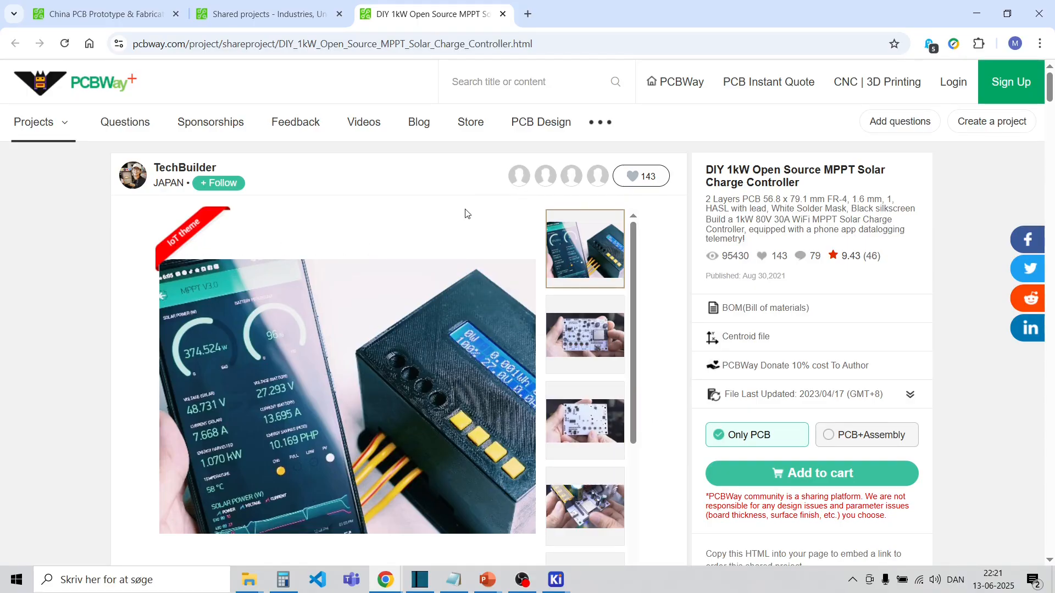
{"action": "left_click", "coordinate": [682, 83]}
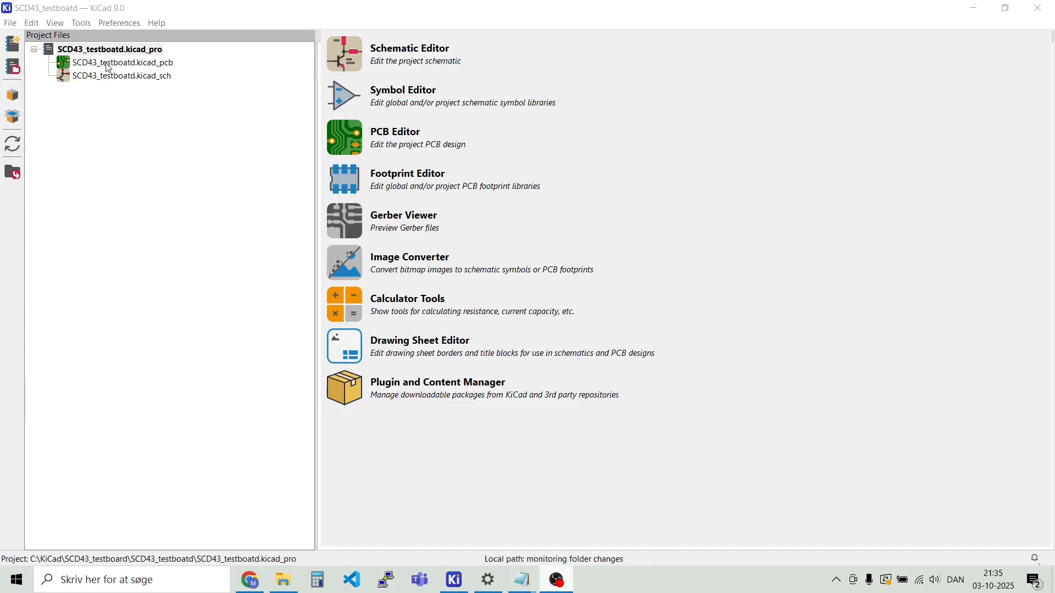
Open the SCD43_testboatd schematic from the project files and bring up its page settings
{"action": "double_click", "coordinate": [110, 82]}
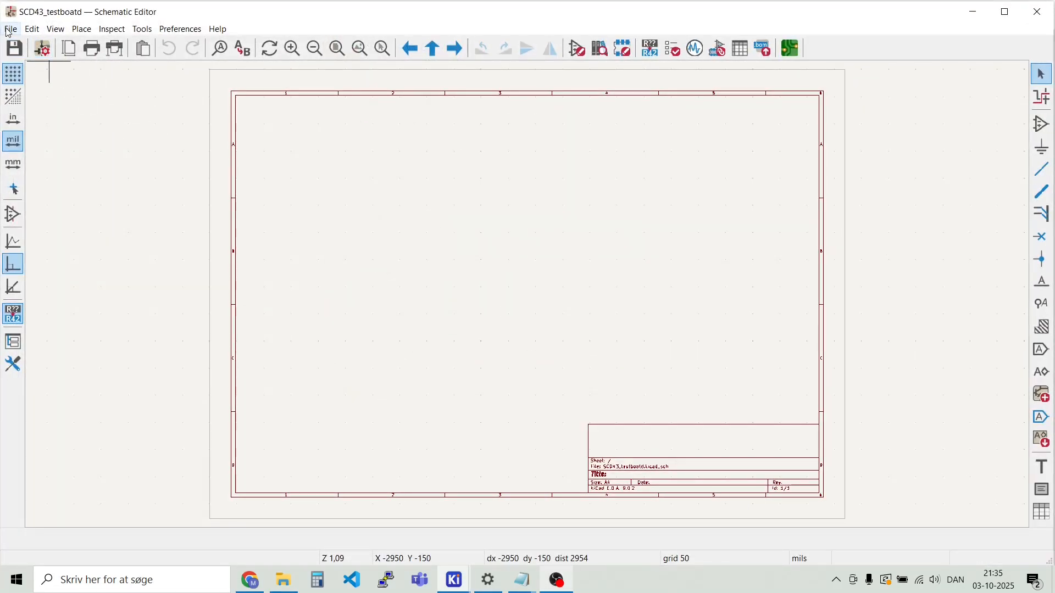
{"action": "left_click", "coordinate": [10, 30]}
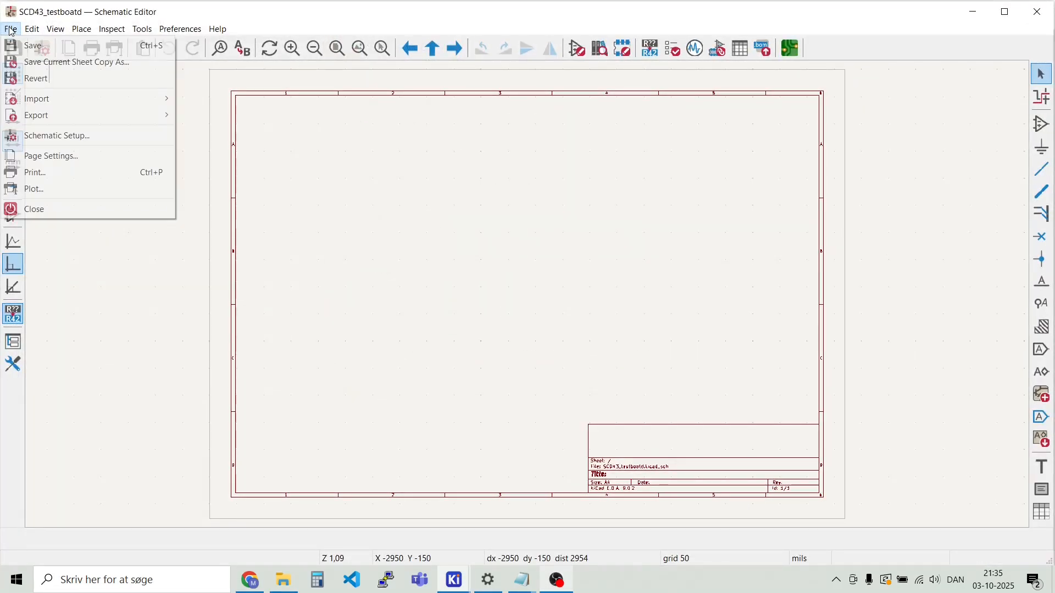
{"action": "left_click", "coordinate": [69, 162]}
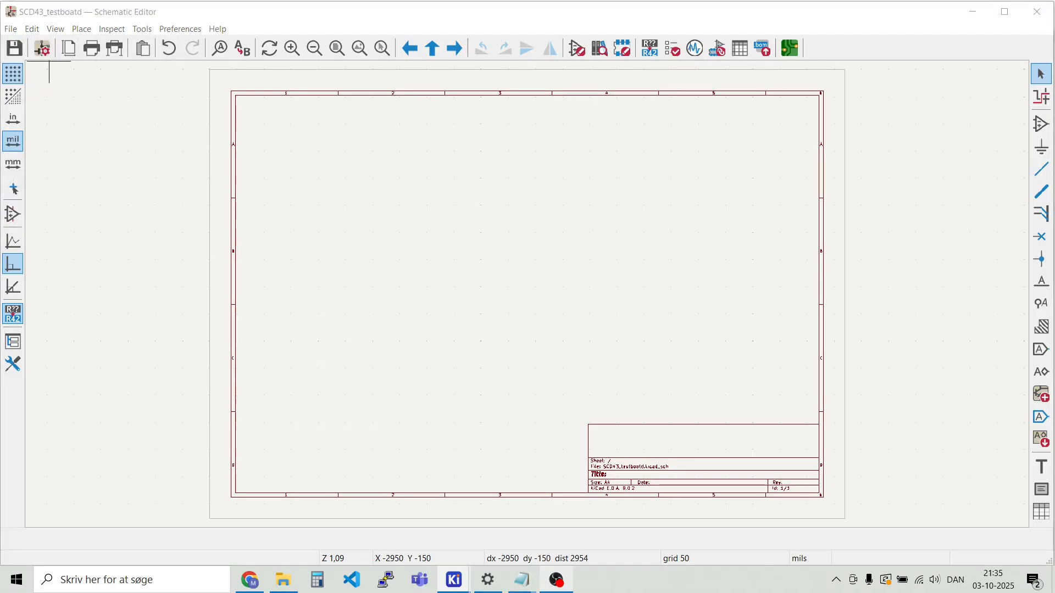
{"action": "left_click_drag", "start_coordinate": [5, 100], "coordinate": [405, 136]}
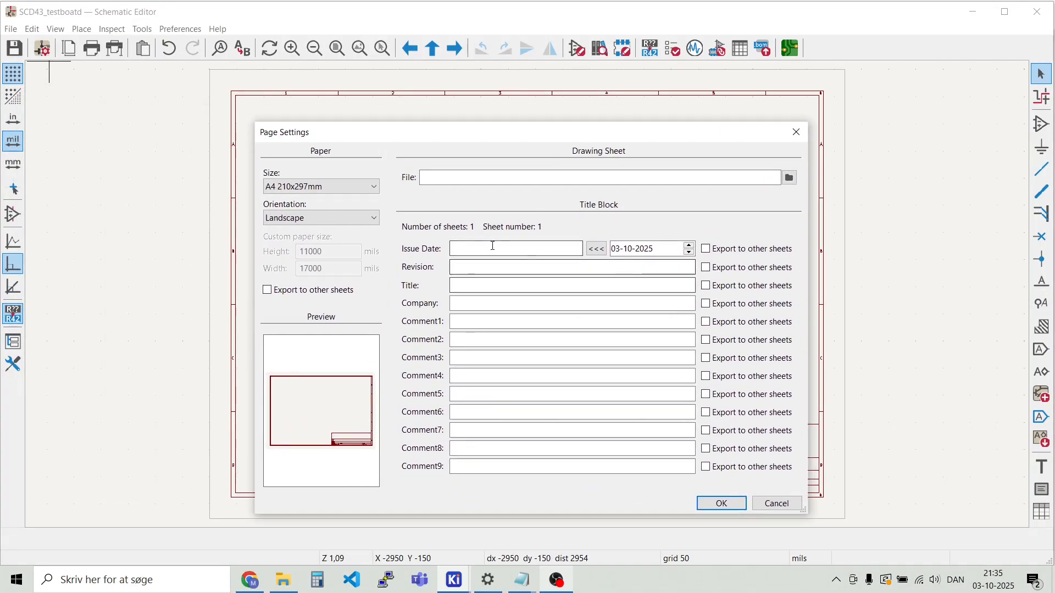
Fill in the title block with issue date 2025-10-03, revision 1.0, title "SCD43 testboard" and the maker's name as company
{"action": "left_click", "coordinate": [598, 250]}
{"action": "left_click", "coordinate": [525, 267]}
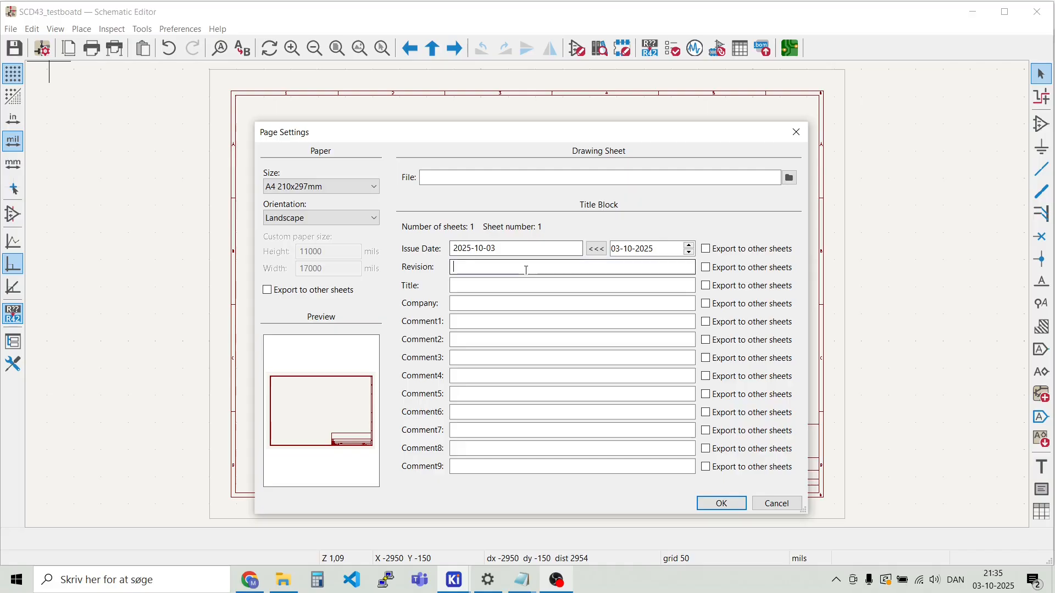
{"action": "type", "text": "1.0"}
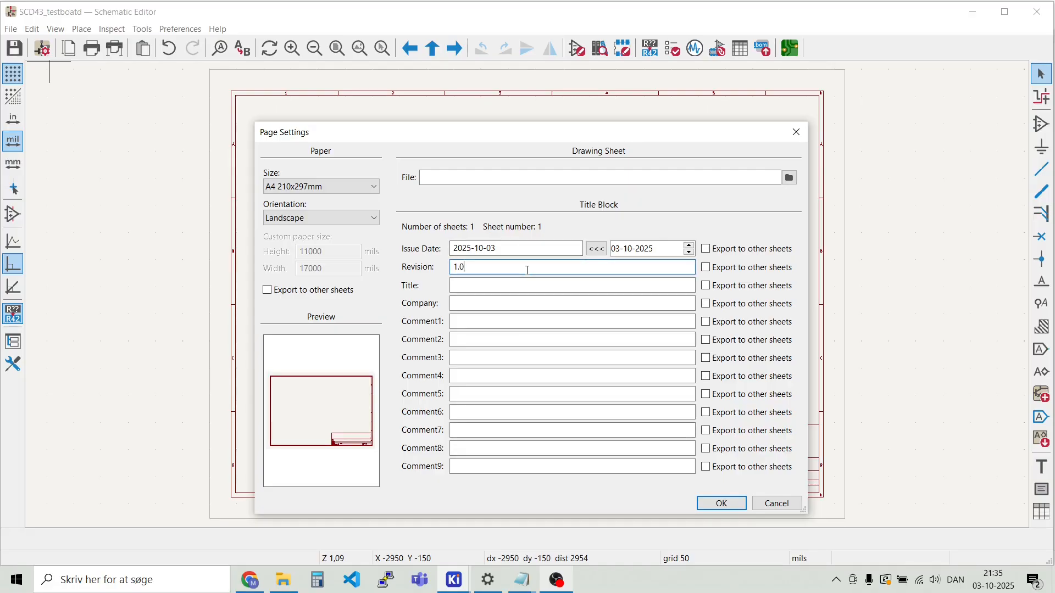
{"action": "key", "text": "Tab"}
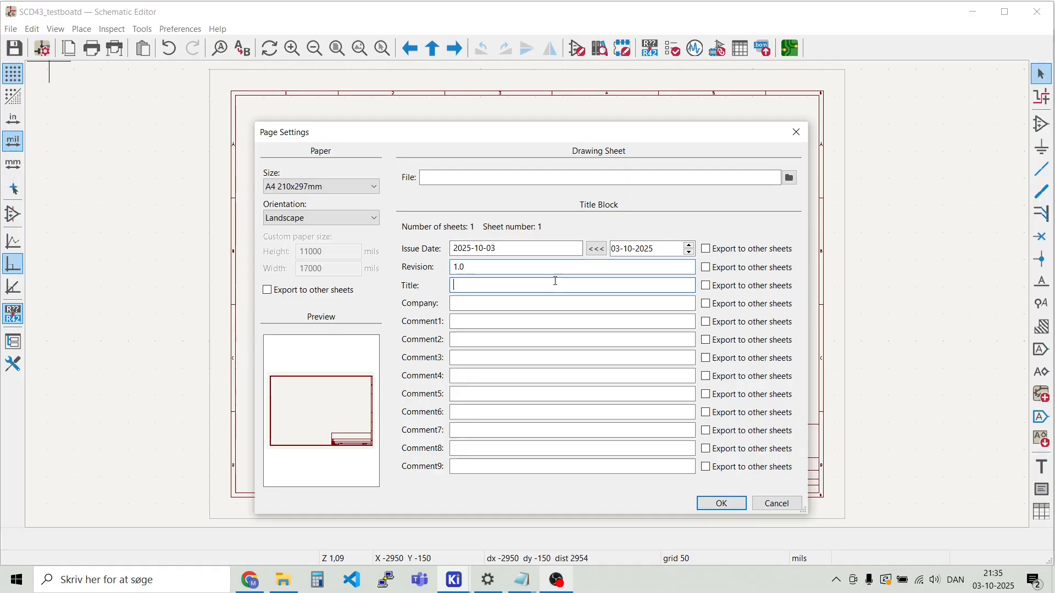
{"action": "type", "text": "SCD4"}
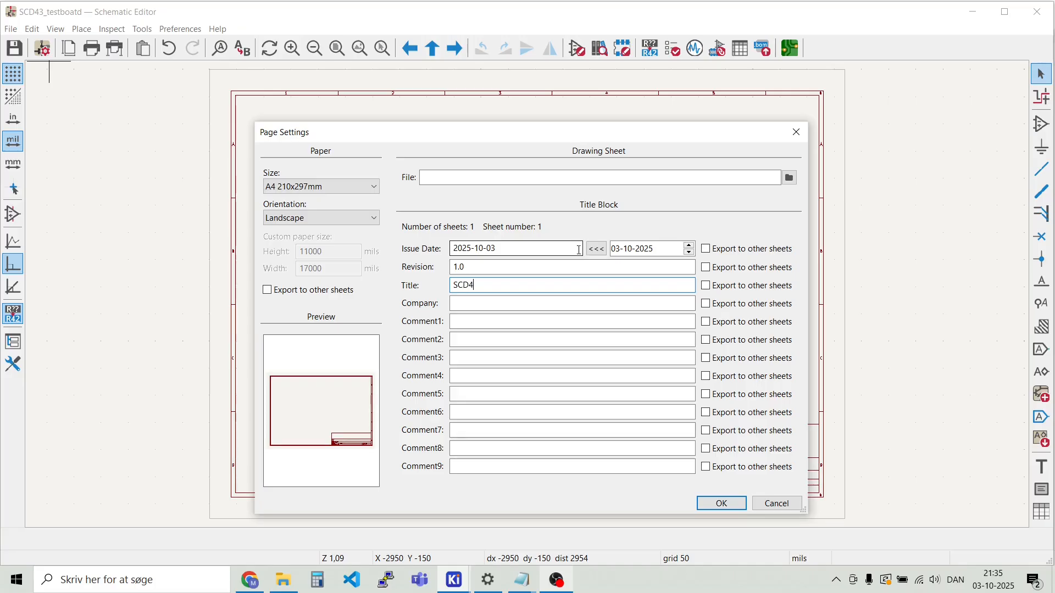
{"action": "type", "text": "3 testboard"}
{"action": "left_click", "coordinate": [507, 305]}
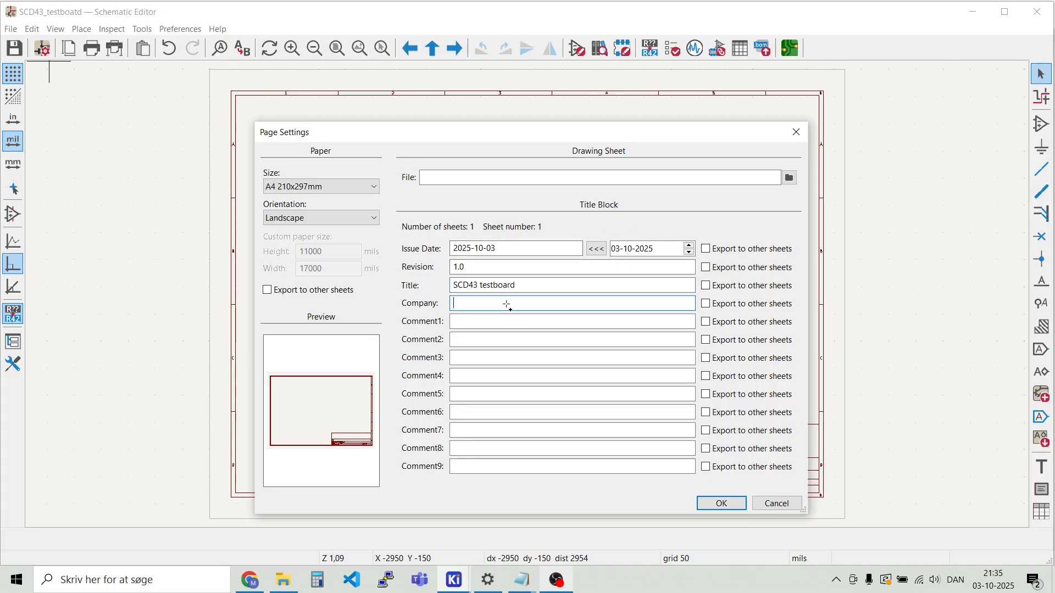
{"action": "type", "text": "Mad by Morten"}
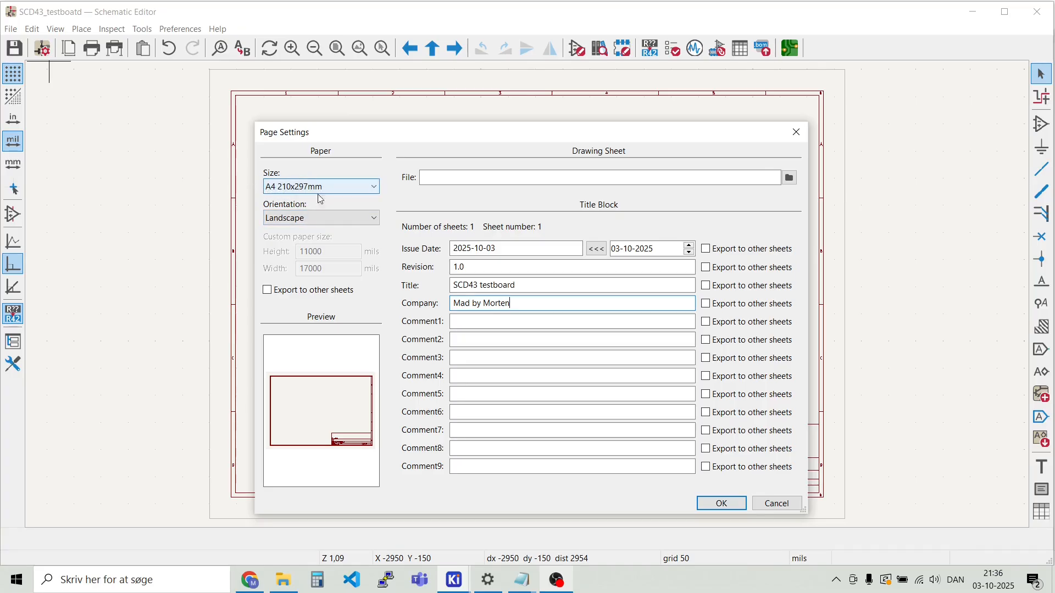
{"action": "left_click", "coordinate": [723, 504]}
Examine the filled-in title block at the lower right of the drawing sheet
{"action": "scroll", "coordinate": [659, 484], "scroll_direction": "up", "scroll_amount": 3}
{"action": "scroll", "coordinate": [531, 300], "scroll_direction": "up", "scroll_amount": 4}
{"action": "scroll", "coordinate": [390, 264], "scroll_direction": "down", "scroll_amount": 2}
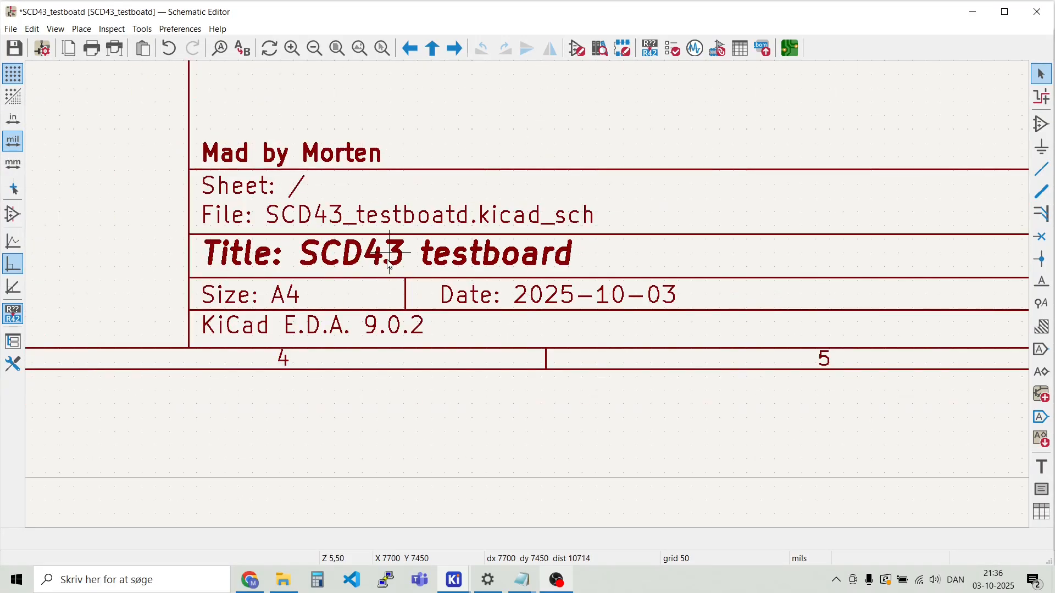
{"action": "scroll", "coordinate": [494, 264], "scroll_direction": "down", "scroll_amount": 6}
{"action": "scroll", "coordinate": [528, 294], "scroll_direction": "down", "scroll_amount": 1}
{"action": "scroll", "coordinate": [530, 301], "scroll_direction": "up", "scroll_amount": 1}
{"action": "scroll", "coordinate": [531, 299], "scroll_direction": "down", "scroll_amount": 2}
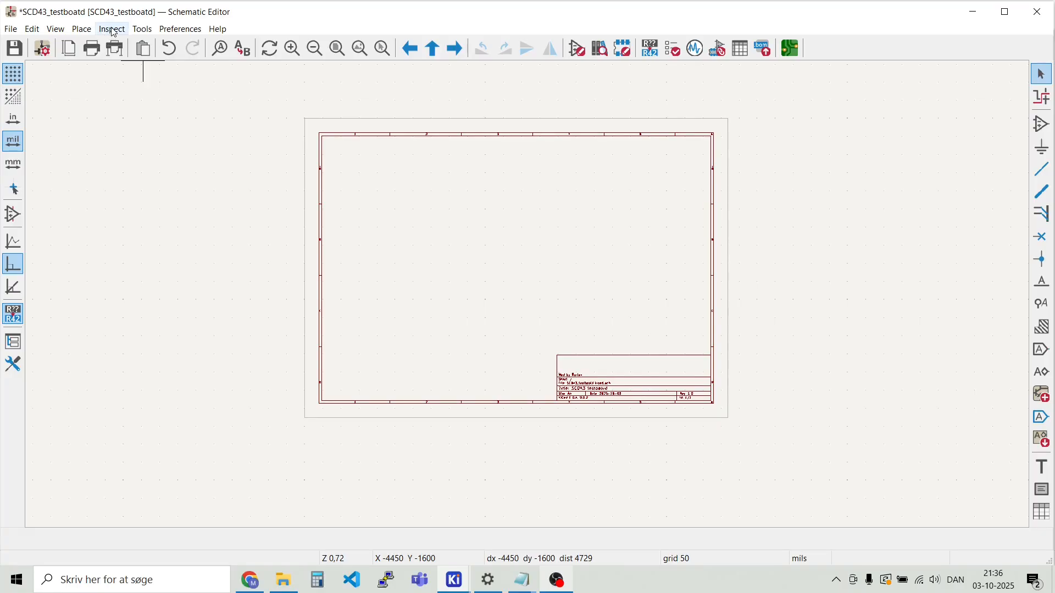
Search the symbol library for scd43 and place the M_SCD43-D-R2 symbol in the upper right area of the sheet
{"action": "left_click", "coordinate": [81, 30]}
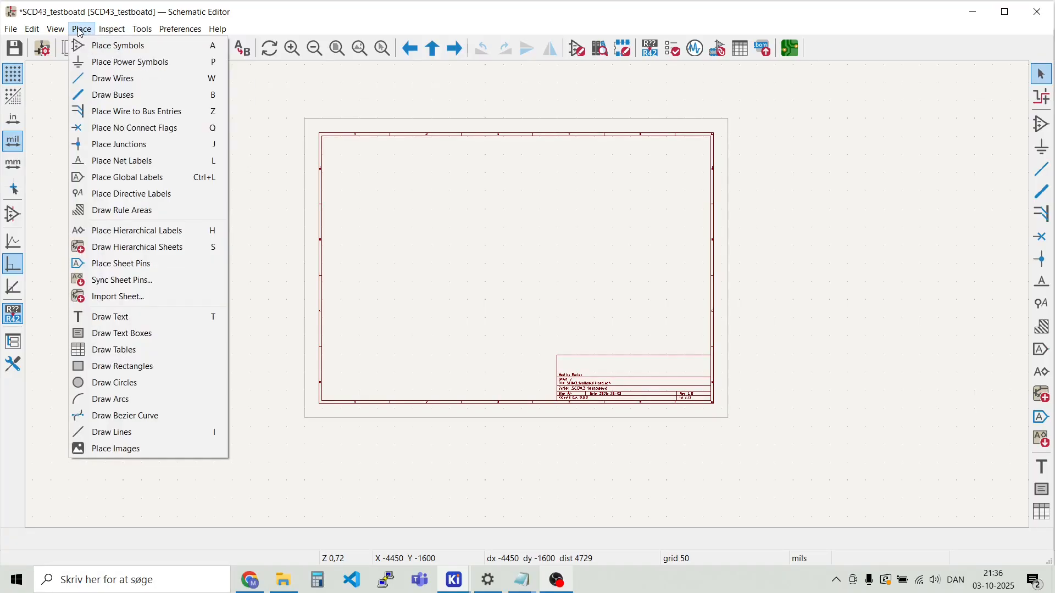
{"action": "left_click", "coordinate": [91, 46]}
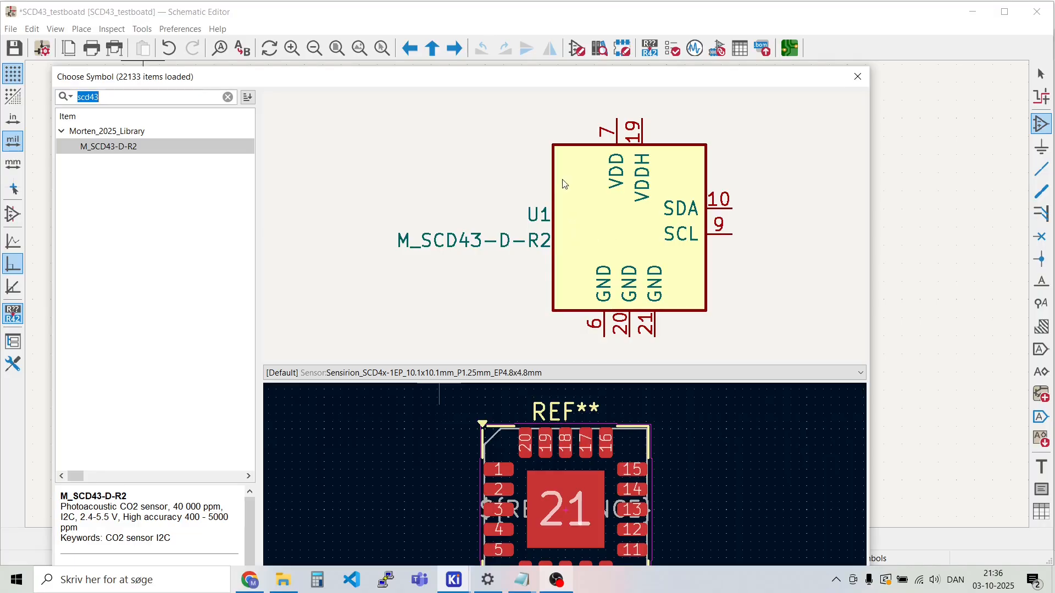
{"action": "left_click_drag", "start_coordinate": [506, 88], "coordinate": [465, 60]}
{"action": "left_click", "coordinate": [767, 473]}
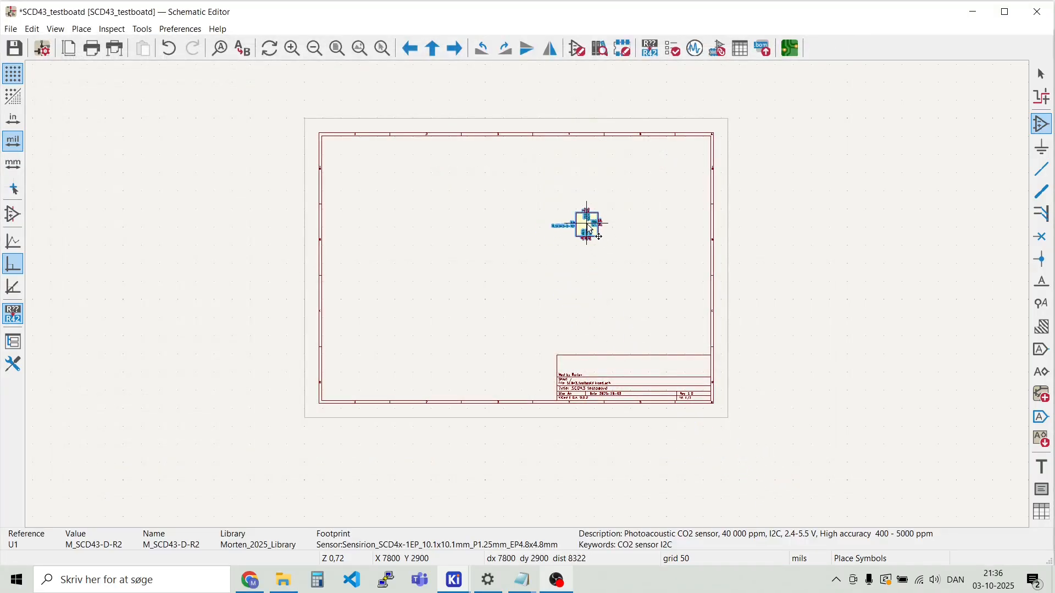
{"action": "left_click", "coordinate": [590, 229]}
{"action": "scroll", "coordinate": [590, 229], "scroll_direction": "up", "scroll_amount": 8}
{"action": "key", "text": "Escape"}
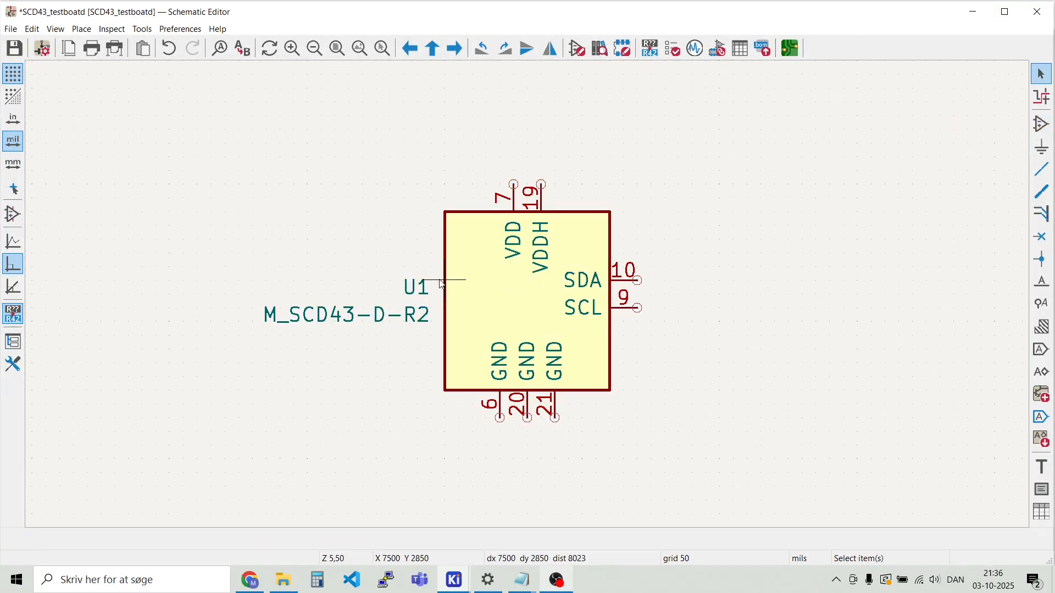
Review the commands available for the placed M_SCD43-D-R2 symbol and inspect its properties
{"action": "left_click", "coordinate": [441, 283]}
{"action": "left_click", "coordinate": [449, 256]}
{"action": "left_click", "coordinate": [447, 254]}
{"action": "right_click", "coordinate": [447, 254]}
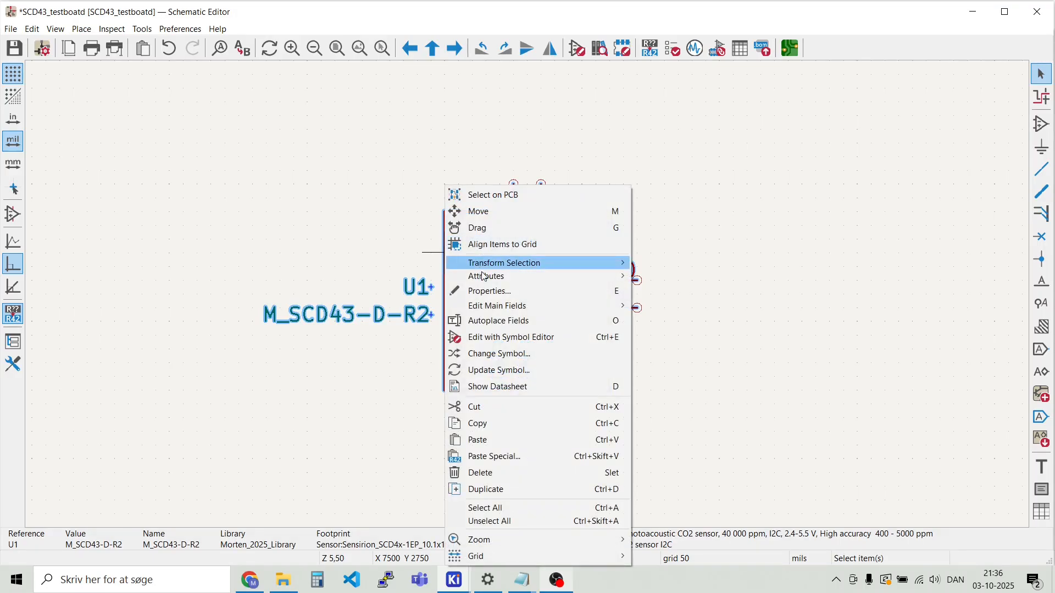
{"action": "mouse_move", "coordinate": [507, 284]}
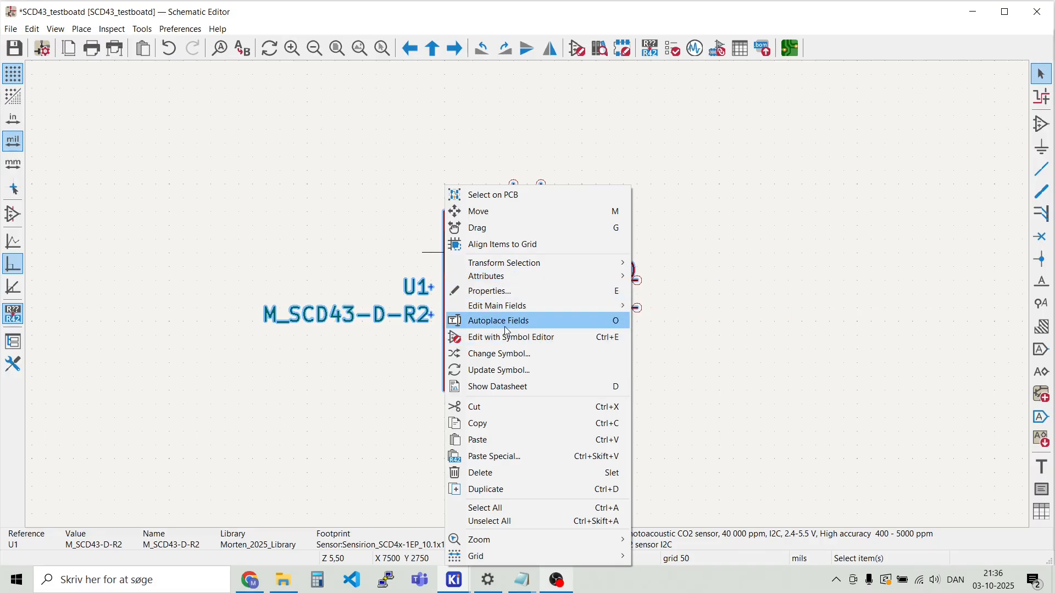
{"action": "mouse_move", "coordinate": [506, 315]}
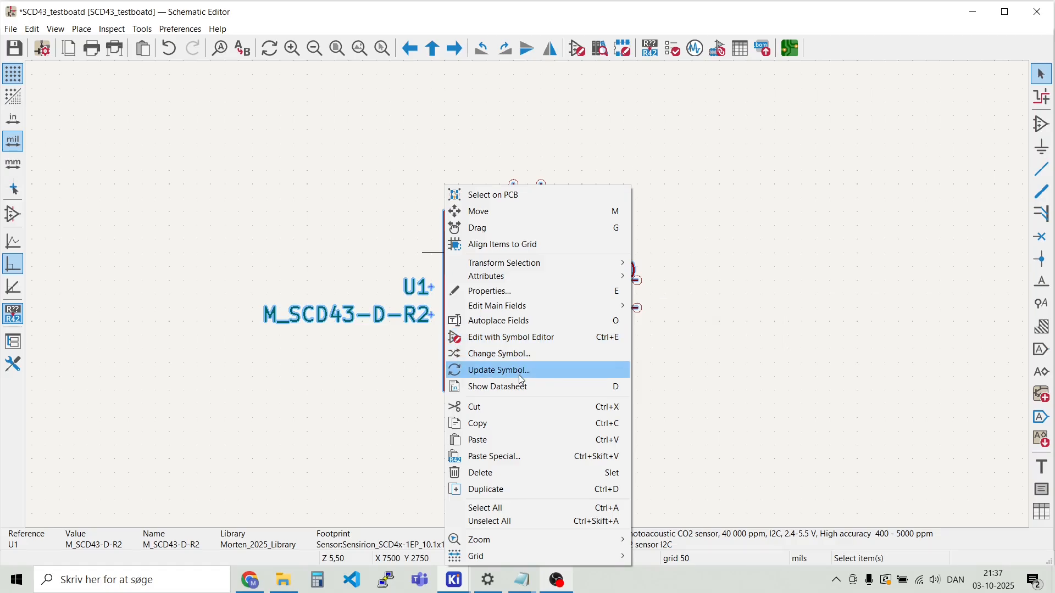
{"action": "key", "text": "Escape"}
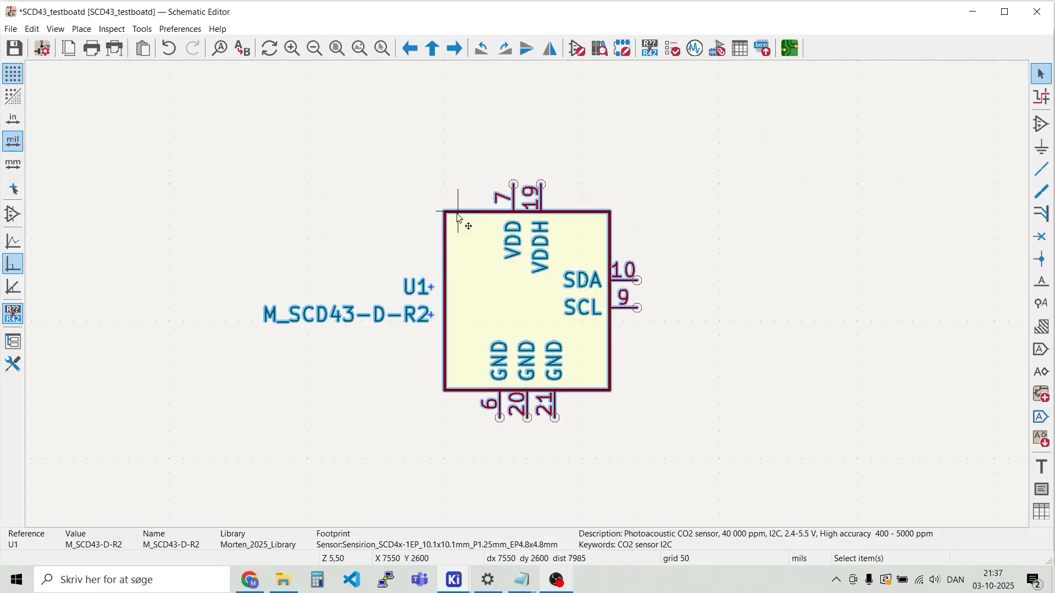
{"action": "double_click", "coordinate": [443, 245]}
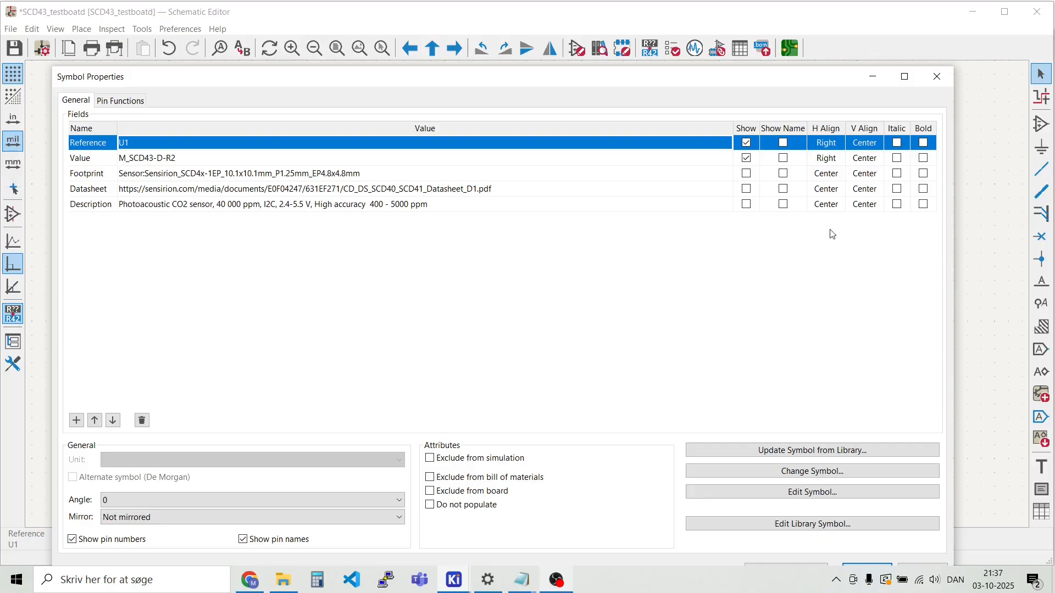
{"action": "left_click", "coordinate": [937, 76]}
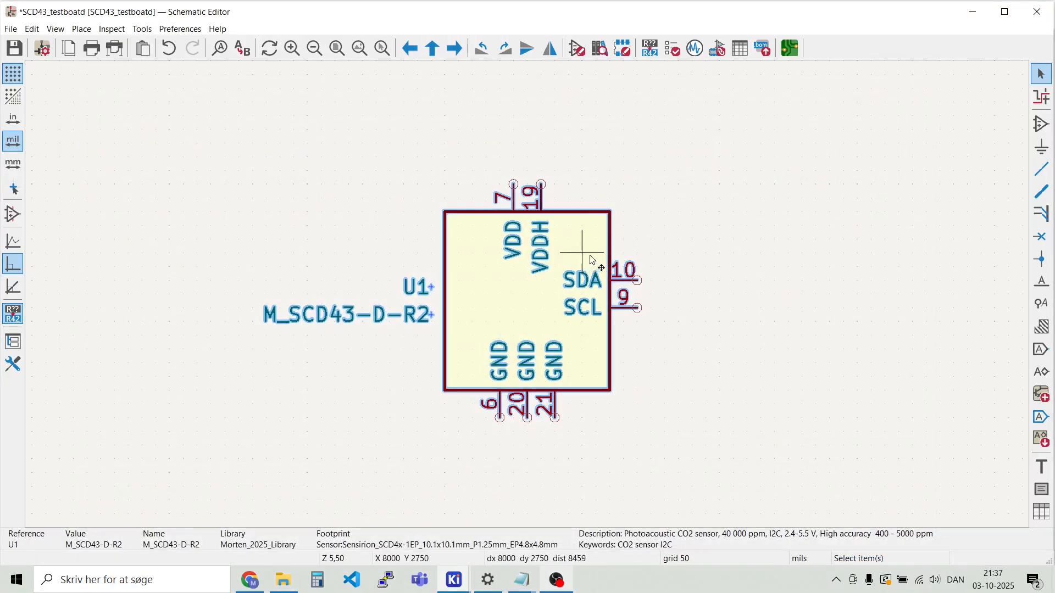
Open the placed M_SCD43-D-R2 symbol for editing in the Symbol Editor
{"action": "left_click", "coordinate": [604, 251]}
{"action": "right_click", "coordinate": [609, 251]}
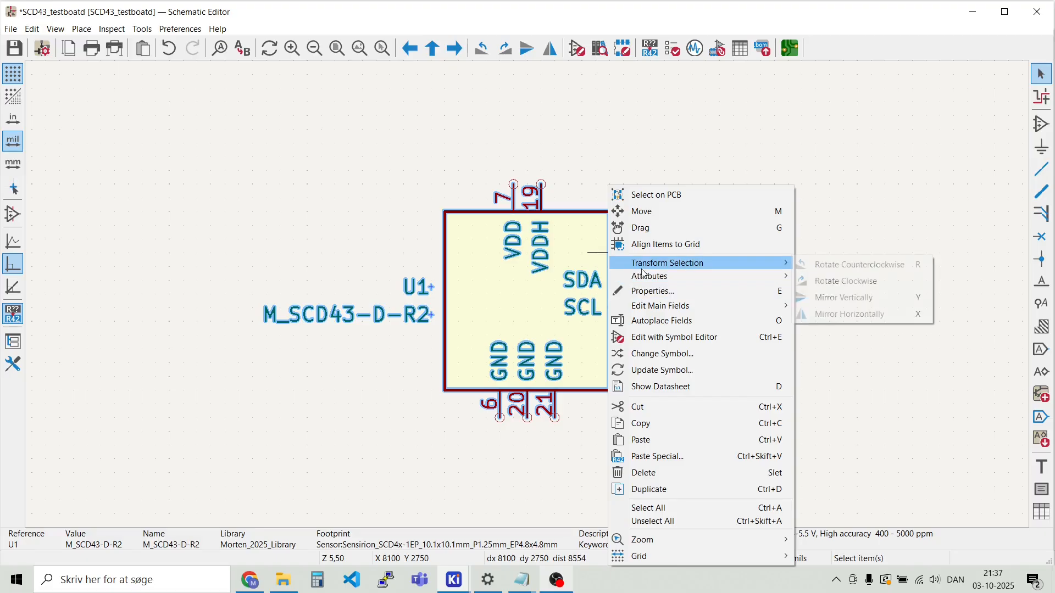
{"action": "left_click", "coordinate": [687, 337]}
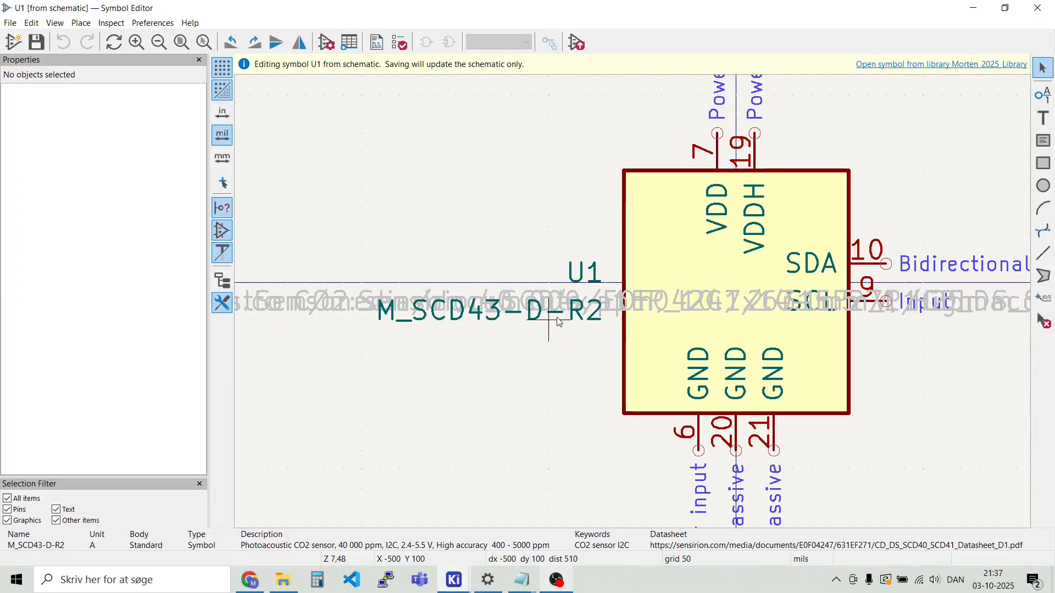
Move the M_SCD43-D-R2 value and the U1 reference to the right of the symbol body, below the SCL pin
{"action": "left_click", "coordinate": [542, 308]}
{"action": "left_click", "coordinate": [530, 320]}
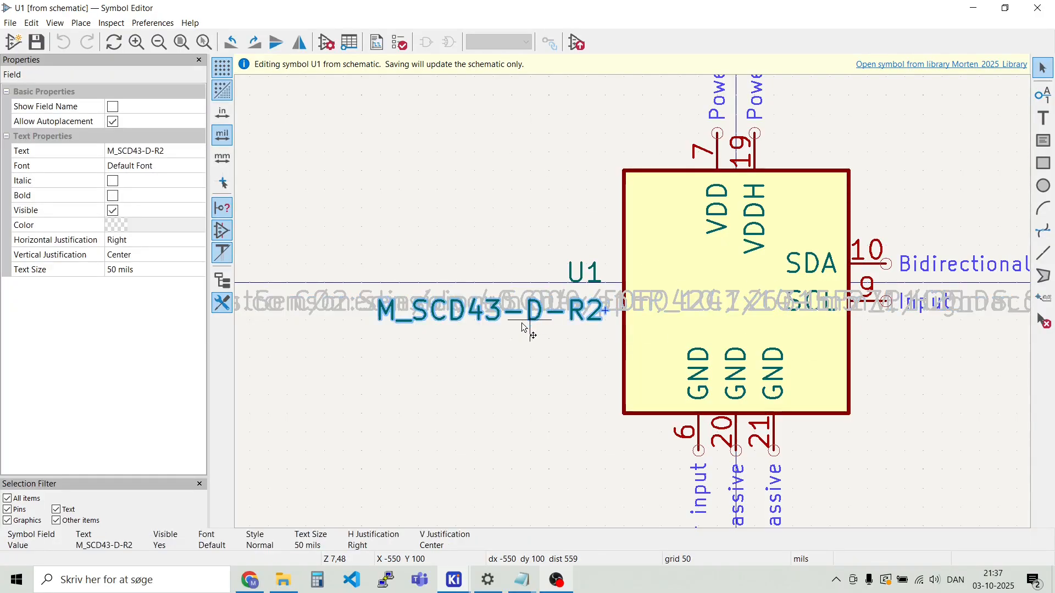
{"action": "left_click_drag", "start_coordinate": [616, 316], "coordinate": [1028, 448]}
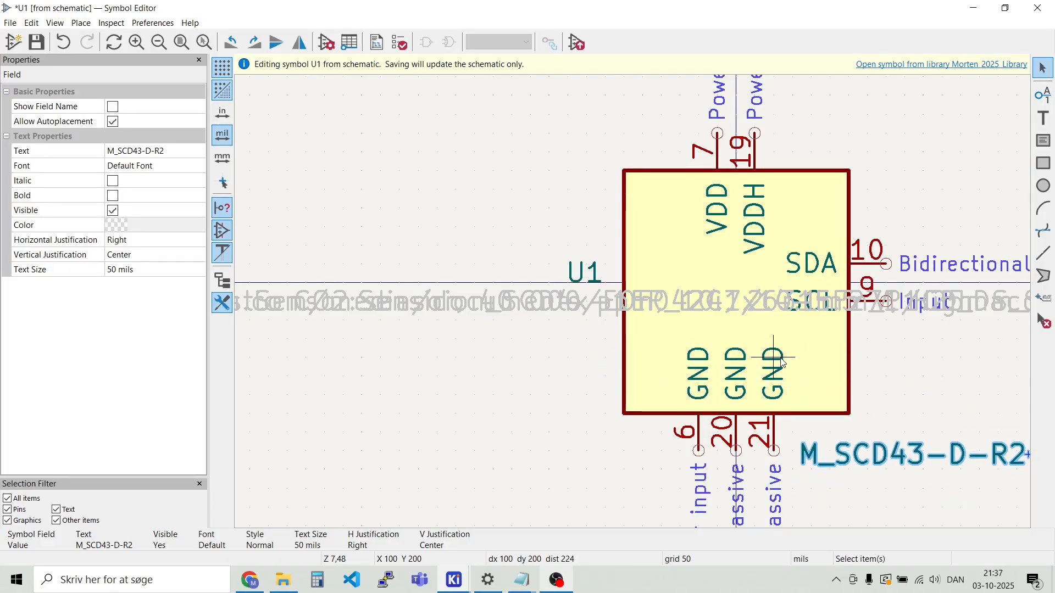
{"action": "scroll", "coordinate": [797, 360], "scroll_direction": "down", "scroll_amount": 2}
{"action": "left_click_drag", "start_coordinate": [711, 364], "coordinate": [756, 319]}
{"action": "left_click_drag", "start_coordinate": [479, 246], "coordinate": [709, 304]}
{"action": "left_click", "coordinate": [500, 245]}
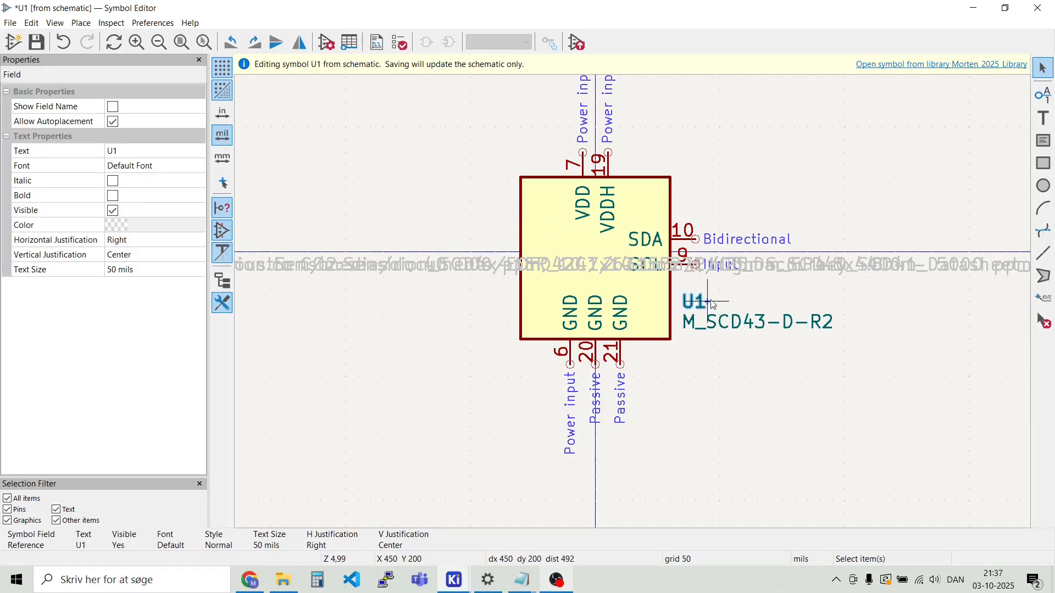
{"action": "left_click", "coordinate": [745, 182]}
Mirror the SCL pin horizontally and attach it to the left edge of the symbol body at X -400, Y -50 mils
{"action": "left_click", "coordinate": [696, 268]}
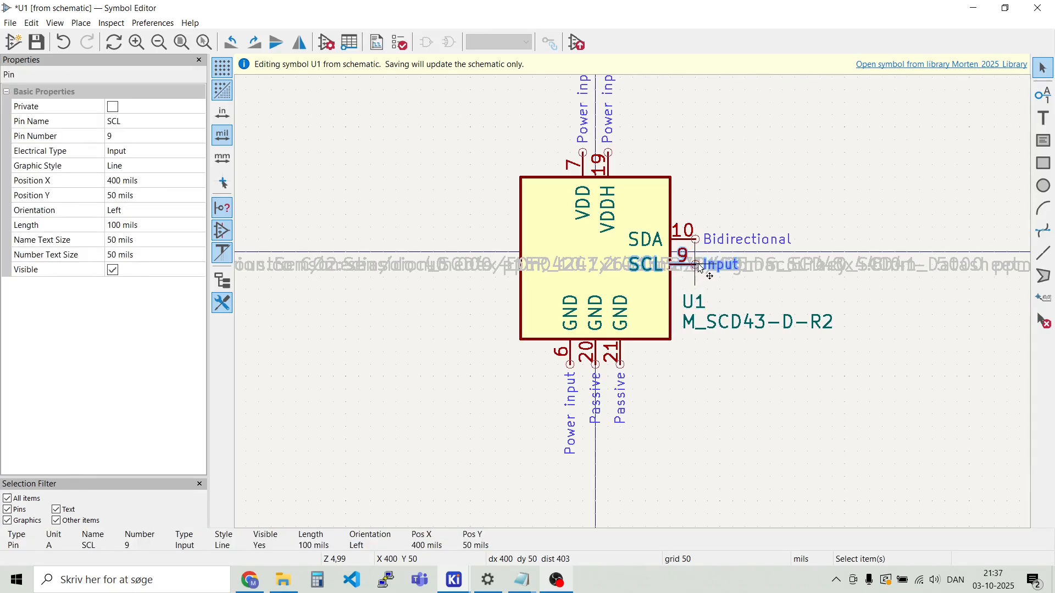
{"action": "left_click_drag", "start_coordinate": [696, 270], "coordinate": [445, 214]}
{"action": "right_click", "coordinate": [445, 213]}
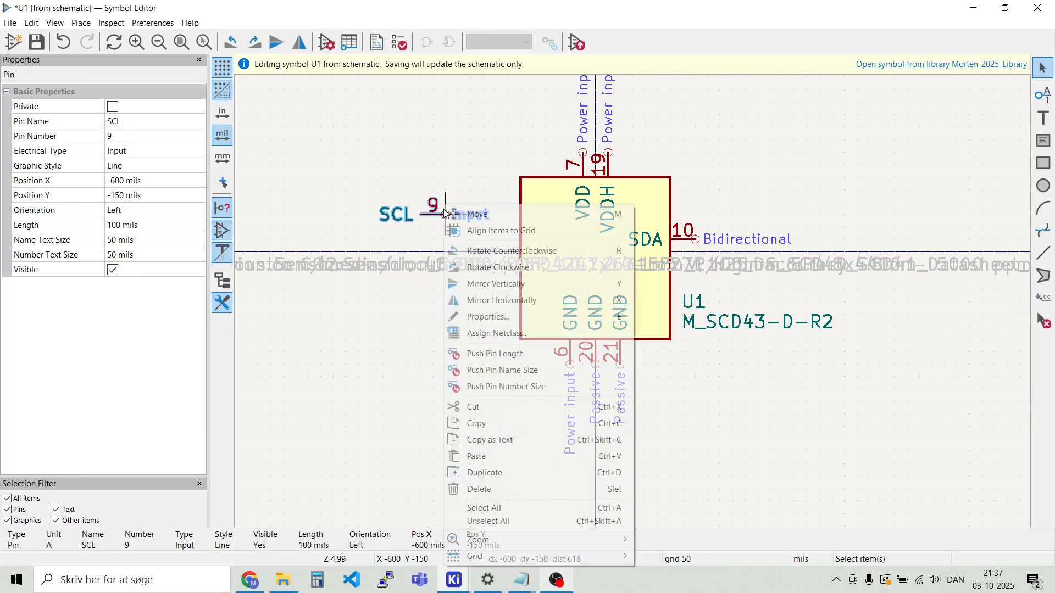
{"action": "left_click", "coordinate": [505, 301]}
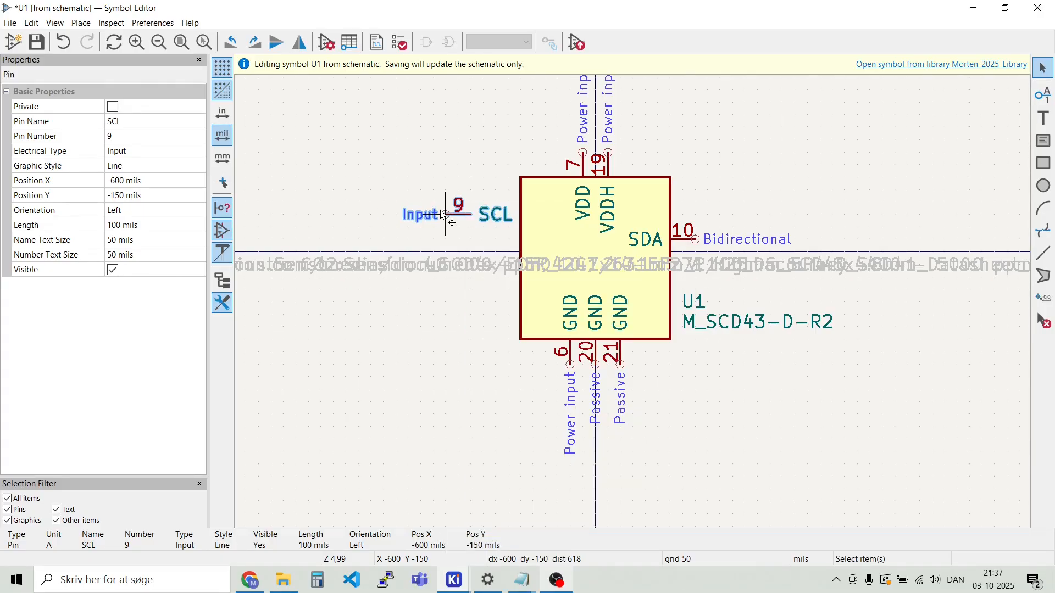
{"action": "left_click_drag", "start_coordinate": [447, 213], "coordinate": [497, 240]}
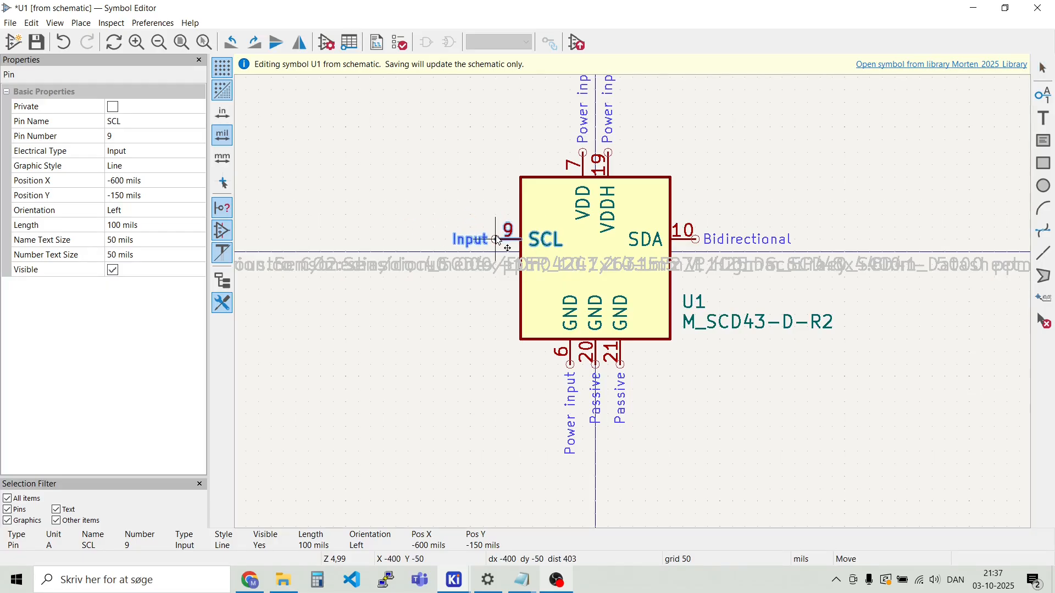
Mirror the SDA pin horizontally onto the body's left edge above SCL, and shift both pins down 100 mils
{"action": "left_click", "coordinate": [690, 242]}
{"action": "right_click", "coordinate": [691, 245]}
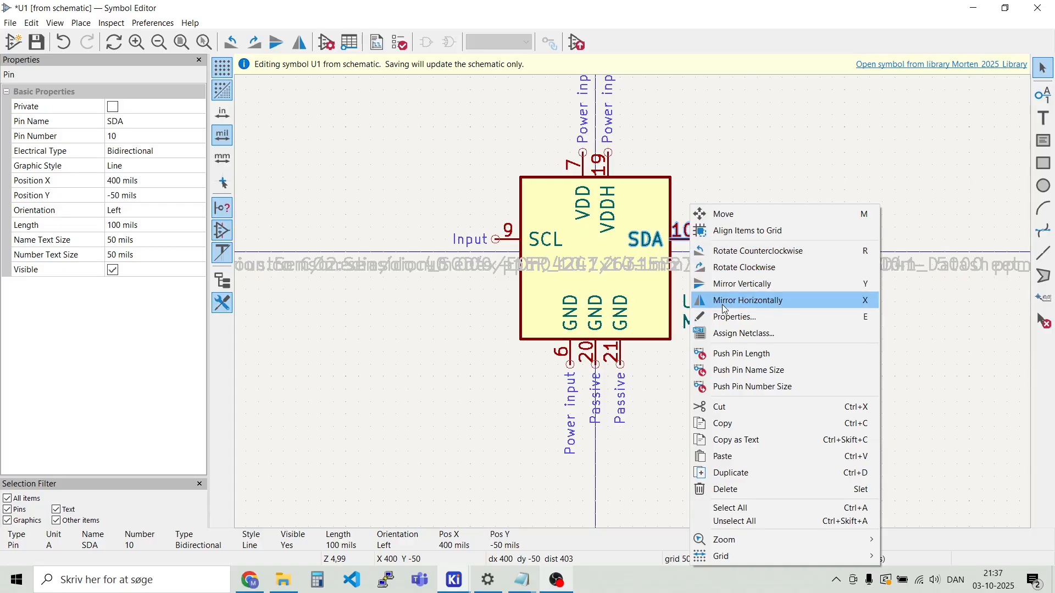
{"action": "left_click", "coordinate": [747, 301]}
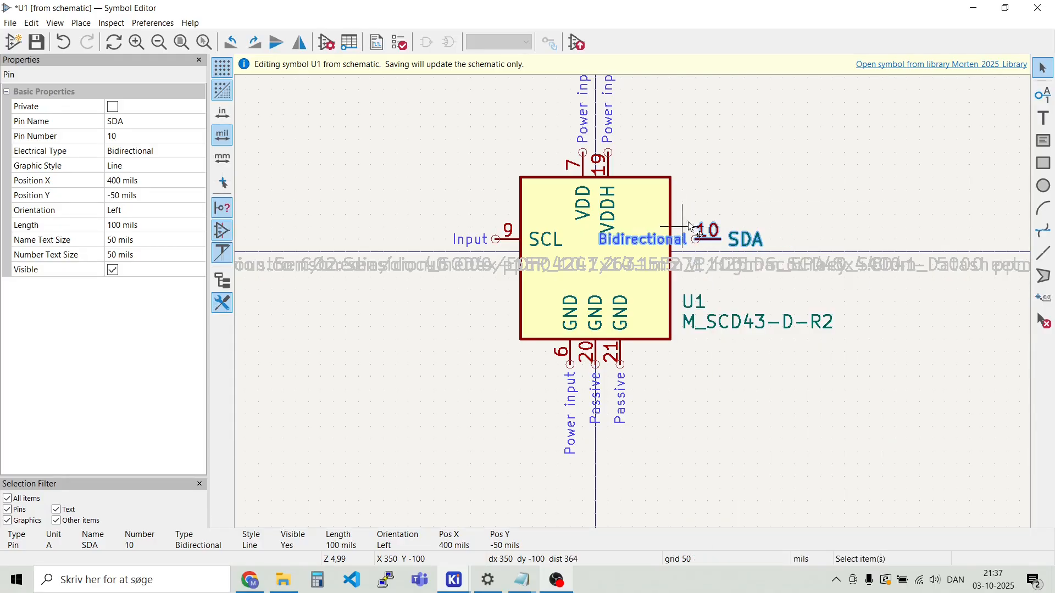
{"action": "left_click_drag", "start_coordinate": [709, 245], "coordinate": [498, 215]}
{"action": "mouse_move", "coordinate": [504, 252]}
{"action": "left_mouse_down"}
{"action": "mouse_move", "coordinate": [487, 188]}
{"action": "mouse_move", "coordinate": [496, 244]}
{"action": "left_mouse_up"}
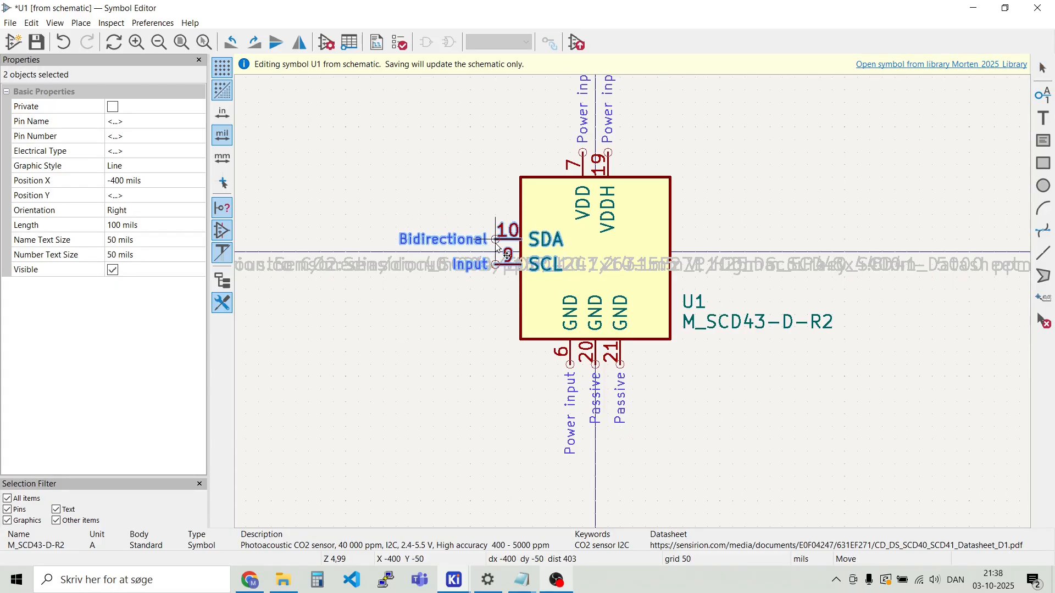
Move the U1 reference and the M_SCD43-D-R2 value up together beside the body, with the value at Y 150 mils
{"action": "left_click", "coordinate": [424, 160]}
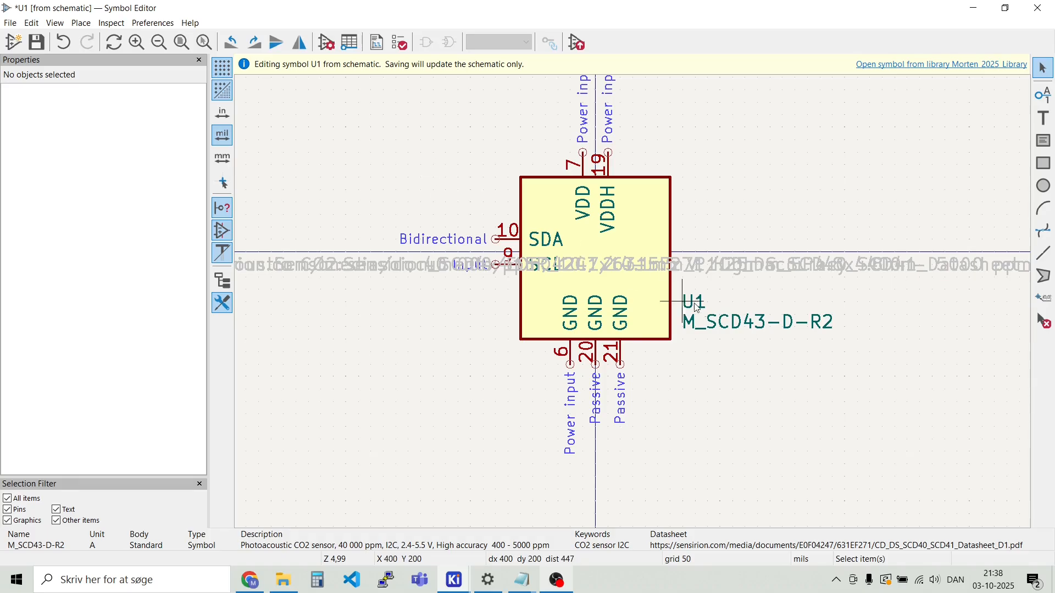
{"action": "left_click_drag", "start_coordinate": [732, 353], "coordinate": [704, 267]}
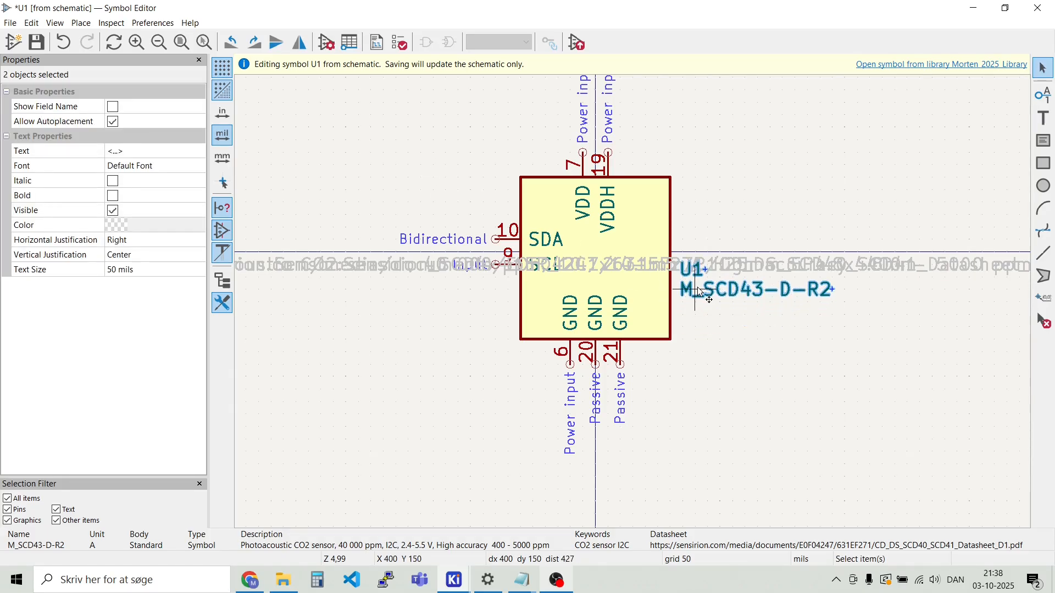
{"action": "left_click", "coordinate": [698, 288]}
Change the symbol's value field text to SCD43-D-R2_1
{"action": "double_click", "coordinate": [700, 291]}
{"action": "left_click", "coordinate": [303, 90]}
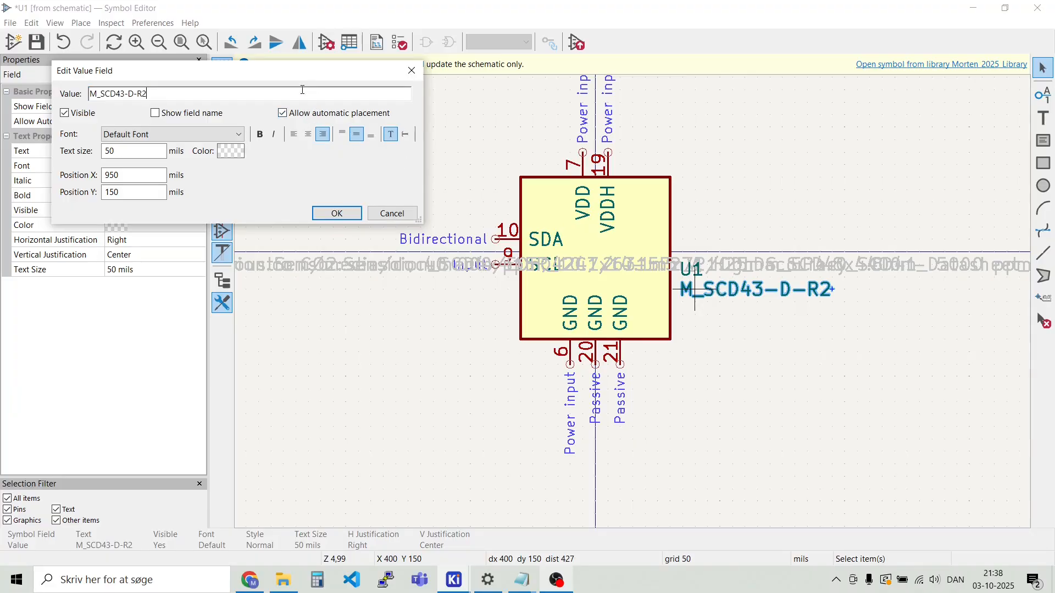
{"action": "key", "text": "Delete"}
{"action": "key", "text": "Delete"}
{"action": "left_click", "coordinate": [337, 214]}
{"action": "left_click", "coordinate": [728, 330]}
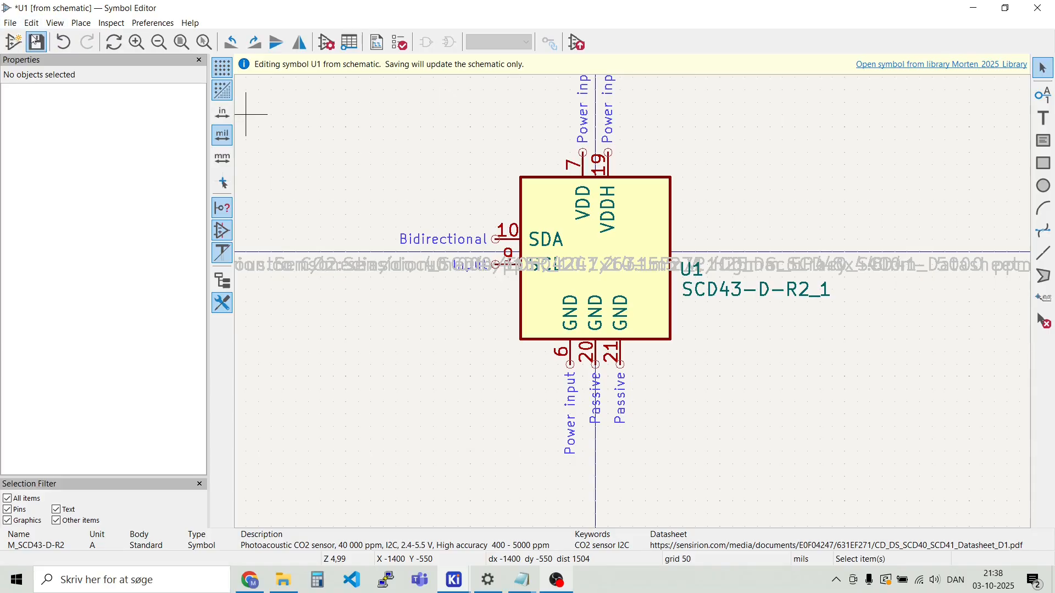
Save the edited U1 symbol to the schematic and close the Symbol Editor
{"action": "left_click", "coordinate": [37, 42]}
{"action": "left_click", "coordinate": [10, 23]}
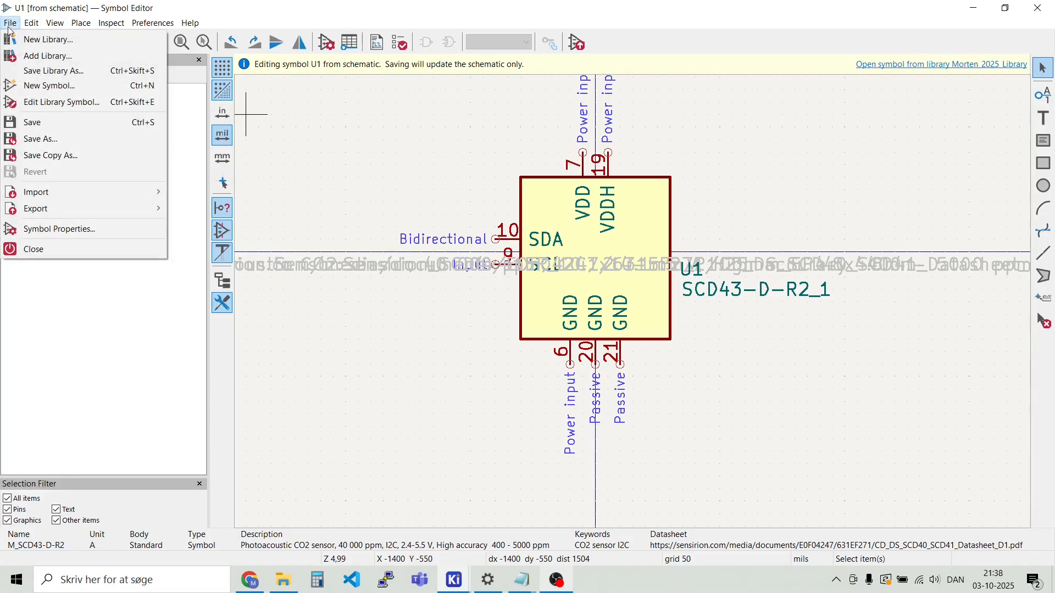
{"action": "left_click", "coordinate": [62, 249]}
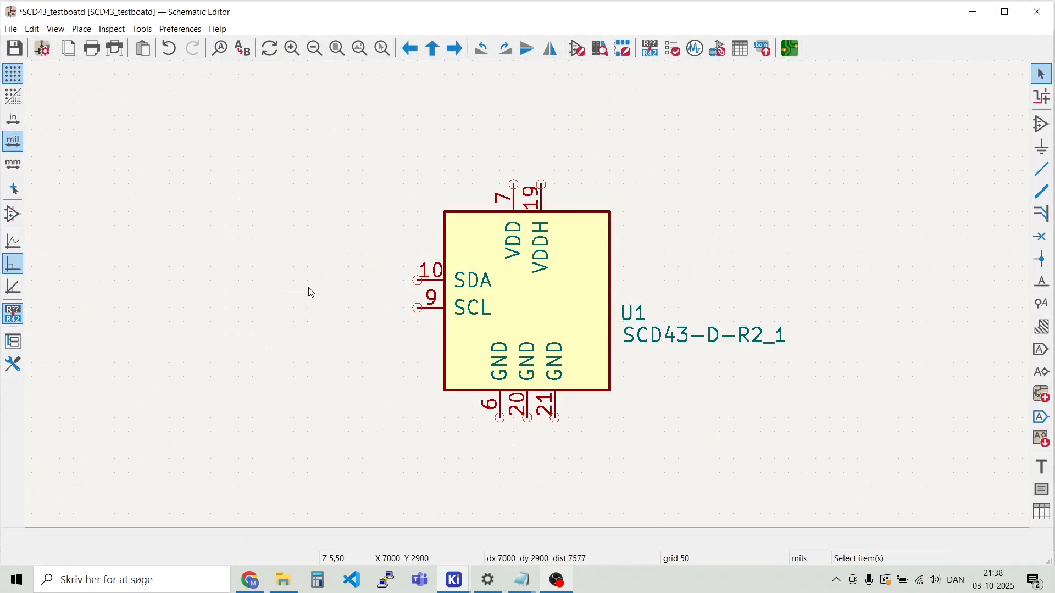
Move the U1 reference level with the SDA pin and the SCD43-D-R2_1 value level with the SCL pin, beside the body
{"action": "left_click", "coordinate": [691, 346]}
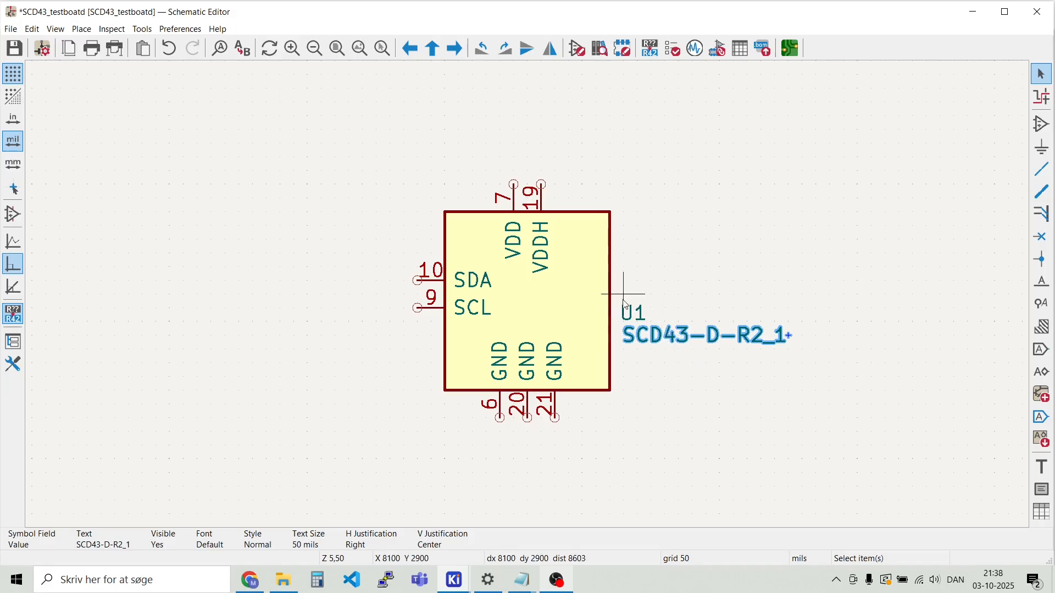
{"action": "left_click", "coordinate": [636, 312]}
{"action": "left_click_drag", "start_coordinate": [635, 312], "coordinate": [652, 282]}
{"action": "left_click", "coordinate": [657, 338]}
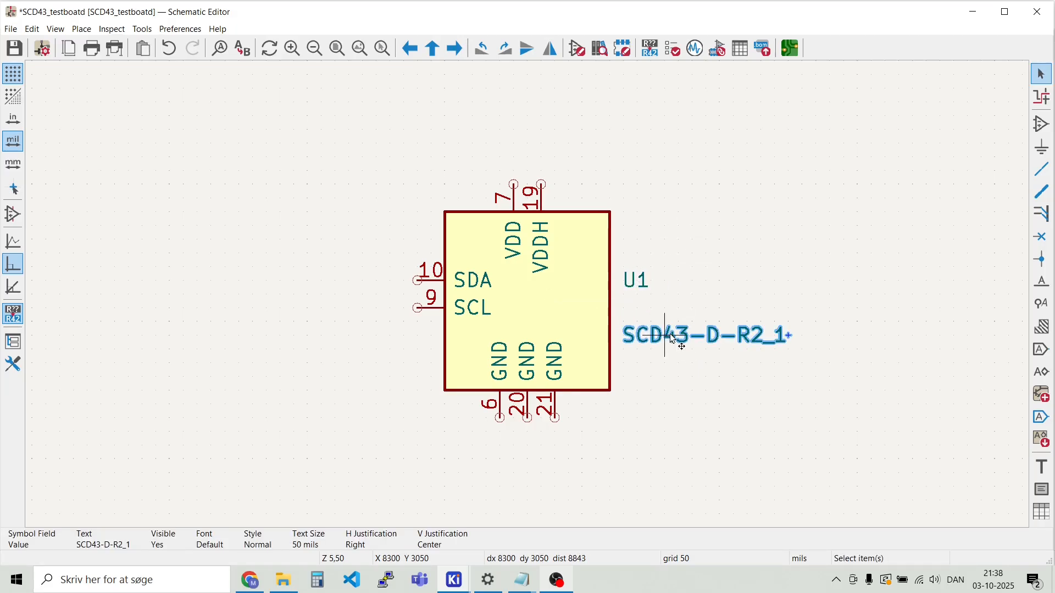
{"action": "left_click_drag", "start_coordinate": [650, 340], "coordinate": [790, 309]}
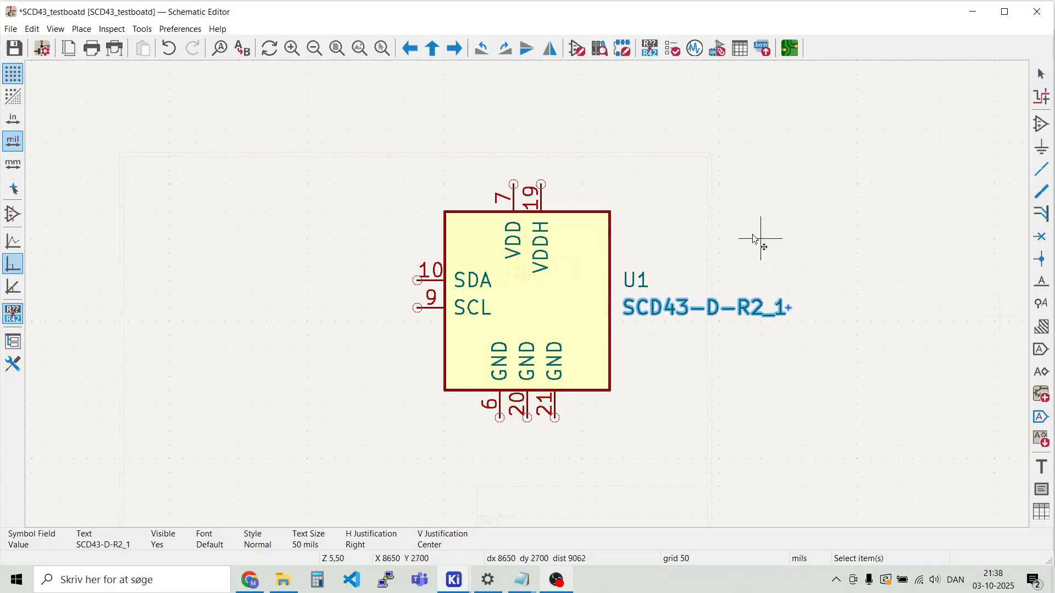
{"action": "left_click", "coordinate": [746, 226]}
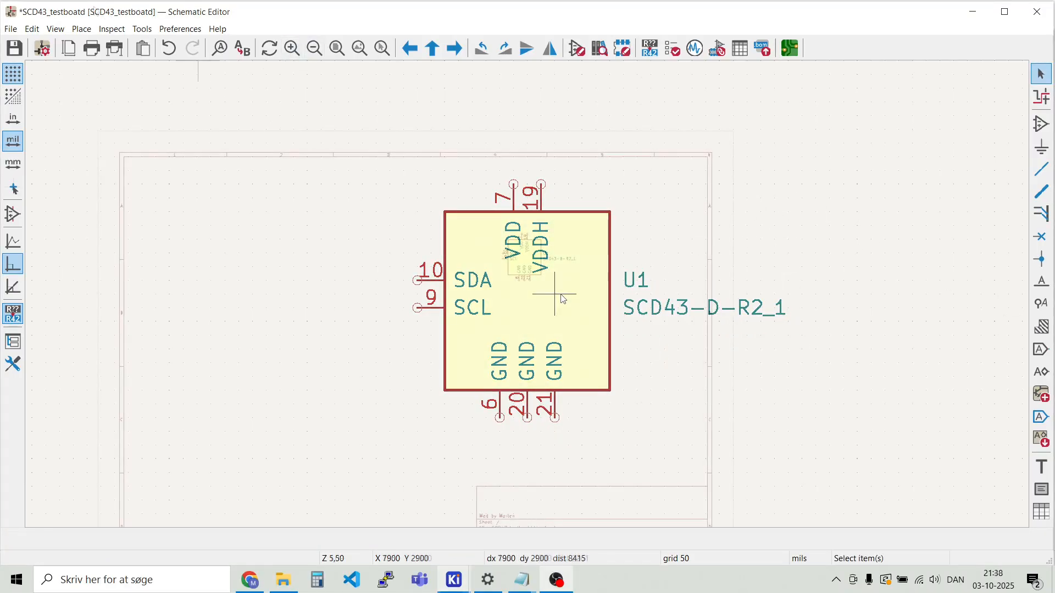
{"action": "key", "text": "m"}
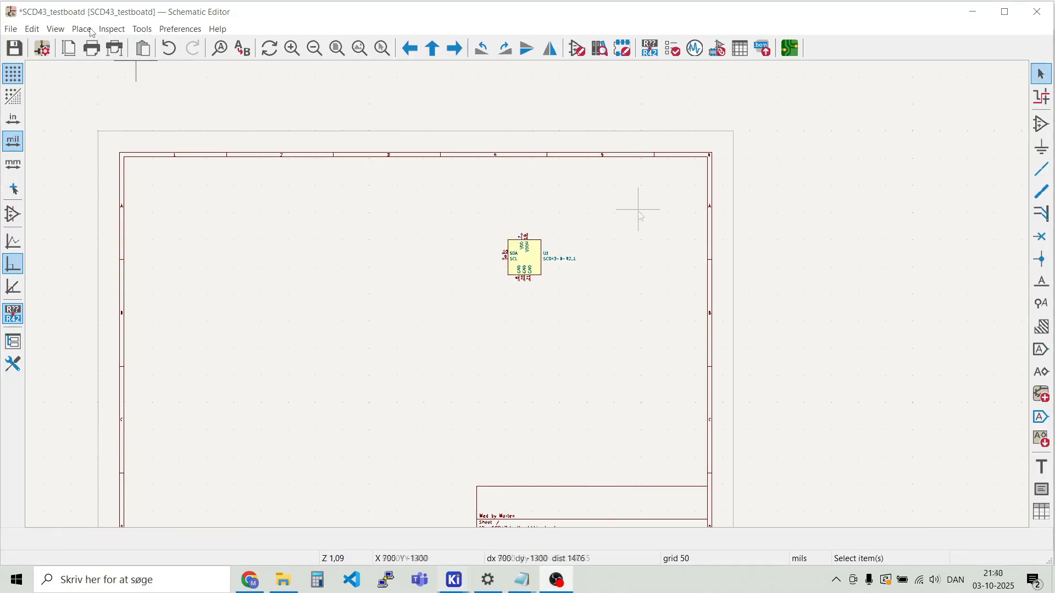
Place an SHT31-DIS humidity sensor from Morten_2025_Library directly below the SCD43 symbol
{"action": "left_click", "coordinate": [88, 30]}
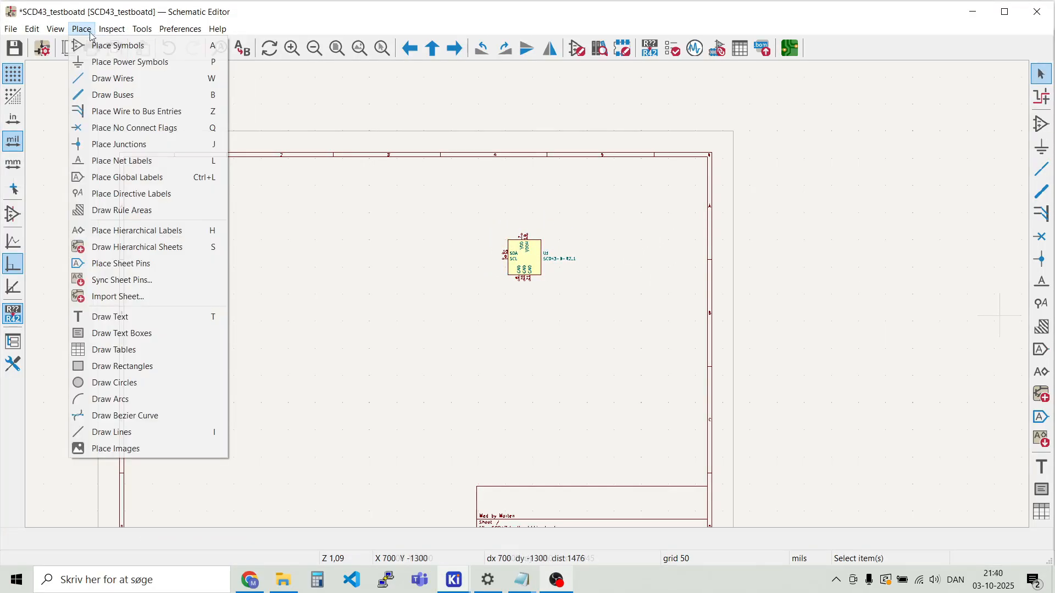
{"action": "left_click", "coordinate": [96, 51]}
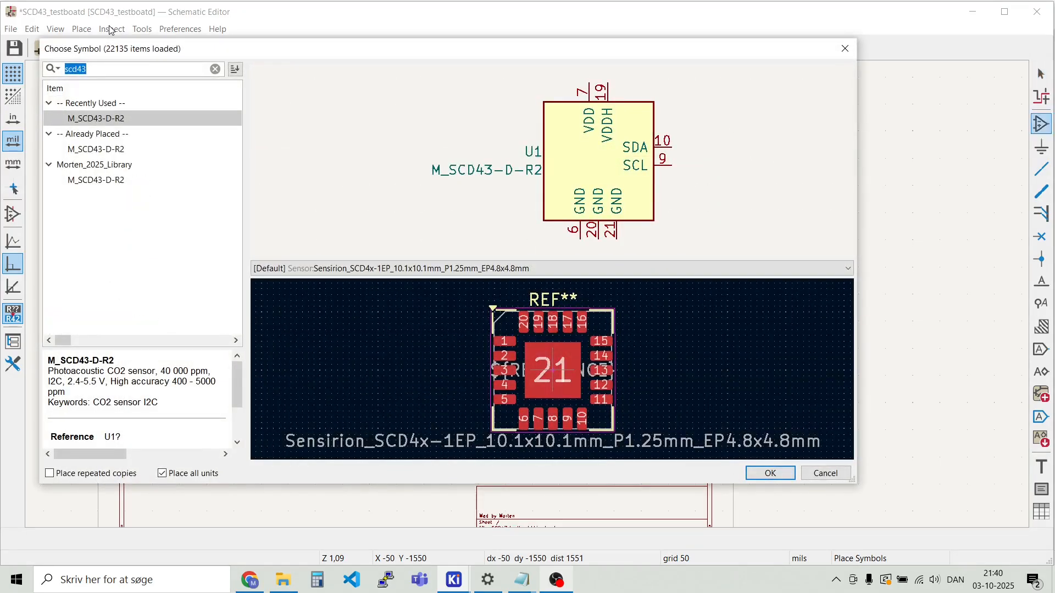
{"action": "type", "text": "sht31"}
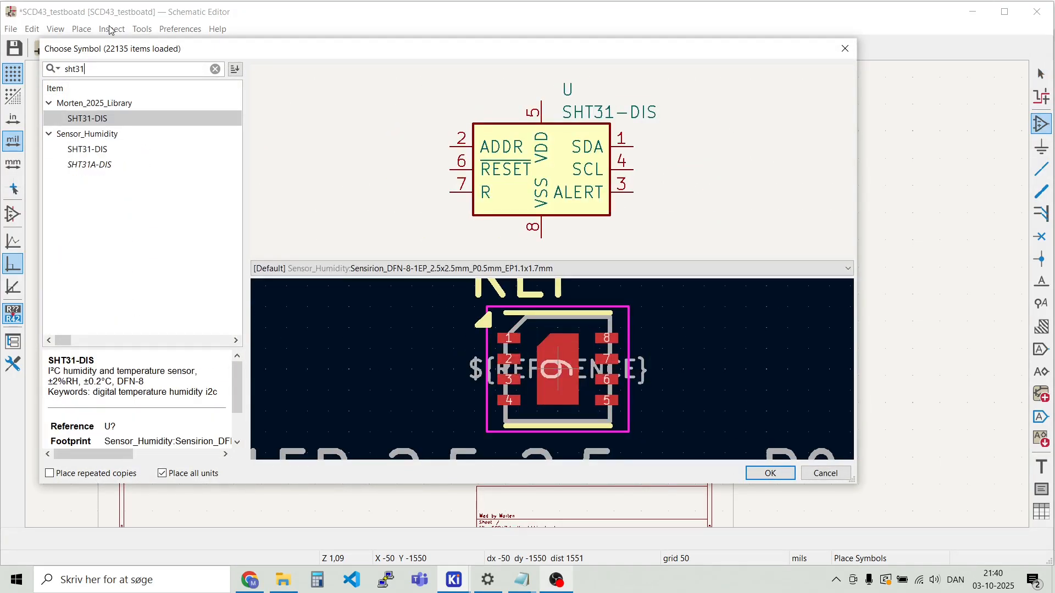
{"action": "key", "text": "Return"}
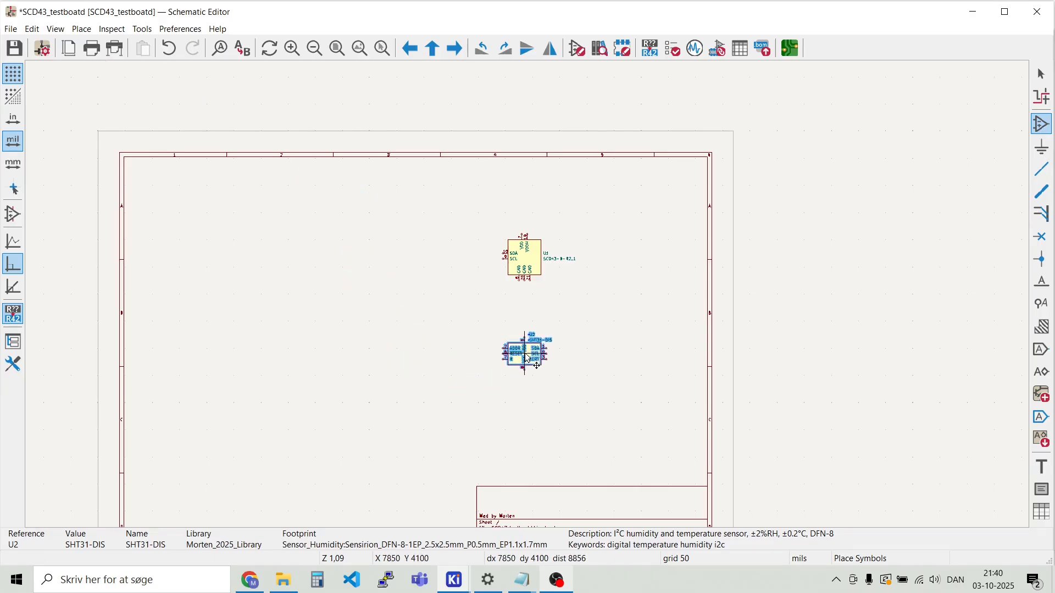
{"action": "left_click", "coordinate": [529, 351]}
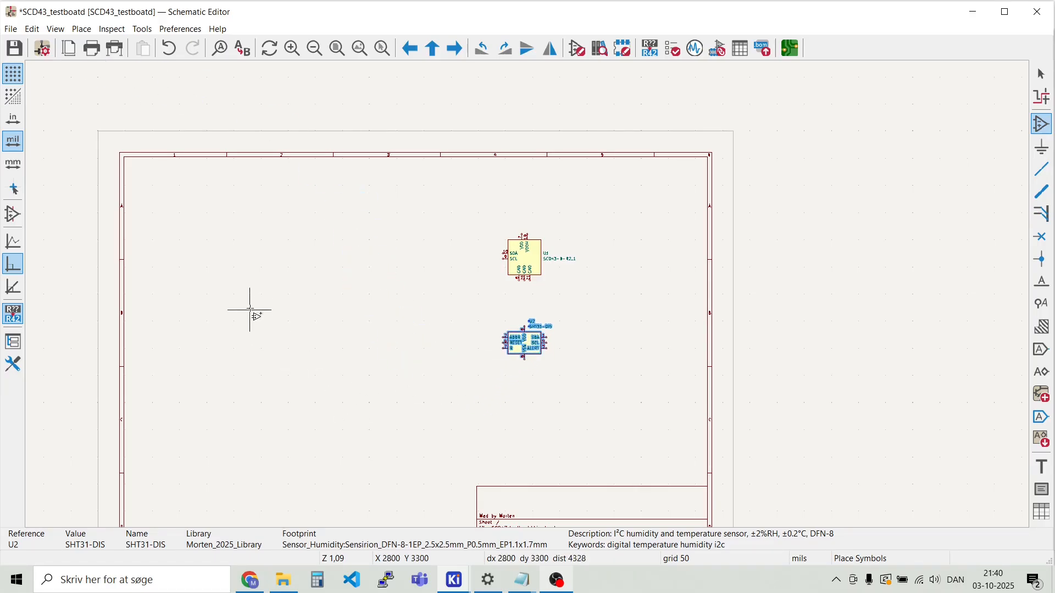
{"action": "left_click", "coordinate": [282, 278]}
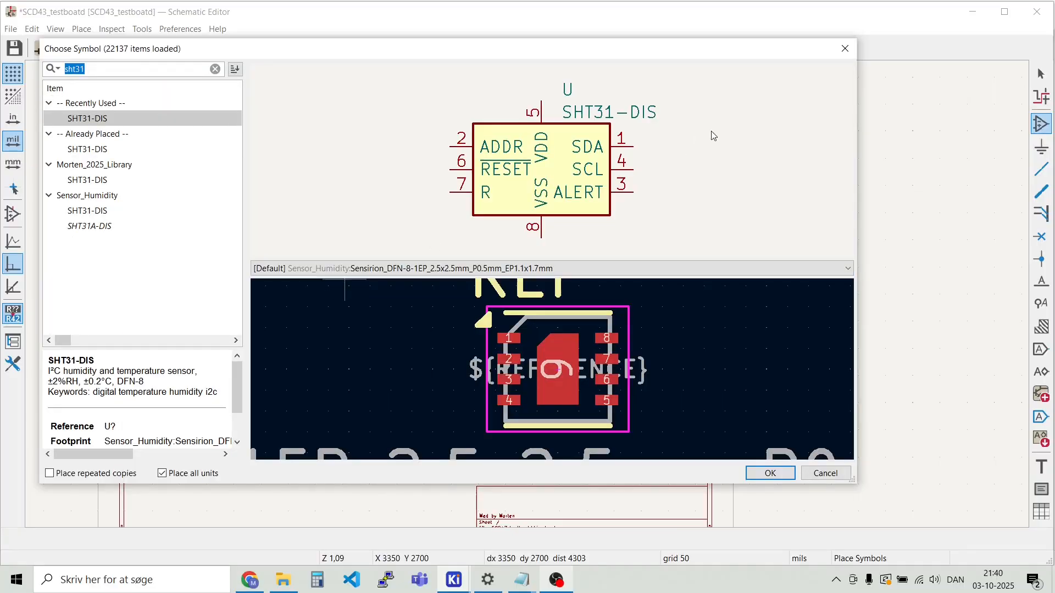
{"action": "left_click", "coordinate": [845, 48]}
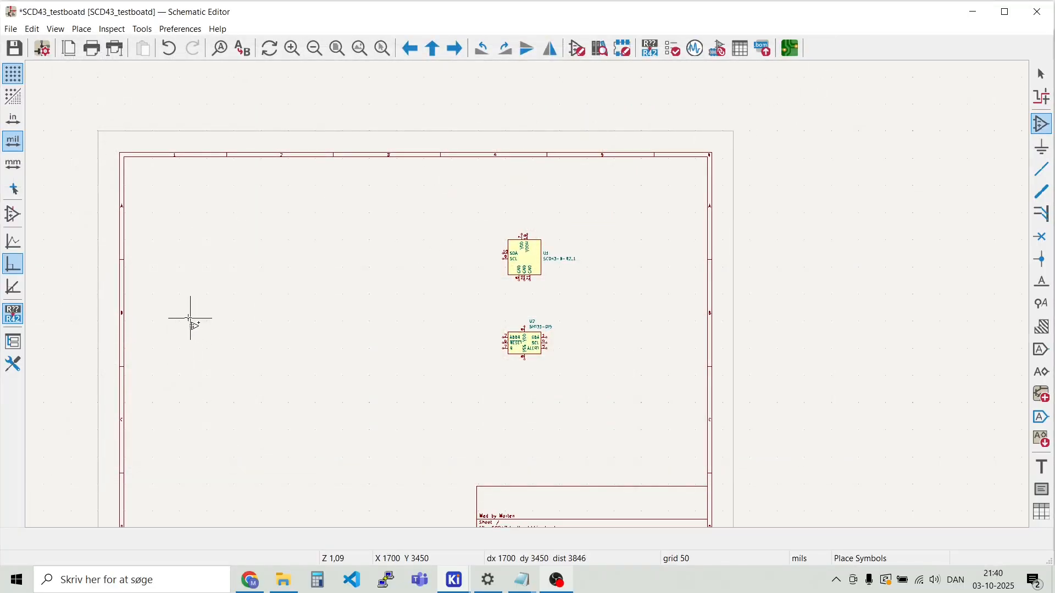
Open the symbol chooser without the sht31 filter and browse the full library list up to the connector libraries
{"action": "left_click", "coordinate": [82, 28]}
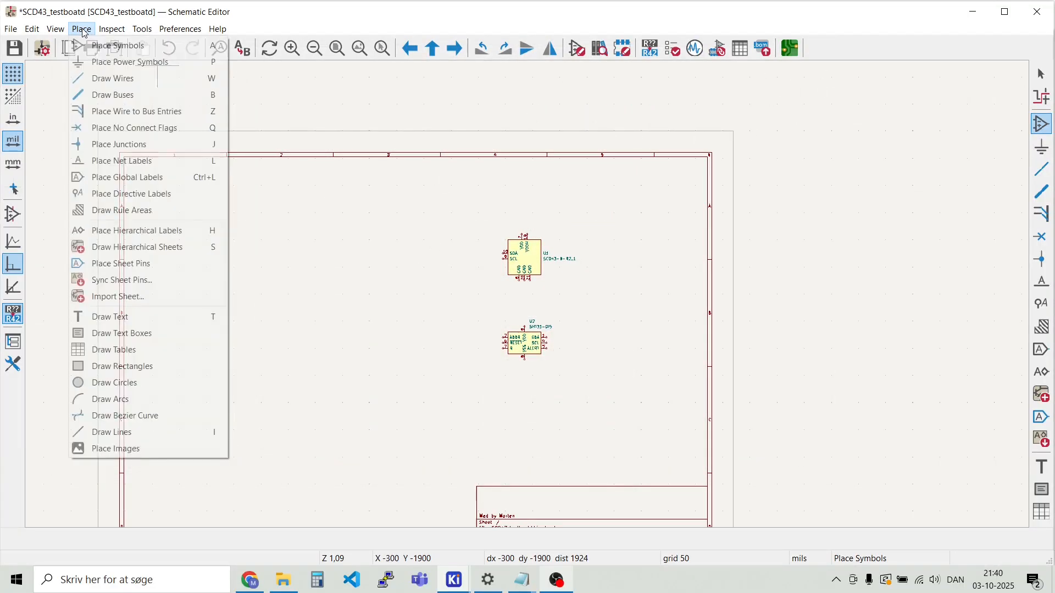
{"action": "left_click", "coordinate": [99, 46]}
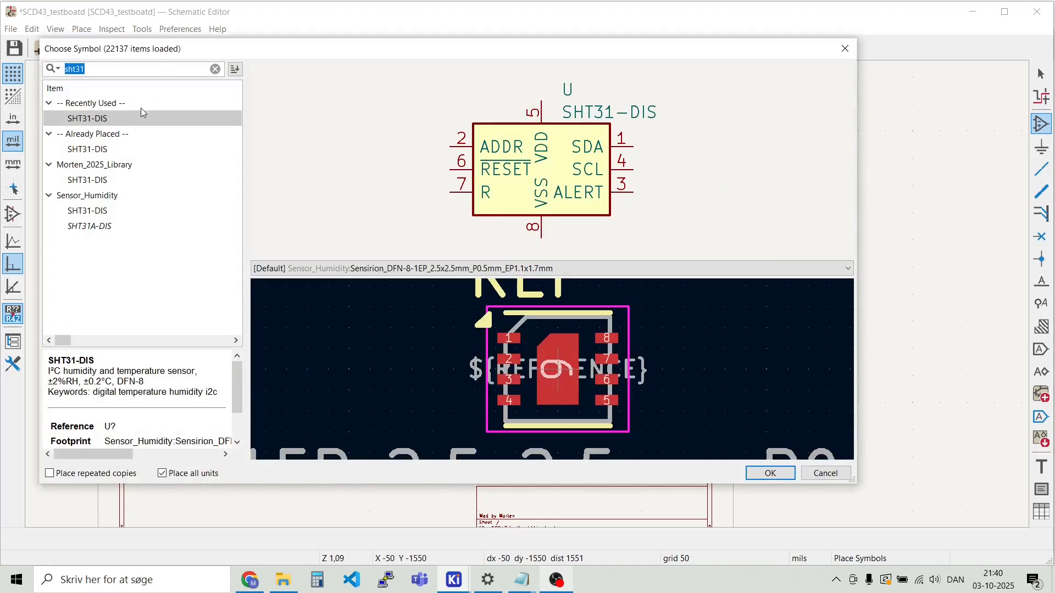
{"action": "key", "text": "BackSpace"}
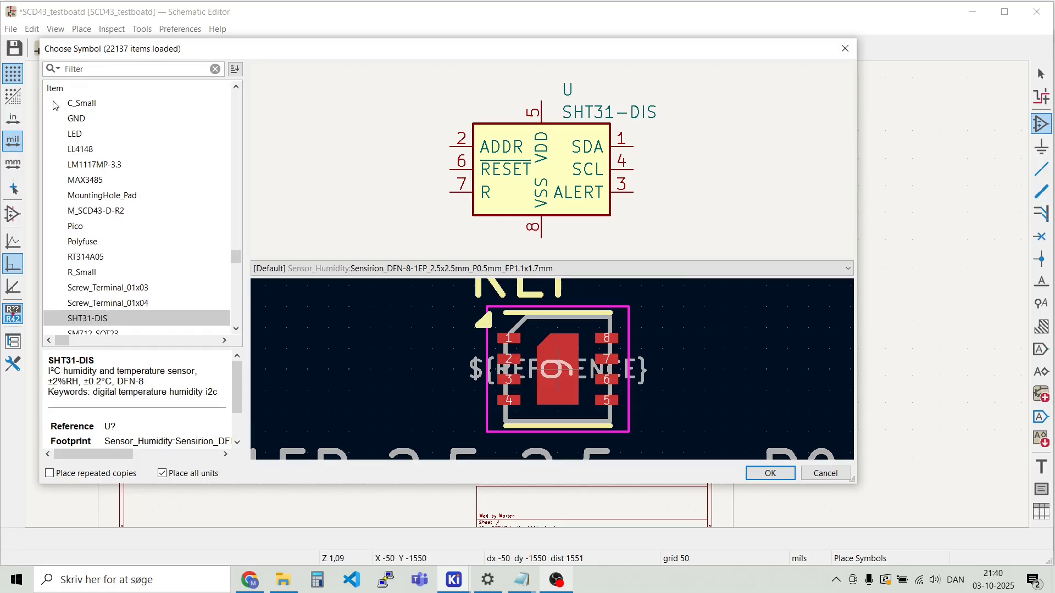
{"action": "scroll", "coordinate": [88, 148], "scroll_direction": "down", "scroll_amount": 8}
{"action": "scroll", "coordinate": [104, 182], "scroll_direction": "up", "scroll_amount": 8}
{"action": "scroll", "coordinate": [108, 188], "scroll_direction": "up", "scroll_amount": 6}
{"action": "scroll", "coordinate": [103, 198], "scroll_direction": "down", "scroll_amount": 2}
{"action": "left_click", "coordinate": [51, 226]}
{"action": "scroll", "coordinate": [56, 222], "scroll_direction": "up", "scroll_amount": 10}
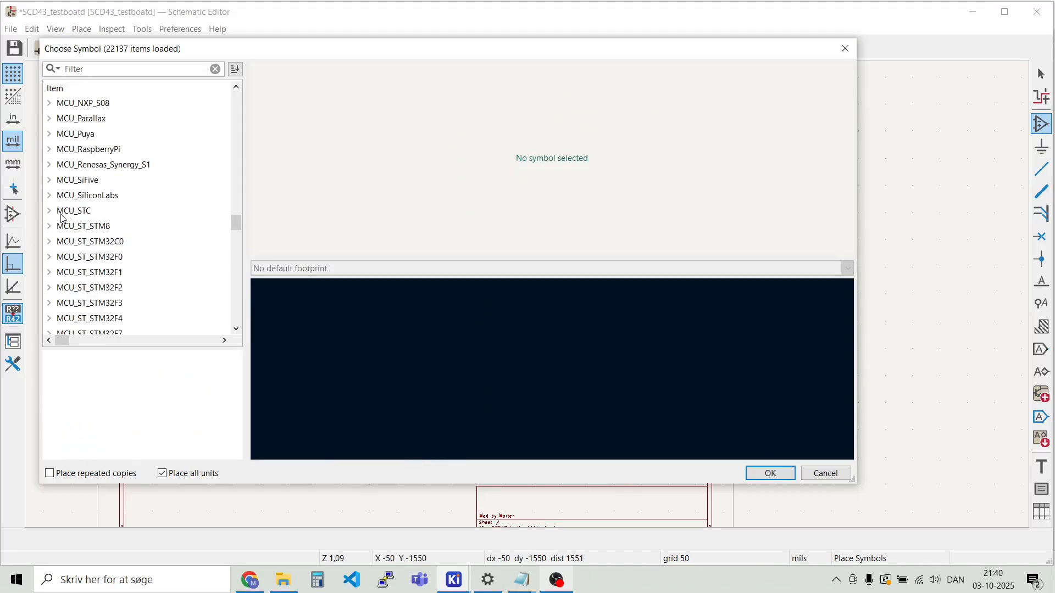
{"action": "scroll", "coordinate": [57, 217], "scroll_direction": "up", "scroll_amount": 12}
{"action": "scroll", "coordinate": [82, 176], "scroll_direction": "down", "scroll_amount": 4}
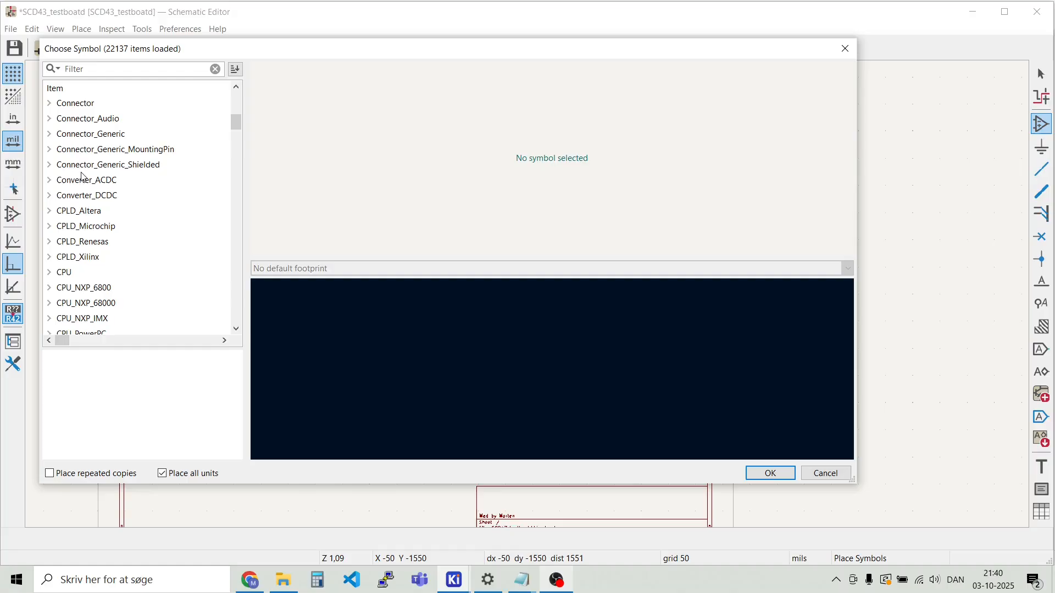
Place one Conn_01x04 connector from the Connector_Generic library on the sheet, well to the left of the two sensors
{"action": "left_click", "coordinate": [49, 135]}
{"action": "scroll", "coordinate": [65, 151], "scroll_direction": "down", "scroll_amount": 1}
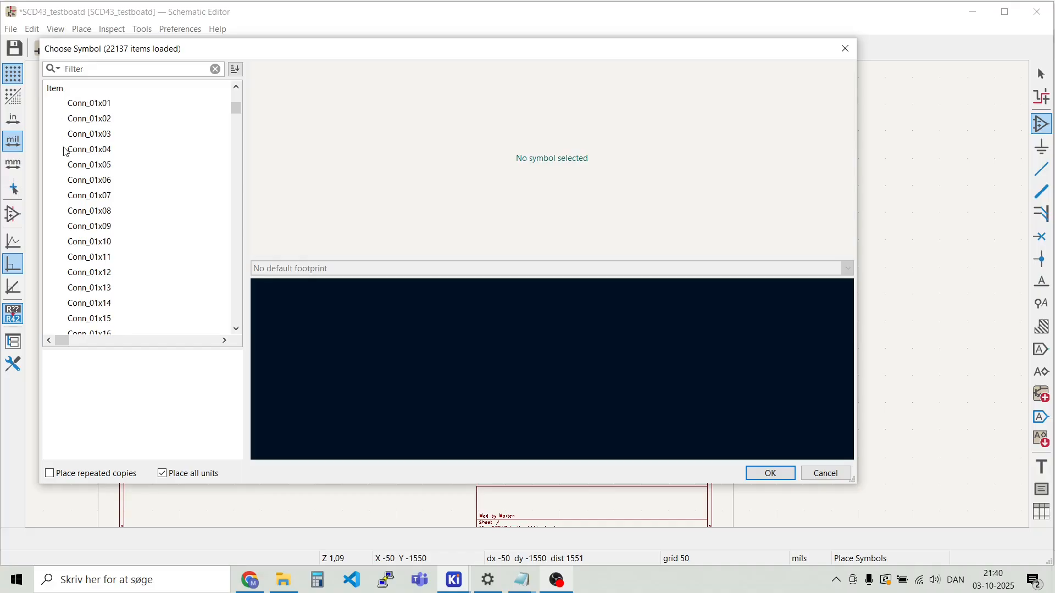
{"action": "double_click", "coordinate": [89, 151]}
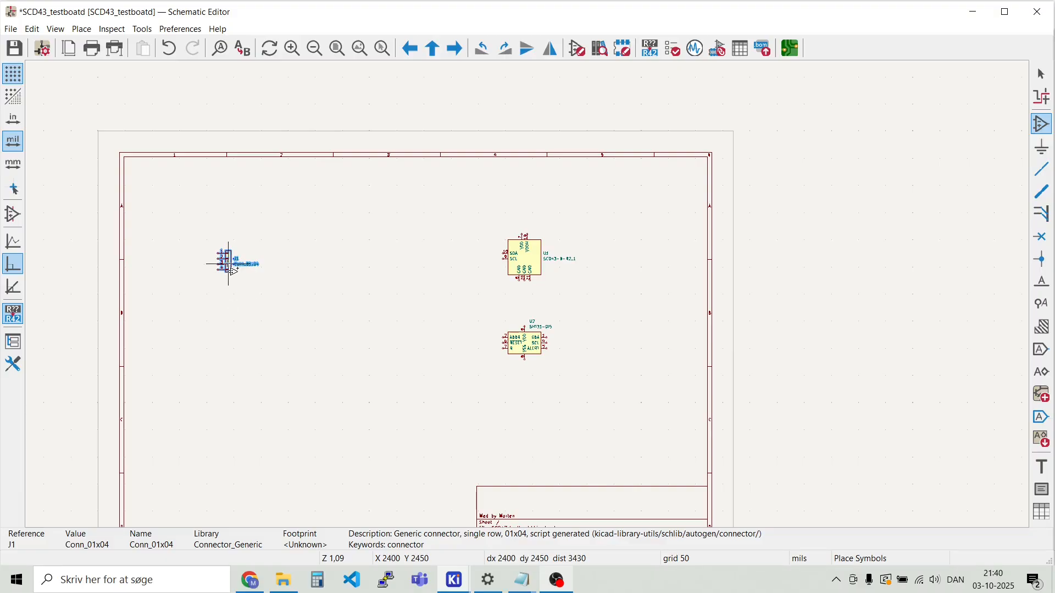
{"action": "scroll", "coordinate": [228, 265], "scroll_direction": "up", "scroll_amount": 6}
{"action": "left_click", "coordinate": [527, 270]}
{"action": "key", "text": "Escape"}
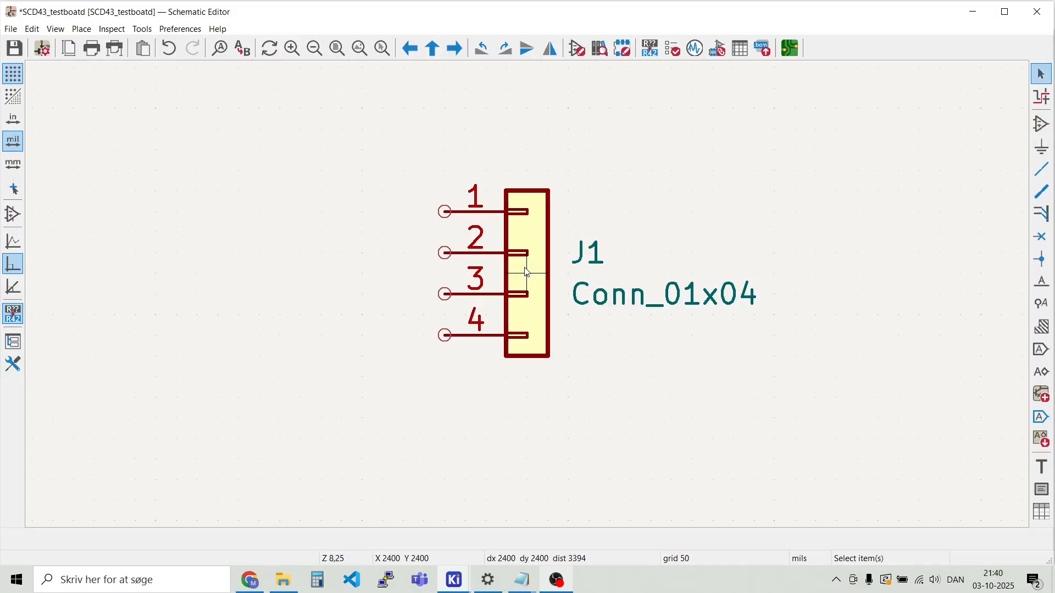
Mirror the J1 connector horizontally so its four pins face the sensors
{"action": "left_click", "coordinate": [528, 275]}
{"action": "right_click", "coordinate": [535, 283]}
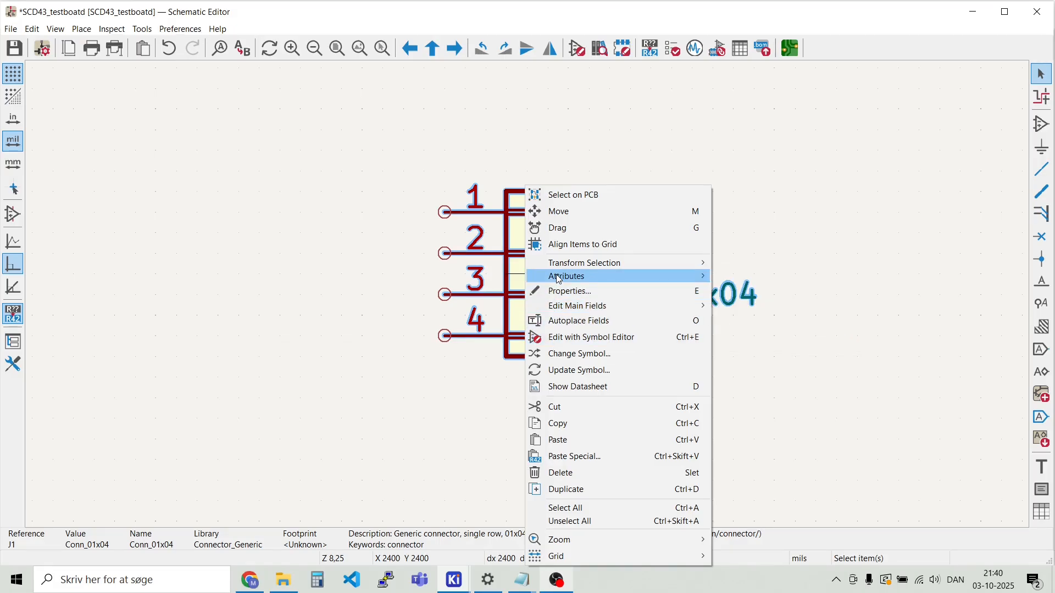
{"action": "mouse_move", "coordinate": [584, 264]}
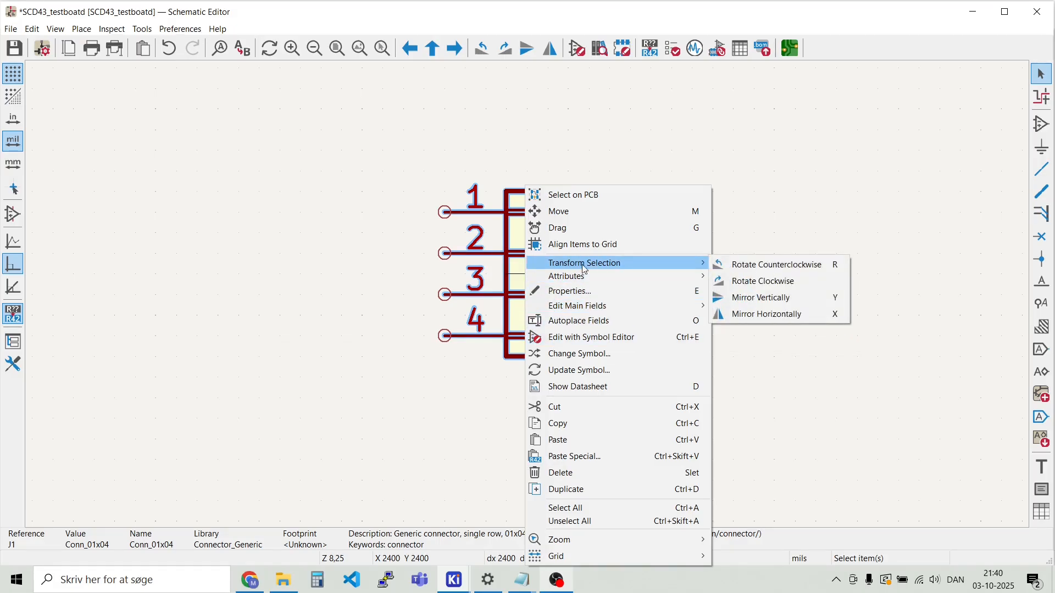
{"action": "left_click", "coordinate": [750, 315]}
{"action": "middle_click_drag", "start_coordinate": [522, 279], "coordinate": [363, 226]}
{"action": "left_click", "coordinate": [517, 271]}
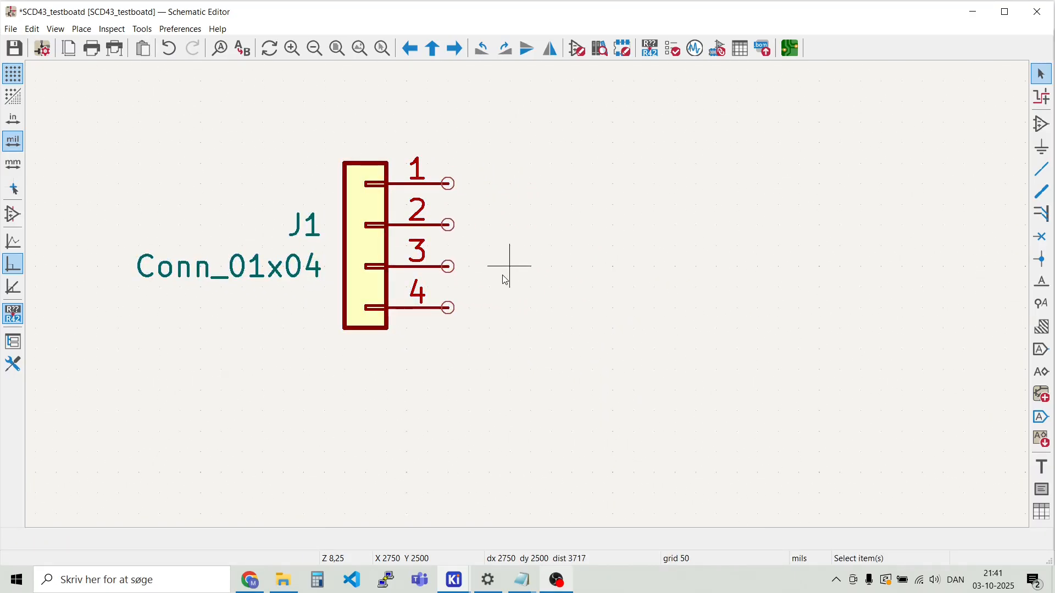
{"action": "scroll", "coordinate": [505, 280], "scroll_direction": "down", "scroll_amount": 6}
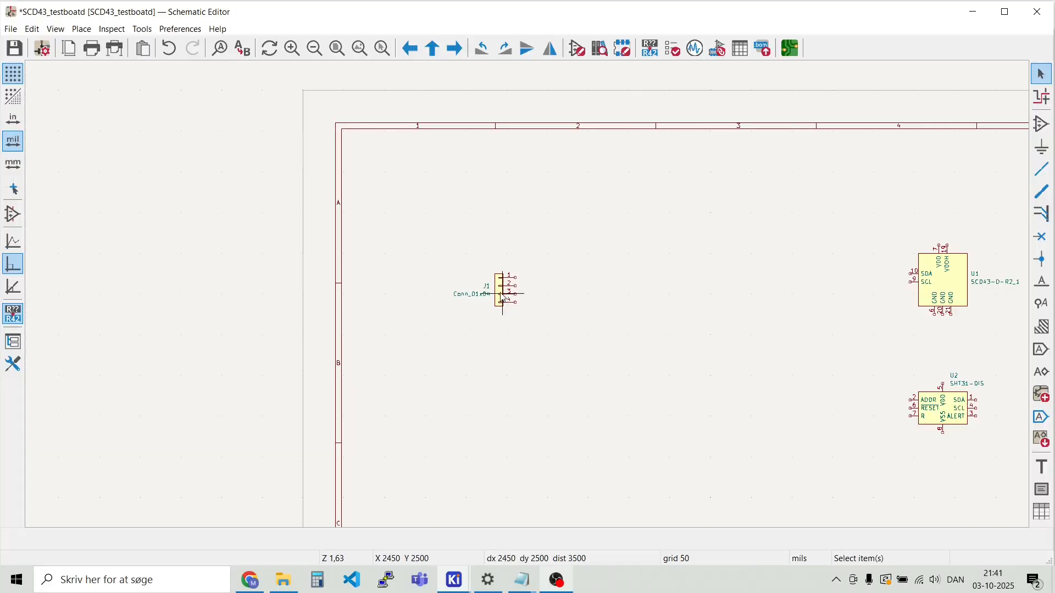
{"action": "scroll", "coordinate": [507, 297], "scroll_direction": "up", "scroll_amount": 6}
{"action": "left_click", "coordinate": [526, 300]}
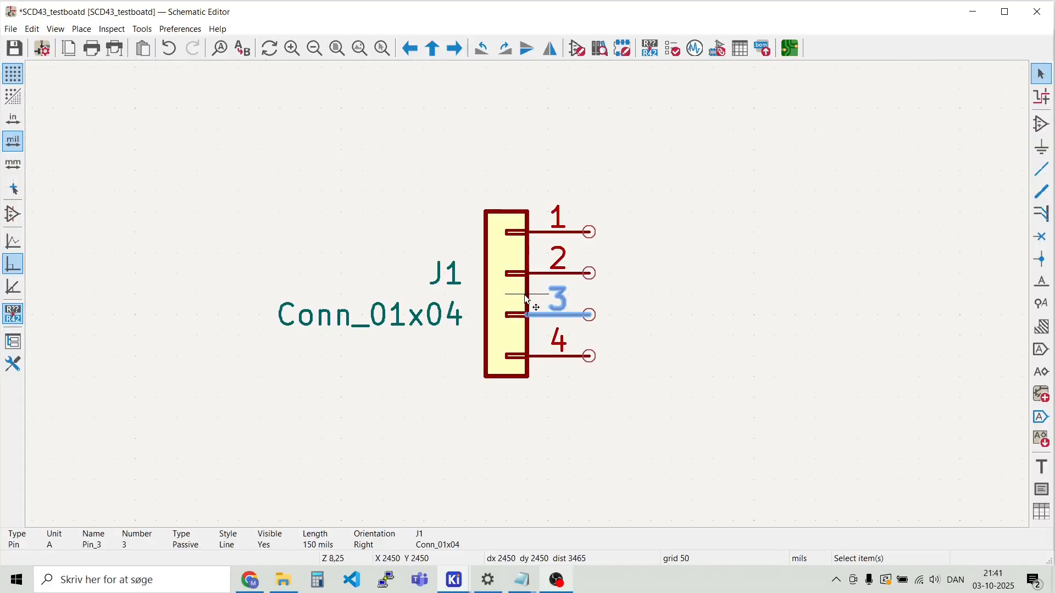
{"action": "left_click", "coordinate": [671, 313]}
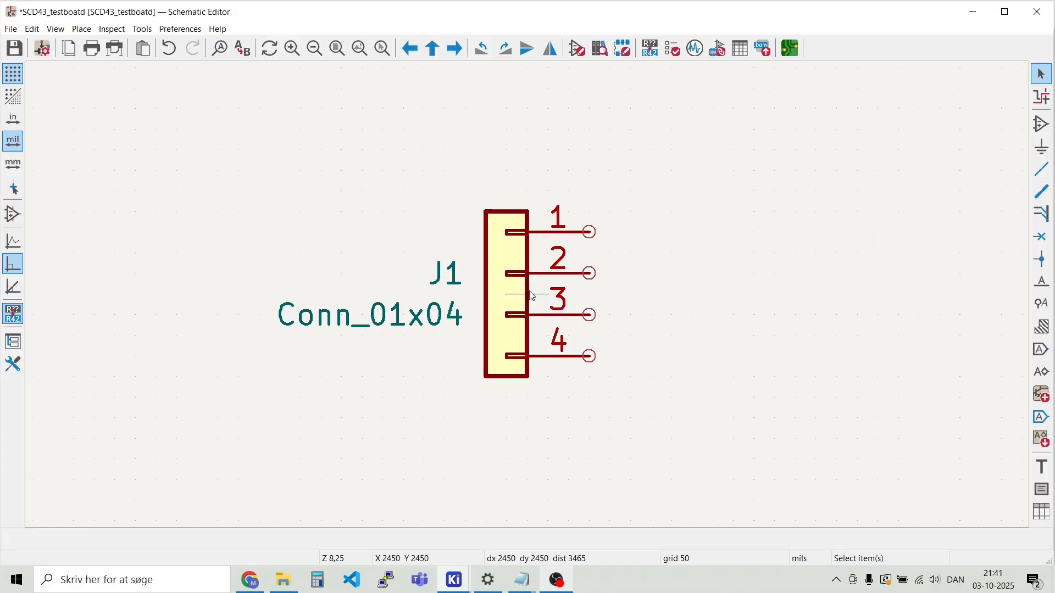
{"action": "left_click", "coordinate": [530, 296]}
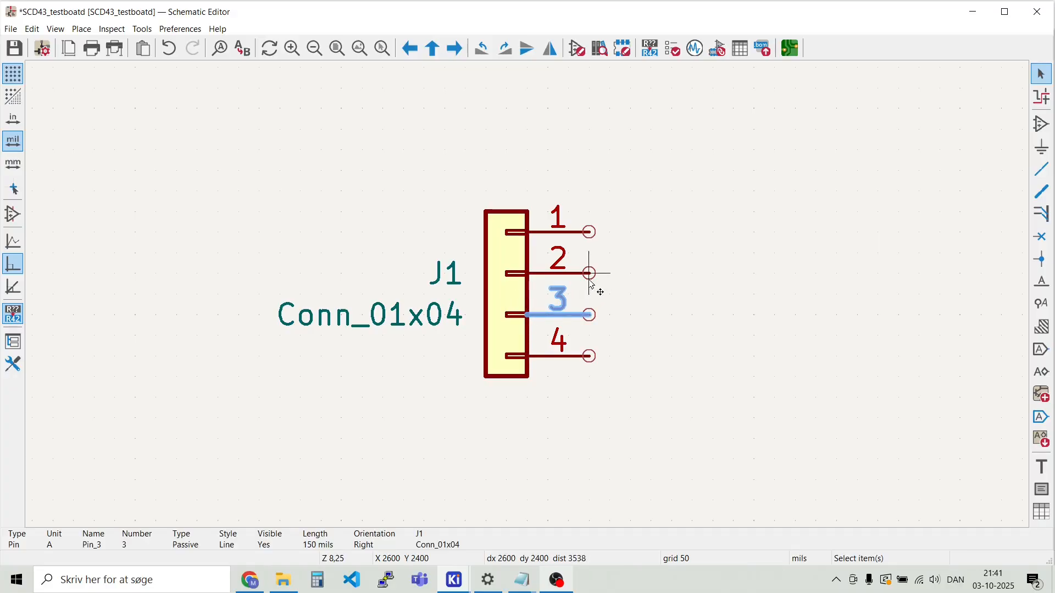
{"action": "left_click", "coordinate": [655, 280]}
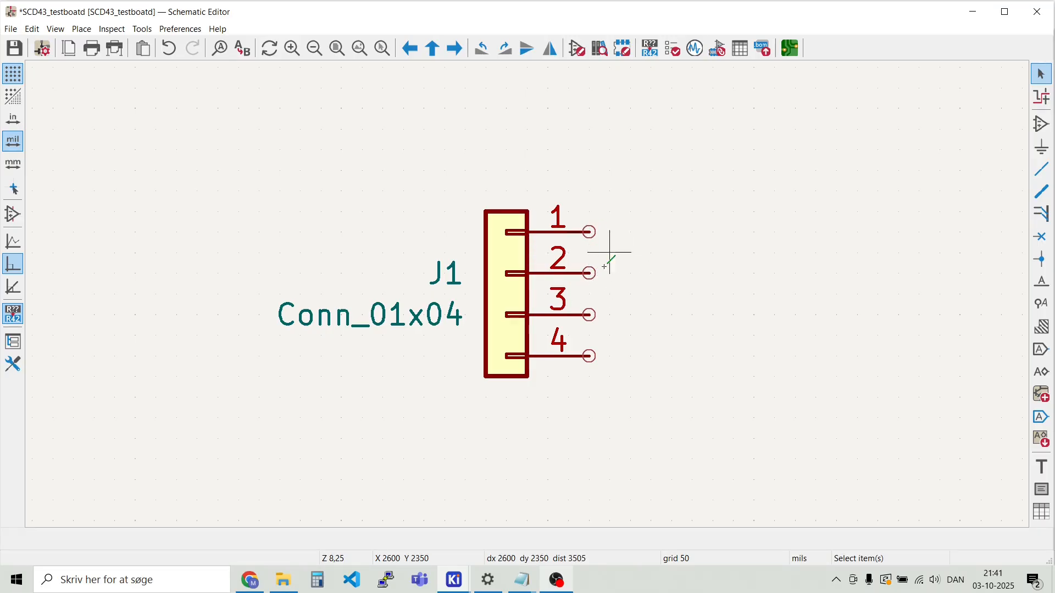
Draw a horizontal wire about 350 mils long outward from pin 1 of connector J1
{"action": "left_click", "coordinate": [590, 232]}
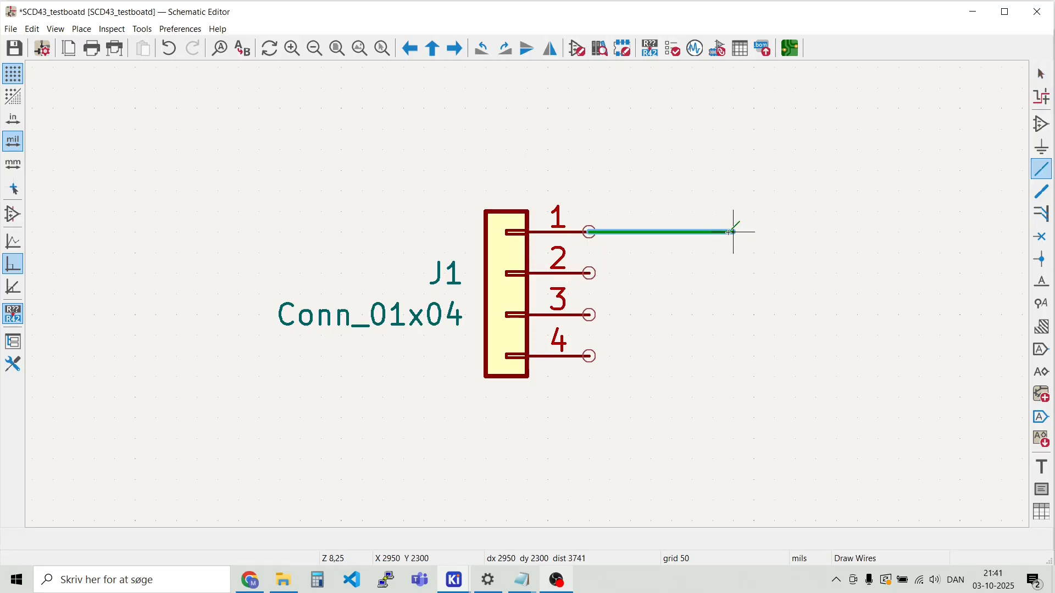
{"action": "double_click", "coordinate": [732, 232]}
{"action": "key", "text": "Escape"}
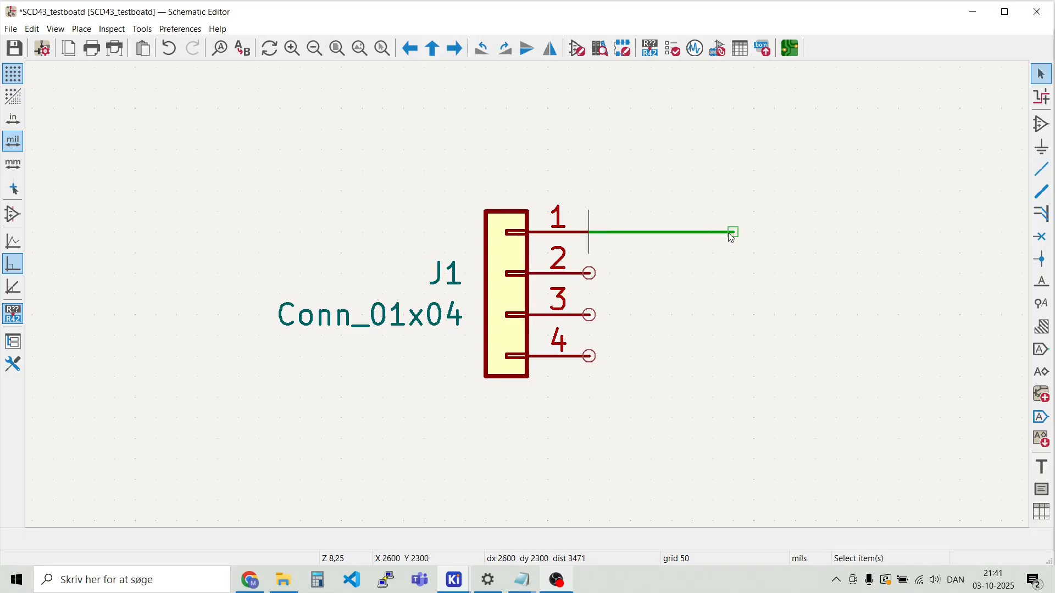
Duplicate the pin 1 wire three times and attach the copies to pins 2, 3 and 4 of J1
{"action": "left_click", "coordinate": [632, 232]}
{"action": "key", "text": "ctrl+d"}
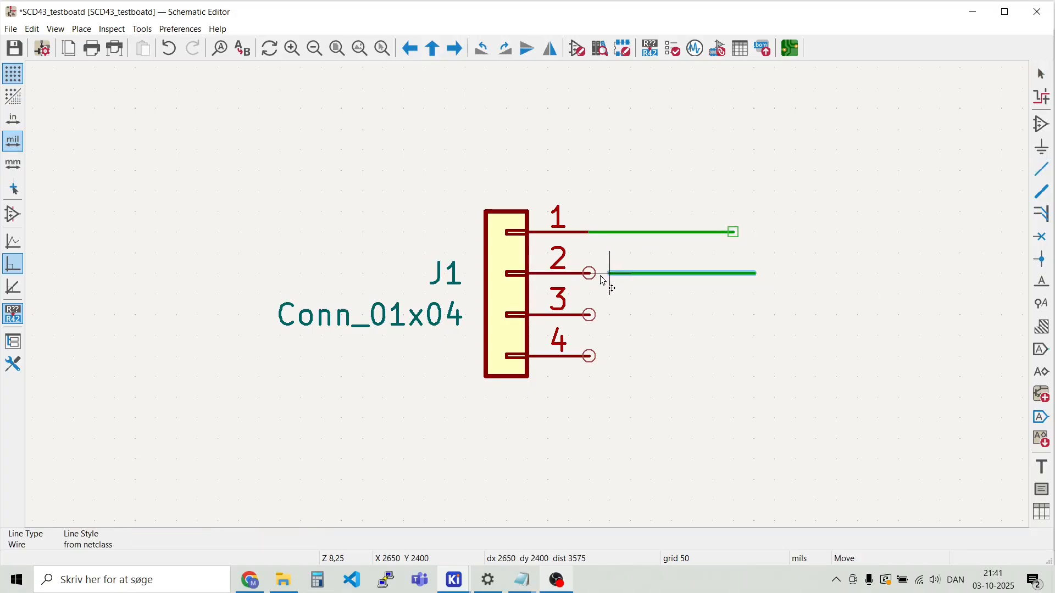
{"action": "left_click", "coordinate": [596, 278]}
{"action": "key", "text": "ctrl+d"}
{"action": "left_click", "coordinate": [593, 320]}
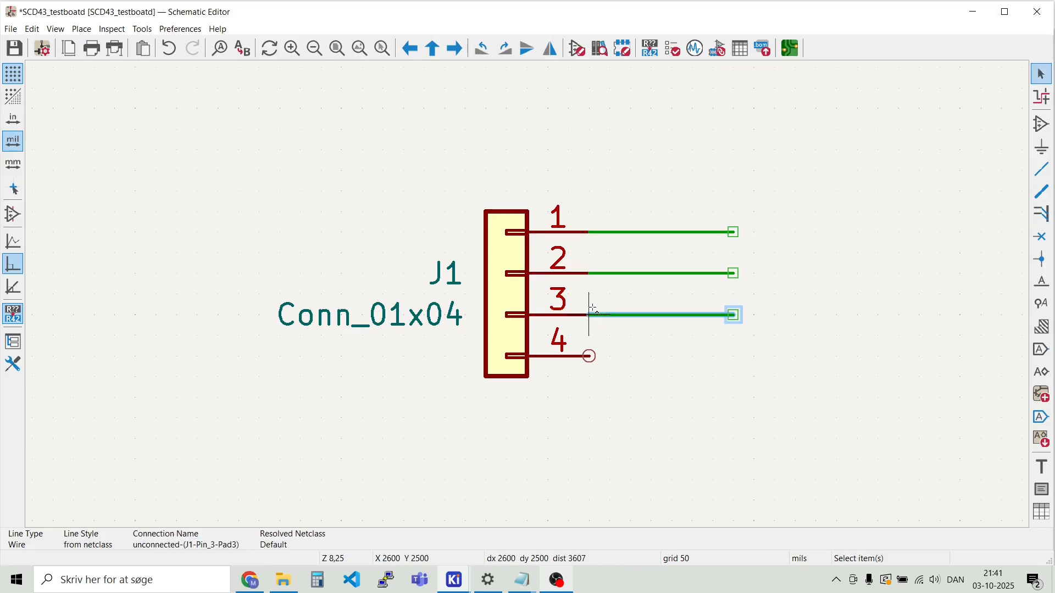
{"action": "key", "text": "ctrl+d"}
{"action": "left_click", "coordinate": [598, 362]}
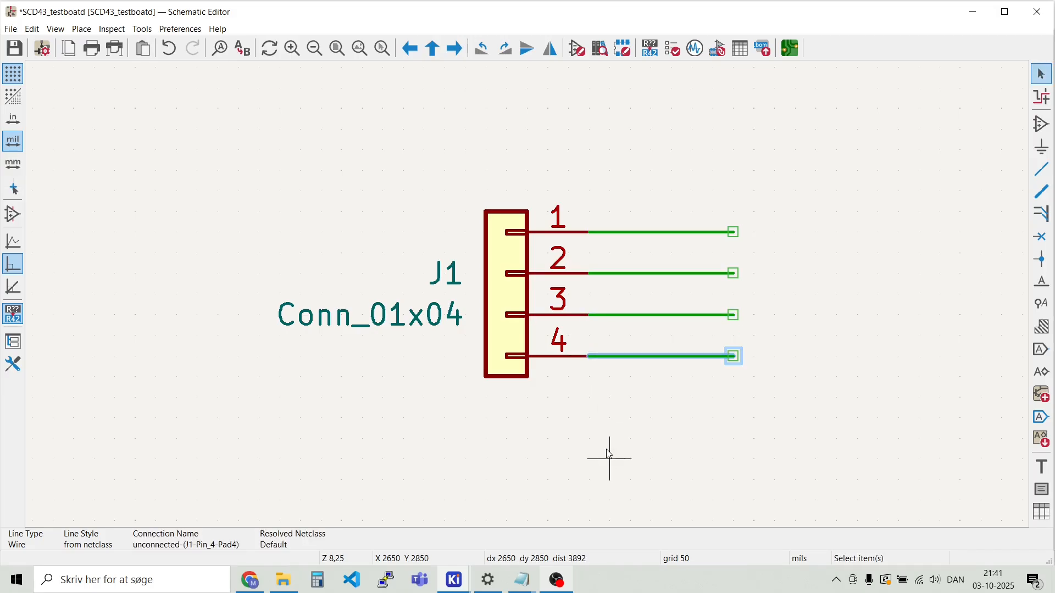
{"action": "left_click", "coordinate": [608, 424]}
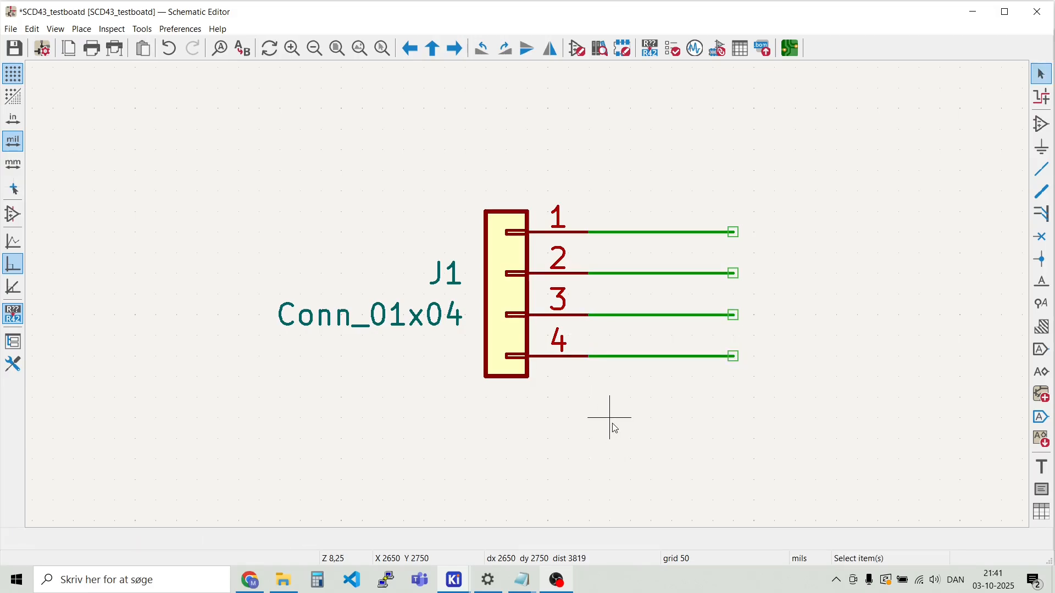
Check the JST-SH connector pinout on the Hackaday page in Chrome and return to the KiCad schematic
{"action": "left_click", "coordinate": [256, 580]}
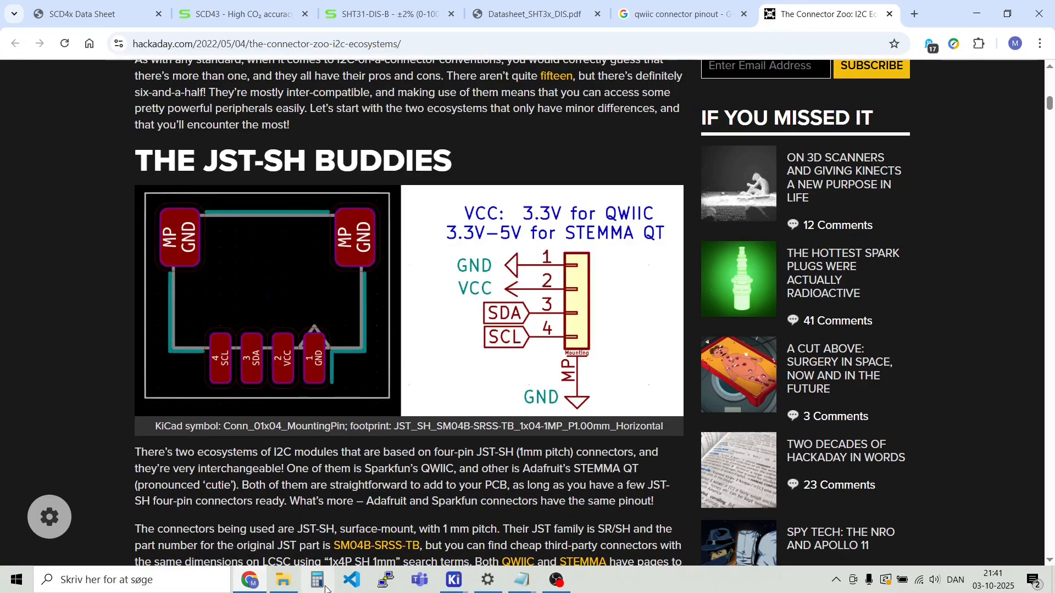
{"action": "mouse_move", "coordinate": [454, 580]}
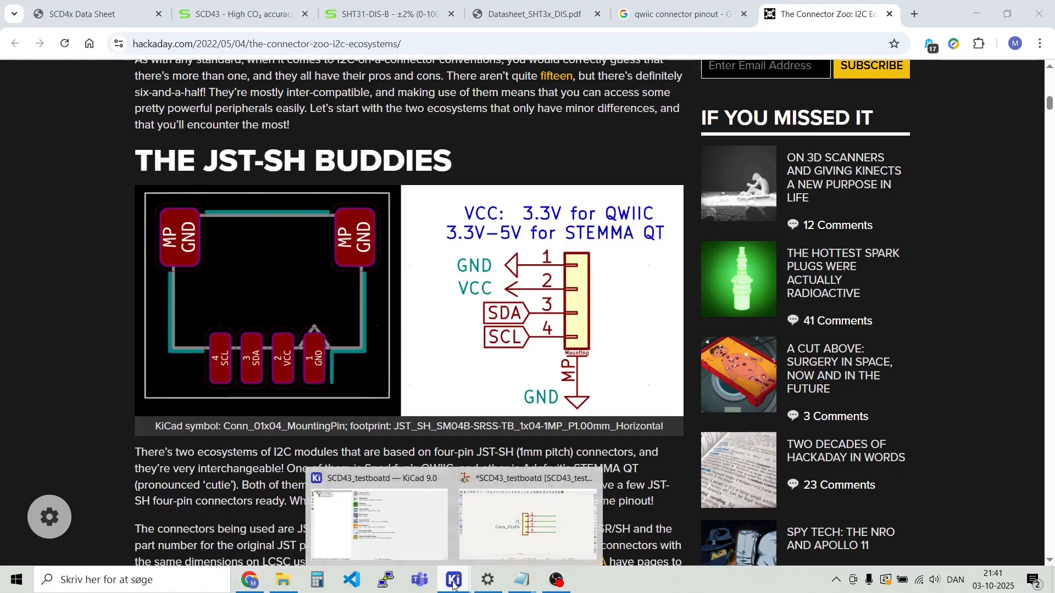
{"action": "left_click", "coordinate": [523, 539]}
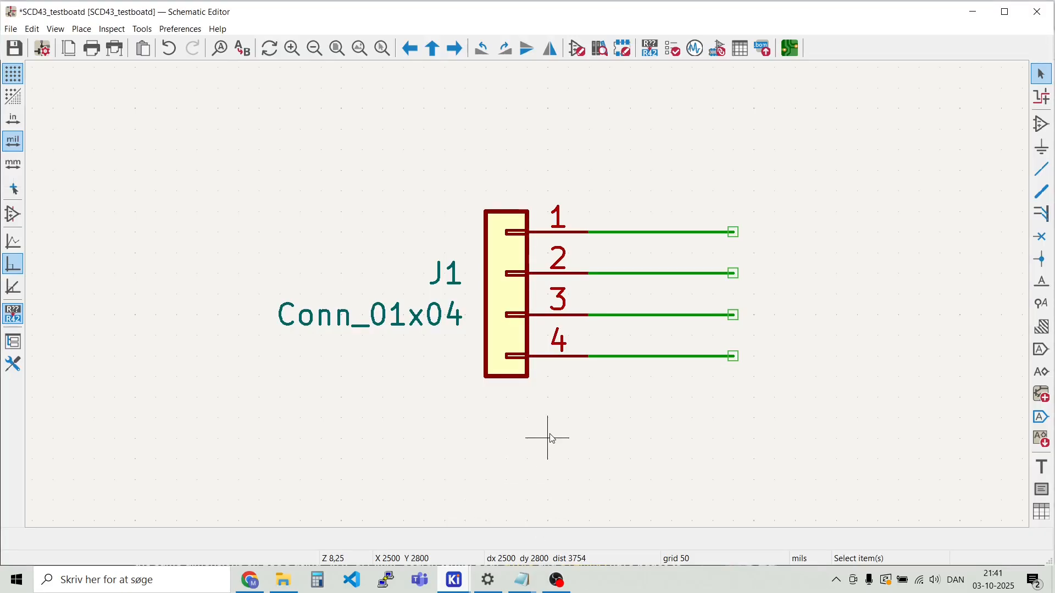
Place a net label named SDA on the wire from J1 pin 3
{"action": "key", "text": "l"}
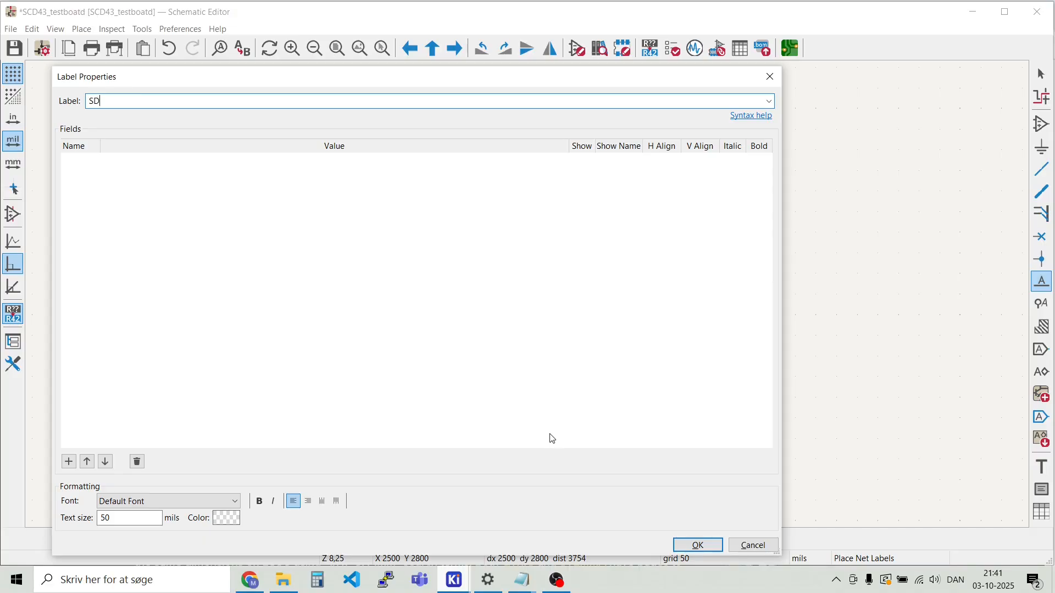
{"action": "left_click", "coordinate": [698, 545]}
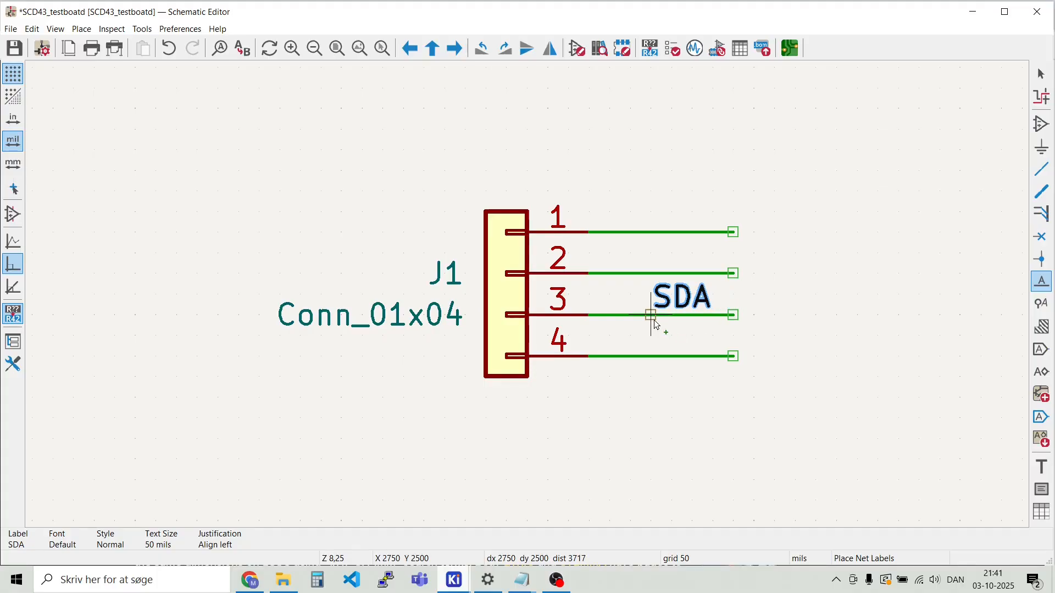
{"action": "left_click", "coordinate": [671, 315]}
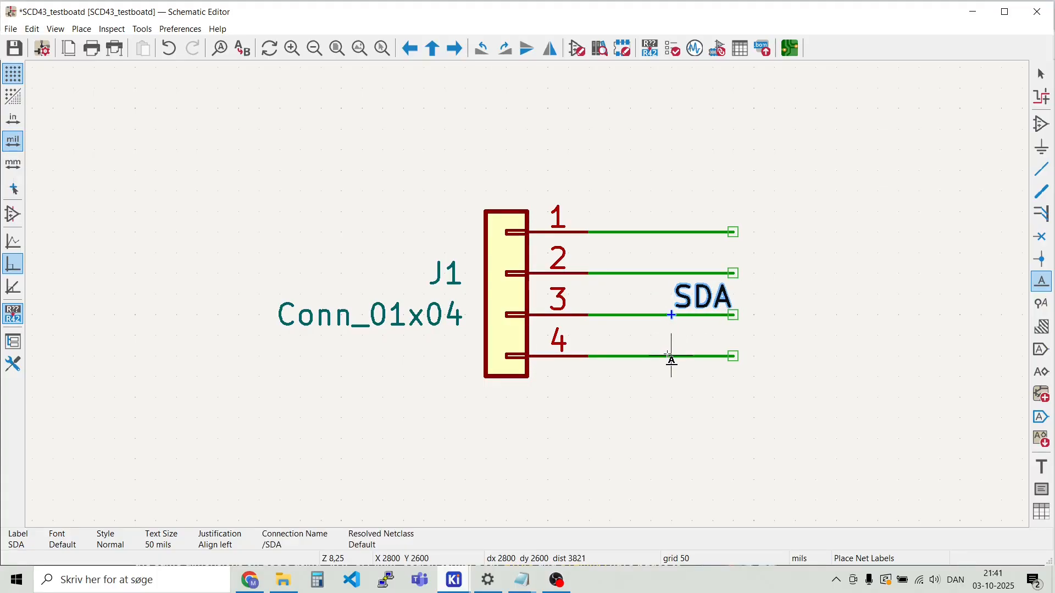
Place a net label named I2C_SCL on the wire from J1 pin 4, starting close to the pin
{"action": "left_click", "coordinate": [671, 358]}
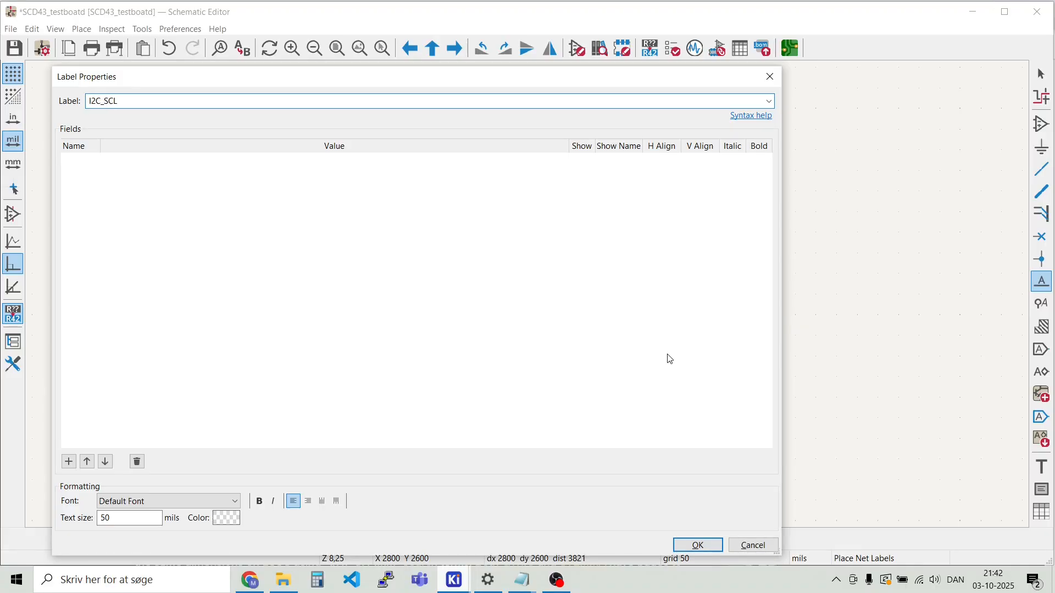
{"action": "key", "text": "Return"}
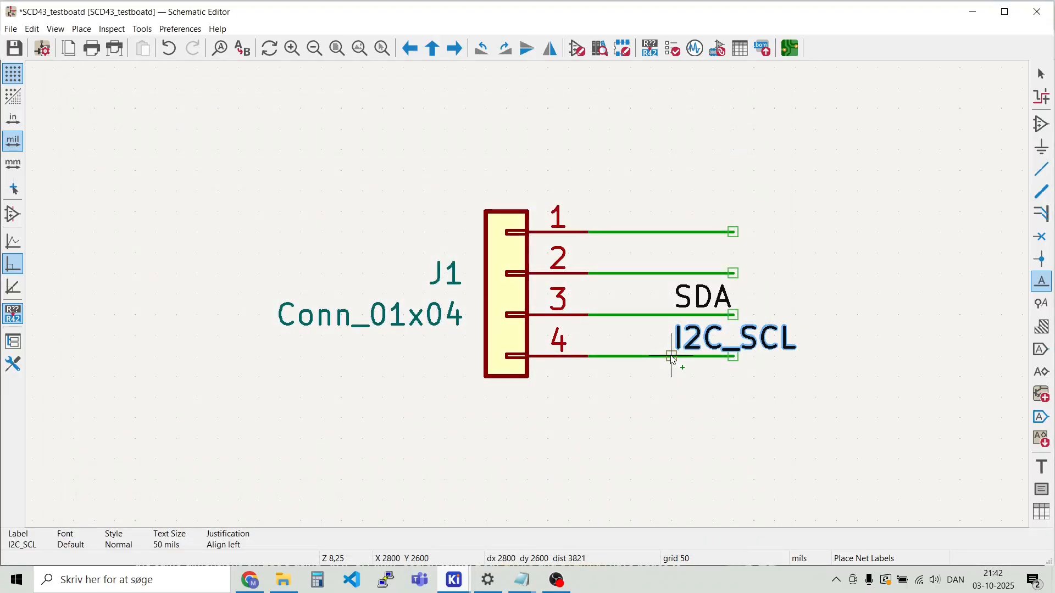
{"action": "left_click", "coordinate": [610, 354]}
{"action": "key", "text": "Escape"}
Rename the SDA label to I2C_SDA and move it along its wire until it aligns with the I2C_SCL label
{"action": "left_click", "coordinate": [687, 302]}
{"action": "double_click", "coordinate": [704, 304]}
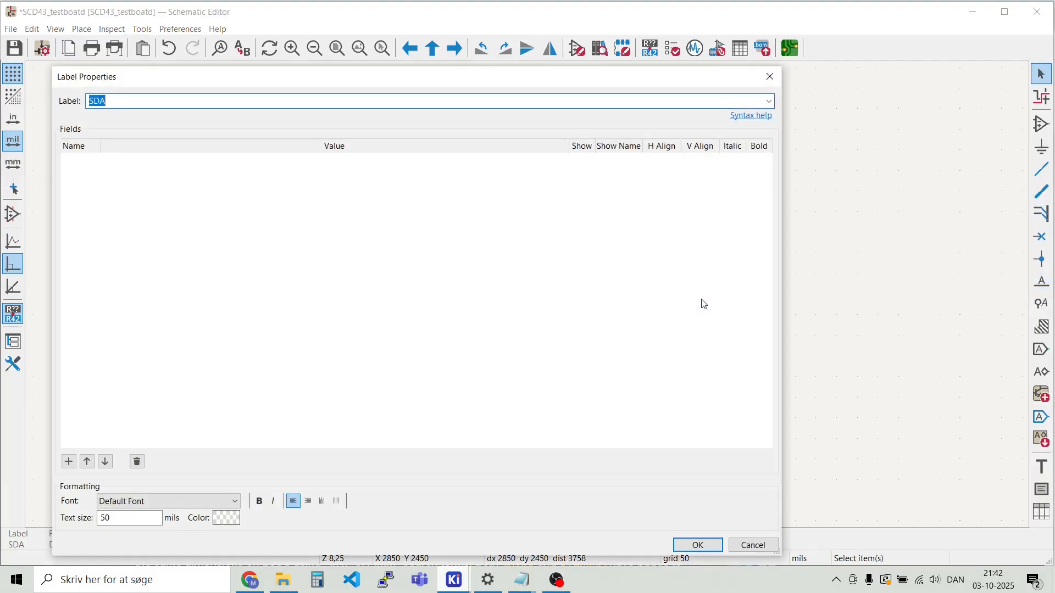
{"action": "type", "text": "I2C_"}
{"action": "key", "text": "Return"}
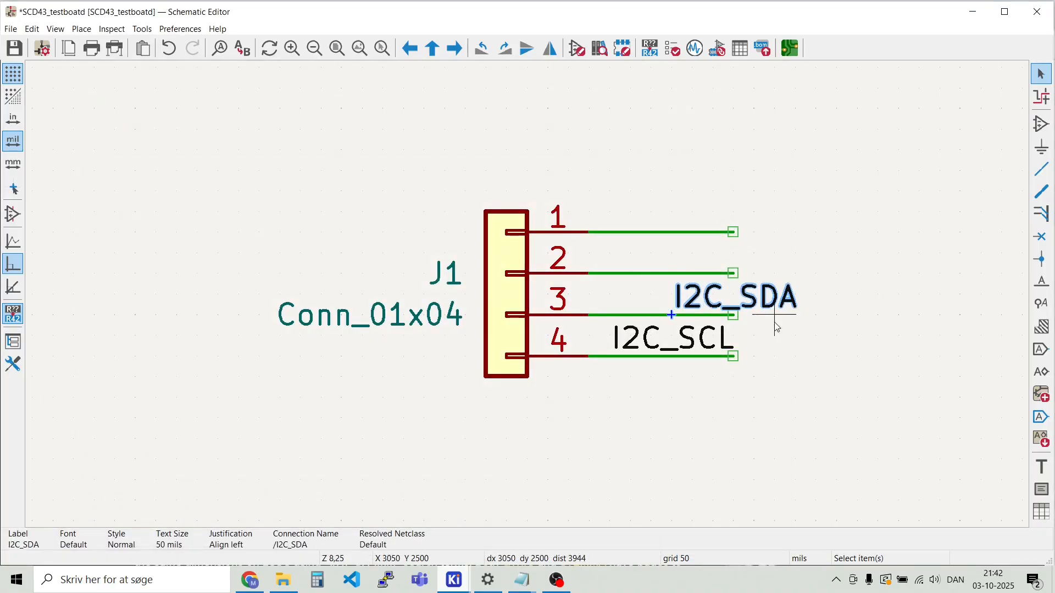
{"action": "left_click_drag", "start_coordinate": [728, 302], "coordinate": [609, 314]}
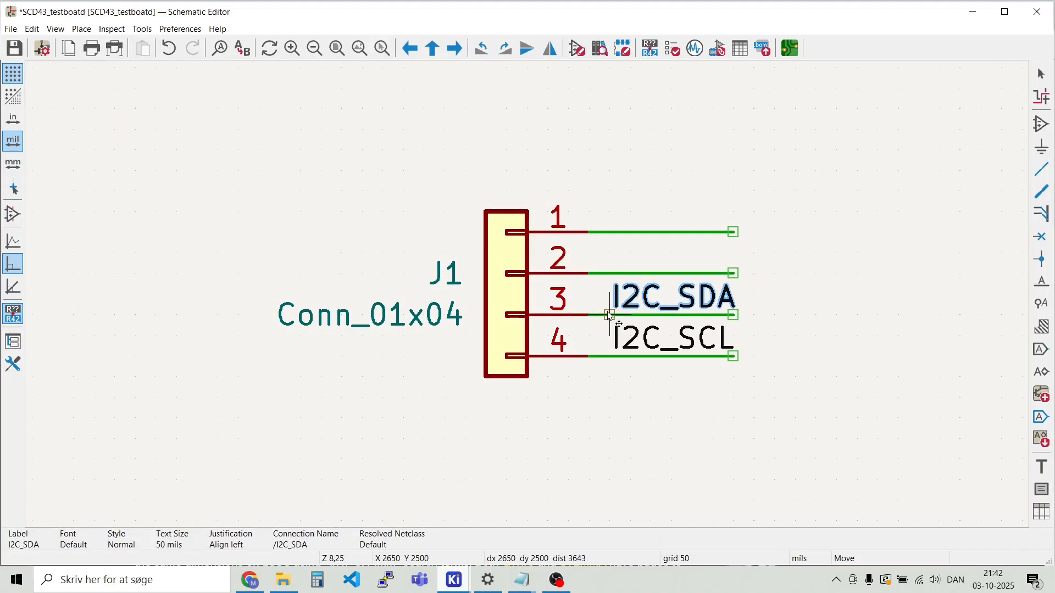
{"action": "left_click", "coordinate": [835, 317]}
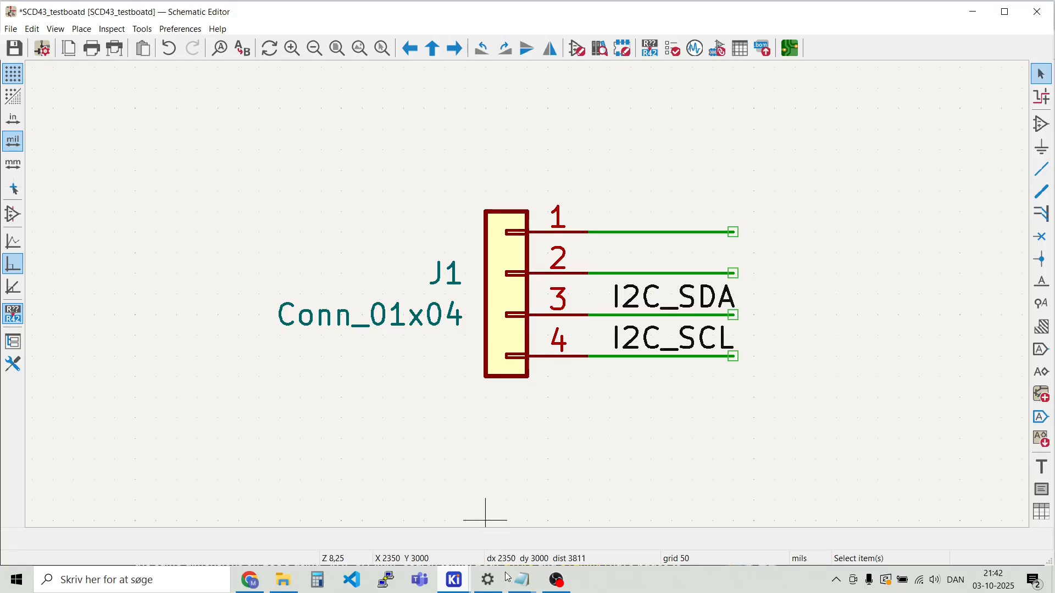
Switch to Chrome to check which JST-SH pins carry GND and VCC, and return to the KiCad schematic
{"action": "mouse_move", "coordinate": [250, 580]}
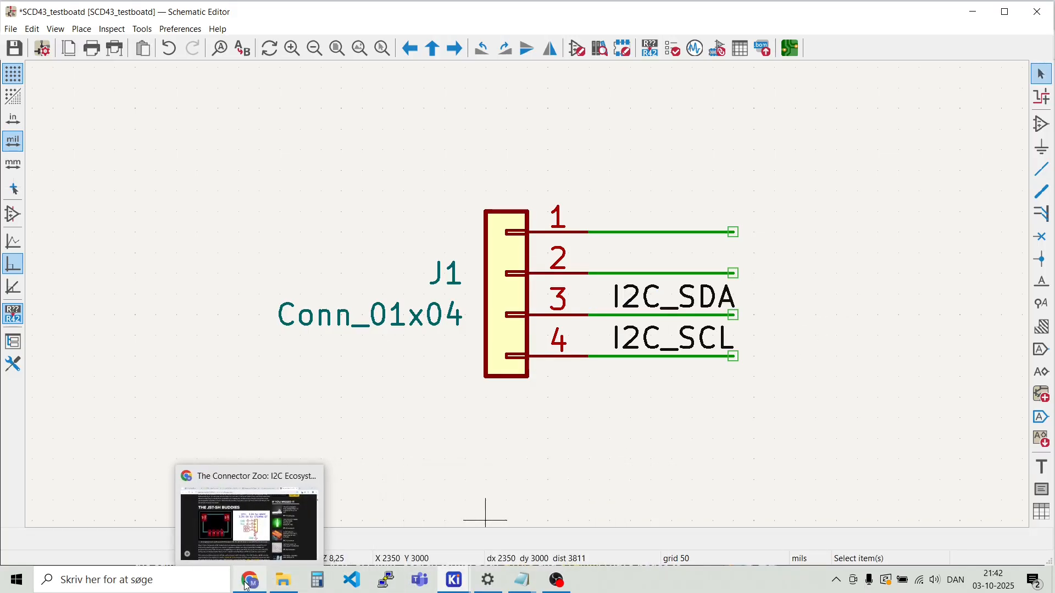
{"action": "left_click", "coordinate": [252, 533]}
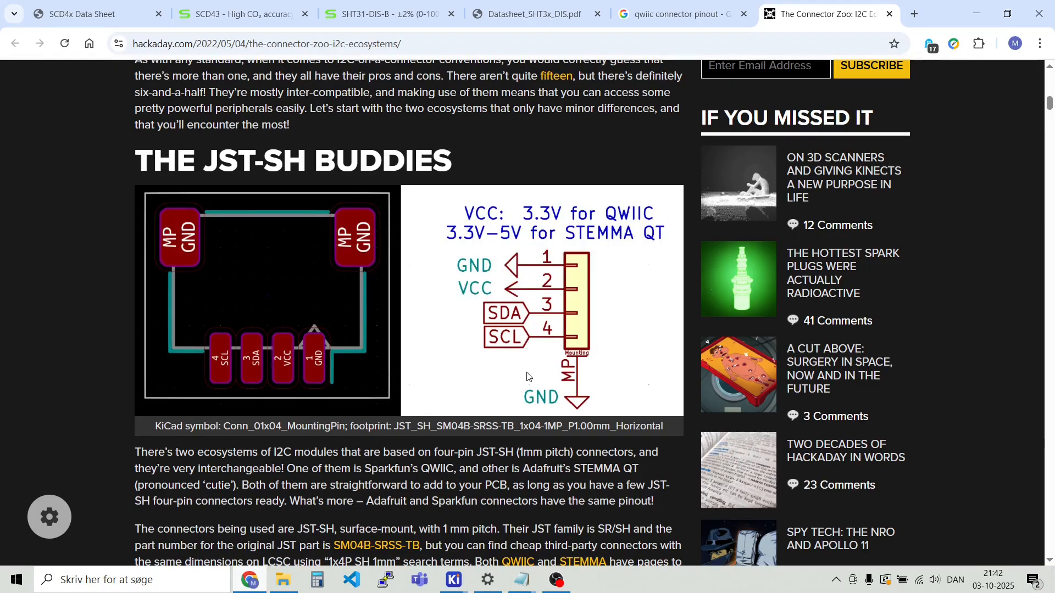
{"action": "mouse_move", "coordinate": [285, 584]}
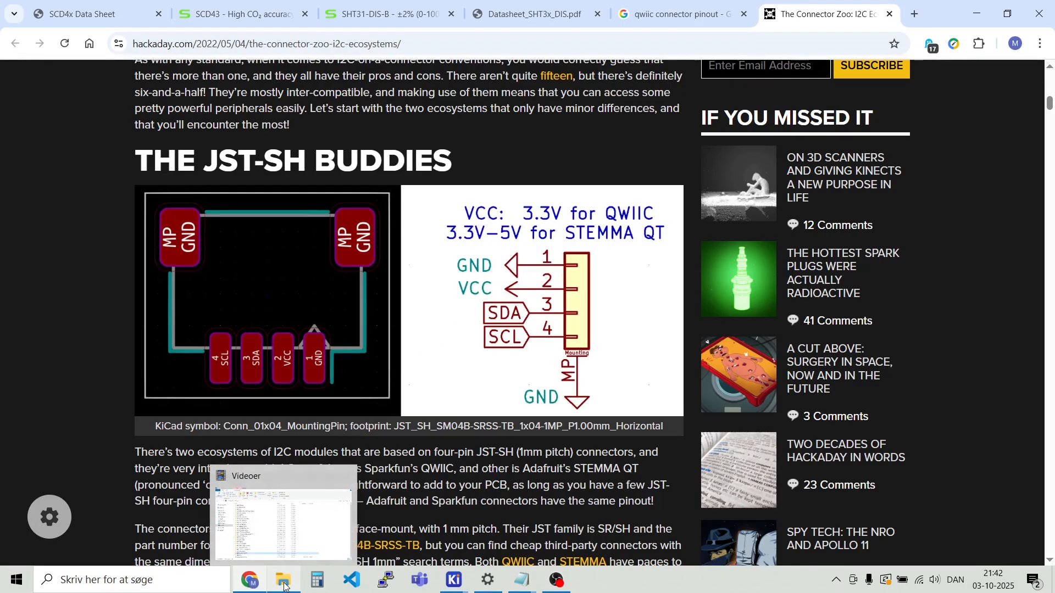
{"action": "mouse_move", "coordinate": [458, 581]}
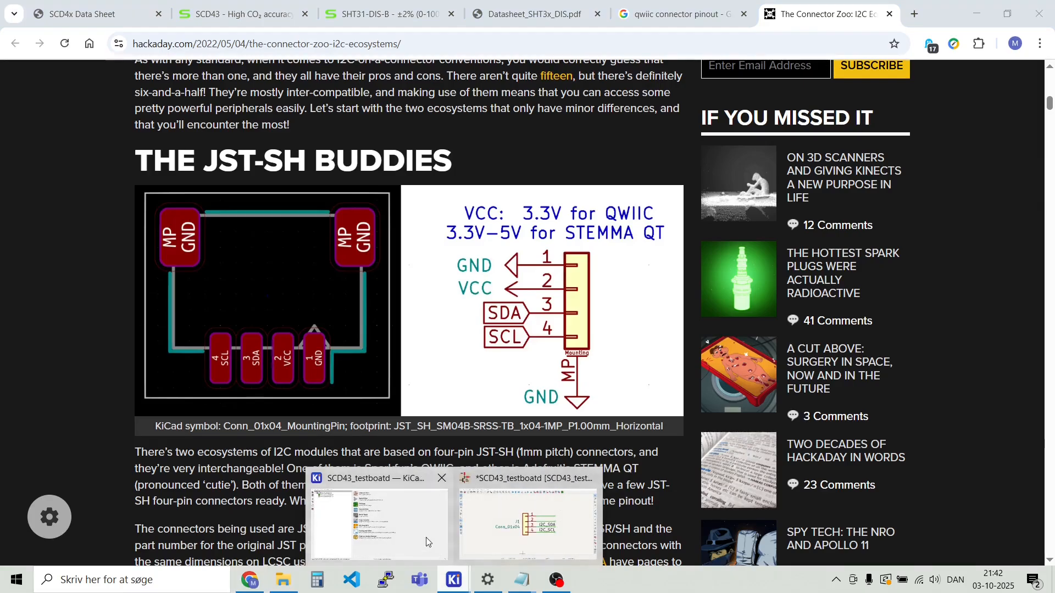
{"action": "left_click", "coordinate": [483, 517]}
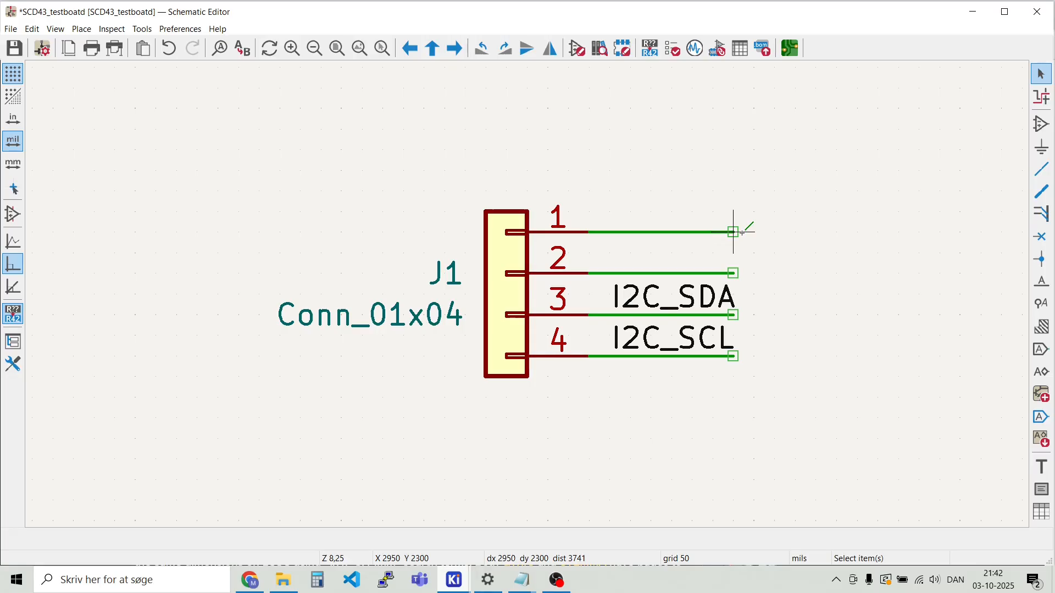
Extend all four J1 wires by 200 mils away from the connector, moving the I2C_SDA and I2C_SCL labels along
{"action": "left_click_drag", "start_coordinate": [754, 417], "coordinate": [620, 133]}
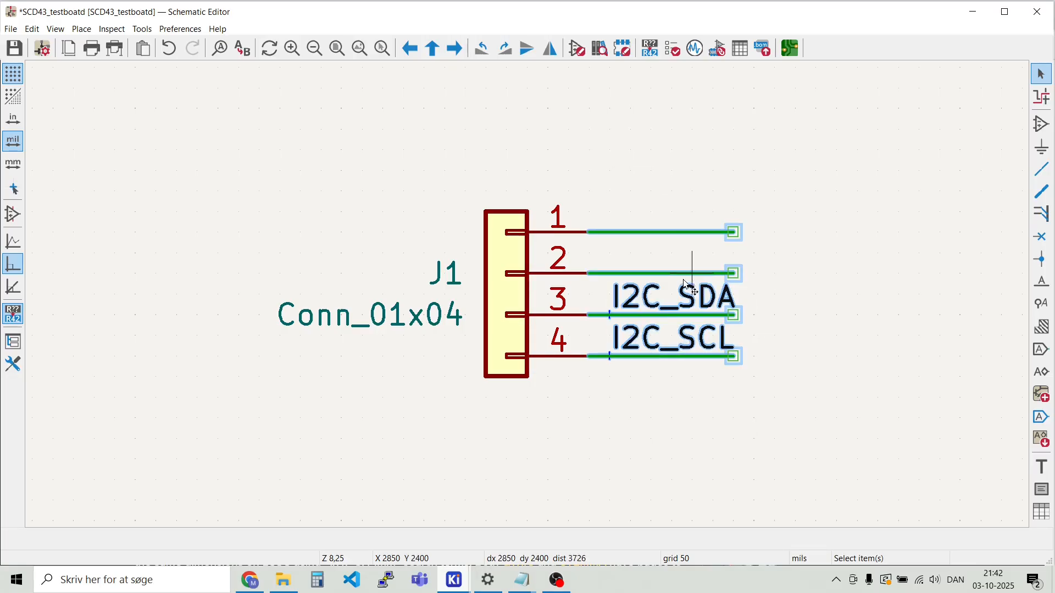
{"action": "left_click_drag", "start_coordinate": [675, 317], "coordinate": [816, 315]}
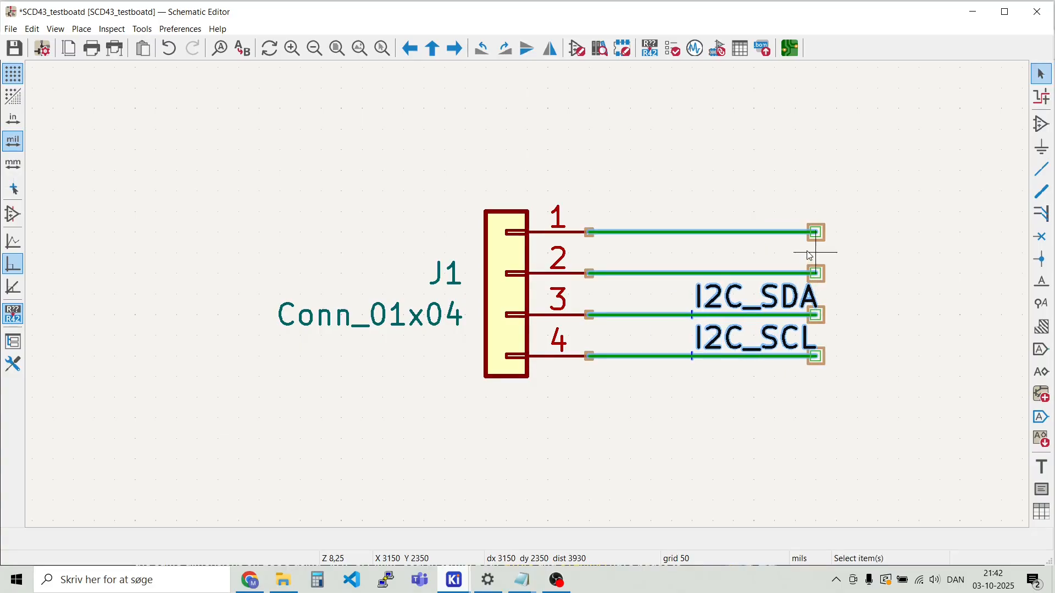
{"action": "key", "text": "Escape"}
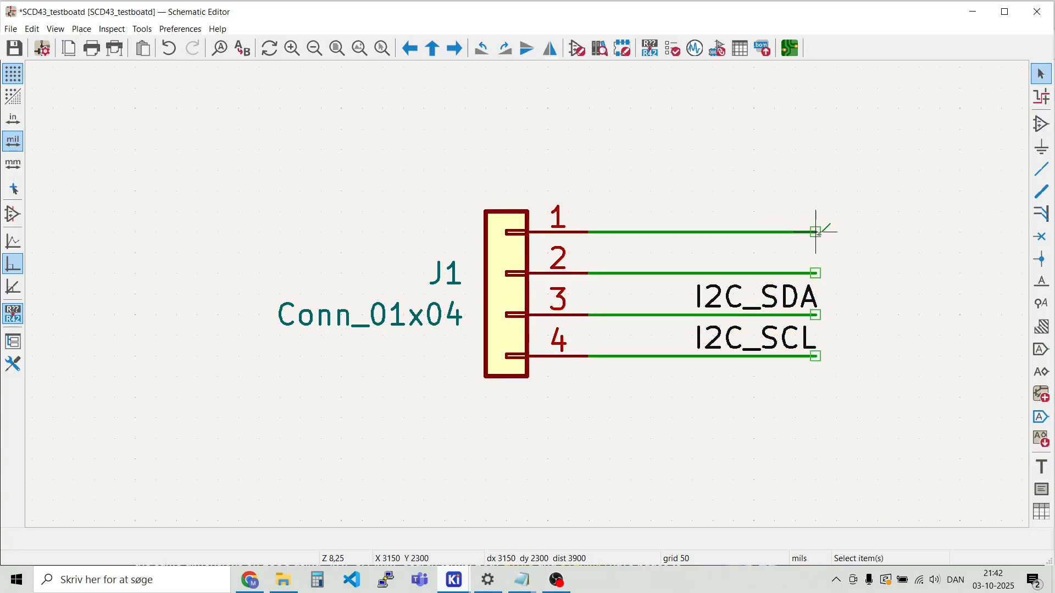
Shorten the pin 1 wire to 150 mils and continue it 450 mils straight down, ending below the pin 4 wire
{"action": "left_click_drag", "start_coordinate": [816, 232], "coordinate": [652, 232]}
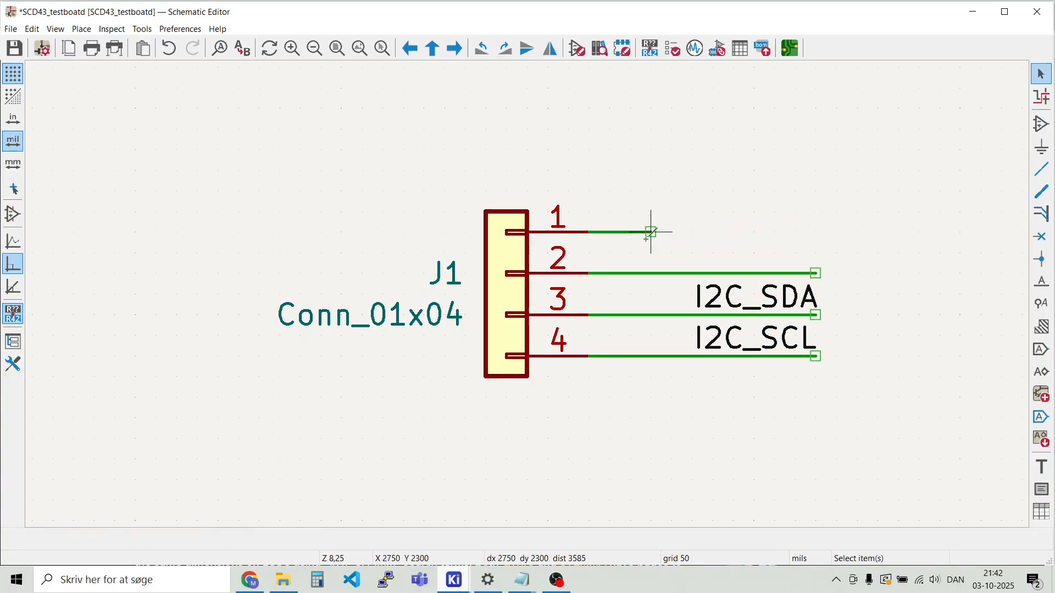
{"action": "key", "text": "w"}
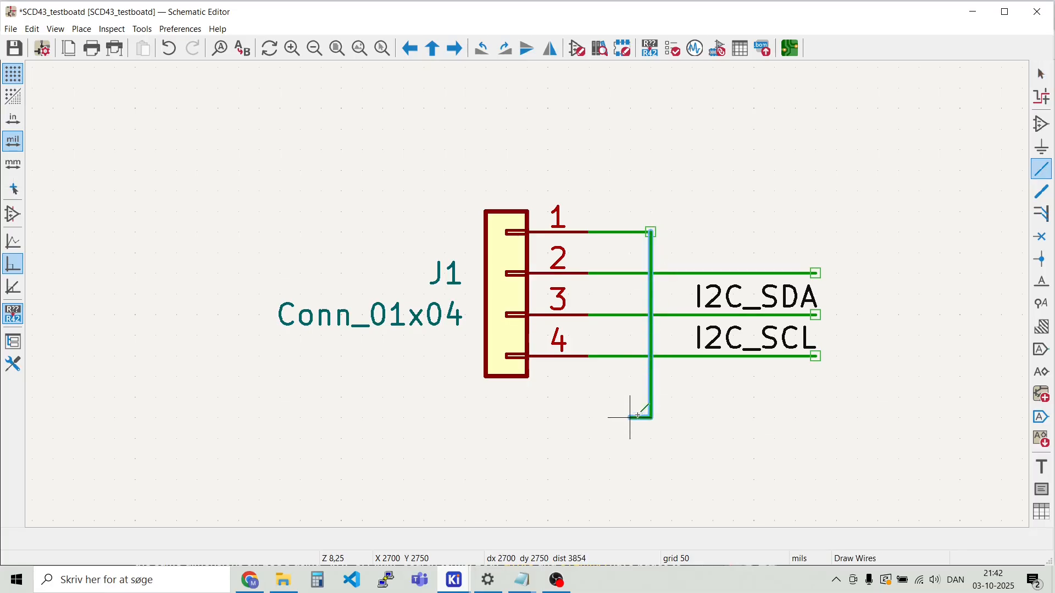
{"action": "double_click", "coordinate": [651, 418]}
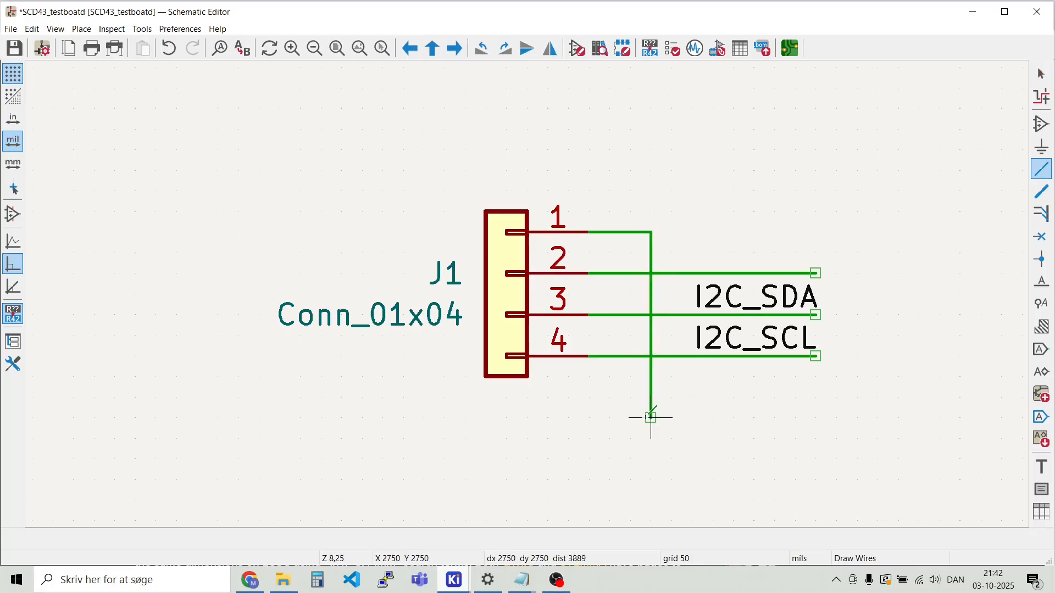
{"action": "key", "text": "Escape"}
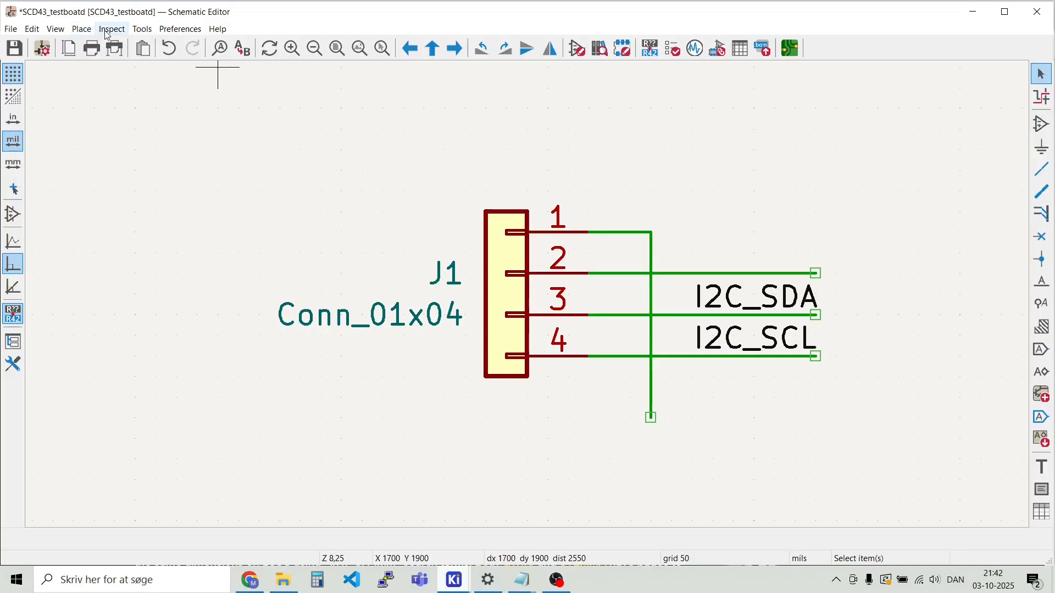
Place a GND power symbol from the power library on the lower end of the pin 1 wire
{"action": "left_click", "coordinate": [82, 30]}
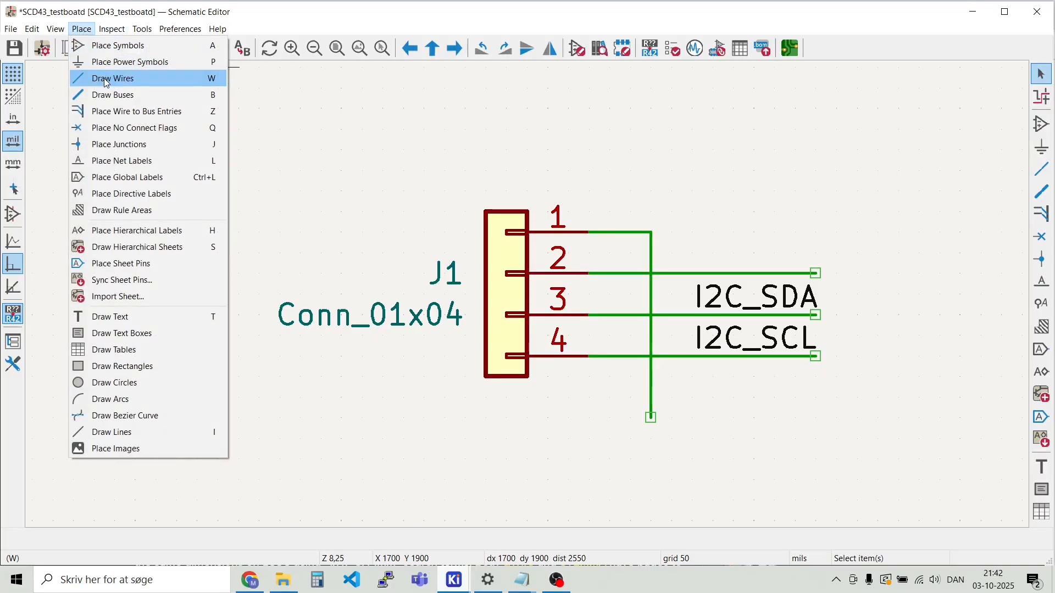
{"action": "left_click", "coordinate": [112, 64]}
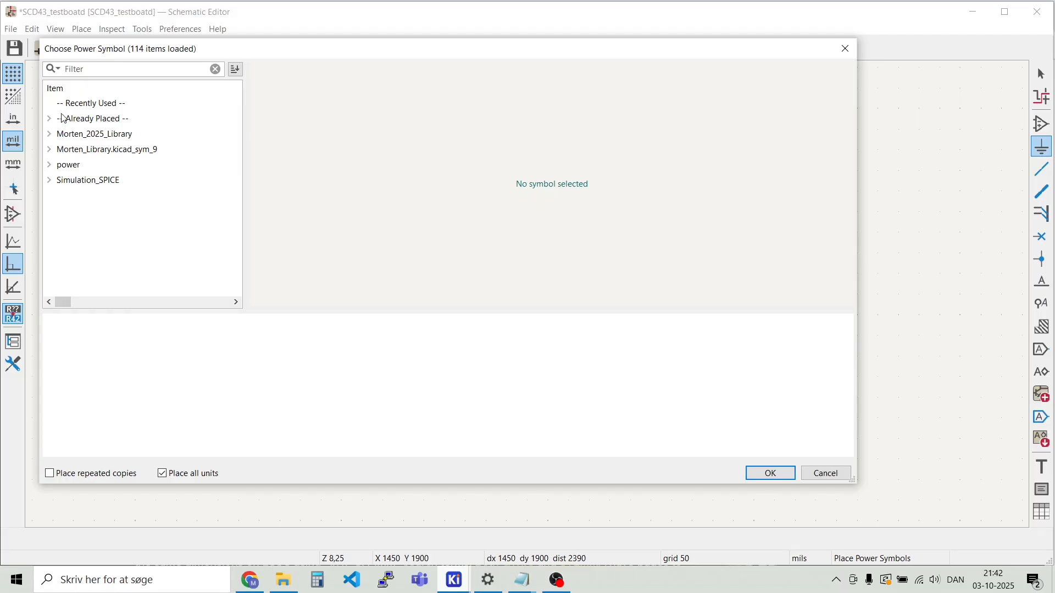
{"action": "left_click", "coordinate": [50, 166]}
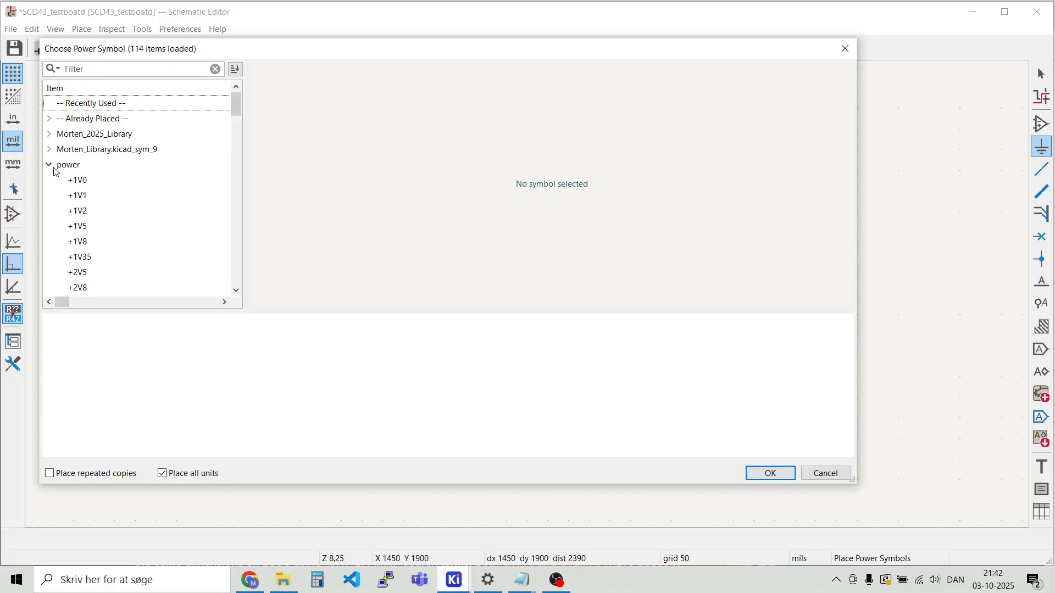
{"action": "scroll", "coordinate": [97, 189], "scroll_direction": "down", "scroll_amount": 10}
{"action": "scroll", "coordinate": [99, 189], "scroll_direction": "down", "scroll_amount": 6}
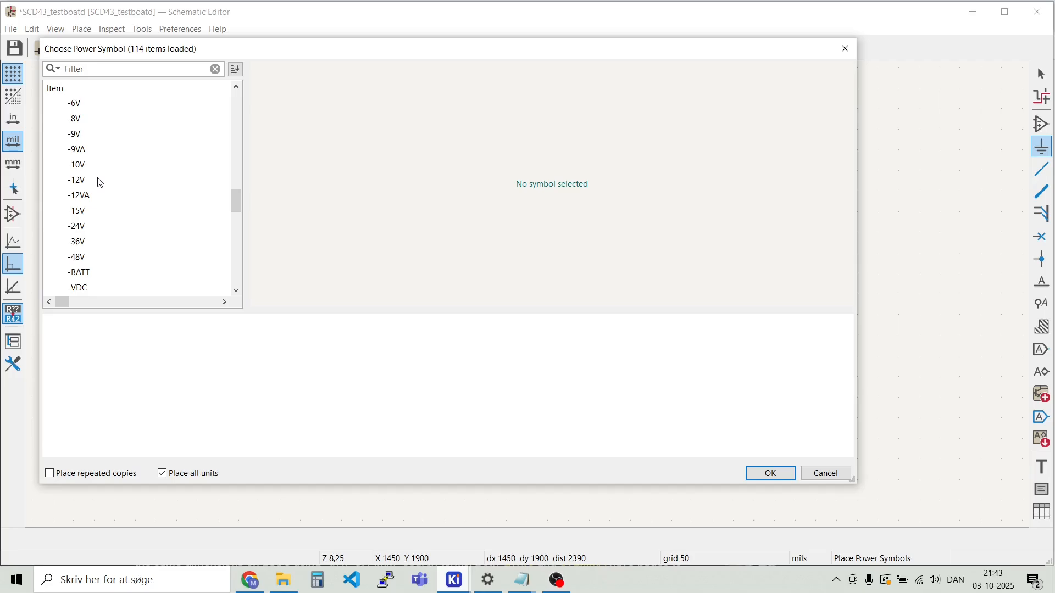
{"action": "left_click", "coordinate": [77, 181]}
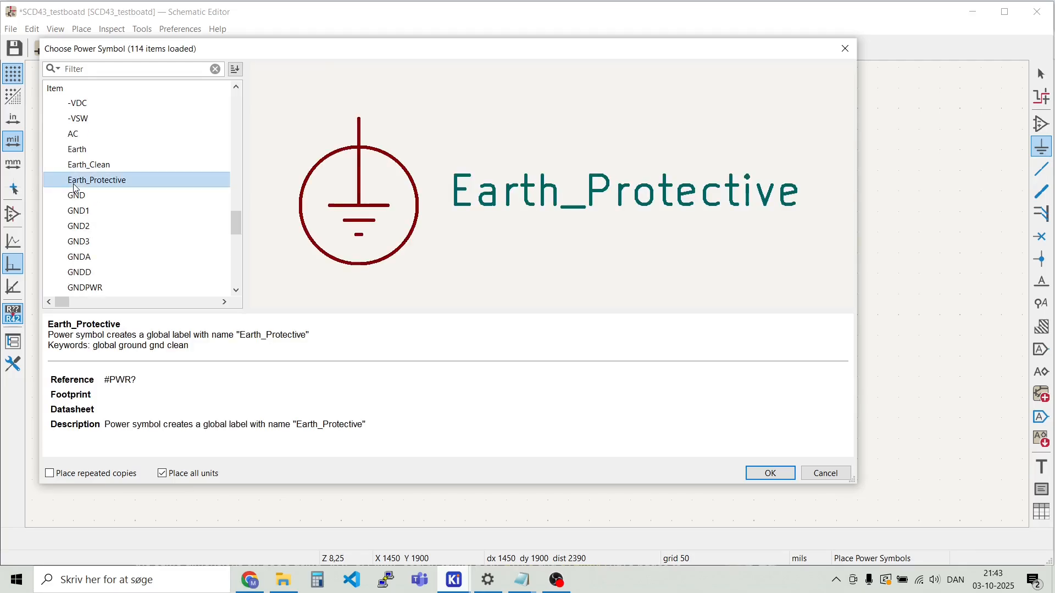
{"action": "left_click", "coordinate": [76, 198]}
{"action": "double_click", "coordinate": [76, 198]}
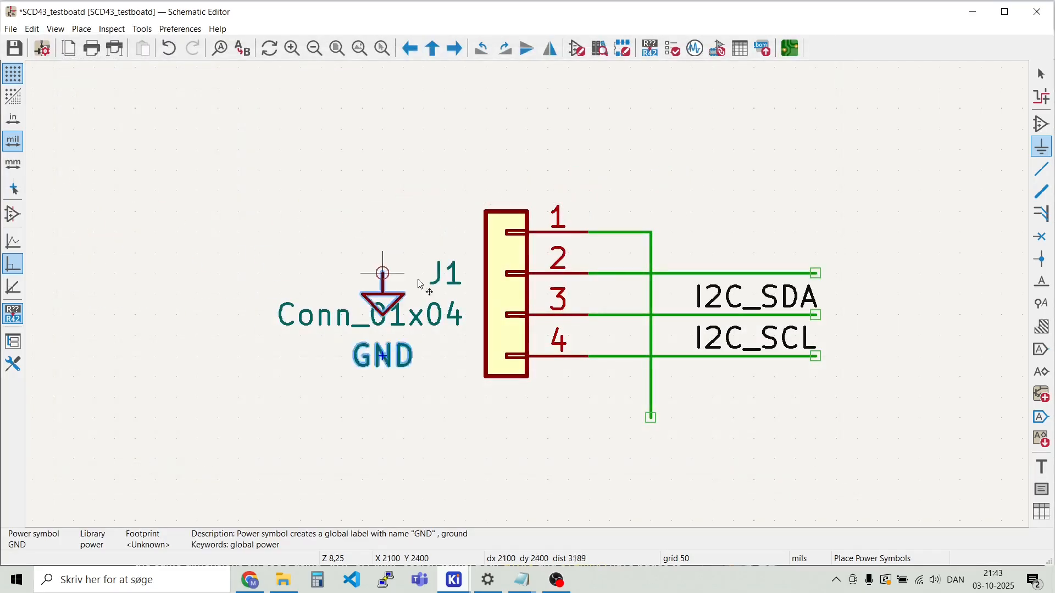
{"action": "scroll", "coordinate": [631, 436], "scroll_direction": "up", "scroll_amount": 2}
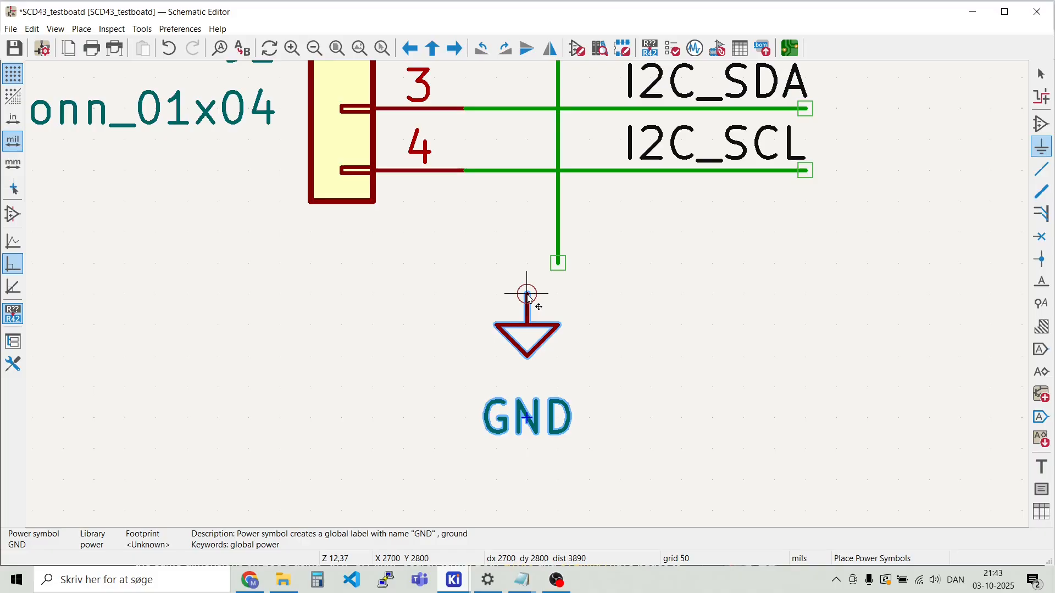
{"action": "left_click", "coordinate": [558, 264]}
{"action": "key", "text": "Escape"}
Move the GND symbol's name up 50 mils, closer to the ground triangle
{"action": "left_click", "coordinate": [567, 391]}
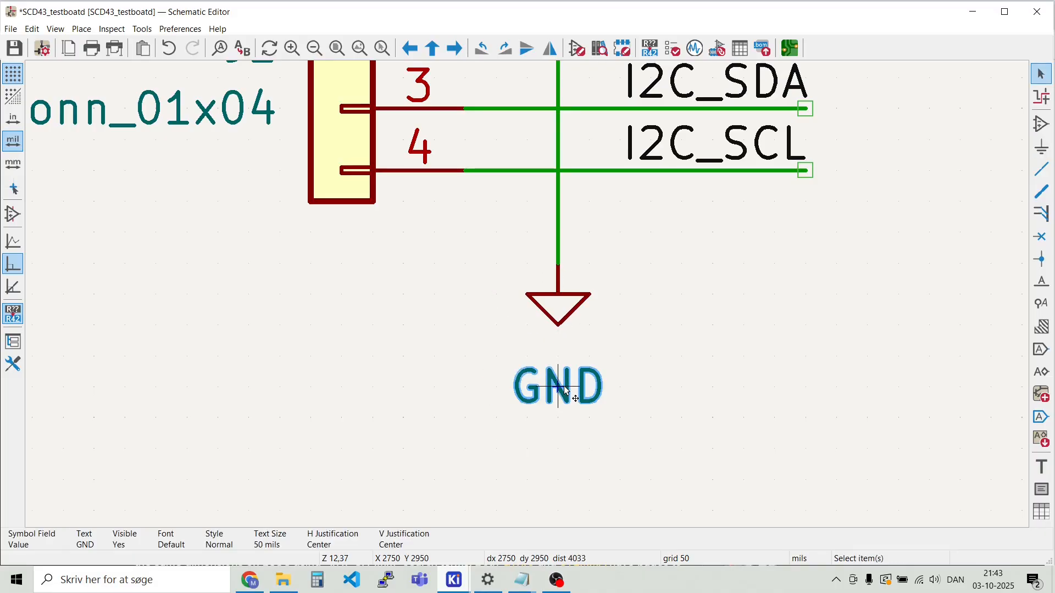
{"action": "key", "text": "m"}
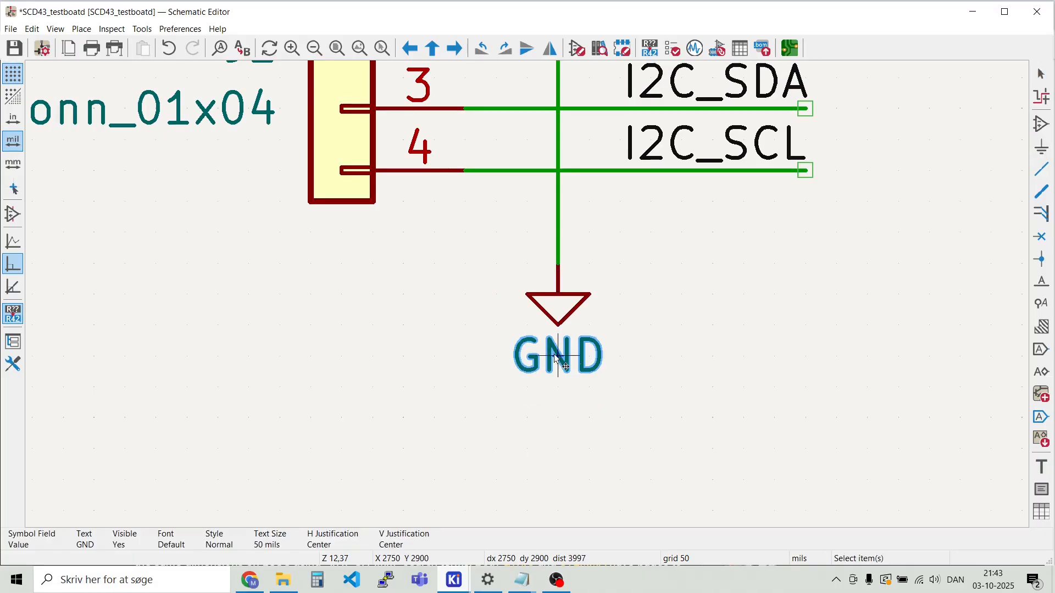
{"action": "left_click", "coordinate": [555, 360]}
{"action": "scroll", "coordinate": [533, 293], "scroll_direction": "down", "scroll_amount": 4}
{"action": "key", "text": "Escape"}
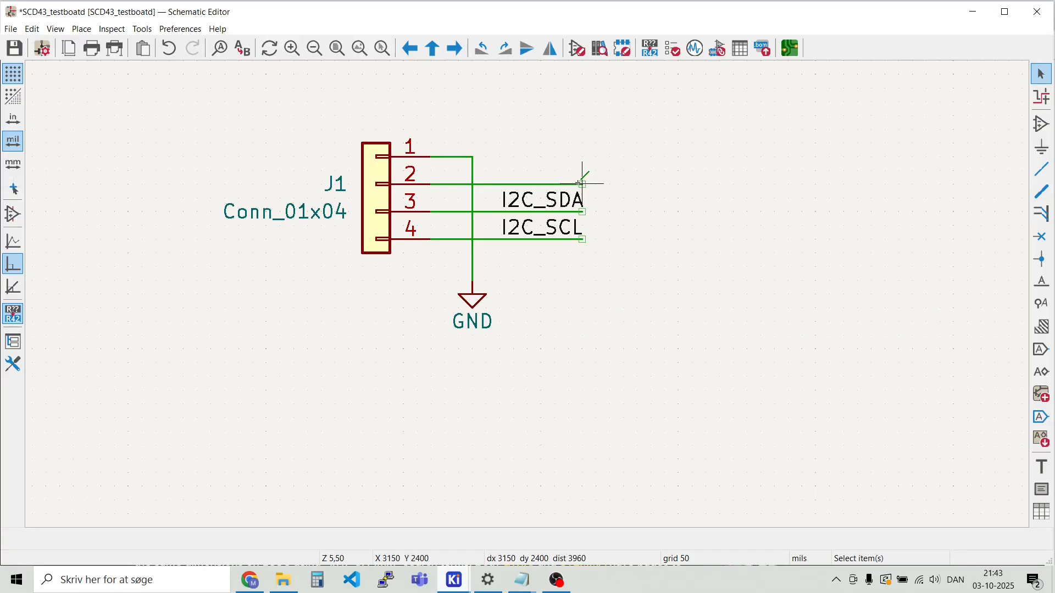
Shorten the pin 2 wire to 400 mils and continue it 550 mils straight up
{"action": "left_click_drag", "start_coordinate": [583, 183], "coordinate": [530, 186]}
{"action": "key", "text": "w"}
{"action": "left_click", "coordinate": [527, 184]}
{"action": "scroll", "coordinate": [535, 147], "scroll_direction": "down", "scroll_amount": 3}
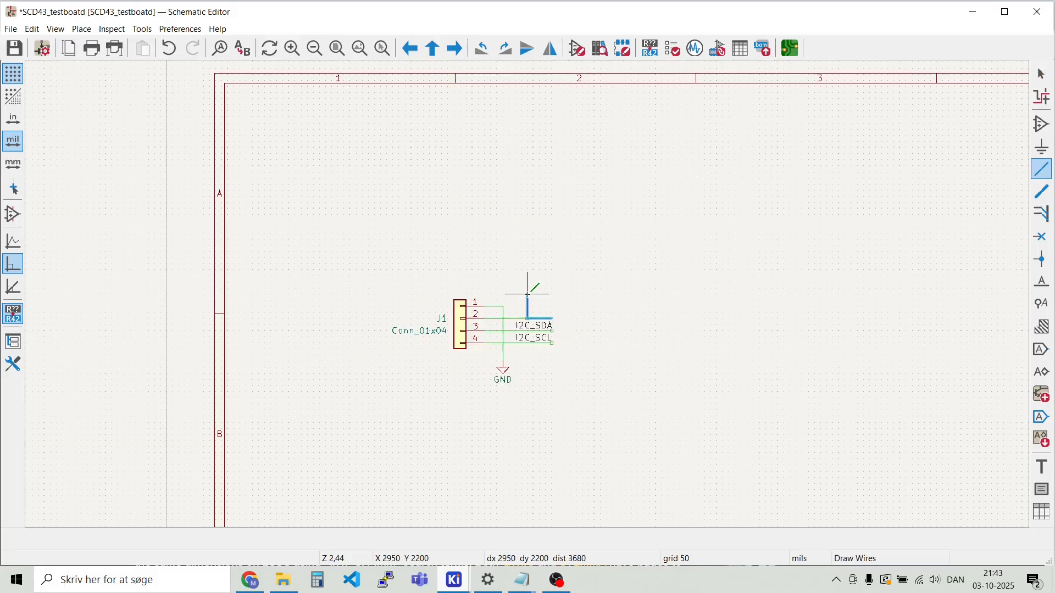
{"action": "double_click", "coordinate": [531, 251]}
{"action": "key", "text": "Escape"}
{"action": "scroll", "coordinate": [552, 317], "scroll_direction": "up", "scroll_amount": 4}
{"action": "left_click_drag", "start_coordinate": [528, 294], "coordinate": [404, 294]}
{"action": "scroll", "coordinate": [530, 300], "scroll_direction": "down", "scroll_amount": 2}
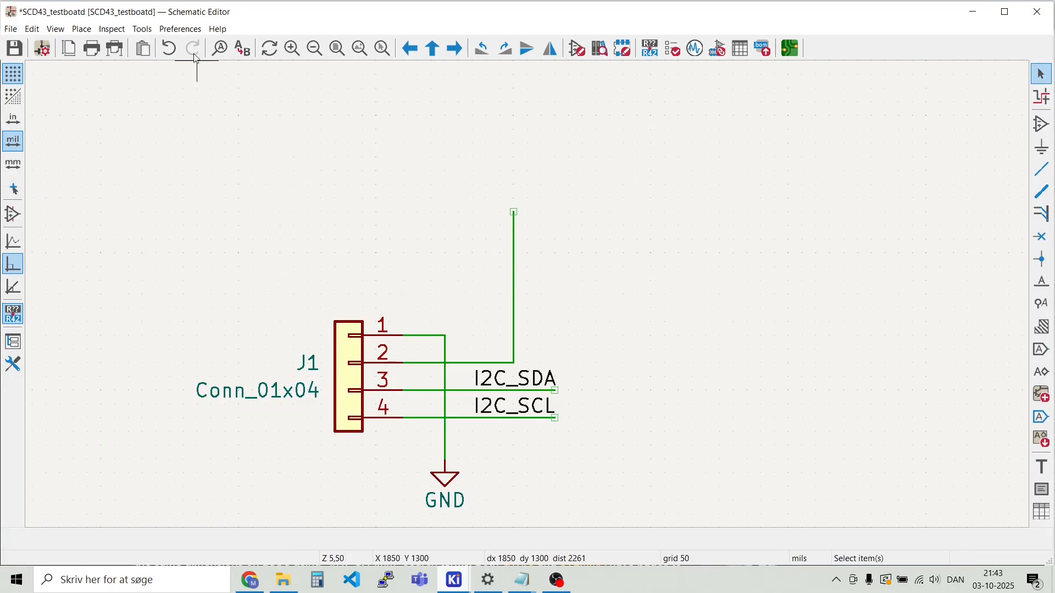
Place a +3.3V power symbol from the power library on the upper end of the pin 2 wire
{"action": "left_click", "coordinate": [81, 30]}
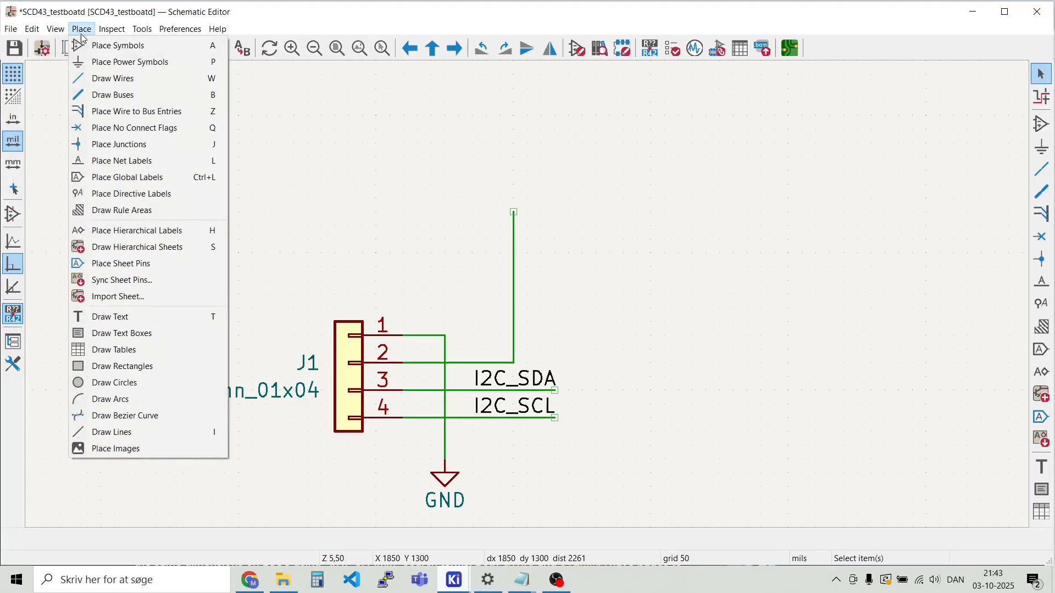
{"action": "left_click", "coordinate": [105, 61]}
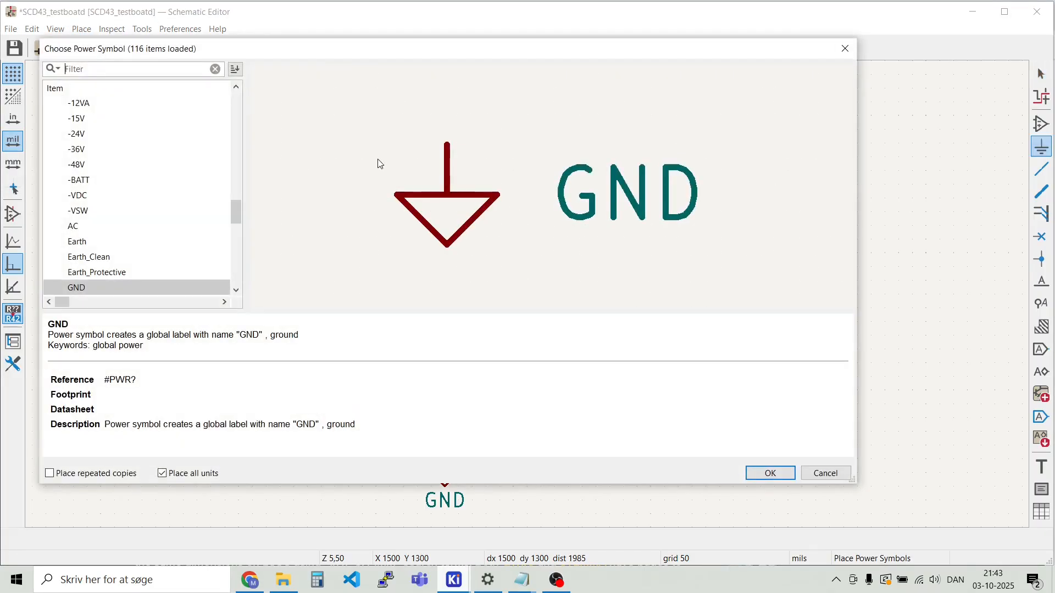
{"action": "scroll", "coordinate": [110, 187], "scroll_direction": "up", "scroll_amount": 6}
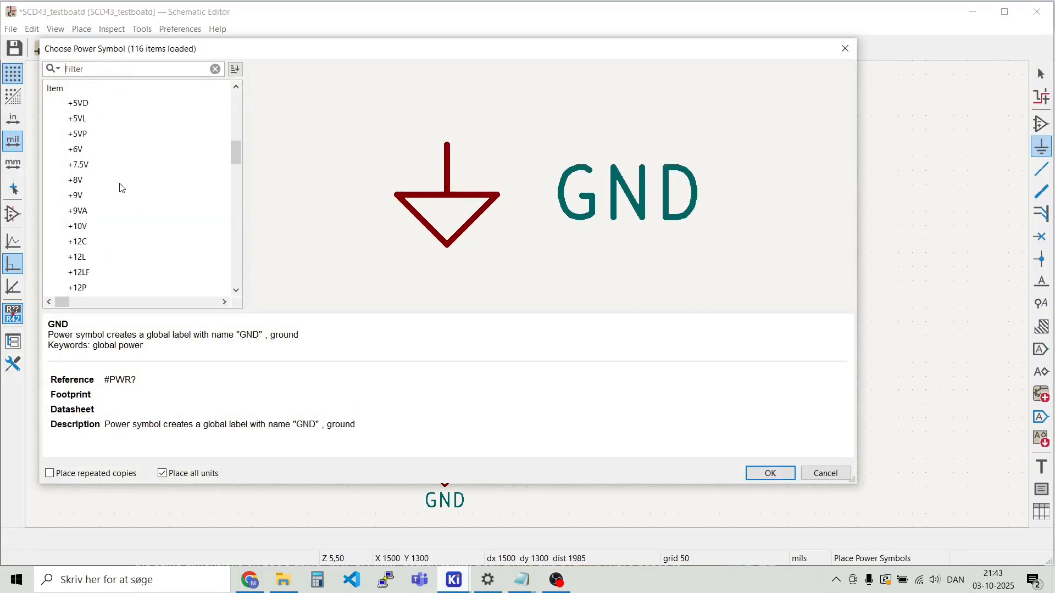
{"action": "scroll", "coordinate": [123, 181], "scroll_direction": "up", "scroll_amount": 3}
{"action": "scroll", "coordinate": [123, 175], "scroll_direction": "up", "scroll_amount": 3}
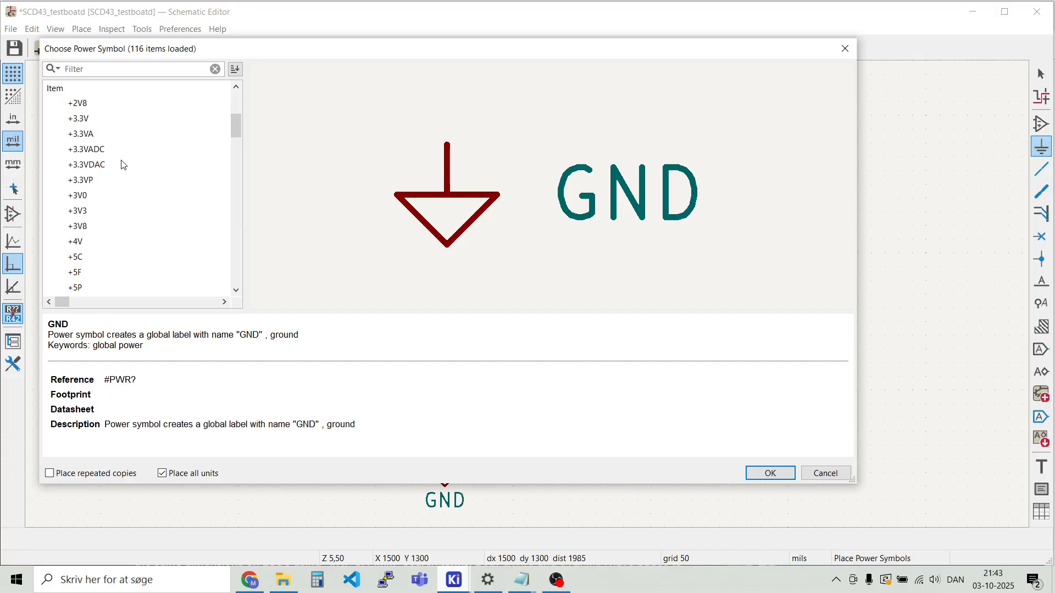
{"action": "double_click", "coordinate": [90, 121]}
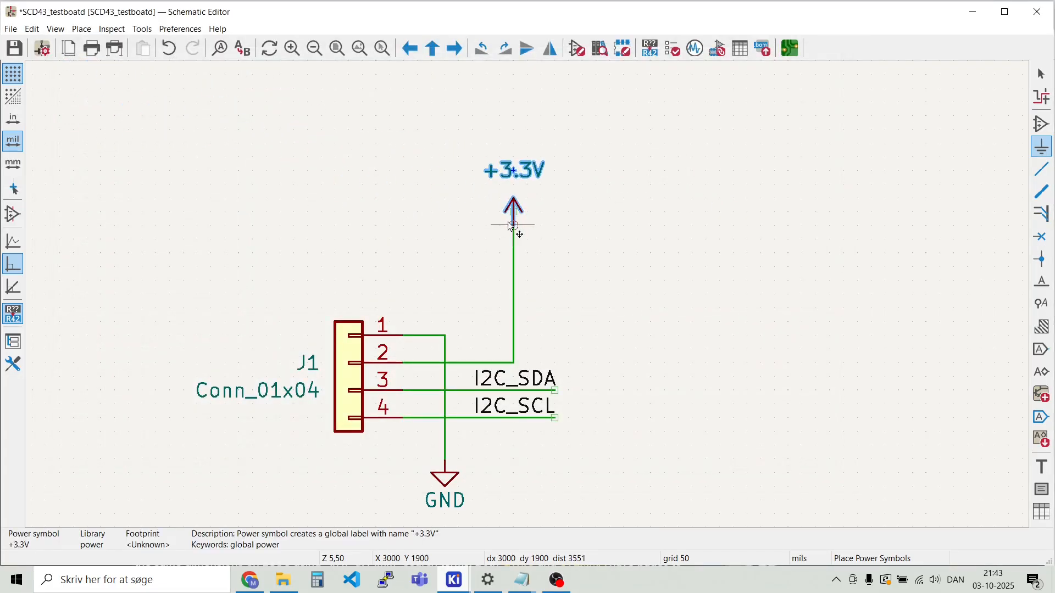
{"action": "scroll", "coordinate": [511, 231], "scroll_direction": "up", "scroll_amount": 6}
{"action": "left_click", "coordinate": [528, 225]}
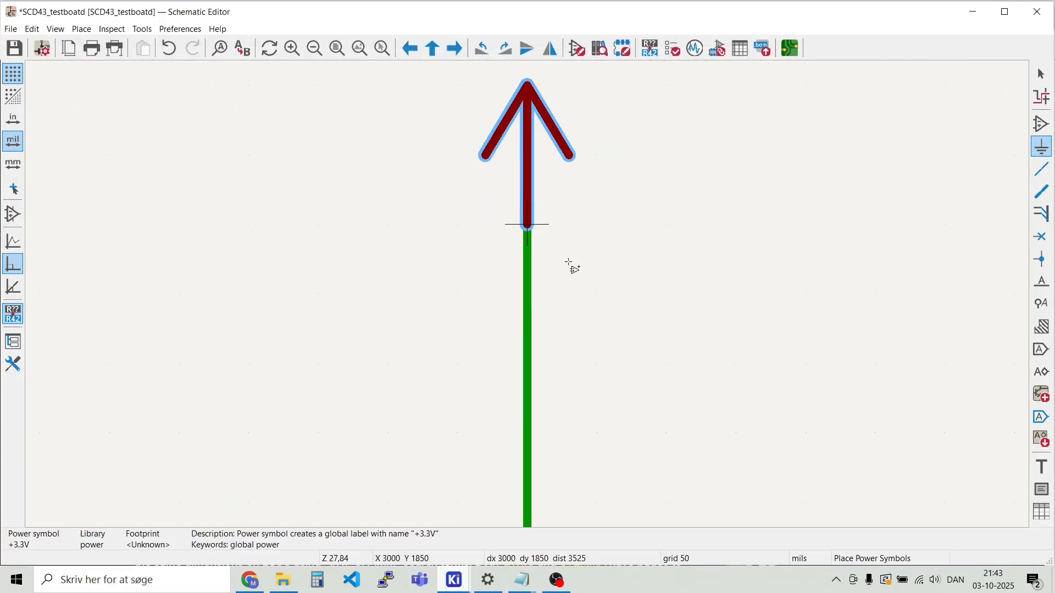
{"action": "scroll", "coordinate": [558, 255], "scroll_direction": "down", "scroll_amount": 6}
{"action": "key", "text": "Escape"}
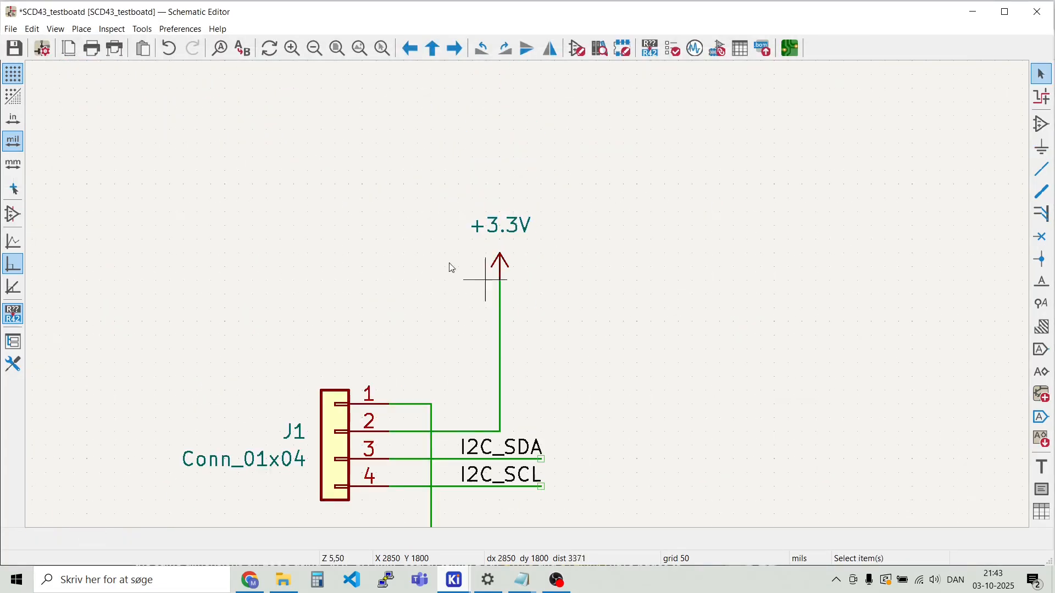
Place a C_Small capacitor from the Device library 200 mils to the right of the vertical +3.3V wire
{"action": "left_click", "coordinate": [83, 34]}
{"action": "left_click", "coordinate": [98, 45]}
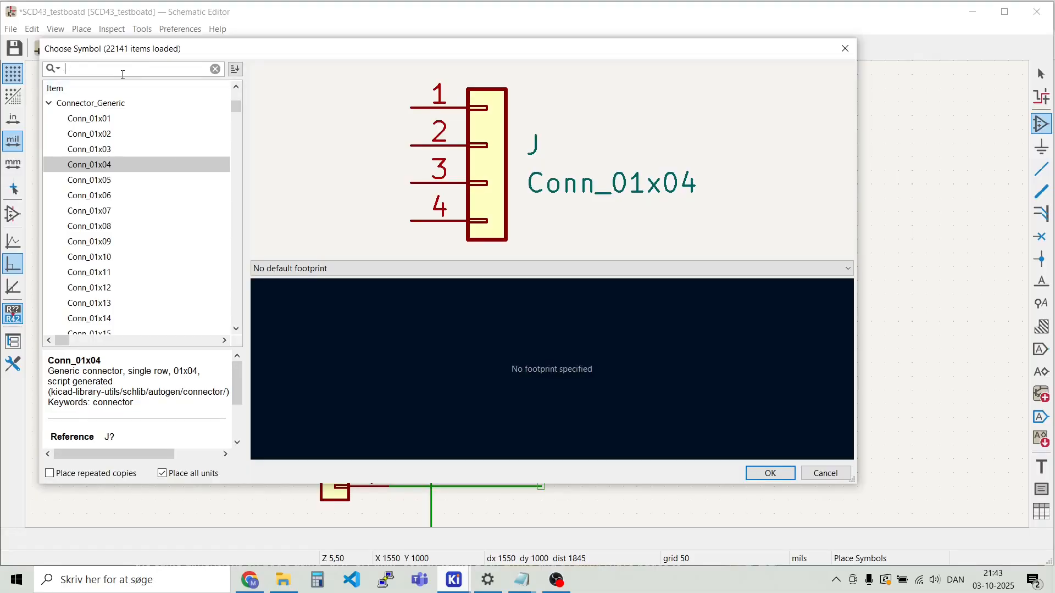
{"action": "type", "text": "c_s"}
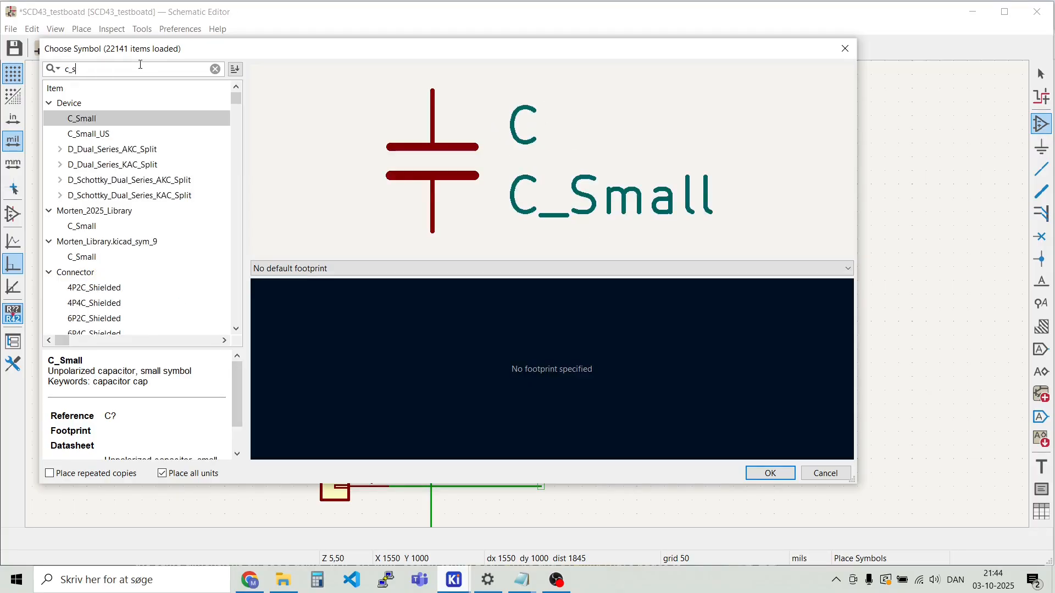
{"action": "double_click", "coordinate": [132, 118]}
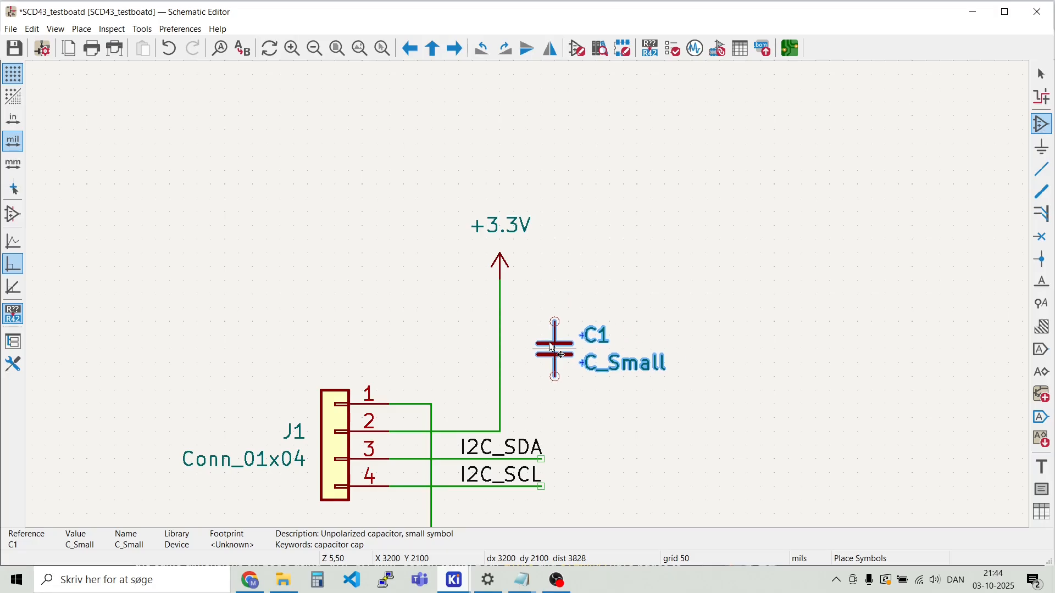
{"action": "left_click", "coordinate": [554, 357]}
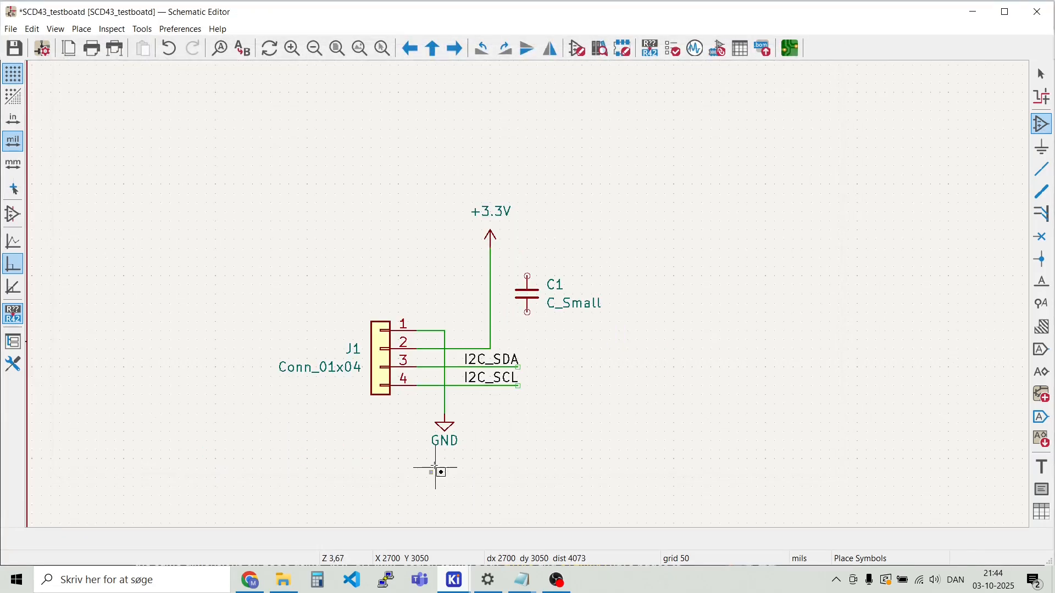
{"action": "key", "text": "Escape"}
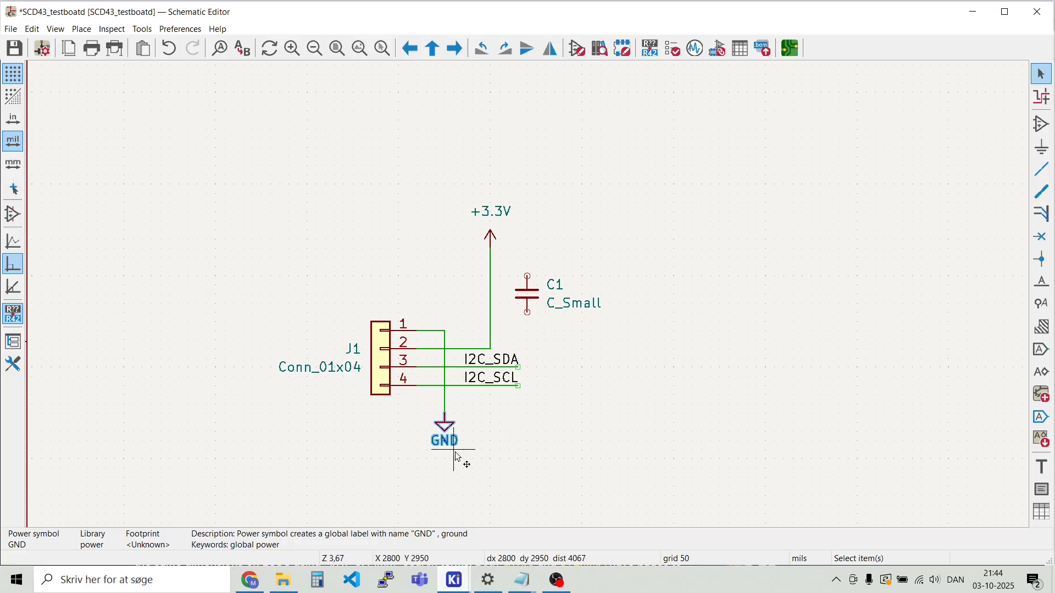
Place a copy of the GND symbol on the lower pin of capacitor C1
{"action": "key", "text": "m"}
{"action": "scroll", "coordinate": [529, 356], "scroll_direction": "up", "scroll_amount": 8}
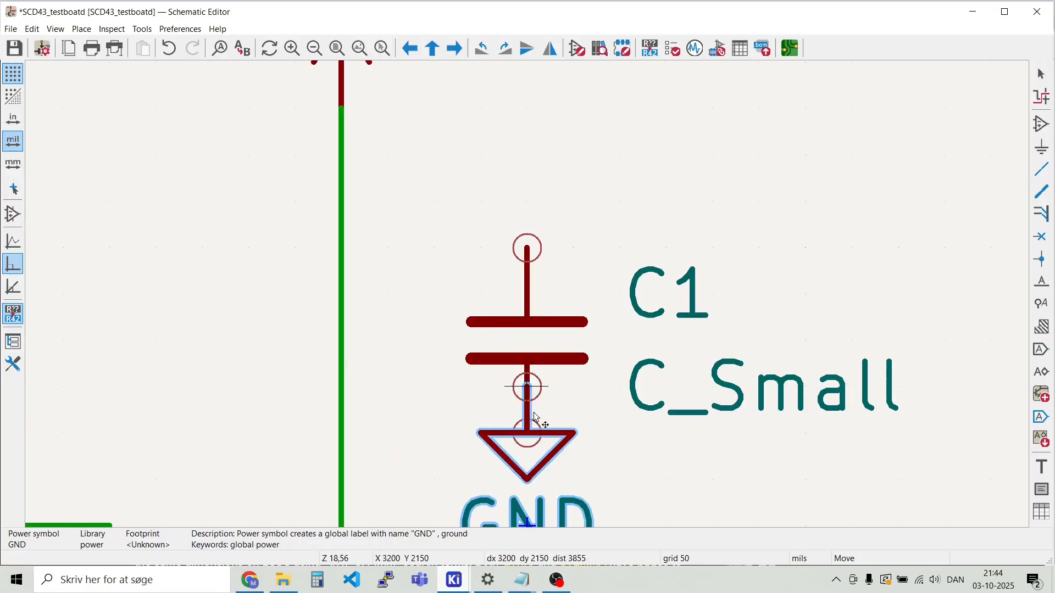
{"action": "scroll", "coordinate": [537, 438], "scroll_direction": "down", "scroll_amount": 2}
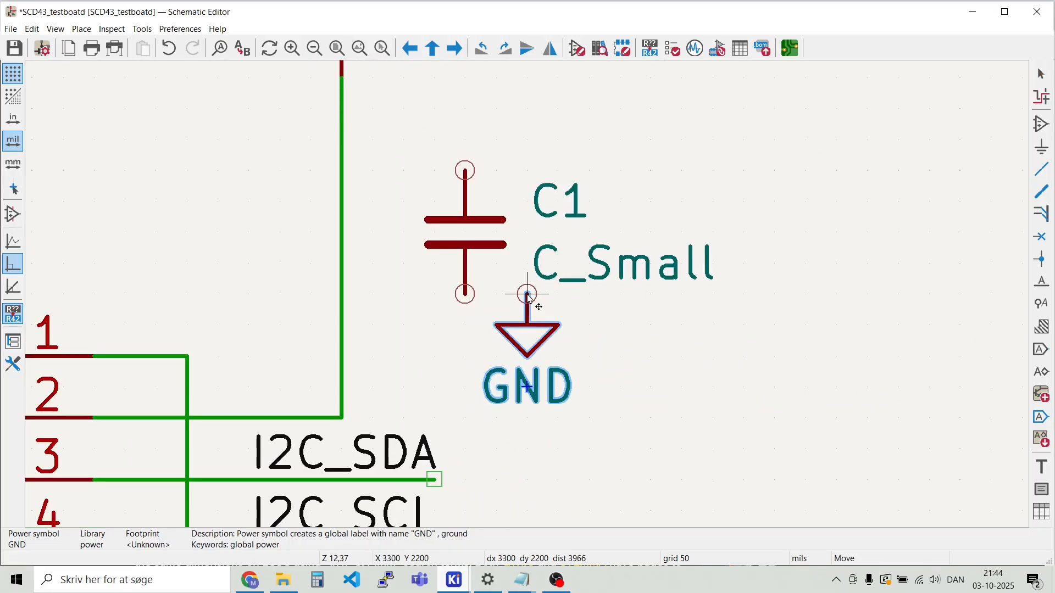
{"action": "left_click", "coordinate": [465, 296]}
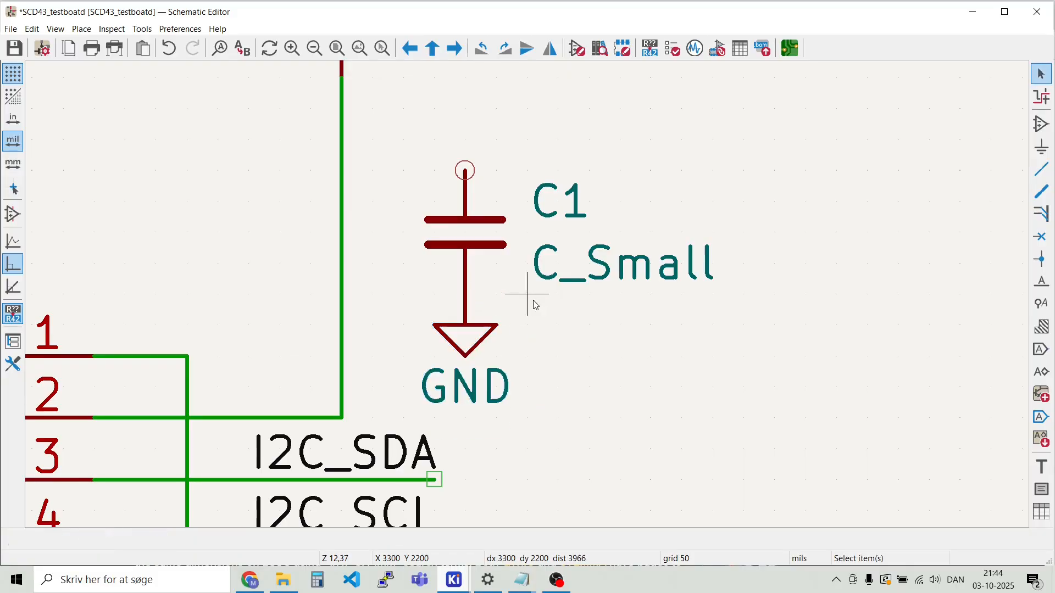
Move C1 and its GND symbol up 100 mils and wire its upper pin to the base of the +3.3V symbol
{"action": "left_click_drag", "start_coordinate": [558, 386], "coordinate": [431, 186]}
{"action": "left_click_drag", "start_coordinate": [497, 233], "coordinate": [495, 177]}
{"action": "scroll", "coordinate": [542, 207], "scroll_direction": "down", "scroll_amount": 4}
{"action": "scroll", "coordinate": [530, 300], "scroll_direction": "up", "scroll_amount": 5}
{"action": "key", "text": "w"}
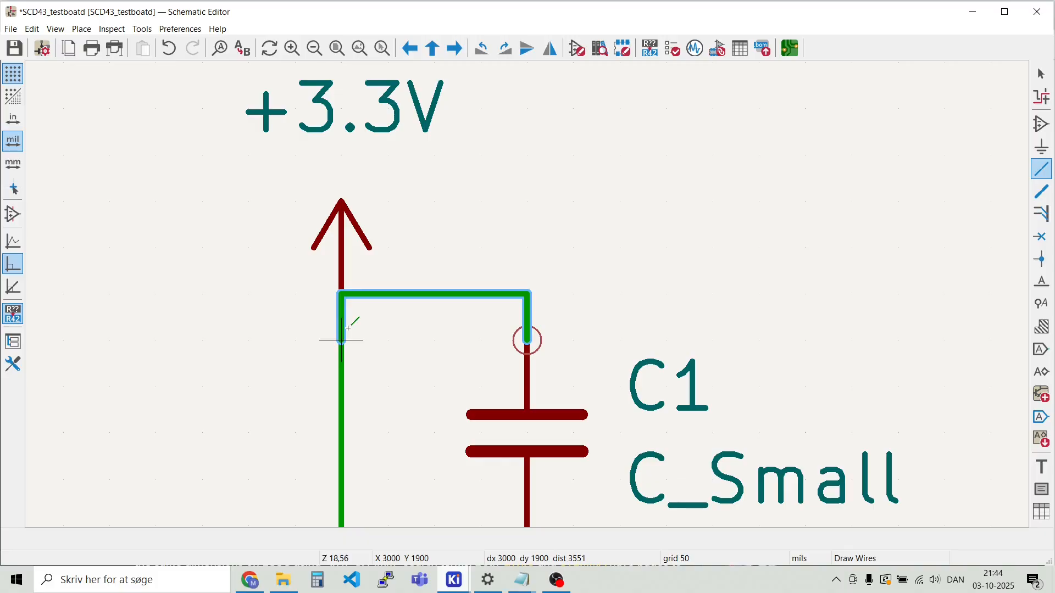
{"action": "left_click", "coordinate": [342, 294]}
{"action": "key", "text": "Escape"}
{"action": "scroll", "coordinate": [527, 256], "scroll_direction": "down", "scroll_amount": 3}
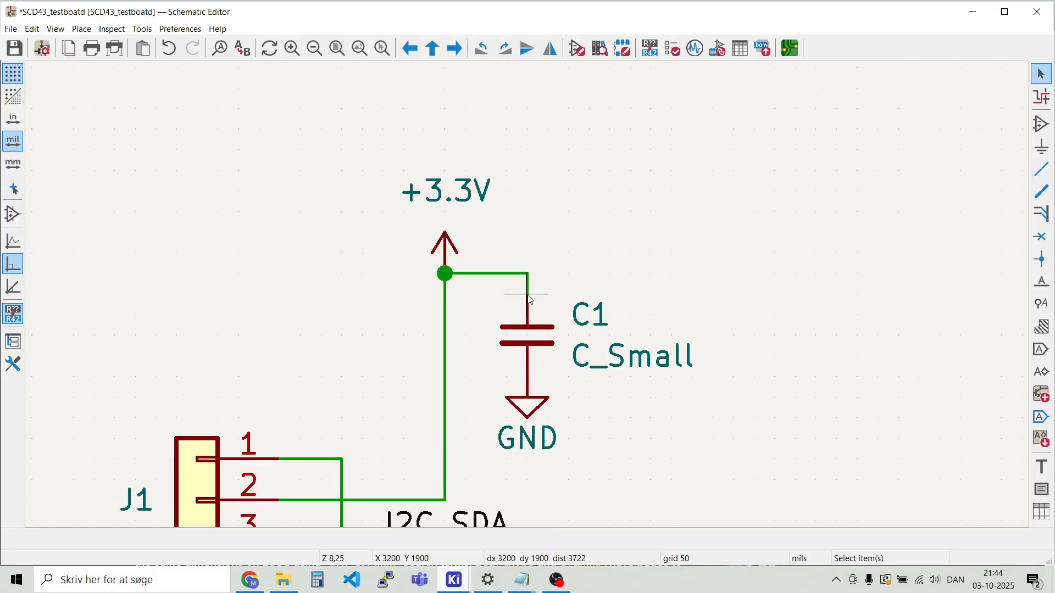
Move C1, its GND symbol and the connecting wire down 50 mils along the +3.3V wire
{"action": "left_click_drag", "start_coordinate": [588, 445], "coordinate": [467, 234]}
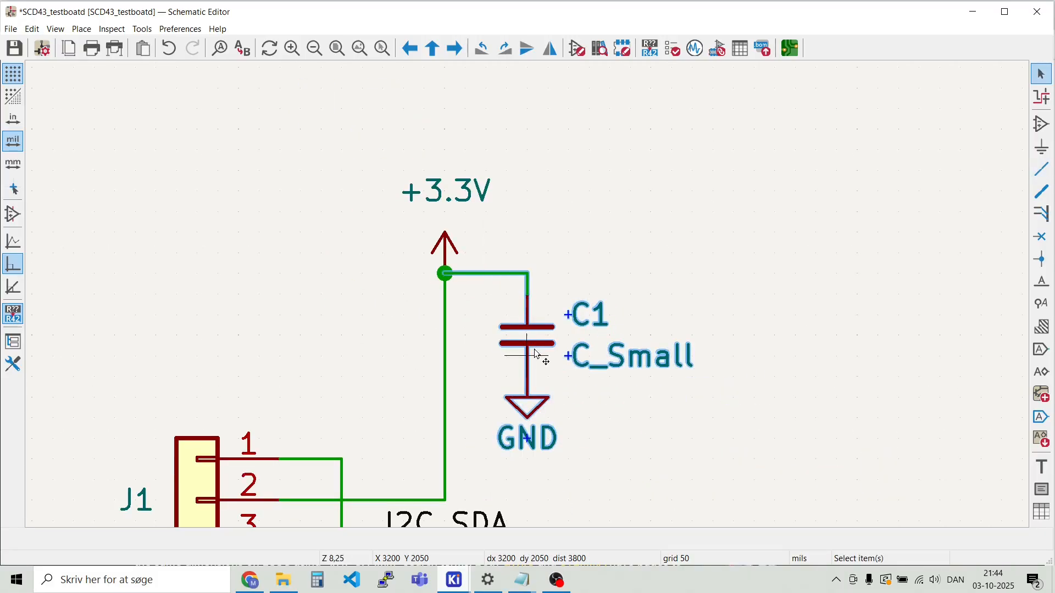
{"action": "left_click_drag", "start_coordinate": [535, 349], "coordinate": [534, 362]}
{"action": "left_click", "coordinate": [548, 235]}
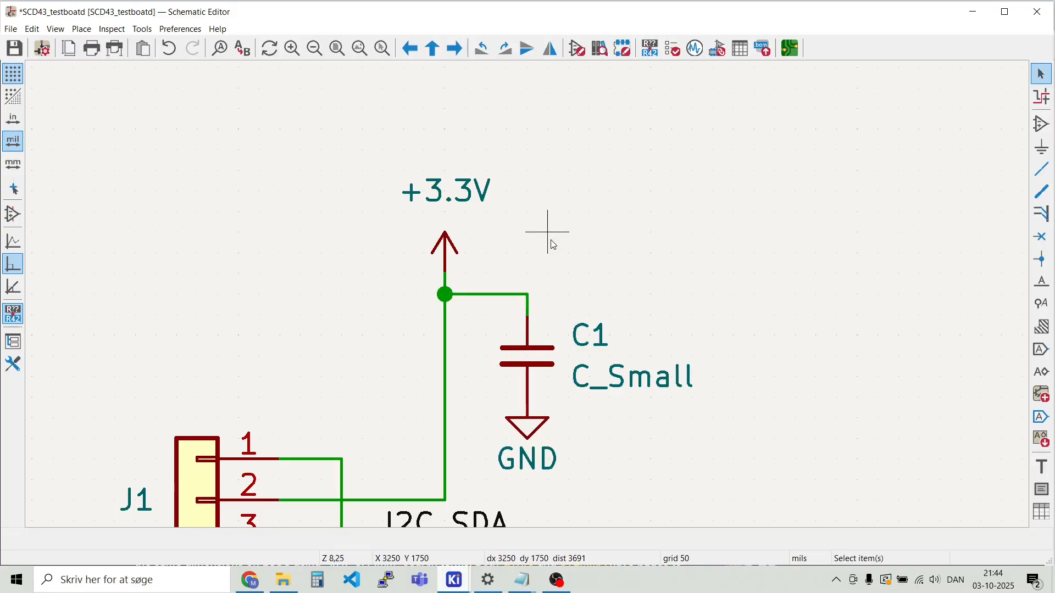
Set the value of capacitor C1 to 10u/10V
{"action": "double_click", "coordinate": [613, 378]}
{"action": "type", "text": "10u/10V"}
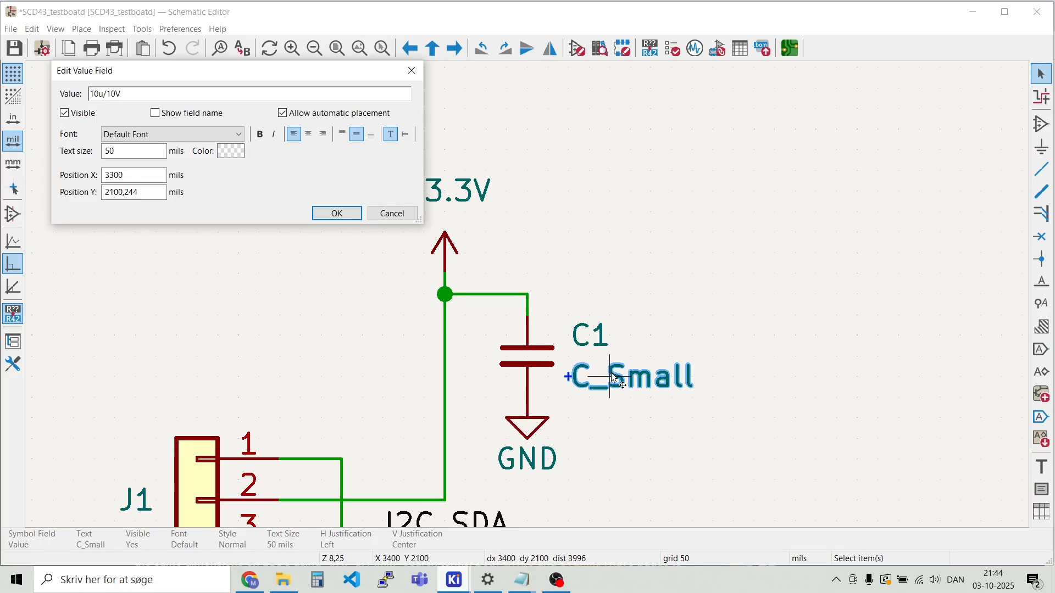
{"action": "key", "text": "Return"}
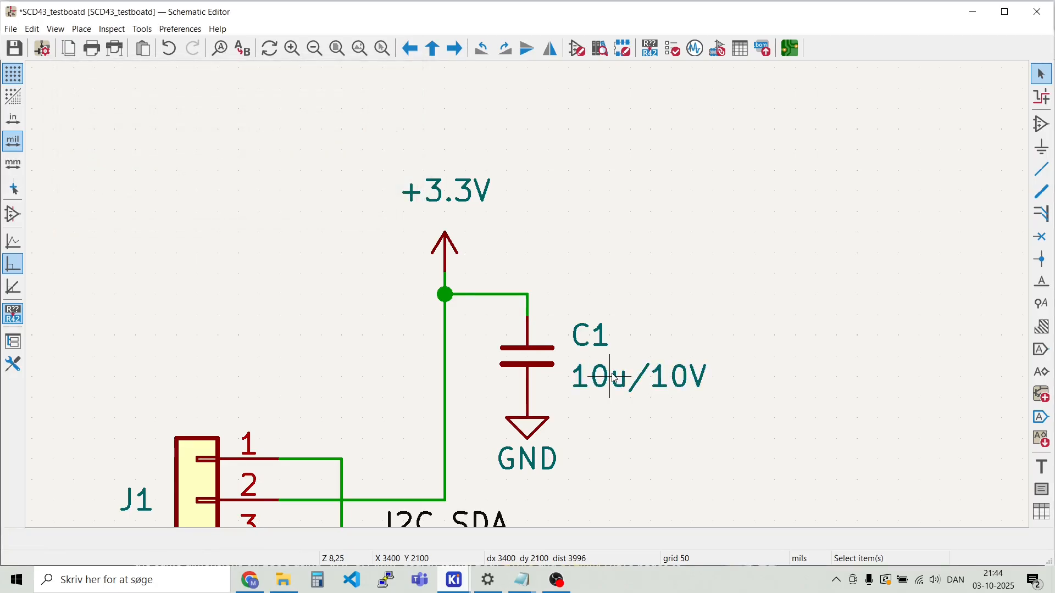
Set the value of connector J1 to SMB
{"action": "scroll", "coordinate": [614, 378], "scroll_direction": "down", "scroll_amount": 4}
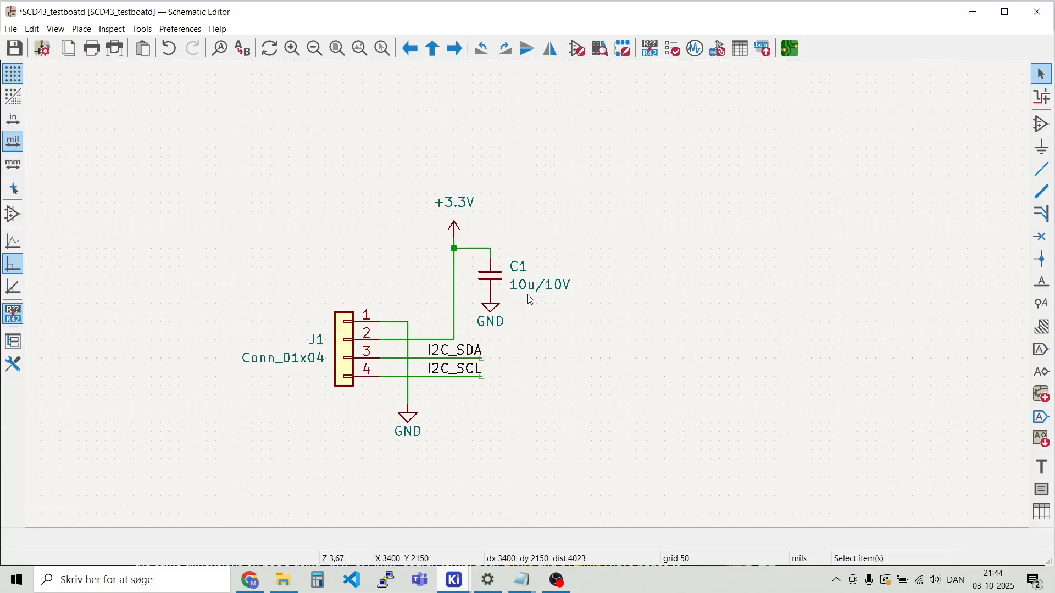
{"action": "double_click", "coordinate": [286, 365]}
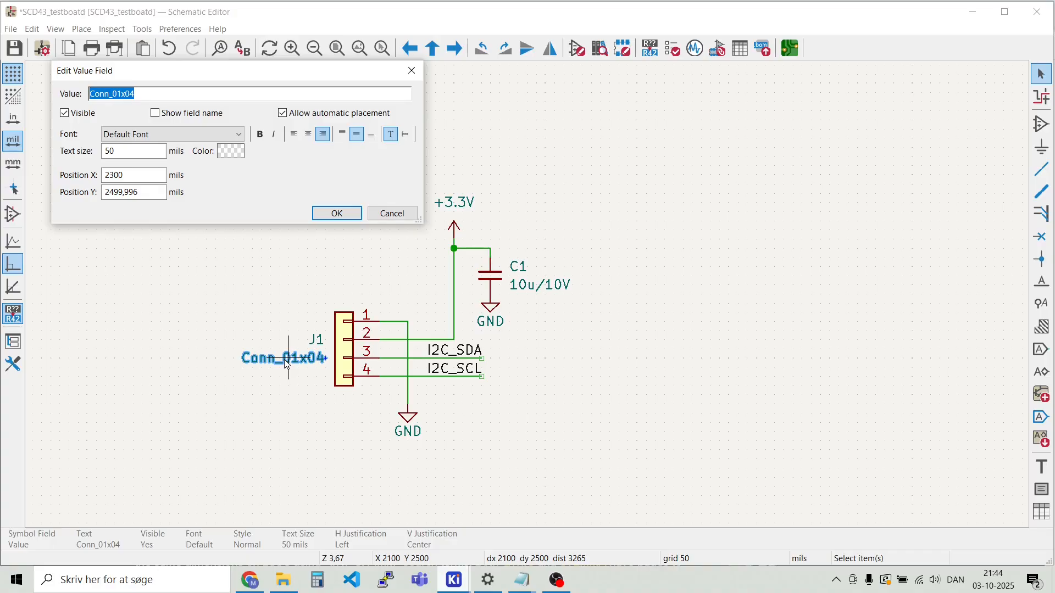
{"action": "type", "text": "SMB"}
{"action": "left_click", "coordinate": [337, 213]}
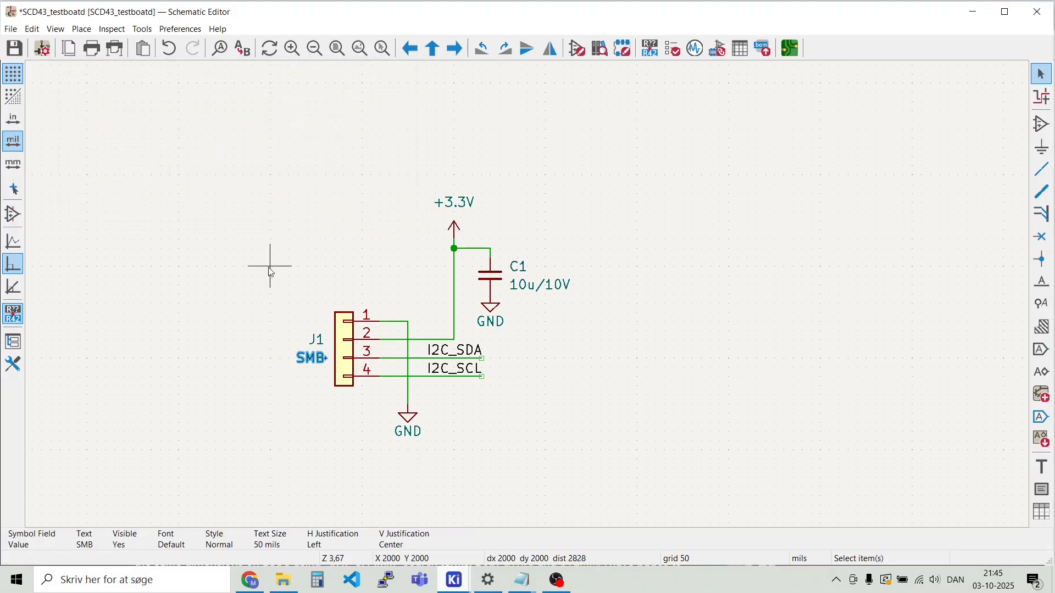
Switch to Chrome and copy the JST part number SM04B-SRSS-TB from the Hackaday article on I2C connectors
{"action": "mouse_move", "coordinate": [262, 586]}
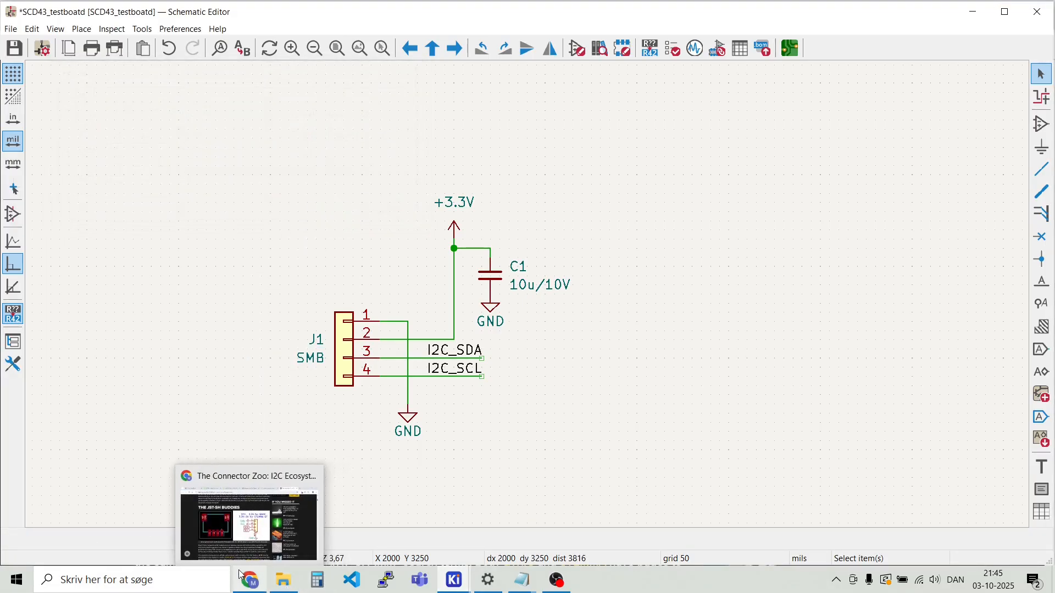
{"action": "left_click", "coordinate": [247, 522]}
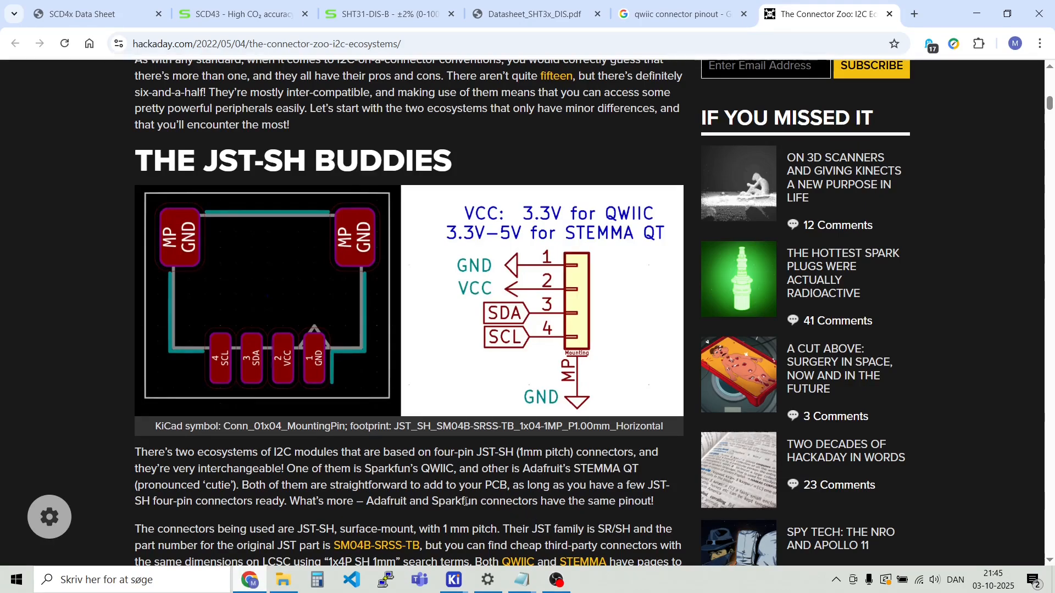
{"action": "scroll", "coordinate": [465, 502], "scroll_direction": "down", "scroll_amount": 1}
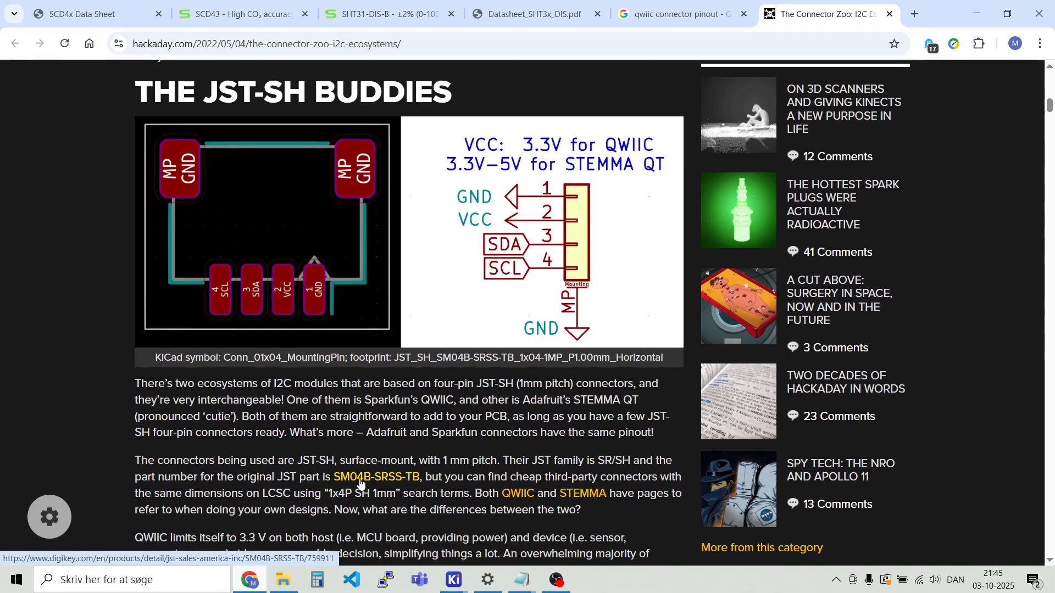
{"action": "left_click_drag", "start_coordinate": [422, 483], "coordinate": [334, 480]}
{"action": "key", "text": "ctrl+c"}
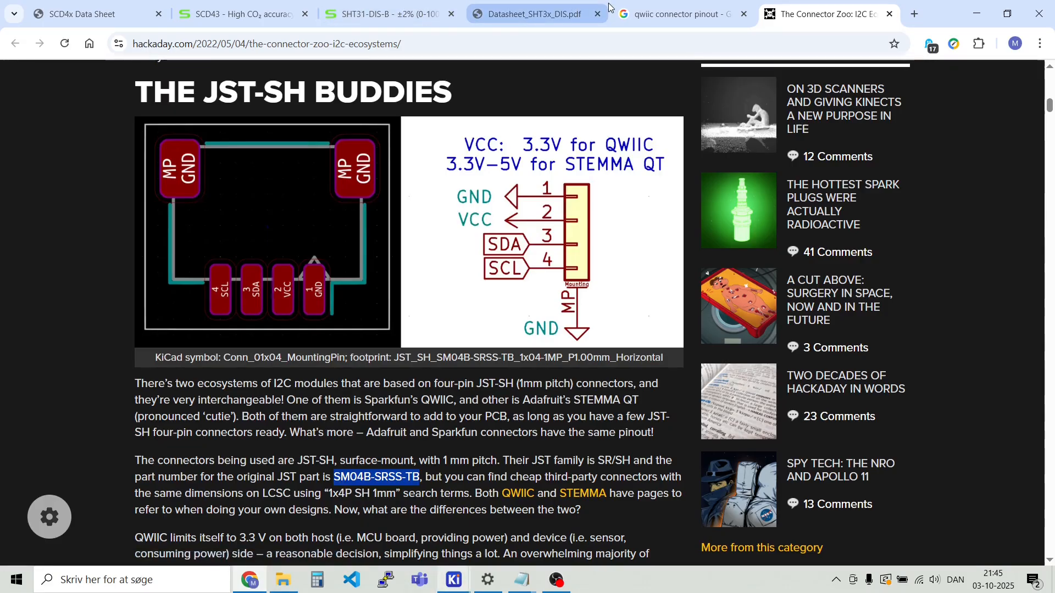
Switch back to the KiCad Schematic Editor and set the value of connector J1 to the copied SM04B-SRSS-TB
{"action": "left_click", "coordinate": [453, 581]}
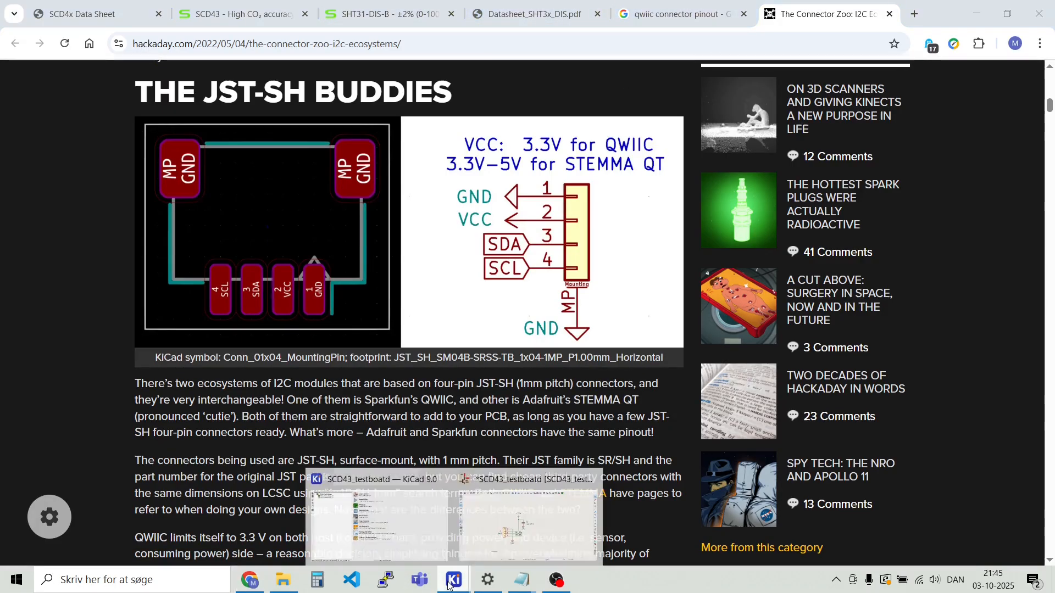
{"action": "left_click", "coordinate": [526, 531]}
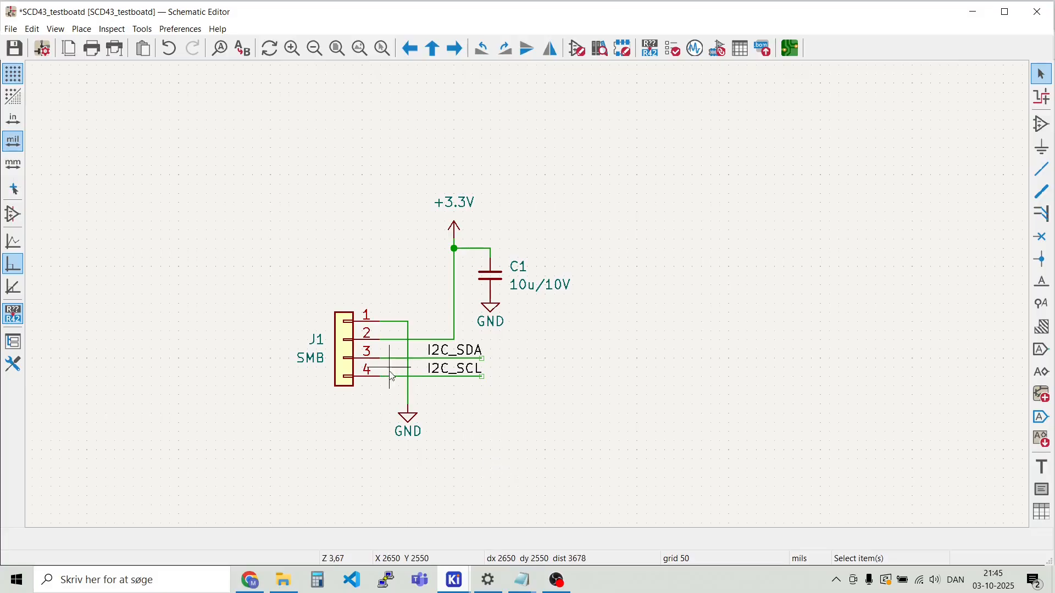
{"action": "double_click", "coordinate": [313, 360]}
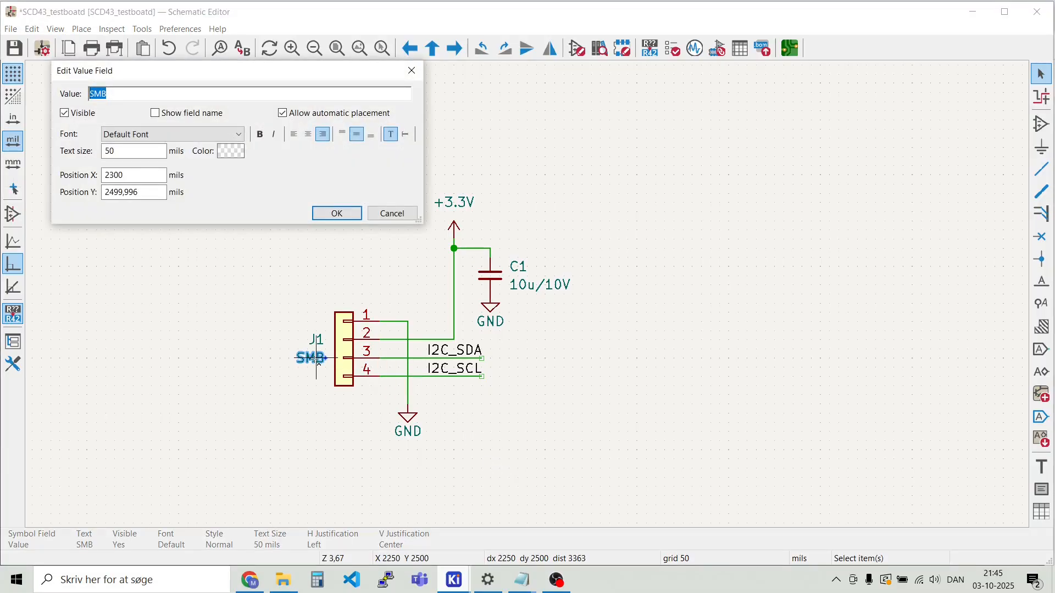
{"action": "key", "text": "ctrl+v"}
{"action": "left_click", "coordinate": [345, 215]}
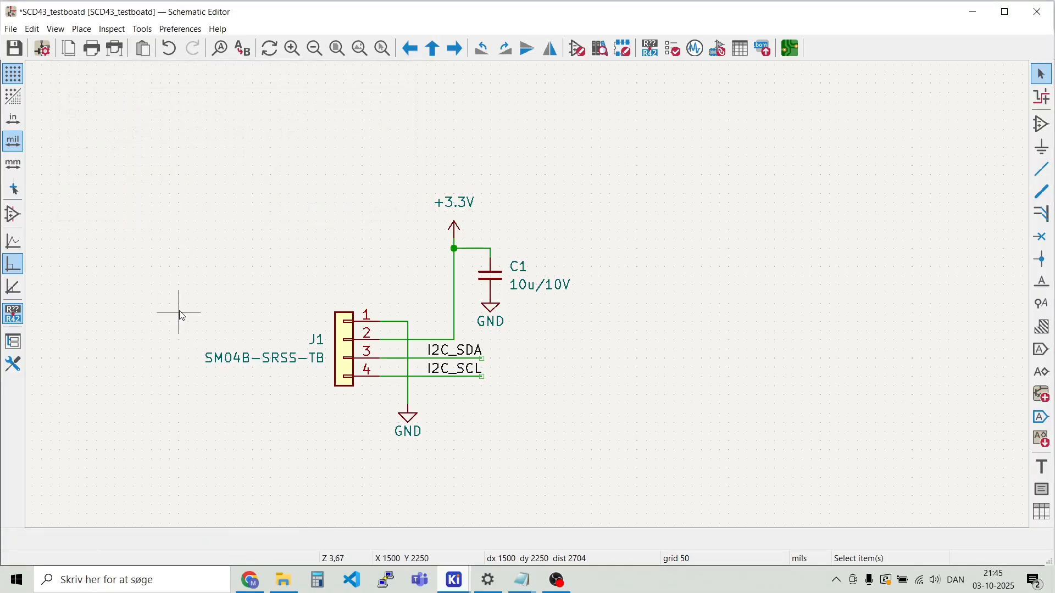
Duplicate the whole J1 connector circuit, including its capacitor, power symbols and labels, and place the copy about 1650 mils directly below the original
{"action": "scroll", "coordinate": [259, 317], "scroll_direction": "down", "scroll_amount": 1}
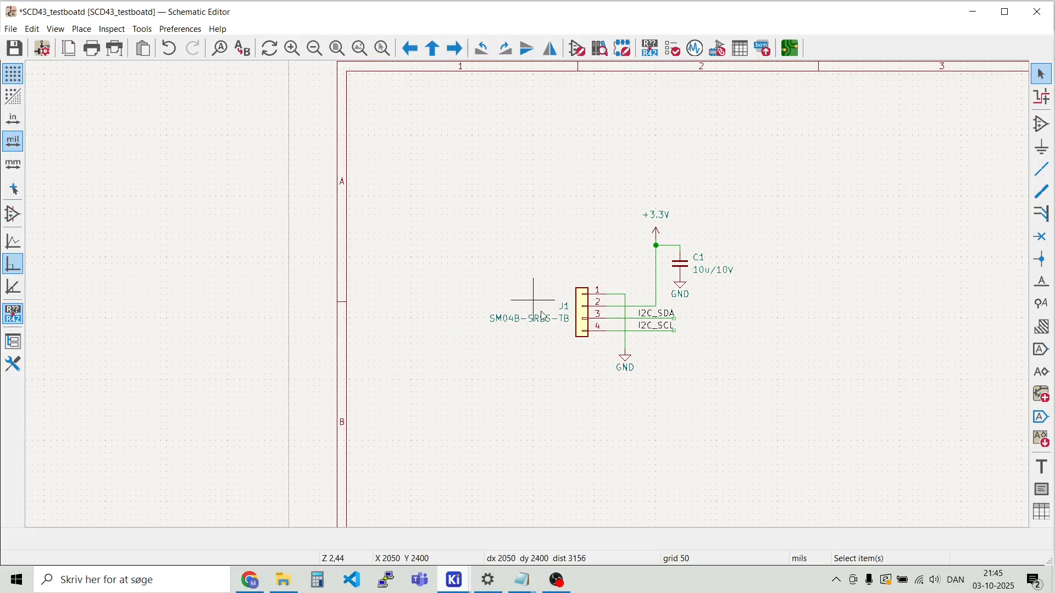
{"action": "scroll", "coordinate": [641, 296], "scroll_direction": "up", "scroll_amount": 1}
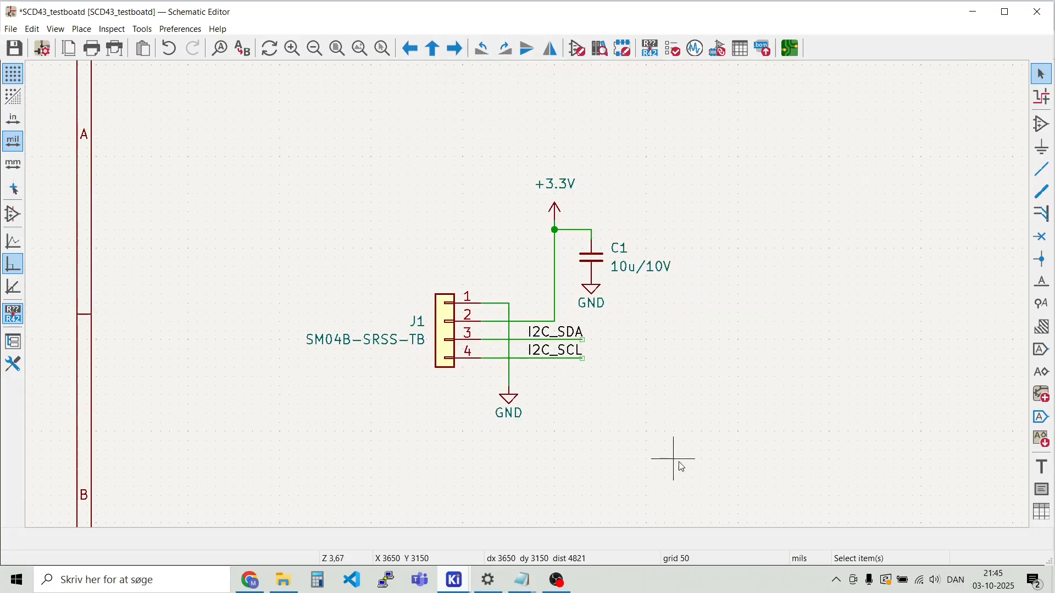
{"action": "left_click_drag", "start_coordinate": [703, 442], "coordinate": [252, 165]}
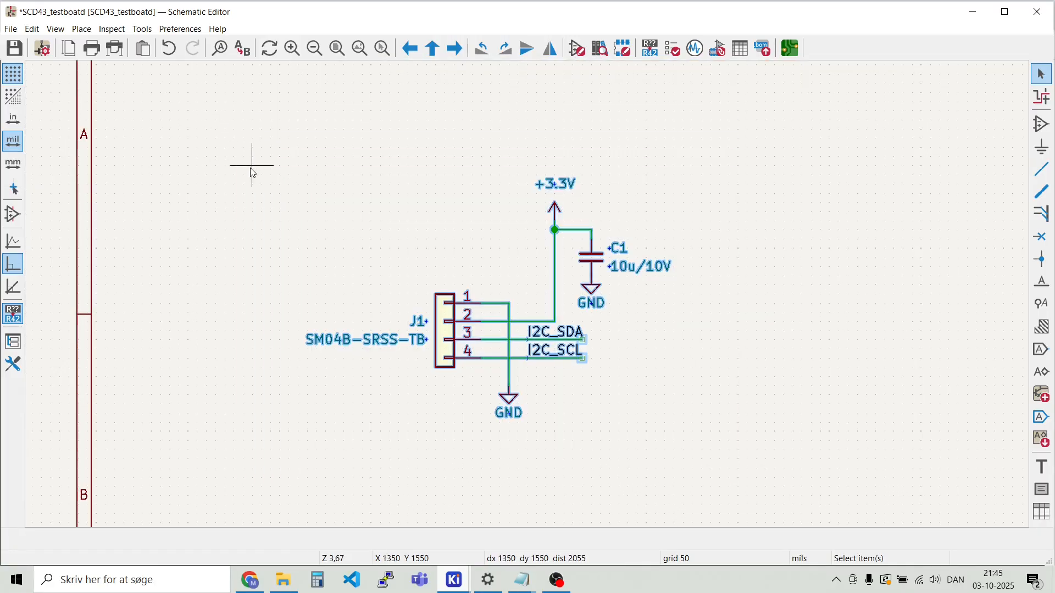
{"action": "key", "text": "ctrl+d"}
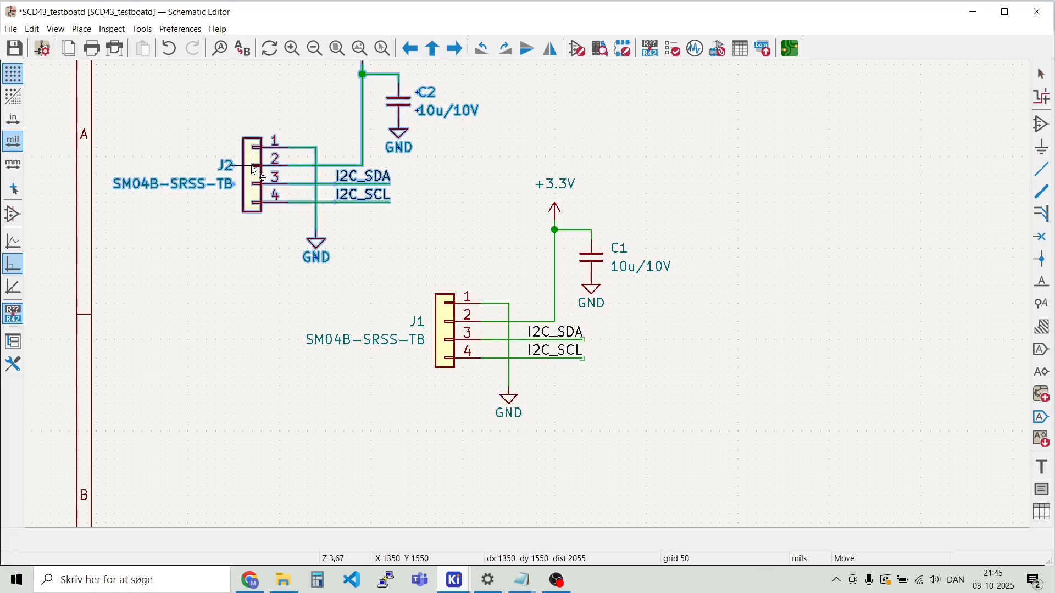
{"action": "scroll", "coordinate": [252, 165], "scroll_direction": "down", "scroll_amount": 2}
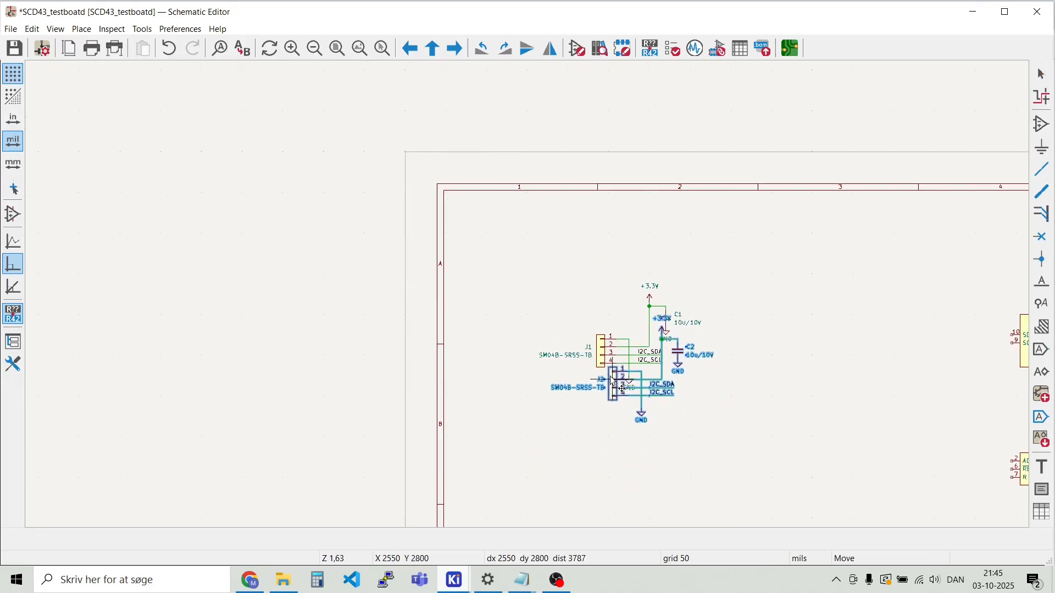
{"action": "scroll", "coordinate": [604, 378], "scroll_direction": "up", "scroll_amount": 3}
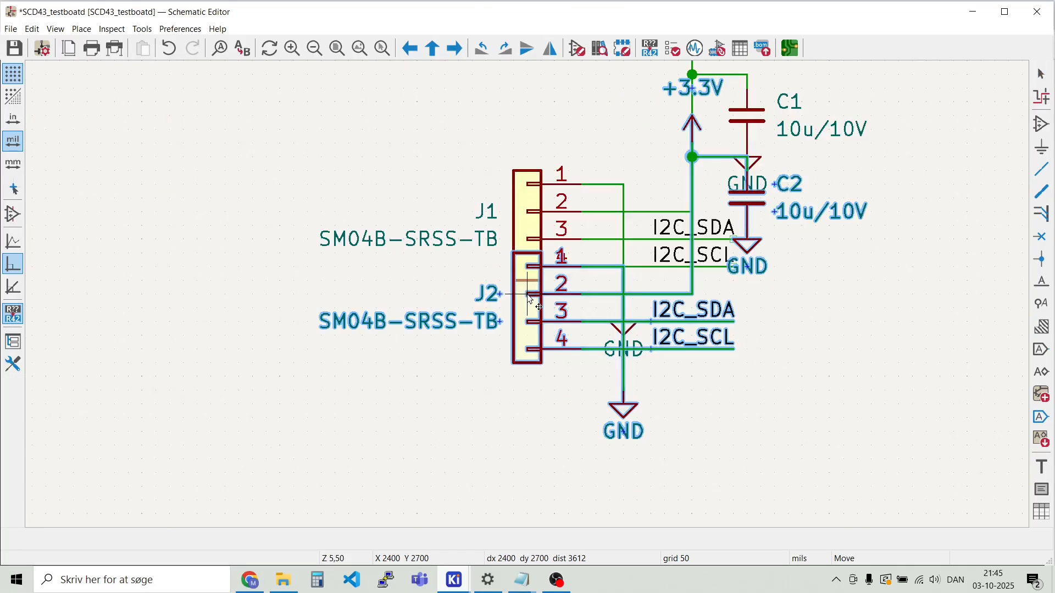
{"action": "key", "text": "Down"}
{"action": "key", "text": "Down"}
{"action": "key", "text": "Down"}
{"action": "key", "text": "Down"}
{"action": "key", "text": "Down"}
{"action": "key", "text": "Down"}
{"action": "key", "text": "Down"}
{"action": "key", "text": "Down"}
{"action": "key", "text": "Down"}
{"action": "key", "text": "Down"}
{"action": "key", "text": "Down"}
{"action": "key", "text": "Down"}
{"action": "key", "text": "Down"}
{"action": "key", "text": "Down"}
{"action": "key", "text": "Down"}
{"action": "key", "text": "Down"}
{"action": "key", "text": "Down"}
{"action": "key", "text": "Down"}
{"action": "key", "text": "Down"}
{"action": "key", "text": "Down"}
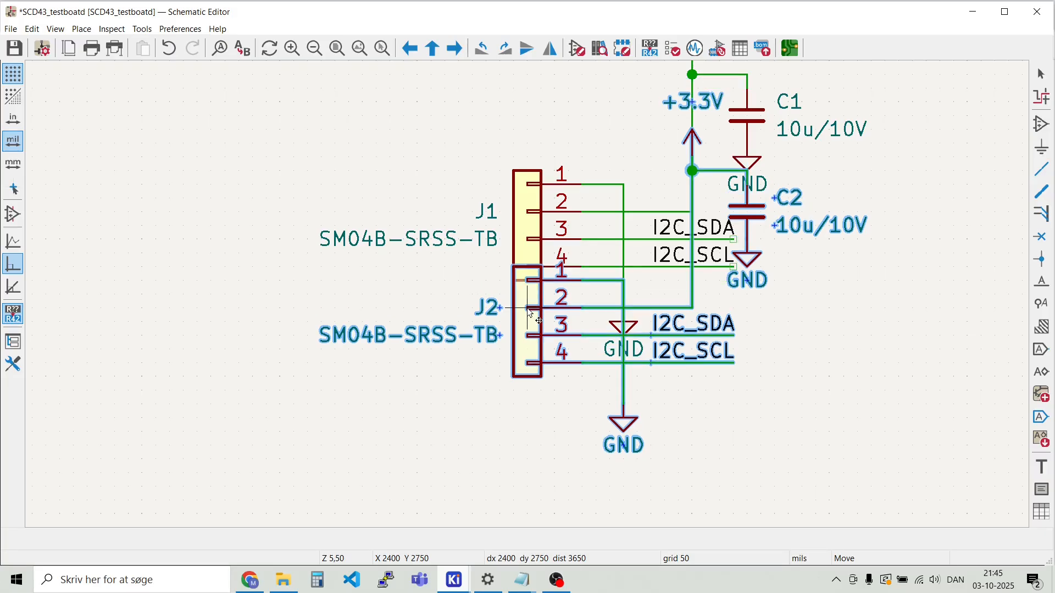
{"action": "key", "text": "Down"}
{"action": "key", "text": "Down"}
{"action": "key", "text": "Down"}
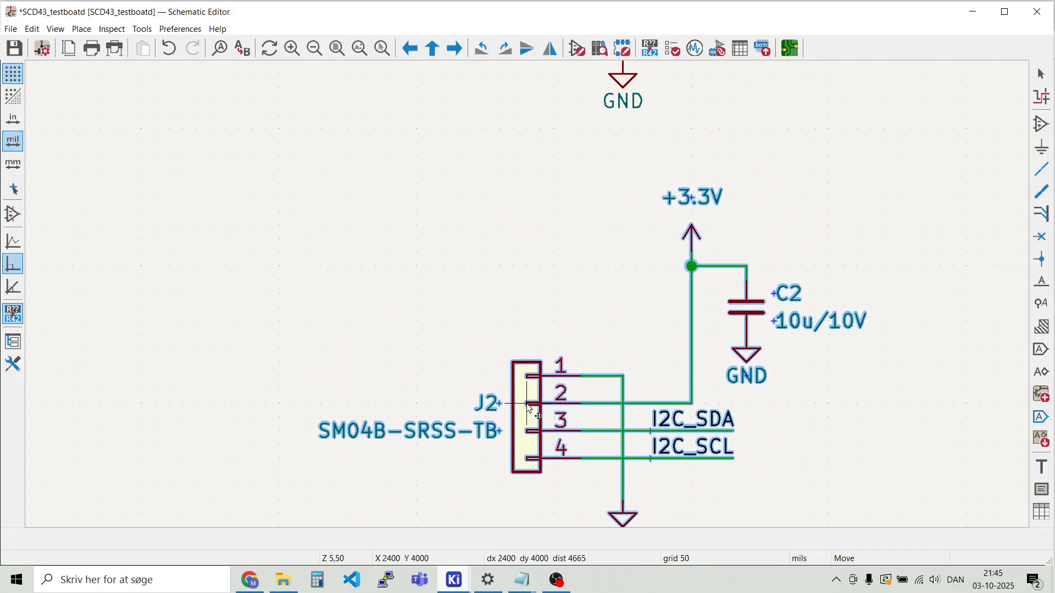
{"action": "left_click", "coordinate": [530, 422]}
Delete capacitor C2 with its GND symbol and connecting wire from the J2 circuit, and save the schematic
{"action": "left_click_drag", "start_coordinate": [862, 429], "coordinate": [738, 240]}
{"action": "left_click", "coordinate": [821, 286]}
{"action": "left_click_drag", "start_coordinate": [843, 391], "coordinate": [714, 269]}
{"action": "key", "text": "Delete"}
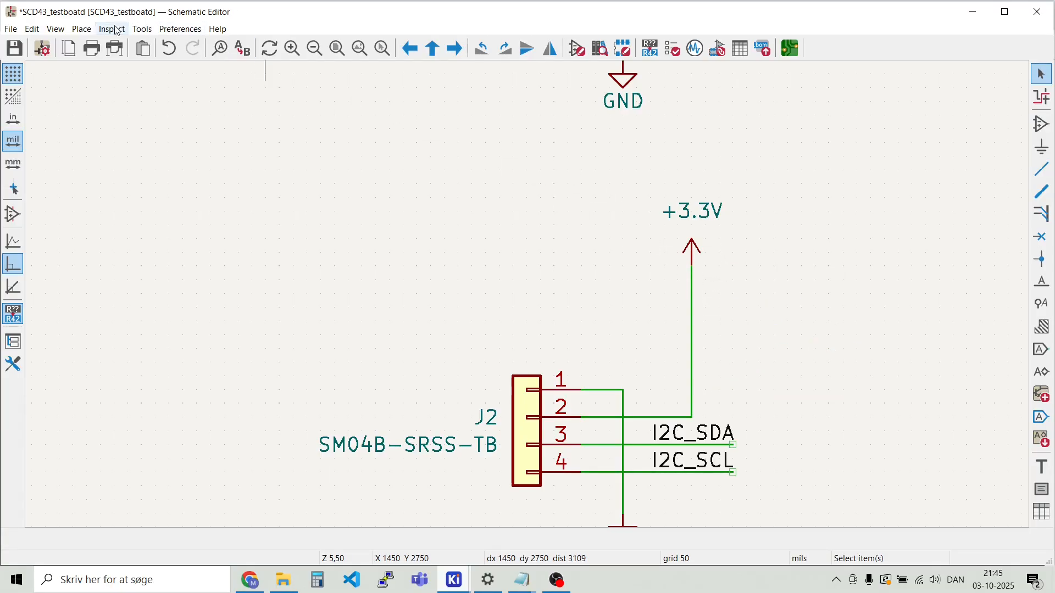
{"action": "left_click", "coordinate": [11, 29]}
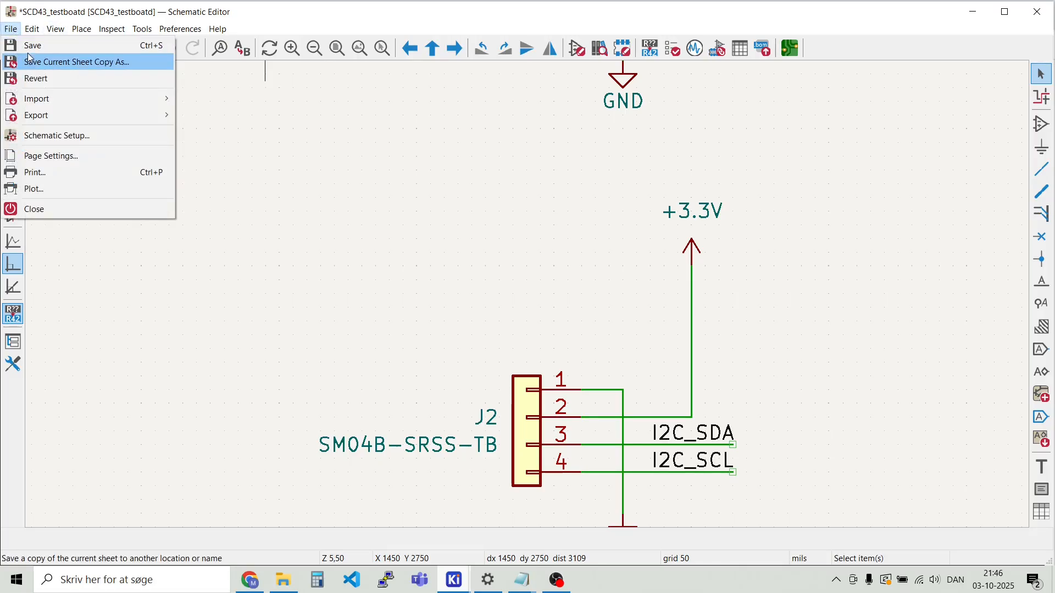
{"action": "left_click", "coordinate": [24, 44]}
Switch to Chrome and examine the CO2 and humidity sensing performance tables in the SCD4x datasheet
{"action": "scroll", "coordinate": [555, 265], "scroll_direction": "down", "scroll_amount": 6}
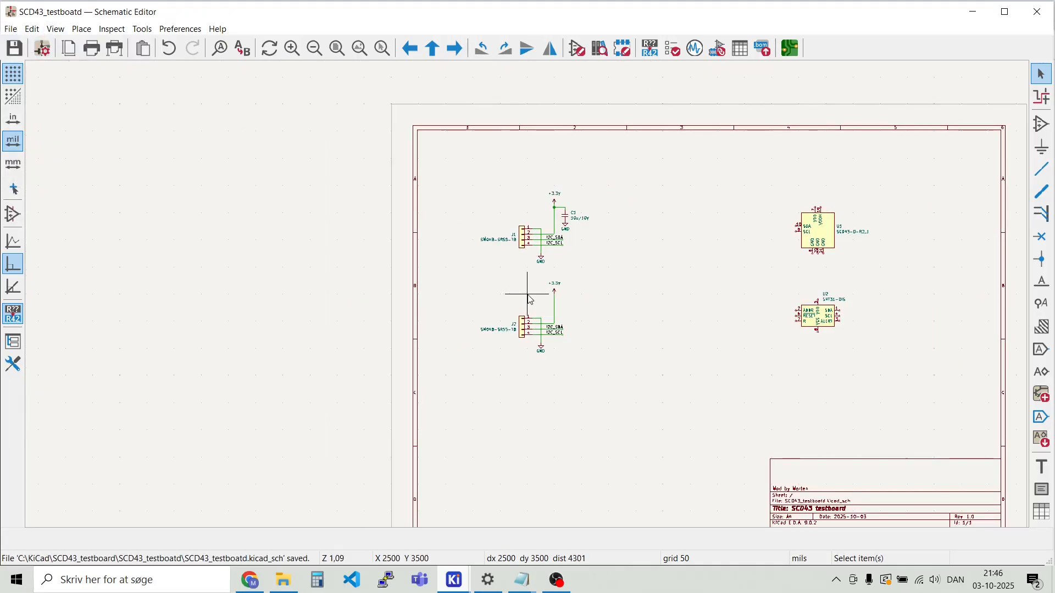
{"action": "scroll", "coordinate": [537, 288], "scroll_direction": "up", "scroll_amount": 2}
{"action": "scroll", "coordinate": [537, 287], "scroll_direction": "up", "scroll_amount": 4}
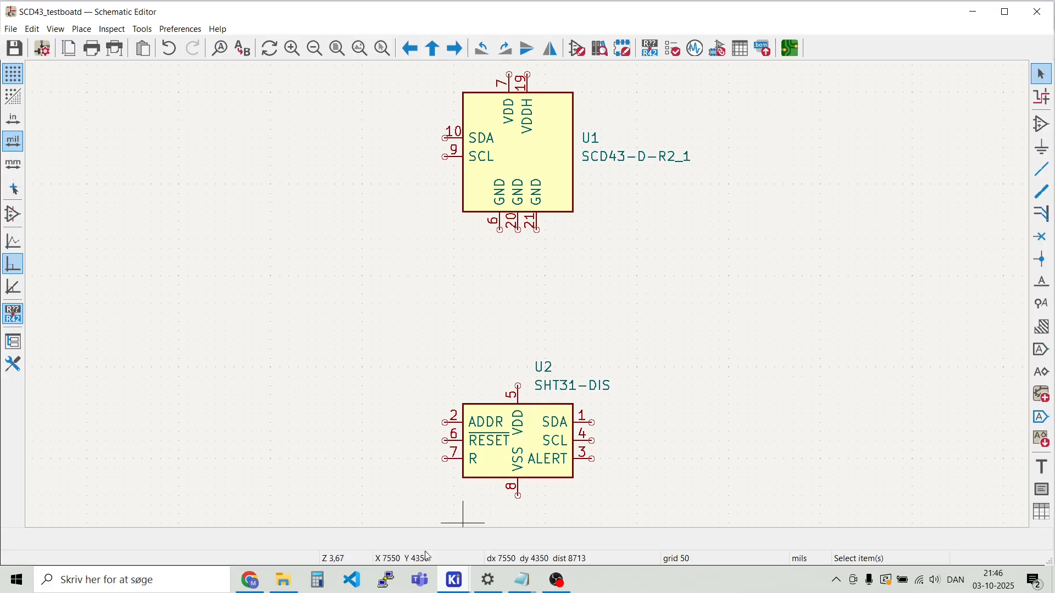
{"action": "left_click", "coordinate": [246, 587]}
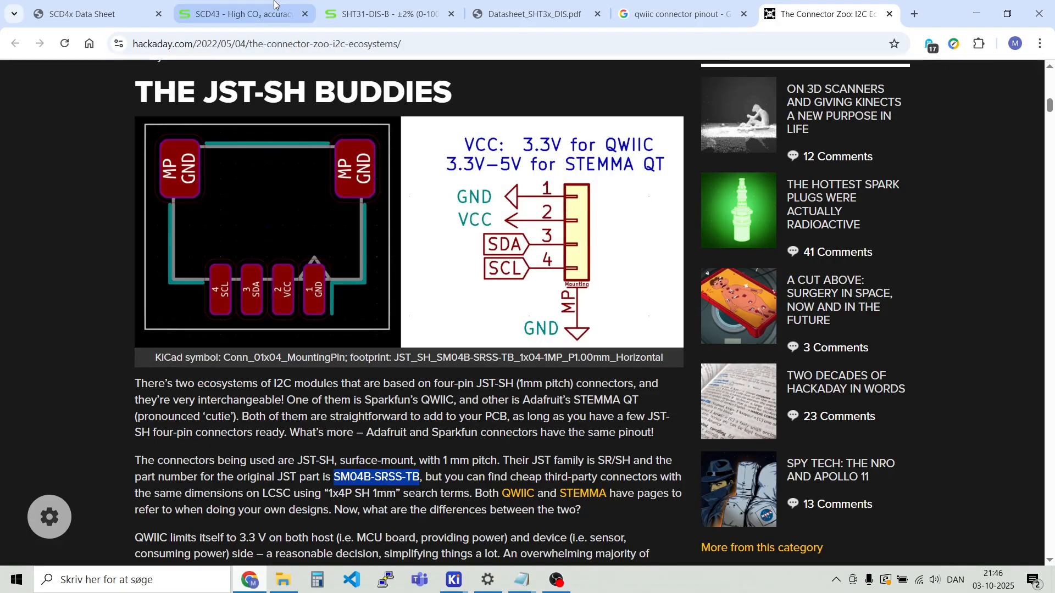
{"action": "left_click", "coordinate": [222, 18]}
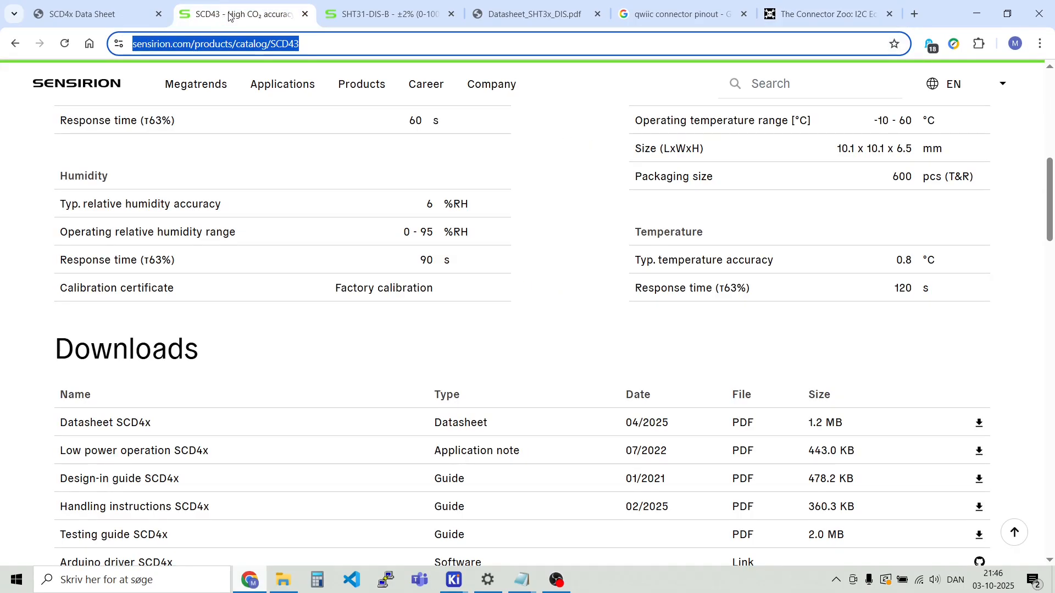
{"action": "left_click", "coordinate": [85, 10]}
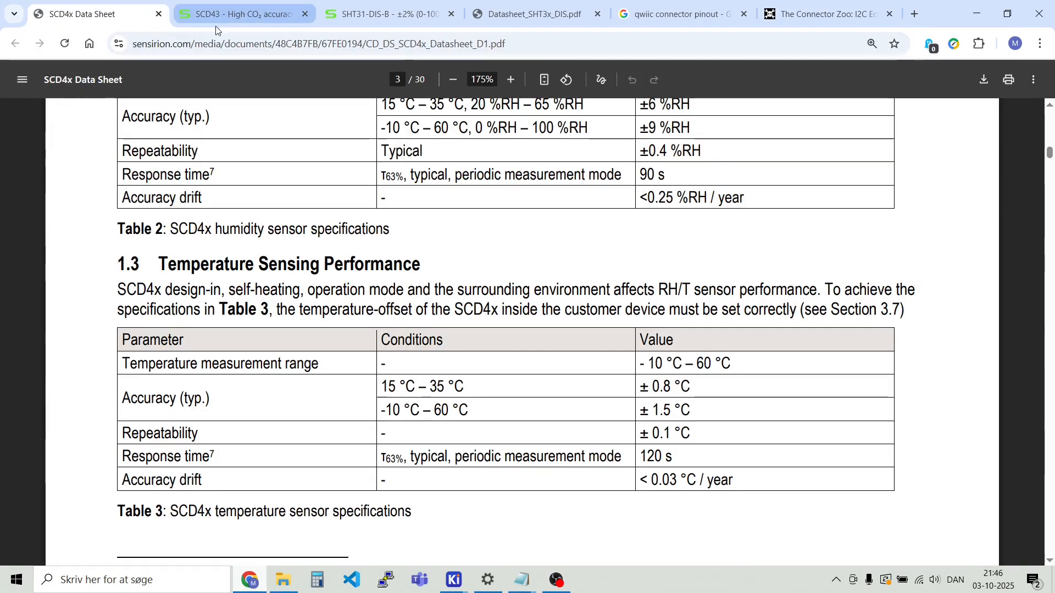
{"action": "scroll", "coordinate": [291, 199], "scroll_direction": "up", "scroll_amount": 4}
{"action": "scroll", "coordinate": [291, 199], "scroll_direction": "up", "scroll_amount": 10}
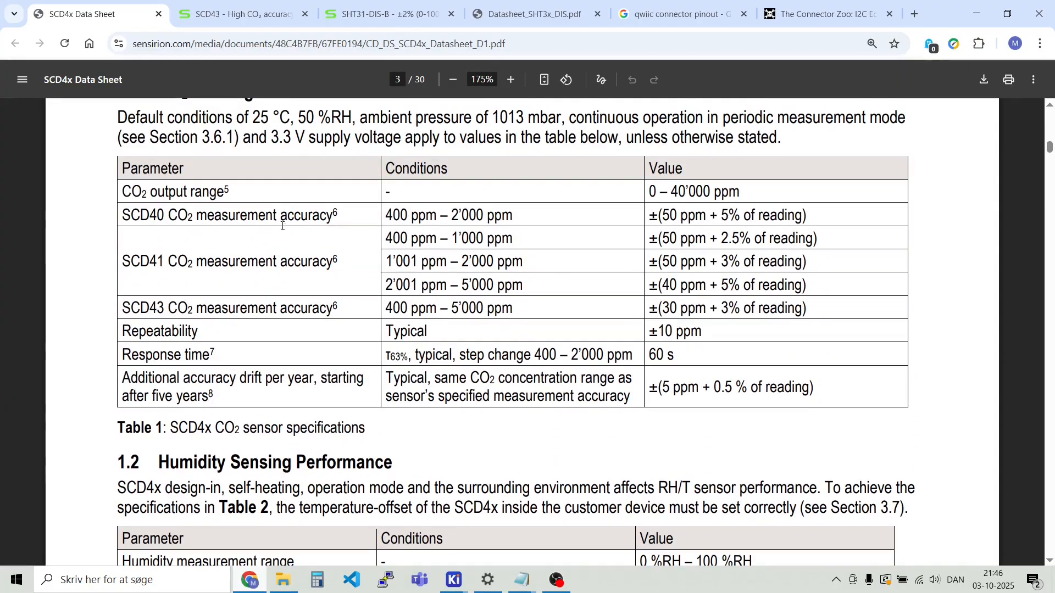
{"action": "scroll", "coordinate": [282, 235], "scroll_direction": "down", "scroll_amount": 3}
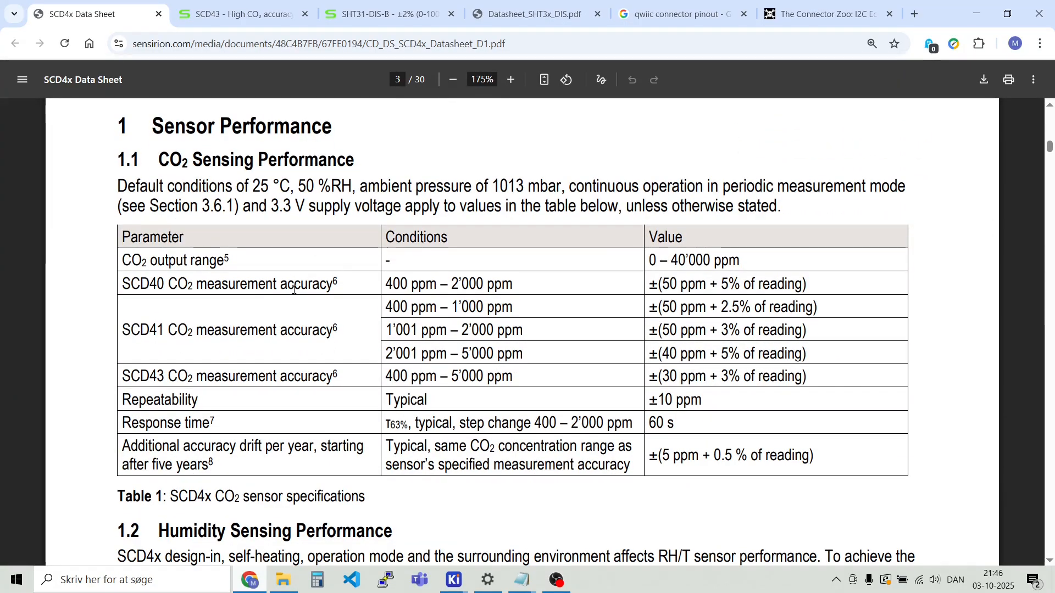
{"action": "scroll", "coordinate": [345, 346], "scroll_direction": "down", "scroll_amount": 3}
{"action": "scroll", "coordinate": [345, 346], "scroll_direction": "down", "scroll_amount": 2}
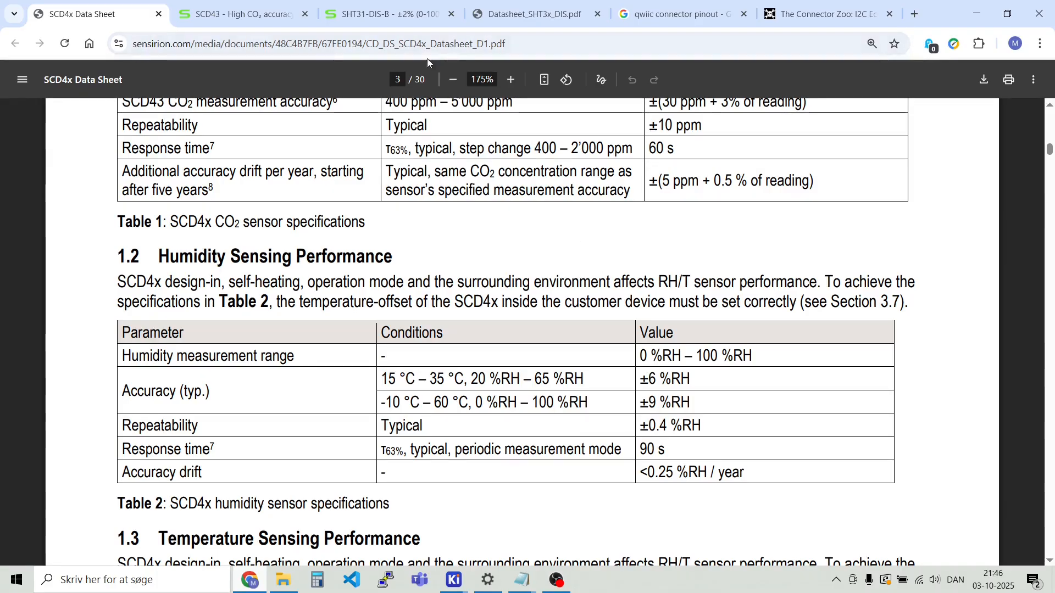
Open the SHT3x-DIS datasheet and examine its humidity sensor specification table in the Sensor Performance section
{"action": "left_click", "coordinate": [375, 15]}
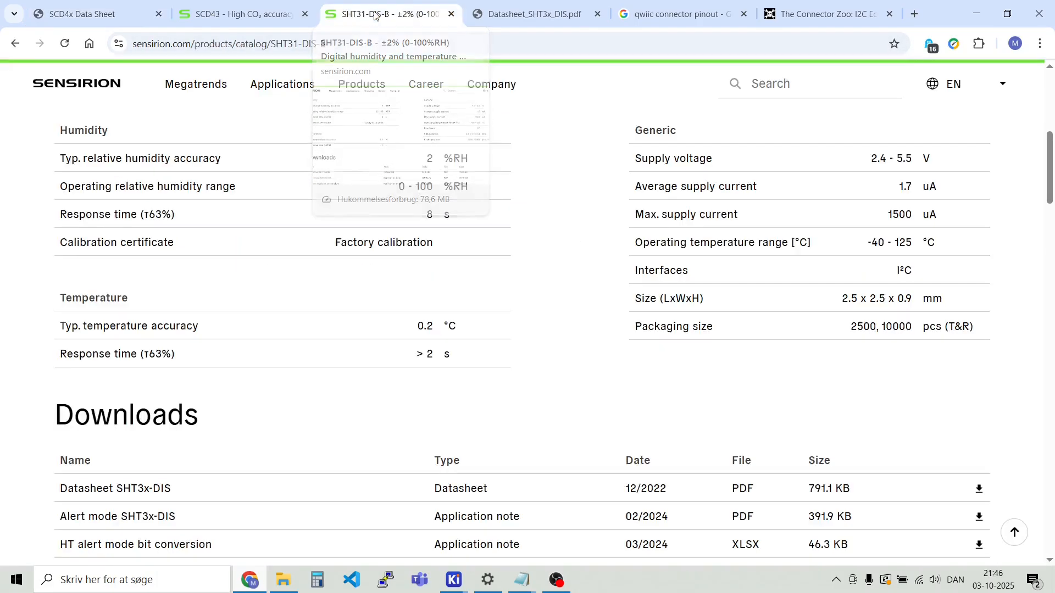
{"action": "left_click", "coordinate": [521, 17]}
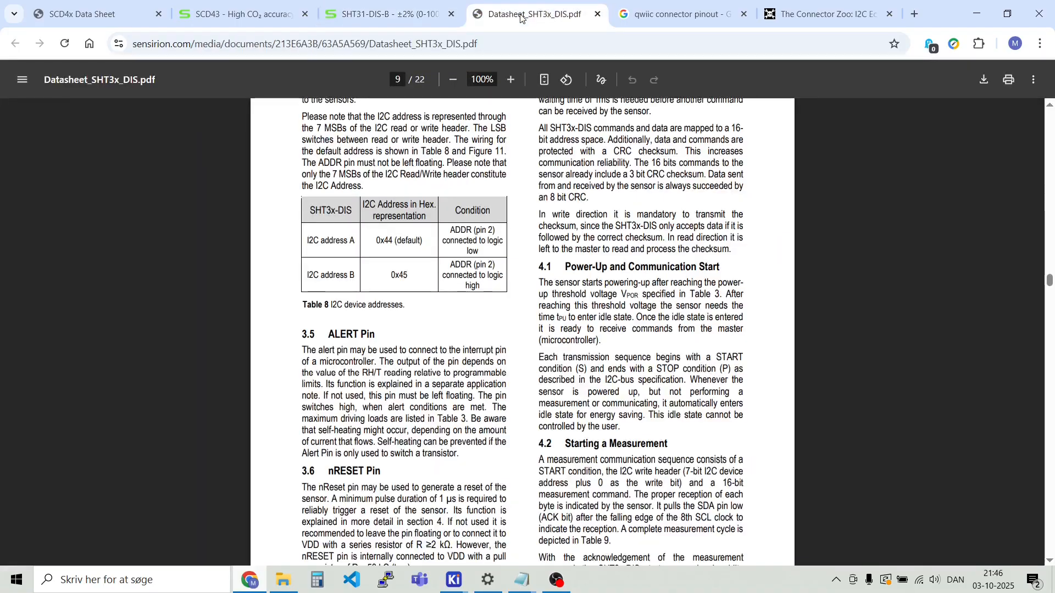
{"action": "scroll", "coordinate": [514, 373], "scroll_direction": "up", "scroll_amount": 10}
{"action": "scroll", "coordinate": [514, 373], "scroll_direction": "up", "scroll_amount": 8}
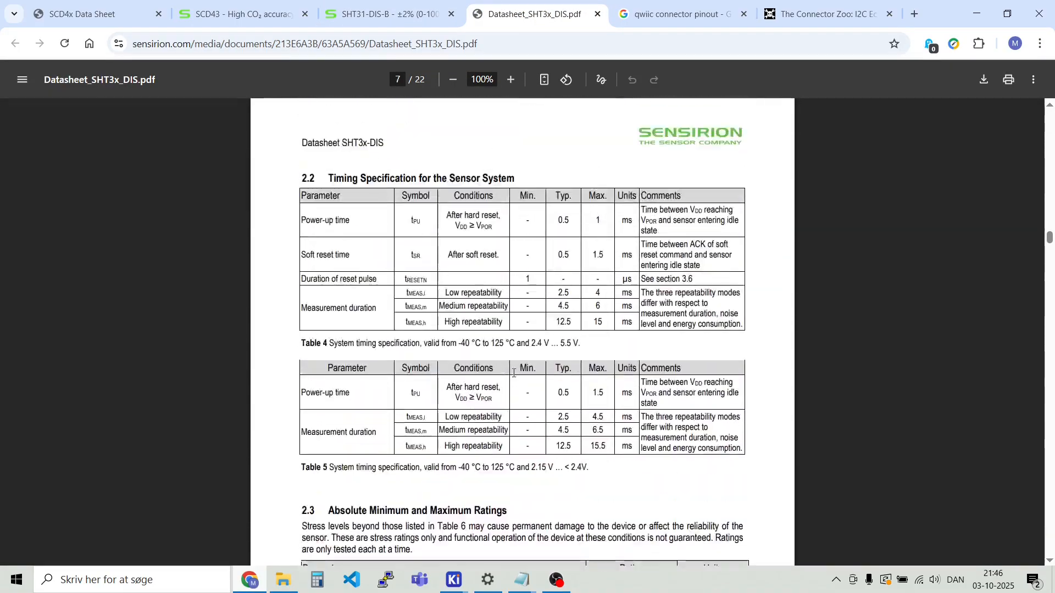
{"action": "scroll", "coordinate": [439, 331], "scroll_direction": "up", "scroll_amount": 9}
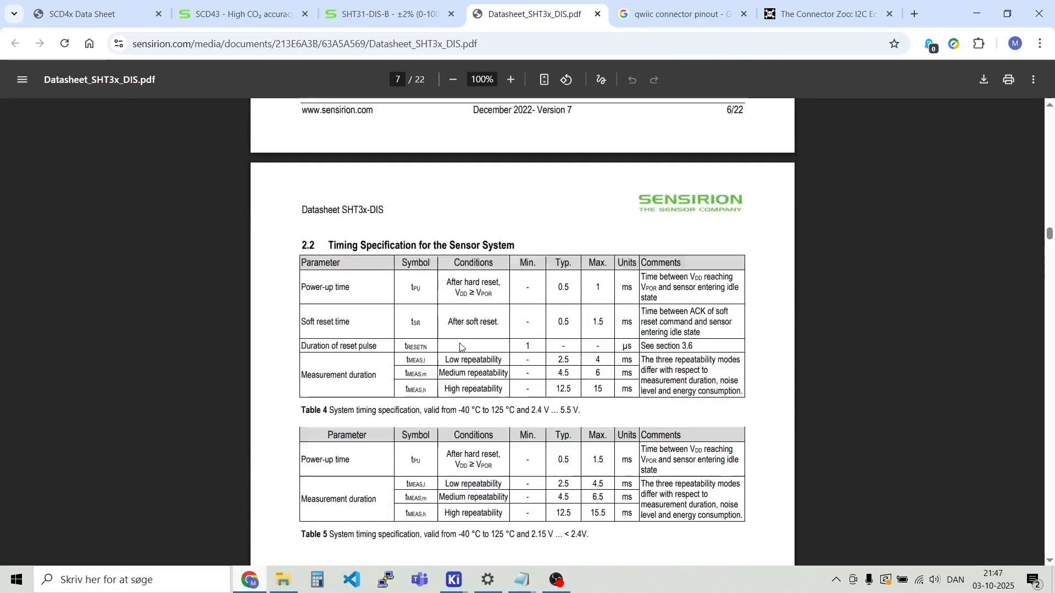
{"action": "scroll", "coordinate": [416, 473], "scroll_direction": "up", "scroll_amount": 20}
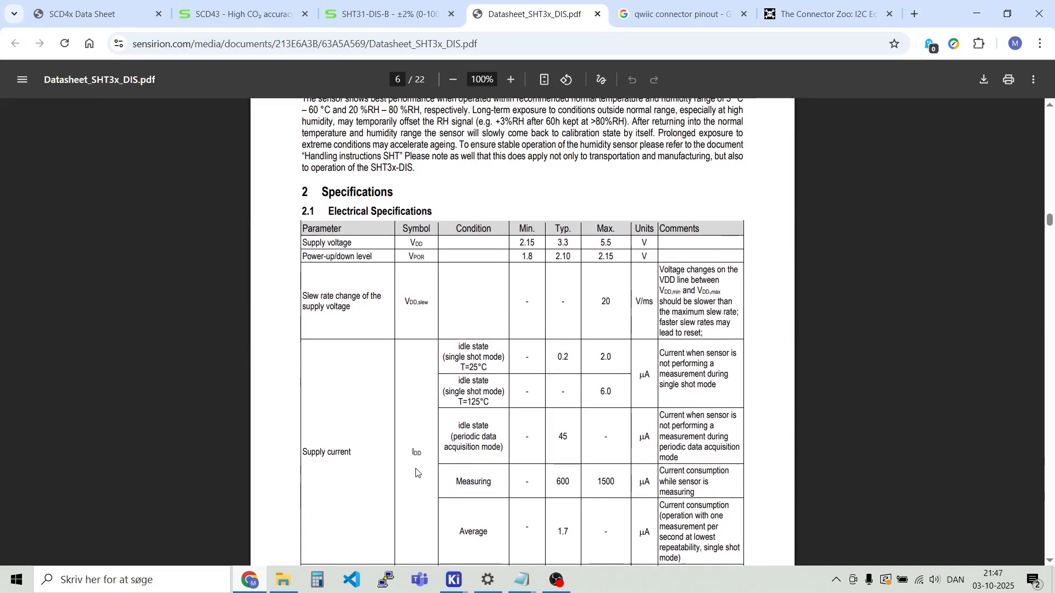
{"action": "scroll", "coordinate": [427, 461], "scroll_direction": "up", "scroll_amount": 20}
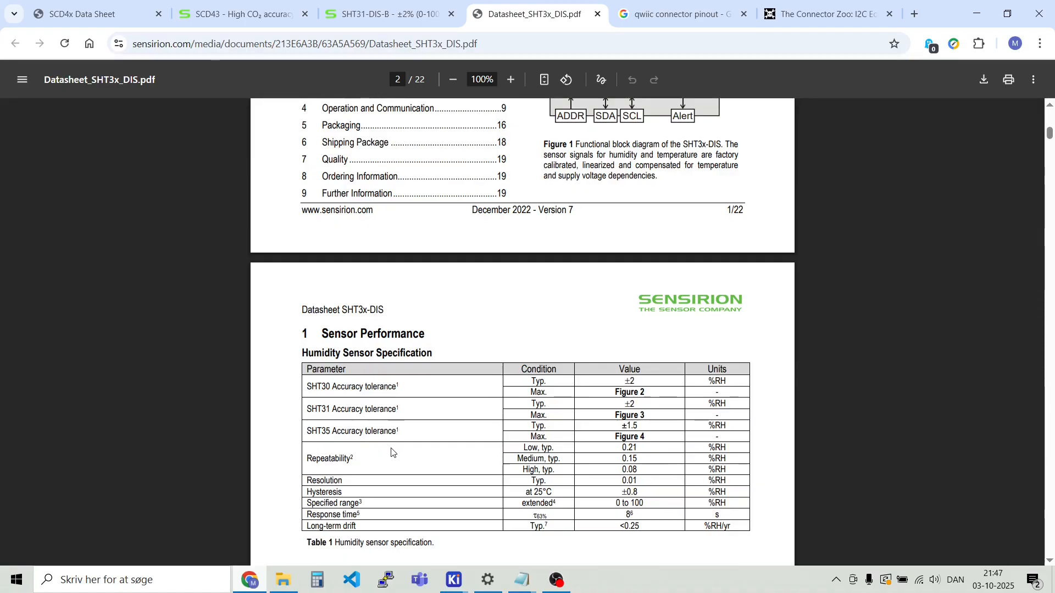
Return to the KiCad schematic, move U2 about 850 mils down and 250 mils left, and U1 about 200 mils down and 150 mils left
{"action": "scroll", "coordinate": [412, 439], "scroll_direction": "down", "scroll_amount": 1}
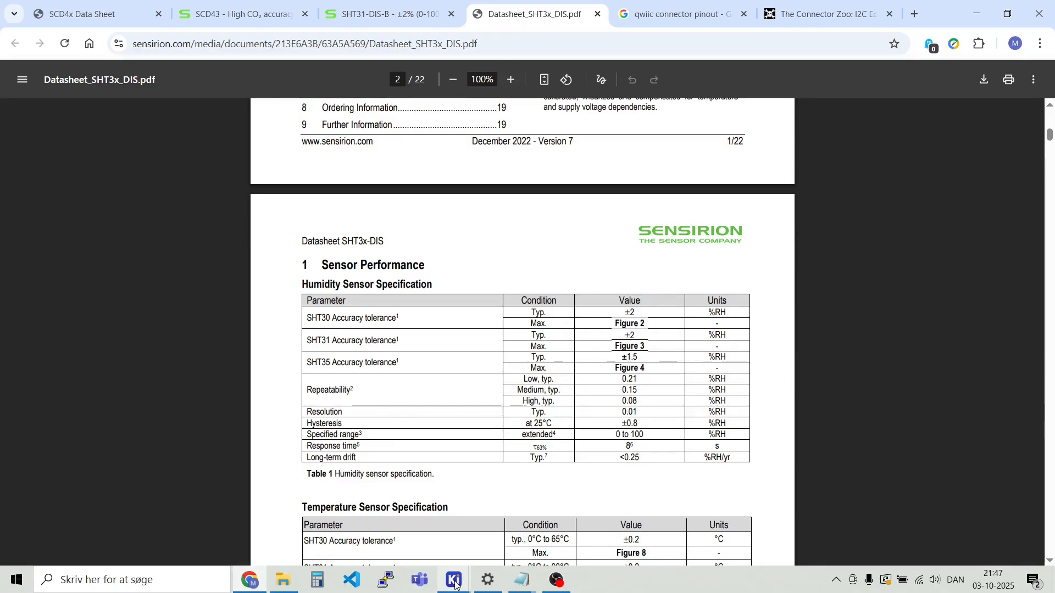
{"action": "mouse_move", "coordinate": [466, 578]}
{"action": "left_click", "coordinate": [497, 546]}
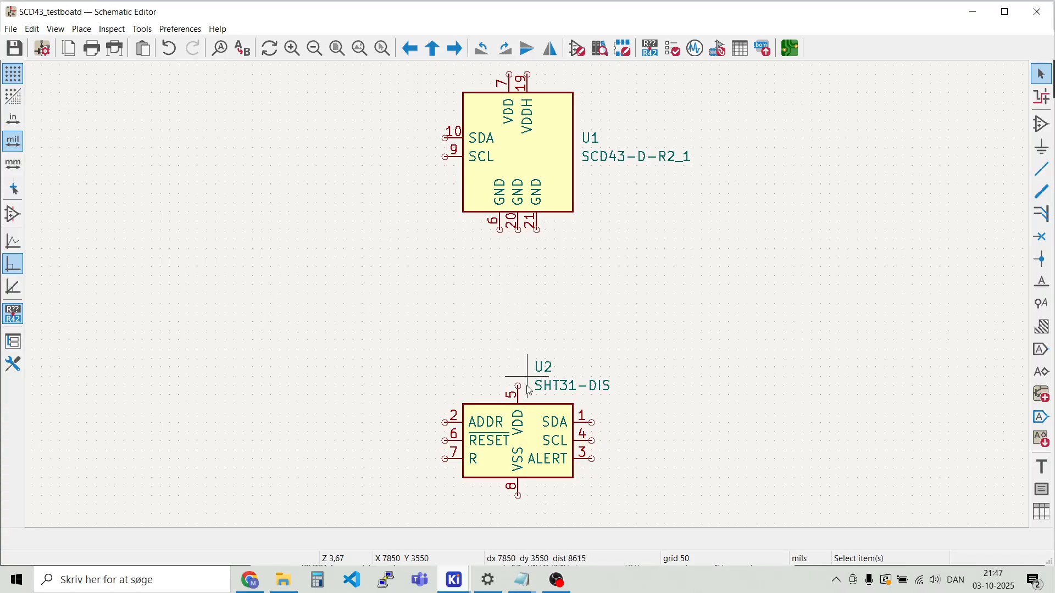
{"action": "scroll", "coordinate": [530, 300], "scroll_direction": "down", "scroll_amount": 5}
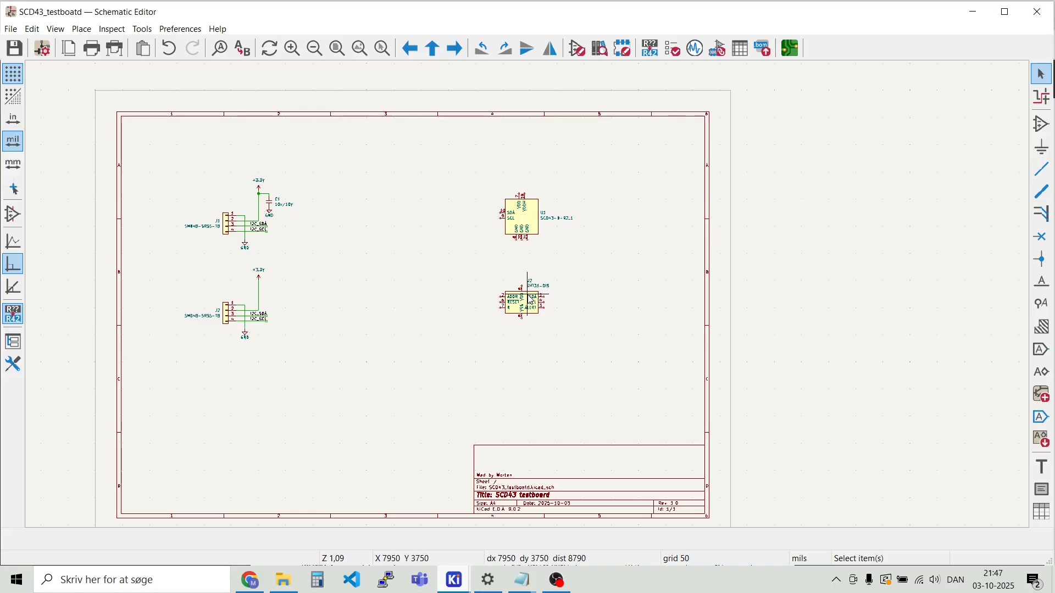
{"action": "left_click", "coordinate": [502, 293]}
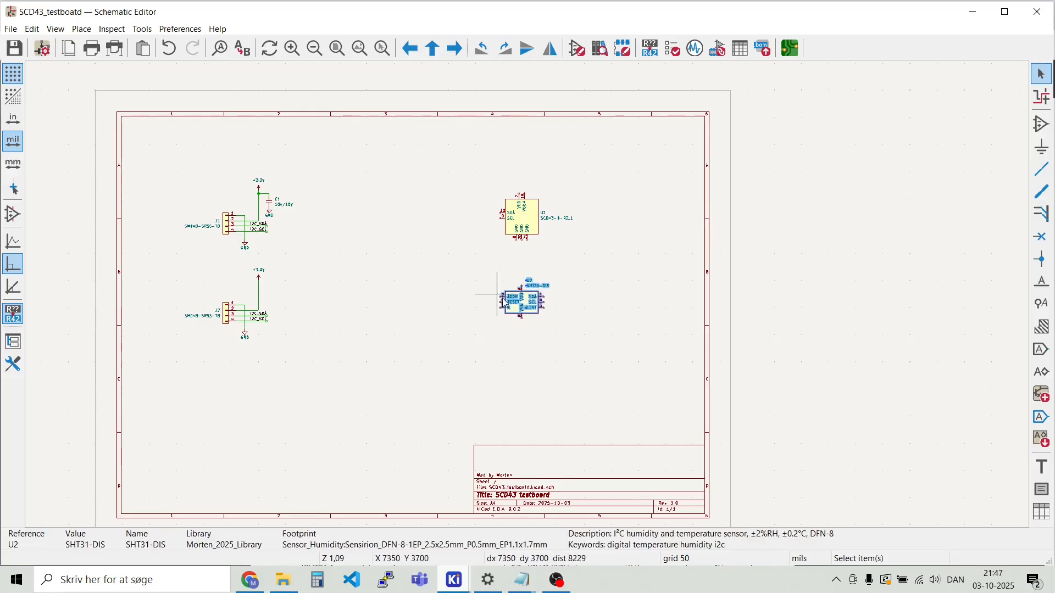
{"action": "left_click_drag", "start_coordinate": [522, 308], "coordinate": [506, 354]}
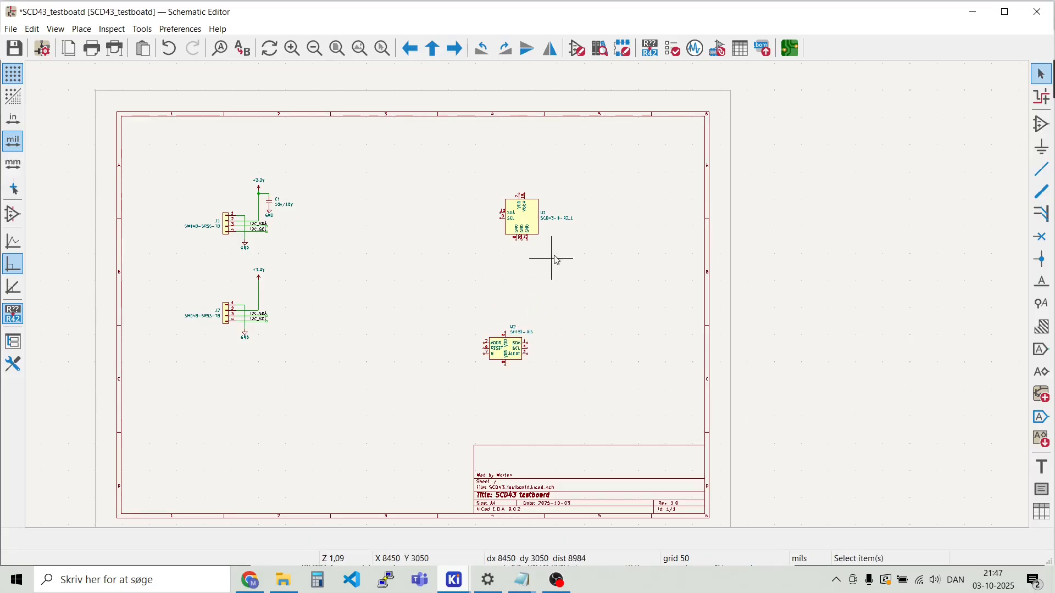
{"action": "left_click", "coordinate": [507, 209]}
{"action": "left_click_drag", "start_coordinate": [506, 208], "coordinate": [511, 233]}
Duplicate J1's I2C_SDA and I2C_SCL wires with their labels and place the copy between J1 and U1, level with U1's SDA and SCL pins
{"action": "scroll", "coordinate": [275, 238], "scroll_direction": "up", "scroll_amount": 5}
{"action": "left_click_drag", "start_coordinate": [529, 317], "coordinate": [397, 239]}
{"action": "key", "text": "ctrl+d"}
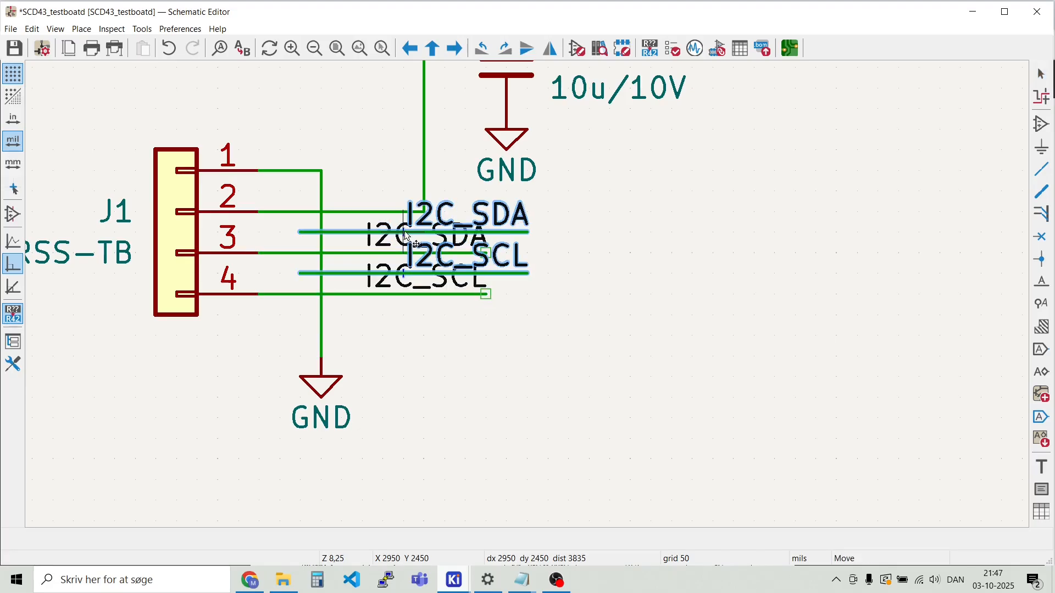
{"action": "scroll", "coordinate": [753, 186], "scroll_direction": "down", "scroll_amount": 3}
{"action": "scroll", "coordinate": [529, 300], "scroll_direction": "down", "scroll_amount": 1}
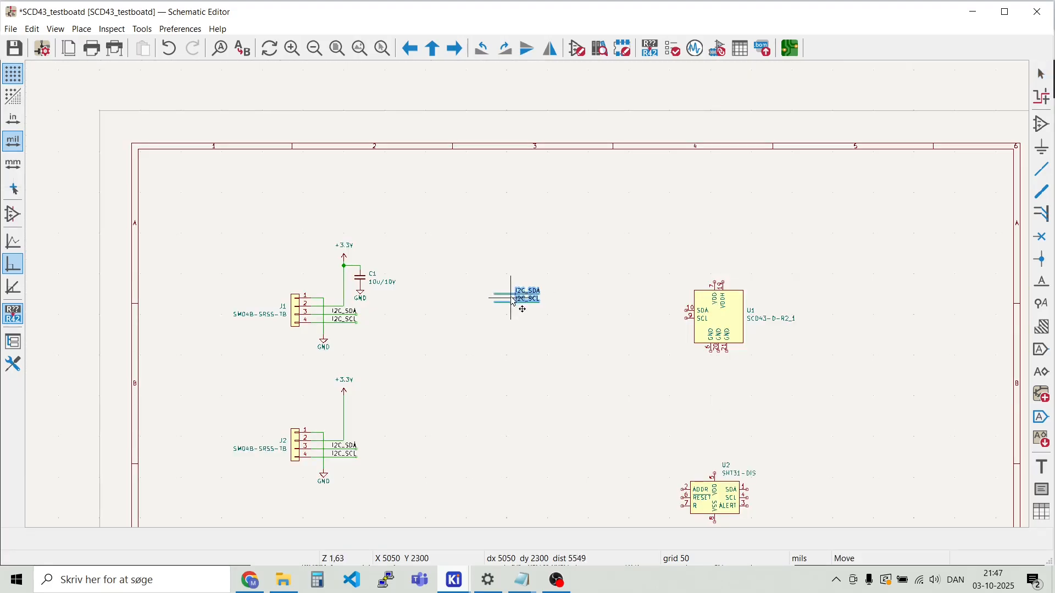
{"action": "scroll", "coordinate": [535, 317], "scroll_direction": "up", "scroll_amount": 3}
{"action": "scroll", "coordinate": [535, 317], "scroll_direction": "up", "scroll_amount": 4}
{"action": "scroll", "coordinate": [536, 317], "scroll_direction": "down", "scroll_amount": 4}
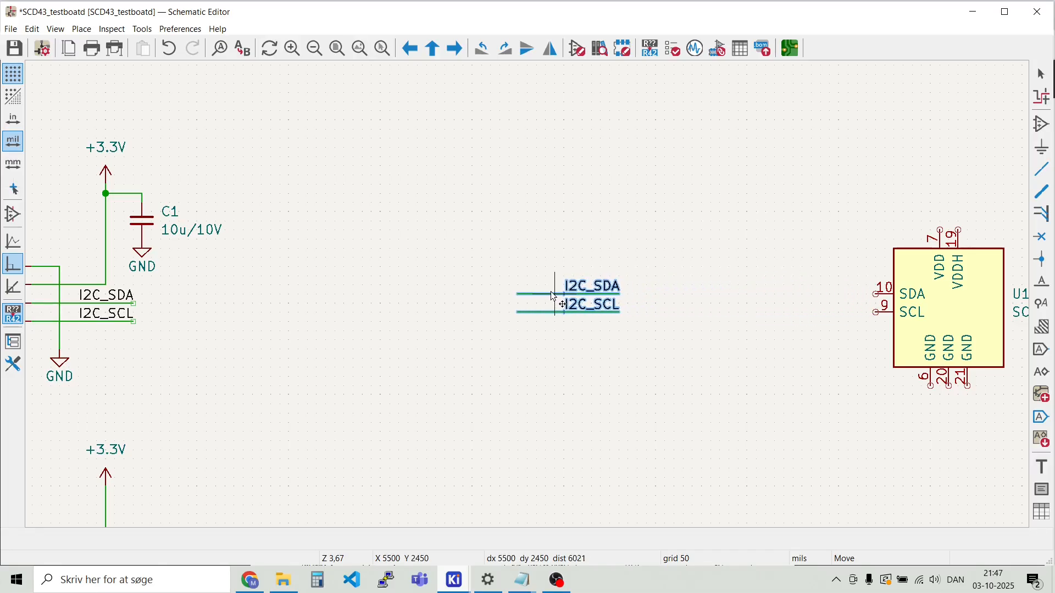
{"action": "left_click", "coordinate": [516, 297]}
Move the duplicated I2C_SDA and I2C_SCL labels to the left ends of their wires
{"action": "scroll", "coordinate": [519, 286], "scroll_direction": "up", "scroll_amount": 3}
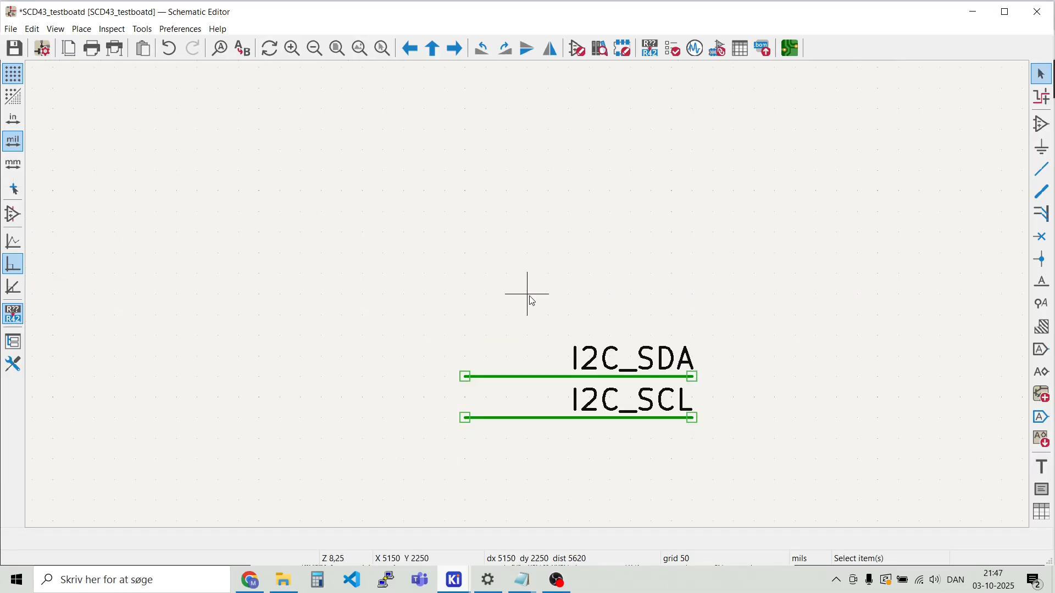
{"action": "left_click_drag", "start_coordinate": [621, 355], "coordinate": [466, 375]}
{"action": "left_click_drag", "start_coordinate": [593, 407], "coordinate": [471, 423]}
{"action": "scroll", "coordinate": [735, 417], "scroll_direction": "down", "scroll_amount": 5}
{"action": "scroll", "coordinate": [532, 297], "scroll_direction": "up", "scroll_amount": 5}
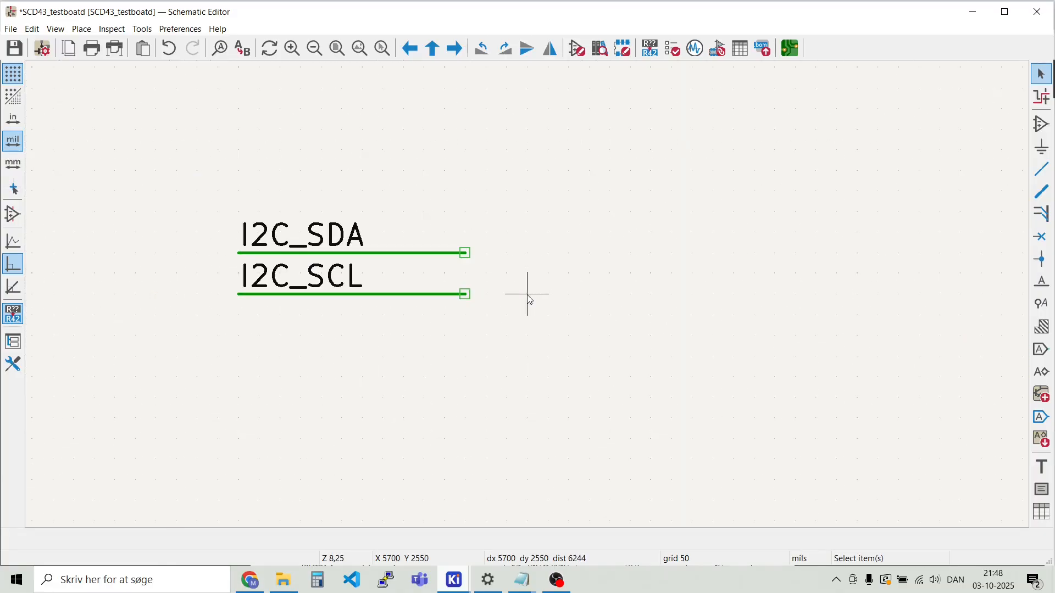
Extend the labelled I2C_SDA and I2C_SCL wires to U1's SDA and SCL pins
{"action": "left_click_drag", "start_coordinate": [465, 252], "coordinate": [772, 286]}
{"action": "scroll", "coordinate": [467, 259], "scroll_direction": "down", "scroll_amount": 3}
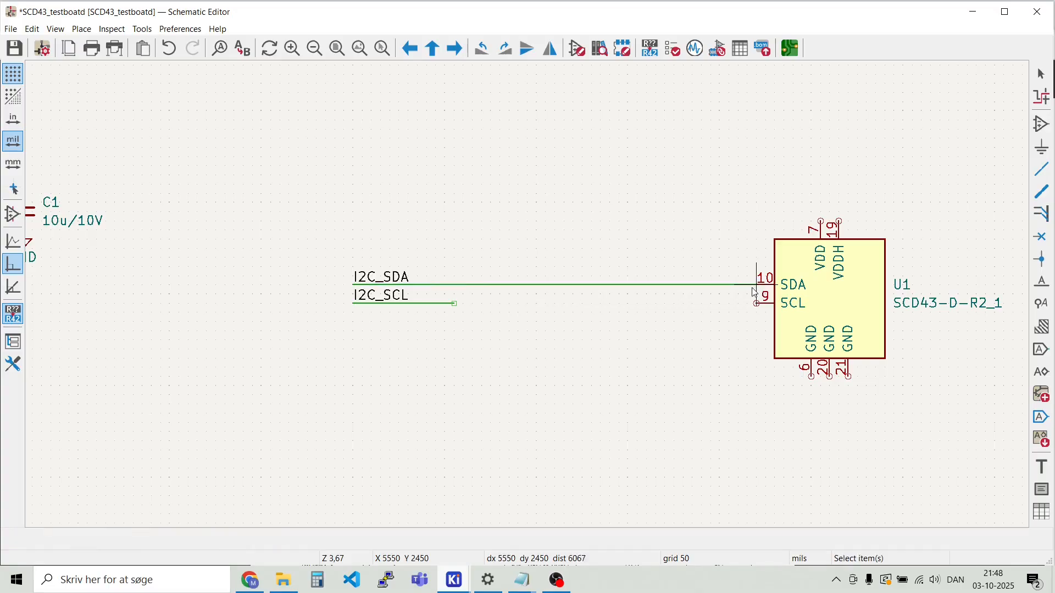
{"action": "left_click", "coordinate": [456, 304]}
{"action": "left_click", "coordinate": [465, 322]}
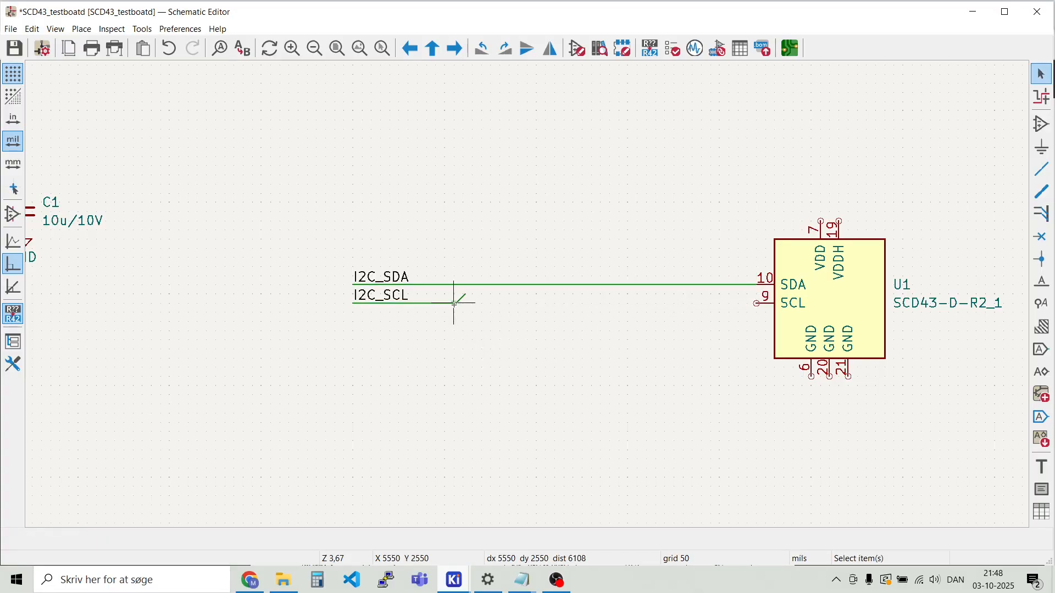
{"action": "left_click_drag", "start_coordinate": [454, 303], "coordinate": [754, 308]}
Mirror the SHT31-DIS symbol U2 horizontally so its SDA and SCL pins face left
{"action": "scroll", "coordinate": [744, 308], "scroll_direction": "down", "scroll_amount": 4}
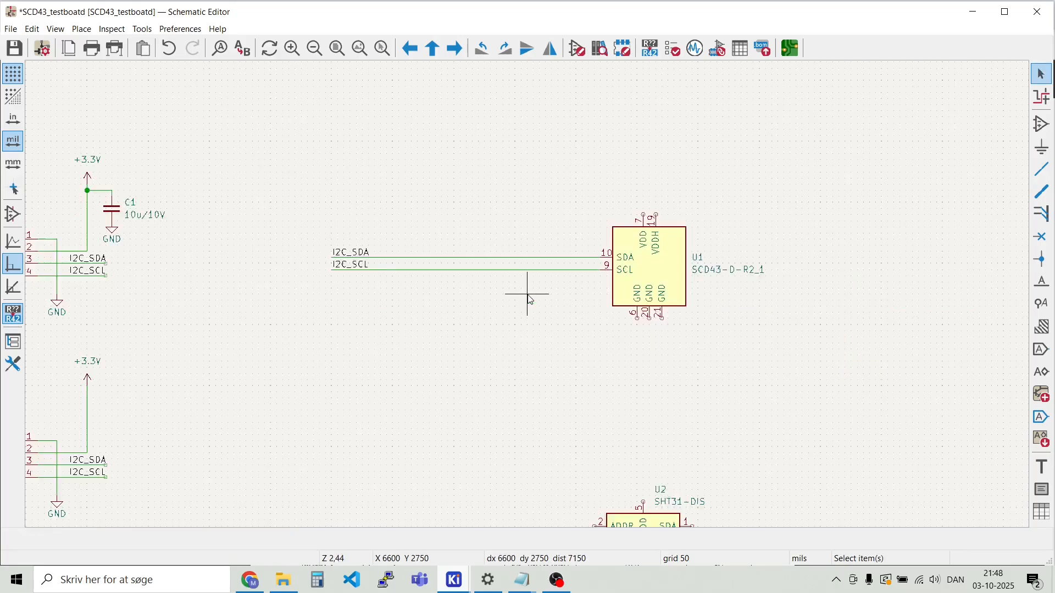
{"action": "scroll", "coordinate": [596, 448], "scroll_direction": "up", "scroll_amount": 6}
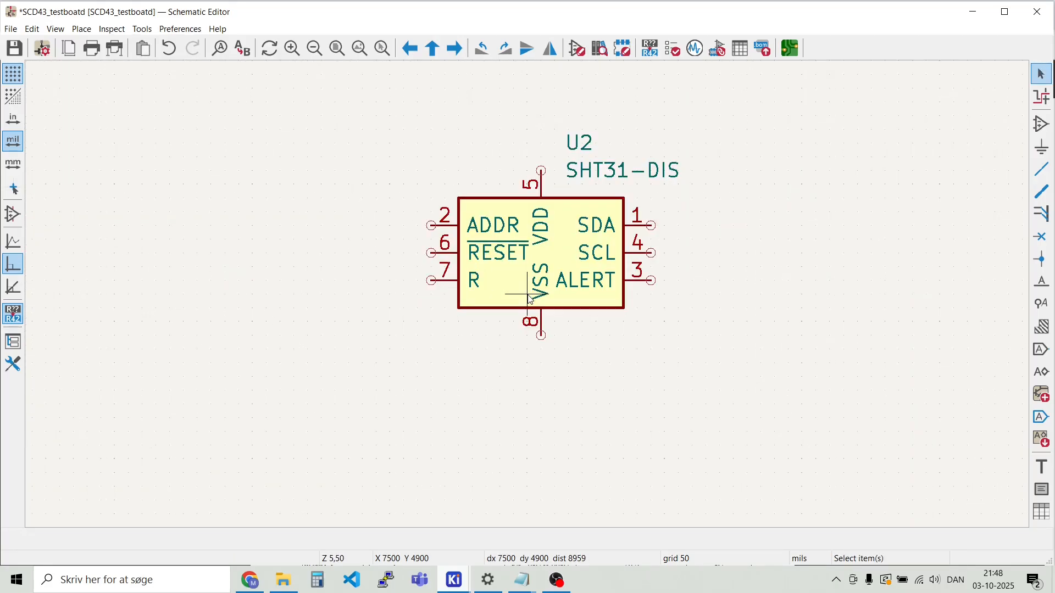
{"action": "left_click", "coordinate": [566, 246]}
{"action": "right_click", "coordinate": [566, 247]}
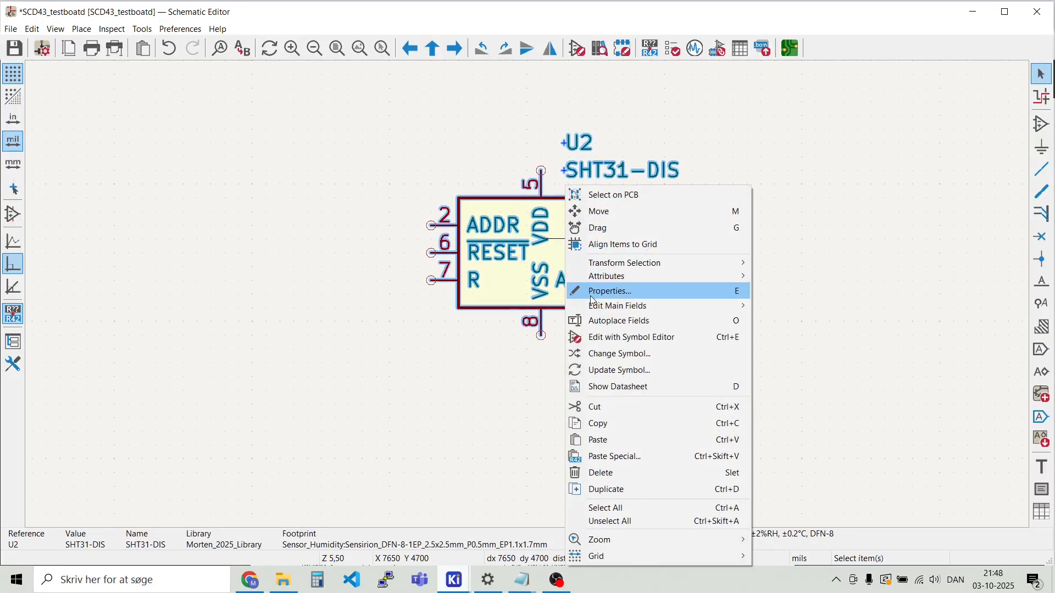
{"action": "mouse_move", "coordinate": [668, 266]}
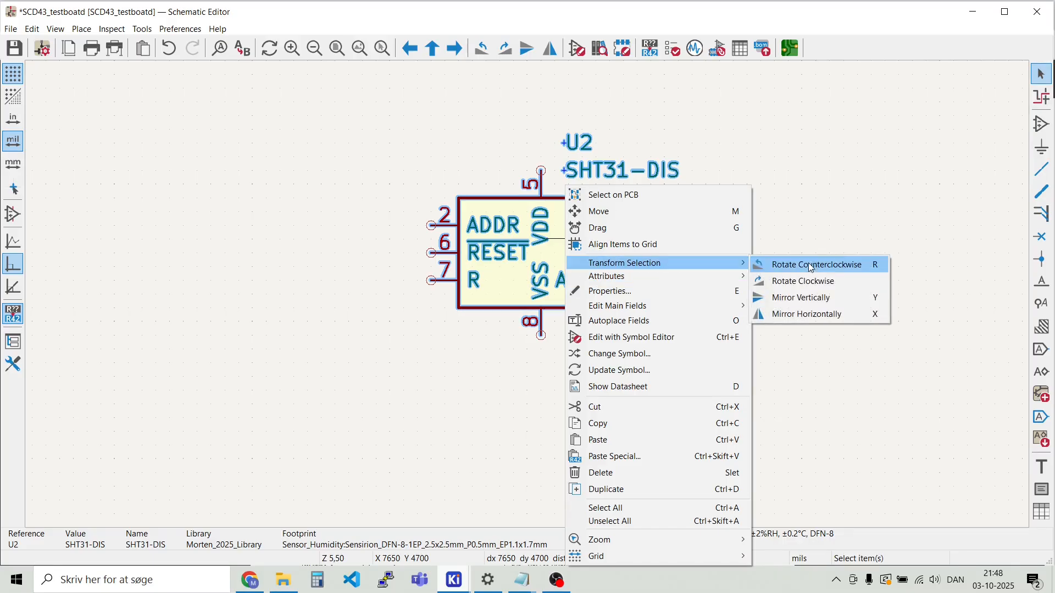
{"action": "left_click", "coordinate": [813, 314]}
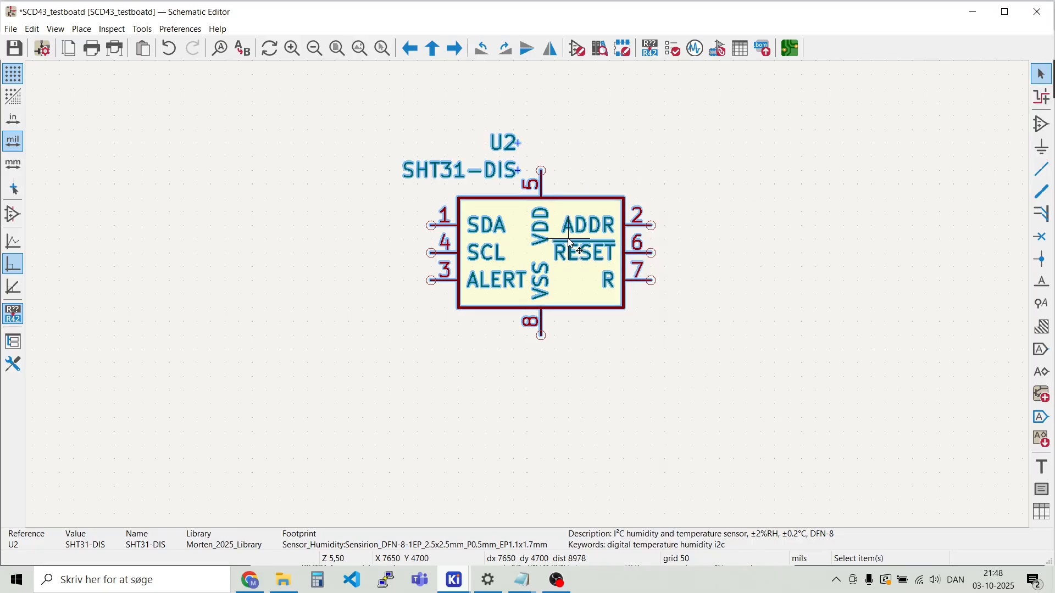
{"action": "left_click", "coordinate": [252, 212]}
Draw a wire from U2's SDA pin up to the I2C_SDA line feeding U1
{"action": "scroll", "coordinate": [527, 296], "scroll_direction": "down", "scroll_amount": 3}
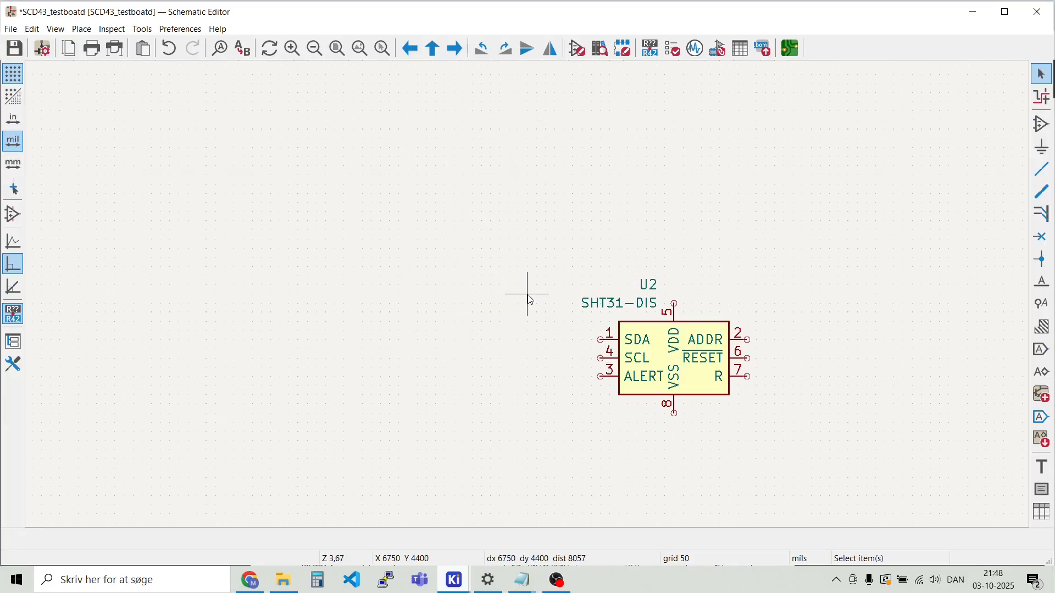
{"action": "scroll", "coordinate": [528, 298], "scroll_direction": "up", "scroll_amount": 2}
{"action": "scroll", "coordinate": [529, 298], "scroll_direction": "up", "scroll_amount": 2}
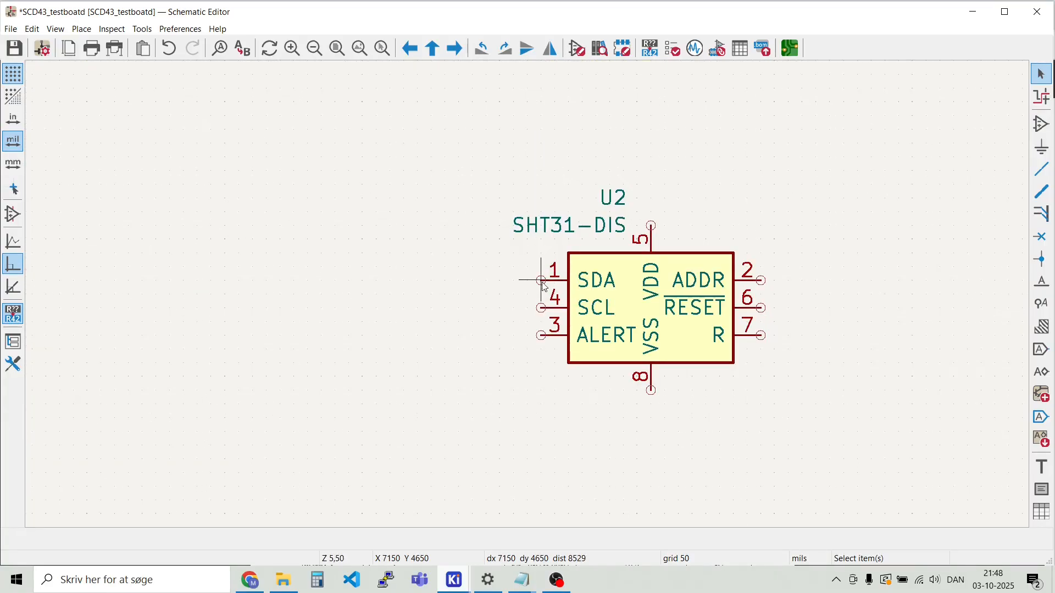
{"action": "key", "text": "w"}
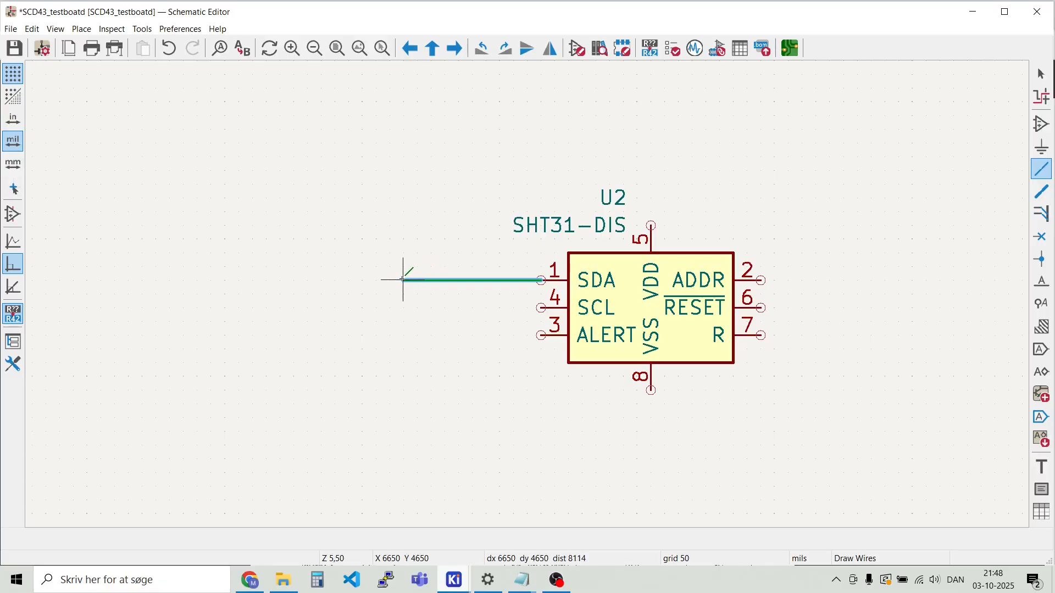
{"action": "scroll", "coordinate": [348, 266], "scroll_direction": "down", "scroll_amount": 4}
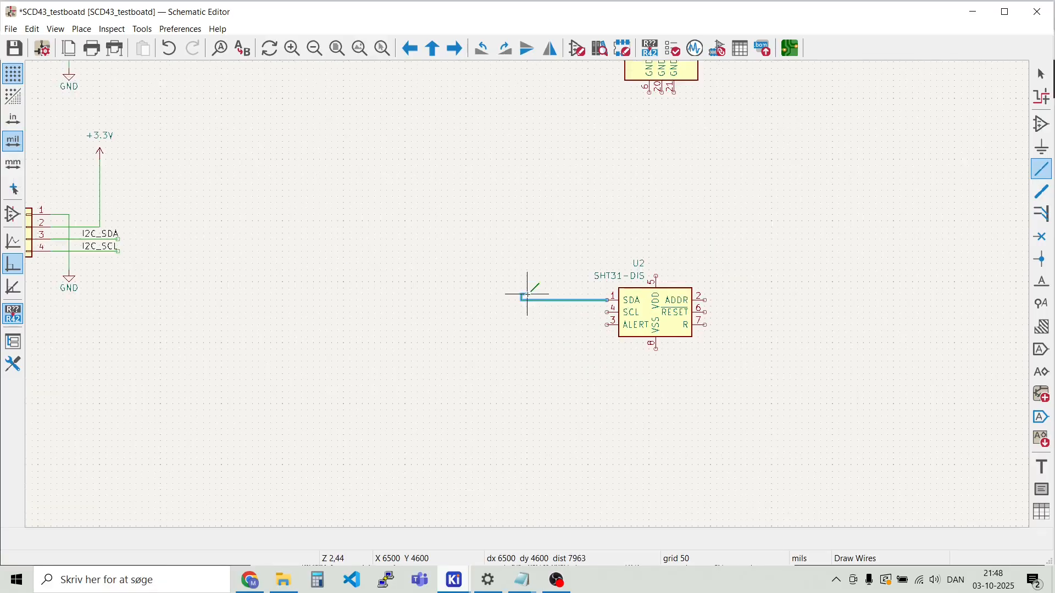
{"action": "scroll", "coordinate": [528, 290], "scroll_direction": "up", "scroll_amount": 4}
{"action": "scroll", "coordinate": [527, 253], "scroll_direction": "down", "scroll_amount": 3}
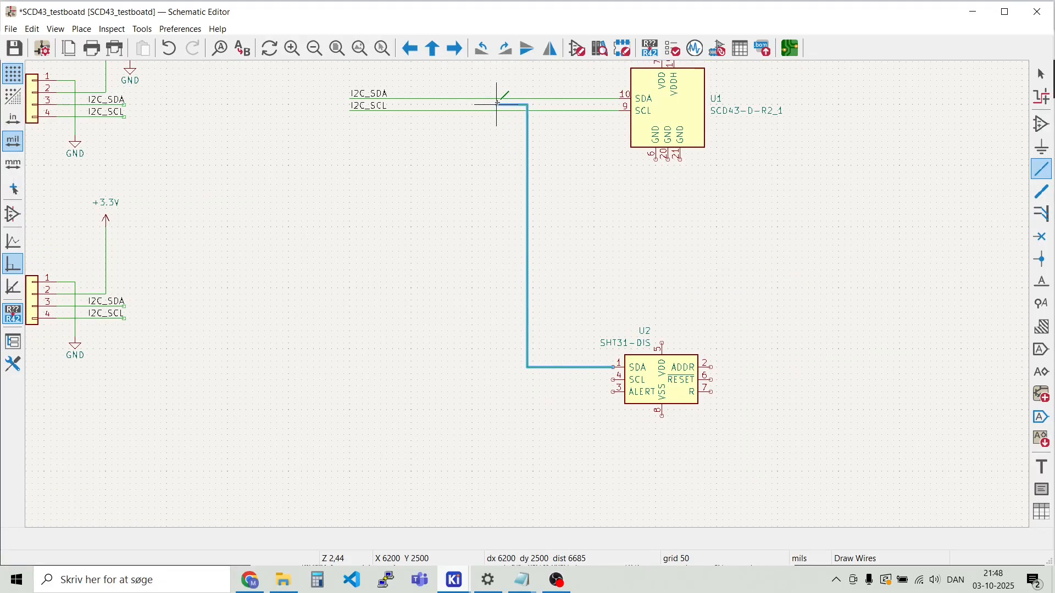
{"action": "left_click", "coordinate": [527, 99]}
Draw a wire from the I2C_SCL line, just left of the vertical SDA wire, down to U2's SCL pin
{"action": "scroll", "coordinate": [498, 111], "scroll_direction": "up", "scroll_amount": 3}
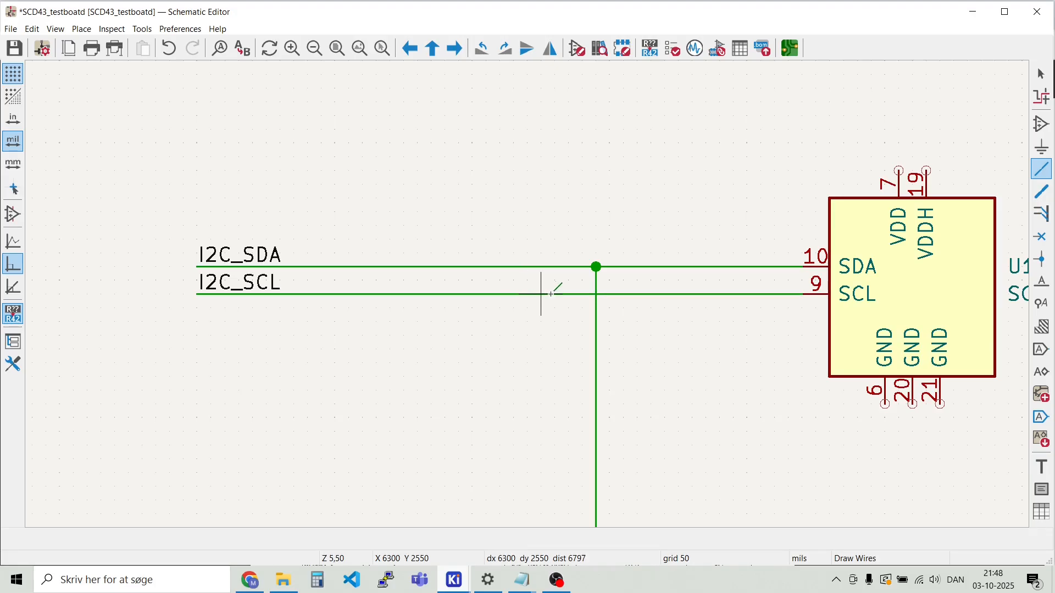
{"action": "left_click", "coordinate": [569, 295]}
{"action": "scroll", "coordinate": [569, 295], "scroll_direction": "down", "scroll_amount": 5}
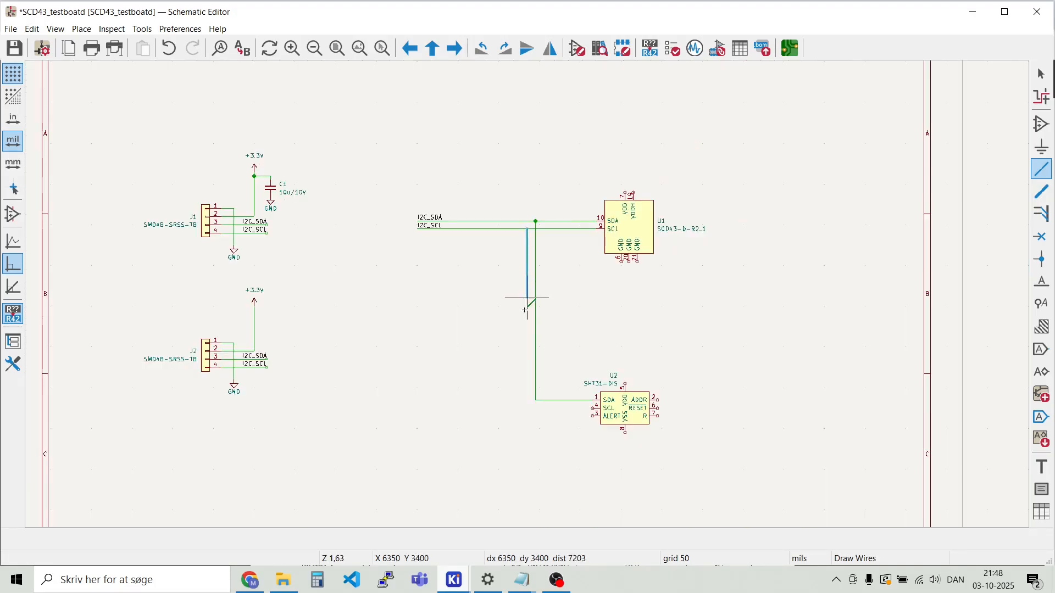
{"action": "scroll", "coordinate": [528, 295], "scroll_direction": "up", "scroll_amount": 5}
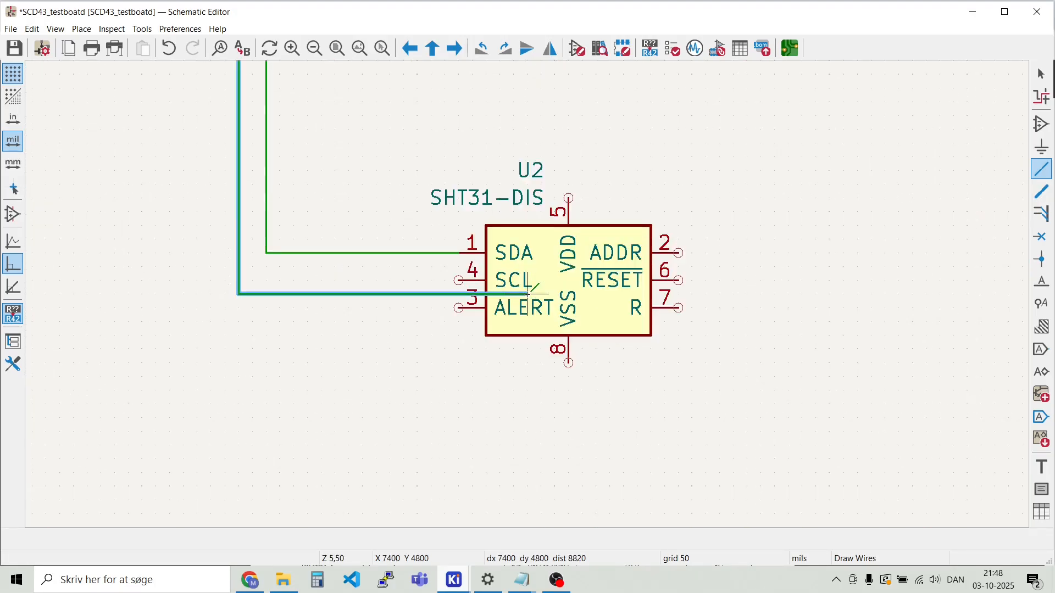
{"action": "left_click", "coordinate": [459, 281]}
{"action": "scroll", "coordinate": [417, 292], "scroll_direction": "down", "scroll_amount": 7}
{"action": "scroll", "coordinate": [466, 117], "scroll_direction": "up", "scroll_amount": 5}
{"action": "key", "text": "Escape"}
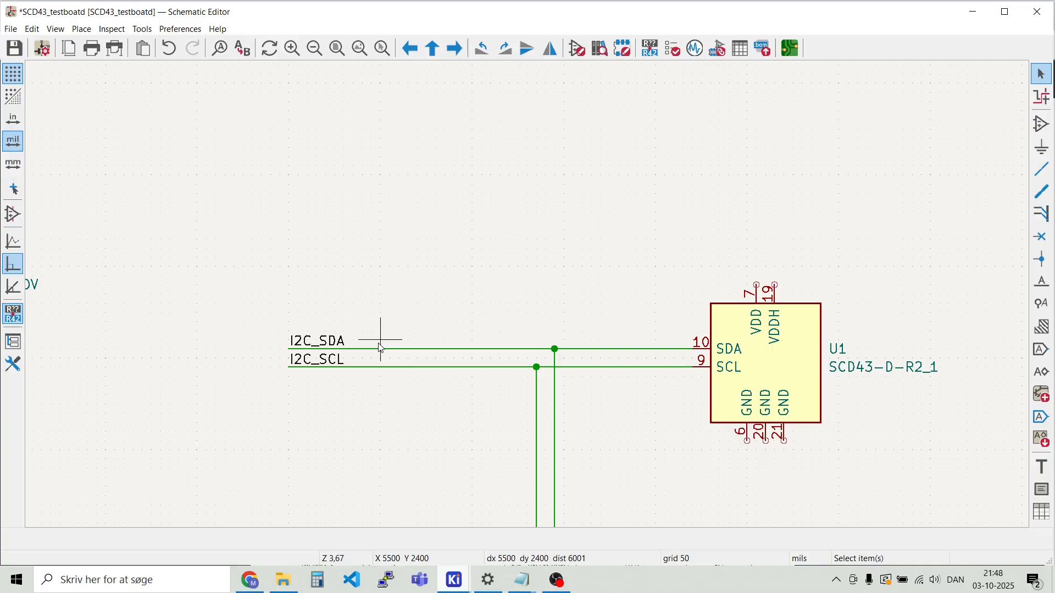
Place an R_Small resistor from the Device library just above the I2C_SDA line, between its label and the vertical SDA wire
{"action": "left_click", "coordinate": [81, 29]}
{"action": "left_click", "coordinate": [104, 45]}
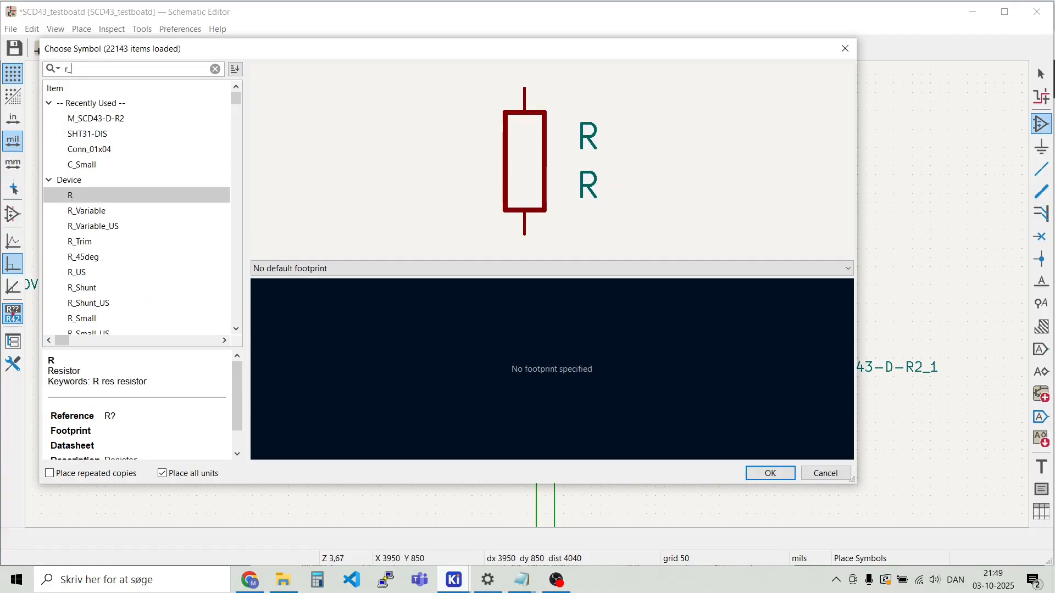
{"action": "type", "text": "r_smal"}
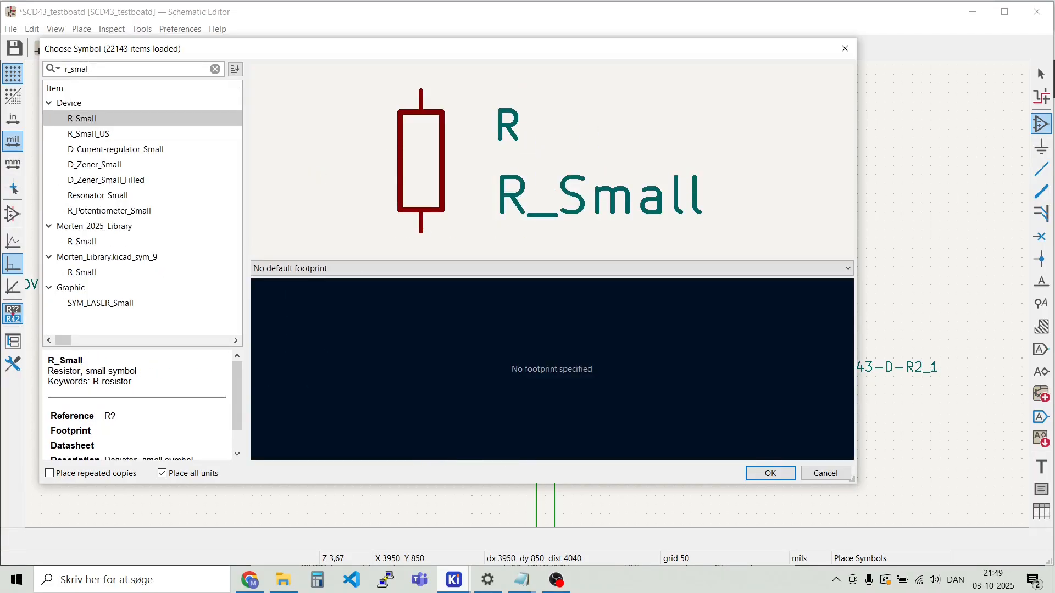
{"action": "key", "text": "Return"}
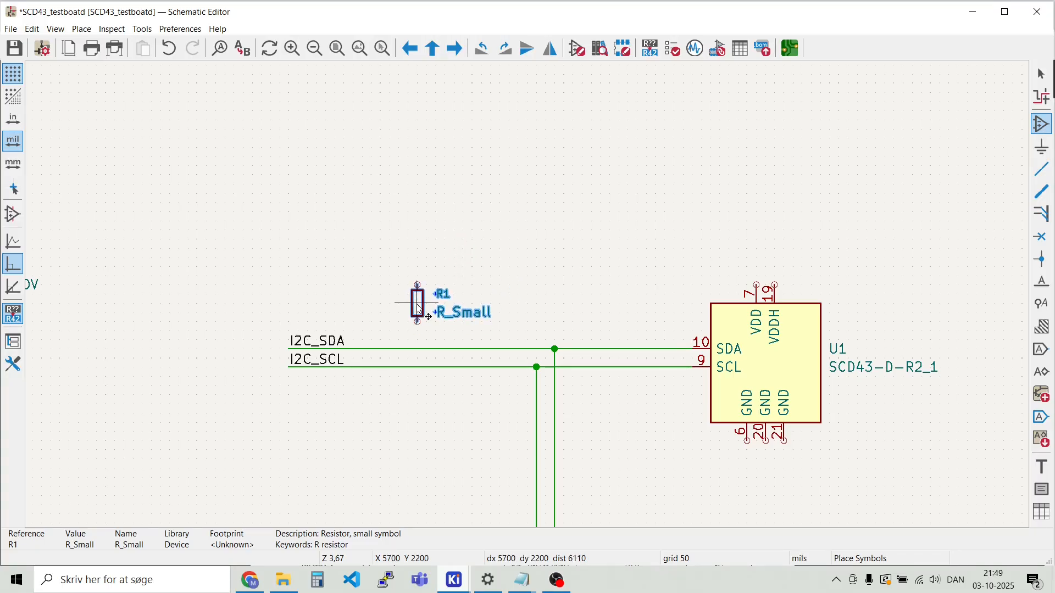
{"action": "left_click", "coordinate": [419, 310]}
{"action": "key", "text": "Escape"}
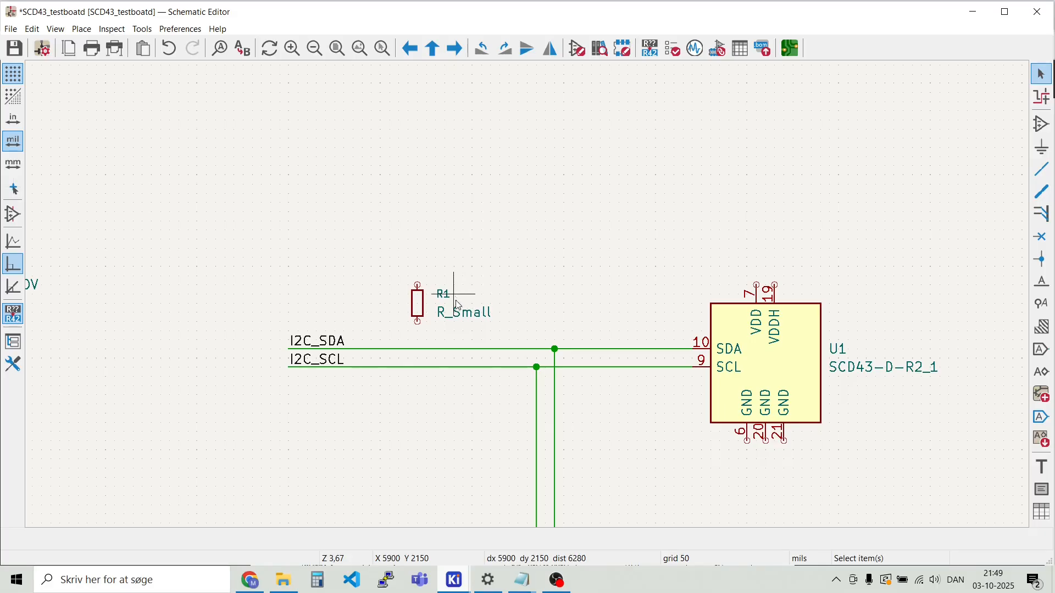
Set resistor R1's value to 4K7 and align the value text below its reference, close to the resistor body
{"action": "double_click", "coordinate": [463, 316]}
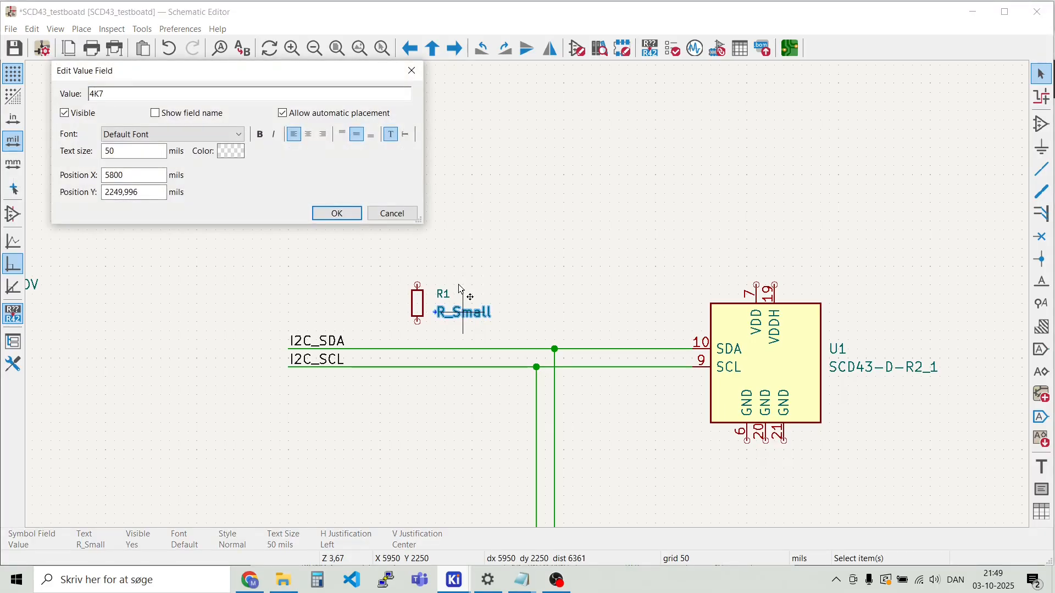
{"action": "key", "text": "Return"}
{"action": "scroll", "coordinate": [523, 295], "scroll_direction": "up", "scroll_amount": 5}
{"action": "scroll", "coordinate": [526, 300], "scroll_direction": "down", "scroll_amount": 5}
{"action": "scroll", "coordinate": [526, 299], "scroll_direction": "up", "scroll_amount": 5}
{"action": "left_click_drag", "start_coordinate": [572, 292], "coordinate": [485, 293]}
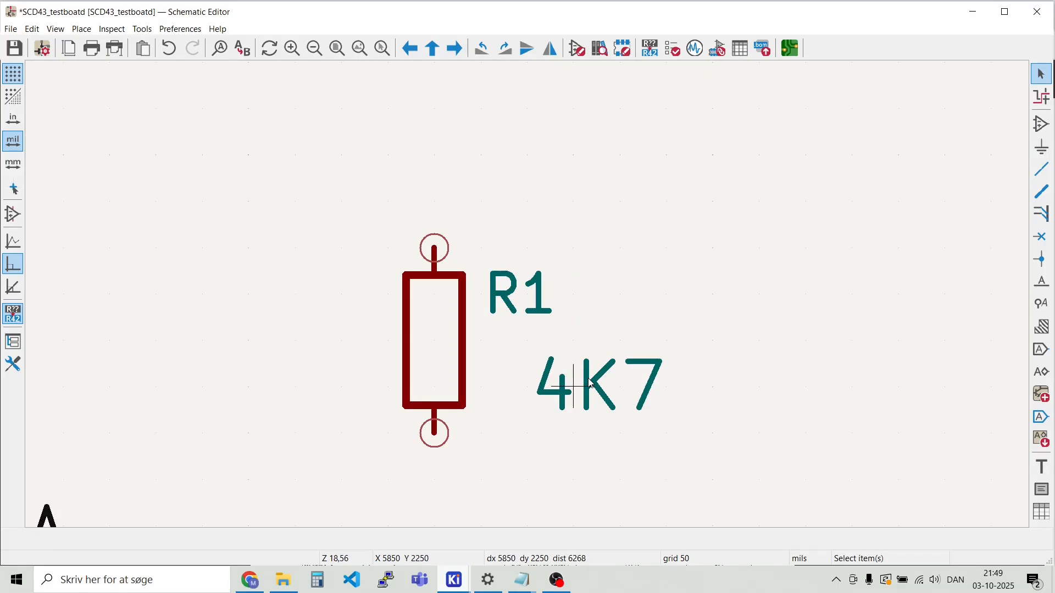
{"action": "left_click_drag", "start_coordinate": [591, 384], "coordinate": [479, 377]}
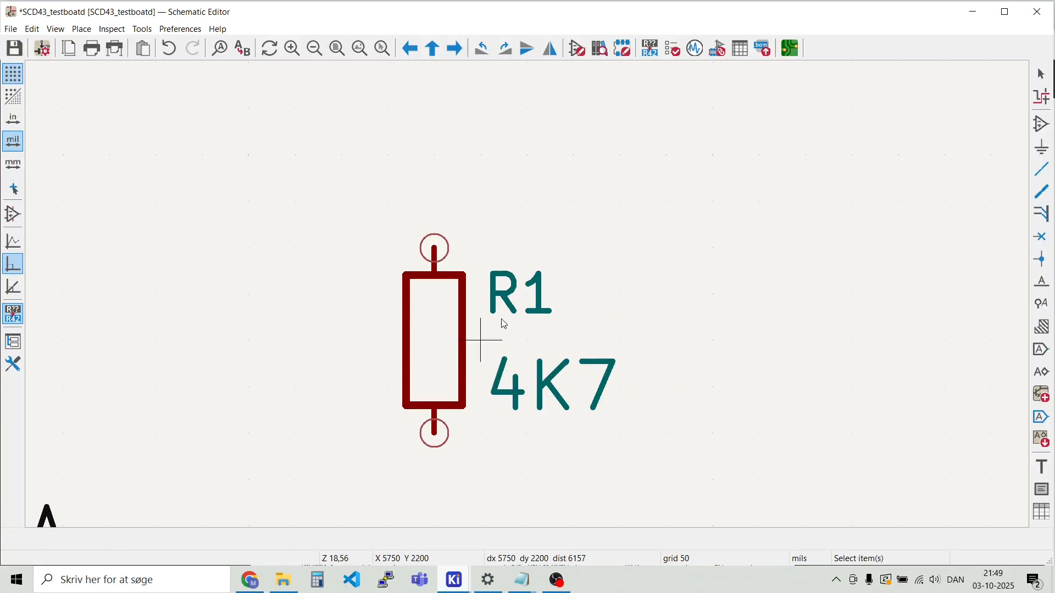
{"action": "left_click_drag", "start_coordinate": [520, 297], "coordinate": [489, 306]}
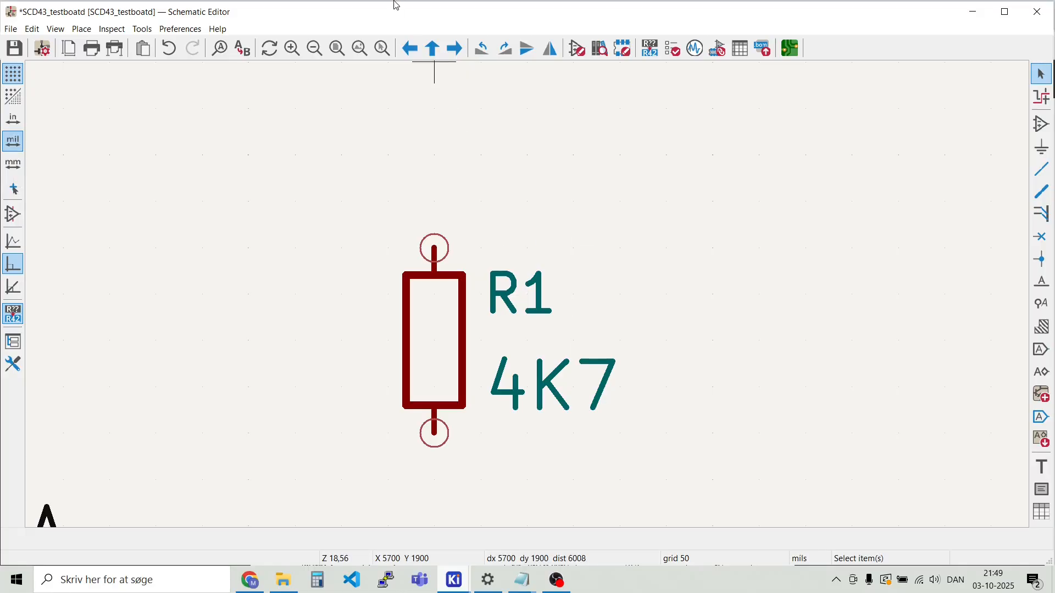
Set the text grid override to 10 mils (0,25 mm) in the Schematic Editor's grid preferences
{"action": "left_click", "coordinate": [142, 28]}
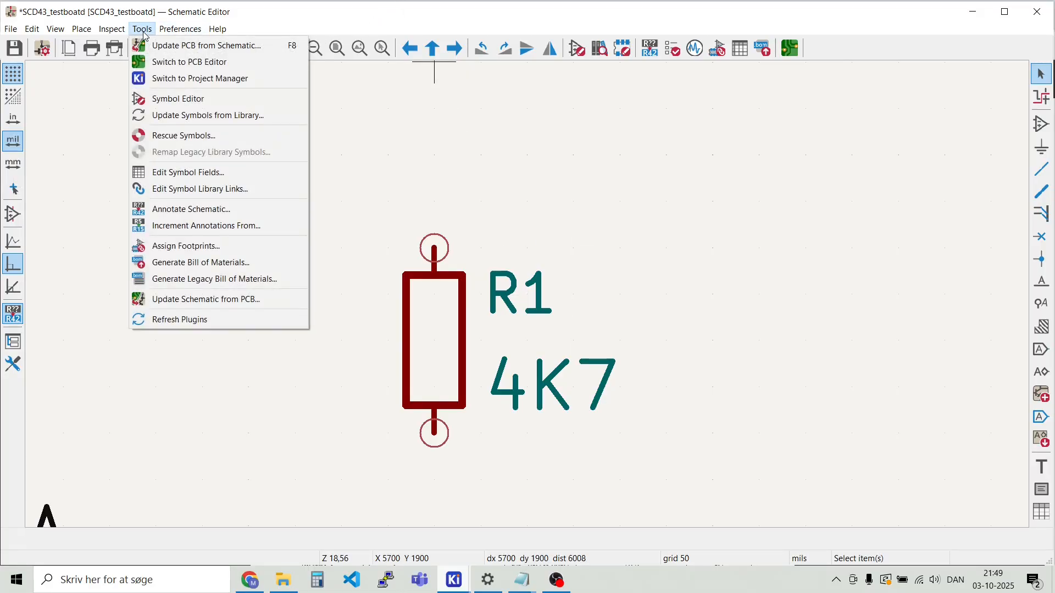
{"action": "mouse_move", "coordinate": [122, 31]}
{"action": "left_click", "coordinate": [195, 90]}
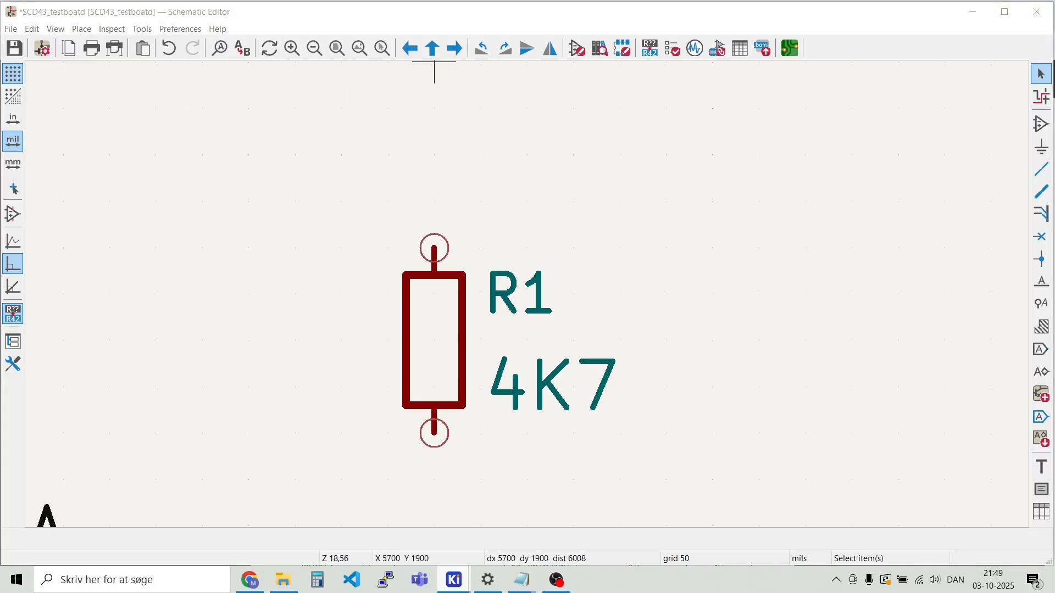
{"action": "left_click_drag", "start_coordinate": [0, 129], "coordinate": [616, 134]}
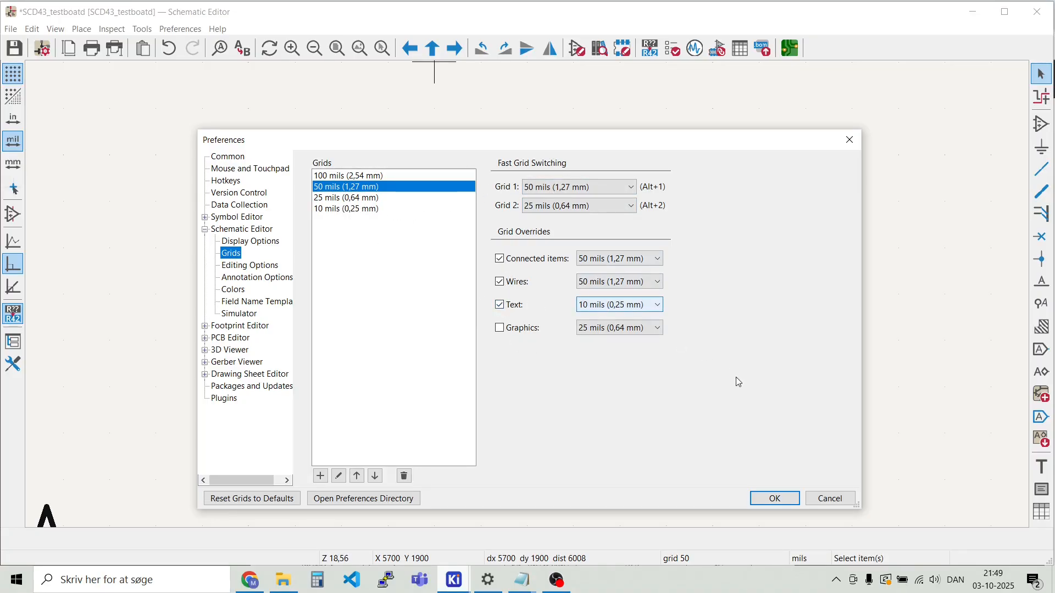
{"action": "left_click", "coordinate": [777, 499]}
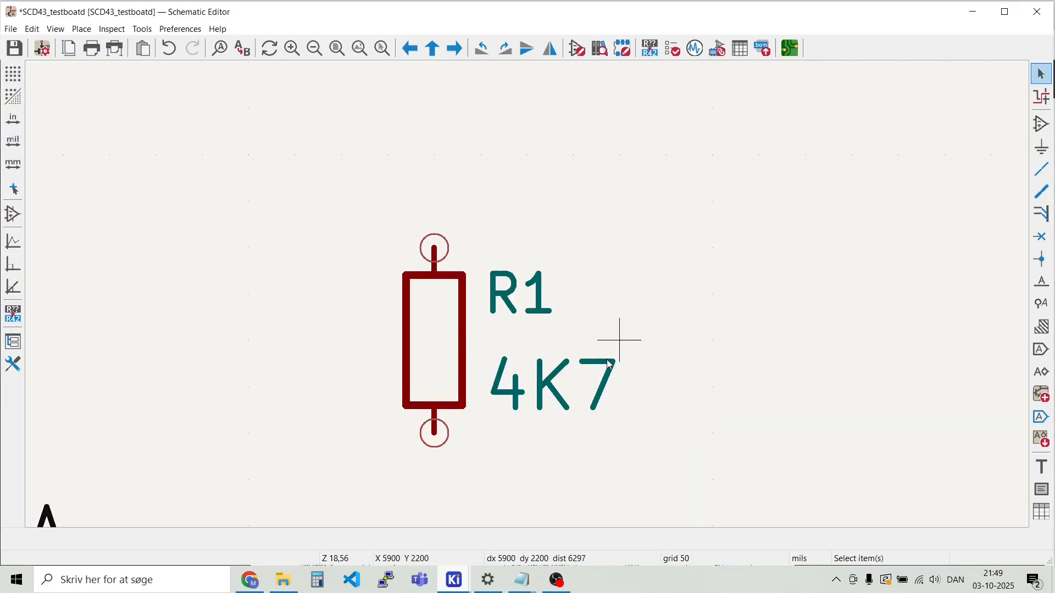
{"action": "left_click", "coordinate": [519, 293]}
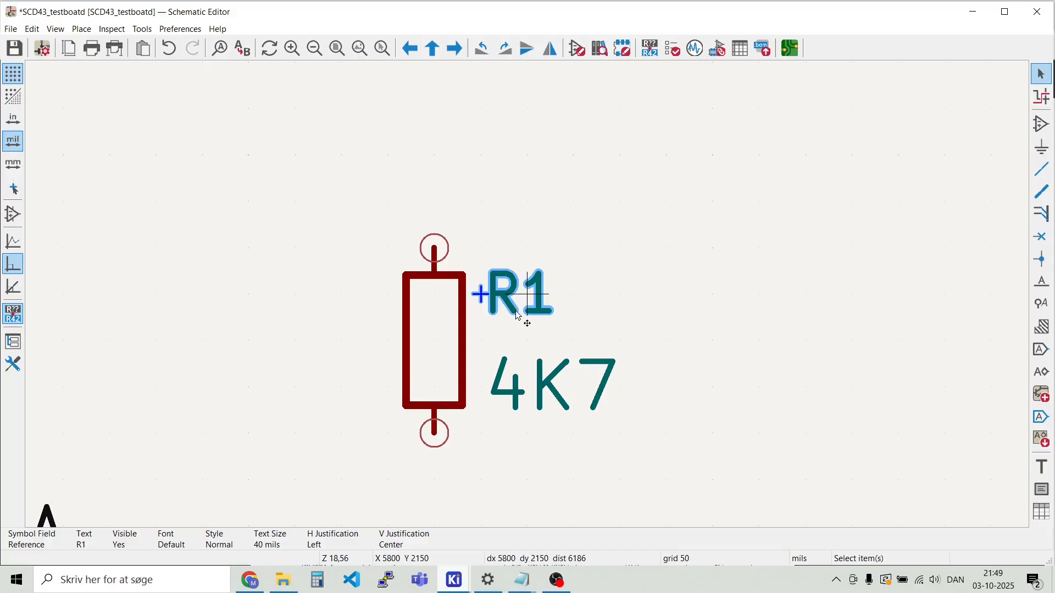
{"action": "key", "text": "m"}
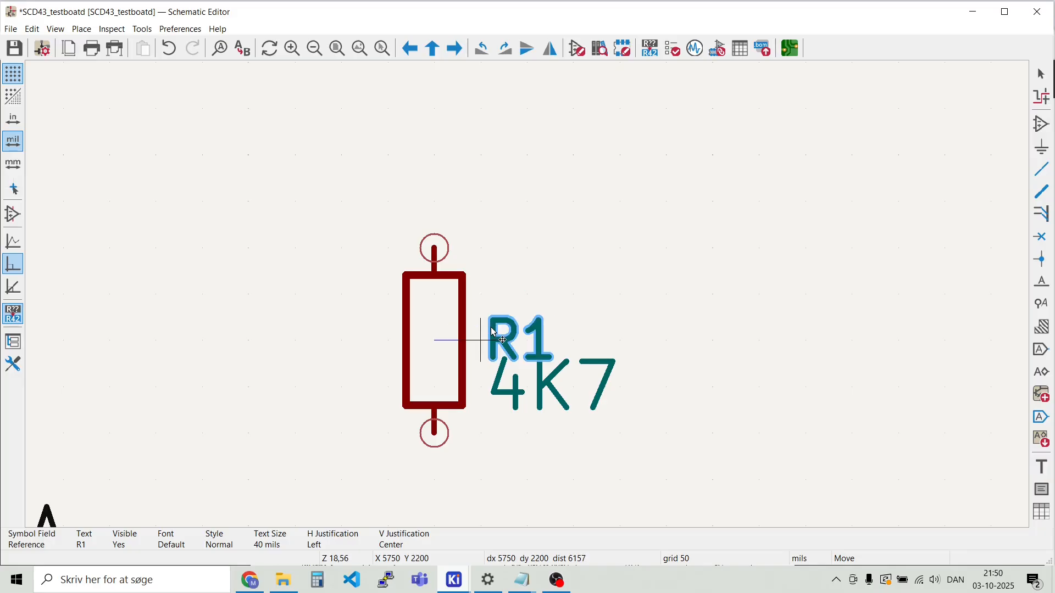
{"action": "key", "text": "Escape"}
{"action": "key", "text": "Escape"}
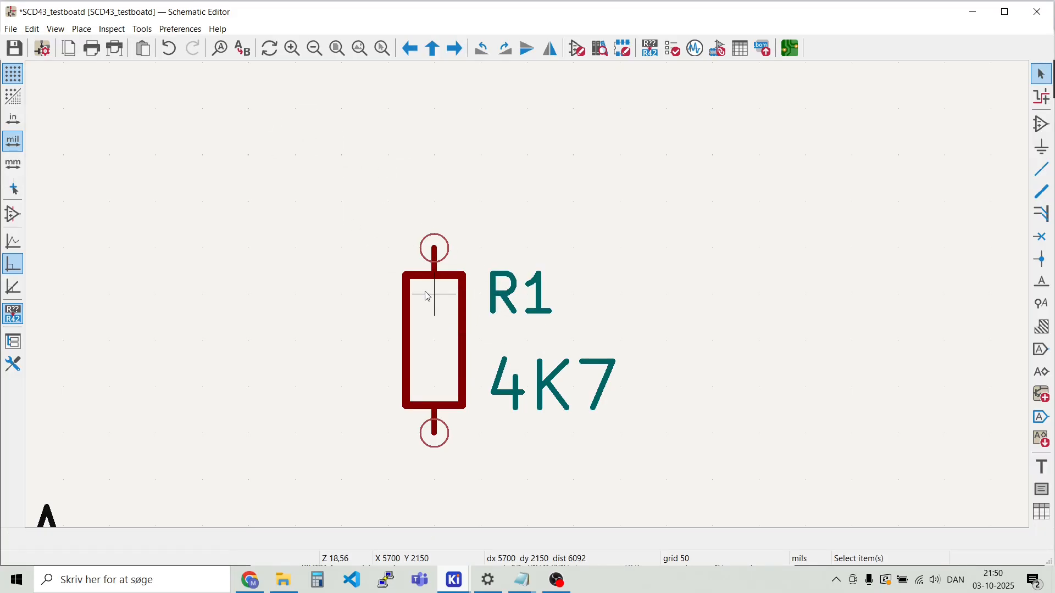
Set the active grid to 10 mils (0,25 mm) and shift R1's reference and value texts vertically closer together
{"action": "left_click", "coordinate": [180, 28]}
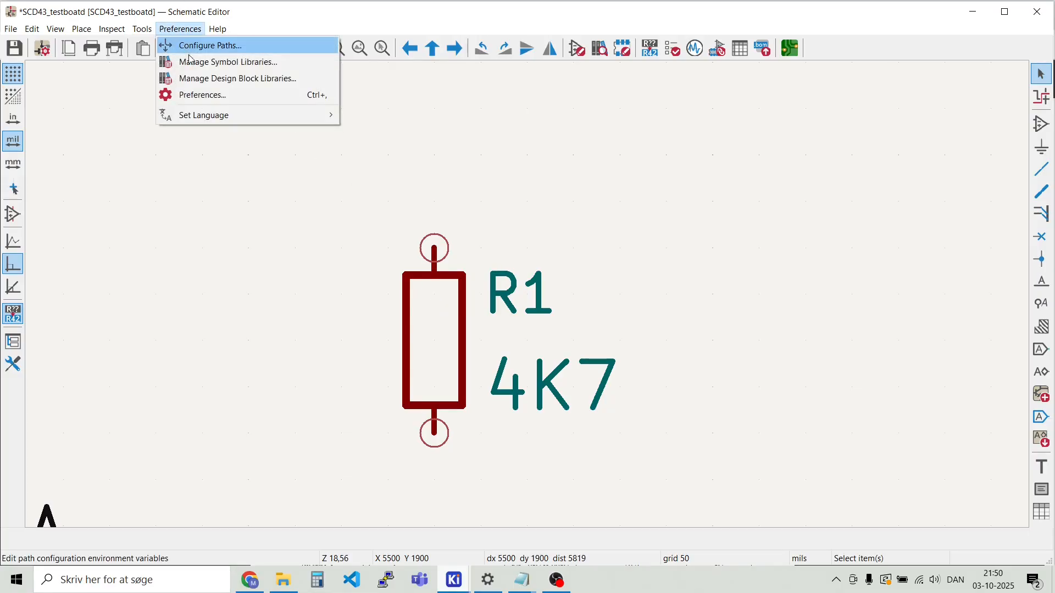
{"action": "left_click", "coordinate": [203, 97]}
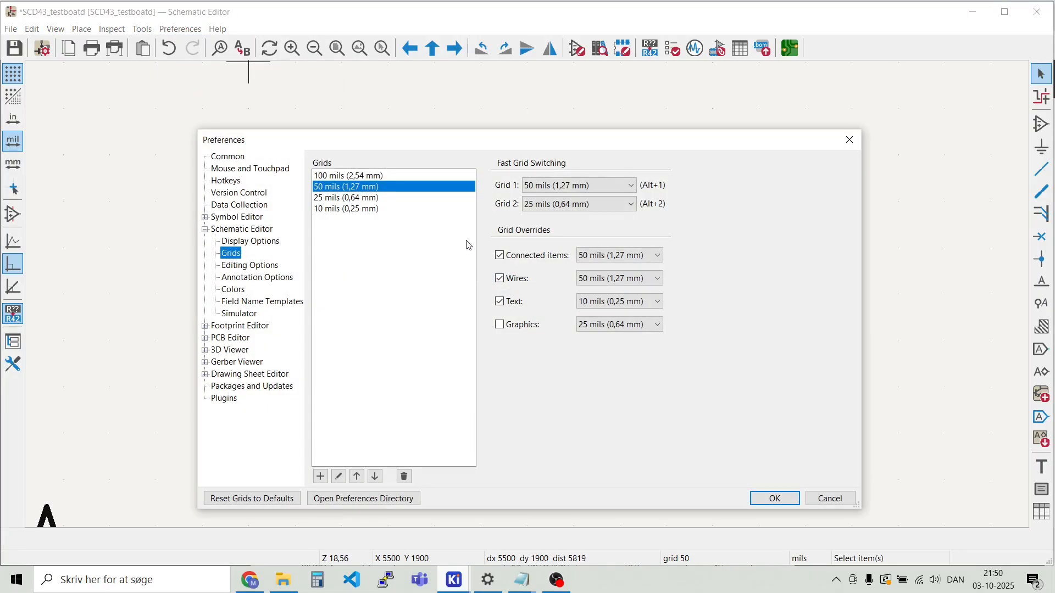
{"action": "left_click", "coordinate": [350, 200]}
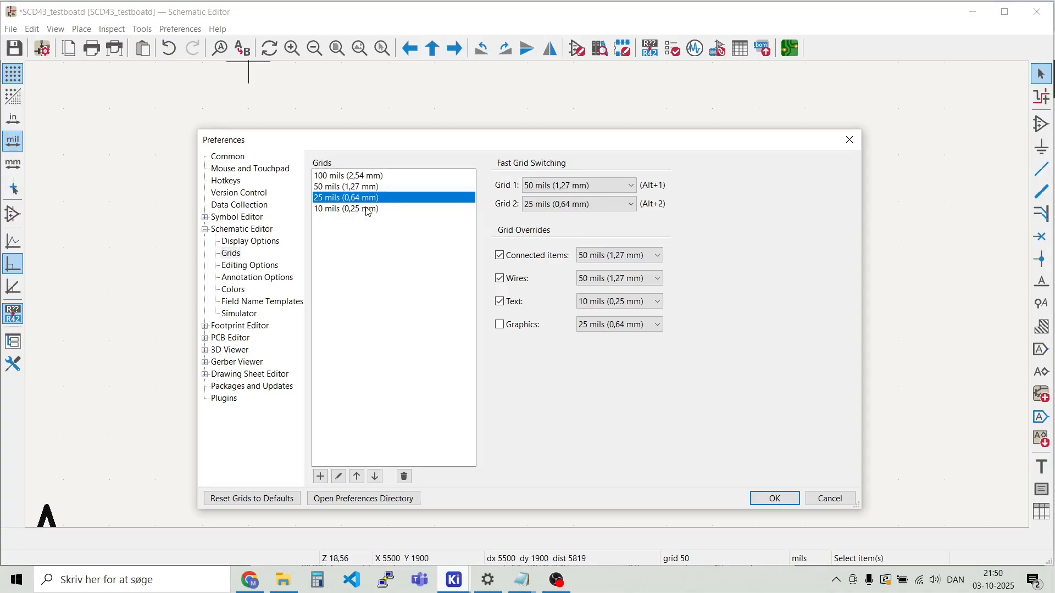
{"action": "left_click", "coordinate": [364, 211]}
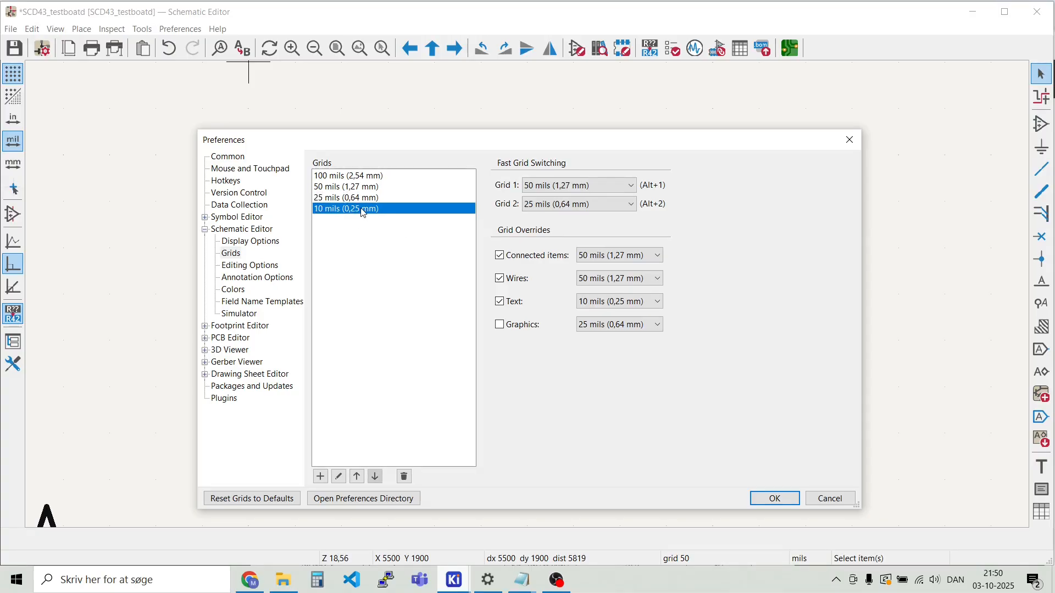
{"action": "left_click", "coordinate": [775, 499]}
{"action": "left_click_drag", "start_coordinate": [482, 299], "coordinate": [479, 315]}
{"action": "left_click_drag", "start_coordinate": [527, 395], "coordinate": [485, 375]}
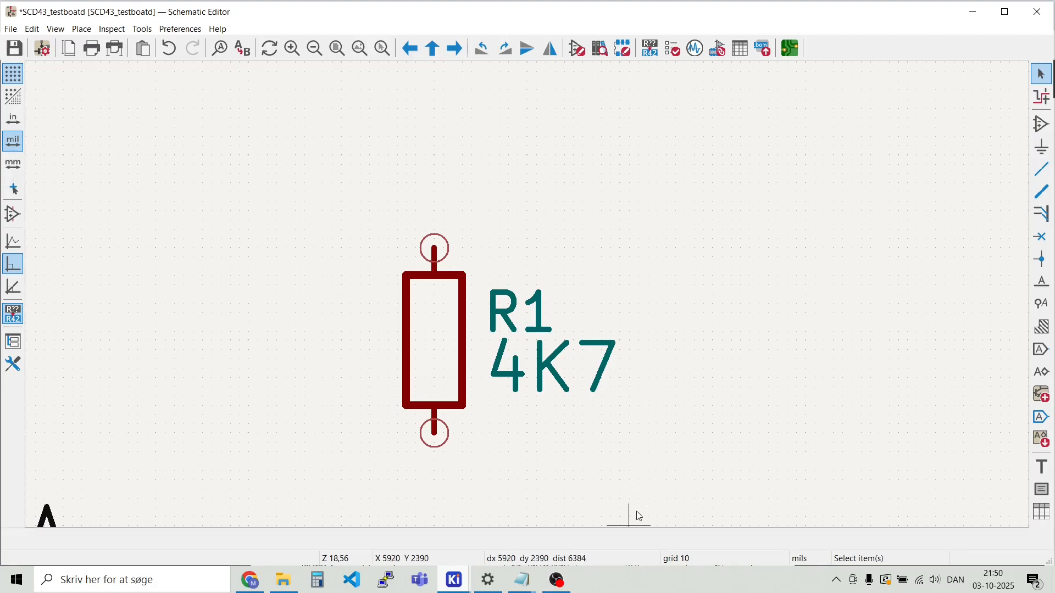
Set the active schematic grid back to 50 mils (1,27 mm)
{"action": "left_click", "coordinate": [172, 31]}
{"action": "left_click", "coordinate": [201, 96]}
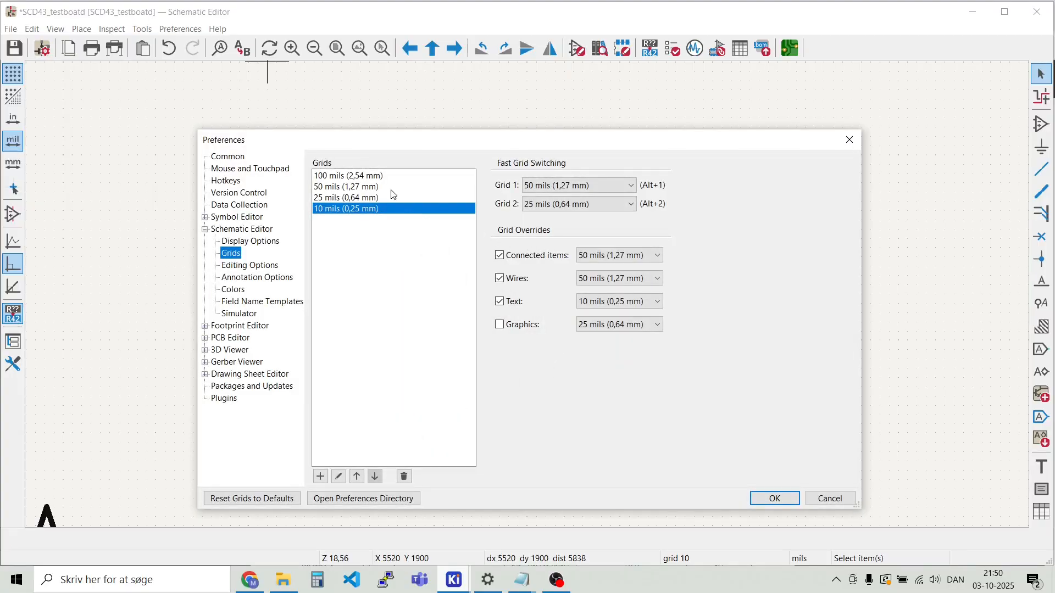
{"action": "left_click", "coordinate": [364, 190]}
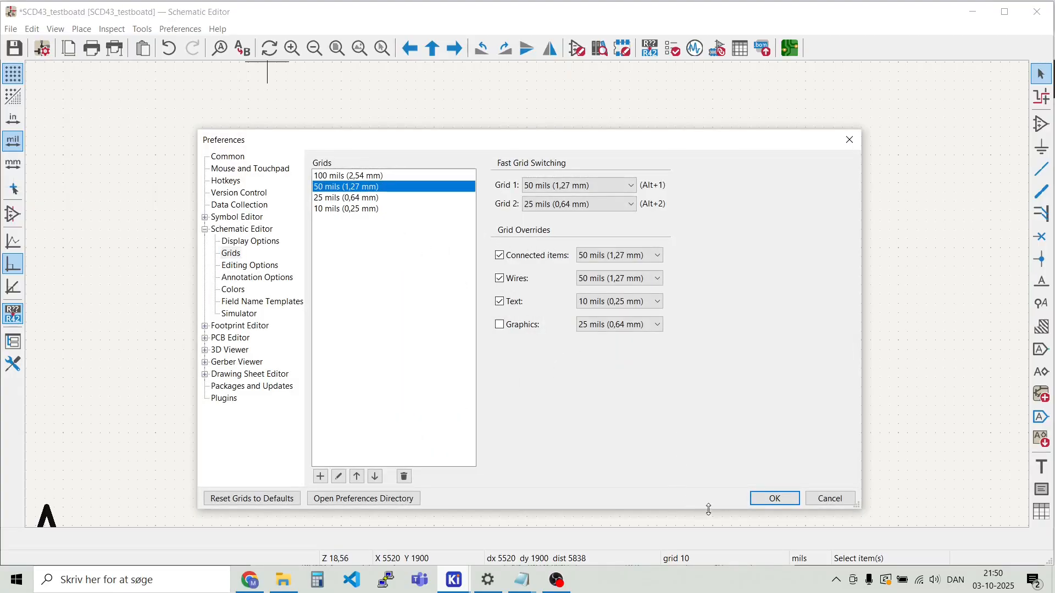
{"action": "left_click", "coordinate": [775, 498]}
Draw a wire from R1's lower pin straight down to the I2C_SDA line
{"action": "scroll", "coordinate": [525, 296], "scroll_direction": "down", "scroll_amount": 3}
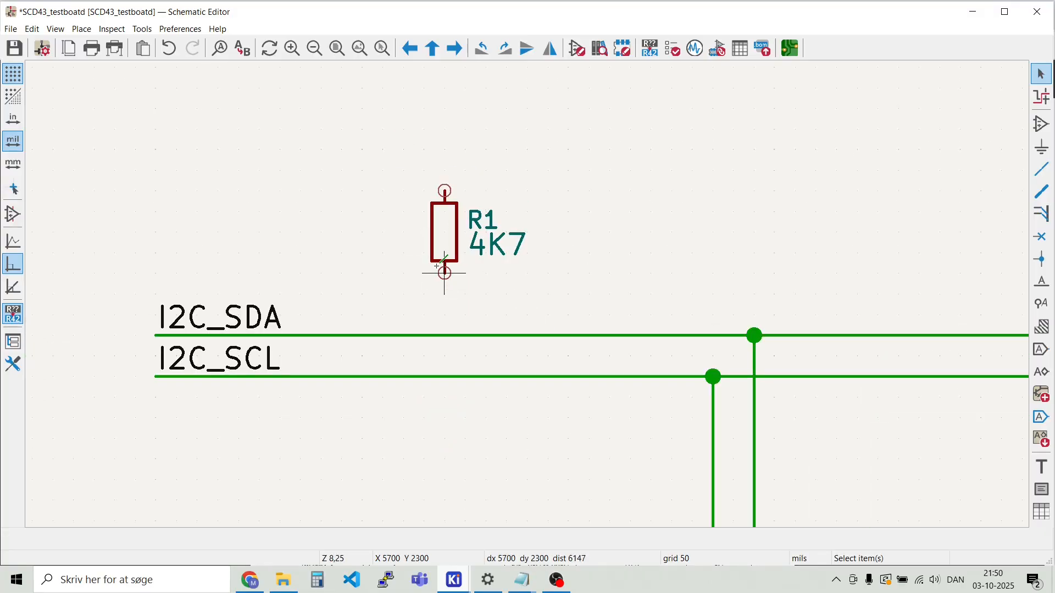
{"action": "key", "text": "w"}
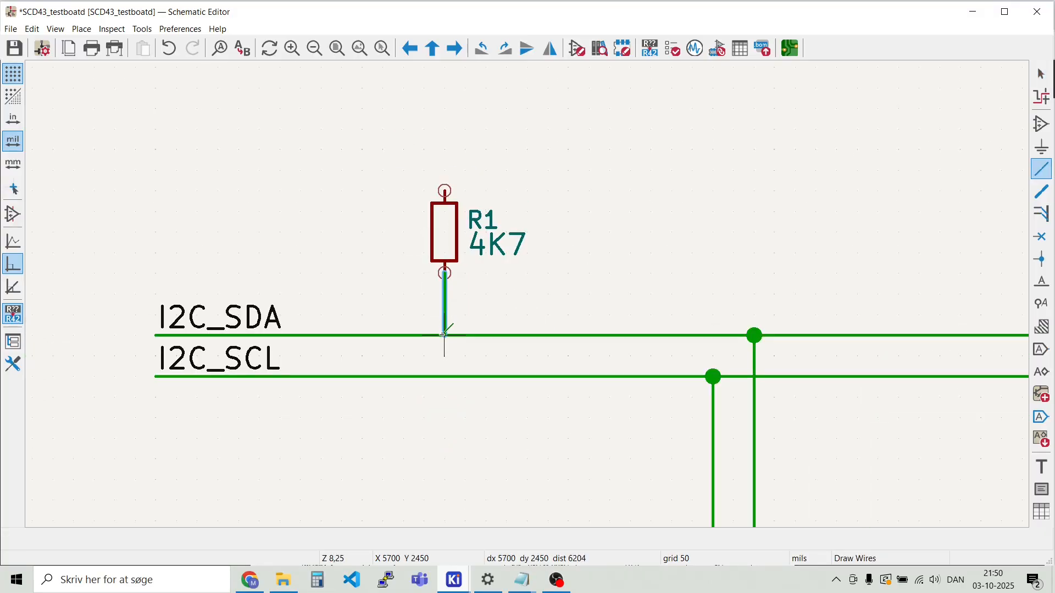
{"action": "left_click", "coordinate": [445, 335]}
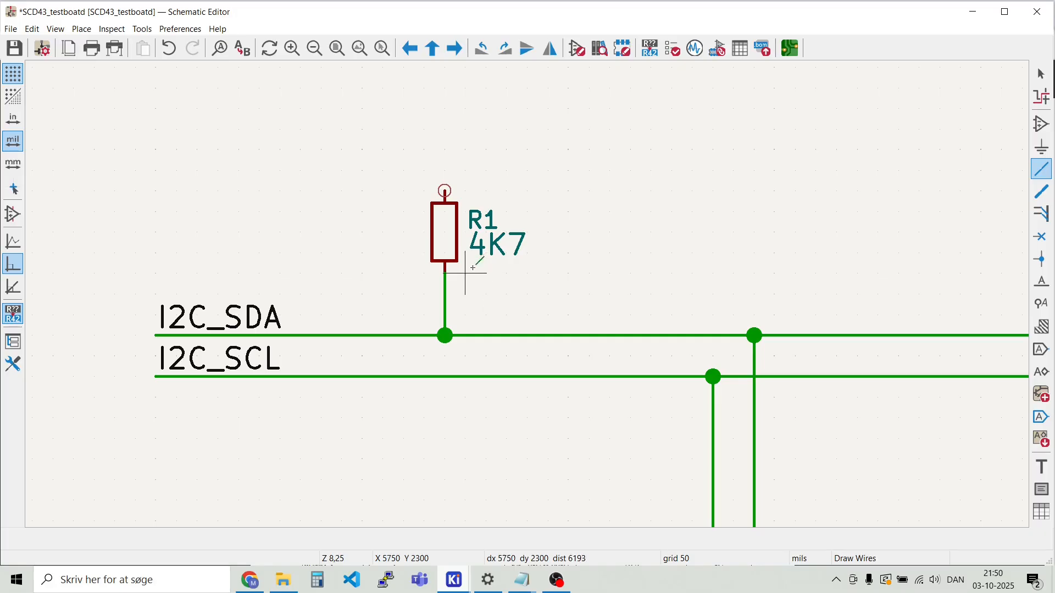
{"action": "key", "text": "Escape"}
Move resistor R1 about 50 mils down toward the I2C_SDA line, keeping its wire attached
{"action": "key", "text": "d"}
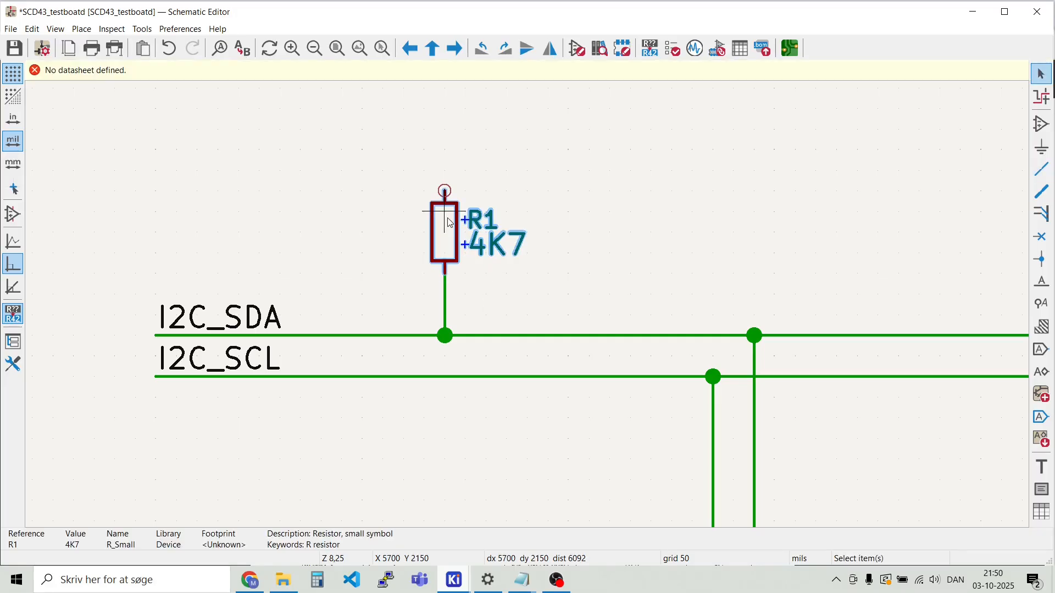
{"action": "key", "text": "Escape"}
{"action": "left_click", "coordinate": [454, 235]}
{"action": "left_click_drag", "start_coordinate": [456, 239], "coordinate": [457, 259]}
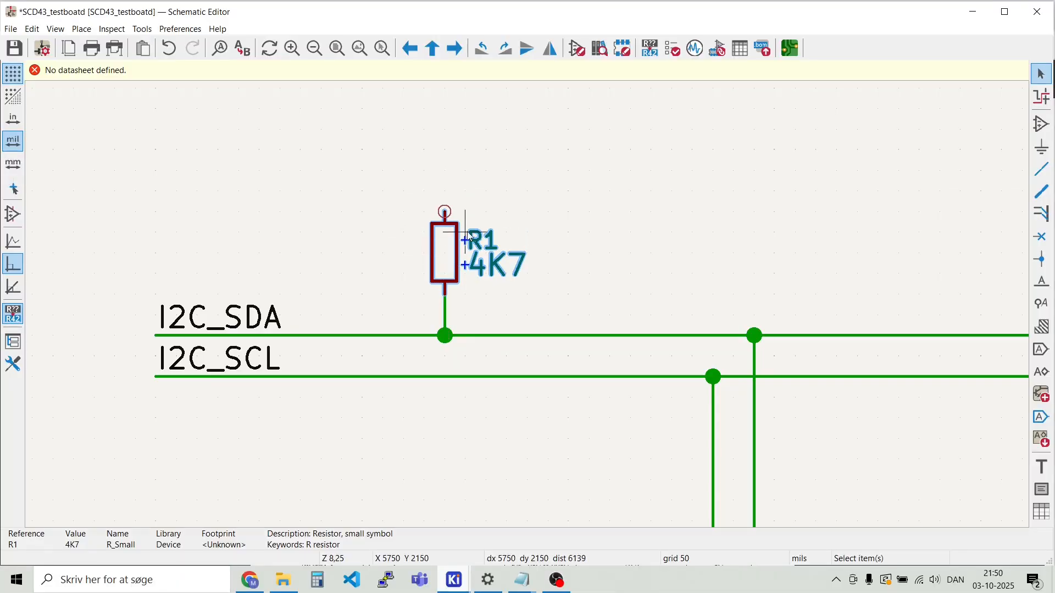
Duplicate R1 together with its wire and place the copy about 300 mils to its right above the I2C_SDA line
{"action": "left_click", "coordinate": [536, 275]}
{"action": "left_click_drag", "start_coordinate": [512, 319], "coordinate": [421, 226]}
{"action": "key", "text": "ctrl+d"}
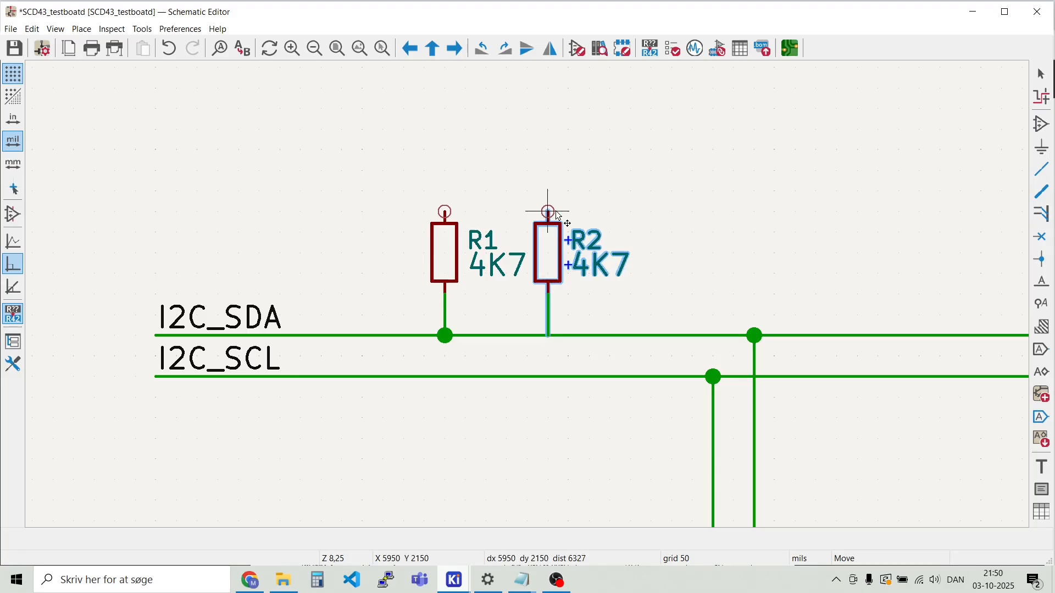
{"action": "left_click", "coordinate": [568, 213]}
Replace the copied wire below R2 with one from R2's lower pin down to the I2C_SCL line
{"action": "left_click", "coordinate": [579, 320]}
{"action": "left_click", "coordinate": [577, 322]}
{"action": "key", "text": "Delete"}
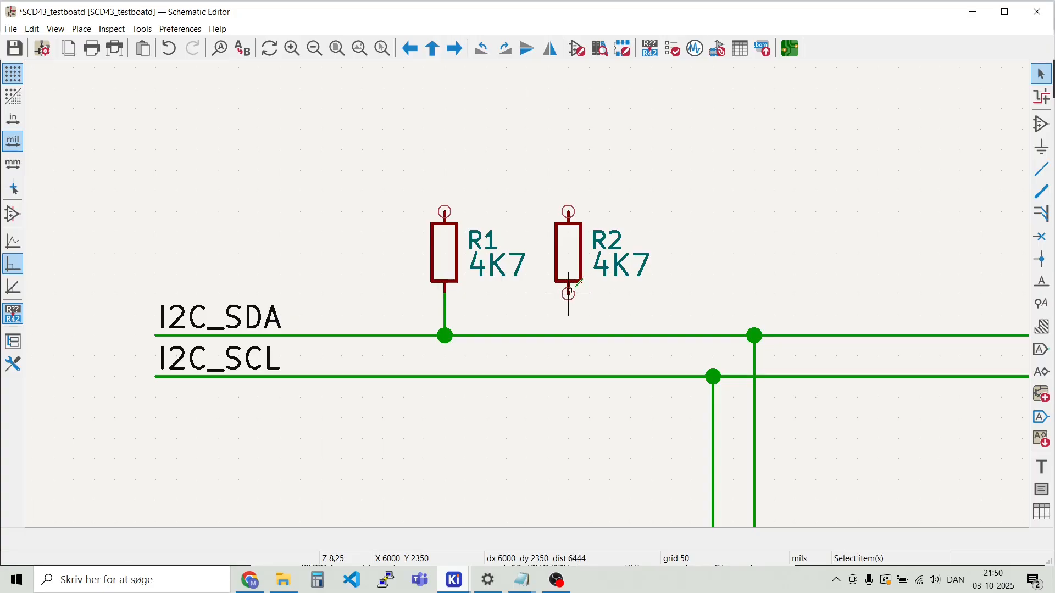
{"action": "key", "text": "w"}
{"action": "left_click", "coordinate": [569, 377]}
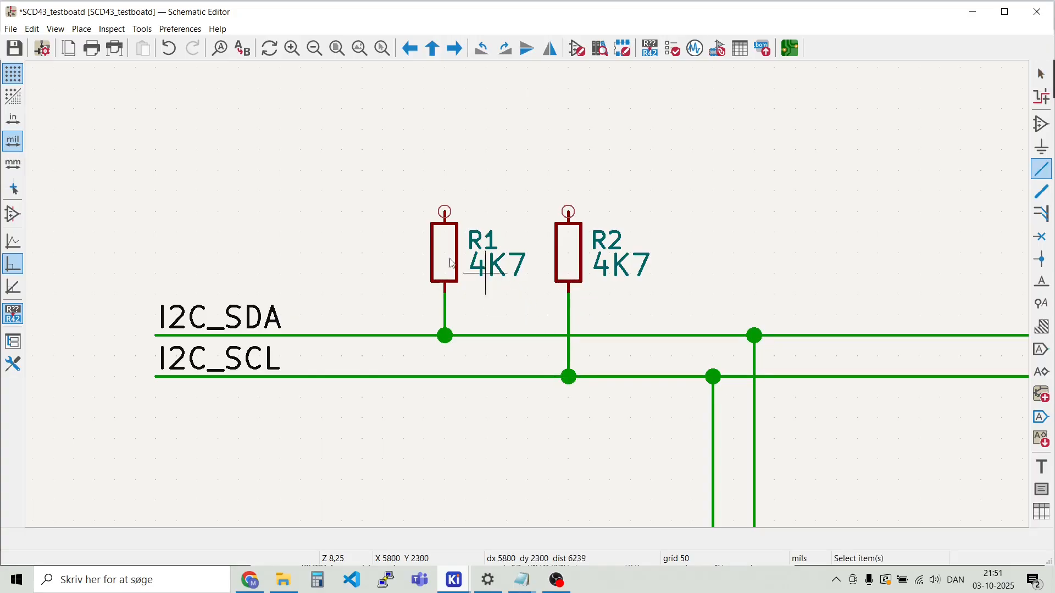
{"action": "key", "text": "Escape"}
Move the +3.3V text above C1's supply symbol about 50 mils down, closer to the arrow
{"action": "scroll", "coordinate": [506, 282], "scroll_direction": "down", "scroll_amount": 4}
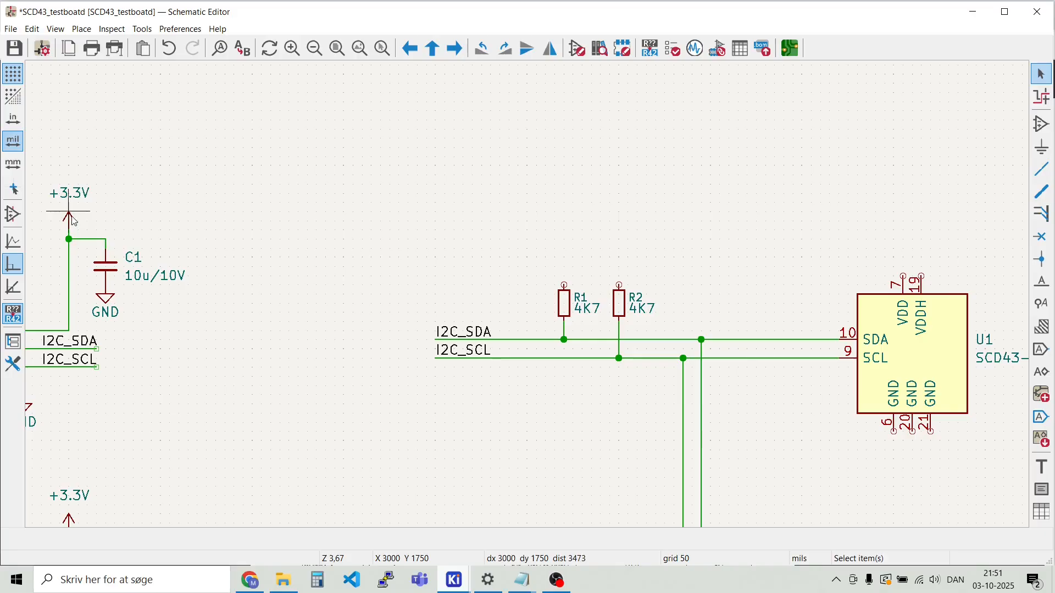
{"action": "scroll", "coordinate": [71, 215], "scroll_direction": "up", "scroll_amount": 5}
{"action": "left_click", "coordinate": [531, 229]}
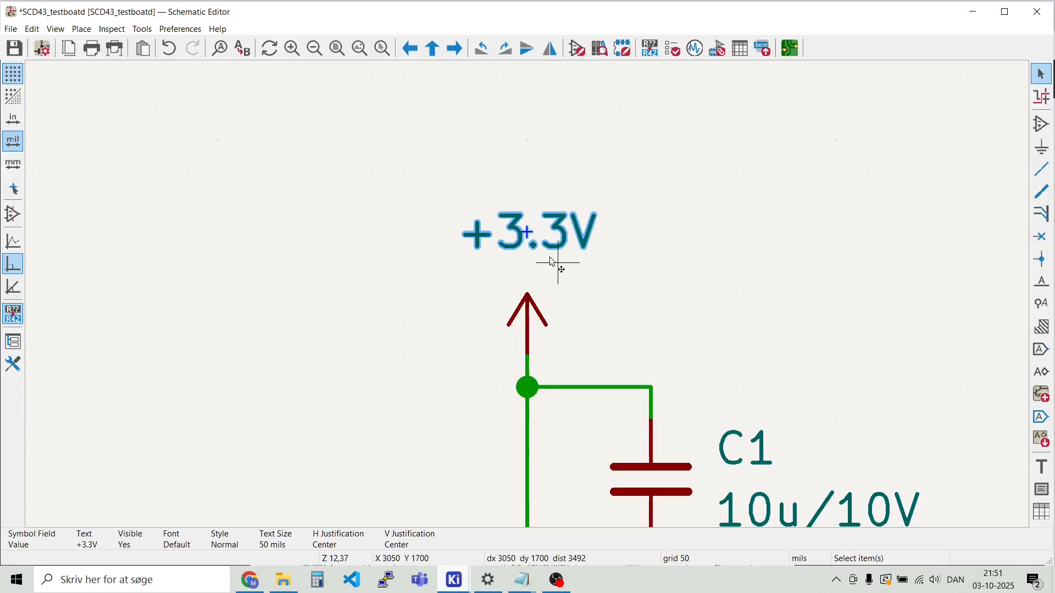
{"action": "left_click_drag", "start_coordinate": [532, 228], "coordinate": [533, 259]}
{"action": "left_click", "coordinate": [681, 295]}
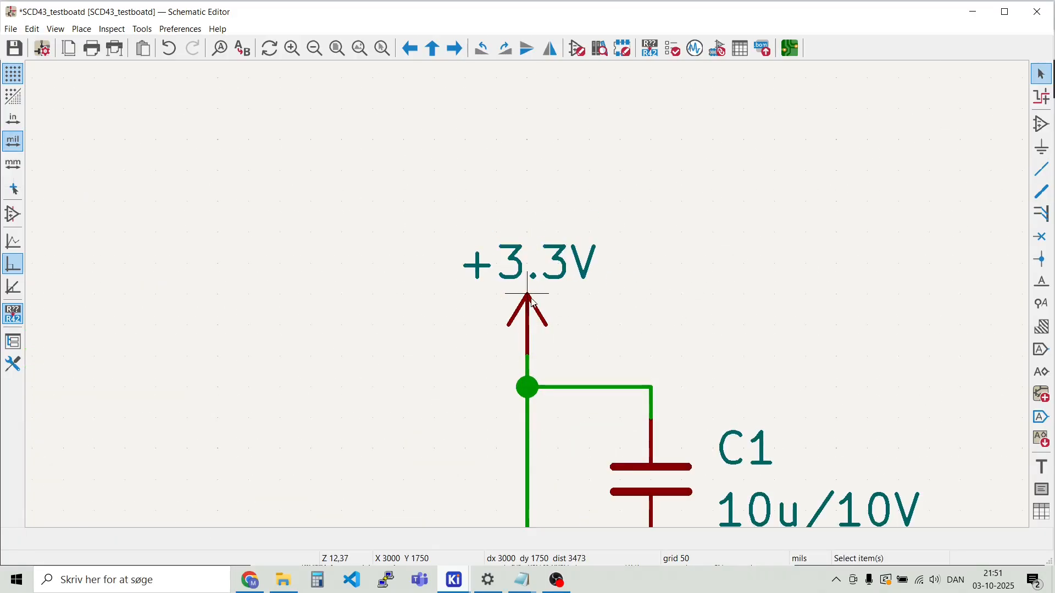
Duplicate the +3.3V power symbol near C1 and place one copy just above R1 and another just above R2
{"action": "left_click", "coordinate": [526, 300]}
{"action": "key", "text": "ctrl+d"}
{"action": "scroll", "coordinate": [528, 299], "scroll_direction": "down", "scroll_amount": 6}
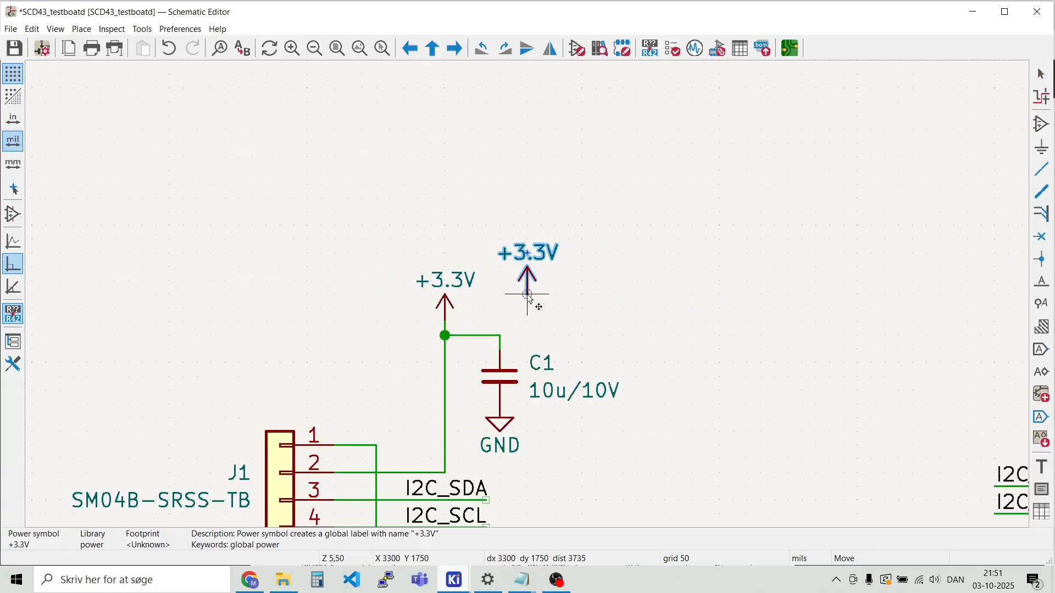
{"action": "scroll", "coordinate": [717, 332], "scroll_direction": "up", "scroll_amount": 5}
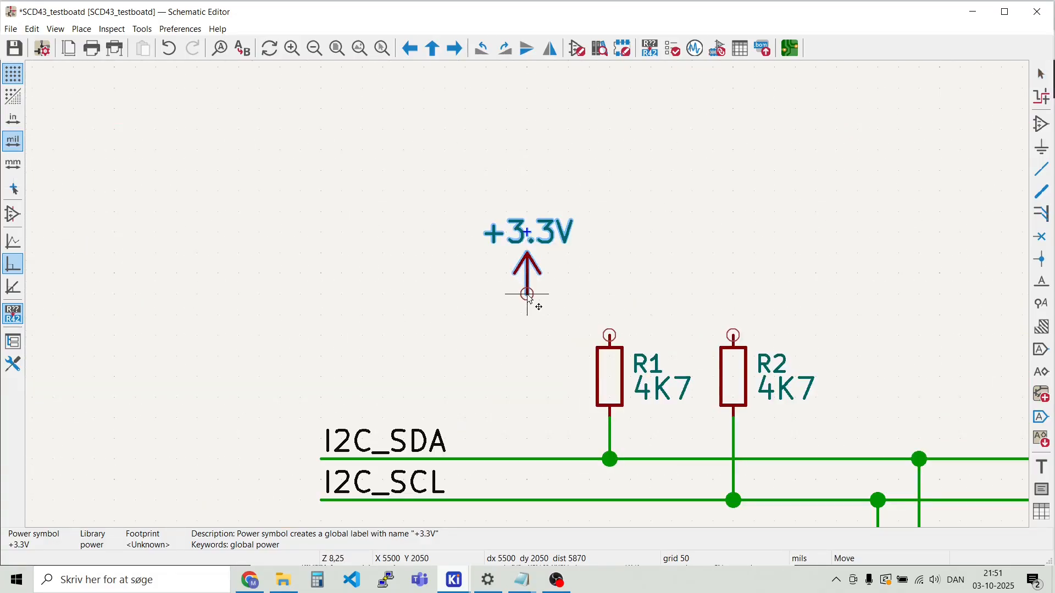
{"action": "left_click", "coordinate": [610, 324]}
{"action": "left_click", "coordinate": [652, 307]}
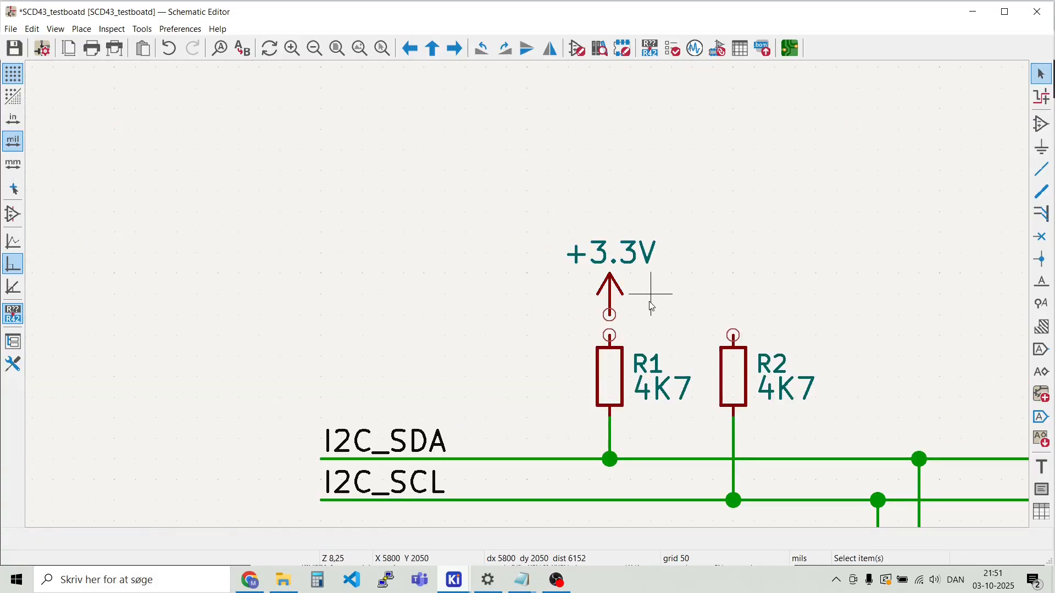
{"action": "key", "text": "ctrl+d"}
{"action": "left_click", "coordinate": [733, 312]}
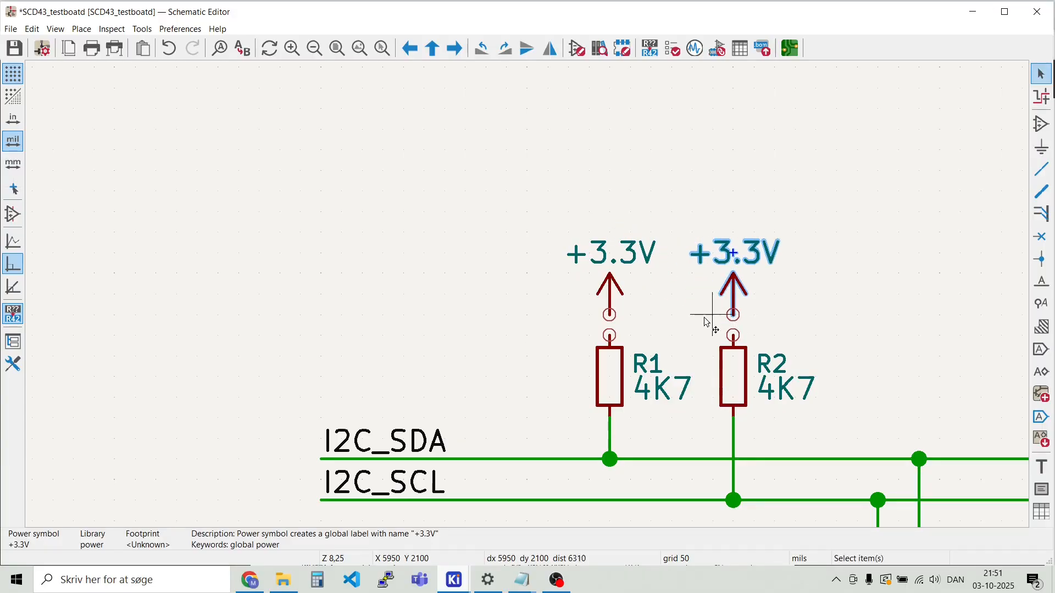
Wire the upper pins of R1 and R2 to the +3.3V symbols directly above them
{"action": "key", "text": "w"}
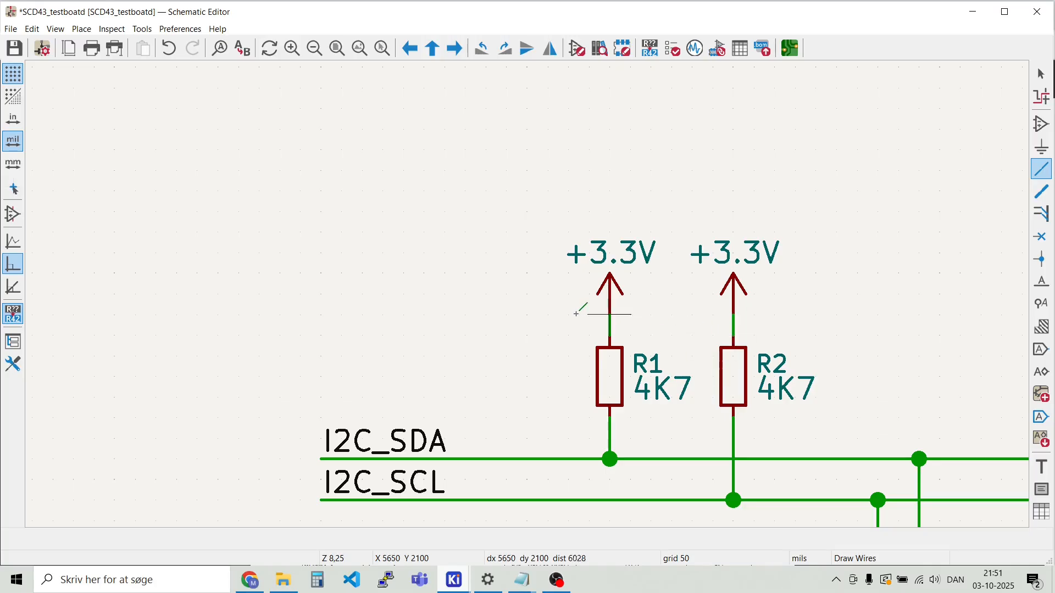
{"action": "scroll", "coordinate": [527, 294], "scroll_direction": "down", "scroll_amount": 3}
{"action": "key", "text": "Escape"}
Examine the overall schematic layout and the unconnected VDD and VDDH supply pins of U1
{"action": "scroll", "coordinate": [529, 299], "scroll_direction": "down", "scroll_amount": 3}
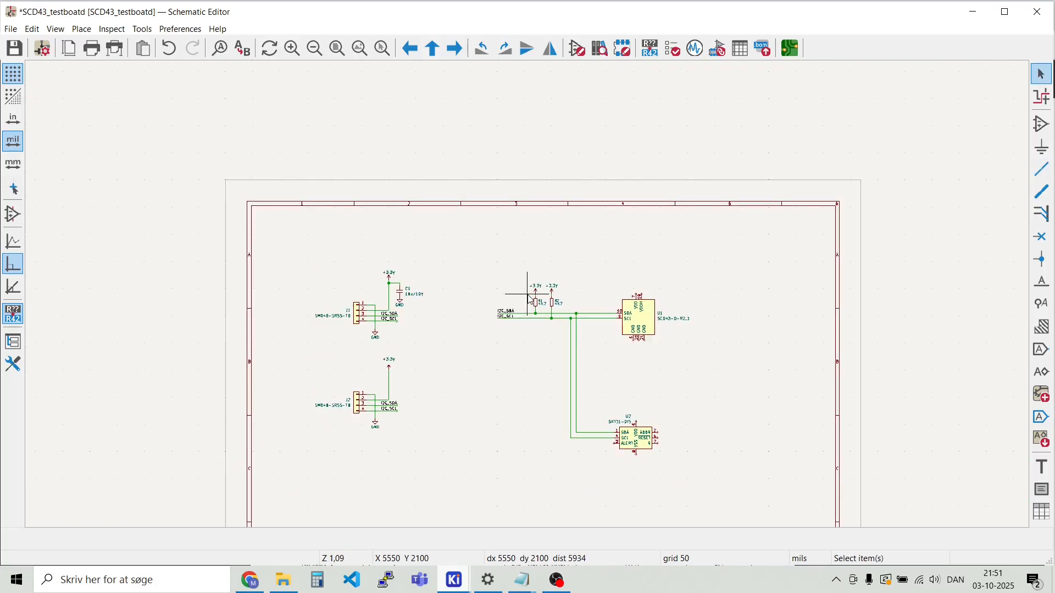
{"action": "scroll", "coordinate": [530, 300], "scroll_direction": "up", "scroll_amount": 2}
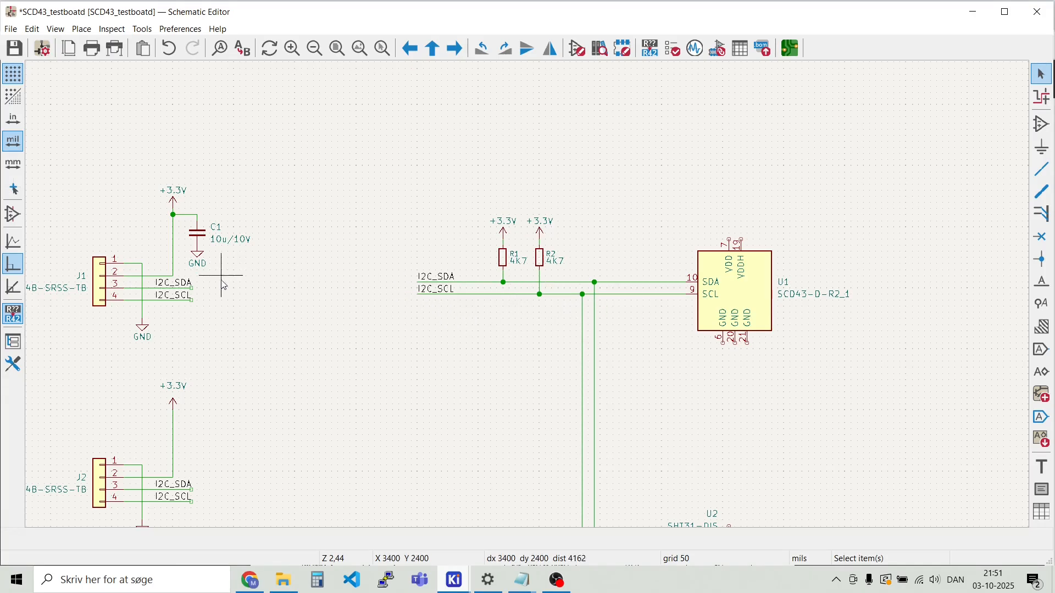
{"action": "scroll", "coordinate": [223, 278], "scroll_direction": "down", "scroll_amount": 2}
{"action": "scroll", "coordinate": [695, 377], "scroll_direction": "up", "scroll_amount": 1}
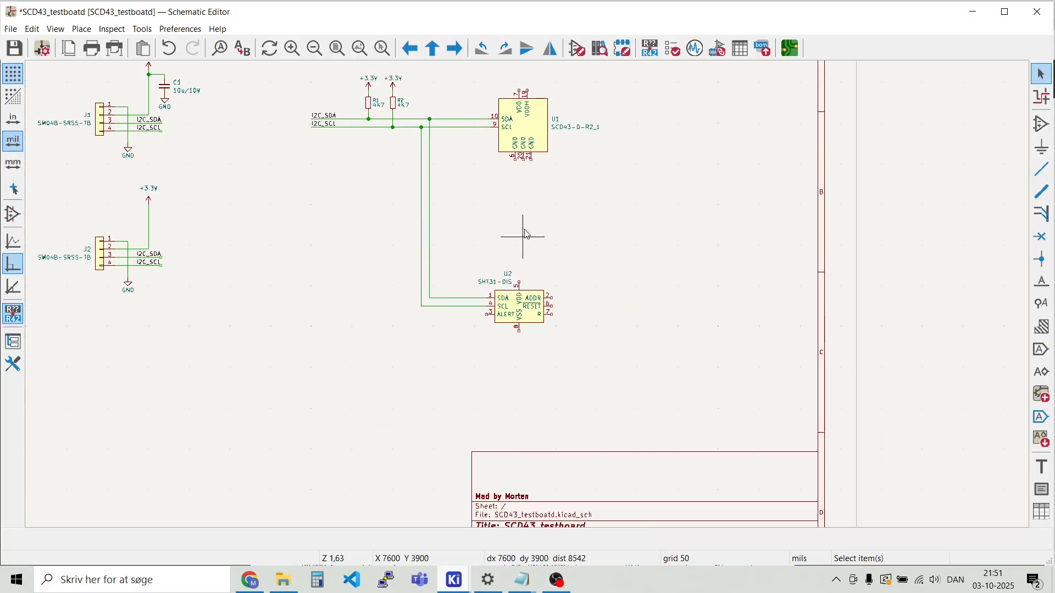
{"action": "scroll", "coordinate": [511, 143], "scroll_direction": "down", "scroll_amount": 1}
{"action": "scroll", "coordinate": [534, 259], "scroll_direction": "up", "scroll_amount": 2}
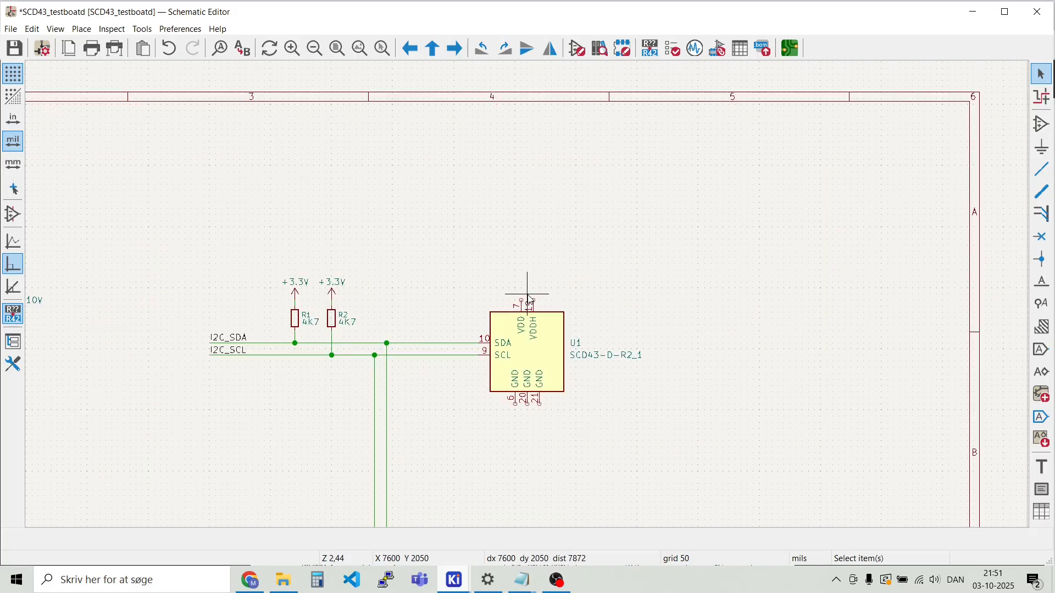
{"action": "scroll", "coordinate": [530, 299], "scroll_direction": "up", "scroll_amount": 2}
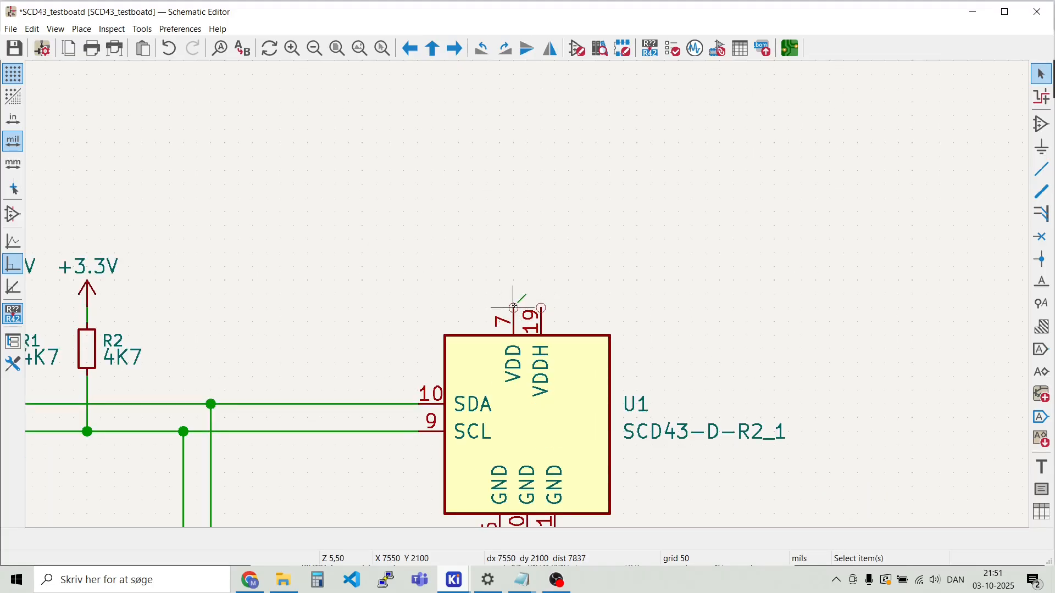
Duplicate C1's supply group with its +3.3V symbol, capacitor, GND and wires, and place the copy on U1's VDD pin 7
{"action": "scroll", "coordinate": [528, 294], "scroll_direction": "down", "scroll_amount": 5}
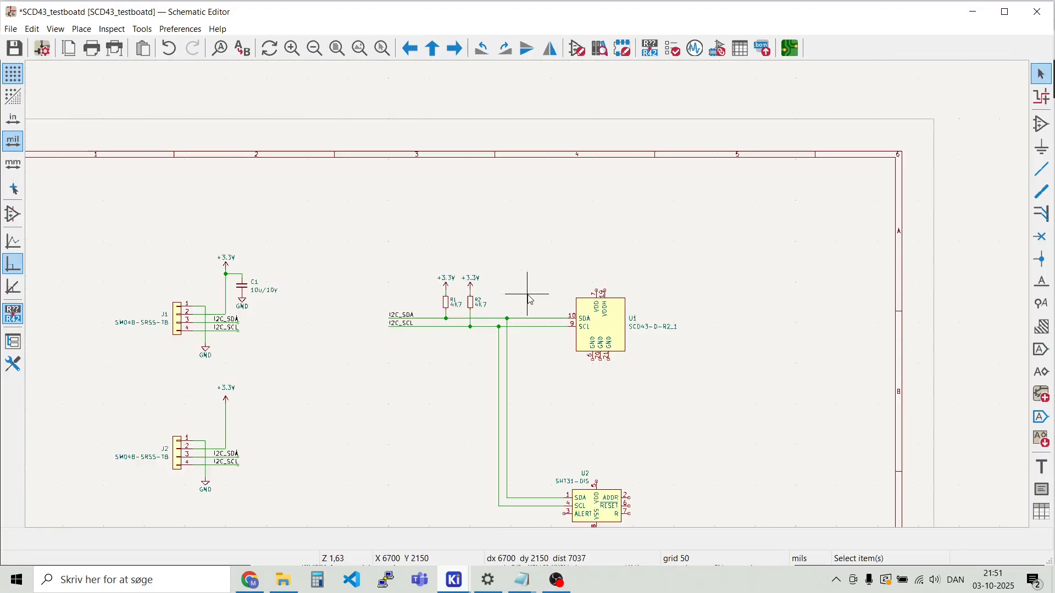
{"action": "left_click_drag", "start_coordinate": [279, 306], "coordinate": [213, 230]}
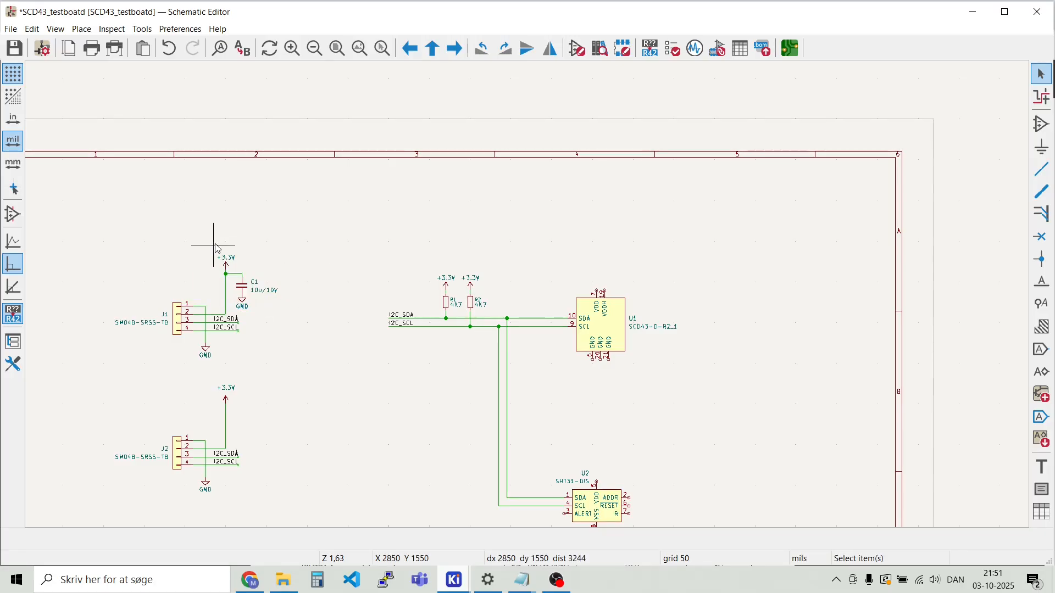
{"action": "left_click_drag", "start_coordinate": [291, 306], "coordinate": [215, 247]}
{"action": "key", "text": "ctrl+d"}
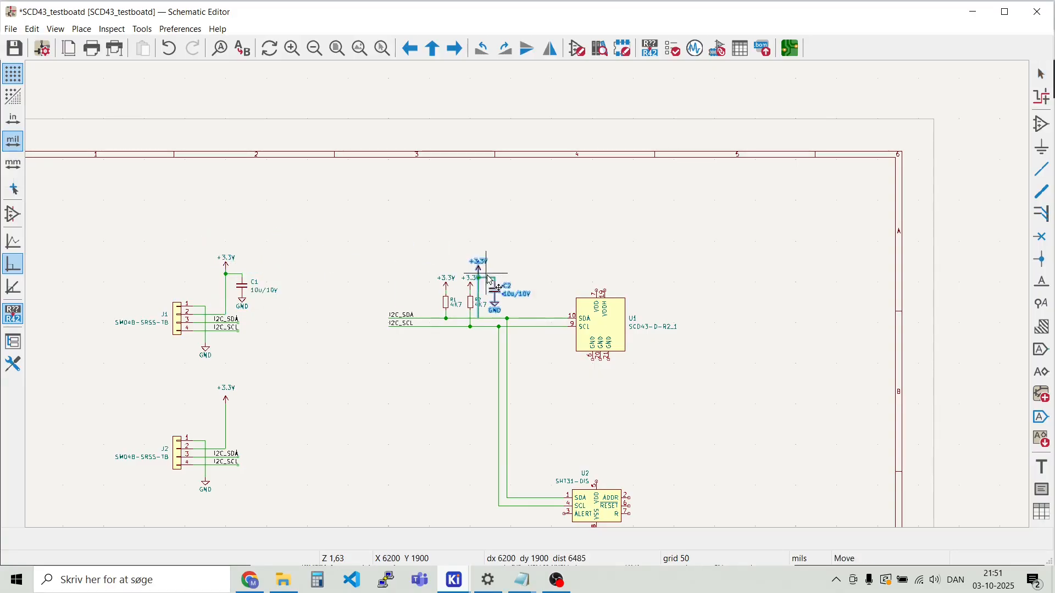
{"action": "scroll", "coordinate": [649, 280], "scroll_direction": "up", "scroll_amount": 3}
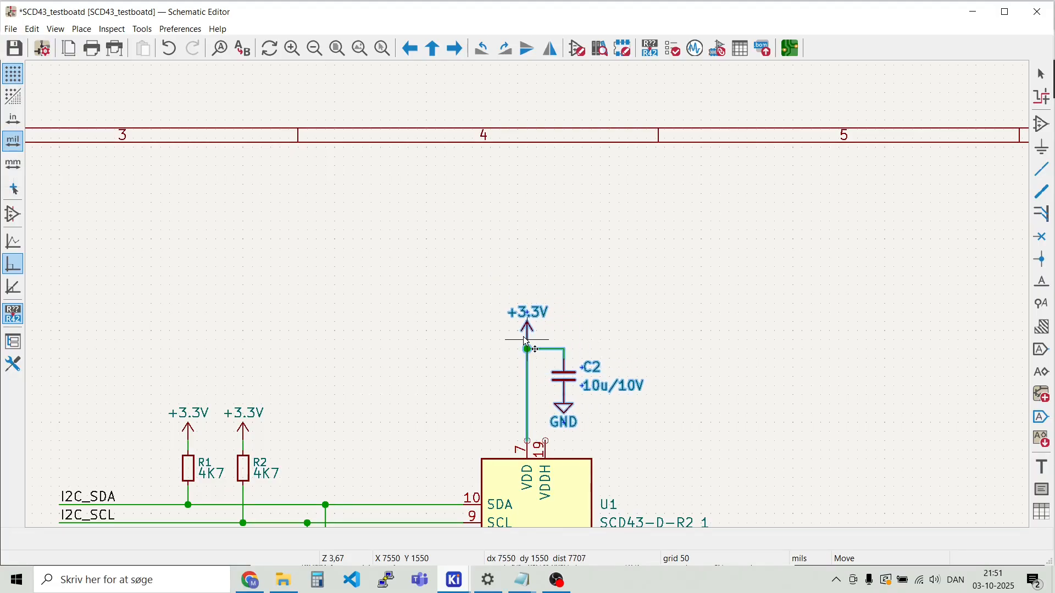
{"action": "left_click", "coordinate": [527, 341]}
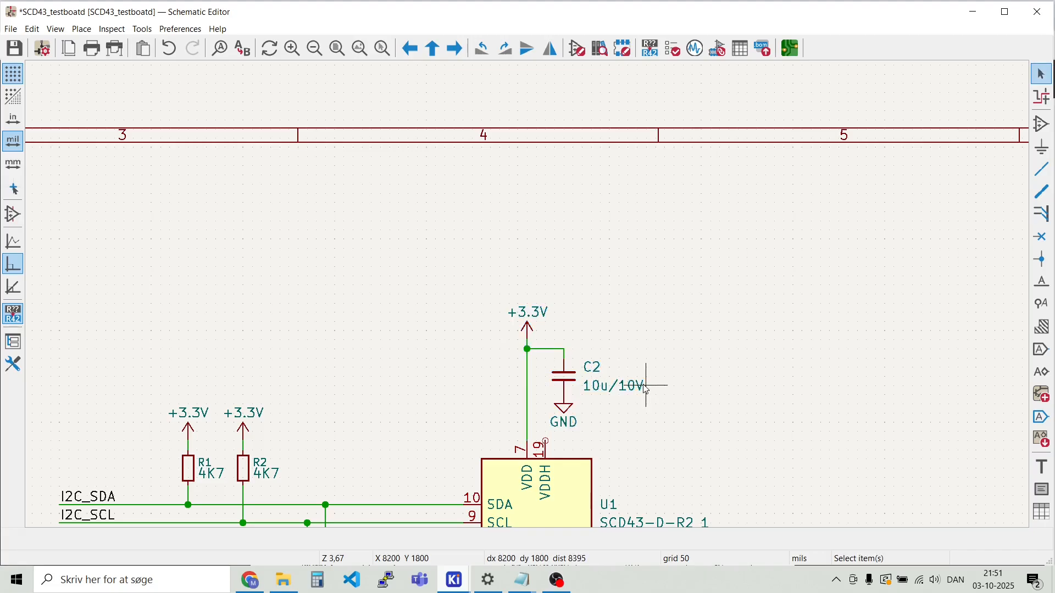
Move the capacitor above U1 together with its GND symbol about 500 mils to the right, keeping it wired to +3.3V
{"action": "left_click_drag", "start_coordinate": [603, 431], "coordinate": [557, 340]}
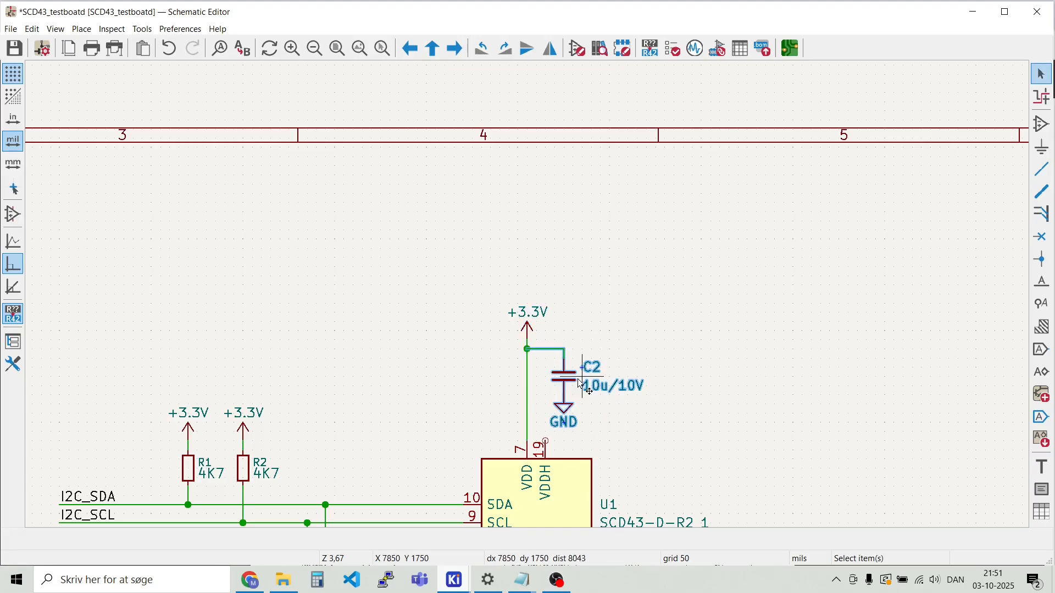
{"action": "left_click_drag", "start_coordinate": [568, 383], "coordinate": [660, 383]}
{"action": "left_click", "coordinate": [746, 433]}
Duplicate the 10u/10V capacitor above U1, place the copy between it and the VDD wire, and set its value to 100n
{"action": "left_click", "coordinate": [659, 379]}
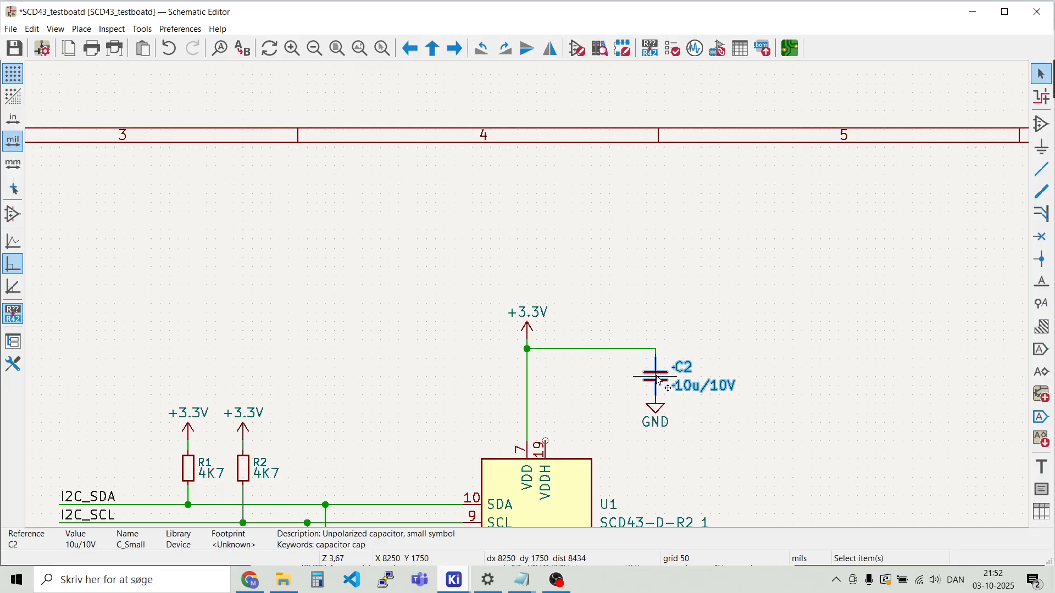
{"action": "key", "text": "ctrl+d"}
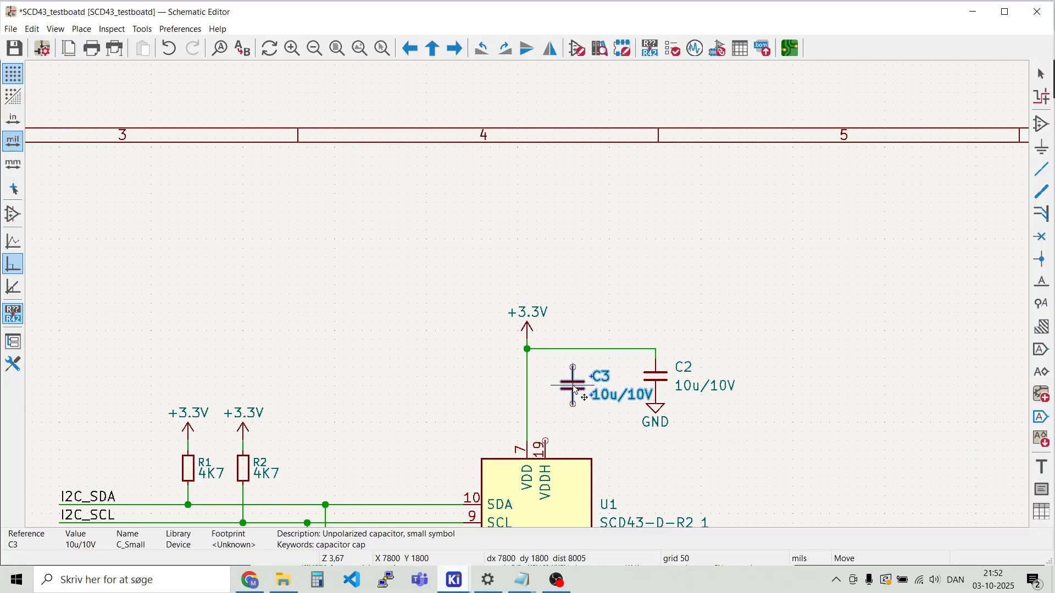
{"action": "left_click", "coordinate": [572, 380]}
{"action": "double_click", "coordinate": [647, 383]}
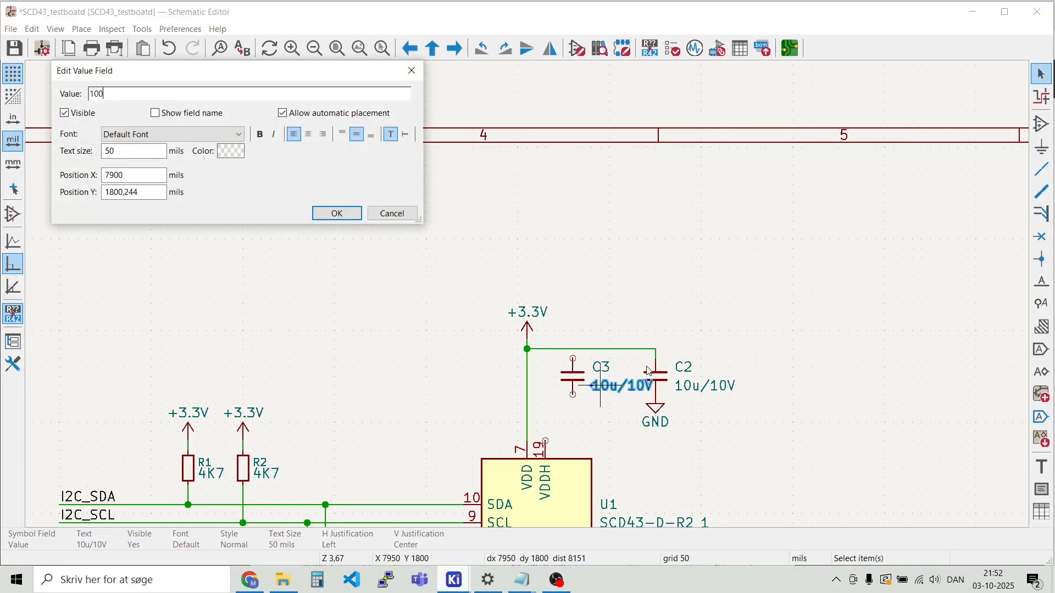
{"action": "key", "text": "Return"}
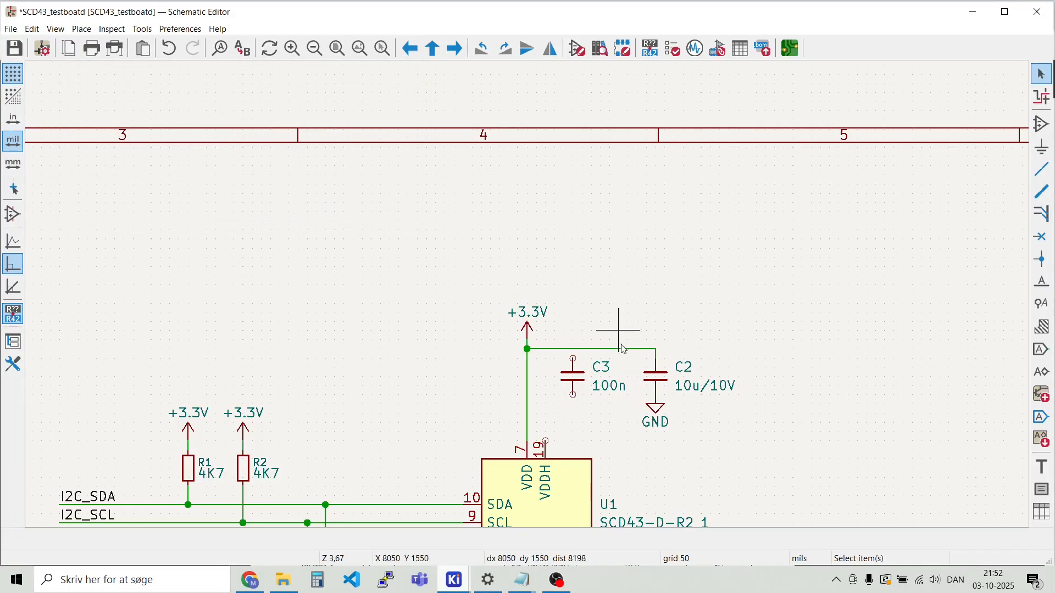
Place a copy of the GND symbol on the 100n capacitor's lower pin and wire its upper pin to the +3.3V line
{"action": "left_click", "coordinate": [658, 416]}
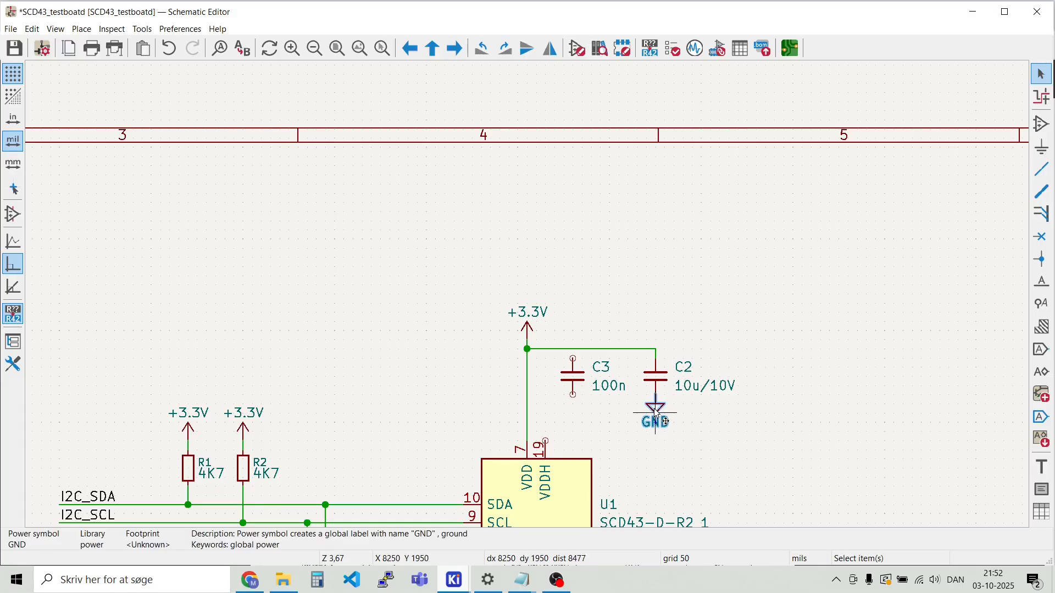
{"action": "key", "text": "ctrl+d"}
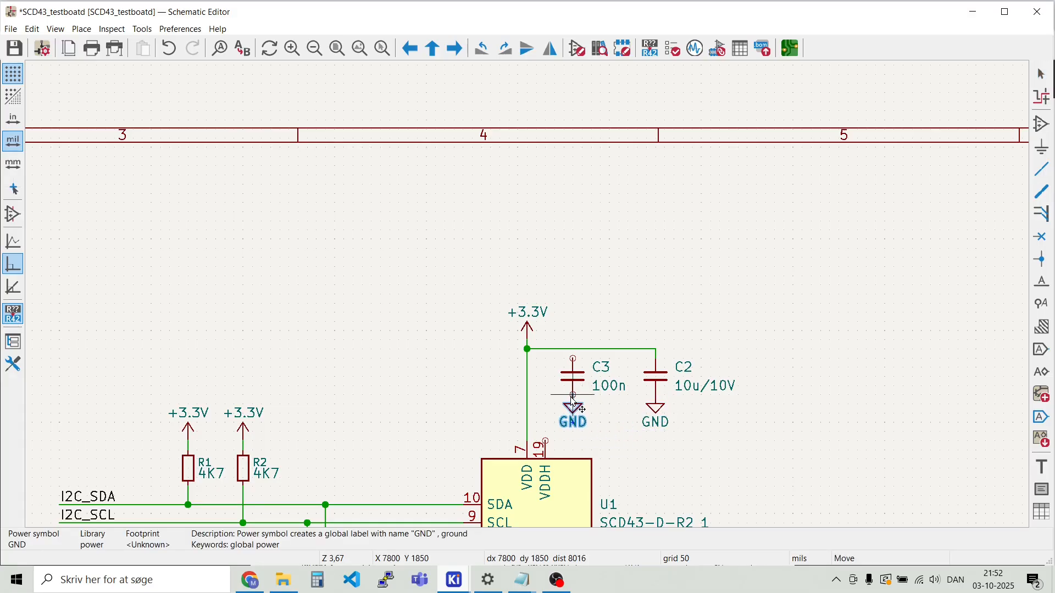
{"action": "left_click", "coordinate": [574, 403]}
{"action": "scroll", "coordinate": [573, 358], "scroll_direction": "up", "scroll_amount": 5}
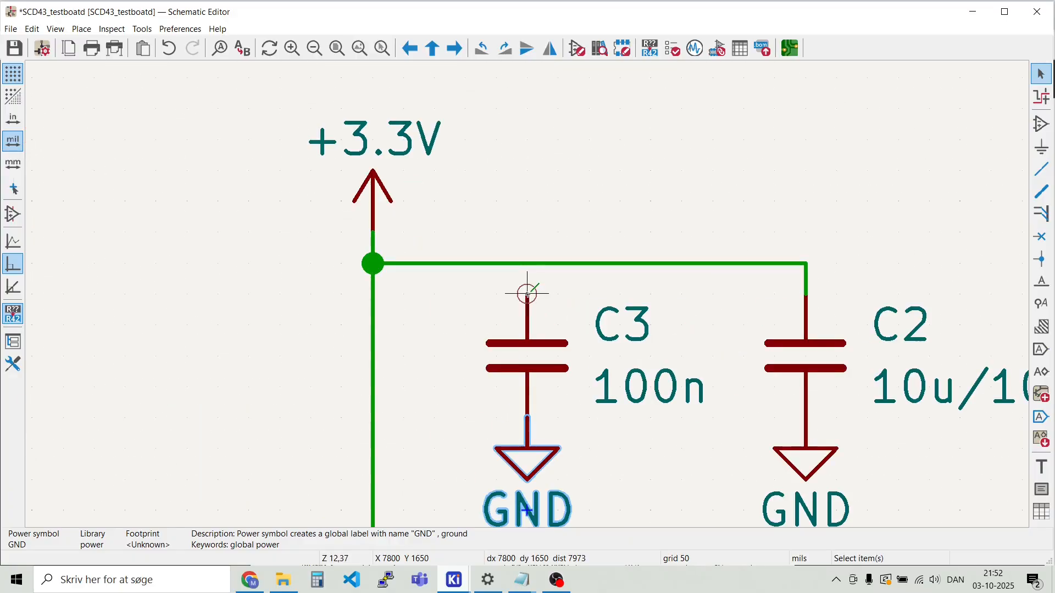
{"action": "key", "text": "w"}
{"action": "left_click", "coordinate": [528, 264]}
Duplicate U1's +3.3V symbol and 100n capacitor group onto U2's VDD pin 5, and delete the leftover wire stub beyond the copied capacitor
{"action": "scroll", "coordinate": [519, 164], "scroll_direction": "down", "scroll_amount": 3}
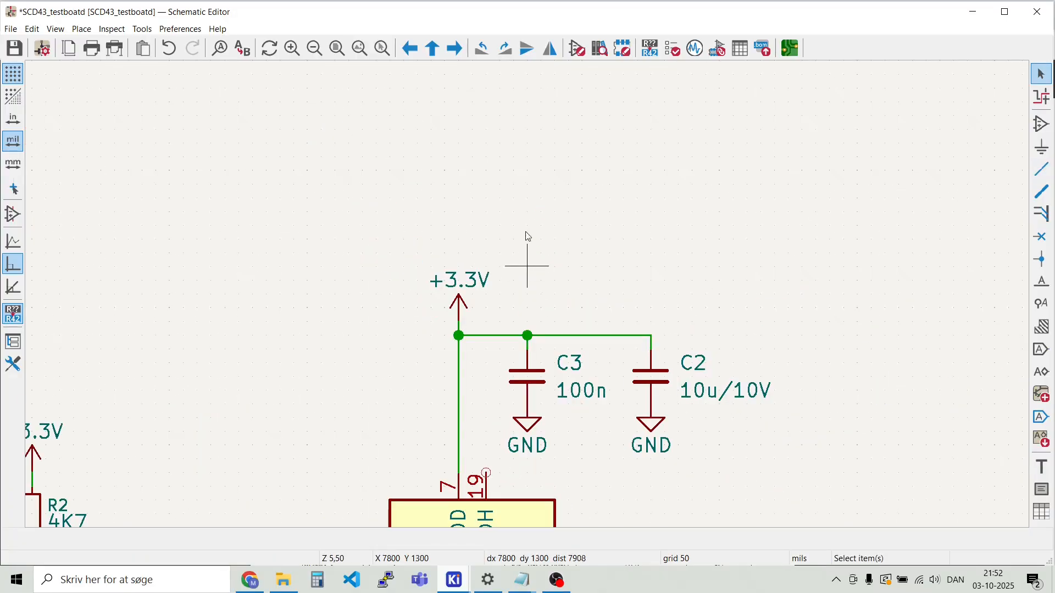
{"action": "scroll", "coordinate": [527, 286], "scroll_direction": "down", "scroll_amount": 1}
{"action": "scroll", "coordinate": [527, 302], "scroll_direction": "down", "scroll_amount": 1}
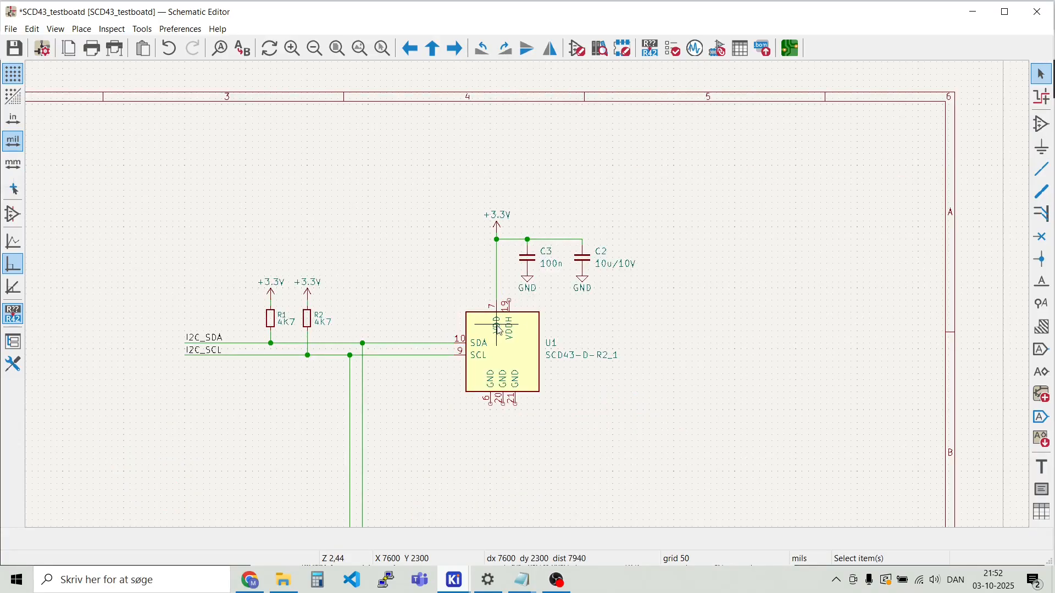
{"action": "scroll", "coordinate": [531, 300], "scroll_direction": "up", "scroll_amount": 2}
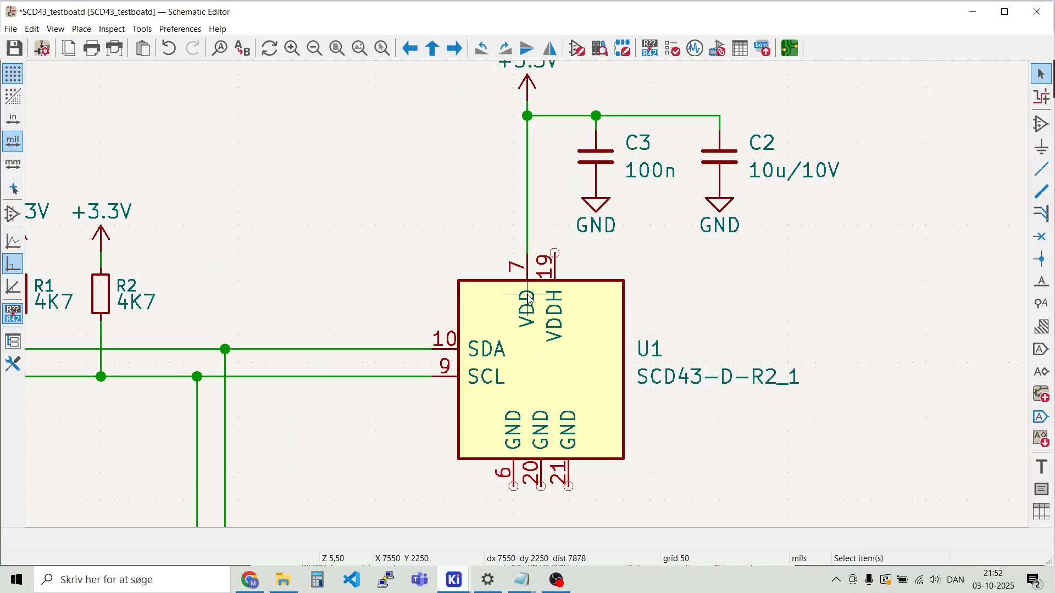
{"action": "scroll", "coordinate": [556, 215], "scroll_direction": "down", "scroll_amount": 1}
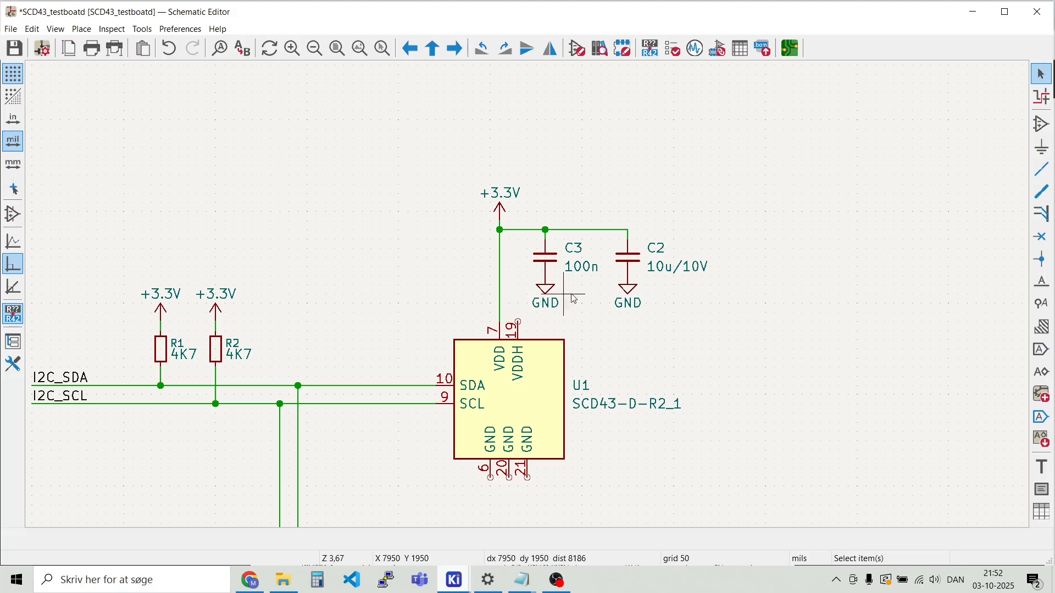
{"action": "left_click_drag", "start_coordinate": [584, 309], "coordinate": [458, 175]}
{"action": "key", "text": "ctrl+d"}
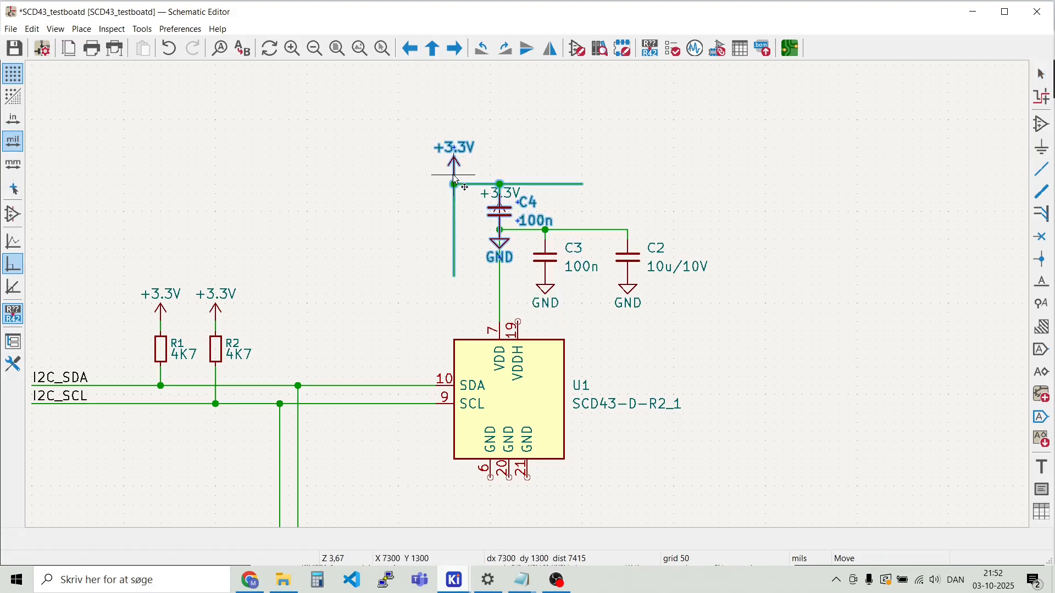
{"action": "scroll", "coordinate": [530, 302], "scroll_direction": "down", "scroll_amount": 5}
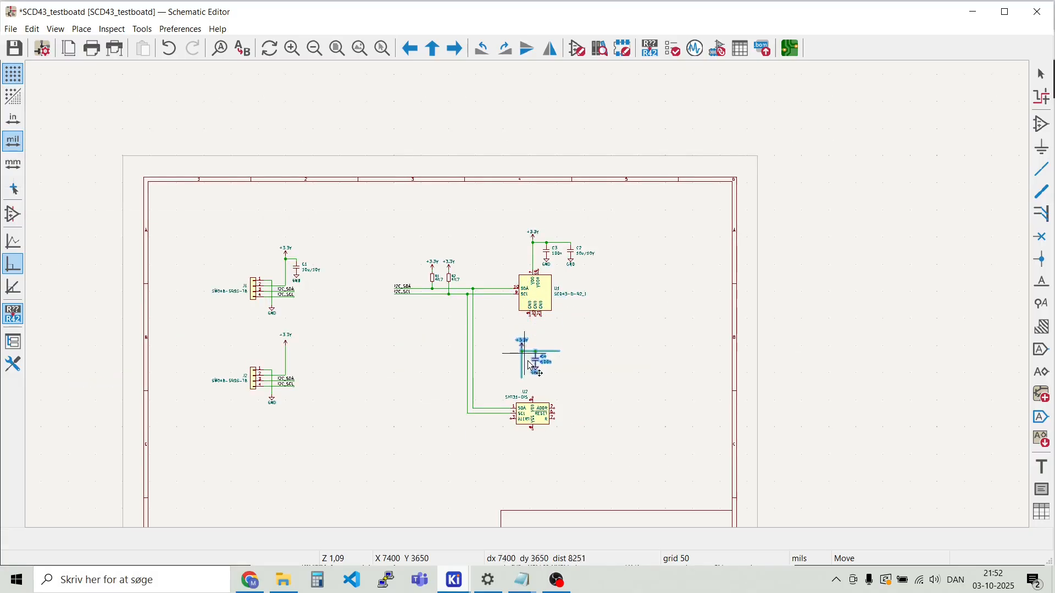
{"action": "scroll", "coordinate": [533, 385], "scroll_direction": "up", "scroll_amount": 5}
{"action": "left_click", "coordinate": [528, 308]}
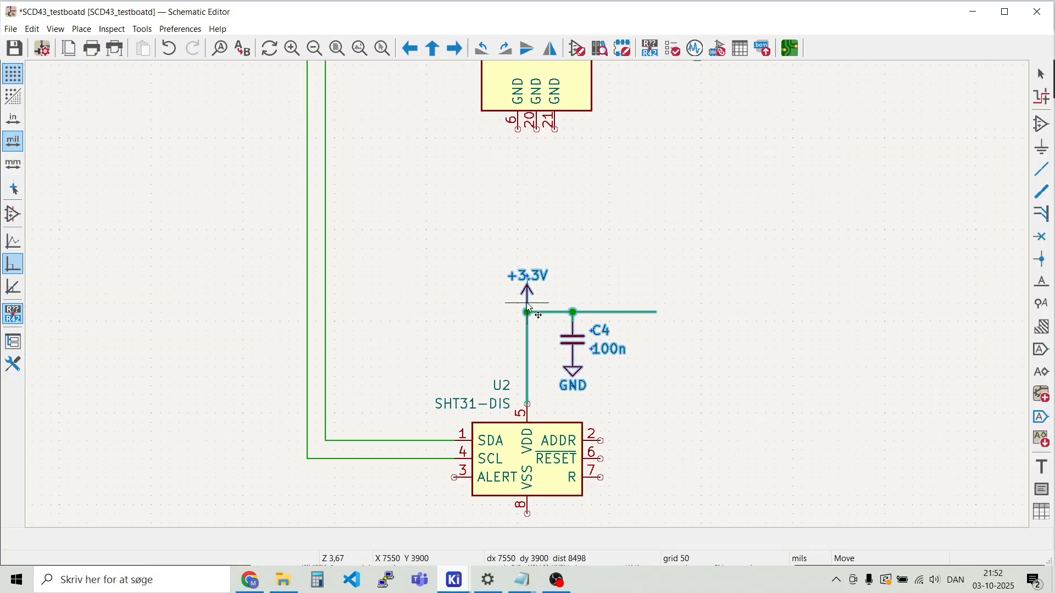
{"action": "key", "text": "Escape"}
{"action": "left_click", "coordinate": [635, 312]}
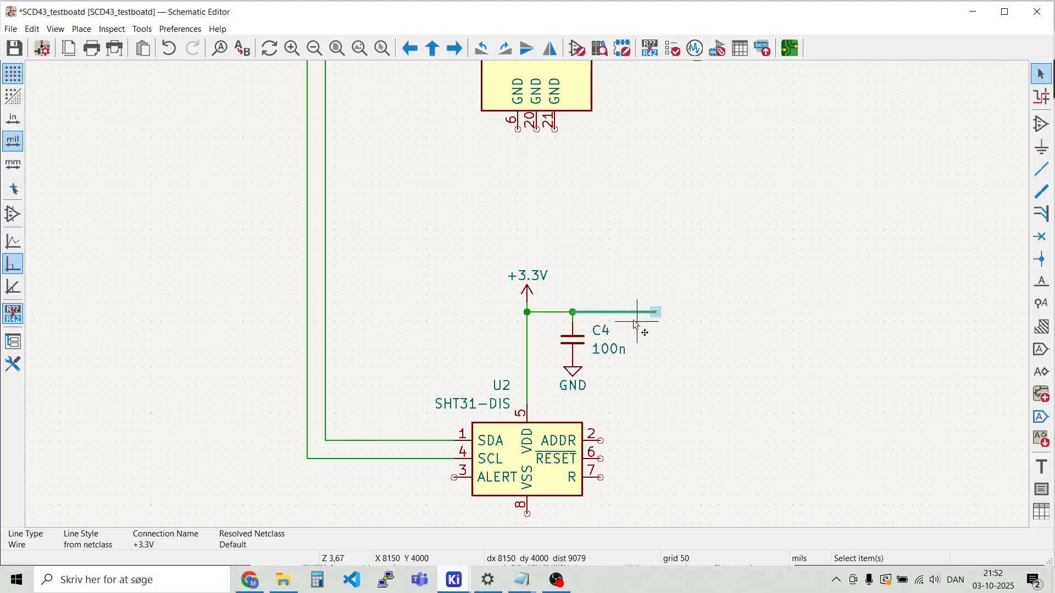
{"action": "key", "text": "Delete"}
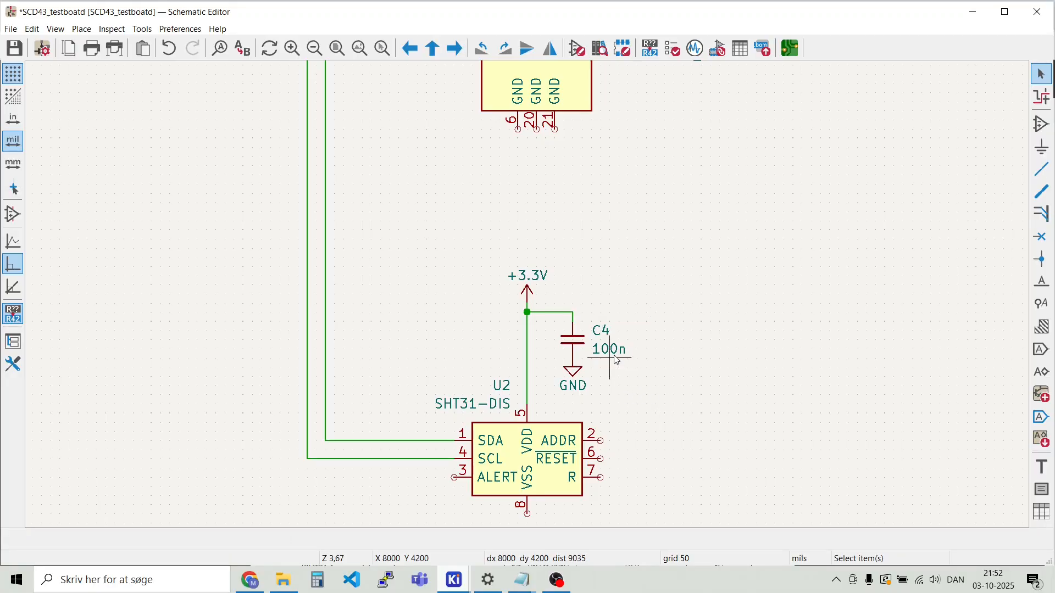
Wire U1's VDDH pin 19 to the +3.3V wire just above VDD pin 7
{"action": "scroll", "coordinate": [588, 223], "scroll_direction": "down", "scroll_amount": 1}
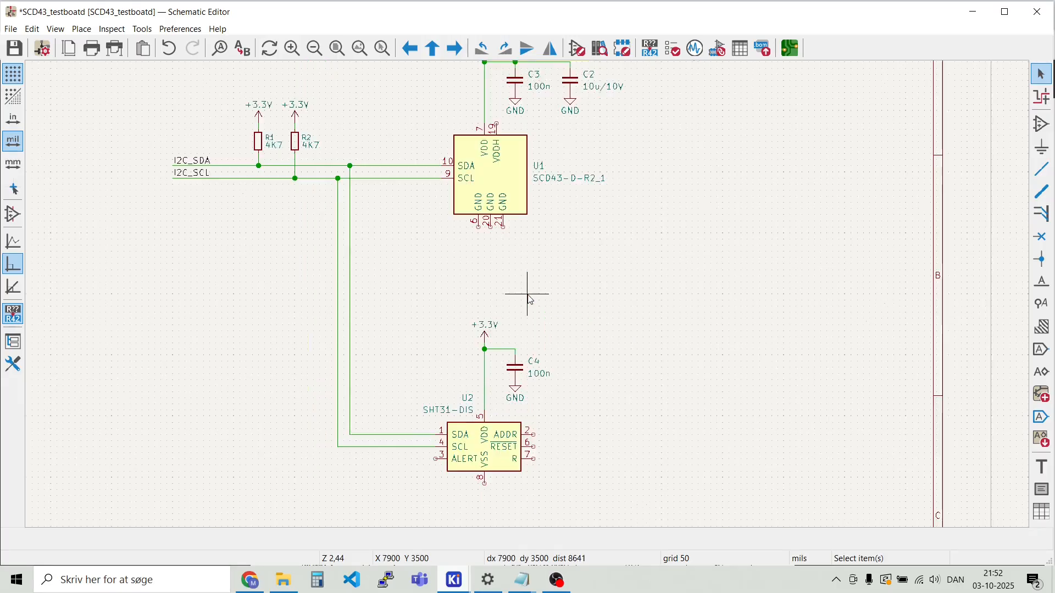
{"action": "scroll", "coordinate": [518, 282], "scroll_direction": "up", "scroll_amount": 1}
{"action": "scroll", "coordinate": [600, 246], "scroll_direction": "up", "scroll_amount": 5}
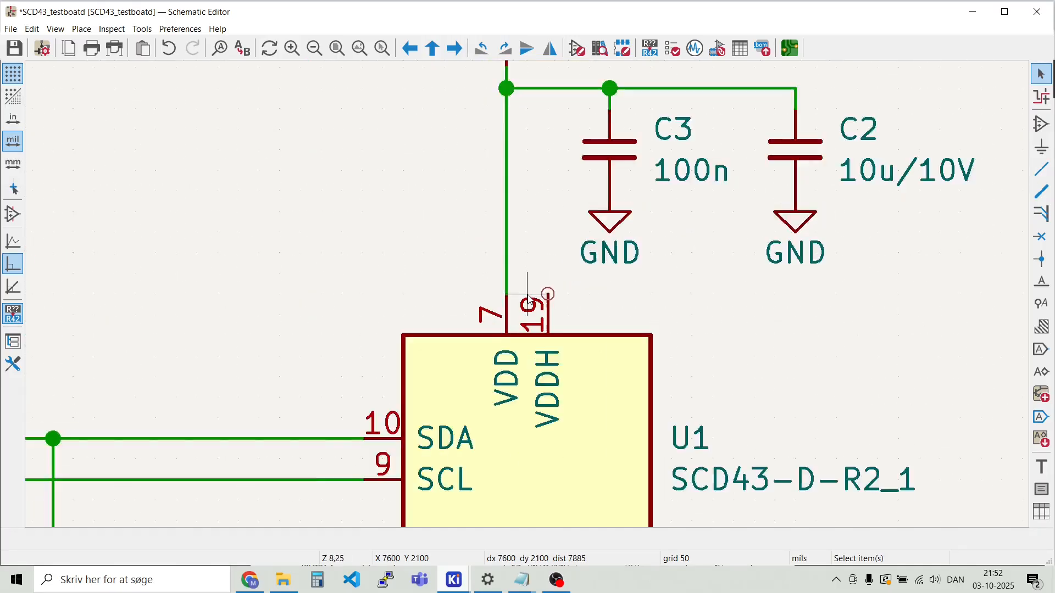
{"action": "key", "text": "w"}
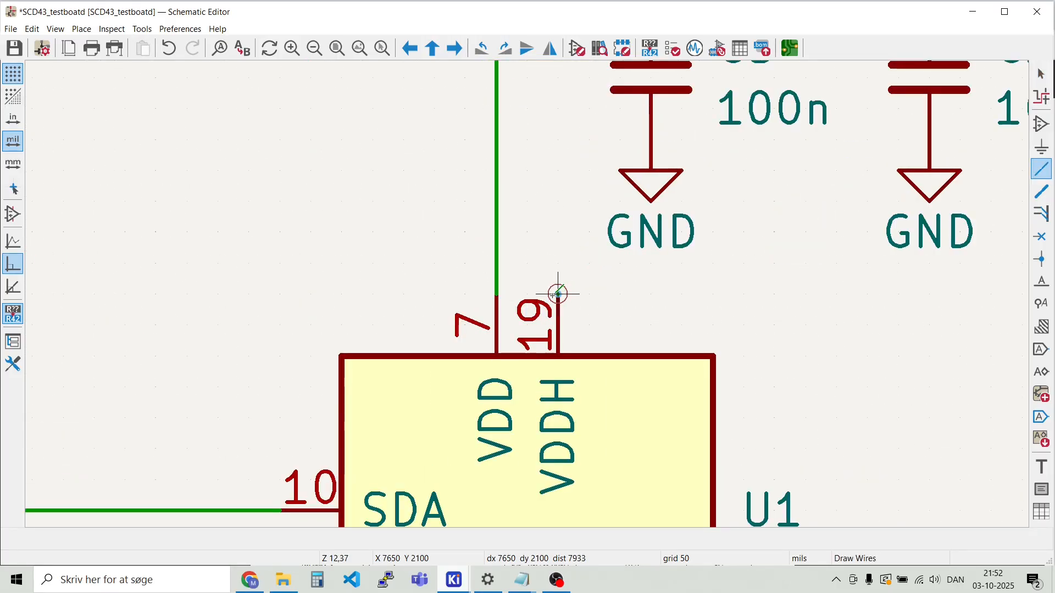
{"action": "left_click", "coordinate": [558, 231]}
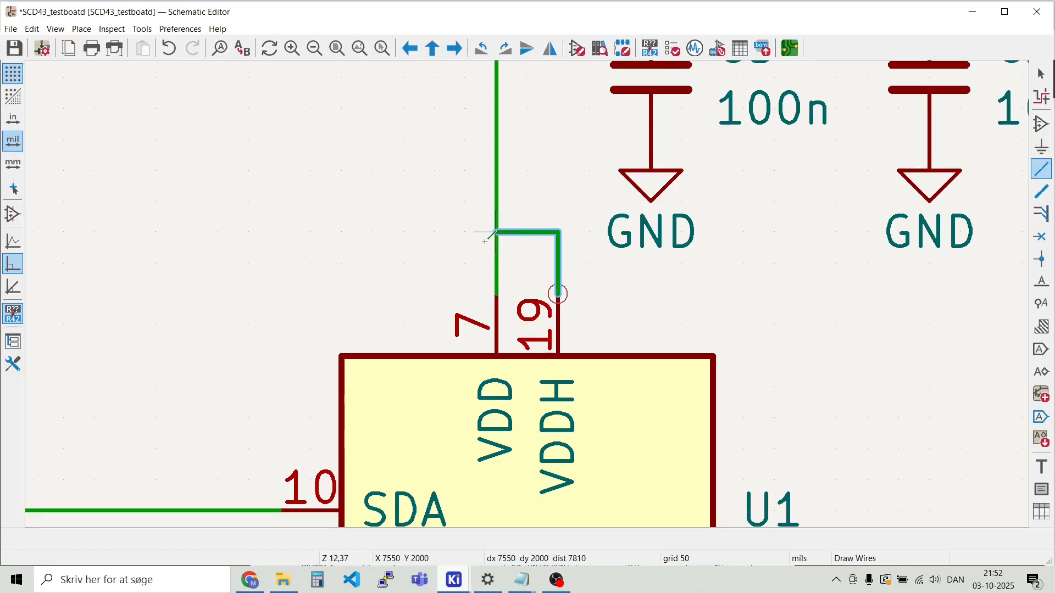
{"action": "left_click", "coordinate": [497, 231]}
{"action": "key", "text": "Escape"}
Duplicate the GND symbol under C2 and place the copy a short distance below U1's GND pin 6
{"action": "scroll", "coordinate": [385, 285], "scroll_direction": "down", "scroll_amount": 5}
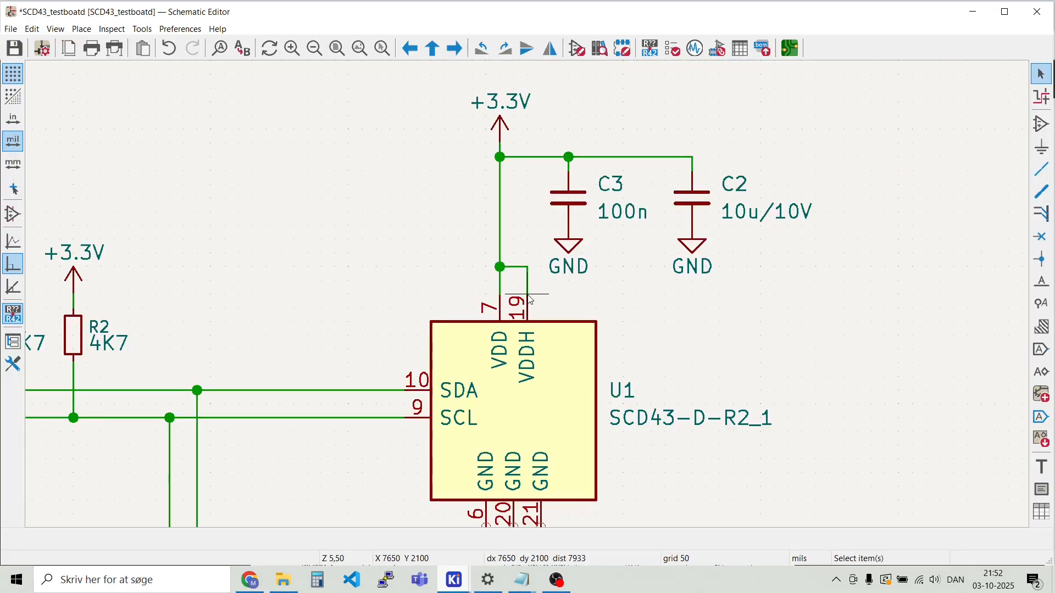
{"action": "scroll", "coordinate": [548, 431], "scroll_direction": "down", "scroll_amount": 1}
{"action": "scroll", "coordinate": [549, 430], "scroll_direction": "up", "scroll_amount": 4}
{"action": "scroll", "coordinate": [528, 297], "scroll_direction": "down", "scroll_amount": 2}
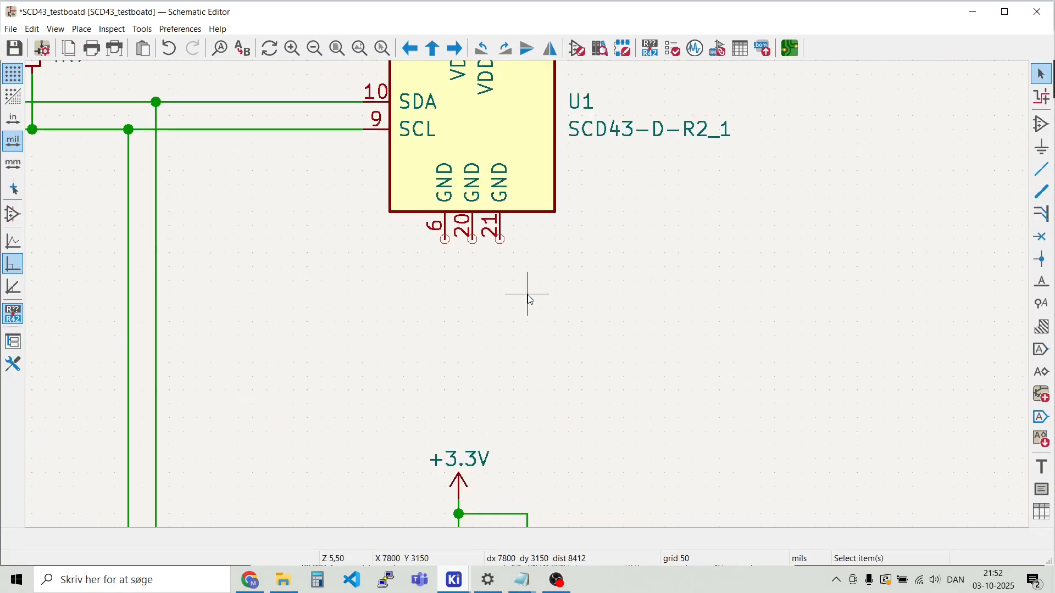
{"action": "scroll", "coordinate": [390, 225], "scroll_direction": "down", "scroll_amount": 2}
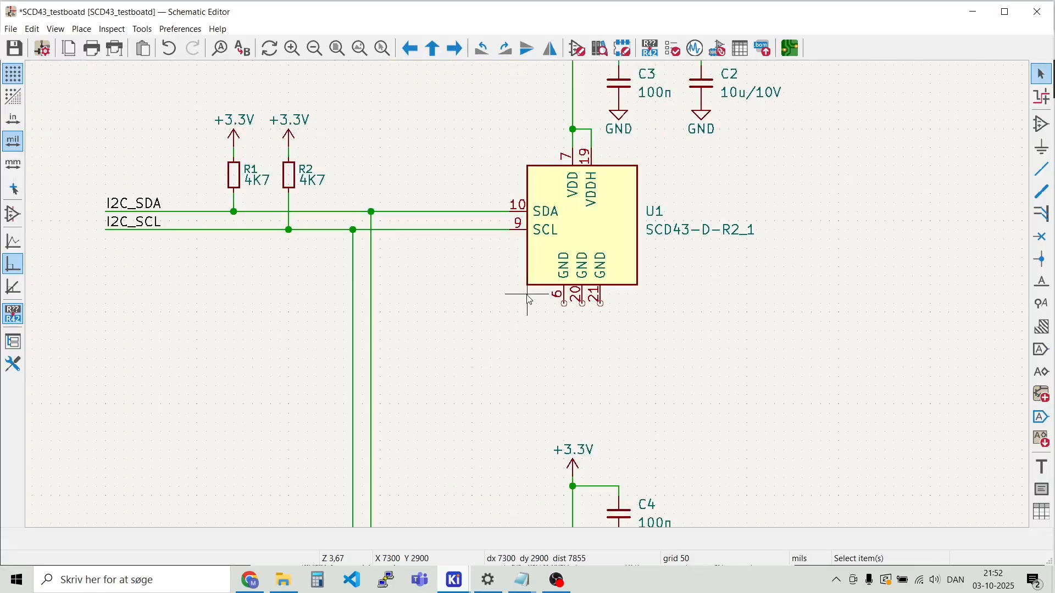
{"action": "left_click", "coordinate": [700, 116]}
{"action": "key", "text": "ctrl+d"}
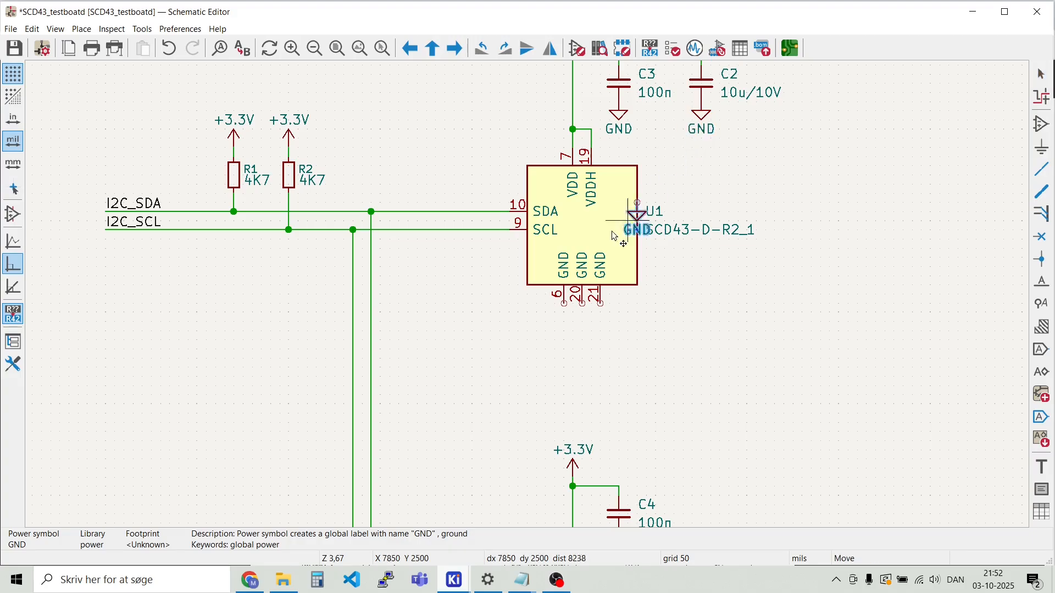
{"action": "left_click", "coordinate": [564, 333]}
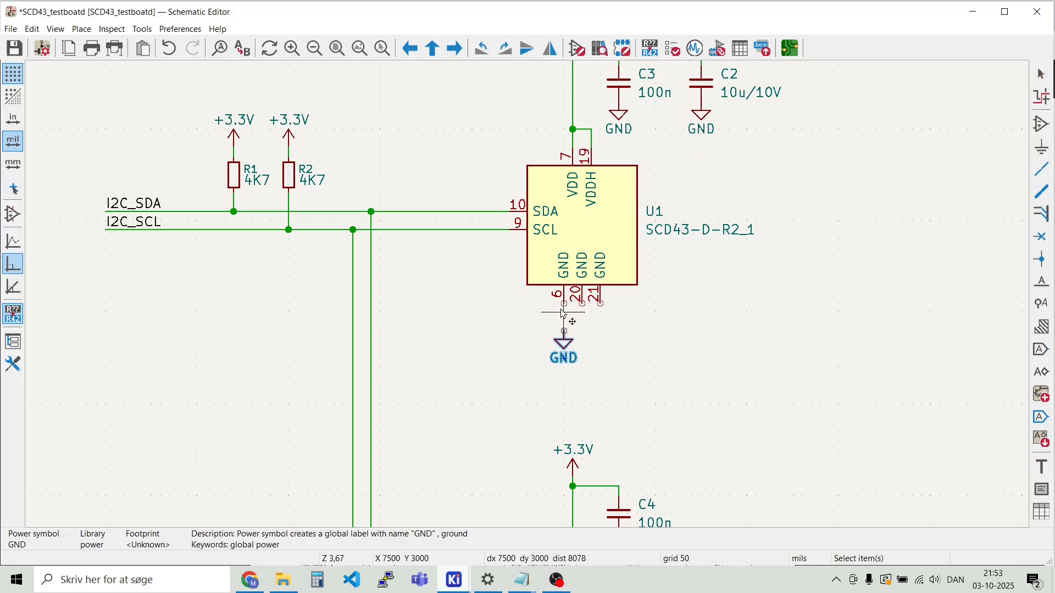
Wire U1's GND pins 6, 20 and 21 together and to the GND symbol below them
{"action": "scroll", "coordinate": [565, 324], "scroll_direction": "up", "scroll_amount": 4}
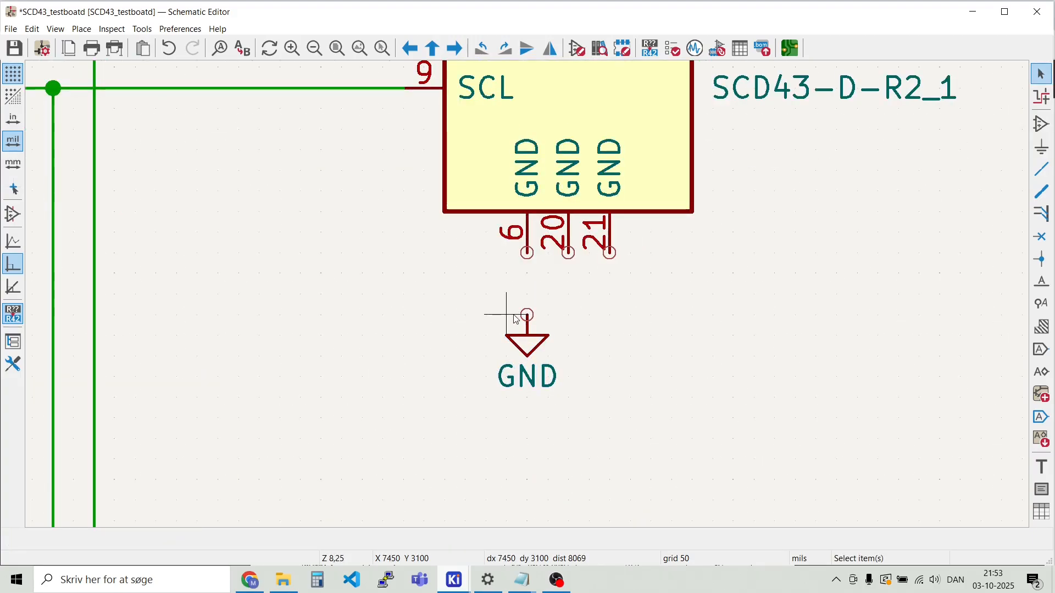
{"action": "key", "text": "w"}
{"action": "left_click", "coordinate": [527, 315]}
{"action": "left_click", "coordinate": [528, 253]}
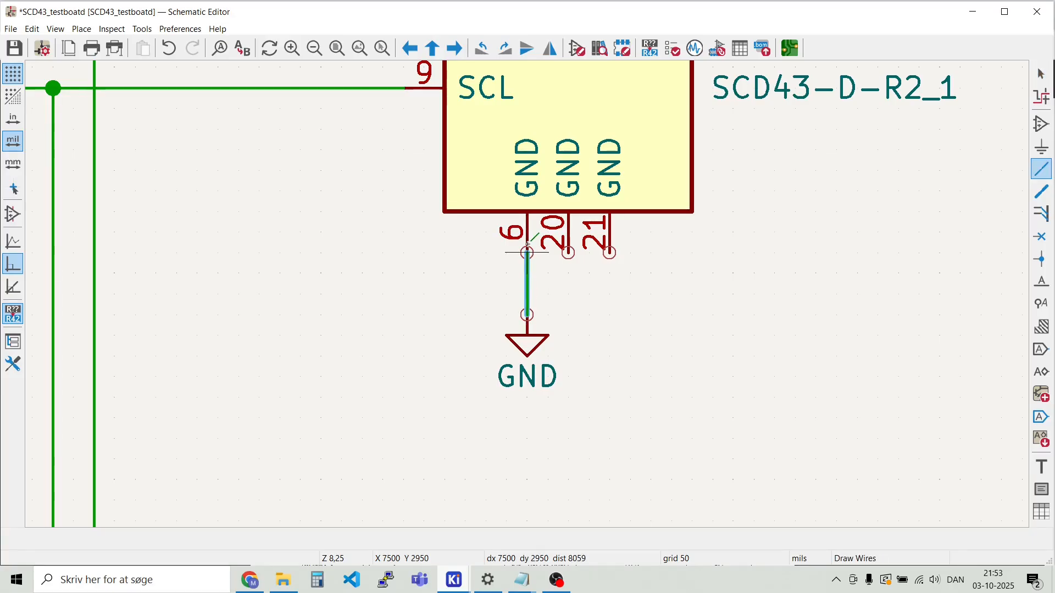
{"action": "left_click", "coordinate": [528, 273]}
{"action": "left_click", "coordinate": [569, 254]}
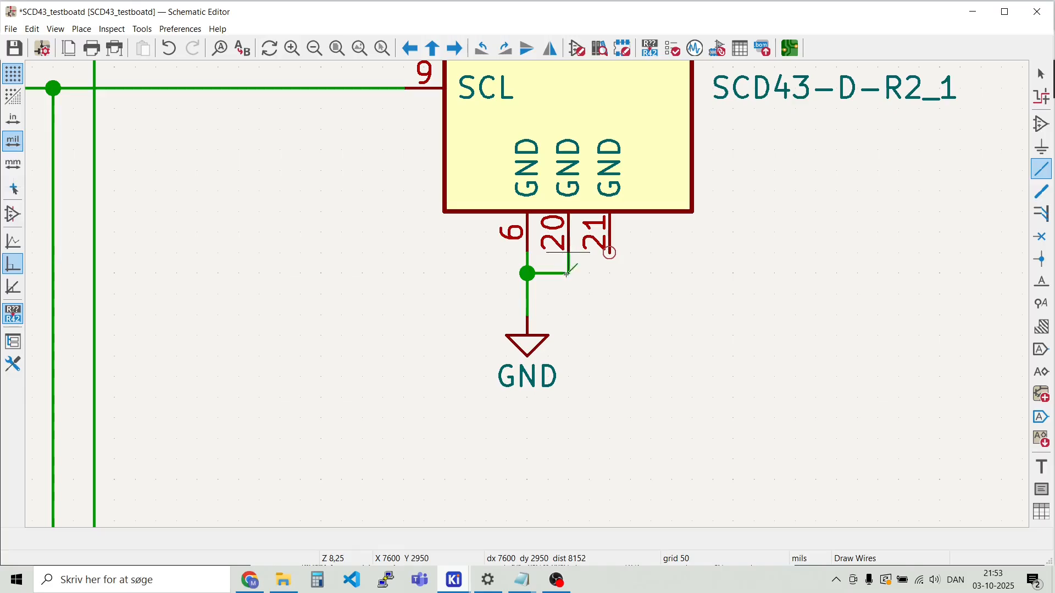
{"action": "left_click", "coordinate": [569, 274]}
{"action": "left_click", "coordinate": [610, 254]}
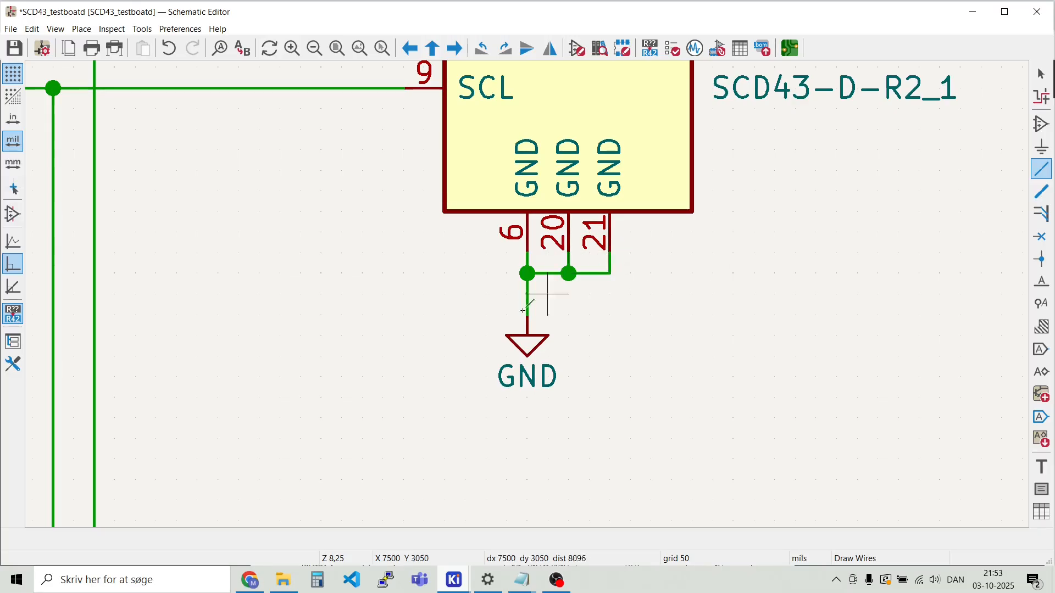
Change U1's value text to SCD43-D-R2
{"action": "scroll", "coordinate": [443, 252], "scroll_direction": "down", "scroll_amount": 3}
{"action": "key", "text": "Escape"}
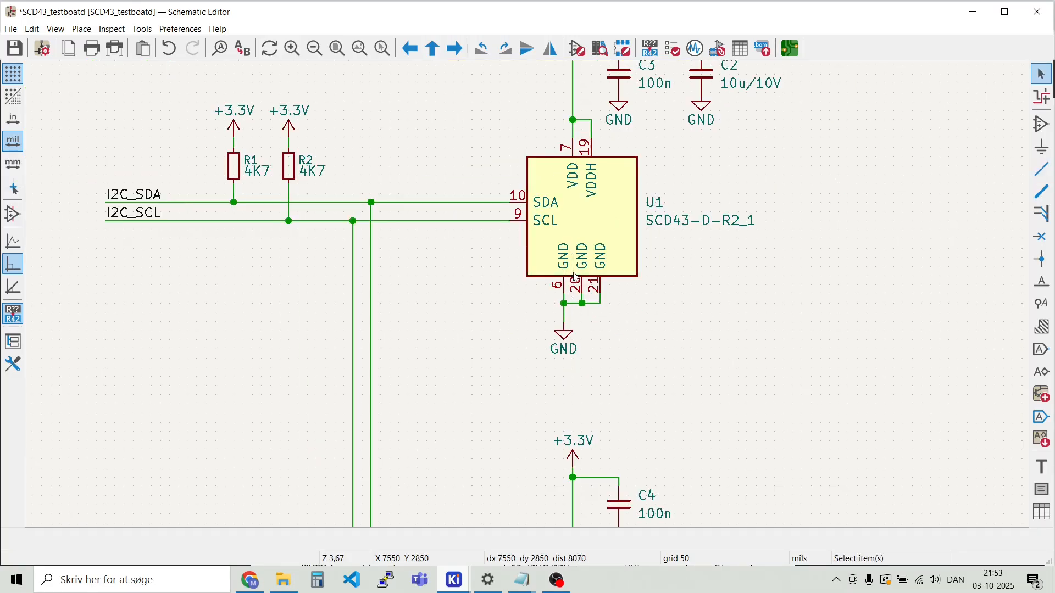
{"action": "double_click", "coordinate": [720, 225]}
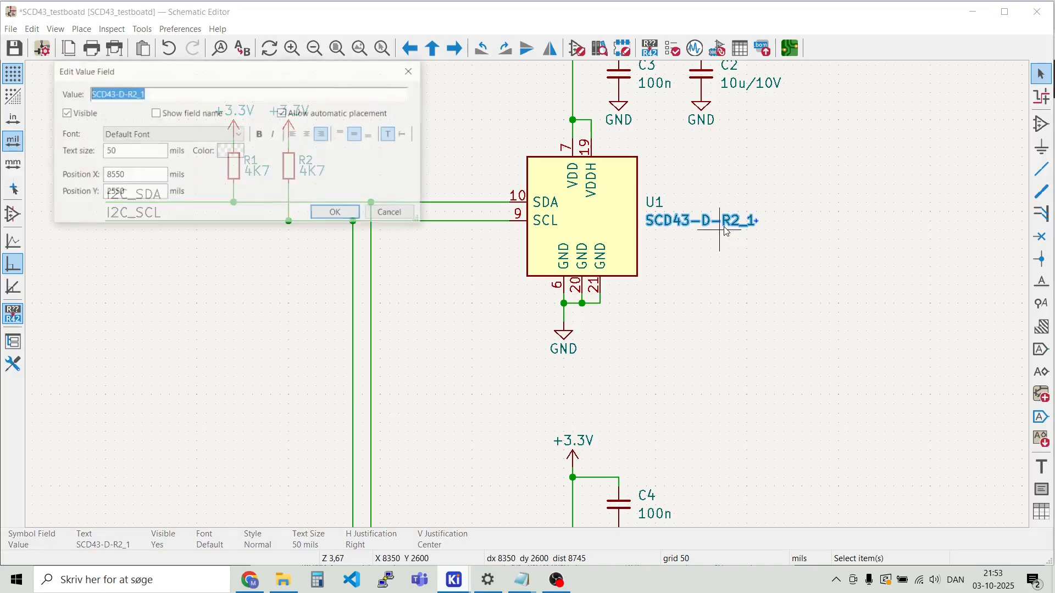
{"action": "left_click", "coordinate": [306, 99]}
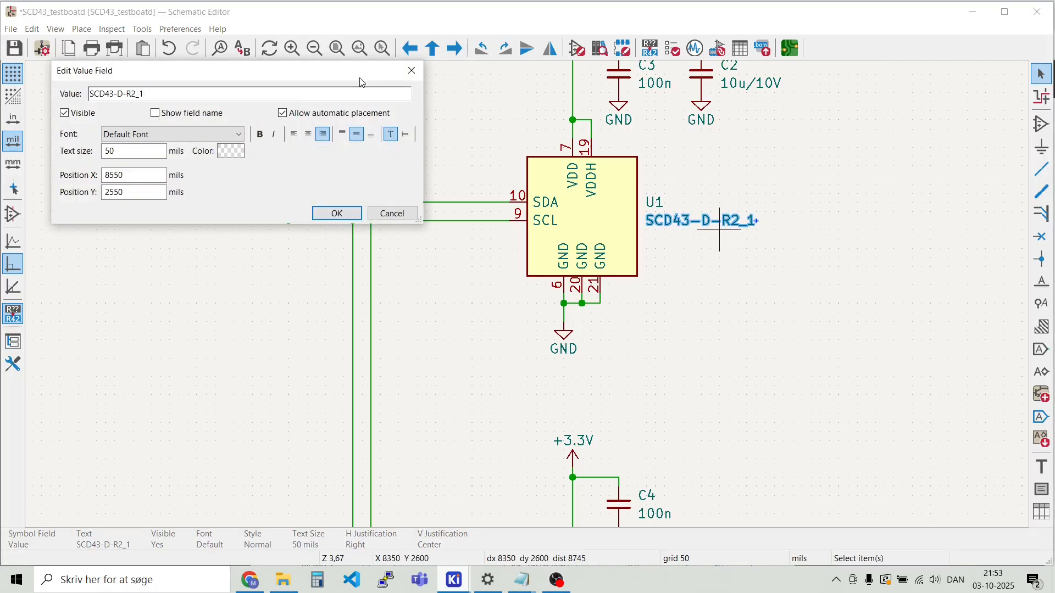
{"action": "key", "text": "Return"}
{"action": "key", "text": "Escape"}
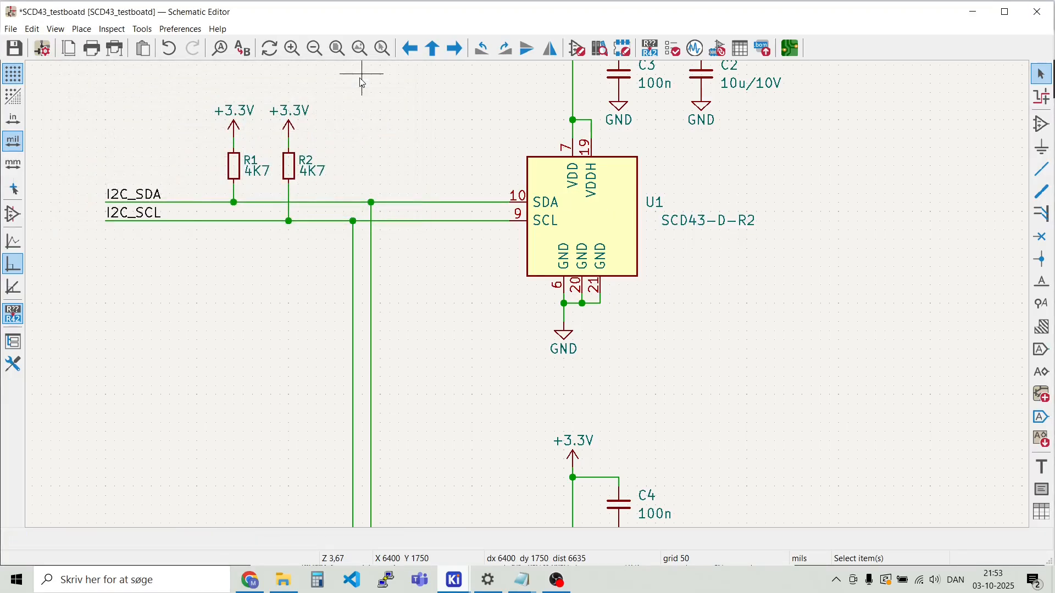
Reposition U1's reference and value texts so their left ends nearly line up just right of the symbol body
{"action": "scroll", "coordinate": [713, 229], "scroll_direction": "up", "scroll_amount": 6}
{"action": "left_click", "coordinate": [758, 294]}
{"action": "left_click_drag", "start_coordinate": [758, 294], "coordinate": [690, 278]}
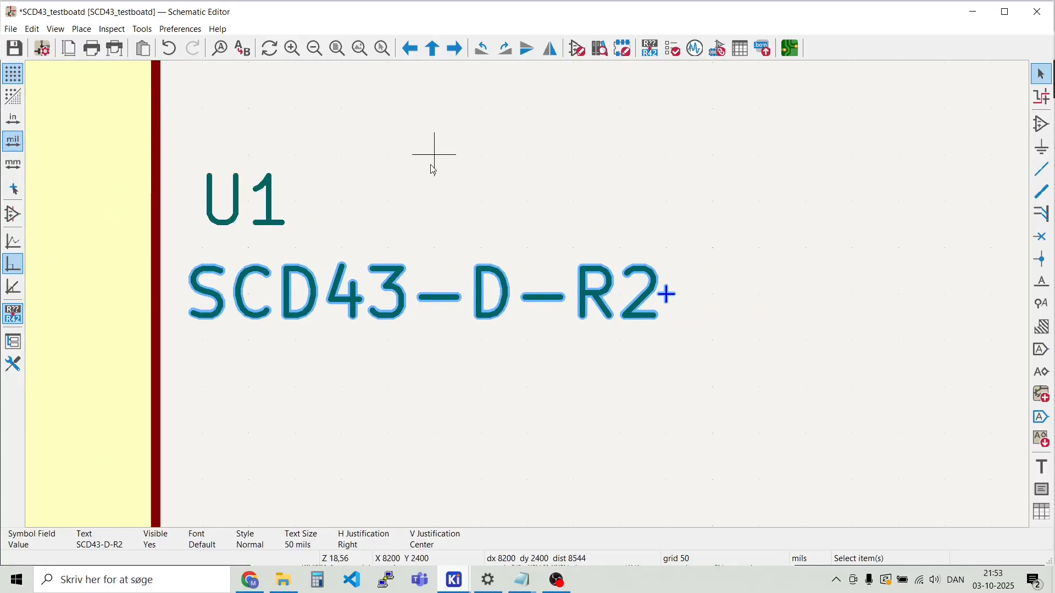
{"action": "left_click", "coordinate": [250, 187]}
{"action": "left_click_drag", "start_coordinate": [250, 186], "coordinate": [337, 207]}
{"action": "left_click", "coordinate": [667, 292]}
{"action": "left_click_drag", "start_coordinate": [667, 291], "coordinate": [737, 286]}
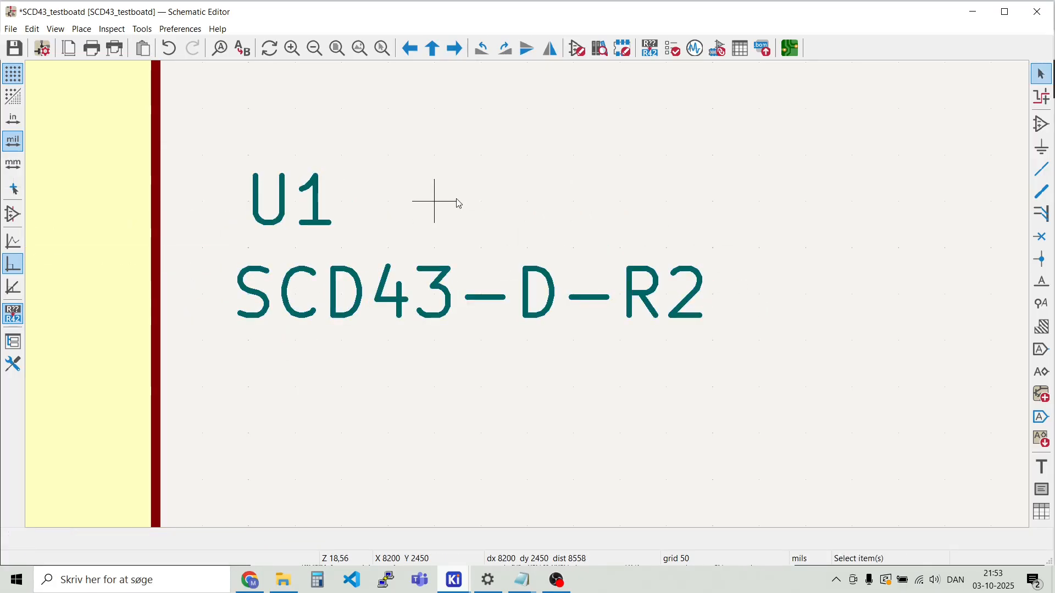
{"action": "scroll", "coordinate": [546, 301], "scroll_direction": "down", "scroll_amount": 6}
{"action": "scroll", "coordinate": [540, 301], "scroll_direction": "down", "scroll_amount": 3}
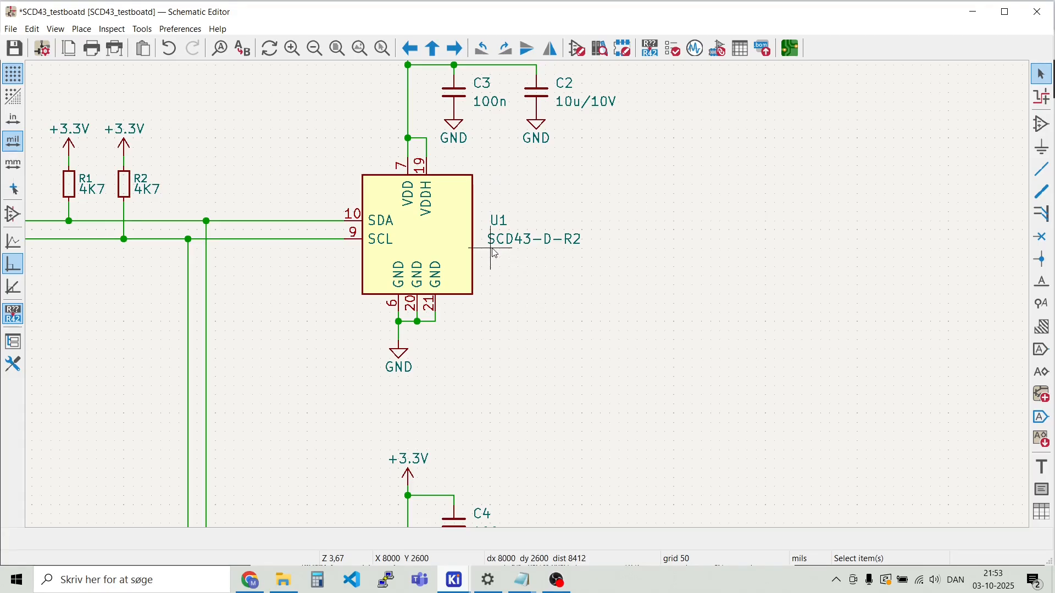
Duplicate the GND symbol under C4, place the copy below U2's VSS pin 8 and wire the pin to it
{"action": "scroll", "coordinate": [492, 471], "scroll_direction": "up", "scroll_amount": 5}
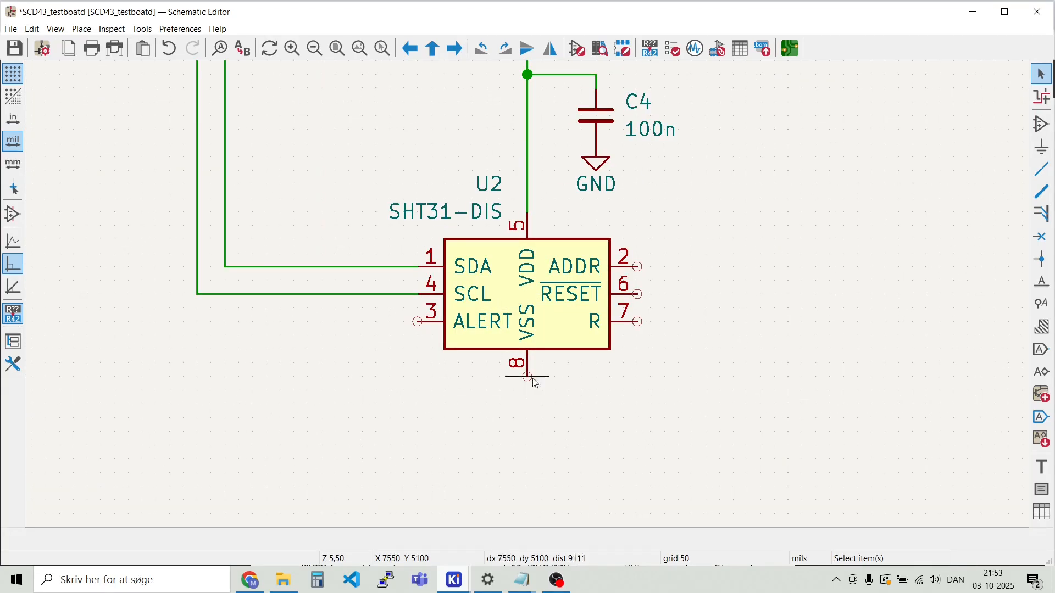
{"action": "scroll", "coordinate": [529, 301], "scroll_direction": "down", "scroll_amount": 2}
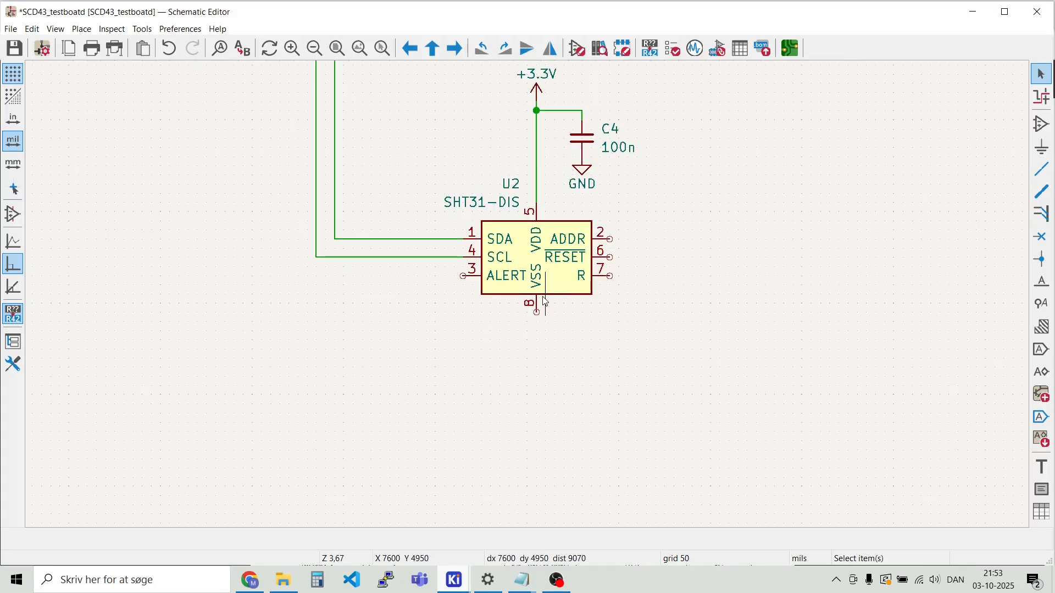
{"action": "left_click", "coordinate": [583, 183]}
{"action": "key", "text": "ctrl+d"}
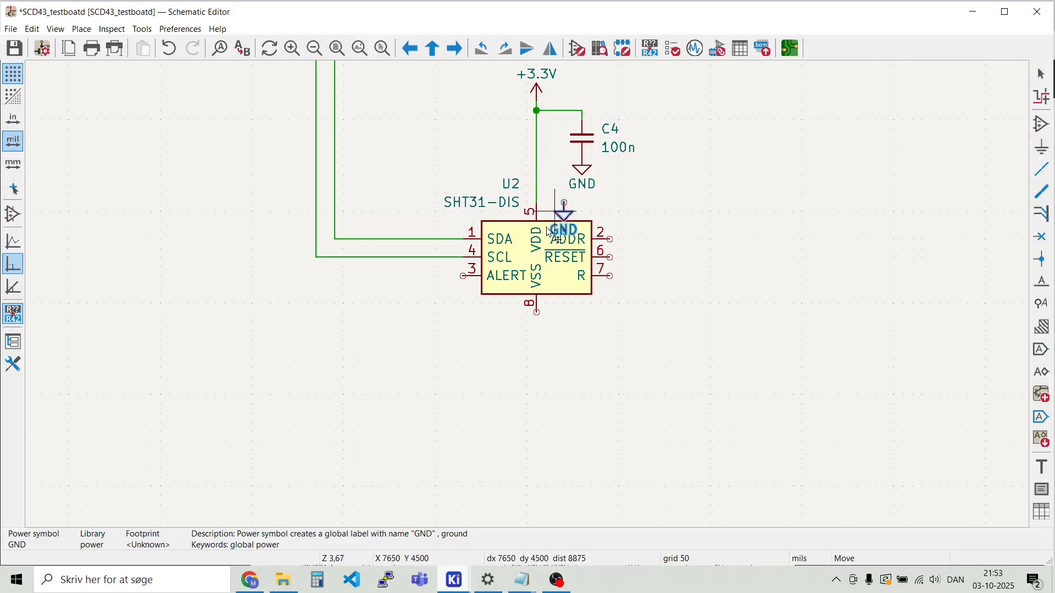
{"action": "left_click", "coordinate": [544, 323]}
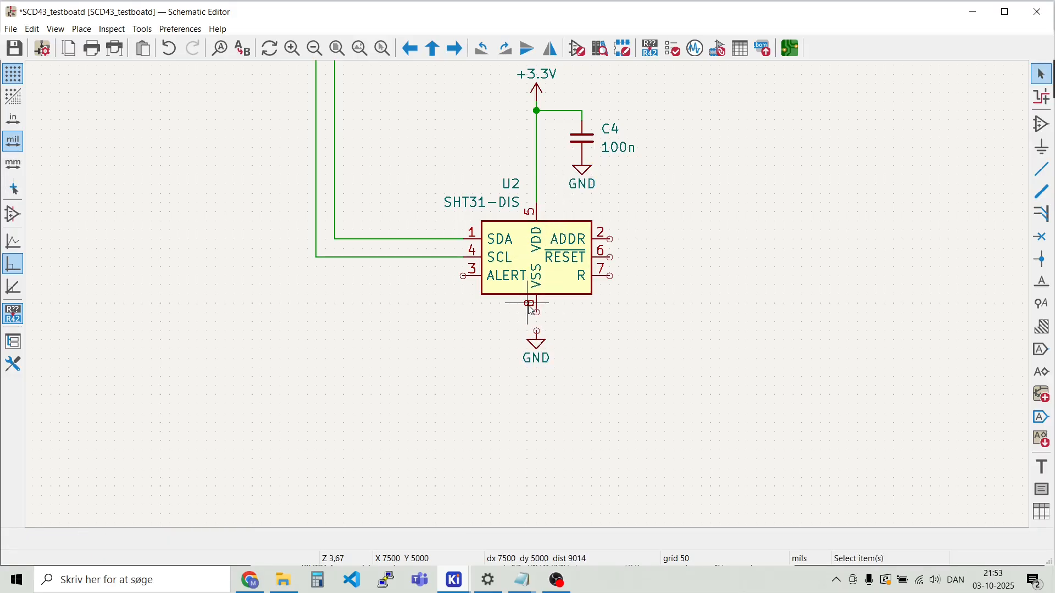
{"action": "key", "text": "w"}
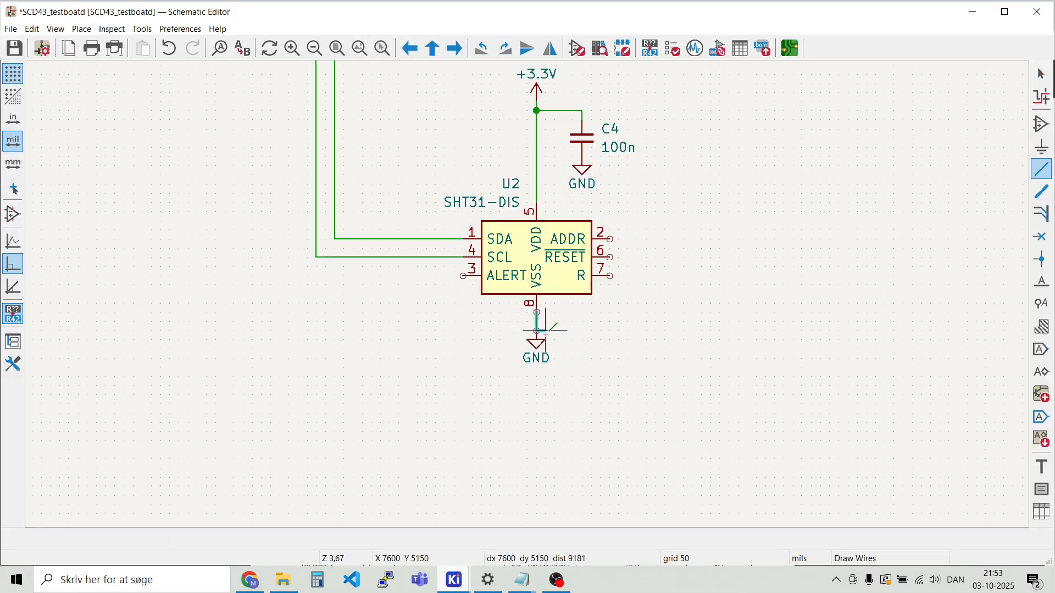
{"action": "left_click", "coordinate": [537, 332]}
{"action": "key", "text": "Escape"}
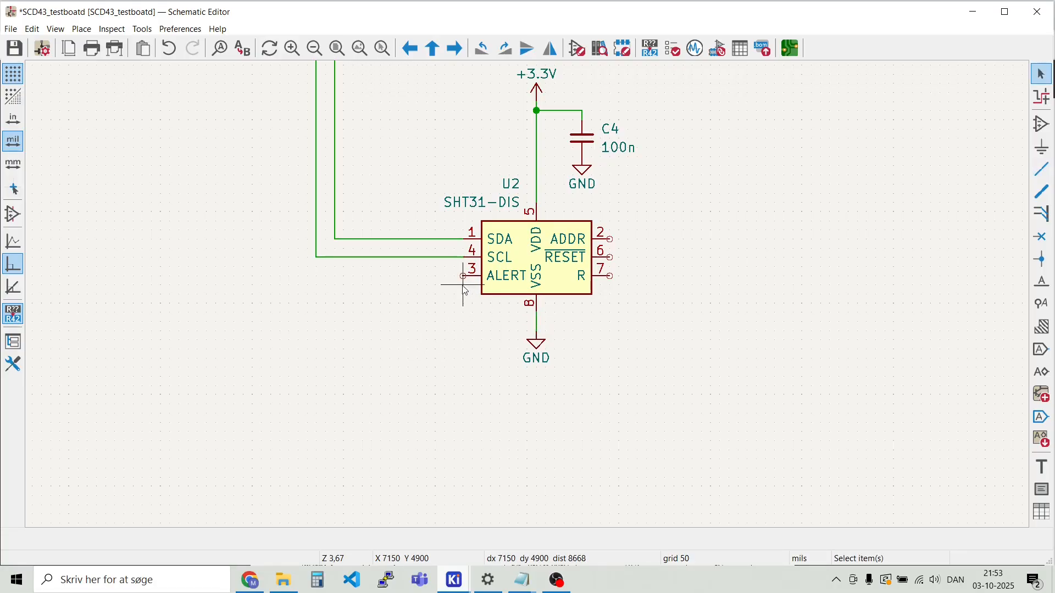
Place a no-connect flag on U2's ALERT pin 3
{"action": "left_click", "coordinate": [82, 29]}
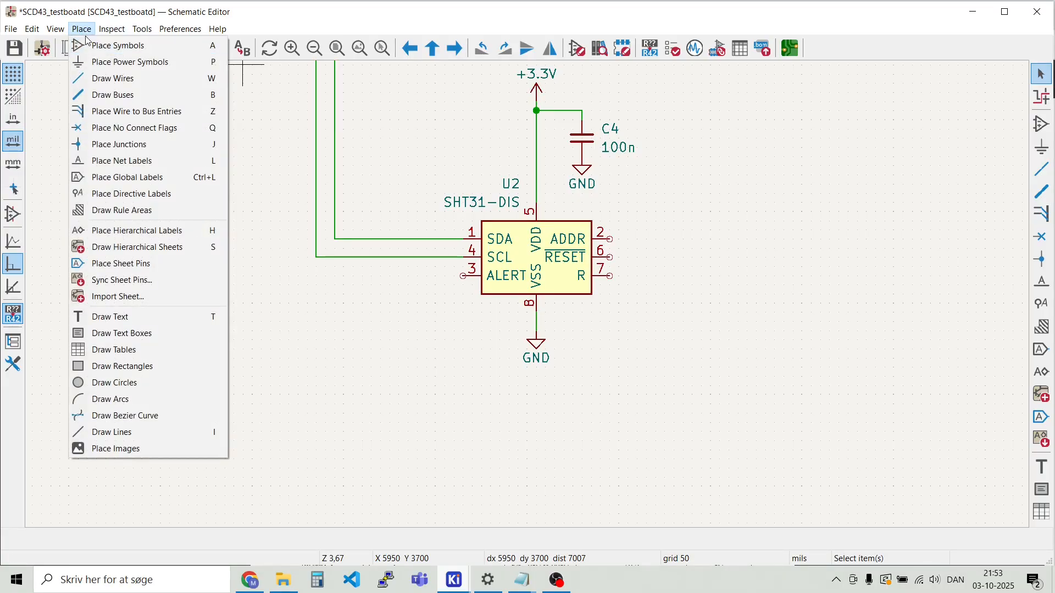
{"action": "left_click", "coordinate": [135, 128]}
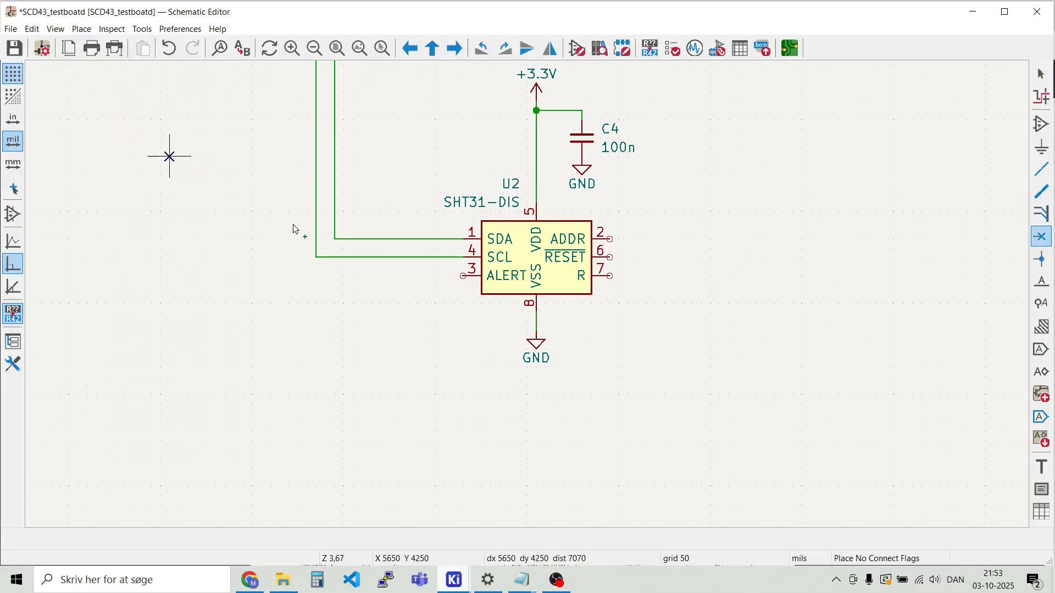
{"action": "left_click", "coordinate": [463, 275]}
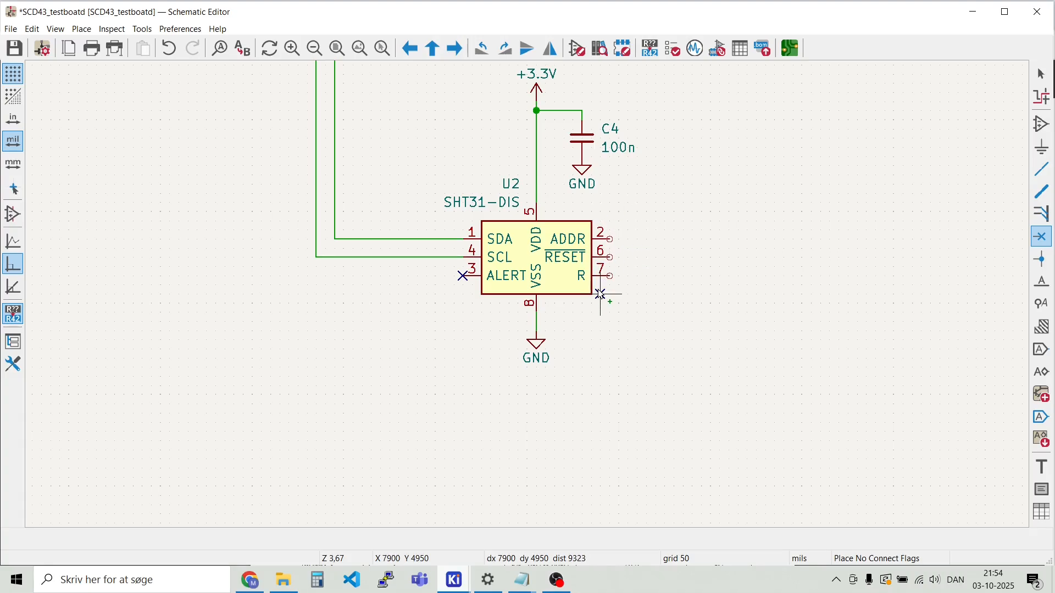
{"action": "key", "text": "Escape"}
Duplicate the GND symbol and wire under U2's pin 8 to the lower right of U2, and wire R pin 7 to the copy
{"action": "left_click_drag", "start_coordinate": [555, 387], "coordinate": [496, 330]}
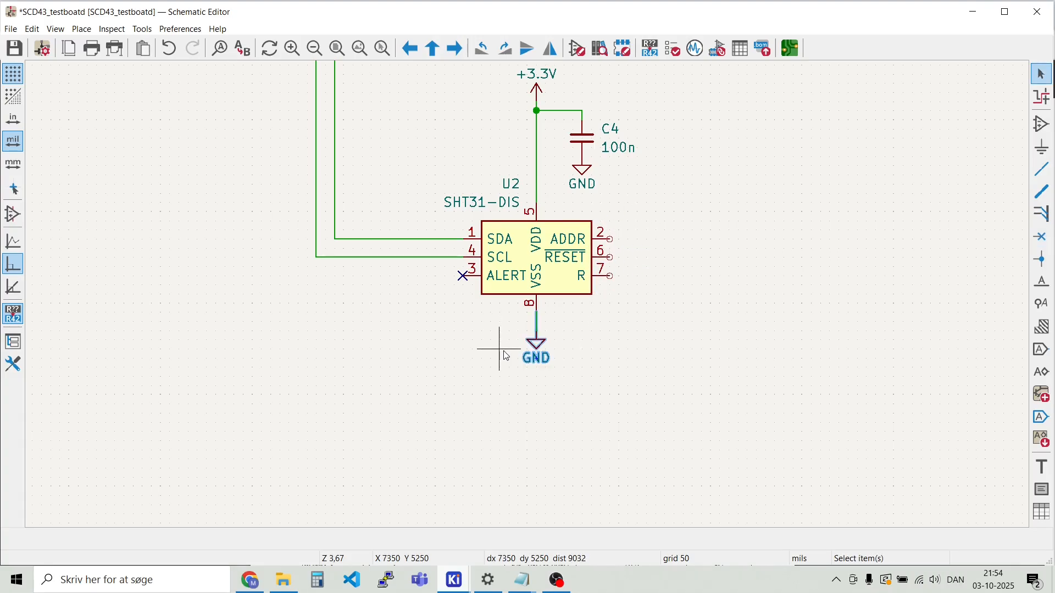
{"action": "key", "text": "ctrl+d"}
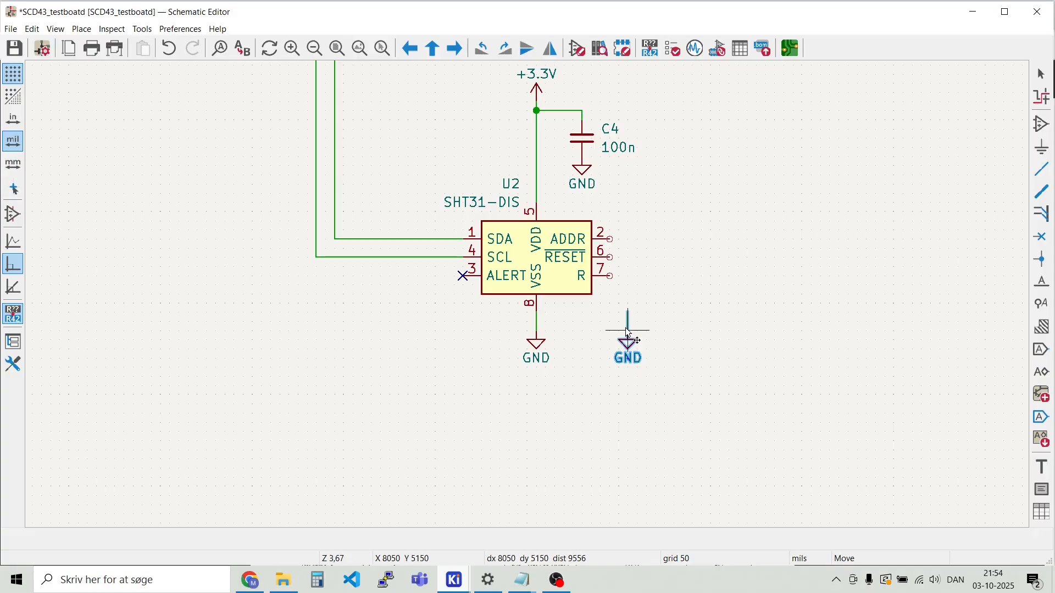
{"action": "left_click", "coordinate": [639, 335]}
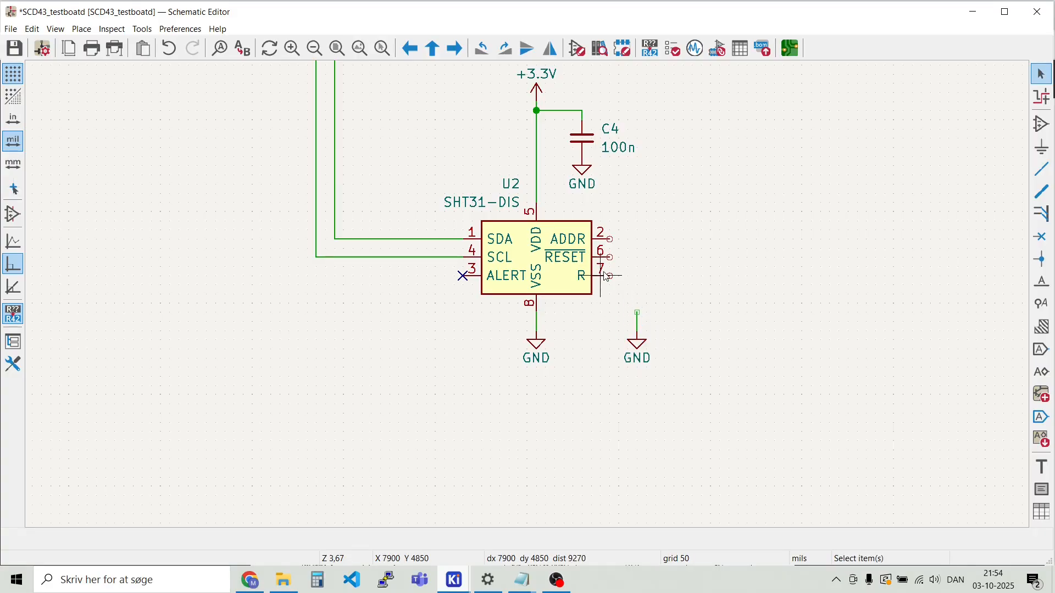
{"action": "key", "text": "w"}
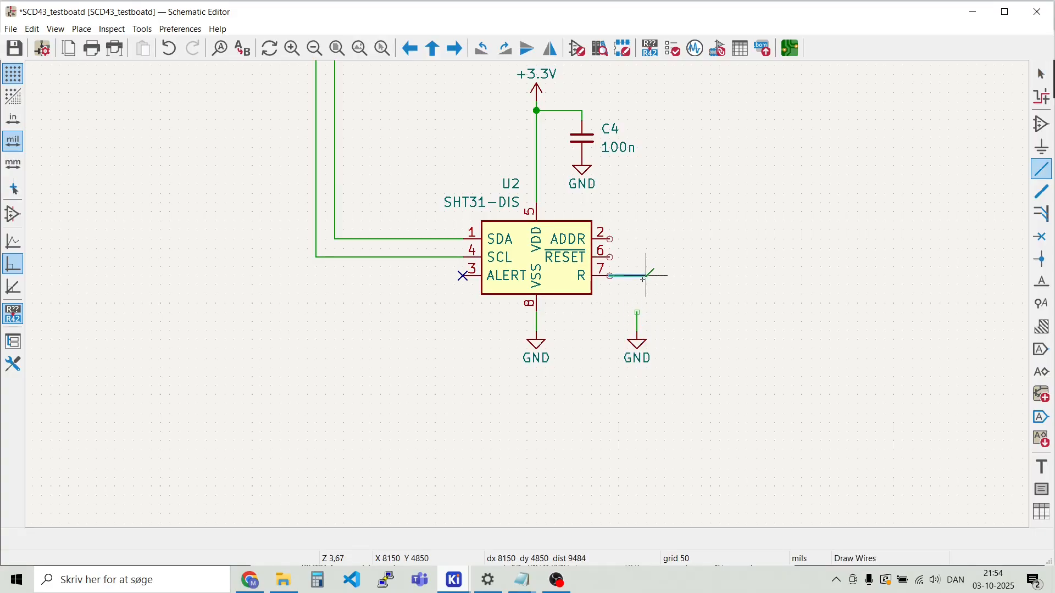
{"action": "left_click", "coordinate": [638, 312]}
{"action": "key", "text": "Escape"}
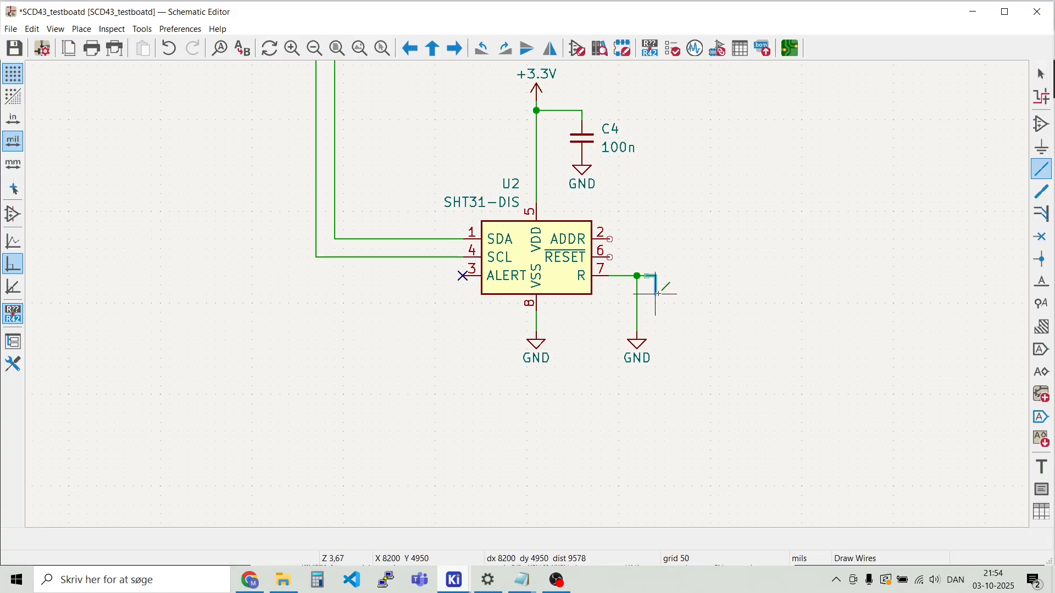
Delete the leftover wire stub beyond the corner of U2's pin 7 ground wire
{"action": "scroll", "coordinate": [659, 300], "scroll_direction": "up", "scroll_amount": 5}
{"action": "left_click_drag", "start_coordinate": [514, 283], "coordinate": [495, 208]}
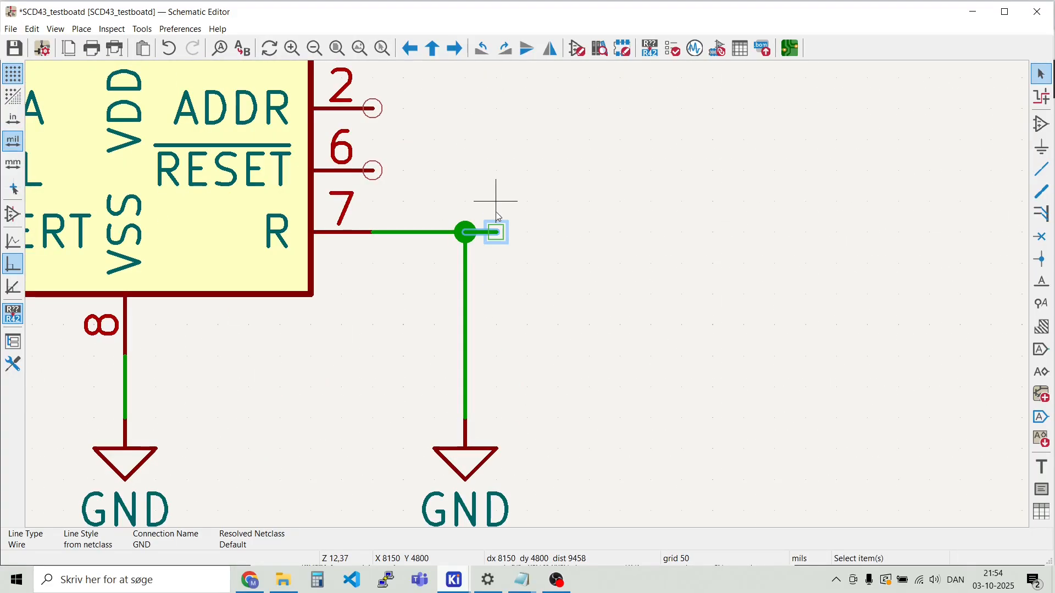
{"action": "key", "text": "Delete"}
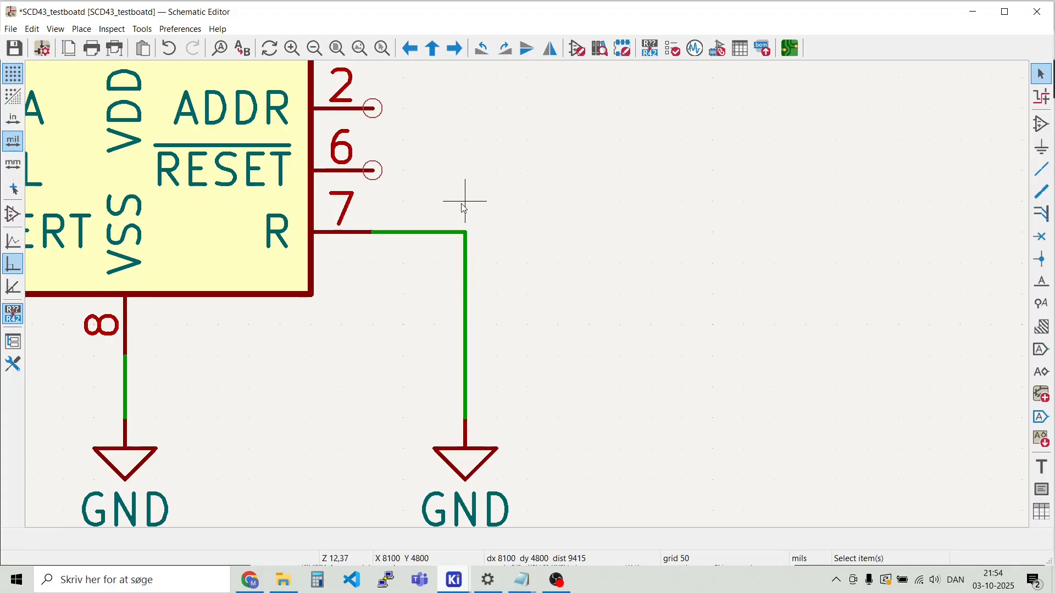
Duplicate pull-up resistor R2 with its +3.3V symbol and wires, and place the copy right of U2, its lower wire end level with RESET pin 6
{"action": "scroll", "coordinate": [464, 202], "scroll_direction": "down", "scroll_amount": 8}
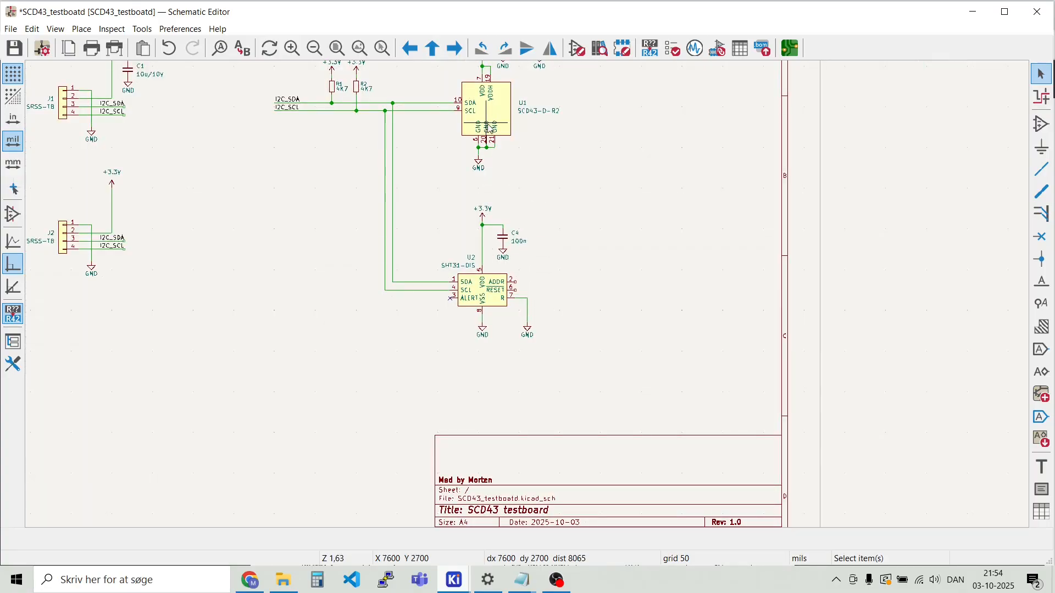
{"action": "scroll", "coordinate": [530, 300], "scroll_direction": "down", "scroll_amount": 1}
{"action": "scroll", "coordinate": [552, 325], "scroll_direction": "up", "scroll_amount": 6}
{"action": "left_click_drag", "start_coordinate": [513, 345], "coordinate": [460, 210]}
{"action": "left_click", "coordinate": [461, 210]}
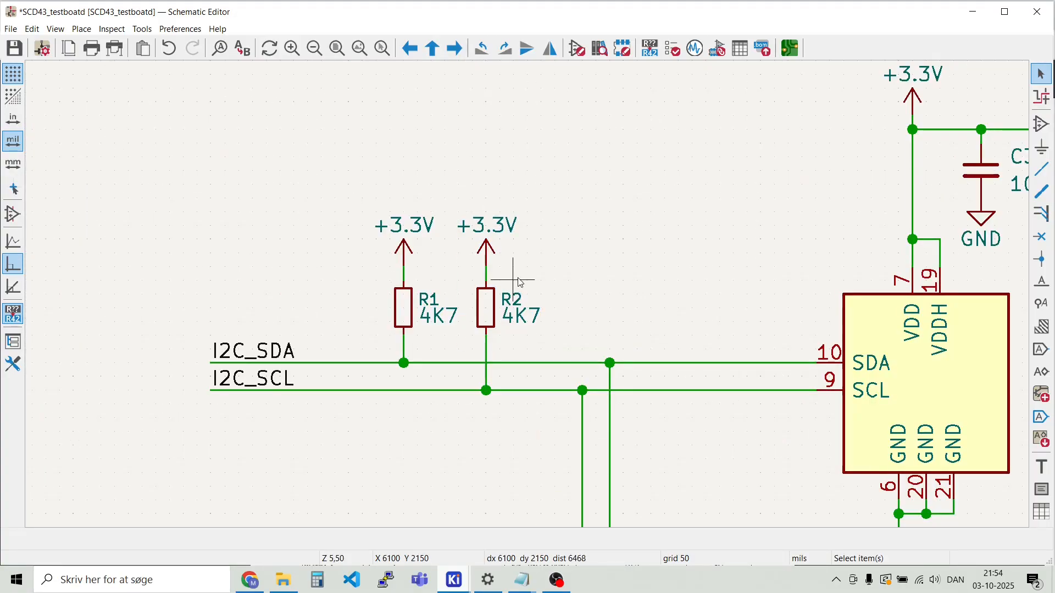
{"action": "left_click_drag", "start_coordinate": [521, 347], "coordinate": [477, 223]}
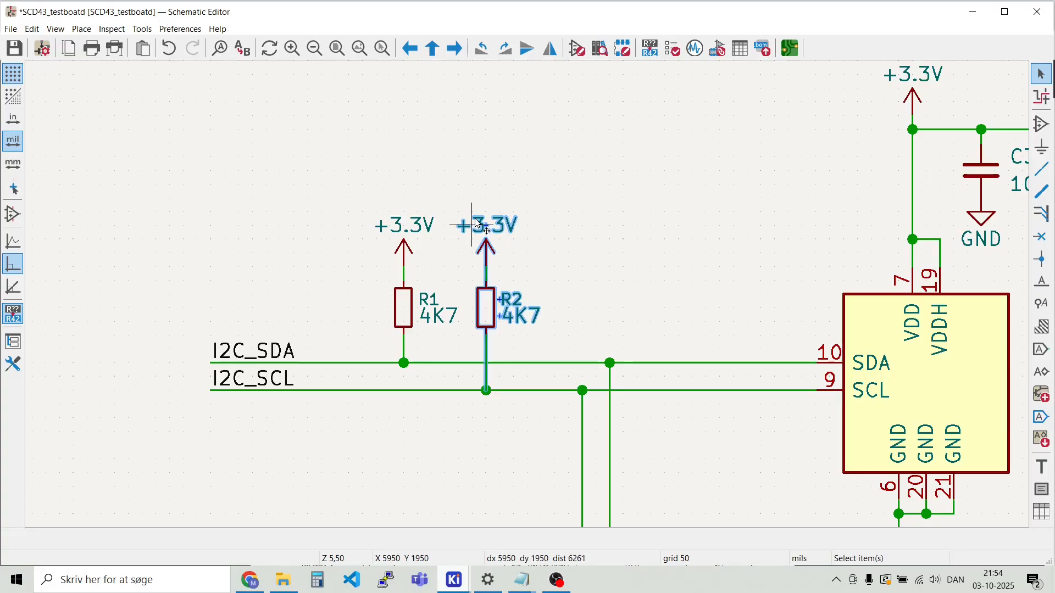
{"action": "key", "text": "ctrl+d"}
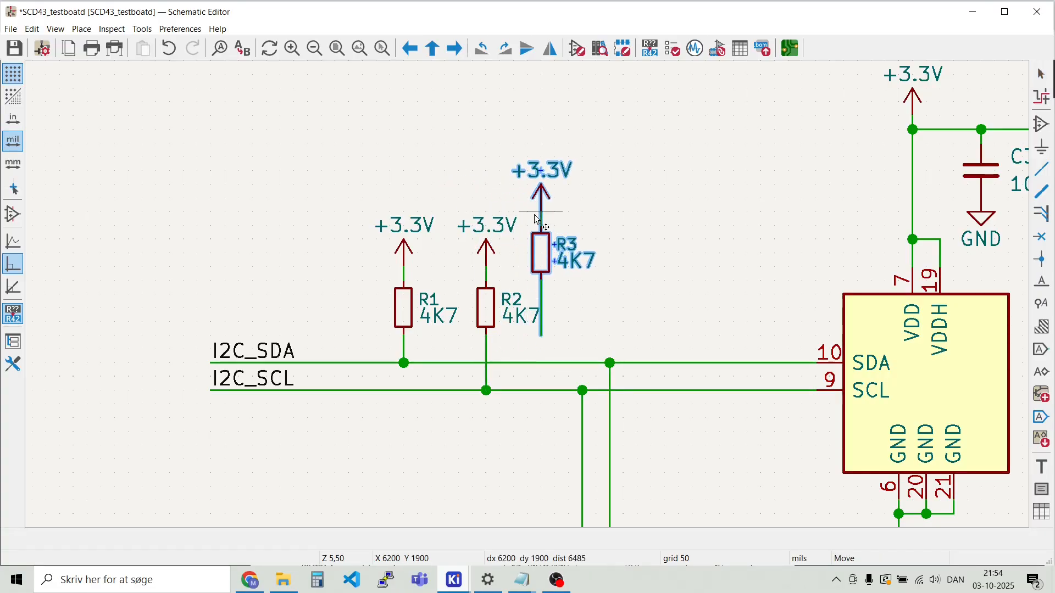
{"action": "scroll", "coordinate": [708, 353], "scroll_direction": "down", "scroll_amount": 3}
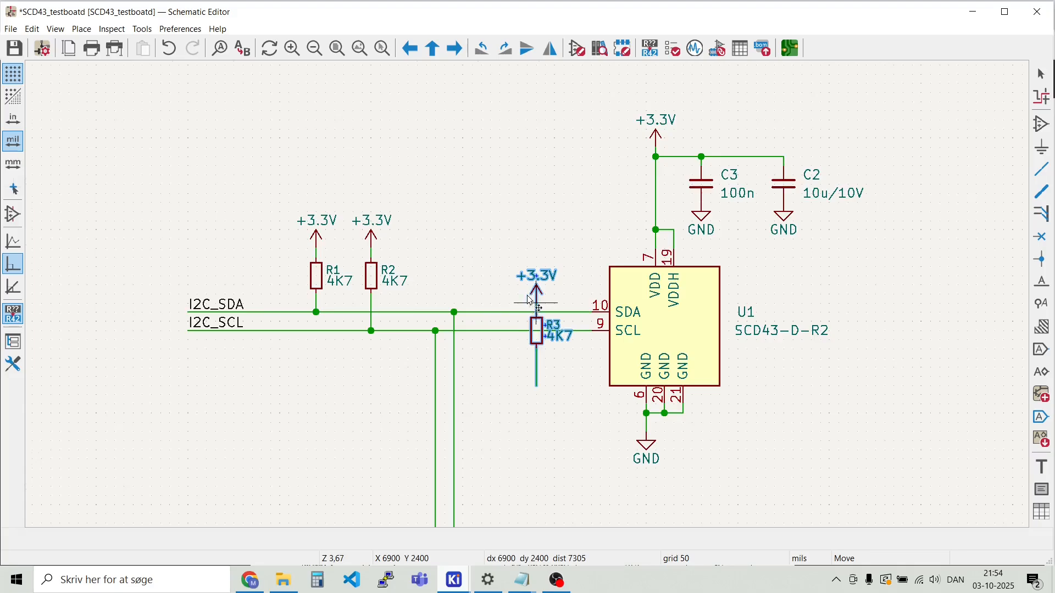
{"action": "scroll", "coordinate": [531, 301], "scroll_direction": "down", "scroll_amount": 3}
{"action": "scroll", "coordinate": [603, 426], "scroll_direction": "up", "scroll_amount": 6}
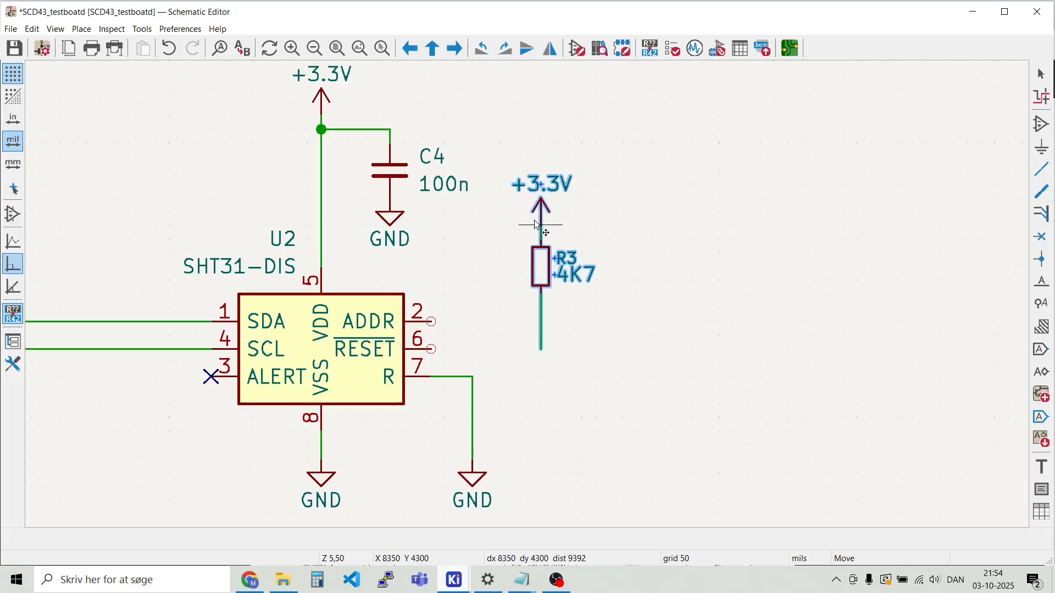
{"action": "left_click", "coordinate": [557, 226]}
{"action": "key", "text": "Escape"}
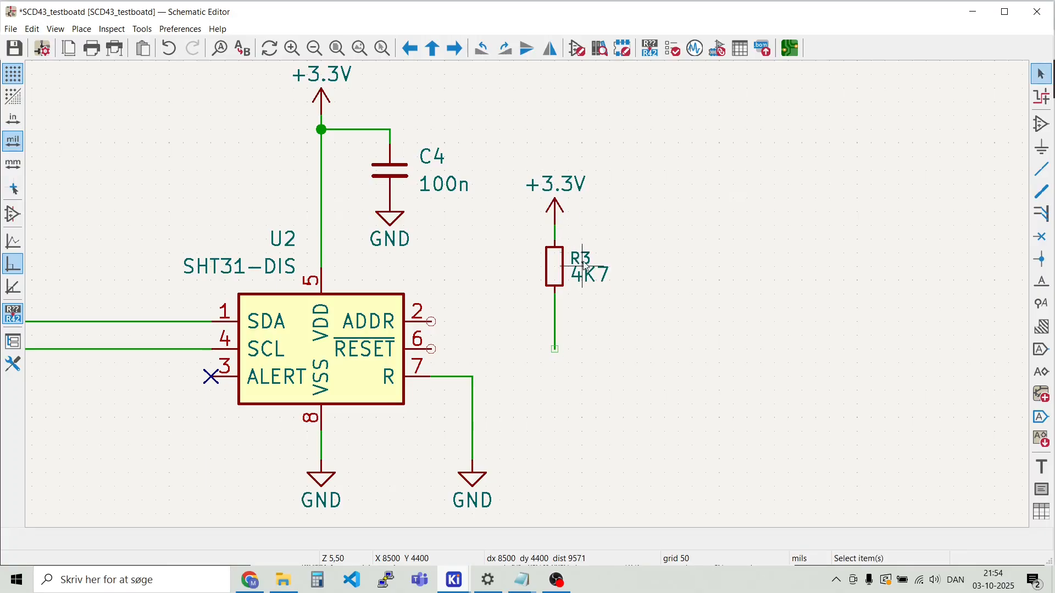
Move R3 and its +3.3V symbol up one 50 mil grid step, and set R3's value to 10K
{"action": "left_click_drag", "start_coordinate": [628, 281], "coordinate": [519, 187]}
{"action": "mouse_move", "coordinate": [560, 267]}
{"action": "left_mouse_down"}
{"action": "mouse_move", "coordinate": [547, 240]}
{"action": "mouse_move", "coordinate": [556, 253]}
{"action": "left_mouse_up"}
{"action": "left_click", "coordinate": [631, 253]}
{"action": "double_click", "coordinate": [604, 270]}
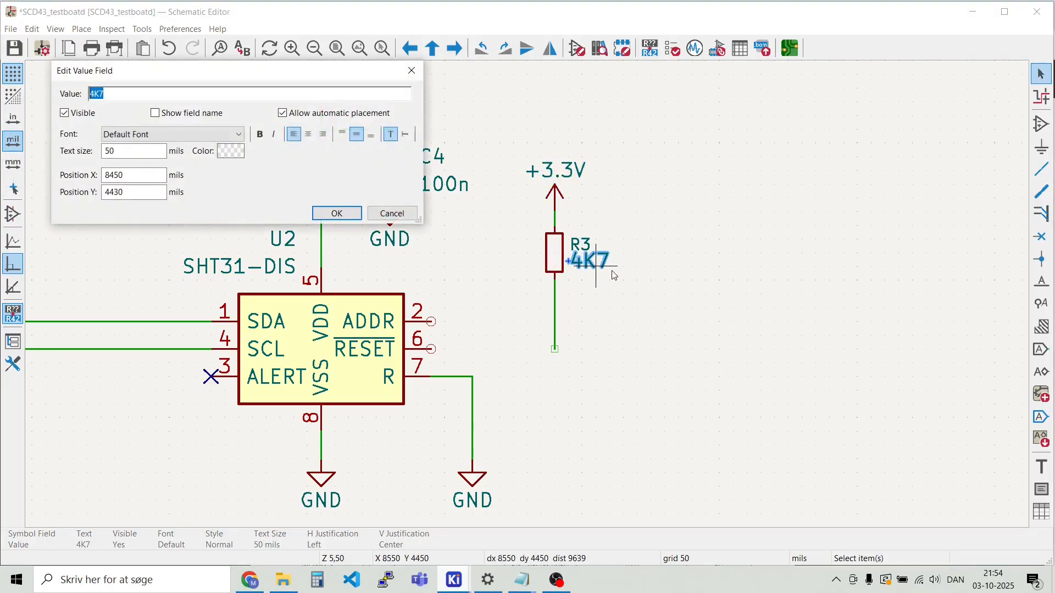
{"action": "type", "text": "10K"}
{"action": "key", "text": "Return"}
{"action": "key", "text": "Escape"}
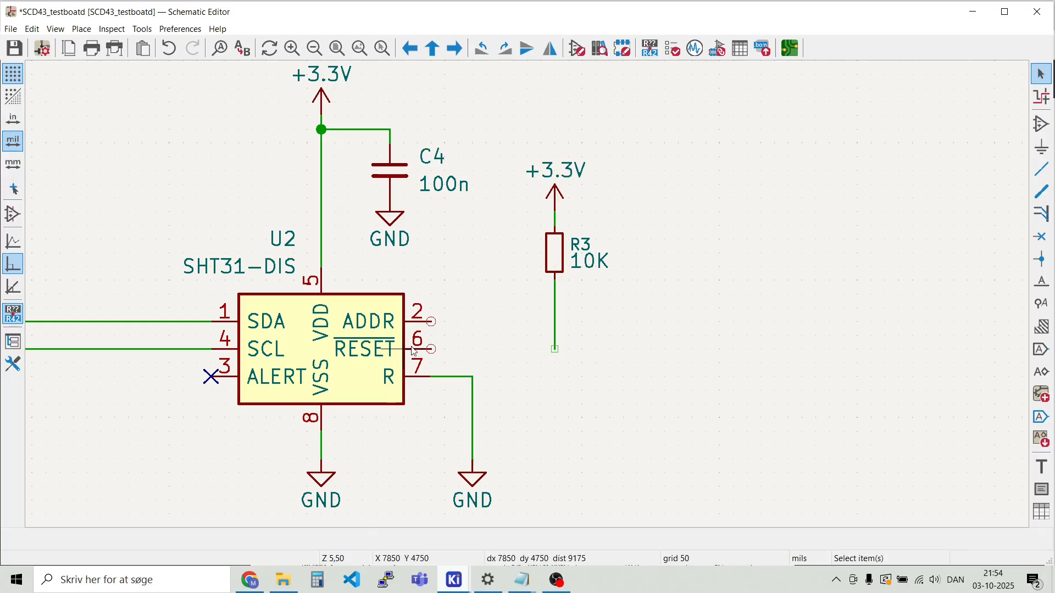
Wire U2's RESET pin 6 to the lower end of R3's wire
{"action": "key", "text": "w"}
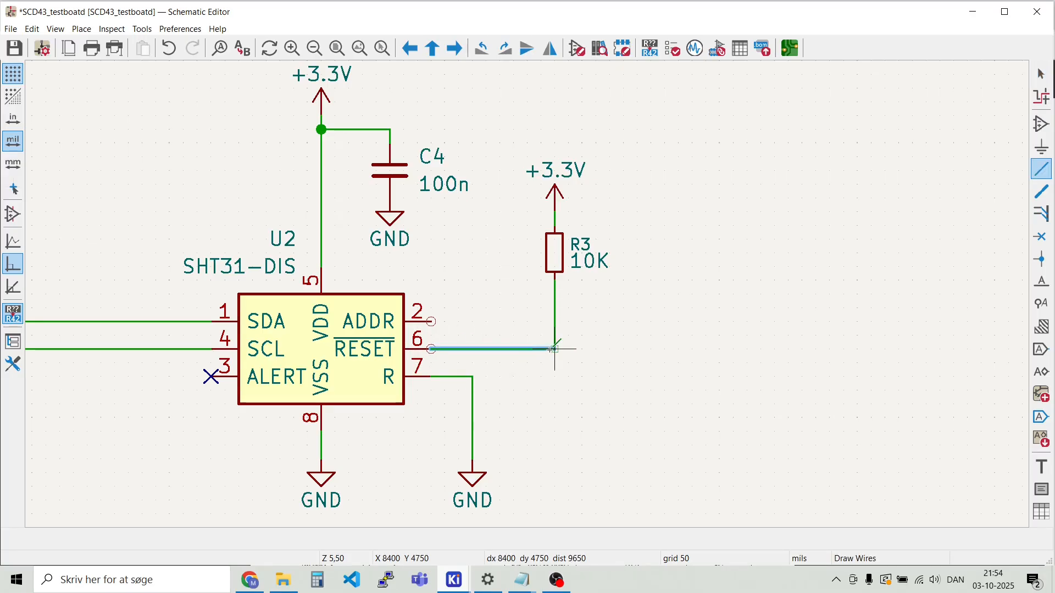
{"action": "left_click", "coordinate": [555, 349]}
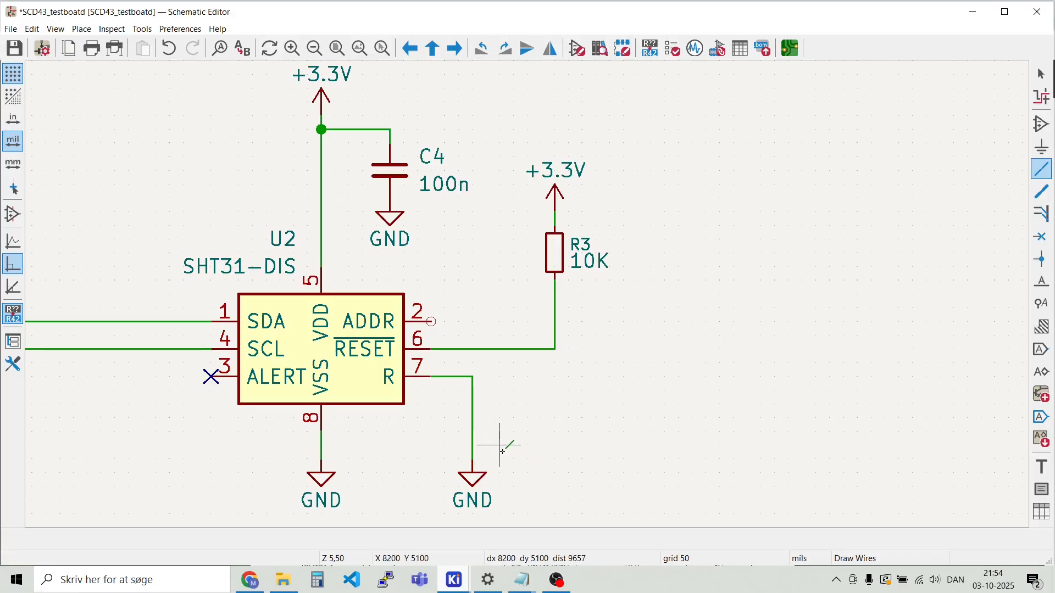
{"action": "key", "text": "Escape"}
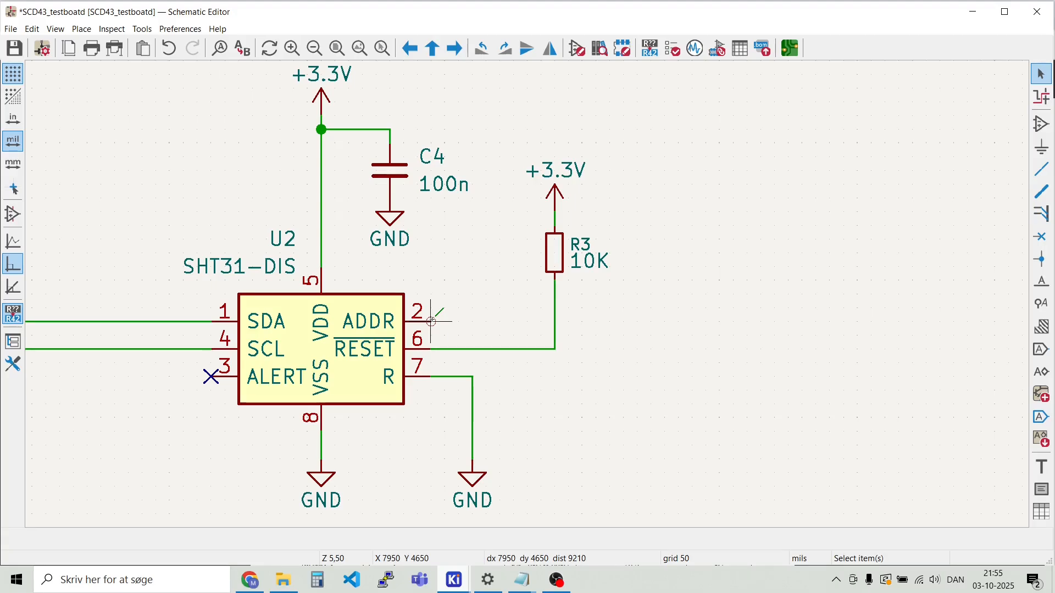
Wire U2's ADDR pin 2 1000 mil right and 150 mil down, and attach a copy of 10K resistor R3 at the wire's end
{"action": "key", "text": "w"}
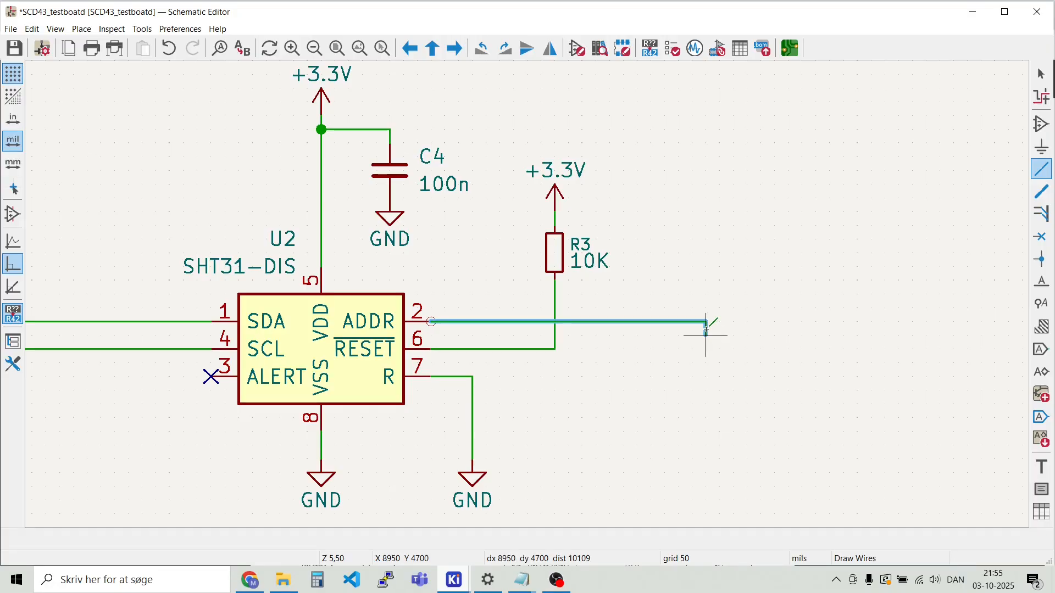
{"action": "double_click", "coordinate": [706, 363]}
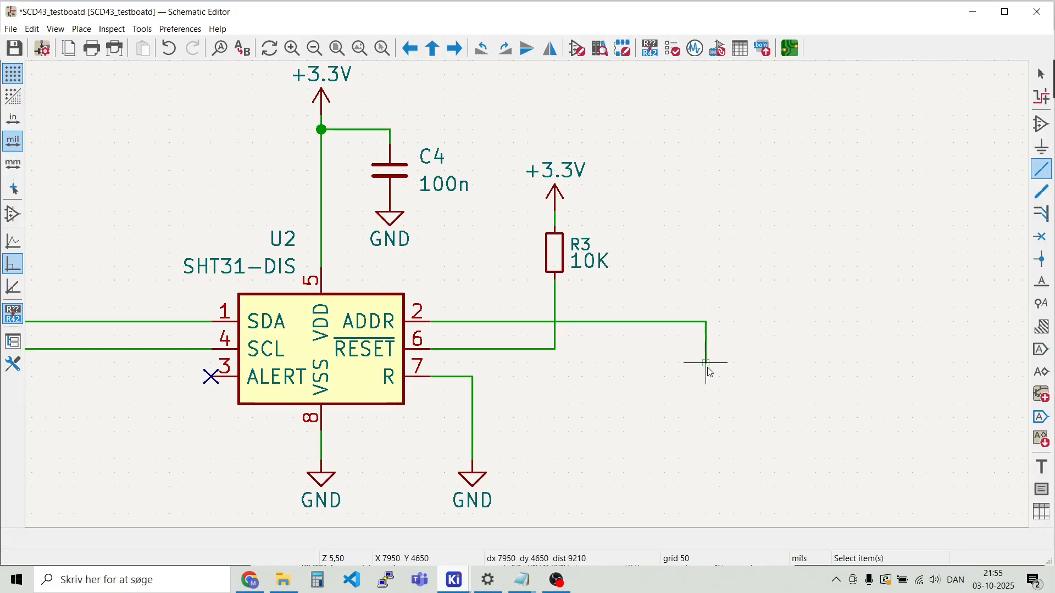
{"action": "key", "text": "Escape"}
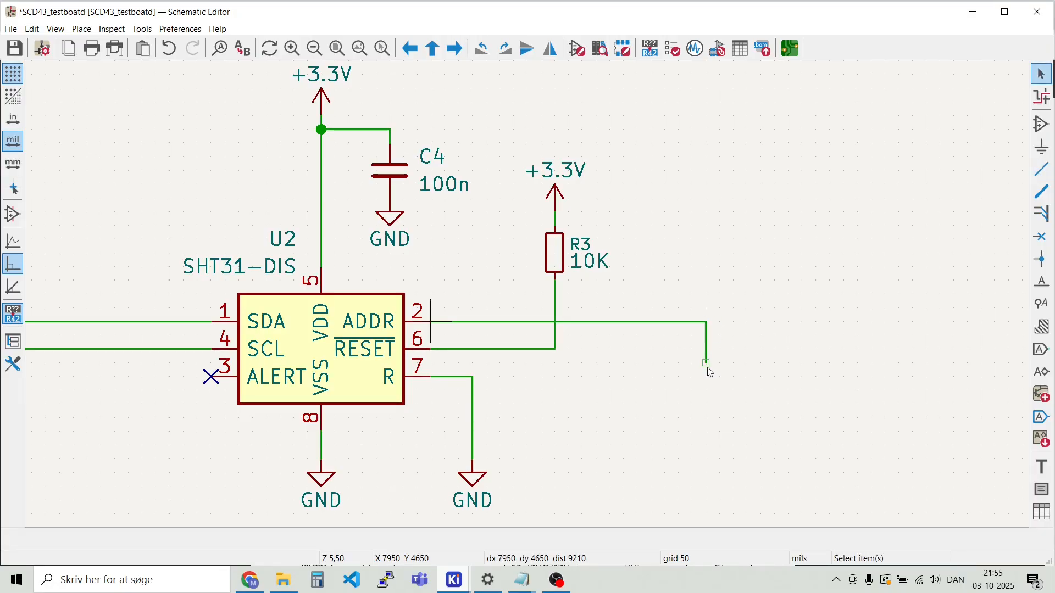
{"action": "left_click", "coordinate": [558, 256]}
{"action": "key", "text": "ctrl+d"}
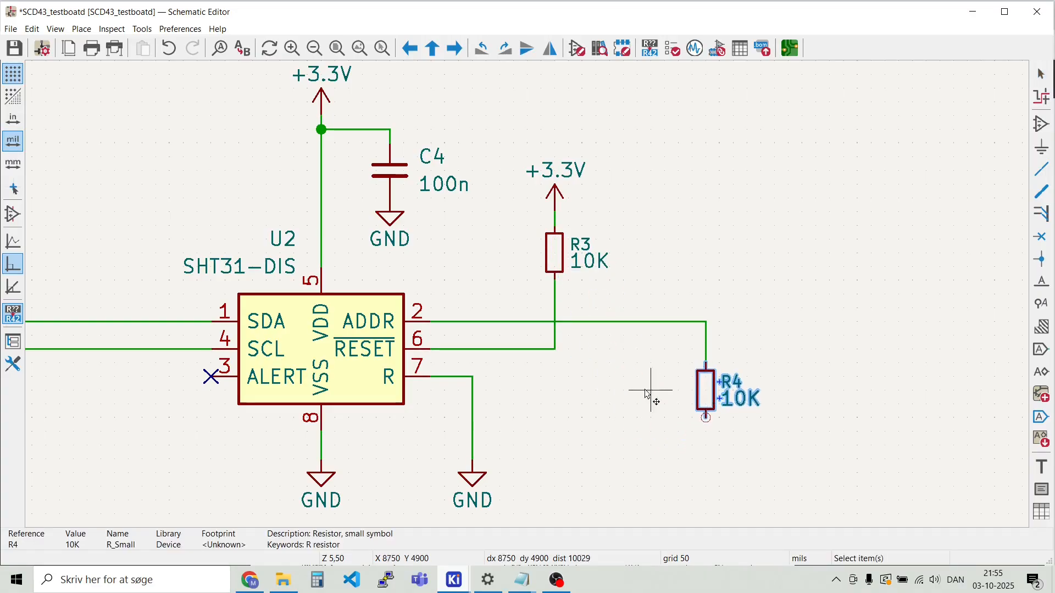
{"action": "left_click", "coordinate": [703, 394]}
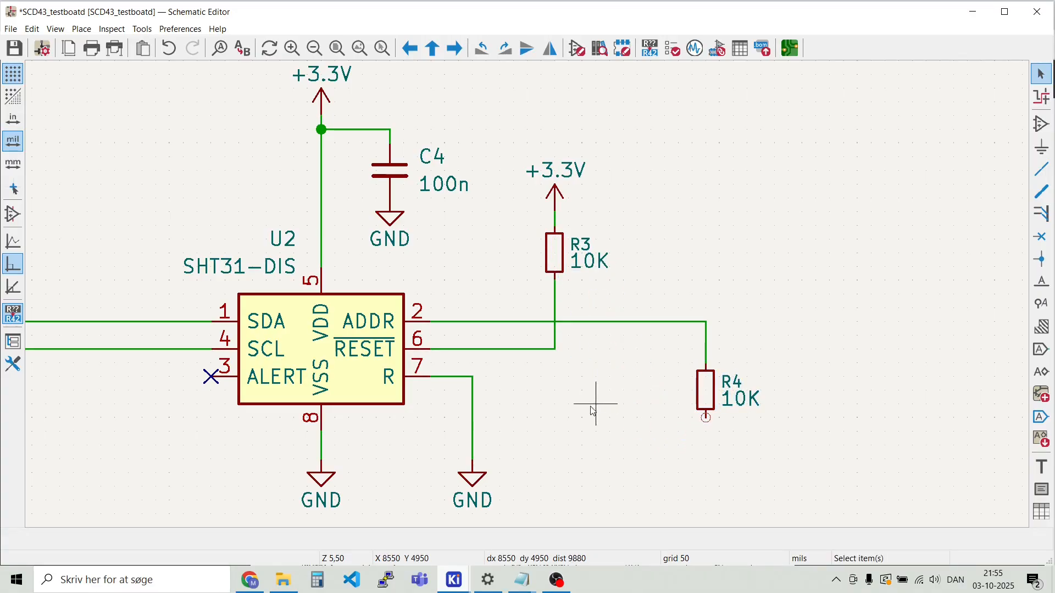
Add a GND symbol below R4, connected by wire and level with U2's other GND symbols, and lower R4 by 50 mil
{"action": "left_click", "coordinate": [469, 478]}
{"action": "key", "text": "ctrl+d"}
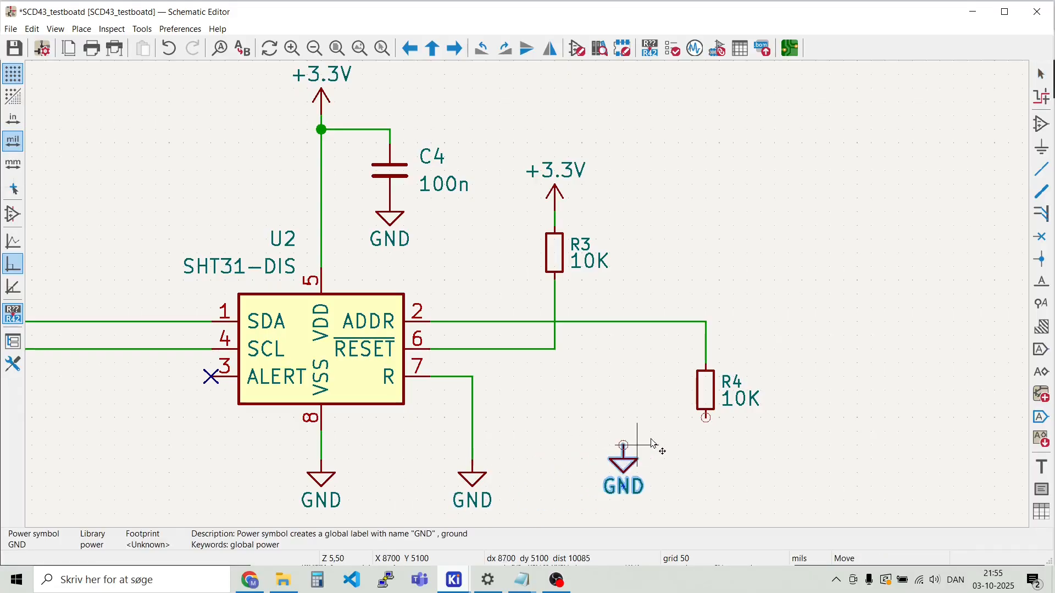
{"action": "left_click", "coordinate": [715, 443]}
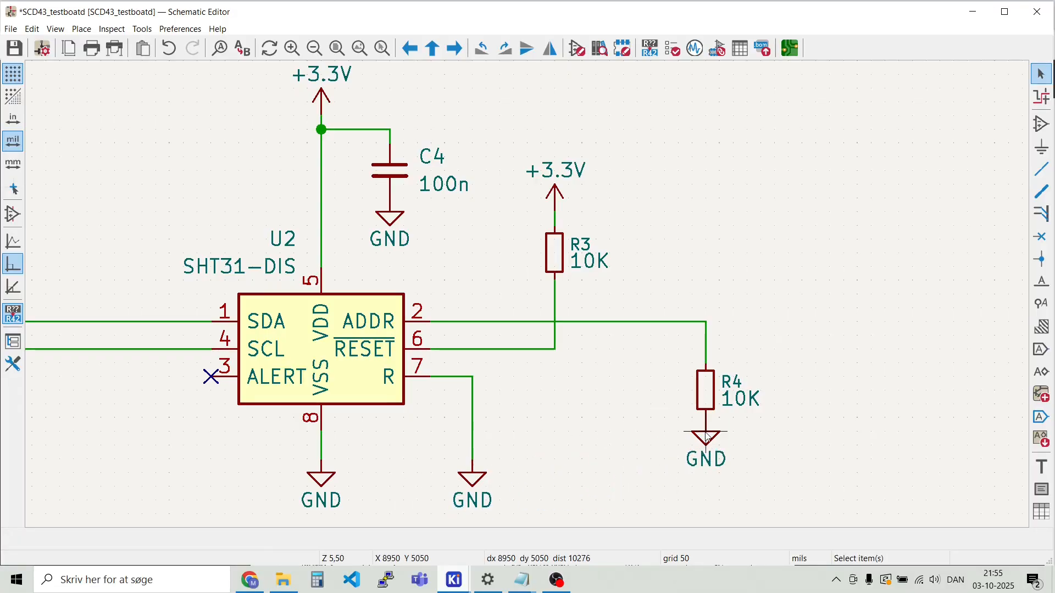
{"action": "mouse_move", "coordinate": [715, 442]}
{"action": "left_mouse_down"}
{"action": "mouse_move", "coordinate": [699, 456]}
{"action": "mouse_move", "coordinate": [712, 460]}
{"action": "left_mouse_up"}
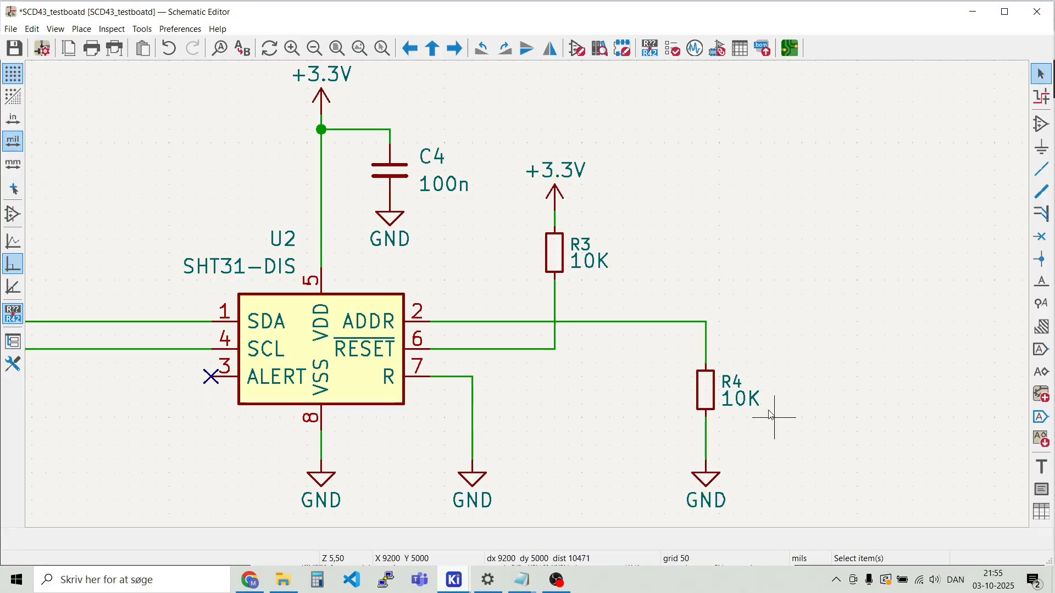
{"action": "left_click_drag", "start_coordinate": [712, 394], "coordinate": [709, 413]}
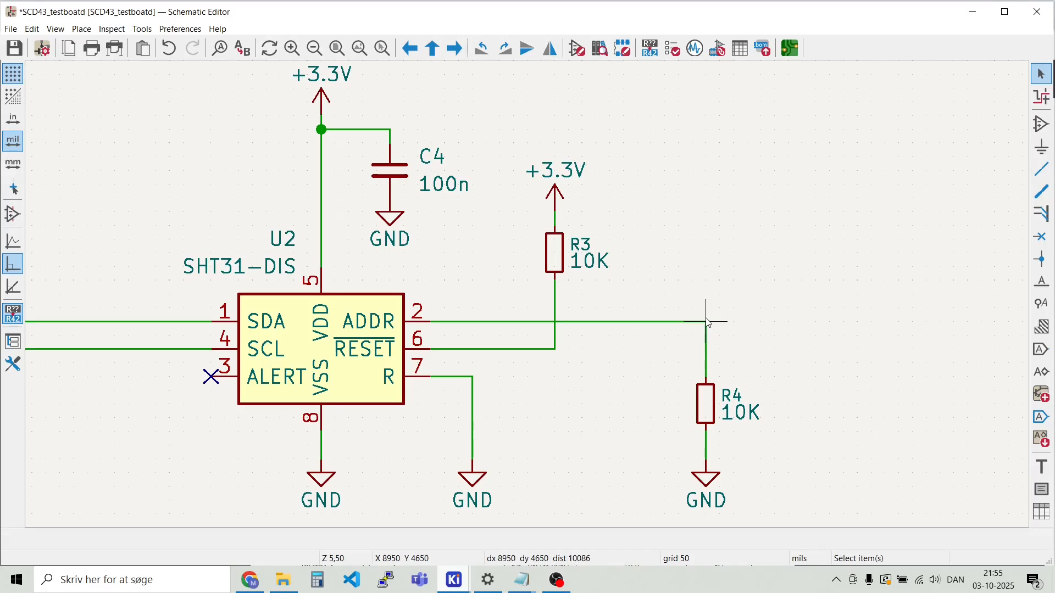
Duplicate R3's +3.3V symbol and place the copy at the same height, directly above R4
{"action": "left_click", "coordinate": [554, 195]}
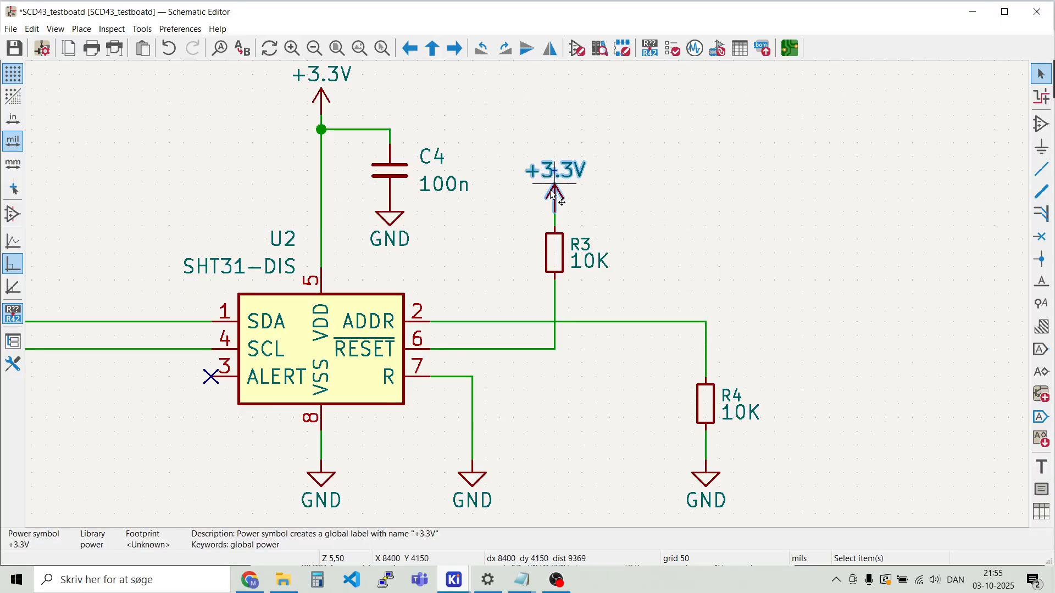
{"action": "key", "text": "ctrl+d"}
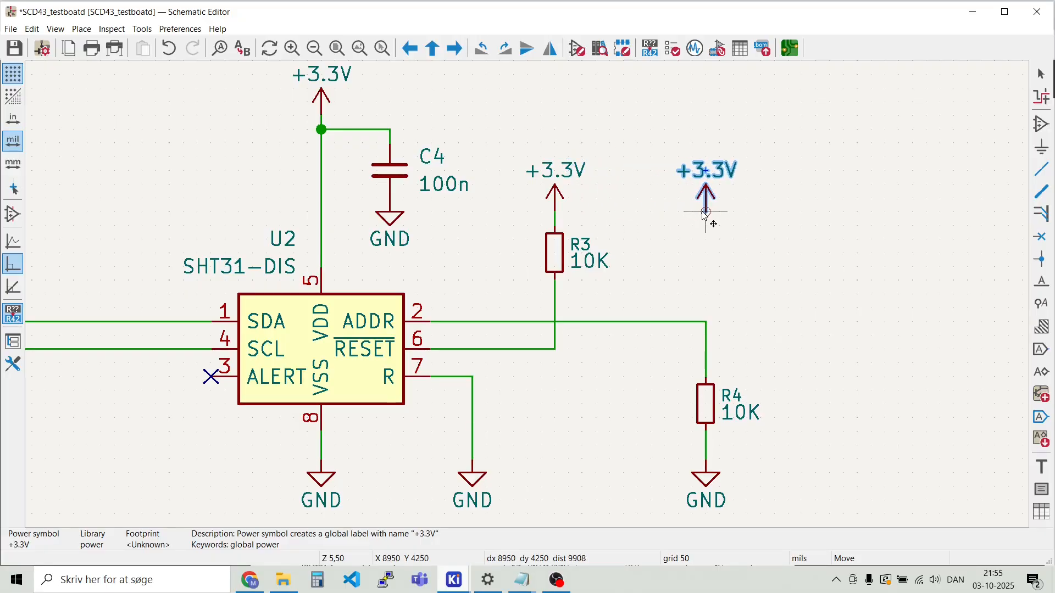
{"action": "left_click", "coordinate": [705, 214]}
{"action": "left_click", "coordinate": [577, 234]}
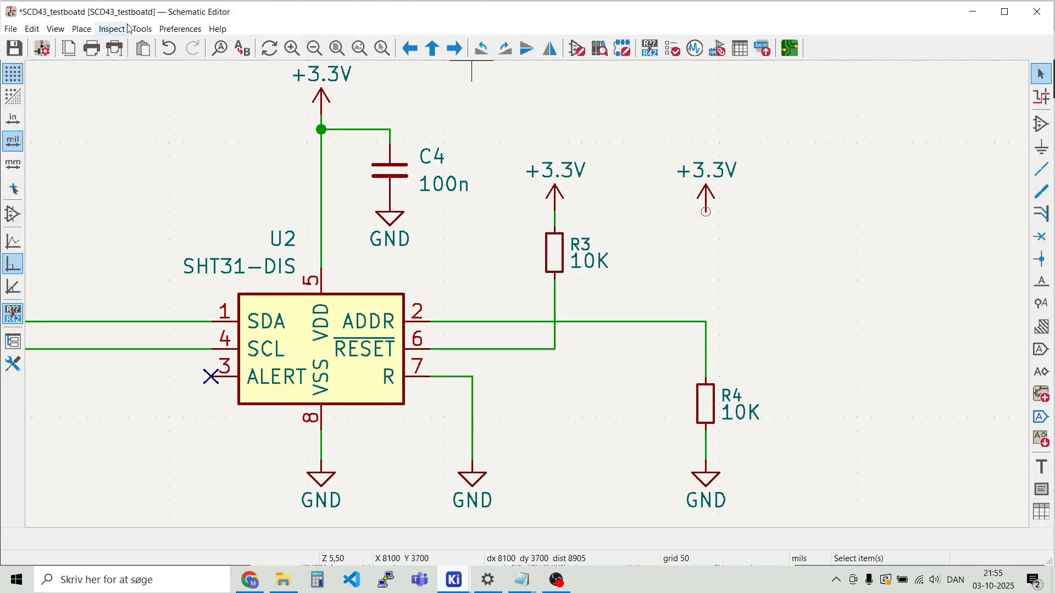
Add a SolderJumper_2_Open symbol from the Jumper library to the schematic
{"action": "left_click", "coordinate": [81, 28]}
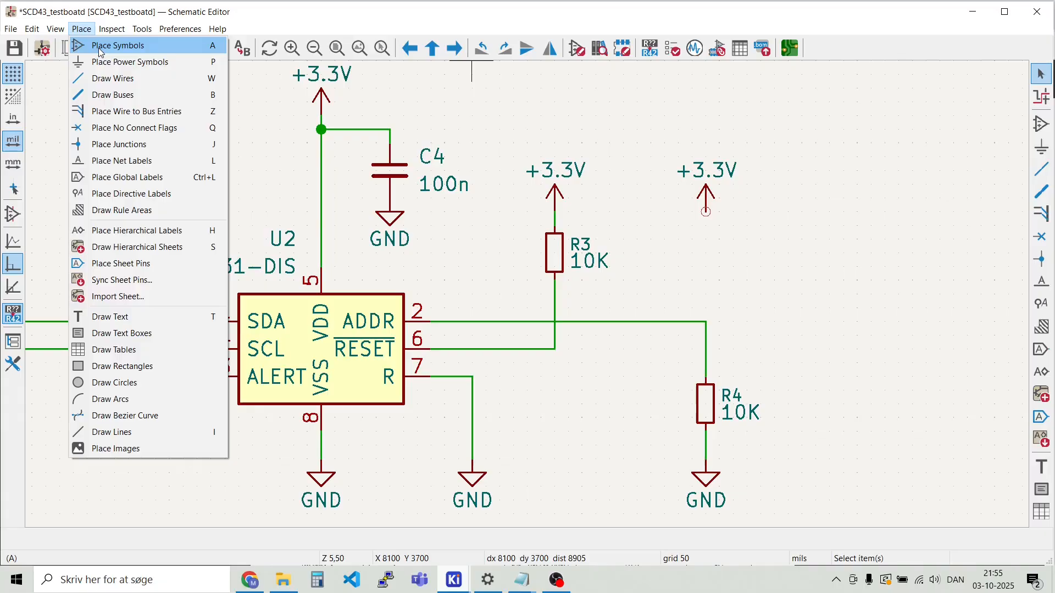
{"action": "left_click", "coordinate": [97, 48]}
{"action": "left_click", "coordinate": [247, 292]}
{"action": "type", "text": "sp"}
{"action": "key", "text": "BackSpace"}
{"action": "type", "text": "older"}
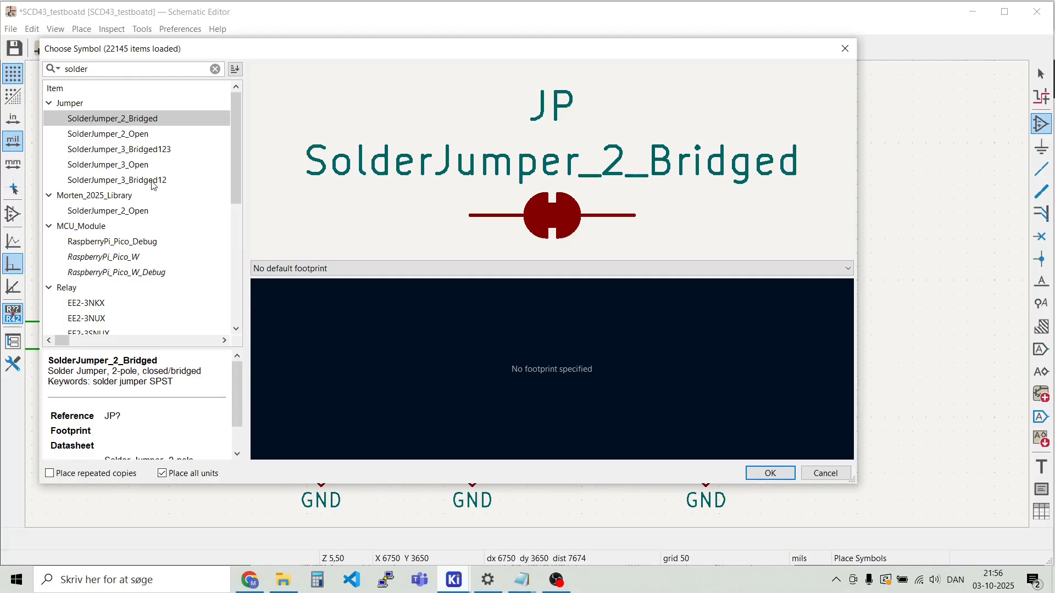
{"action": "left_click", "coordinate": [121, 136]}
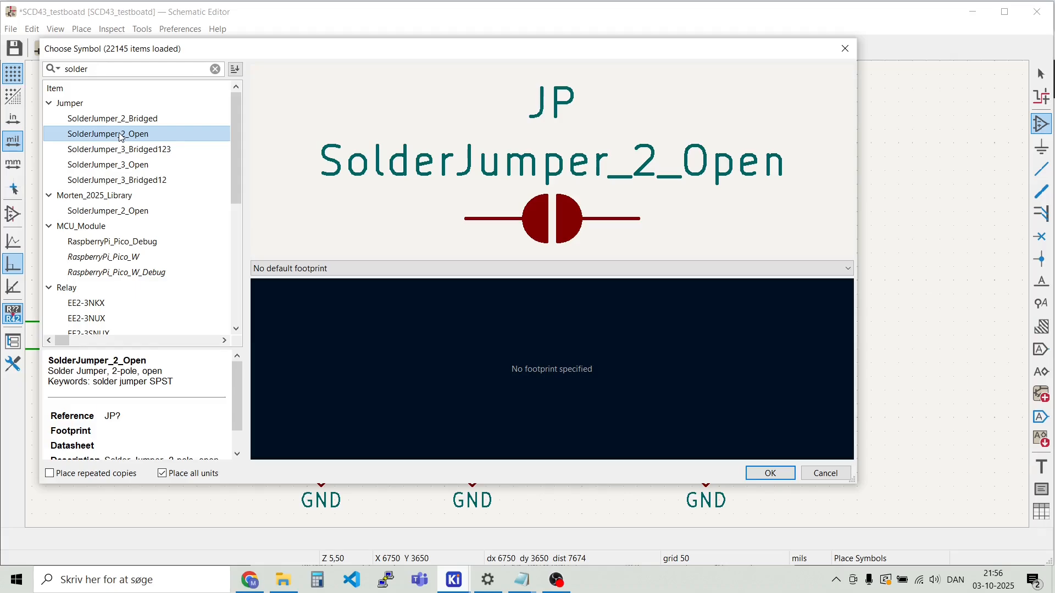
{"action": "double_click", "coordinate": [121, 134]}
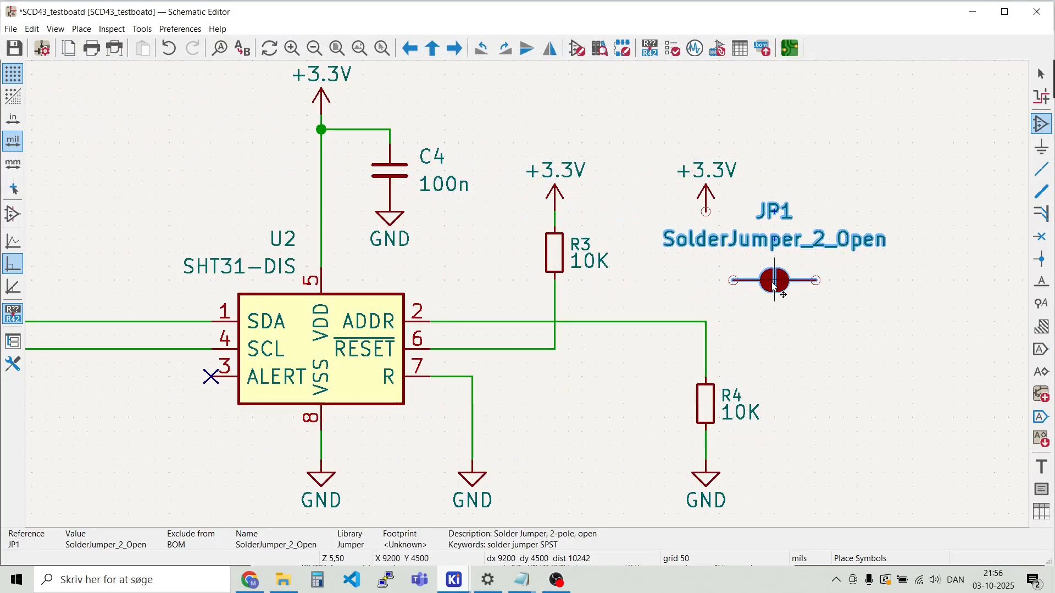
Place JP1 vertically between the +3.3V symbol above R4 and the ADDR wire's corner, and wire its ends to both
{"action": "key", "text": "r"}
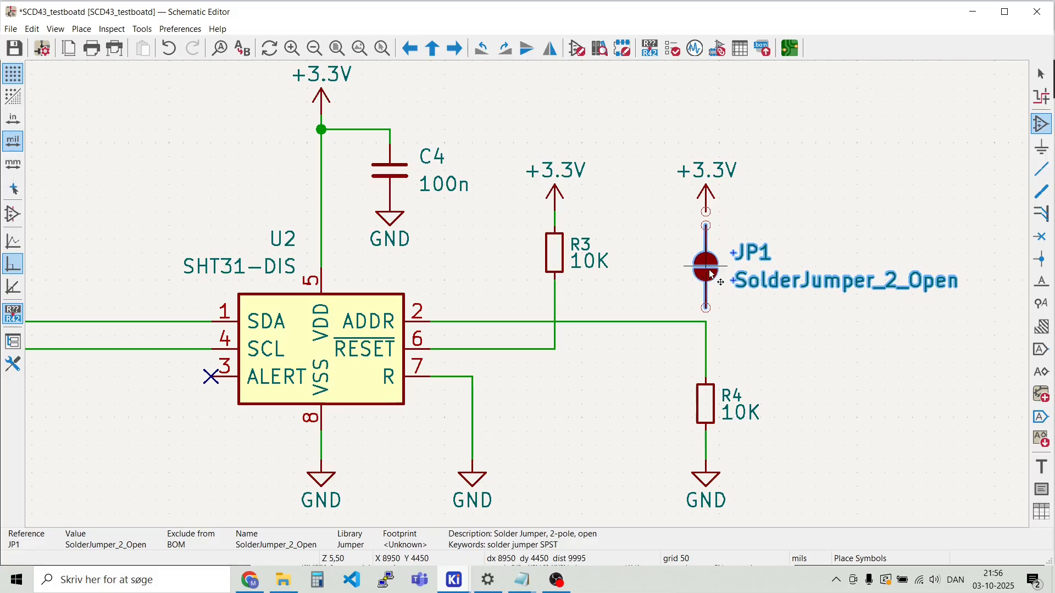
{"action": "left_click", "coordinate": [706, 273]}
{"action": "key", "text": "Escape"}
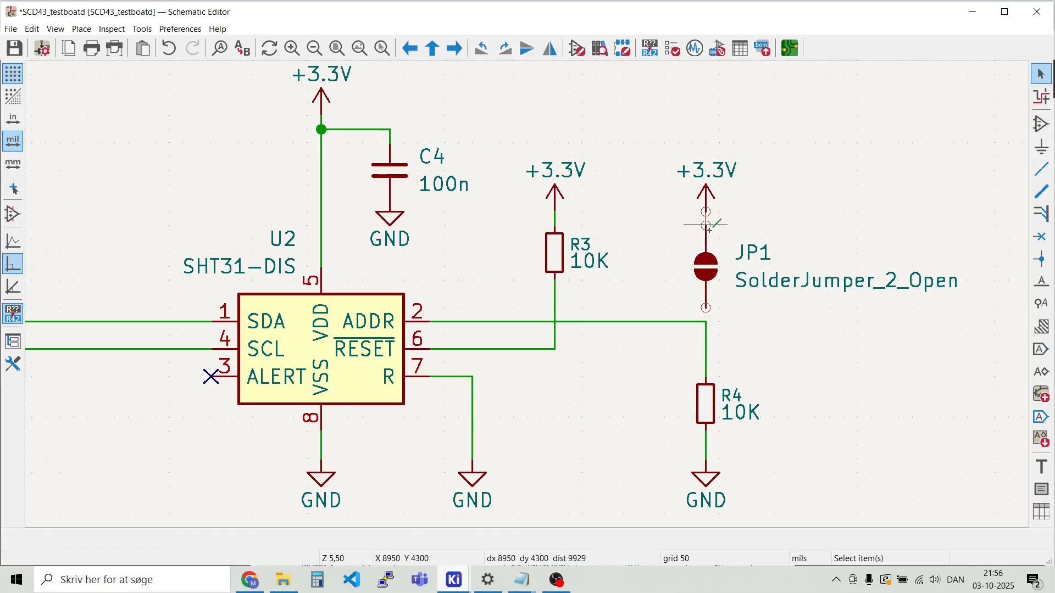
{"action": "key", "text": "w"}
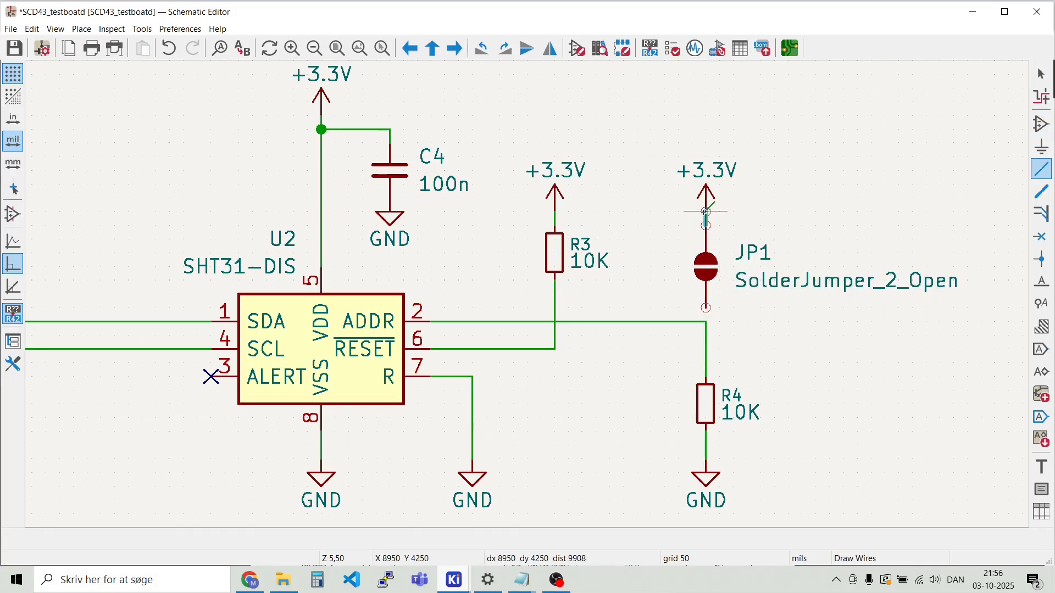
{"action": "left_click", "coordinate": [706, 322]}
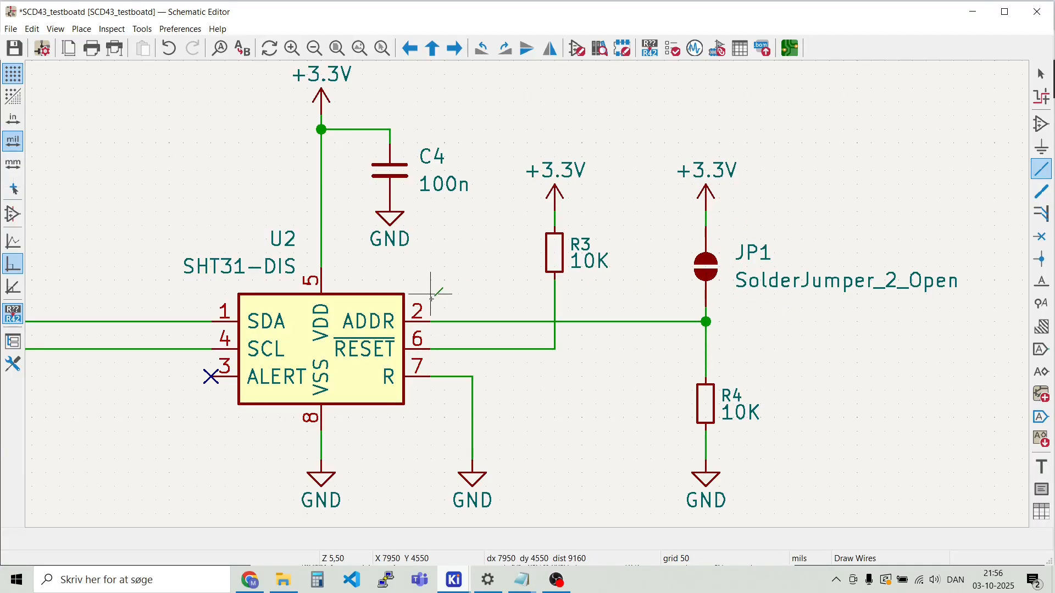
Move connector J1's SM04B-SRSS-TB value text to just above the connector body
{"action": "scroll", "coordinate": [596, 376], "scroll_direction": "down", "scroll_amount": 6}
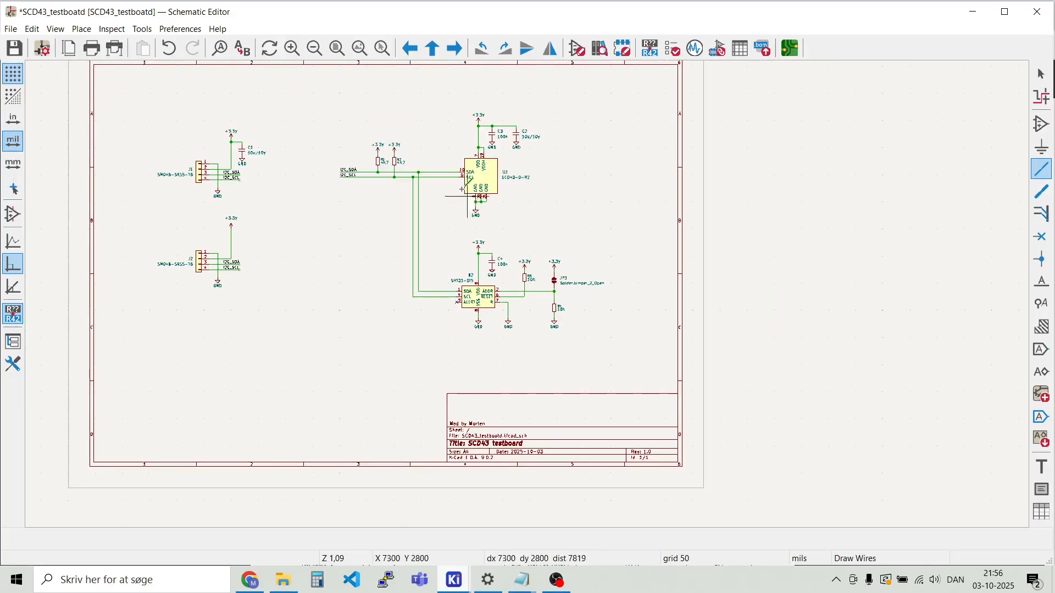
{"action": "scroll", "coordinate": [478, 177], "scroll_direction": "up", "scroll_amount": 3}
{"action": "scroll", "coordinate": [528, 301], "scroll_direction": "down", "scroll_amount": 2}
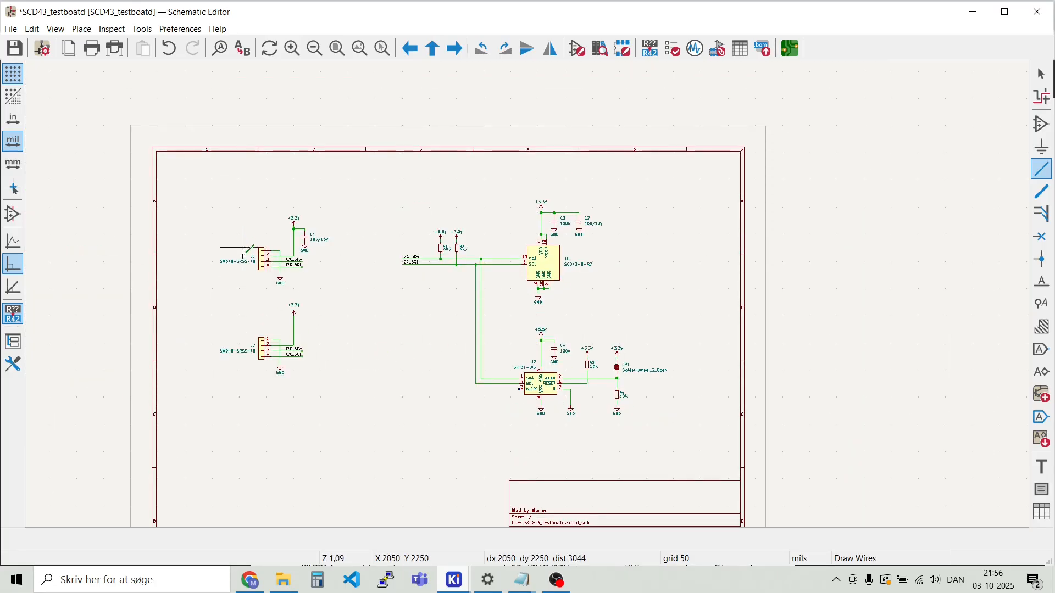
{"action": "scroll", "coordinate": [255, 263], "scroll_direction": "up", "scroll_amount": 3}
{"action": "scroll", "coordinate": [527, 294], "scroll_direction": "up", "scroll_amount": 1}
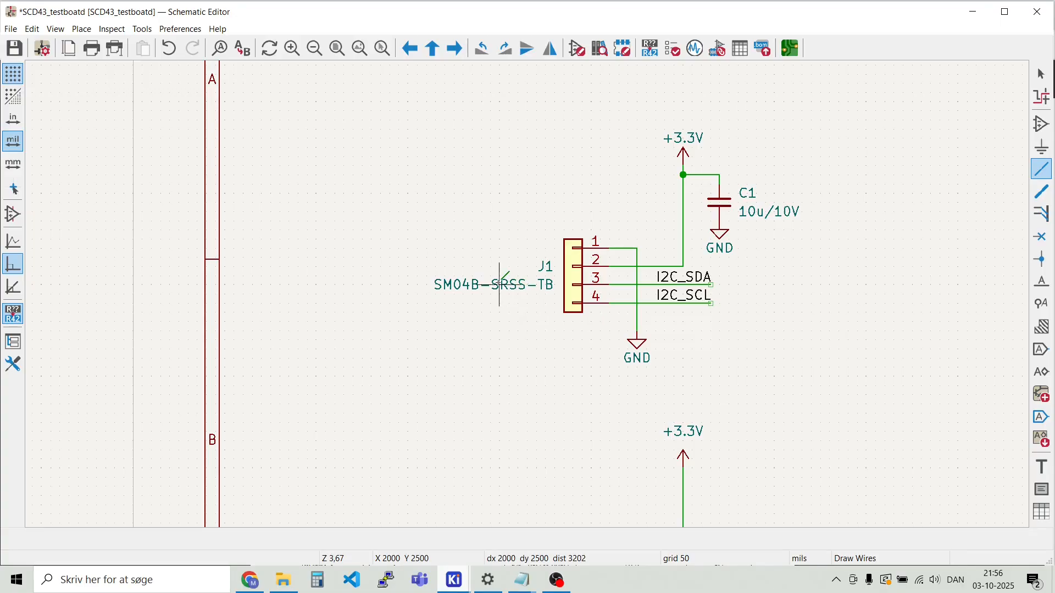
{"action": "key", "text": "Escape"}
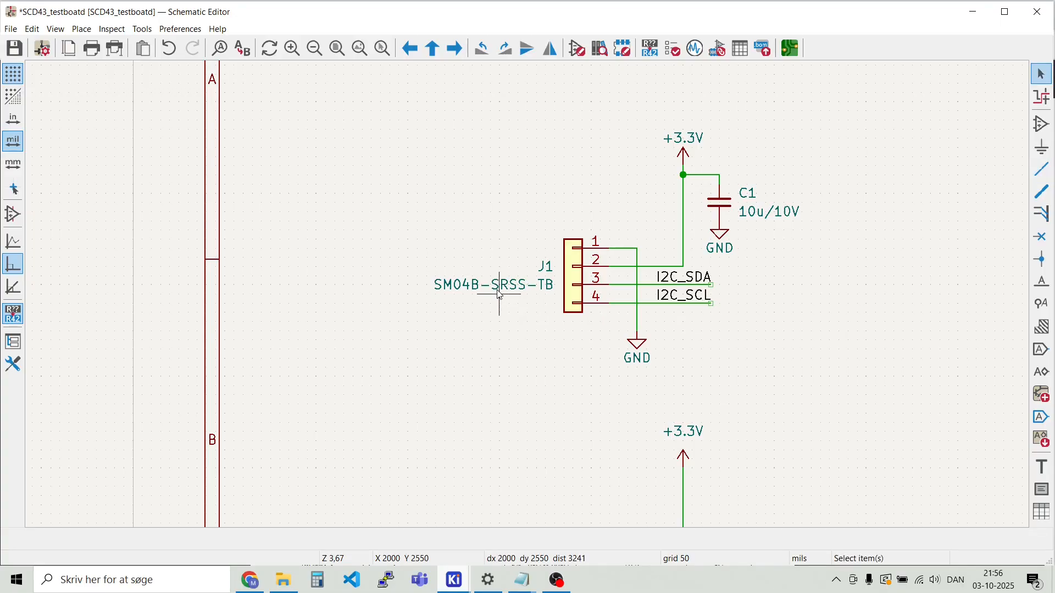
{"action": "left_click_drag", "start_coordinate": [485, 292], "coordinate": [638, 222]}
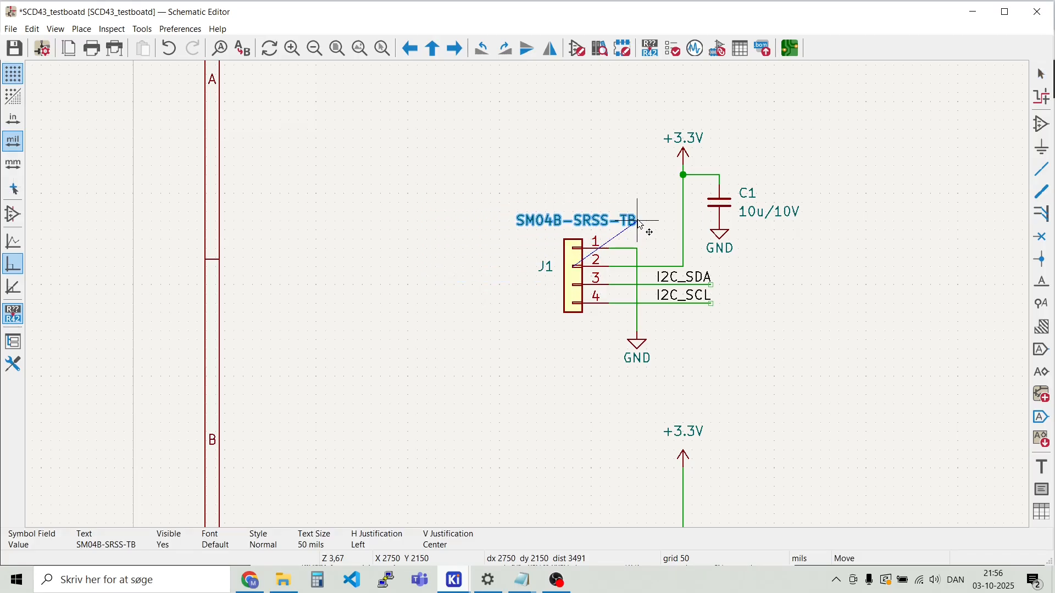
{"action": "left_click_drag", "start_coordinate": [640, 224], "coordinate": [640, 223]}
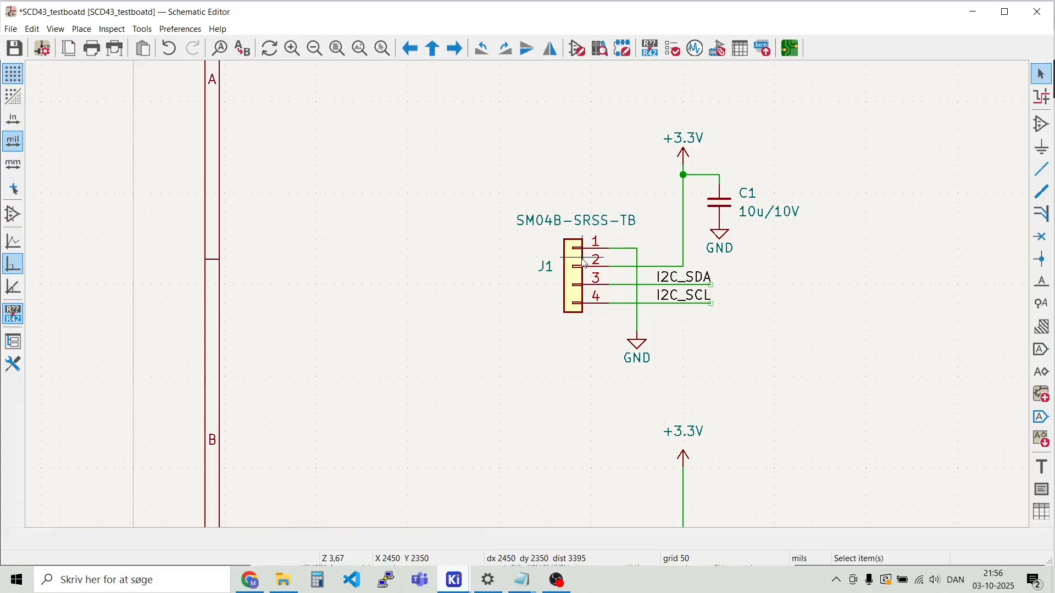
Place J1's reference text directly above its connector body, with the SM04B-SRSS-TB value text one line higher
{"action": "left_click", "coordinate": [556, 277]}
{"action": "left_click_drag", "start_coordinate": [556, 278], "coordinate": [633, 213]}
{"action": "left_click", "coordinate": [571, 195]}
{"action": "left_click", "coordinate": [592, 224]}
{"action": "left_click", "coordinate": [610, 157]}
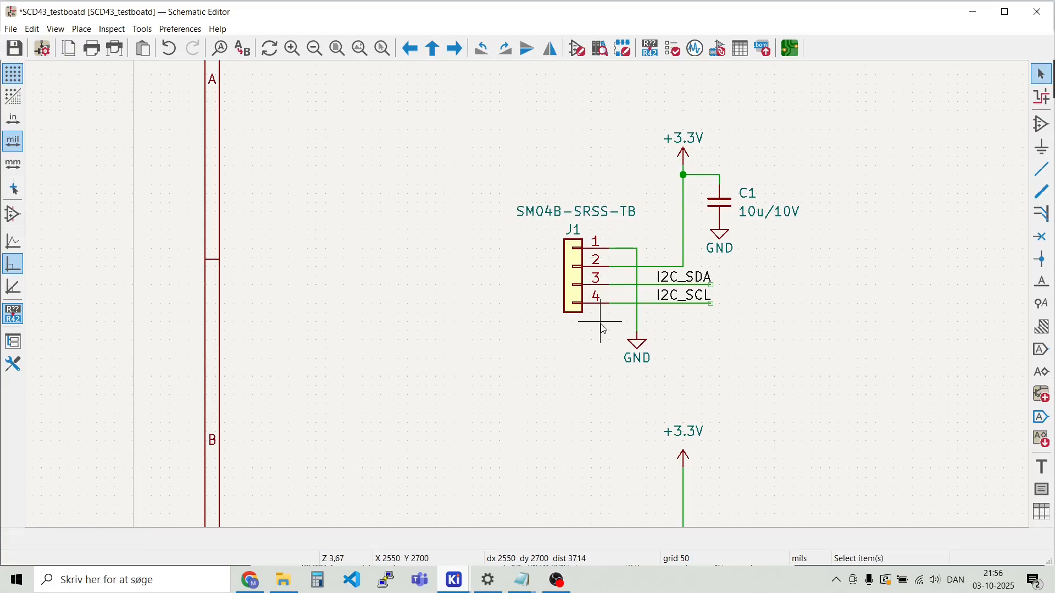
Move connector J2's reference text directly above its body, and place its SM04B-SRSS-TB value text above the reference
{"action": "scroll", "coordinate": [600, 324], "scroll_direction": "down", "scroll_amount": 2}
{"action": "scroll", "coordinate": [494, 370], "scroll_direction": "up", "scroll_amount": 3}
{"action": "left_click", "coordinate": [564, 393]}
{"action": "left_click_drag", "start_coordinate": [560, 391], "coordinate": [605, 331]}
{"action": "left_click", "coordinate": [579, 269]}
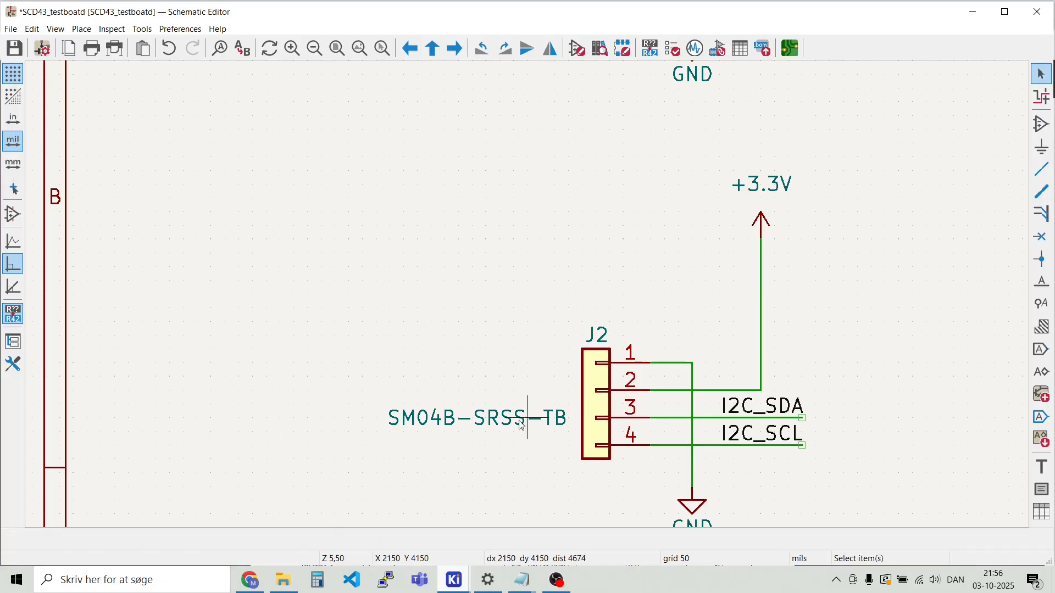
{"action": "left_click", "coordinate": [503, 407]}
{"action": "left_click_drag", "start_coordinate": [503, 406], "coordinate": [526, 300]}
{"action": "scroll", "coordinate": [678, 275], "scroll_direction": "down", "scroll_amount": 2}
{"action": "scroll", "coordinate": [526, 306], "scroll_direction": "down", "scroll_amount": 2}
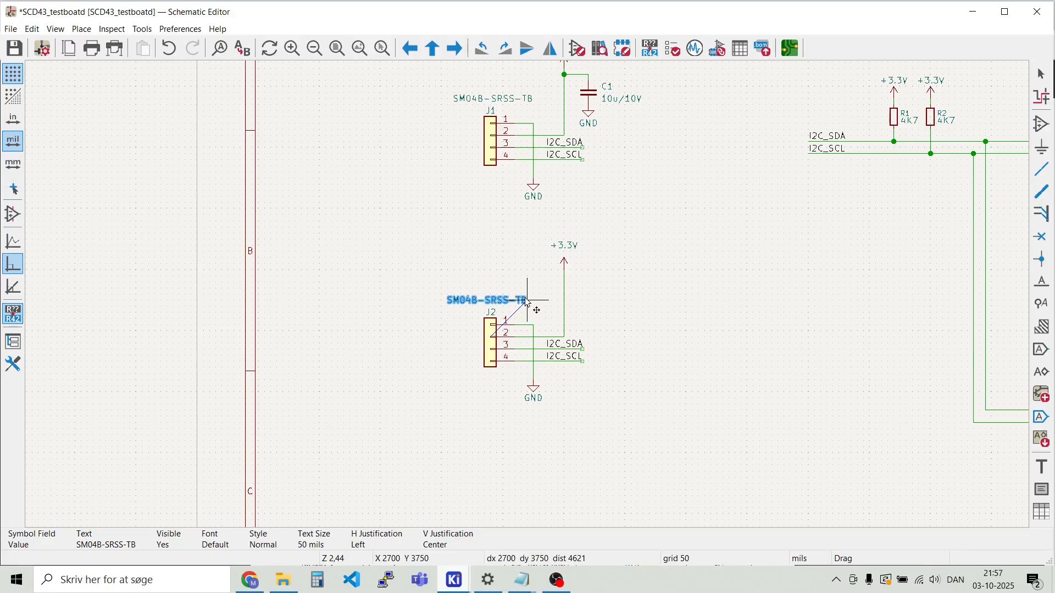
Move the SM04B-SRSS-TB value text so it sits centred above the J2 reference
{"action": "left_click_drag", "start_coordinate": [530, 302], "coordinate": [536, 302]}
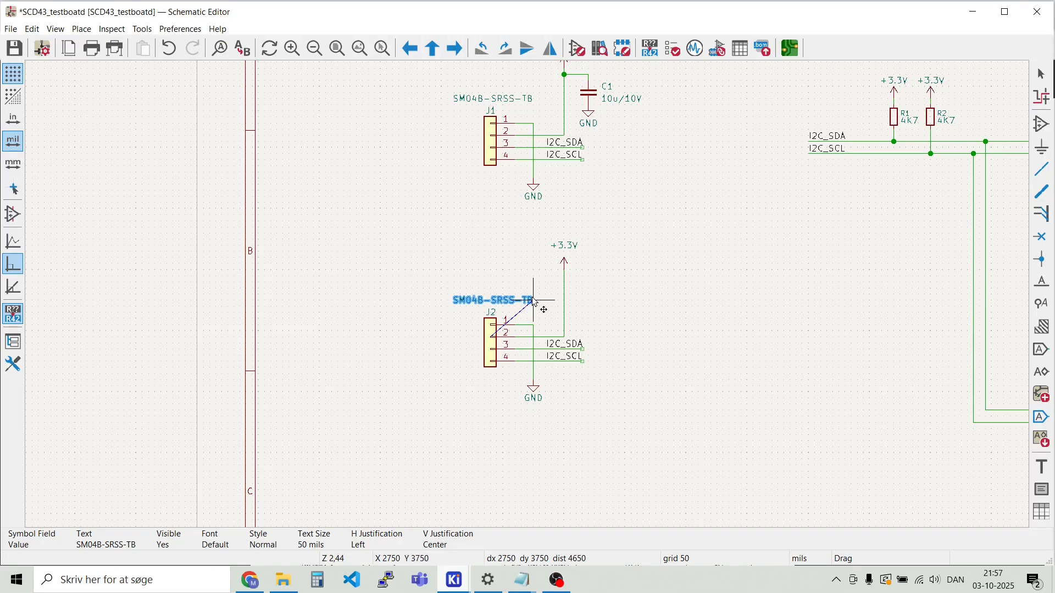
{"action": "left_click", "coordinate": [535, 303]}
{"action": "left_click", "coordinate": [501, 256]}
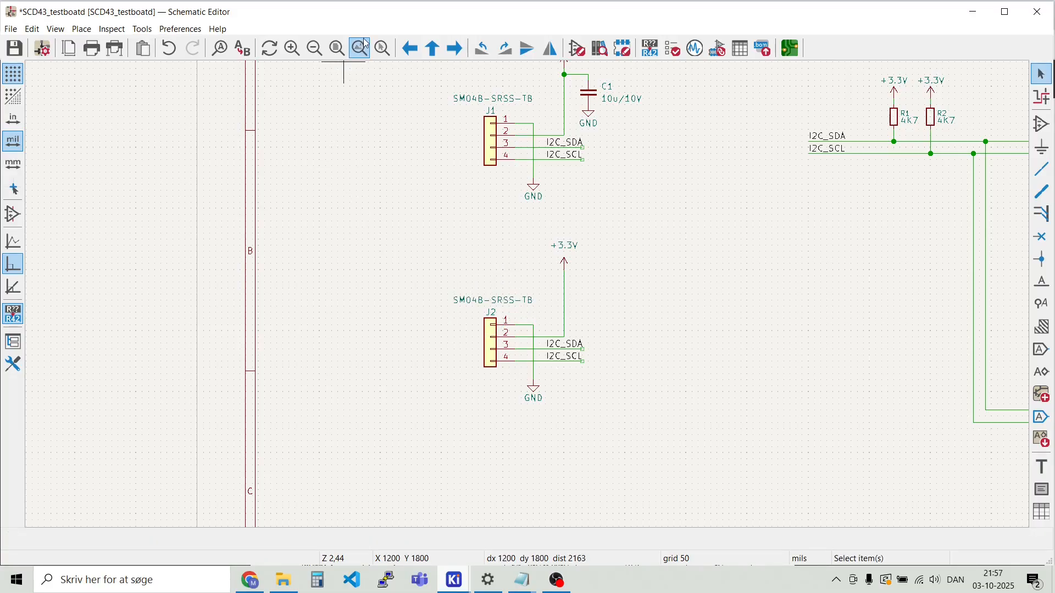
Add the text GND beside pin 1 of connector J1, on the side opposite its wires
{"action": "scroll", "coordinate": [501, 145], "scroll_direction": "up", "scroll_amount": 6}
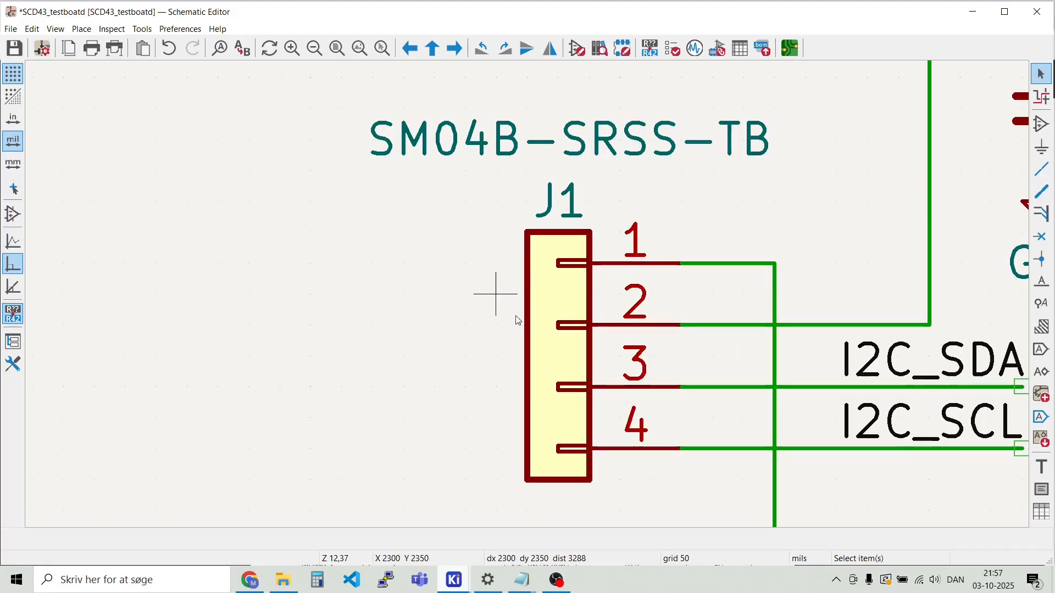
{"action": "left_click", "coordinate": [81, 29]}
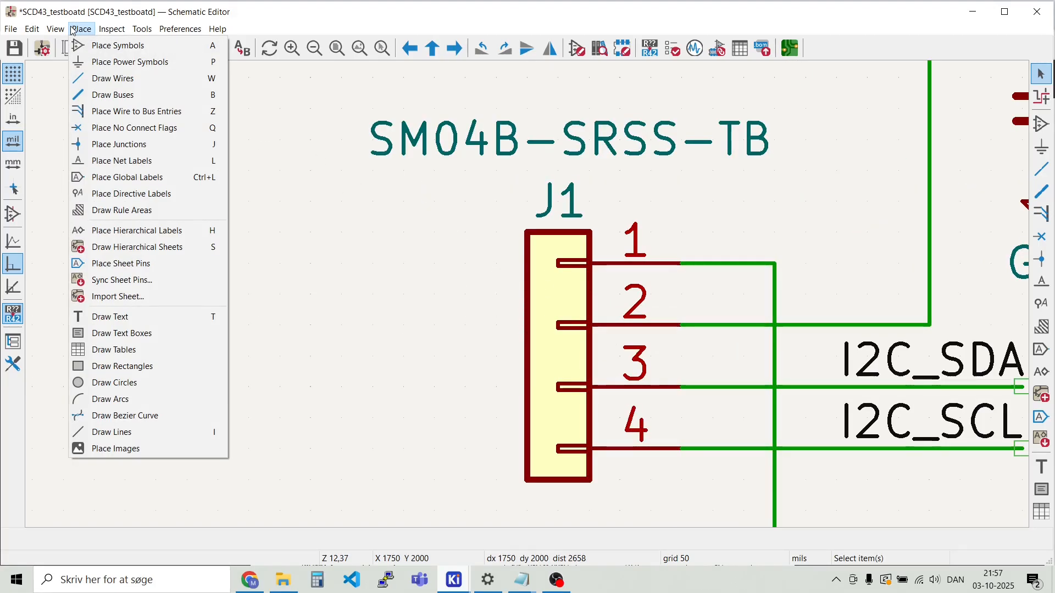
{"action": "left_click", "coordinate": [109, 317]}
{"action": "left_click", "coordinate": [209, 287]}
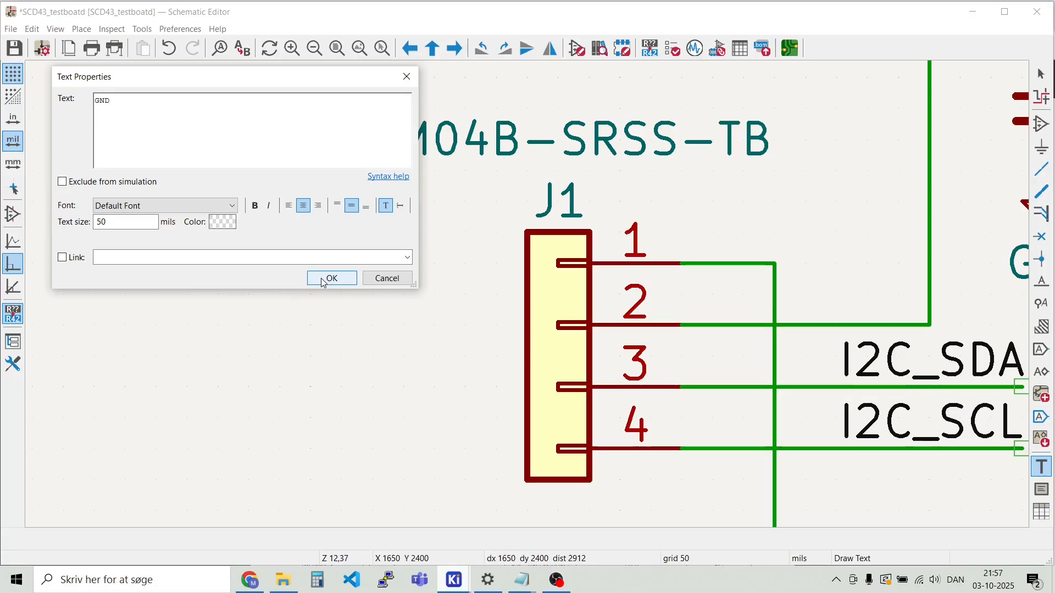
{"action": "type", "text": "GND"}
{"action": "key", "text": "Return"}
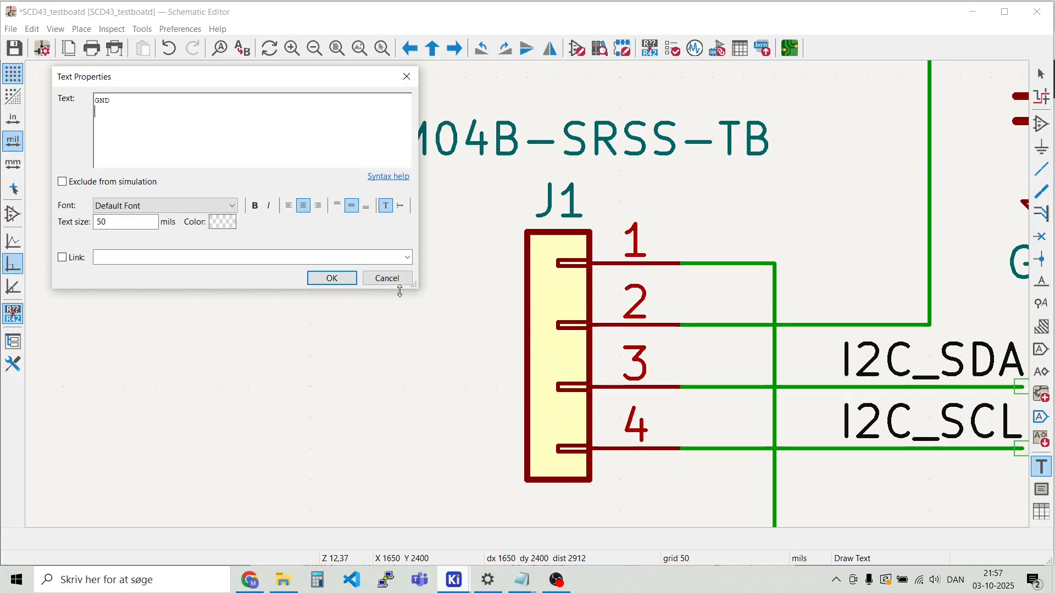
{"action": "left_click", "coordinate": [346, 277]}
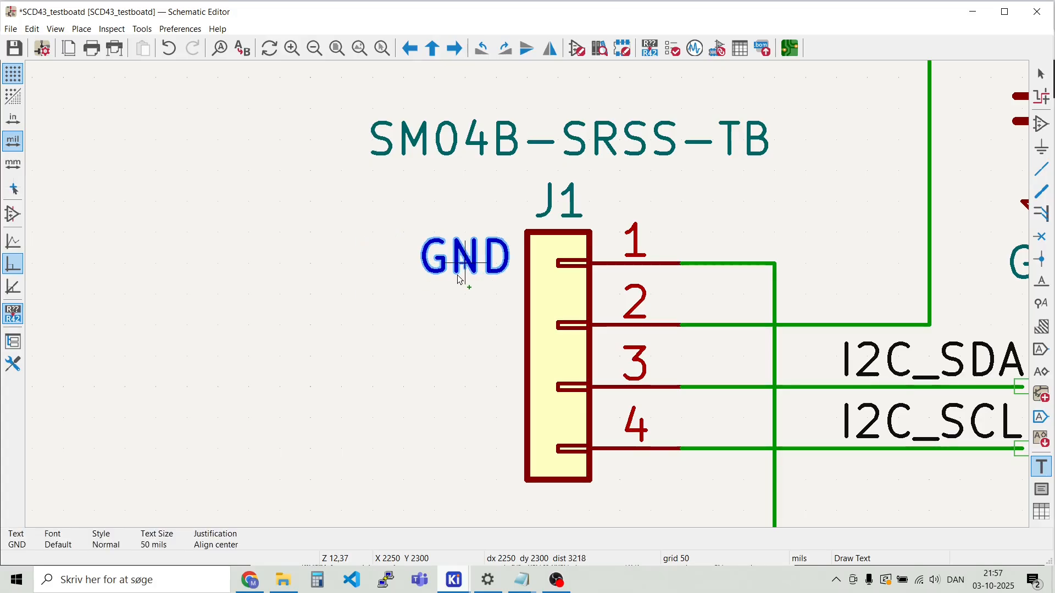
{"action": "left_click", "coordinate": [434, 277]}
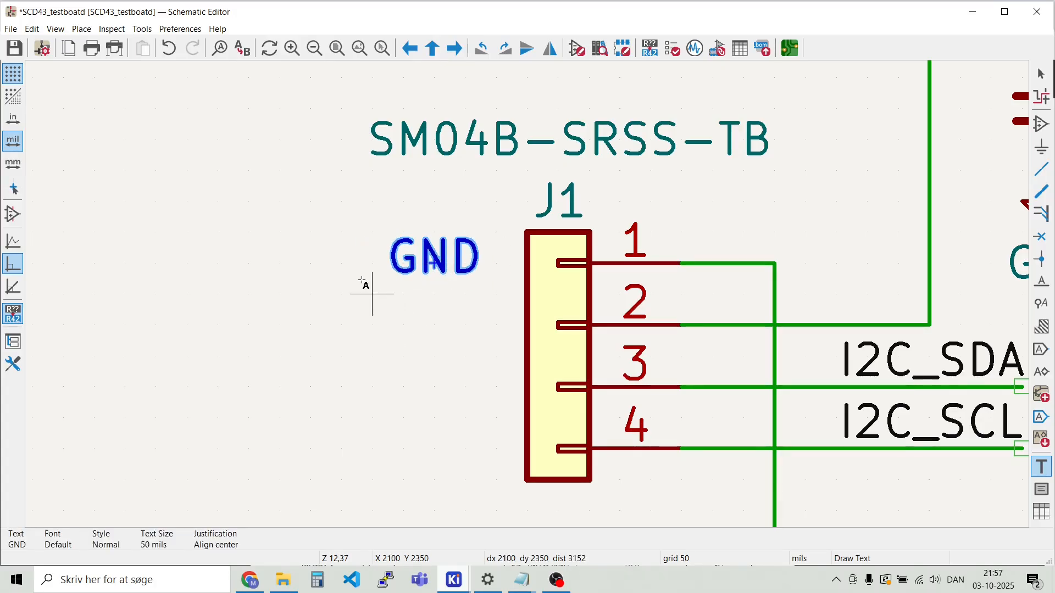
Add the texts VCC beside pin 2 and SDA beside pin 3 of J1, aligned under GND
{"action": "left_click", "coordinate": [403, 324]}
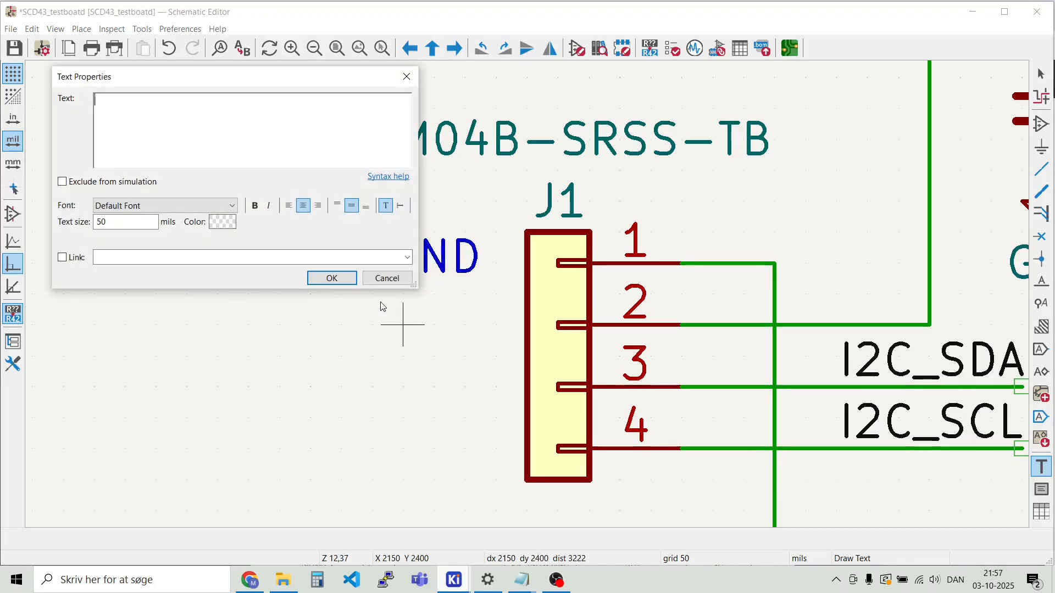
{"action": "type", "text": "vcc"}
{"action": "left_click", "coordinate": [332, 278]}
{"action": "left_click", "coordinate": [435, 326]}
{"action": "left_click", "coordinate": [403, 386]}
{"action": "type", "text": "SDA"}
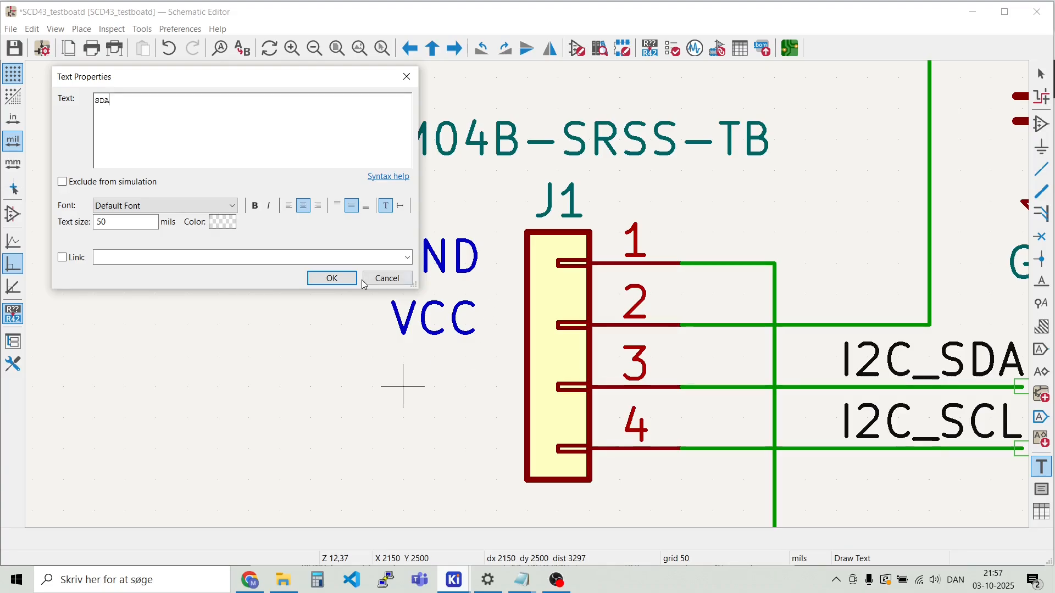
{"action": "left_click", "coordinate": [332, 279]}
{"action": "left_click", "coordinate": [436, 395]}
Add the text SCL beside pin 4 of J1, aligned under SDA, and finish adding text
{"action": "left_click", "coordinate": [407, 451]}
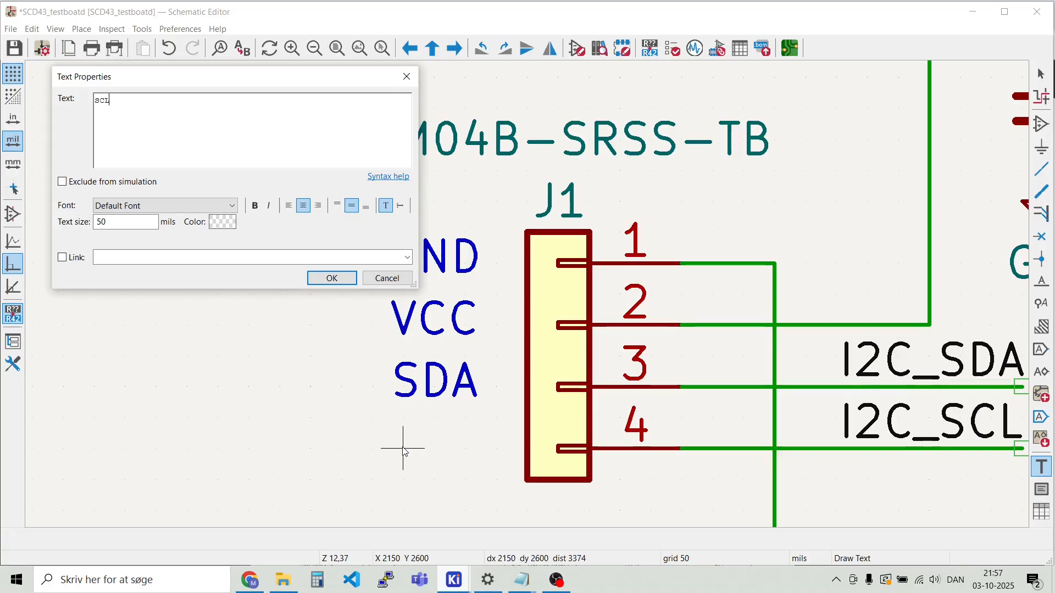
{"action": "key", "text": "Return"}
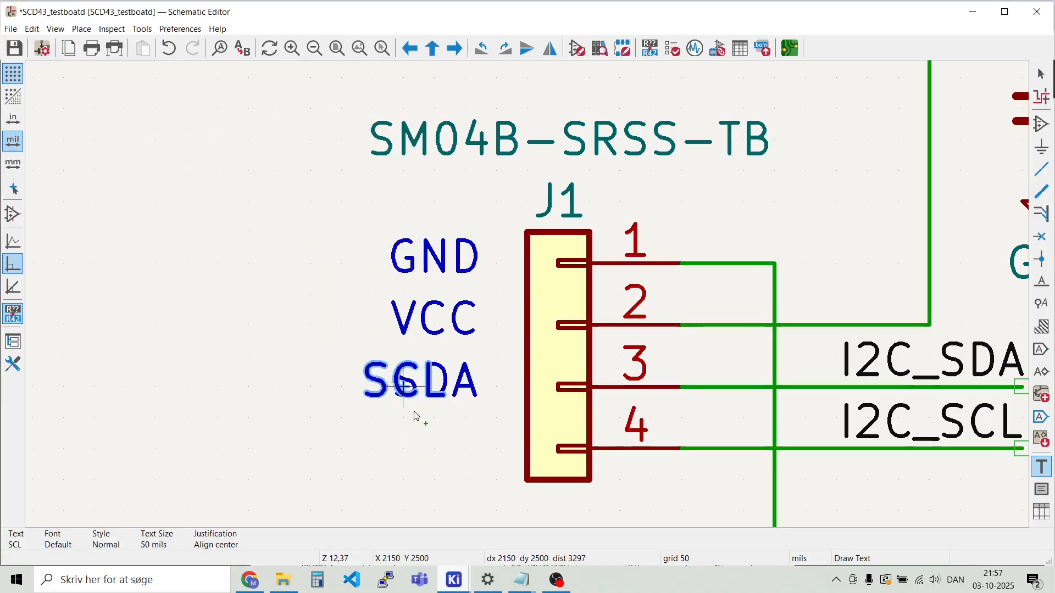
{"action": "left_click", "coordinate": [436, 447]}
{"action": "left_click", "coordinate": [280, 328]}
{"action": "key", "text": "Escape"}
Duplicate the GND, VCC, SDA and SCL texts from J1 and place the copies beside the matching pins of J2
{"action": "mouse_move", "coordinate": [348, 208]}
{"action": "left_mouse_down"}
{"action": "mouse_move", "coordinate": [477, 511]}
{"action": "mouse_move", "coordinate": [346, 225]}
{"action": "left_mouse_up"}
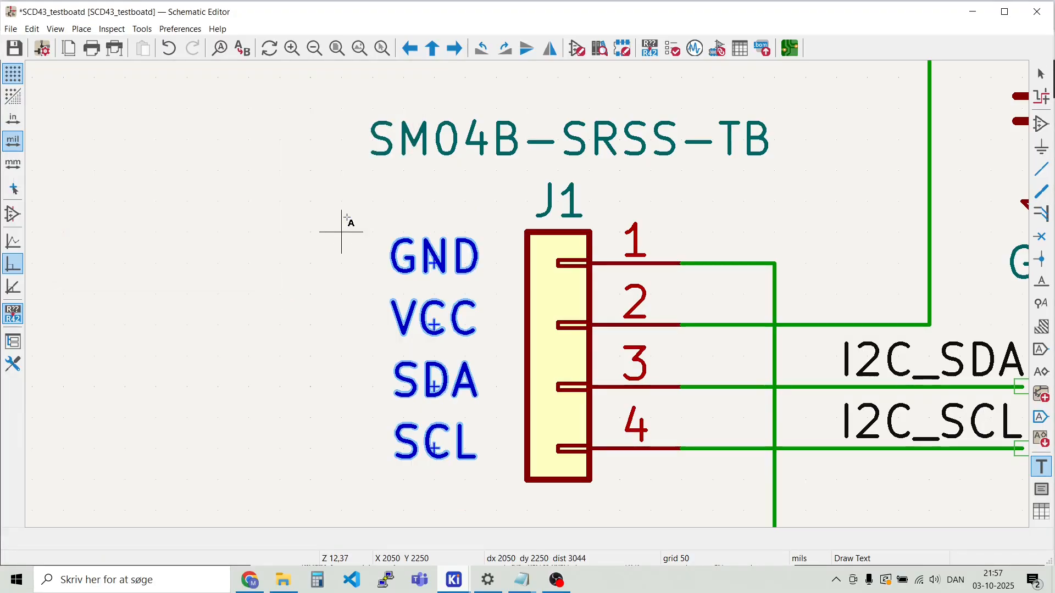
{"action": "key", "text": "Escape"}
{"action": "scroll", "coordinate": [334, 243], "scroll_direction": "down", "scroll_amount": 2}
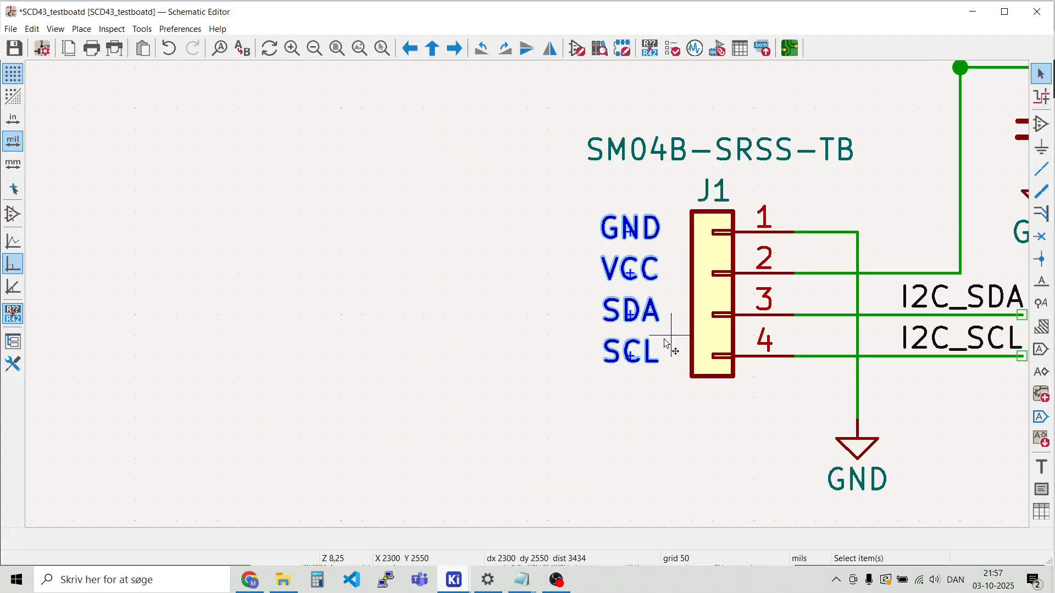
{"action": "left_click_drag", "start_coordinate": [670, 388], "coordinate": [572, 205]}
{"action": "key", "text": "ctrl+d"}
{"action": "scroll", "coordinate": [608, 441], "scroll_direction": "down", "scroll_amount": 2}
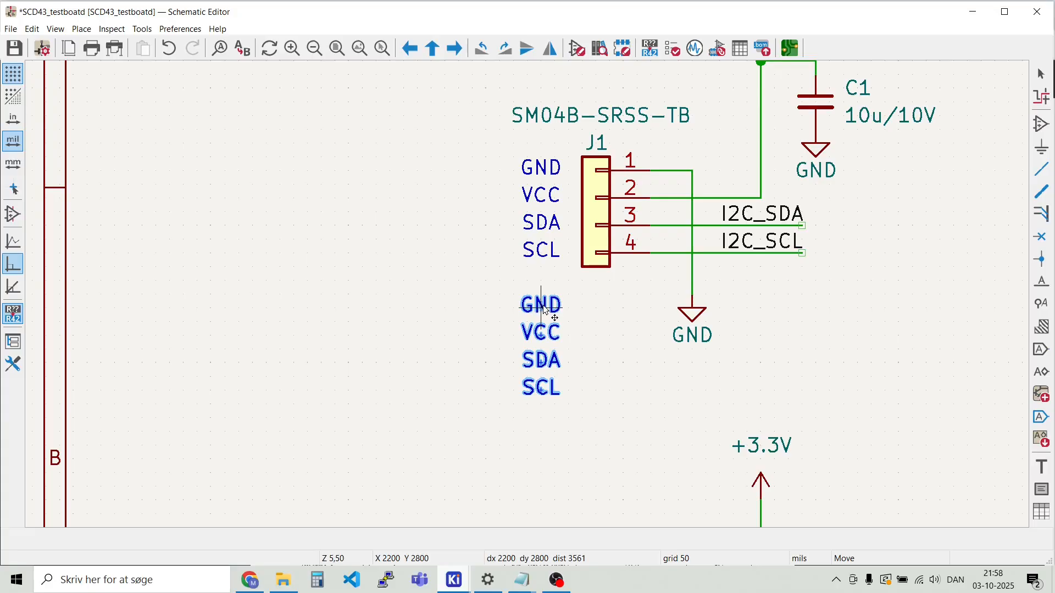
{"action": "key", "text": "Down"}
{"action": "key", "text": "Down"}
{"action": "key", "text": "Down"}
{"action": "key", "text": "Down"}
{"action": "key", "text": "Down"}
{"action": "key", "text": "Down"}
{"action": "key", "text": "Down"}
{"action": "key", "text": "Down"}
{"action": "key", "text": "Down"}
{"action": "key", "text": "Down"}
{"action": "key", "text": "Down"}
{"action": "key", "text": "Down"}
{"action": "key", "text": "Down"}
{"action": "key", "text": "Down"}
{"action": "key", "text": "Down"}
{"action": "key", "text": "Down"}
{"action": "key", "text": "Down"}
{"action": "key", "text": "Down"}
{"action": "key", "text": "Down"}
{"action": "key", "text": "Down"}
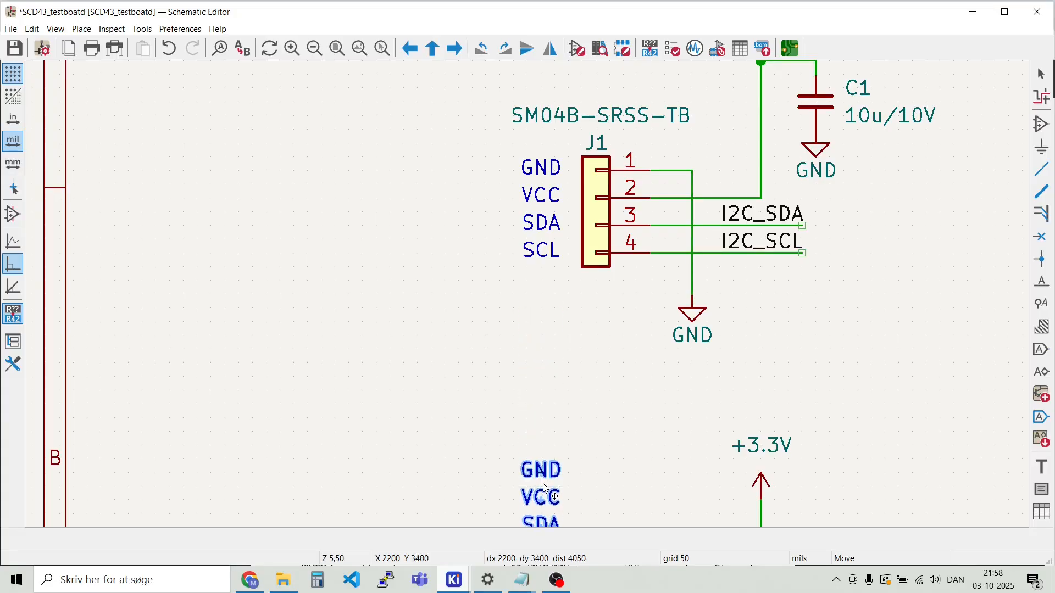
{"action": "key", "text": "Up"}
{"action": "key", "text": "Up"}
{"action": "key", "text": "Up"}
{"action": "key", "text": "Up"}
{"action": "key", "text": "Up"}
{"action": "key", "text": "Up"}
{"action": "key", "text": "Up"}
{"action": "key", "text": "Down"}
{"action": "left_click", "coordinate": [526, 386]}
{"action": "left_click", "coordinate": [505, 226]}
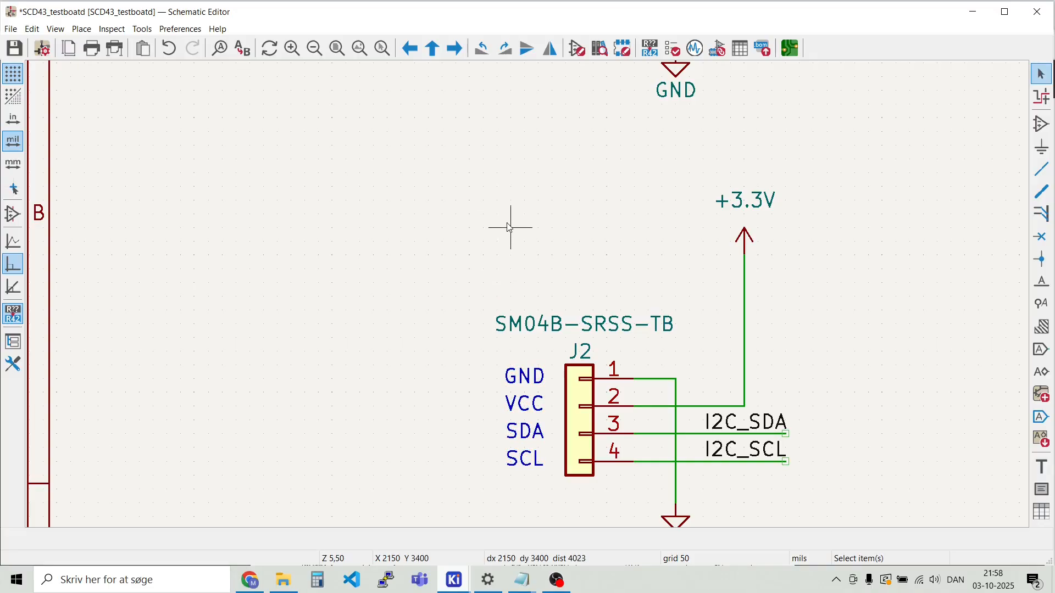
Save the schematic
{"action": "scroll", "coordinate": [530, 300], "scroll_direction": "down", "scroll_amount": 4}
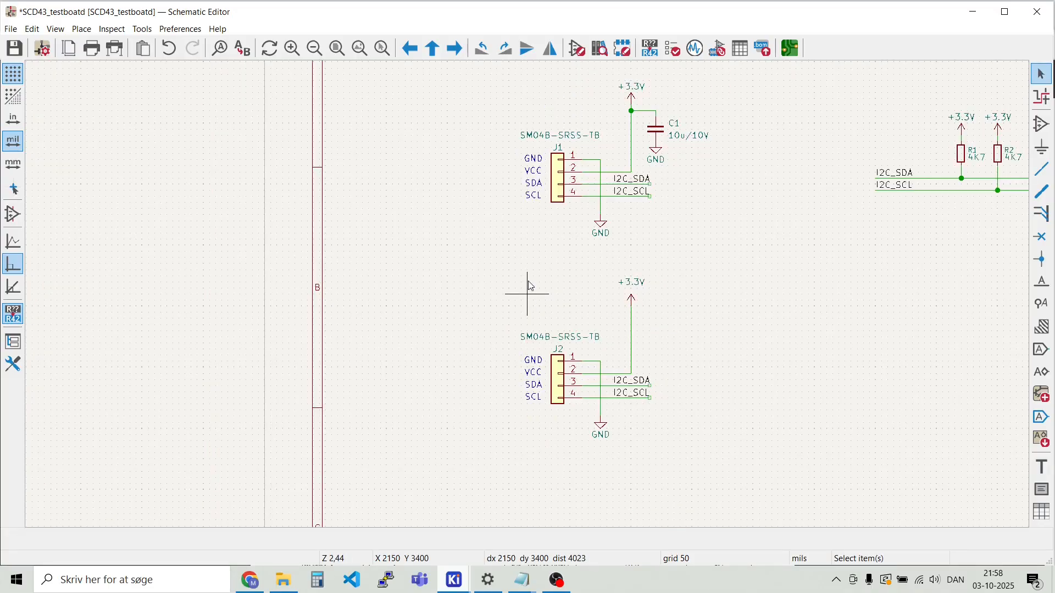
{"action": "left_click", "coordinate": [11, 29]}
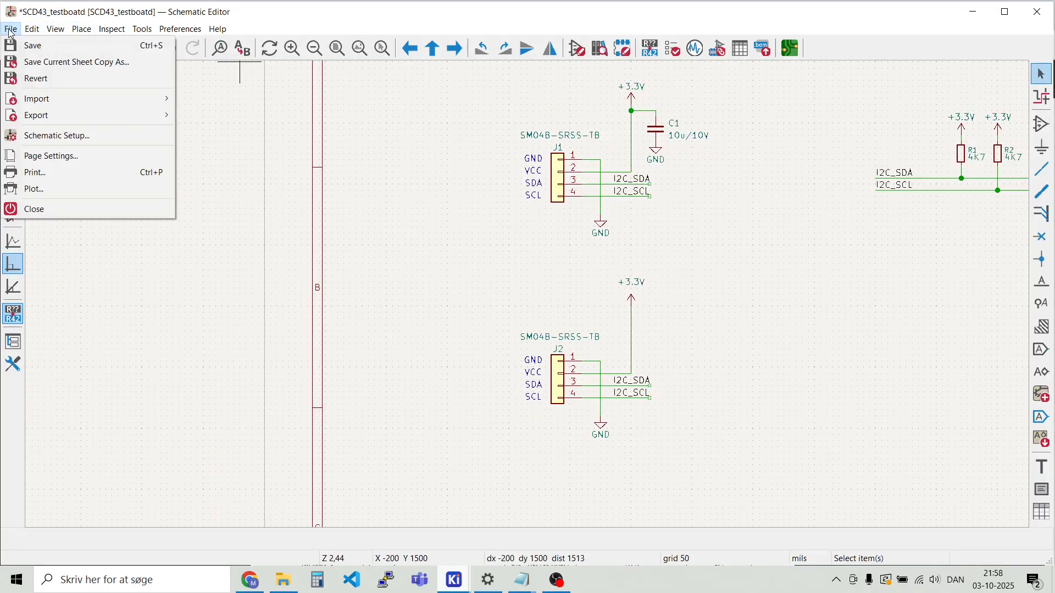
{"action": "left_click", "coordinate": [42, 46]}
{"action": "scroll", "coordinate": [522, 292], "scroll_direction": "down", "scroll_amount": 2}
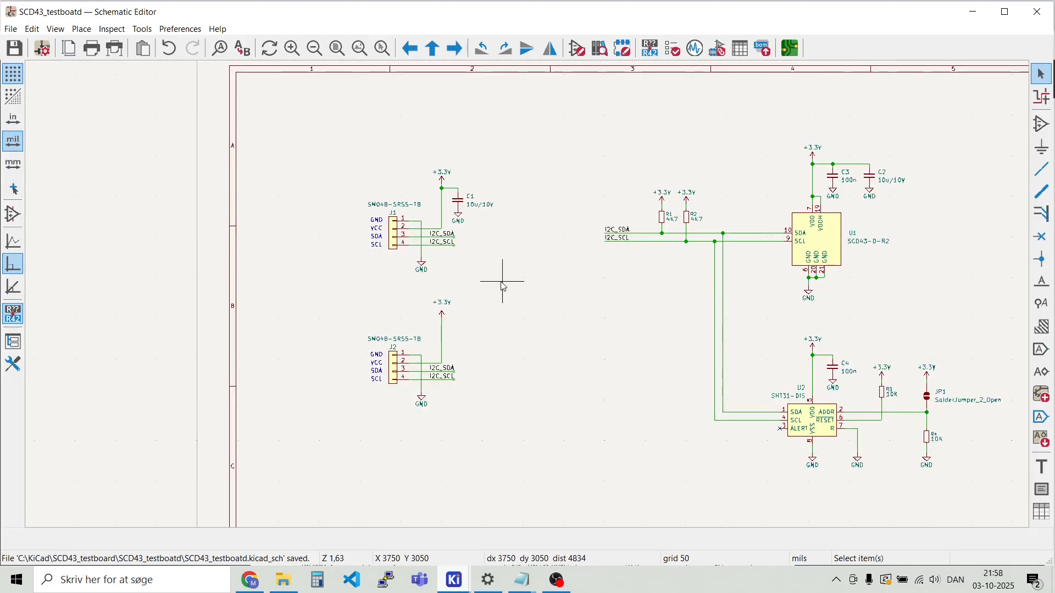
{"action": "scroll", "coordinate": [550, 297], "scroll_direction": "up", "scroll_amount": 2}
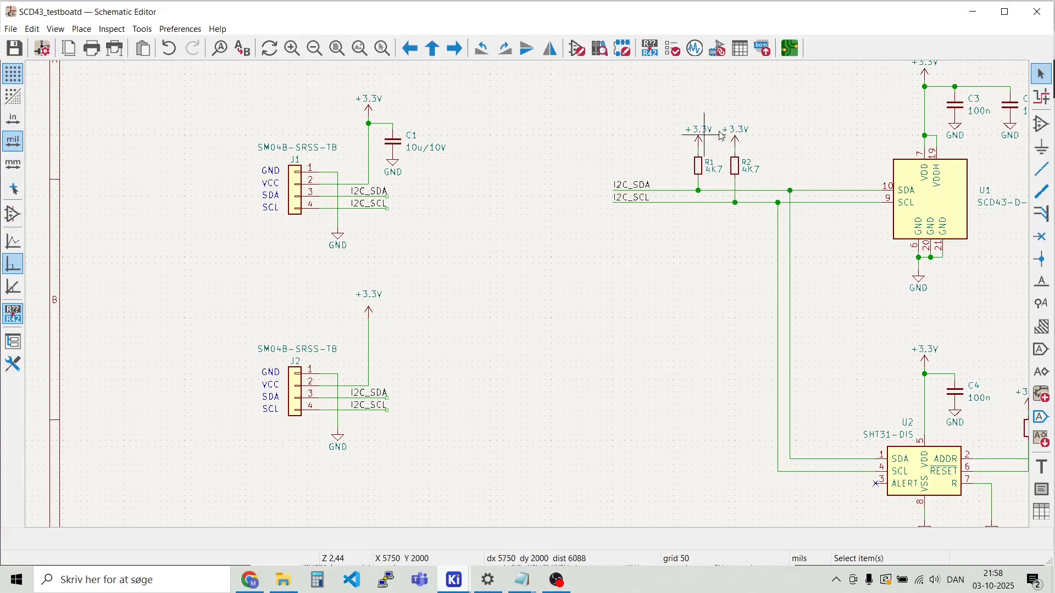
{"action": "left_click", "coordinate": [700, 167]}
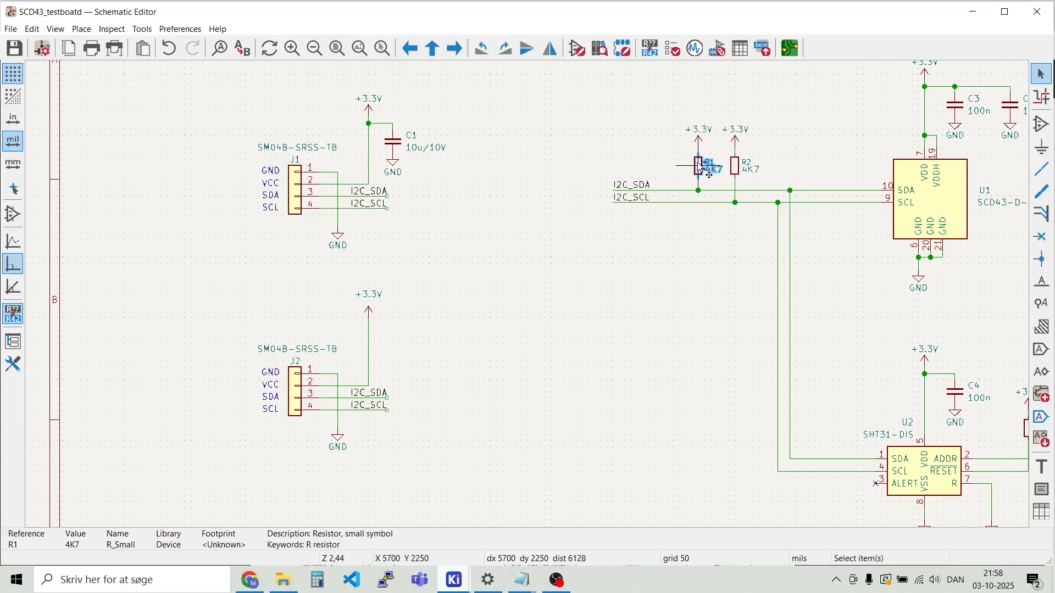
{"action": "key", "text": "ctrl+d"}
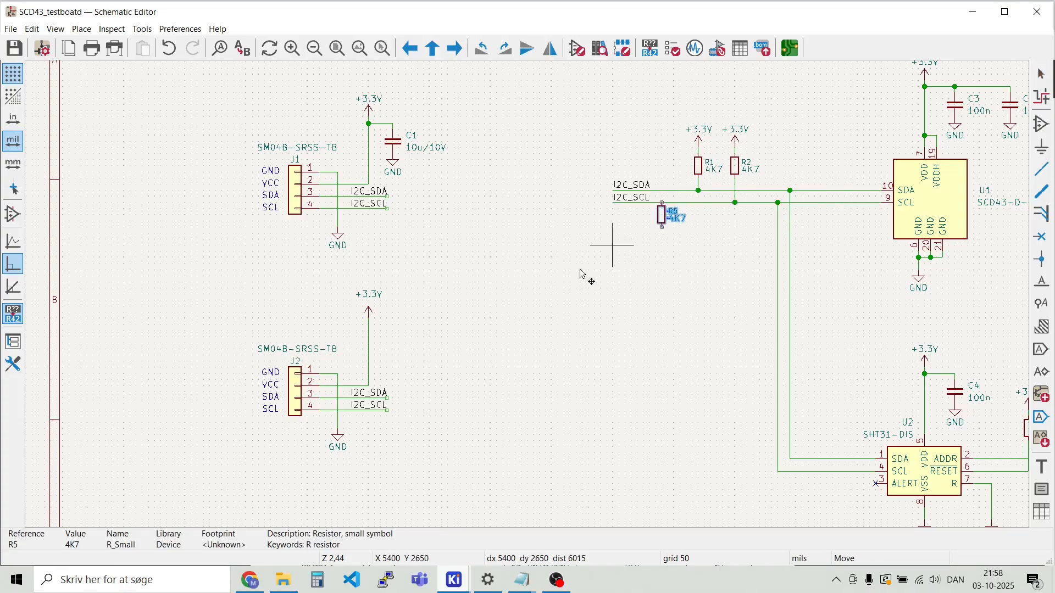
{"action": "left_click", "coordinate": [552, 328]}
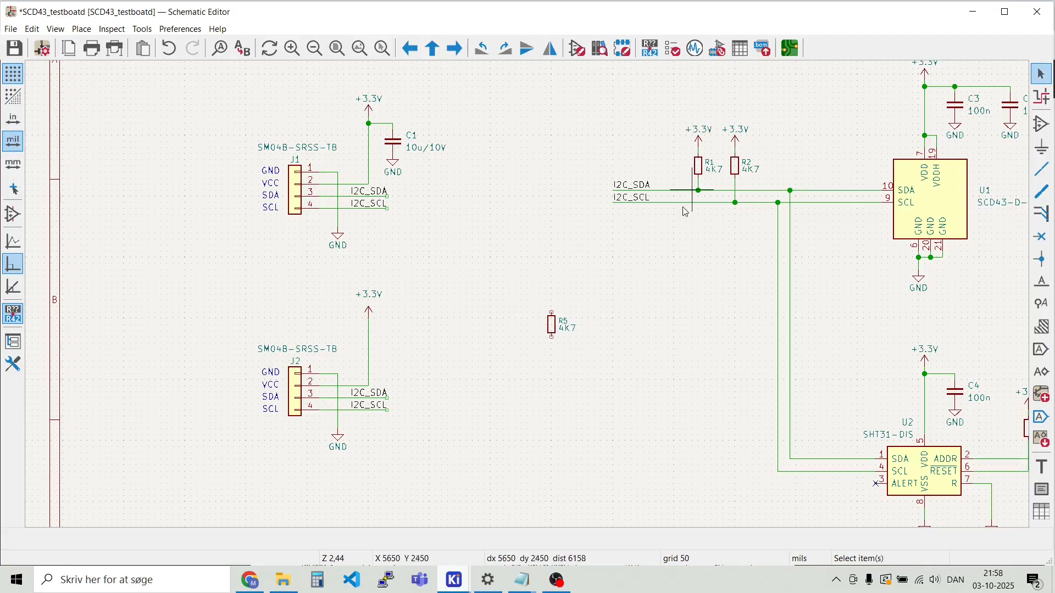
{"action": "left_click", "coordinate": [553, 325]}
{"action": "key", "text": "Delete"}
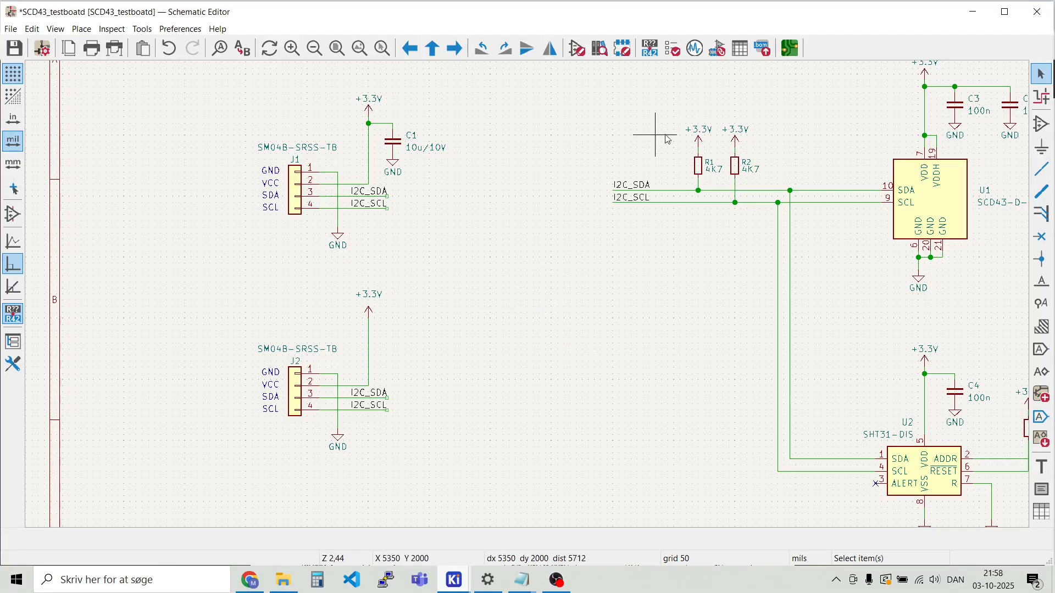
Duplicate R1 with its +3.3V symbol into the empty area between J2 and the sensors, and set the copied resistor's value to 1K
{"action": "mouse_move", "coordinate": [673, 102]}
{"action": "left_mouse_down"}
{"action": "mouse_move", "coordinate": [708, 172]}
{"action": "mouse_move", "coordinate": [669, 99]}
{"action": "mouse_move", "coordinate": [665, 110]}
{"action": "left_mouse_up"}
{"action": "key", "text": "ctrl+d"}
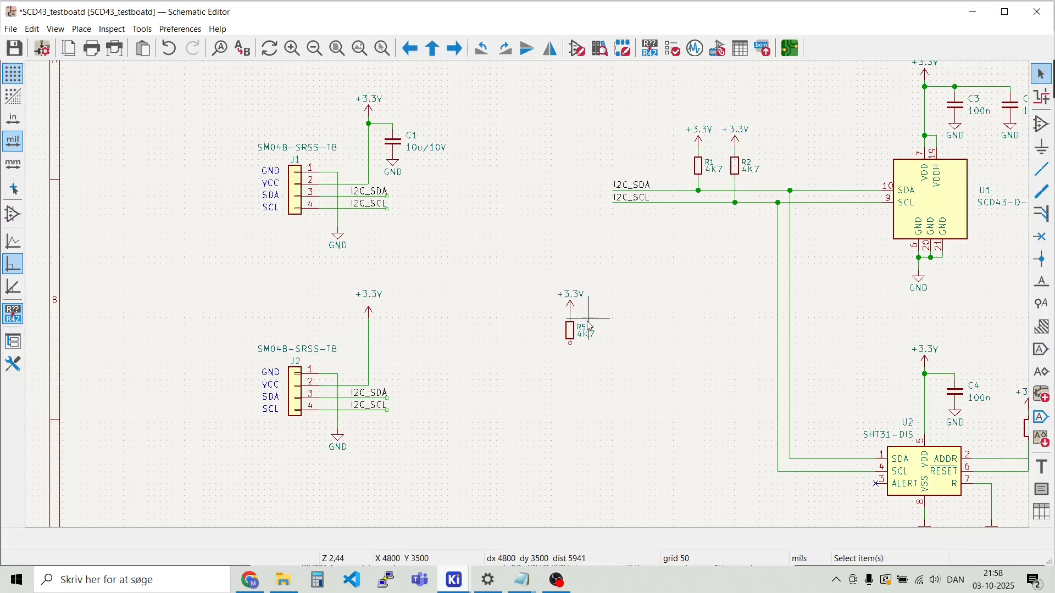
{"action": "left_click", "coordinate": [585, 327]}
{"action": "scroll", "coordinate": [585, 327], "scroll_direction": "up", "scroll_amount": 6}
{"action": "double_click", "coordinate": [519, 323]}
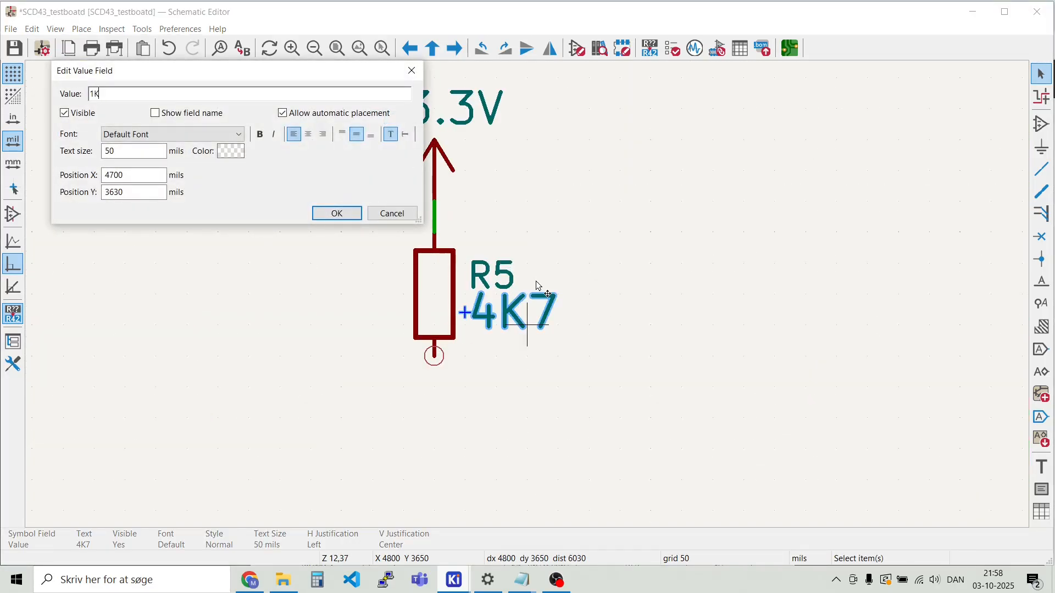
{"action": "key", "text": "Return"}
Place an LED symbol from the Device library, rotated to vertical, directly below resistor R5
{"action": "left_click", "coordinate": [76, 30]}
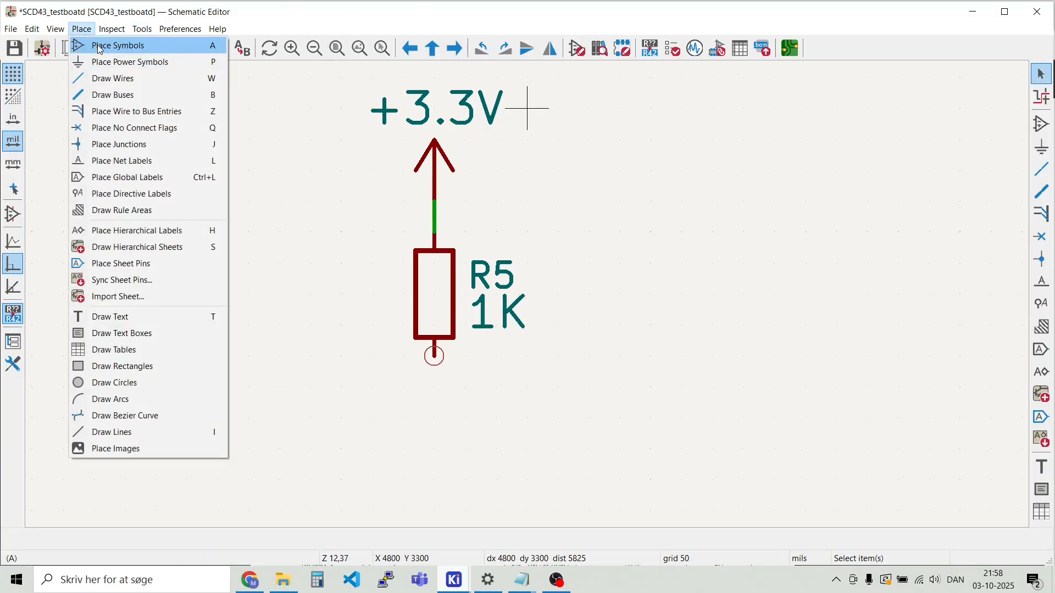
{"action": "left_click", "coordinate": [99, 47]}
{"action": "type", "text": "led"}
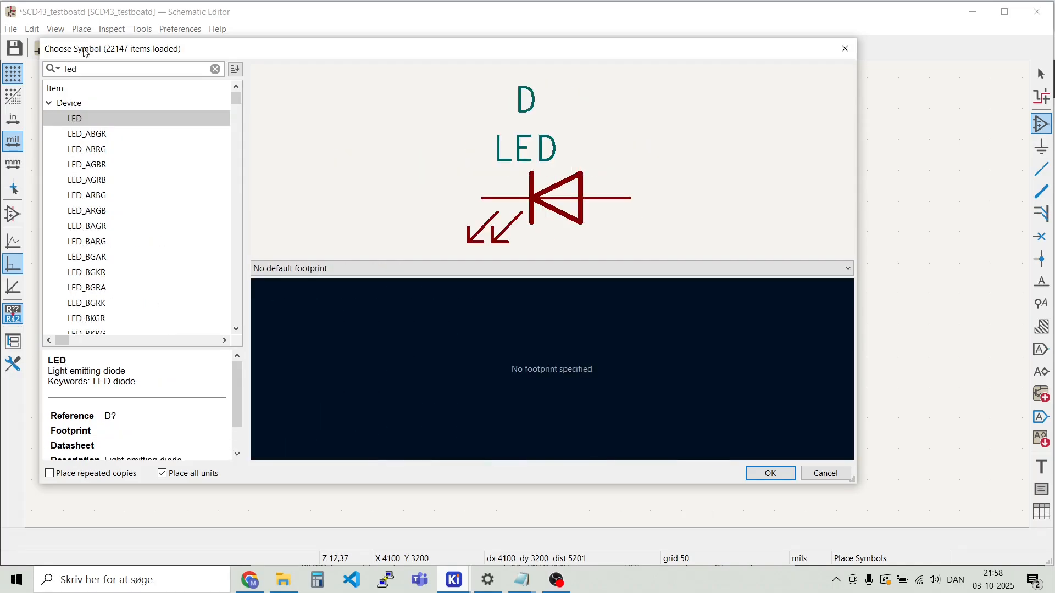
{"action": "double_click", "coordinate": [98, 118]}
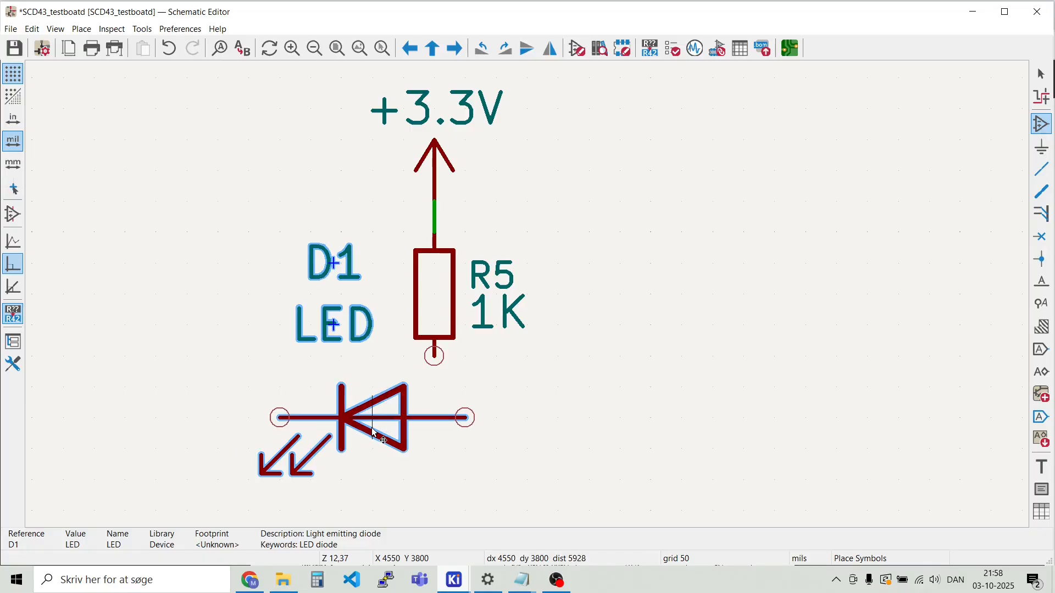
{"action": "key", "text": "r"}
{"action": "scroll", "coordinate": [442, 489], "scroll_direction": "down", "scroll_amount": 3}
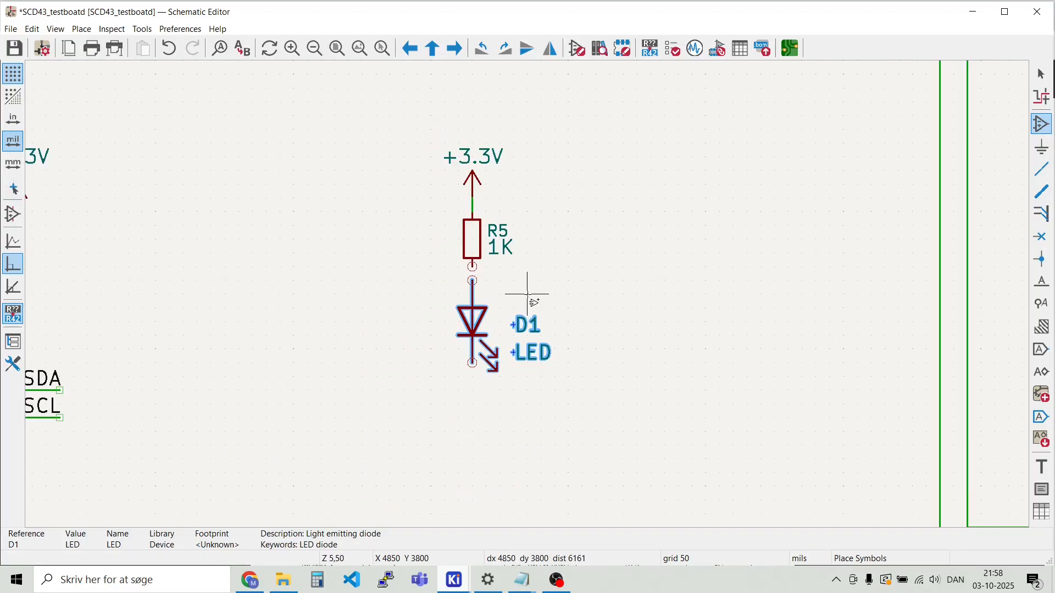
{"action": "left_click", "coordinate": [533, 297]}
Wire R5's lower pin to the LED's upper pin and set the LED's value to GREEN
{"action": "key", "text": "w"}
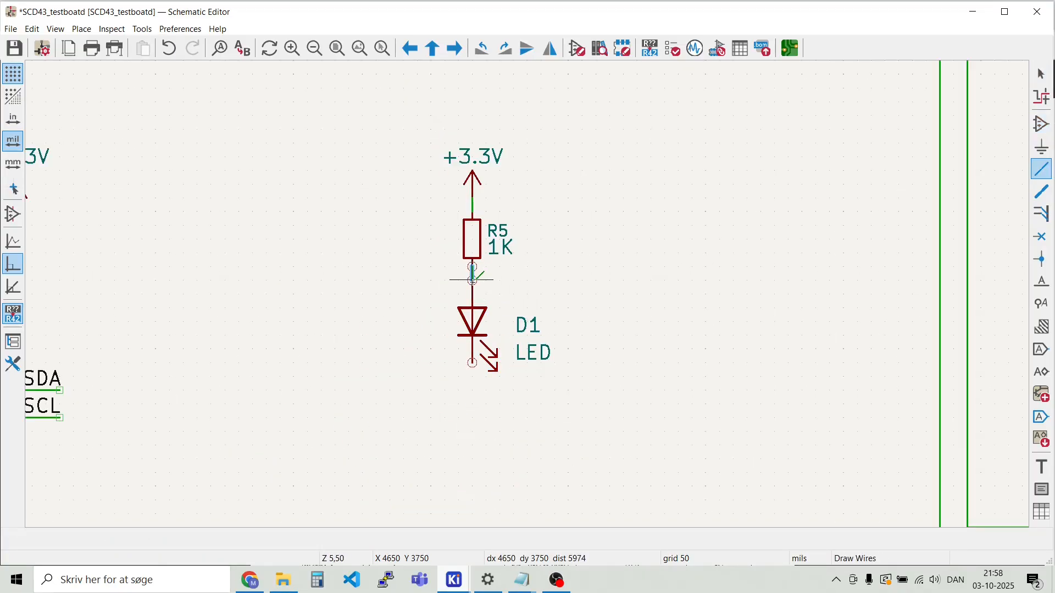
{"action": "left_click", "coordinate": [474, 281]}
{"action": "key", "text": "Escape"}
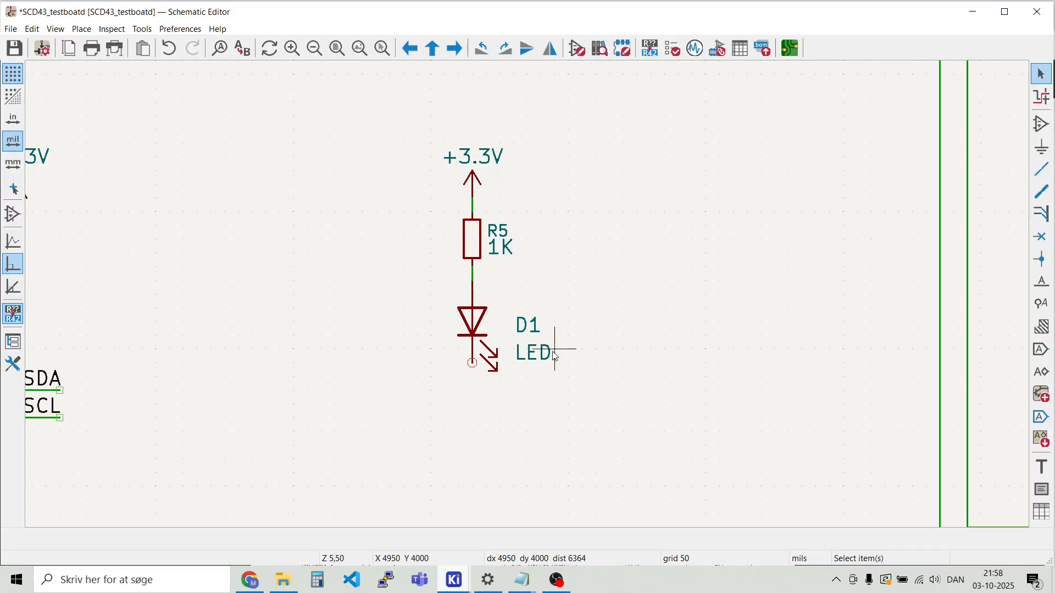
{"action": "double_click", "coordinate": [533, 355]}
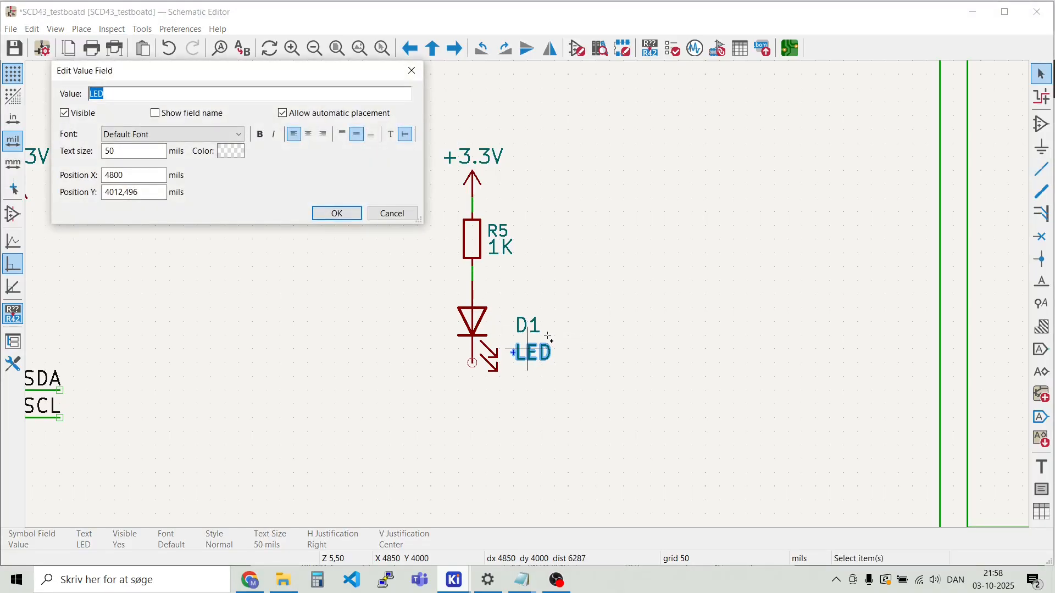
{"action": "key", "text": "Return"}
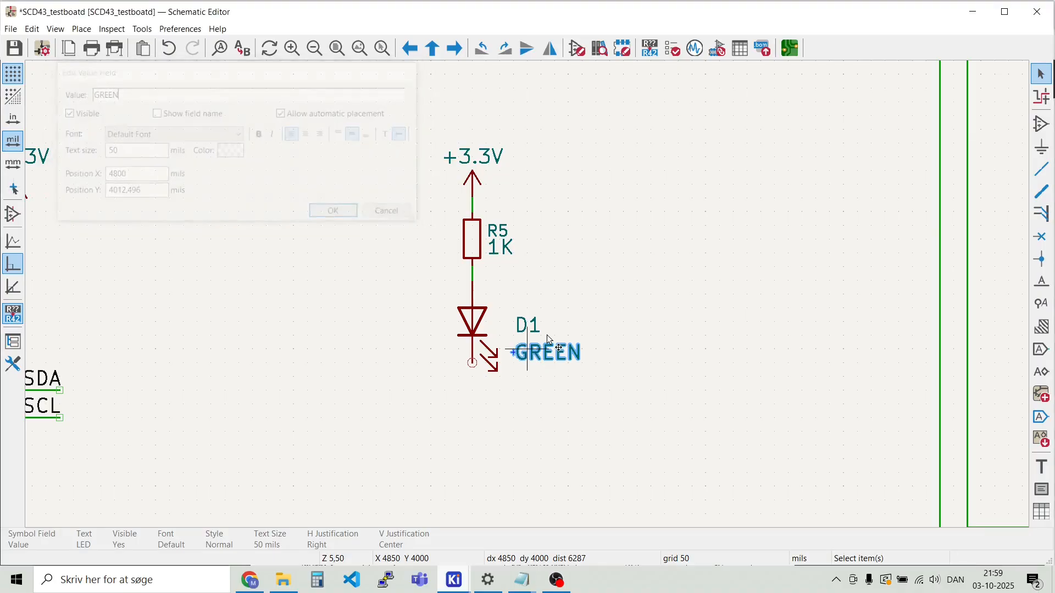
Duplicate the GND symbol below connector J2 and place the copy directly below the LED D1
{"action": "key", "text": "Escape"}
{"action": "scroll", "coordinate": [527, 294], "scroll_direction": "down", "scroll_amount": 2}
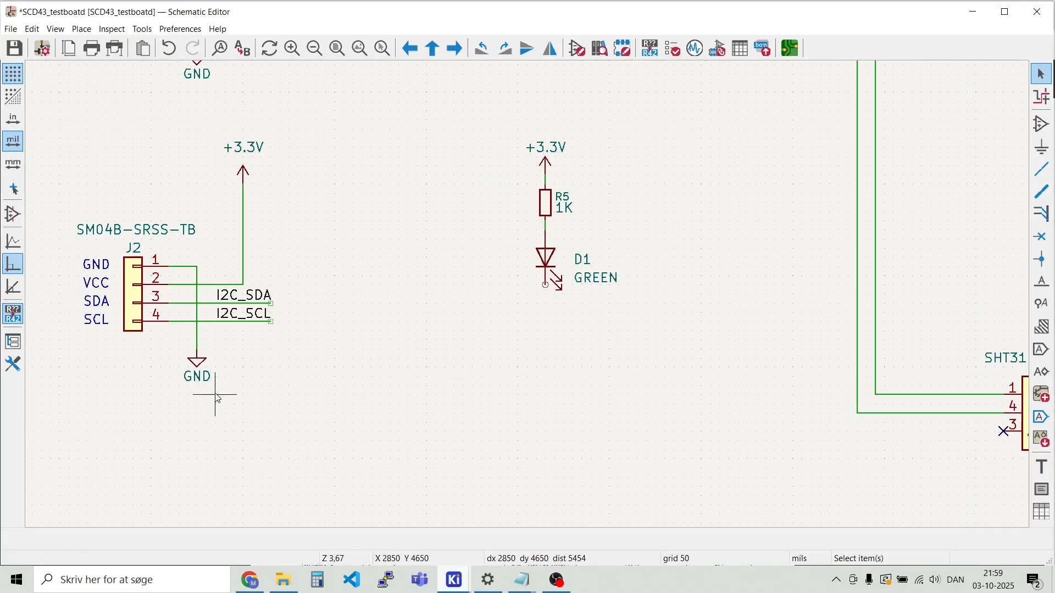
{"action": "left_click_drag", "start_coordinate": [213, 398], "coordinate": [186, 352]}
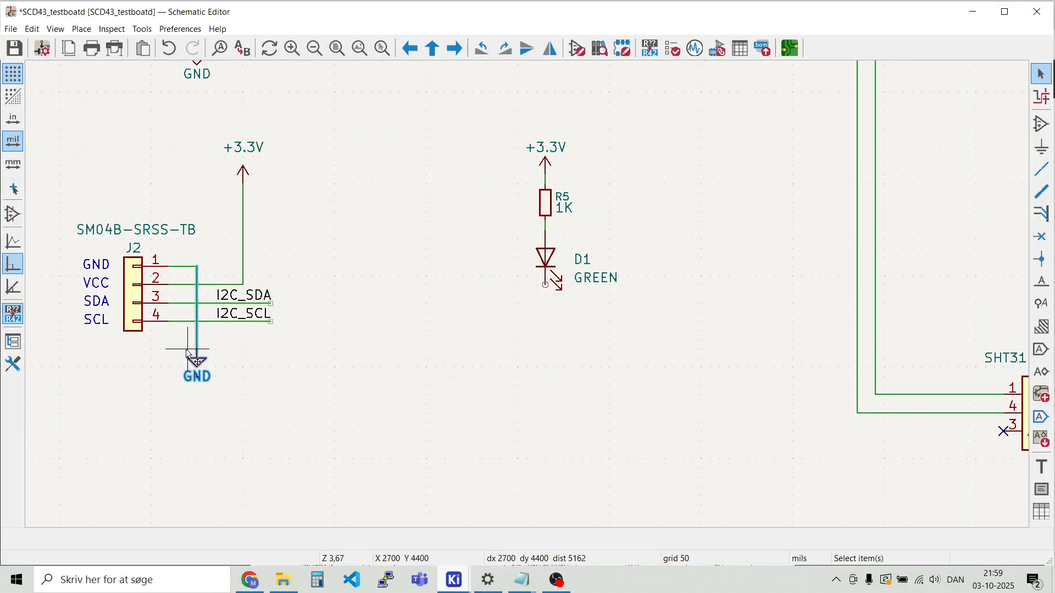
{"action": "left_click_drag", "start_coordinate": [210, 408], "coordinate": [176, 358]}
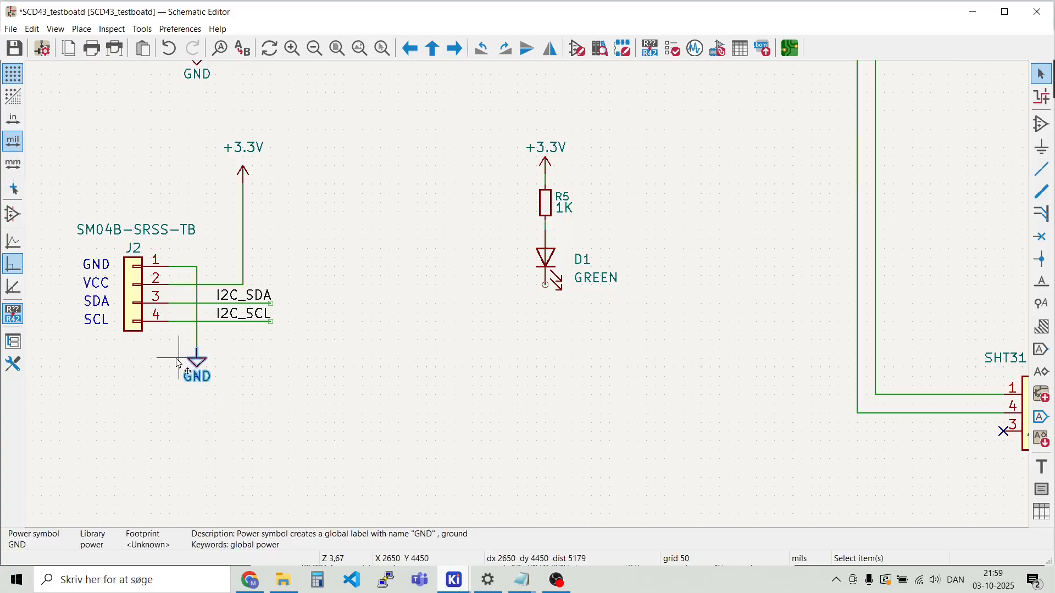
{"action": "key", "text": "ctrl+d"}
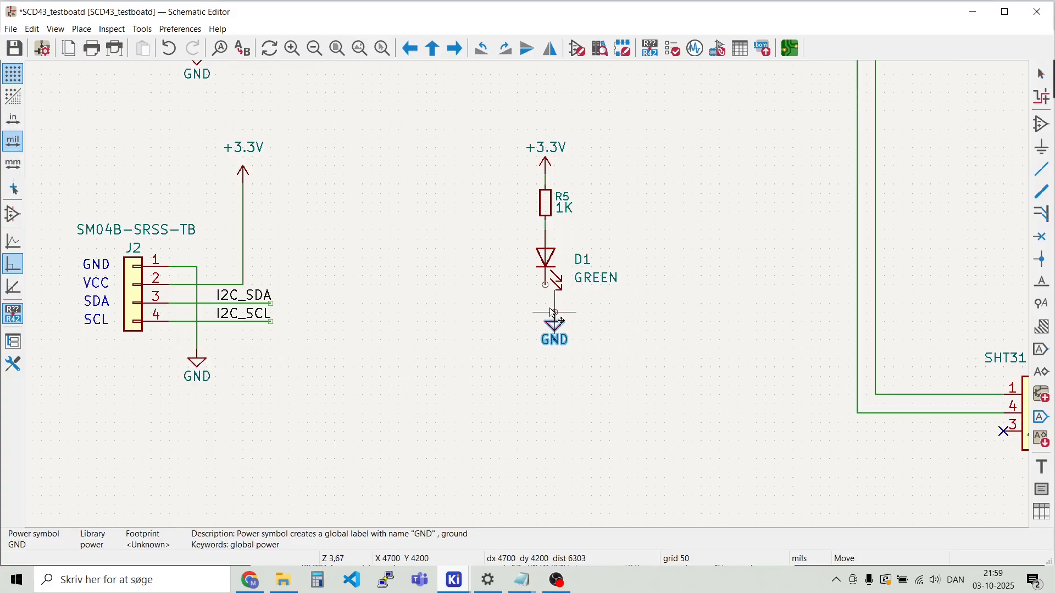
{"action": "scroll", "coordinate": [552, 312], "scroll_direction": "up", "scroll_amount": 5}
{"action": "left_click", "coordinate": [497, 233]}
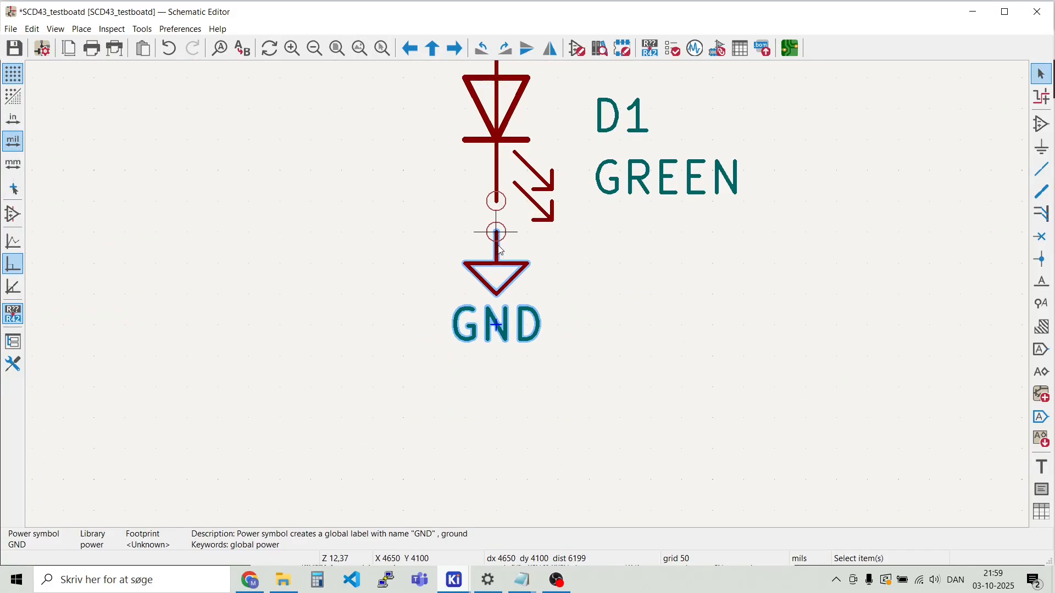
Wire D1's lower pin to the GND symbol beneath it
{"action": "left_click", "coordinate": [496, 203]}
{"action": "left_click", "coordinate": [496, 232]}
{"action": "key", "text": "Escape"}
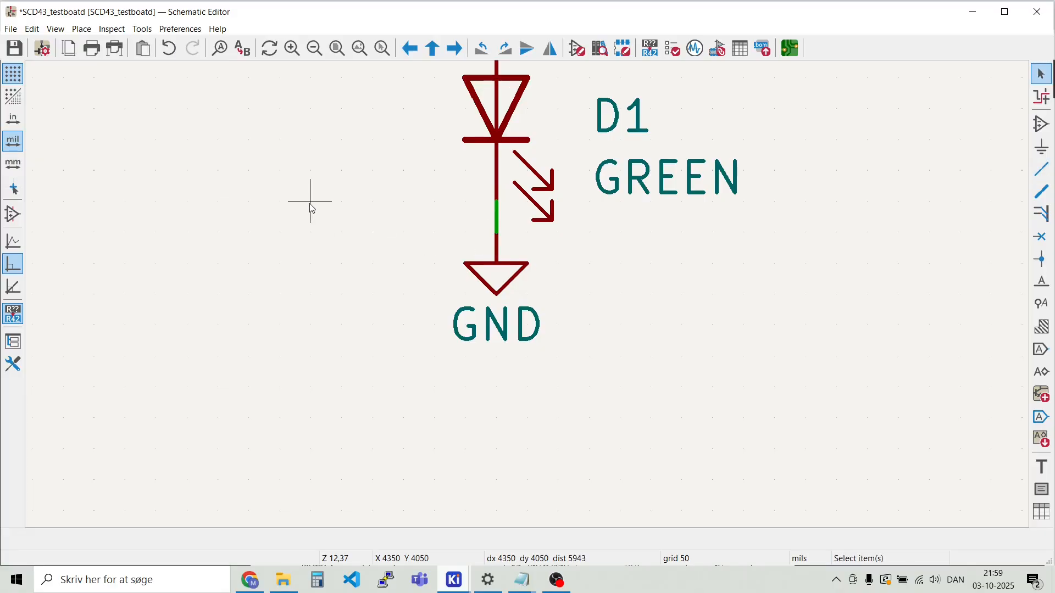
Place a MountingHole symbol from the Mechanical library in the empty area below J2 and the LED circuit
{"action": "scroll", "coordinate": [528, 294], "scroll_direction": "down", "scroll_amount": 5}
{"action": "scroll", "coordinate": [529, 297], "scroll_direction": "down", "scroll_amount": 5}
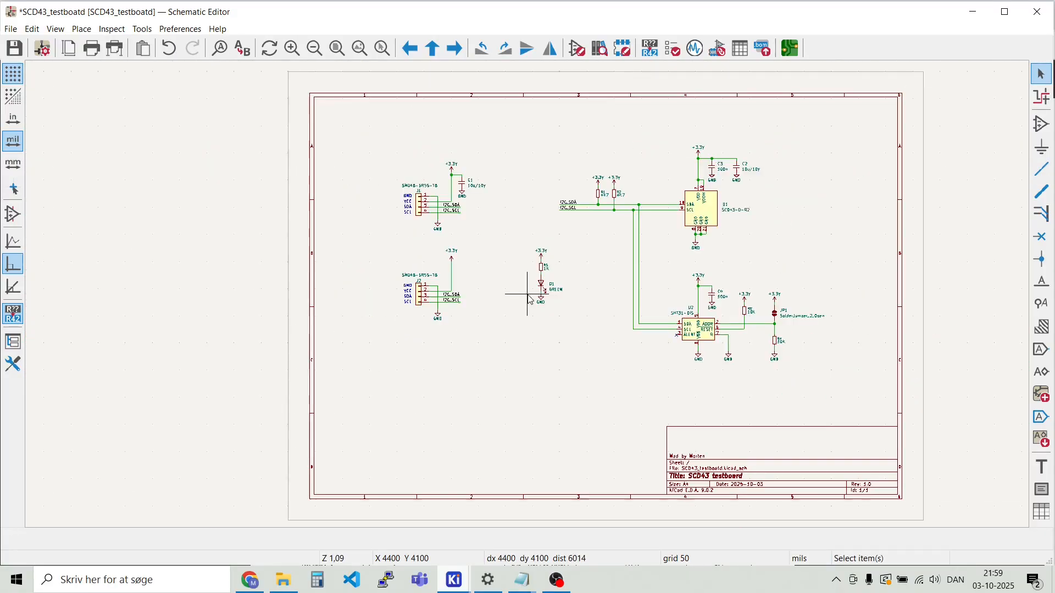
{"action": "scroll", "coordinate": [616, 261], "scroll_direction": "up", "scroll_amount": 3}
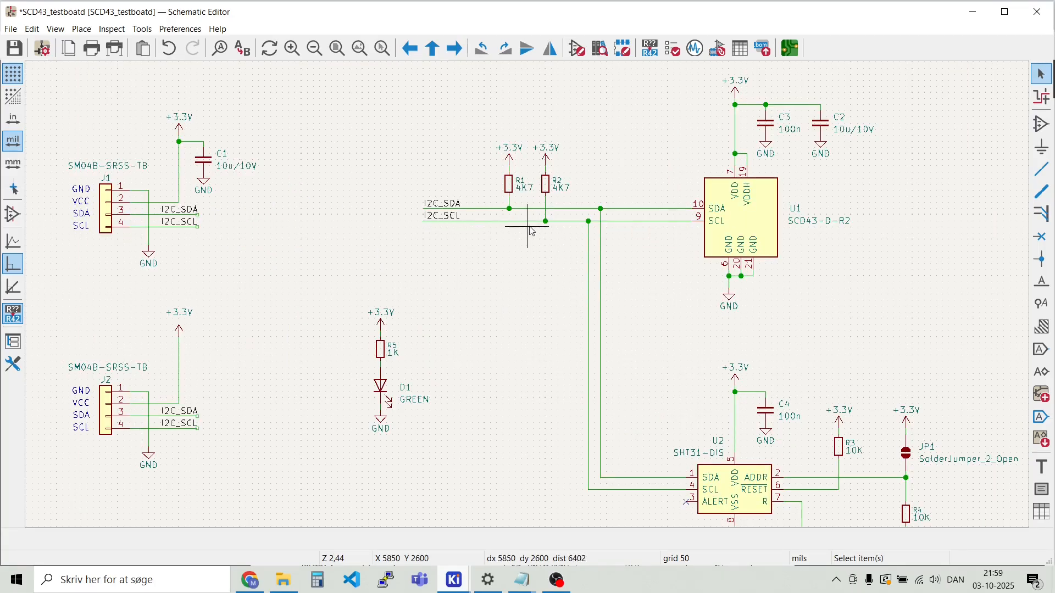
{"action": "scroll", "coordinate": [444, 325], "scroll_direction": "down", "scroll_amount": 2}
{"action": "scroll", "coordinate": [529, 301], "scroll_direction": "down", "scroll_amount": 2}
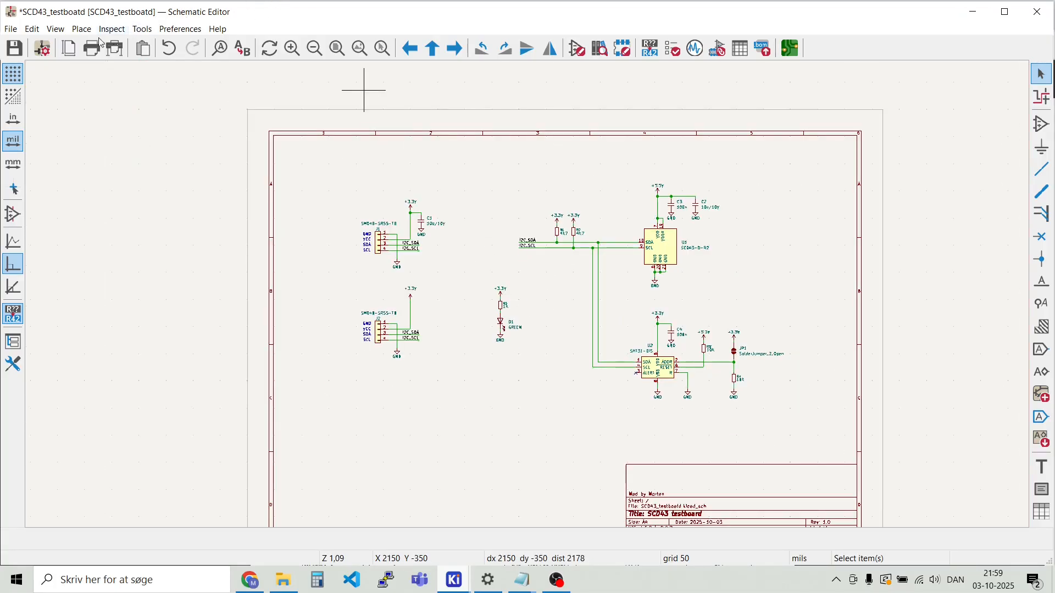
{"action": "left_click", "coordinate": [82, 29]}
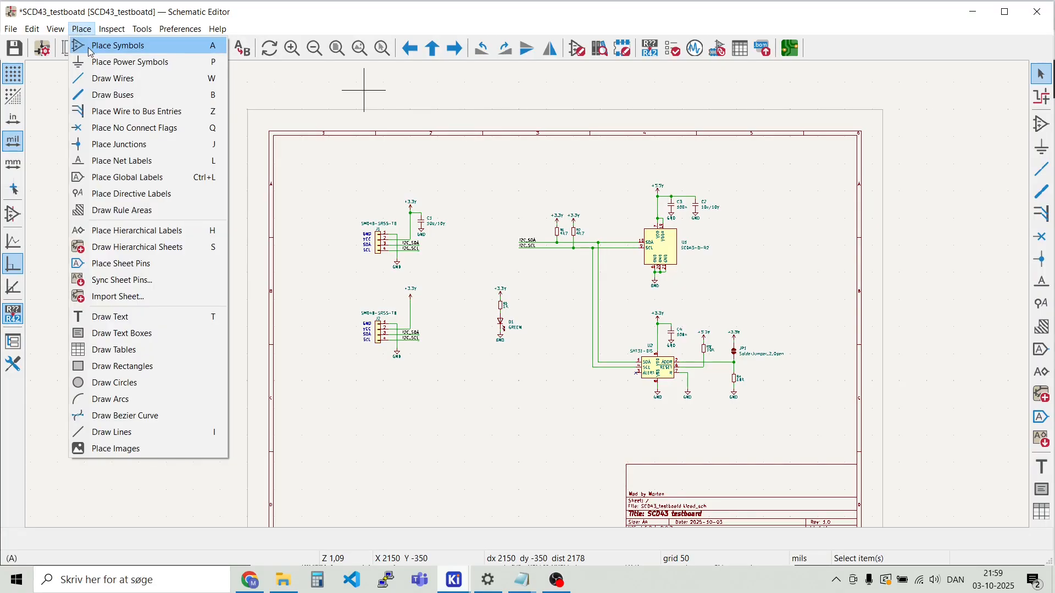
{"action": "left_click", "coordinate": [92, 48]}
{"action": "type", "text": "m"}
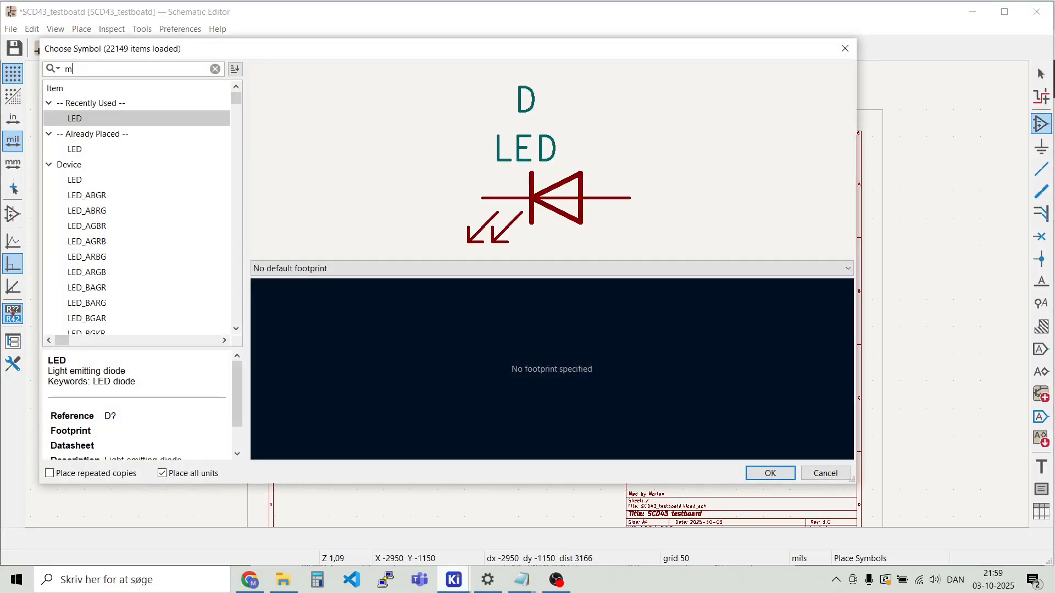
{"action": "type", "text": "oun"}
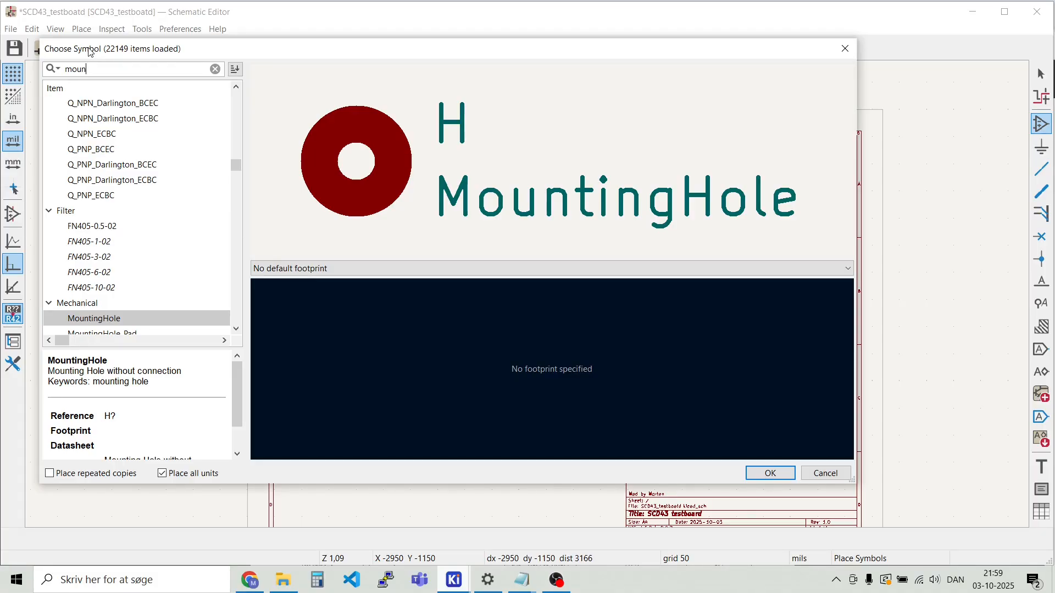
{"action": "key", "text": "Return"}
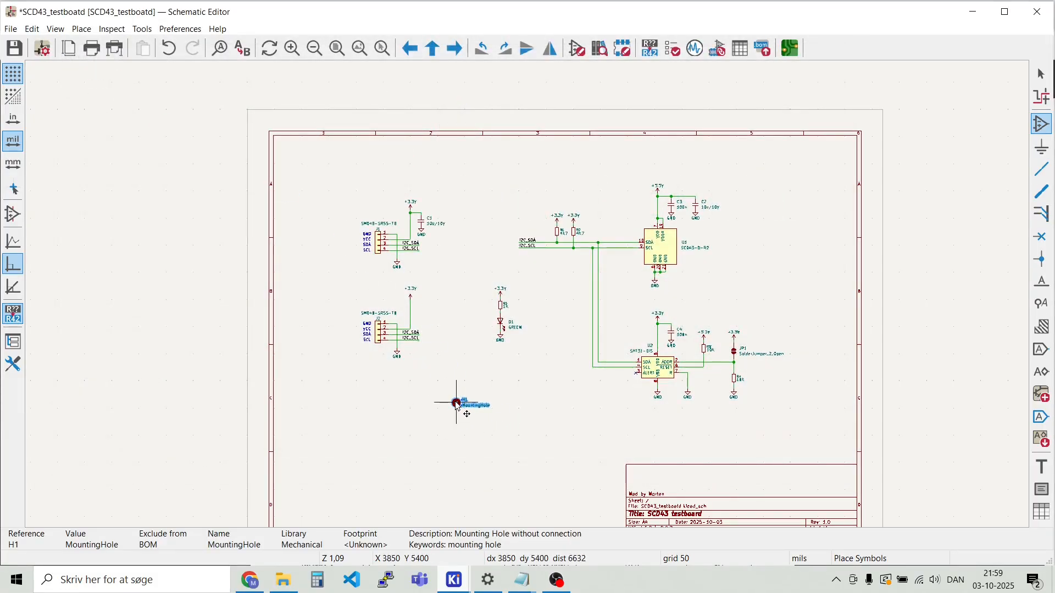
{"action": "scroll", "coordinate": [456, 395], "scroll_direction": "up", "scroll_amount": 5}
{"action": "left_click", "coordinate": [528, 294]}
{"action": "key", "text": "Escape"}
Duplicate the mounting hole three times in an evenly spaced column below the first one, and save the schematic
{"action": "left_click", "coordinate": [527, 294]}
{"action": "key", "text": "ctrl+d"}
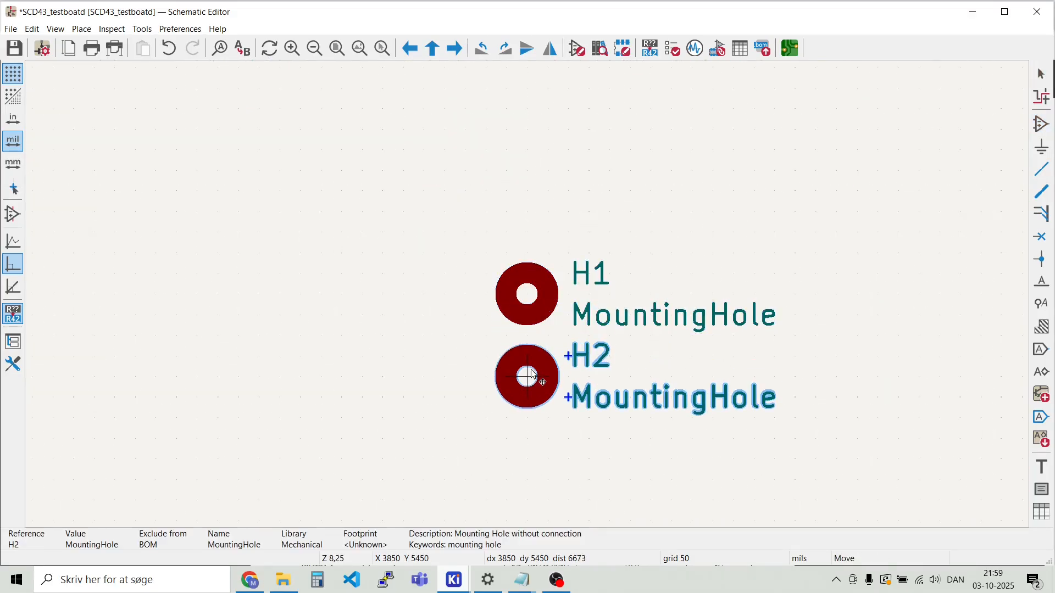
{"action": "scroll", "coordinate": [528, 400], "scroll_direction": "down", "scroll_amount": 2}
{"action": "left_click", "coordinate": [528, 295]}
{"action": "left_click", "coordinate": [522, 361]}
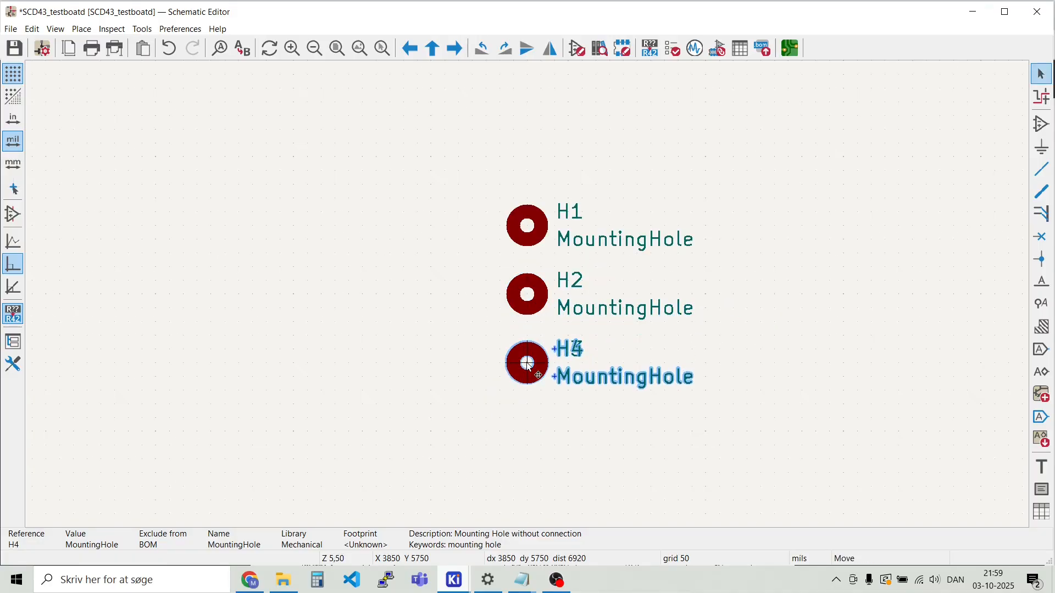
{"action": "left_click", "coordinate": [532, 440]}
{"action": "key", "text": "Escape"}
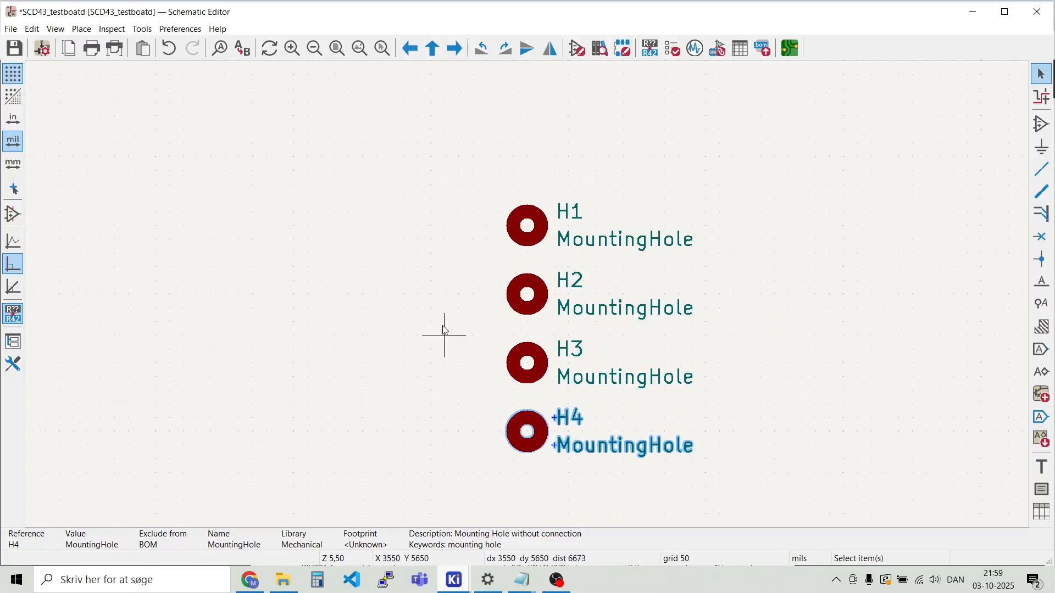
{"action": "left_click", "coordinate": [10, 28]}
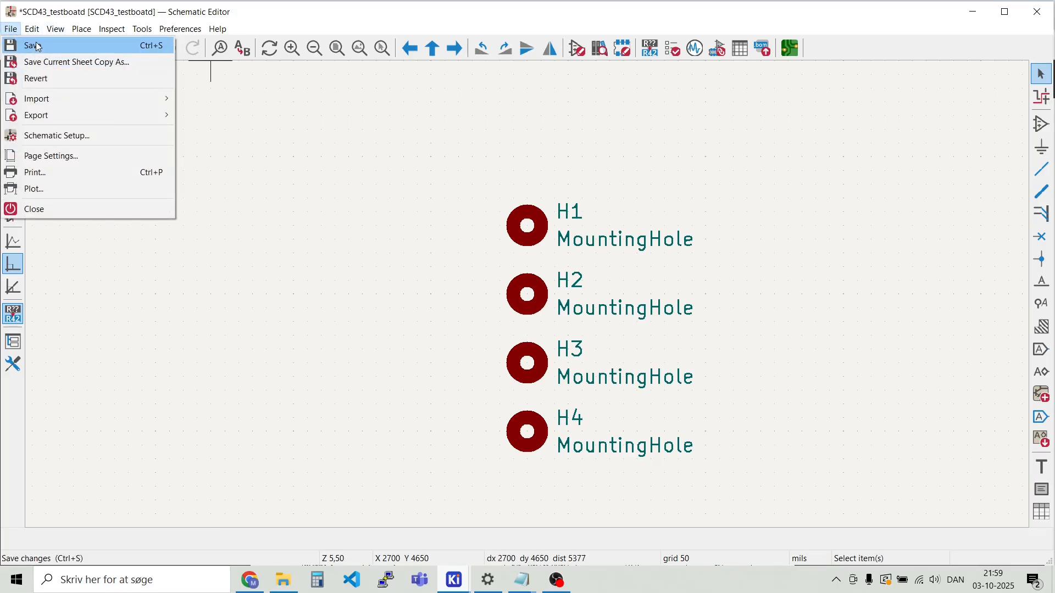
{"action": "left_click", "coordinate": [37, 46]}
Annotate the entire schematic with existing annotations reset, symbols sorted by Y position and numbering starting after 0
{"action": "scroll", "coordinate": [528, 297], "scroll_direction": "down", "scroll_amount": 5}
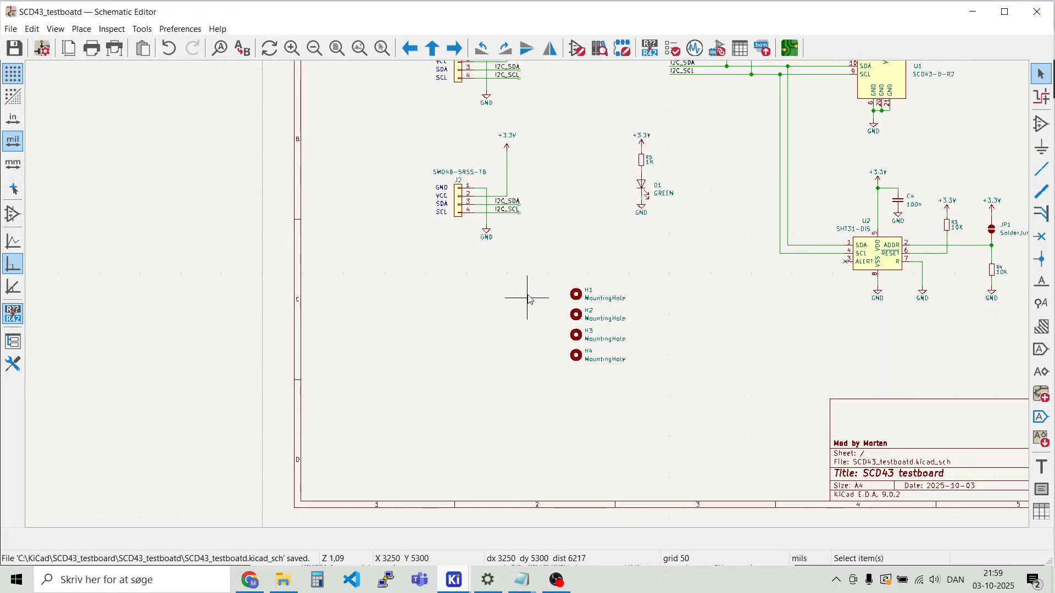
{"action": "scroll", "coordinate": [530, 300], "scroll_direction": "down", "scroll_amount": 2}
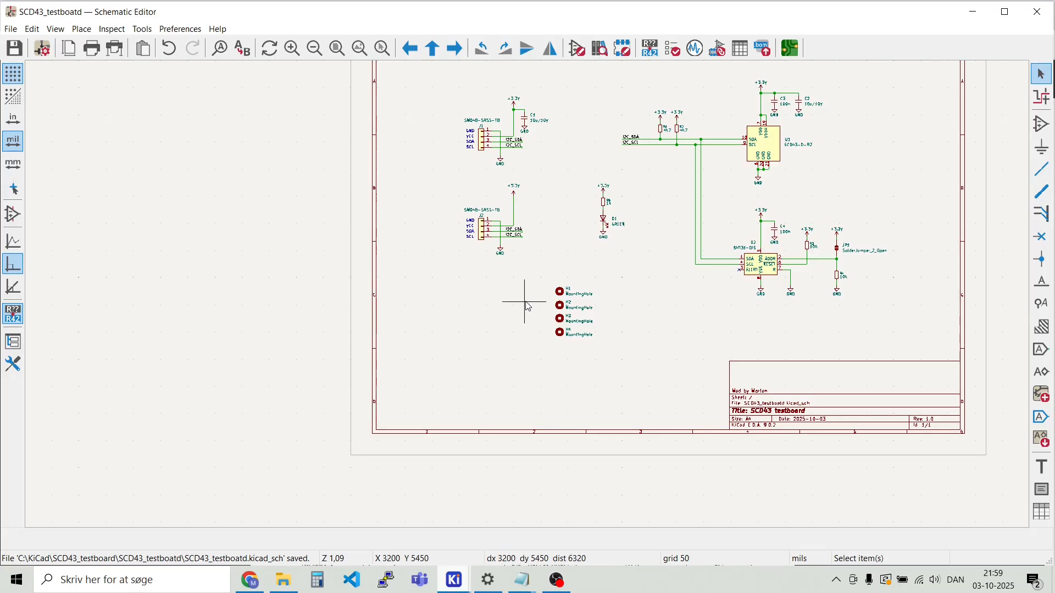
{"action": "scroll", "coordinate": [527, 297], "scroll_direction": "down", "scroll_amount": 2}
{"action": "scroll", "coordinate": [529, 300], "scroll_direction": "up", "scroll_amount": 6}
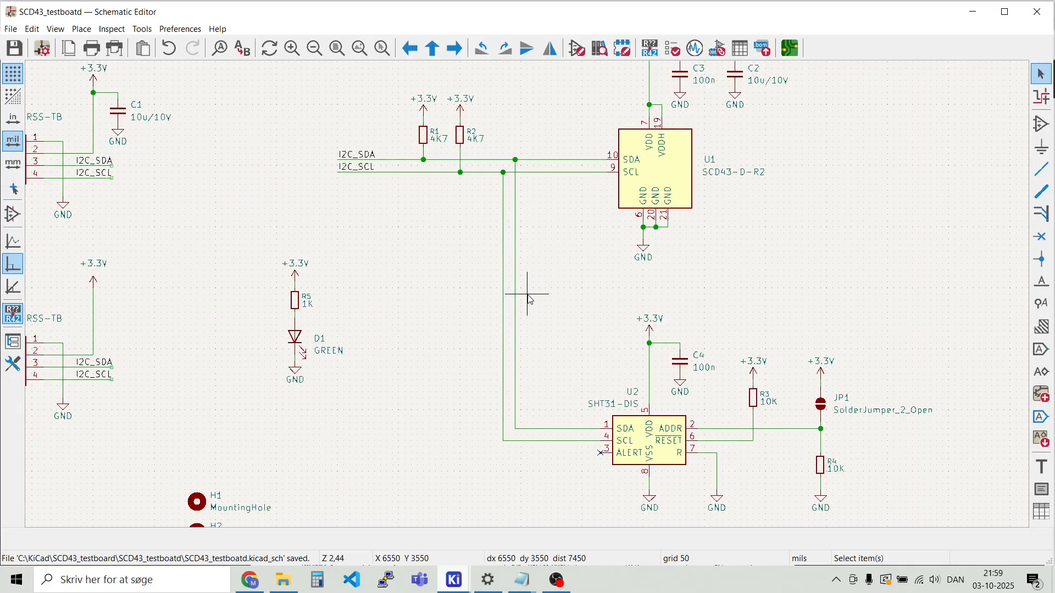
{"action": "scroll", "coordinate": [529, 297], "scroll_direction": "up", "scroll_amount": 3}
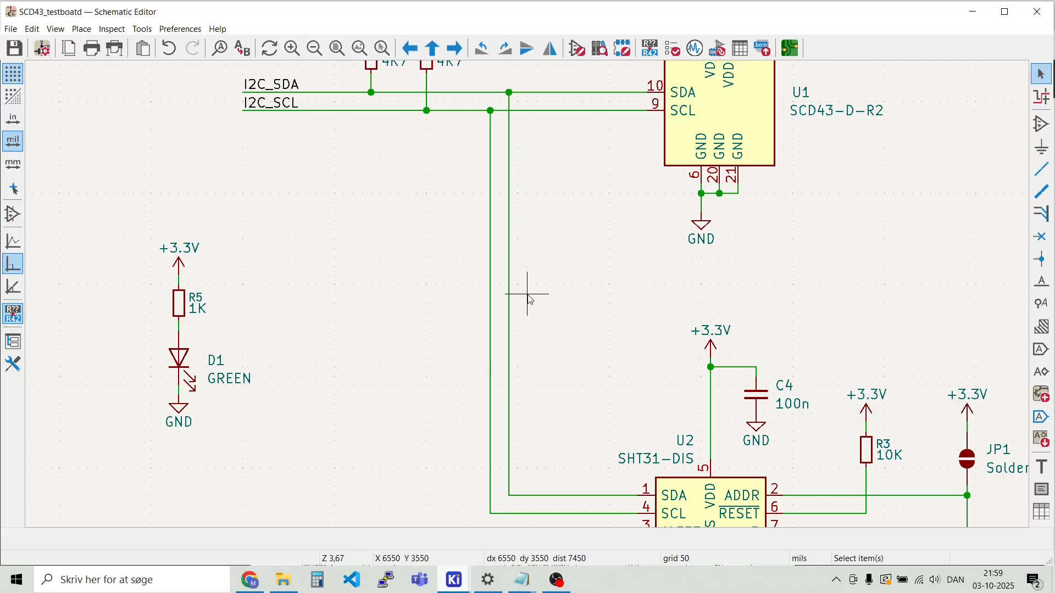
{"action": "scroll", "coordinate": [529, 298], "scroll_direction": "down", "scroll_amount": 6}
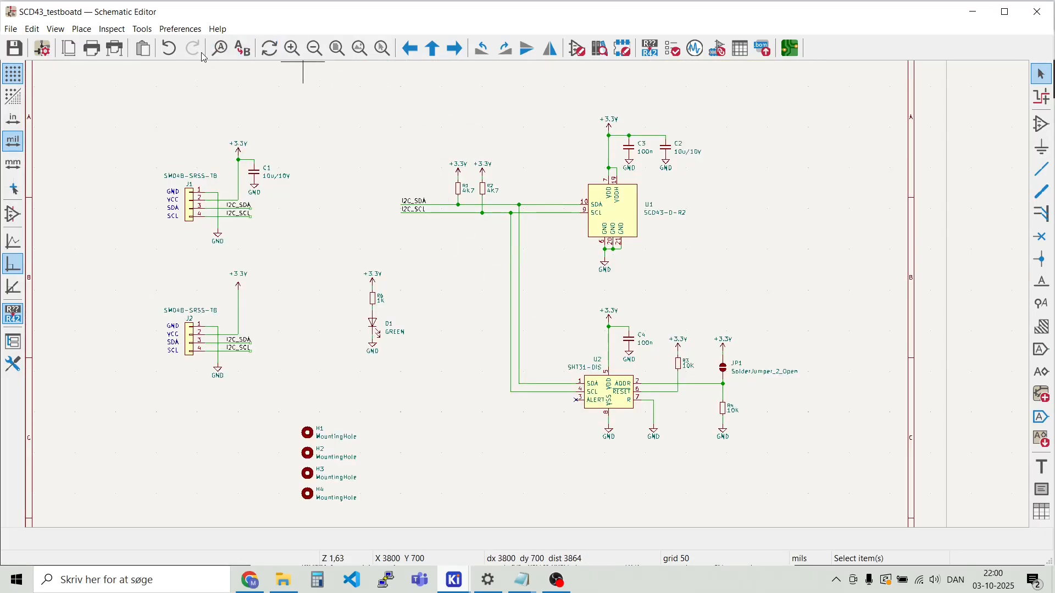
{"action": "left_click", "coordinate": [138, 35]}
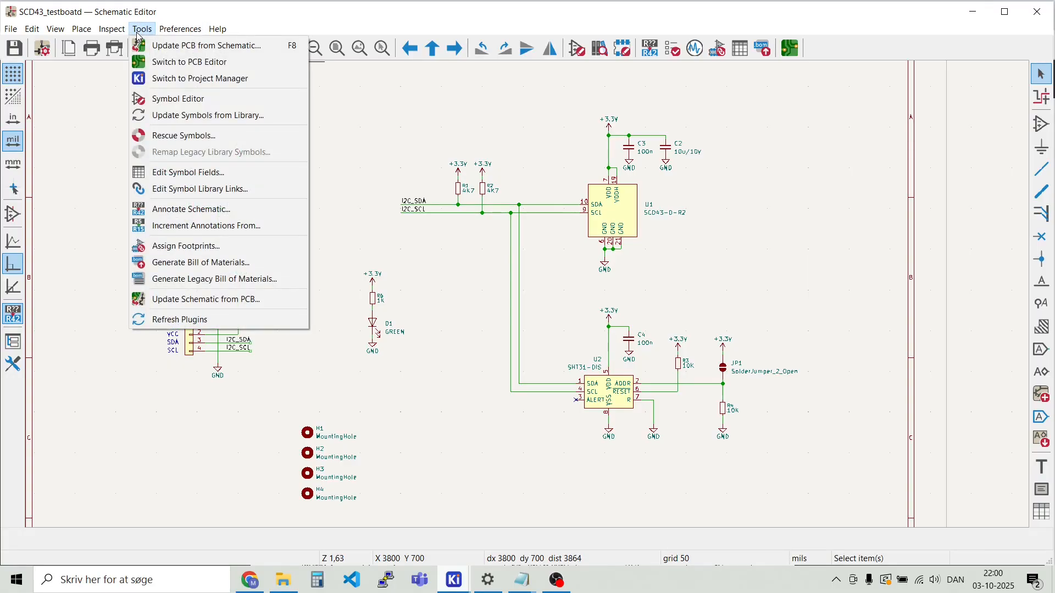
{"action": "left_click", "coordinate": [189, 209]}
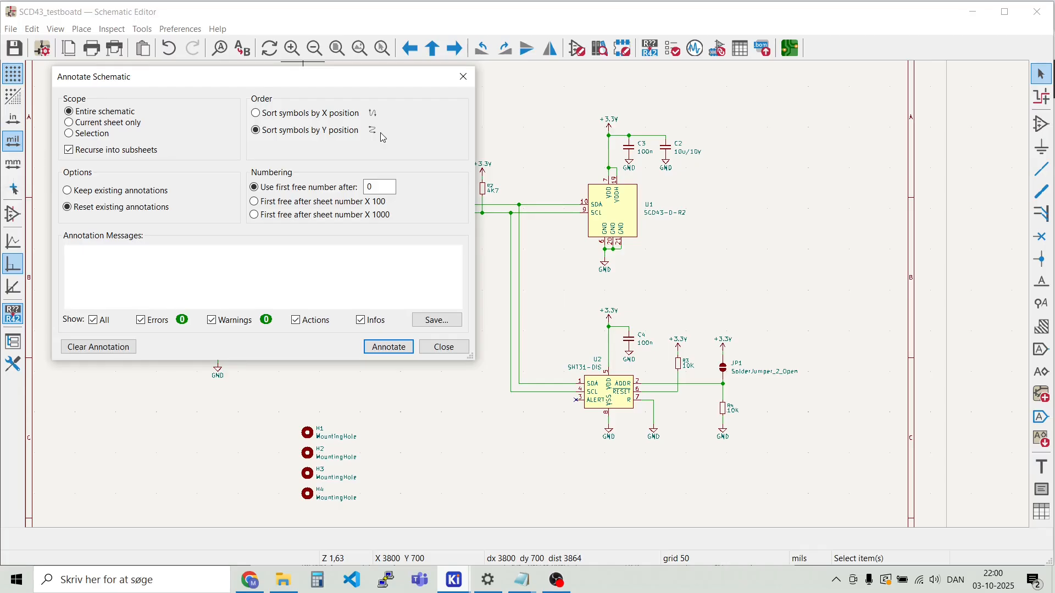
{"action": "left_click", "coordinate": [401, 353]}
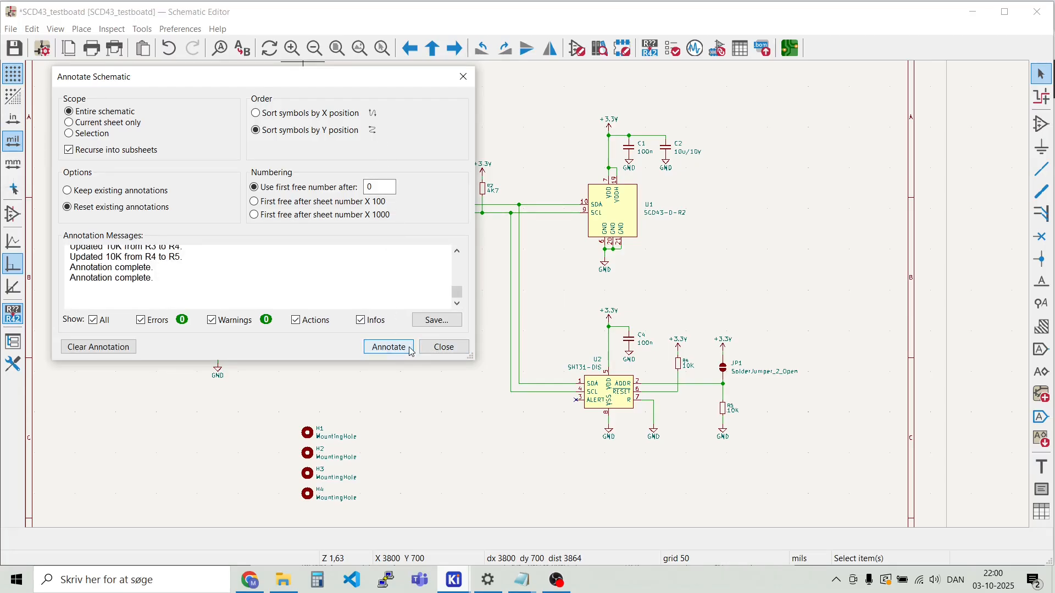
{"action": "left_click", "coordinate": [438, 348]}
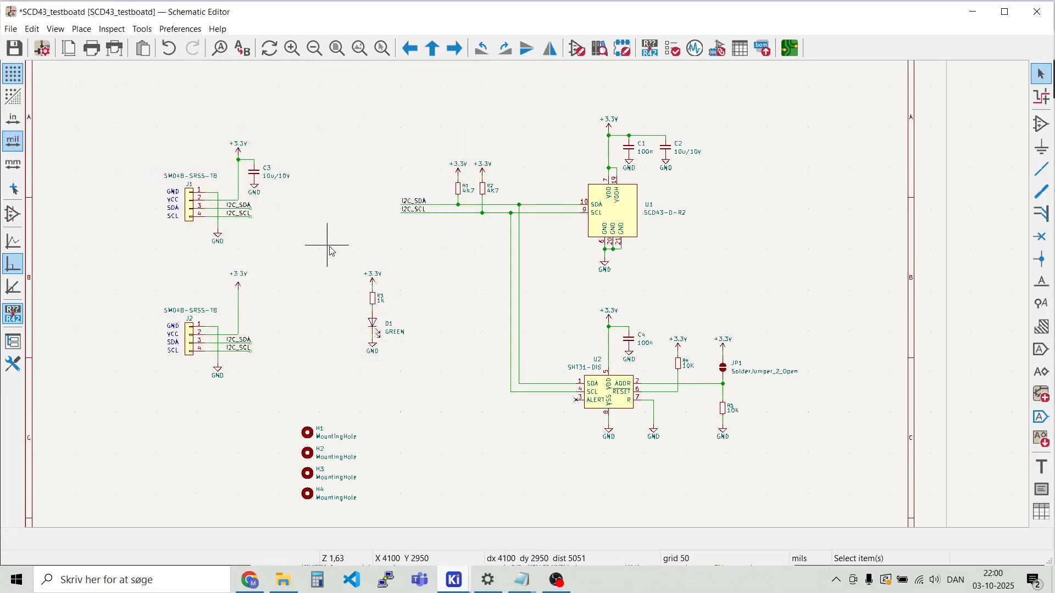
Move U1's SCD43-D-R2 value text 50 mils to the right, farther from the symbol body
{"action": "scroll", "coordinate": [255, 249], "scroll_direction": "up", "scroll_amount": 3}
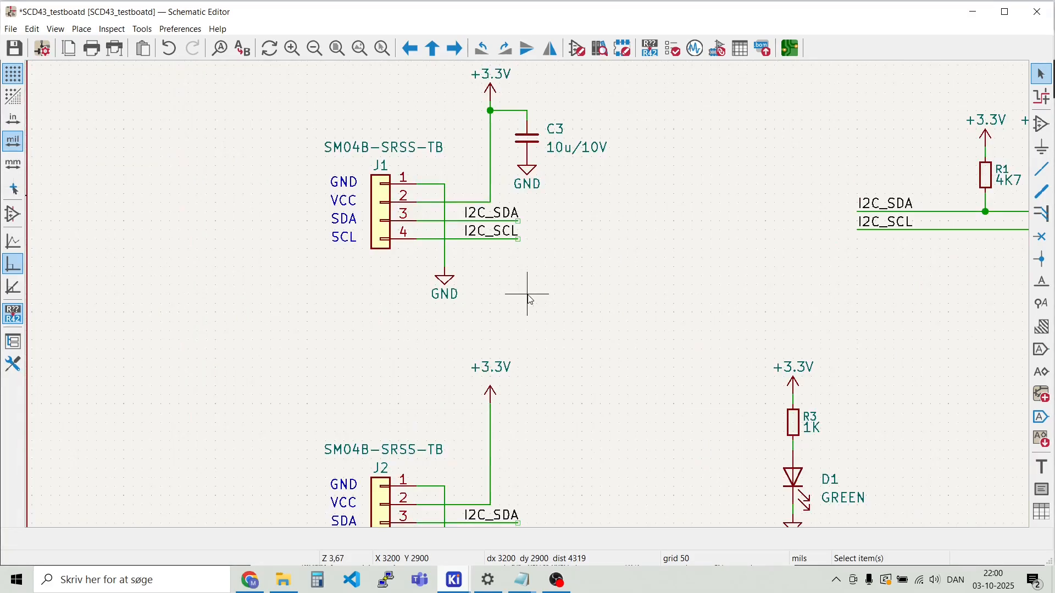
{"action": "scroll", "coordinate": [529, 299], "scroll_direction": "down", "scroll_amount": 3}
{"action": "scroll", "coordinate": [636, 278], "scroll_direction": "up", "scroll_amount": 3}
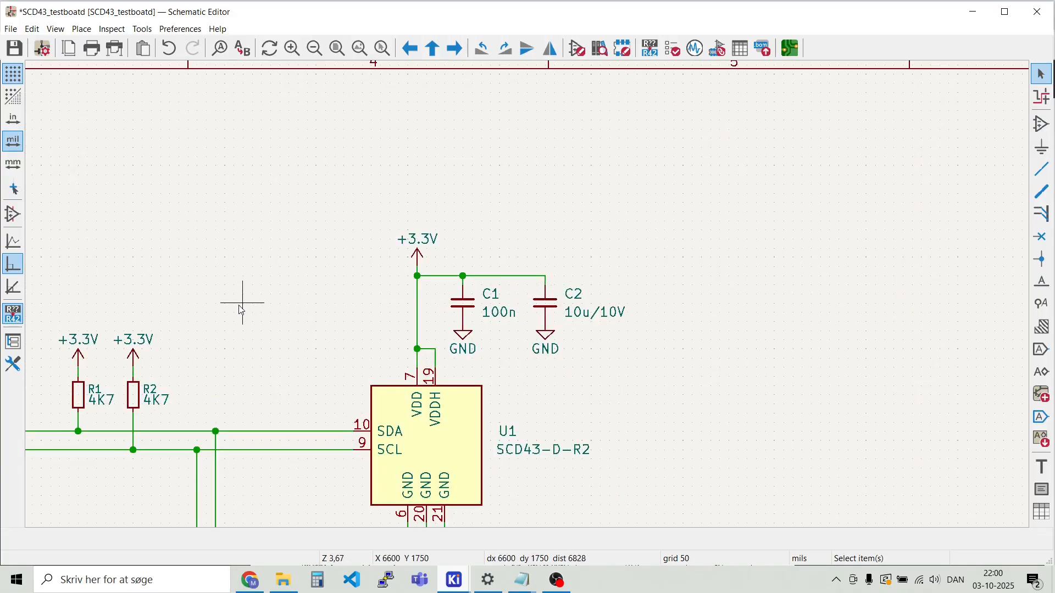
{"action": "scroll", "coordinate": [218, 377], "scroll_direction": "down", "scroll_amount": 3}
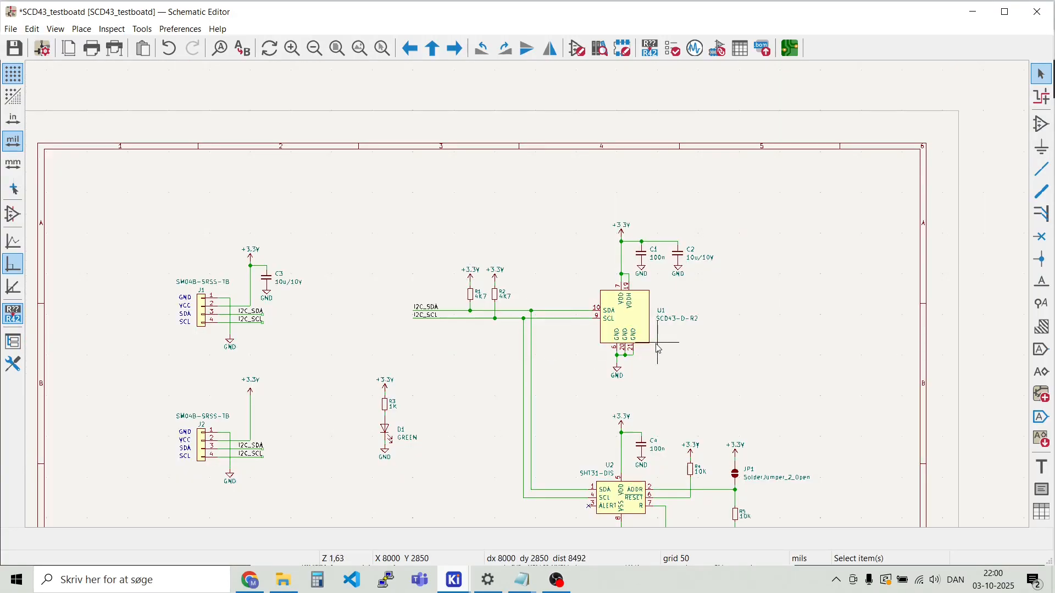
{"action": "scroll", "coordinate": [531, 299], "scroll_direction": "down", "scroll_amount": 2}
{"action": "scroll", "coordinate": [528, 274], "scroll_direction": "up", "scroll_amount": 7}
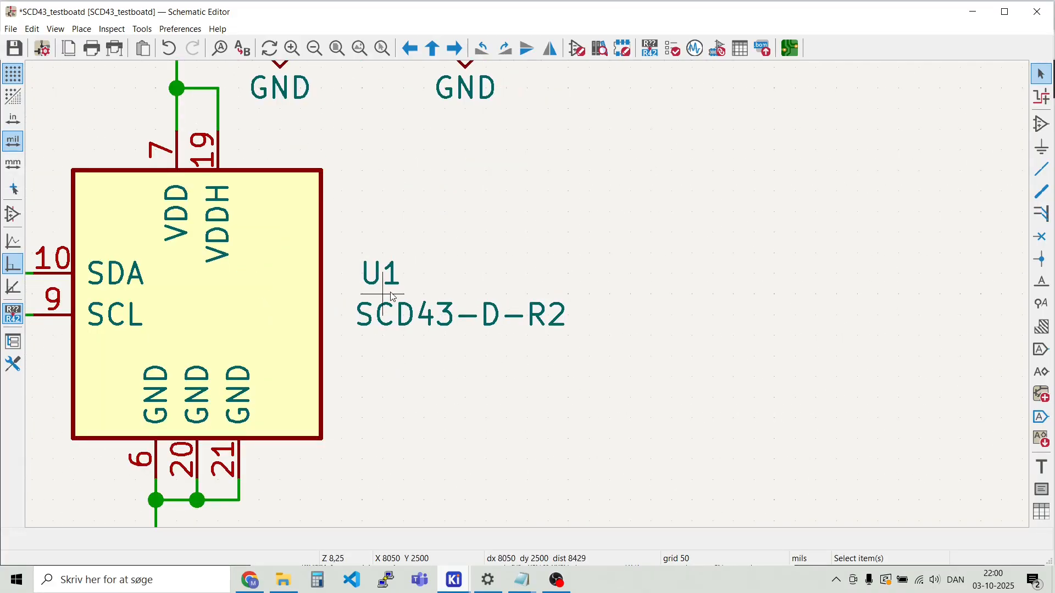
{"action": "left_click", "coordinate": [401, 325]}
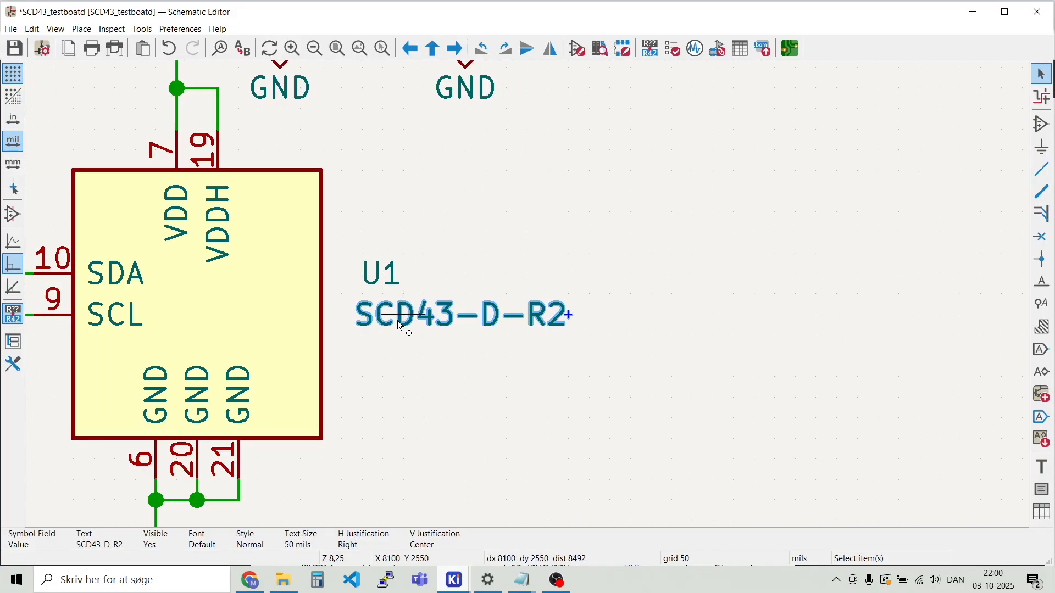
{"action": "key", "text": "m"}
{"action": "left_click", "coordinate": [589, 316]}
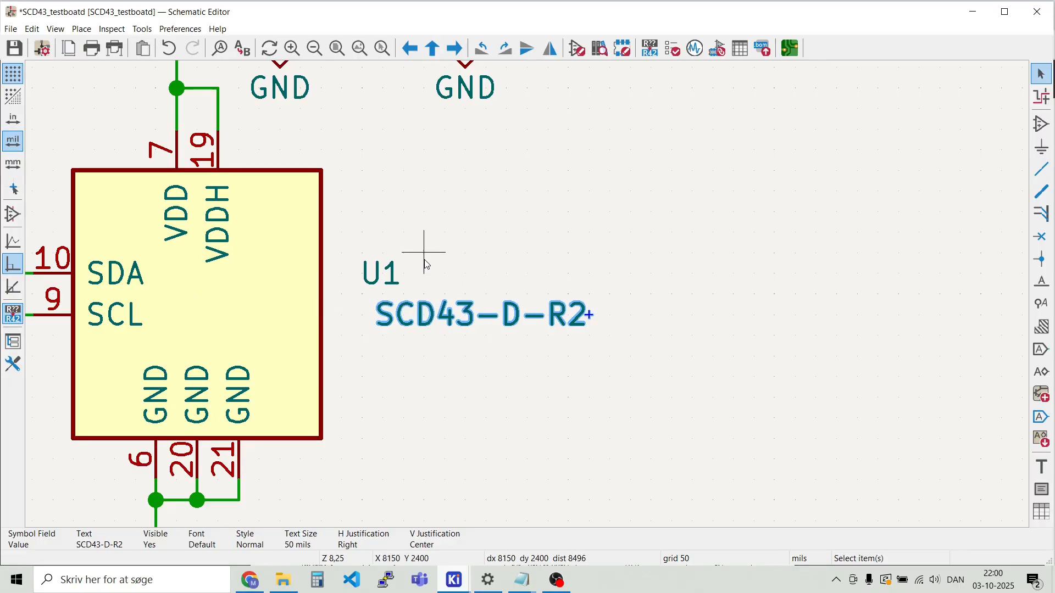
Move U1's reference text 100 mils to the right, above the beginning of its SCD43-D-R2 value text
{"action": "left_click", "coordinate": [380, 282]}
{"action": "key", "text": "m"}
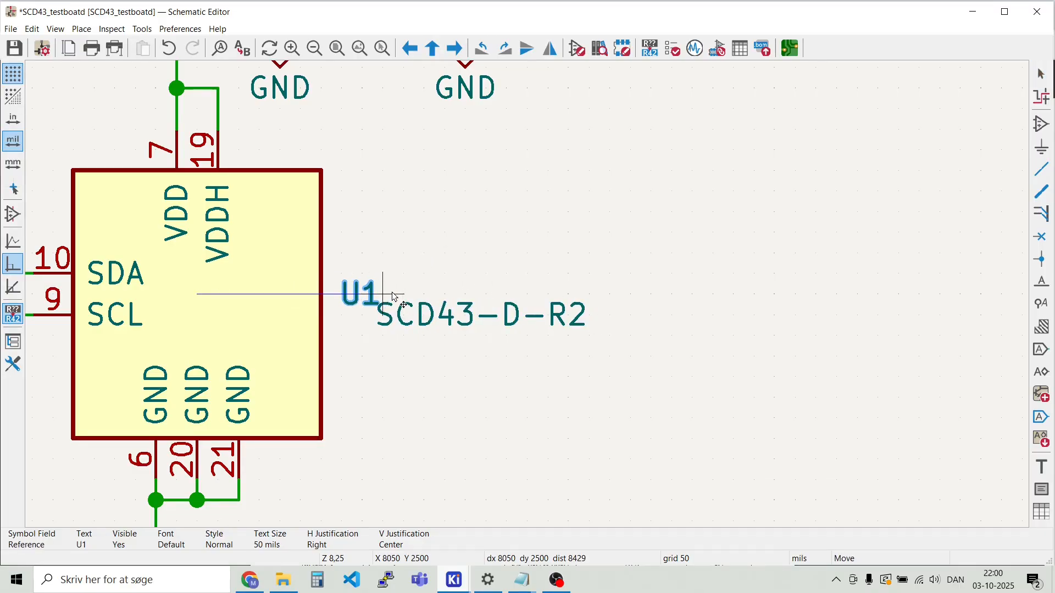
{"action": "left_click", "coordinate": [425, 277]}
{"action": "key", "text": "m"}
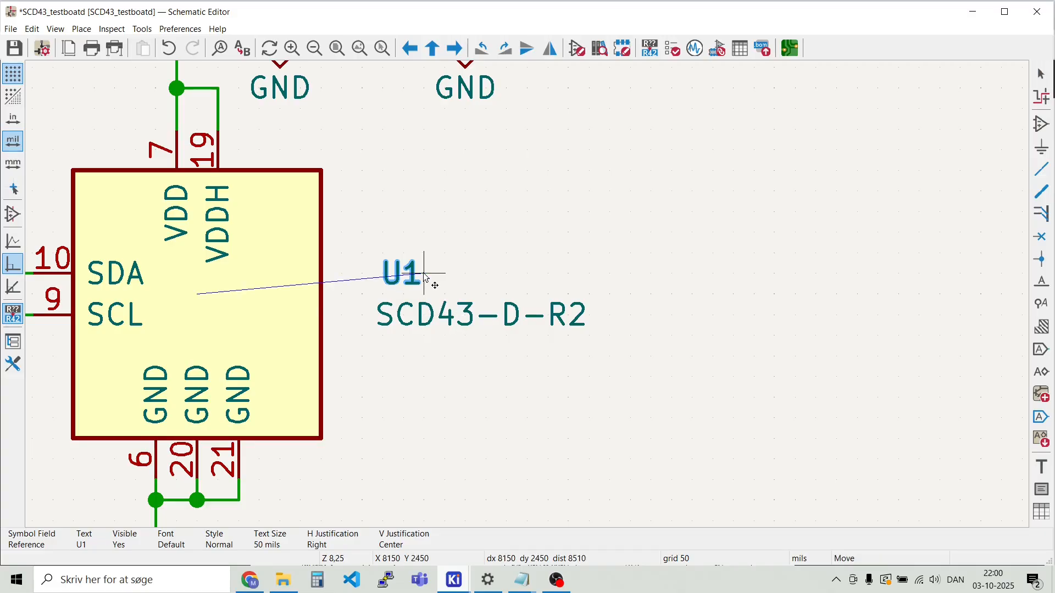
{"action": "left_click", "coordinate": [403, 277]}
{"action": "key", "text": "m"}
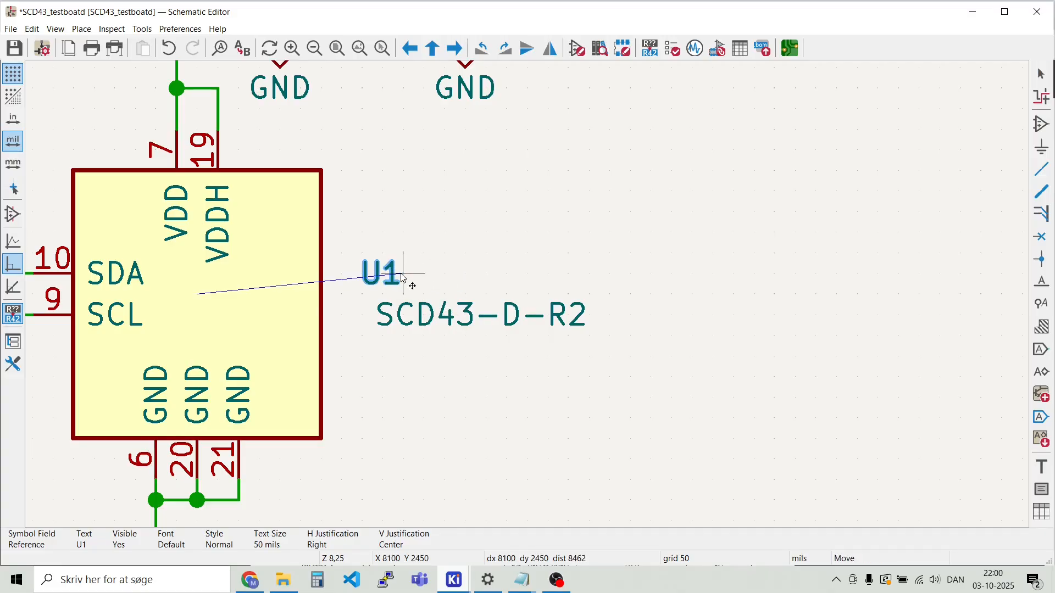
{"action": "left_click", "coordinate": [403, 277]}
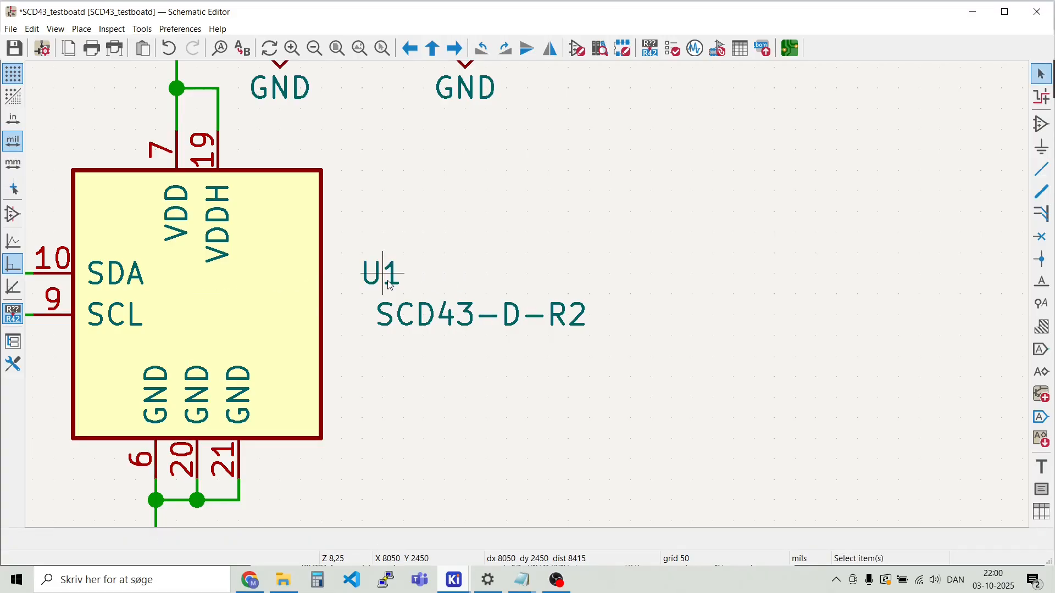
{"action": "key", "text": "m"}
{"action": "left_click", "coordinate": [454, 278]}
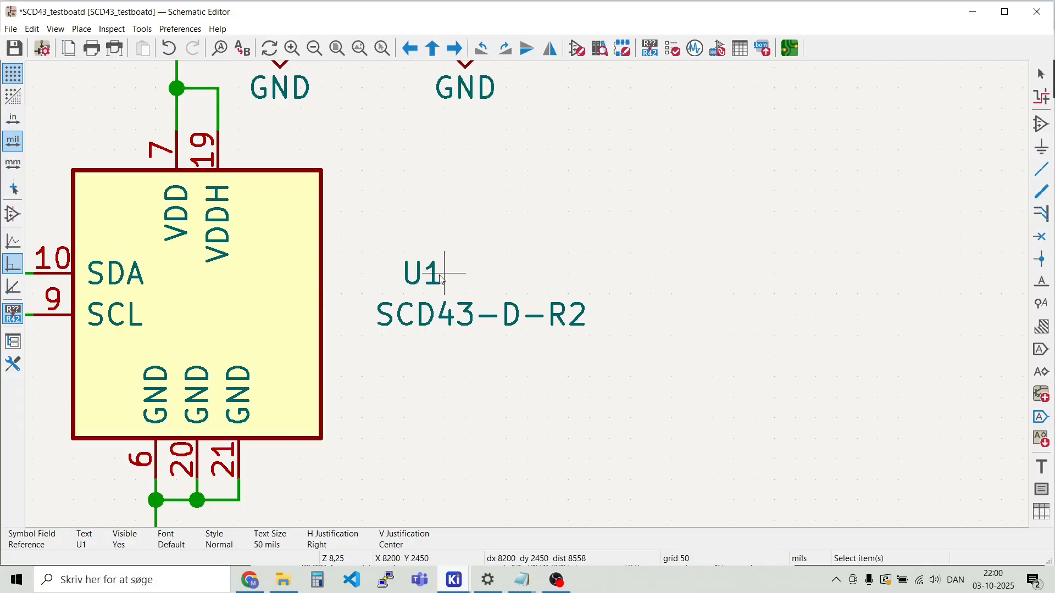
Move U1's SCD43-D-R2 value text another 50 mils to the right, beneath the reference
{"action": "left_click", "coordinate": [435, 317]}
{"action": "key", "text": "m"}
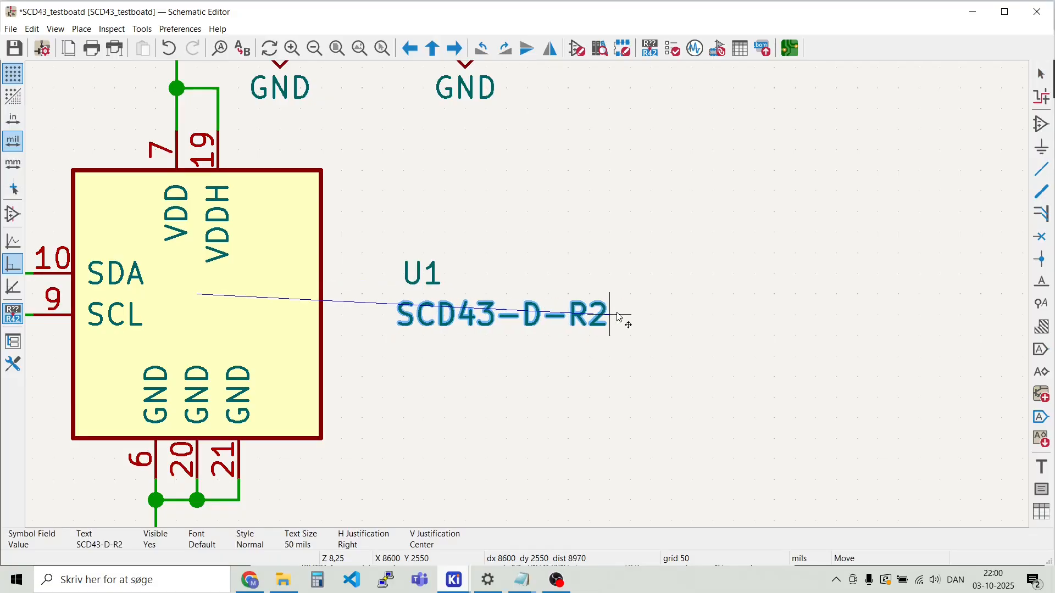
{"action": "left_click", "coordinate": [605, 314]}
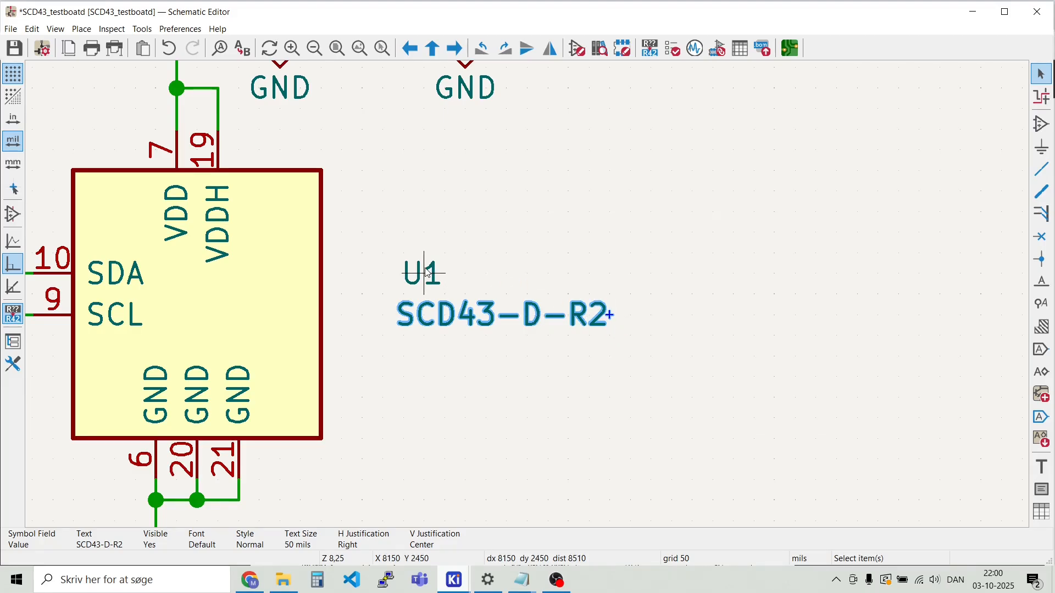
Align U1's reference and value texts to the grid together
{"action": "left_click", "coordinate": [444, 294]}
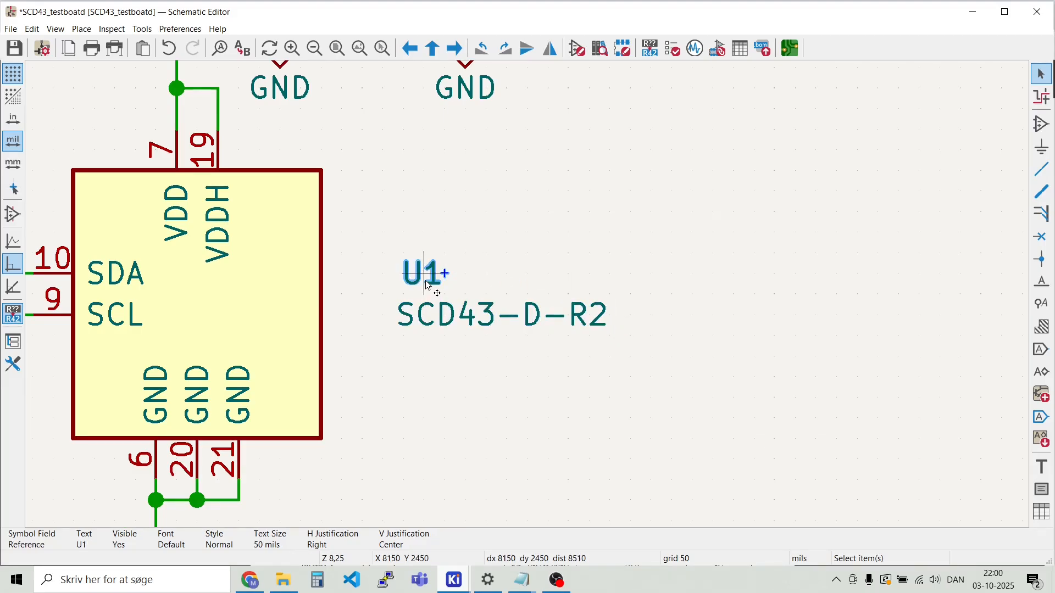
{"action": "left_click", "coordinate": [431, 350]}
{"action": "left_click_drag", "start_coordinate": [446, 357], "coordinate": [382, 215]}
{"action": "right_click", "coordinate": [438, 322]}
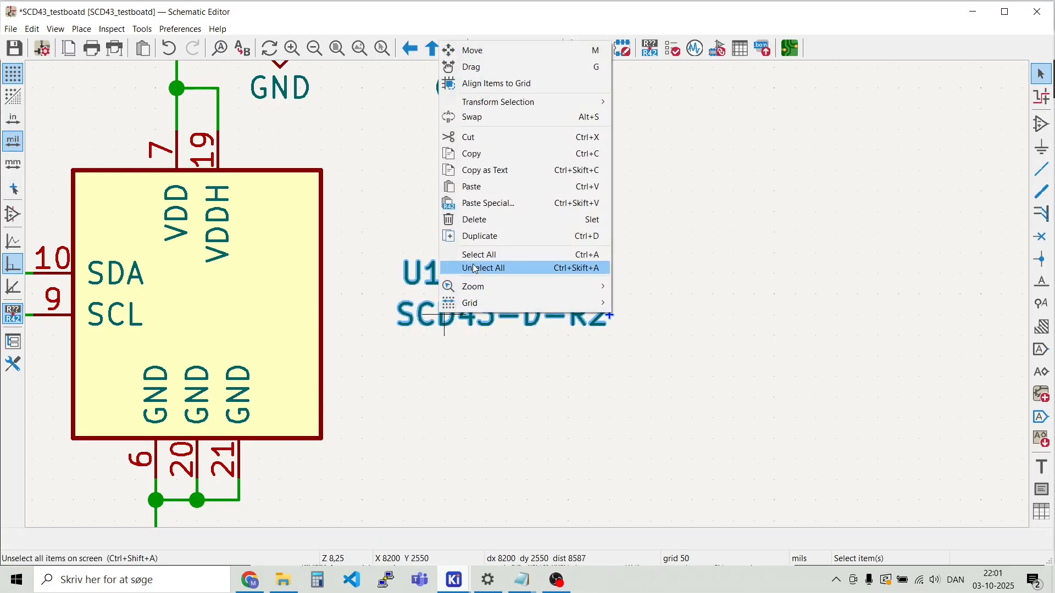
{"action": "left_click", "coordinate": [506, 85]}
{"action": "left_click_drag", "start_coordinate": [504, 427], "coordinate": [433, 415]}
{"action": "left_click", "coordinate": [433, 416]}
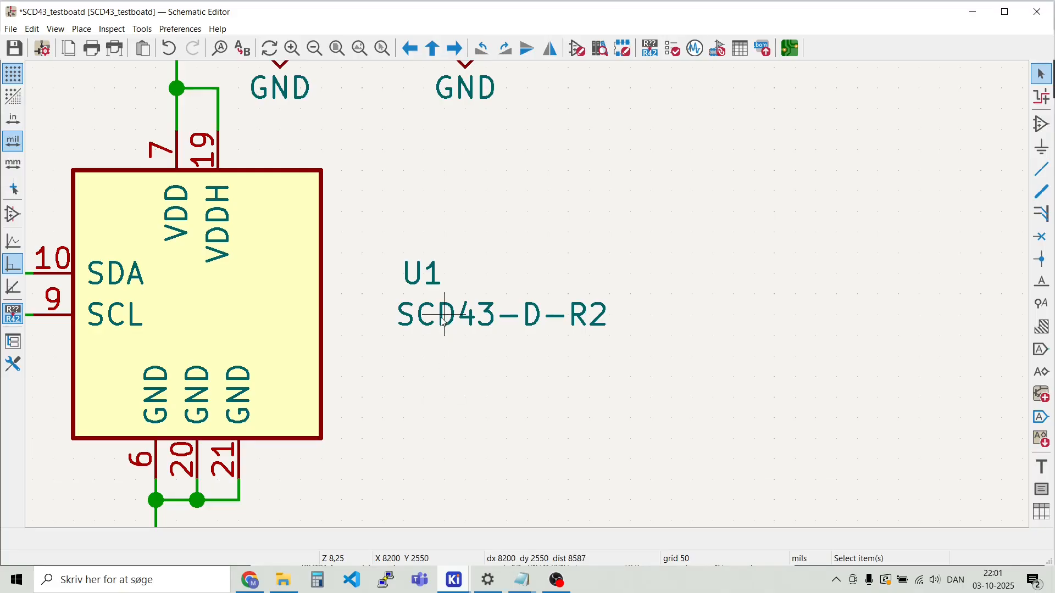
Move U1's reference and value texts together 50 mils to the left, closer to the symbol body, and save the schematic
{"action": "left_click_drag", "start_coordinate": [506, 395], "coordinate": [377, 228]}
{"action": "left_click_drag", "start_coordinate": [437, 312], "coordinate": [416, 285]}
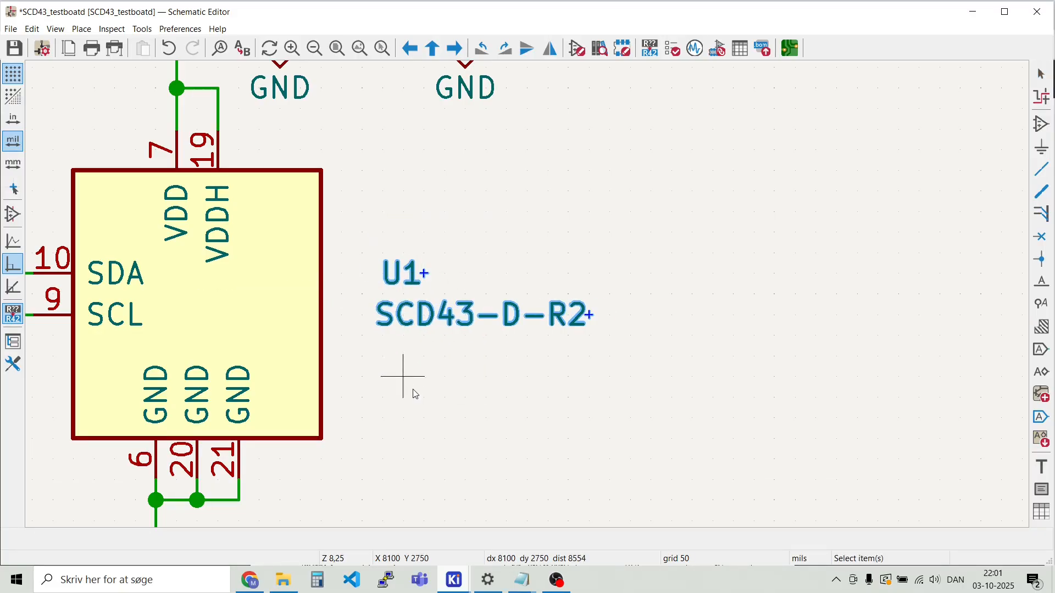
{"action": "left_click", "coordinate": [412, 384]}
{"action": "left_click", "coordinate": [10, 29]}
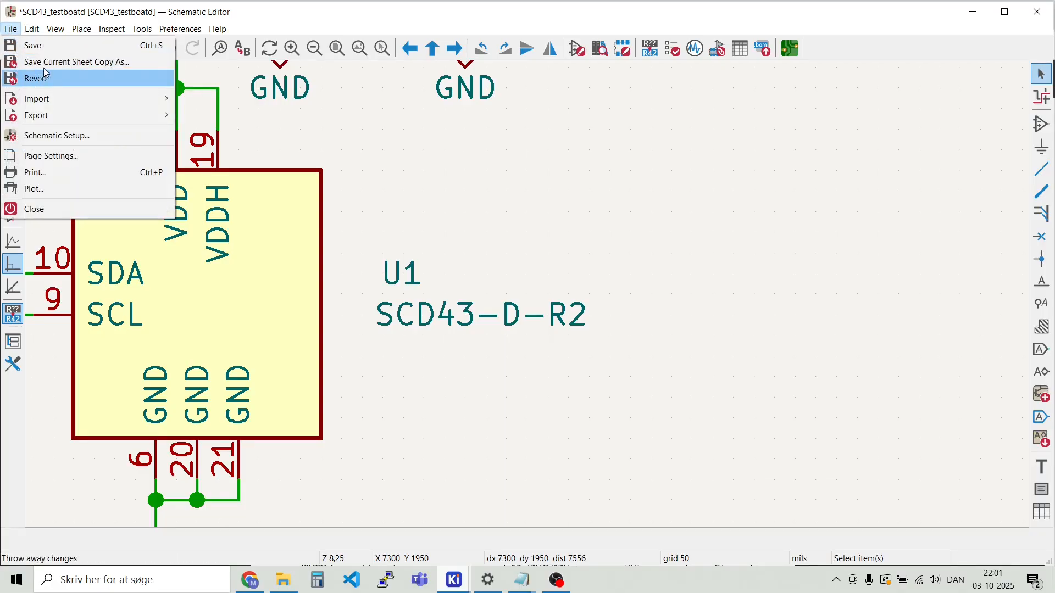
{"action": "left_click", "coordinate": [33, 45]}
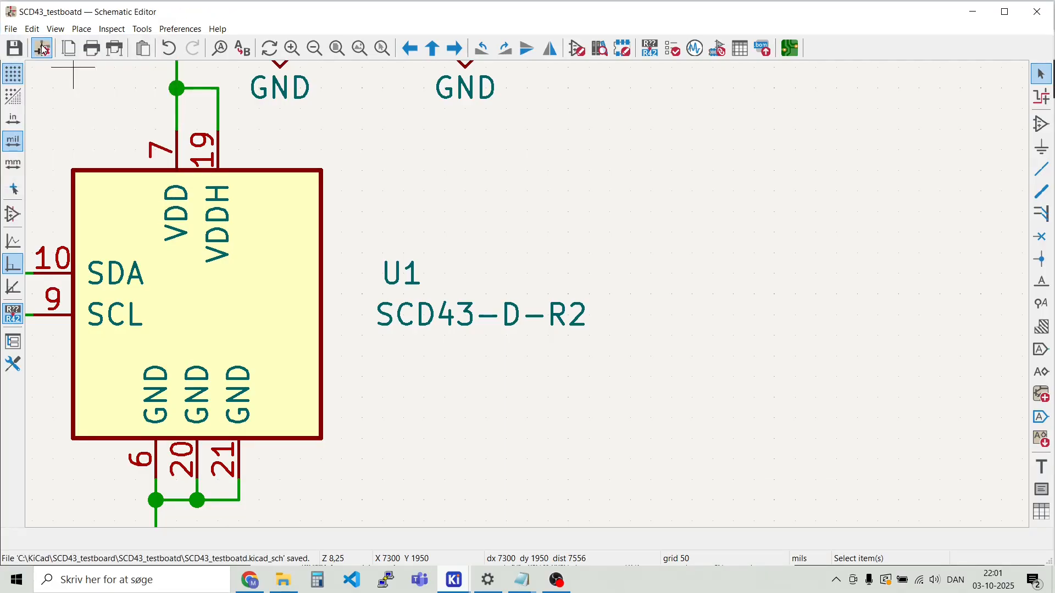
Open the symbol fields table for the schematic and widen the Footprint column to fit full footprint names
{"action": "left_click", "coordinate": [142, 31]}
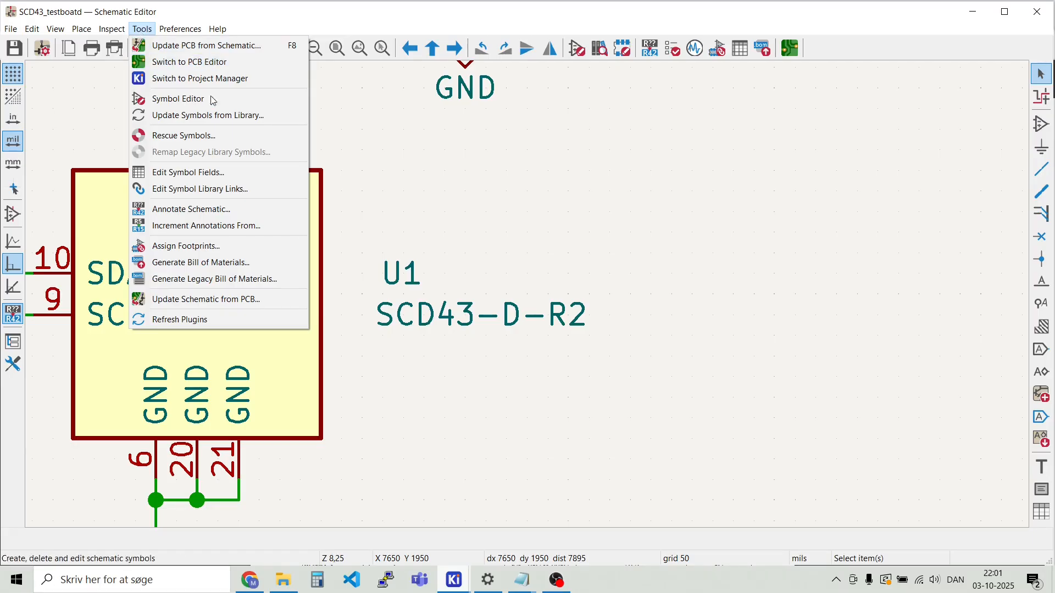
{"action": "left_click", "coordinate": [189, 173]}
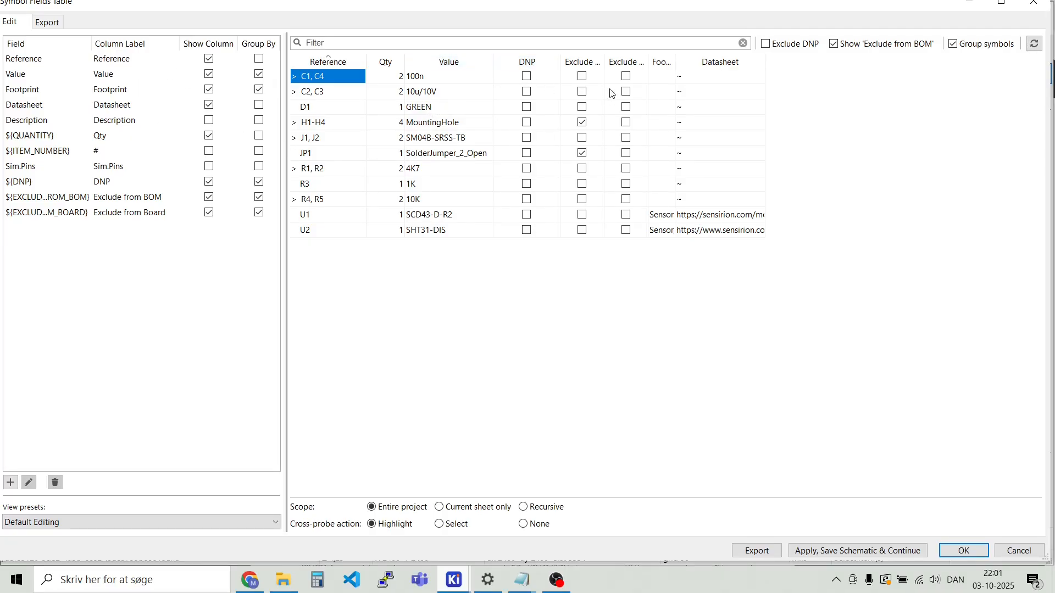
{"action": "left_click_drag", "start_coordinate": [676, 62], "coordinate": [932, 62]}
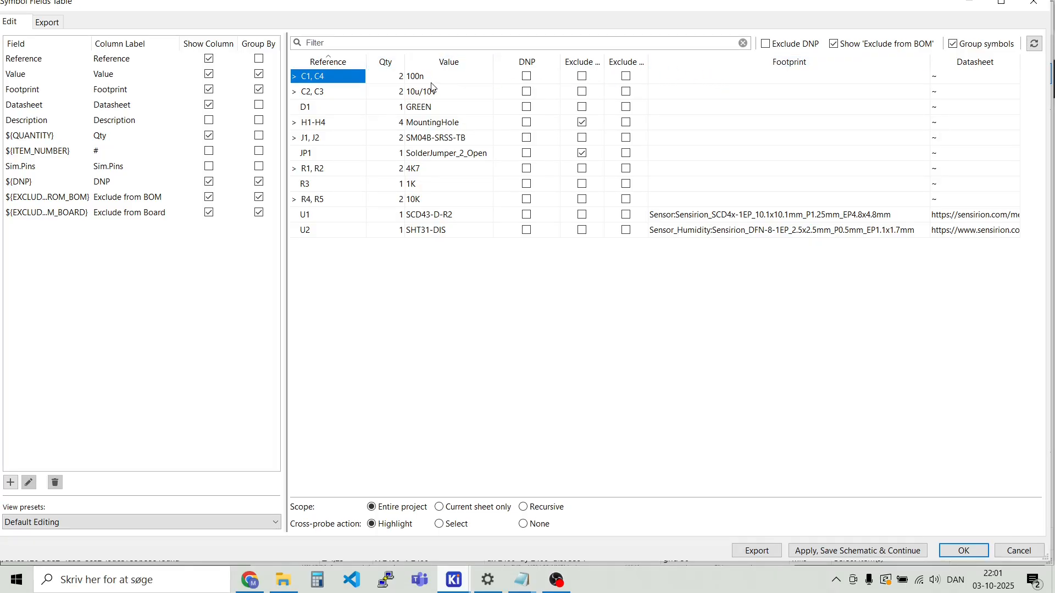
Open the footprint chooser for the 100n capacitors C1 and C4, filter by "r" and examine the matching libraries and footprints
{"action": "double_click", "coordinate": [692, 77]}
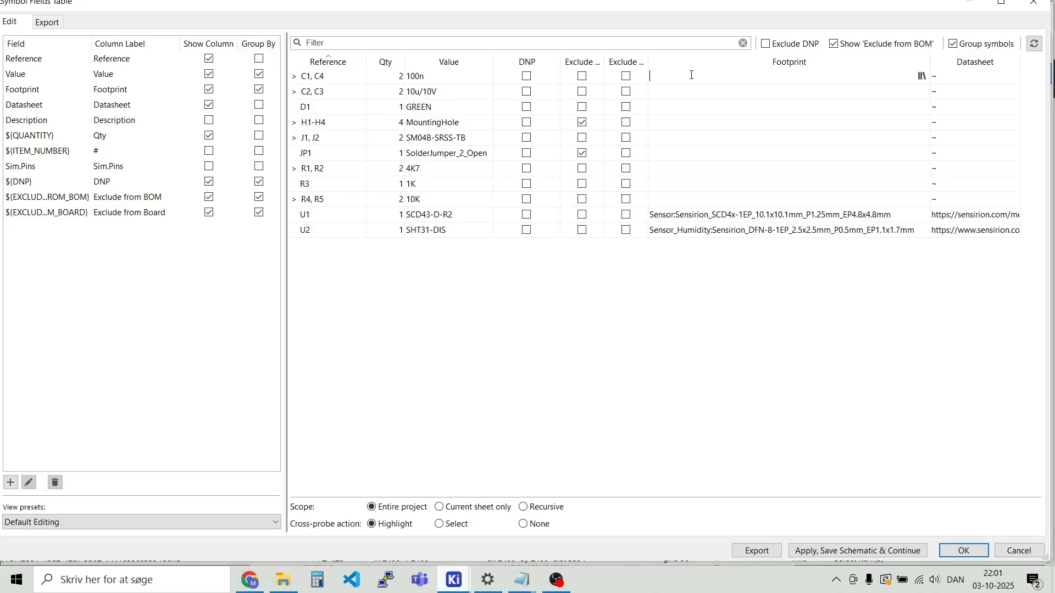
{"action": "left_click", "coordinate": [922, 78]}
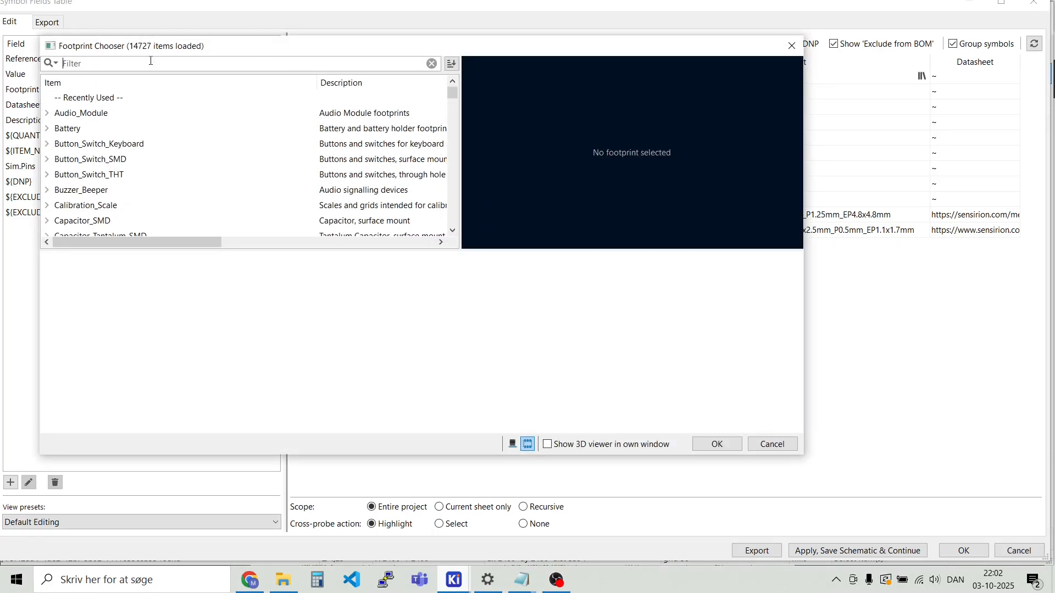
{"action": "type", "text": "r"}
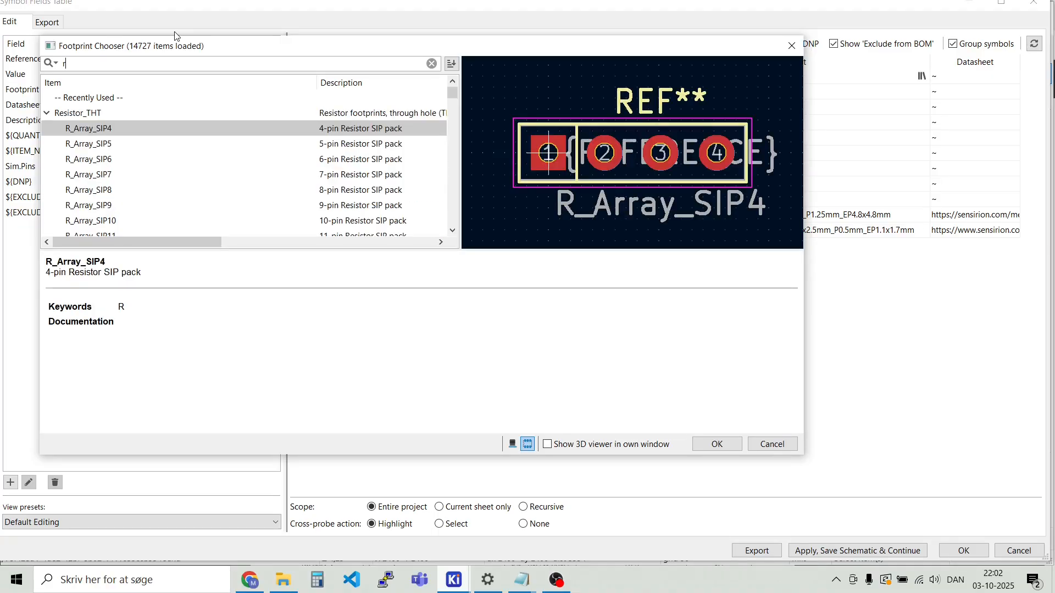
{"action": "type", "text": "0"}
{"action": "key", "text": "BackSpace"}
{"action": "scroll", "coordinate": [218, 171], "scroll_direction": "down", "scroll_amount": 20}
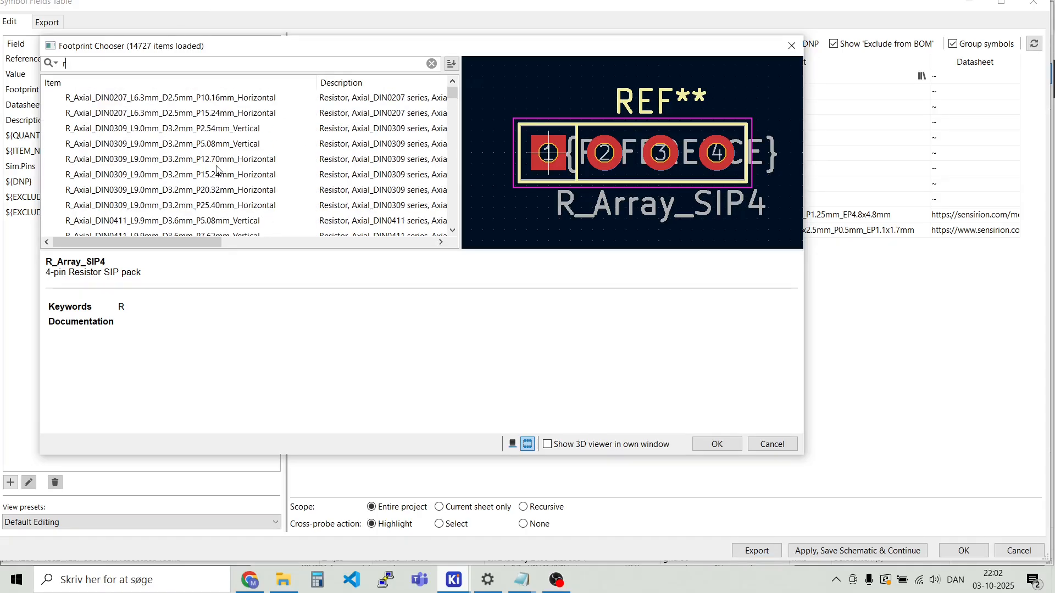
{"action": "scroll", "coordinate": [218, 171], "scroll_direction": "down", "scroll_amount": 15}
{"action": "scroll", "coordinate": [209, 172], "scroll_direction": "up", "scroll_amount": 5}
{"action": "scroll", "coordinate": [209, 172], "scroll_direction": "up", "scroll_amount": 20}
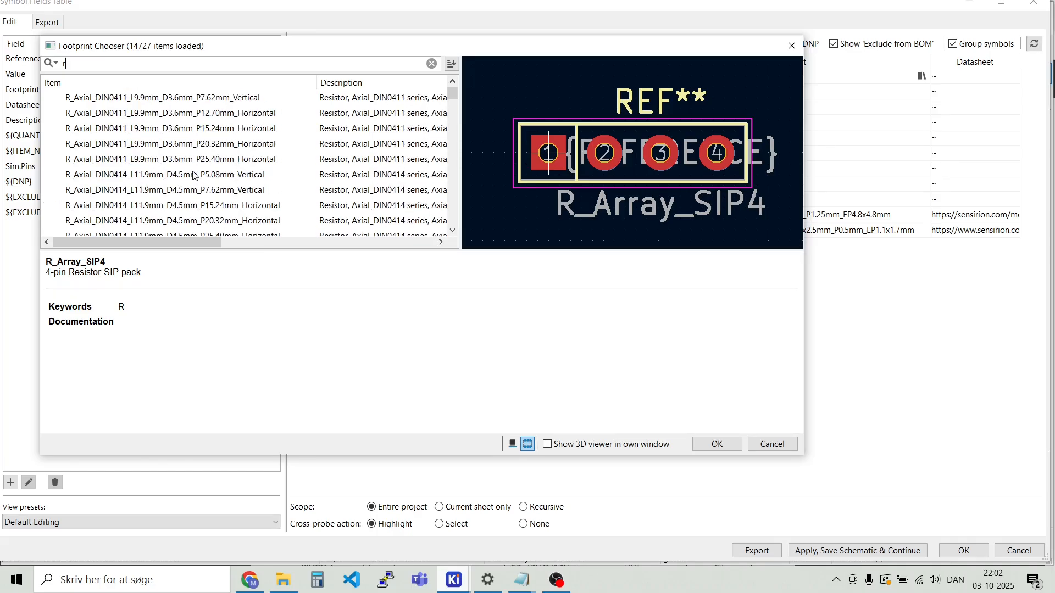
{"action": "scroll", "coordinate": [193, 173], "scroll_direction": "up", "scroll_amount": 4}
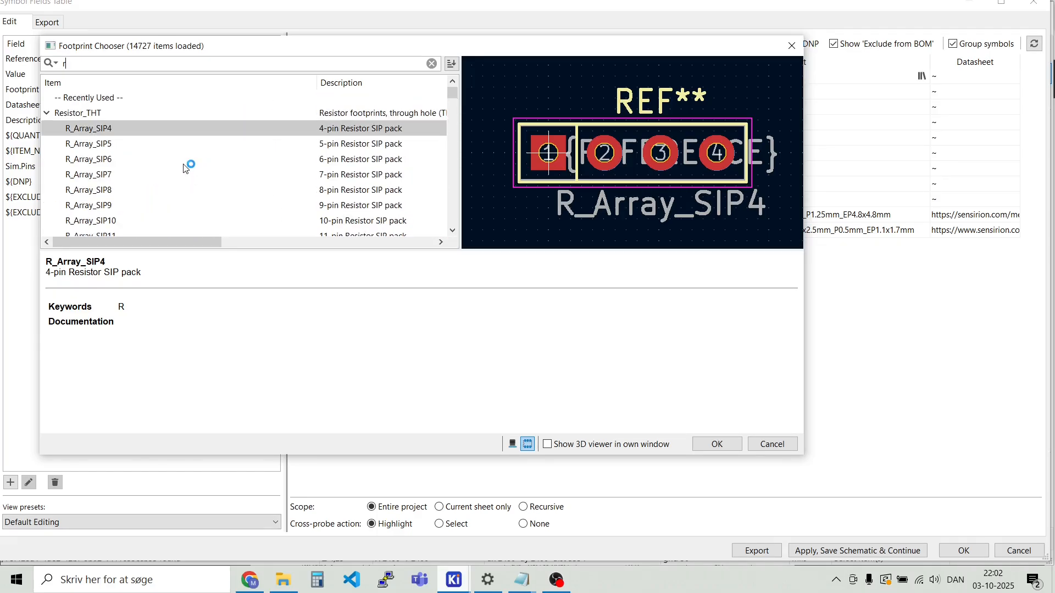
{"action": "scroll", "coordinate": [189, 165], "scroll_direction": "down", "scroll_amount": 4}
{"action": "scroll", "coordinate": [165, 151], "scroll_direction": "up", "scroll_amount": 4}
{"action": "left_click", "coordinate": [48, 114]}
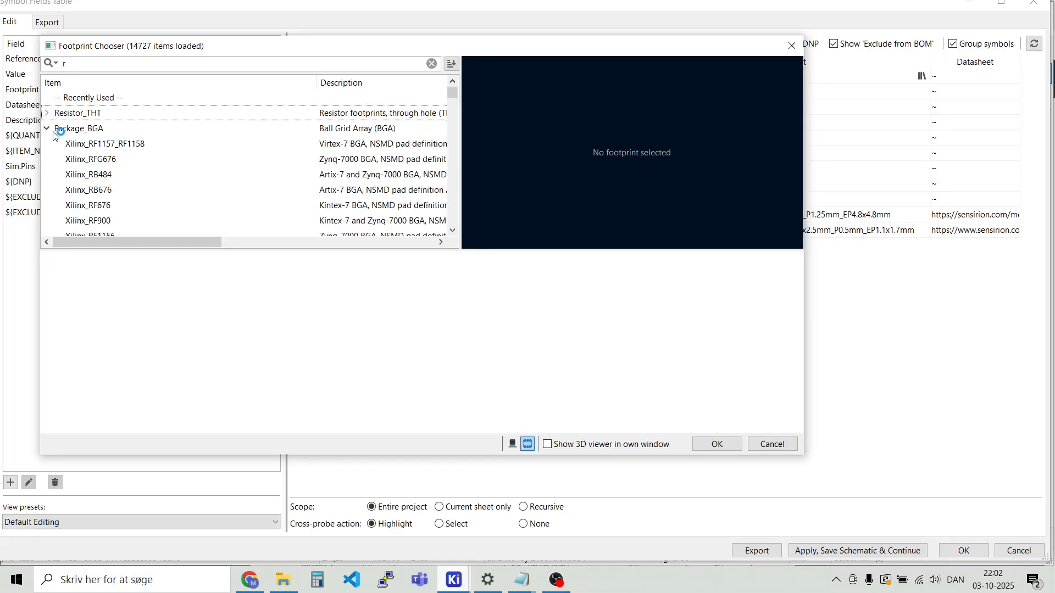
{"action": "left_click", "coordinate": [48, 129]}
{"action": "left_click", "coordinate": [48, 145]}
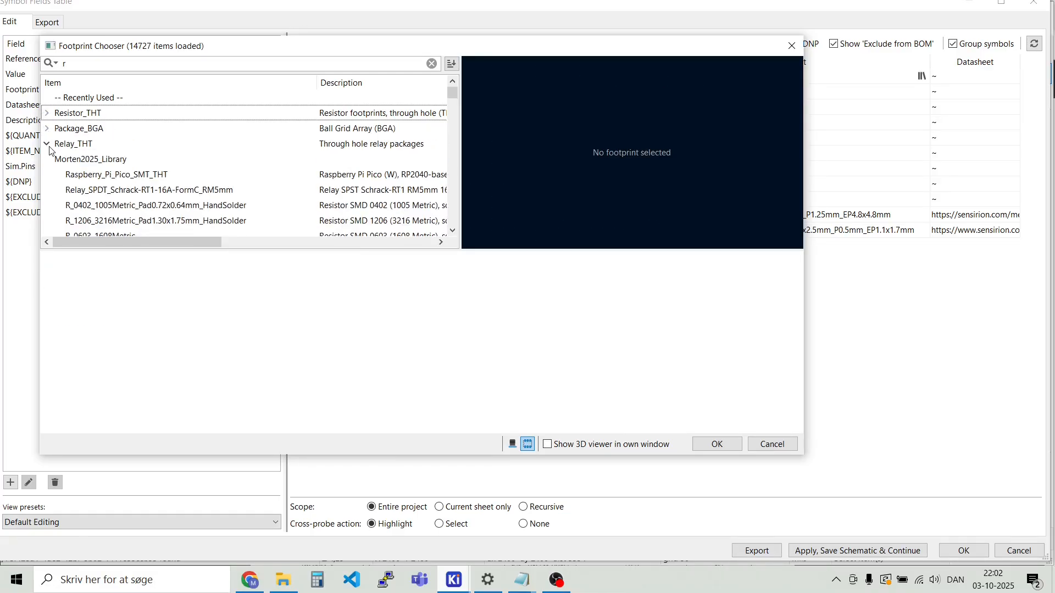
{"action": "scroll", "coordinate": [176, 152], "scroll_direction": "down", "scroll_amount": 2}
{"action": "scroll", "coordinate": [170, 129], "scroll_direction": "up", "scroll_amount": 2}
Clear the footprint filter and assign R_0402_1005Metric_Pad0.72x0.64mm_HandSolder from the Resistor_SMD library to C1 and C4
{"action": "left_click", "coordinate": [96, 67]}
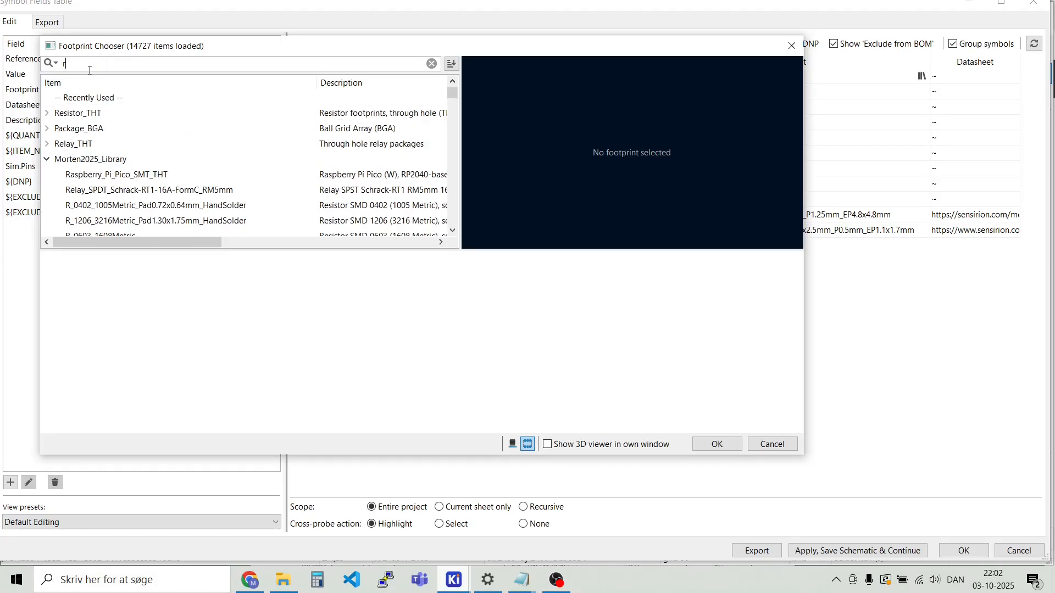
{"action": "scroll", "coordinate": [177, 217], "scroll_direction": "down", "scroll_amount": 20}
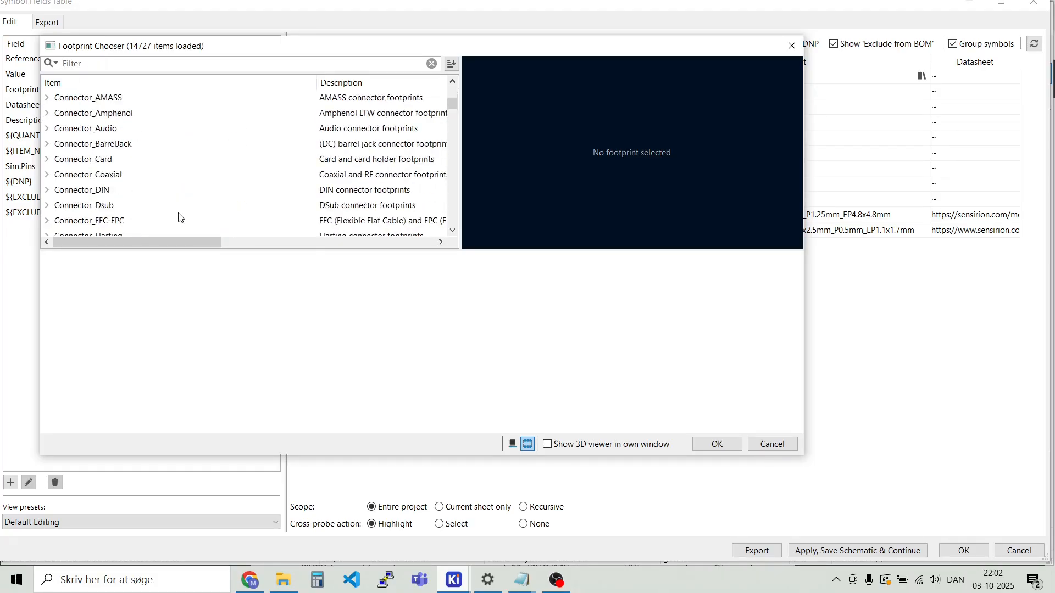
{"action": "scroll", "coordinate": [217, 179], "scroll_direction": "down", "scroll_amount": 5}
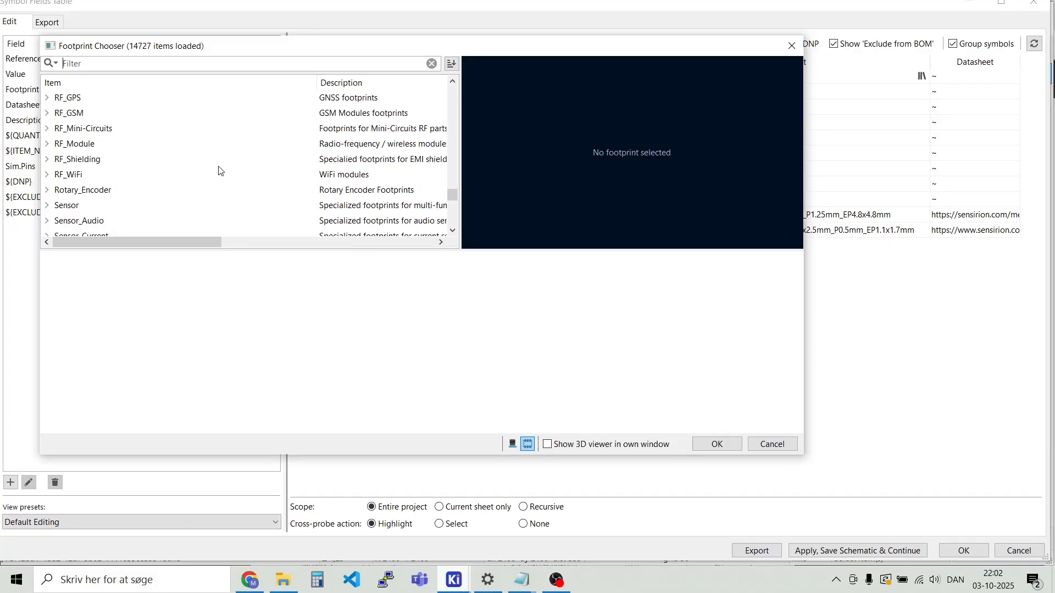
{"action": "scroll", "coordinate": [219, 170], "scroll_direction": "up", "scroll_amount": 5}
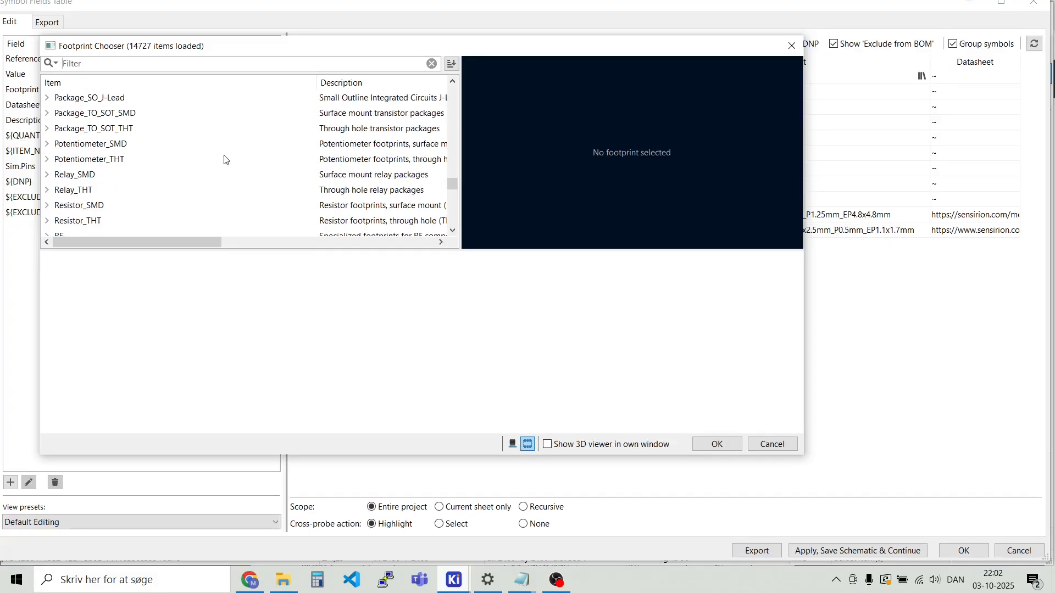
{"action": "scroll", "coordinate": [228, 154], "scroll_direction": "down", "scroll_amount": 3}
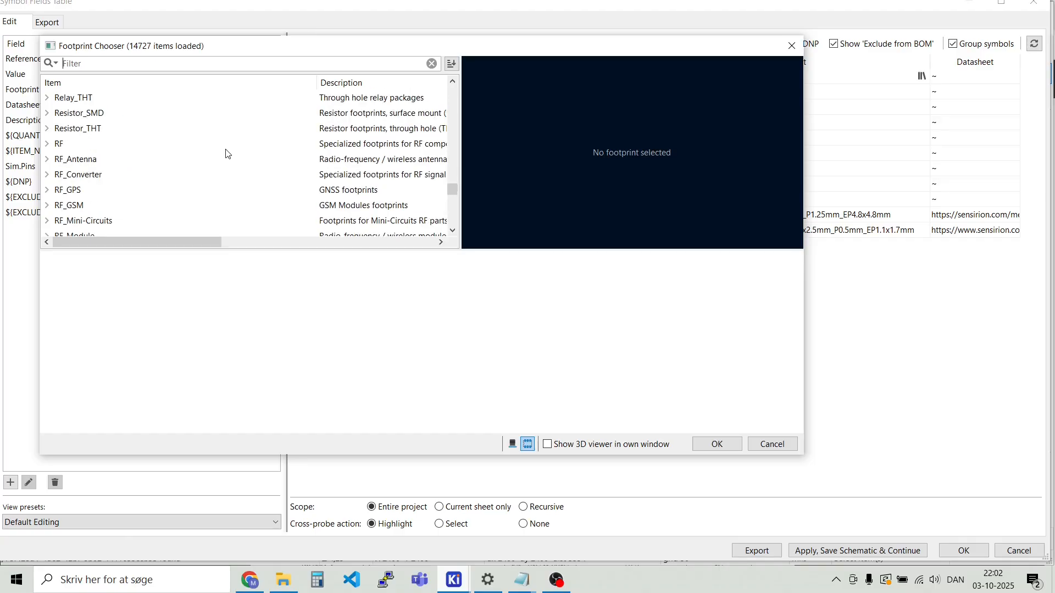
{"action": "left_click", "coordinate": [46, 113]}
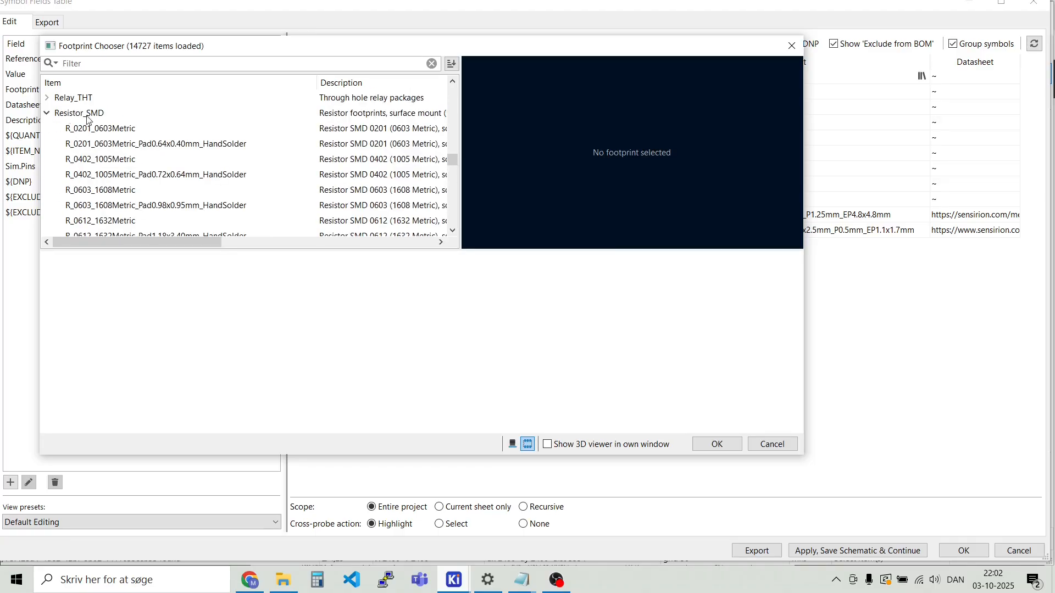
{"action": "scroll", "coordinate": [126, 132], "scroll_direction": "down", "scroll_amount": 2}
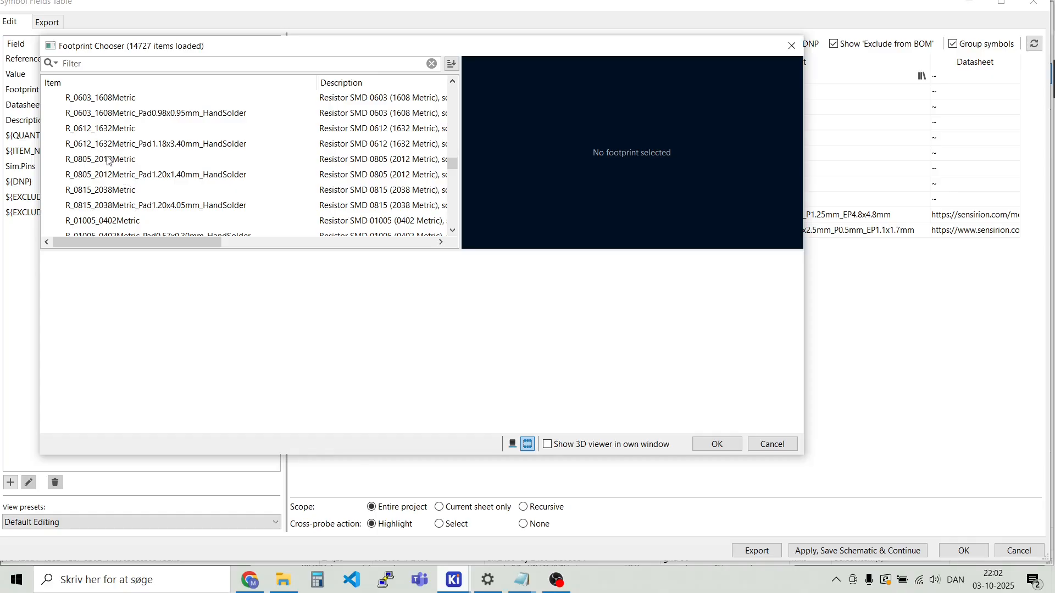
{"action": "scroll", "coordinate": [108, 160], "scroll_direction": "up", "scroll_amount": 1}
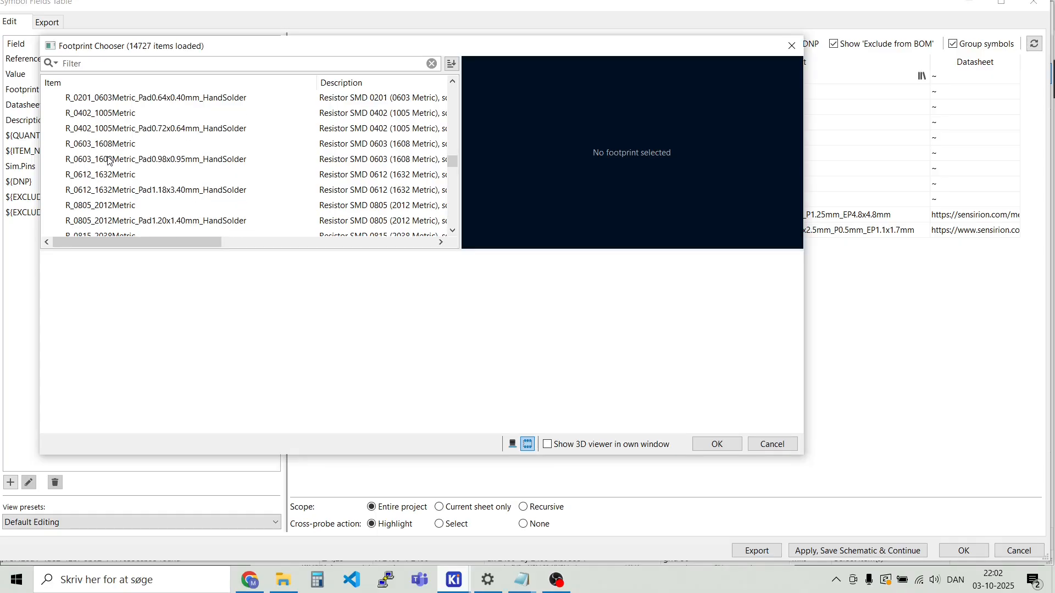
{"action": "double_click", "coordinate": [121, 129]}
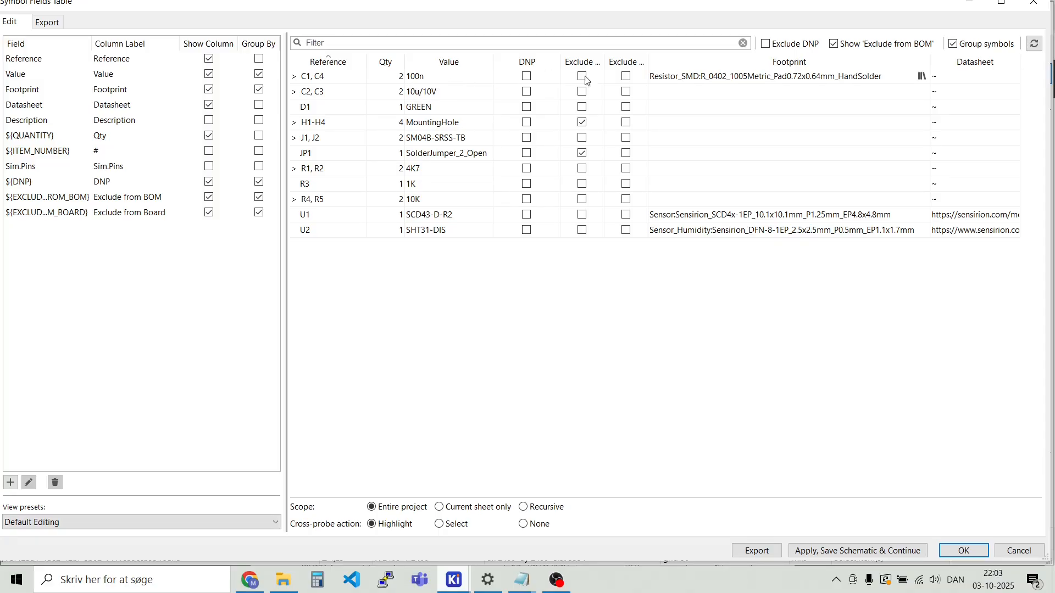
Assign R_0603_1608Metric_Pad0.98x0.95mm_HandSolder from the Resistor_SMD library to the 10u/10V capacitors C2 and C3
{"action": "left_click", "coordinate": [658, 89]}
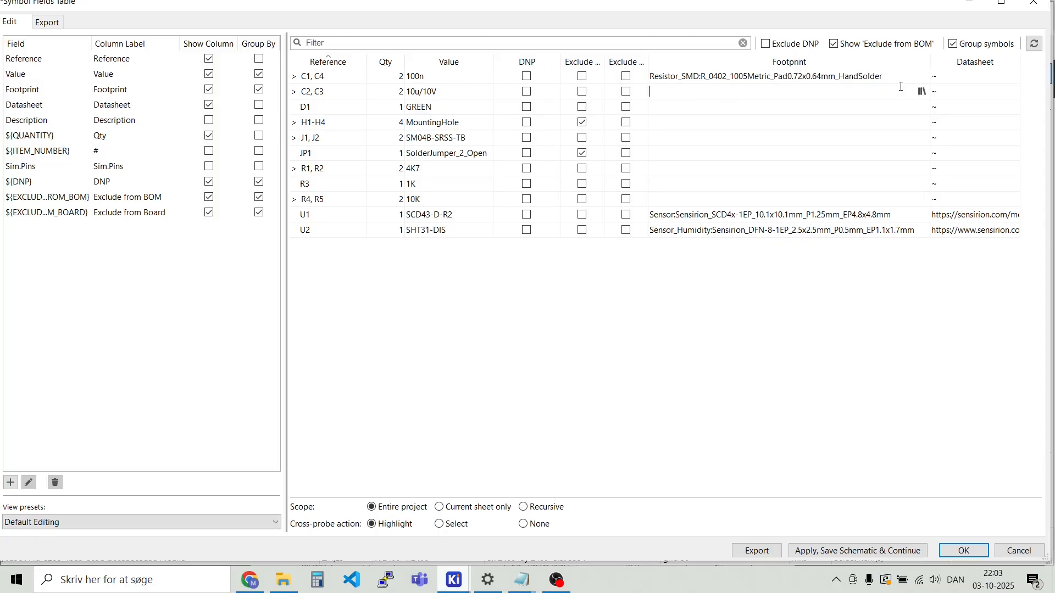
{"action": "left_click", "coordinate": [922, 91]}
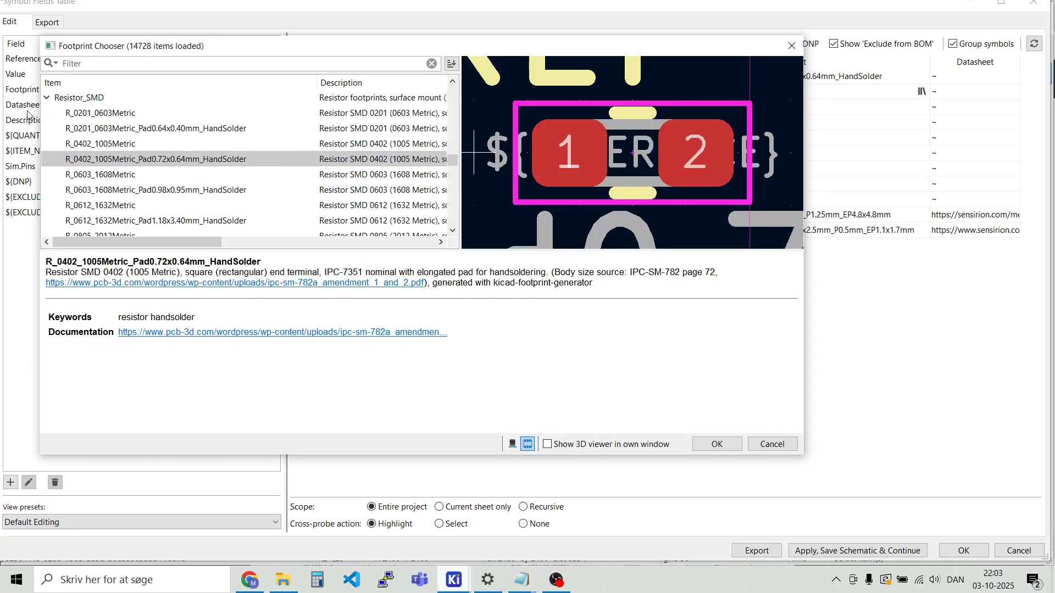
{"action": "double_click", "coordinate": [95, 190]}
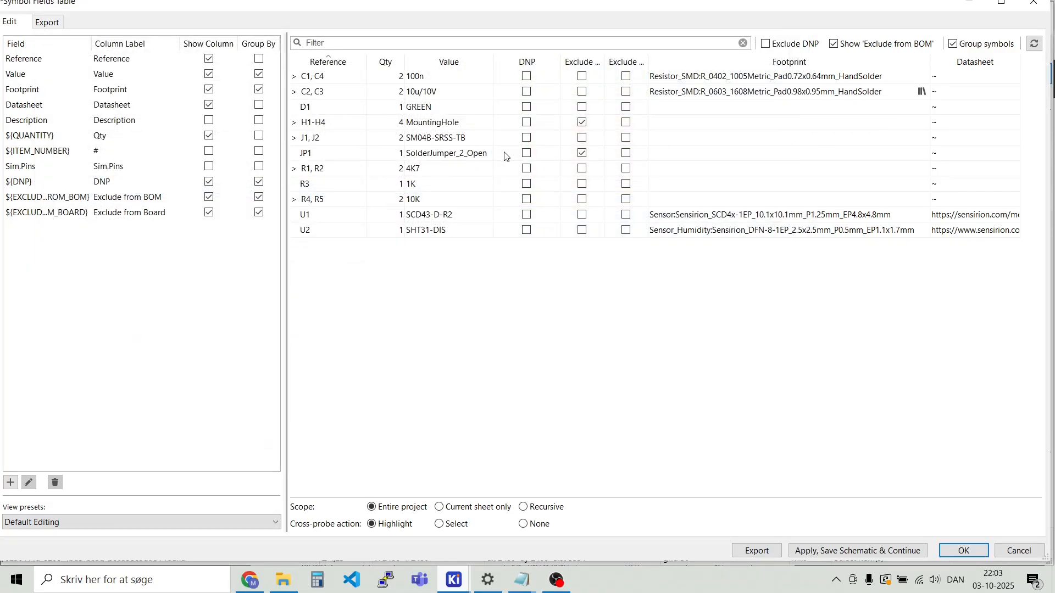
Open the footprint chooser for the green LED D1 and expand the LED_SMD library in place of Resistor_SMD
{"action": "left_click", "coordinate": [685, 104]}
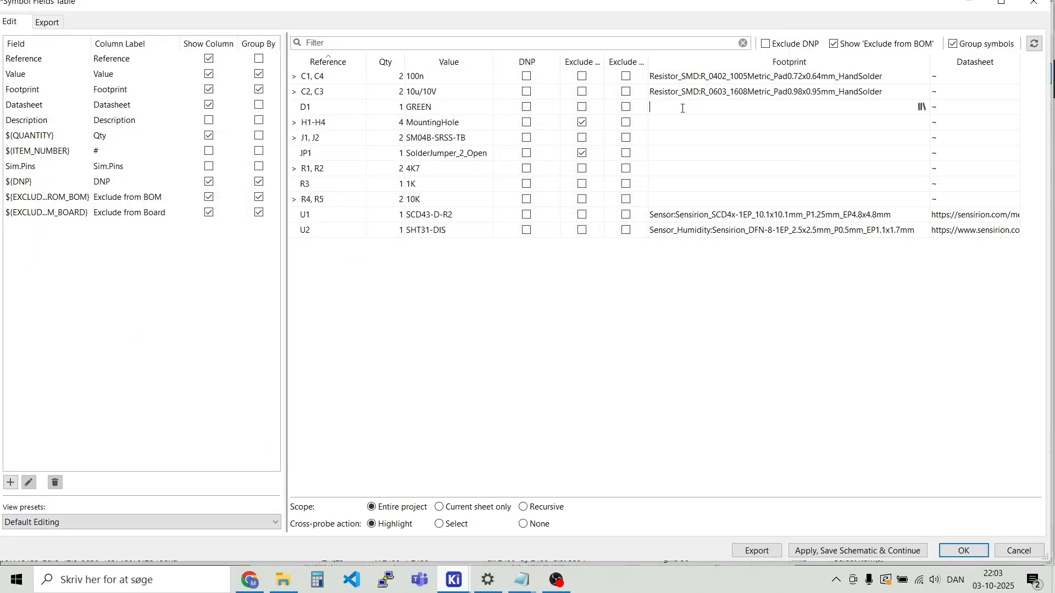
{"action": "left_click", "coordinate": [921, 108]}
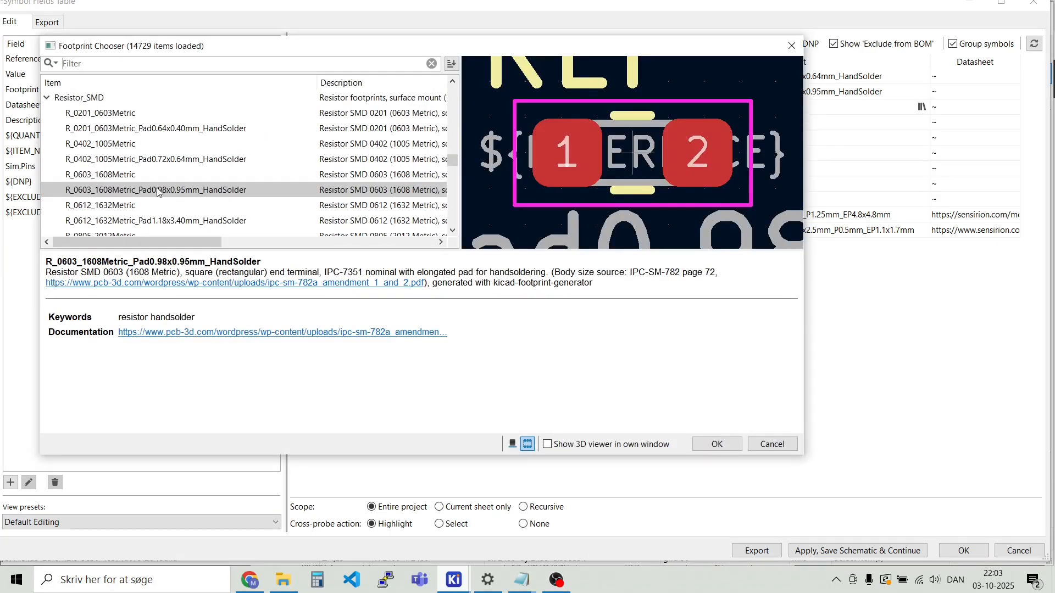
{"action": "left_click", "coordinate": [47, 99]}
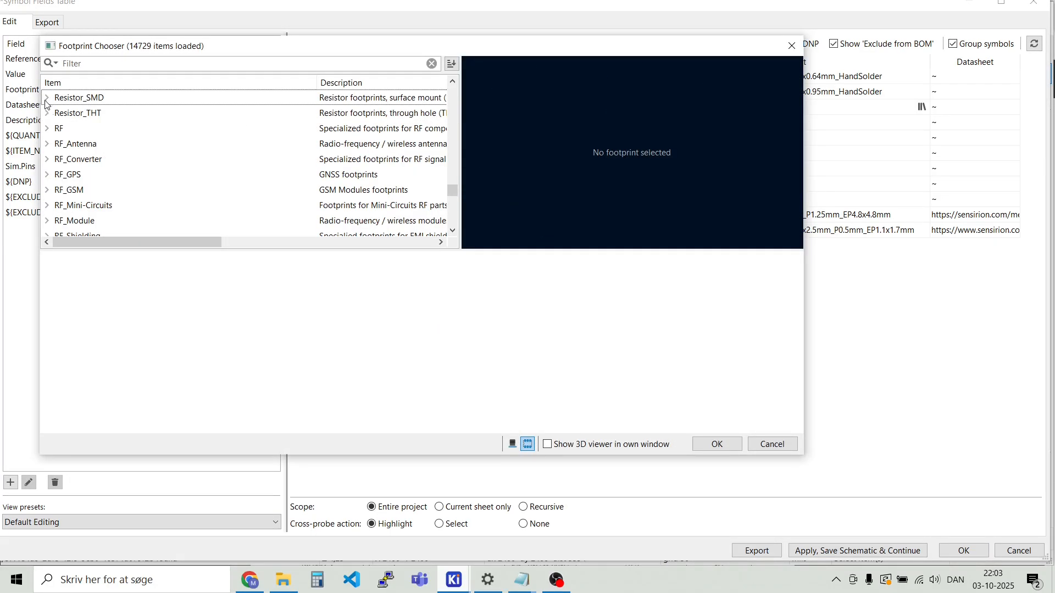
{"action": "scroll", "coordinate": [109, 159], "scroll_direction": "down", "scroll_amount": 4}
{"action": "scroll", "coordinate": [109, 160], "scroll_direction": "up", "scroll_amount": 4}
{"action": "scroll", "coordinate": [110, 132], "scroll_direction": "down", "scroll_amount": 8}
{"action": "scroll", "coordinate": [110, 117], "scroll_direction": "up", "scroll_amount": 5}
{"action": "scroll", "coordinate": [107, 132], "scroll_direction": "up", "scroll_amount": 12}
{"action": "scroll", "coordinate": [100, 163], "scroll_direction": "down", "scroll_amount": 2}
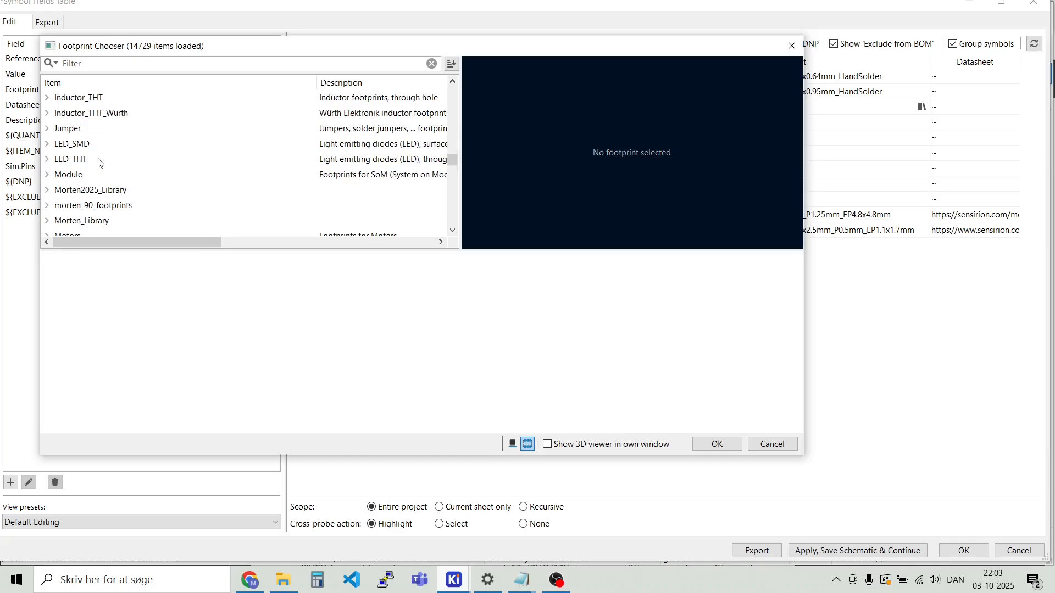
{"action": "left_click", "coordinate": [56, 145]}
{"action": "left_click", "coordinate": [47, 144]}
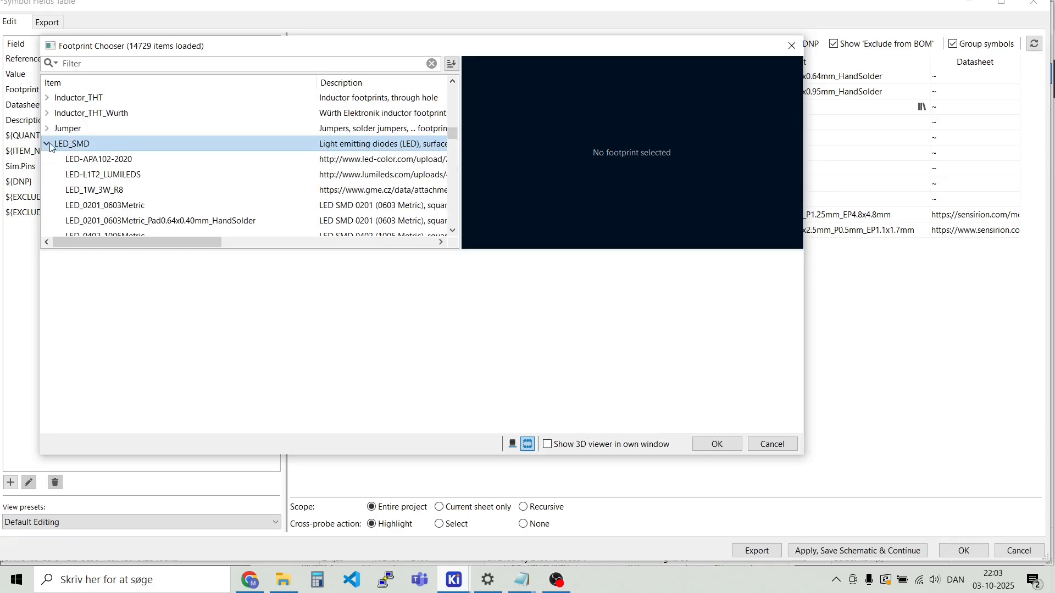
Assign LED_0603_1608Metric_Pad1.05x0.95mm_HandSolder from the LED_SMD library to D1
{"action": "scroll", "coordinate": [137, 149], "scroll_direction": "down", "scroll_amount": 4}
{"action": "scroll", "coordinate": [136, 150], "scroll_direction": "down", "scroll_amount": 3}
{"action": "scroll", "coordinate": [137, 150], "scroll_direction": "up", "scroll_amount": 3}
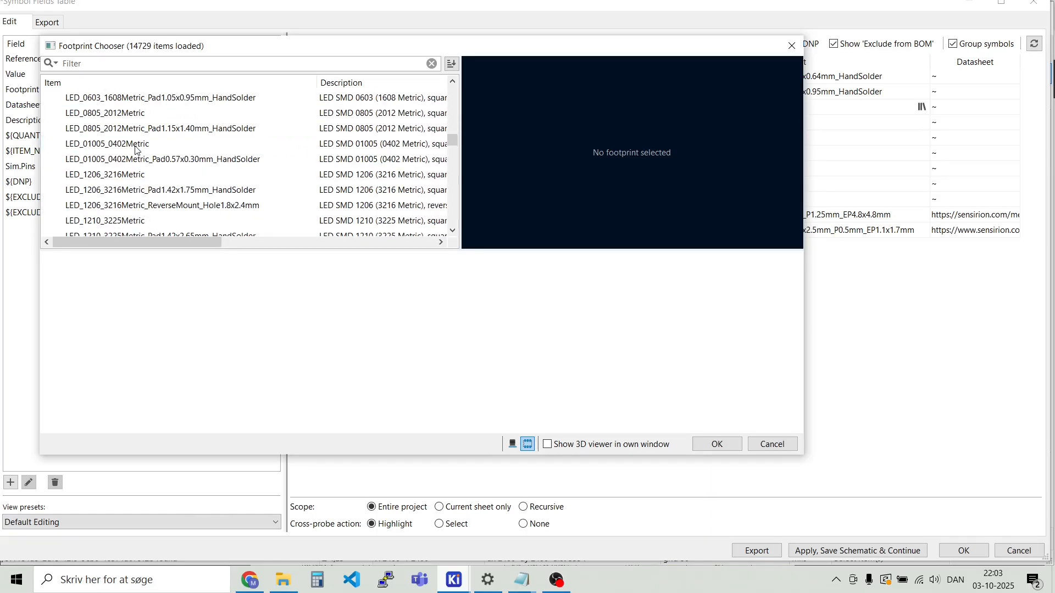
{"action": "scroll", "coordinate": [136, 148], "scroll_direction": "up", "scroll_amount": 1}
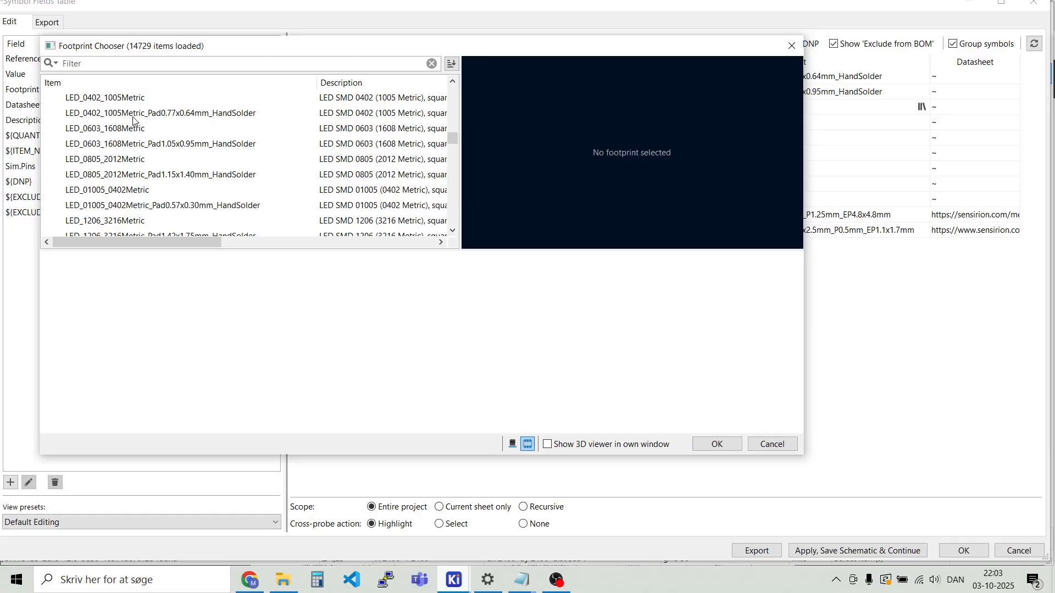
{"action": "left_click", "coordinate": [124, 145]}
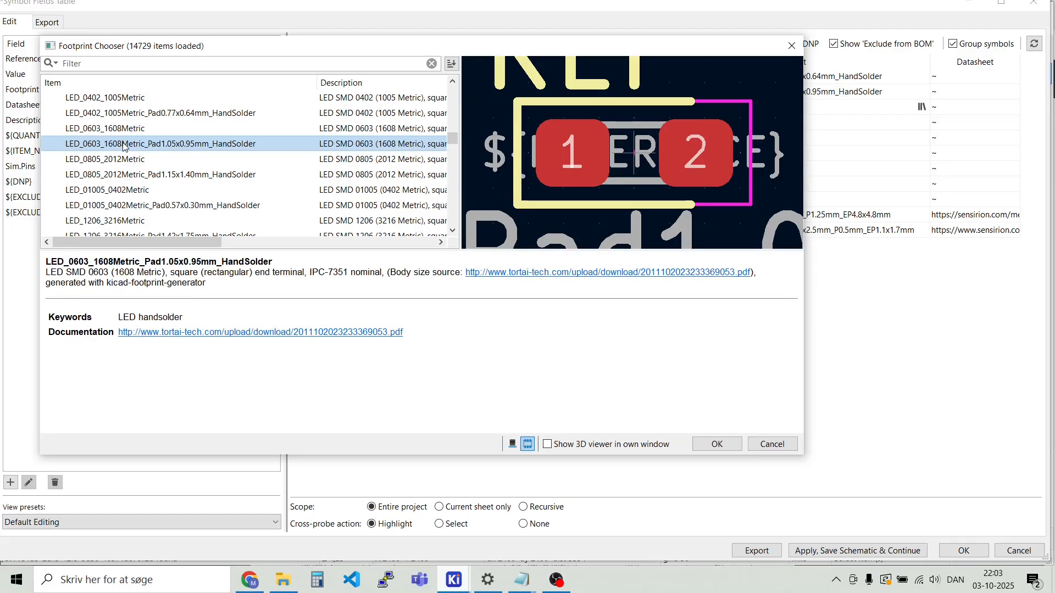
{"action": "double_click", "coordinate": [124, 145]}
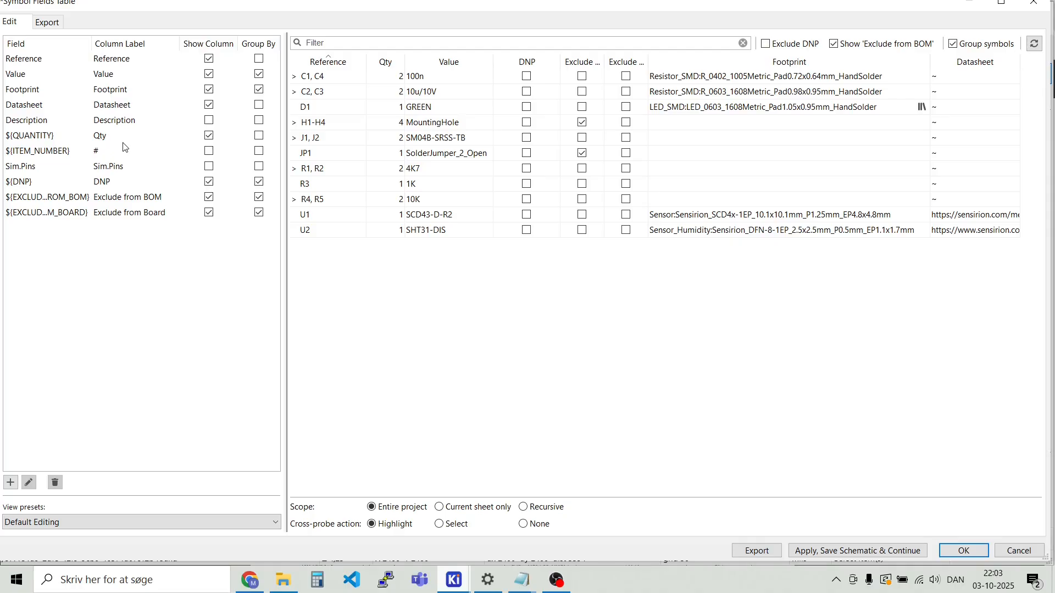
Open the footprint chooser for mounting holes H1-H4 and expand the MountingHole library in place of LED_SMD
{"action": "left_click", "coordinate": [673, 121]}
{"action": "left_click", "coordinate": [921, 122]}
{"action": "scroll", "coordinate": [66, 168], "scroll_direction": "up", "scroll_amount": 2}
{"action": "scroll", "coordinate": [63, 173], "scroll_direction": "down", "scroll_amount": 2}
{"action": "left_click", "coordinate": [47, 174]}
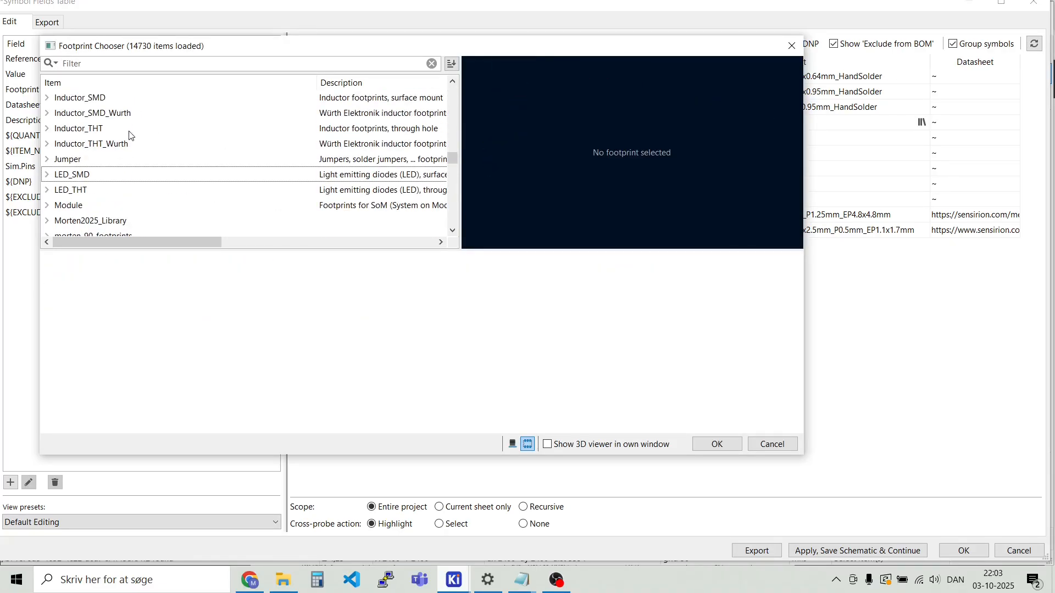
{"action": "scroll", "coordinate": [131, 137], "scroll_direction": "down", "scroll_amount": 6}
{"action": "scroll", "coordinate": [131, 140], "scroll_direction": "up", "scroll_amount": 3}
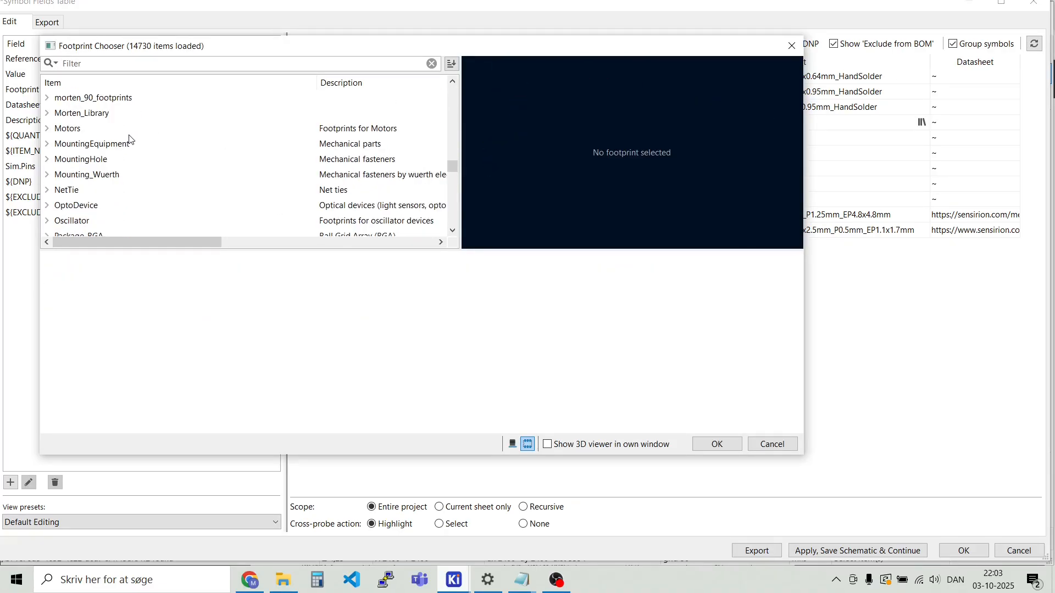
{"action": "left_click", "coordinate": [56, 160]}
Compare the 3.2 mm M3 mounting hole variants and assign MountingHole_3.2mm_M3_DIN965 to H1-H4
{"action": "scroll", "coordinate": [135, 140], "scroll_direction": "down", "scroll_amount": 5}
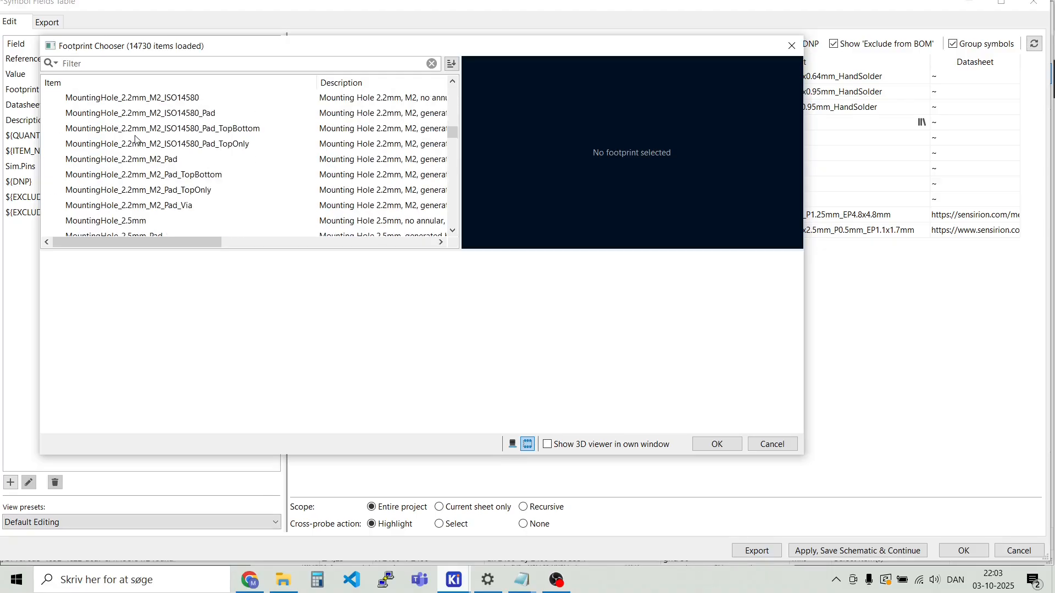
{"action": "scroll", "coordinate": [134, 131], "scroll_direction": "down", "scroll_amount": 2}
{"action": "scroll", "coordinate": [134, 138], "scroll_direction": "down", "scroll_amount": 8}
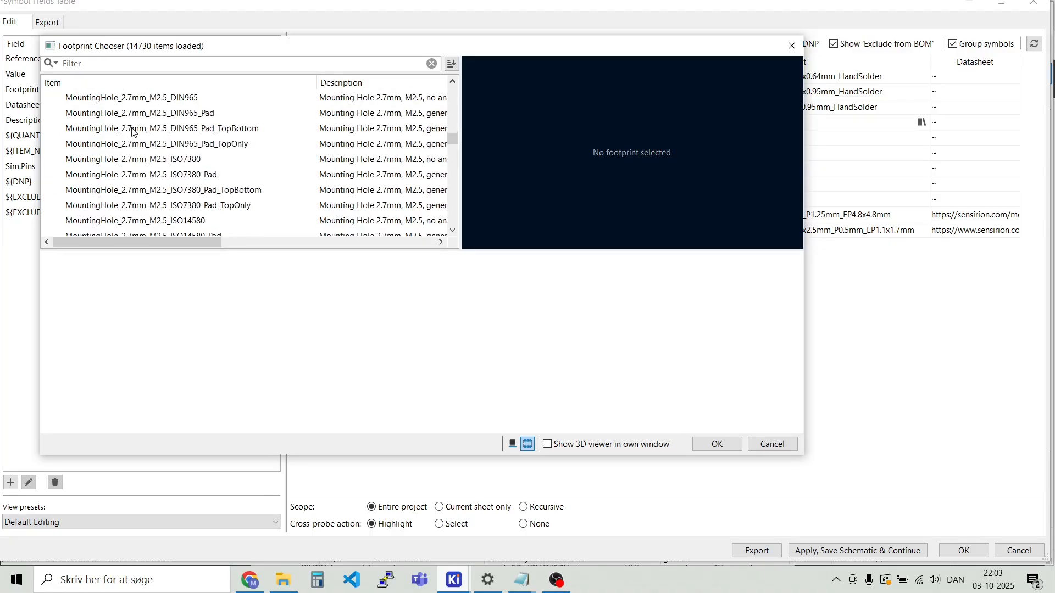
{"action": "scroll", "coordinate": [138, 153], "scroll_direction": "down", "scroll_amount": 3}
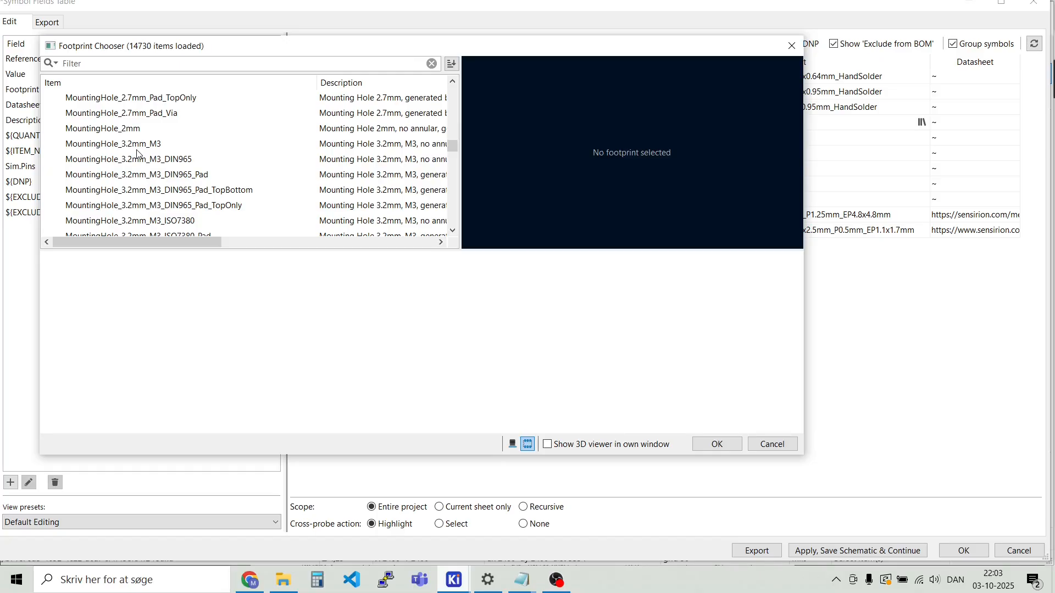
{"action": "left_click", "coordinate": [117, 122]}
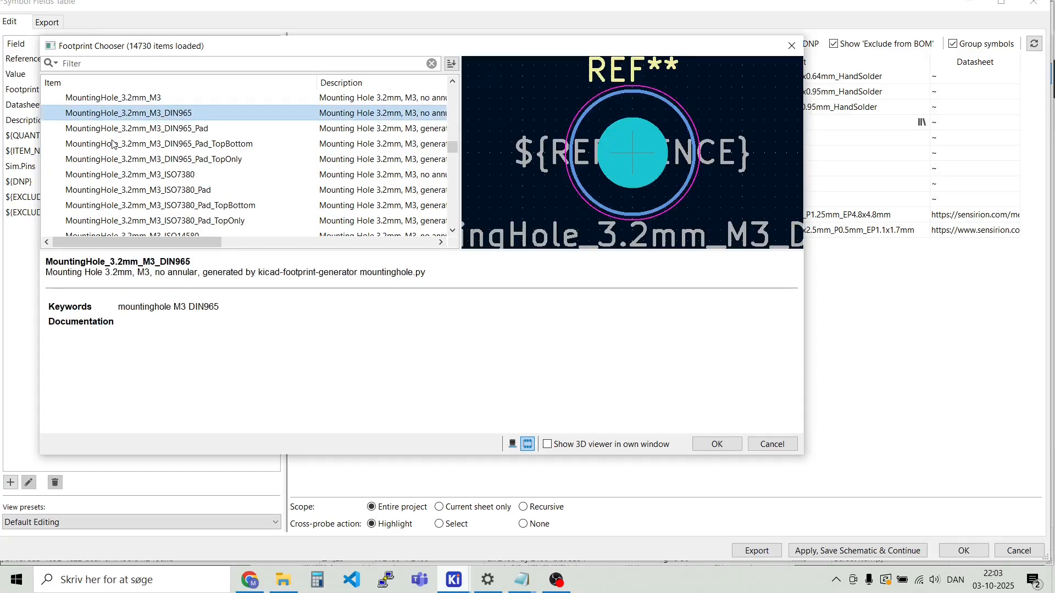
{"action": "left_click", "coordinate": [114, 144]}
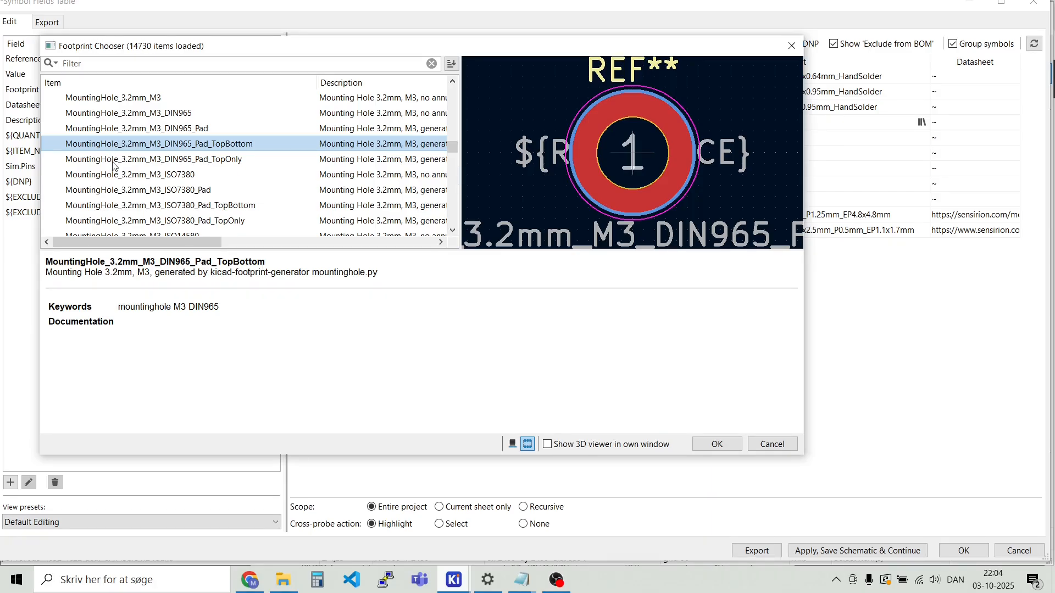
{"action": "left_click", "coordinate": [118, 204]}
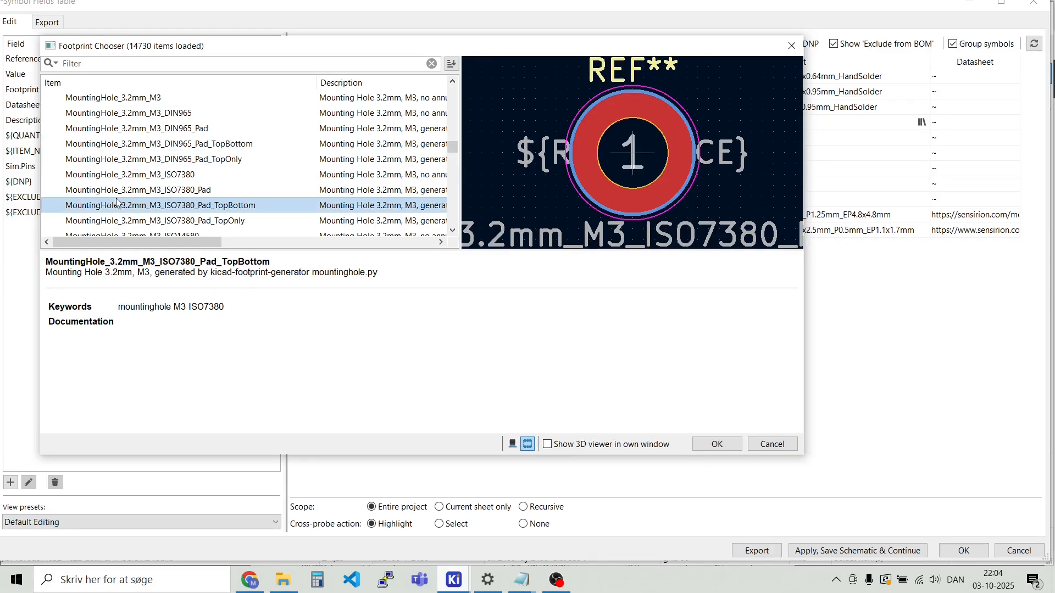
{"action": "left_click", "coordinate": [113, 181]}
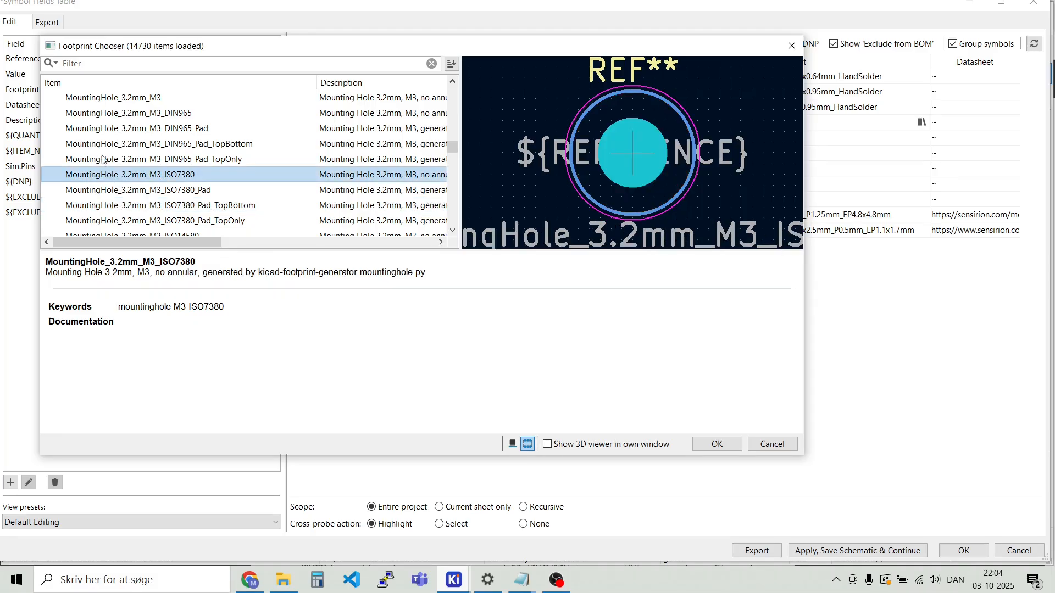
{"action": "left_click", "coordinate": [95, 126]}
{"action": "left_click", "coordinate": [100, 110]}
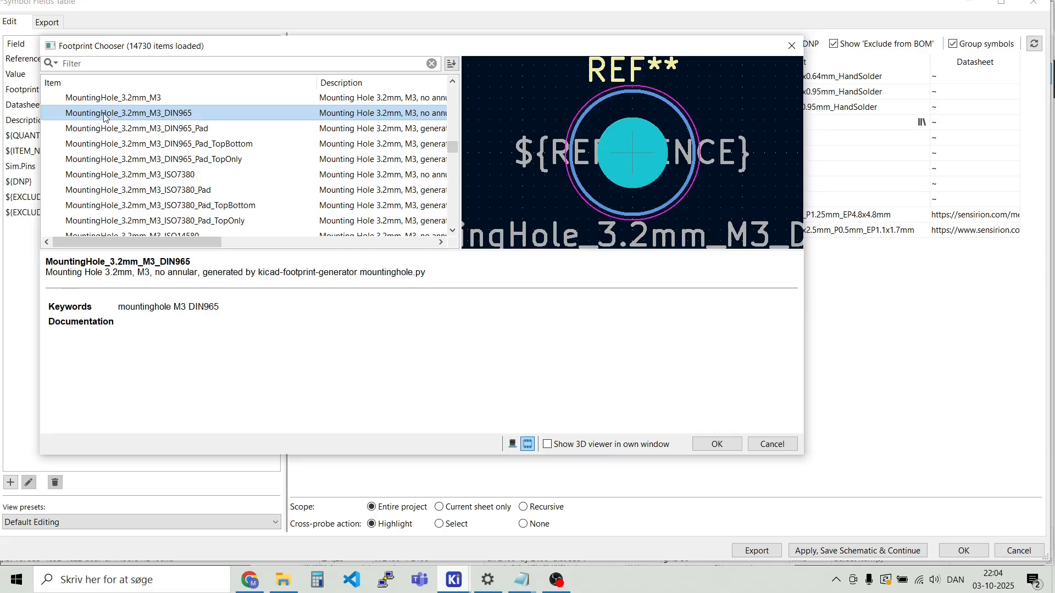
{"action": "double_click", "coordinate": [108, 116]}
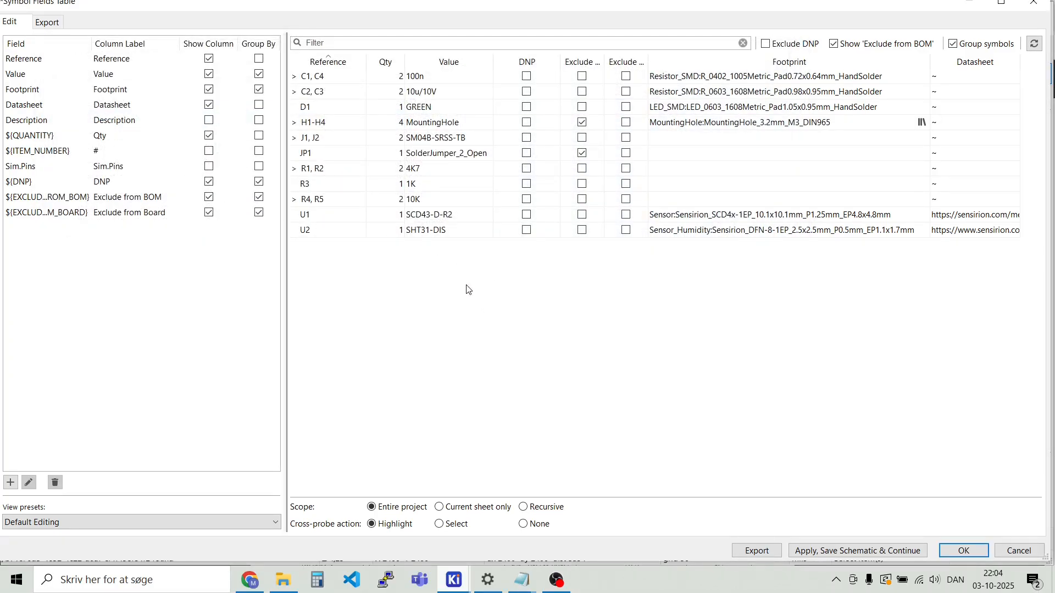
Open the footprint chooser for connectors J1 and J2 and try to filter the footprints by "s"
{"action": "left_click", "coordinate": [922, 138]}
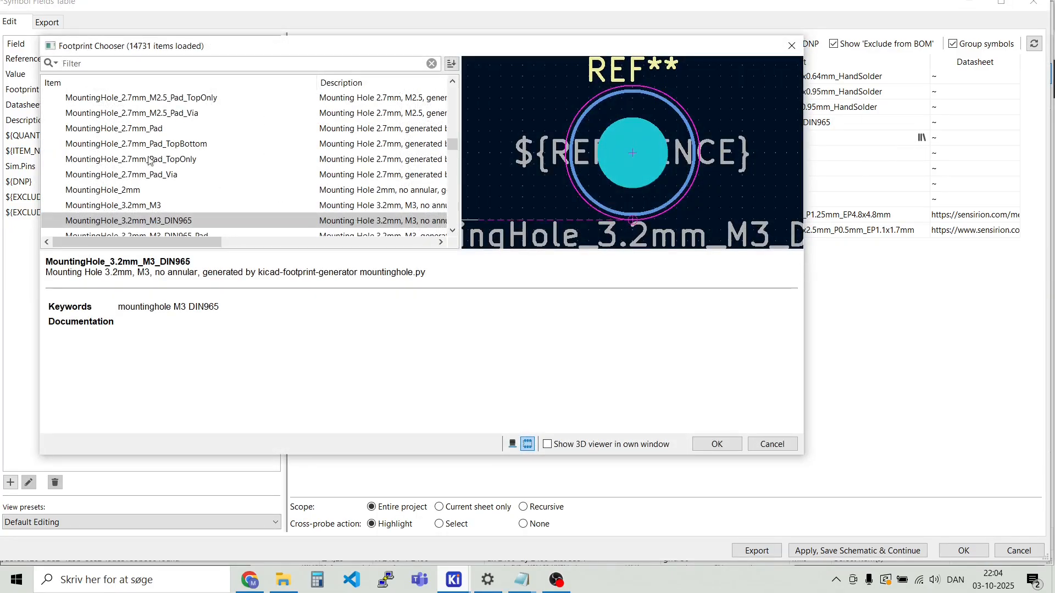
{"action": "left_click", "coordinate": [128, 64]}
{"action": "type", "text": "s"}
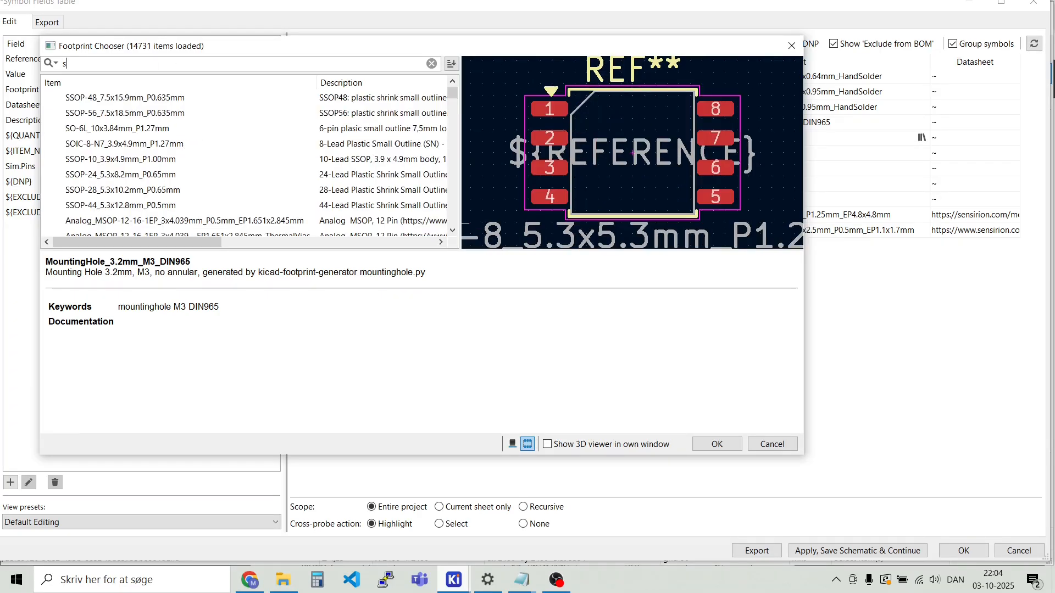
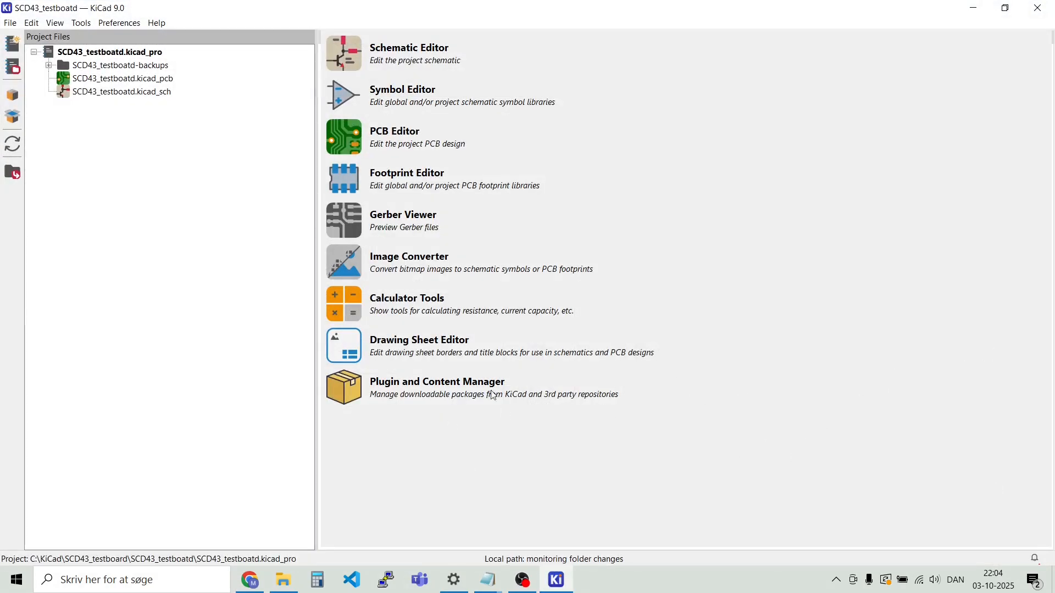
Reopen SCD43_testboatd.kicad_sch from the project, bring up its symbol fields table and widen the Footprint column
{"action": "double_click", "coordinate": [119, 98]}
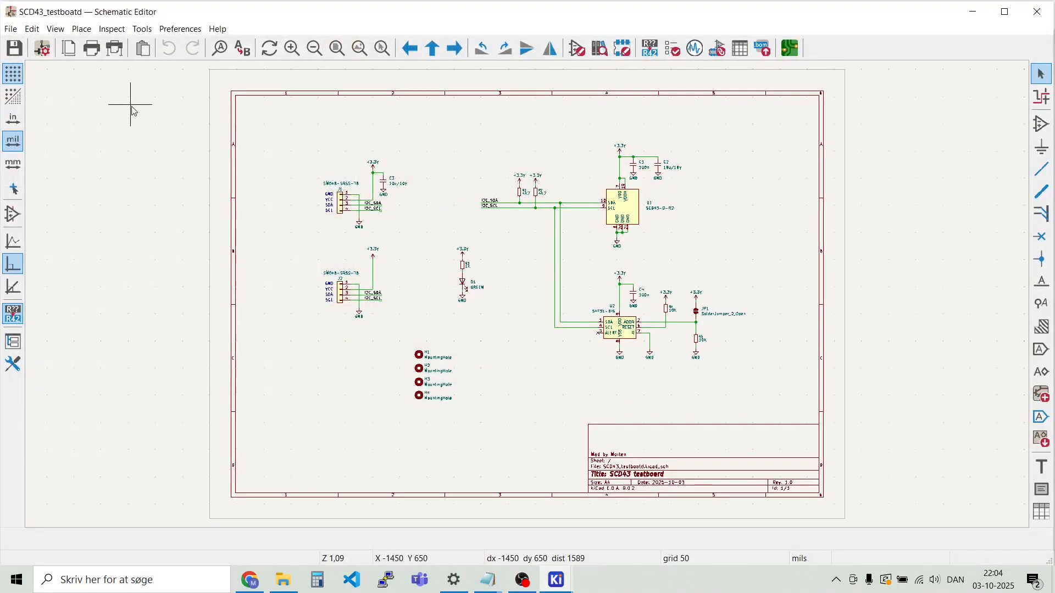
{"action": "left_click", "coordinate": [142, 28]}
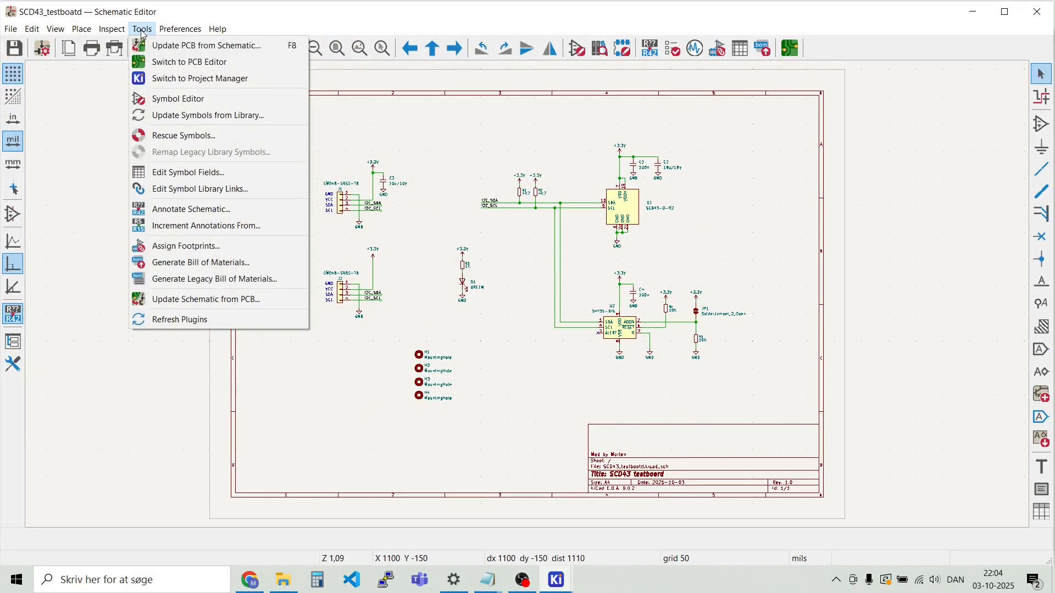
{"action": "left_click", "coordinate": [163, 175]}
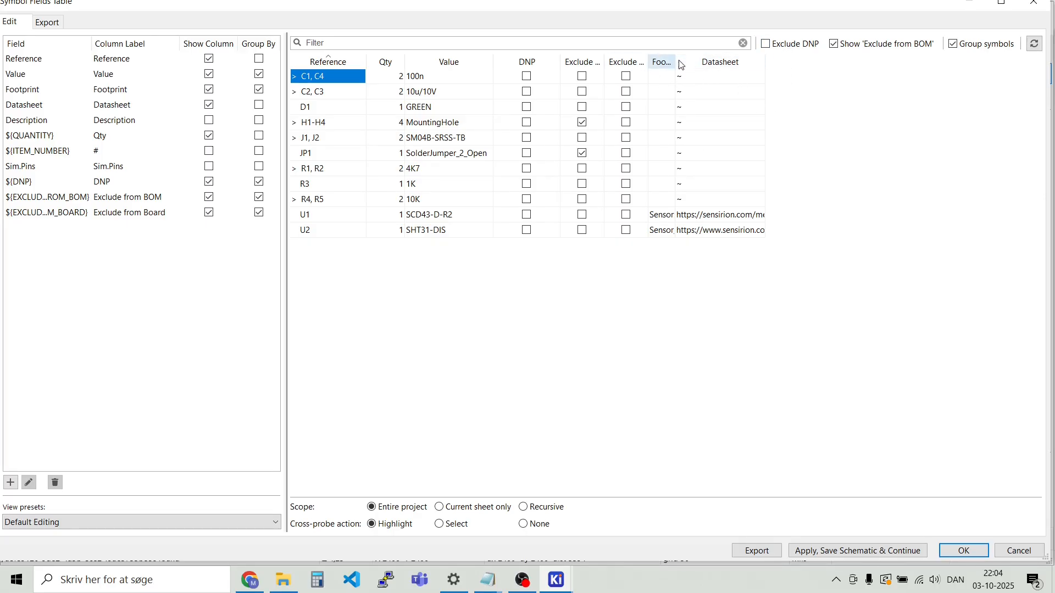
{"action": "left_click_drag", "start_coordinate": [676, 62], "coordinate": [844, 63]}
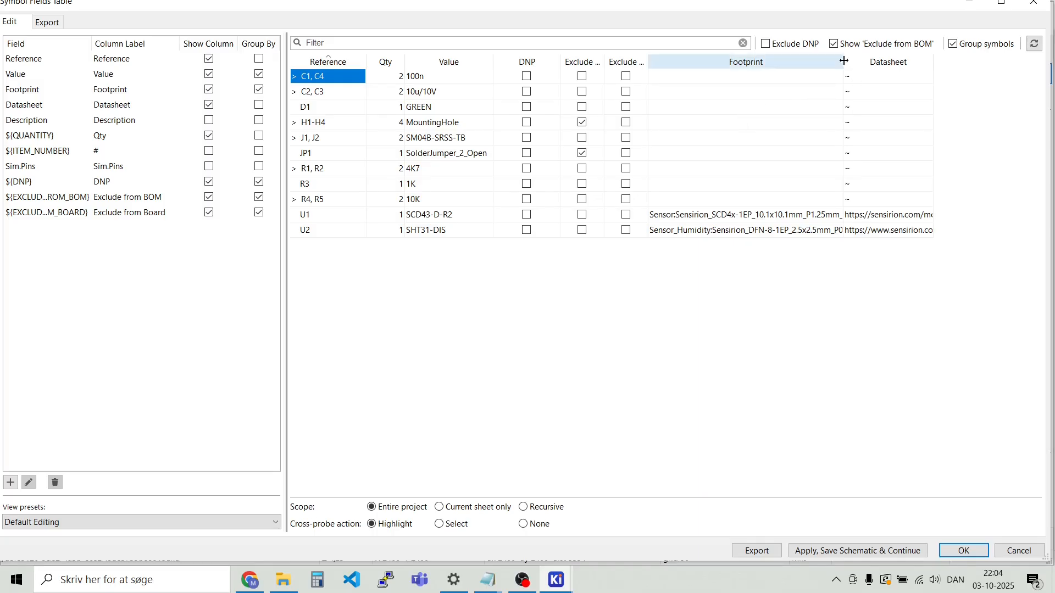
Assign the Resistor_SMD footprint R_0402_1005Metric_Pad0.72x0.64mm_HandSolder to capacitors C1 and C4
{"action": "left_click", "coordinate": [735, 82]}
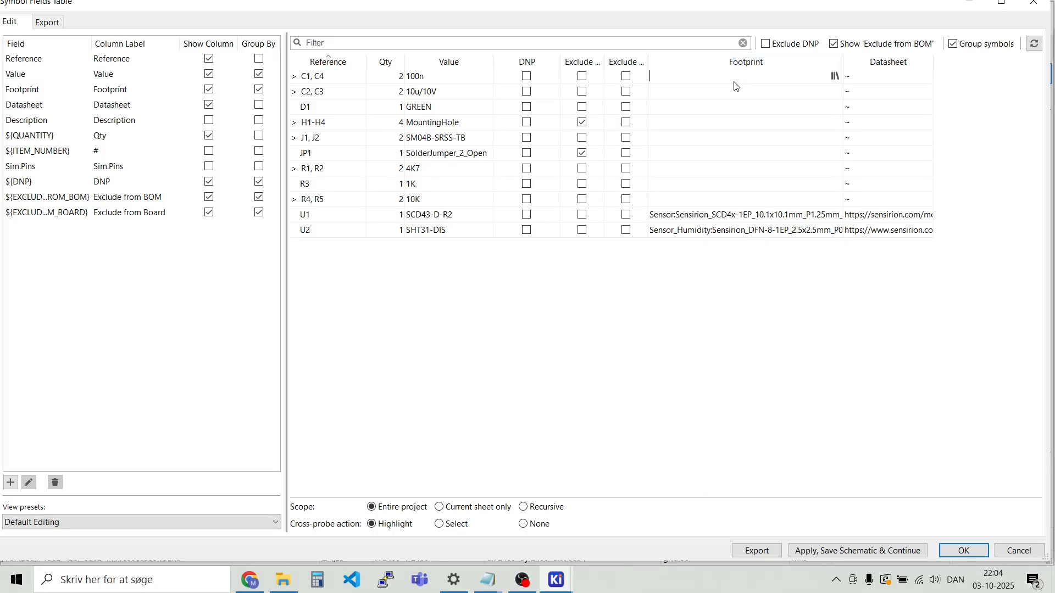
{"action": "left_click", "coordinate": [834, 76]}
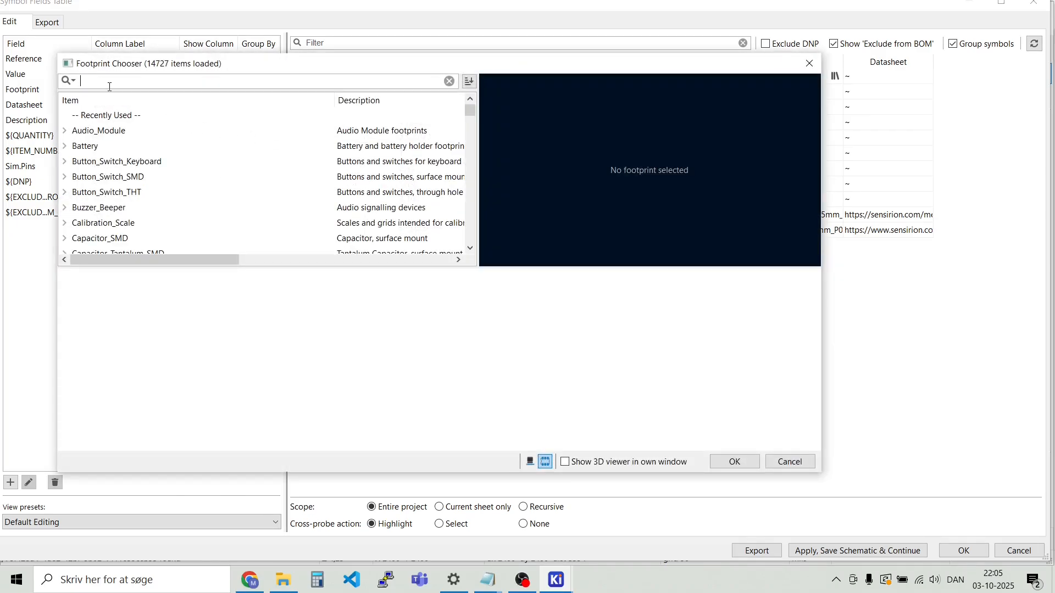
{"action": "scroll", "coordinate": [134, 120], "scroll_direction": "down", "scroll_amount": 18}
{"action": "scroll", "coordinate": [144, 159], "scroll_direction": "down", "scroll_amount": 20}
{"action": "scroll", "coordinate": [146, 144], "scroll_direction": "up", "scroll_amount": 5}
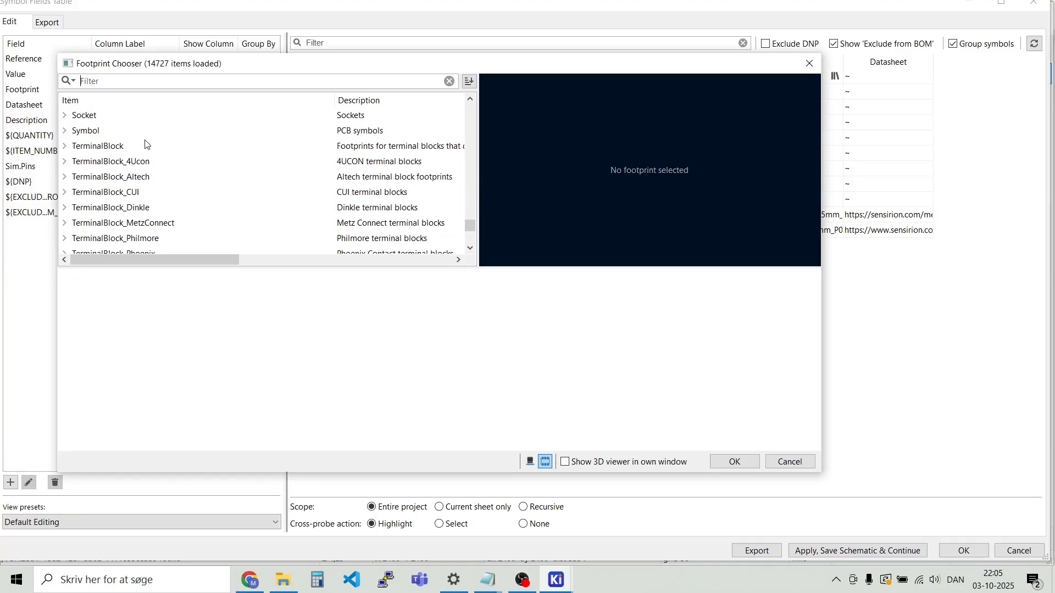
{"action": "scroll", "coordinate": [146, 144], "scroll_direction": "up", "scroll_amount": 2}
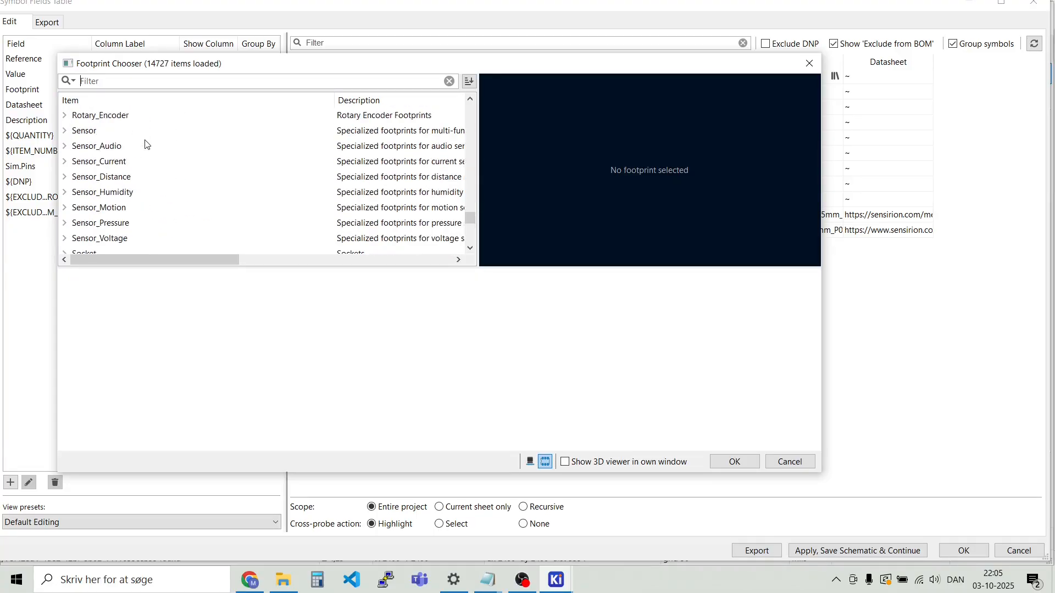
{"action": "scroll", "coordinate": [144, 136], "scroll_direction": "up", "scroll_amount": 5}
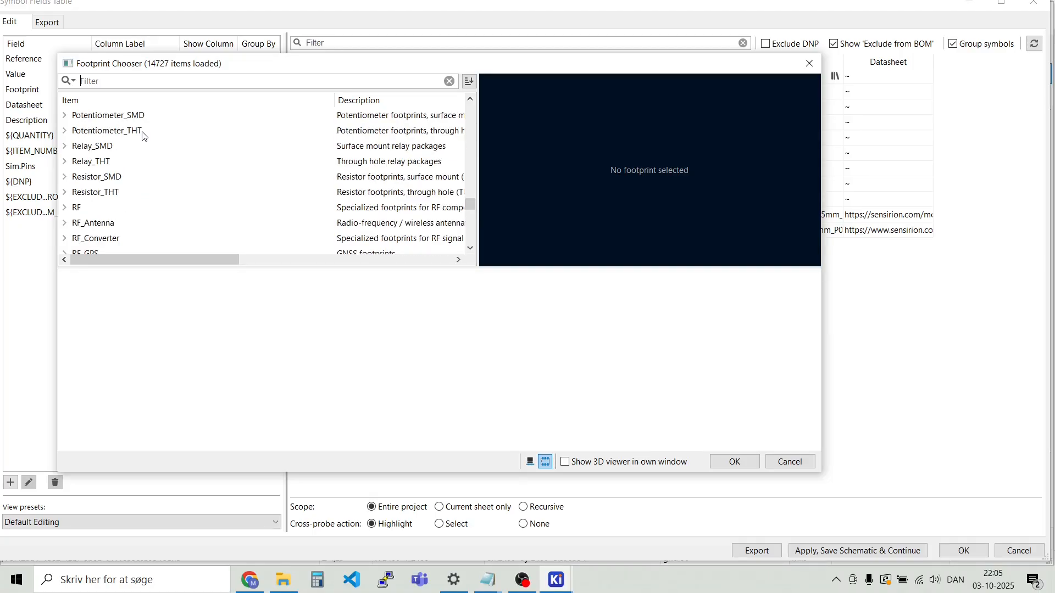
{"action": "left_click", "coordinate": [65, 177]}
{"action": "scroll", "coordinate": [159, 158], "scroll_direction": "down", "scroll_amount": 3}
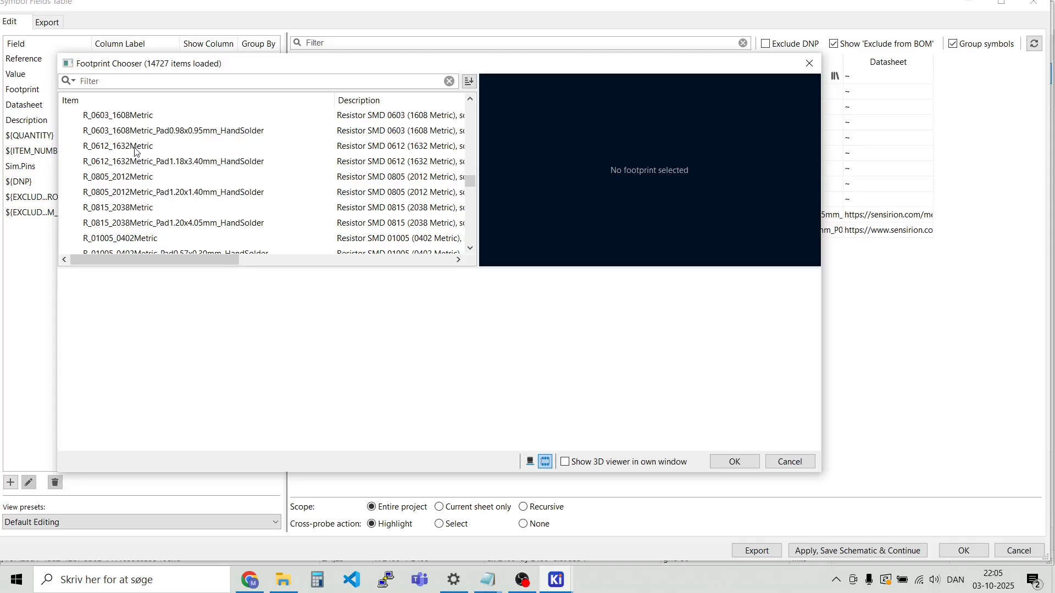
{"action": "scroll", "coordinate": [131, 138], "scroll_direction": "up", "scroll_amount": 2}
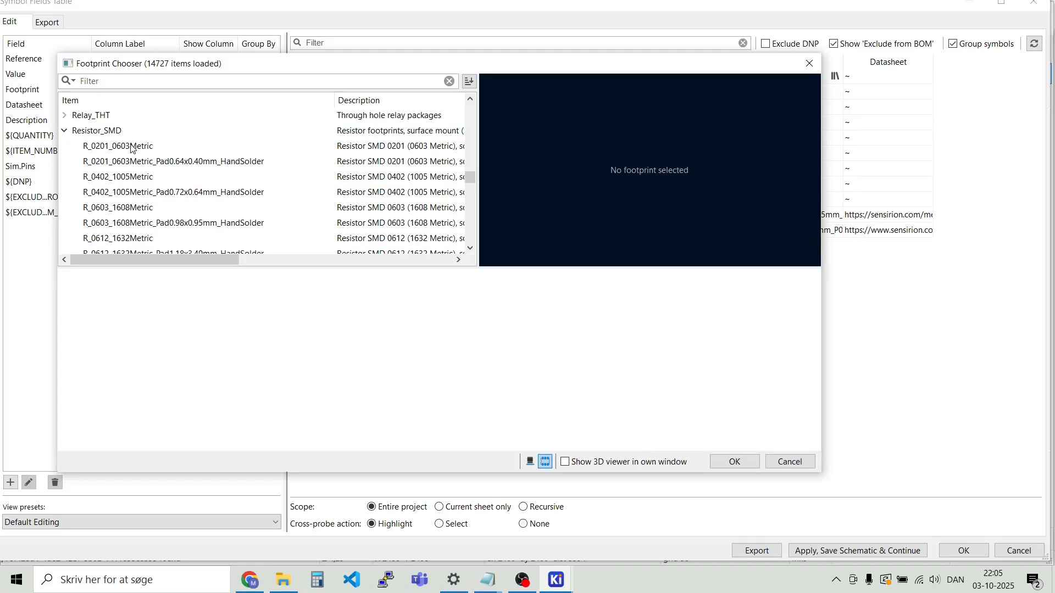
{"action": "double_click", "coordinate": [126, 193]}
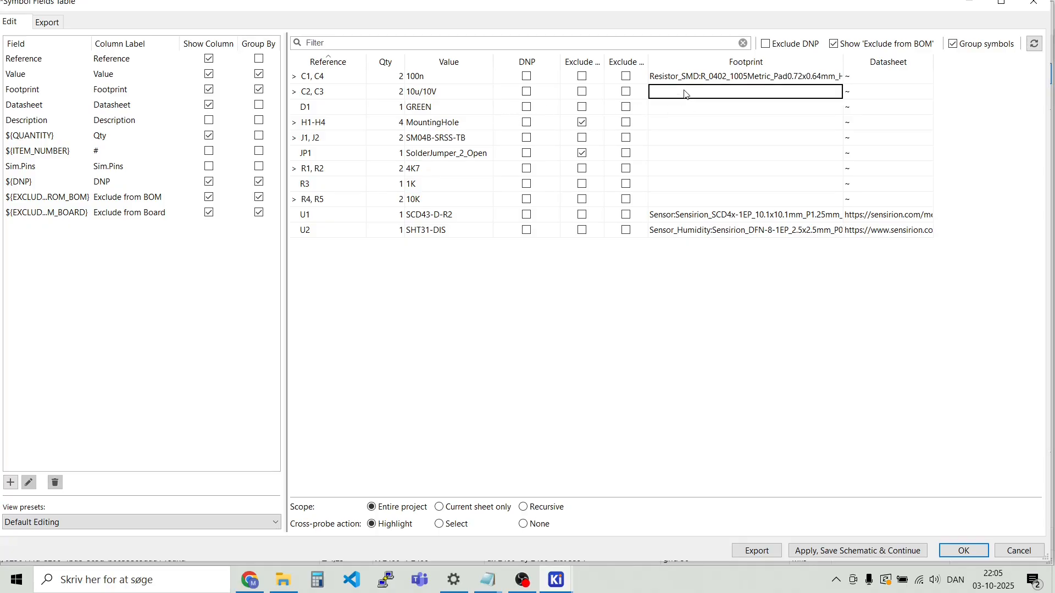
Reopen the footprint chooser for C1 and C4 and expand the Capacitor_SMD library in place of Resistor_SMD
{"action": "left_click", "coordinate": [692, 77]}
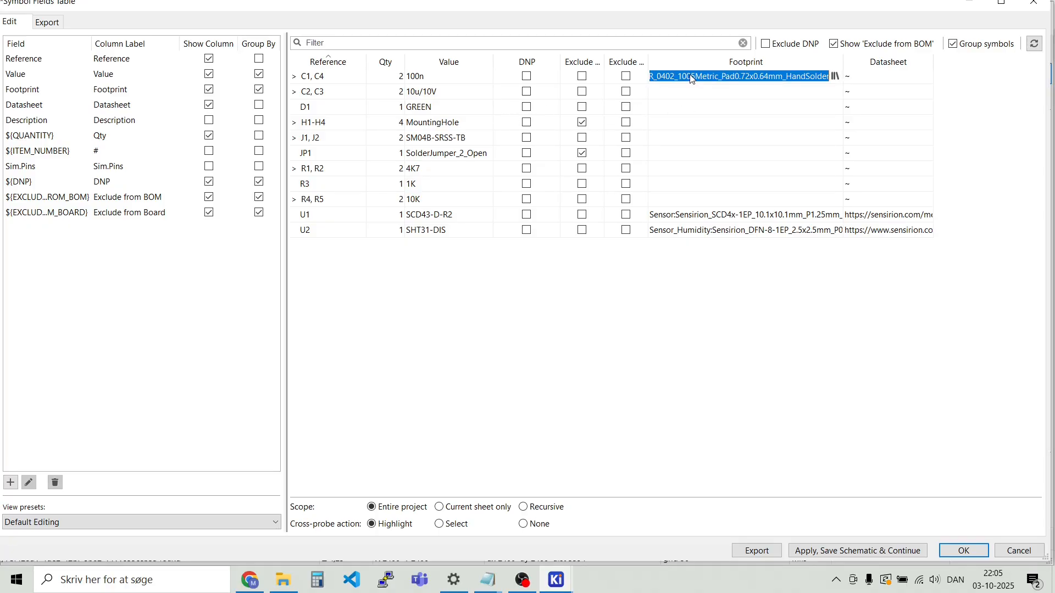
{"action": "left_click", "coordinate": [836, 81]}
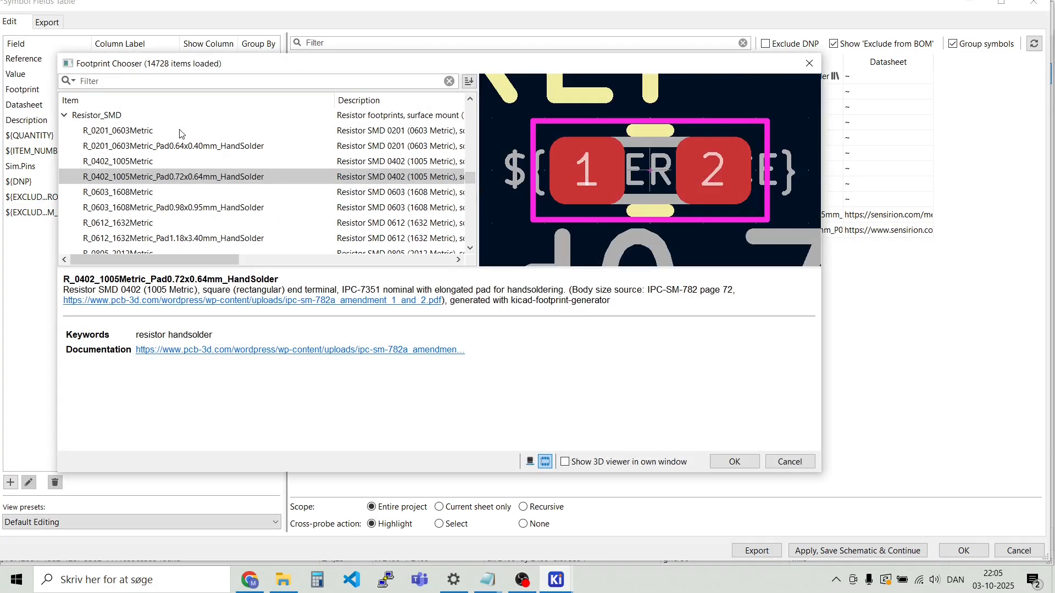
{"action": "left_click", "coordinate": [65, 116]}
{"action": "scroll", "coordinate": [179, 173], "scroll_direction": "up", "scroll_amount": 10}
{"action": "scroll", "coordinate": [179, 173], "scroll_direction": "up", "scroll_amount": 6}
{"action": "scroll", "coordinate": [177, 173], "scroll_direction": "up", "scroll_amount": 15}
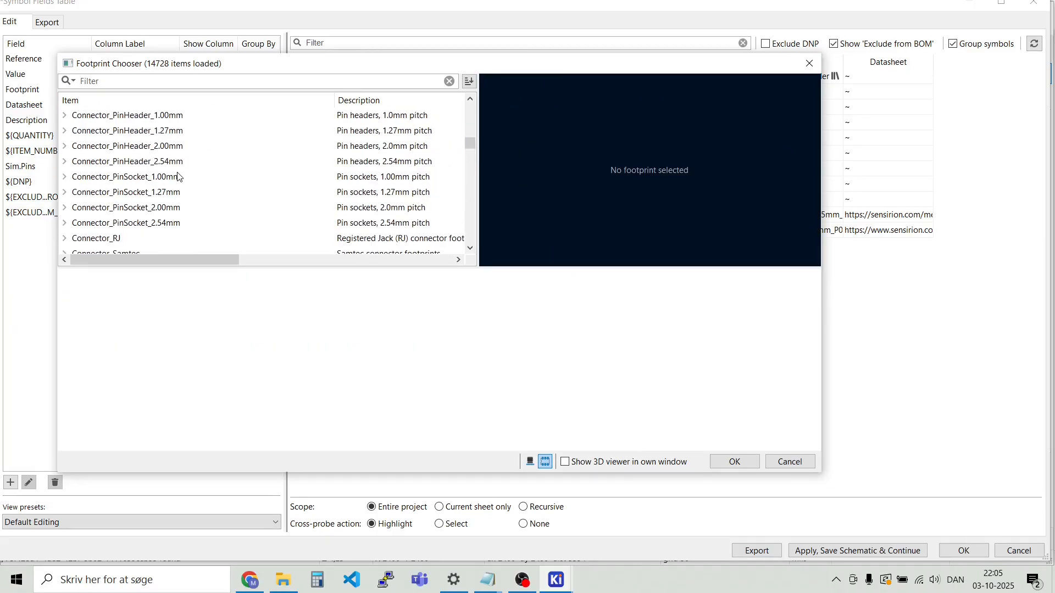
{"action": "scroll", "coordinate": [179, 166], "scroll_direction": "up", "scroll_amount": 1}
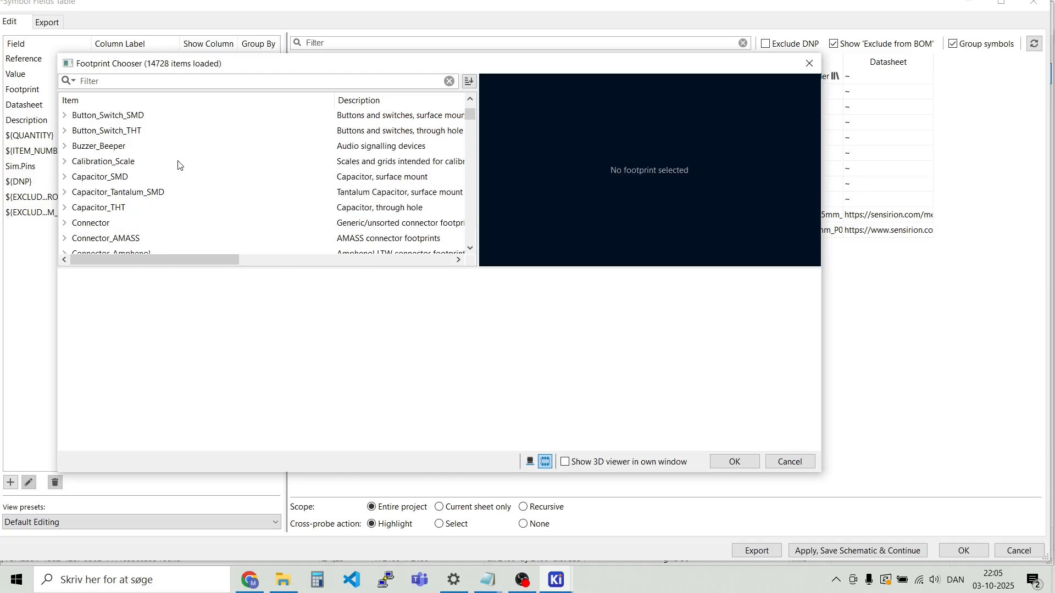
{"action": "left_click", "coordinate": [65, 177]}
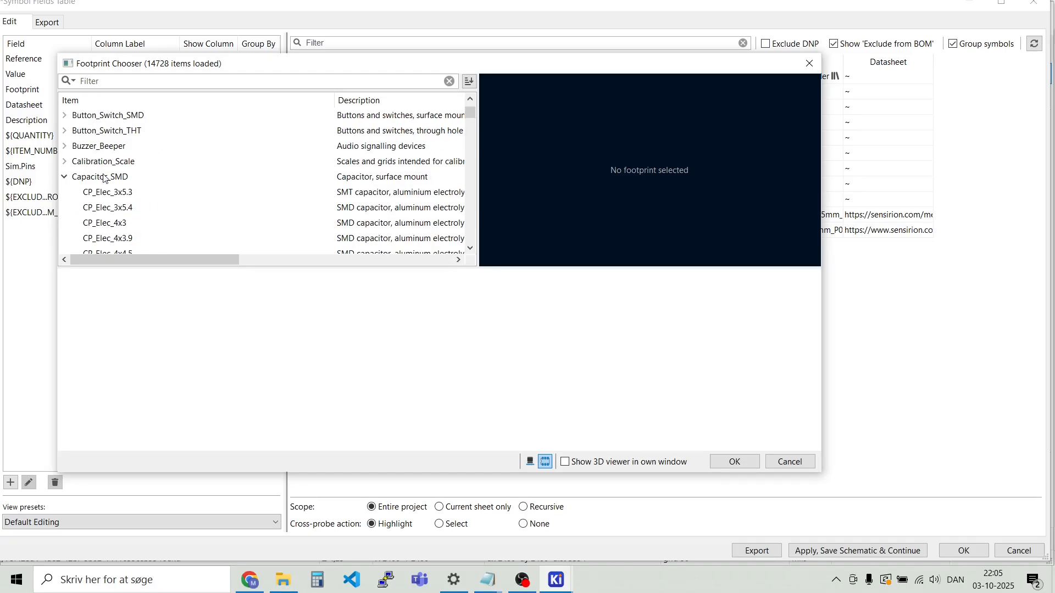
Assign the footprint C_0402_1005Metric_Pad0.74x0.62mm_HandSolder to the 100n capacitors C1 and C4
{"action": "scroll", "coordinate": [153, 165], "scroll_direction": "down", "scroll_amount": 10}
{"action": "scroll", "coordinate": [135, 170], "scroll_direction": "down", "scroll_amount": 4}
{"action": "scroll", "coordinate": [135, 173], "scroll_direction": "up", "scroll_amount": 3}
{"action": "scroll", "coordinate": [132, 165], "scroll_direction": "up", "scroll_amount": 2}
{"action": "scroll", "coordinate": [131, 144], "scroll_direction": "up", "scroll_amount": 1}
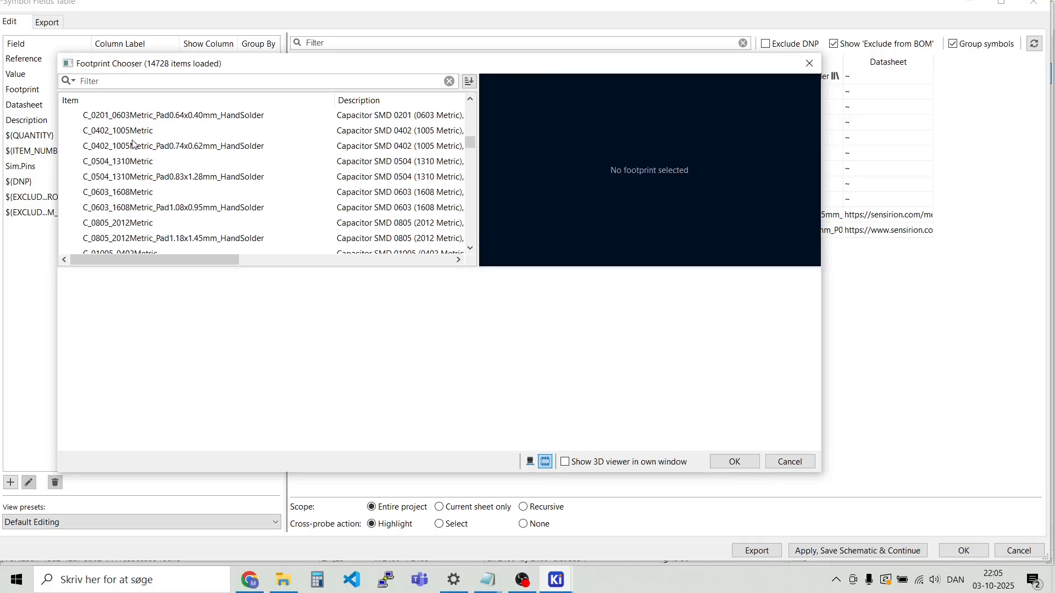
{"action": "double_click", "coordinate": [136, 148]}
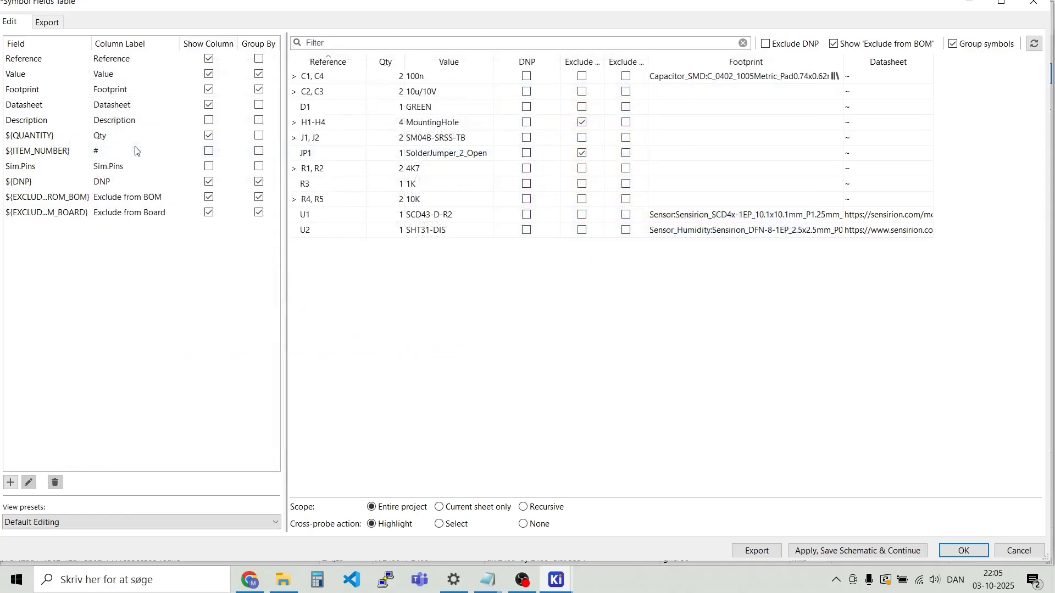
Assign the Capacitor_SMD footprint C_0603_1608Metric_Pad1.08x0.95mm_HandSolder to the 10u/10V capacitors C2 and C3
{"action": "left_click", "coordinate": [711, 94]}
{"action": "left_click", "coordinate": [711, 97]}
{"action": "left_click", "coordinate": [838, 91]}
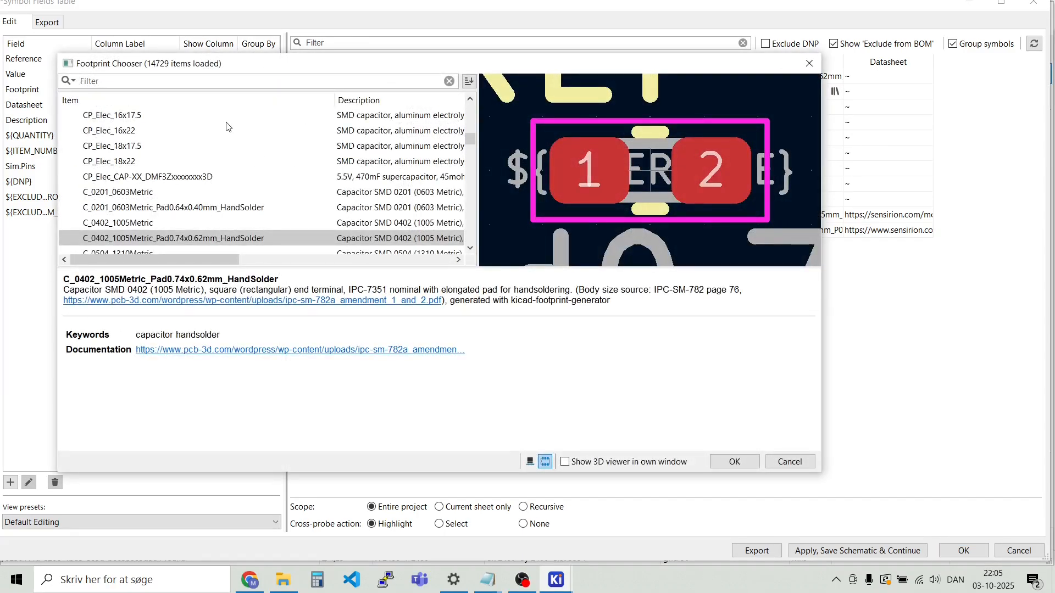
{"action": "scroll", "coordinate": [228, 126], "scroll_direction": "down", "scroll_amount": 1}
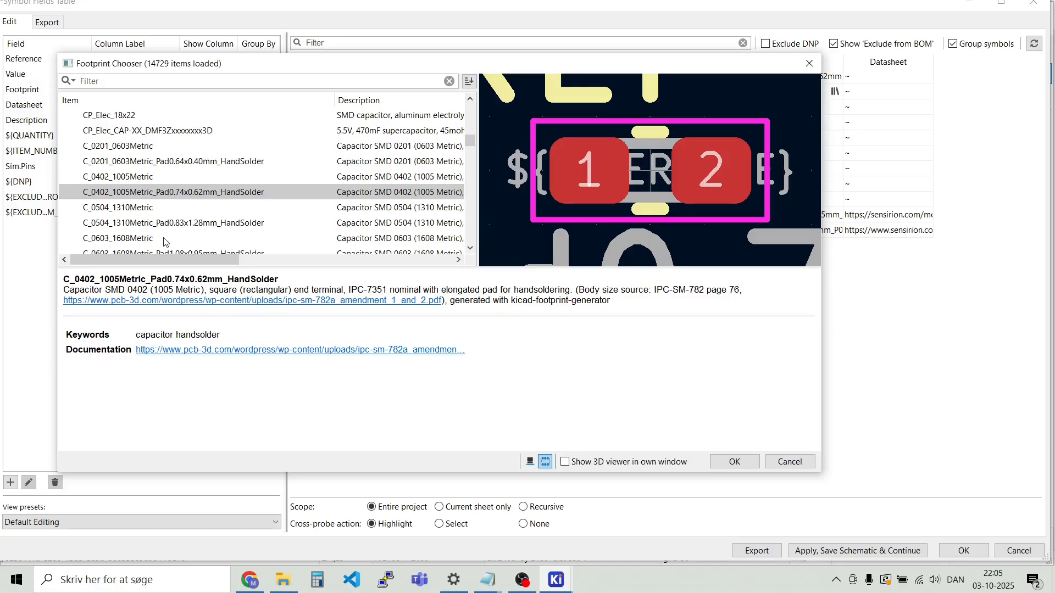
{"action": "scroll", "coordinate": [169, 245], "scroll_direction": "down", "scroll_amount": 1}
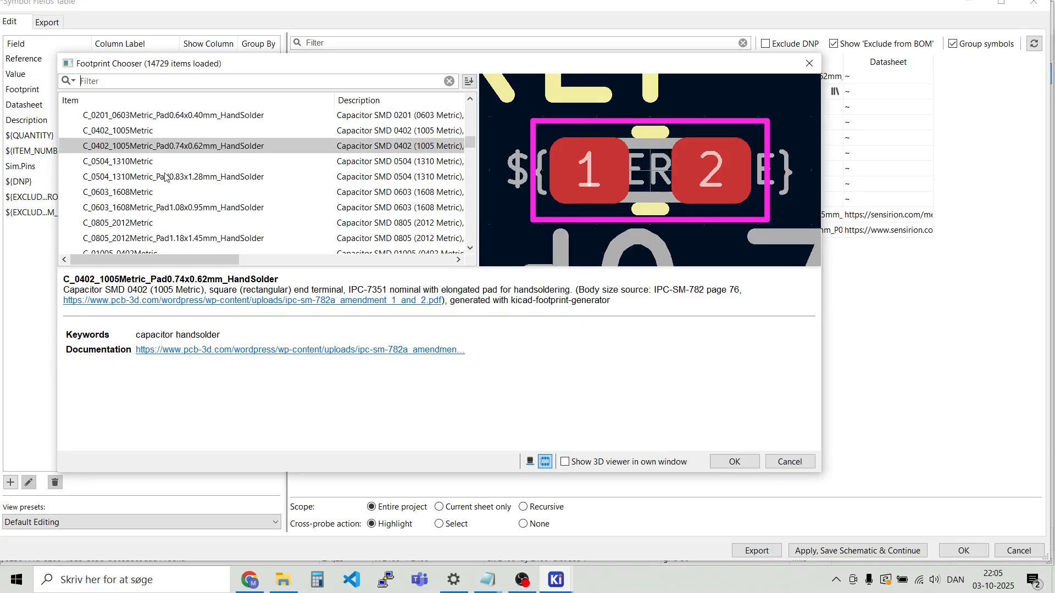
{"action": "double_click", "coordinate": [166, 208]}
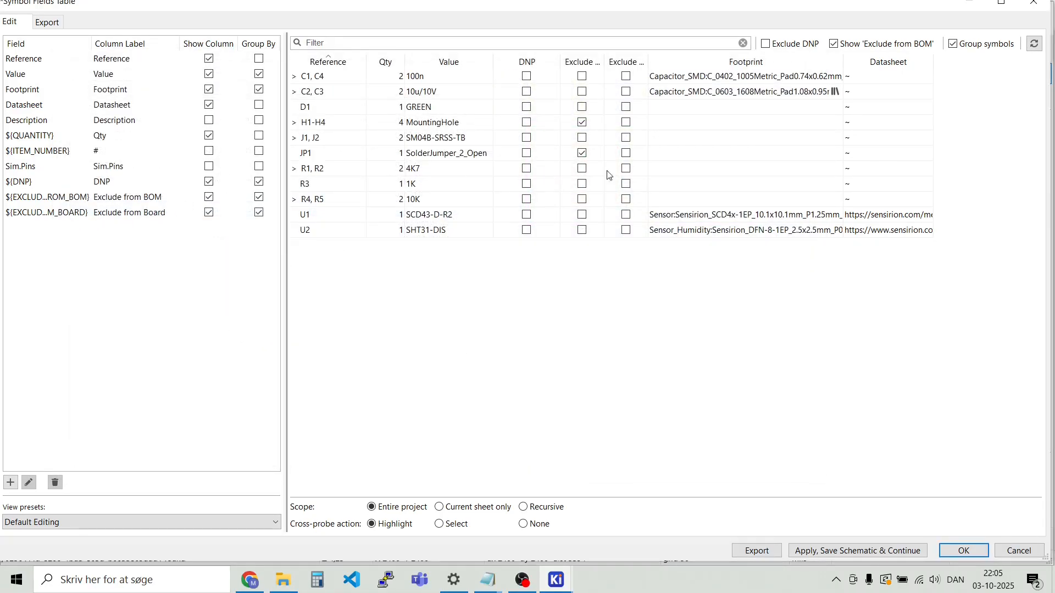
Collapse the Capacitor_SMD library and assign the LED_SMD footprint LED_0603_1608Metric_Pad1.05x0.95mm_HandSolder to the green LED D1
{"action": "left_click", "coordinate": [664, 110]}
{"action": "left_click", "coordinate": [835, 107]}
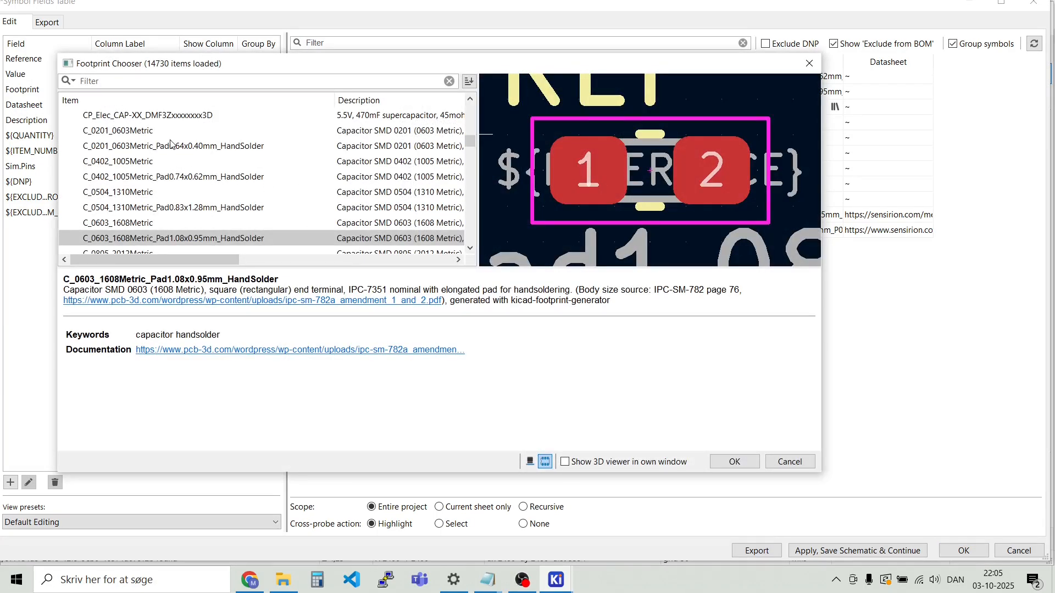
{"action": "scroll", "coordinate": [144, 141], "scroll_direction": "up", "scroll_amount": 10}
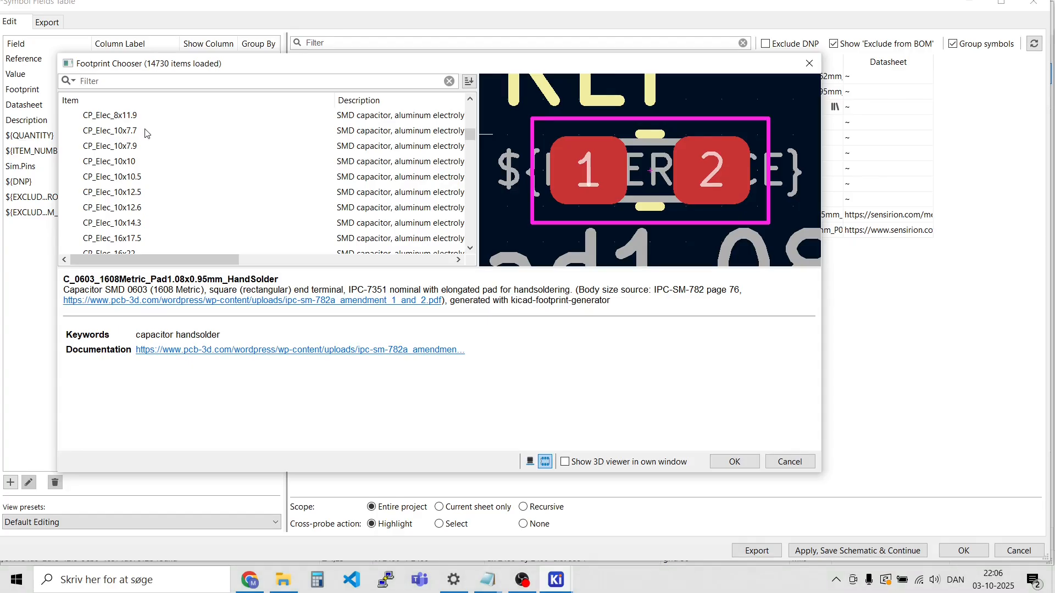
{"action": "scroll", "coordinate": [139, 141], "scroll_direction": "up", "scroll_amount": 4}
{"action": "scroll", "coordinate": [116, 182], "scroll_direction": "down", "scroll_amount": 2}
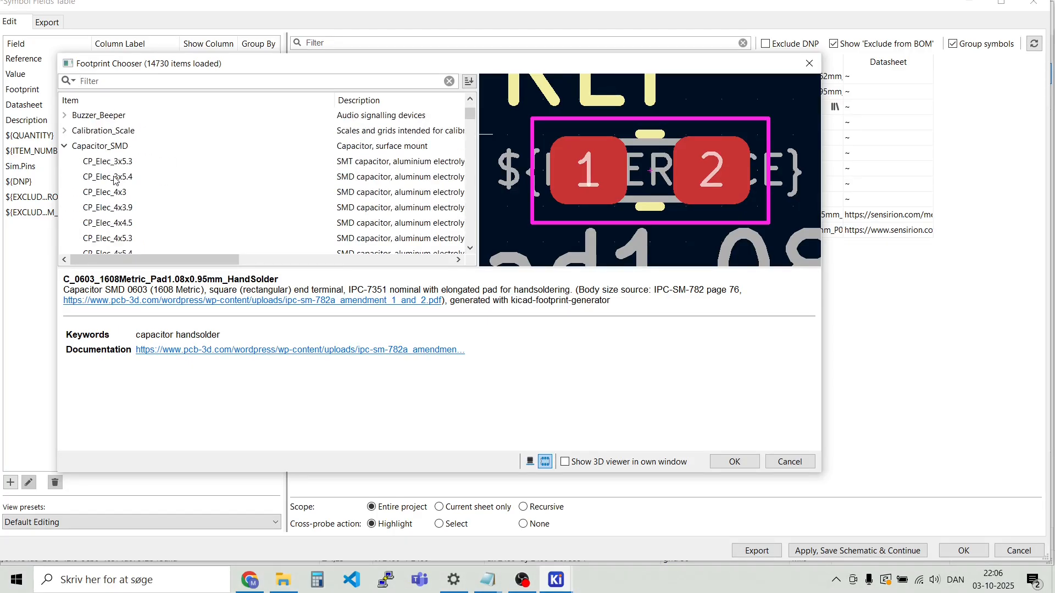
{"action": "left_click", "coordinate": [65, 146]}
{"action": "scroll", "coordinate": [122, 162], "scroll_direction": "down", "scroll_amount": 10}
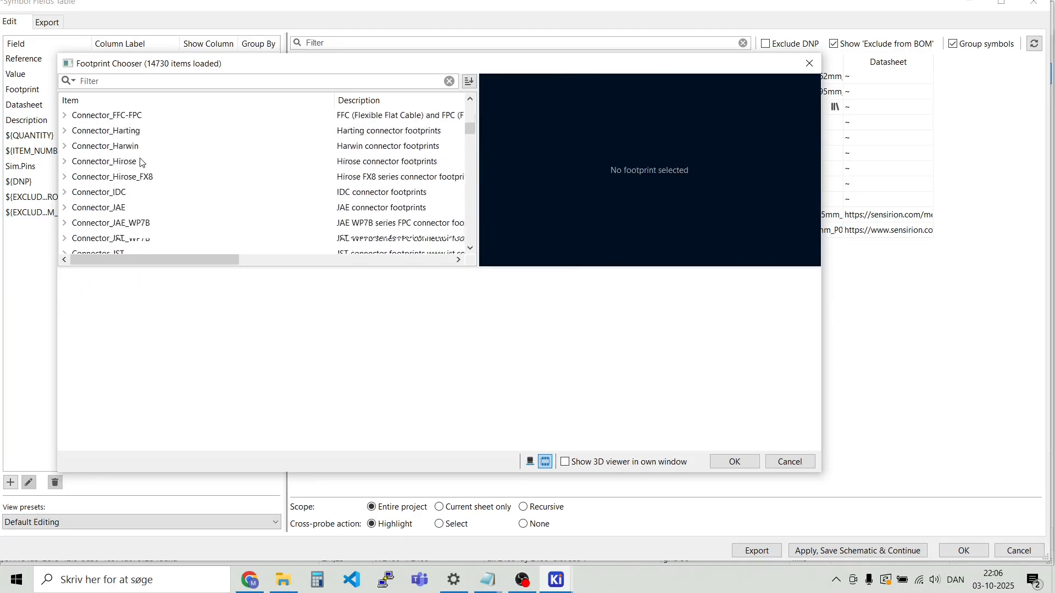
{"action": "scroll", "coordinate": [116, 170], "scroll_direction": "down", "scroll_amount": 10}
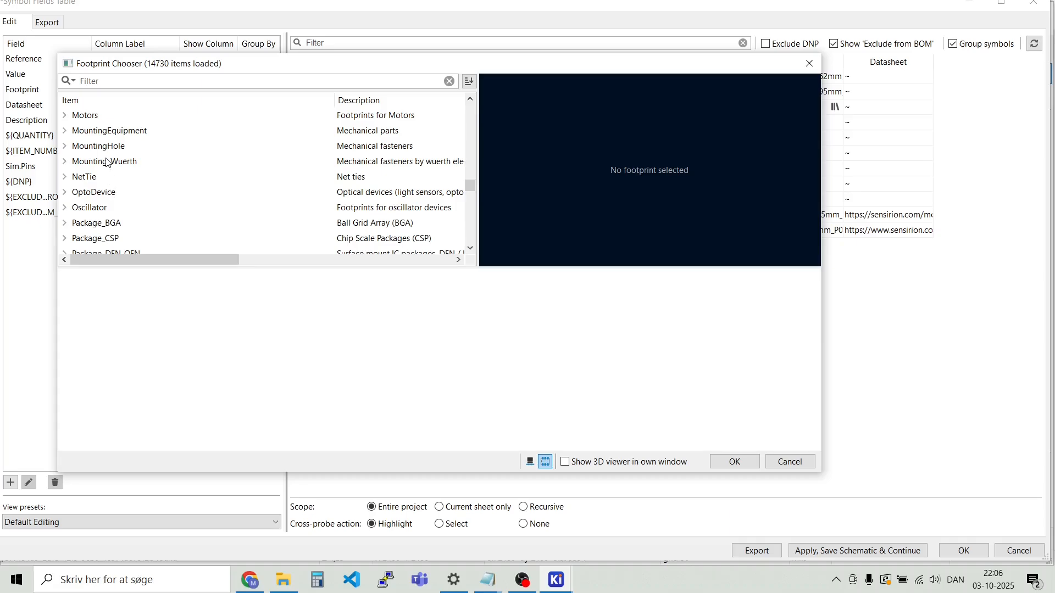
{"action": "scroll", "coordinate": [107, 165], "scroll_direction": "up", "scroll_amount": 3}
{"action": "left_click", "coordinate": [65, 162]}
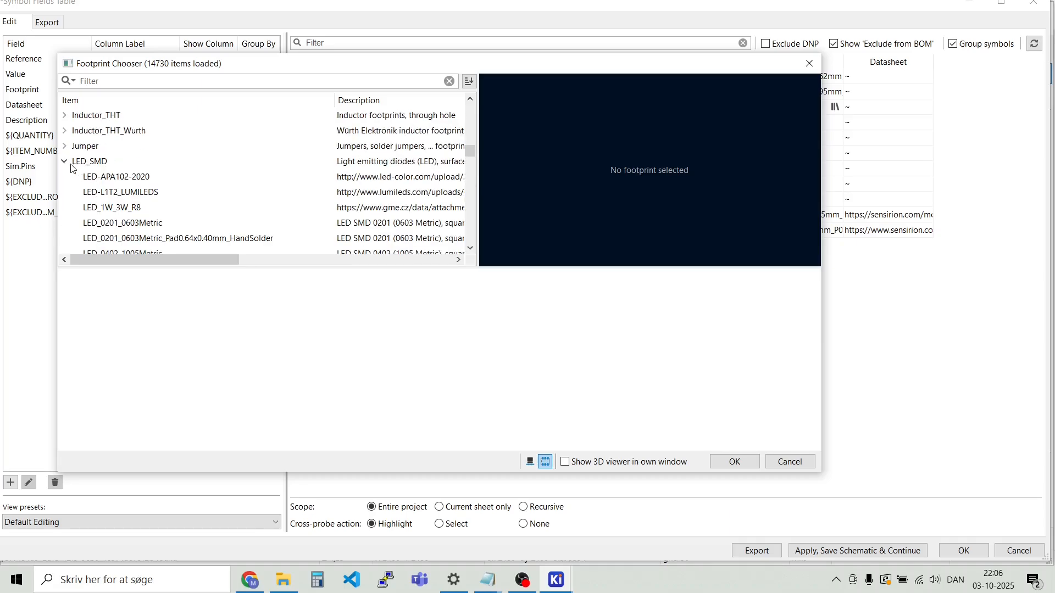
{"action": "scroll", "coordinate": [110, 173], "scroll_direction": "down", "scroll_amount": 3}
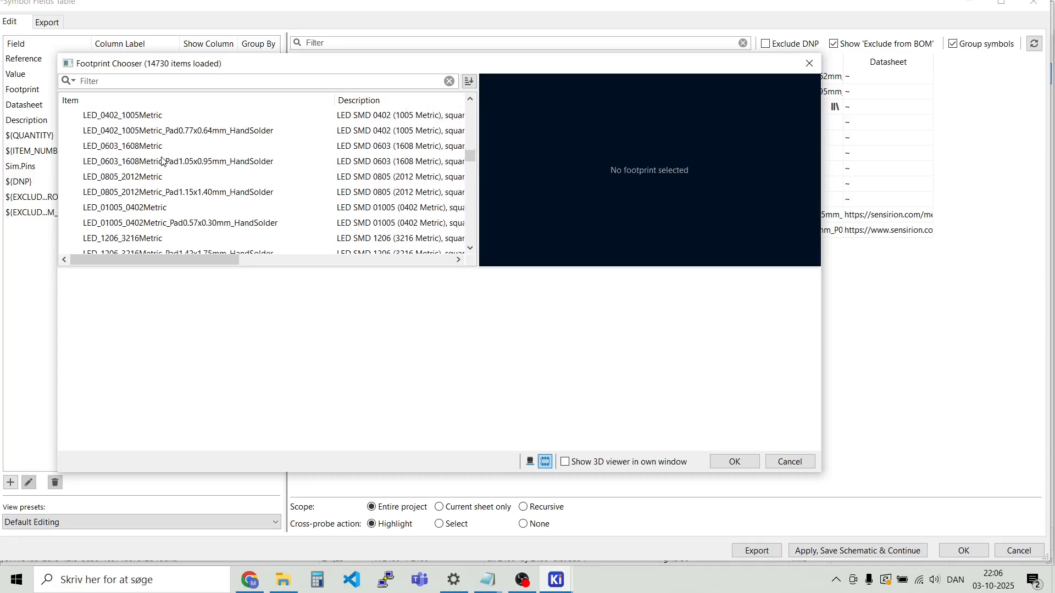
{"action": "double_click", "coordinate": [125, 162]}
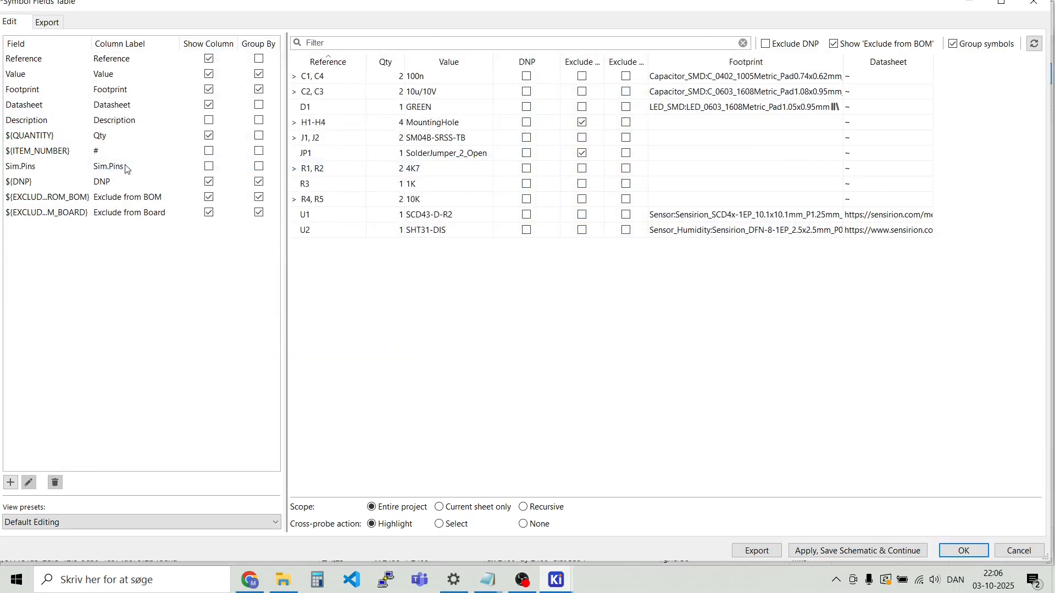
Collapse the LED_SMD library and assign MountingHole_3.2mm_M3_DIN965 from the MountingHole library to H1-H4
{"action": "left_click", "coordinate": [684, 124]}
{"action": "left_click", "coordinate": [835, 122]}
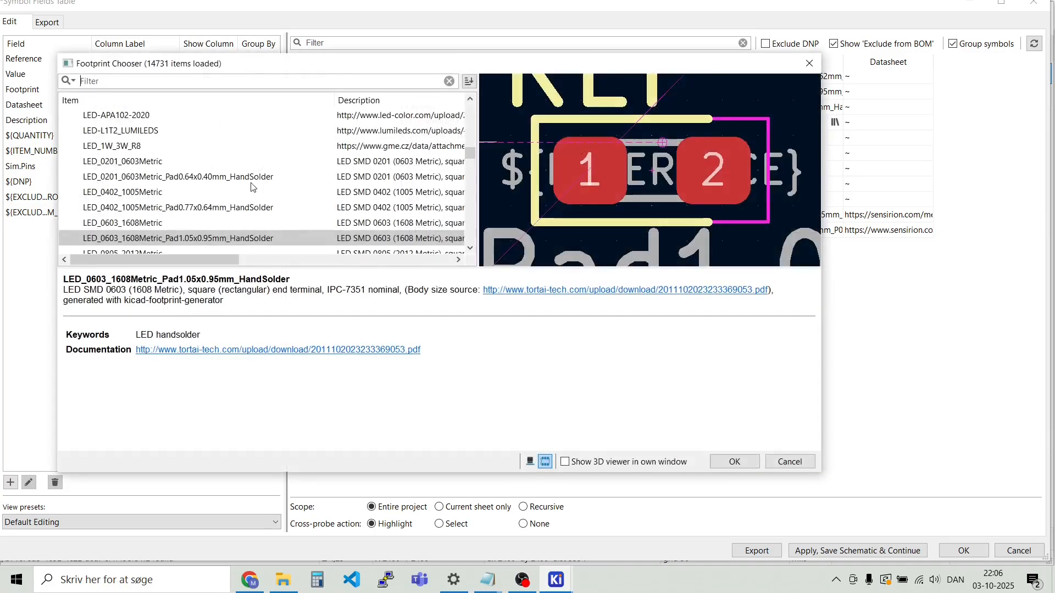
{"action": "scroll", "coordinate": [162, 135], "scroll_direction": "up", "scroll_amount": 1}
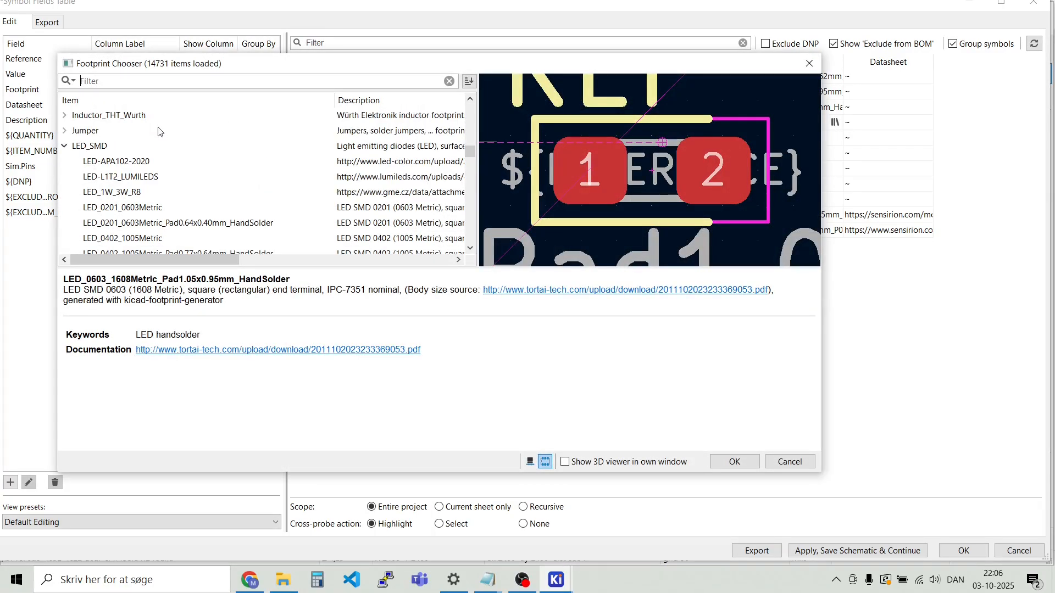
{"action": "left_click", "coordinate": [66, 145]}
{"action": "scroll", "coordinate": [165, 150], "scroll_direction": "down", "scroll_amount": 1}
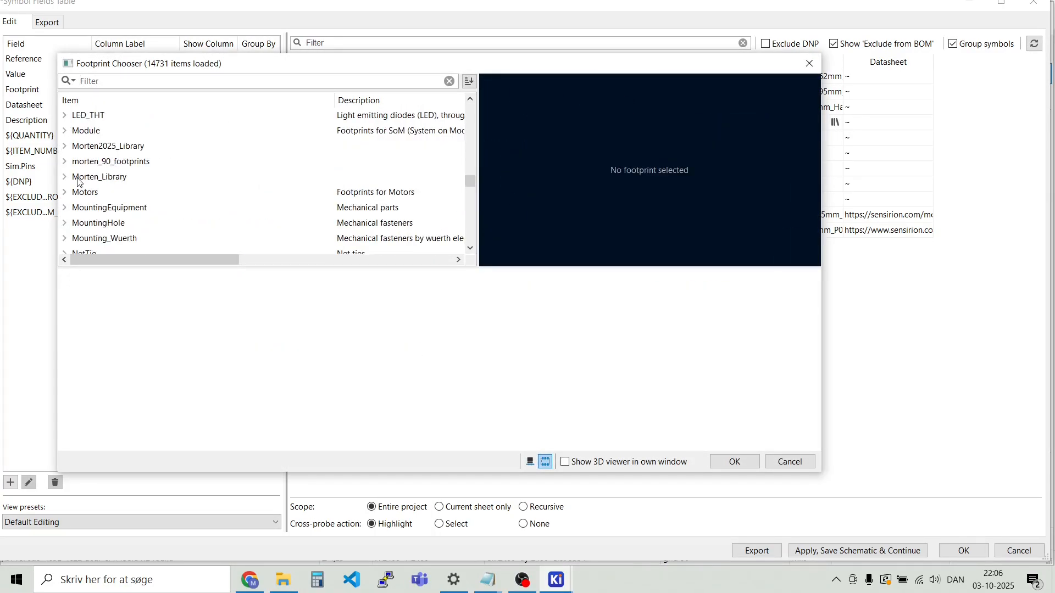
{"action": "double_click", "coordinate": [89, 231]}
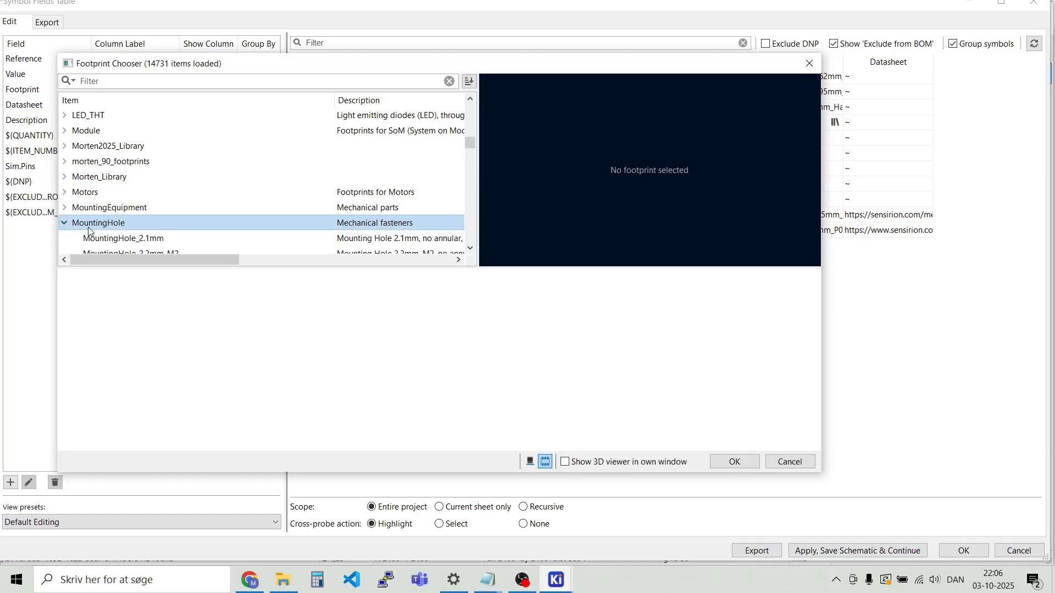
{"action": "scroll", "coordinate": [143, 204], "scroll_direction": "down", "scroll_amount": 5}
{"action": "scroll", "coordinate": [144, 203], "scroll_direction": "down", "scroll_amount": 10}
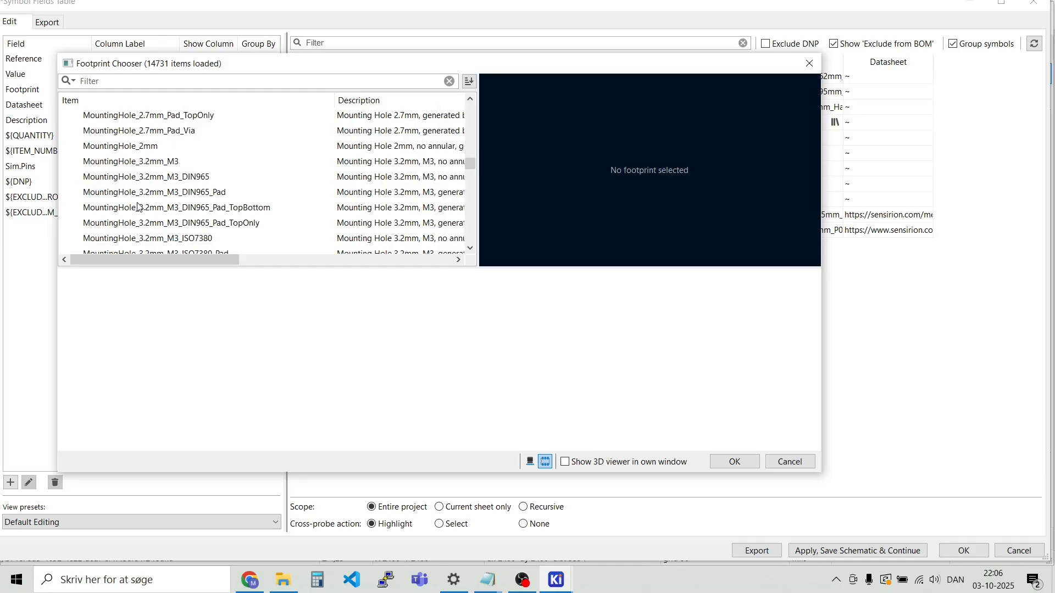
{"action": "scroll", "coordinate": [138, 207], "scroll_direction": "down", "scroll_amount": 1}
{"action": "left_click", "coordinate": [147, 131]}
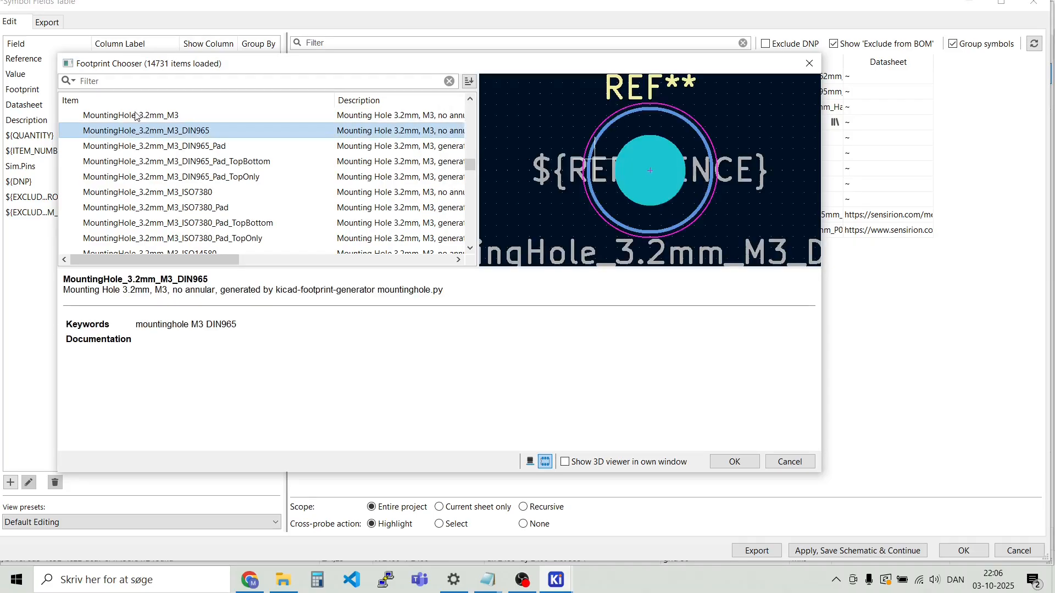
{"action": "left_click", "coordinate": [734, 460]}
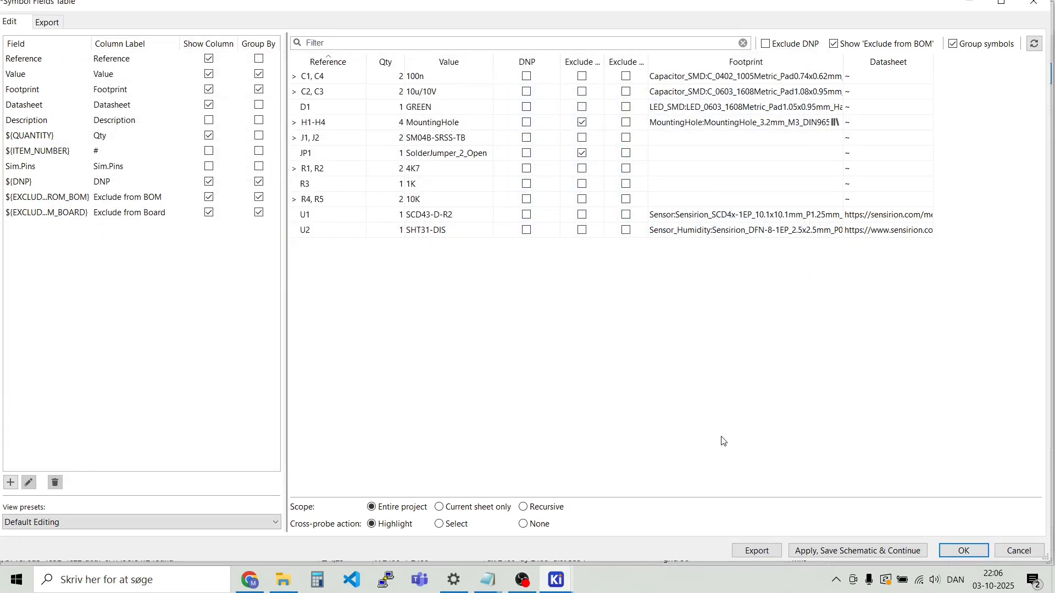
Try to filter the footprint library for a footprint for the SM04B-SRSS-TB connectors J1 and J2
{"action": "left_click", "coordinate": [670, 143]}
{"action": "left_click", "coordinate": [837, 139]}
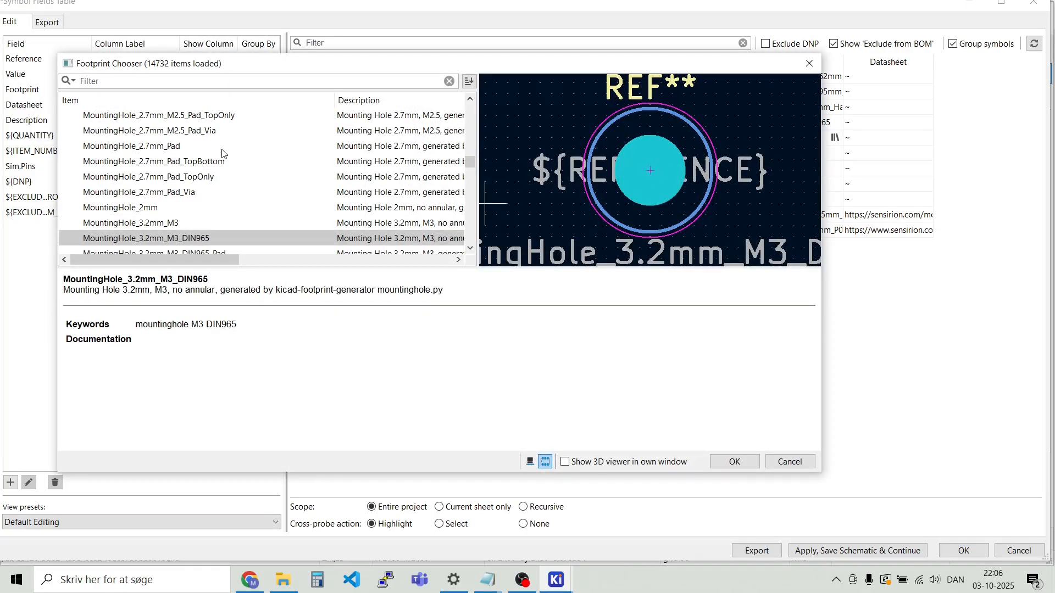
{"action": "scroll", "coordinate": [241, 160], "scroll_direction": "up", "scroll_amount": 7}
{"action": "left_click", "coordinate": [118, 82]}
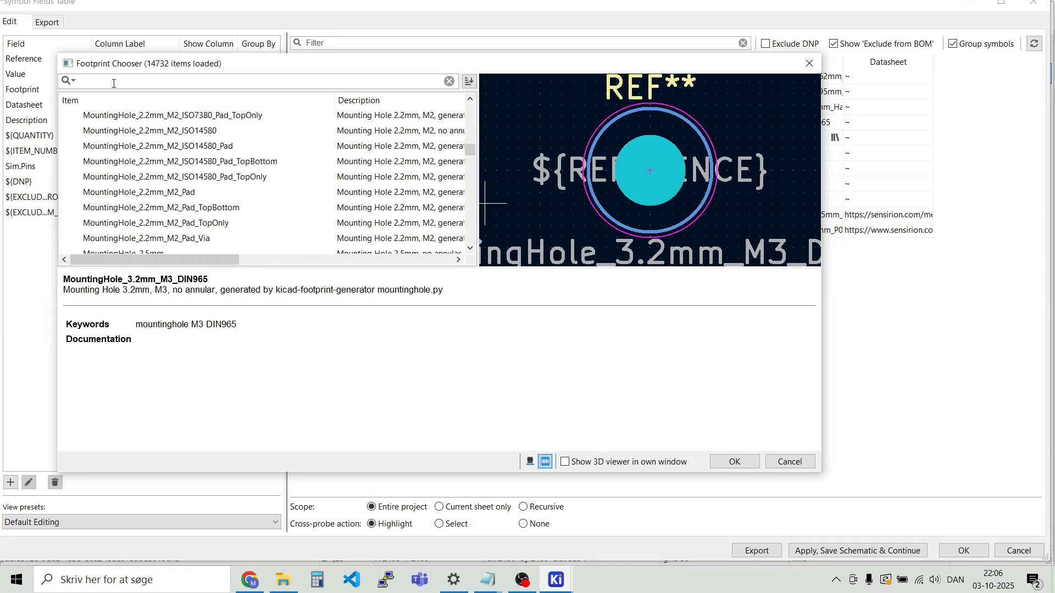
{"action": "type", "text": "s"}
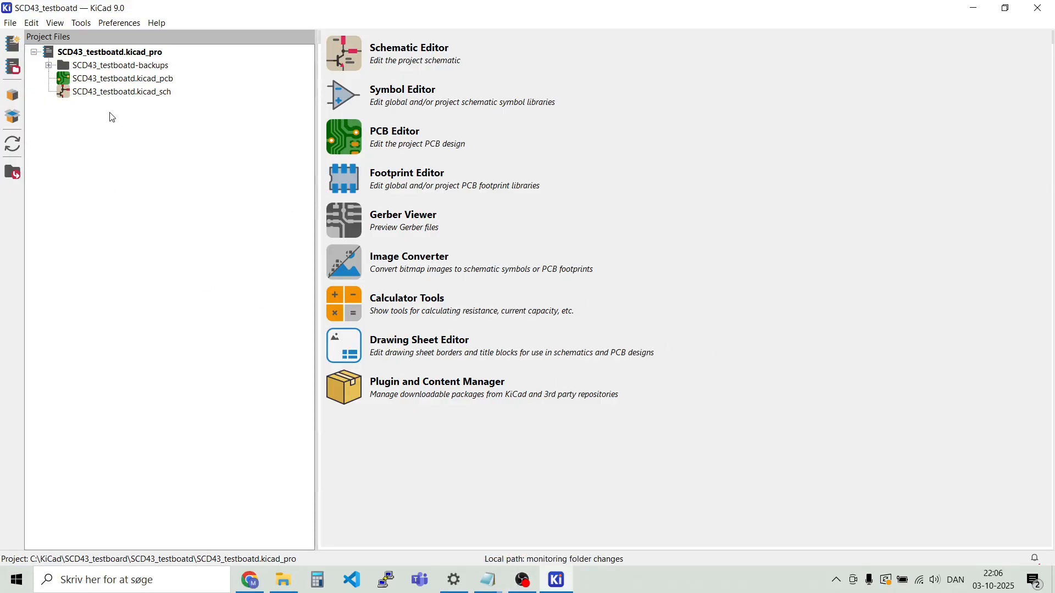
Reopen the schematic SCD43_testboatd.kicad_sch from the project files
{"action": "double_click", "coordinate": [101, 91]}
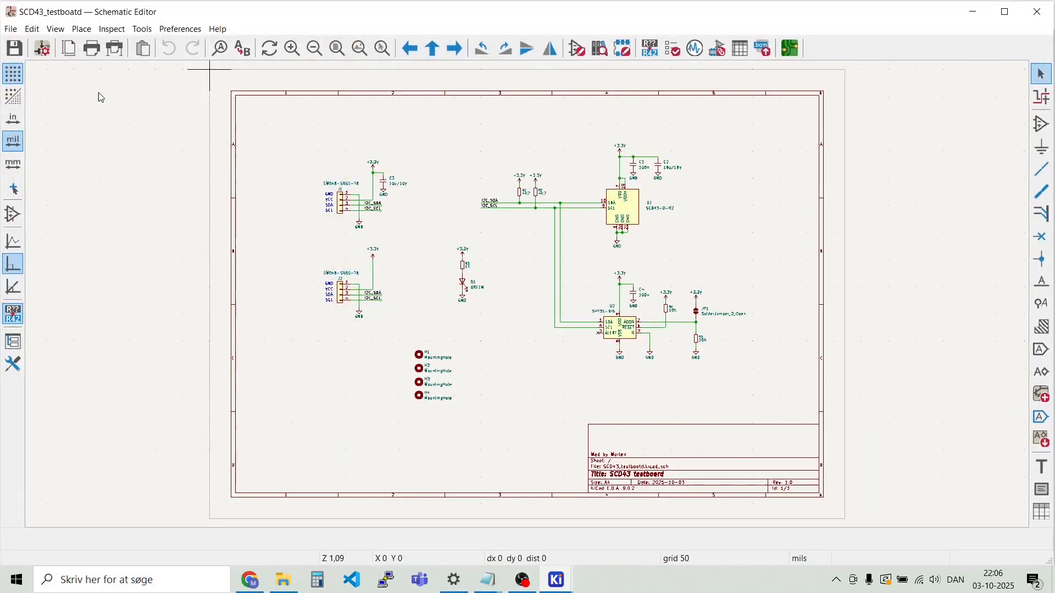
{"action": "left_click", "coordinate": [147, 27]}
{"action": "mouse_move", "coordinate": [110, 32]}
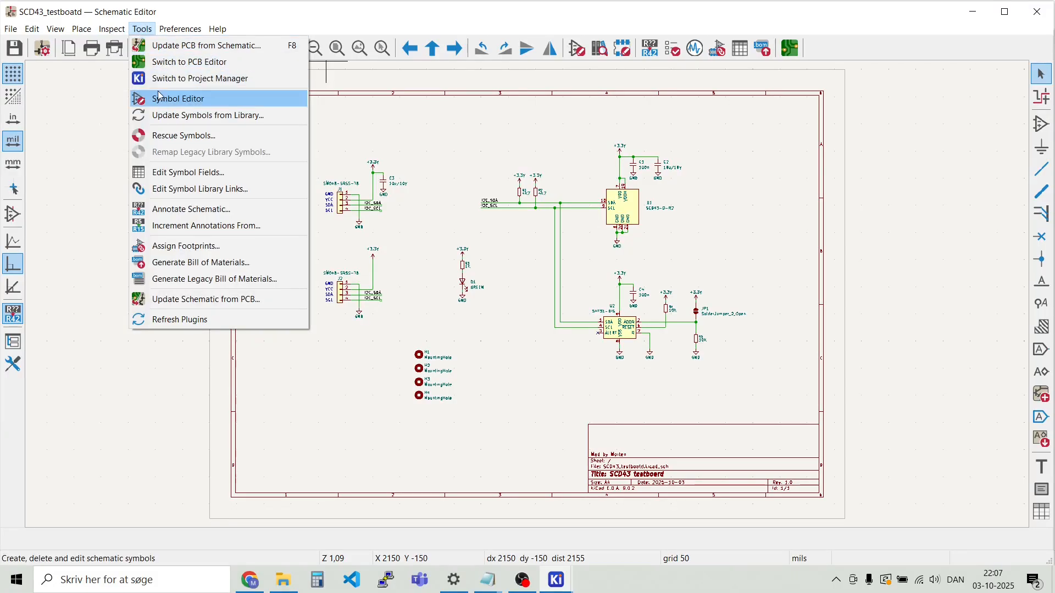
{"action": "left_click", "coordinate": [189, 104]}
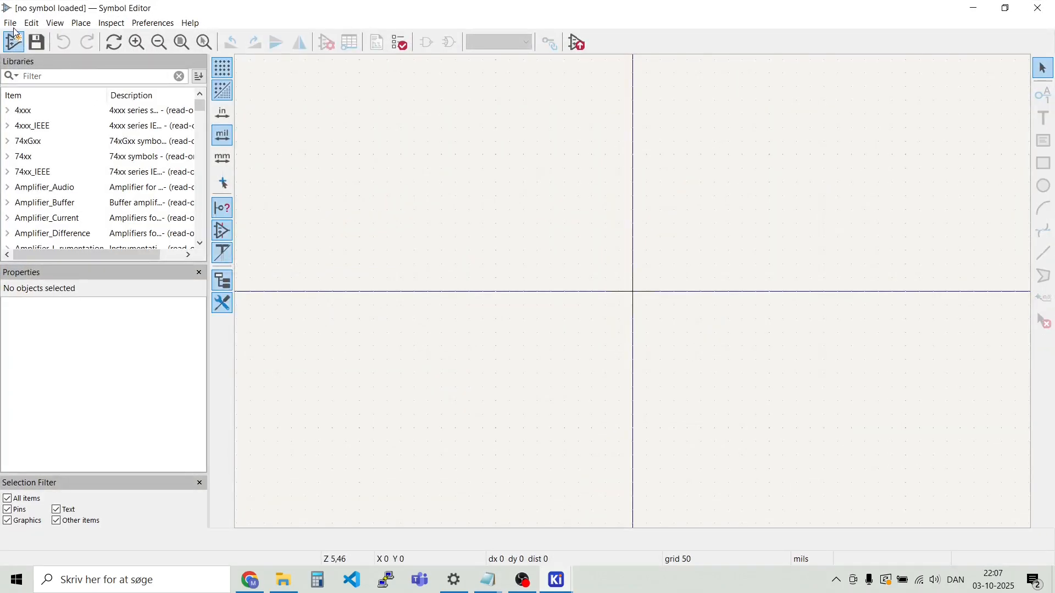
{"action": "left_click", "coordinate": [11, 23]}
{"action": "left_click", "coordinate": [65, 263]}
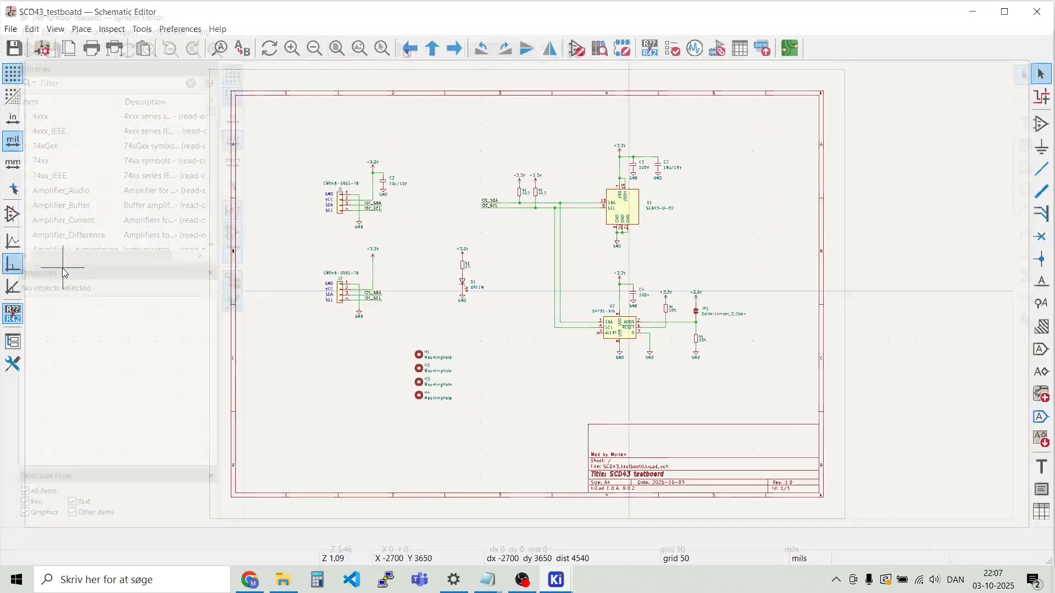
Open the symbol fields table for editing and widen its Footprint column
{"action": "left_click", "coordinate": [111, 29]}
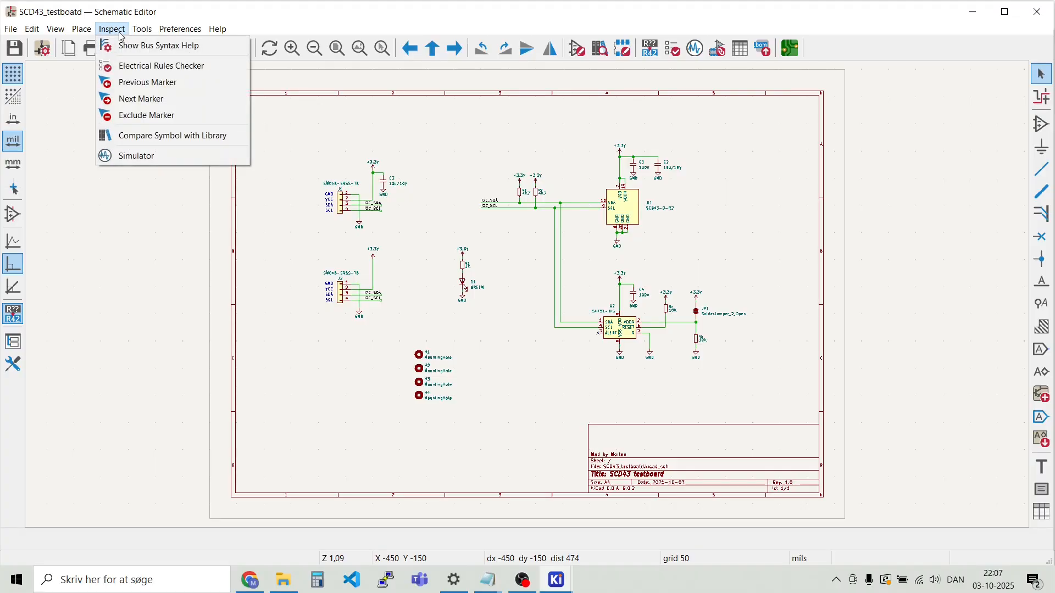
{"action": "mouse_move", "coordinate": [144, 30]}
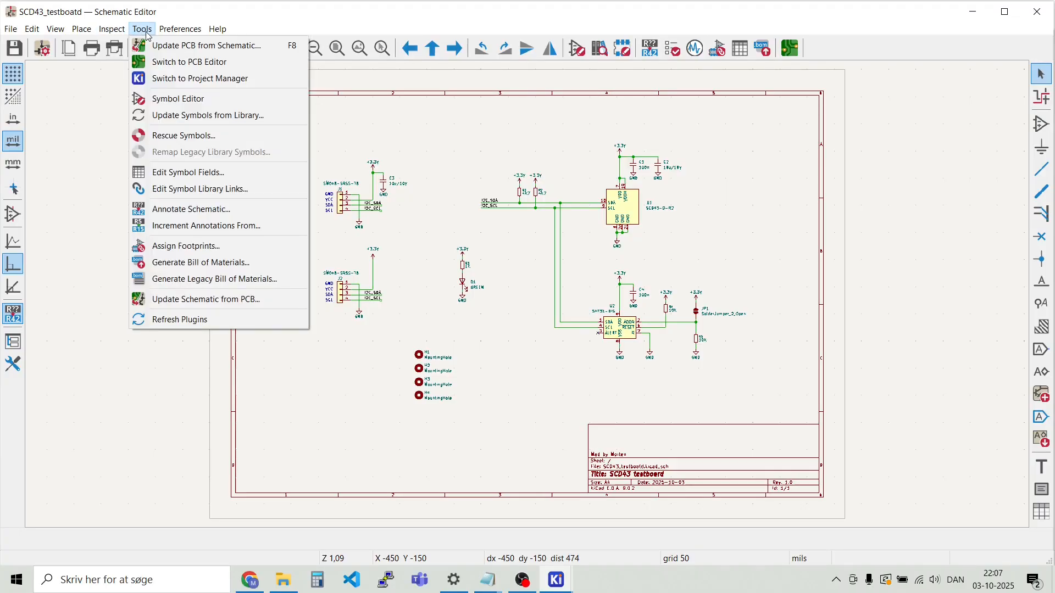
{"action": "left_click", "coordinate": [174, 176]}
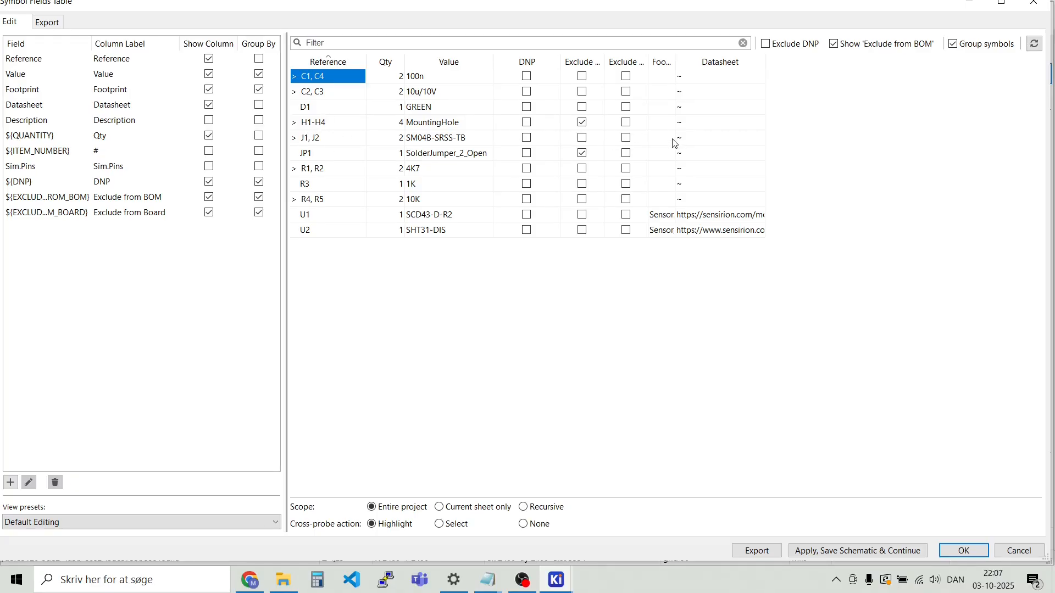
{"action": "double_click", "coordinate": [703, 141]}
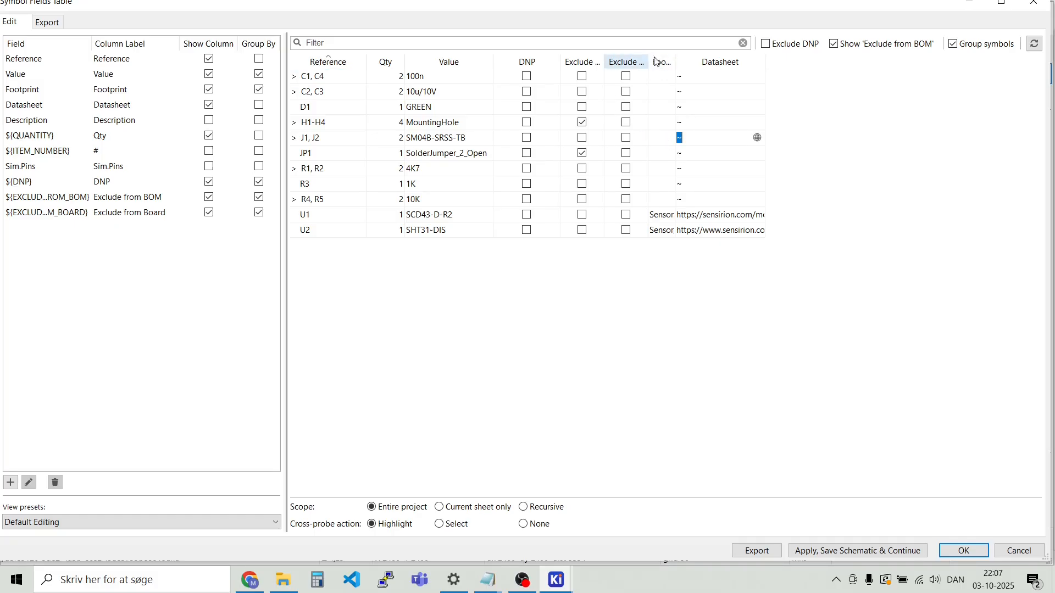
{"action": "left_click_drag", "start_coordinate": [676, 62], "coordinate": [822, 62]}
Open the footprint chooser for connectors J1 and J2 and expand the Connector_JST library
{"action": "double_click", "coordinate": [708, 129]}
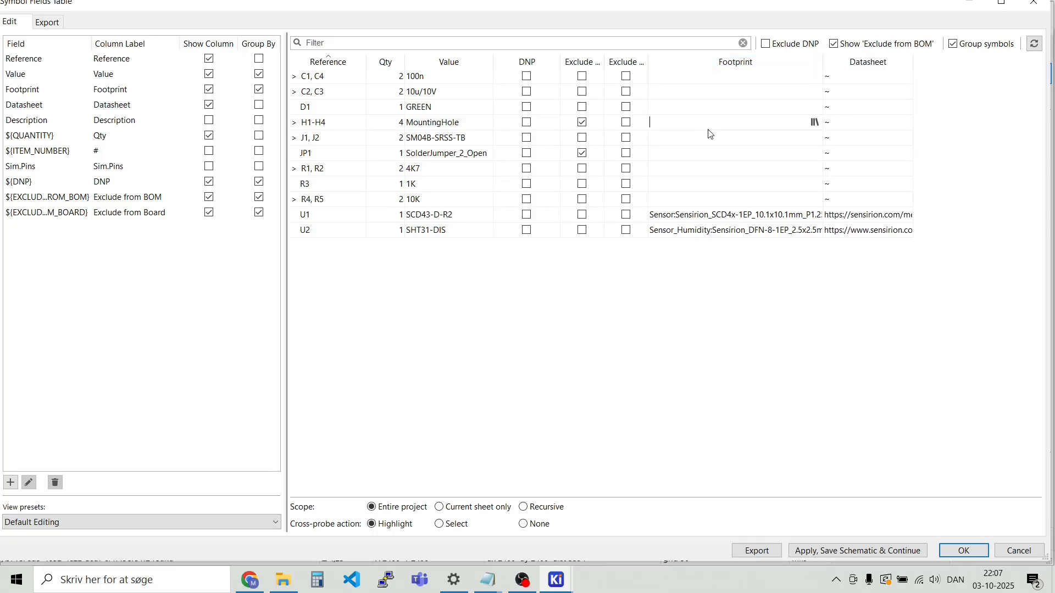
{"action": "double_click", "coordinate": [717, 138]}
{"action": "left_click", "coordinate": [814, 138]}
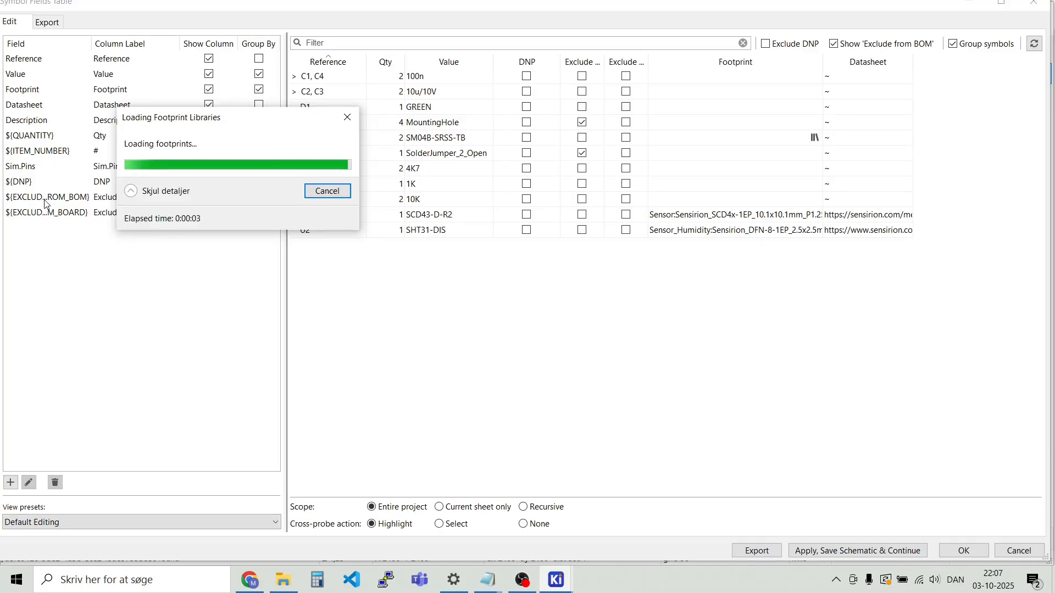
{"action": "scroll", "coordinate": [212, 234], "scroll_direction": "down", "scroll_amount": 4}
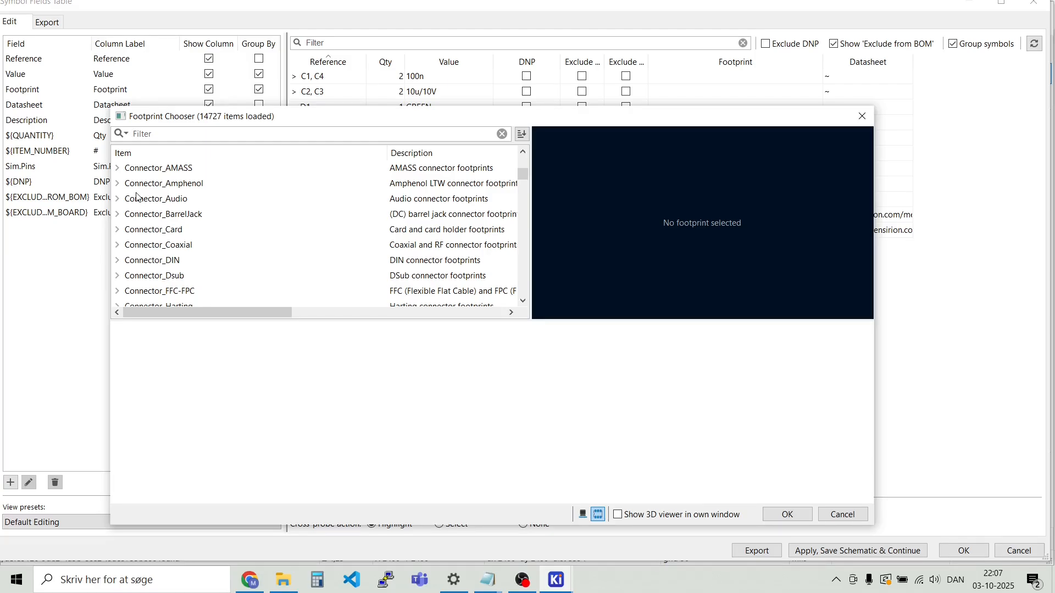
{"action": "scroll", "coordinate": [171, 249], "scroll_direction": "down", "scroll_amount": 2}
{"action": "scroll", "coordinate": [169, 198], "scroll_direction": "down", "scroll_amount": 1}
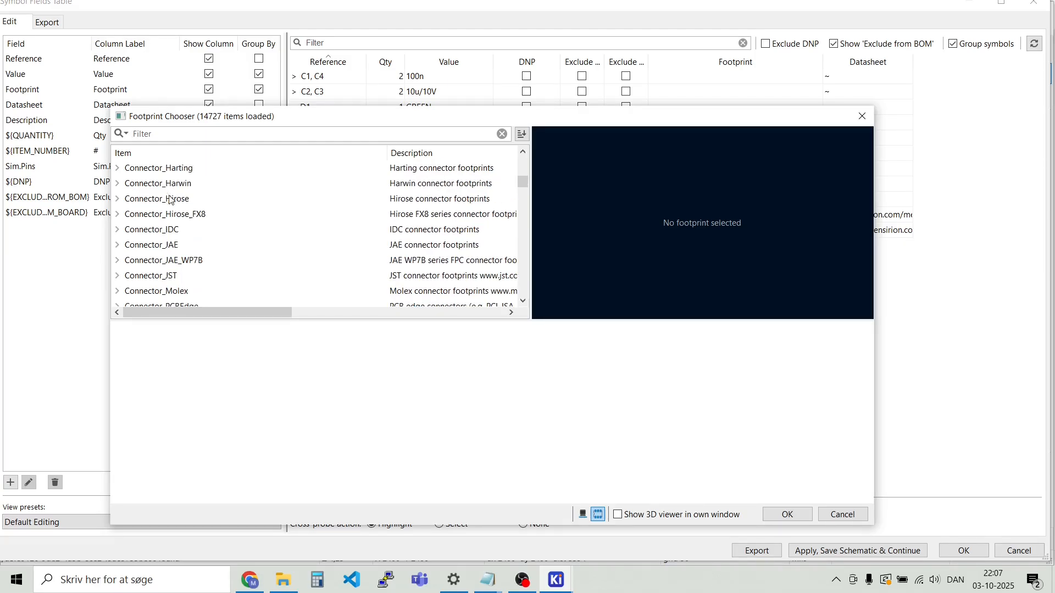
{"action": "left_click", "coordinate": [118, 276]}
Browse the JST footprints and preview JST_GH_SM04B-GHS-TB_1x04-1MP_P1.25mm_Horizontal
{"action": "scroll", "coordinate": [195, 199], "scroll_direction": "down", "scroll_amount": 3}
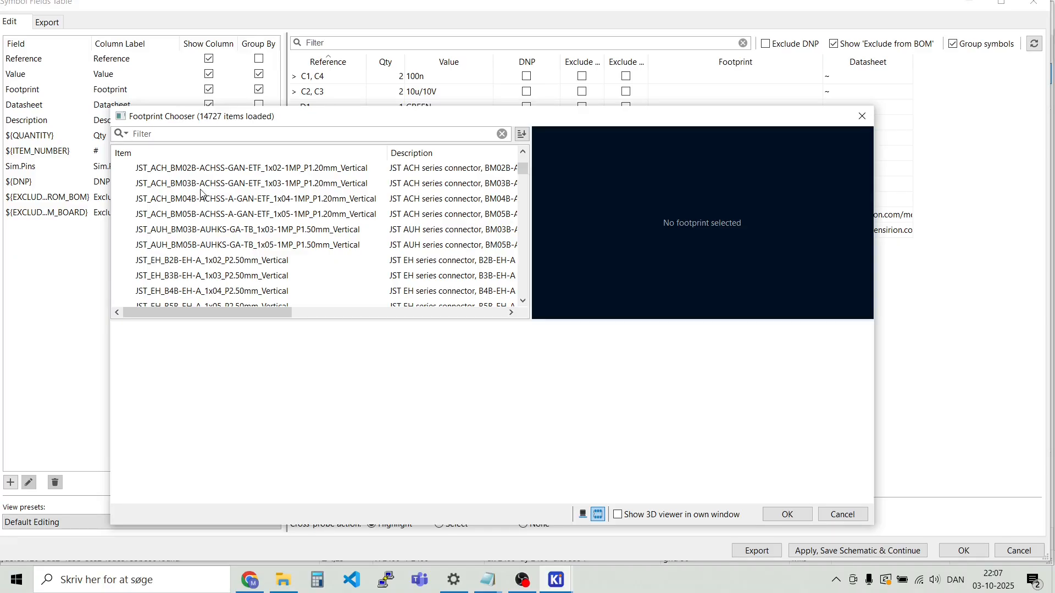
{"action": "scroll", "coordinate": [202, 187], "scroll_direction": "down", "scroll_amount": 8}
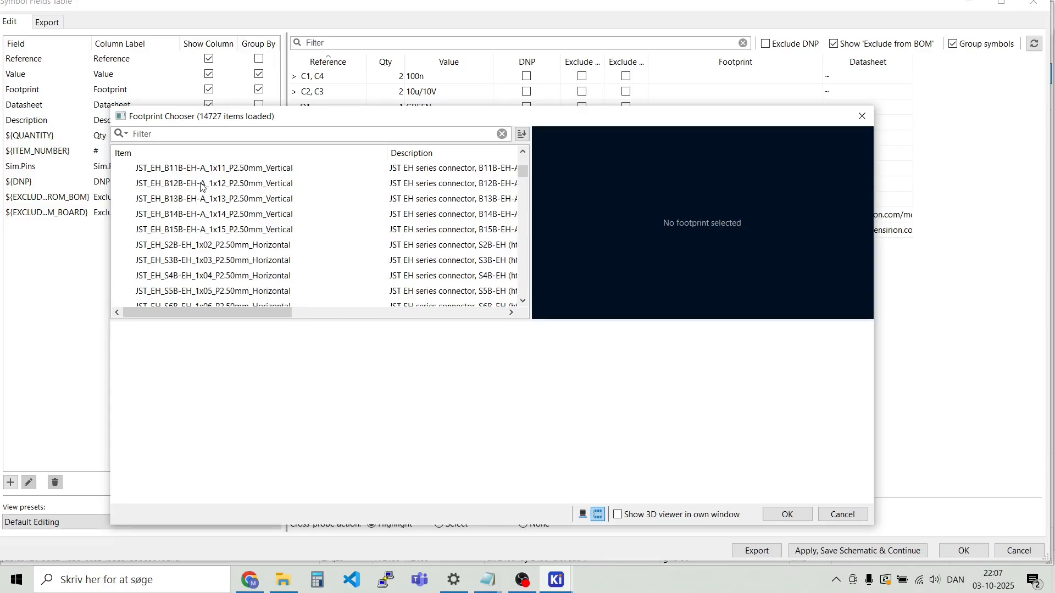
{"action": "scroll", "coordinate": [202, 187], "scroll_direction": "down", "scroll_amount": 2}
{"action": "scroll", "coordinate": [202, 186], "scroll_direction": "down", "scroll_amount": 9}
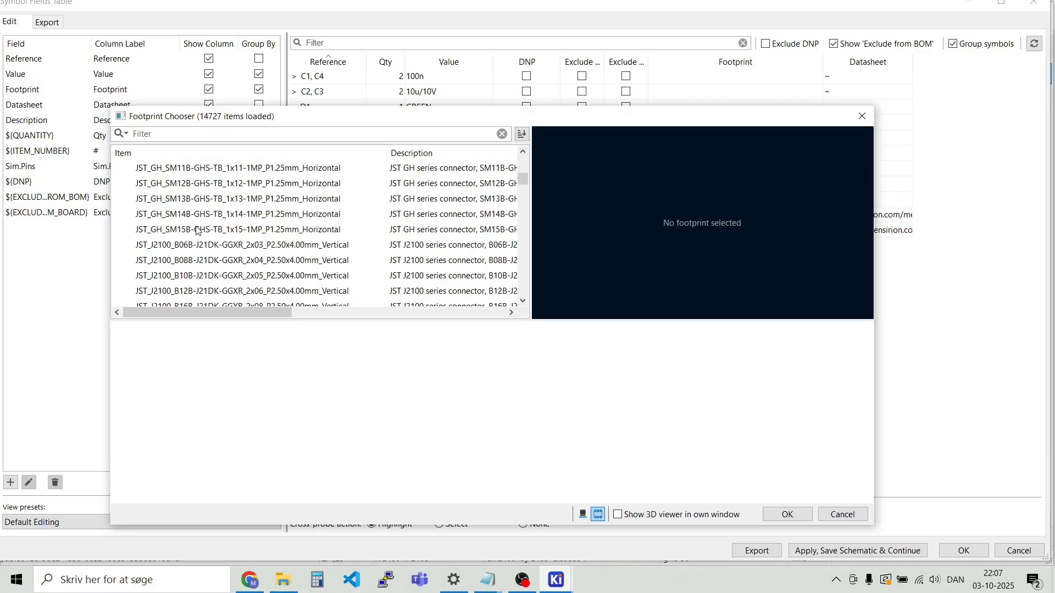
{"action": "scroll", "coordinate": [202, 227], "scroll_direction": "up", "scroll_amount": 2}
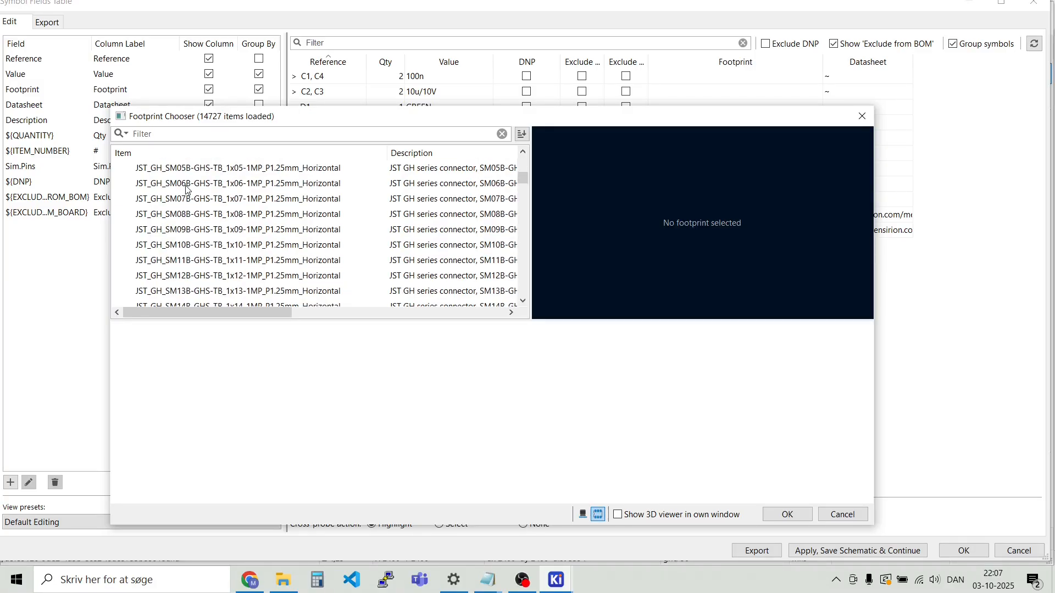
{"action": "scroll", "coordinate": [197, 220], "scroll_direction": "up", "scroll_amount": 2}
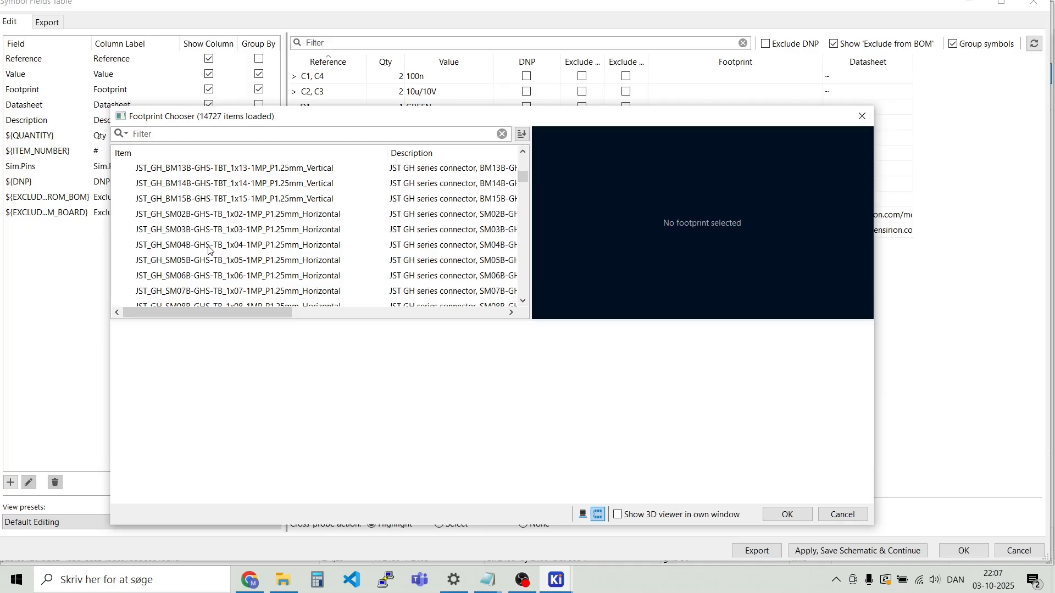
{"action": "left_click", "coordinate": [167, 249]}
Find JST_SH_SM04B-SRSS-TB_1x04-1MP_P1.00mm_Horizontal among the JST footprints and assign it to connectors J1 and J2
{"action": "scroll", "coordinate": [175, 240], "scroll_direction": "down", "scroll_amount": 2}
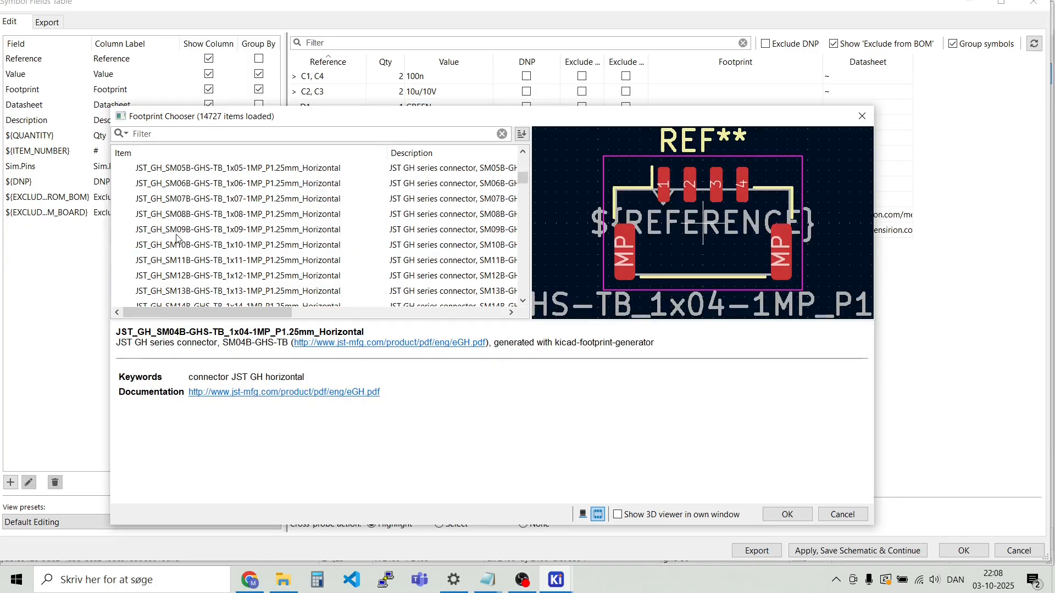
{"action": "scroll", "coordinate": [178, 237], "scroll_direction": "down", "scroll_amount": 3}
{"action": "scroll", "coordinate": [178, 236], "scroll_direction": "down", "scroll_amount": 15}
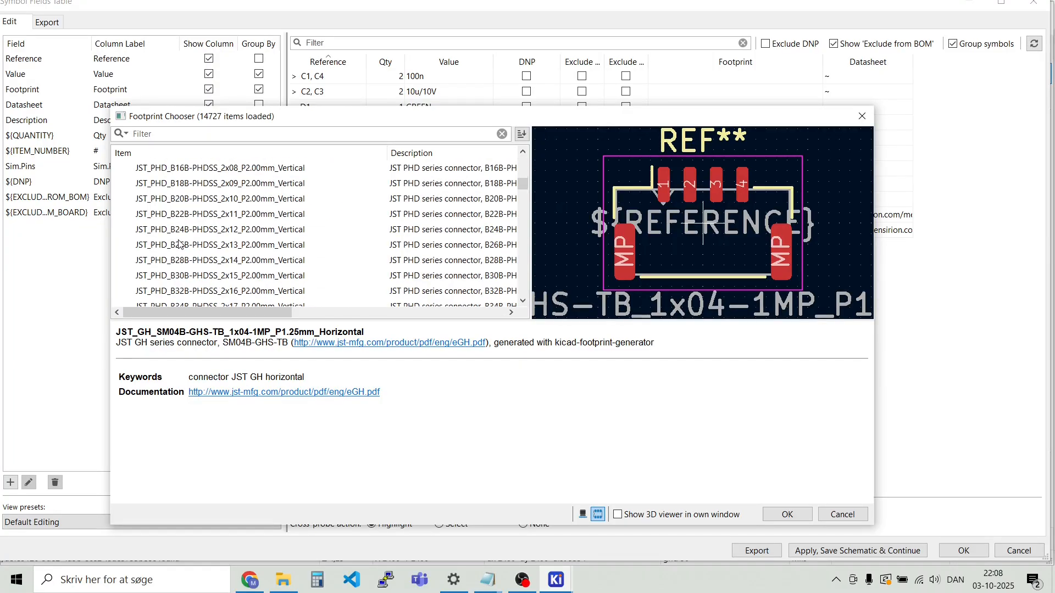
{"action": "scroll", "coordinate": [179, 248], "scroll_direction": "down", "scroll_amount": 20}
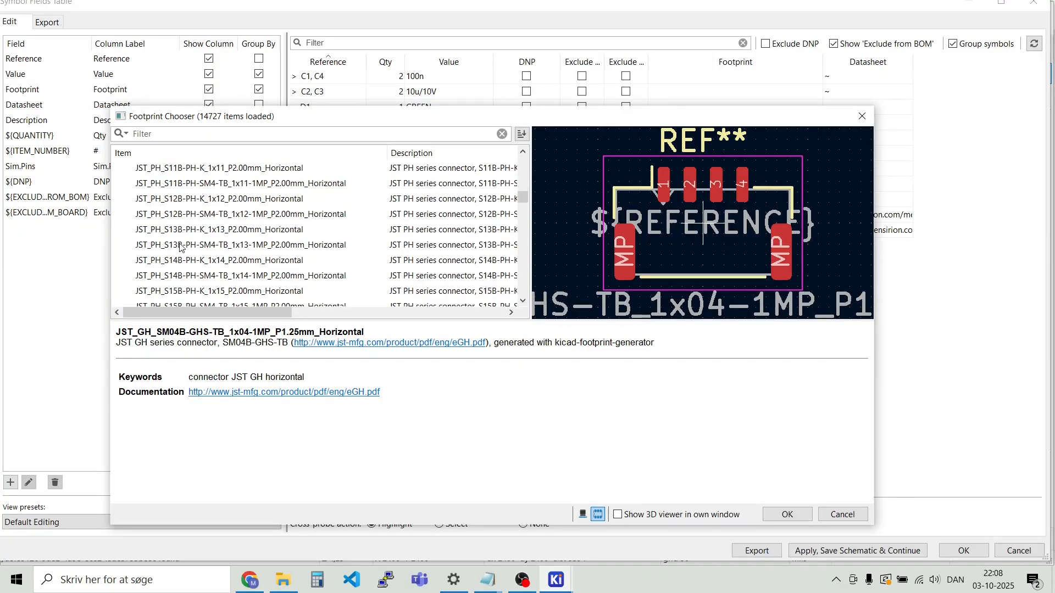
{"action": "scroll", "coordinate": [180, 248], "scroll_direction": "down", "scroll_amount": 15}
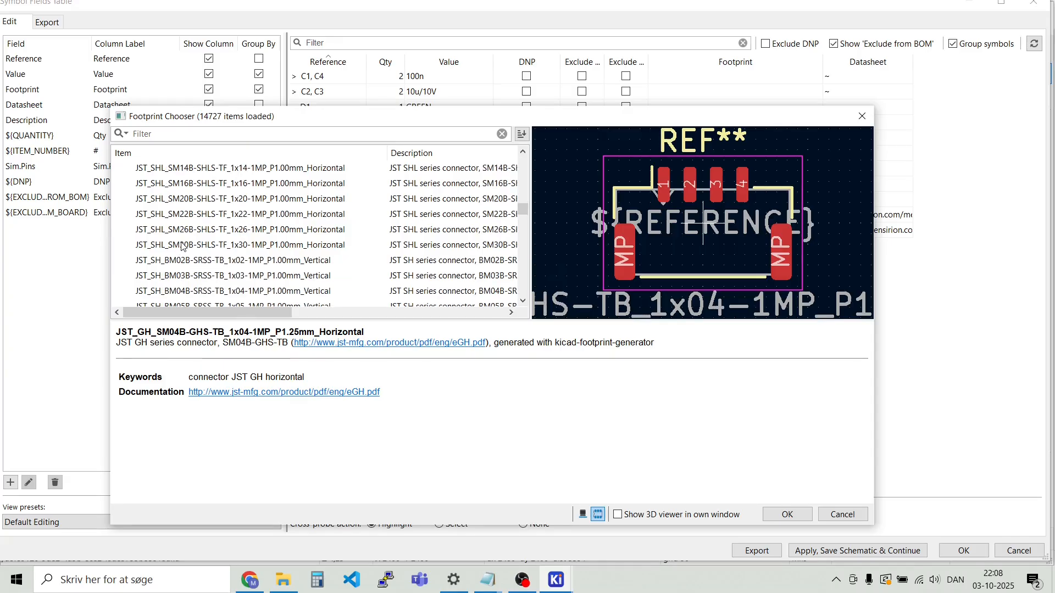
{"action": "scroll", "coordinate": [208, 269], "scroll_direction": "down", "scroll_amount": 4}
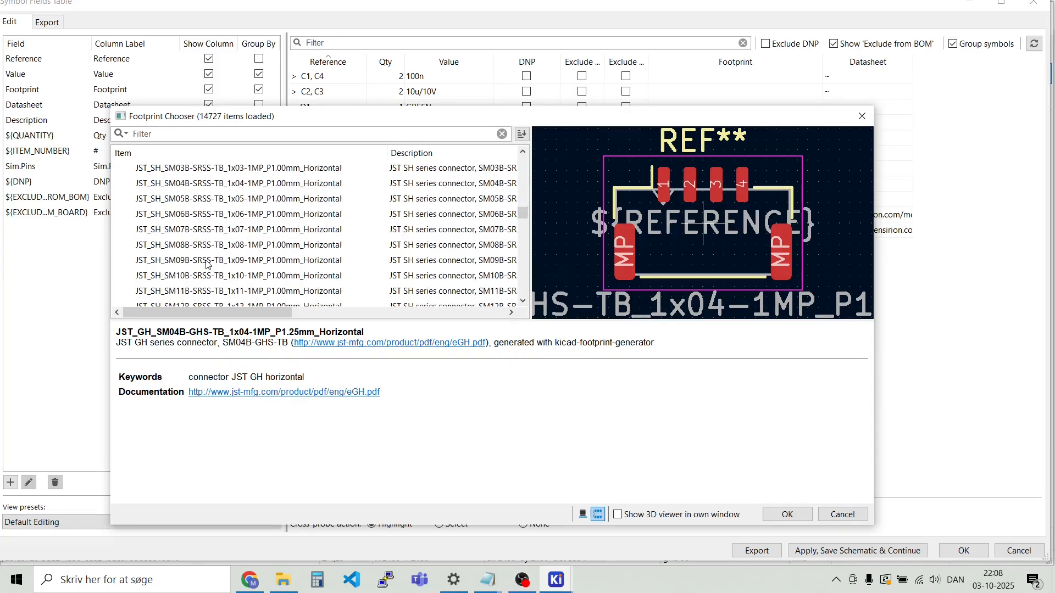
{"action": "left_click", "coordinate": [176, 187]}
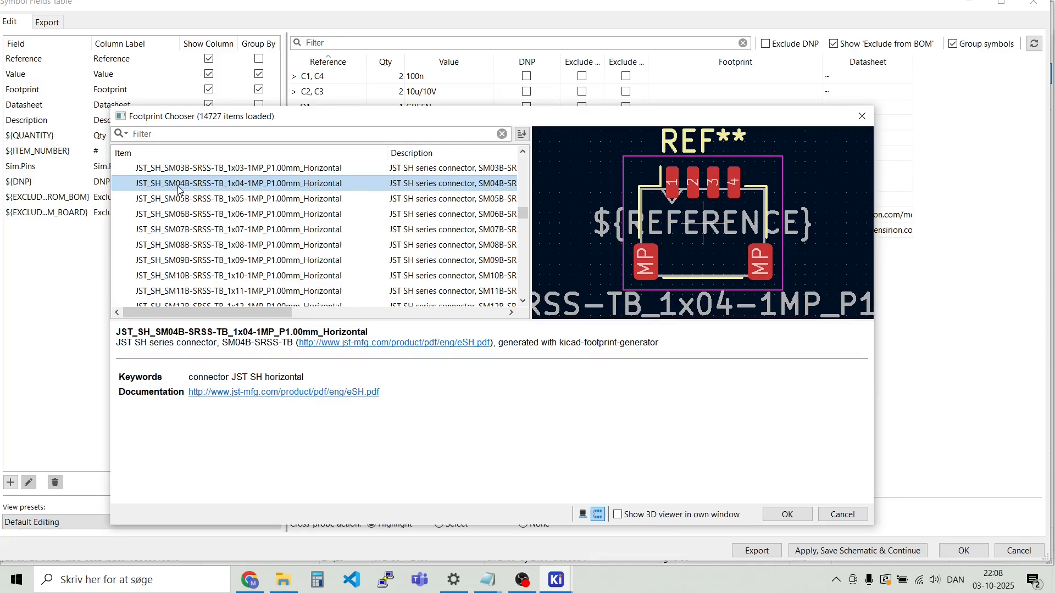
{"action": "double_click", "coordinate": [181, 186]}
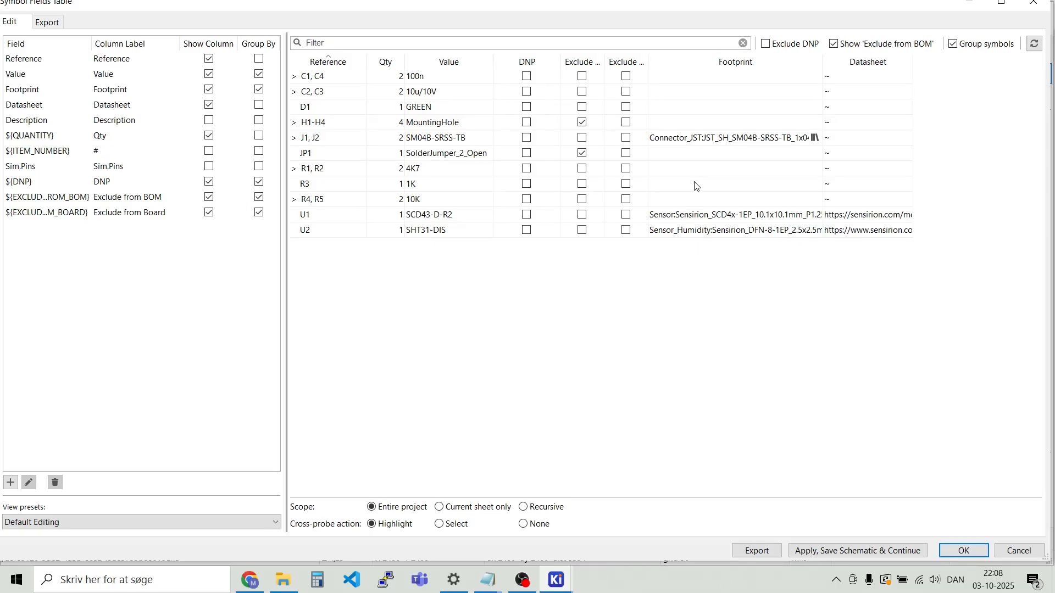
Open the footprint chooser for the 100n capacitors C1 and C4 and collapse the Connector_JST library
{"action": "double_click", "coordinate": [667, 78]}
{"action": "left_click", "coordinate": [815, 77]}
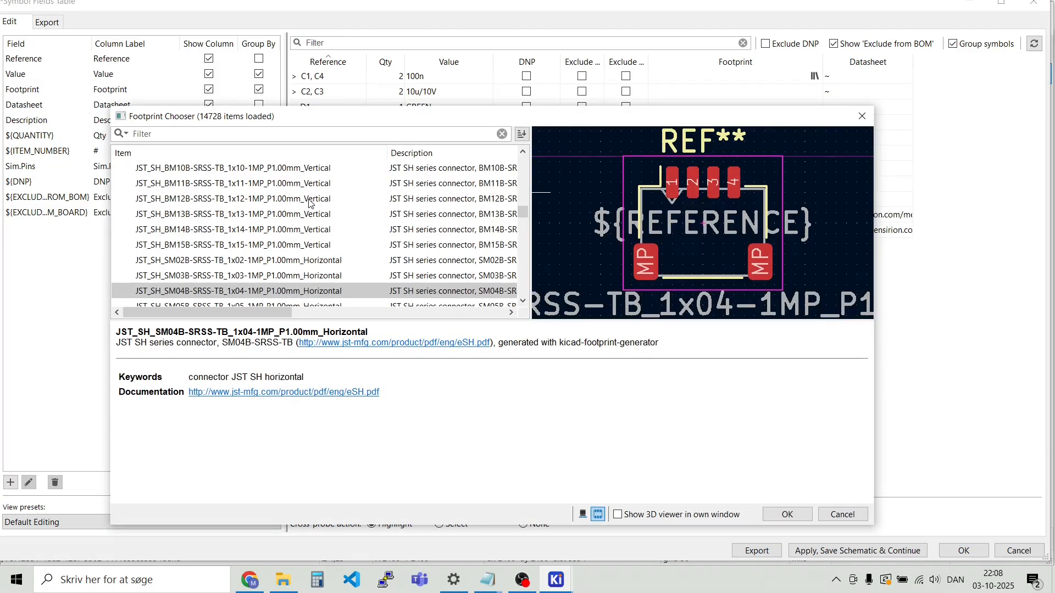
{"action": "scroll", "coordinate": [297, 206], "scroll_direction": "up", "scroll_amount": 15}
{"action": "scroll", "coordinate": [277, 211], "scroll_direction": "up", "scroll_amount": 15}
{"action": "scroll", "coordinate": [280, 242], "scroll_direction": "up", "scroll_amount": 1}
{"action": "scroll", "coordinate": [283, 245], "scroll_direction": "down", "scroll_amount": 4}
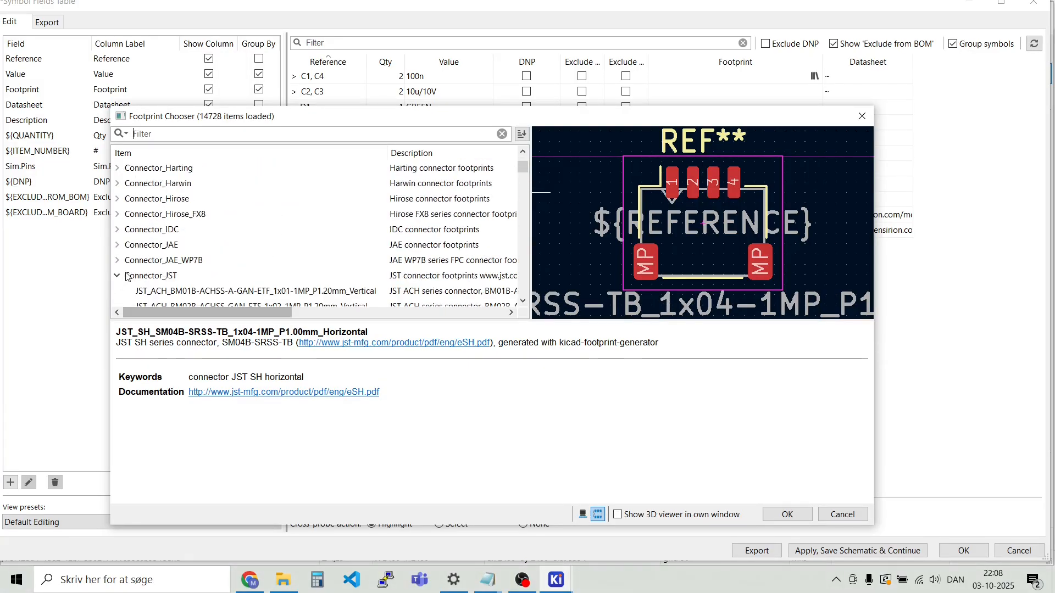
{"action": "left_click", "coordinate": [127, 276]}
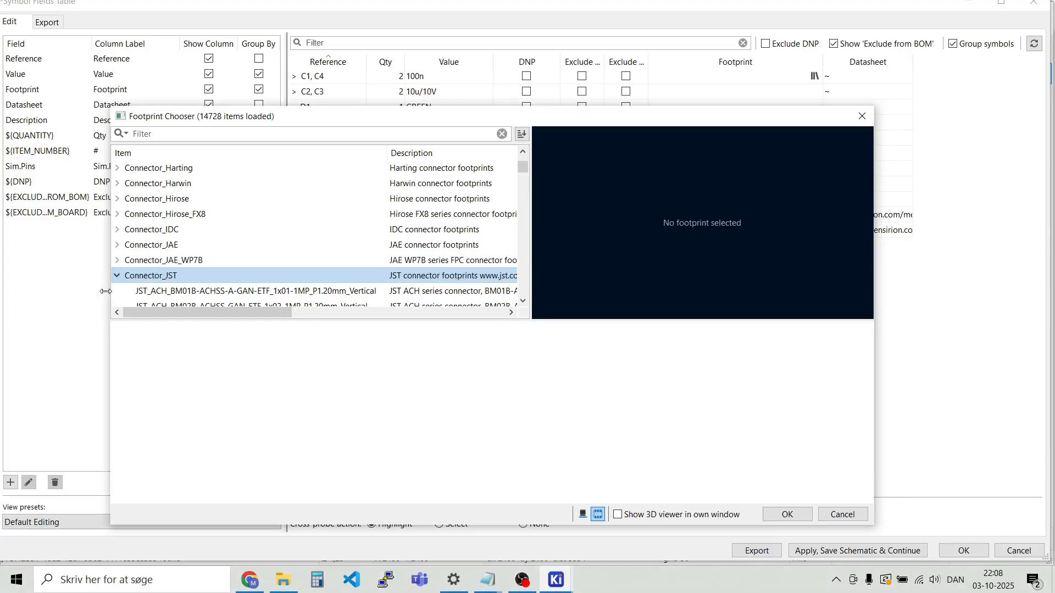
{"action": "left_click", "coordinate": [117, 276]}
Assign C_0402_1005Metric_Pad0.74x0.62mm_HandSolder from the Capacitor_SMD library to capacitors C1 and C4
{"action": "scroll", "coordinate": [171, 231], "scroll_direction": "up", "scroll_amount": 6}
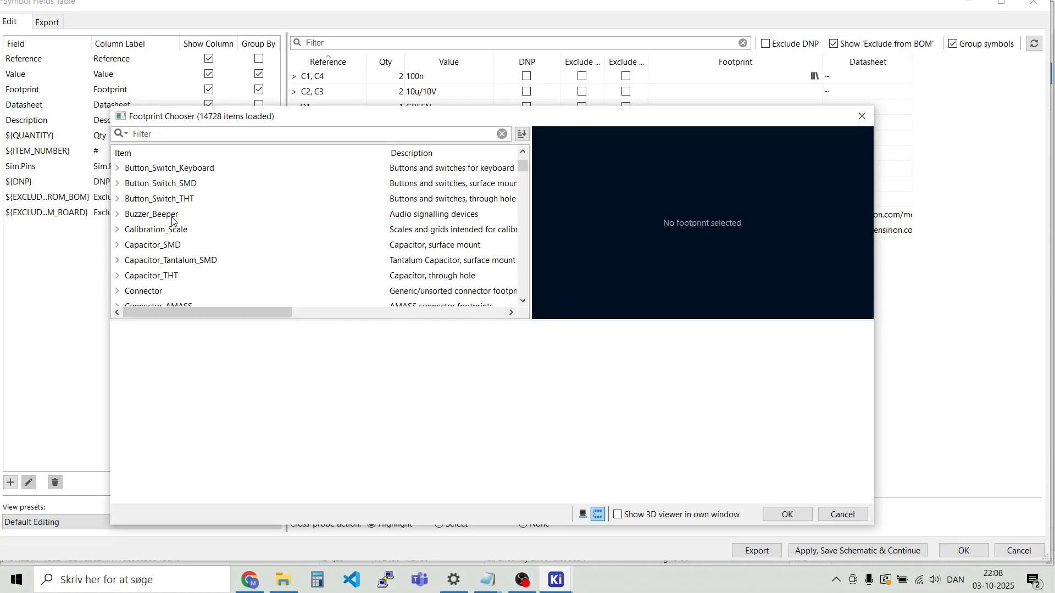
{"action": "scroll", "coordinate": [167, 235], "scroll_direction": "down", "scroll_amount": 1}
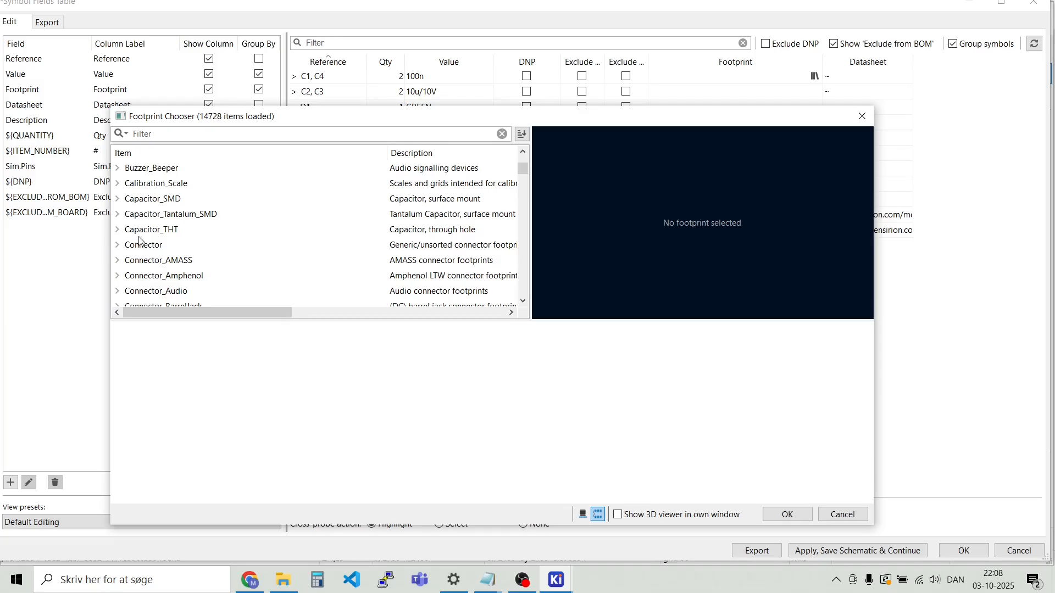
{"action": "left_click", "coordinate": [118, 200]}
{"action": "scroll", "coordinate": [175, 220], "scroll_direction": "down", "scroll_amount": 17}
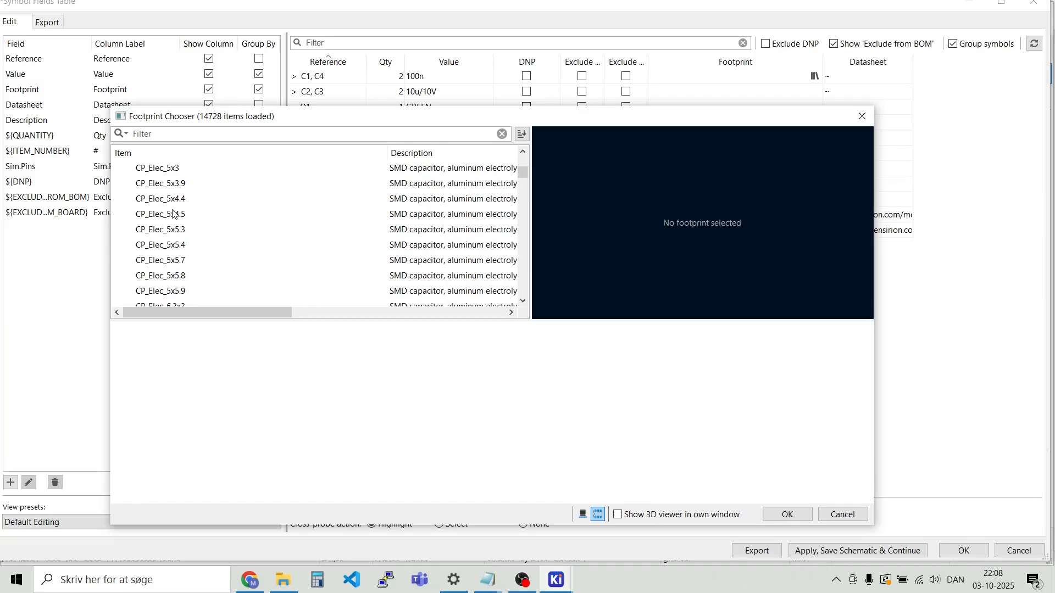
{"action": "scroll", "coordinate": [175, 221], "scroll_direction": "down", "scroll_amount": 1}
{"action": "scroll", "coordinate": [175, 221], "scroll_direction": "up", "scroll_amount": 1}
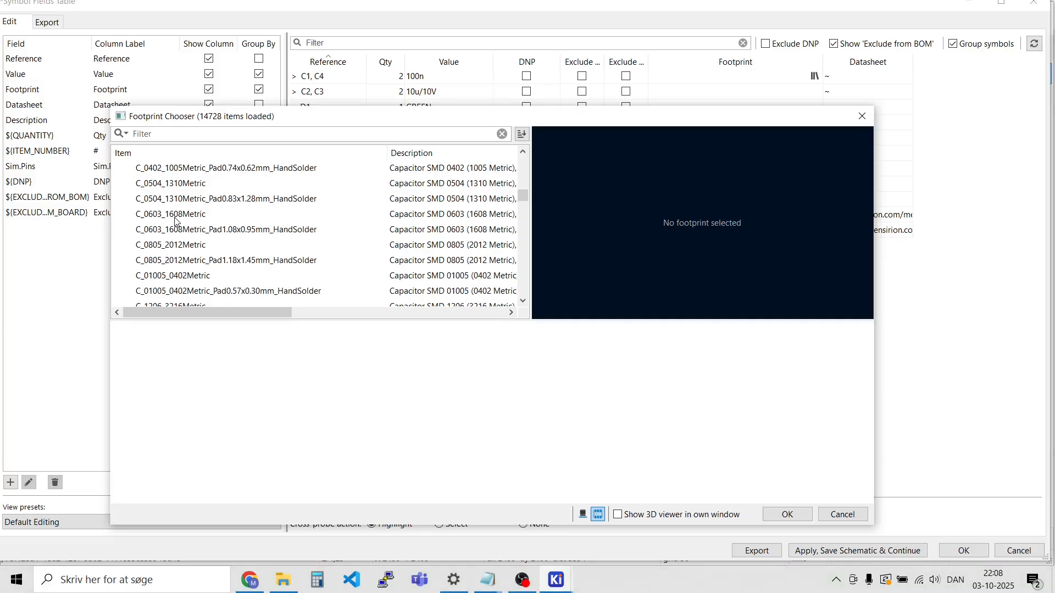
{"action": "double_click", "coordinate": [184, 168]}
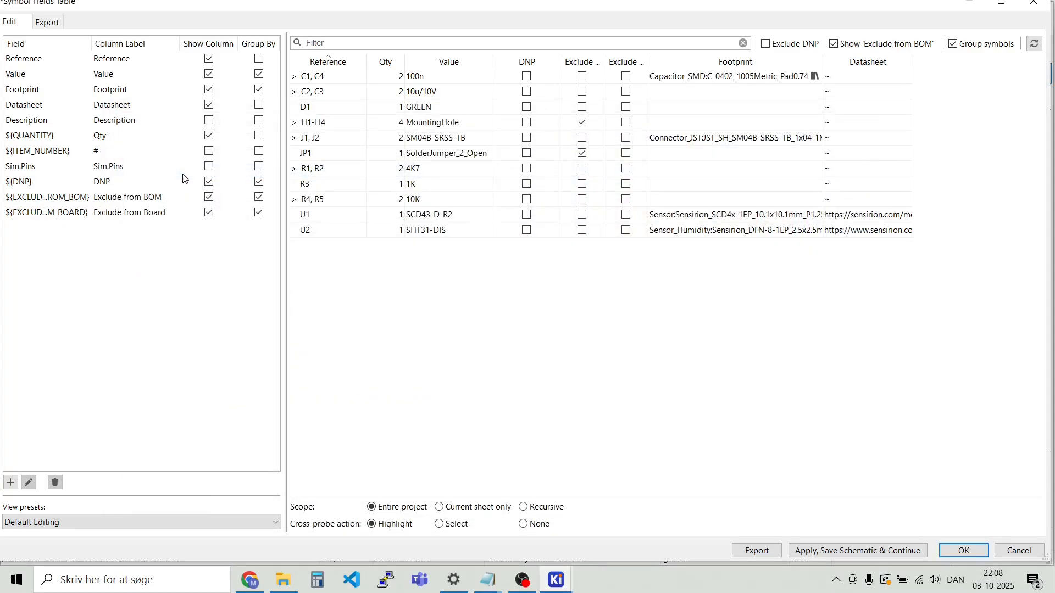
Assign the footprint C_0603_1608Metric_Pad1.08x0.95mm_HandSolder to the 10u/10V capacitors C2 and C3
{"action": "left_click", "coordinate": [687, 92]}
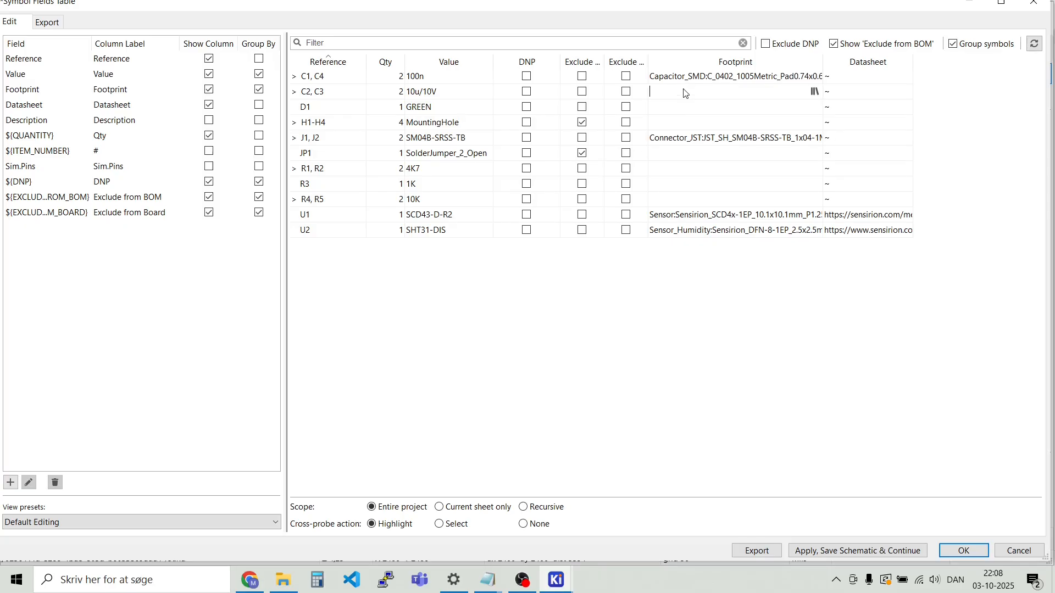
{"action": "left_click", "coordinate": [815, 92]}
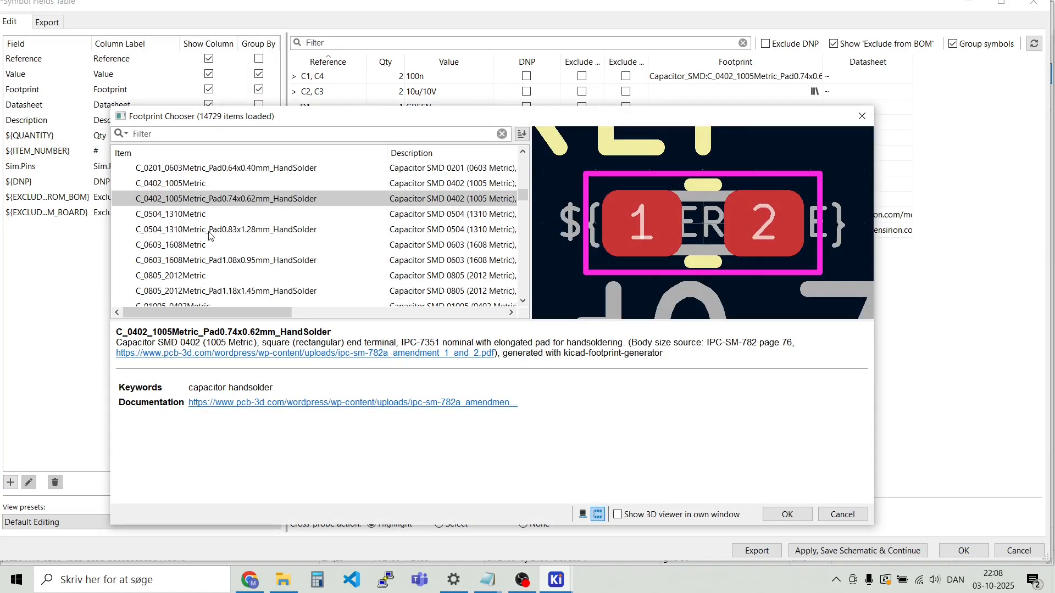
{"action": "double_click", "coordinate": [189, 260]}
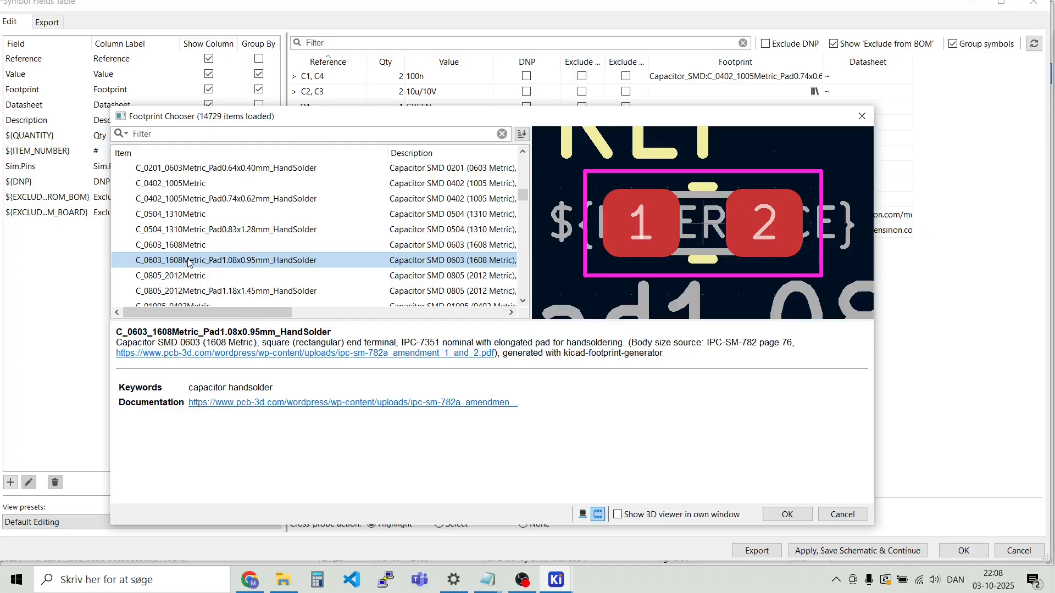
Assign LED_0603_1608Metric_Pad1.05x0.95mm_HandSolder from the LED_SMD library to the green LED D1
{"action": "left_click", "coordinate": [698, 112]}
{"action": "left_click", "coordinate": [815, 107]}
{"action": "scroll", "coordinate": [143, 187], "scroll_direction": "up", "scroll_amount": 10}
{"action": "scroll", "coordinate": [144, 187], "scroll_direction": "up", "scroll_amount": 5}
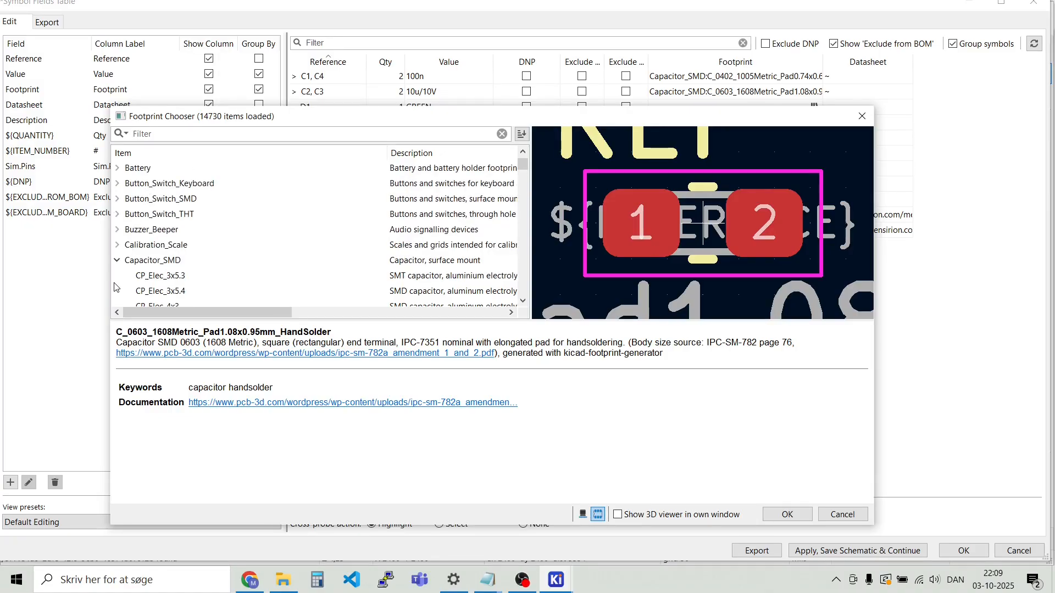
{"action": "left_click", "coordinate": [117, 261]}
{"action": "scroll", "coordinate": [168, 233], "scroll_direction": "down", "scroll_amount": 15}
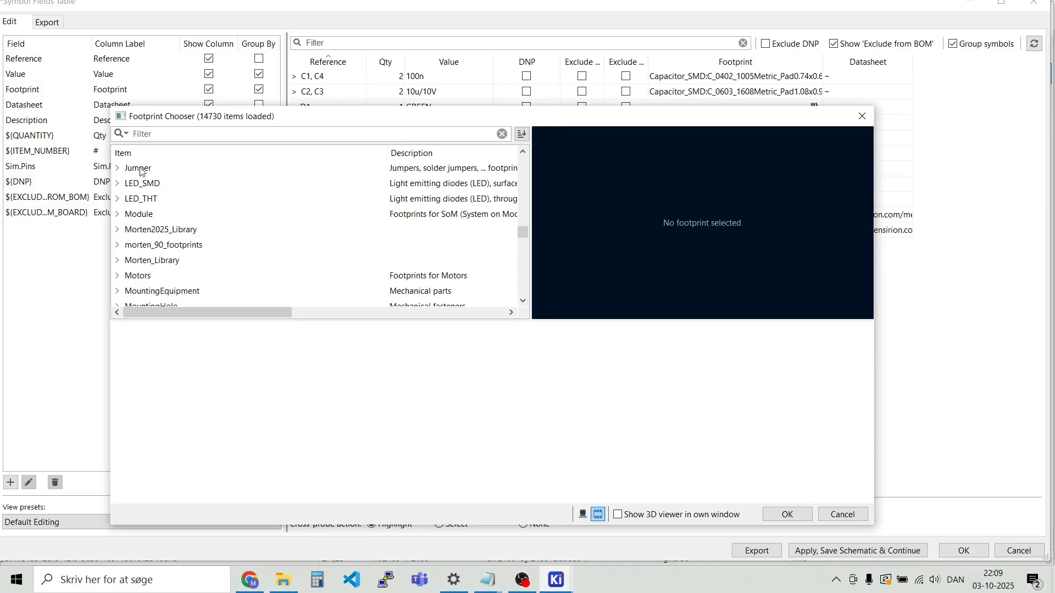
{"action": "left_click", "coordinate": [121, 186]}
{"action": "scroll", "coordinate": [190, 192], "scroll_direction": "down", "scroll_amount": 4}
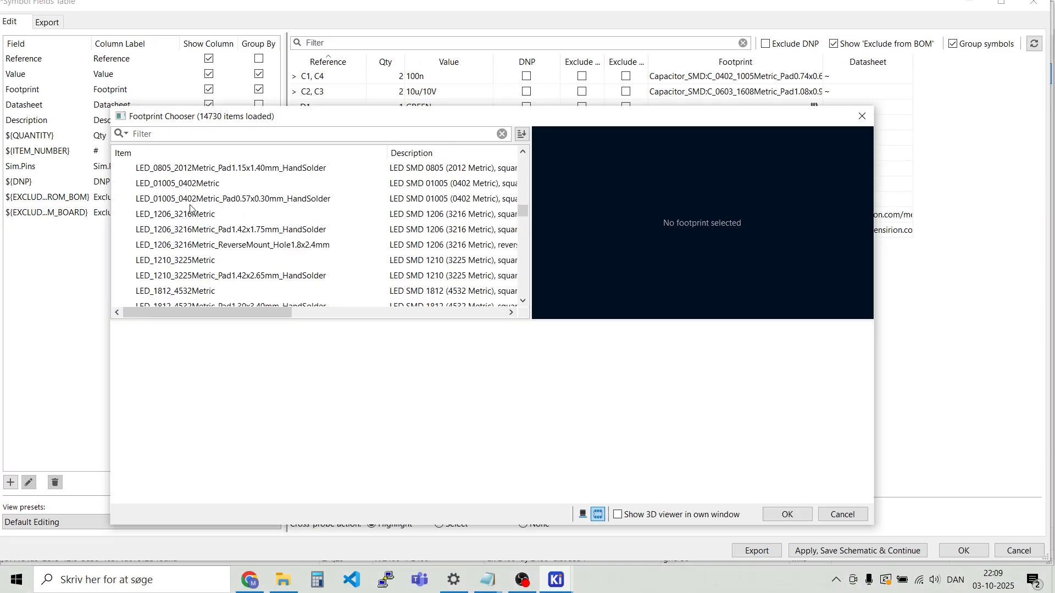
{"action": "scroll", "coordinate": [182, 218], "scroll_direction": "up", "scroll_amount": 1}
{"action": "double_click", "coordinate": [189, 180]}
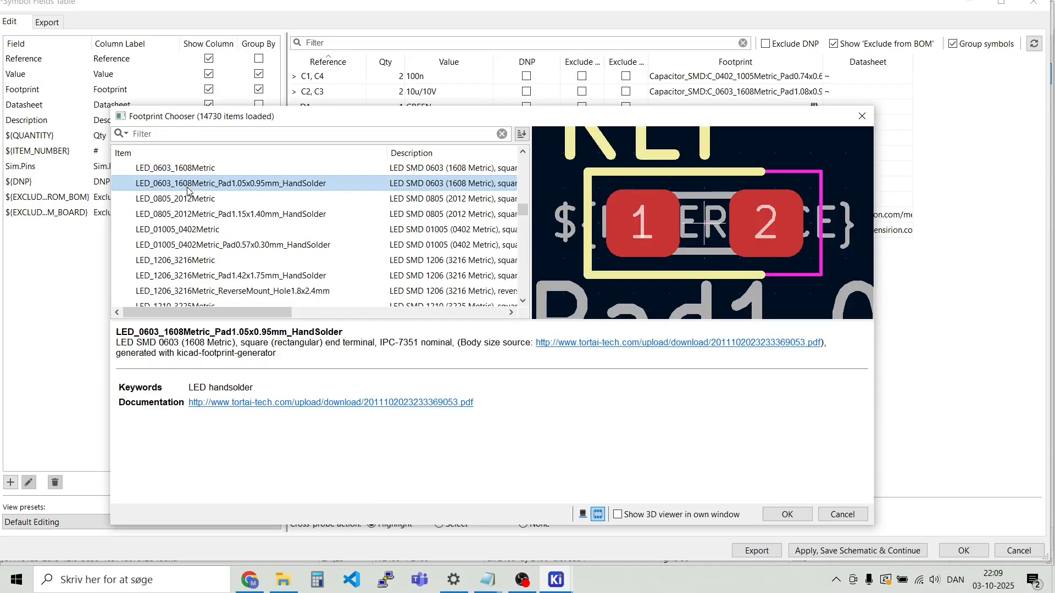
Open the footprint chooser for mounting holes H1-H4, collapse the LED_SMD library and expand the MountingHole library
{"action": "left_click", "coordinate": [677, 123]}
{"action": "left_click", "coordinate": [816, 122]}
{"action": "scroll", "coordinate": [216, 216], "scroll_direction": "down", "scroll_amount": 1}
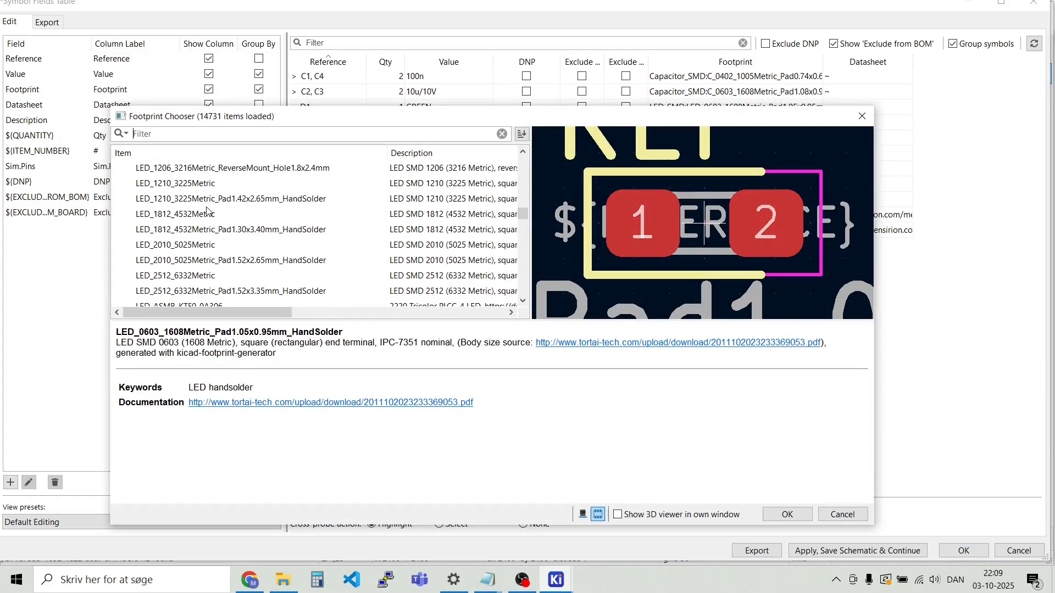
{"action": "scroll", "coordinate": [205, 204], "scroll_direction": "up", "scroll_amount": 6}
{"action": "left_click", "coordinate": [118, 198]}
{"action": "scroll", "coordinate": [187, 201], "scroll_direction": "down", "scroll_amount": 3}
{"action": "scroll", "coordinate": [187, 201], "scroll_direction": "up", "scroll_amount": 1}
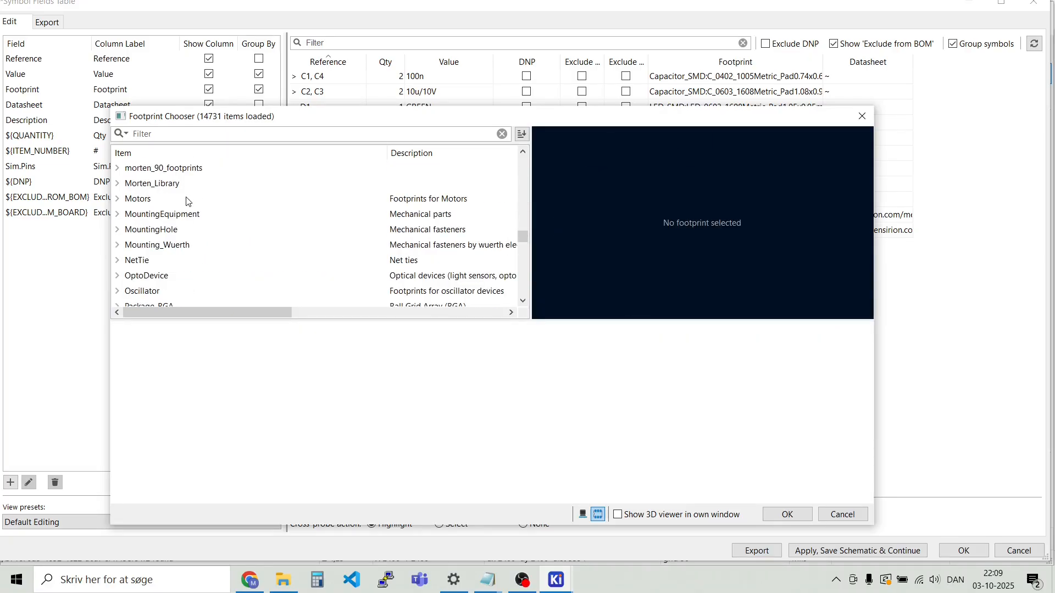
{"action": "double_click", "coordinate": [161, 235]}
Assign MountingHole_3.2mm_M3_ISO7380 to H1-H4, then apply the table changes and save the schematic
{"action": "scroll", "coordinate": [191, 229], "scroll_direction": "down", "scroll_amount": 3}
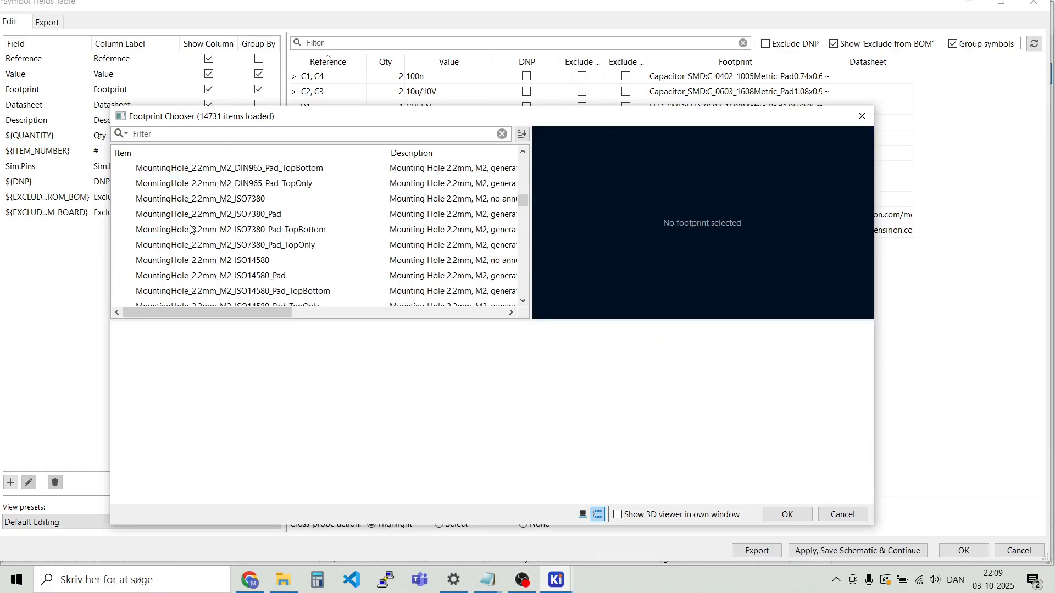
{"action": "scroll", "coordinate": [191, 230], "scroll_direction": "down", "scroll_amount": 12}
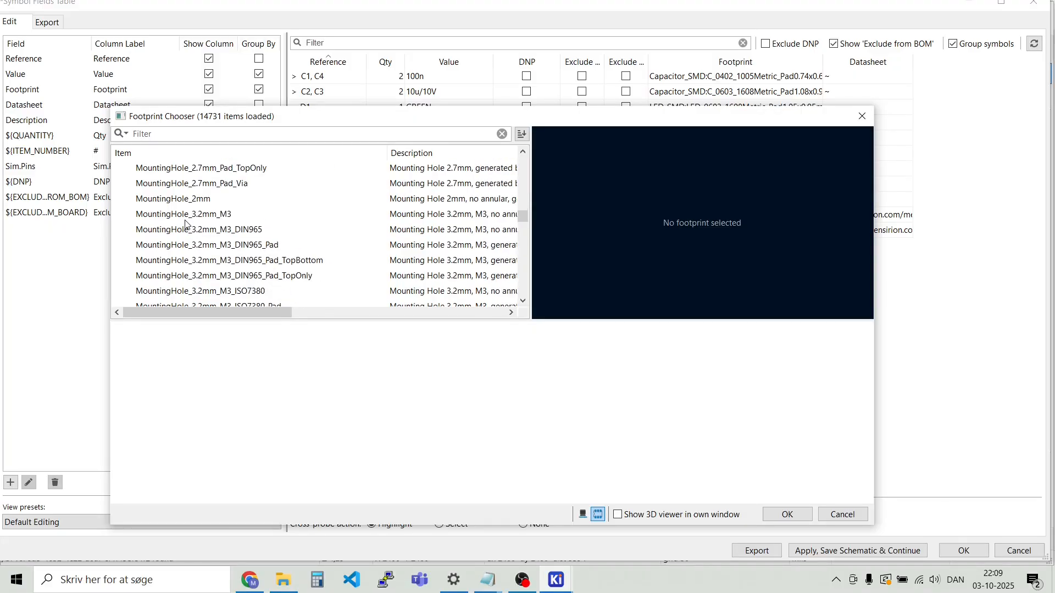
{"action": "scroll", "coordinate": [185, 224], "scroll_direction": "down", "scroll_amount": 3}
{"action": "scroll", "coordinate": [182, 201], "scroll_direction": "up", "scroll_amount": 1}
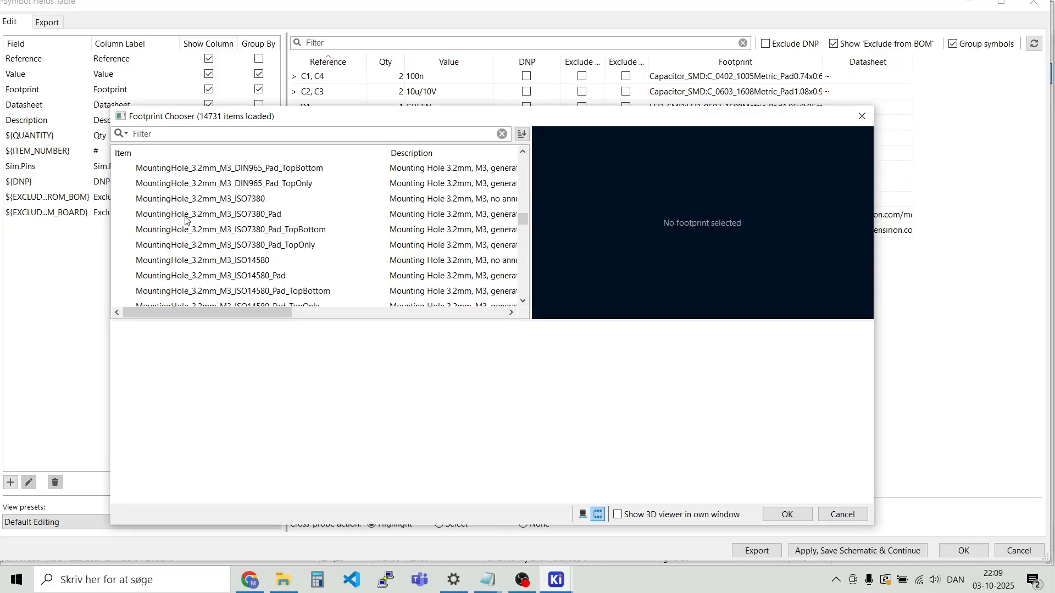
{"action": "left_click", "coordinate": [184, 217]}
{"action": "left_click", "coordinate": [184, 199]}
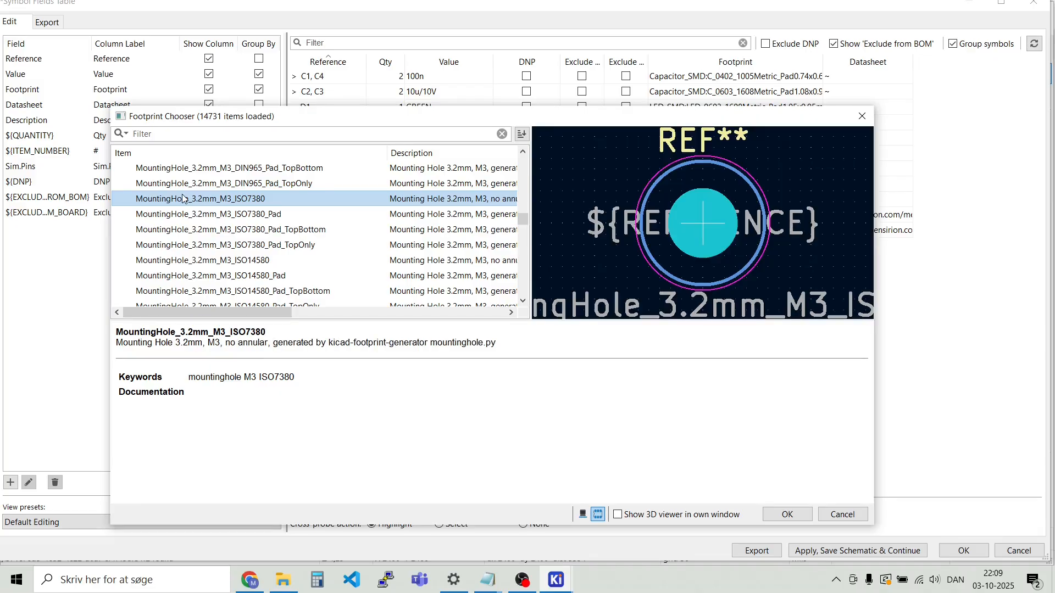
{"action": "left_click", "coordinate": [786, 515]}
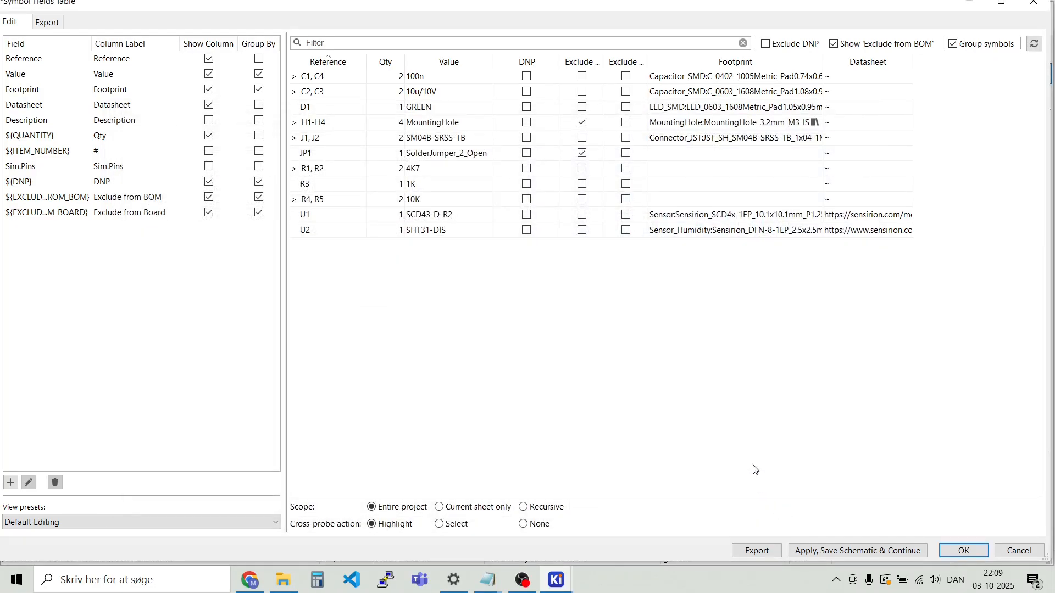
{"action": "left_click", "coordinate": [856, 555]}
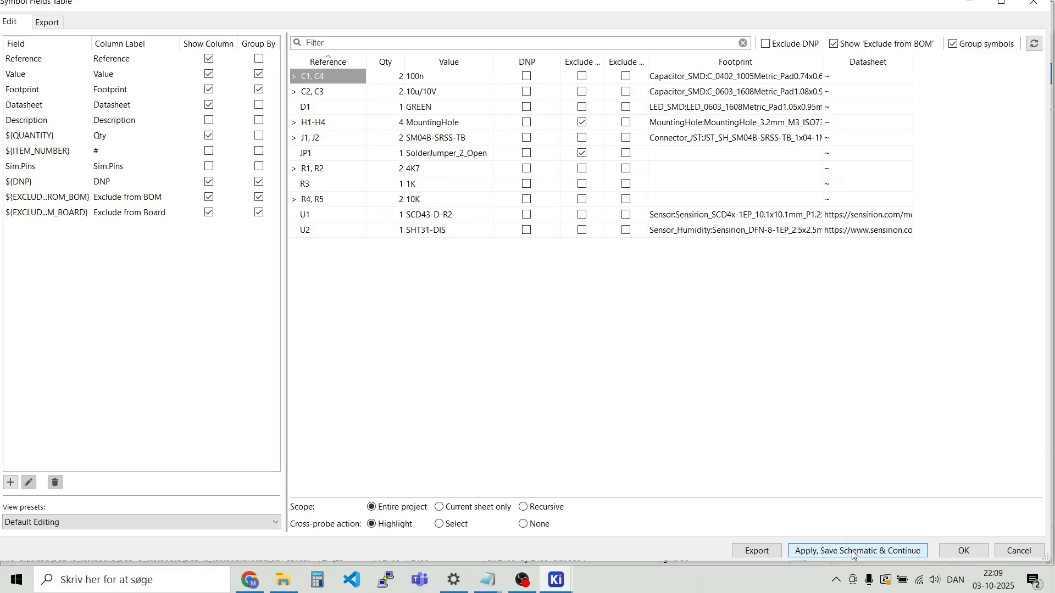
Open the footprint chooser for solder jumper JP1, collapse the MountingHole library and expand the Jumper library
{"action": "left_click", "coordinate": [671, 156]}
{"action": "left_click", "coordinate": [815, 153]}
{"action": "scroll", "coordinate": [187, 203], "scroll_direction": "up", "scroll_amount": 10}
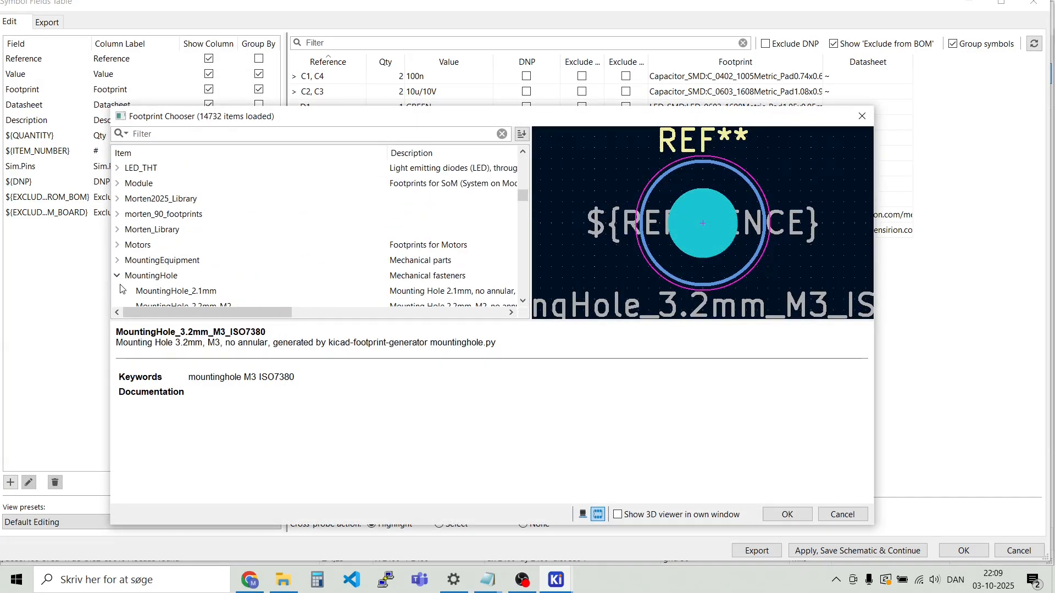
{"action": "left_click", "coordinate": [118, 276]}
{"action": "scroll", "coordinate": [196, 237], "scroll_direction": "down", "scroll_amount": 2}
{"action": "scroll", "coordinate": [191, 241], "scroll_direction": "up", "scroll_amount": 3}
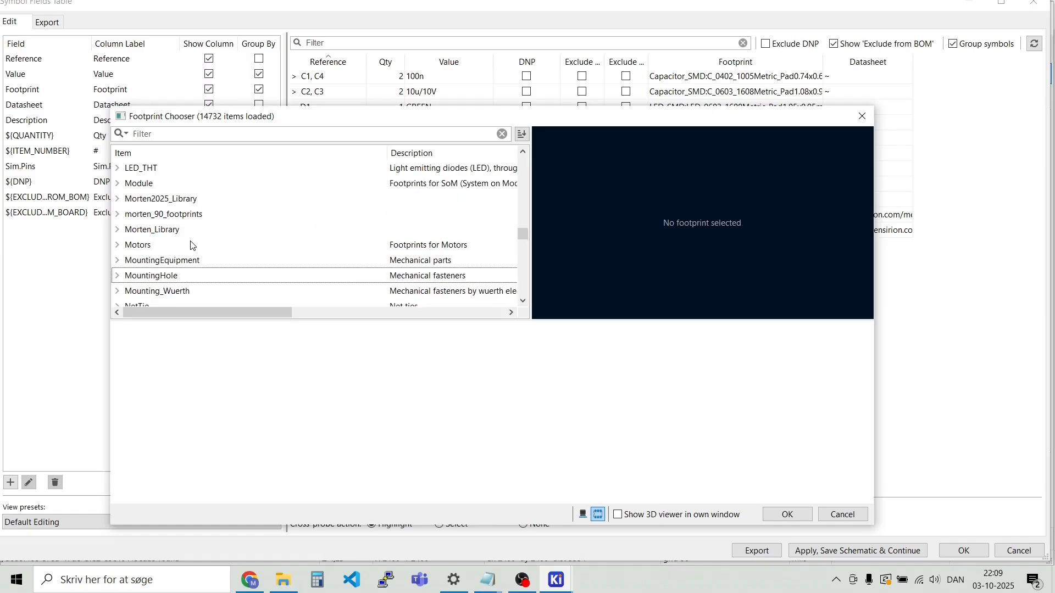
{"action": "left_click", "coordinate": [117, 184]}
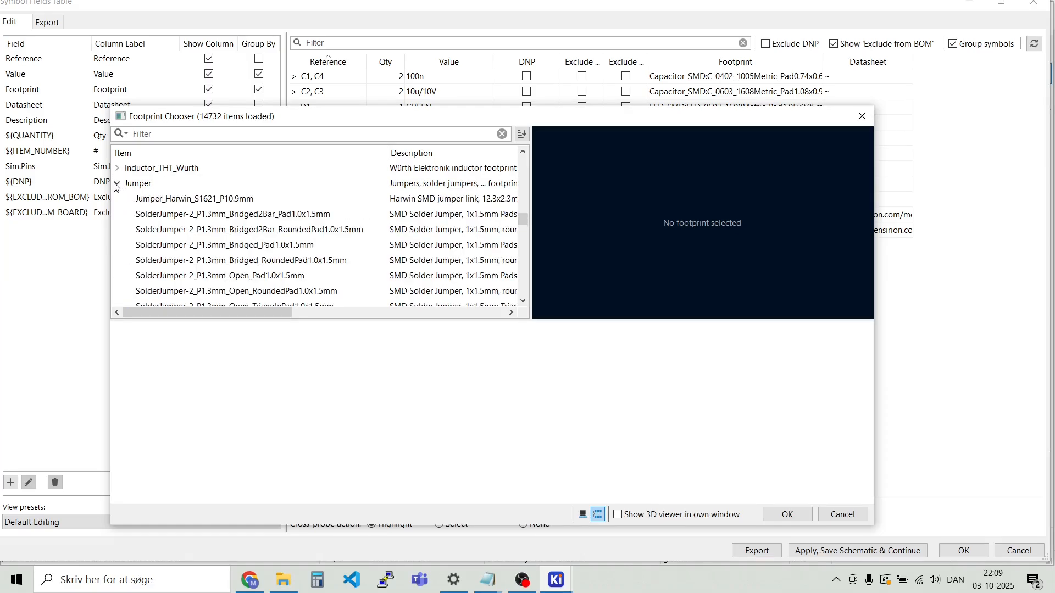
Preview the two-pad and three-pad SolderJumper footprints in the Jumper library to compare their bridged and open shapes
{"action": "left_click", "coordinate": [245, 216]}
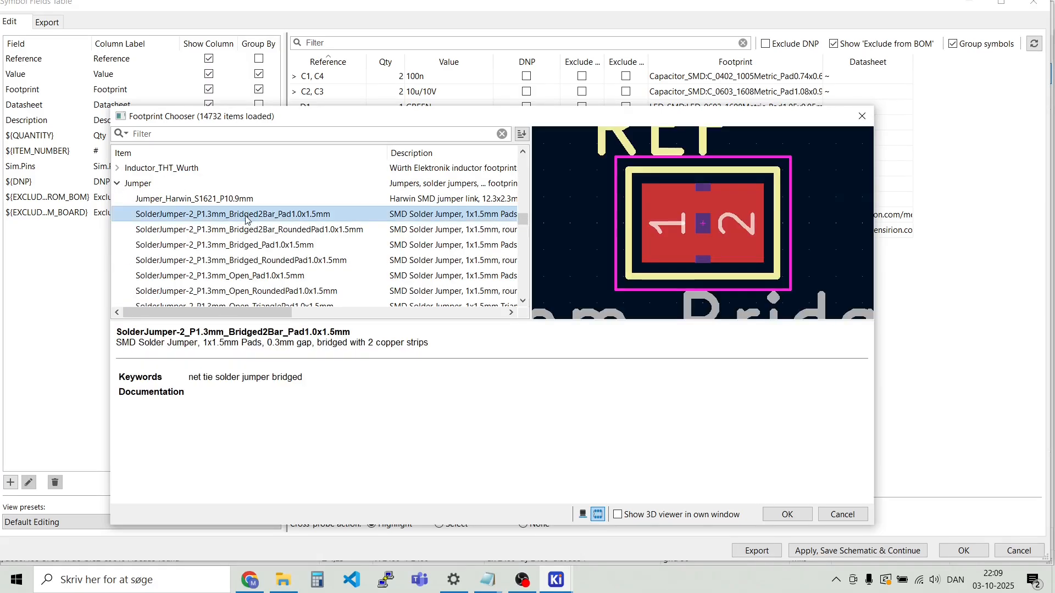
{"action": "left_click", "coordinate": [272, 246]}
{"action": "left_click", "coordinate": [278, 261]}
{"action": "left_click", "coordinate": [284, 290]}
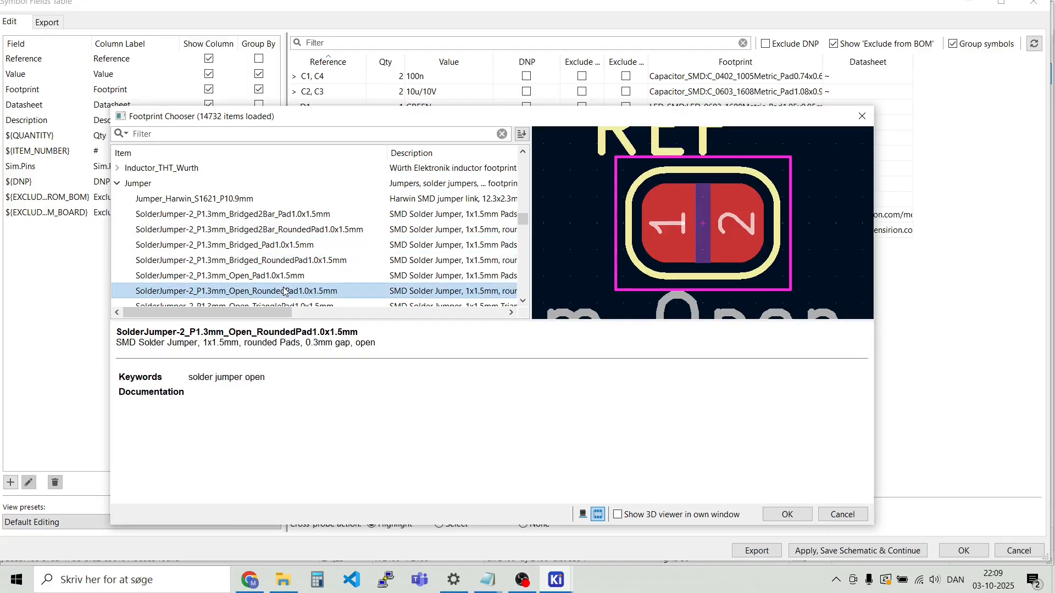
{"action": "scroll", "coordinate": [285, 291], "scroll_direction": "down", "scroll_amount": 1}
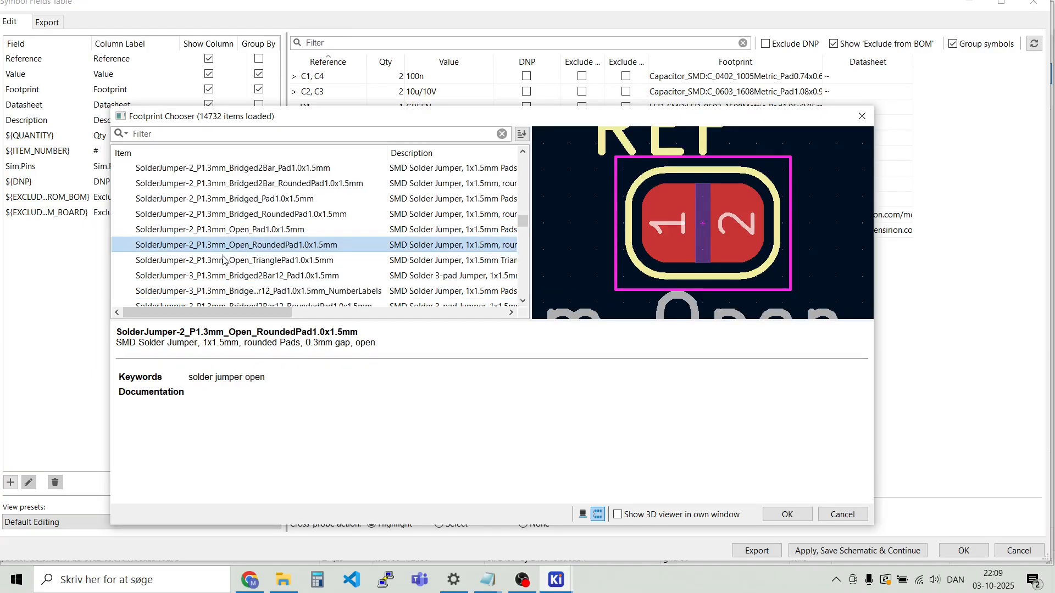
{"action": "left_click", "coordinate": [269, 261]}
{"action": "left_click", "coordinate": [273, 291]}
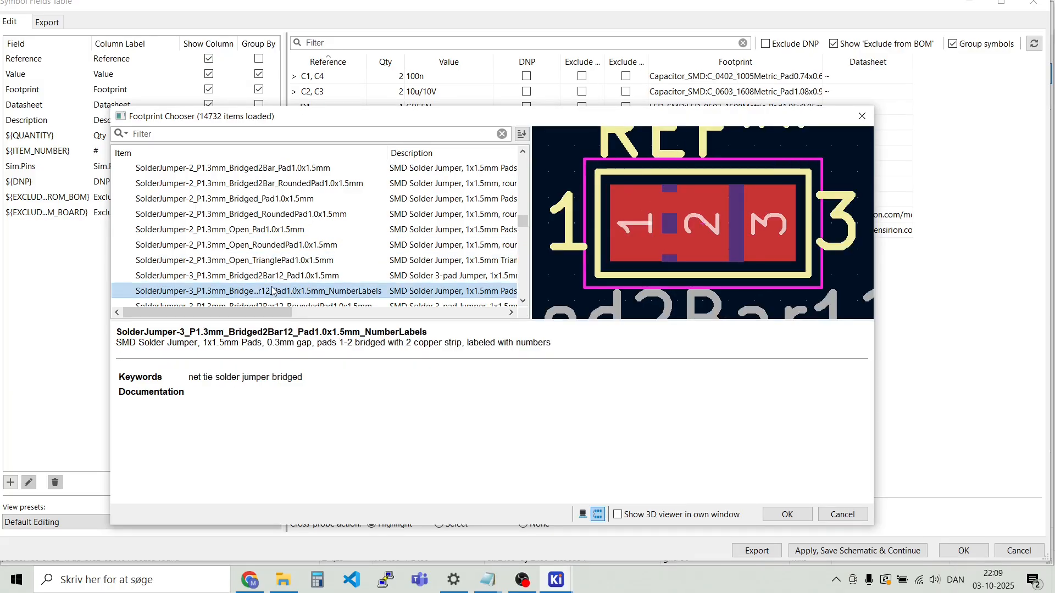
{"action": "scroll", "coordinate": [262, 256], "scroll_direction": "down", "scroll_amount": 3}
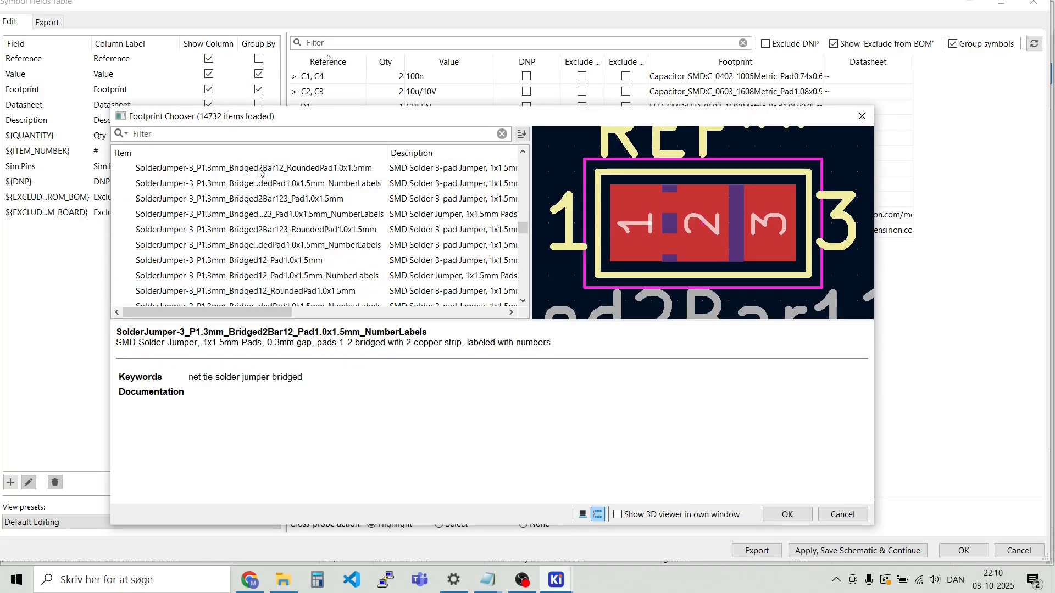
{"action": "left_click", "coordinate": [262, 169]}
{"action": "left_click", "coordinate": [266, 197]}
{"action": "left_click", "coordinate": [265, 230]}
{"action": "left_click", "coordinate": [264, 261]}
{"action": "left_click", "coordinate": [271, 277]}
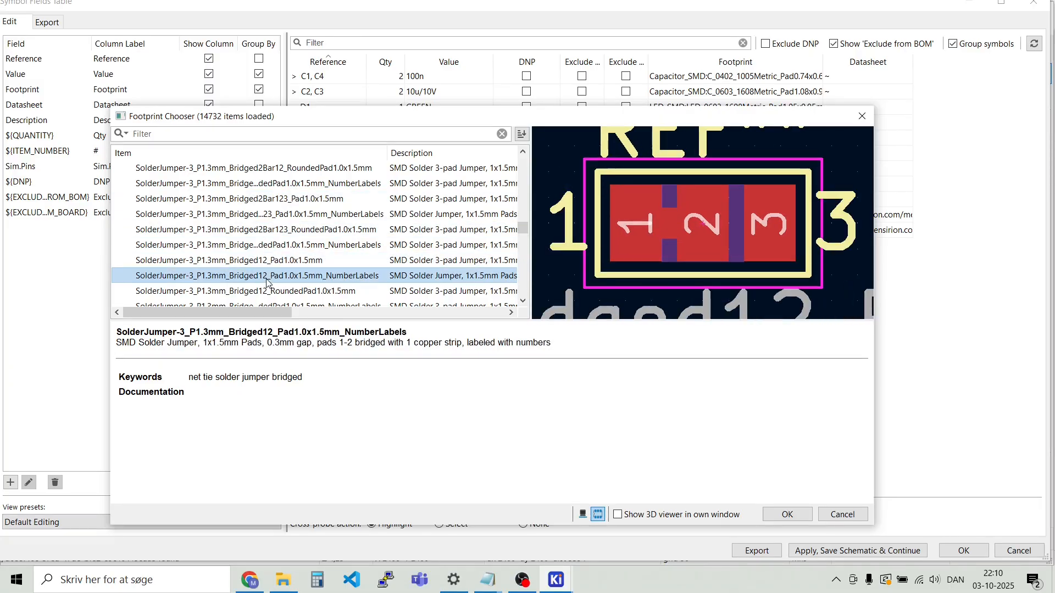
Assign the footprint SolderJumper-2_P1.3mm_Open_RoundedPad1.0x1.5mm to solder jumper JP1
{"action": "scroll", "coordinate": [273, 285], "scroll_direction": "up", "scroll_amount": 3}
{"action": "left_click", "coordinate": [273, 247]}
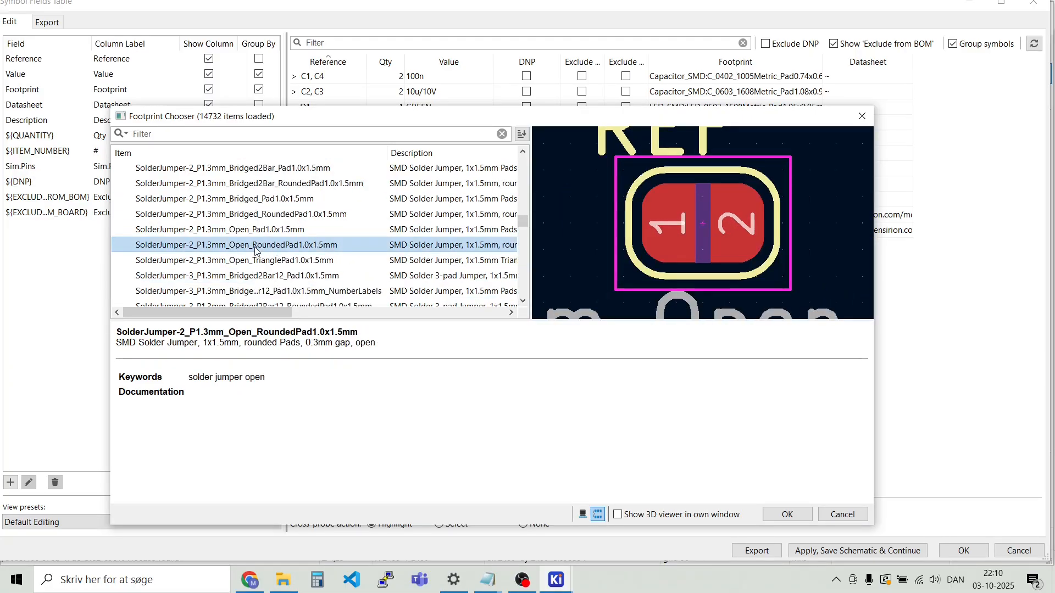
{"action": "left_click", "coordinate": [787, 515]}
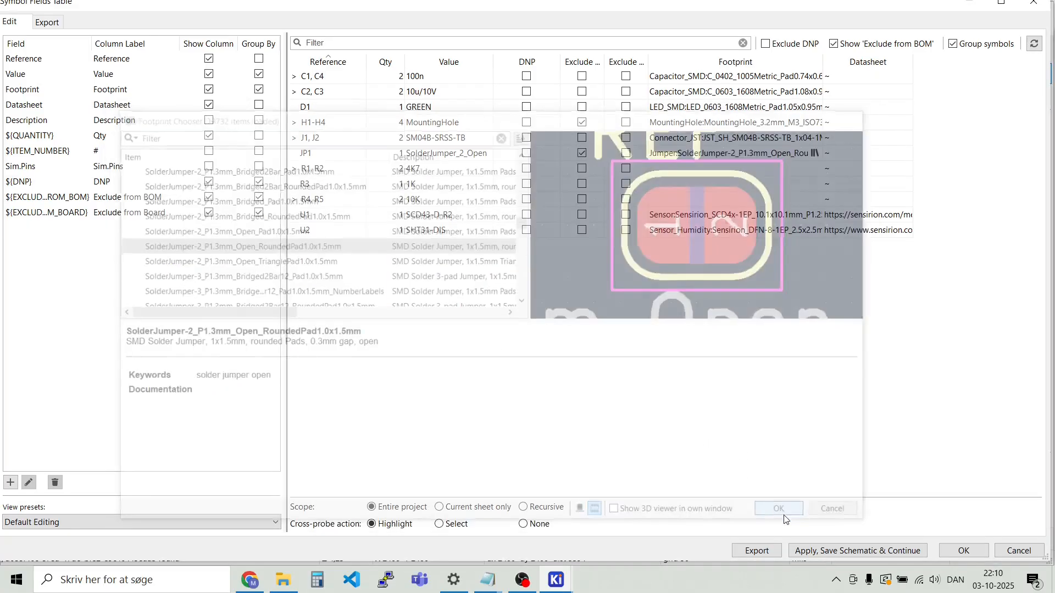
Assign R_0402_1005Metric_Pad0.72x0.64mm_HandSolder from the Resistor_SMD library to the 4K7 resistors R1 and R2
{"action": "left_click", "coordinate": [679, 171]}
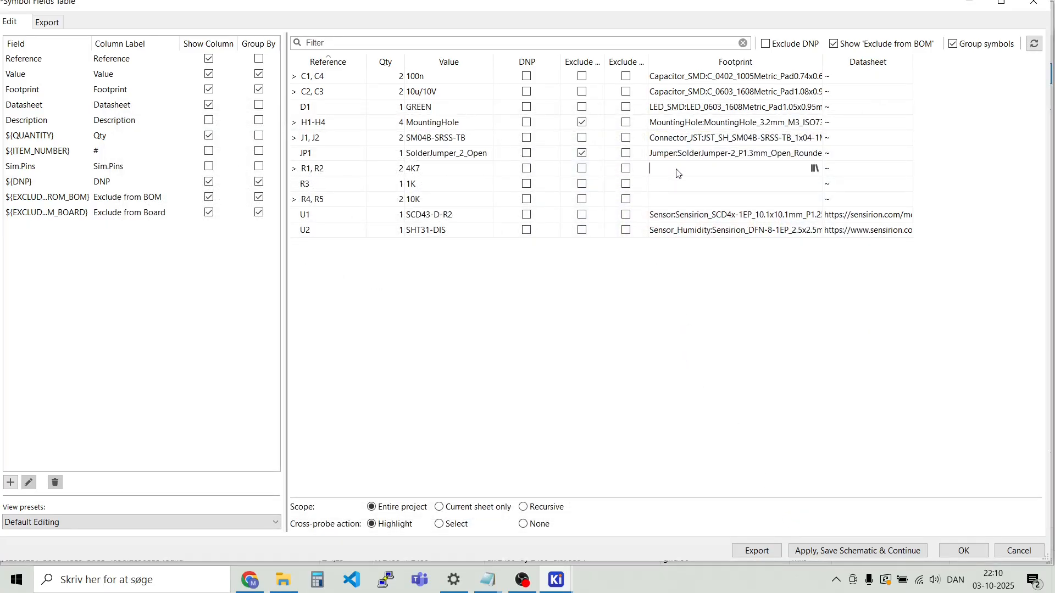
{"action": "left_click", "coordinate": [815, 169]}
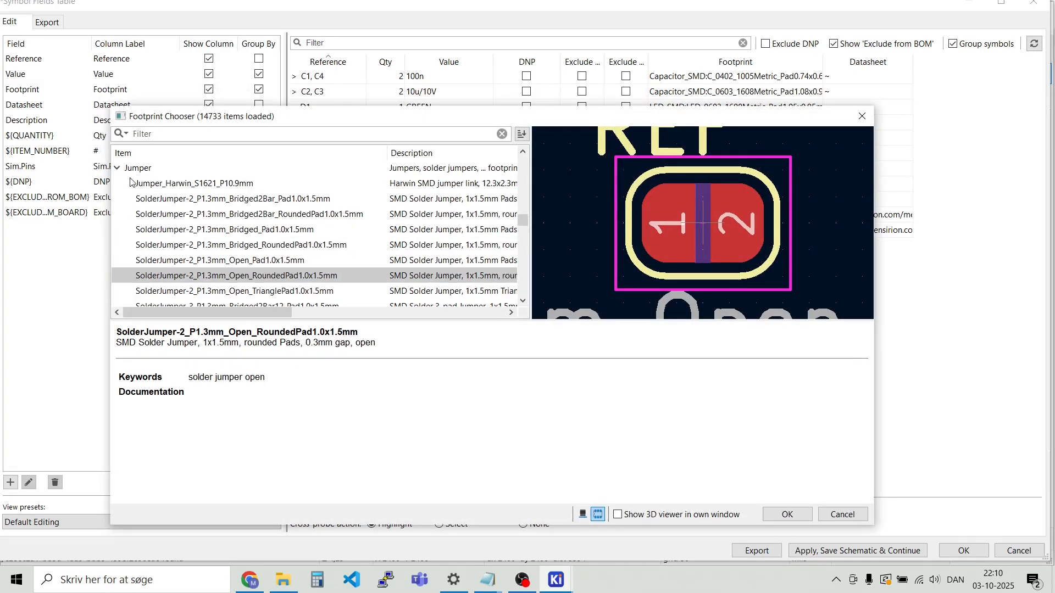
{"action": "left_click", "coordinate": [117, 167]}
{"action": "scroll", "coordinate": [176, 209], "scroll_direction": "down", "scroll_amount": 7}
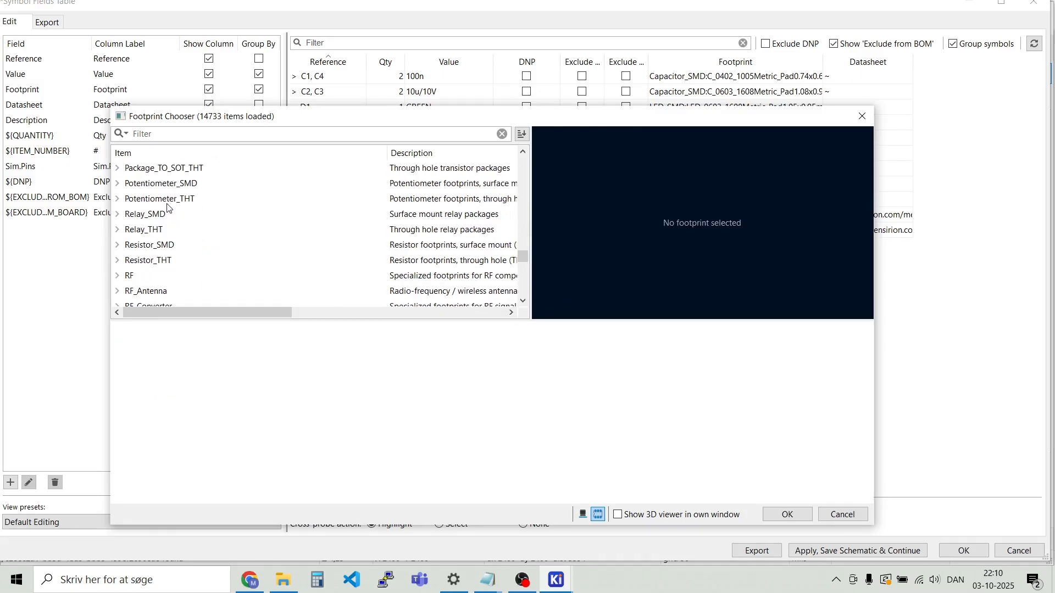
{"action": "left_click", "coordinate": [119, 246]}
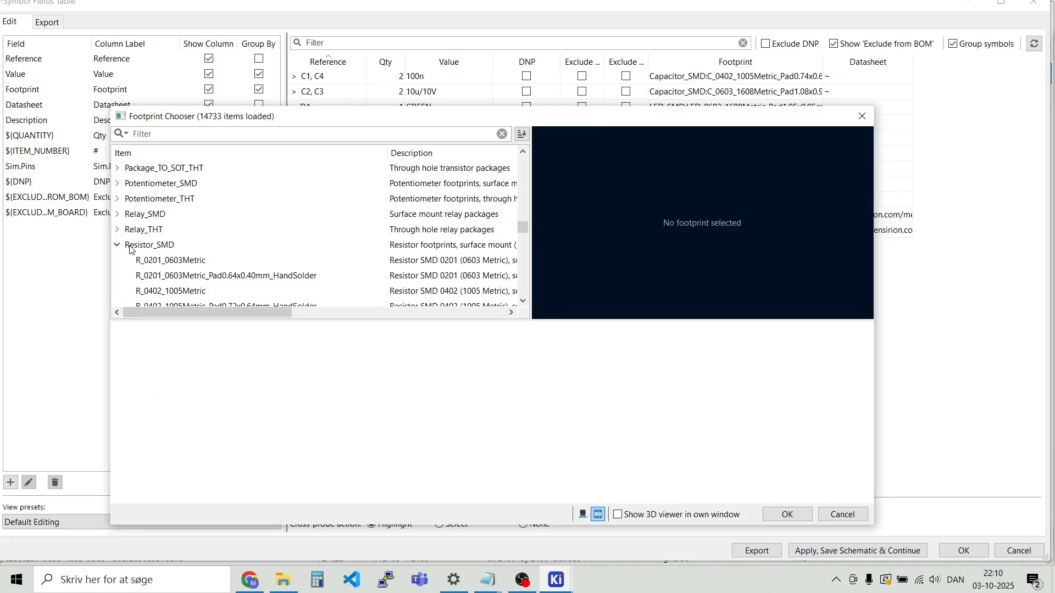
{"action": "scroll", "coordinate": [213, 242], "scroll_direction": "down", "scroll_amount": 3}
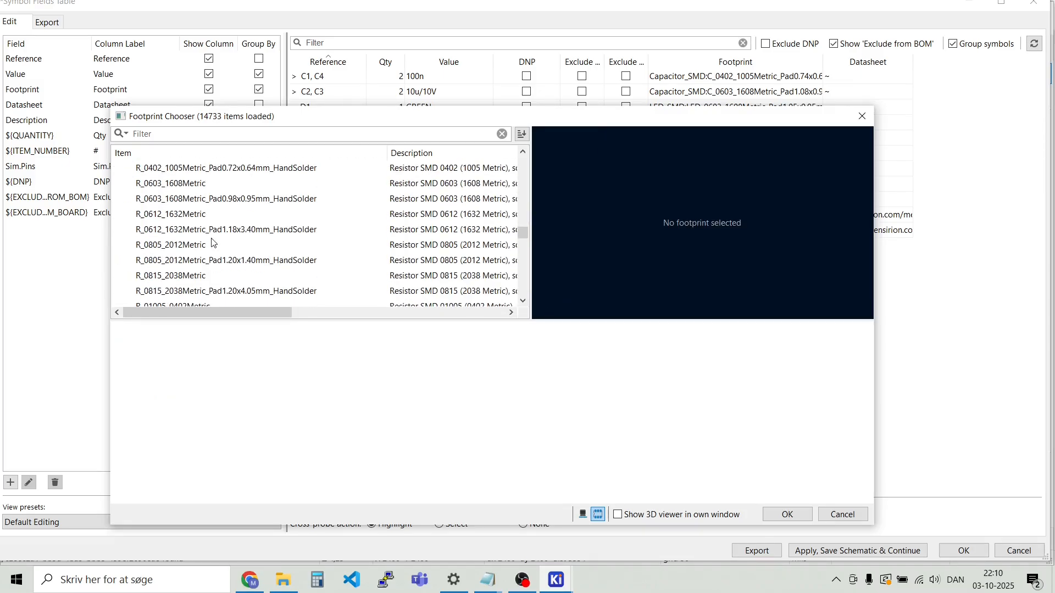
{"action": "double_click", "coordinate": [188, 168]}
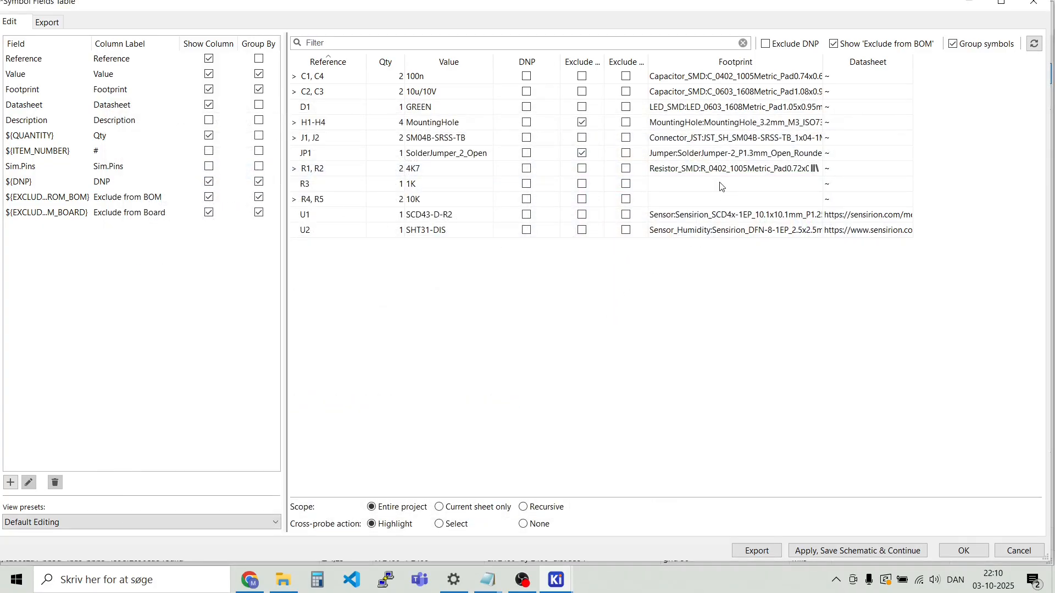
Reuse the R1 and R2 footprint R_0402_1005Metric_Pad0.72x0.64mm_HandSolder for the 1K resistor R3 and the 10K resistors R4 and R5
{"action": "left_click", "coordinate": [718, 174]}
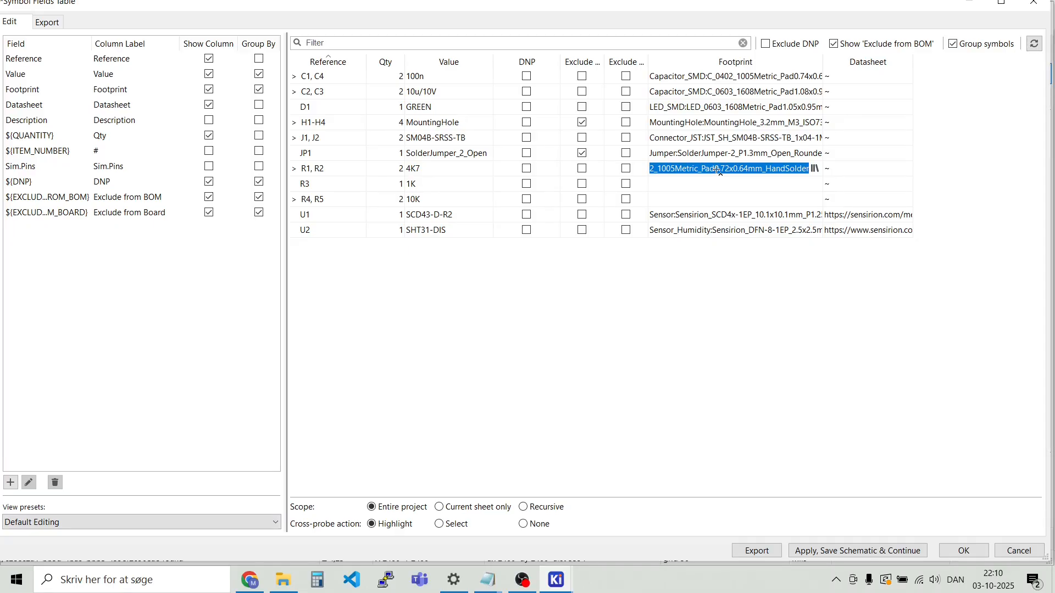
{"action": "left_click", "coordinate": [704, 186]}
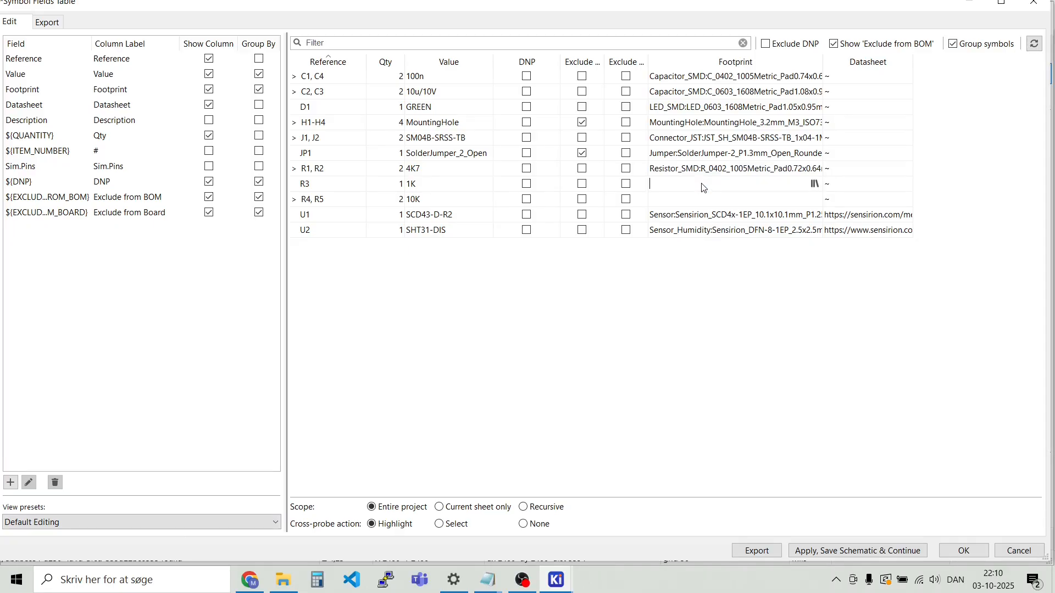
{"action": "key", "text": "ctrl+v"}
{"action": "left_click", "coordinate": [703, 202]}
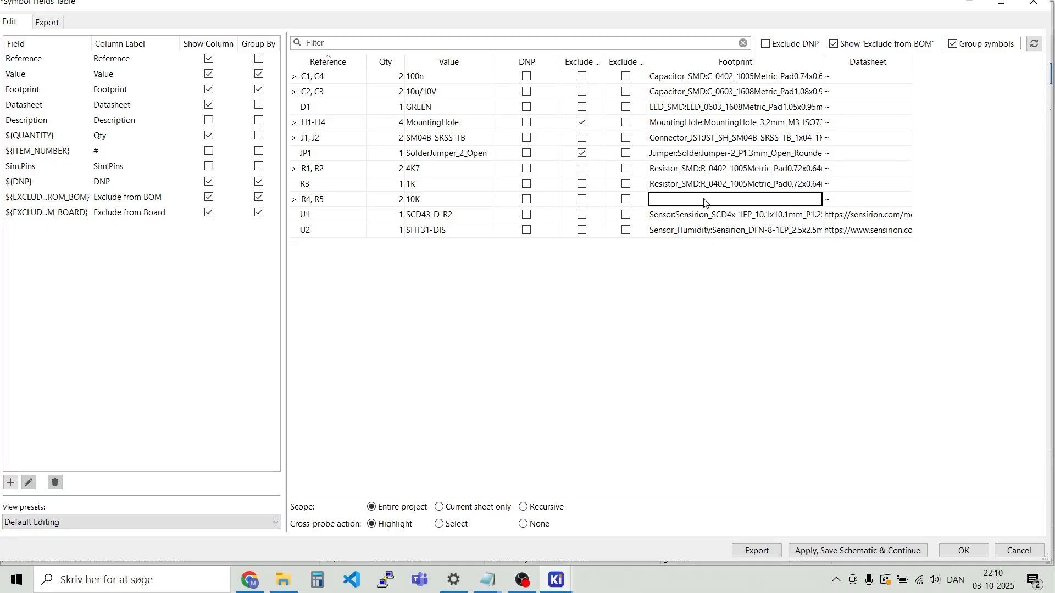
{"action": "key", "text": "ctrl+v"}
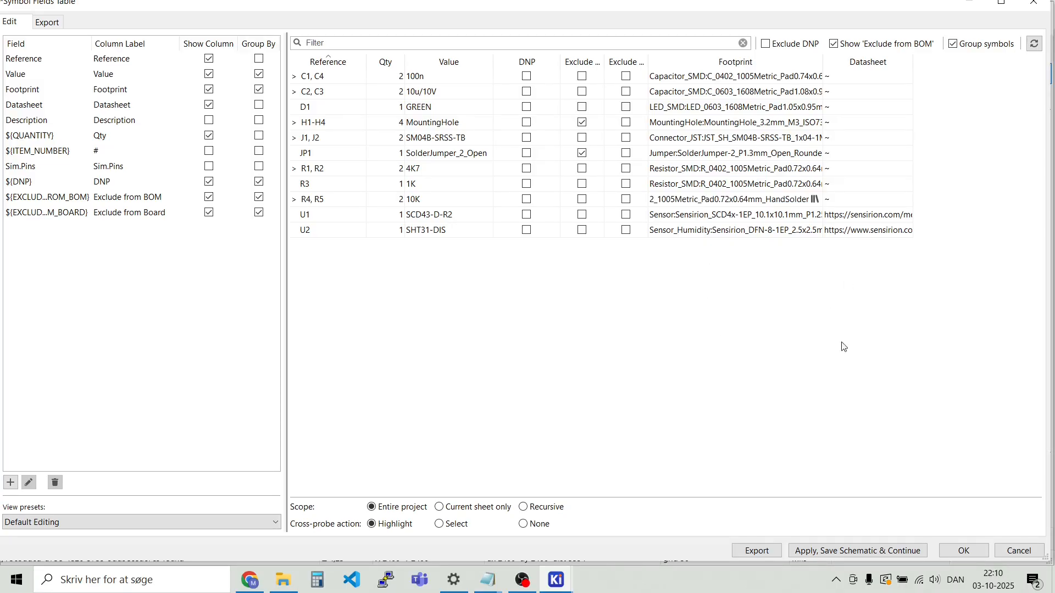
Apply the footprint assignments, save the schematic and close the symbol fields table
{"action": "left_click", "coordinate": [867, 551]}
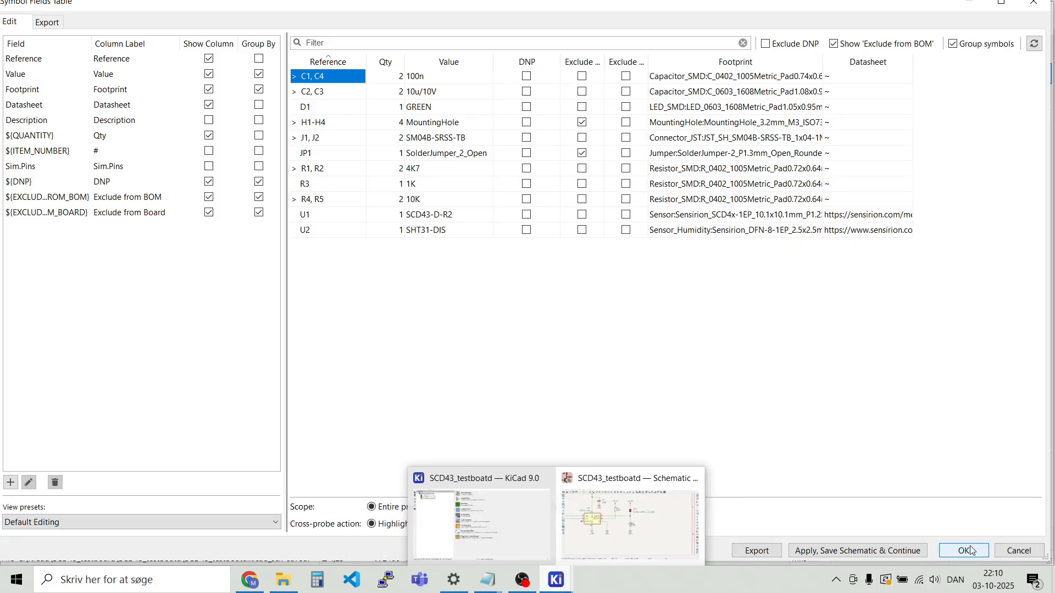
{"action": "left_click", "coordinate": [886, 551]}
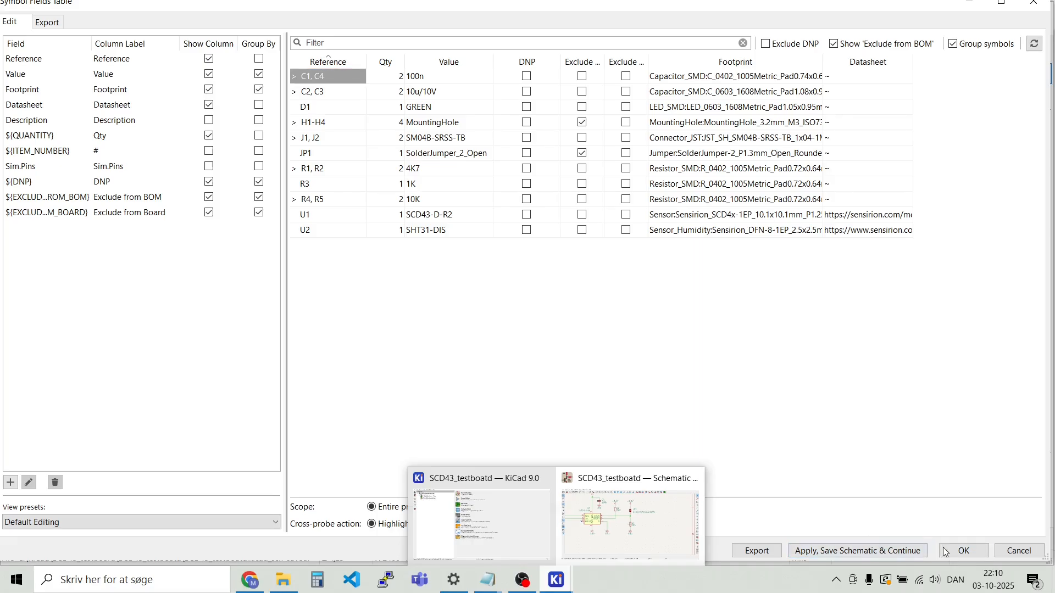
{"action": "left_click", "coordinate": [974, 550]}
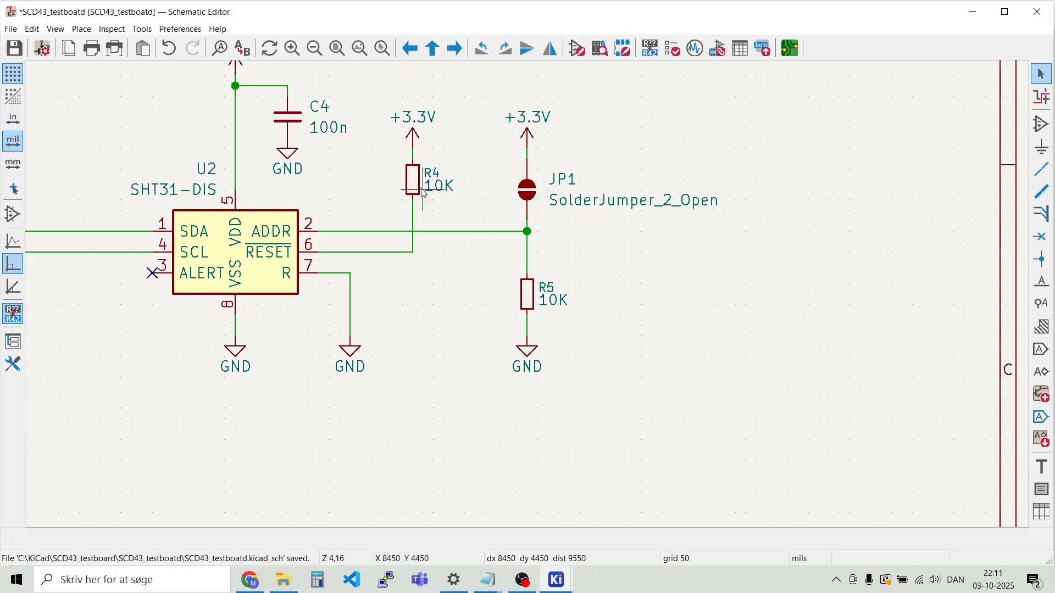
Look over the whole schematic sheet, from the connectors and mounting holes to the two sensor circuits
{"action": "scroll", "coordinate": [469, 298], "scroll_direction": "down", "scroll_amount": 2}
{"action": "scroll", "coordinate": [530, 304], "scroll_direction": "down", "scroll_amount": 2}
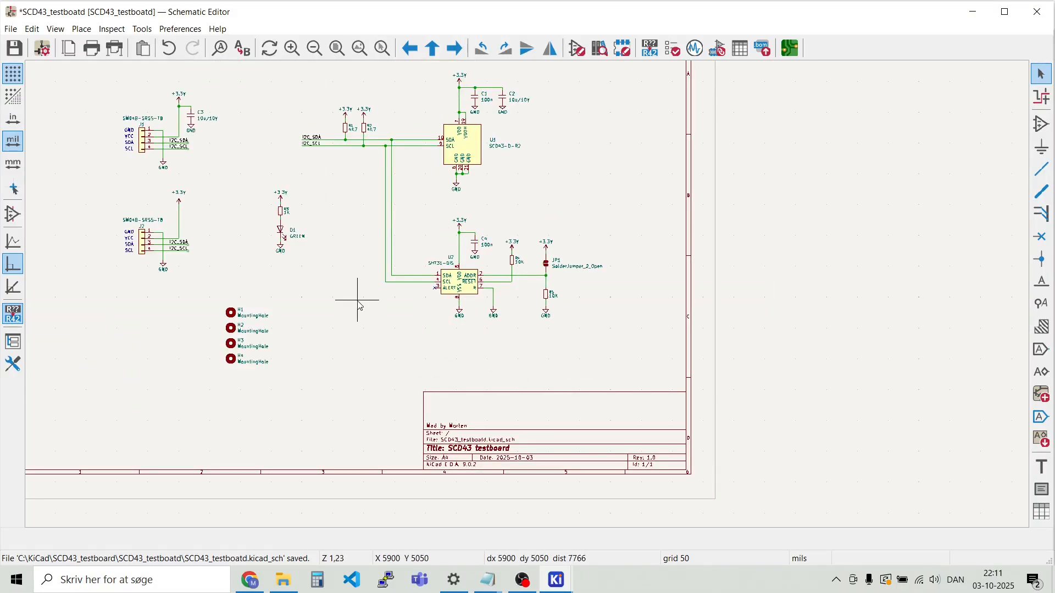
{"action": "scroll", "coordinate": [327, 233], "scroll_direction": "down", "scroll_amount": 1}
{"action": "scroll", "coordinate": [549, 241], "scroll_direction": "up", "scroll_amount": 1}
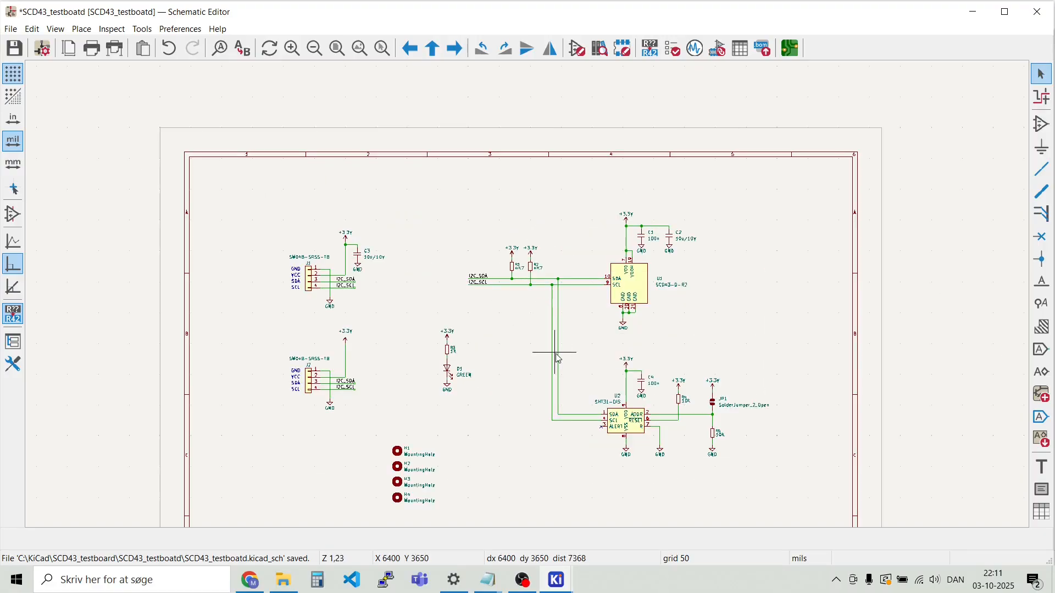
{"action": "scroll", "coordinate": [556, 370], "scroll_direction": "up", "scroll_amount": 1}
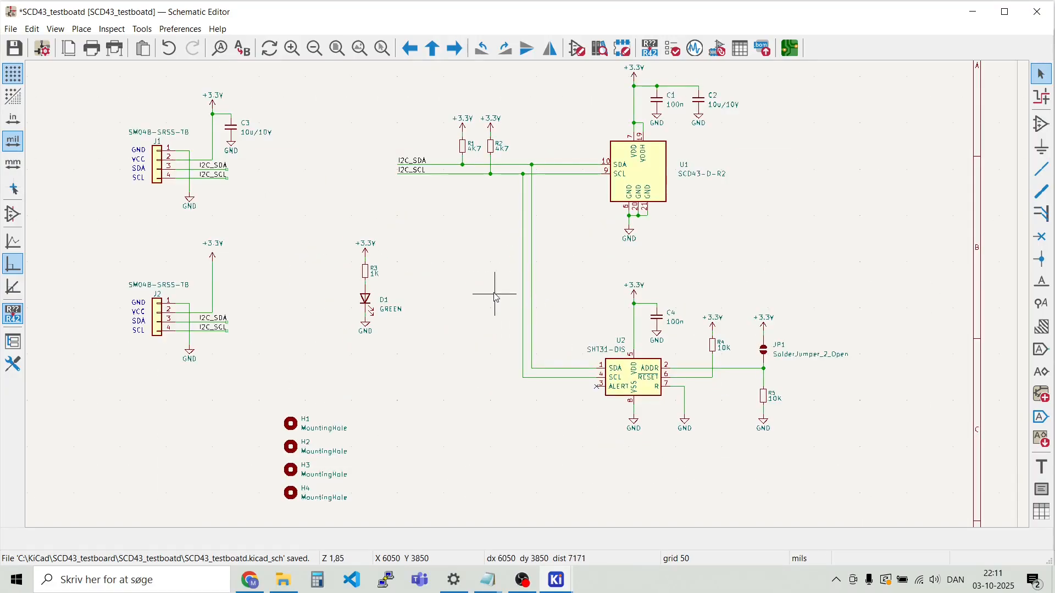
{"action": "scroll", "coordinate": [531, 305], "scroll_direction": "down", "scroll_amount": 1}
{"action": "scroll", "coordinate": [556, 351], "scroll_direction": "up", "scroll_amount": 1}
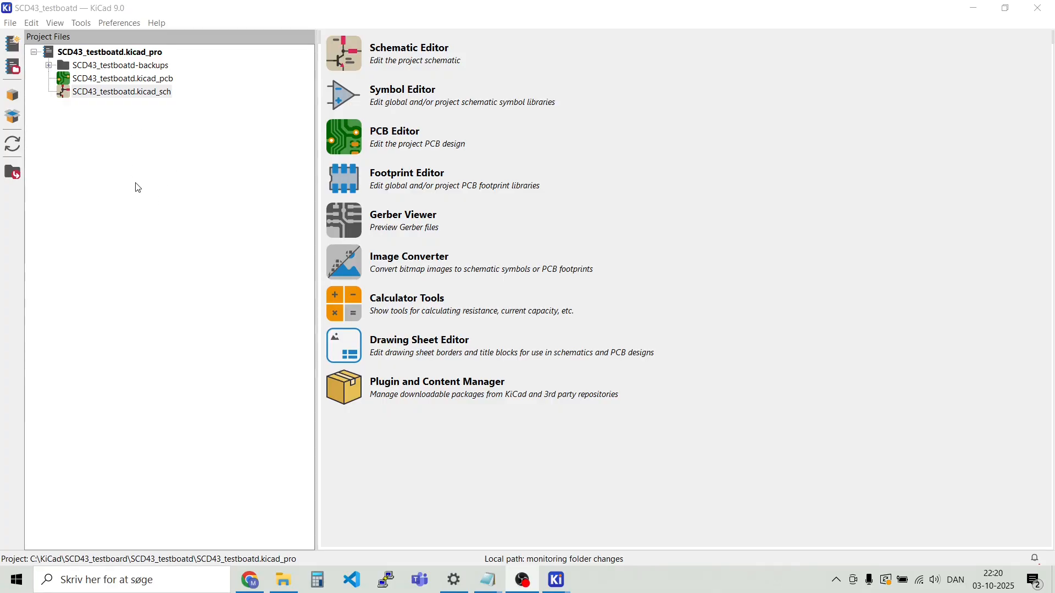
Open the project's board file SCD43_testboatd.kicad_pcb in the PCB Editor
{"action": "left_click", "coordinate": [123, 81]}
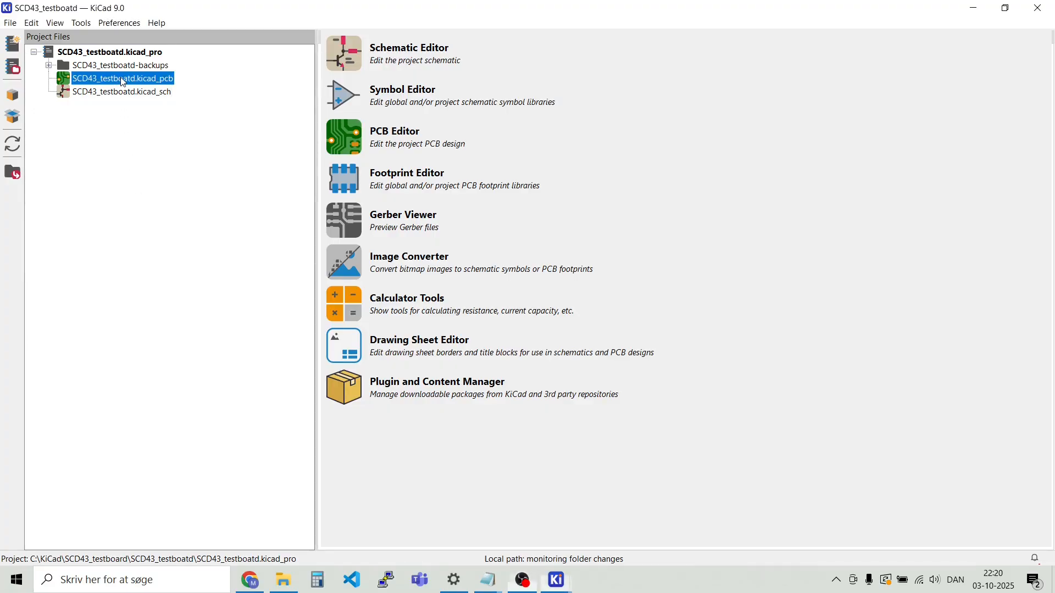
{"action": "double_click", "coordinate": [122, 80]}
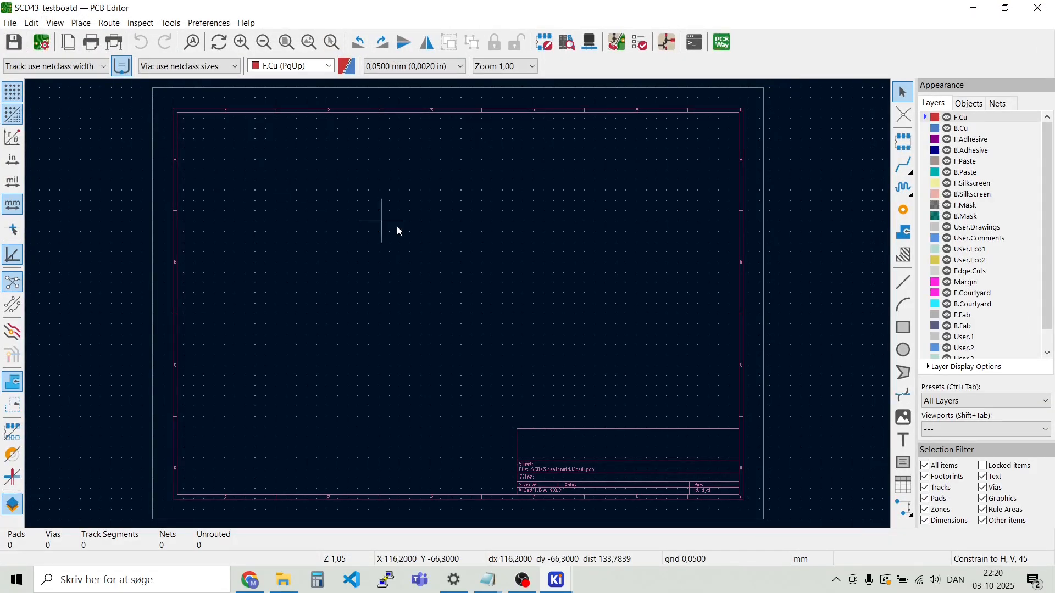
{"action": "scroll", "coordinate": [413, 271], "scroll_direction": "up", "scroll_amount": 1}
{"action": "scroll", "coordinate": [458, 304], "scroll_direction": "down", "scroll_amount": 3}
{"action": "scroll", "coordinate": [459, 304], "scroll_direction": "up", "scroll_amount": 1}
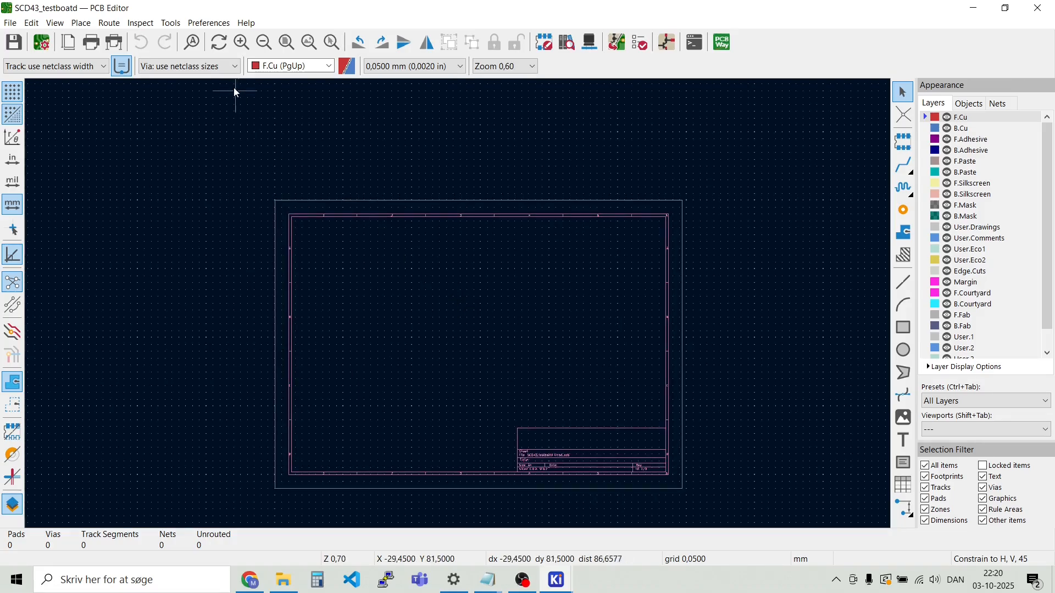
Update the PCB from the schematic and place the imported footprints as a group near the middle of the drawing sheet
{"action": "left_click", "coordinate": [171, 23]}
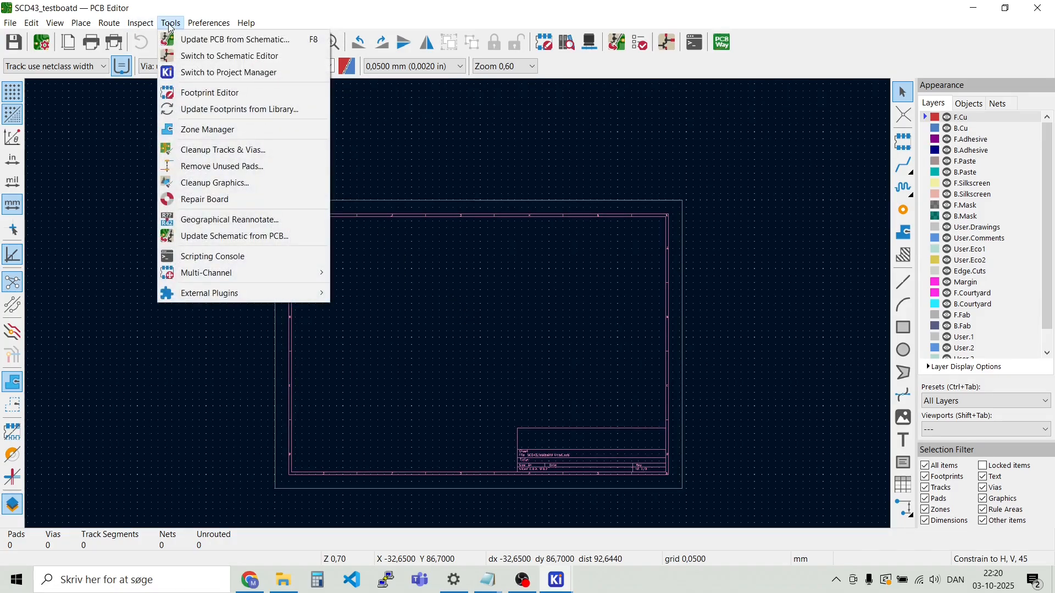
{"action": "left_click", "coordinate": [191, 45]}
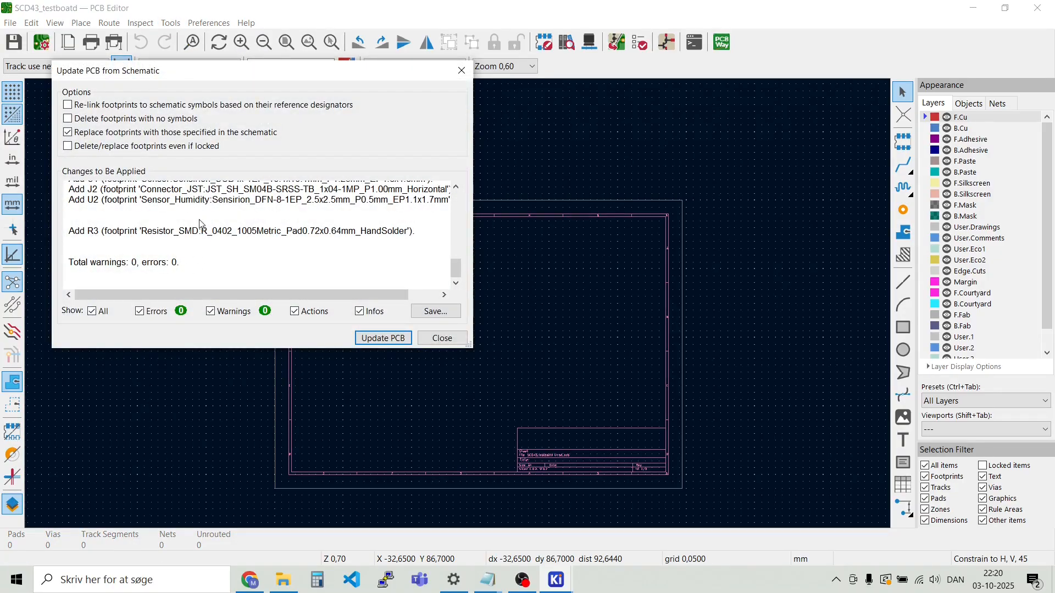
{"action": "left_click", "coordinate": [387, 339]}
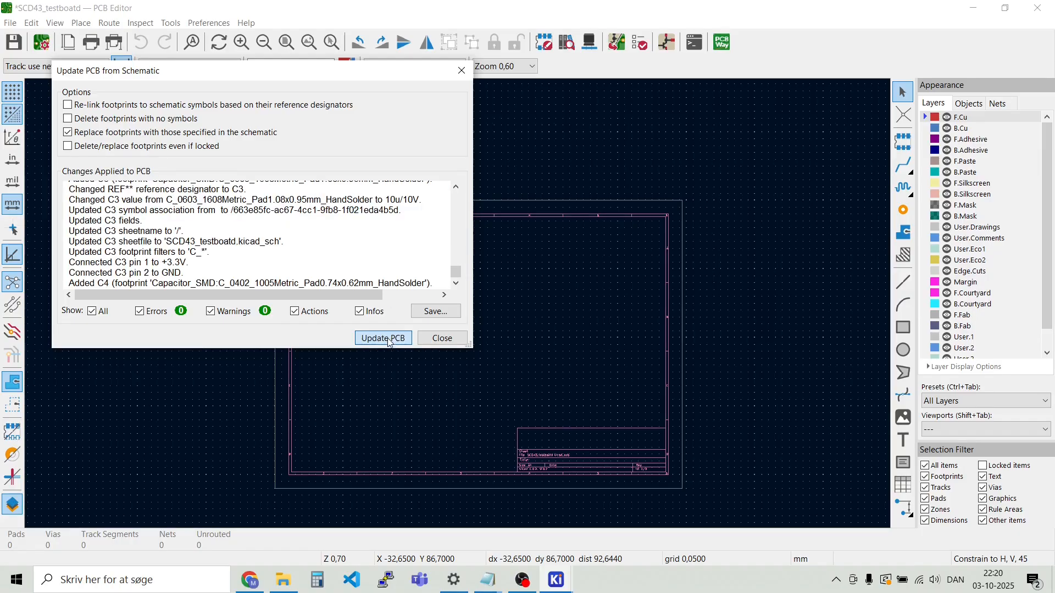
{"action": "left_click", "coordinate": [443, 338]}
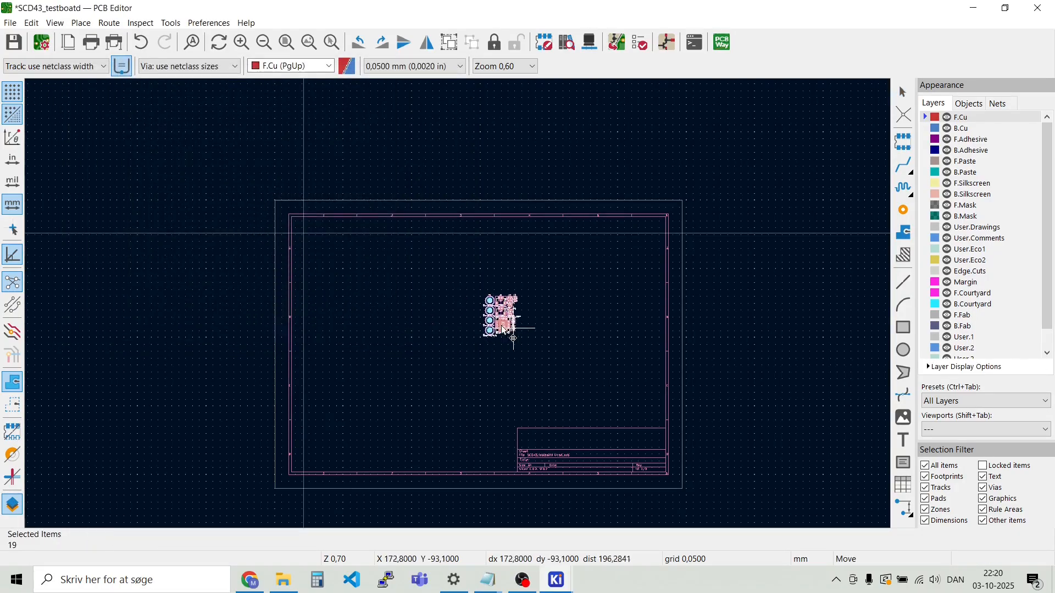
{"action": "left_click", "coordinate": [475, 330]}
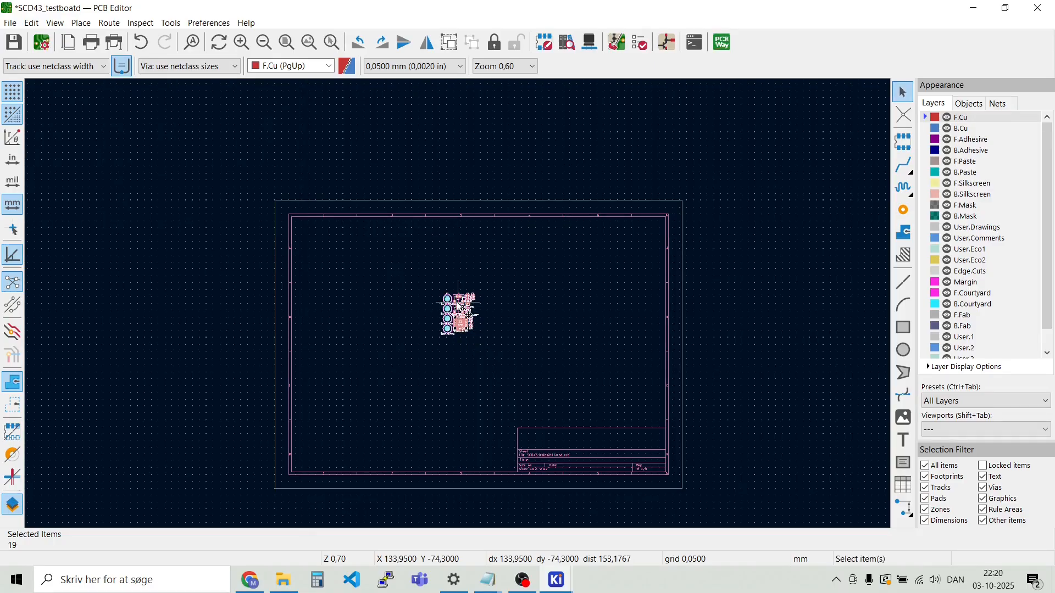
{"action": "scroll", "coordinate": [472, 318], "scroll_direction": "up", "scroll_amount": 6}
{"action": "left_click", "coordinate": [549, 294]}
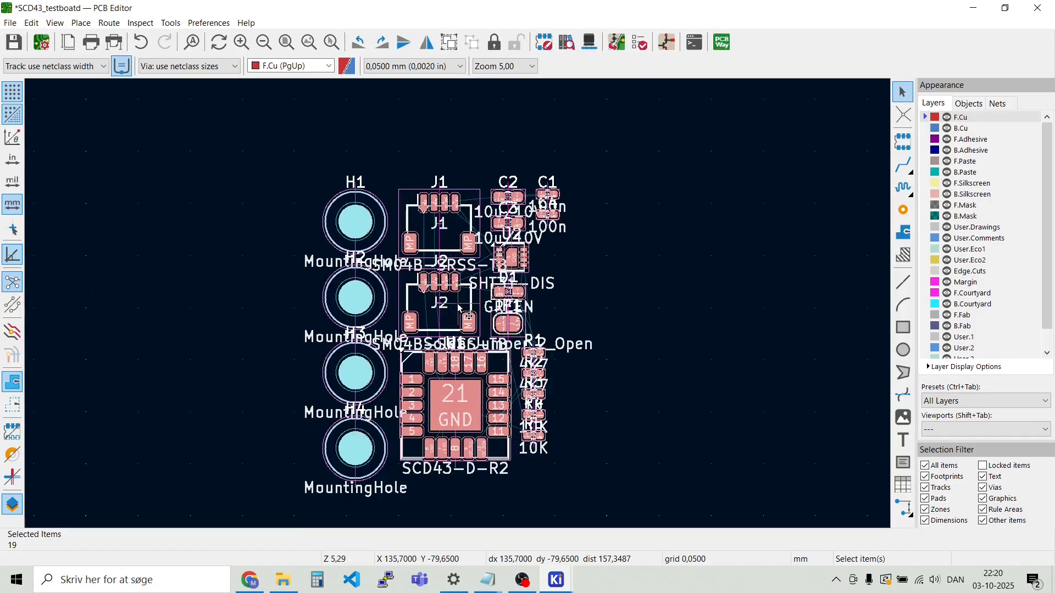
Select all imported footprints and move them to the left, leaving free space for the board outline
{"action": "scroll", "coordinate": [464, 302], "scroll_direction": "up", "scroll_amount": 3}
{"action": "scroll", "coordinate": [459, 305], "scroll_direction": "down", "scroll_amount": 3}
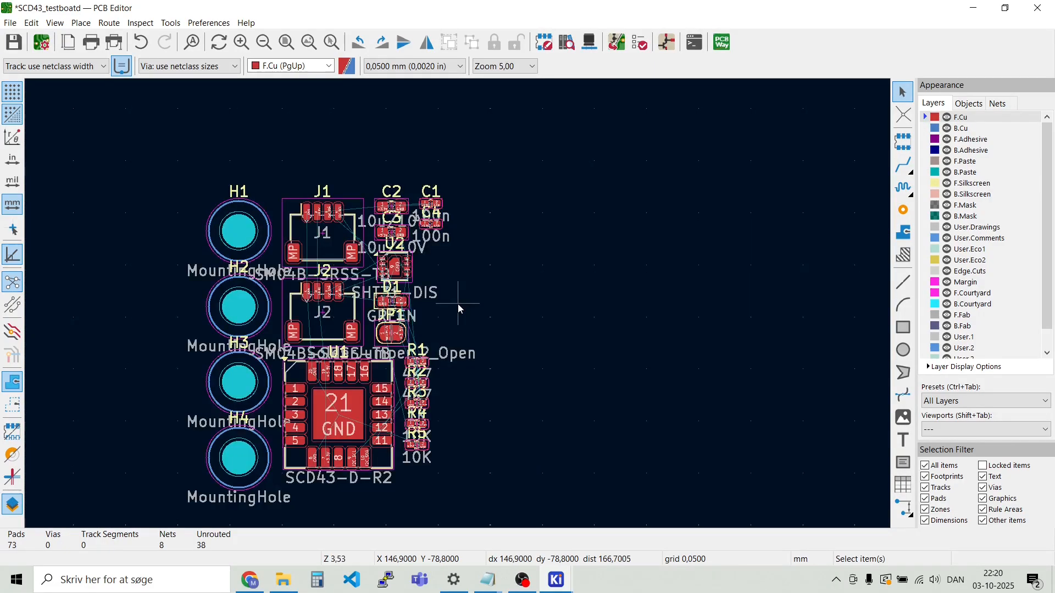
{"action": "left_click_drag", "start_coordinate": [449, 440], "coordinate": [236, 209]}
{"action": "left_click_drag", "start_coordinate": [371, 307], "coordinate": [131, 283]}
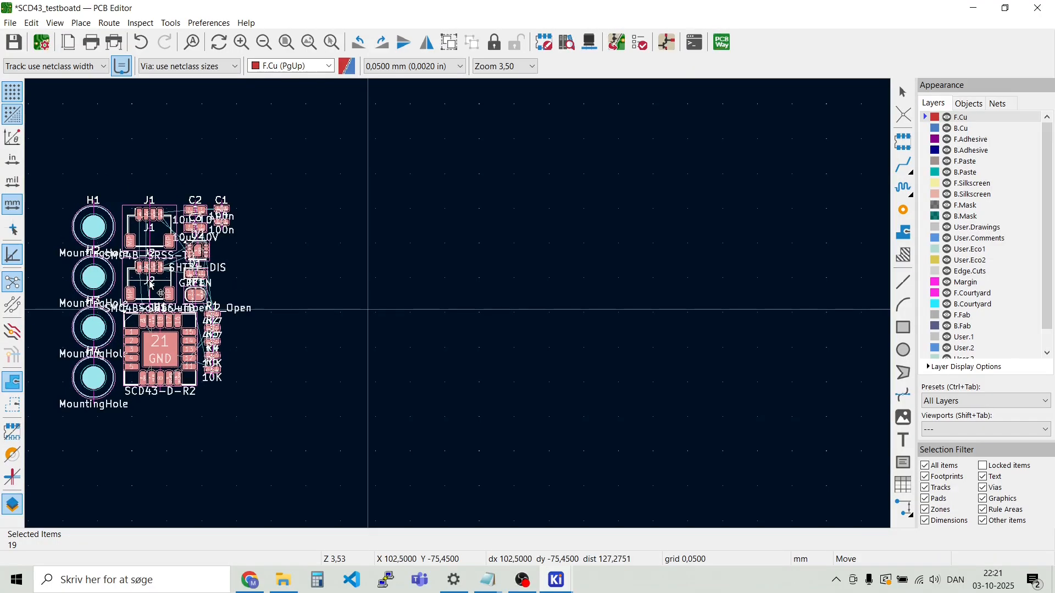
{"action": "left_click", "coordinate": [332, 260]}
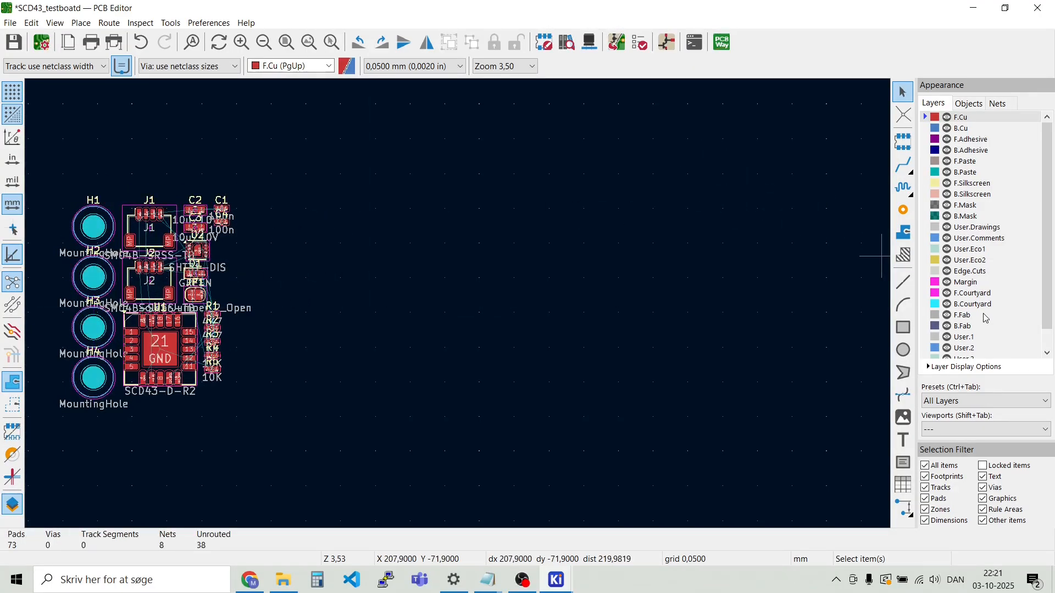
Draw a 40 × 29 mm board outline rectangle on the Edge.Cuts layer beside the footprints, using a 1.0000 mm grid
{"action": "left_click", "coordinate": [964, 274]}
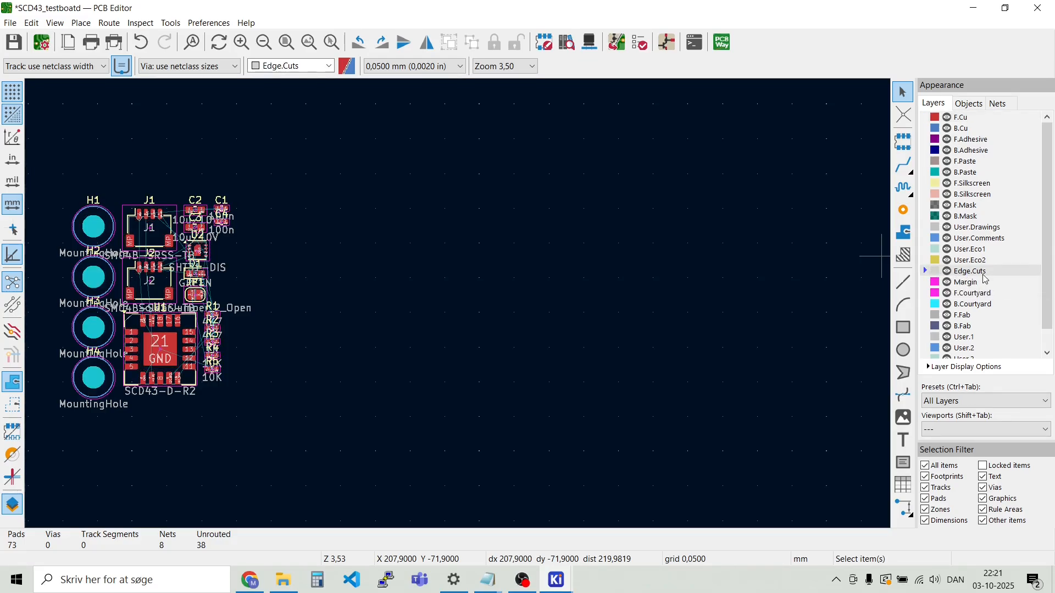
{"action": "left_click", "coordinate": [81, 24]}
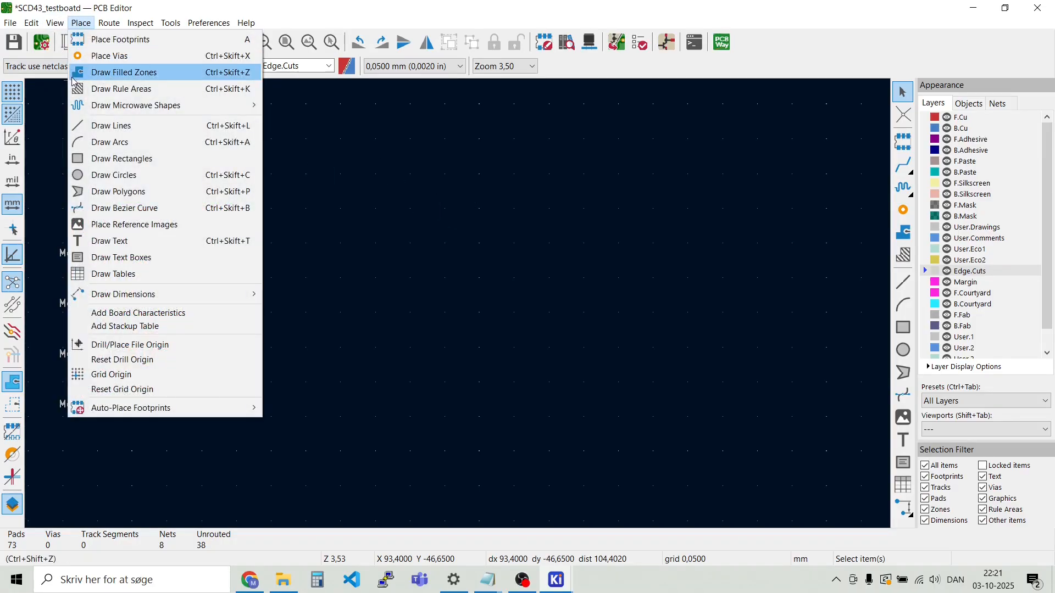
{"action": "left_click", "coordinate": [92, 159]}
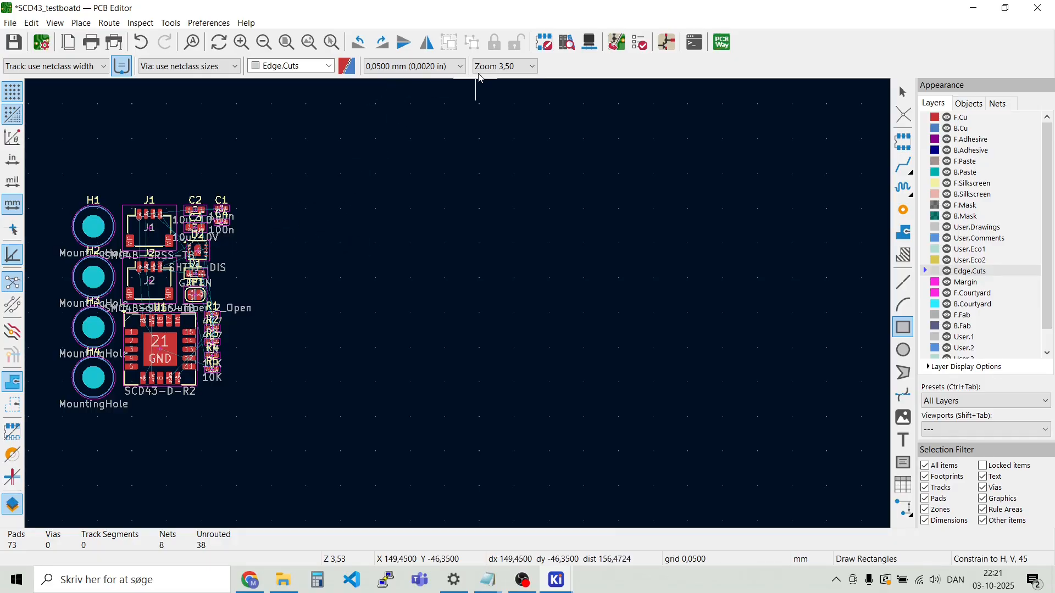
{"action": "left_click", "coordinate": [460, 66]}
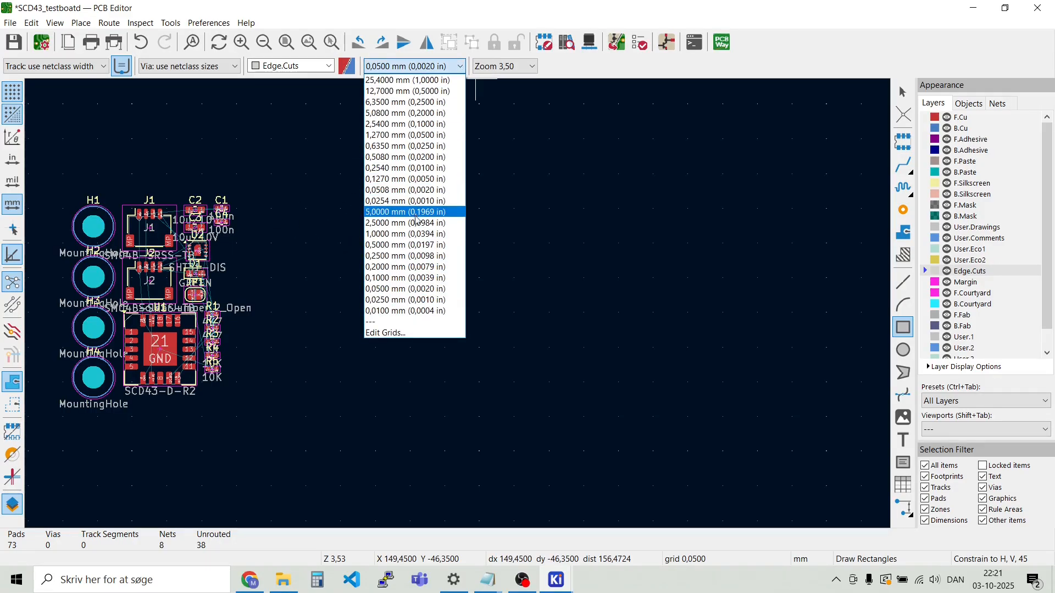
{"action": "left_click", "coordinate": [413, 234]}
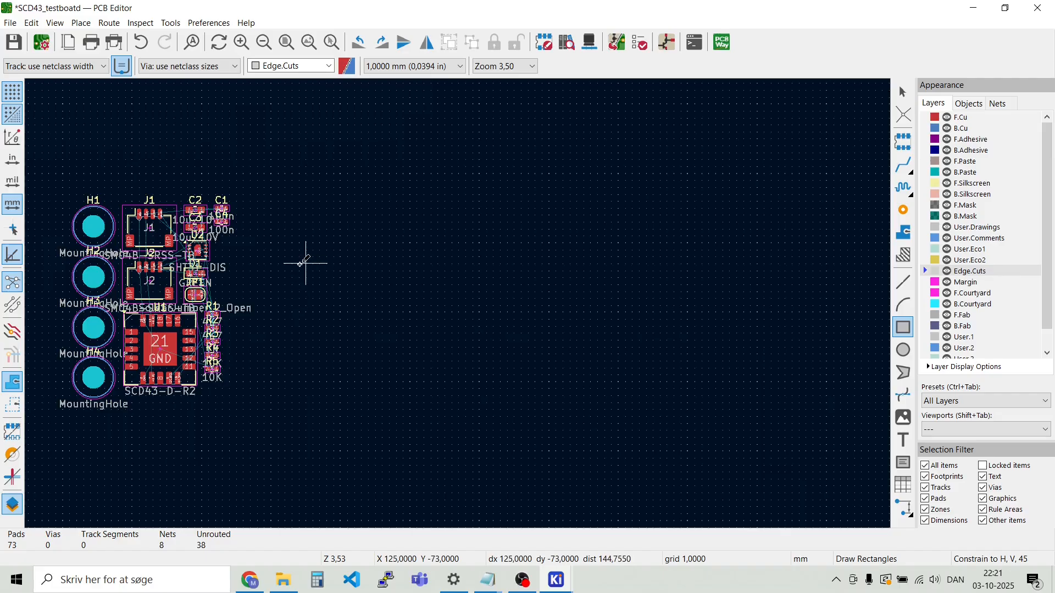
{"action": "left_click", "coordinate": [271, 243]}
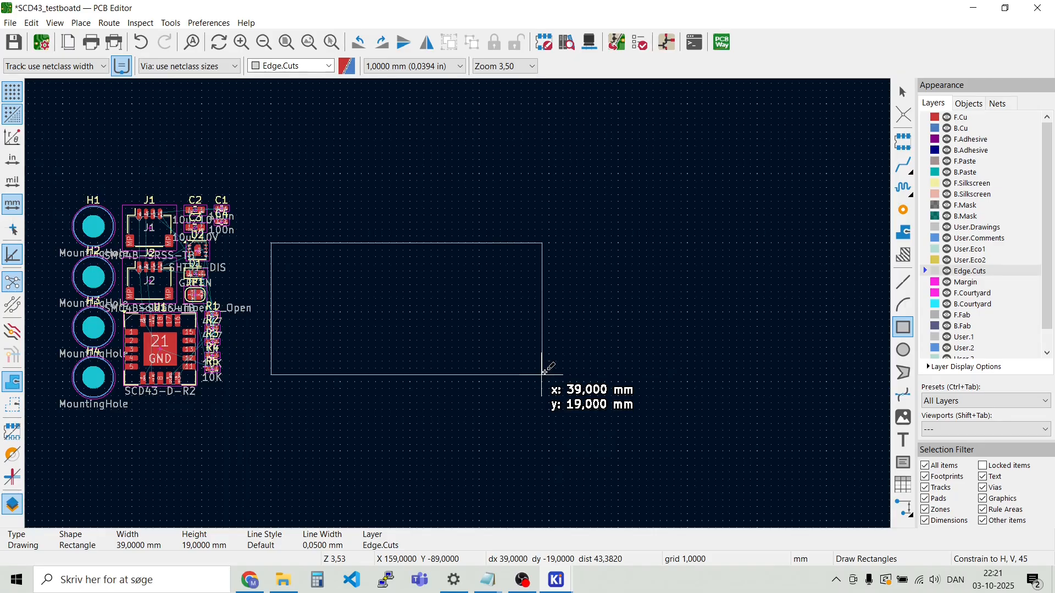
{"action": "left_click", "coordinate": [550, 444]}
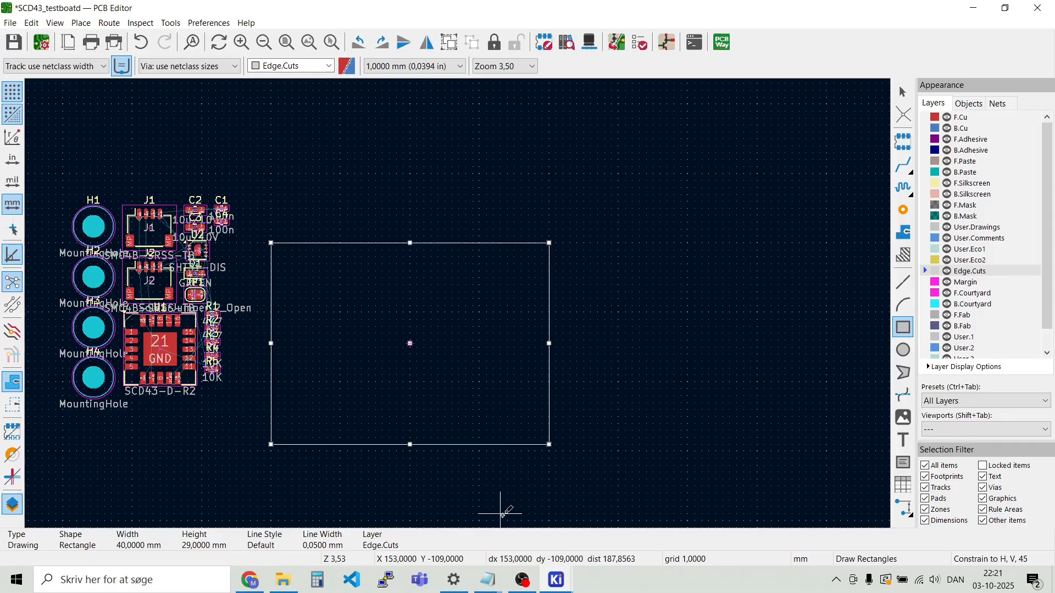
{"action": "key", "text": "Escape"}
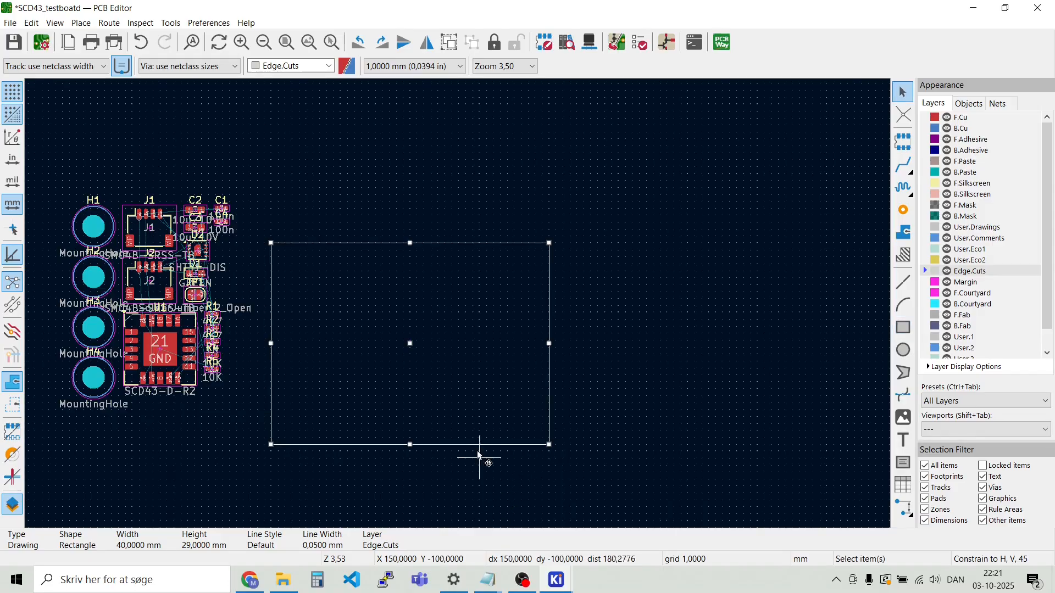
{"action": "left_click", "coordinate": [395, 313]}
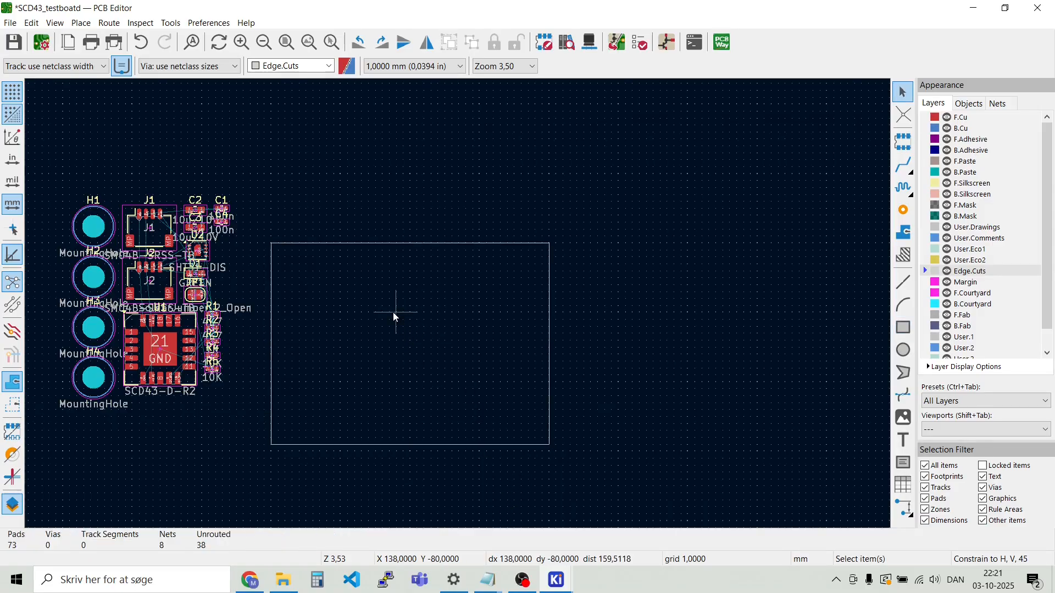
Fillet all corners of the rectangular board outline with a 4 mm radius
{"action": "left_click", "coordinate": [378, 243]}
{"action": "right_click", "coordinate": [378, 243]}
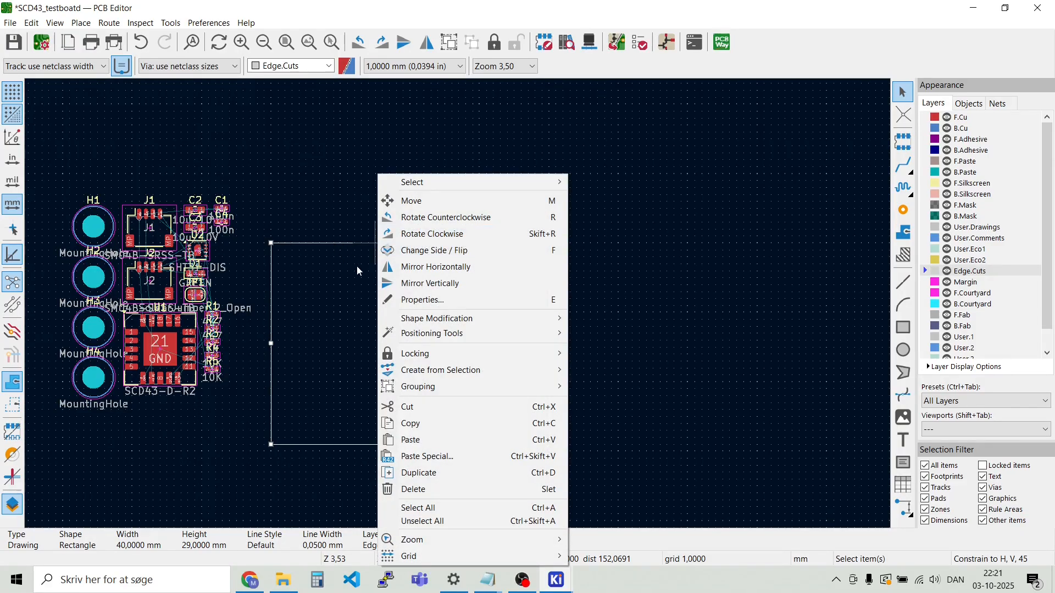
{"action": "mouse_move", "coordinate": [396, 320]}
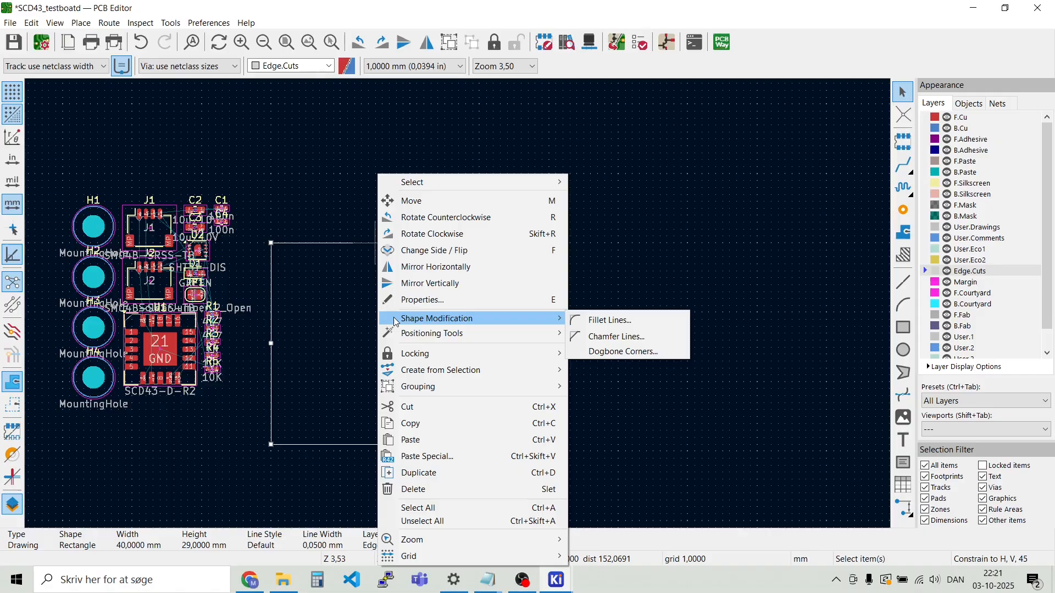
{"action": "left_click", "coordinate": [620, 328]}
{"action": "left_click", "coordinate": [494, 279]}
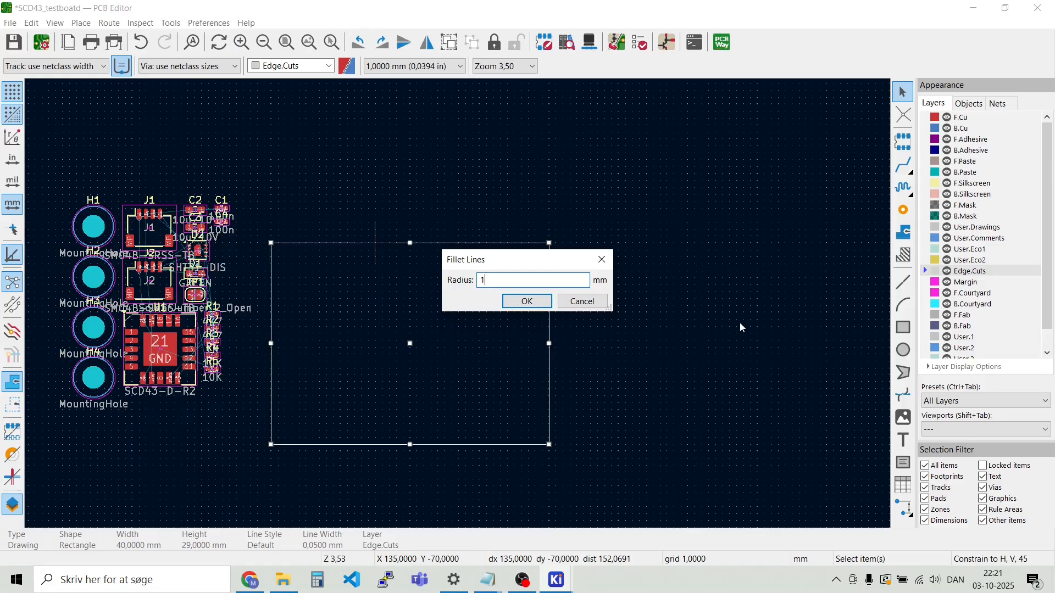
{"action": "type", "text": "4"}
{"action": "key", "text": "Return"}
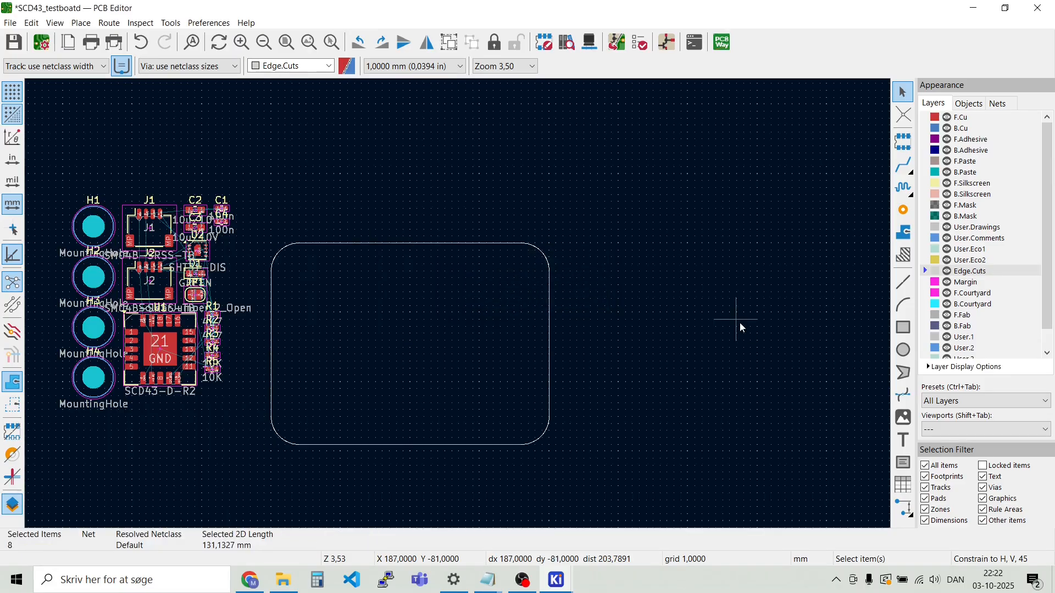
{"action": "key", "text": "Escape"}
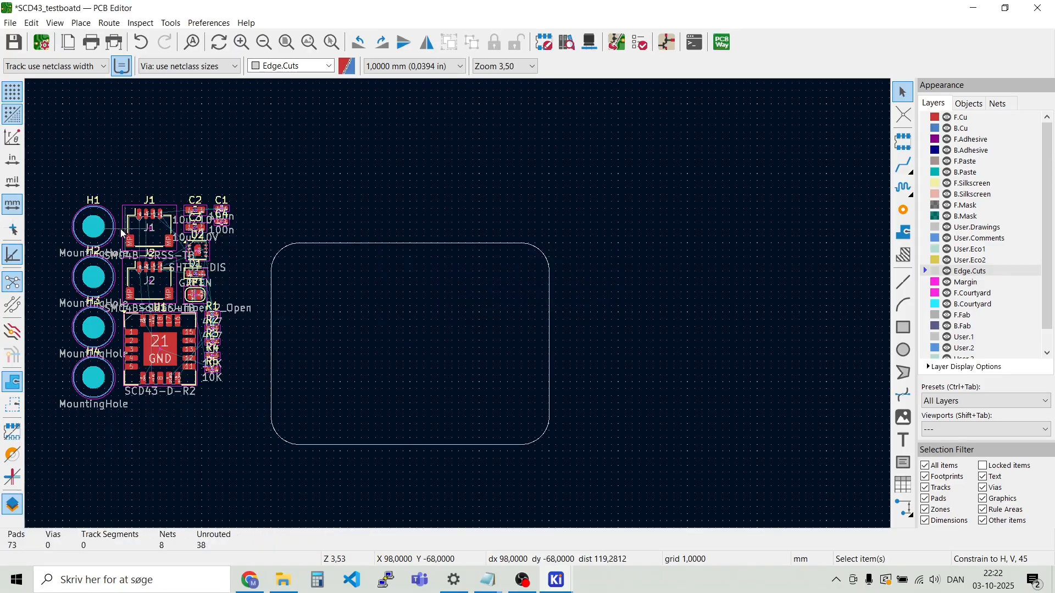
Move mounting holes H1 and H2 to the outline's upper-left and lower-left corners, centred on the corner arcs
{"action": "left_click", "coordinate": [95, 230]}
{"action": "left_click_drag", "start_coordinate": [95, 230], "coordinate": [297, 270]}
{"action": "scroll", "coordinate": [298, 270], "scroll_direction": "up", "scroll_amount": 5}
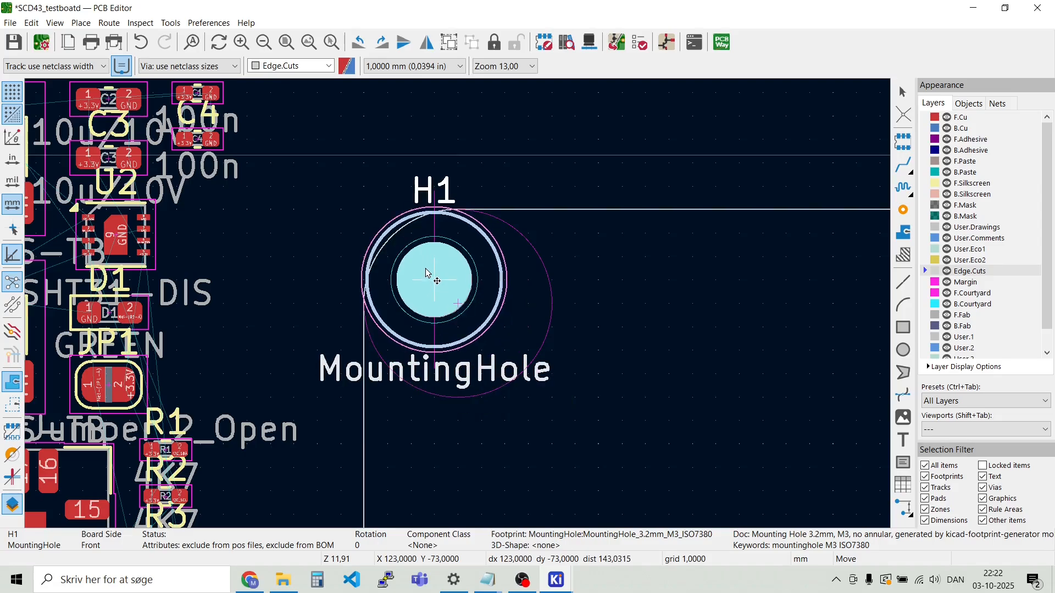
{"action": "left_click", "coordinate": [461, 314]}
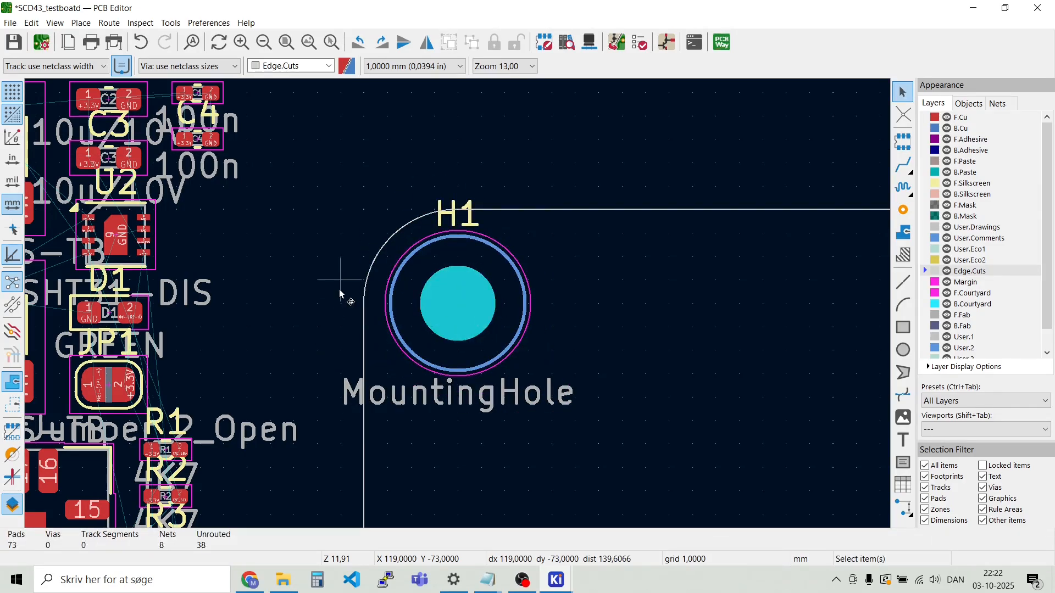
{"action": "scroll", "coordinate": [342, 294], "scroll_direction": "down", "scroll_amount": 4}
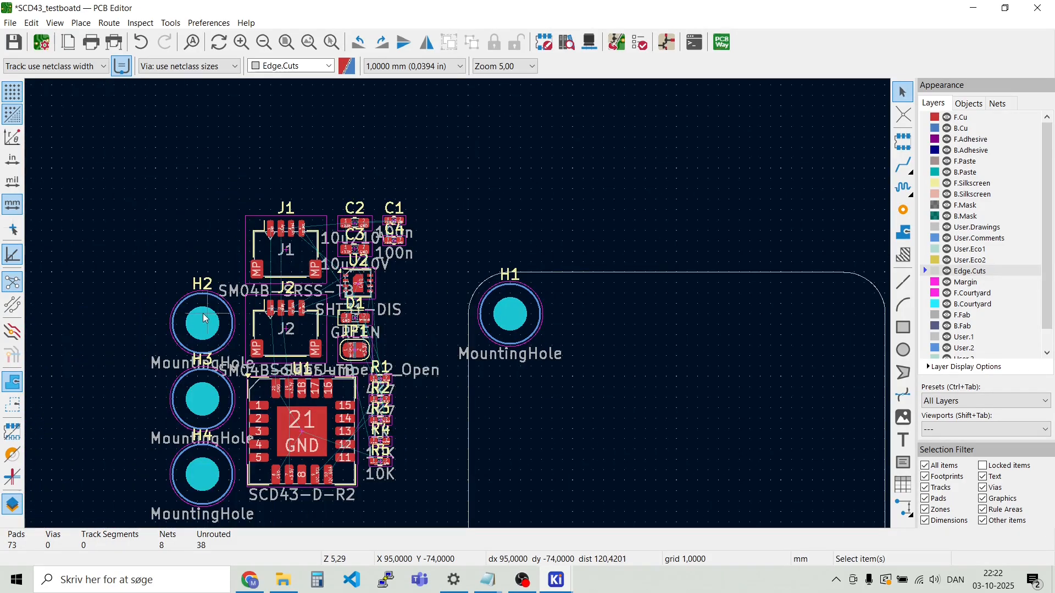
{"action": "key", "text": "m"}
{"action": "scroll", "coordinate": [514, 482], "scroll_direction": "down", "scroll_amount": 2}
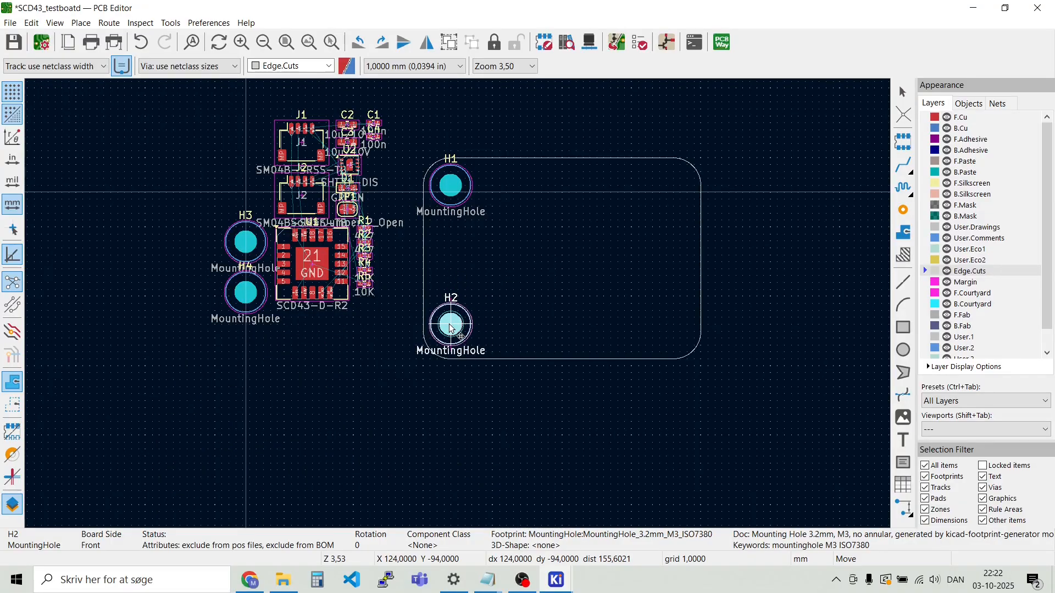
{"action": "left_click", "coordinate": [452, 334]}
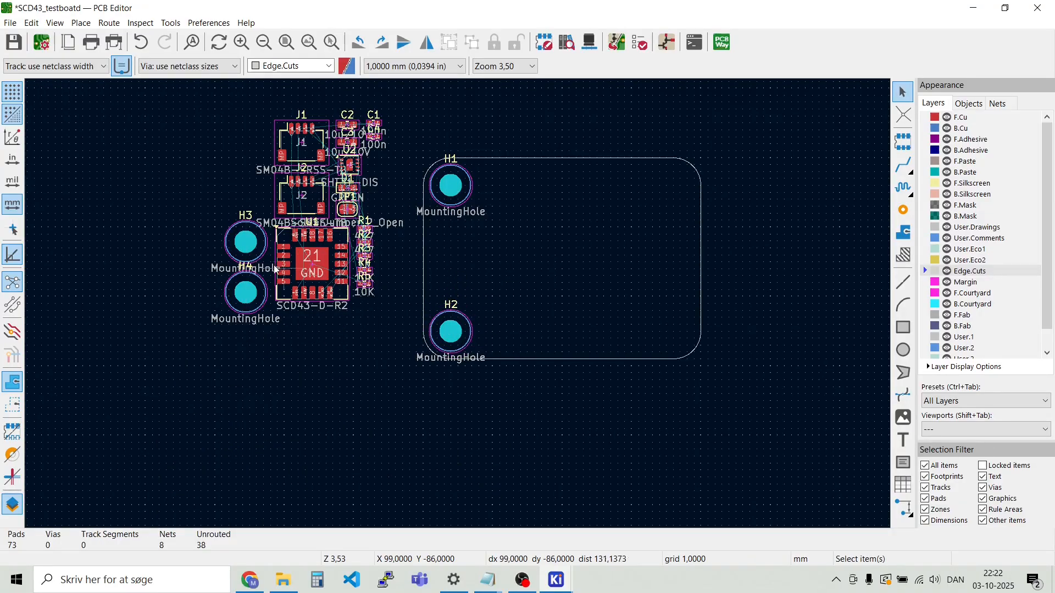
Move mounting hole H3 to the outline's upper-right corner, centred on the corner arc
{"action": "left_click", "coordinate": [245, 242]}
{"action": "key", "text": "Escape"}
{"action": "key", "text": "m"}
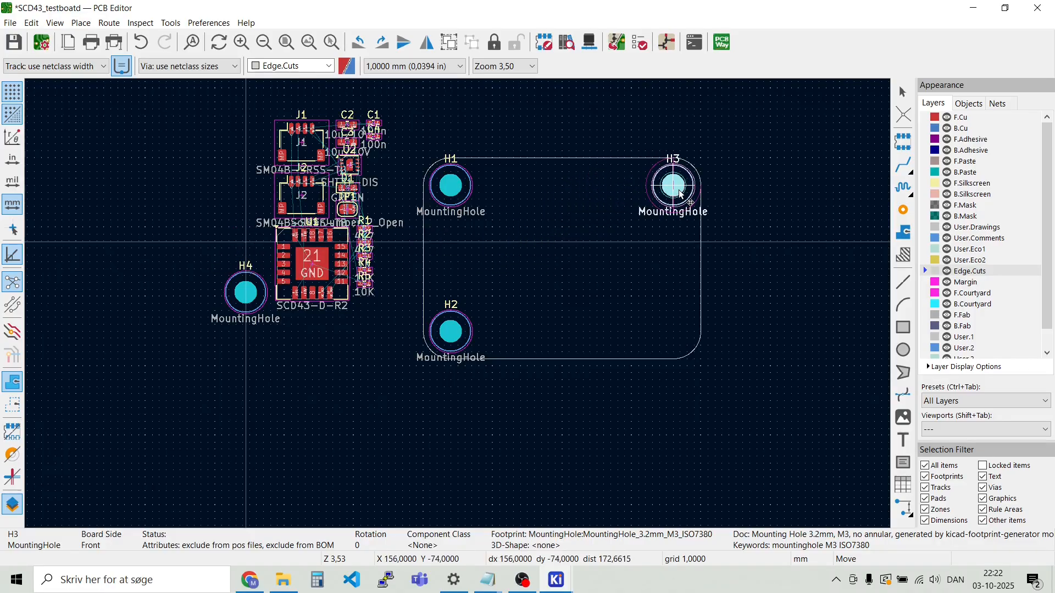
{"action": "left_click", "coordinate": [682, 194]}
Move mounting hole H4 to the outline's lower-right corner, centred on the corner arc
{"action": "left_click", "coordinate": [248, 296]}
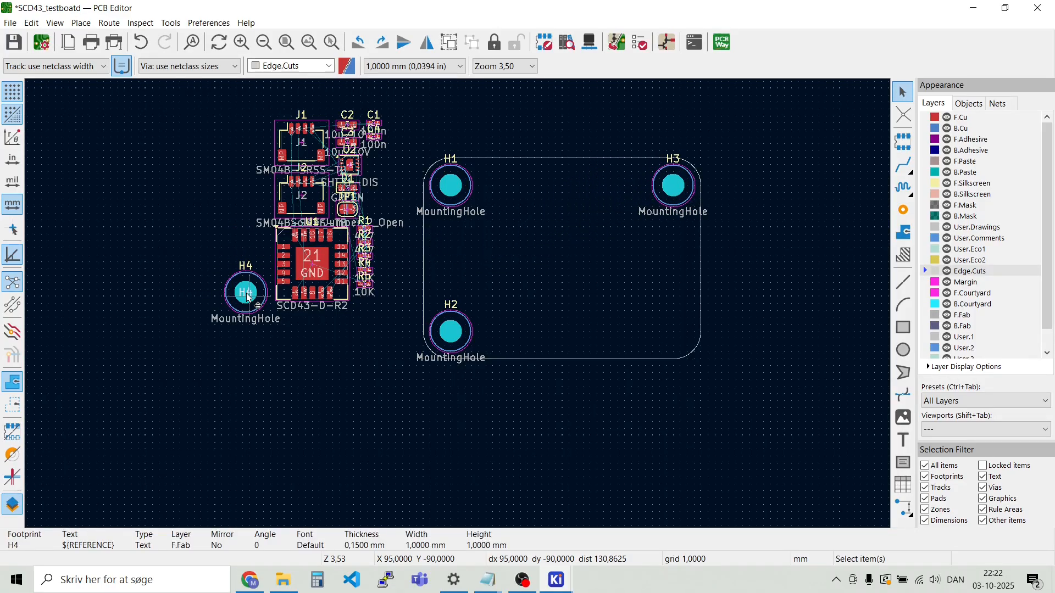
{"action": "key", "text": "Escape"}
{"action": "left_click", "coordinate": [251, 286]}
{"action": "key", "text": "Escape"}
{"action": "left_click_drag", "start_coordinate": [262, 331], "coordinate": [233, 269]}
{"action": "key", "text": "m"}
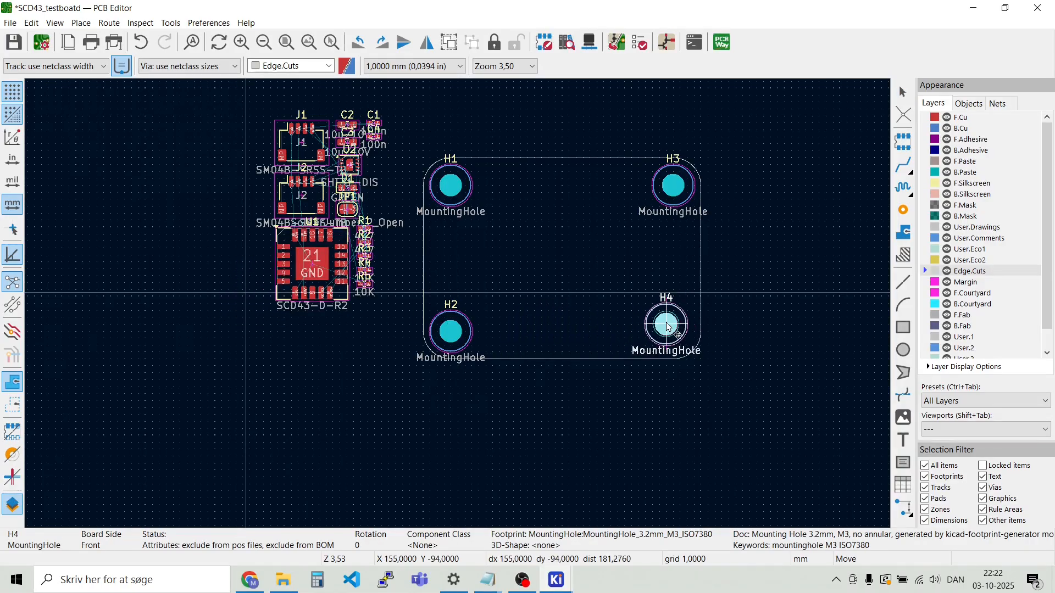
{"action": "scroll", "coordinate": [664, 324], "scroll_direction": "up", "scroll_amount": 4}
{"action": "left_click", "coordinate": [489, 343]}
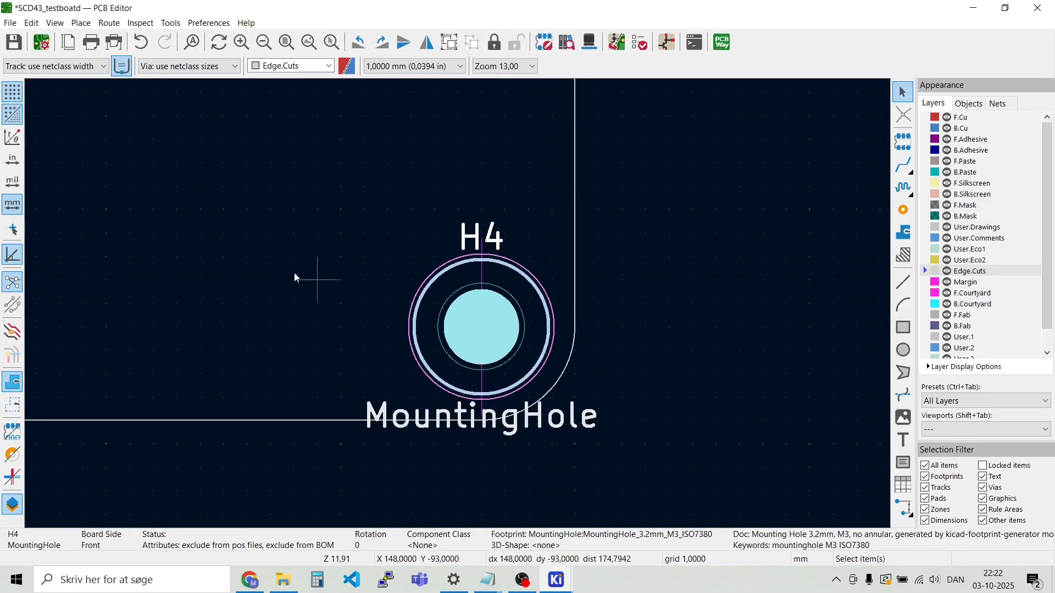
Delete the silkscreen reference texts H4 and H3 from the two right-hand mounting holes
{"action": "left_click", "coordinate": [270, 281]}
{"action": "left_click", "coordinate": [484, 236]}
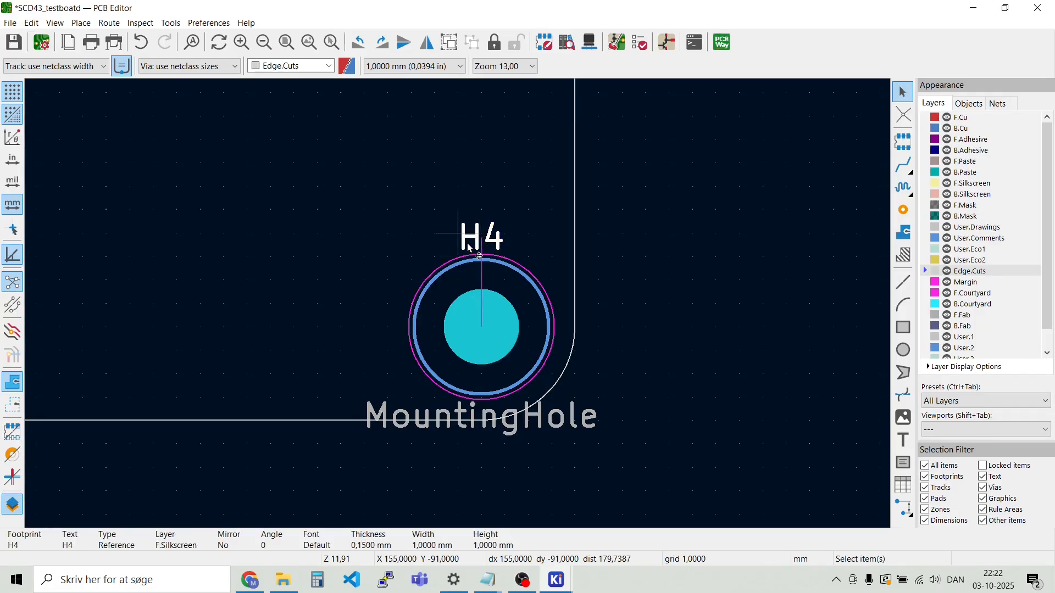
{"action": "key", "text": "Escape"}
{"action": "scroll", "coordinate": [467, 243], "scroll_direction": "down", "scroll_amount": 7}
{"action": "scroll", "coordinate": [462, 213], "scroll_direction": "up", "scroll_amount": 7}
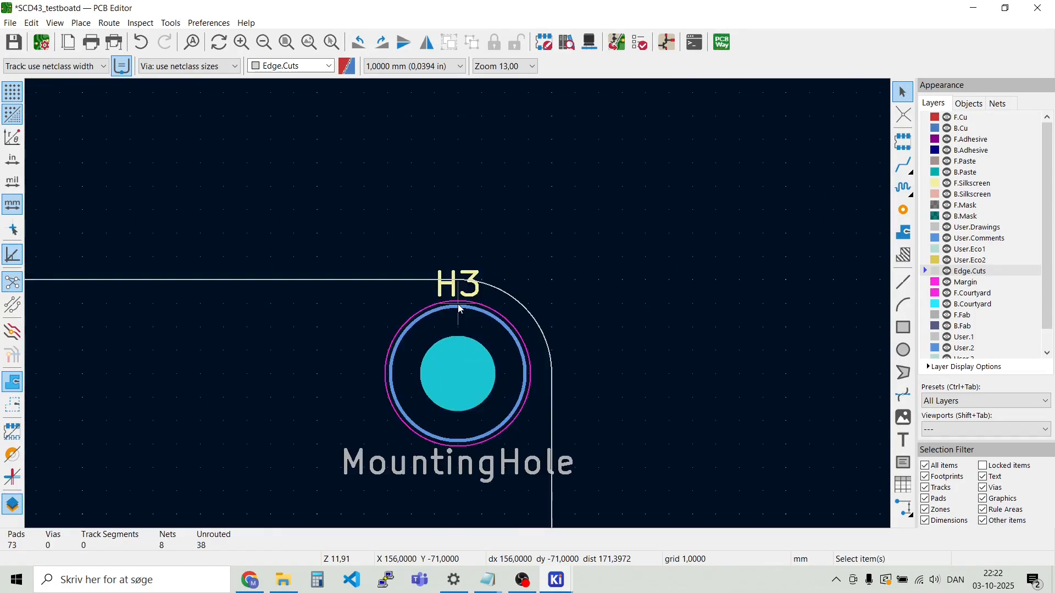
{"action": "left_click", "coordinate": [457, 293]}
{"action": "key", "text": "Delete"}
{"action": "scroll", "coordinate": [457, 305], "scroll_direction": "down", "scroll_amount": 7}
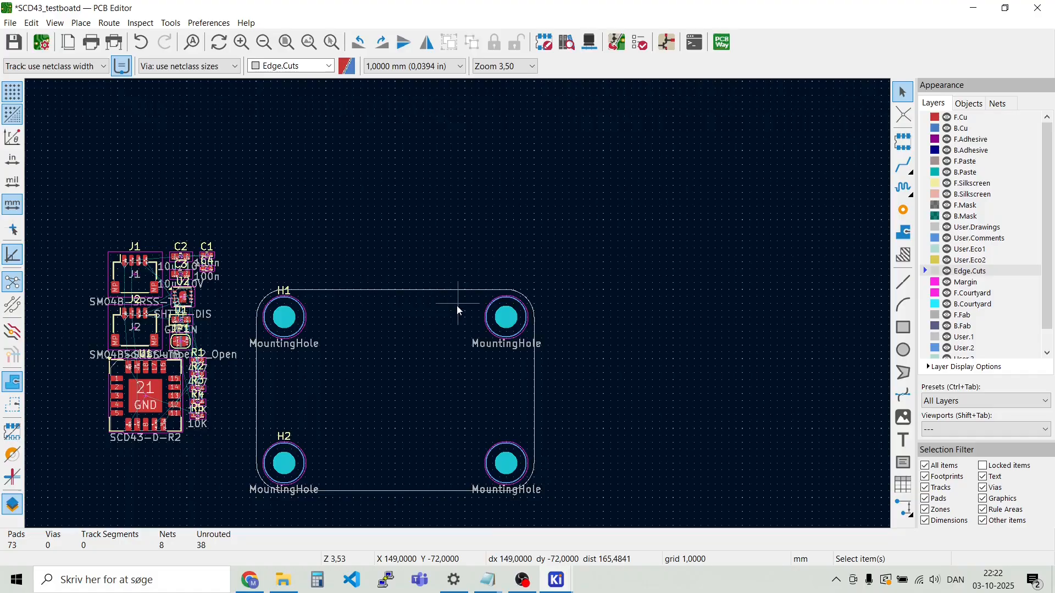
Delete the silkscreen reference texts H1 and H2 from the two left-hand mounting holes
{"action": "scroll", "coordinate": [300, 303], "scroll_direction": "up", "scroll_amount": 8}
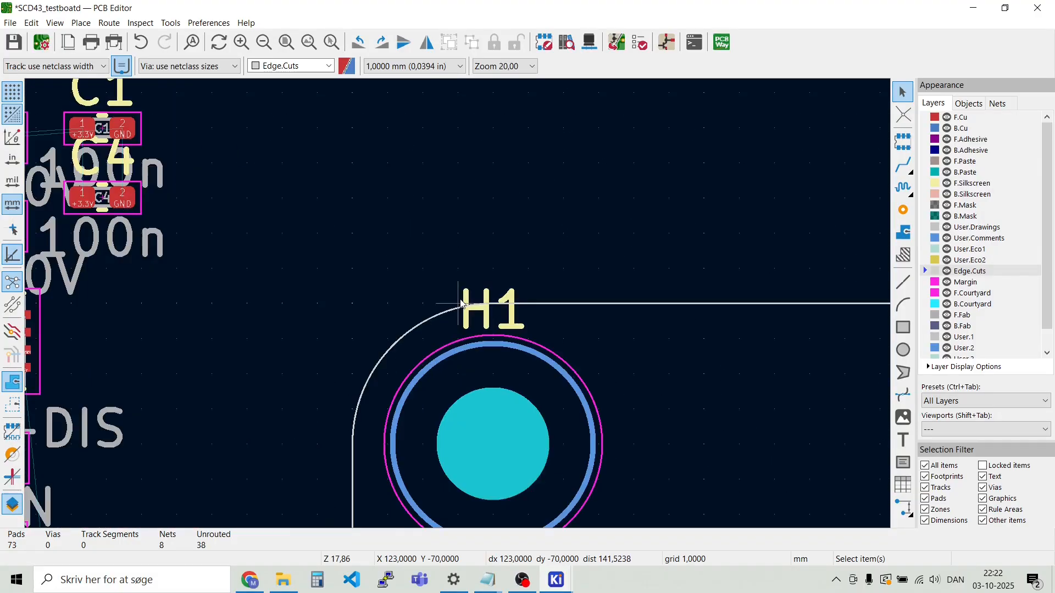
{"action": "left_click", "coordinate": [484, 317]}
{"action": "key", "text": "Delete"}
{"action": "scroll", "coordinate": [485, 317], "scroll_direction": "down", "scroll_amount": 8}
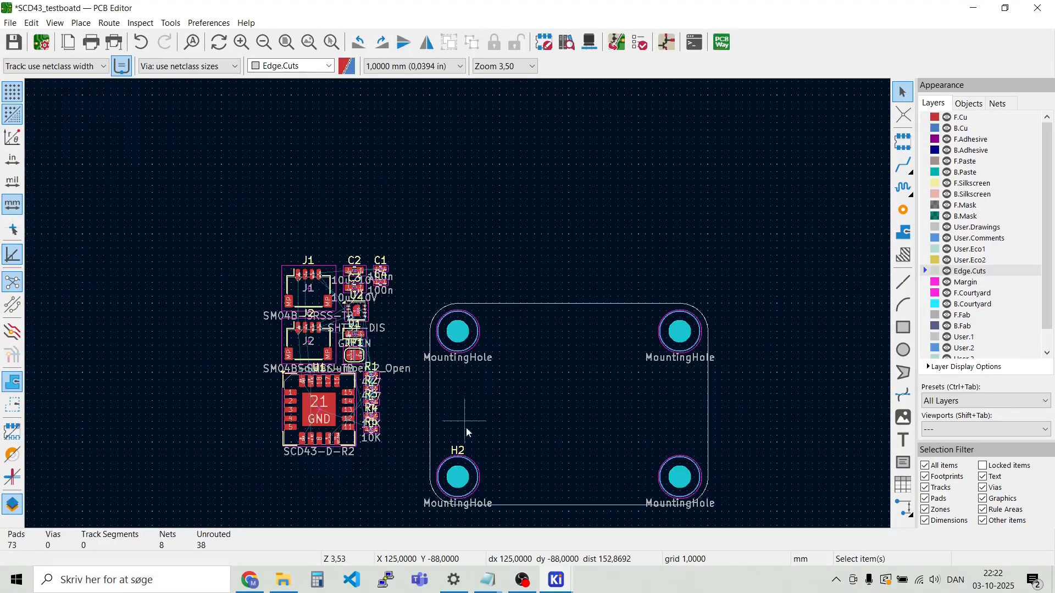
{"action": "scroll", "coordinate": [466, 418], "scroll_direction": "up", "scroll_amount": 7}
{"action": "left_click", "coordinate": [459, 208]}
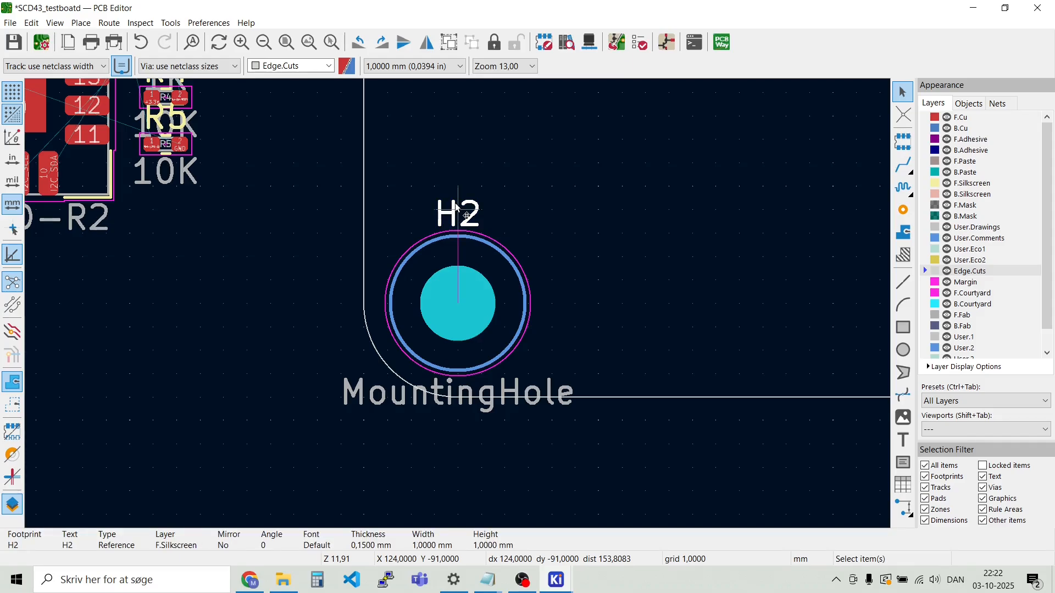
{"action": "key", "text": "Delete"}
{"action": "scroll", "coordinate": [461, 307], "scroll_direction": "down", "scroll_amount": 6}
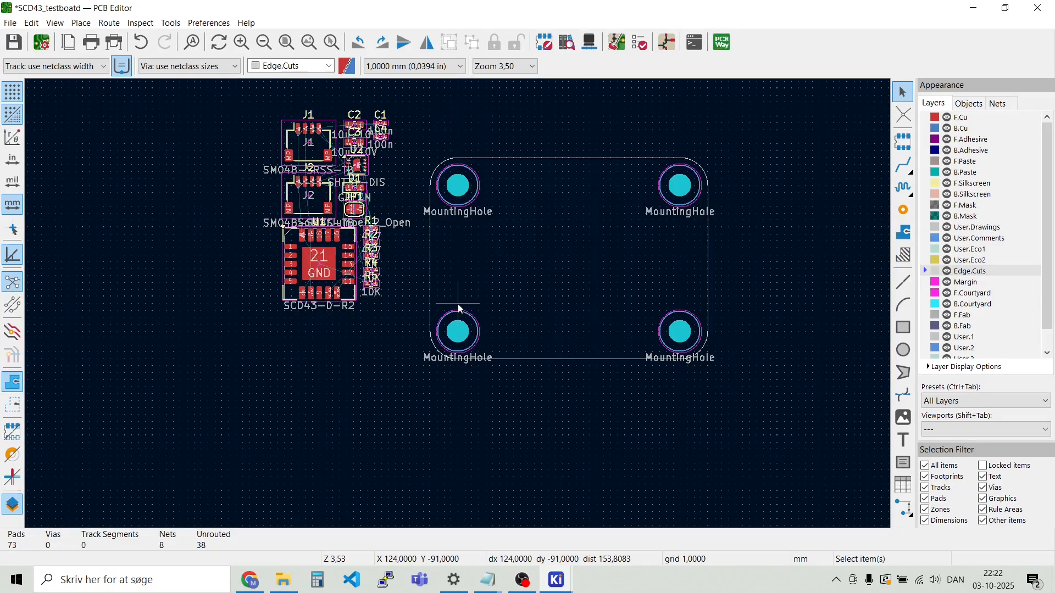
Rotate connector J1 to -90° and place it at the board's left edge between the mounting holes, with its signal pads facing inward
{"action": "scroll", "coordinate": [405, 302], "scroll_direction": "up", "scroll_amount": 4}
{"action": "scroll", "coordinate": [449, 278], "scroll_direction": "down", "scroll_amount": 2}
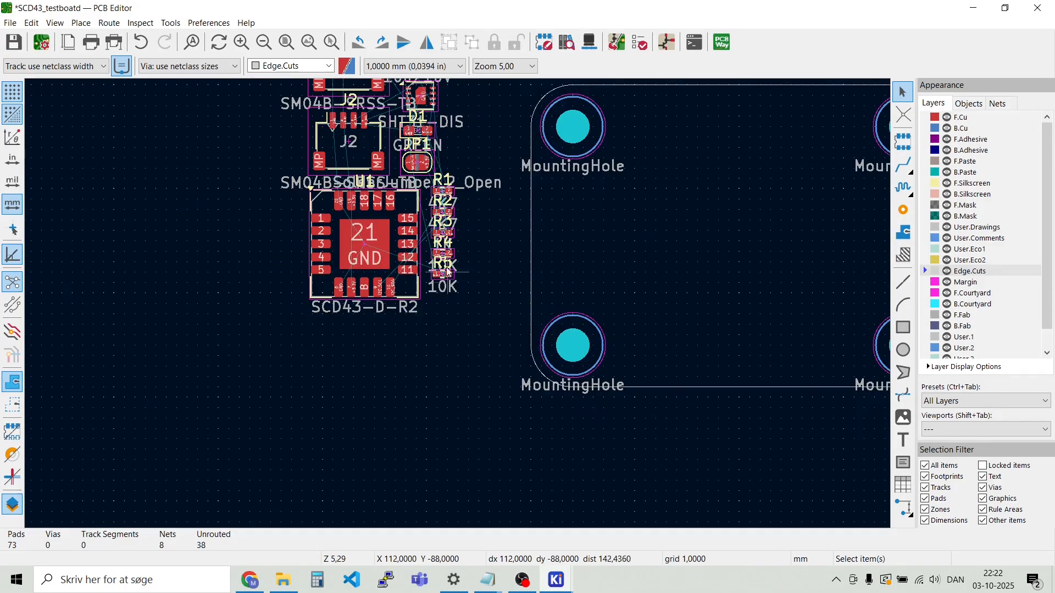
{"action": "scroll", "coordinate": [449, 277], "scroll_direction": "up", "scroll_amount": 4}
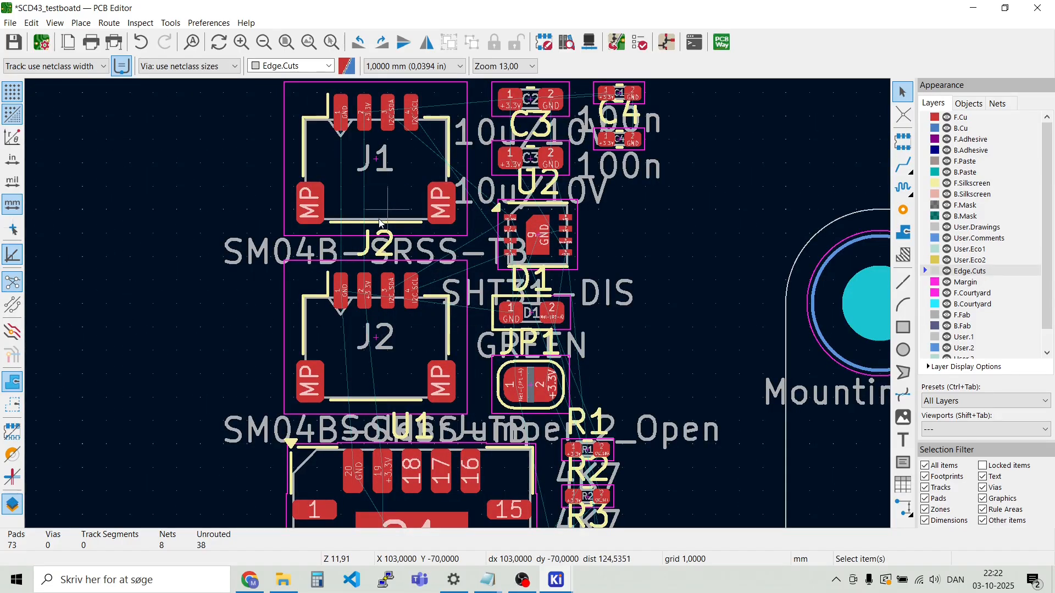
{"action": "key", "text": "m"}
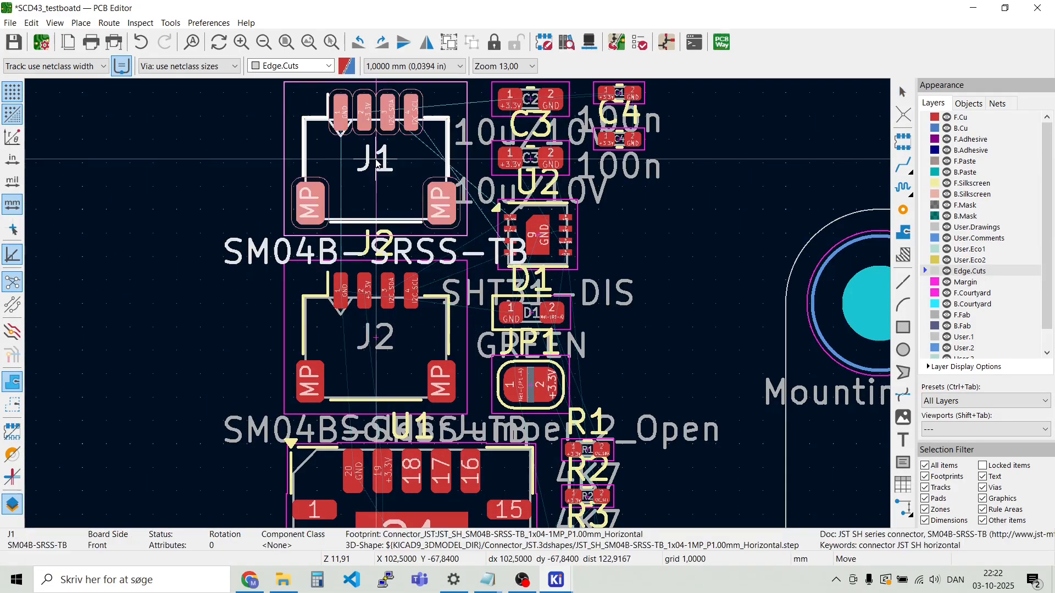
{"action": "scroll", "coordinate": [413, 210], "scroll_direction": "down", "scroll_amount": 2}
{"action": "scroll", "coordinate": [688, 480], "scroll_direction": "up", "scroll_amount": 1}
{"action": "scroll", "coordinate": [457, 303], "scroll_direction": "up", "scroll_amount": 5}
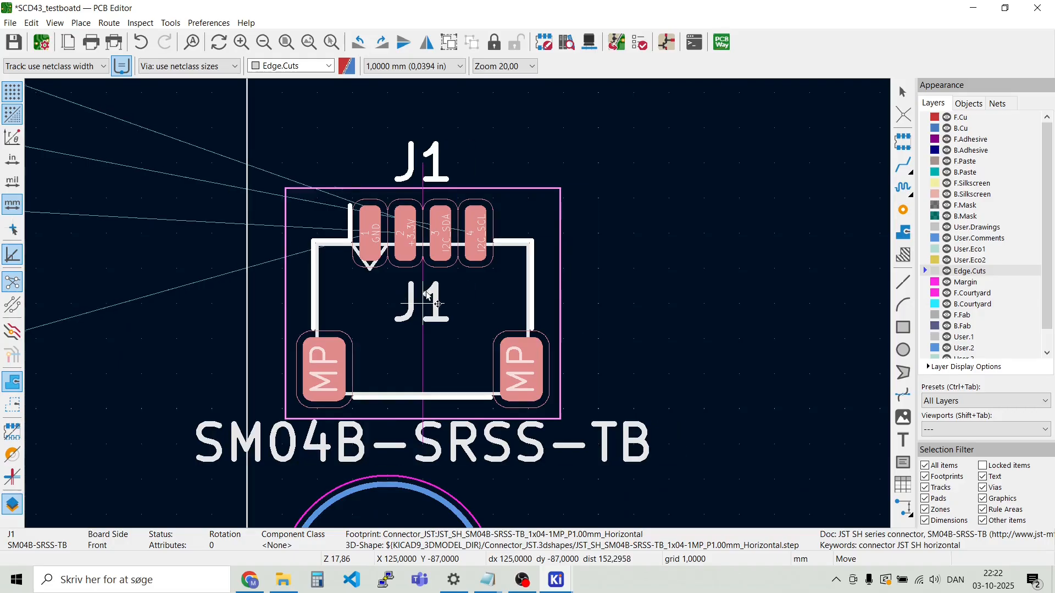
{"action": "key", "text": "r"}
{"action": "key", "text": "r"}
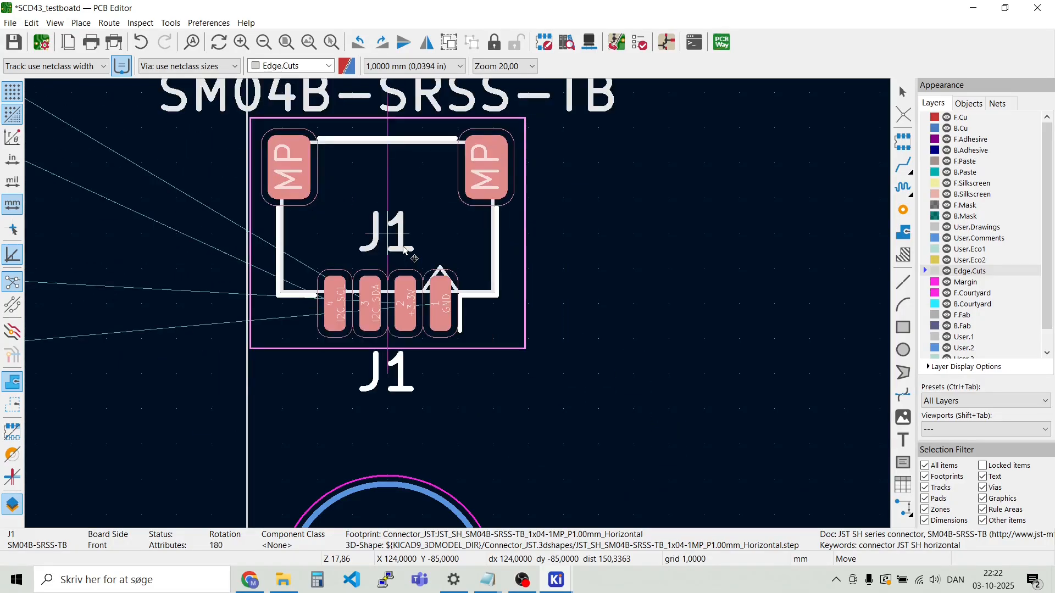
{"action": "key", "text": "r"}
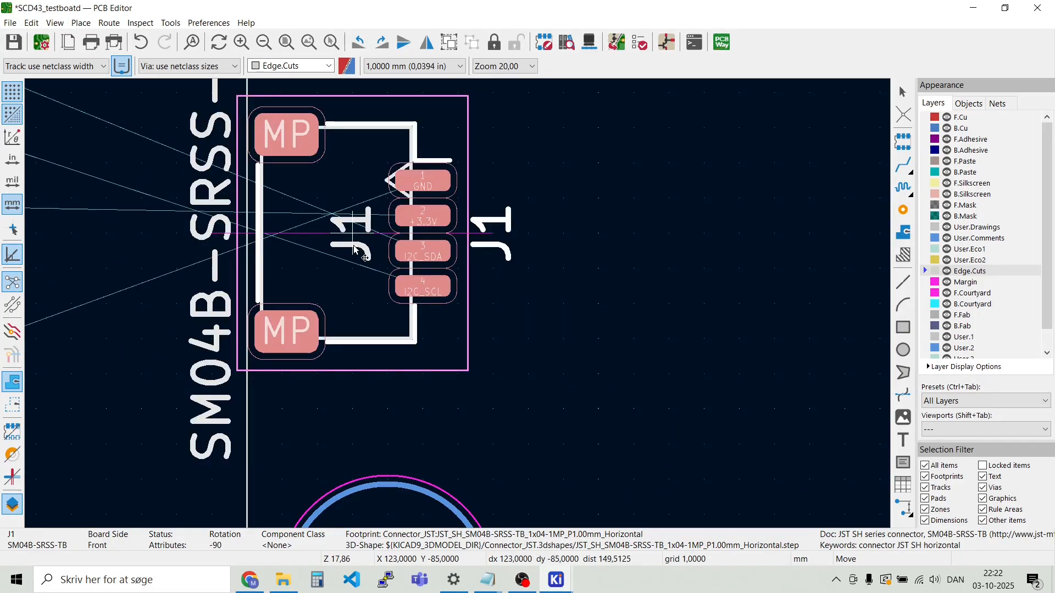
{"action": "left_click", "coordinate": [354, 250]}
{"action": "scroll", "coordinate": [460, 310], "scroll_direction": "down", "scroll_amount": 3}
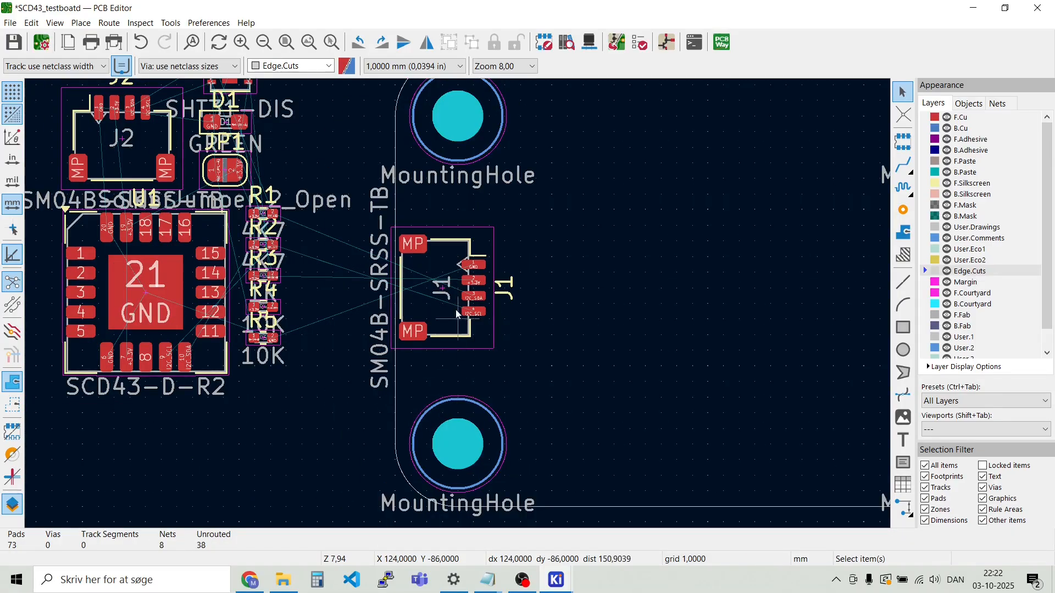
Rotate connector J2 to 90° and place it at the board's right edge opposite J1, with its signal pads facing inward
{"action": "left_click", "coordinate": [77, 149]}
{"action": "key", "text": "m"}
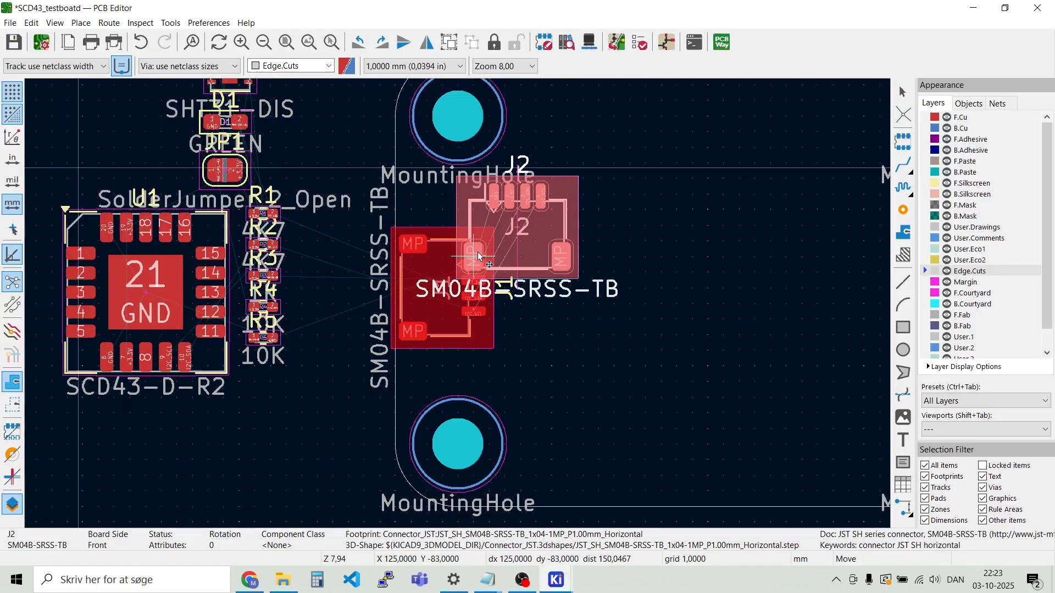
{"action": "scroll", "coordinate": [459, 310], "scroll_direction": "down", "scroll_amount": 3}
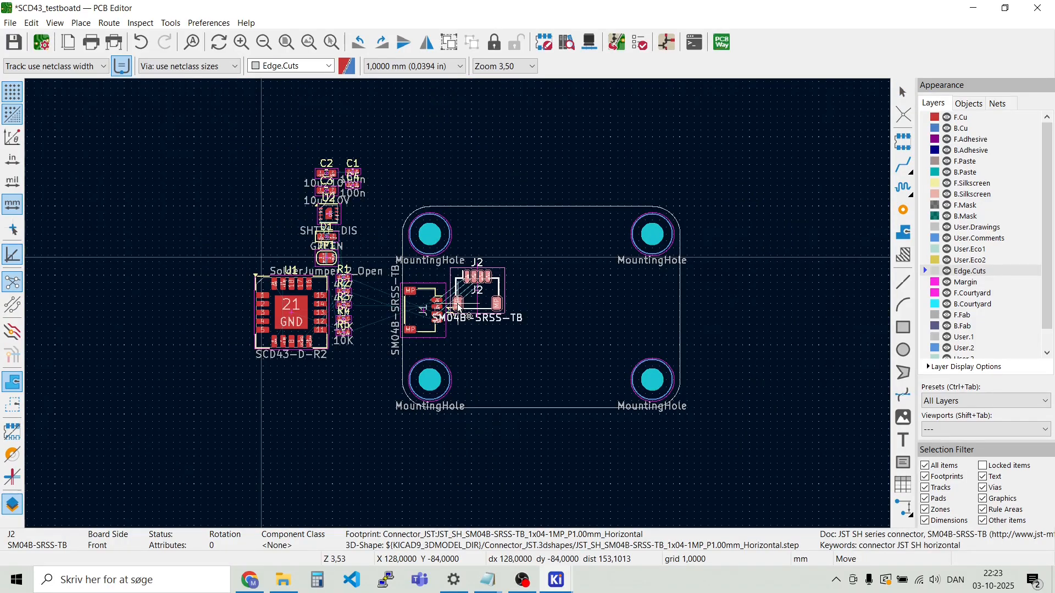
{"action": "key", "text": "r"}
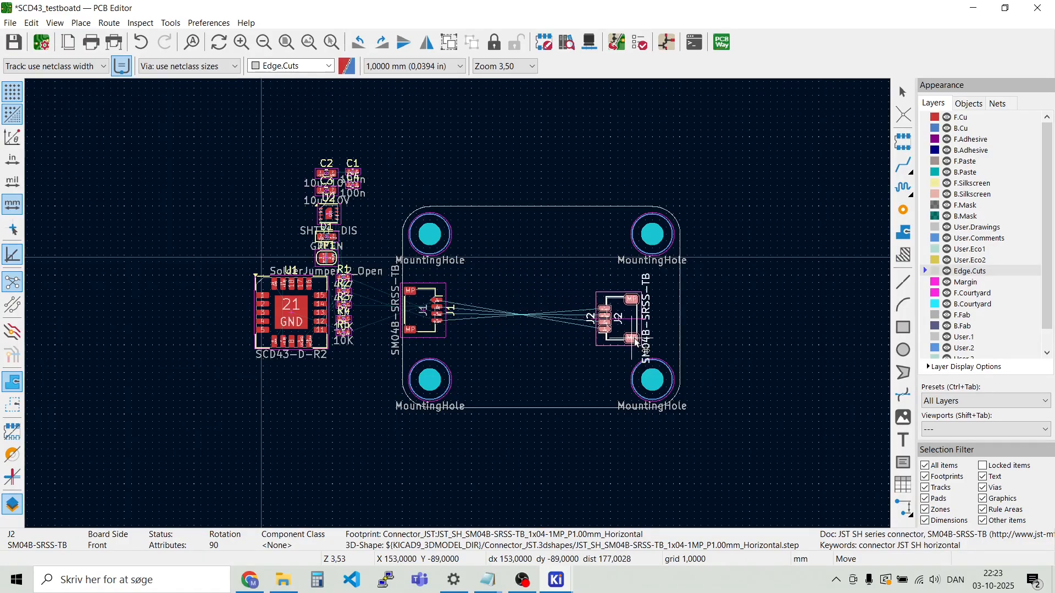
{"action": "scroll", "coordinate": [672, 333], "scroll_direction": "up", "scroll_amount": 5}
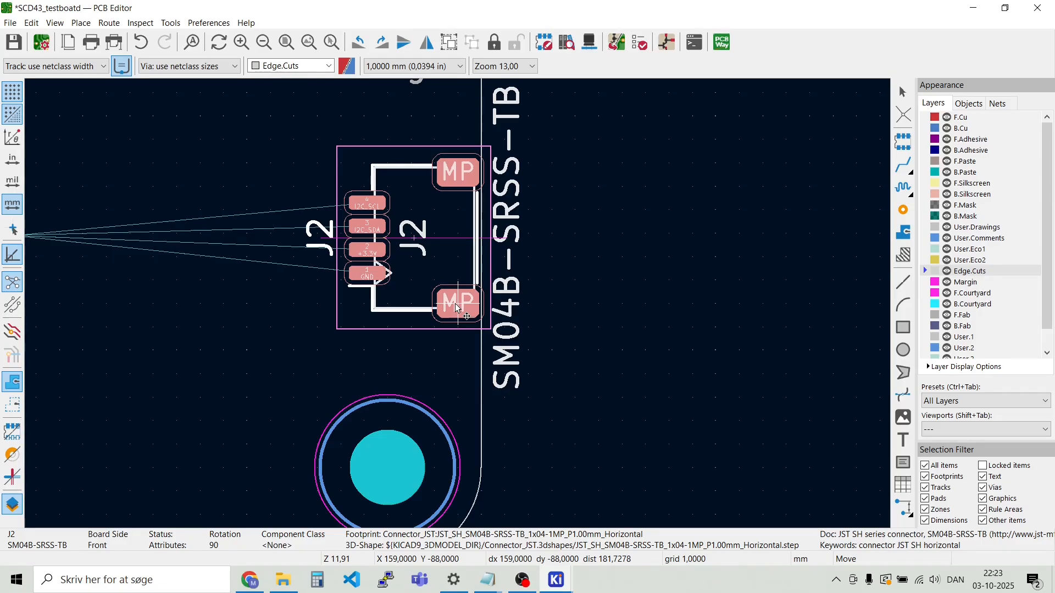
{"action": "left_click", "coordinate": [457, 309]}
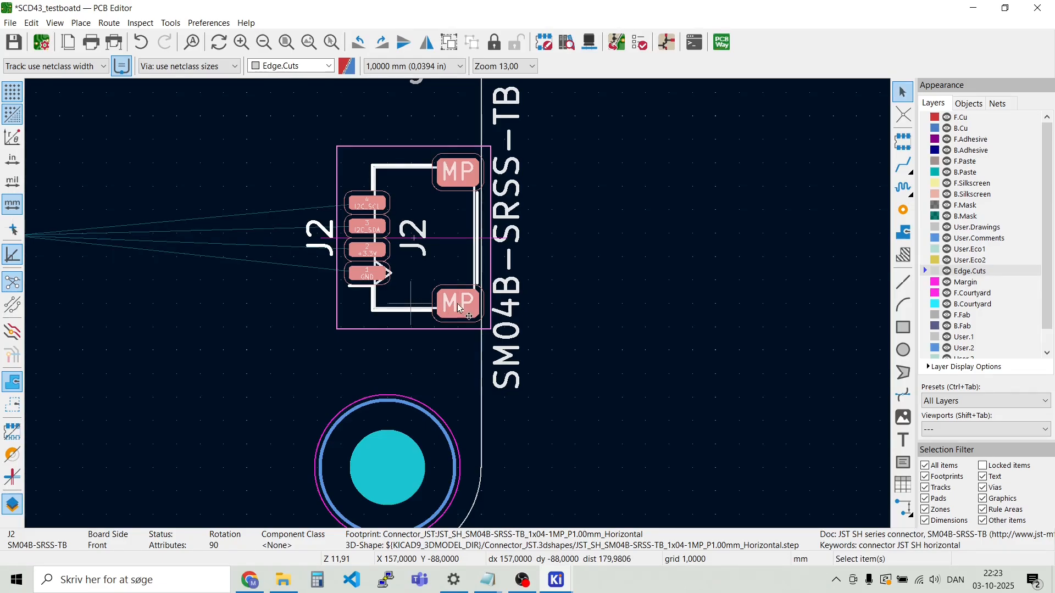
{"action": "scroll", "coordinate": [458, 309], "scroll_direction": "down", "scroll_amount": 3}
{"action": "key", "text": "Escape"}
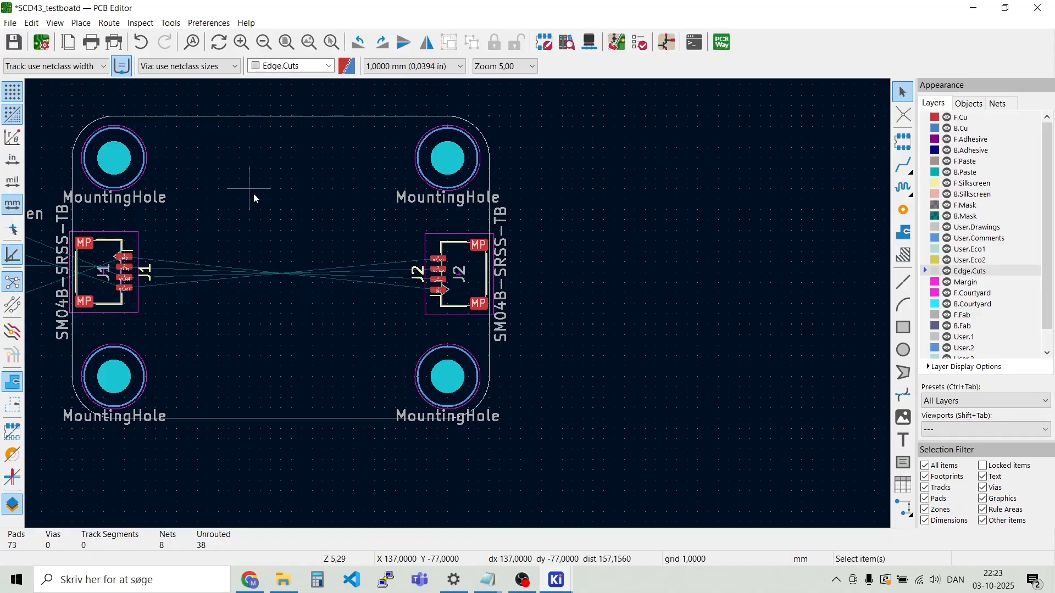
{"action": "scroll", "coordinate": [142, 181], "scroll_direction": "down", "scroll_amount": 1}
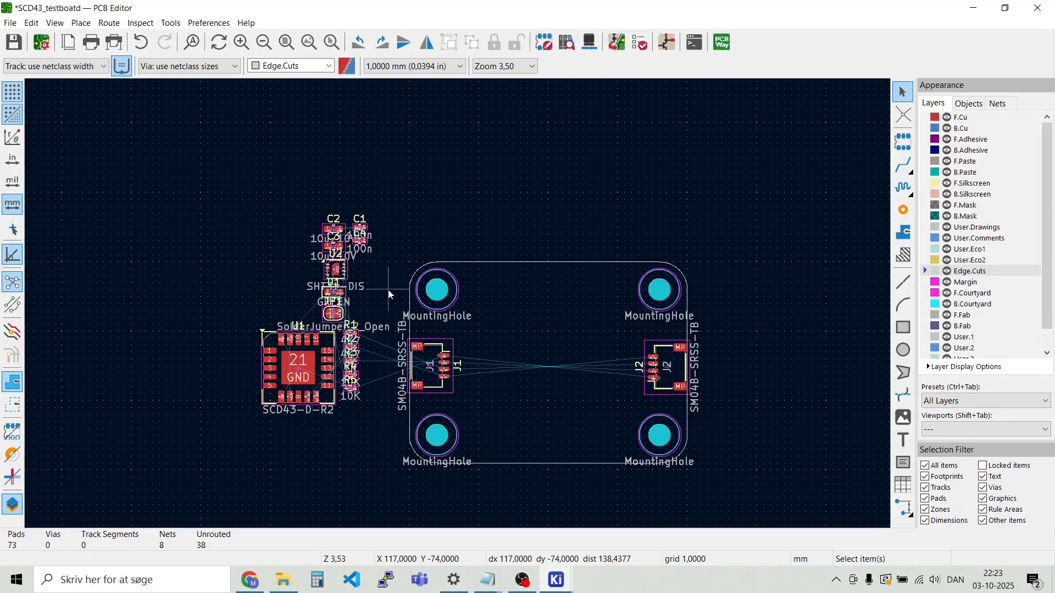
{"action": "left_click", "coordinate": [80, 24]}
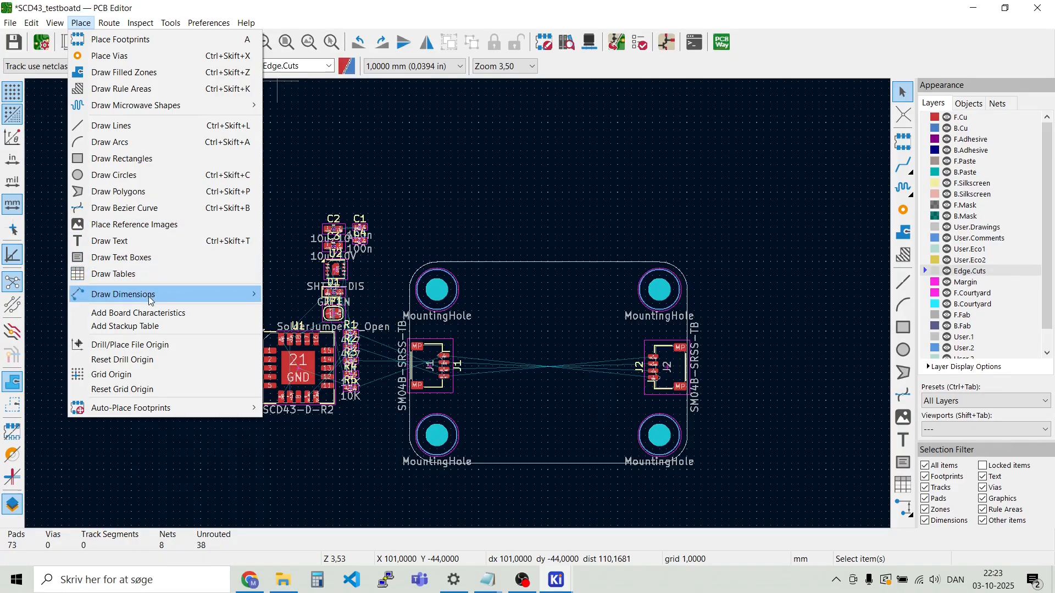
{"action": "mouse_move", "coordinate": [148, 297]}
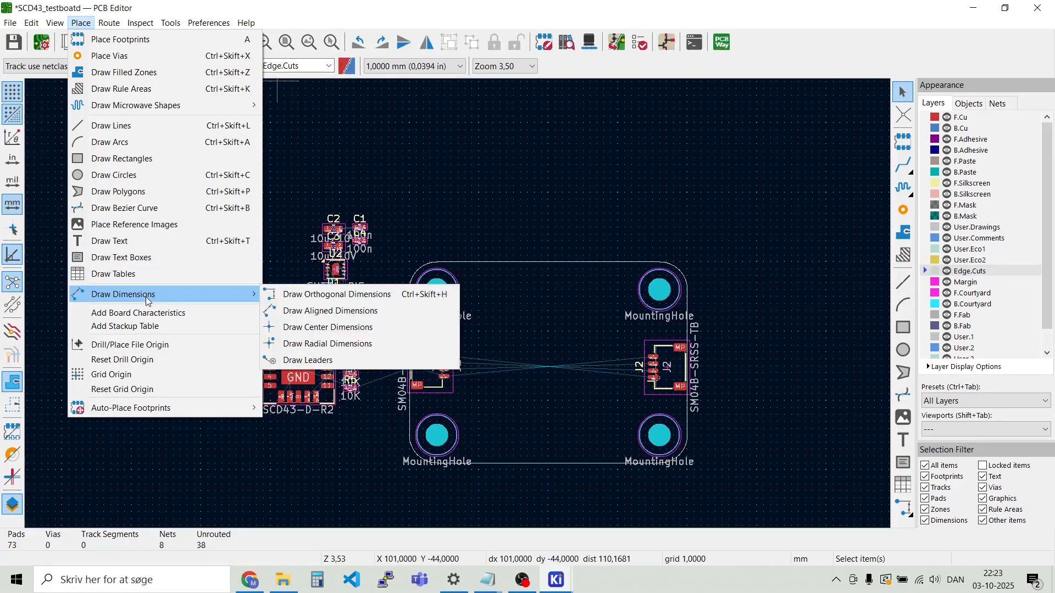
{"action": "left_click", "coordinate": [335, 294]}
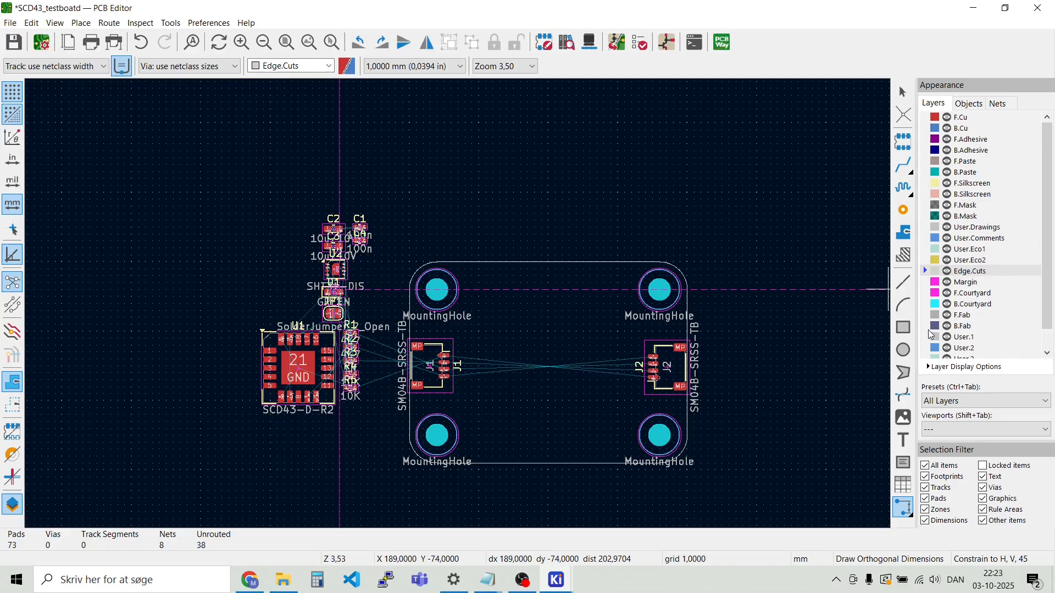
{"action": "key", "text": "Escape"}
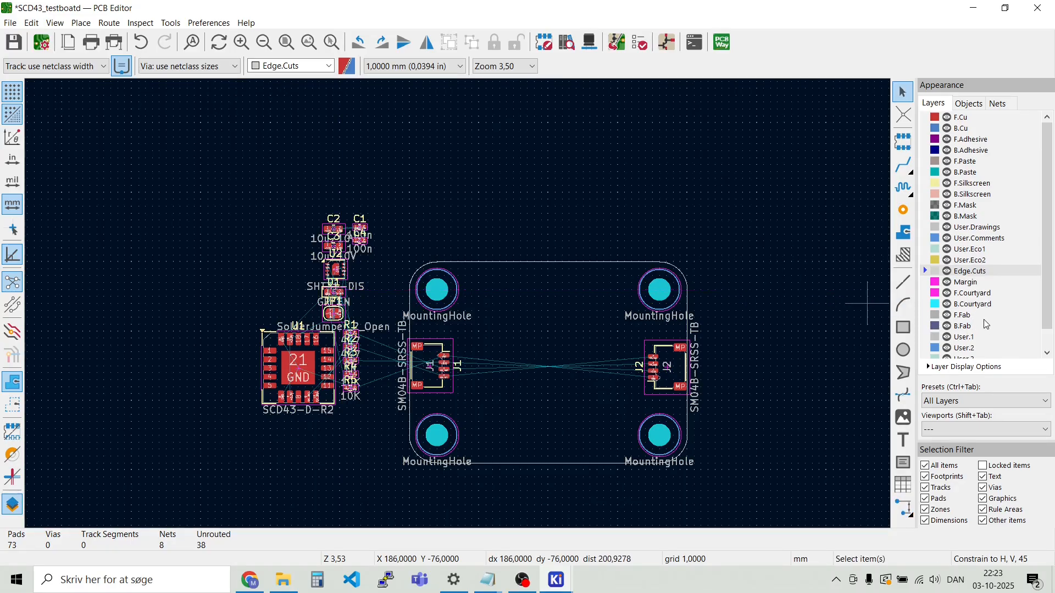
On layer User.1, add an orthogonal dimension for the board's overall width, placed about 3 mm above the board's upper edge
{"action": "left_click", "coordinate": [959, 339]}
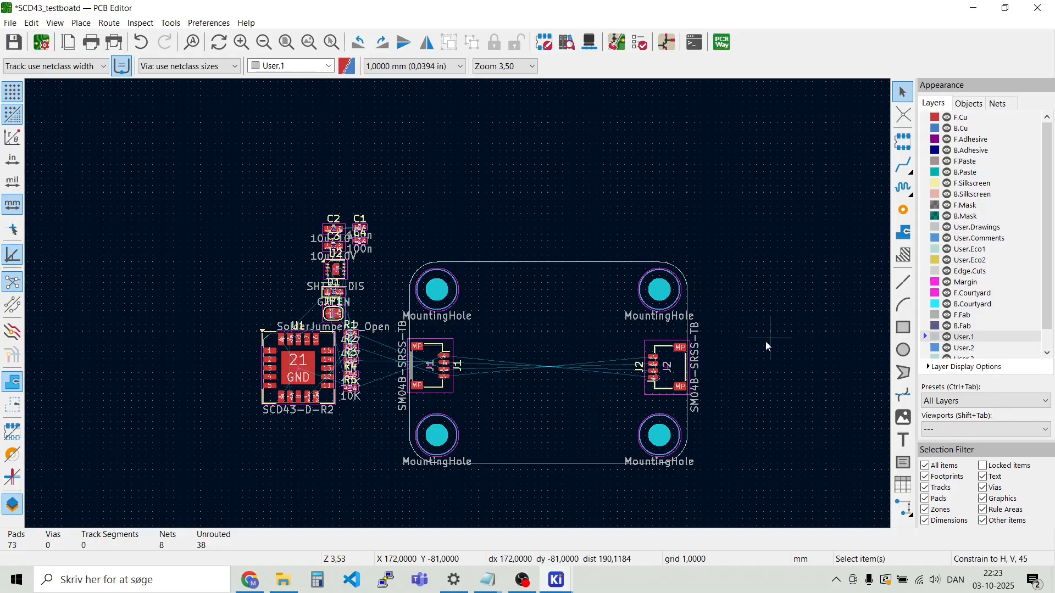
{"action": "left_click", "coordinate": [81, 23]}
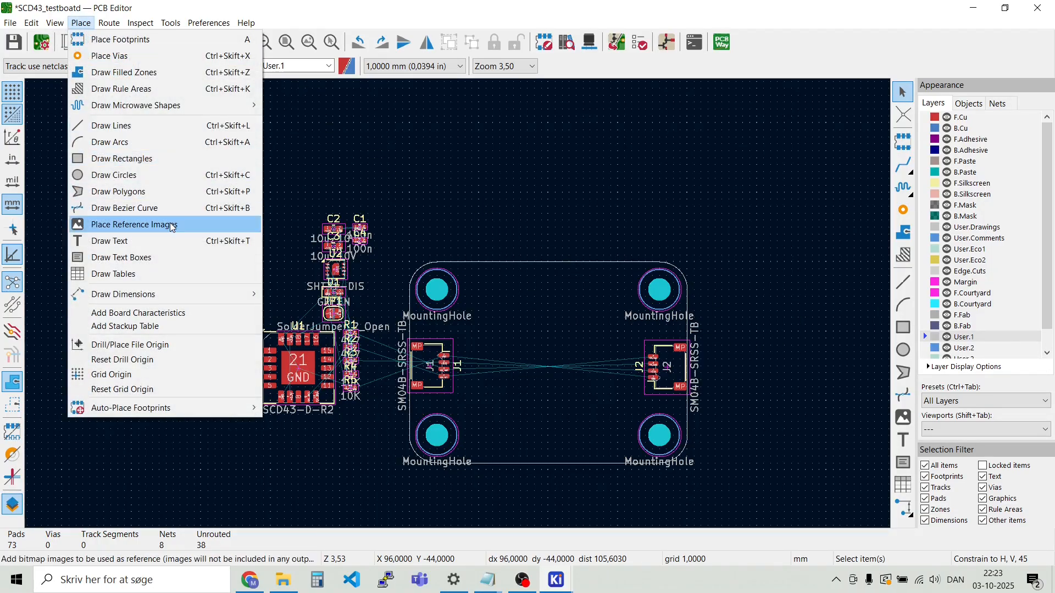
{"action": "mouse_move", "coordinate": [196, 298]}
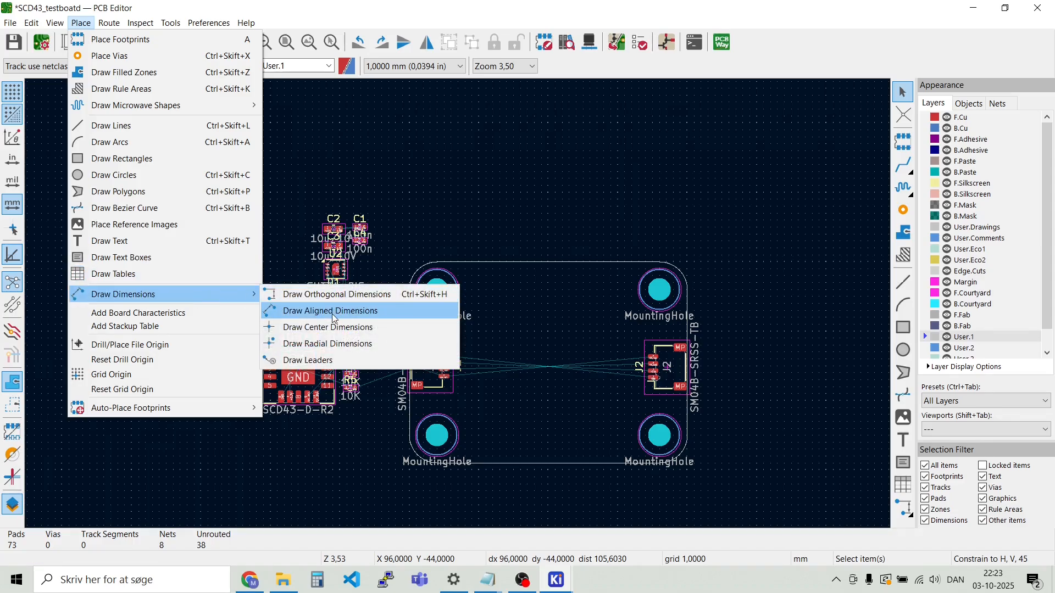
{"action": "left_click", "coordinate": [336, 294]}
{"action": "scroll", "coordinate": [458, 304], "scroll_direction": "up", "scroll_amount": 4}
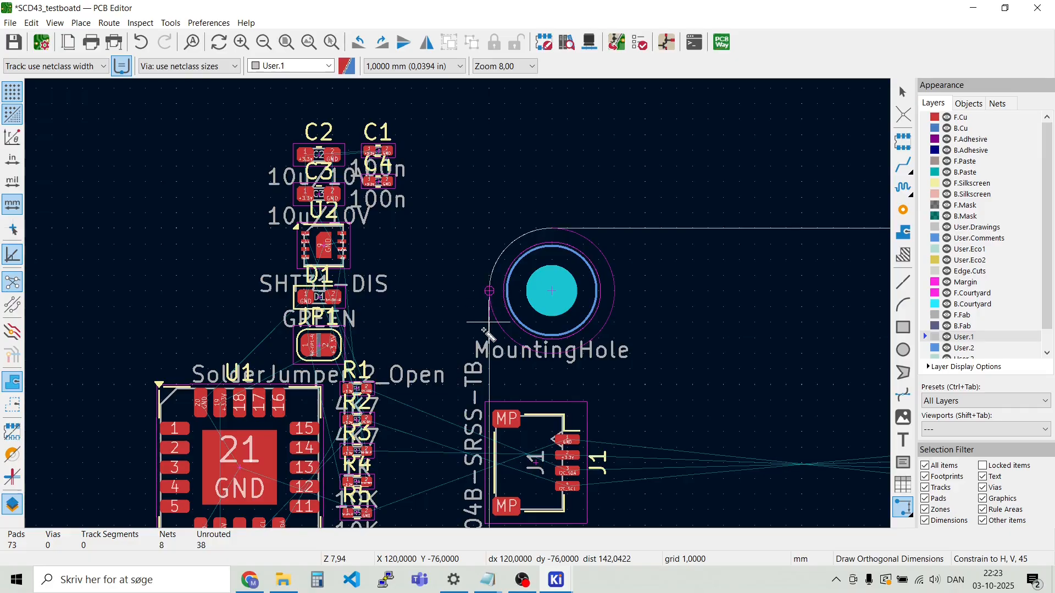
{"action": "left_click", "coordinate": [489, 291]}
{"action": "scroll", "coordinate": [459, 302], "scroll_direction": "down", "scroll_amount": 4}
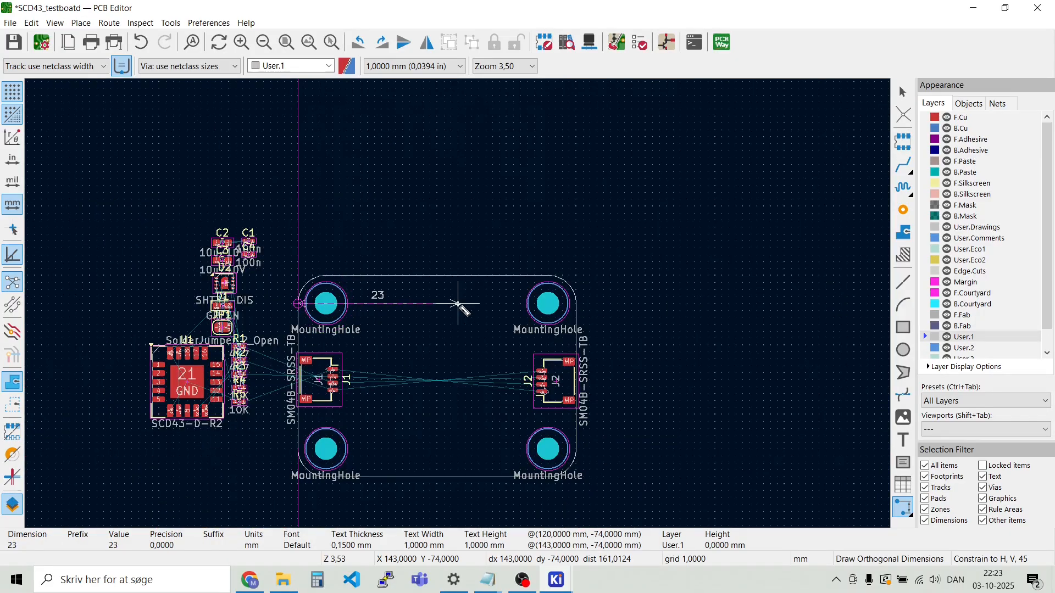
{"action": "scroll", "coordinate": [563, 306], "scroll_direction": "up", "scroll_amount": 6}
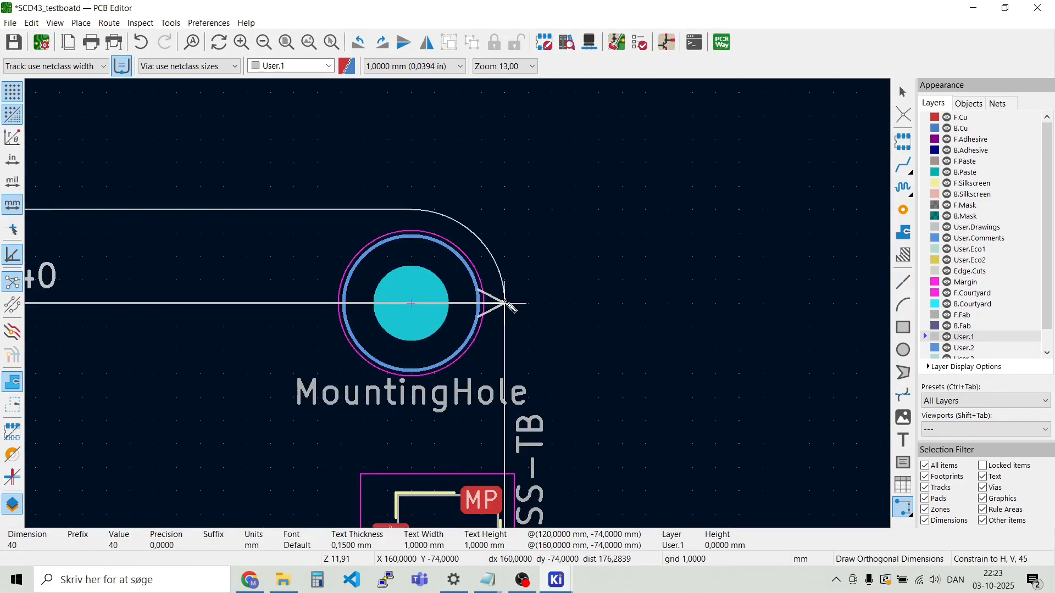
{"action": "left_click", "coordinate": [504, 303]}
{"action": "scroll", "coordinate": [501, 142], "scroll_direction": "down", "scroll_amount": 2}
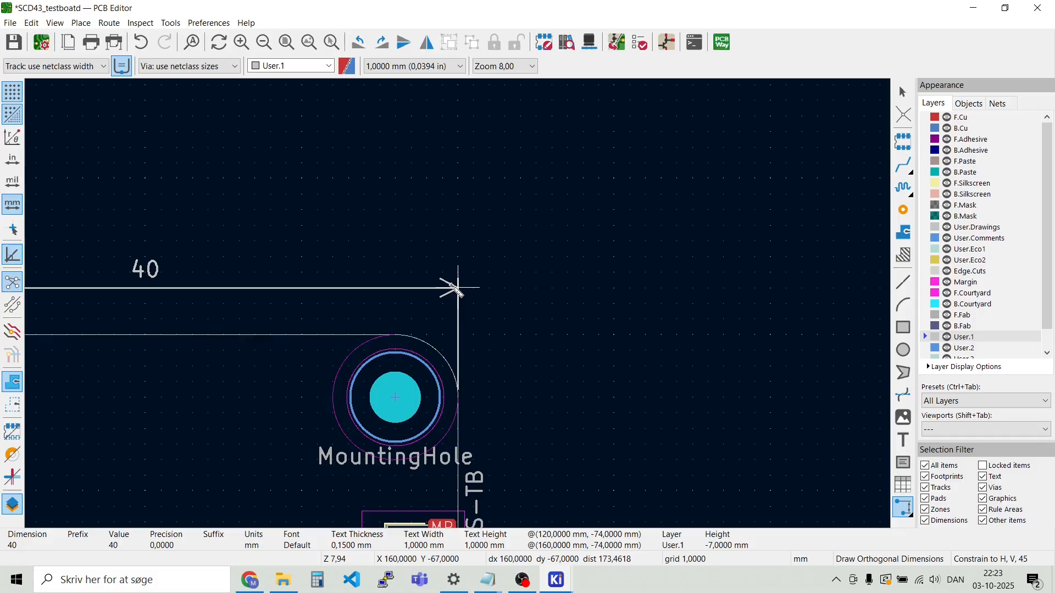
{"action": "left_click", "coordinate": [454, 288]}
{"action": "scroll", "coordinate": [456, 291], "scroll_direction": "down", "scroll_amount": 5}
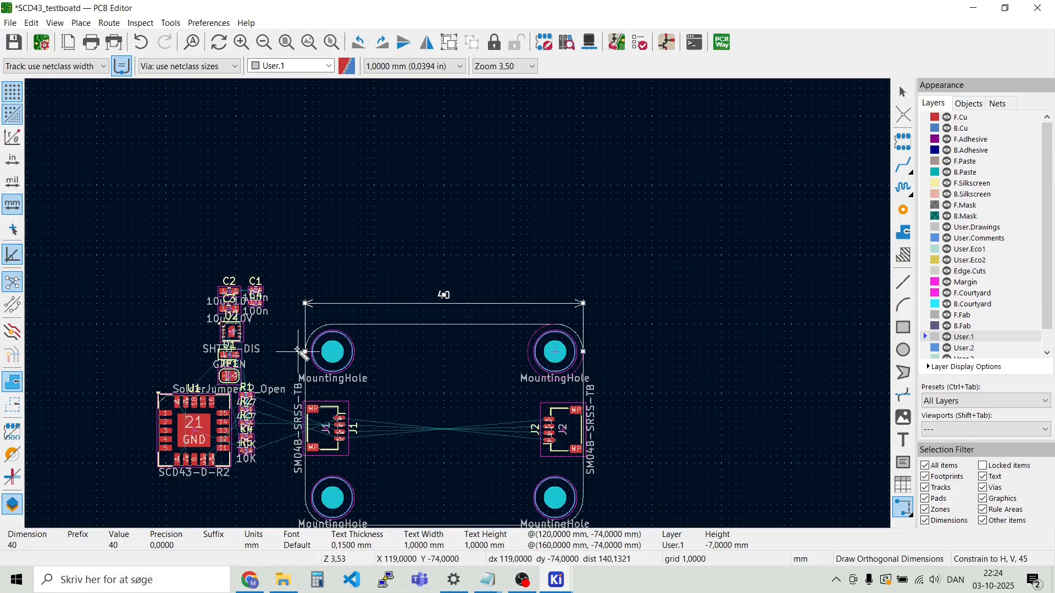
{"action": "scroll", "coordinate": [300, 335], "scroll_direction": "up", "scroll_amount": 7}
{"action": "key", "text": "Escape"}
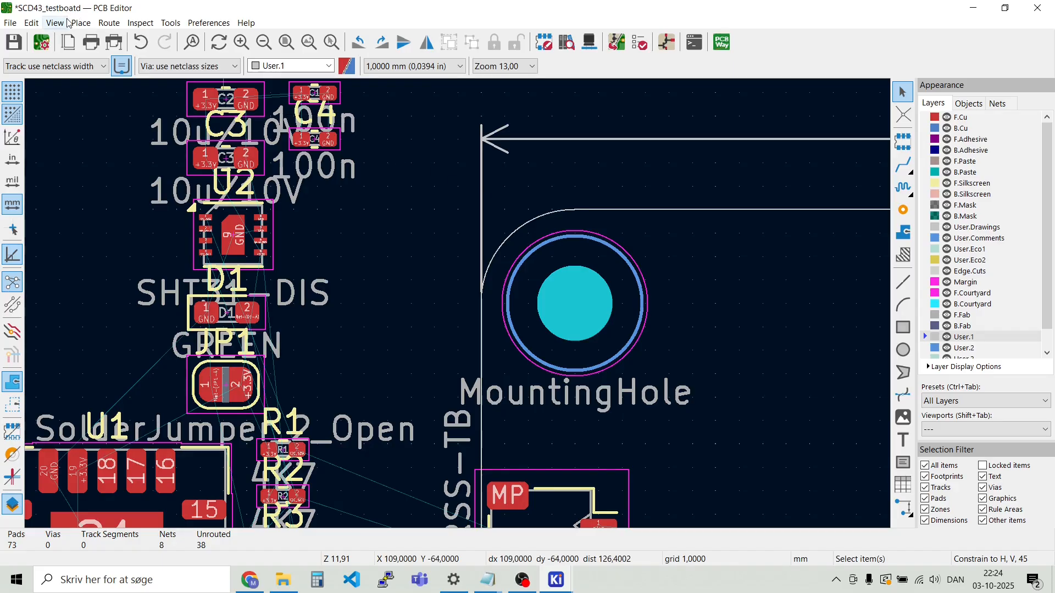
Add an orthogonal dimension for the board's overall height, placed about 3 mm outside the board's left edge
{"action": "left_click", "coordinate": [80, 23]}
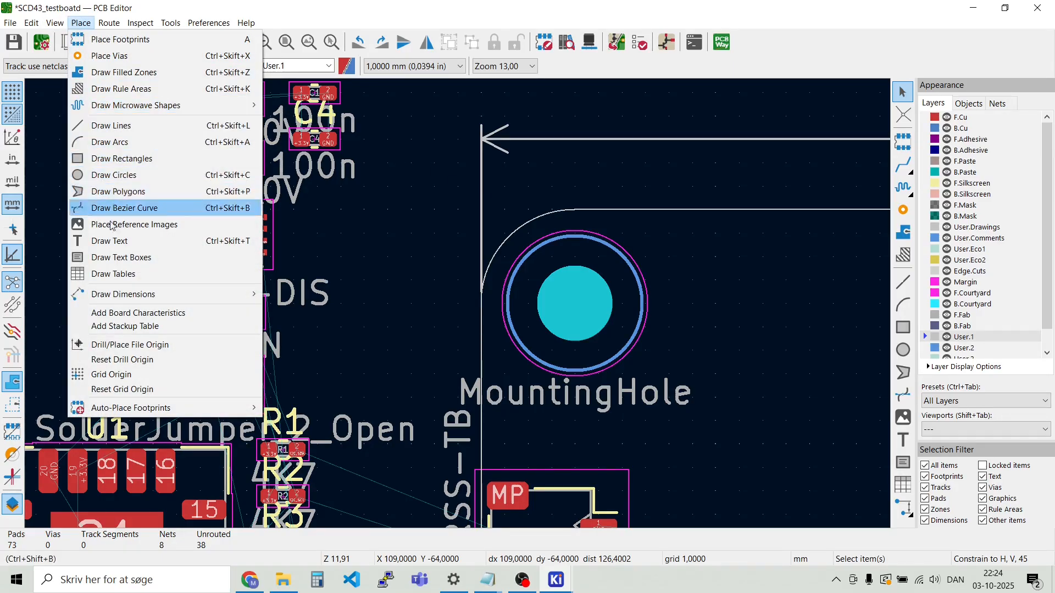
{"action": "mouse_move", "coordinate": [134, 297]}
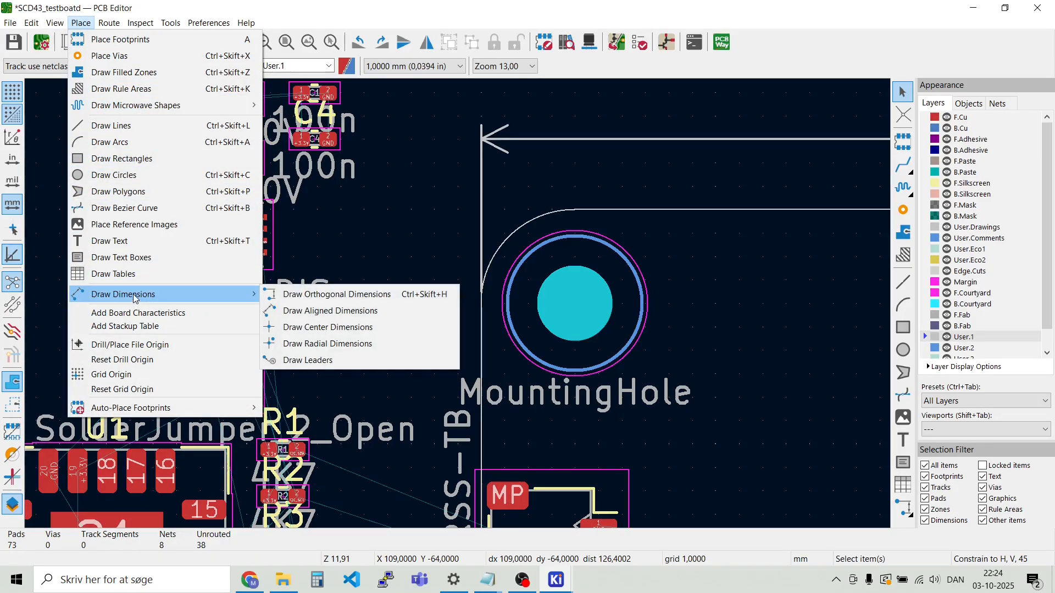
{"action": "left_click", "coordinate": [340, 294]}
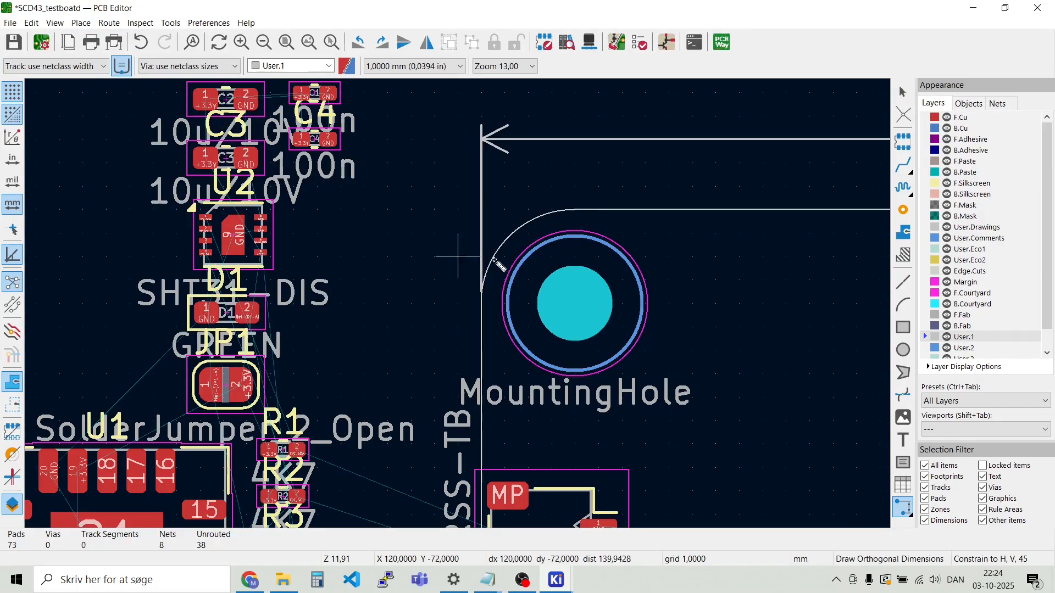
{"action": "left_click", "coordinate": [576, 209]}
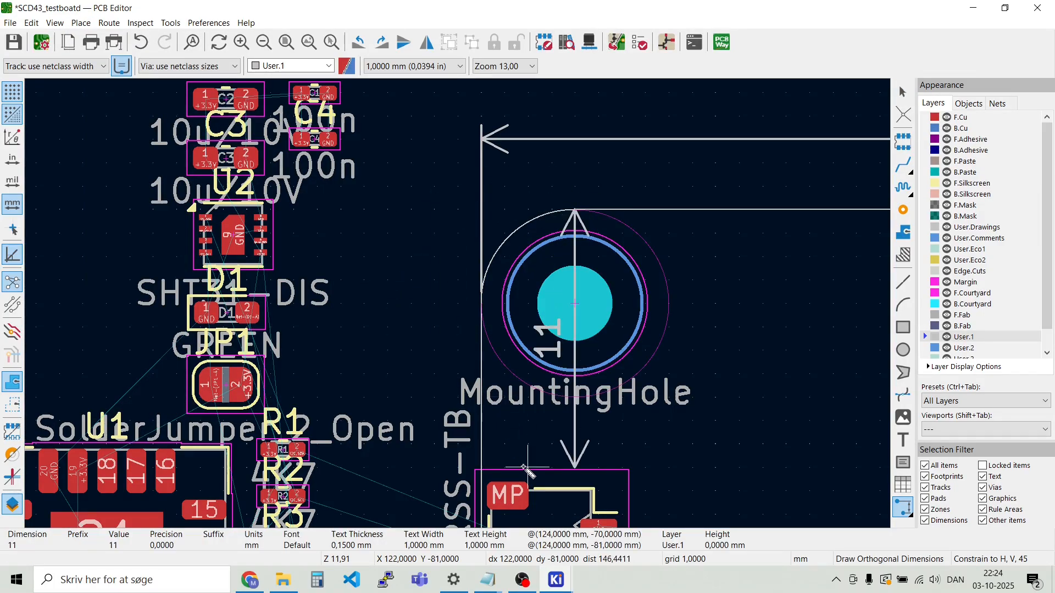
{"action": "scroll", "coordinate": [530, 478], "scroll_direction": "down", "scroll_amount": 3}
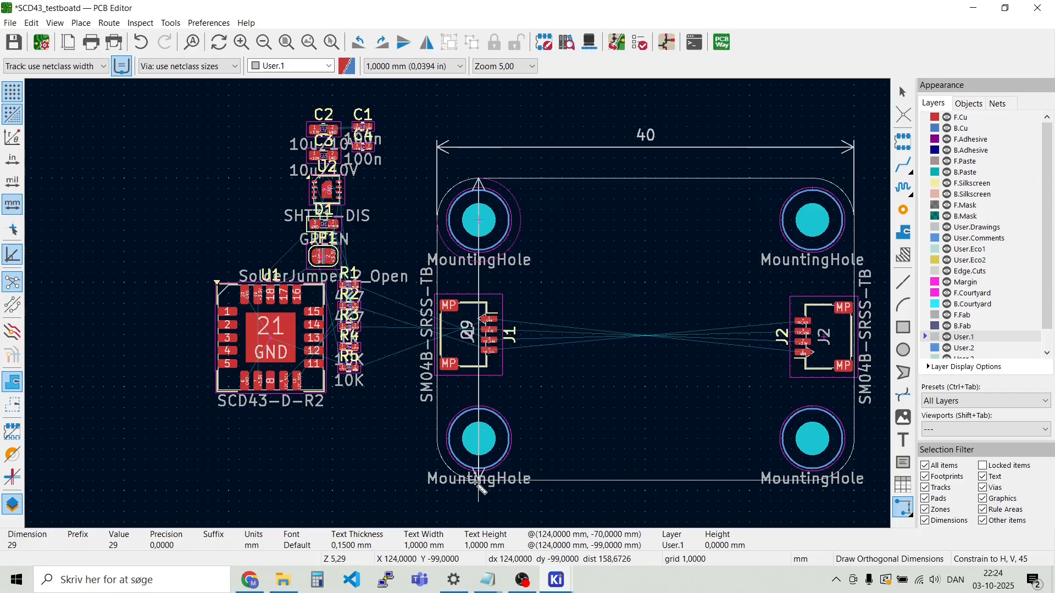
{"action": "left_click", "coordinate": [478, 481]}
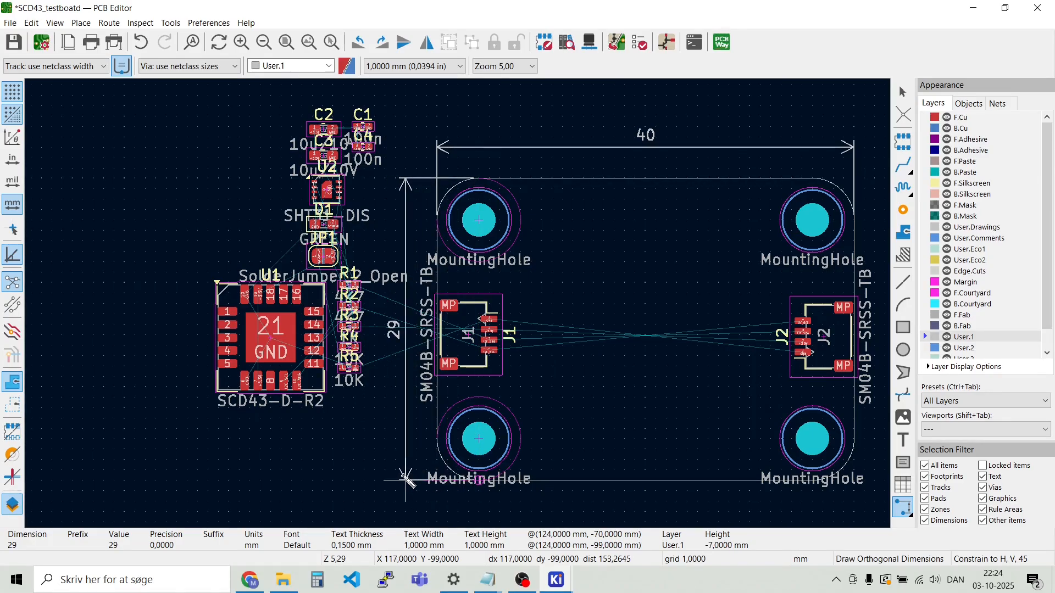
{"action": "left_click", "coordinate": [406, 481]}
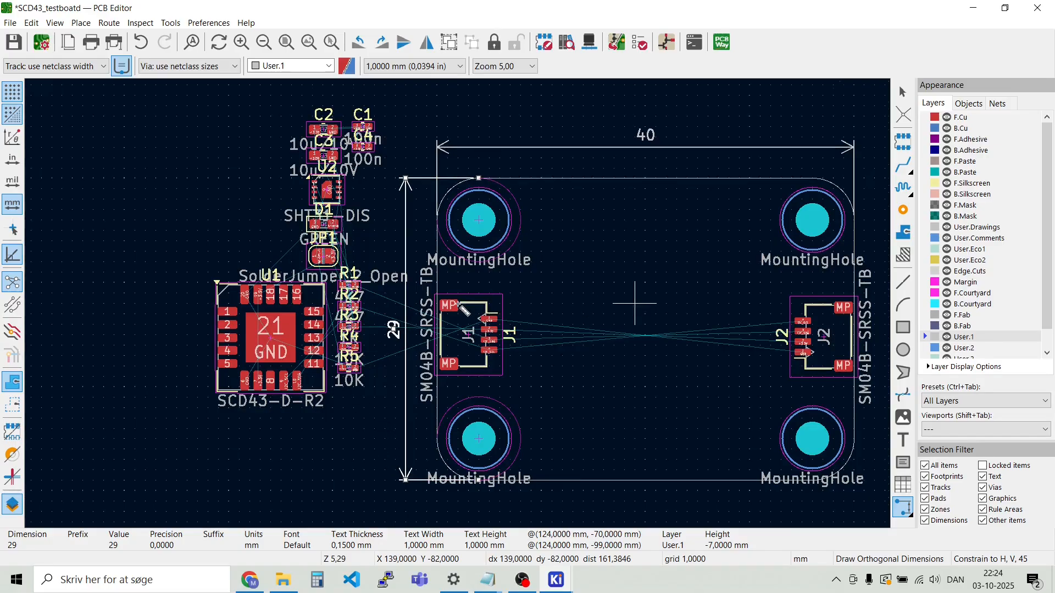
{"action": "scroll", "coordinate": [635, 302], "scroll_direction": "down", "scroll_amount": 1}
{"action": "scroll", "coordinate": [611, 248], "scroll_direction": "up", "scroll_amount": 2}
{"action": "scroll", "coordinate": [458, 320], "scroll_direction": "down", "scroll_amount": 1}
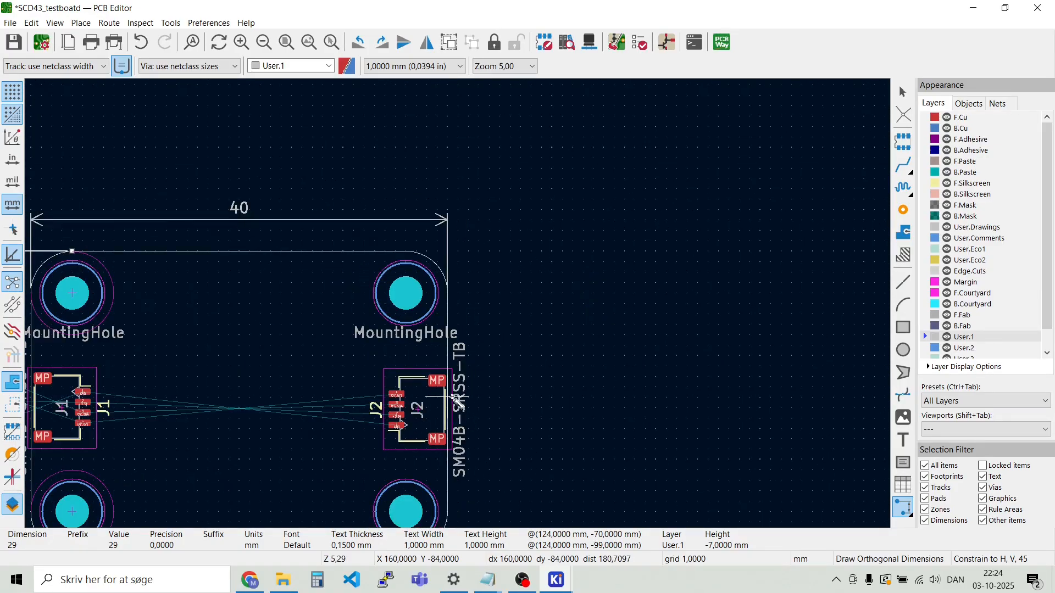
{"action": "key", "text": "Escape"}
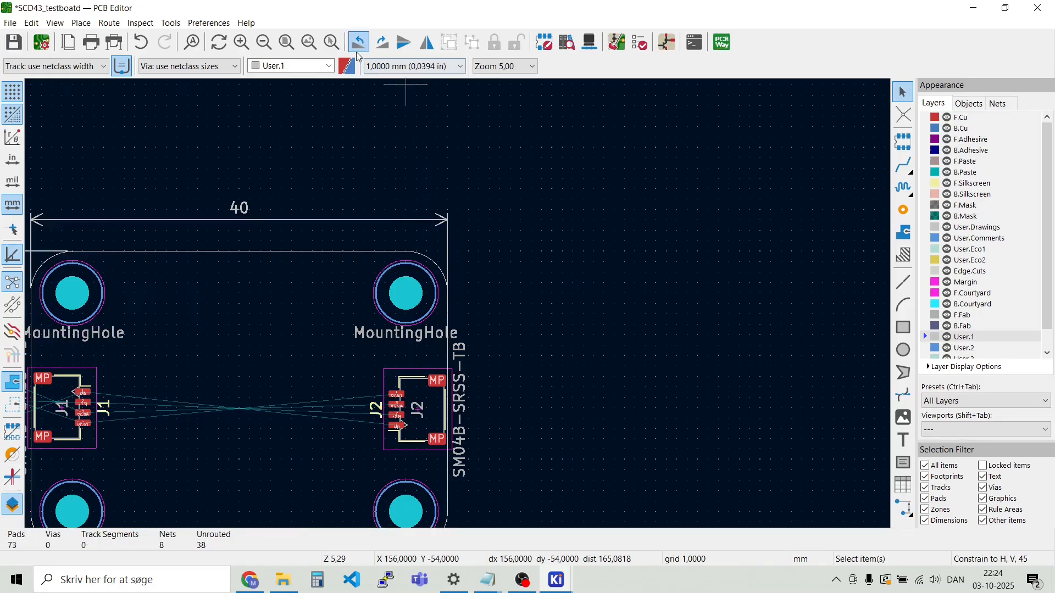
Set the grid to 0.5 mm
{"action": "left_click", "coordinate": [463, 68]}
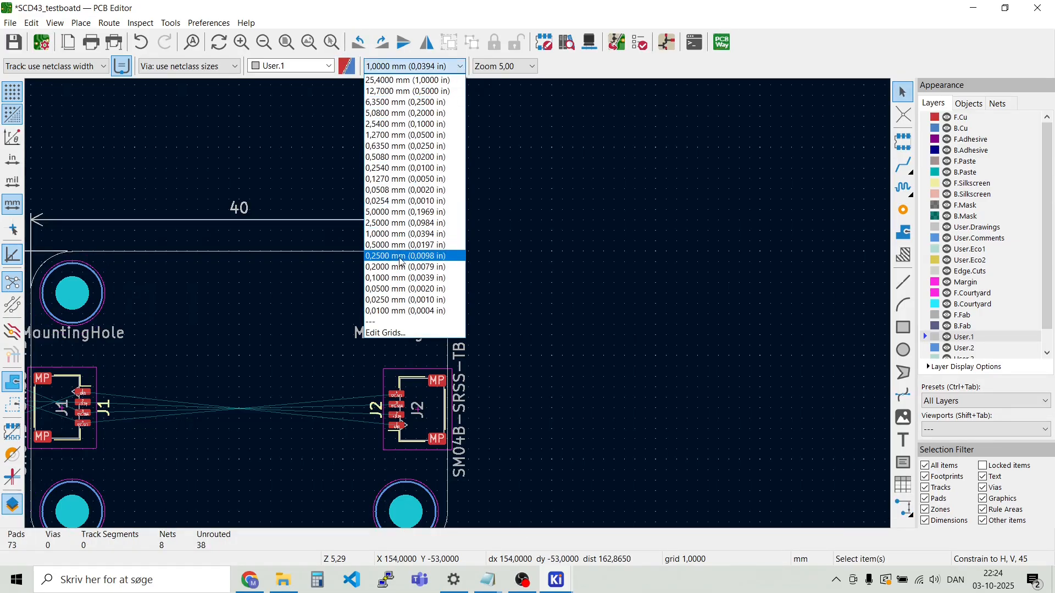
{"action": "left_click", "coordinate": [401, 245]}
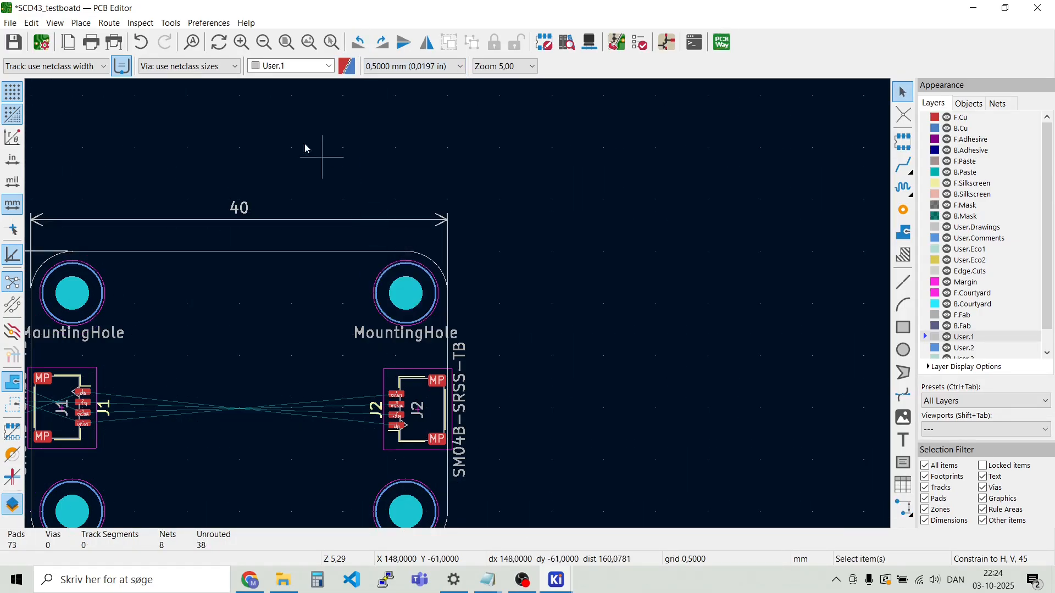
{"action": "left_click", "coordinate": [80, 23]}
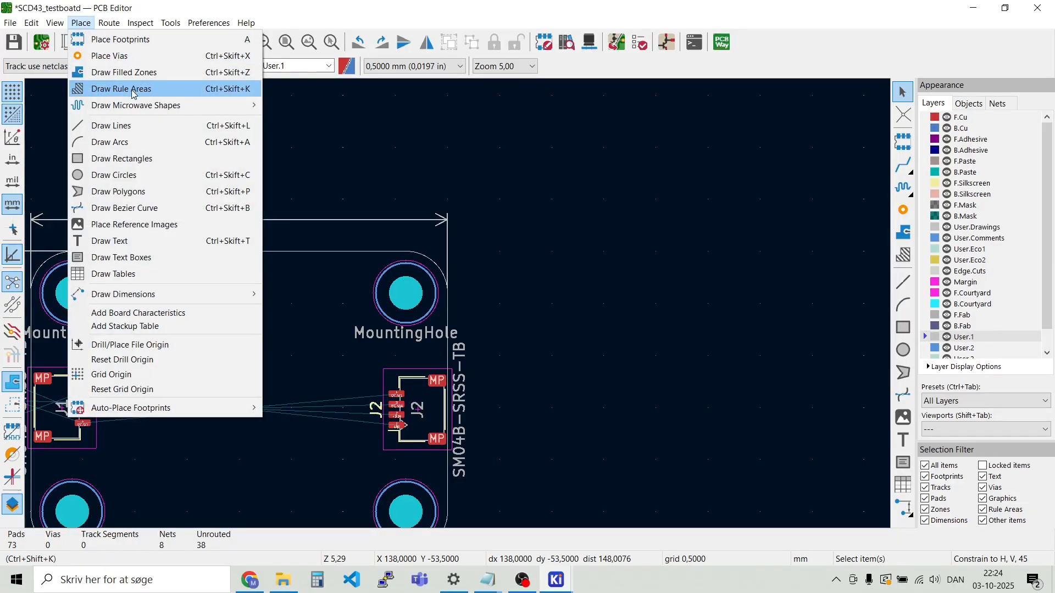
{"action": "mouse_move", "coordinate": [220, 294]}
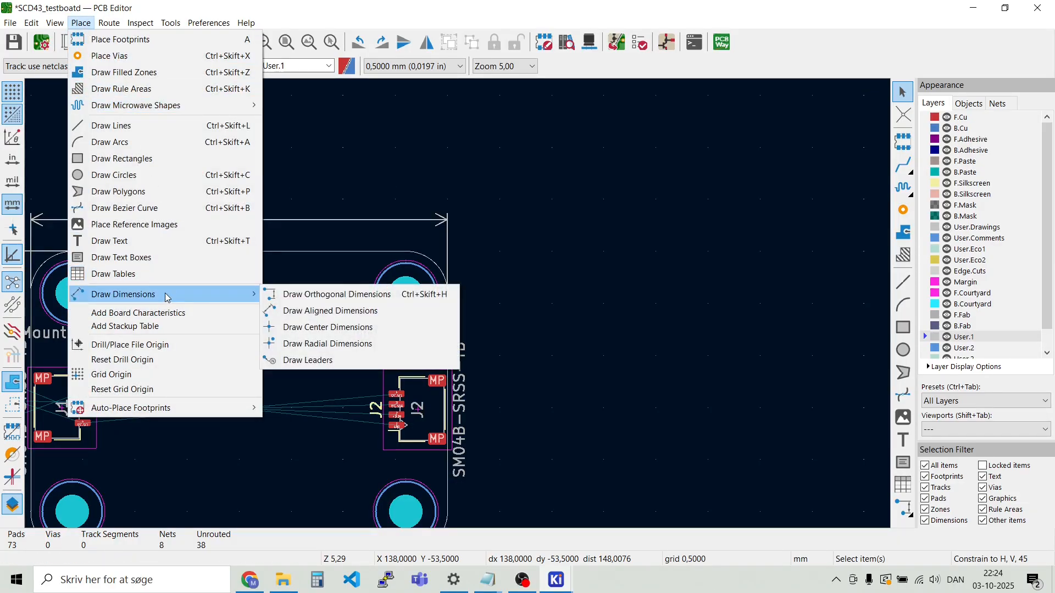
{"action": "left_click", "coordinate": [307, 295]}
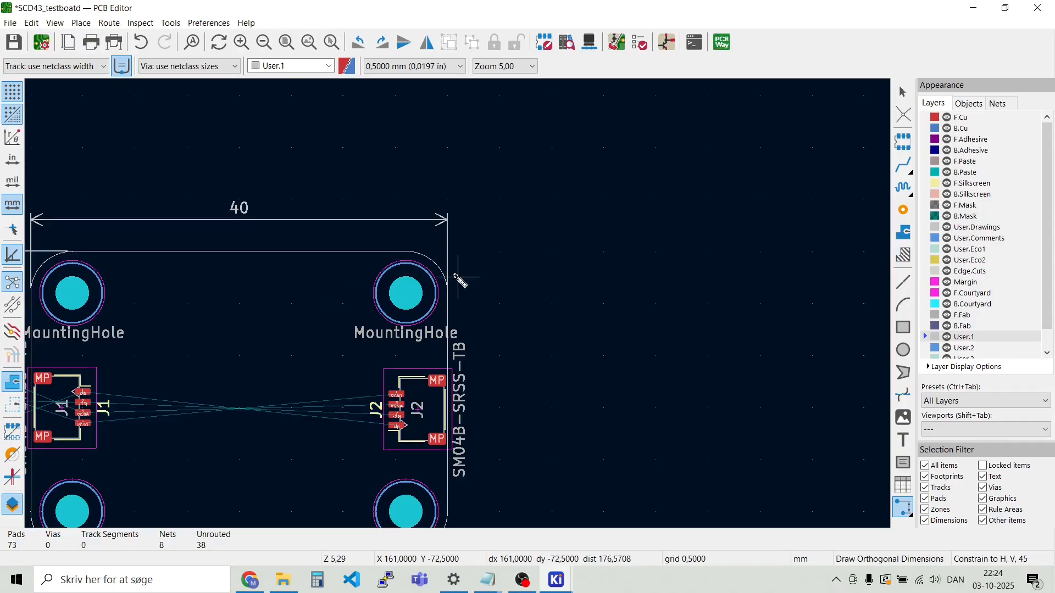
{"action": "left_click", "coordinate": [406, 251]}
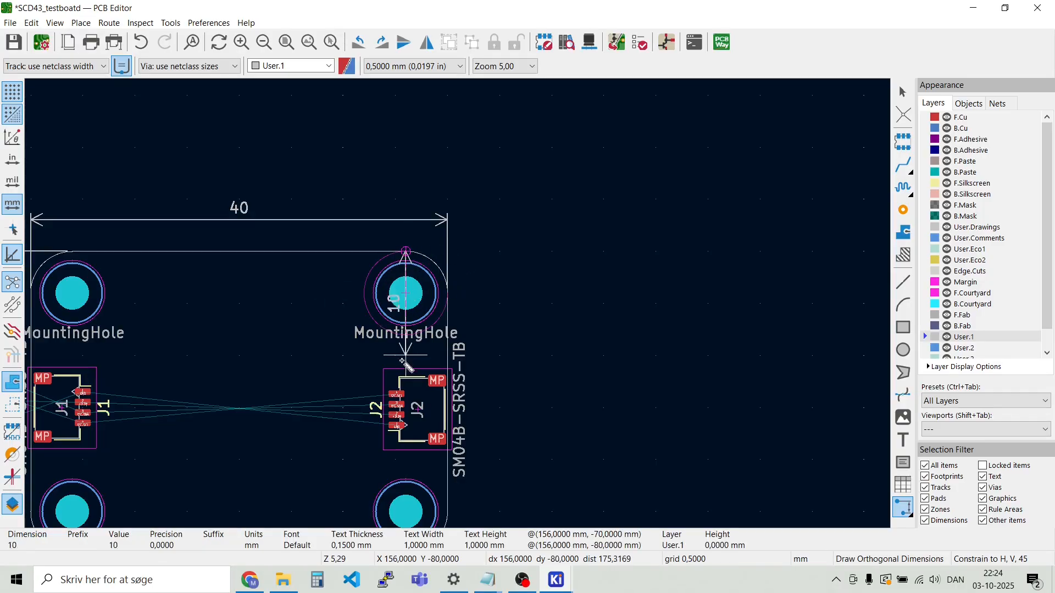
{"action": "scroll", "coordinate": [401, 410], "scroll_direction": "up", "scroll_amount": 3}
{"action": "scroll", "coordinate": [464, 289], "scroll_direction": "down", "scroll_amount": 2}
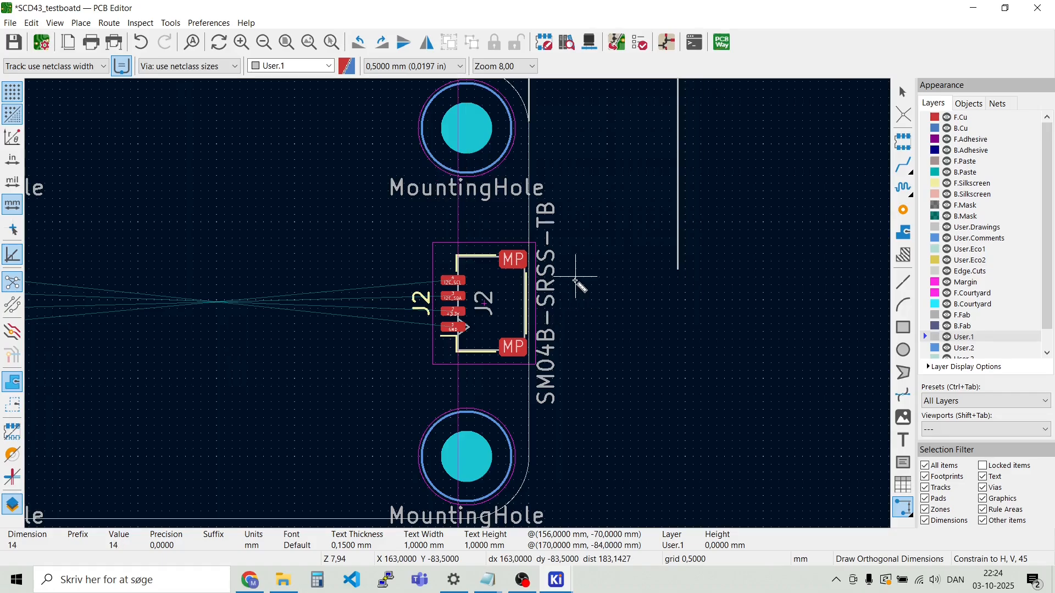
{"action": "scroll", "coordinate": [617, 285], "scroll_direction": "down", "scroll_amount": 2}
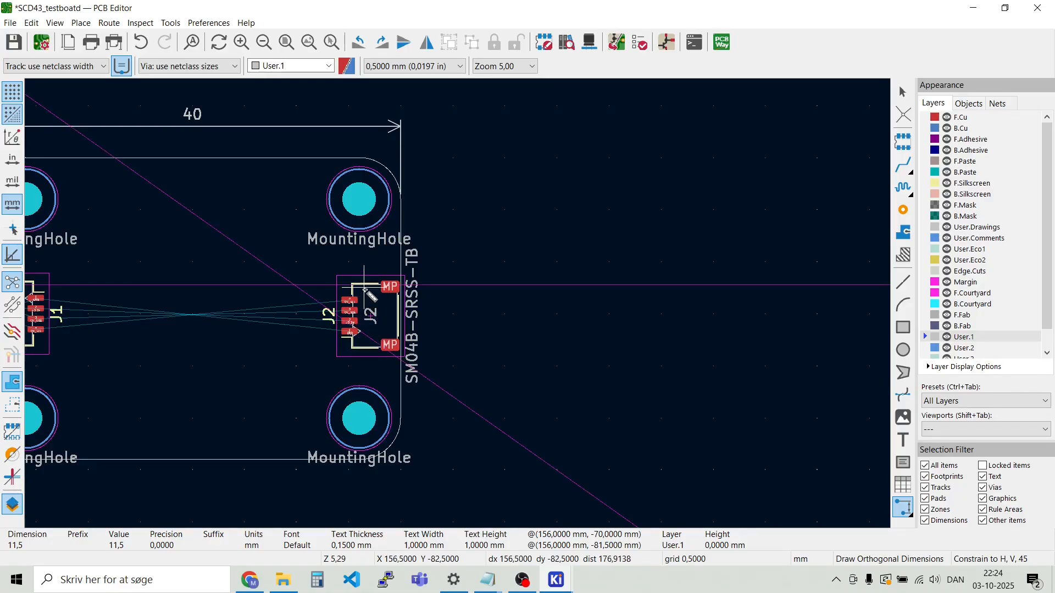
Move connector J2 inward, away from the board's right edge and clear of the line between the mounting holes
{"action": "key", "text": "m"}
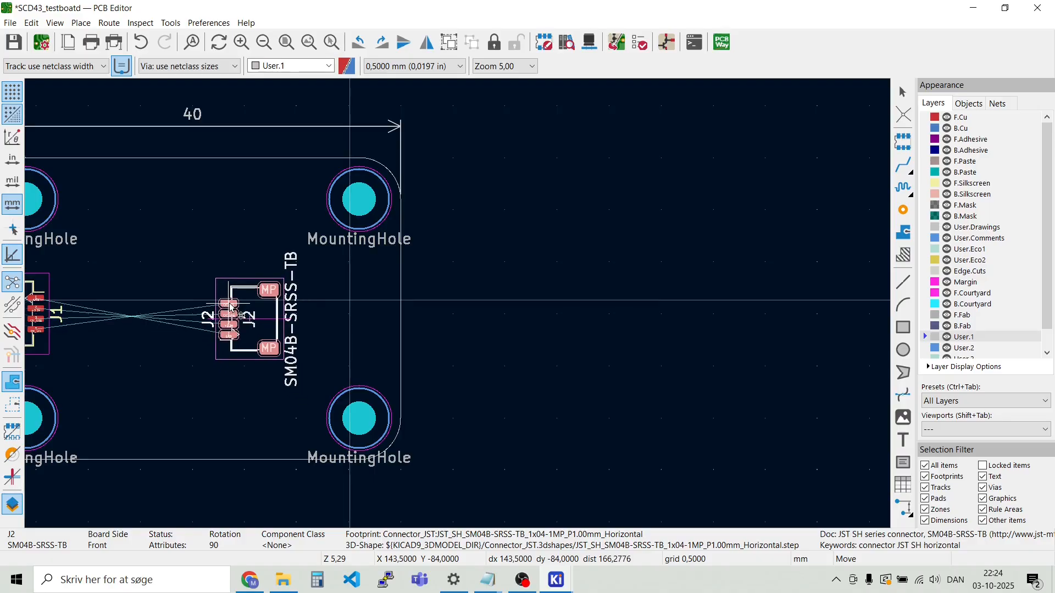
{"action": "left_click", "coordinate": [230, 303]}
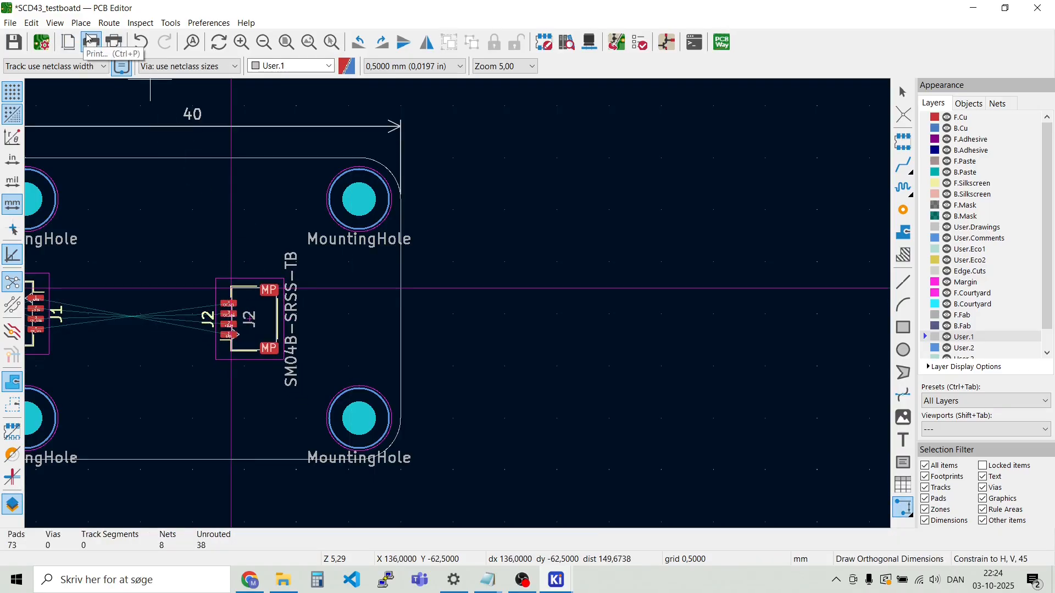
Add a 14.5 mm vertical orthogonal dimension from the board's upper edge down to its mid-height, placed outside the right edge
{"action": "left_click", "coordinate": [81, 23]}
{"action": "mouse_move", "coordinate": [215, 302]}
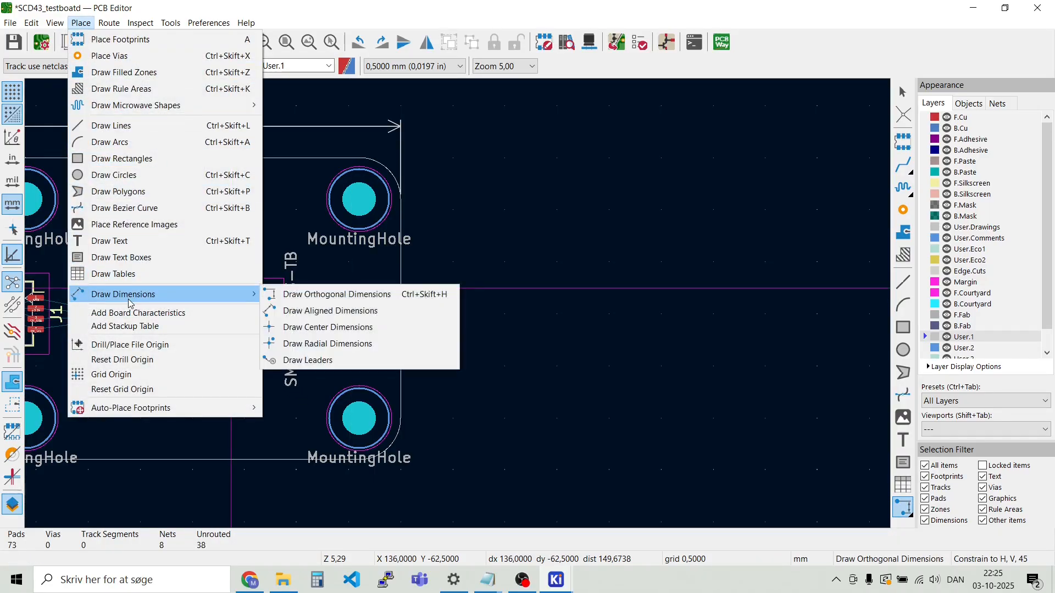
{"action": "left_click", "coordinate": [335, 295]}
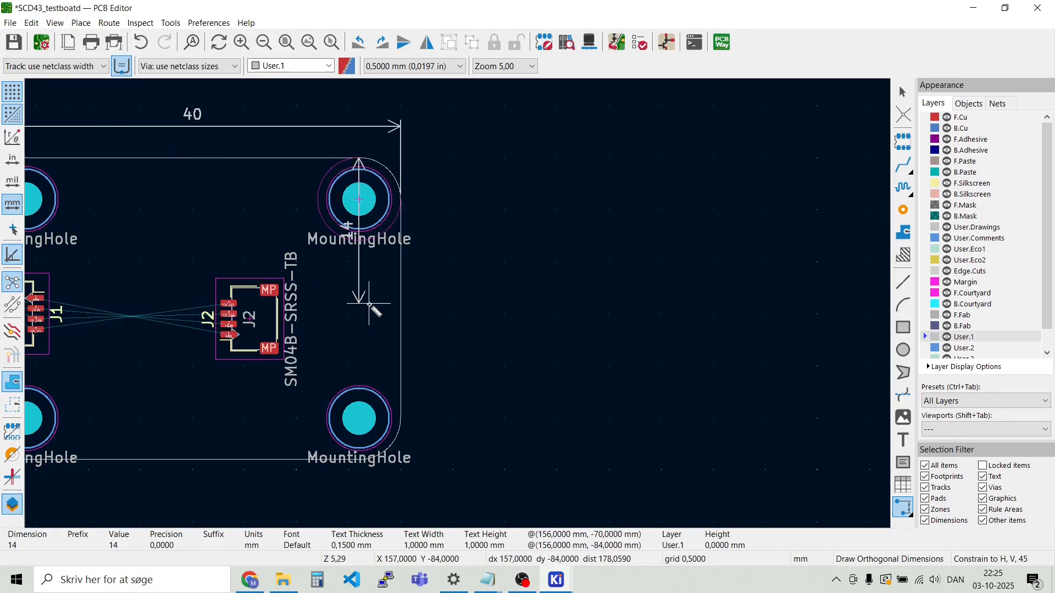
{"action": "scroll", "coordinate": [368, 303], "scroll_direction": "up", "scroll_amount": 2}
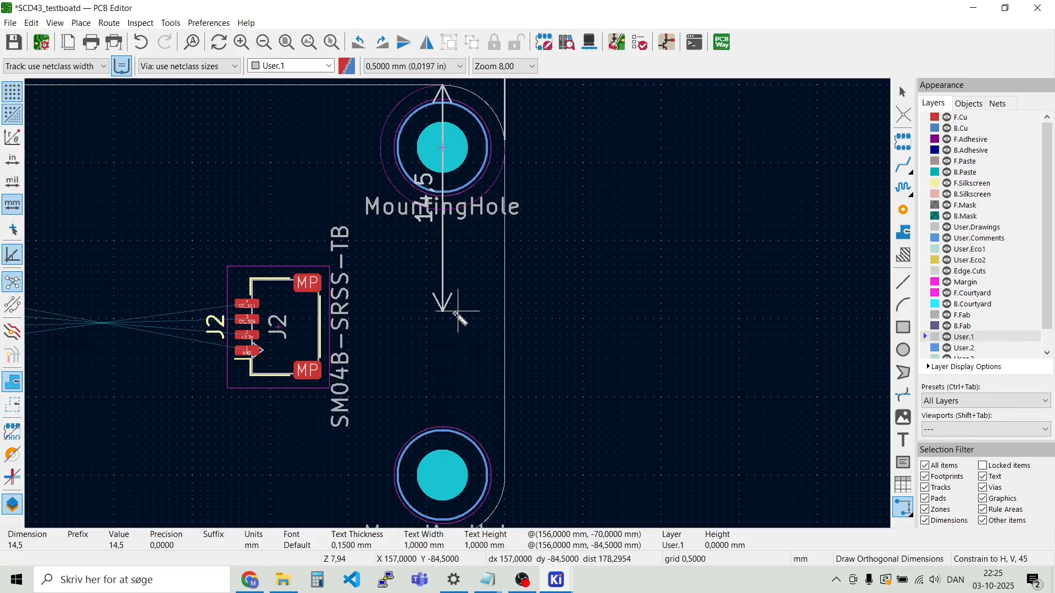
{"action": "left_click", "coordinate": [458, 311]}
{"action": "scroll", "coordinate": [548, 312], "scroll_direction": "down", "scroll_amount": 2}
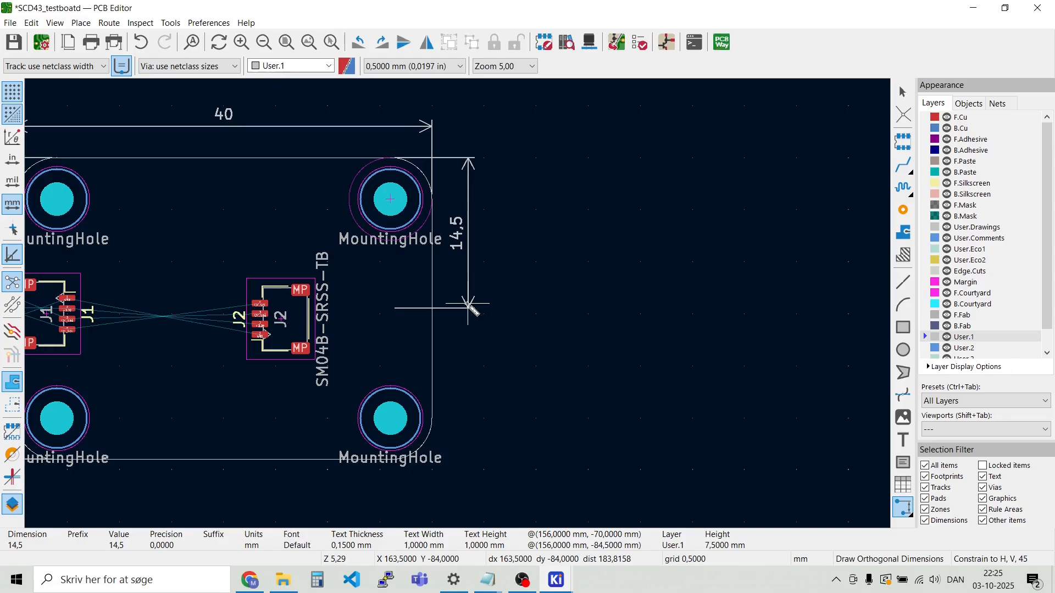
Finish the 14.5 mm vertical dimension just outside the board's right edge, running down from the upper edge, and leave the dimension command
{"action": "scroll", "coordinate": [461, 305], "scroll_direction": "down", "scroll_amount": 2}
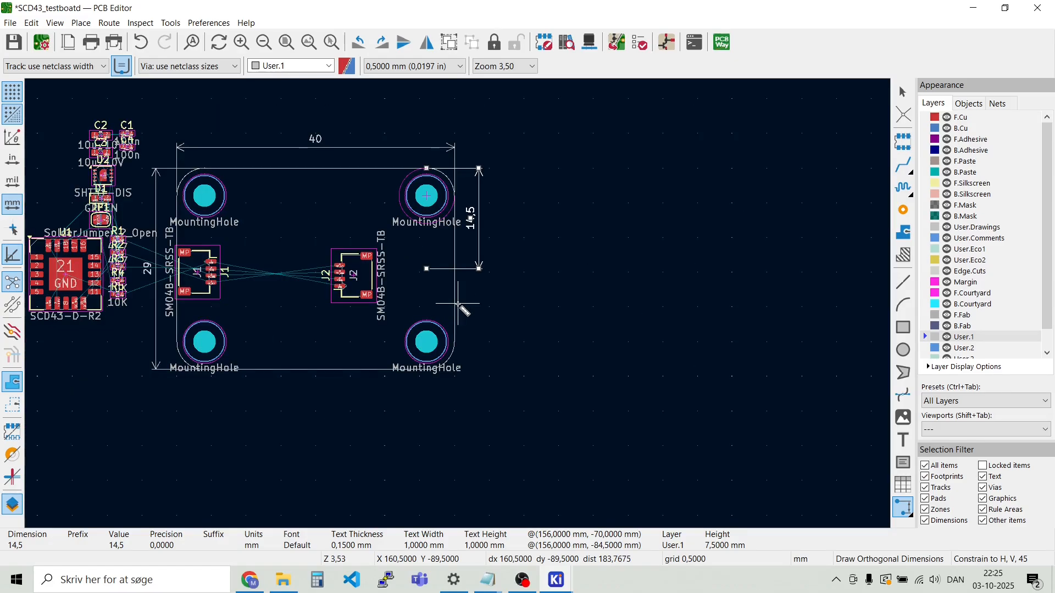
{"action": "left_click", "coordinate": [459, 304]}
{"action": "key", "text": "Escape"}
{"action": "scroll", "coordinate": [459, 306], "scroll_direction": "up", "scroll_amount": 4}
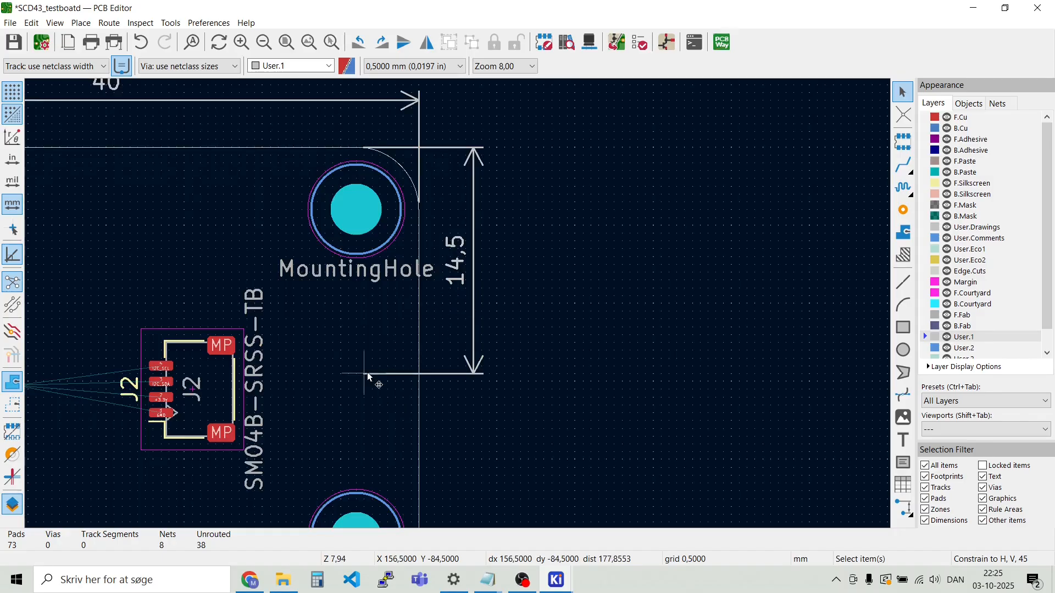
{"action": "scroll", "coordinate": [307, 428], "scroll_direction": "down", "scroll_amount": 2}
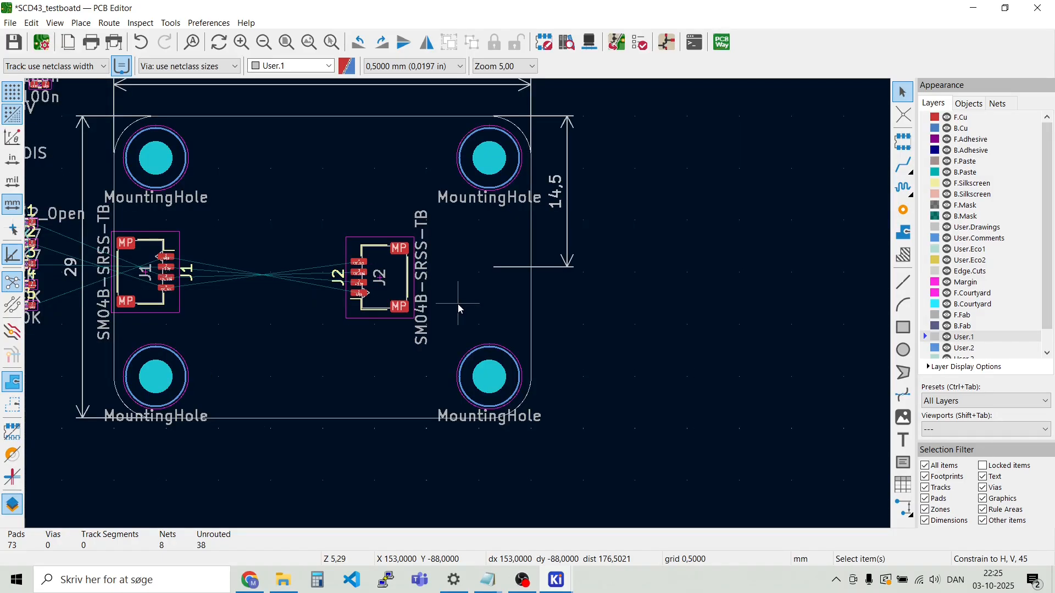
Set the grid origin at the lower-left corner of the board outline and save the board
{"action": "left_click", "coordinate": [55, 22]}
{"action": "mouse_move", "coordinate": [59, 38]}
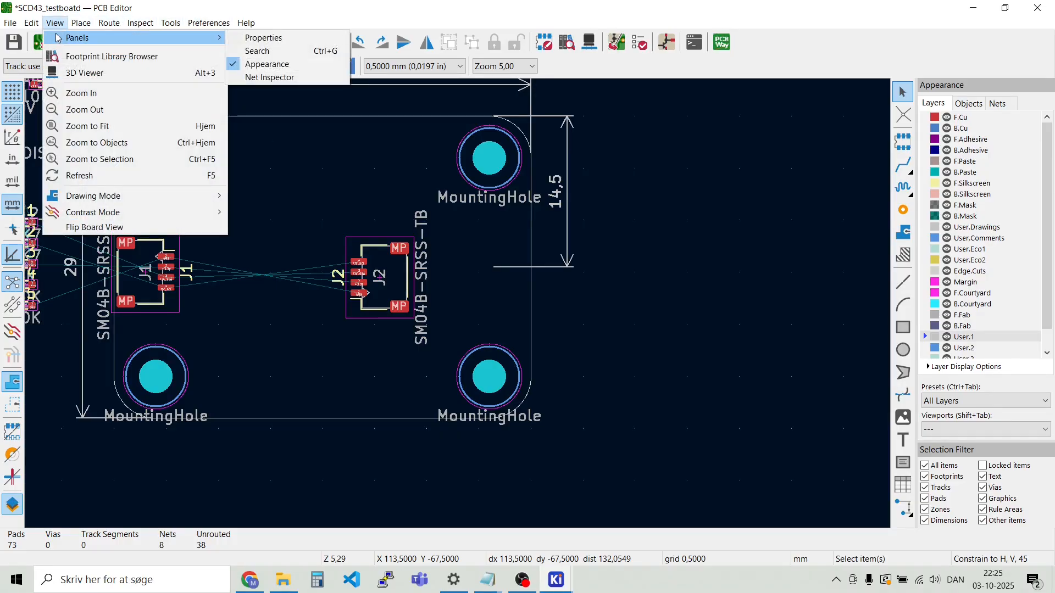
{"action": "mouse_move", "coordinate": [31, 23]}
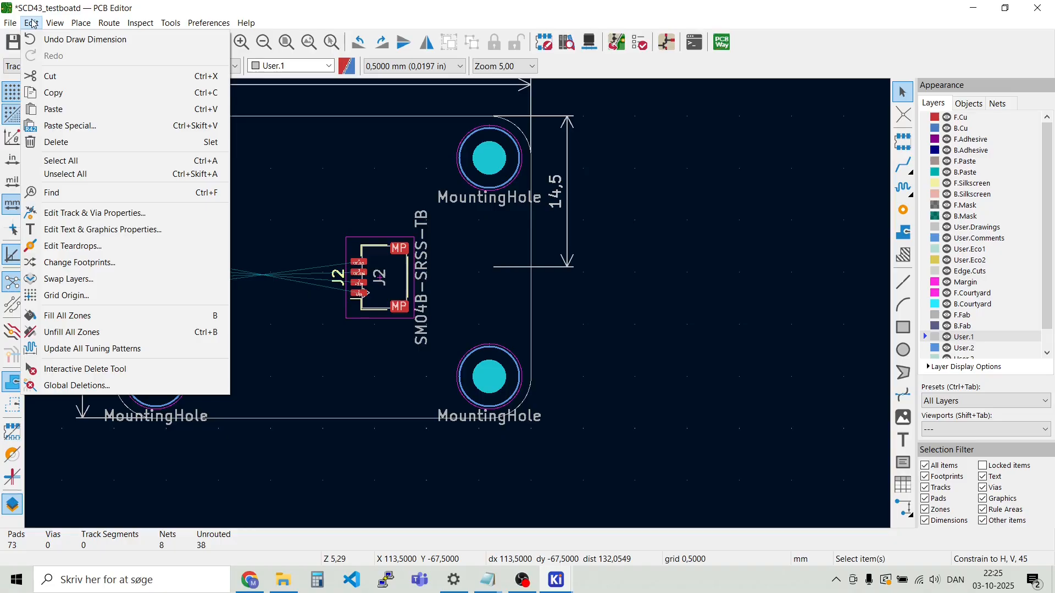
{"action": "mouse_move", "coordinate": [181, 24]}
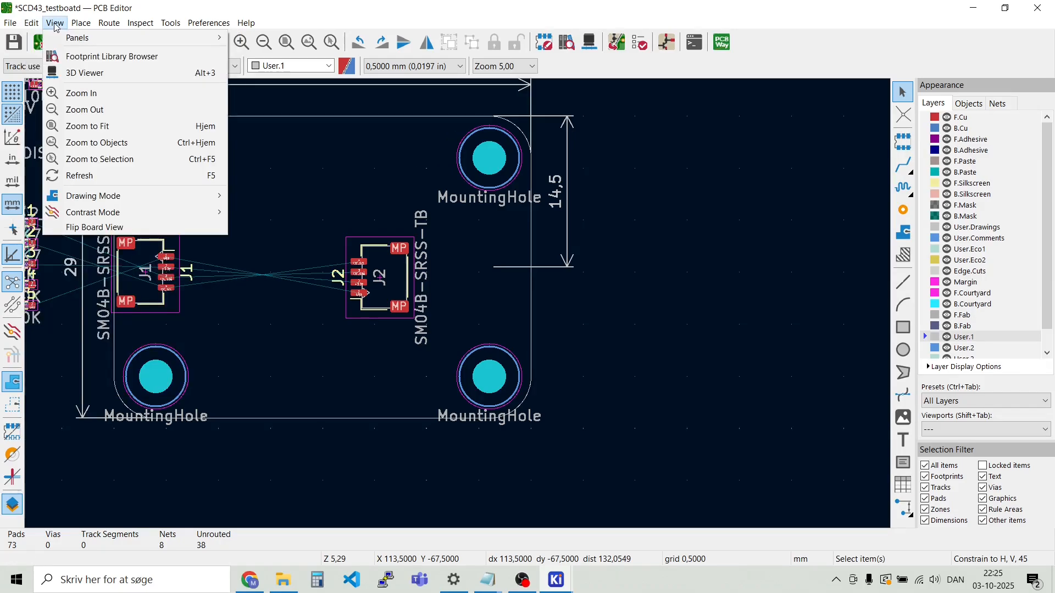
{"action": "mouse_move", "coordinate": [81, 23]}
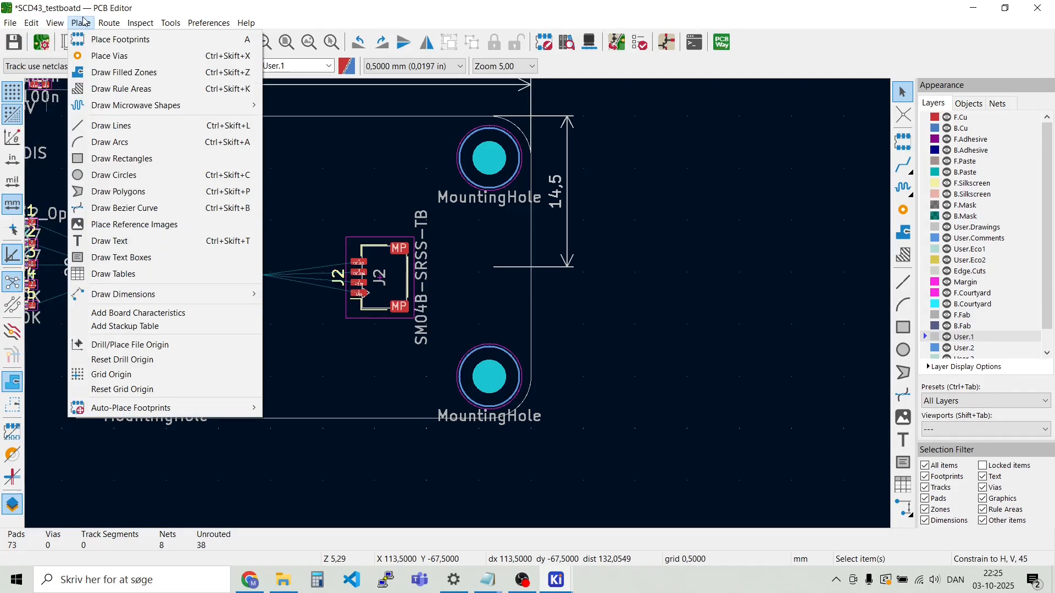
{"action": "left_click", "coordinate": [125, 378]}
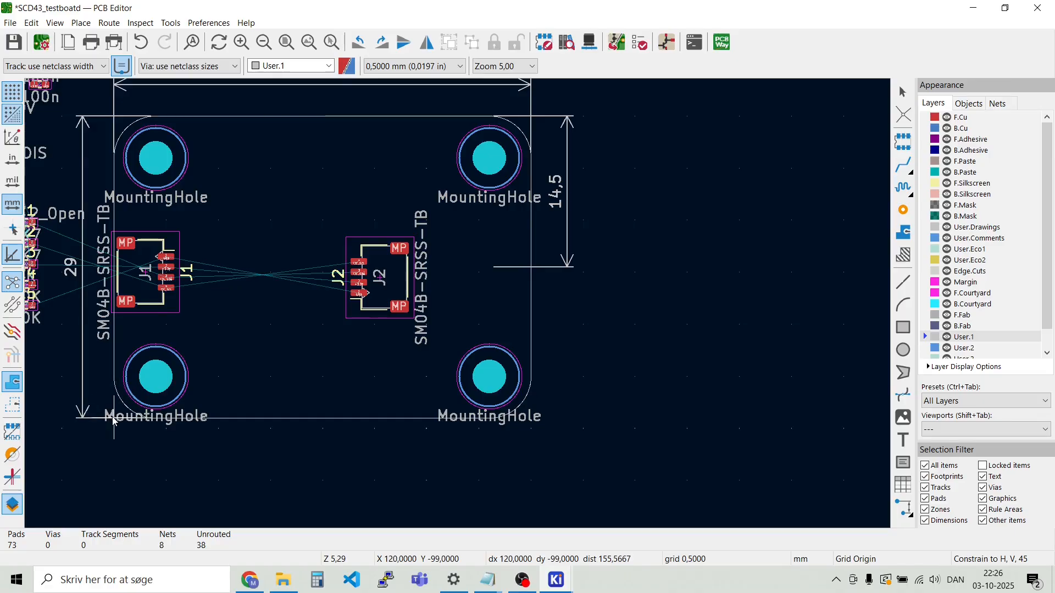
{"action": "scroll", "coordinate": [114, 421], "scroll_direction": "up", "scroll_amount": 5}
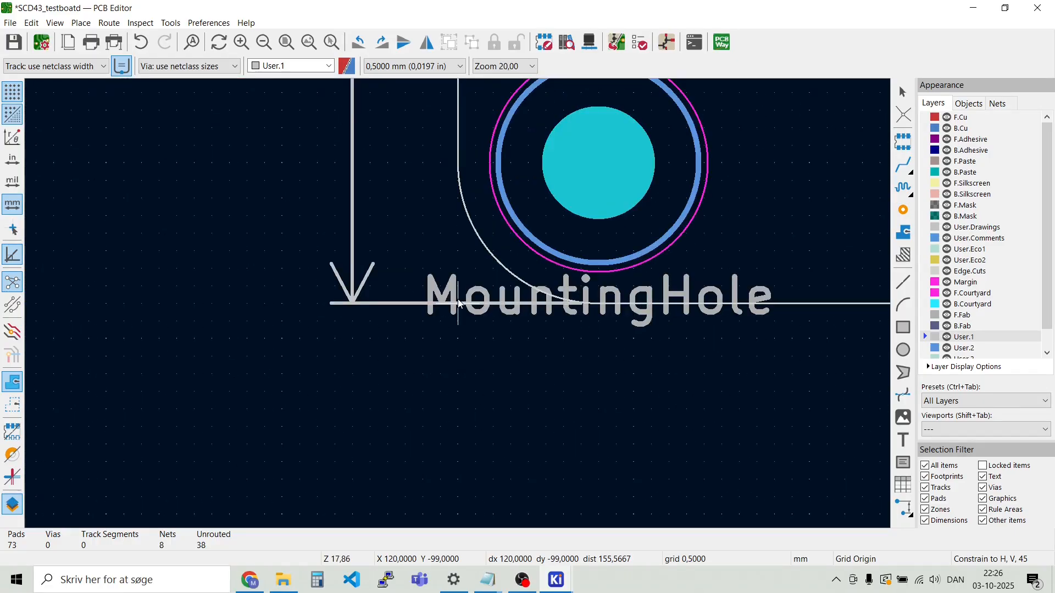
{"action": "left_click", "coordinate": [455, 306]}
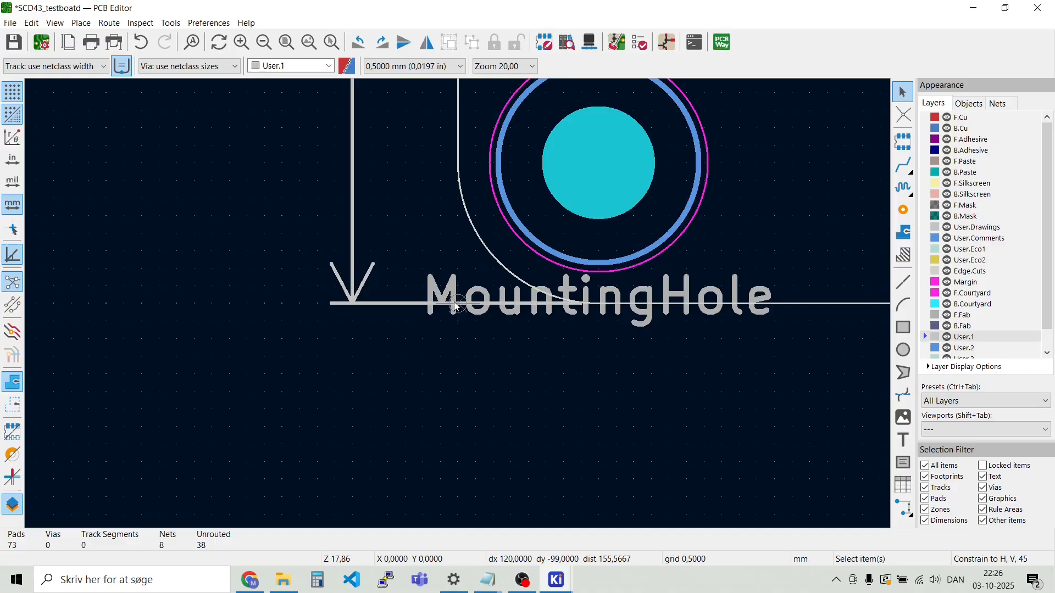
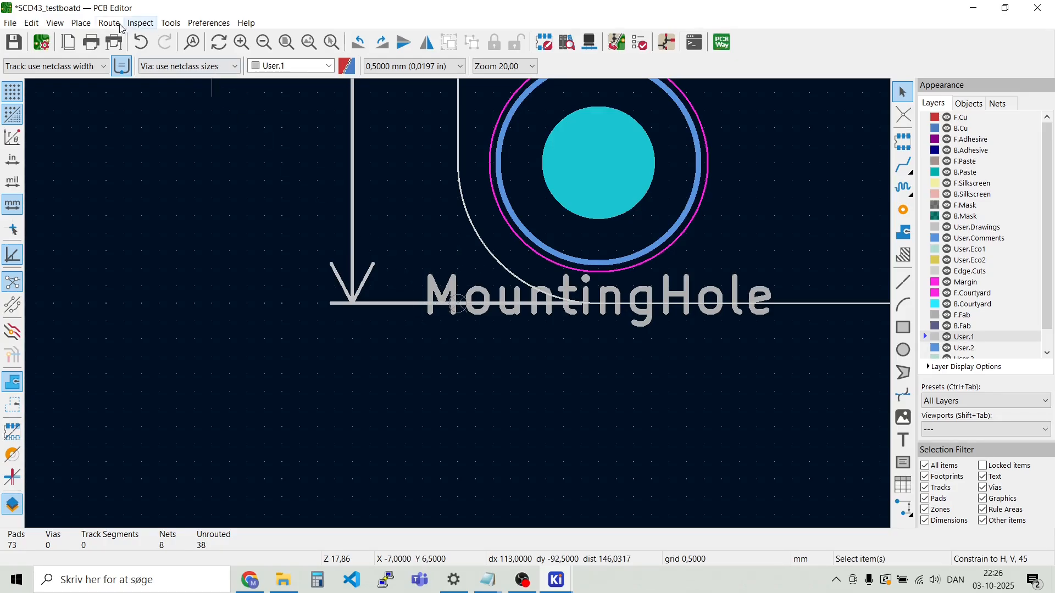
{"action": "left_click", "coordinate": [15, 43]}
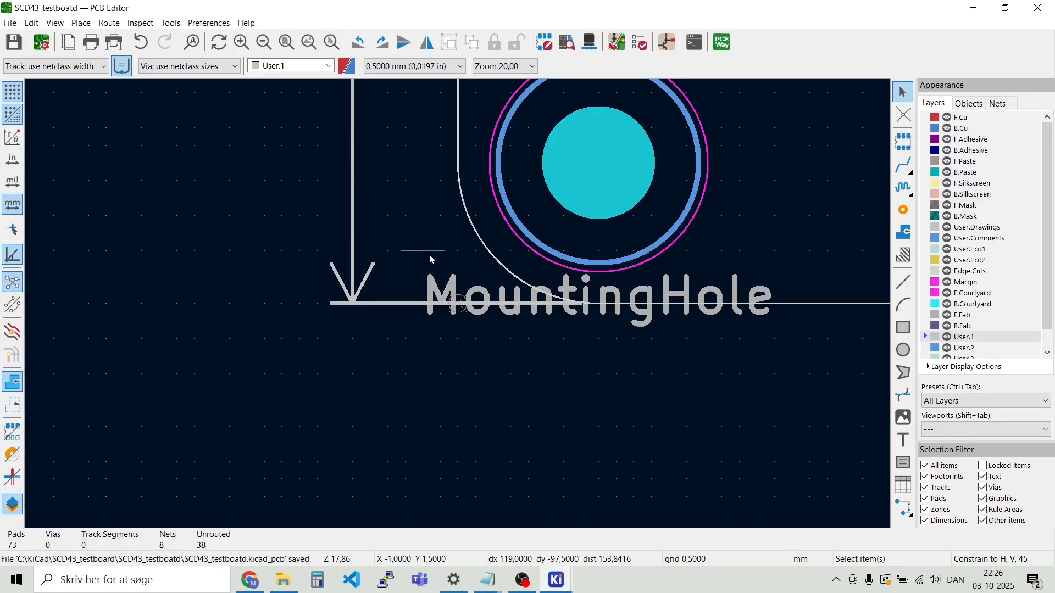
Move connector J2 to the board's right edge, centred at Y 14.5 mm on the lower extension line of the 14.5 mm dimension
{"action": "scroll", "coordinate": [466, 196], "scroll_direction": "down", "scroll_amount": 6}
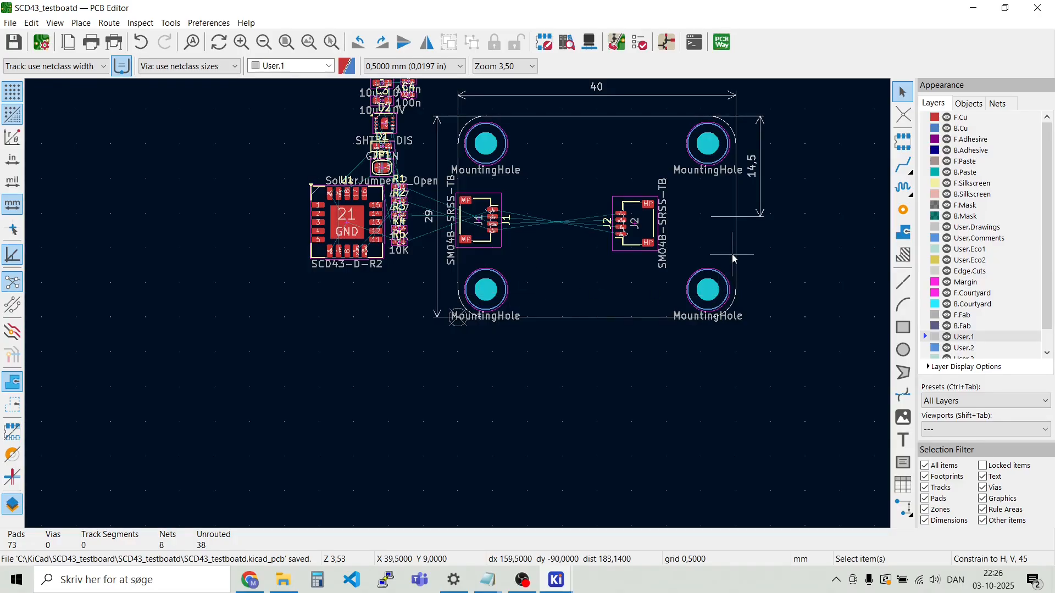
{"action": "scroll", "coordinate": [555, 222], "scroll_direction": "up", "scroll_amount": 4}
{"action": "scroll", "coordinate": [456, 306], "scroll_direction": "down", "scroll_amount": 3}
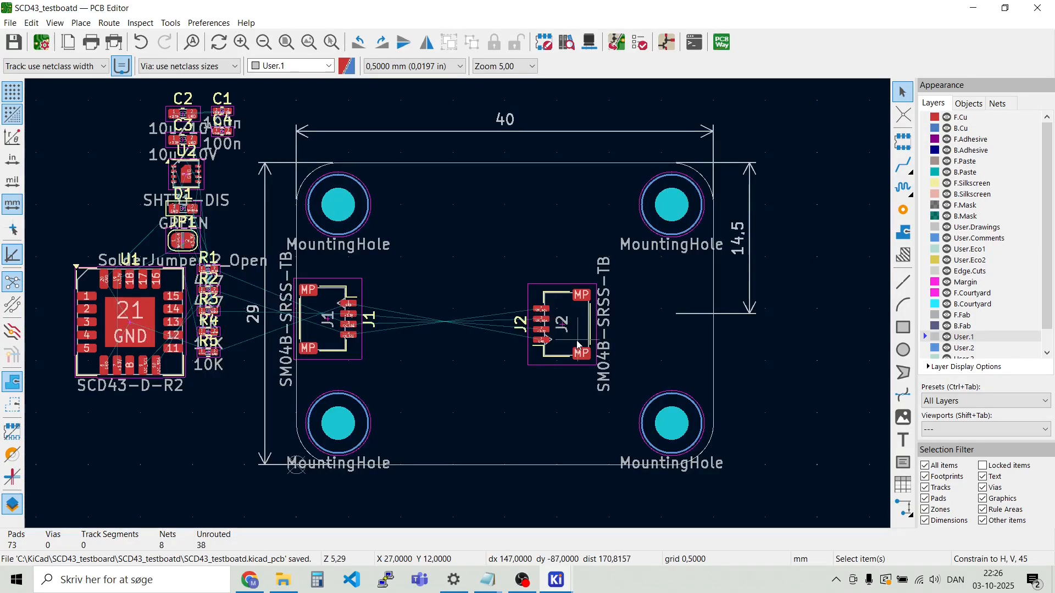
{"action": "left_click_drag", "start_coordinate": [565, 322], "coordinate": [674, 328]}
{"action": "scroll", "coordinate": [674, 328], "scroll_direction": "up", "scroll_amount": 4}
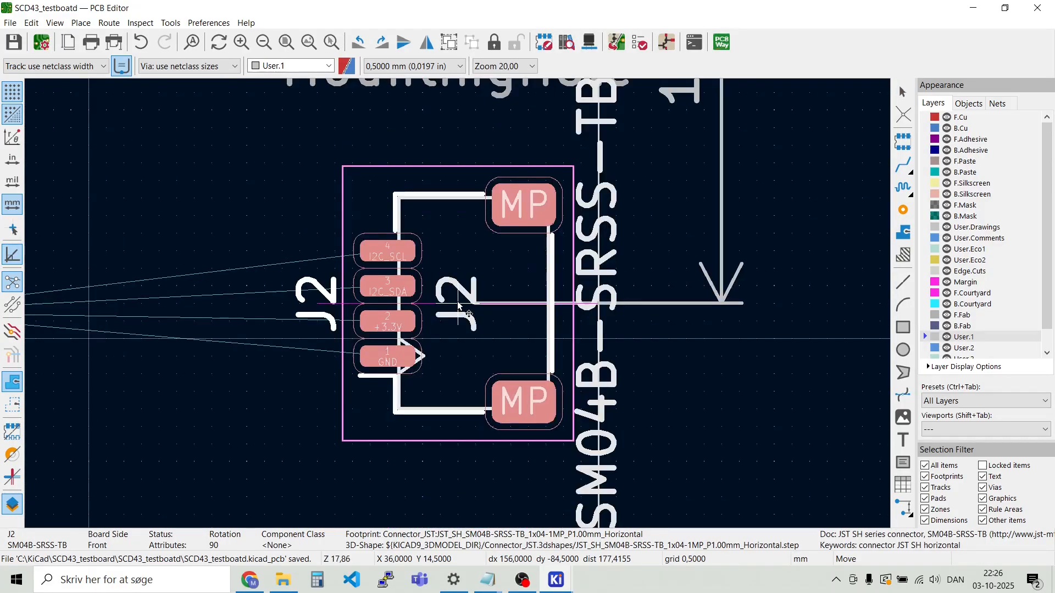
{"action": "left_click_drag", "start_coordinate": [450, 310], "coordinate": [498, 309]}
{"action": "left_click", "coordinate": [491, 309]}
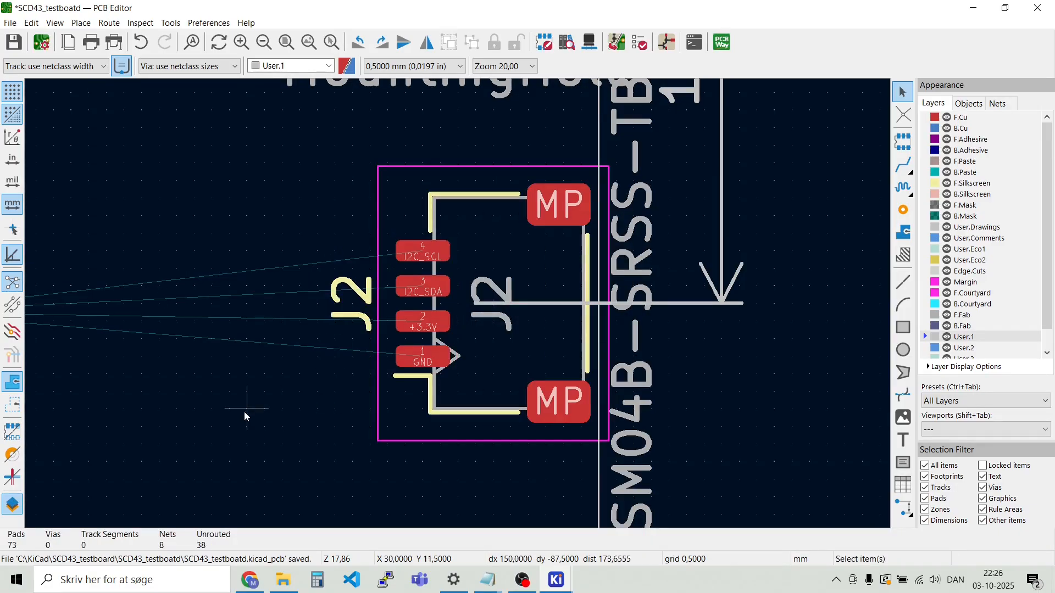
Draw a horizontal centre line on User.1 at Y 14.5 mm from J2's centre to X -1.5 mm, just past the left board edge
{"action": "scroll", "coordinate": [454, 308], "scroll_direction": "down", "scroll_amount": 3}
{"action": "scroll", "coordinate": [83, 287], "scroll_direction": "down", "scroll_amount": 1}
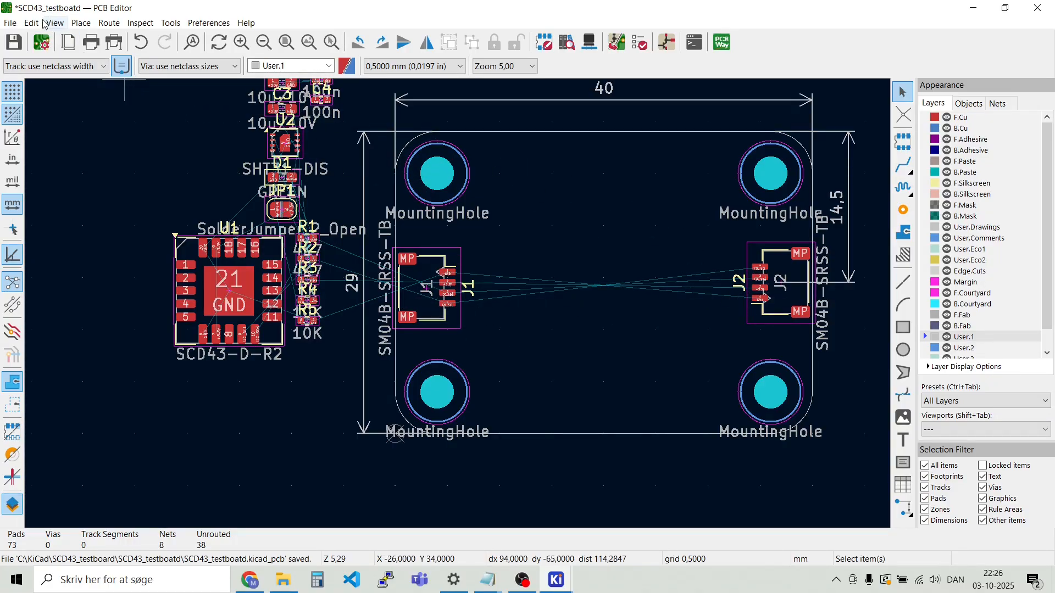
{"action": "left_click", "coordinate": [79, 25]}
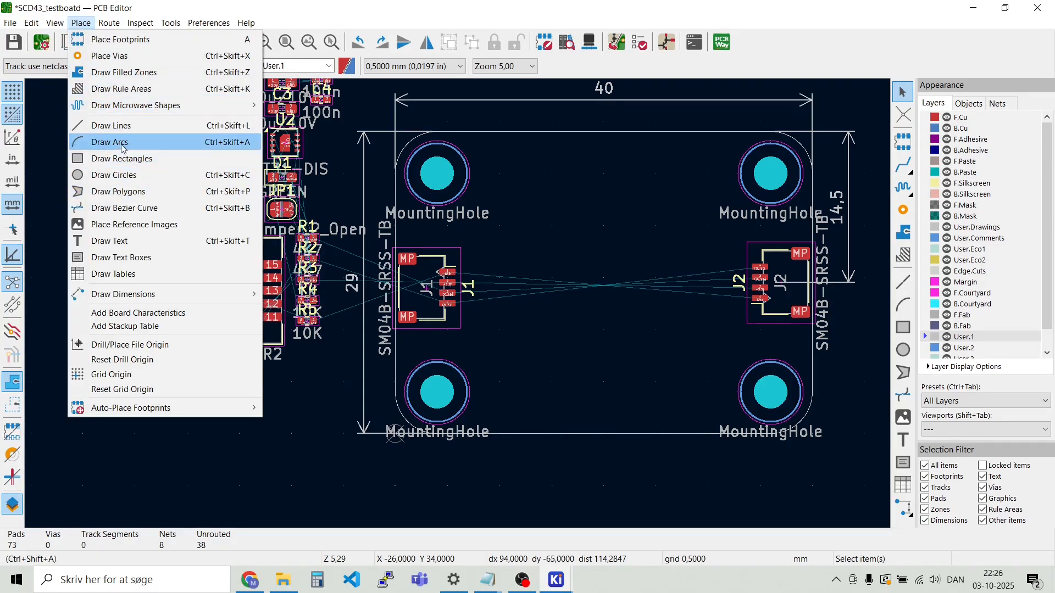
{"action": "left_click", "coordinate": [120, 127]}
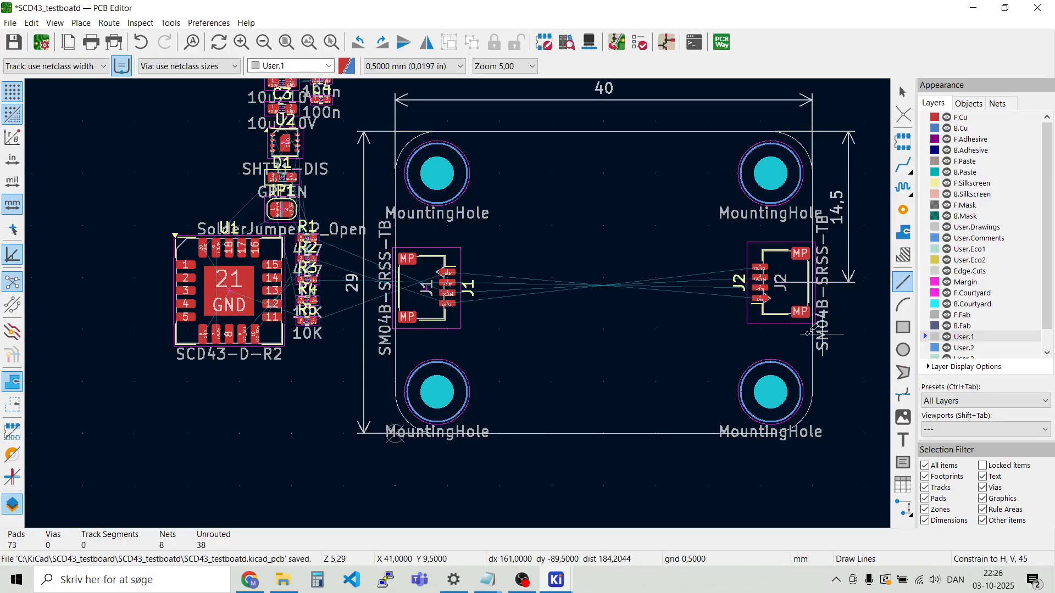
{"action": "scroll", "coordinate": [763, 287], "scroll_direction": "up", "scroll_amount": 5}
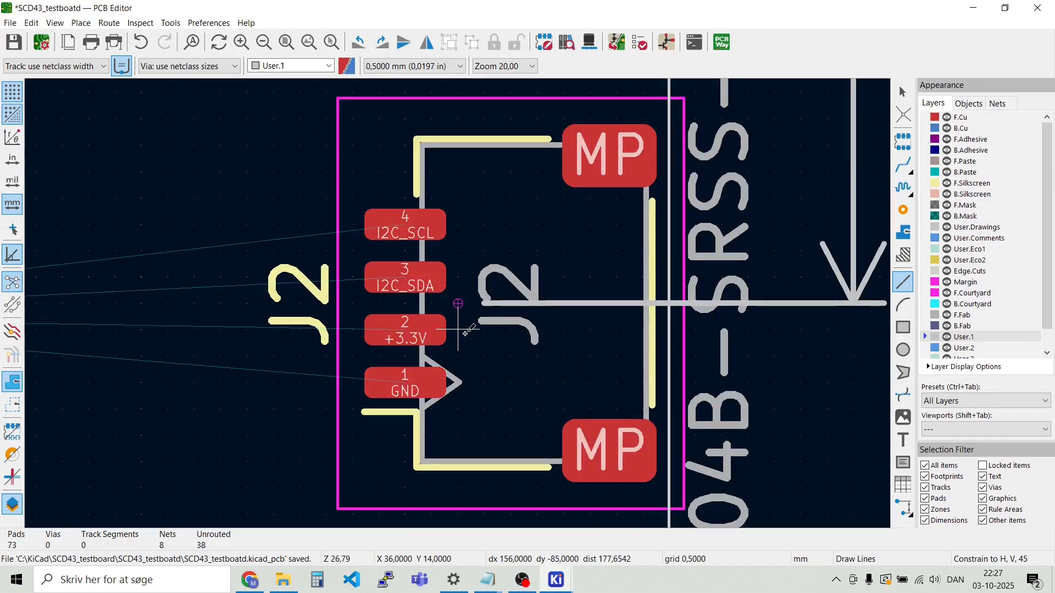
{"action": "left_click", "coordinate": [512, 303]}
{"action": "scroll", "coordinate": [89, 303], "scroll_direction": "down", "scroll_amount": 5}
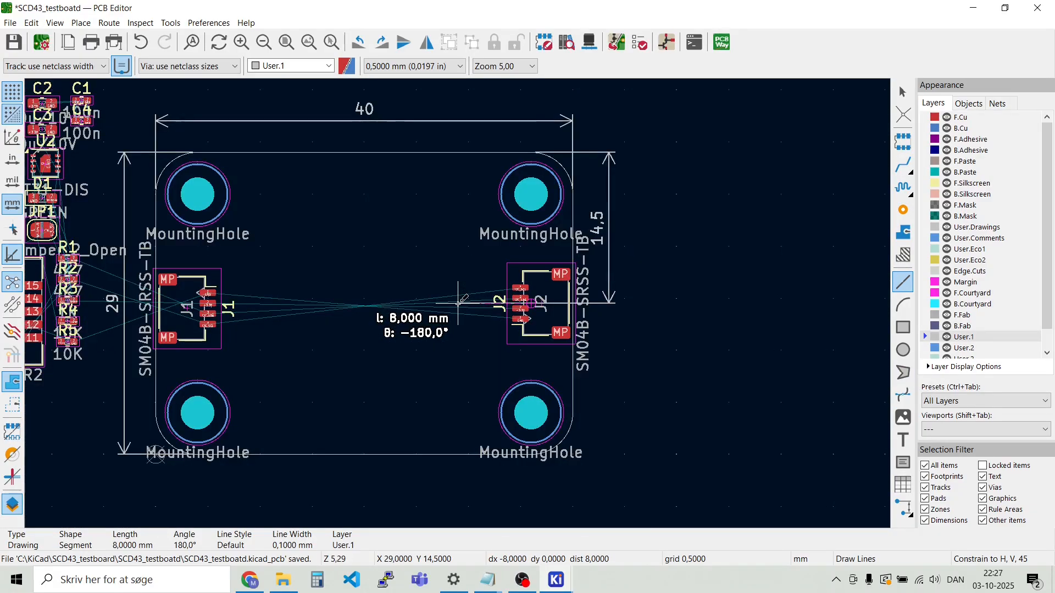
{"action": "left_click", "coordinate": [146, 305]}
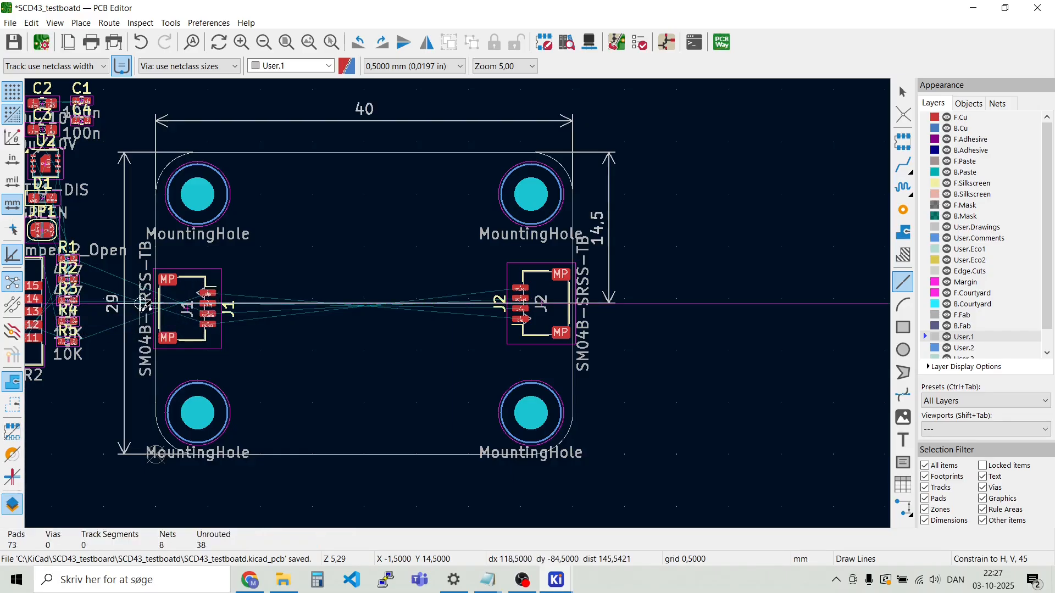
{"action": "key", "text": "Escape"}
{"action": "key", "text": "Escape"}
Move connector J1 vertically onto the horizontal centre line, with its centre at X 3, Y 14.5 mm
{"action": "scroll", "coordinate": [177, 300], "scroll_direction": "up", "scroll_amount": 5}
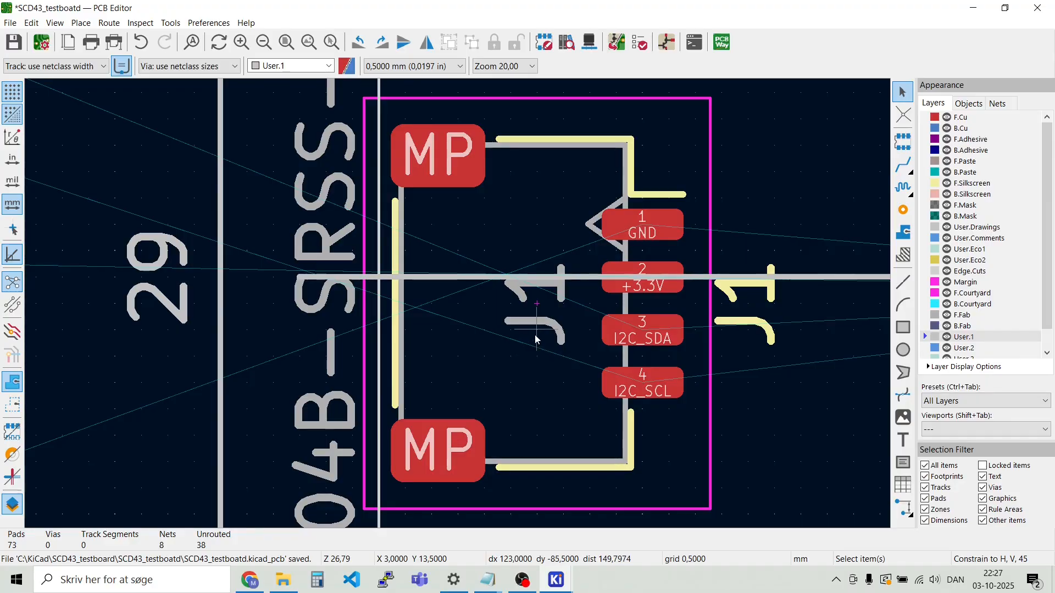
{"action": "key", "text": "m"}
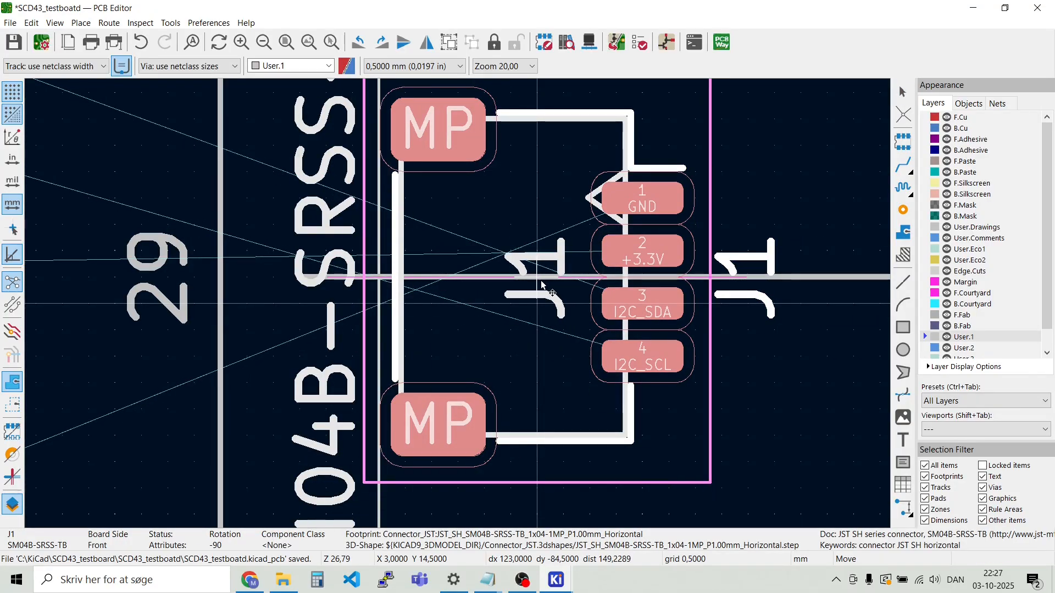
{"action": "left_click", "coordinate": [541, 282]}
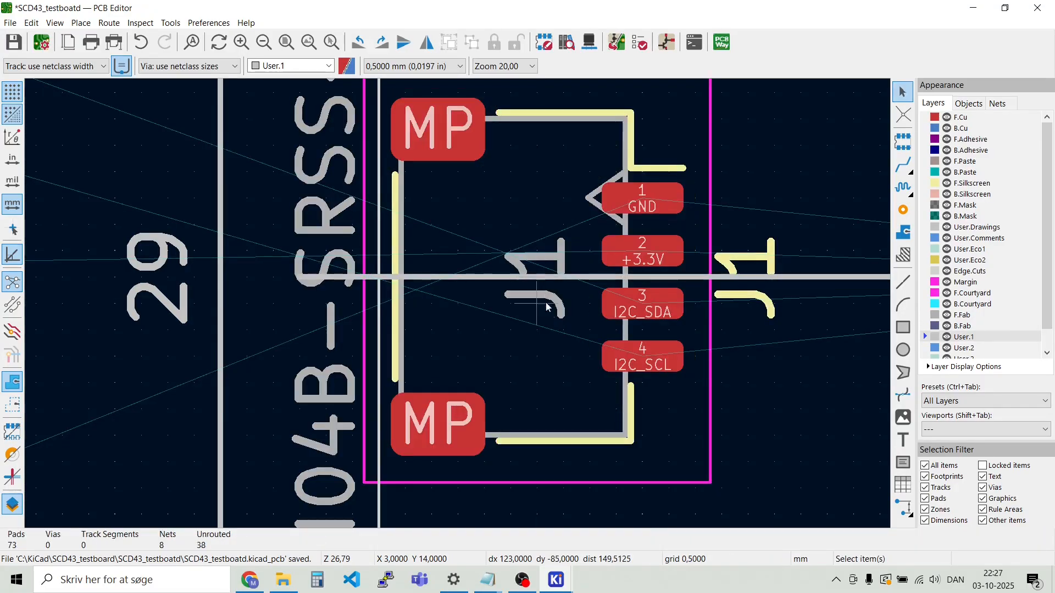
Move the SCD43 sensor U1 inside the board onto the centre line, with its centre at X 25, Y 14.5 mm
{"action": "scroll", "coordinate": [570, 361], "scroll_direction": "down", "scroll_amount": 5}
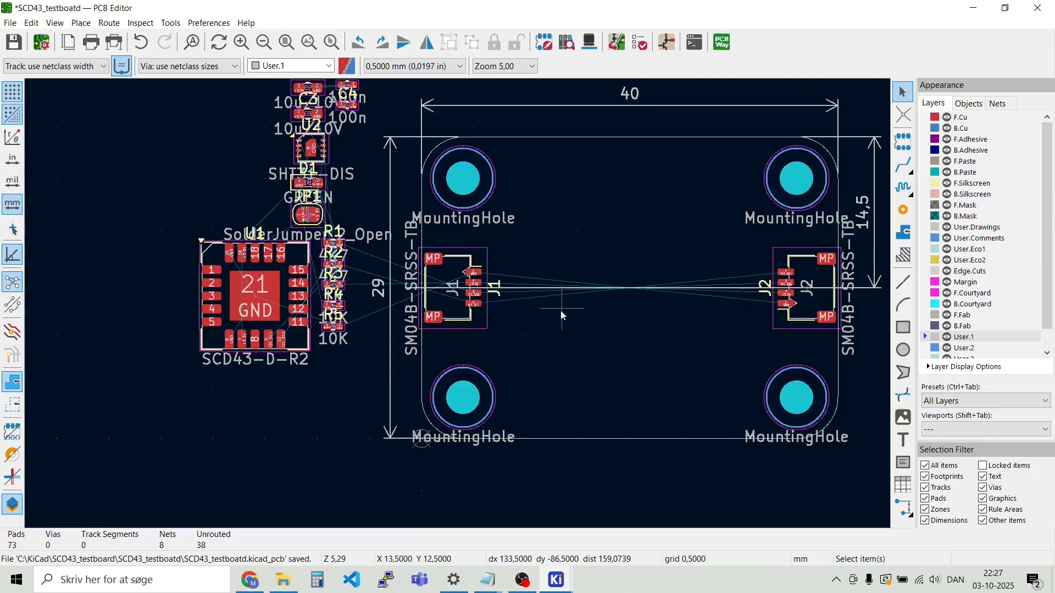
{"action": "scroll", "coordinate": [605, 239], "scroll_direction": "down", "scroll_amount": 1}
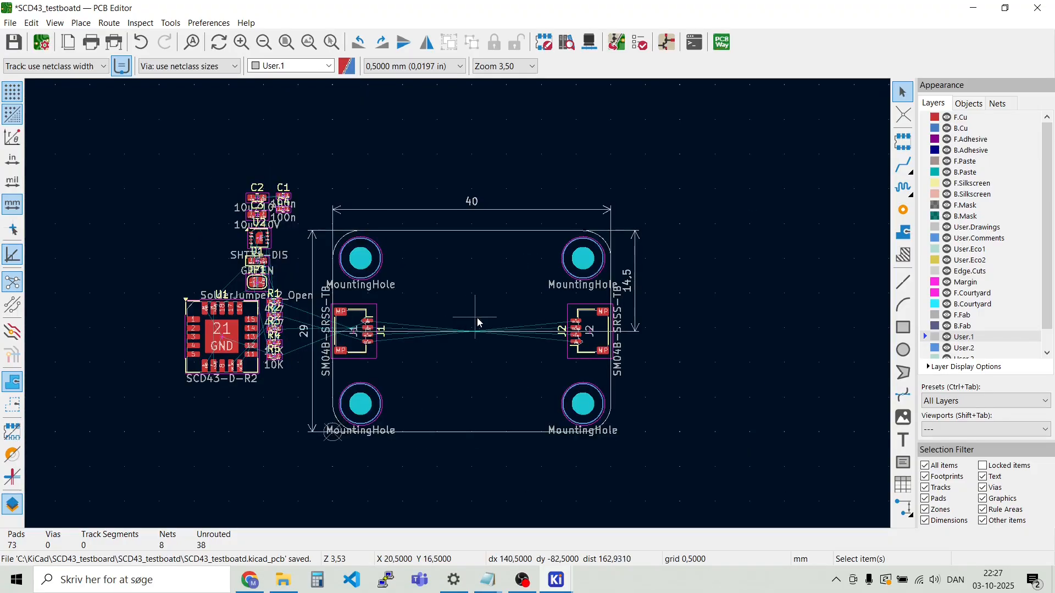
{"action": "scroll", "coordinate": [232, 355], "scroll_direction": "up", "scroll_amount": 3}
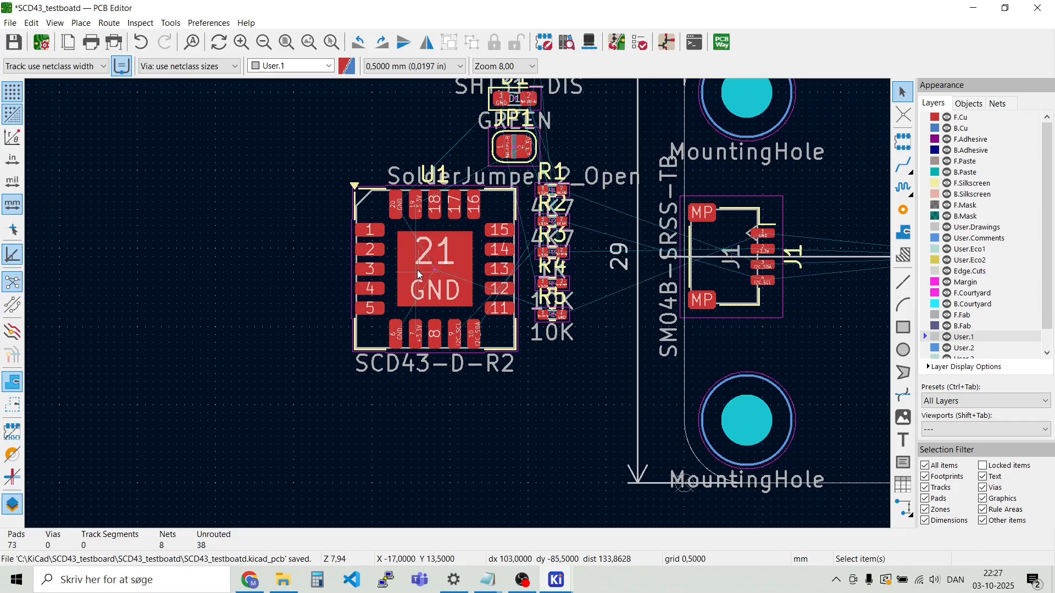
{"action": "key", "text": "m"}
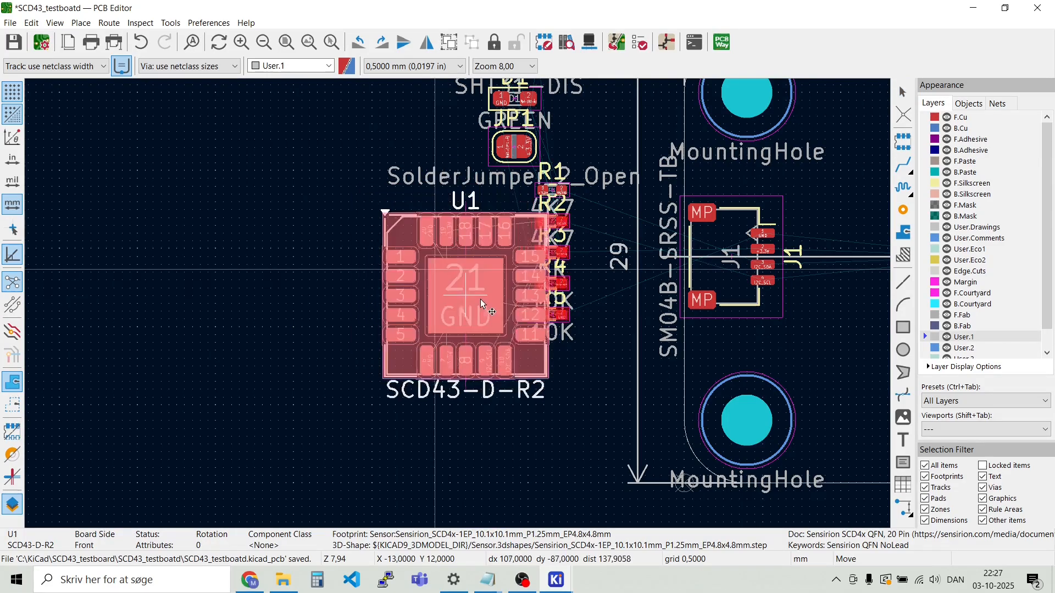
{"action": "scroll", "coordinate": [439, 303], "scroll_direction": "down", "scroll_amount": 3}
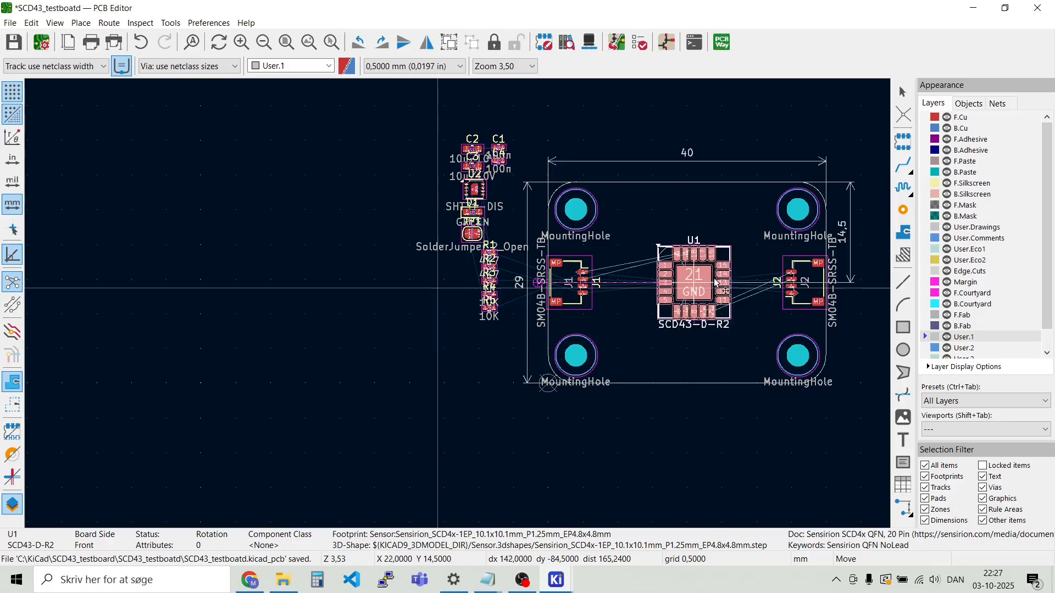
{"action": "scroll", "coordinate": [718, 281], "scroll_direction": "up", "scroll_amount": 5}
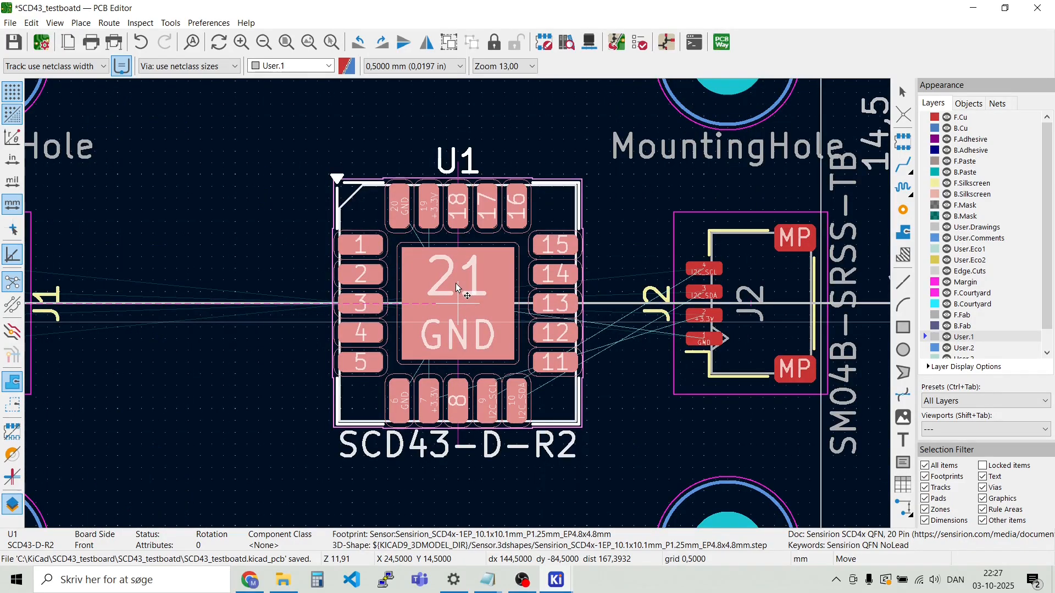
{"action": "left_click", "coordinate": [462, 288]}
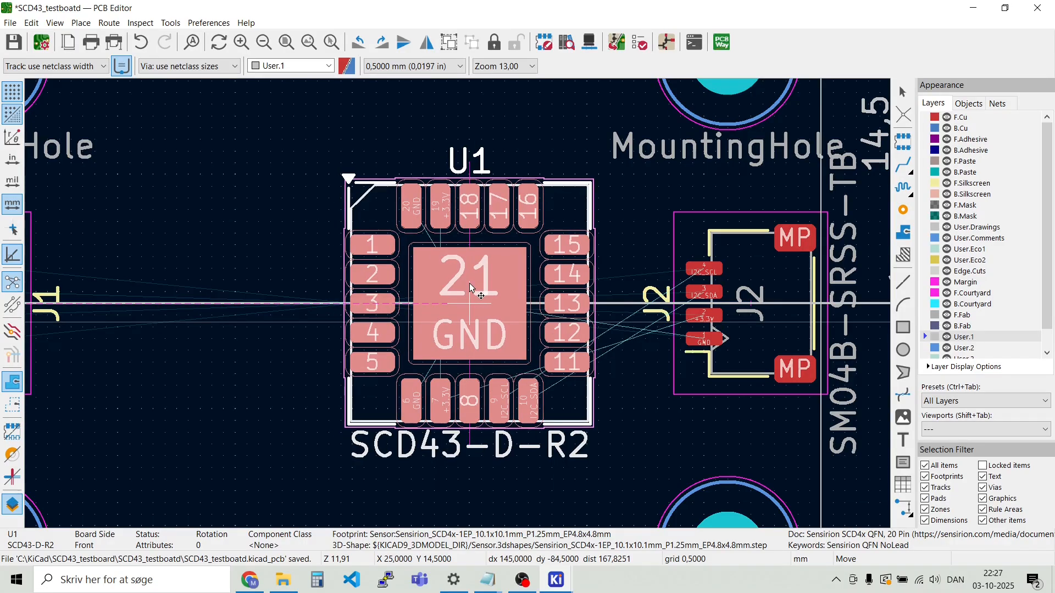
Move the SHT31-DIS sensor U2 onto the board's centre line between J1 and U1, at X 13.5, Y 14.5 mm
{"action": "scroll", "coordinate": [470, 282], "scroll_direction": "down", "scroll_amount": 5}
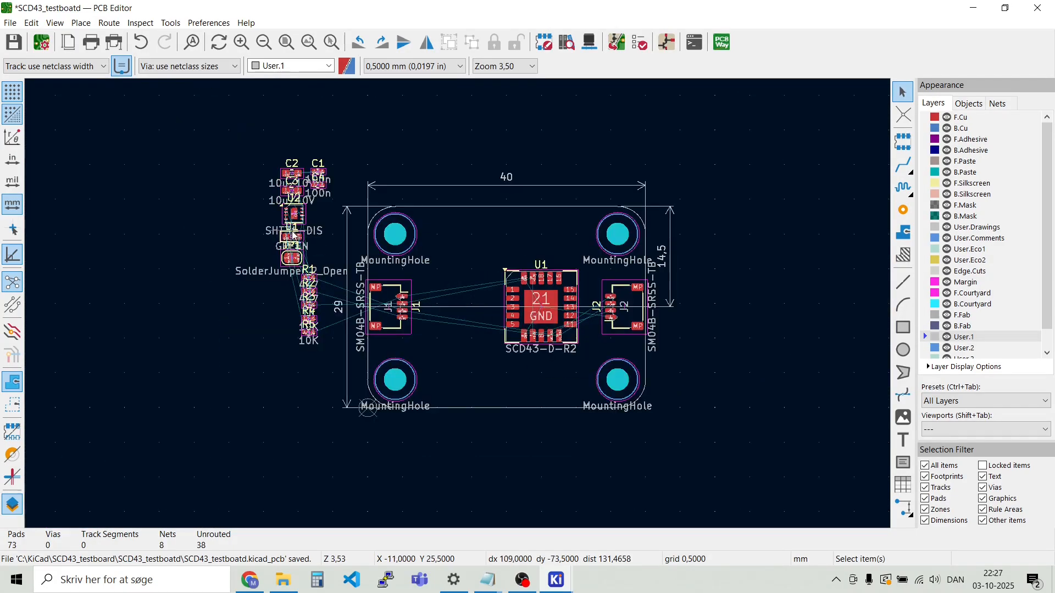
{"action": "scroll", "coordinate": [295, 217], "scroll_direction": "up", "scroll_amount": 6}
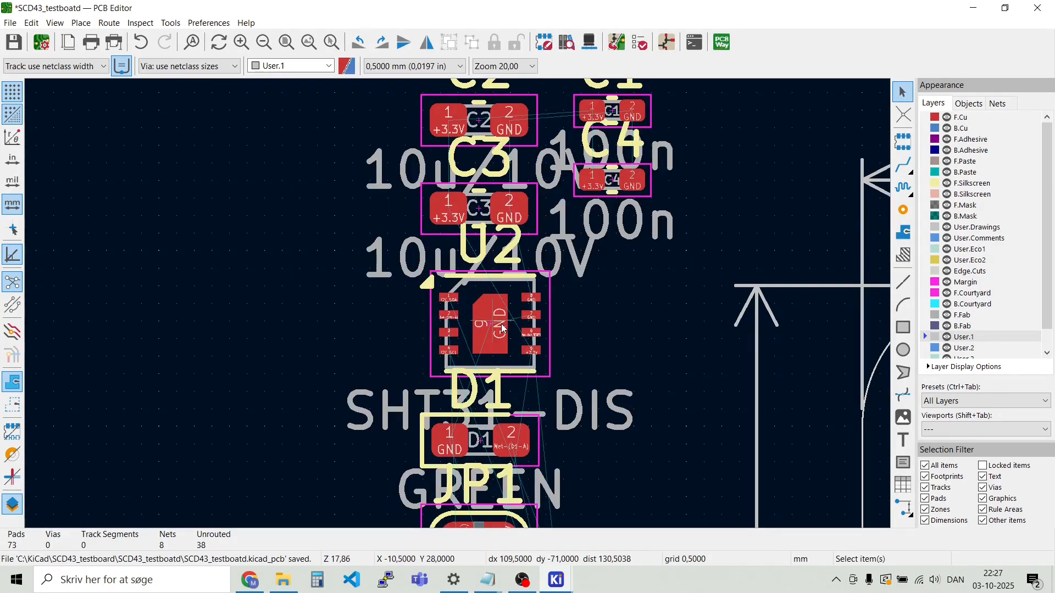
{"action": "key", "text": "m"}
{"action": "scroll", "coordinate": [473, 321], "scroll_direction": "down", "scroll_amount": 3}
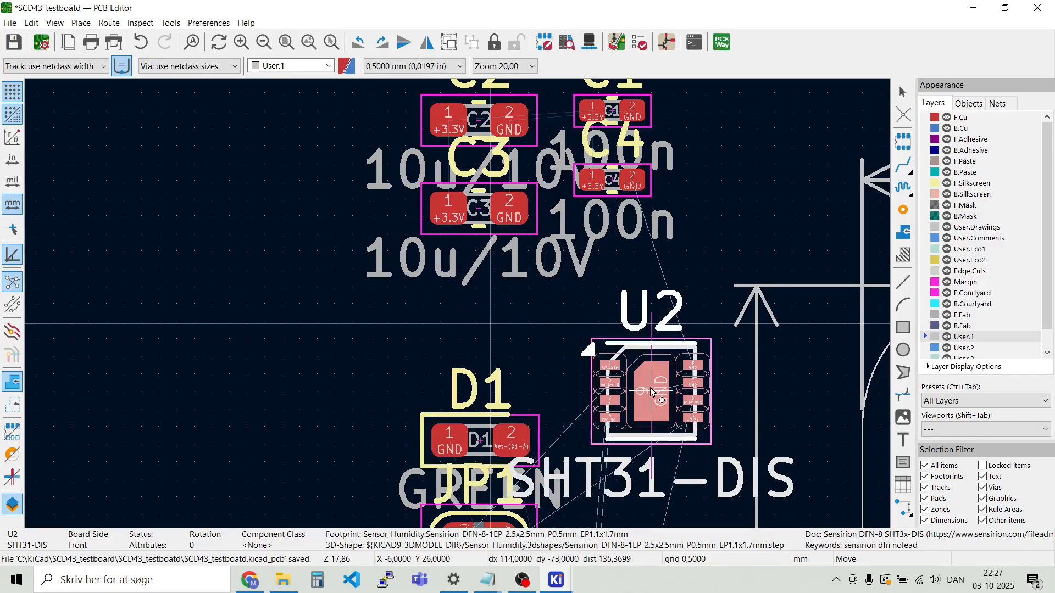
{"action": "scroll", "coordinate": [461, 300], "scroll_direction": "down", "scroll_amount": 2}
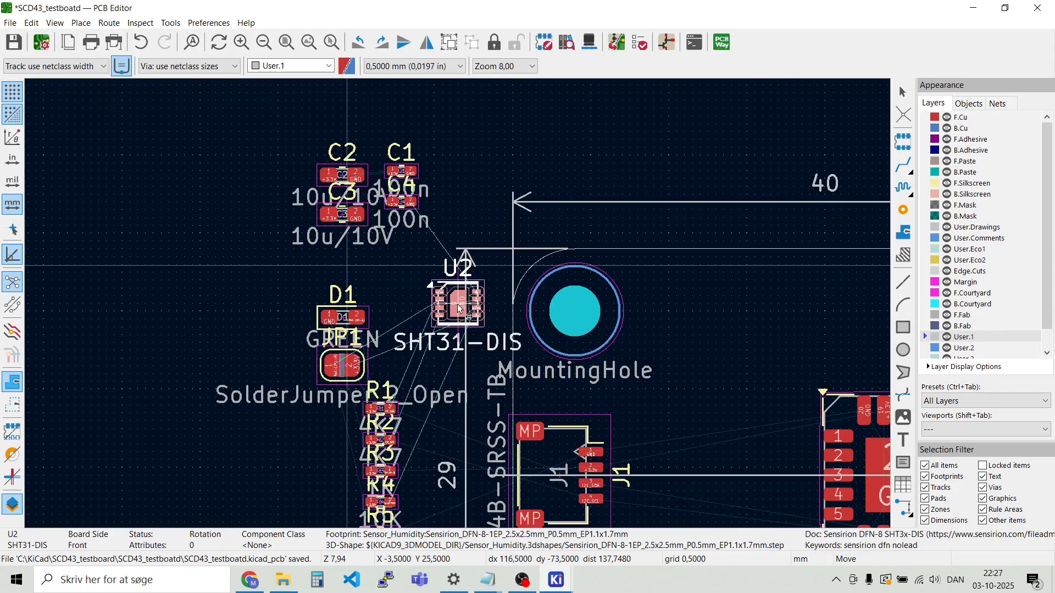
{"action": "scroll", "coordinate": [566, 310], "scroll_direction": "down", "scroll_amount": 1}
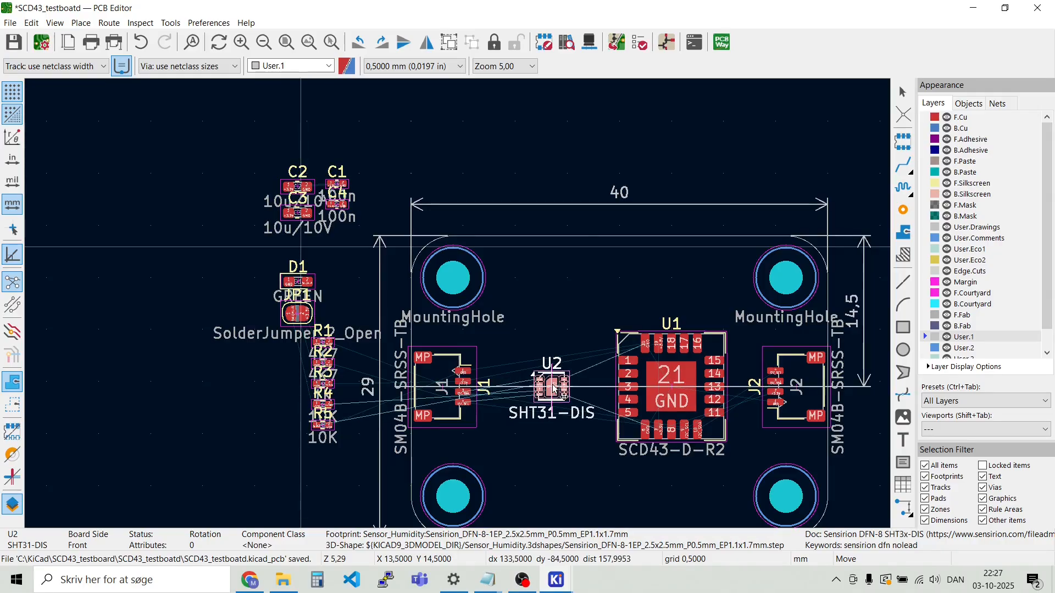
{"action": "left_click", "coordinate": [554, 389]}
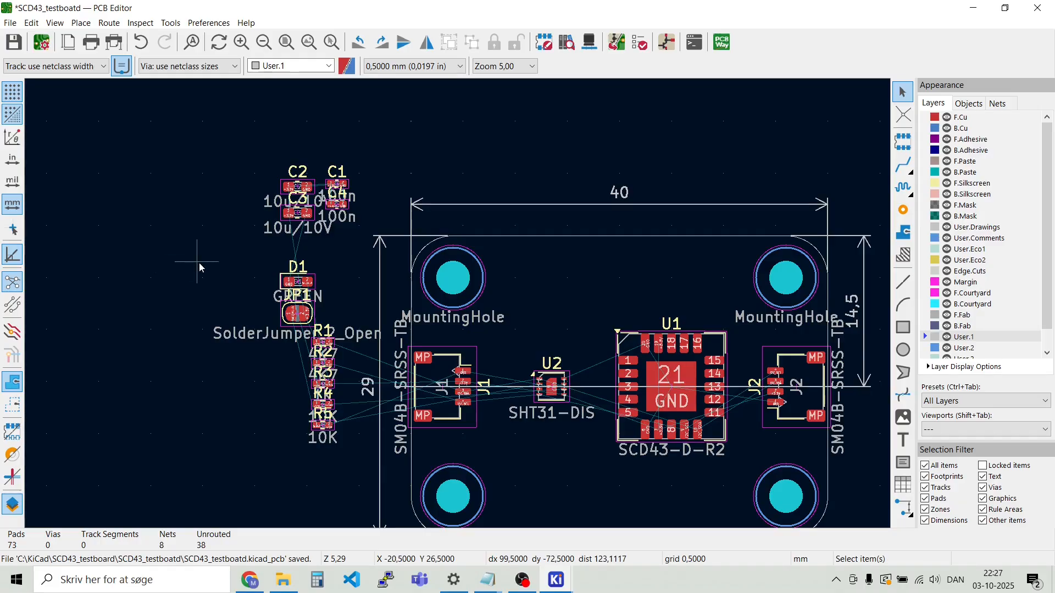
Move the green LED D1 onto the board above U2, with its centre at X 14.5, Y 20 mm
{"action": "scroll", "coordinate": [312, 307], "scroll_direction": "up", "scroll_amount": 2}
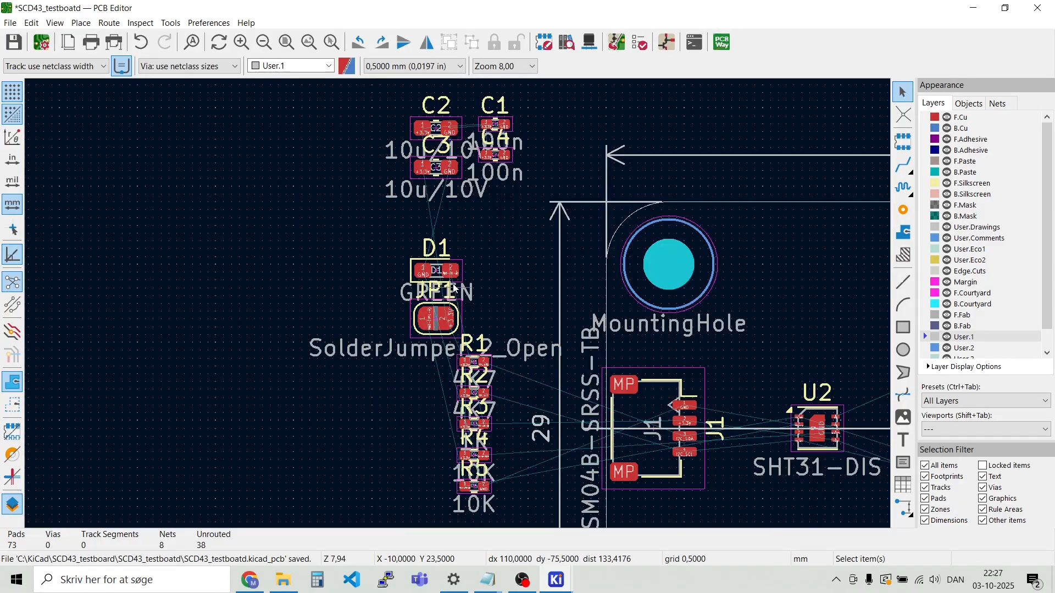
{"action": "key", "text": "m"}
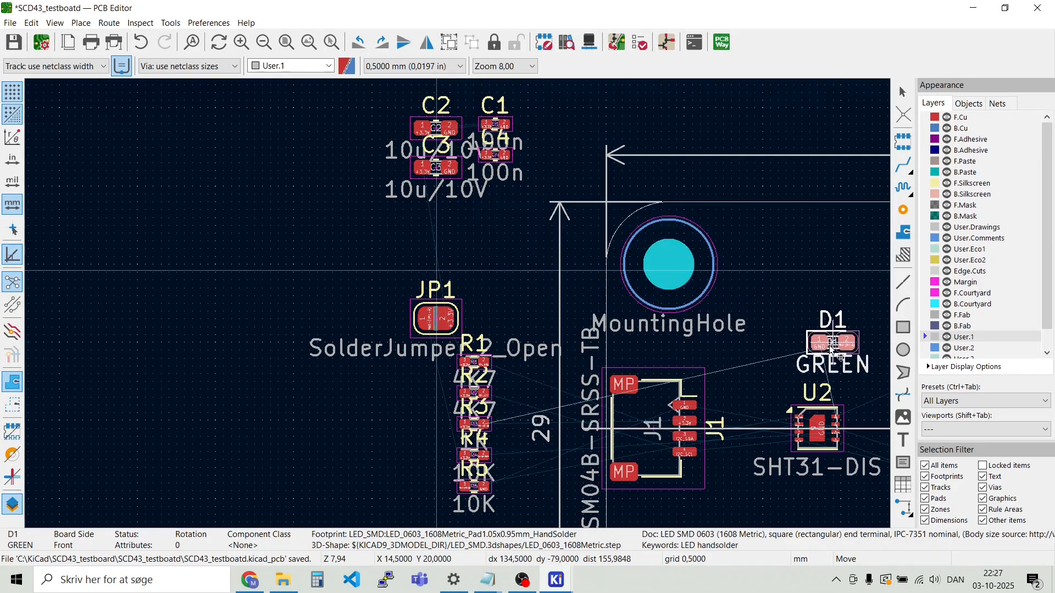
{"action": "left_click", "coordinate": [831, 350]}
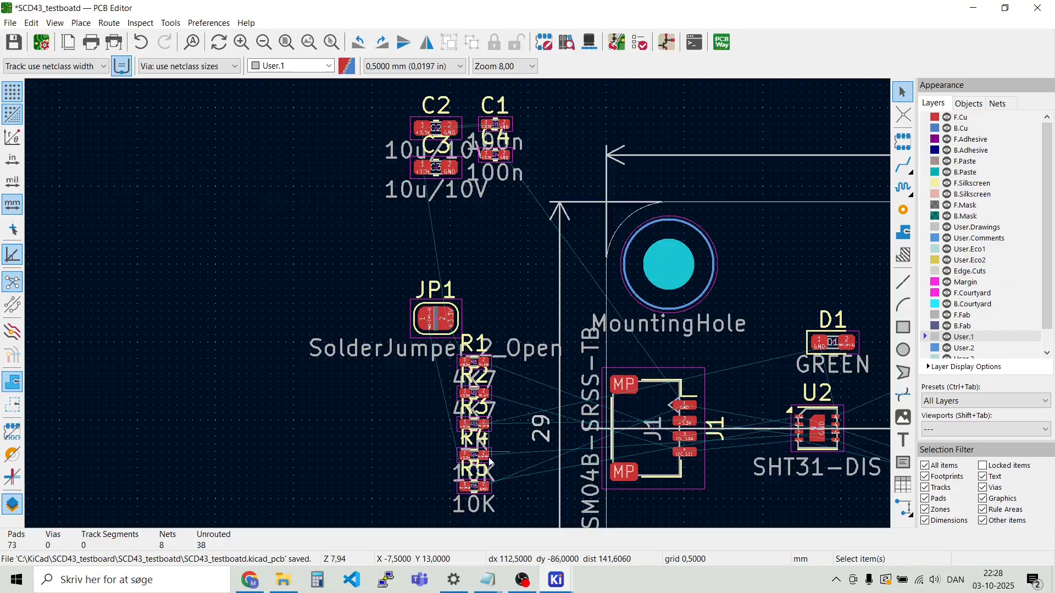
Move resistor R4 out of the resistor column, placing it just to the right of R5
{"action": "scroll", "coordinate": [487, 458], "scroll_direction": "up", "scroll_amount": 3}
{"action": "scroll", "coordinate": [464, 277], "scroll_direction": "down", "scroll_amount": 1}
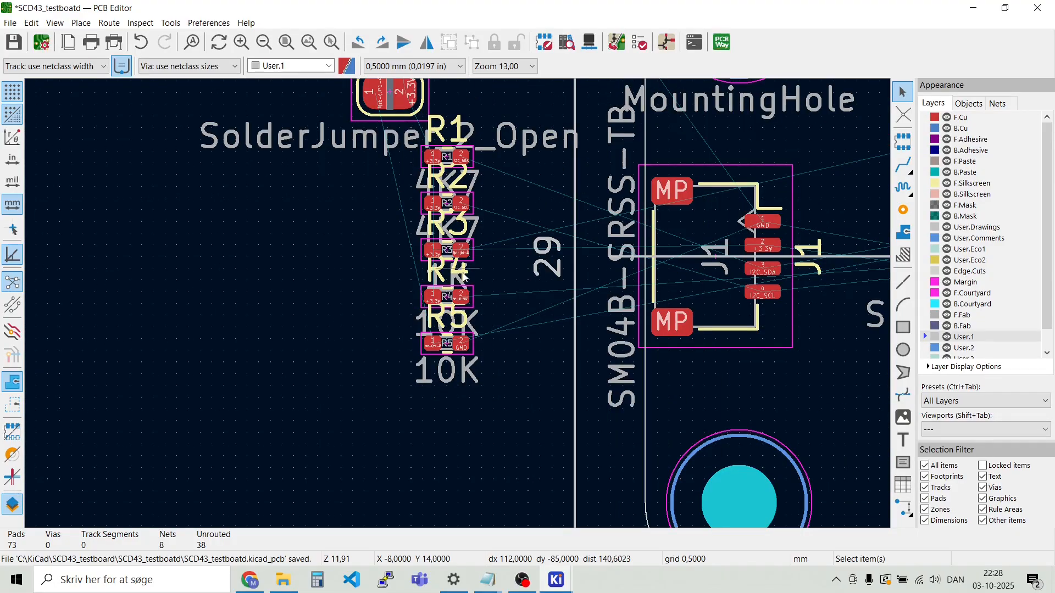
{"action": "left_click", "coordinate": [462, 300]}
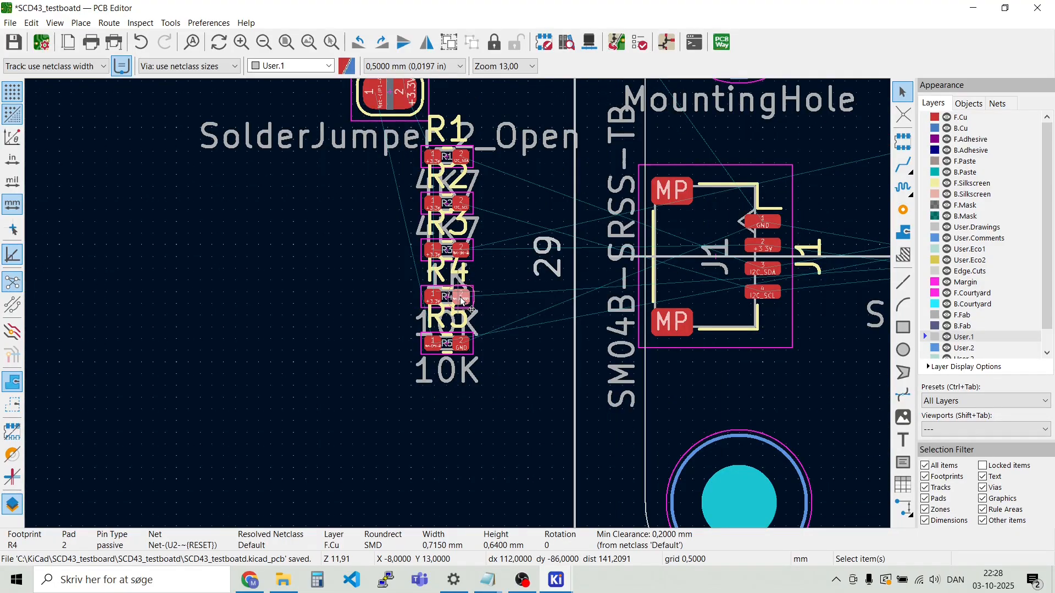
{"action": "left_click_drag", "start_coordinate": [462, 301], "coordinate": [511, 363]}
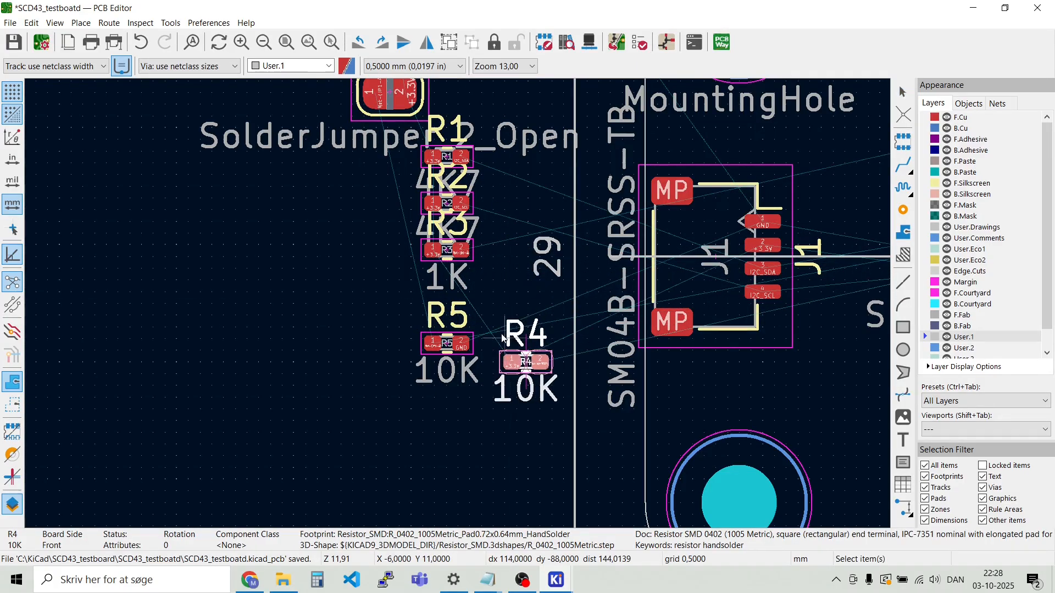
Move resistor R3 onto the board just left of LED D1, level with it at Y 20 mm
{"action": "left_click", "coordinate": [447, 253]}
{"action": "left_click", "coordinate": [464, 261]}
{"action": "left_click_drag", "start_coordinate": [464, 262], "coordinate": [456, 305]}
{"action": "scroll", "coordinate": [668, 233], "scroll_direction": "down", "scroll_amount": 2}
{"action": "scroll", "coordinate": [568, 256], "scroll_direction": "up", "scroll_amount": 3}
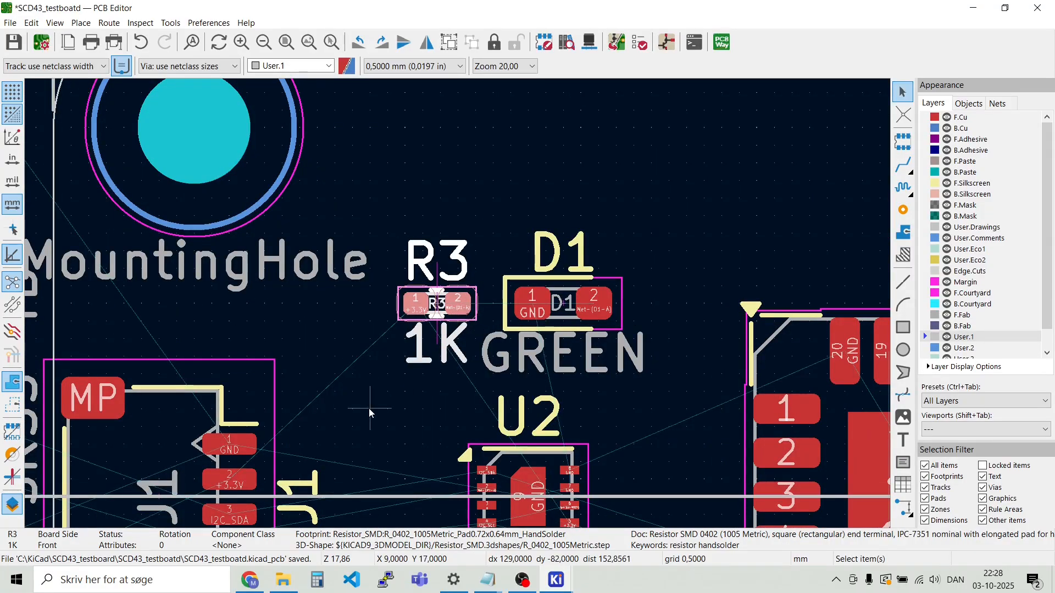
{"action": "scroll", "coordinate": [456, 305], "scroll_direction": "down", "scroll_amount": 2}
{"action": "left_click", "coordinate": [457, 306]}
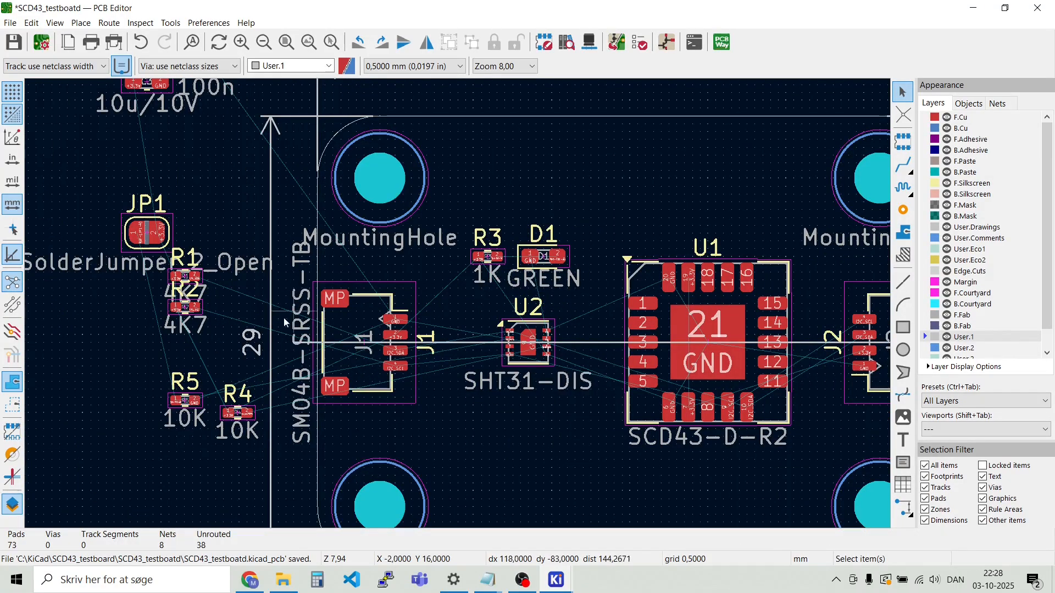
Move solder jumper JP1 onto the board below U2, directly beneath D1 at X 14.5, Y 8.5 mm
{"action": "left_click_drag", "start_coordinate": [146, 233], "coordinate": [239, 285]}
{"action": "left_click_drag", "start_coordinate": [476, 401], "coordinate": [539, 443]}
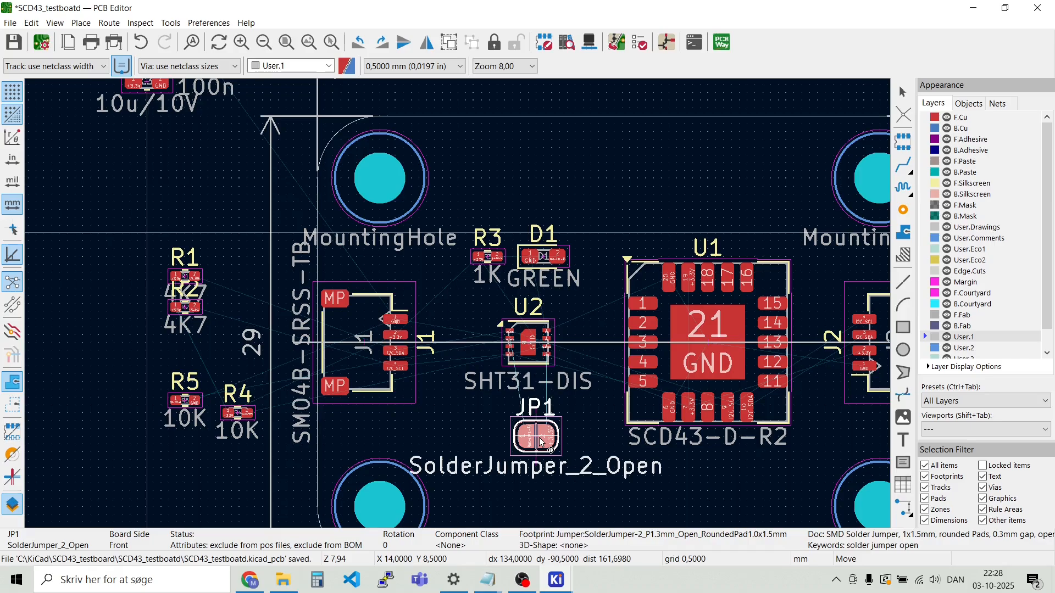
{"action": "left_click", "coordinate": [542, 443]}
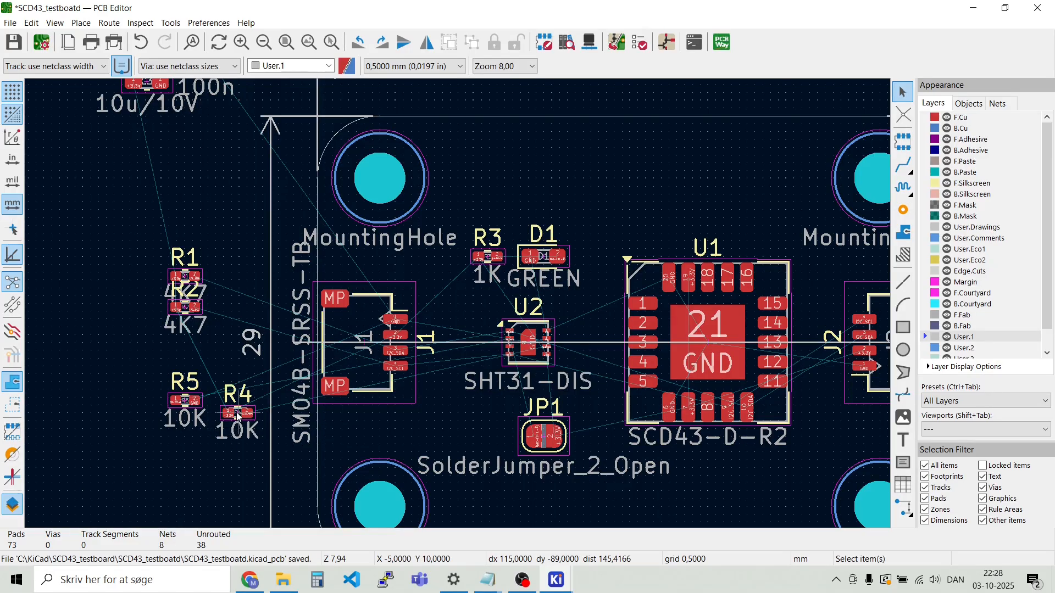
Move resistor R4 to the right of U2, rotated 90°, with its centre at about X 17, Y 15.5 mm
{"action": "key", "text": "m"}
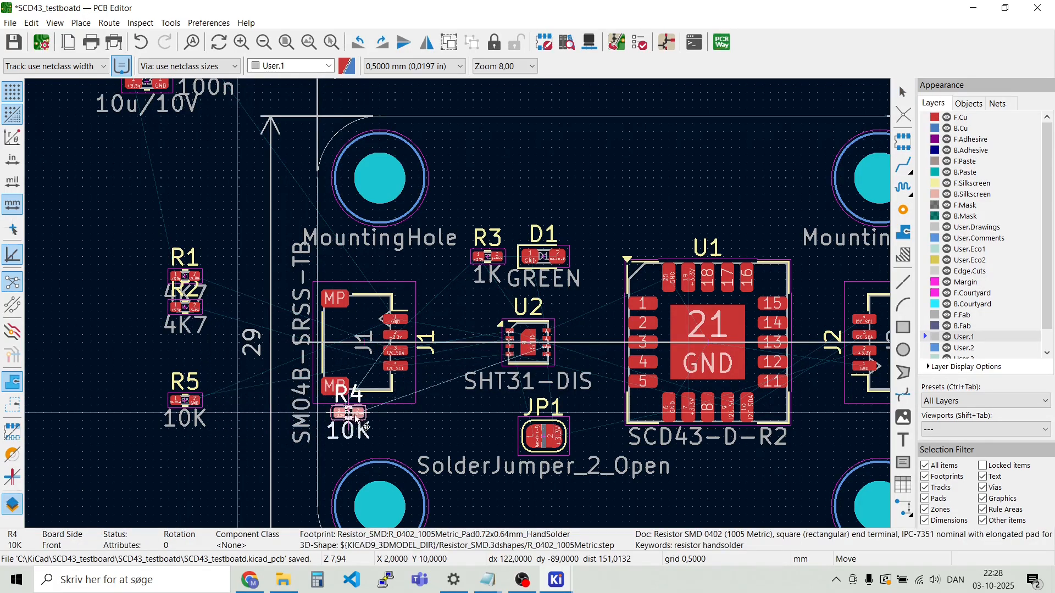
{"action": "scroll", "coordinate": [590, 349], "scroll_direction": "up", "scroll_amount": 2}
{"action": "scroll", "coordinate": [458, 306], "scroll_direction": "up", "scroll_amount": 2}
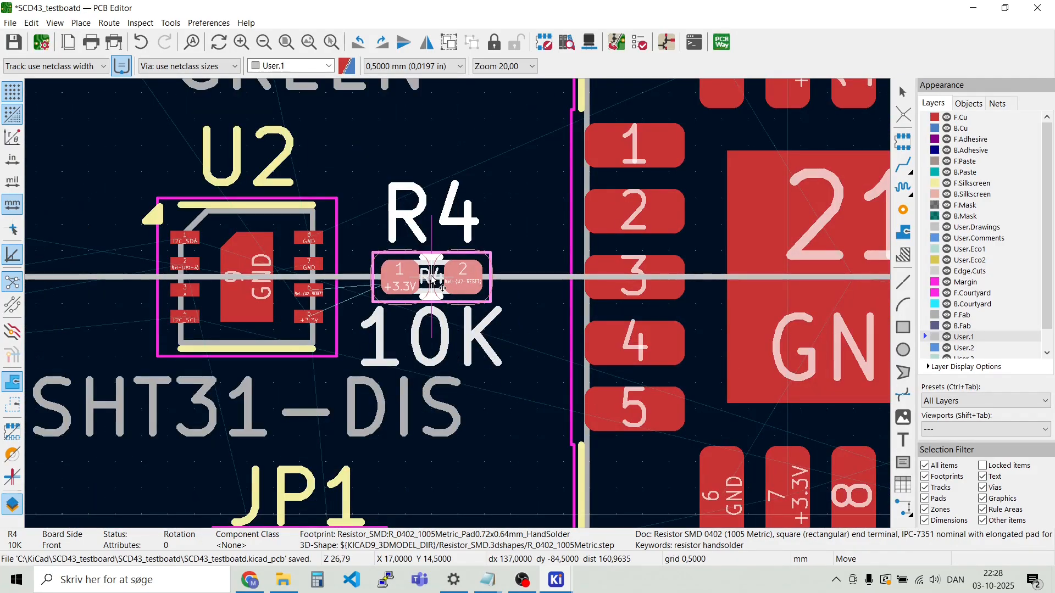
{"action": "key", "text": "r"}
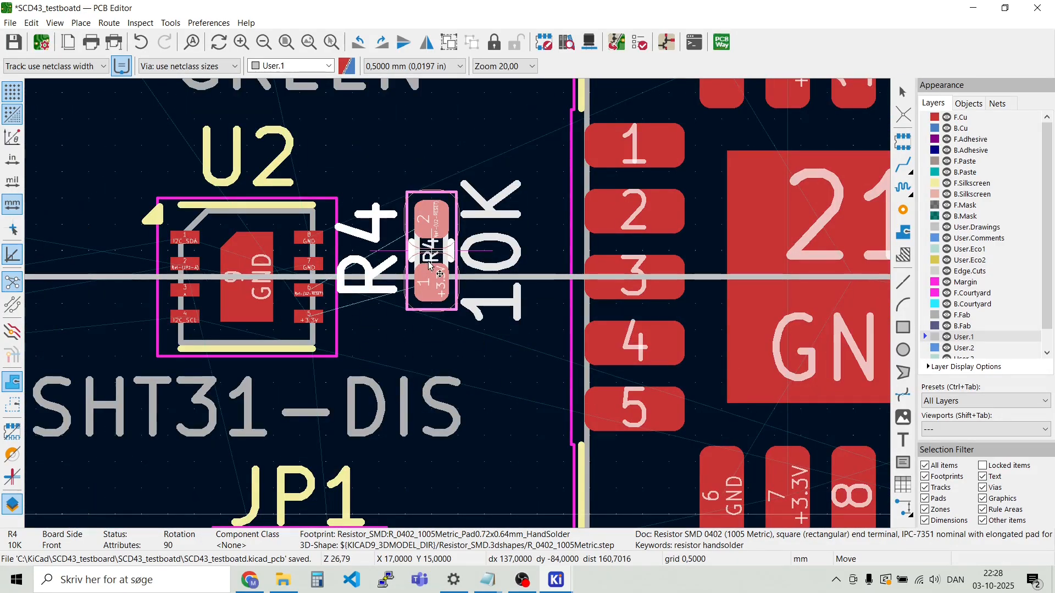
{"action": "left_click", "coordinate": [434, 236]}
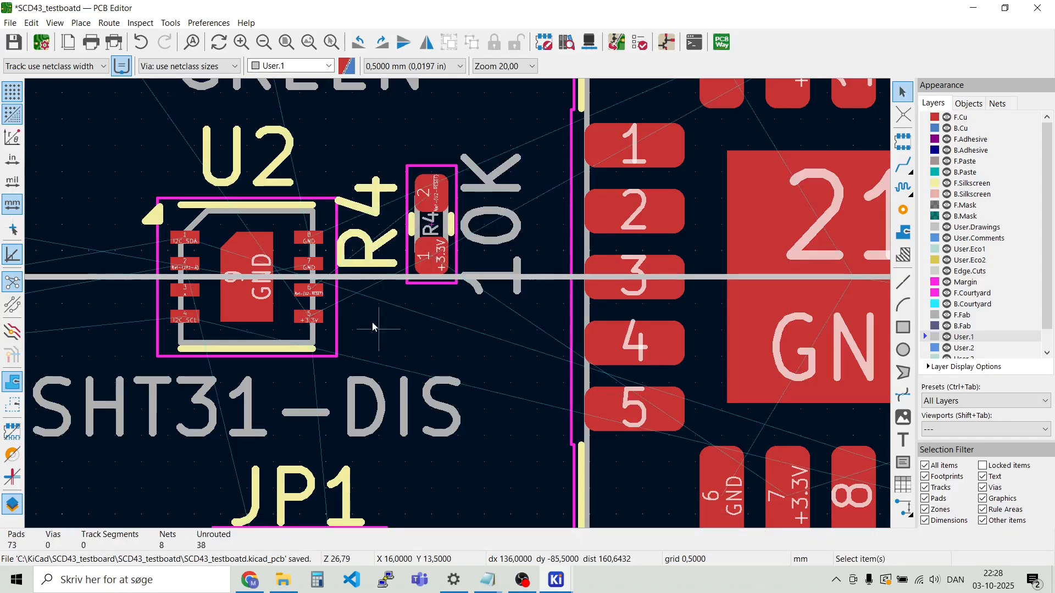
Move resistor R2 between J1 and U2, rotated to -90°, just below the centre line at about X 9 mm
{"action": "scroll", "coordinate": [366, 329], "scroll_direction": "down", "scroll_amount": 2}
{"action": "scroll", "coordinate": [457, 305], "scroll_direction": "down", "scroll_amount": 4}
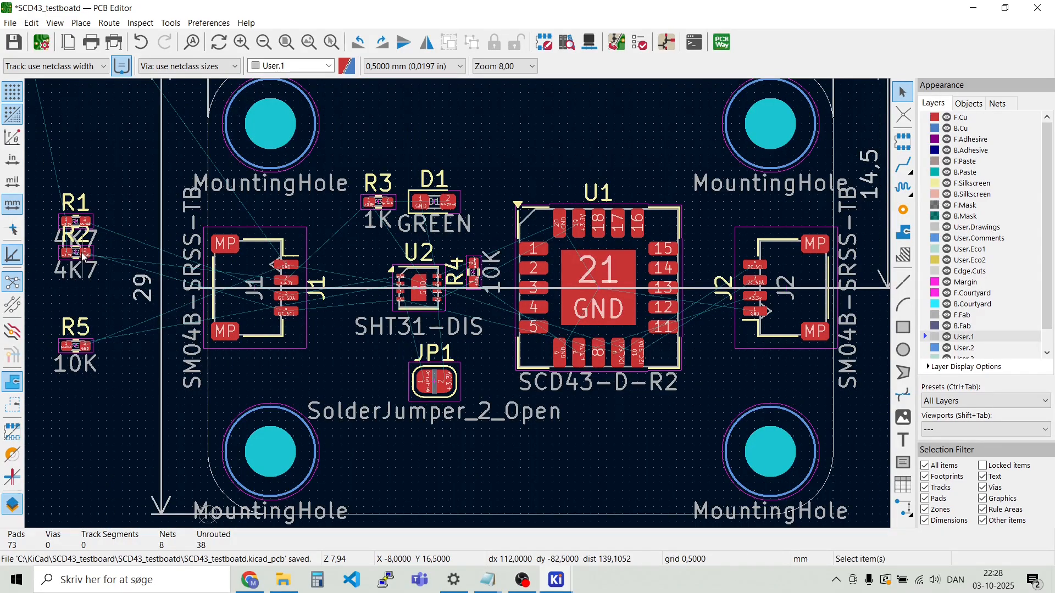
{"action": "left_click_drag", "start_coordinate": [83, 256], "coordinate": [362, 302]}
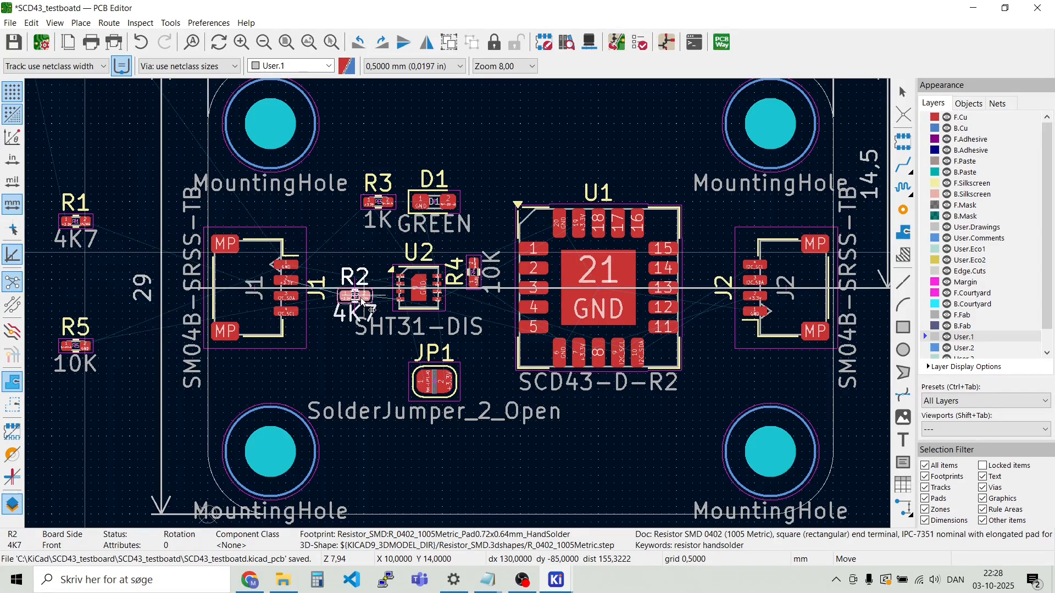
{"action": "scroll", "coordinate": [362, 301], "scroll_direction": "up", "scroll_amount": 6}
{"action": "key", "text": "r"}
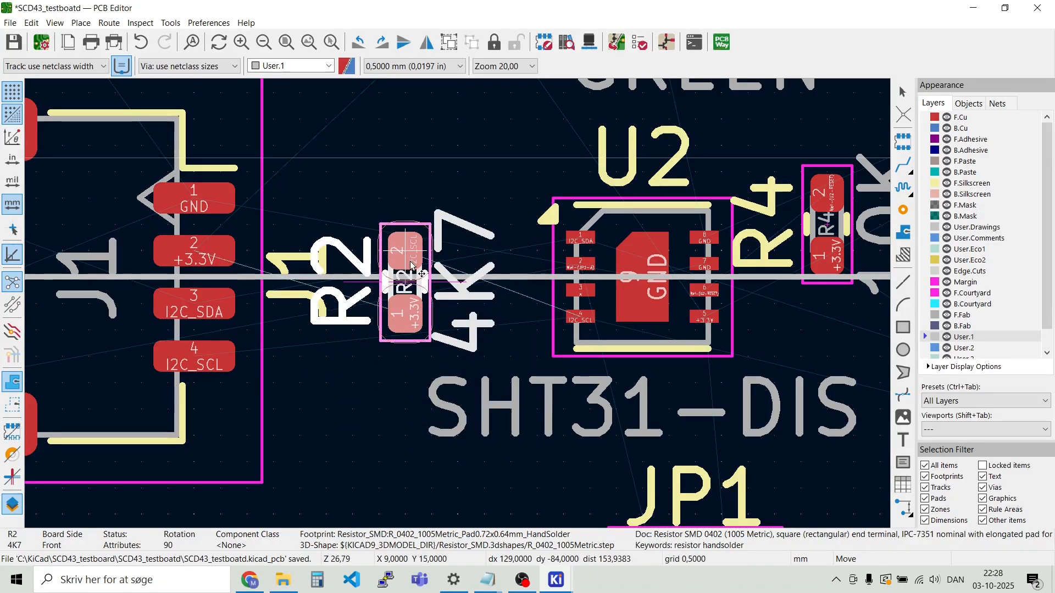
{"action": "key", "text": "r"}
{"action": "key", "text": "r"}
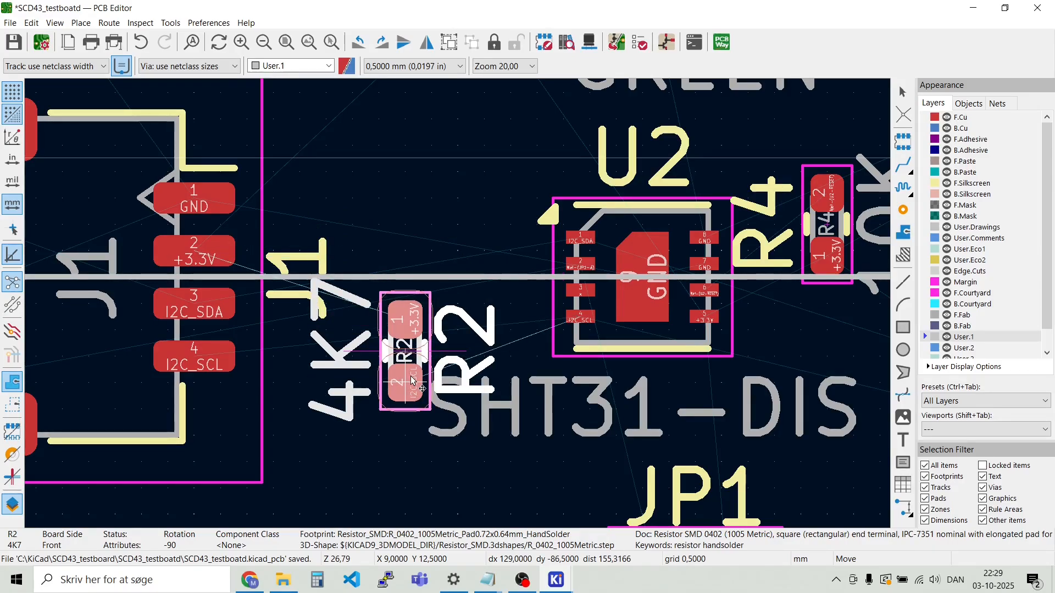
{"action": "left_click", "coordinate": [410, 375]}
Move resistor R1 between J1 and U2, rotated to 90°, directly above R2 and just above the centre line at X 9 mm
{"action": "scroll", "coordinate": [539, 239], "scroll_direction": "down", "scroll_amount": 3}
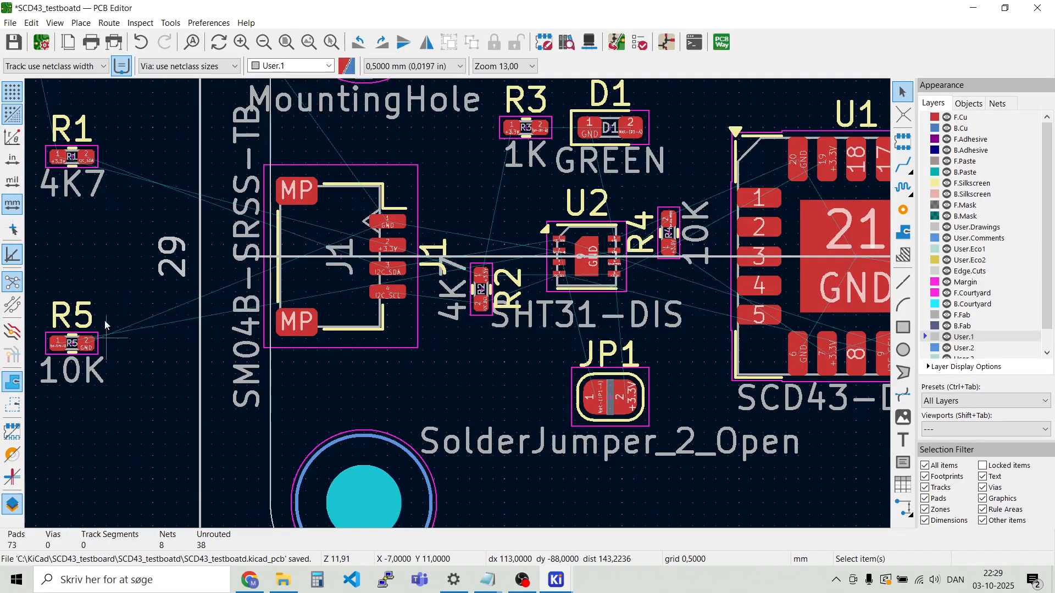
{"action": "left_click", "coordinate": [72, 159]}
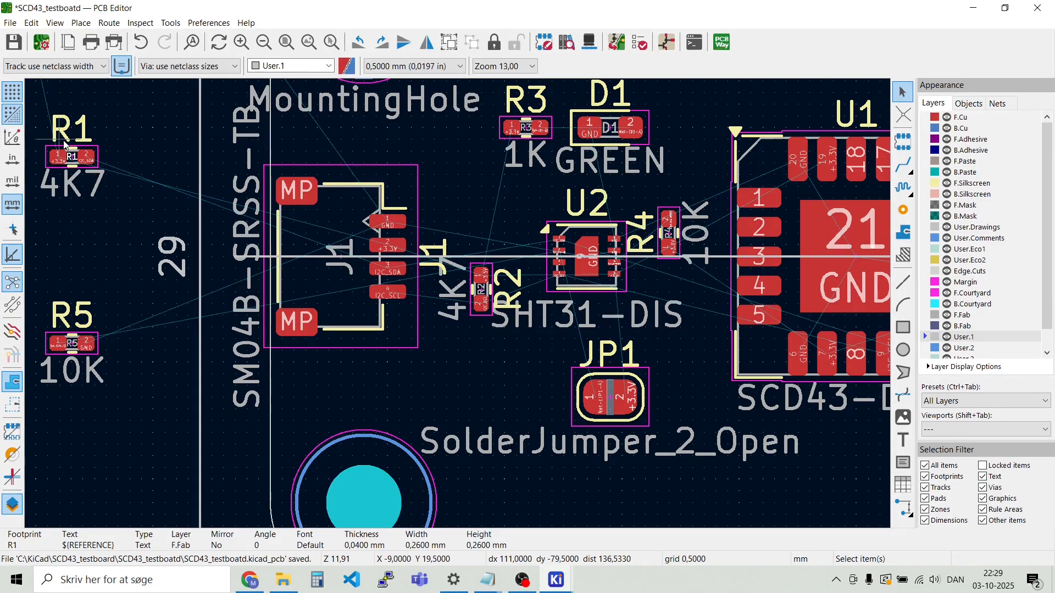
{"action": "left_click", "coordinate": [90, 160]}
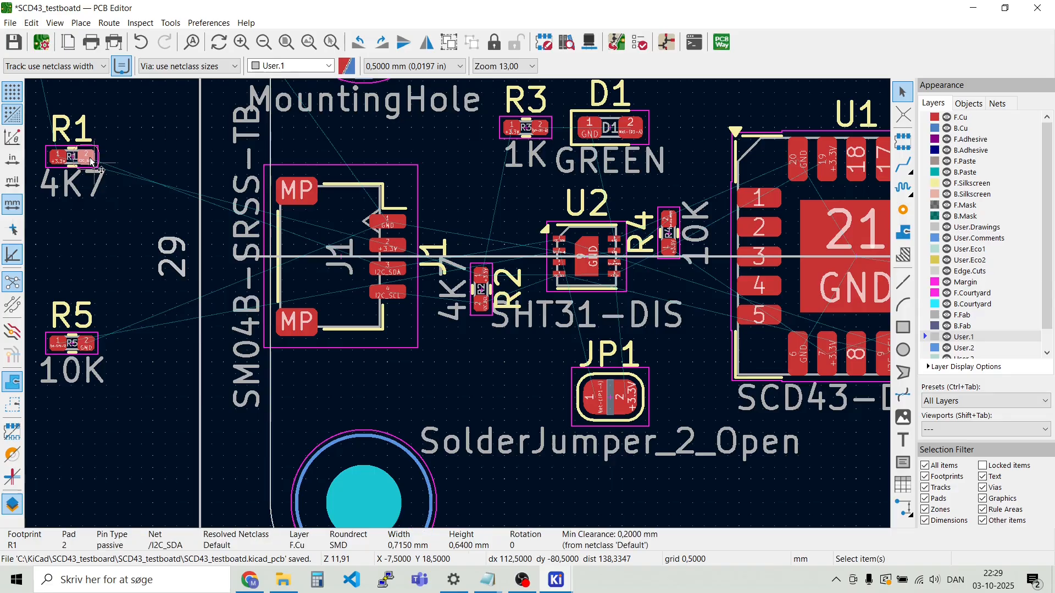
{"action": "left_click_drag", "start_coordinate": [92, 160], "coordinate": [497, 212]}
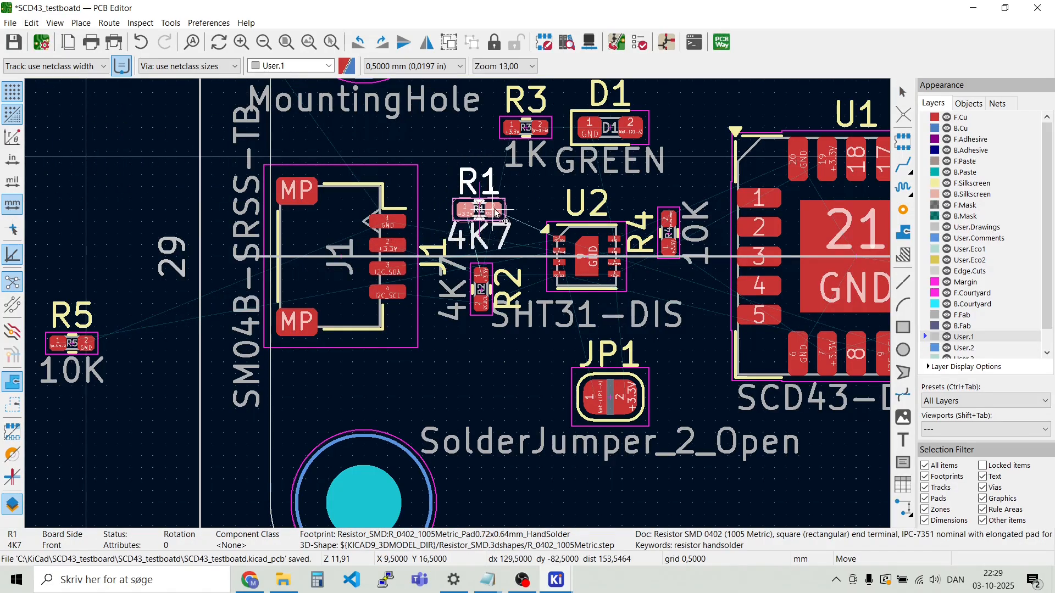
{"action": "key", "text": "r"}
{"action": "key", "text": "r"}
{"action": "key", "text": "r"}
{"action": "key", "text": "r"}
{"action": "key", "text": "r"}
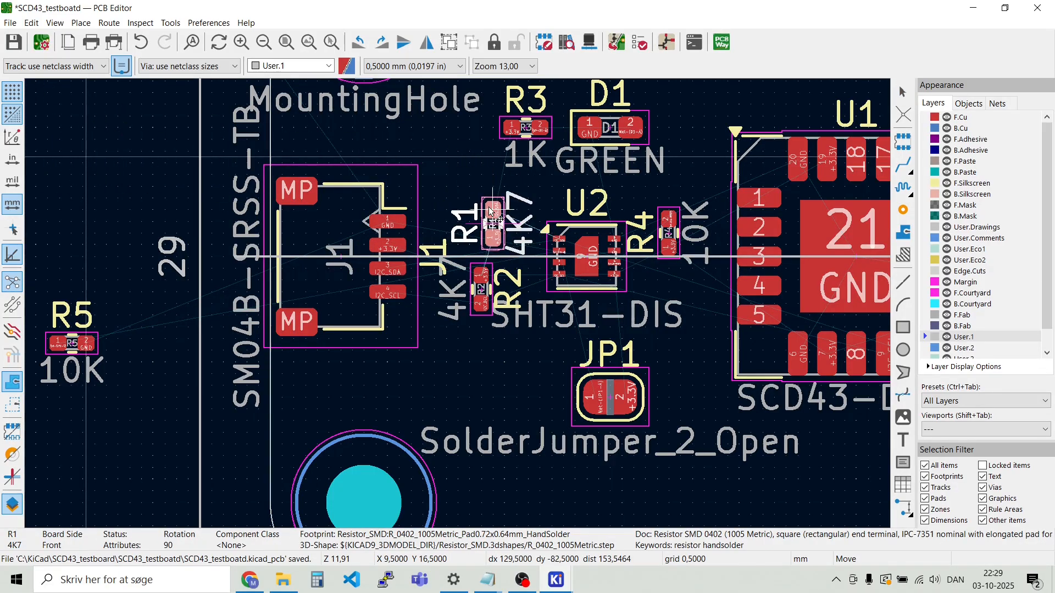
{"action": "scroll", "coordinate": [483, 211], "scroll_direction": "up", "scroll_amount": 4}
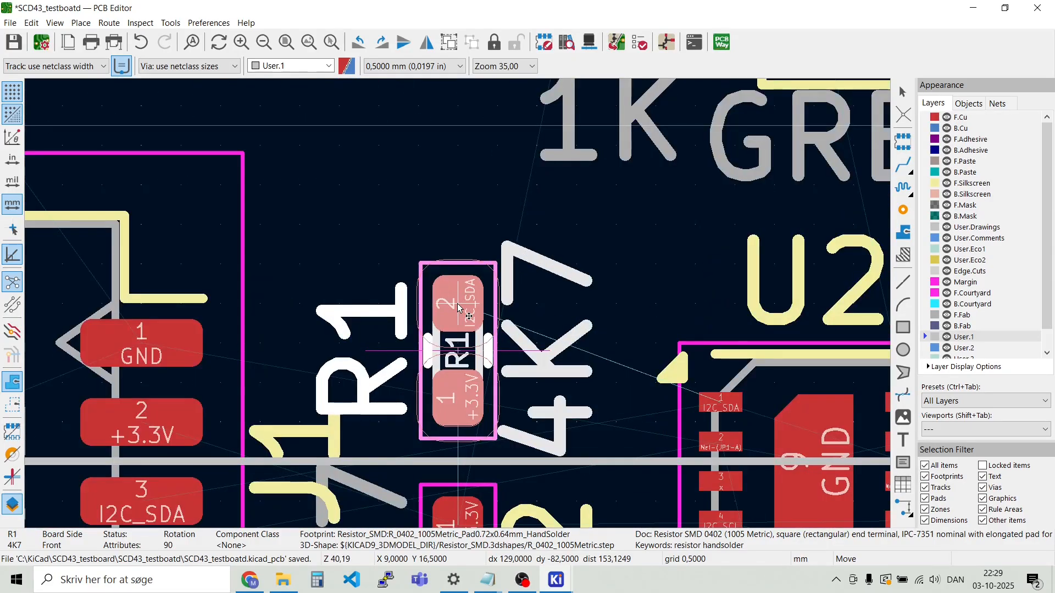
{"action": "scroll", "coordinate": [463, 311], "scroll_direction": "down", "scroll_amount": 2}
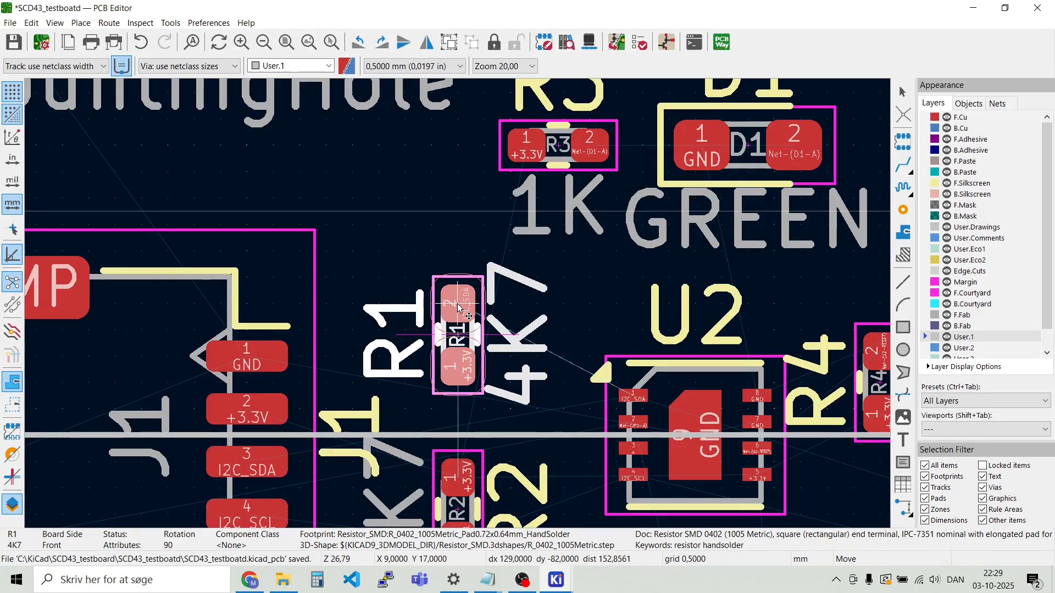
{"action": "left_click", "coordinate": [456, 346]}
{"action": "scroll", "coordinate": [391, 261], "scroll_direction": "down", "scroll_amount": 4}
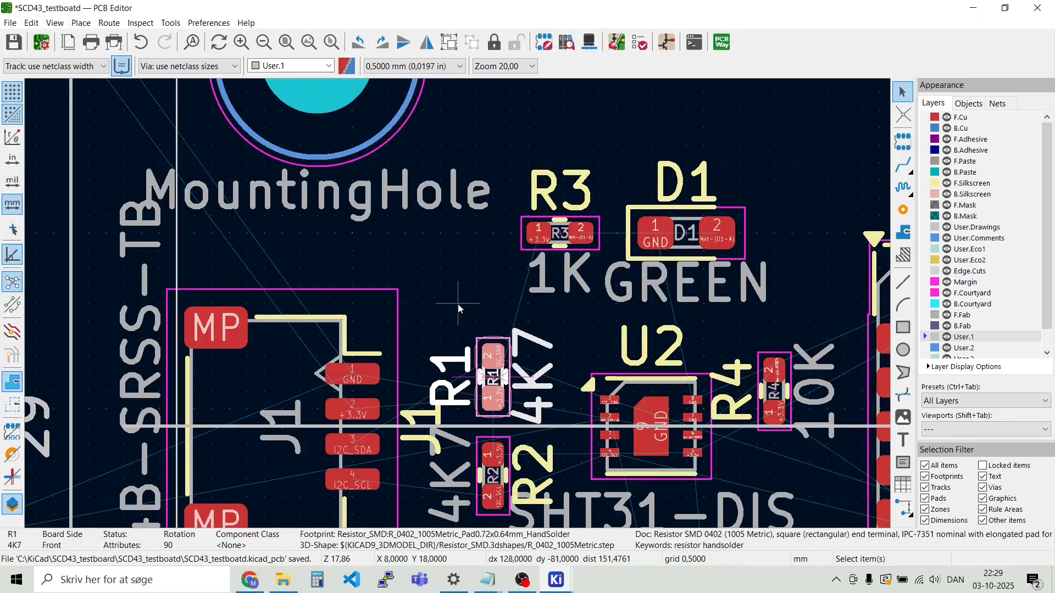
{"action": "key", "text": "Escape"}
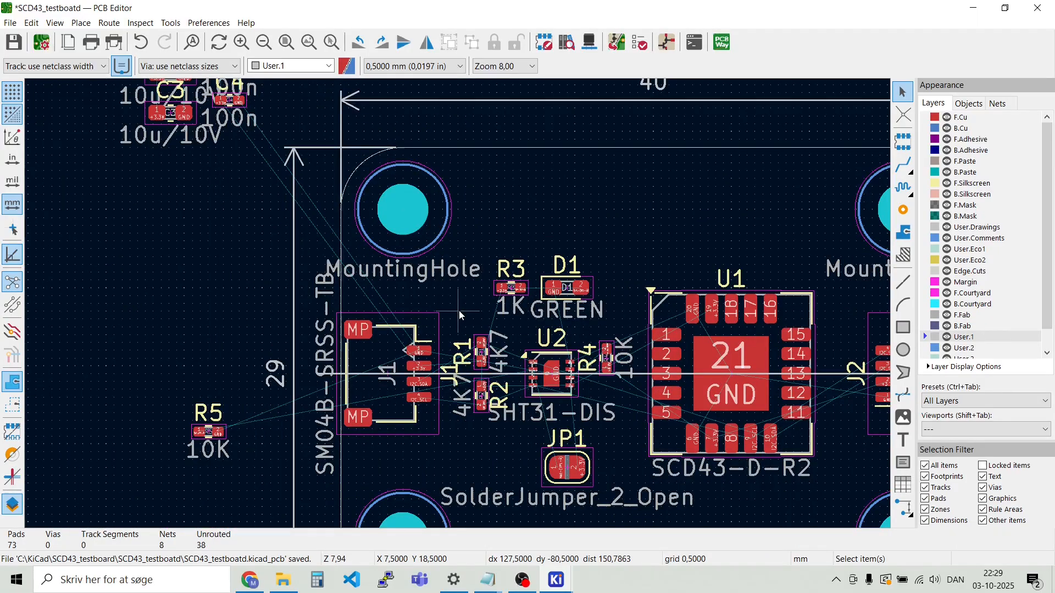
Rotate resistor R1 to -90° and shift it slightly closer to R2, keeping it above the centre line at X 9 mm
{"action": "scroll", "coordinate": [458, 308], "scroll_direction": "up", "scroll_amount": 5}
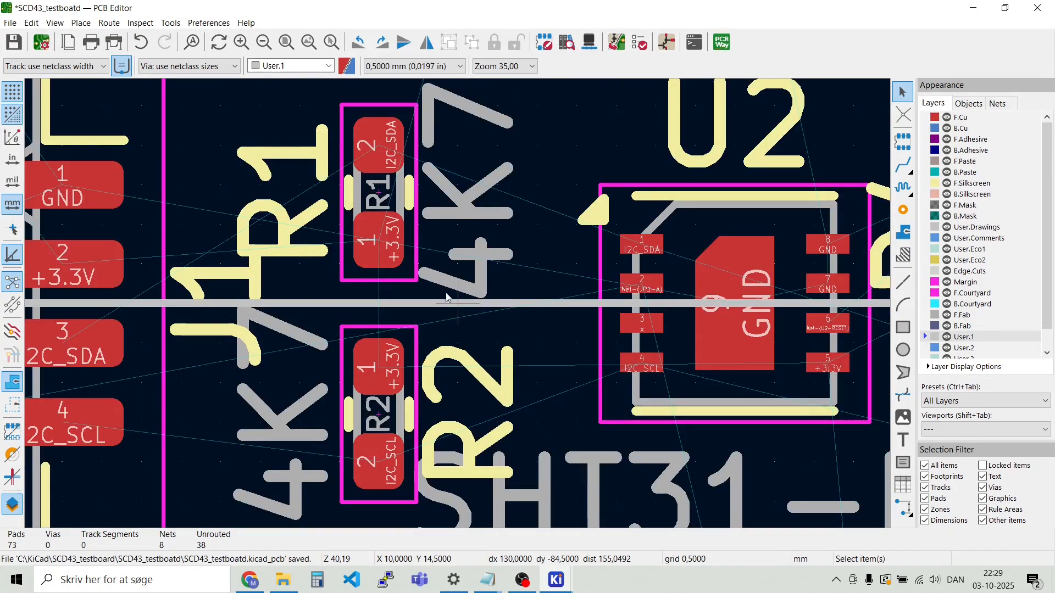
{"action": "left_click", "coordinate": [388, 189]}
{"action": "key", "text": "Escape"}
{"action": "left_click", "coordinate": [406, 206]}
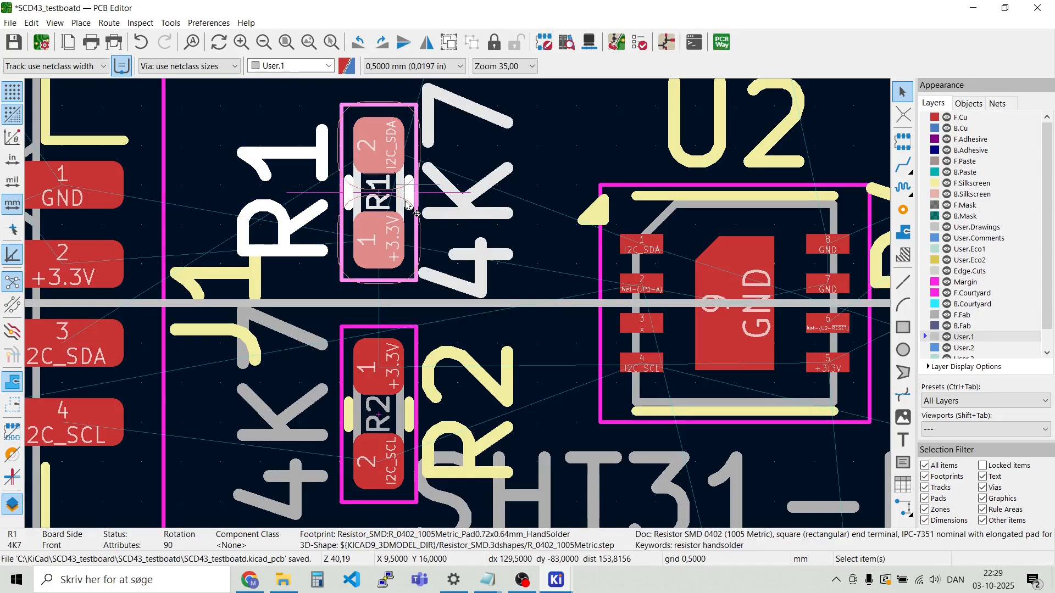
{"action": "key", "text": "r"}
{"action": "key", "text": "r"}
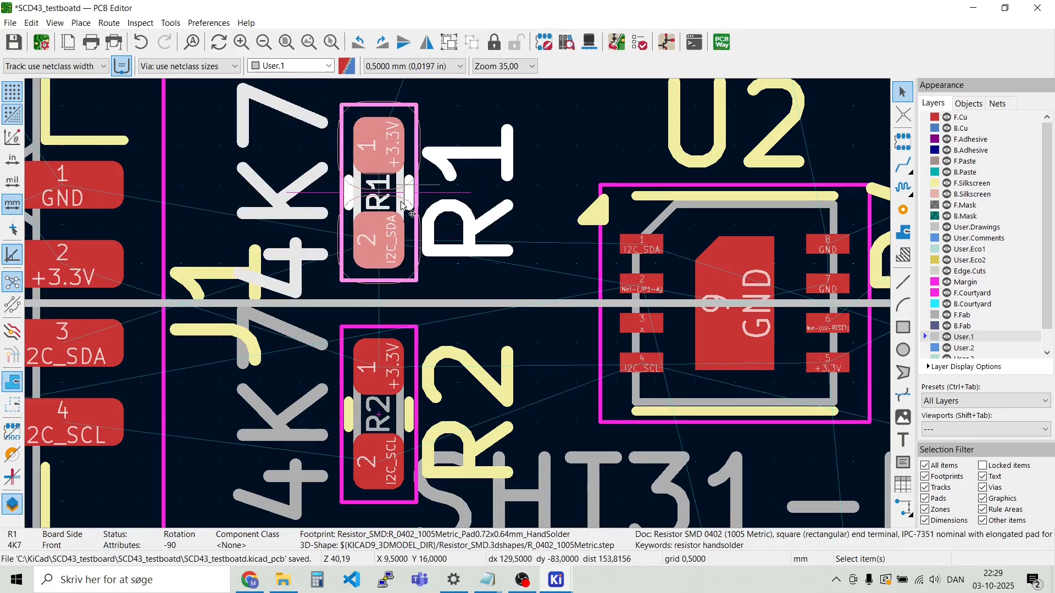
{"action": "key", "text": "m"}
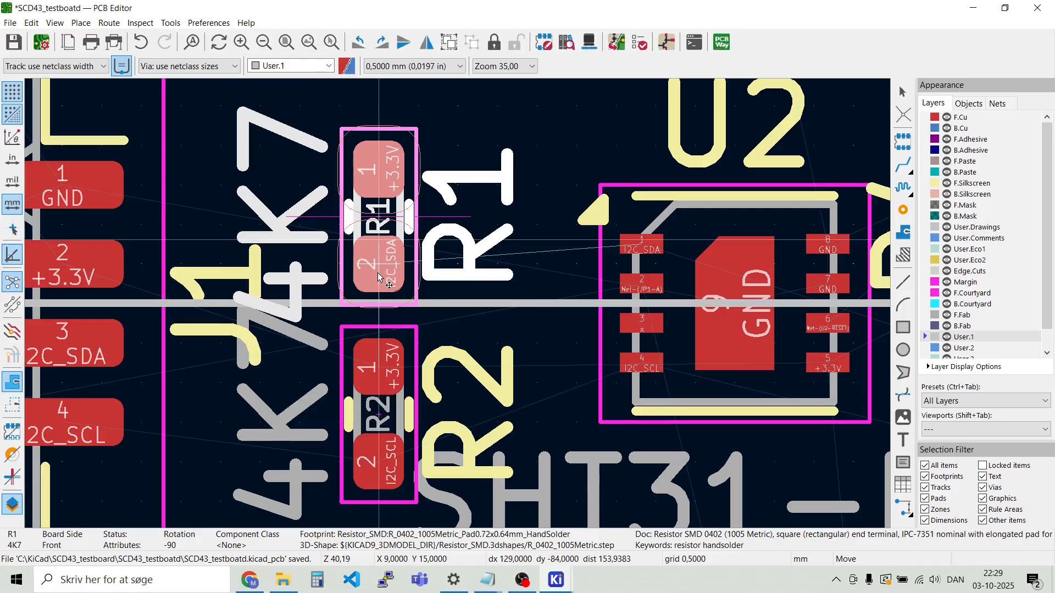
{"action": "left_click", "coordinate": [378, 276]}
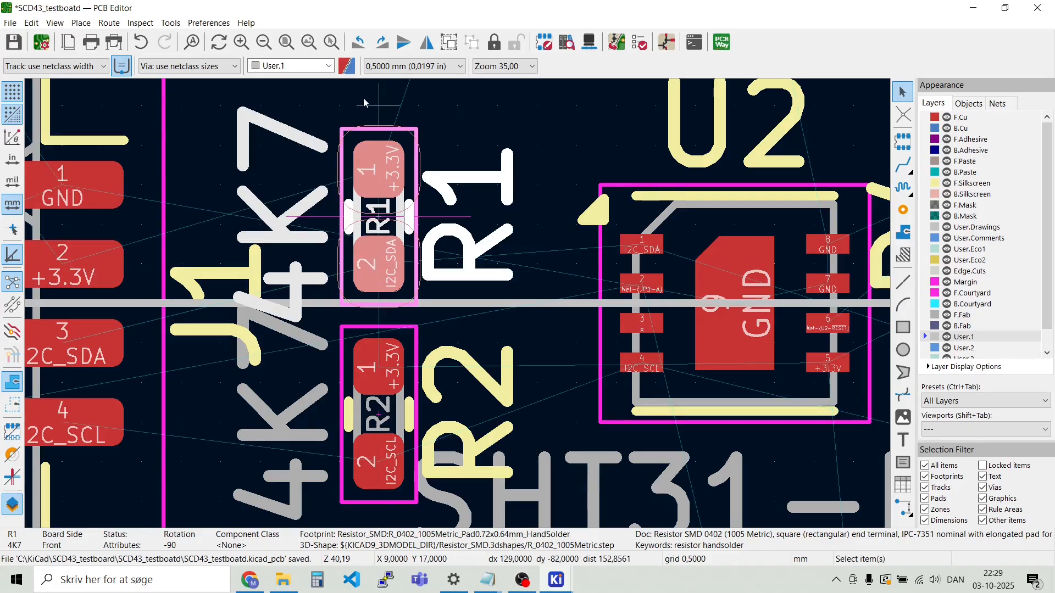
{"action": "left_click", "coordinate": [448, 97]}
Move resistor R5 onto the board to the left of JP1, rotated 180°, with its centre at about X 11, Y 8.5 mm
{"action": "scroll", "coordinate": [436, 101], "scroll_direction": "down", "scroll_amount": 3}
{"action": "scroll", "coordinate": [402, 328], "scroll_direction": "down", "scroll_amount": 2}
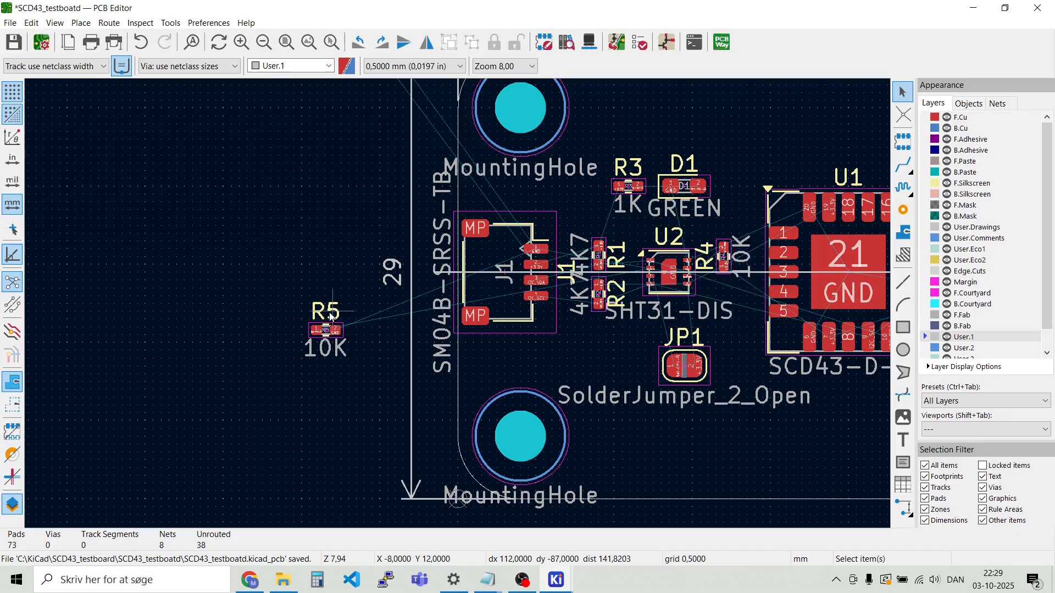
{"action": "key", "text": "m"}
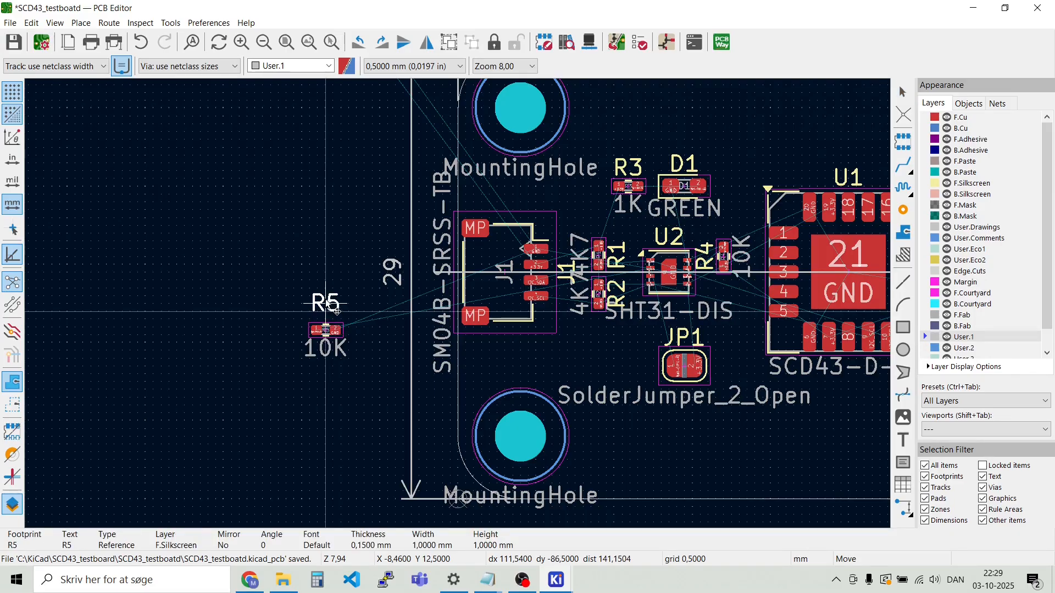
{"action": "key", "text": "Escape"}
{"action": "left_click", "coordinate": [335, 331]}
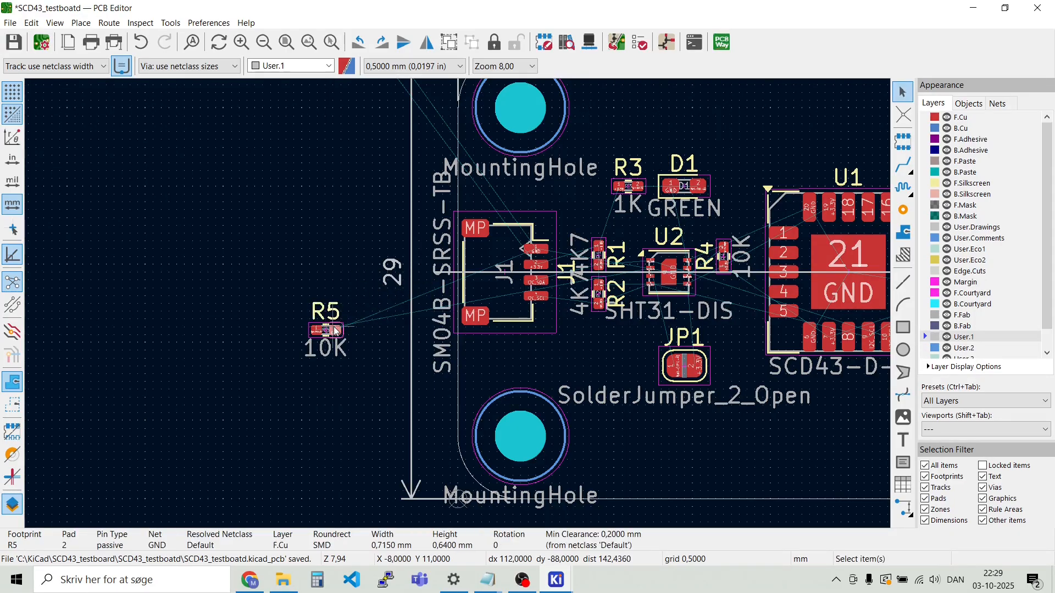
{"action": "key", "text": "Escape"}
{"action": "left_click", "coordinate": [336, 330]}
{"action": "key", "text": "m"}
{"action": "scroll", "coordinate": [621, 362], "scroll_direction": "up", "scroll_amount": 4}
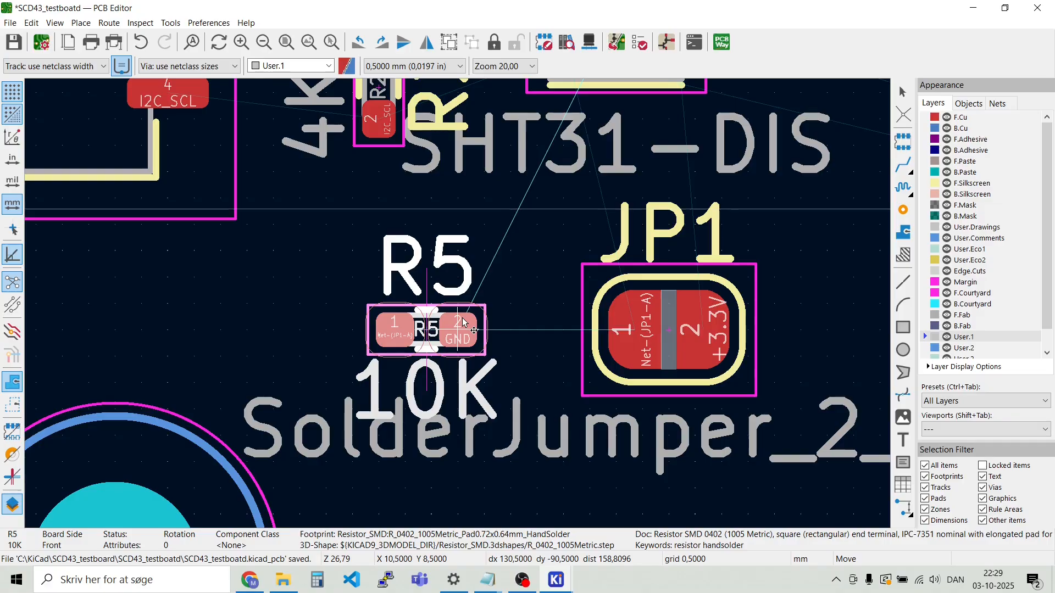
{"action": "key", "text": "r"}
{"action": "key", "text": "r"}
{"action": "left_click", "coordinate": [456, 320]}
{"action": "key", "text": "Escape"}
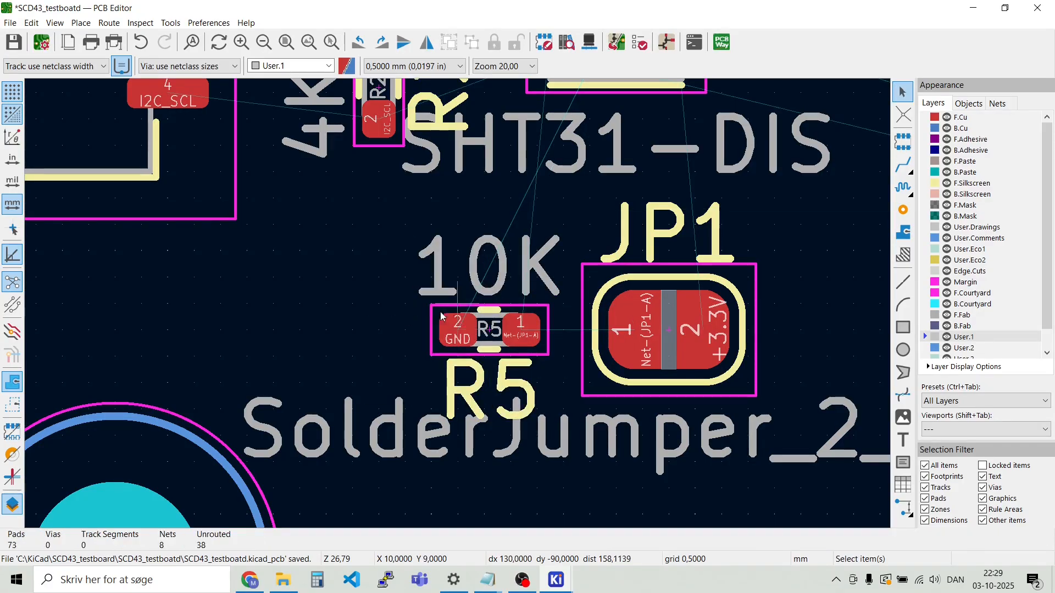
Select capacitor C3 and check in the Schematic Editor which connector it belongs to, returning to the PCB Editor
{"action": "scroll", "coordinate": [310, 285], "scroll_direction": "down", "scroll_amount": 2}
{"action": "scroll", "coordinate": [457, 305], "scroll_direction": "down", "scroll_amount": 3}
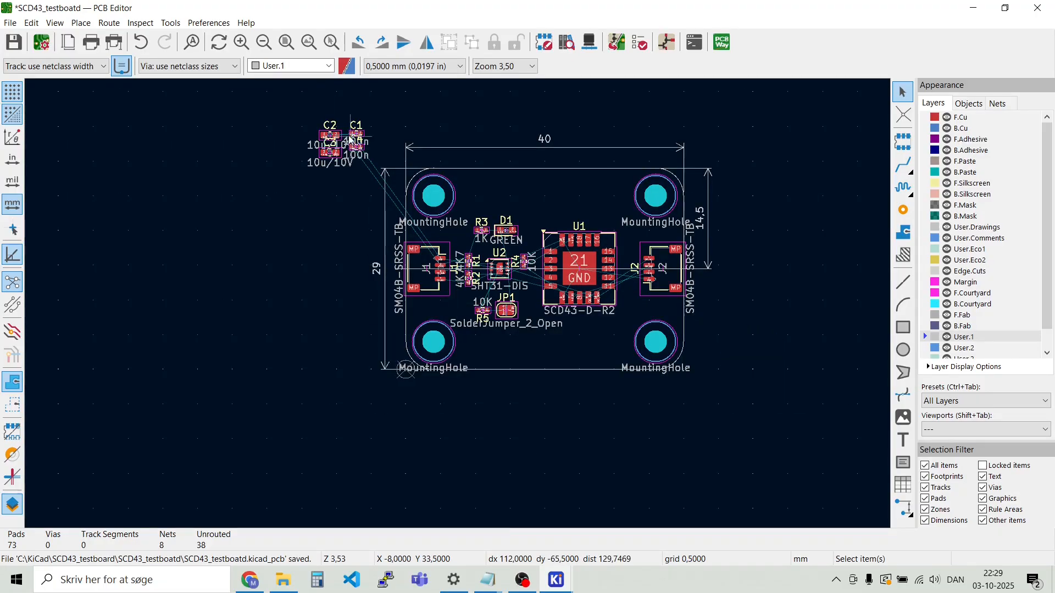
{"action": "scroll", "coordinate": [350, 141], "scroll_direction": "up", "scroll_amount": 5}
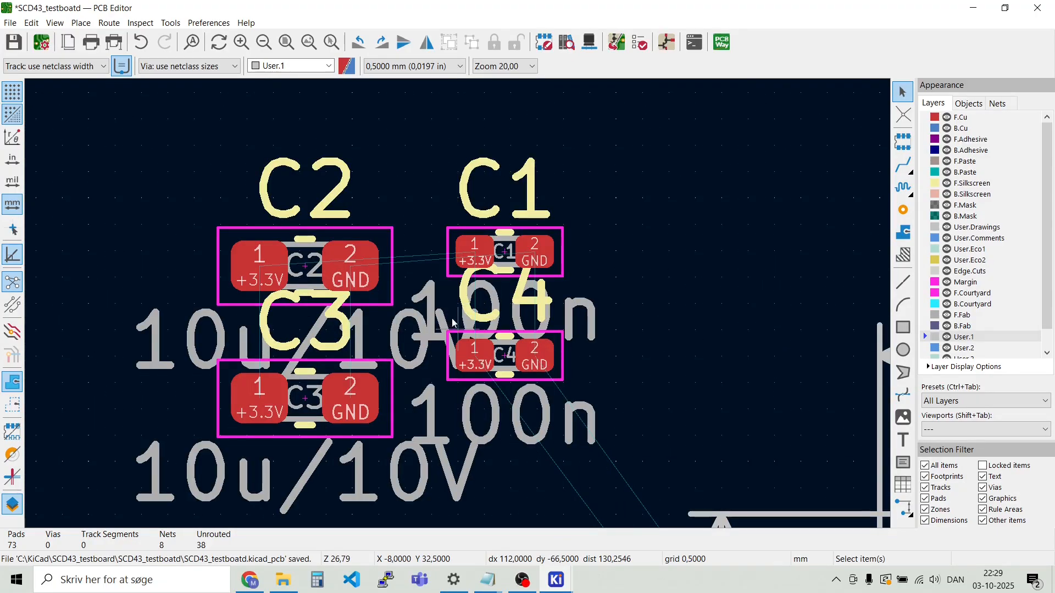
{"action": "left_click", "coordinate": [314, 425]}
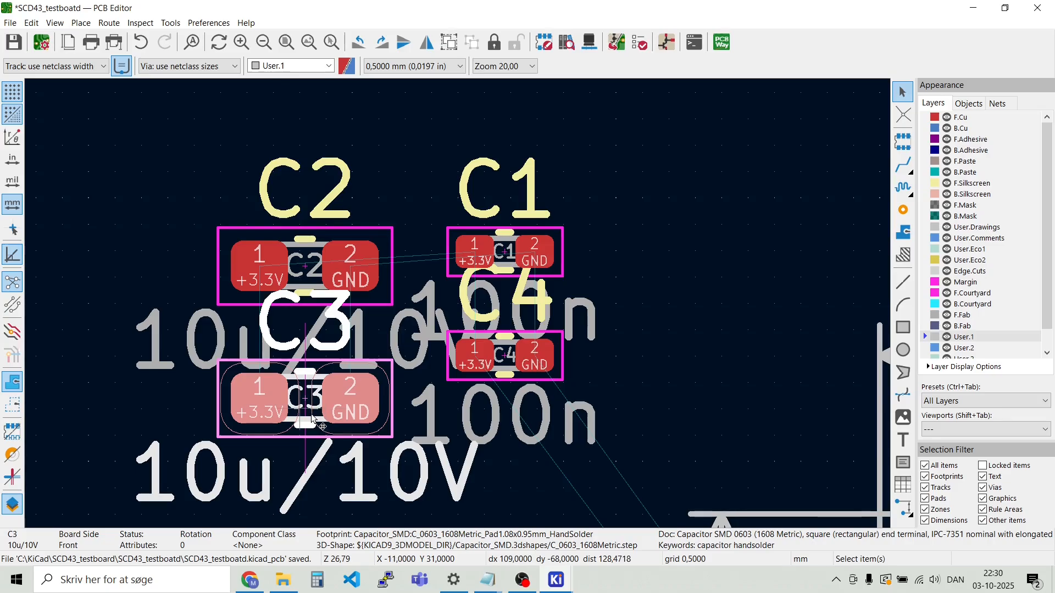
{"action": "key", "text": "Escape"}
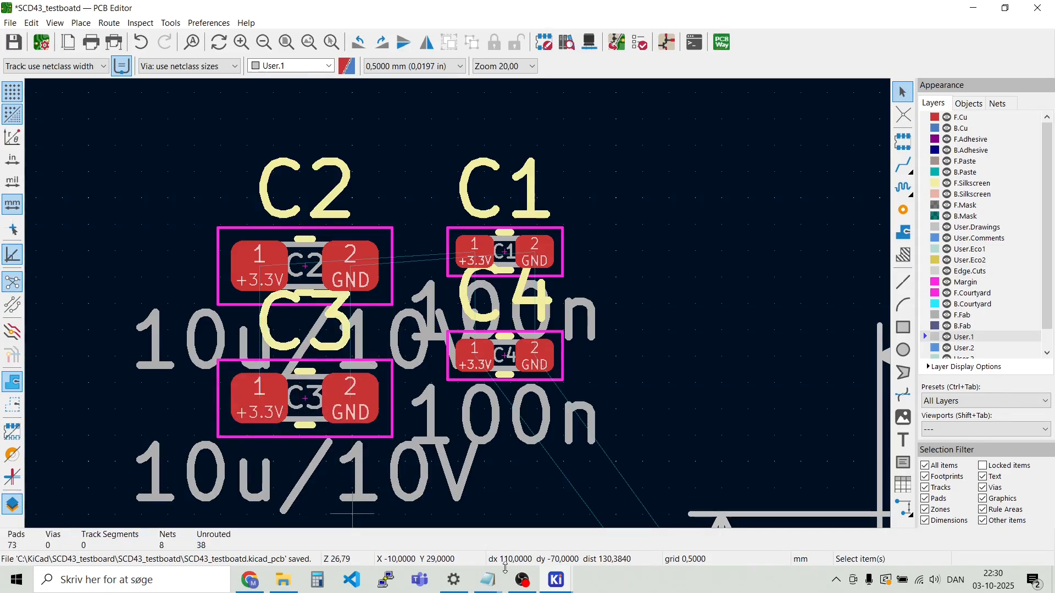
{"action": "mouse_move", "coordinate": [556, 580]}
{"action": "left_click", "coordinate": [565, 541]}
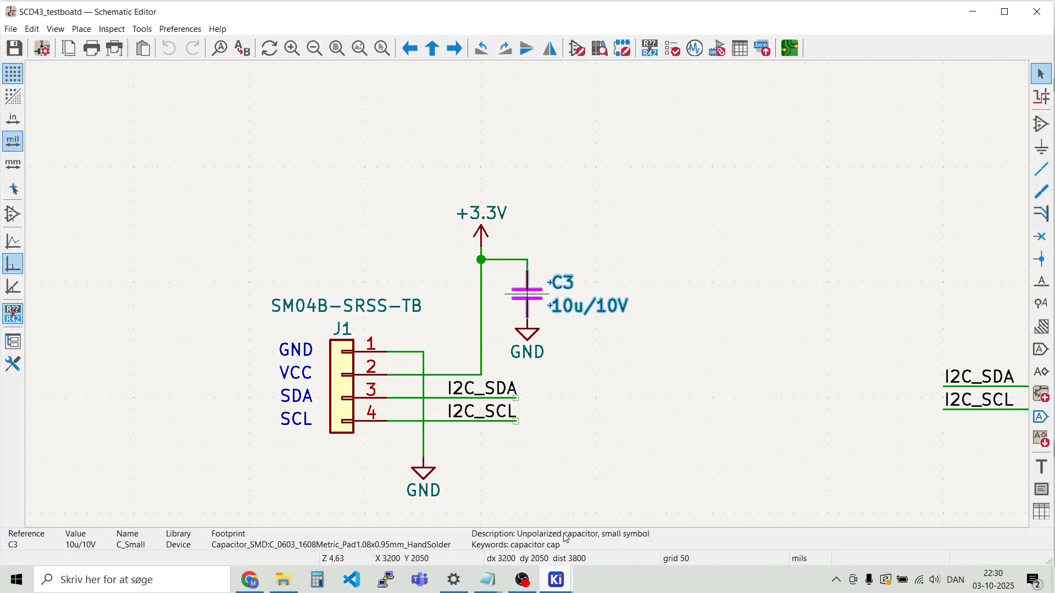
{"action": "left_click", "coordinate": [564, 578]}
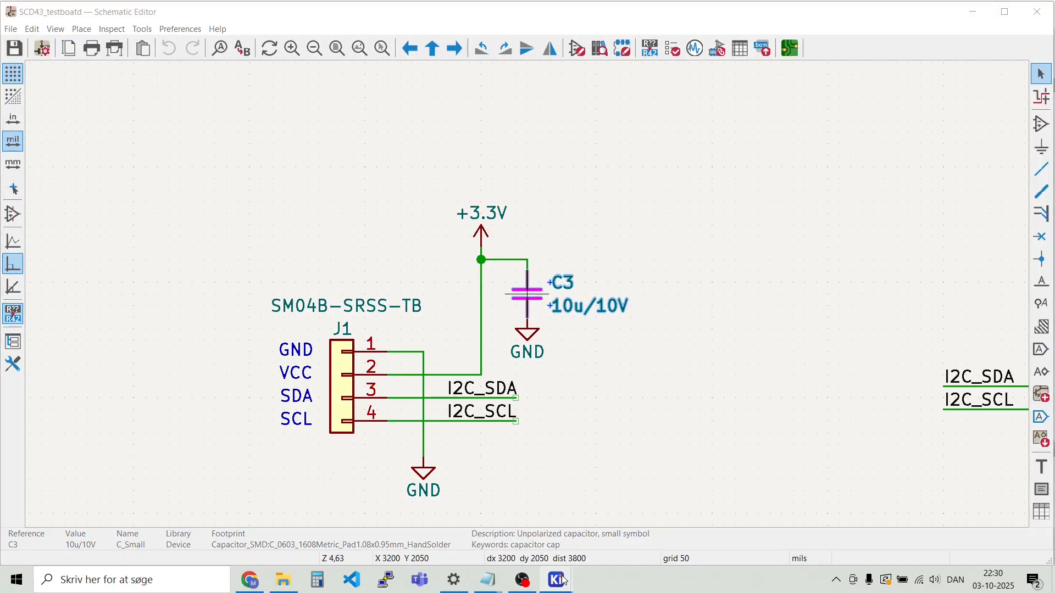
{"action": "left_click", "coordinate": [682, 526]}
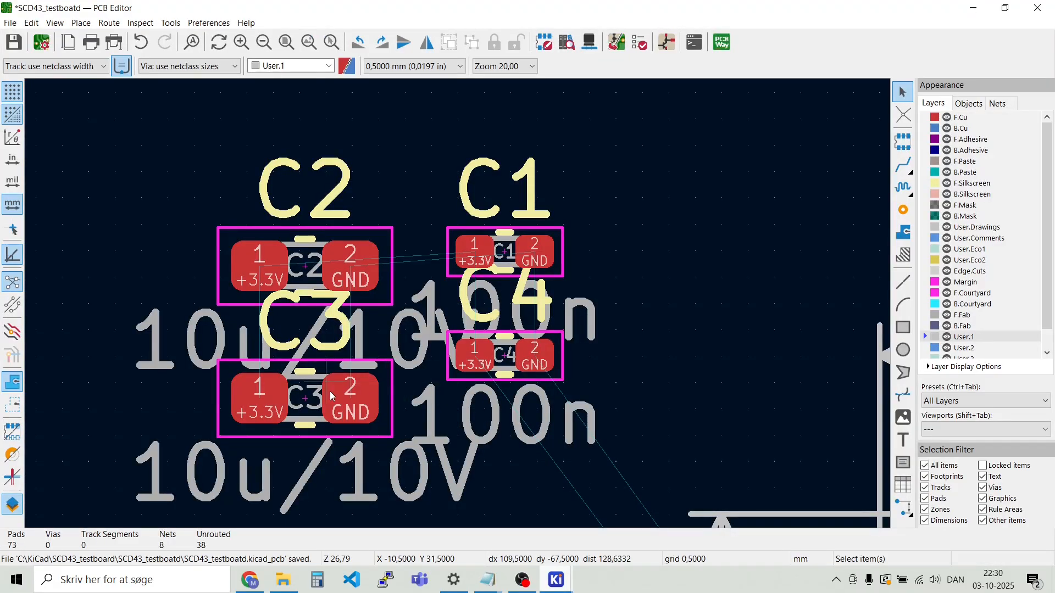
Move capacitor C3 onto the board between J1 and R3, rotated to 90°, with its centre at X 7.5, Y 19.5 mm
{"action": "key", "text": "m"}
{"action": "scroll", "coordinate": [325, 436], "scroll_direction": "down", "scroll_amount": 3}
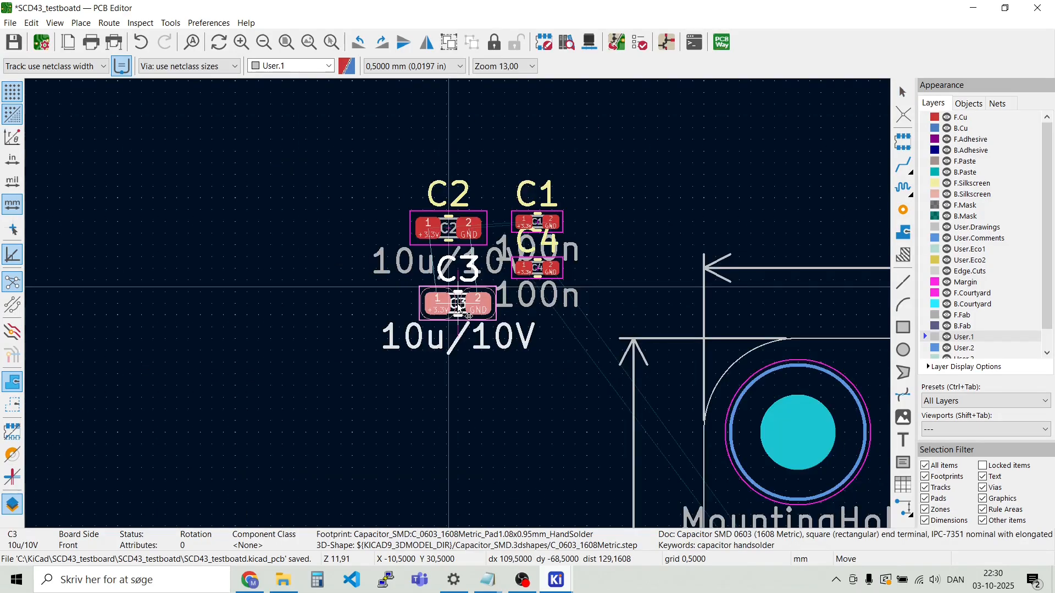
{"action": "scroll", "coordinate": [761, 426], "scroll_direction": "down", "scroll_amount": 2}
{"action": "scroll", "coordinate": [439, 346], "scroll_direction": "up", "scroll_amount": 6}
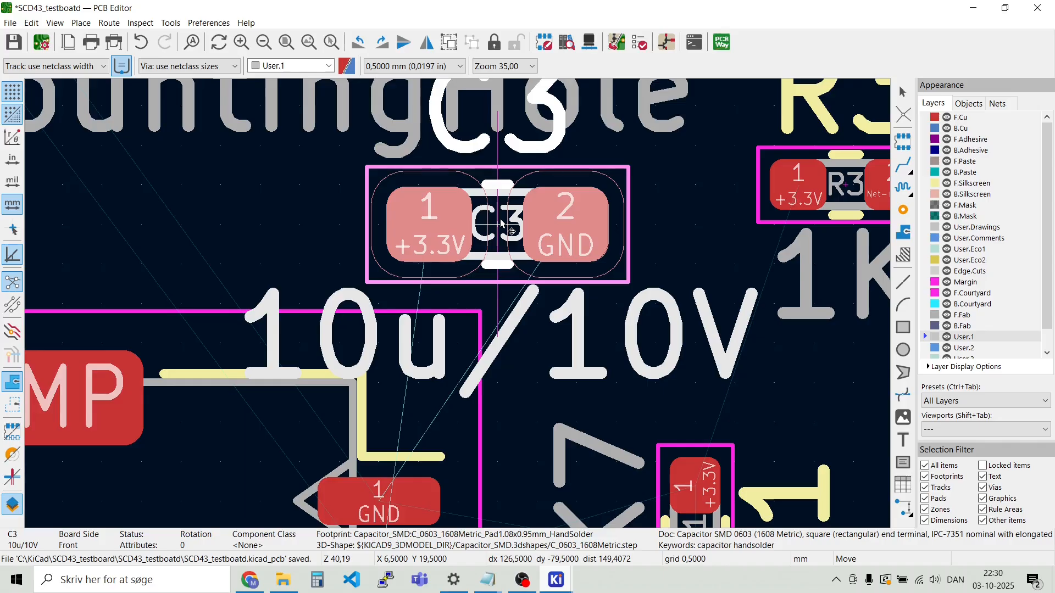
{"action": "key", "text": "r"}
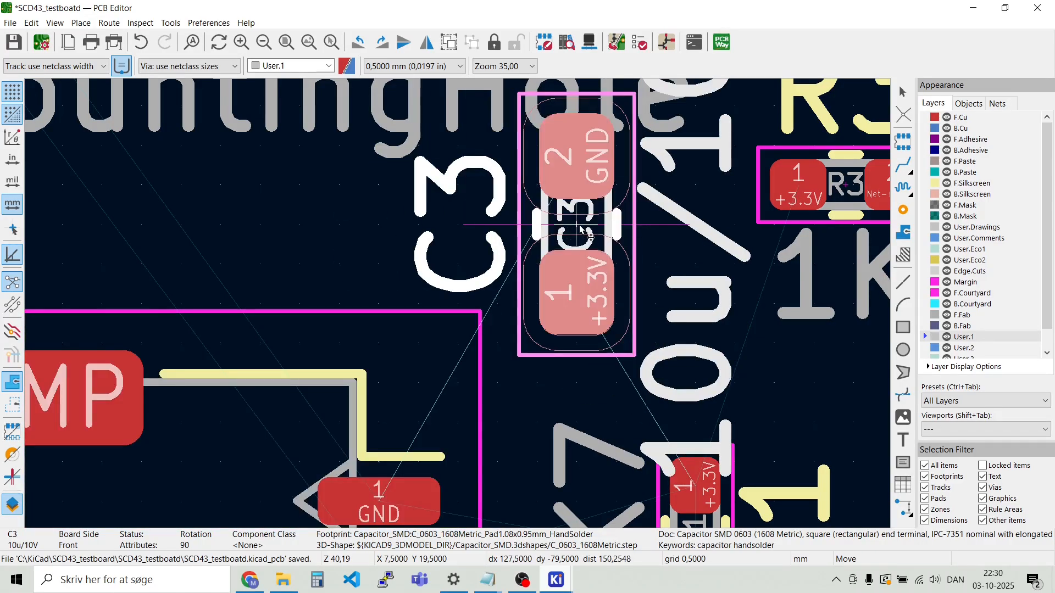
{"action": "left_click", "coordinate": [581, 233]}
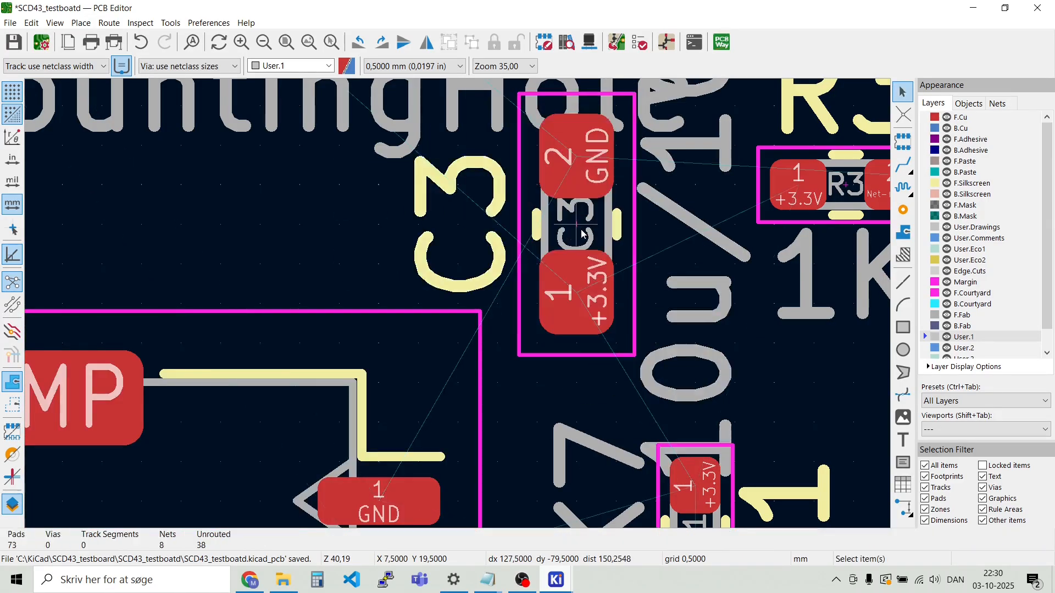
Move capacitor C2 onto the board below U1's pins 6 and 7, rotated 180°, with its centre at X 23, Y 6 mm
{"action": "scroll", "coordinate": [434, 307], "scroll_direction": "down", "scroll_amount": 4}
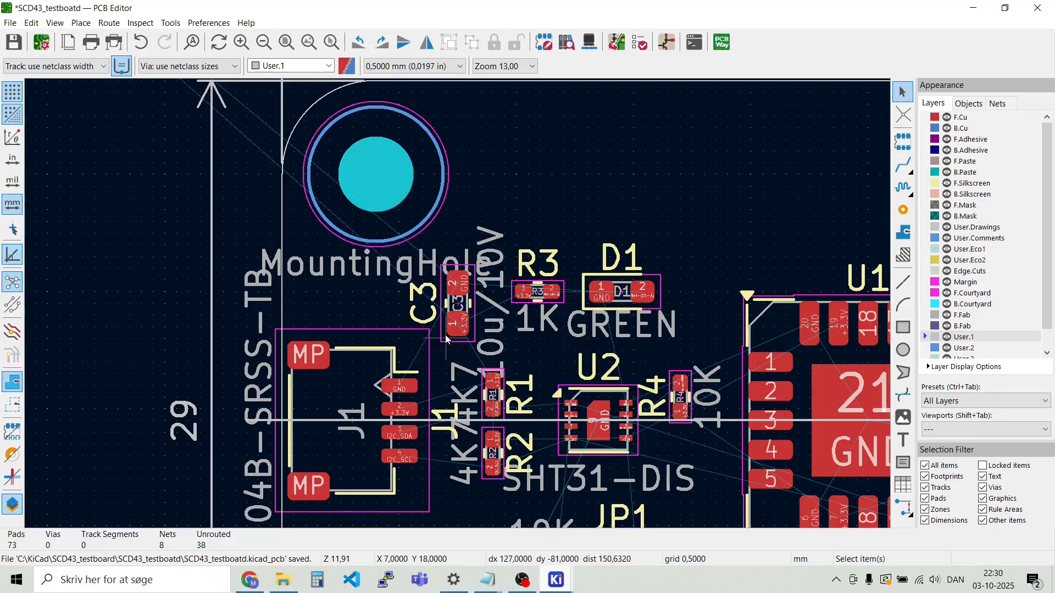
{"action": "scroll", "coordinate": [447, 338], "scroll_direction": "down", "scroll_amount": 1}
{"action": "scroll", "coordinate": [218, 144], "scroll_direction": "up", "scroll_amount": 3}
{"action": "scroll", "coordinate": [457, 304], "scroll_direction": "down", "scroll_amount": 2}
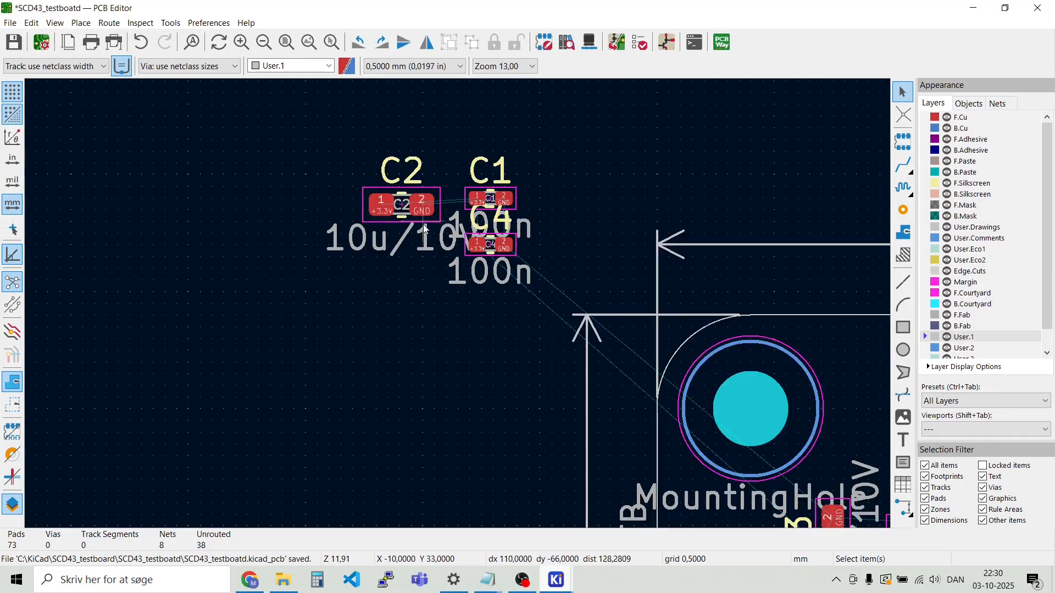
{"action": "left_click", "coordinate": [405, 187]}
{"action": "key", "text": "Escape"}
{"action": "left_click", "coordinate": [384, 202]}
{"action": "left_click", "coordinate": [402, 207]}
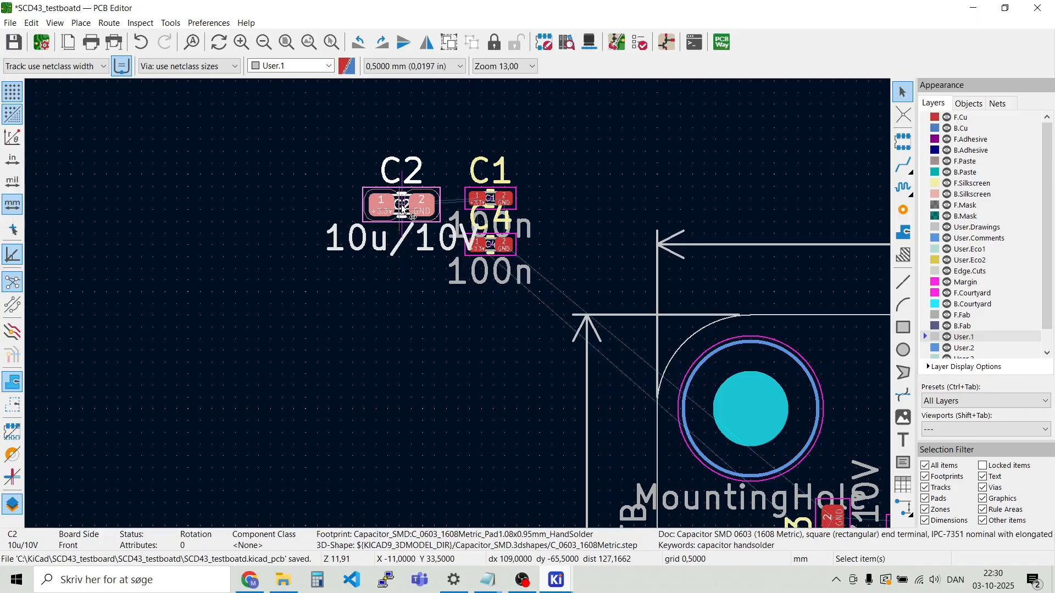
{"action": "key", "text": "m"}
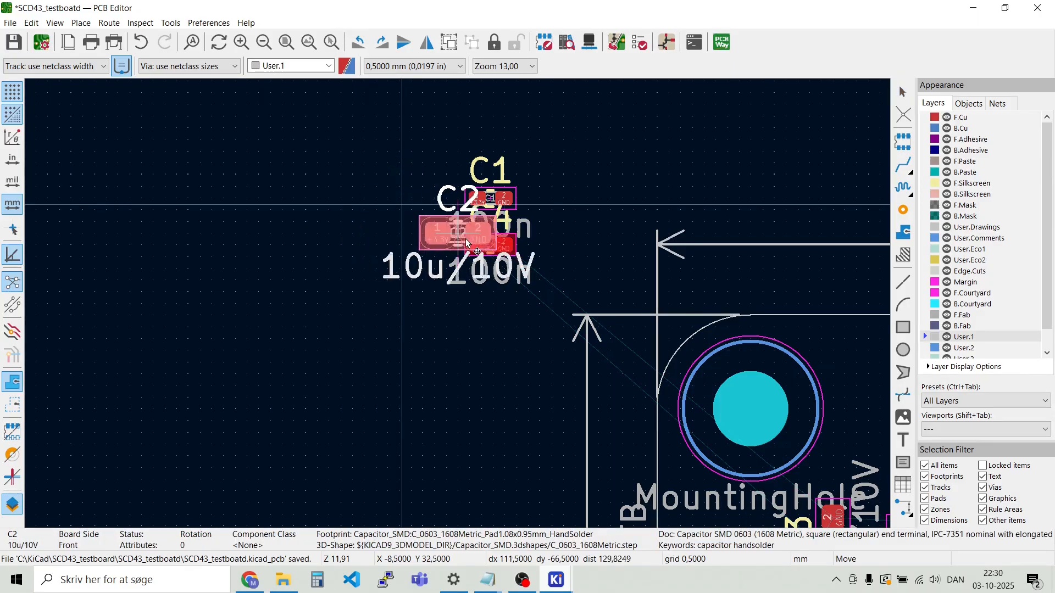
{"action": "scroll", "coordinate": [462, 281], "scroll_direction": "down", "scroll_amount": 2}
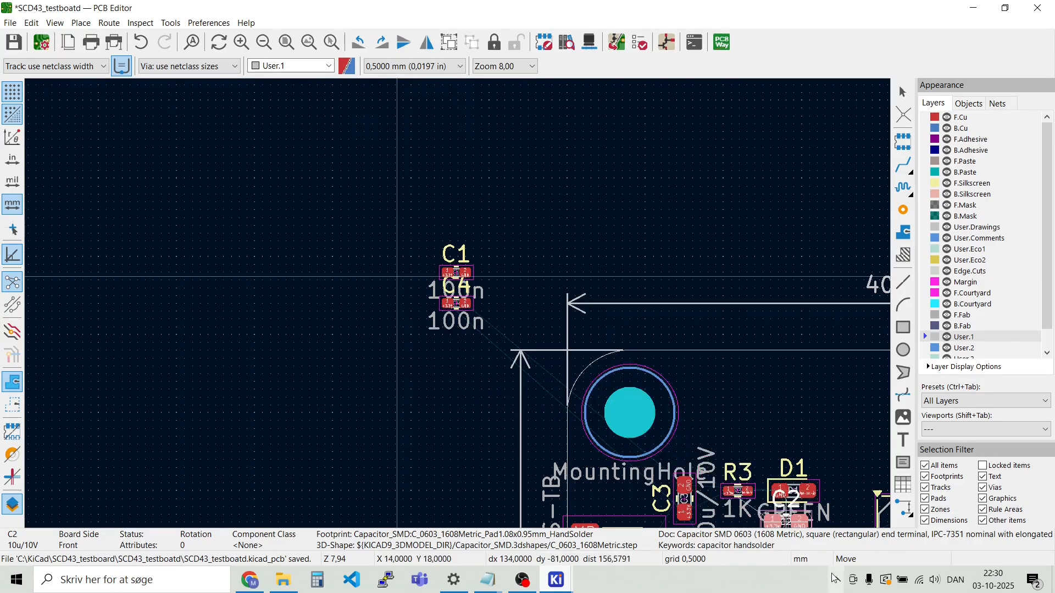
{"action": "scroll", "coordinate": [761, 431], "scroll_direction": "down", "scroll_amount": 1}
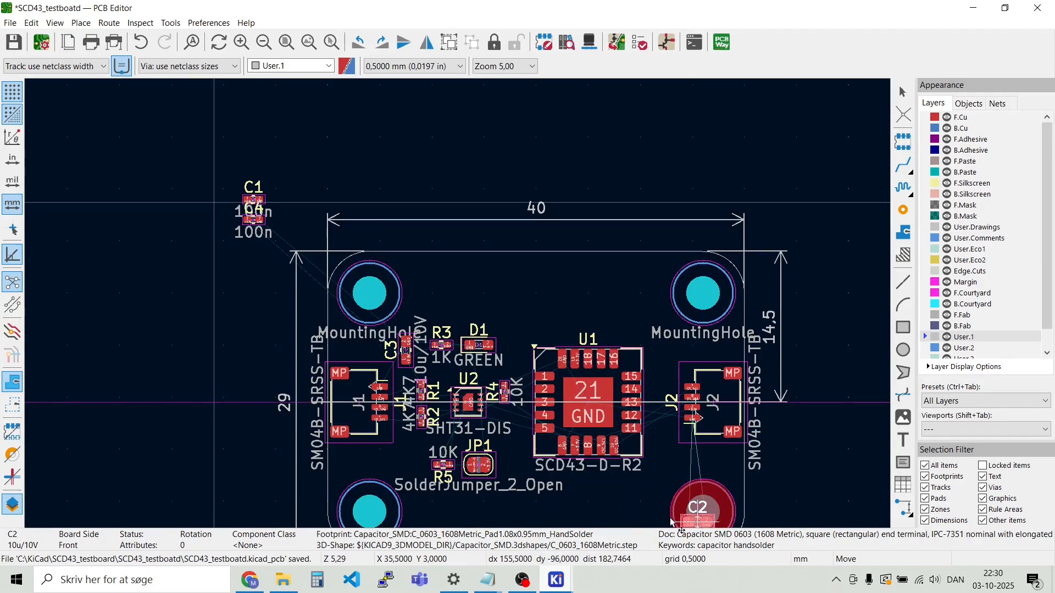
{"action": "scroll", "coordinate": [681, 511], "scroll_direction": "up", "scroll_amount": 3}
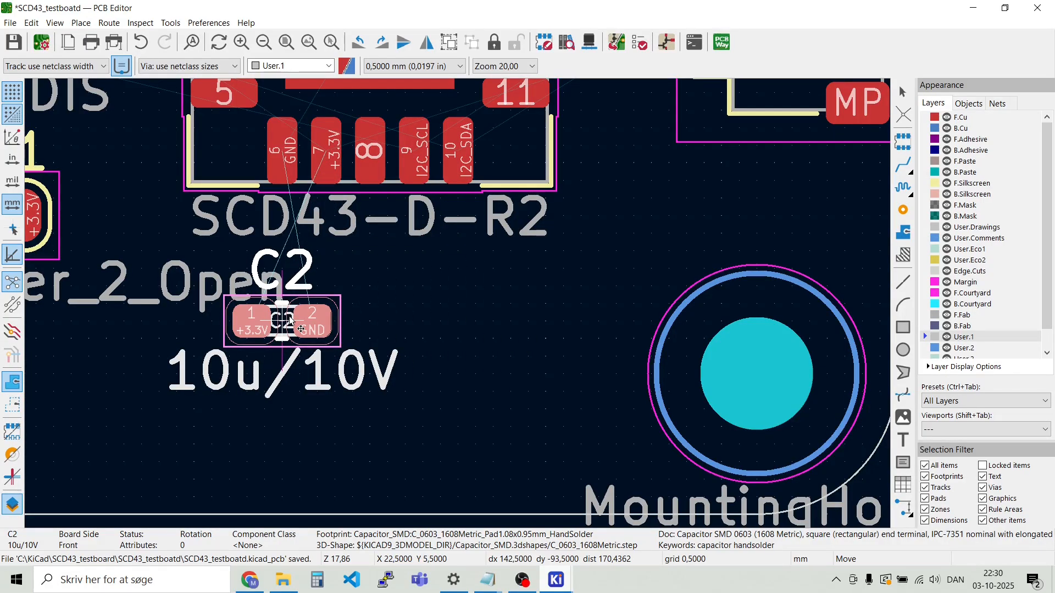
{"action": "key", "text": "r"}
{"action": "key", "text": "r"}
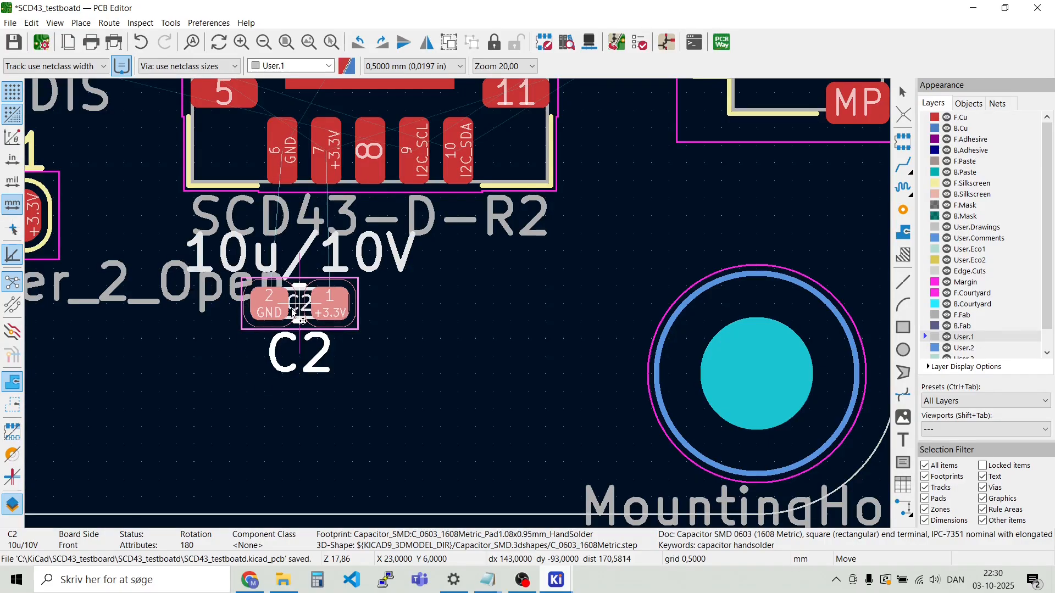
{"action": "left_click", "coordinate": [301, 324]}
Move capacitor C4 onto the board below R4, between U2 and U1, rotated to -90°, with its centre at X 17, Y 13 mm
{"action": "scroll", "coordinate": [457, 305], "scroll_direction": "down", "scroll_amount": 5}
{"action": "scroll", "coordinate": [458, 306], "scroll_direction": "down", "scroll_amount": 1}
{"action": "scroll", "coordinate": [230, 102], "scroll_direction": "up", "scroll_amount": 4}
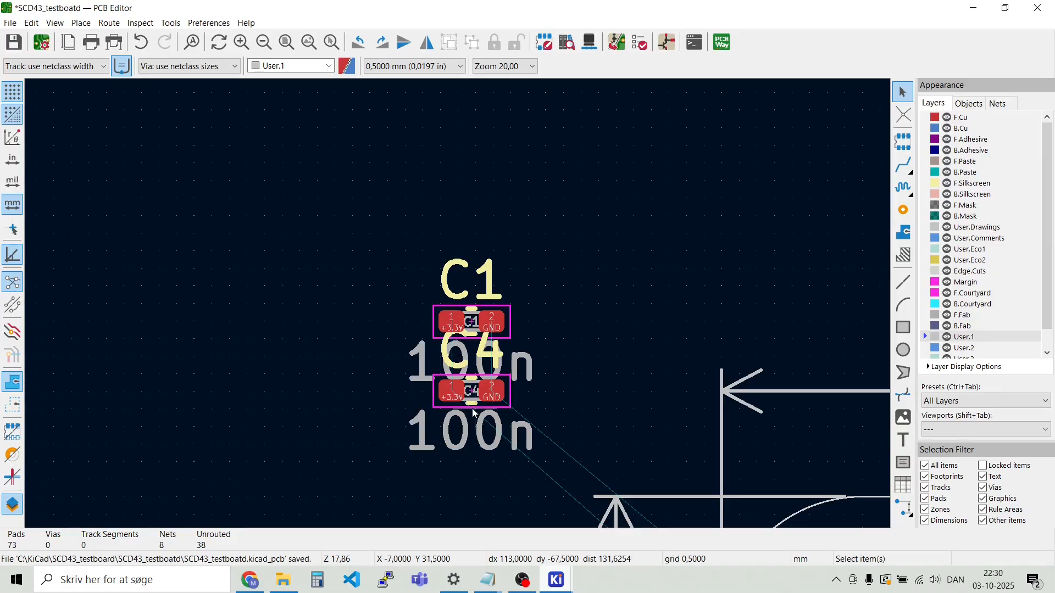
{"action": "left_click", "coordinate": [473, 413]}
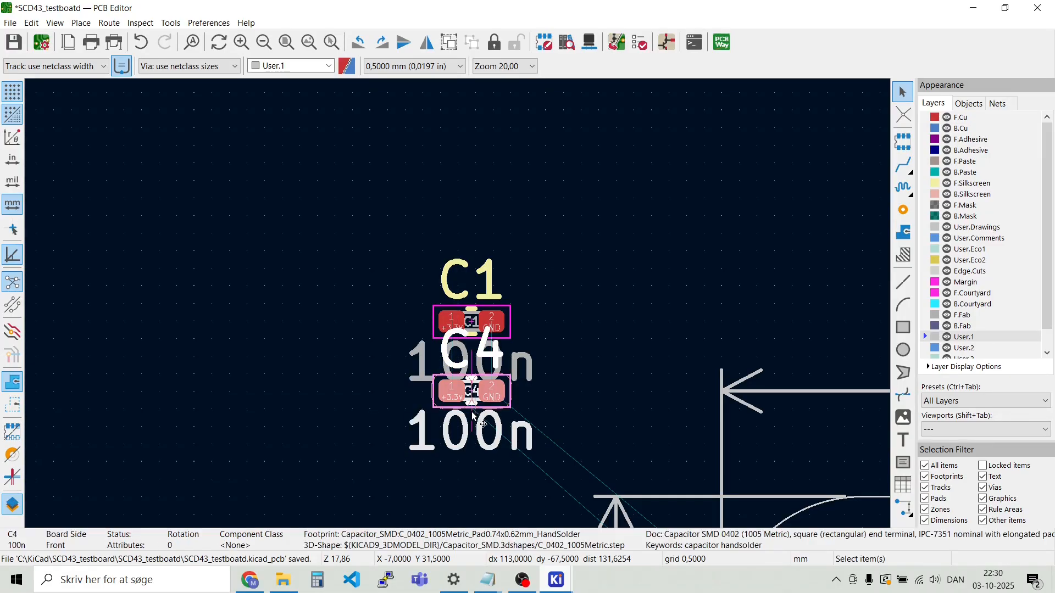
{"action": "key", "text": "m"}
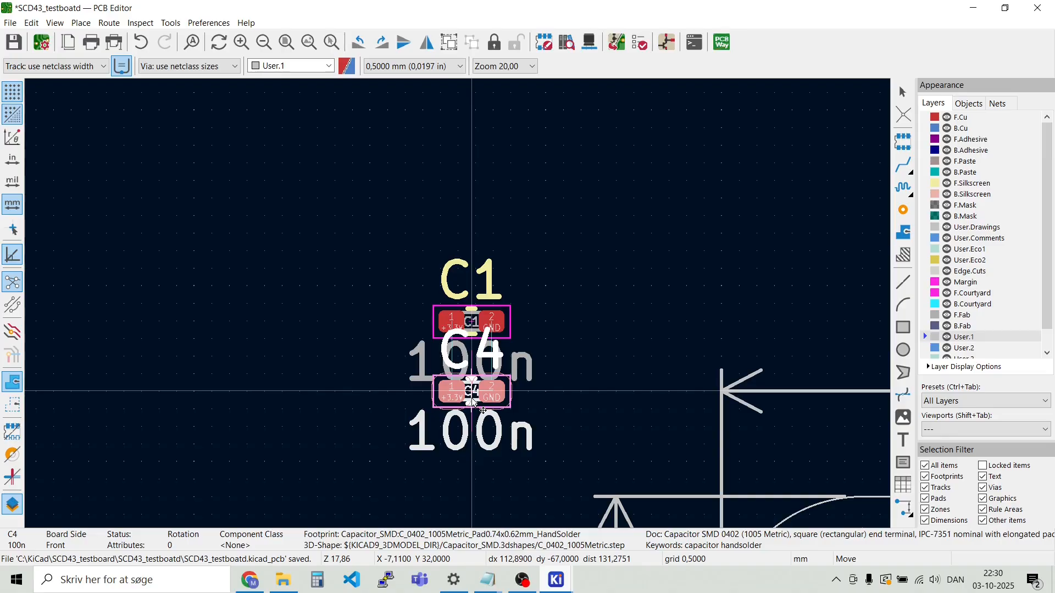
{"action": "scroll", "coordinate": [527, 484], "scroll_direction": "down", "scroll_amount": 1}
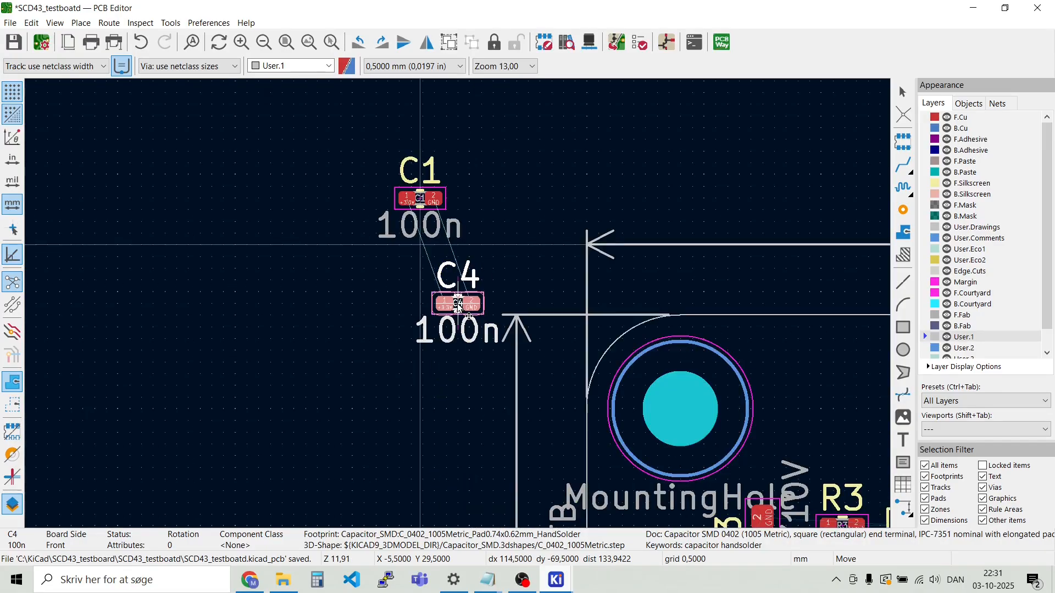
{"action": "scroll", "coordinate": [457, 306], "scroll_direction": "down", "scroll_amount": 2}
{"action": "scroll", "coordinate": [467, 341], "scroll_direction": "up", "scroll_amount": 3}
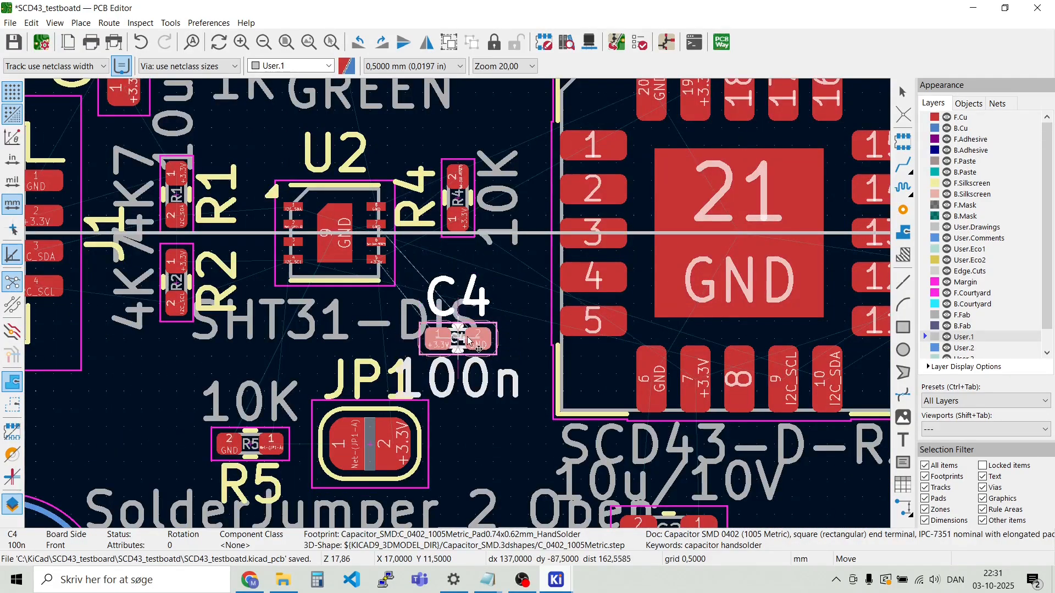
{"action": "scroll", "coordinate": [459, 308], "scroll_direction": "up", "scroll_amount": 3}
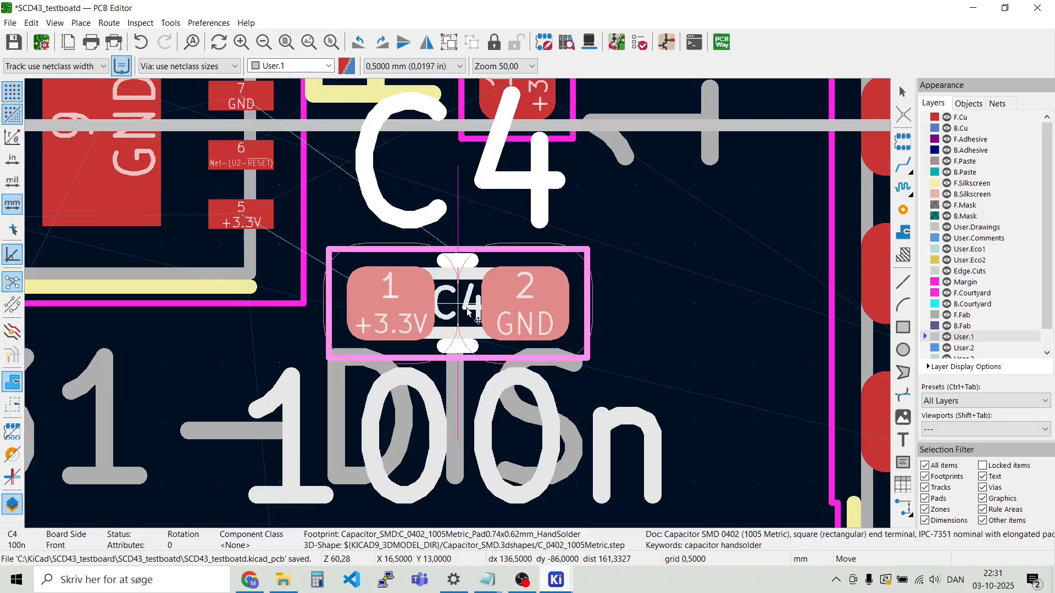
{"action": "key", "text": "r"}
{"action": "key", "text": "r"}
{"action": "key", "text": "r"}
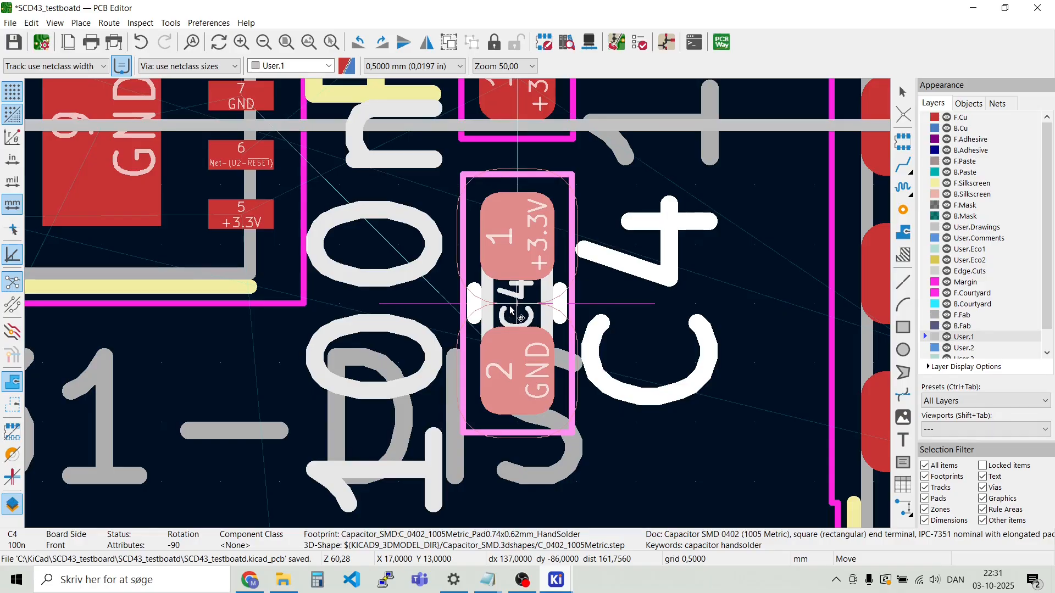
{"action": "left_click", "coordinate": [526, 311]}
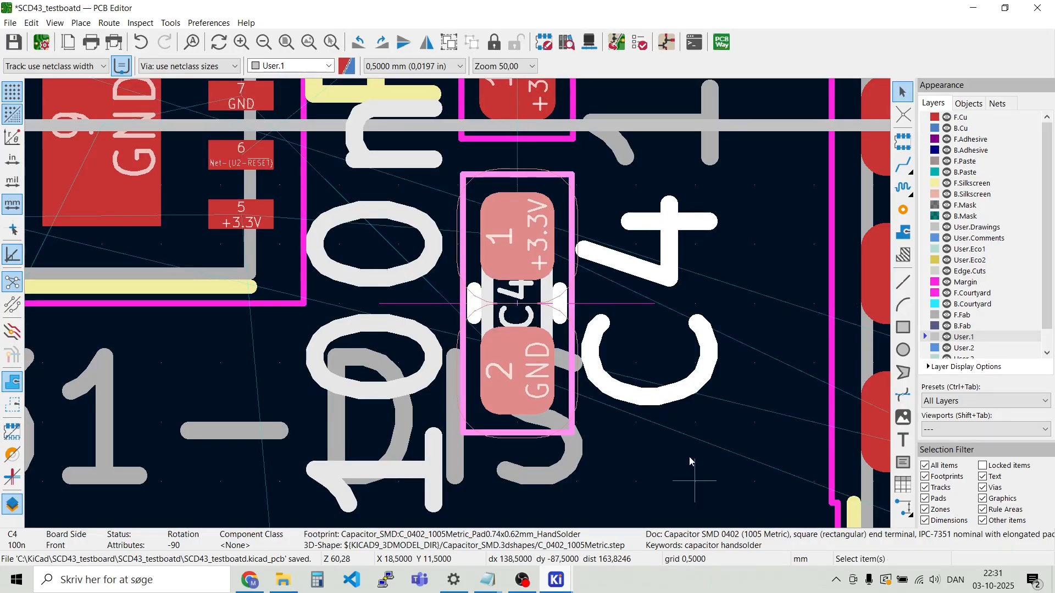
Move capacitor C1 onto the board above U1's pins 19 and 20, rotated 180°, with its centre at X 23, Y 22 mm
{"action": "scroll", "coordinate": [550, 329], "scroll_direction": "down", "scroll_amount": 10}
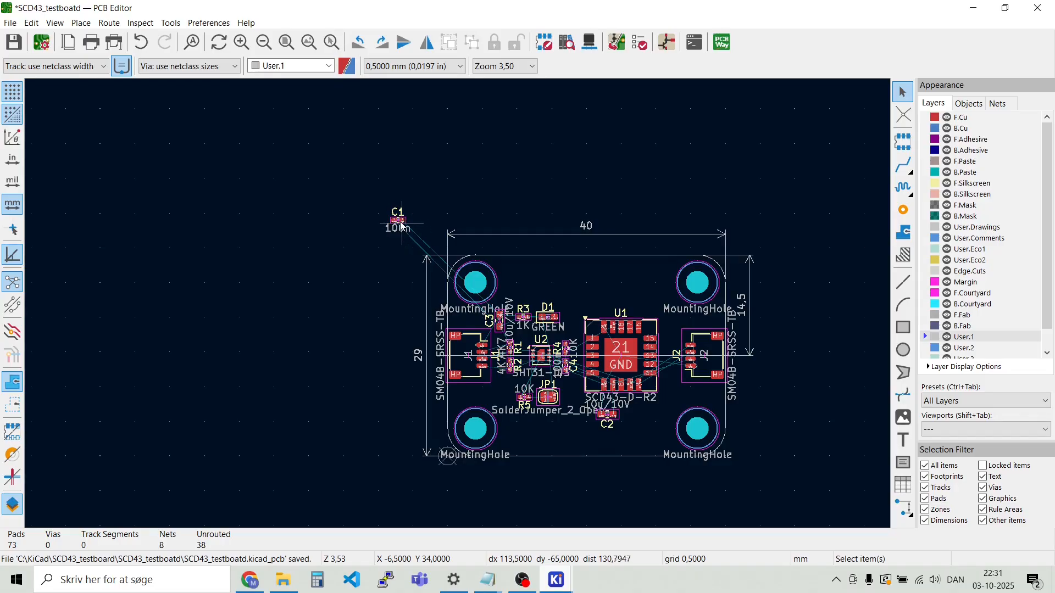
{"action": "scroll", "coordinate": [396, 223], "scroll_direction": "up", "scroll_amount": 5}
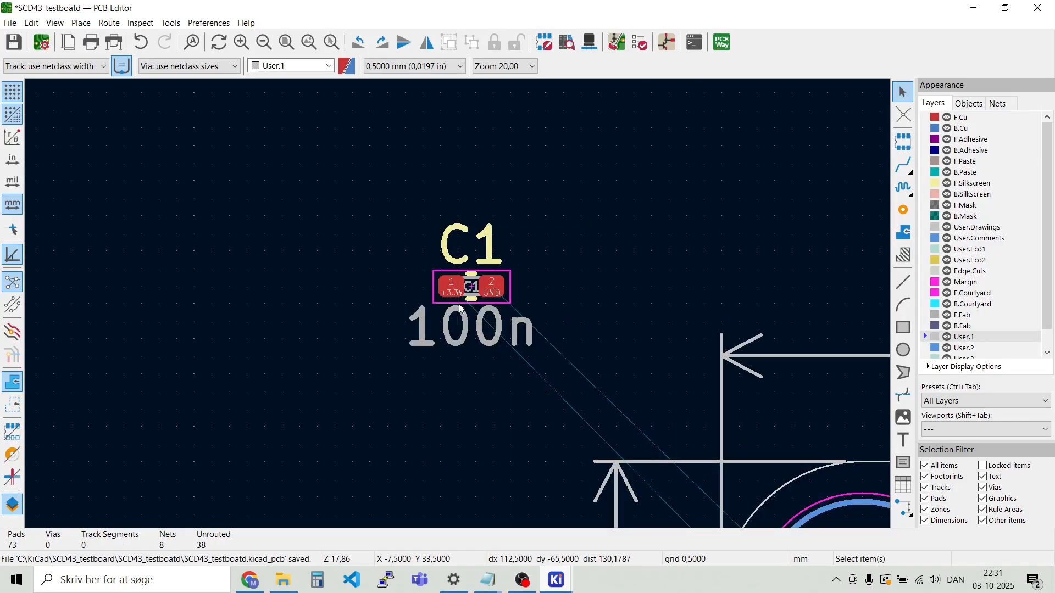
{"action": "left_click", "coordinate": [469, 274]}
{"action": "scroll", "coordinate": [472, 275], "scroll_direction": "down", "scroll_amount": 5}
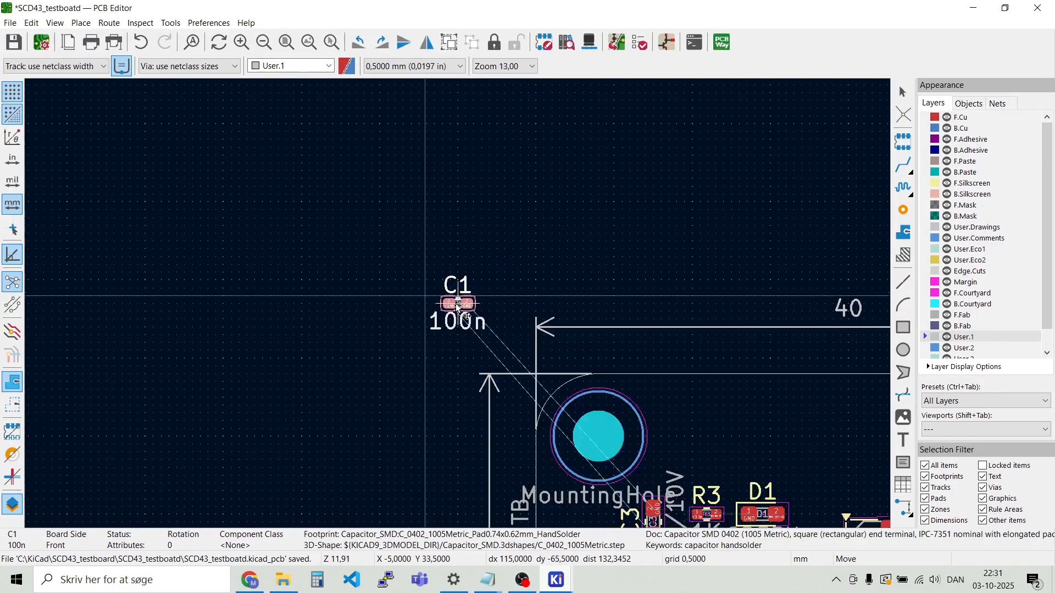
{"action": "key", "text": "m"}
{"action": "scroll", "coordinate": [496, 346], "scroll_direction": "up", "scroll_amount": 5}
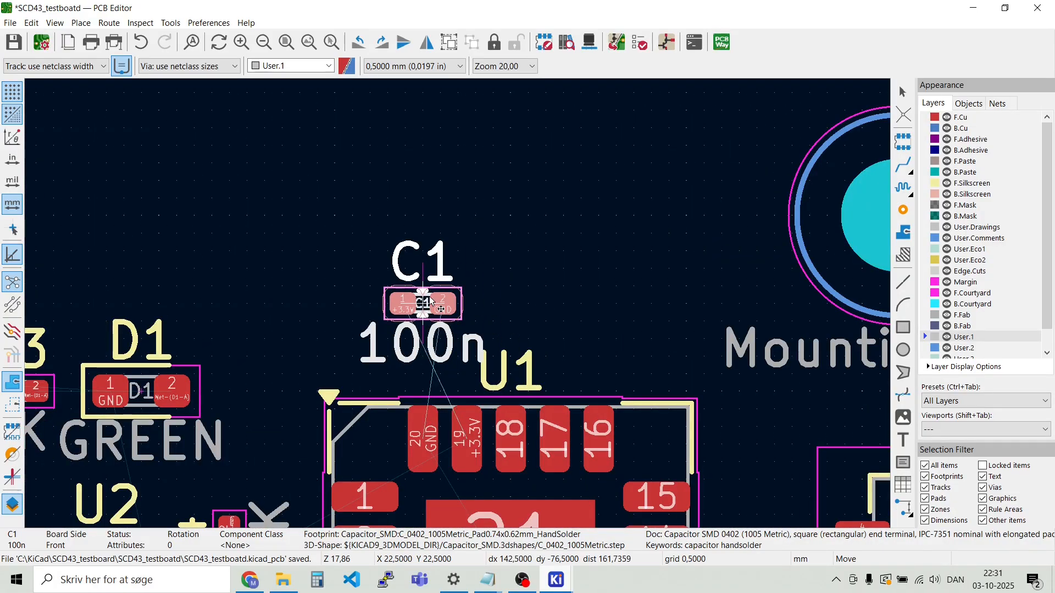
{"action": "key", "text": "r"}
{"action": "key", "text": "r"}
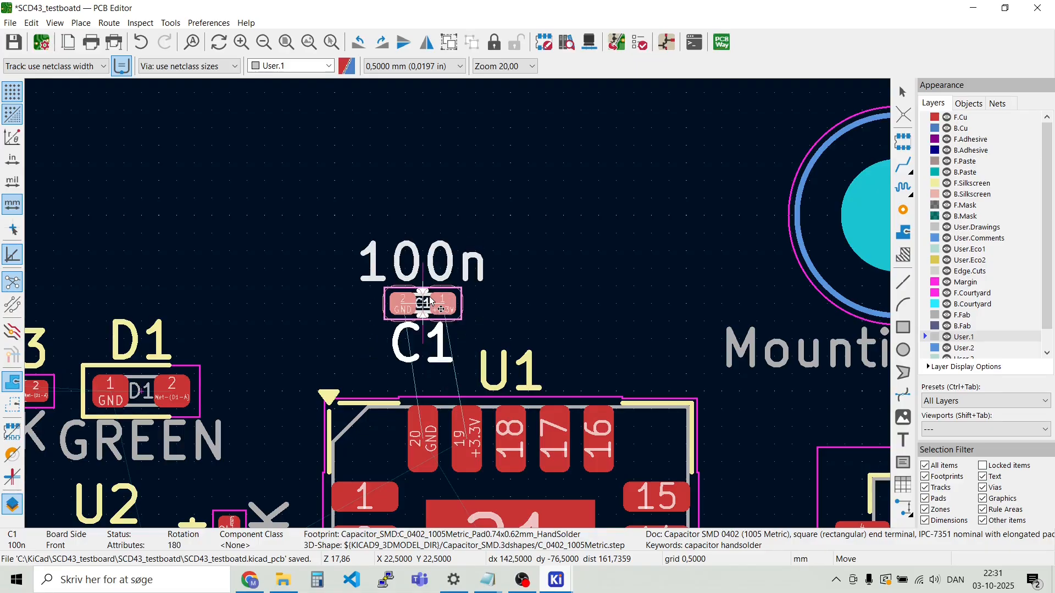
{"action": "scroll", "coordinate": [443, 304], "scroll_direction": "up", "scroll_amount": 3}
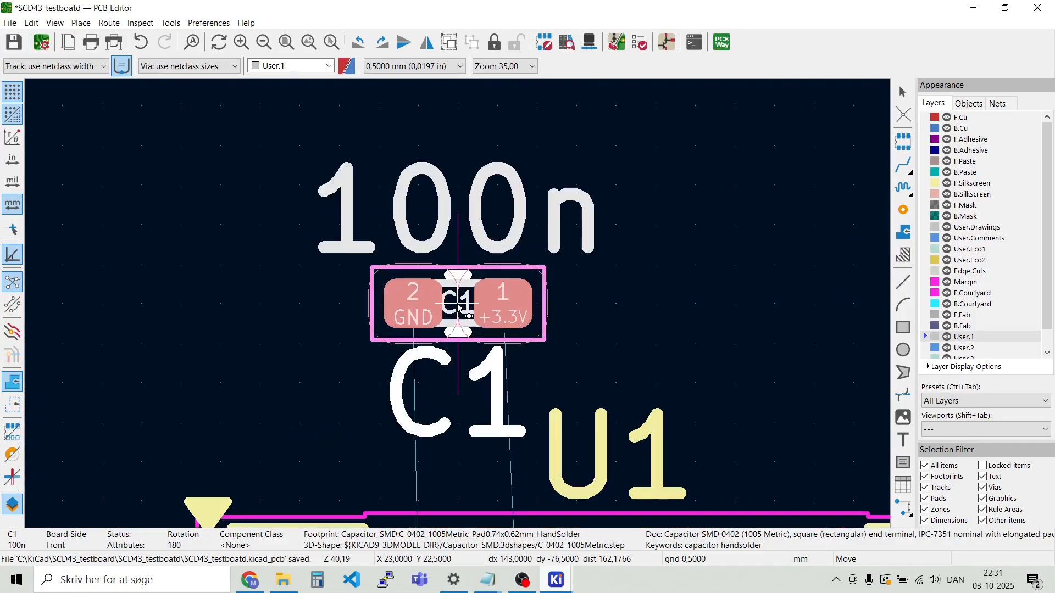
{"action": "scroll", "coordinate": [459, 308], "scroll_direction": "down", "scroll_amount": 2}
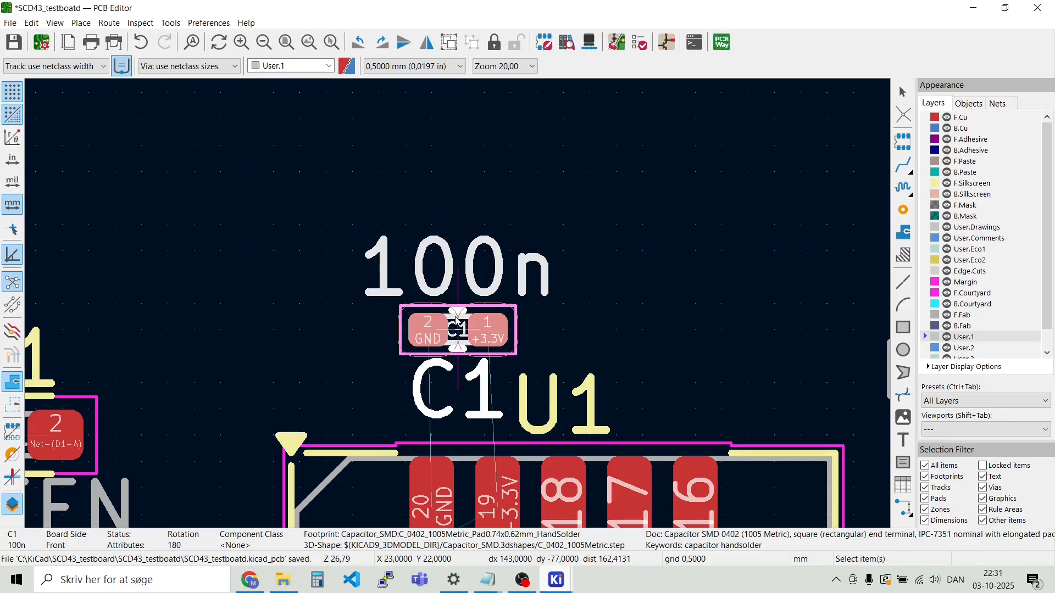
{"action": "left_click", "coordinate": [456, 318]}
Move the C1 reference text from below the capacitor to directly left of it, level with its pads
{"action": "left_click", "coordinate": [437, 390]}
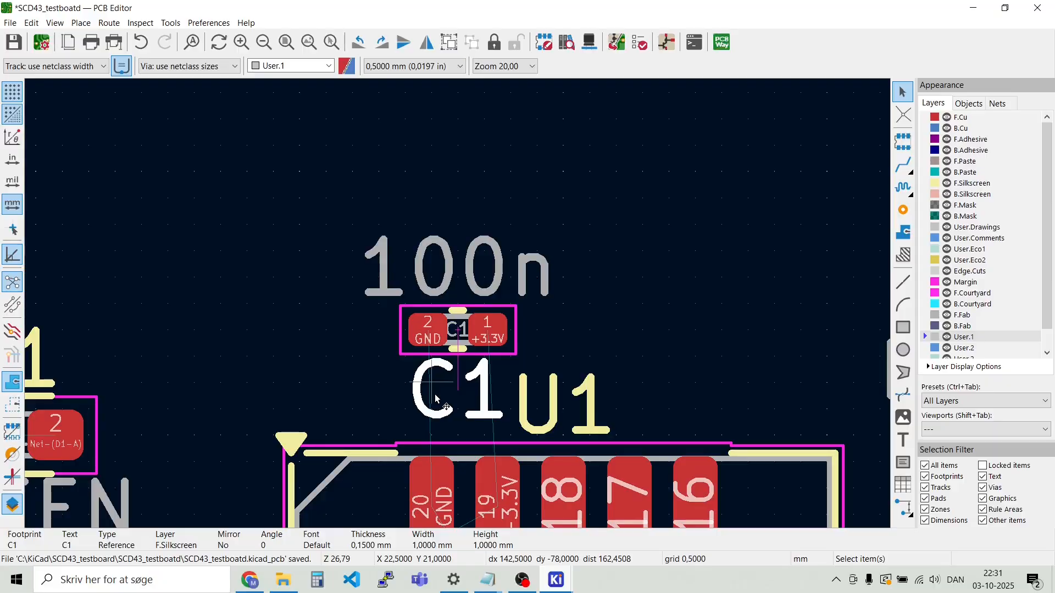
{"action": "key", "text": "m"}
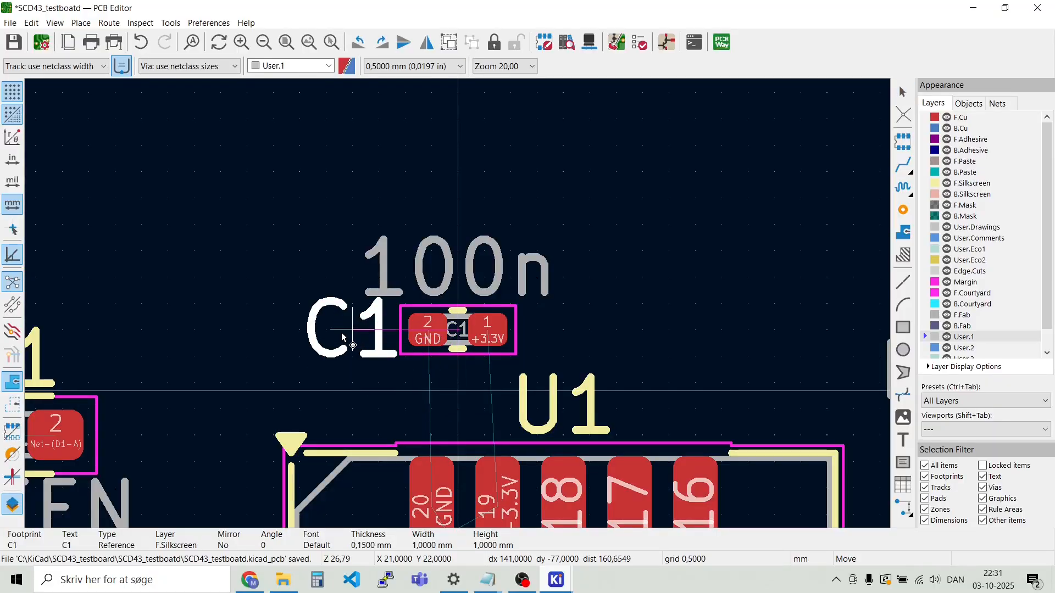
{"action": "scroll", "coordinate": [457, 304], "scroll_direction": "down", "scroll_amount": 4}
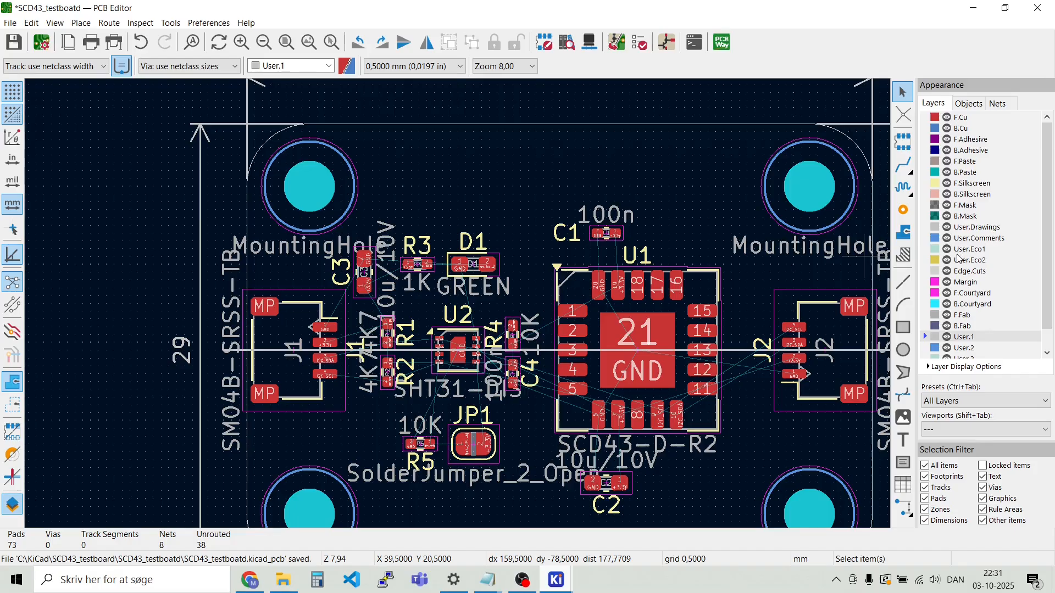
Hide the User.1 layer with the dimensions and centre line, and show it again
{"action": "scroll", "coordinate": [960, 264], "scroll_direction": "down", "scroll_amount": 2}
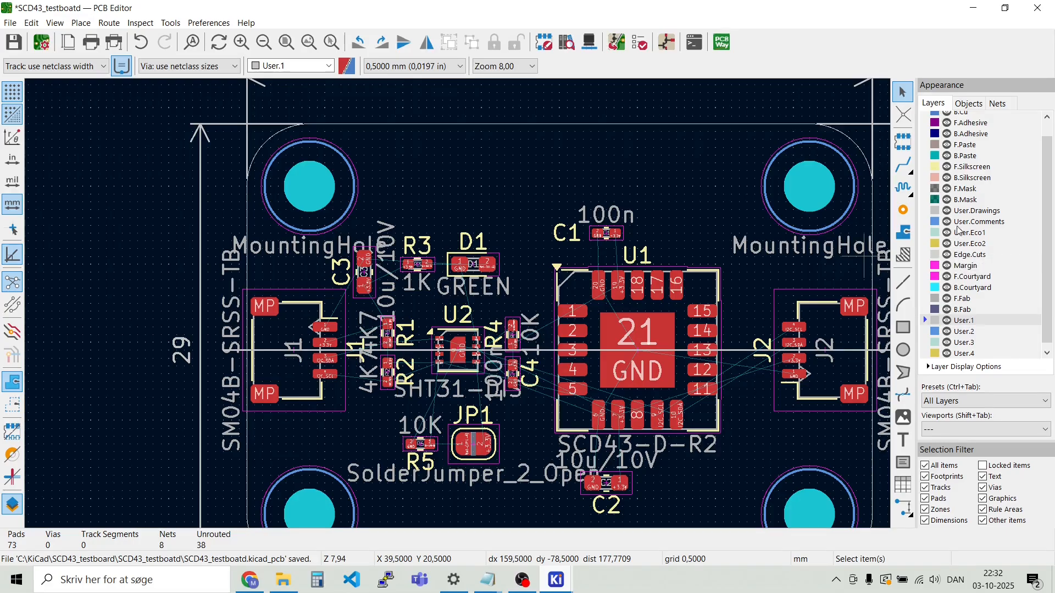
{"action": "scroll", "coordinate": [964, 231], "scroll_direction": "down", "scroll_amount": 1}
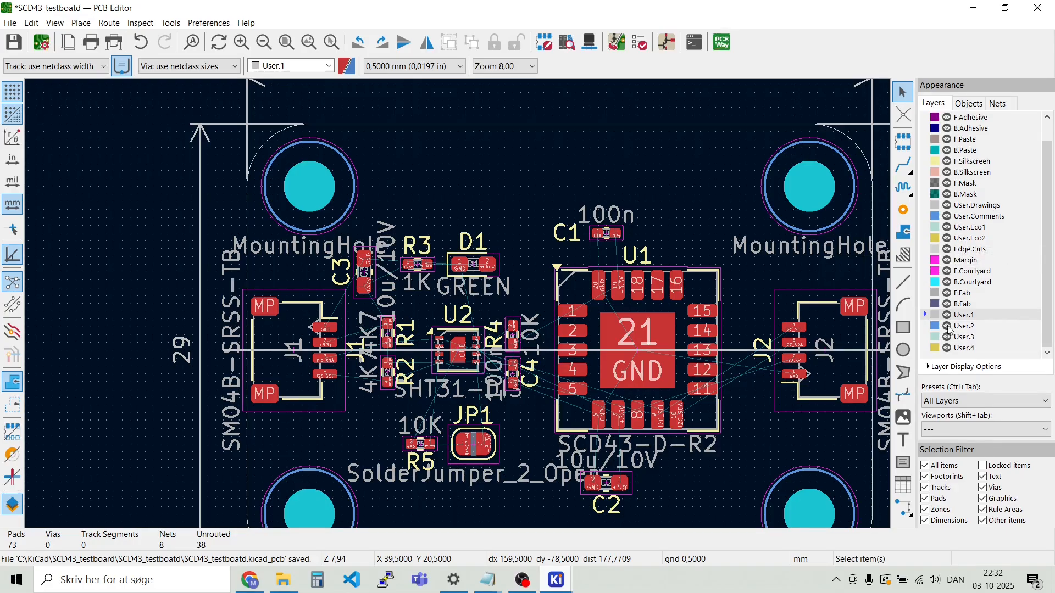
{"action": "left_click", "coordinate": [947, 316]}
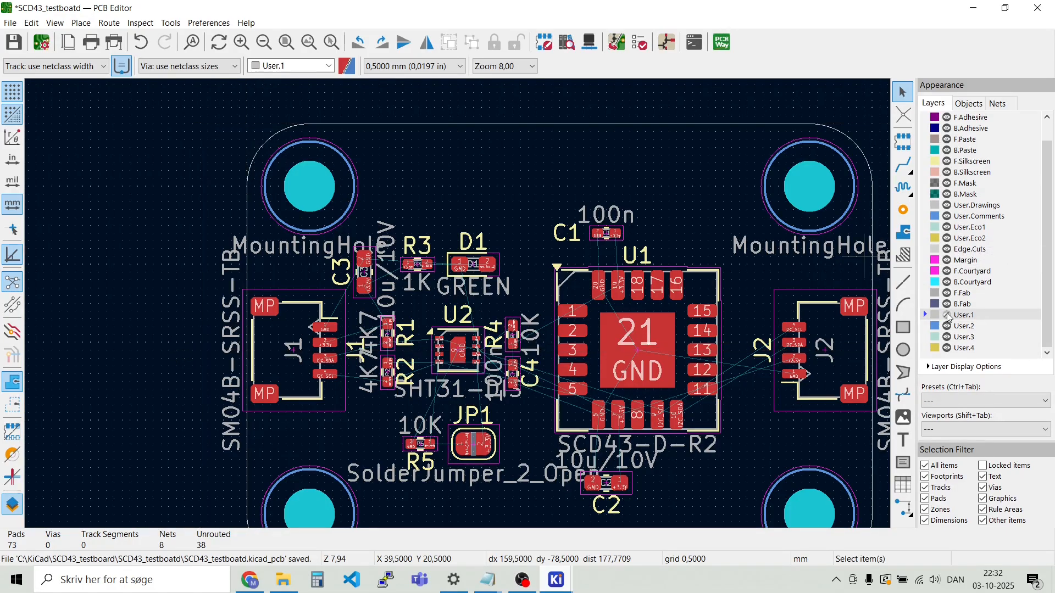
{"action": "left_click", "coordinate": [947, 315]}
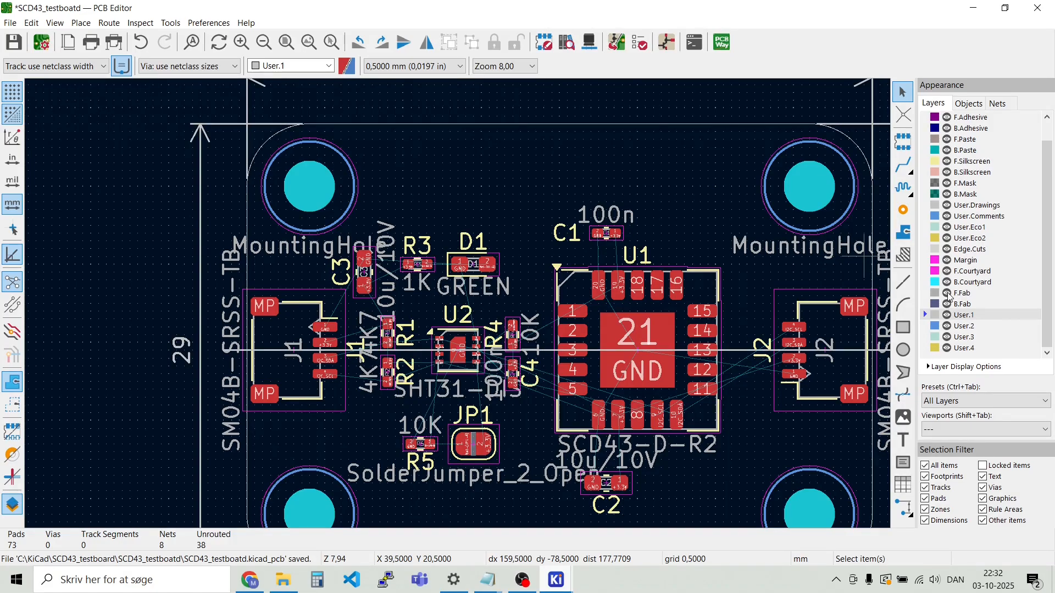
Hide the F.Fab layer so that only the silkscreen references label the components
{"action": "left_click", "coordinate": [947, 294]}
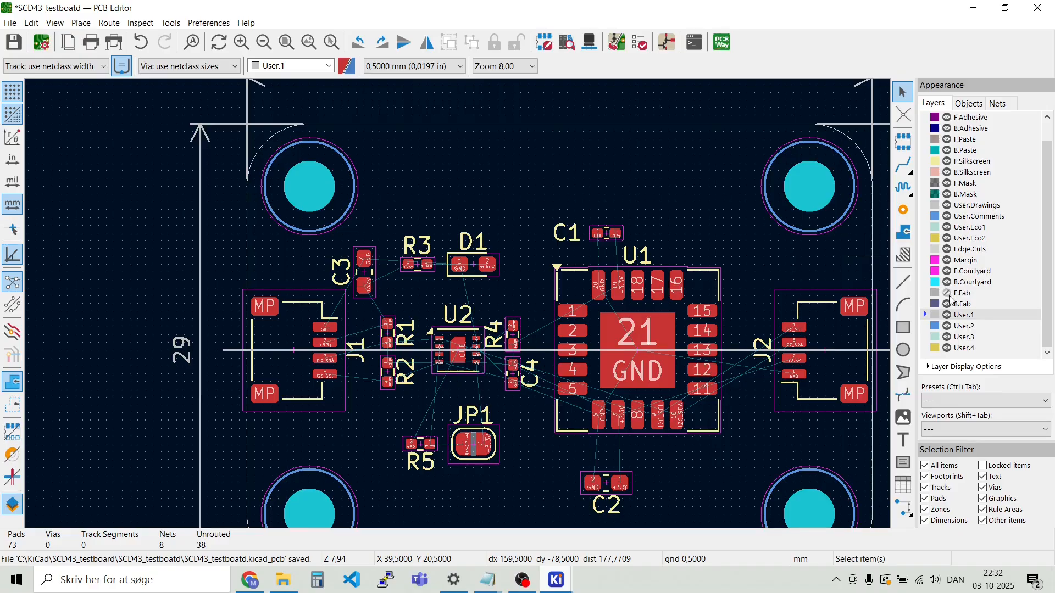
{"action": "left_click", "coordinate": [947, 294]}
{"action": "left_click", "coordinate": [947, 294]}
{"action": "left_click", "coordinate": [947, 295]}
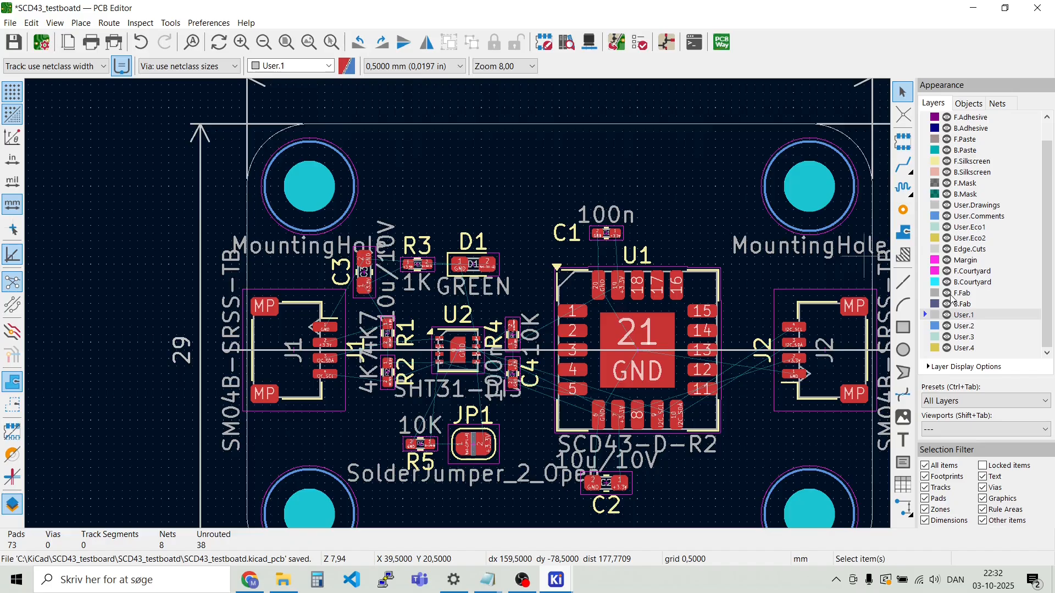
{"action": "left_click", "coordinate": [947, 293]}
{"action": "scroll", "coordinate": [699, 247], "scroll_direction": "down", "scroll_amount": 2}
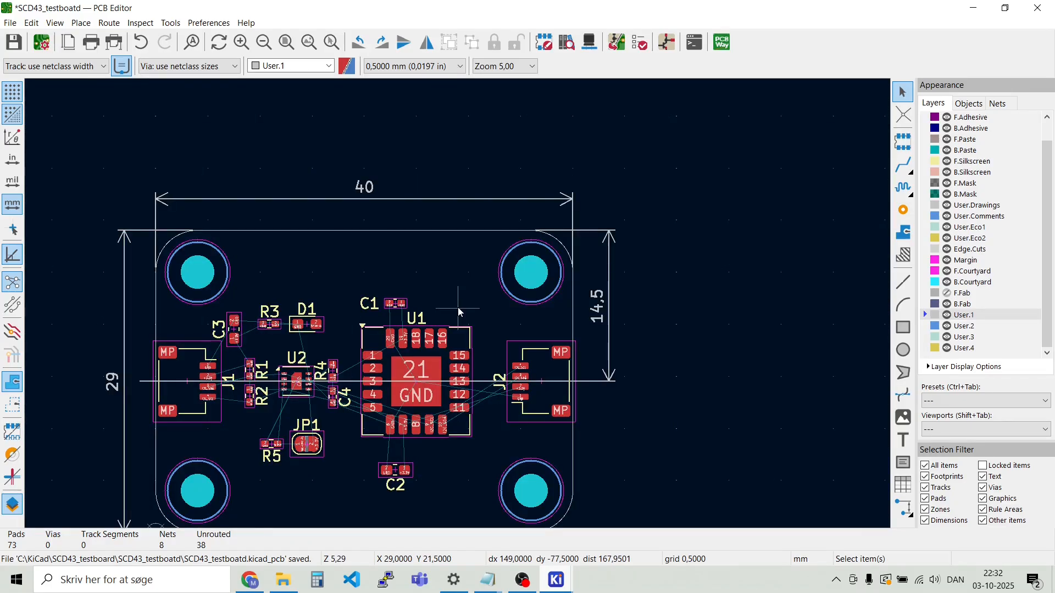
{"action": "scroll", "coordinate": [460, 312], "scroll_direction": "down", "scroll_amount": 1}
{"action": "scroll", "coordinate": [444, 380], "scroll_direction": "up", "scroll_amount": 2}
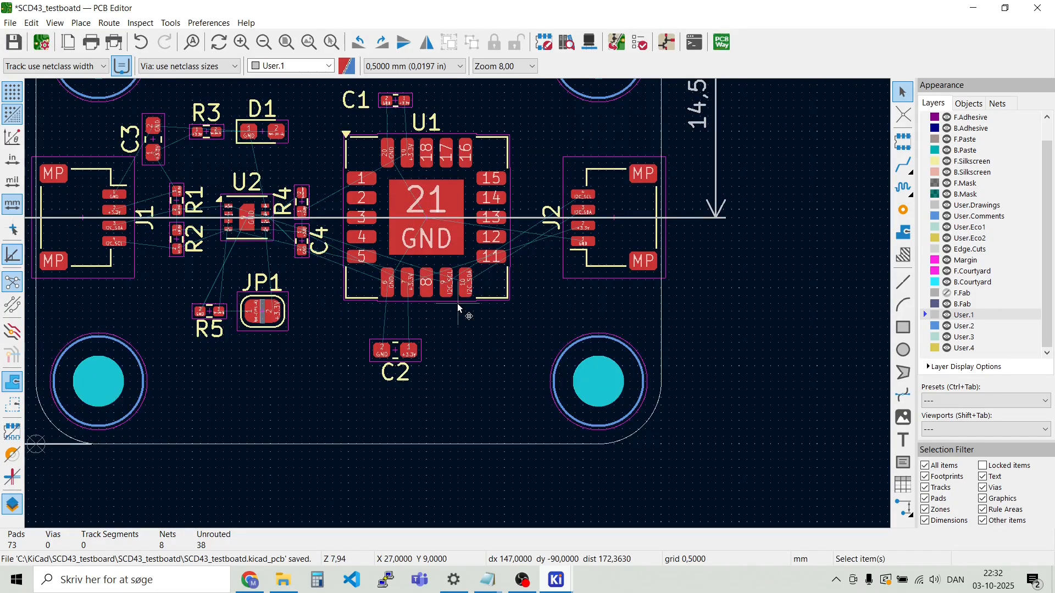
{"action": "scroll", "coordinate": [341, 344], "scroll_direction": "down", "scroll_amount": 2}
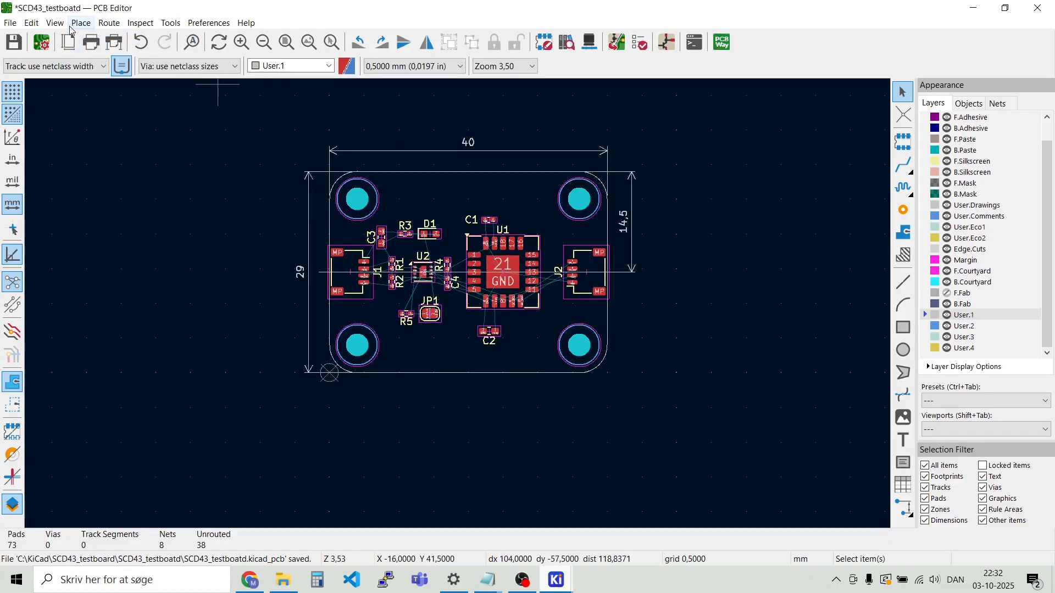
Open the board in the 3D Viewer and examine the component placement from several angles and up close
{"action": "left_click", "coordinate": [56, 25]}
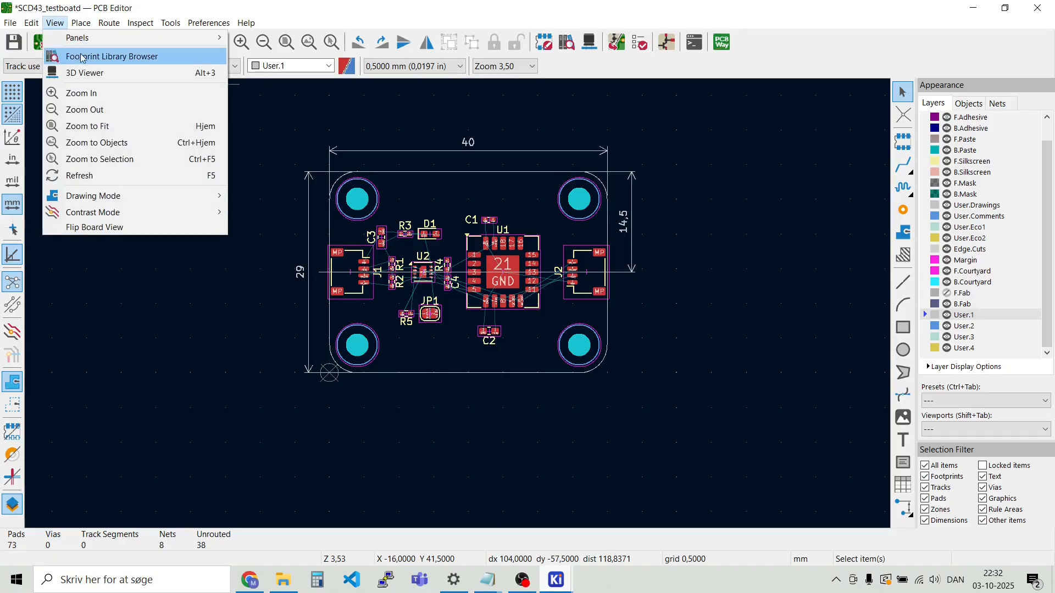
{"action": "left_click", "coordinate": [81, 73]}
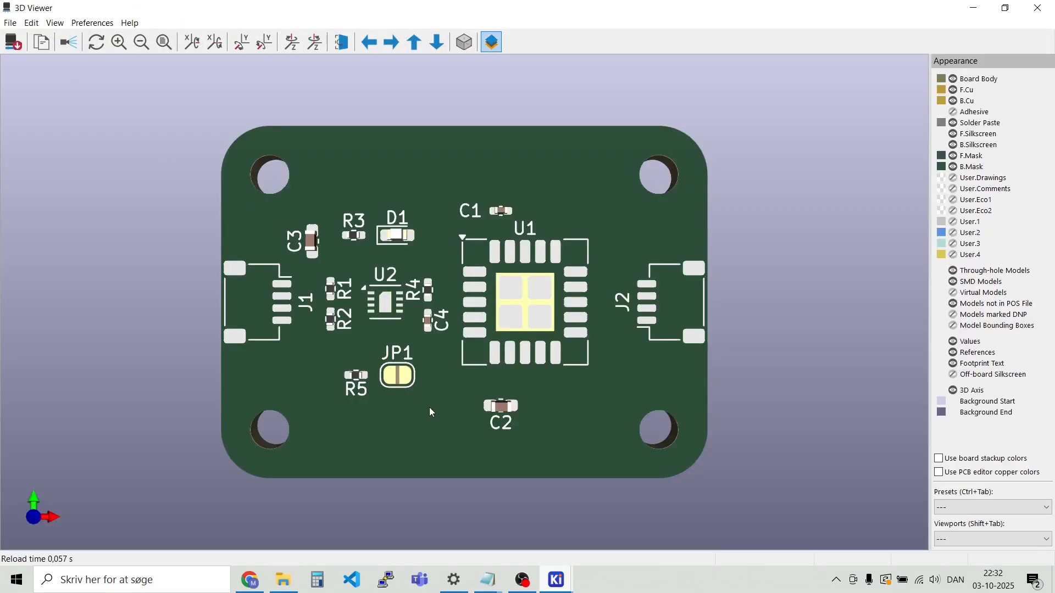
{"action": "left_click_drag", "start_coordinate": [430, 408], "coordinate": [492, 295]}
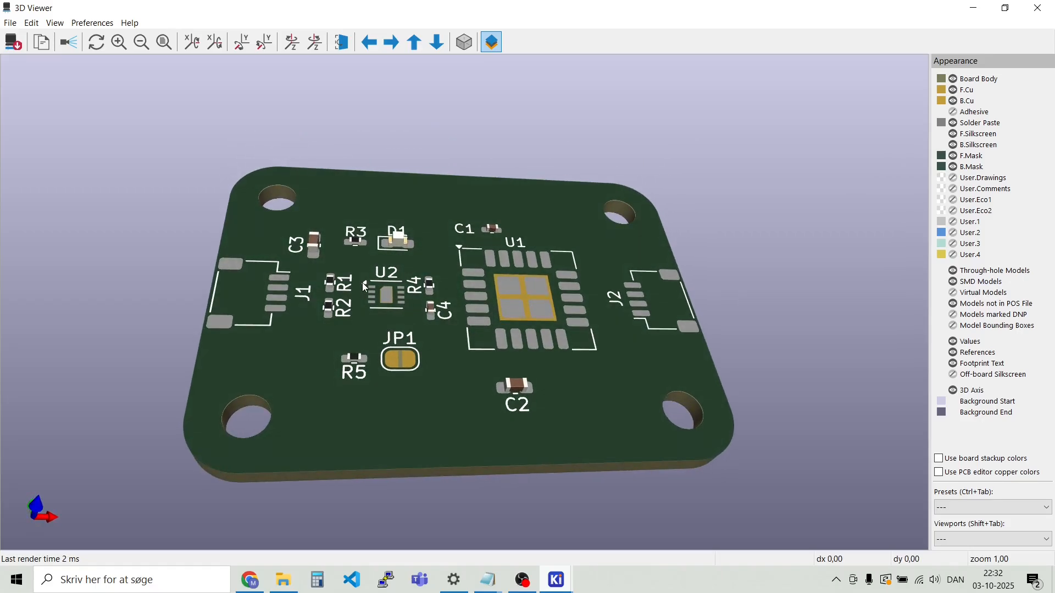
{"action": "scroll", "coordinate": [362, 283], "scroll_direction": "up", "scroll_amount": 9}
{"action": "left_click_drag", "start_coordinate": [357, 280], "coordinate": [586, 342]}
{"action": "scroll", "coordinate": [587, 344], "scroll_direction": "down", "scroll_amount": 3}
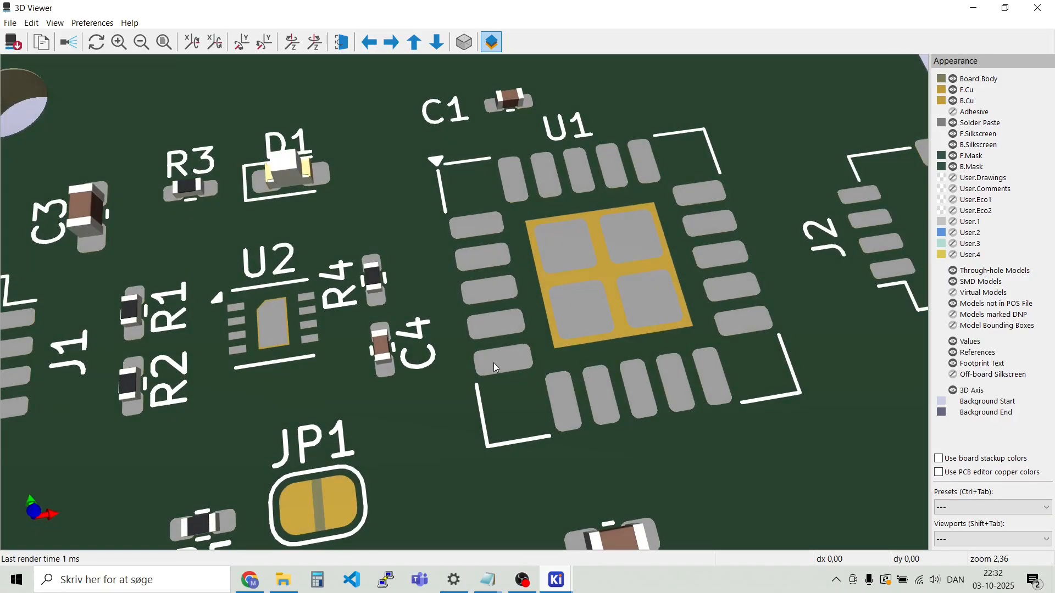
{"action": "left_click_drag", "start_coordinate": [375, 488], "coordinate": [474, 361]}
{"action": "left_click_drag", "start_coordinate": [329, 403], "coordinate": [546, 272]}
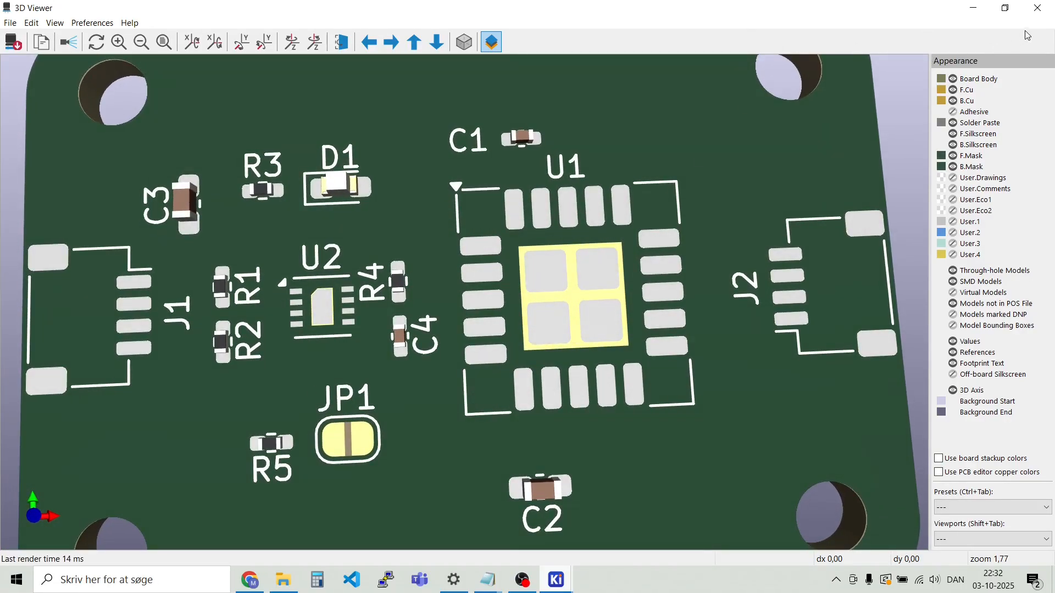
Close the 3D Viewer and save the board
{"action": "left_click", "coordinate": [1037, 8]}
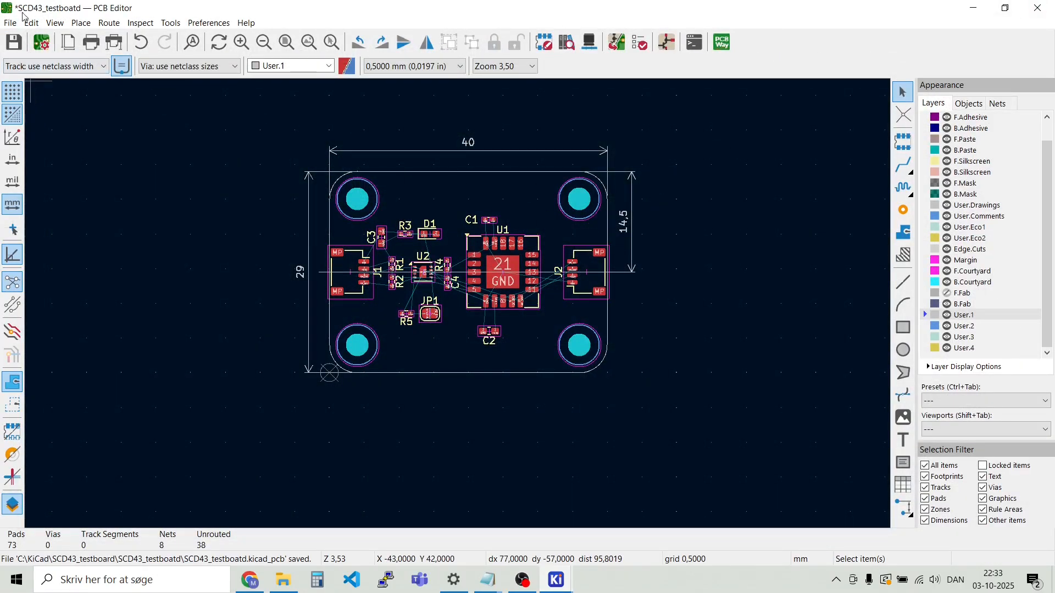
{"action": "left_click", "coordinate": [11, 23]}
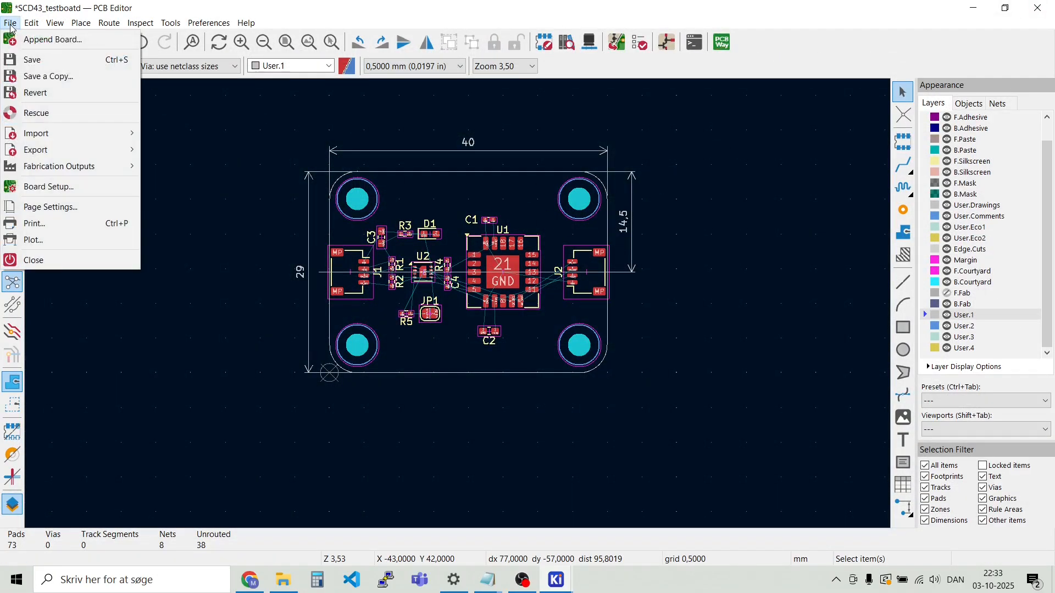
{"action": "left_click", "coordinate": [36, 60]}
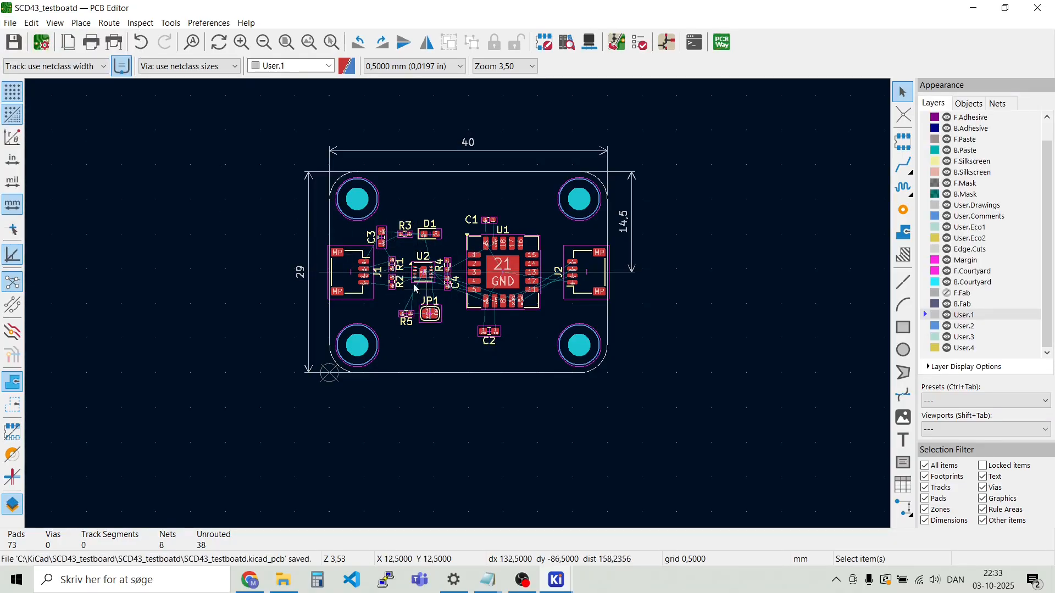
Set the board editor's grid to 0.0500 mm
{"action": "scroll", "coordinate": [395, 248], "scroll_direction": "up", "scroll_amount": 2}
{"action": "scroll", "coordinate": [457, 304], "scroll_direction": "up", "scroll_amount": 3}
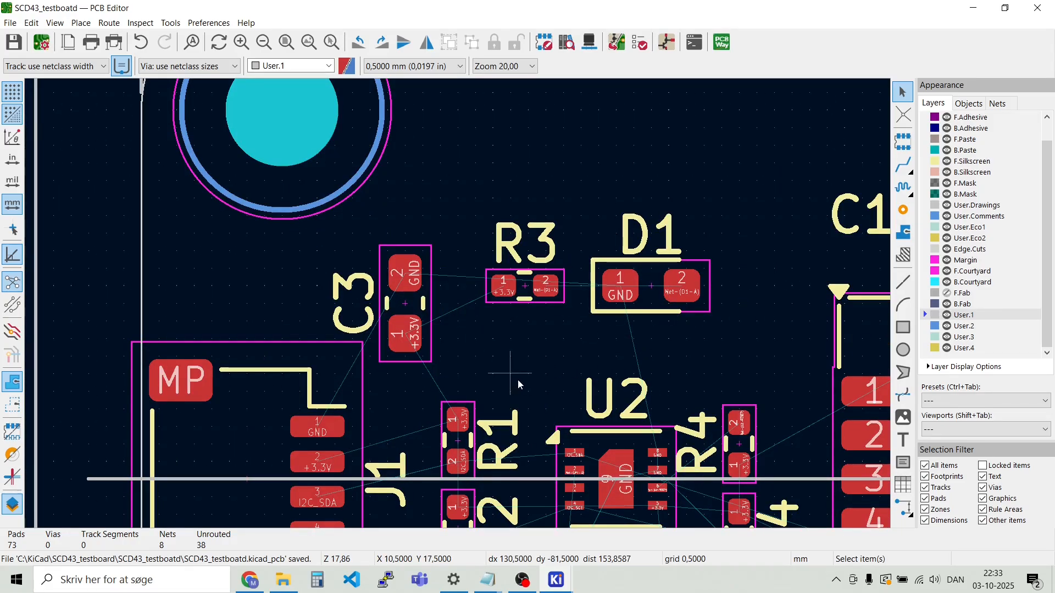
{"action": "scroll", "coordinate": [771, 361], "scroll_direction": "down", "scroll_amount": 1}
{"action": "scroll", "coordinate": [497, 288], "scroll_direction": "up", "scroll_amount": 2}
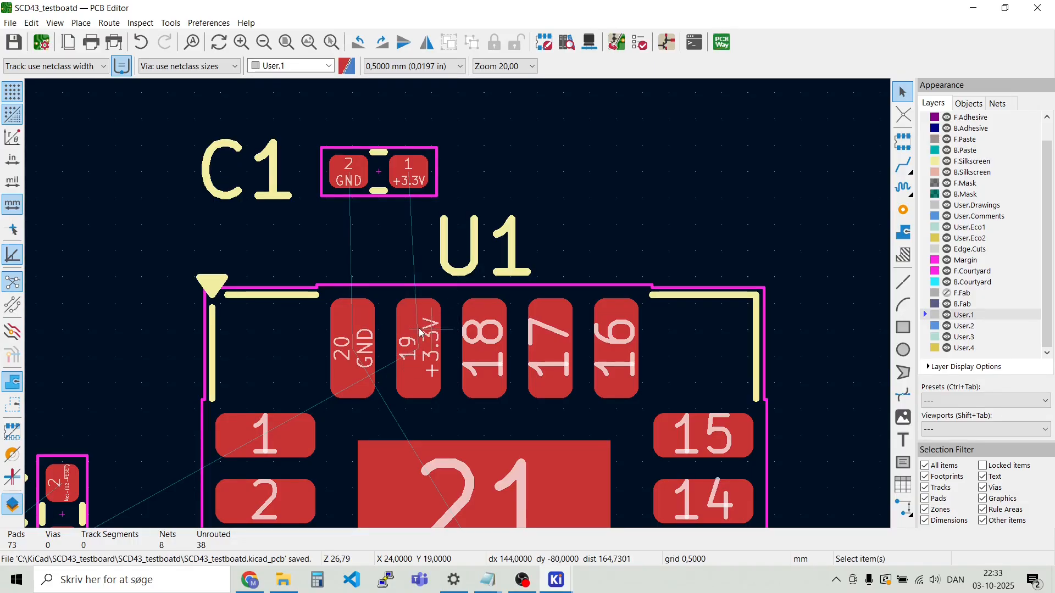
{"action": "key", "text": "x"}
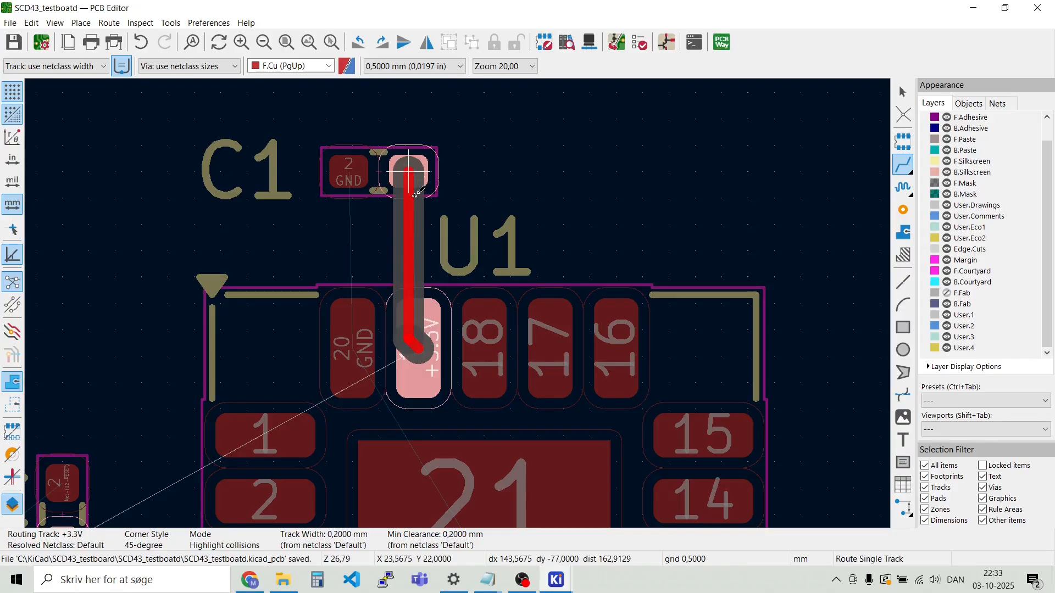
{"action": "key", "text": "Escape"}
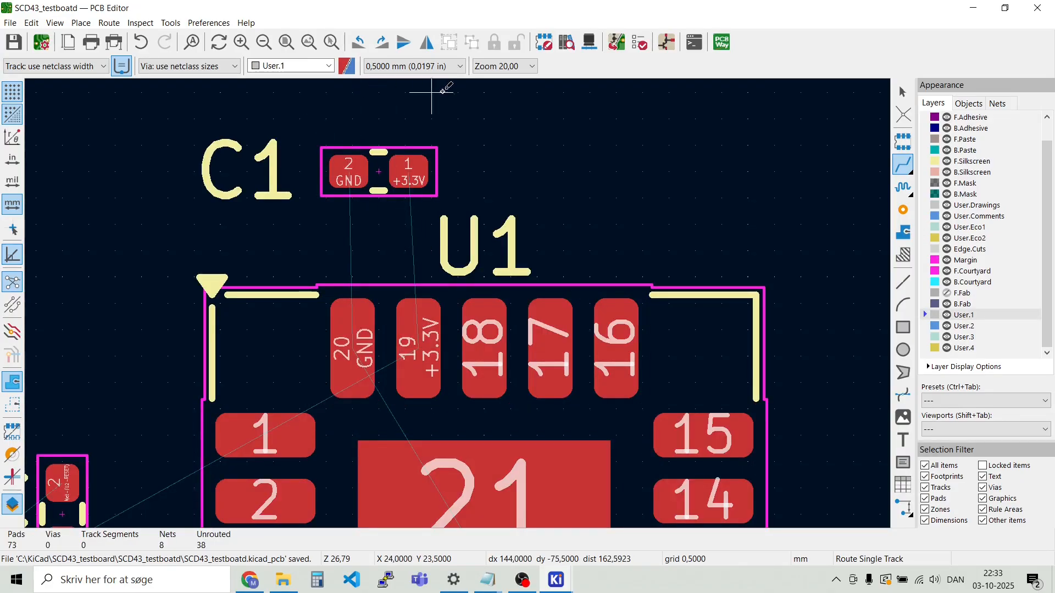
{"action": "left_click", "coordinate": [452, 69]}
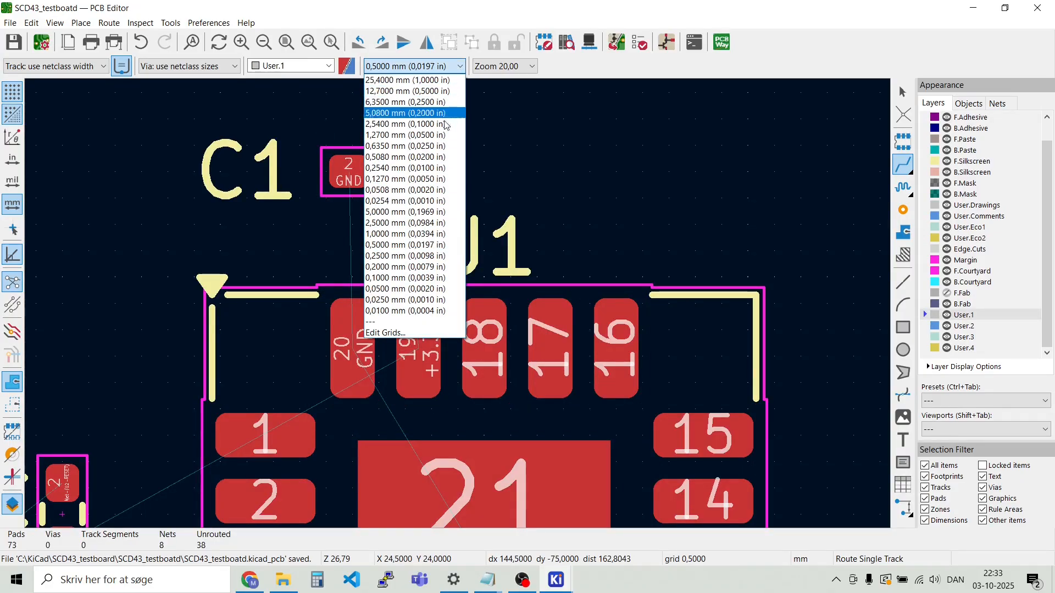
{"action": "left_click", "coordinate": [418, 290]}
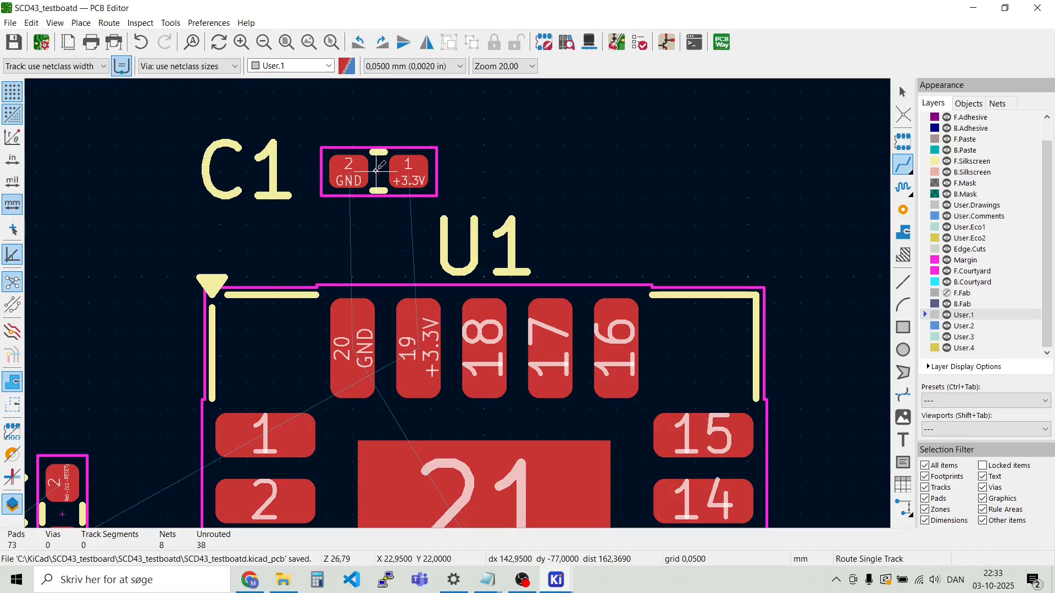
Move C1 so its +3.3V pad lines up with pad 19 of U1, and route the +3.3V track between them
{"action": "key", "text": "Escape"}
{"action": "key", "text": "m"}
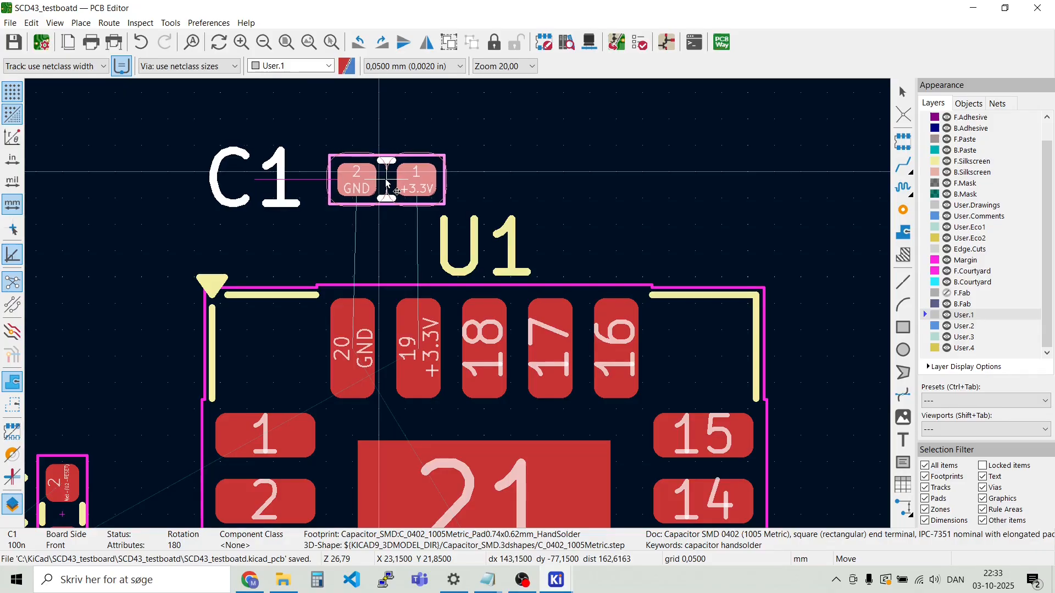
{"action": "left_click", "coordinate": [387, 179]}
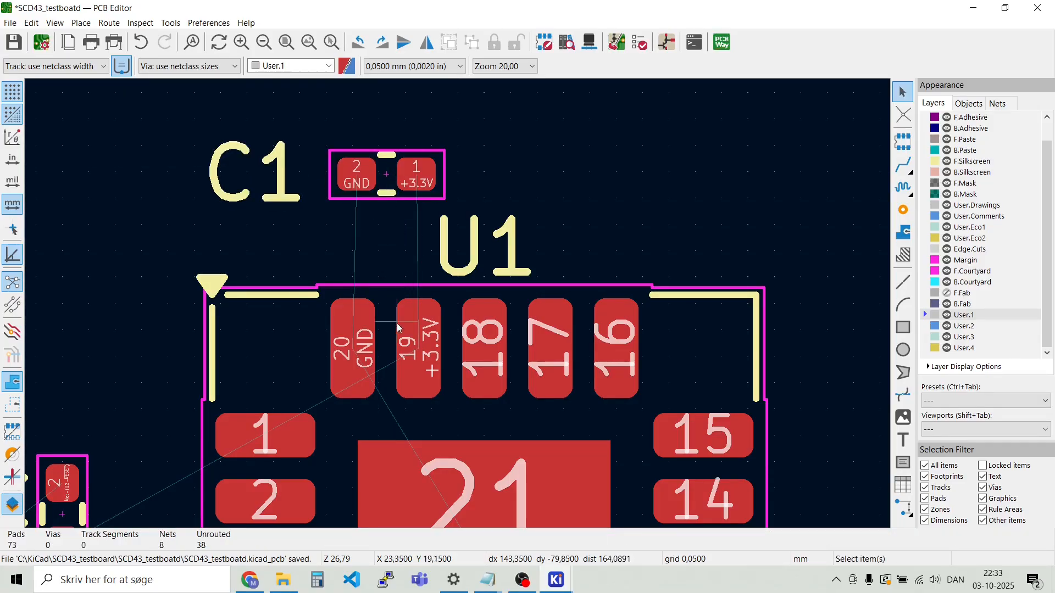
{"action": "key", "text": "x"}
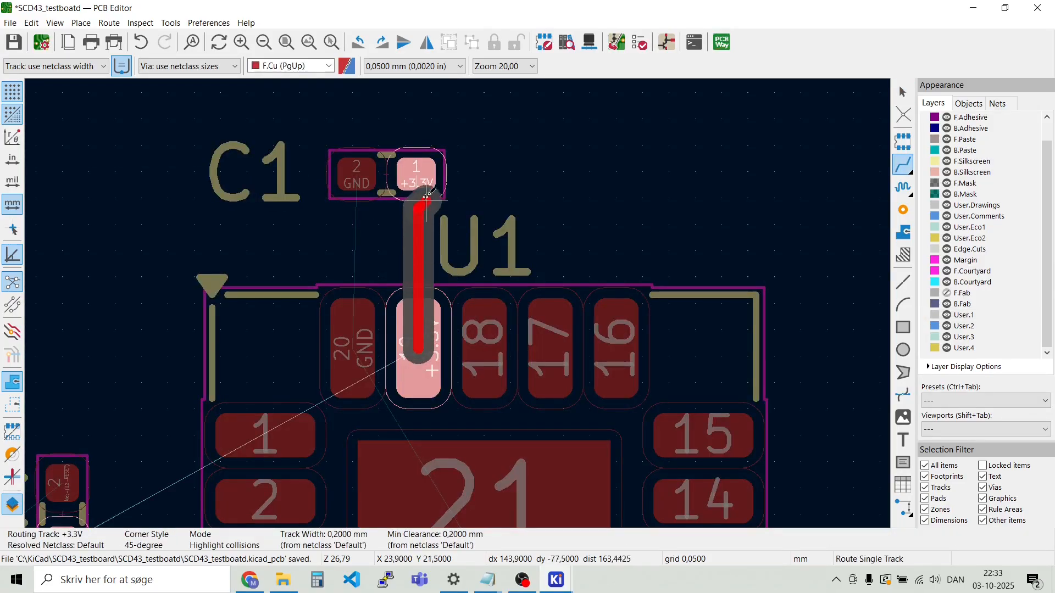
{"action": "left_click", "coordinate": [419, 174]}
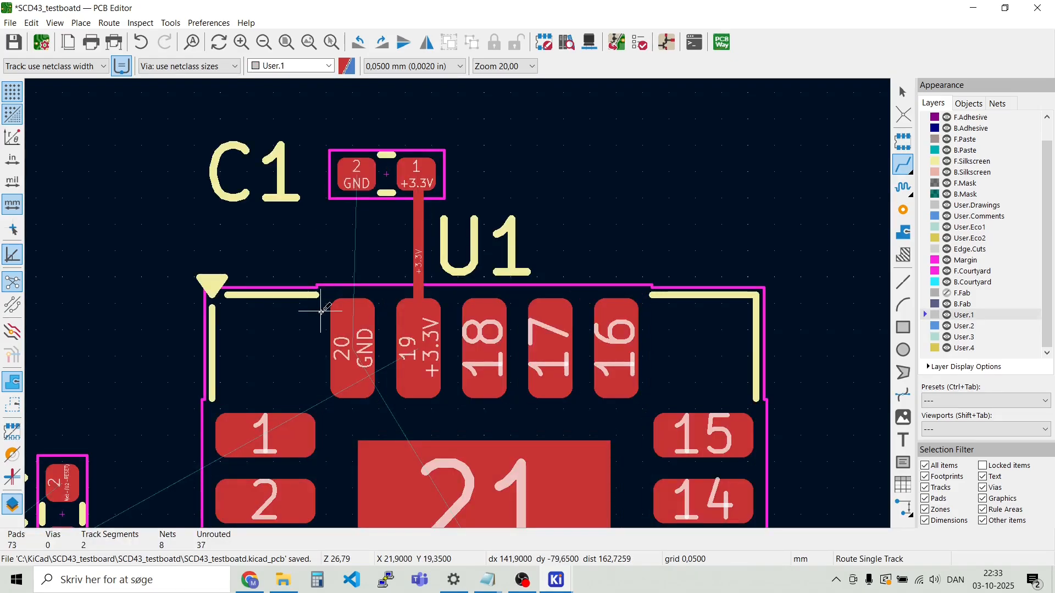
Move C2 closer to U1 with its +3.3V pad in line with pad 7, and route the +3.3V track between them
{"action": "scroll", "coordinate": [321, 311], "scroll_direction": "down", "scroll_amount": 2}
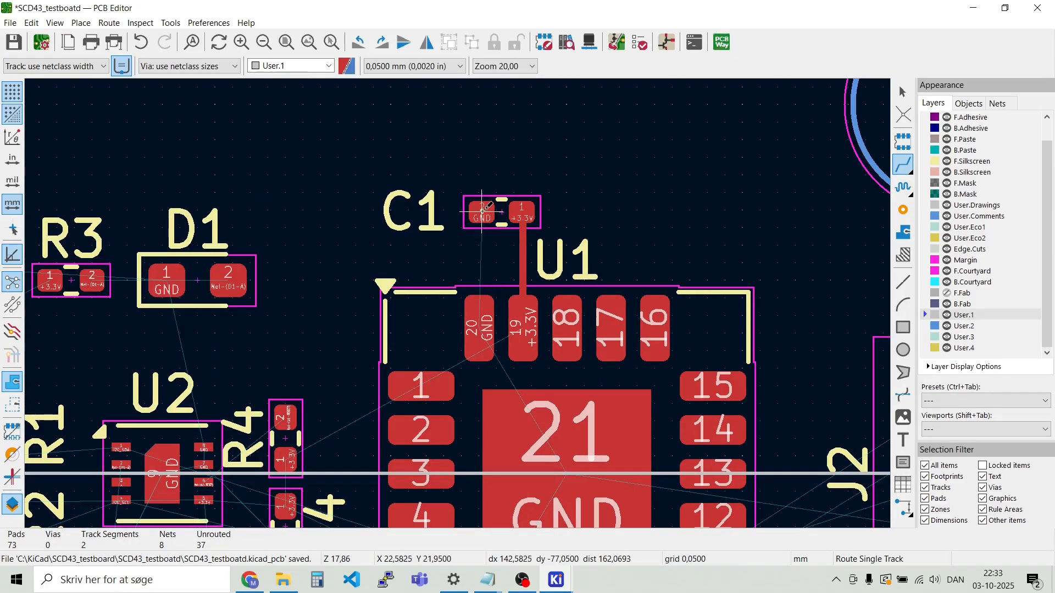
{"action": "scroll", "coordinate": [477, 317], "scroll_direction": "down", "scroll_amount": 4}
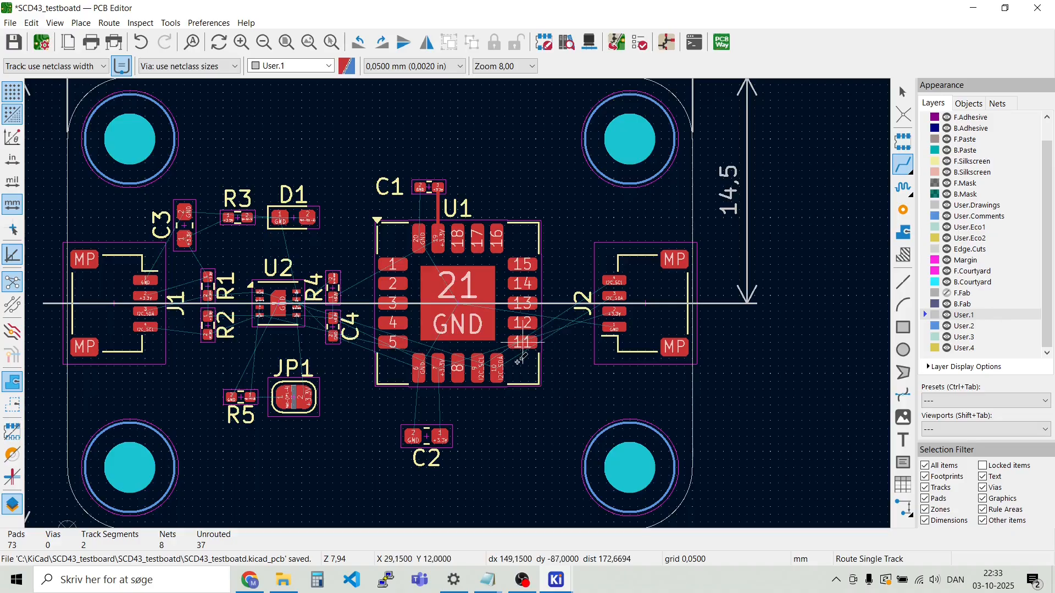
{"action": "scroll", "coordinate": [495, 418], "scroll_direction": "up", "scroll_amount": 2}
{"action": "scroll", "coordinate": [448, 299], "scroll_direction": "up", "scroll_amount": 2}
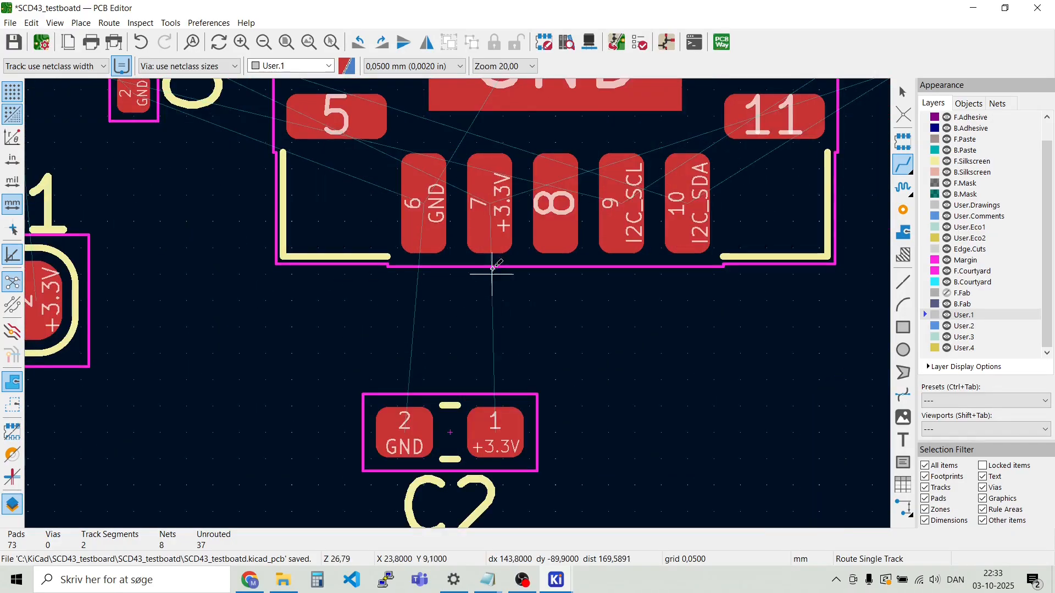
{"action": "key", "text": "Escape"}
{"action": "left_click_drag", "start_coordinate": [407, 436], "coordinate": [401, 400]}
{"action": "key", "text": "x"}
{"action": "left_click", "coordinate": [490, 209]}
{"action": "scroll", "coordinate": [365, 299], "scroll_direction": "down", "scroll_amount": 2}
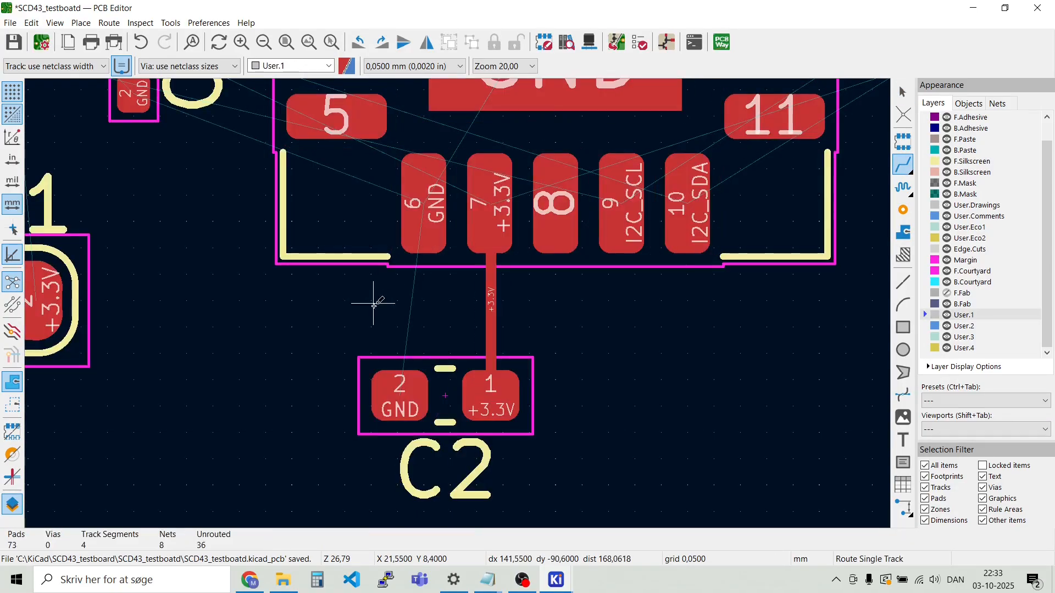
{"action": "key", "text": "Escape"}
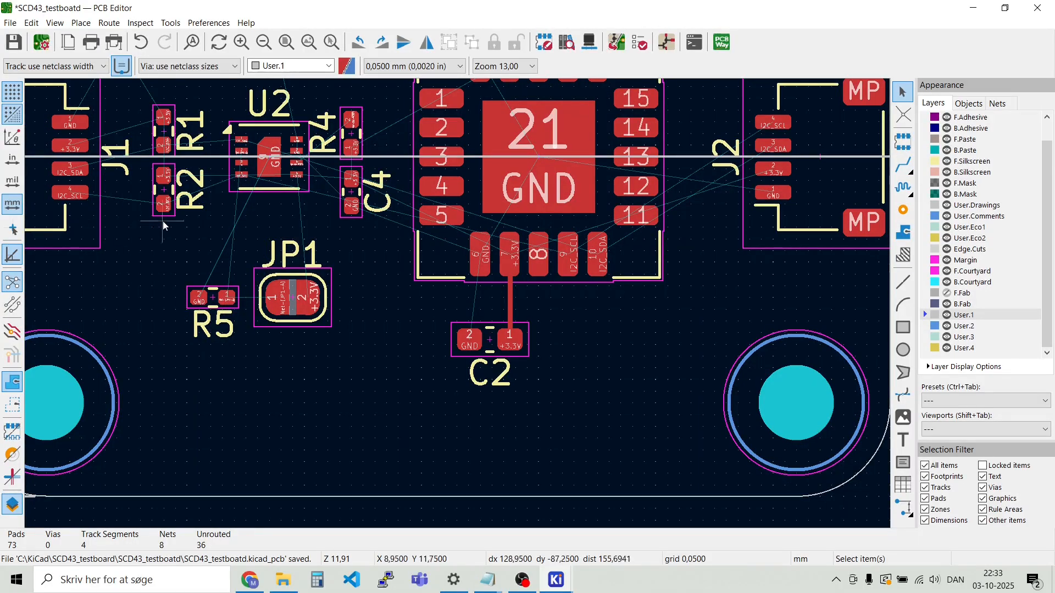
Move C4 slightly towards R4 so its +3.3V pad lines up with pad 5 of U2
{"action": "scroll", "coordinate": [163, 192], "scroll_direction": "up", "scroll_amount": 5}
{"action": "scroll", "coordinate": [458, 306], "scroll_direction": "down", "scroll_amount": 3}
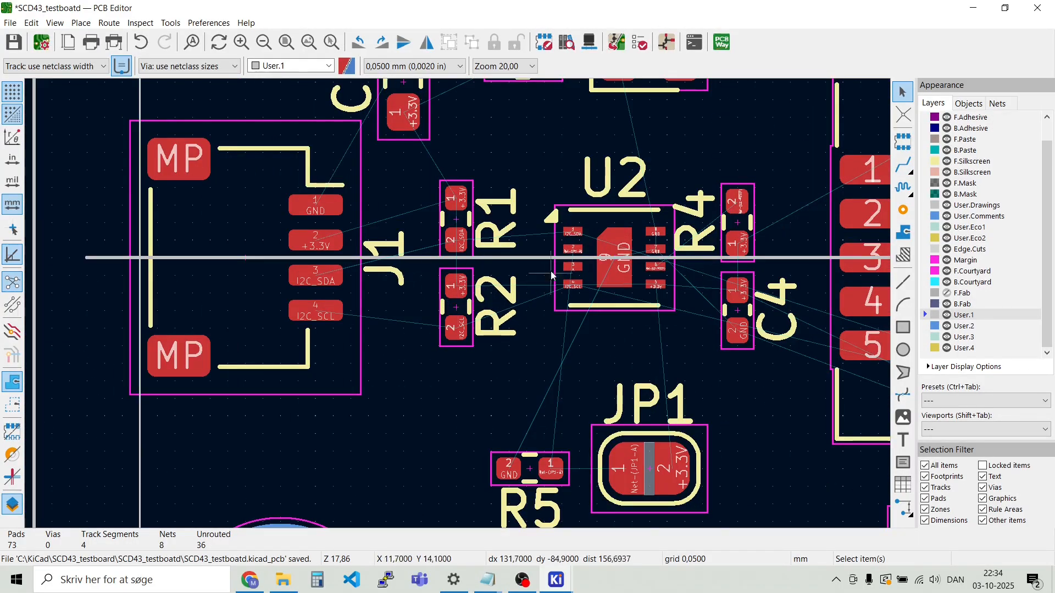
{"action": "scroll", "coordinate": [737, 283], "scroll_direction": "up", "scroll_amount": 3}
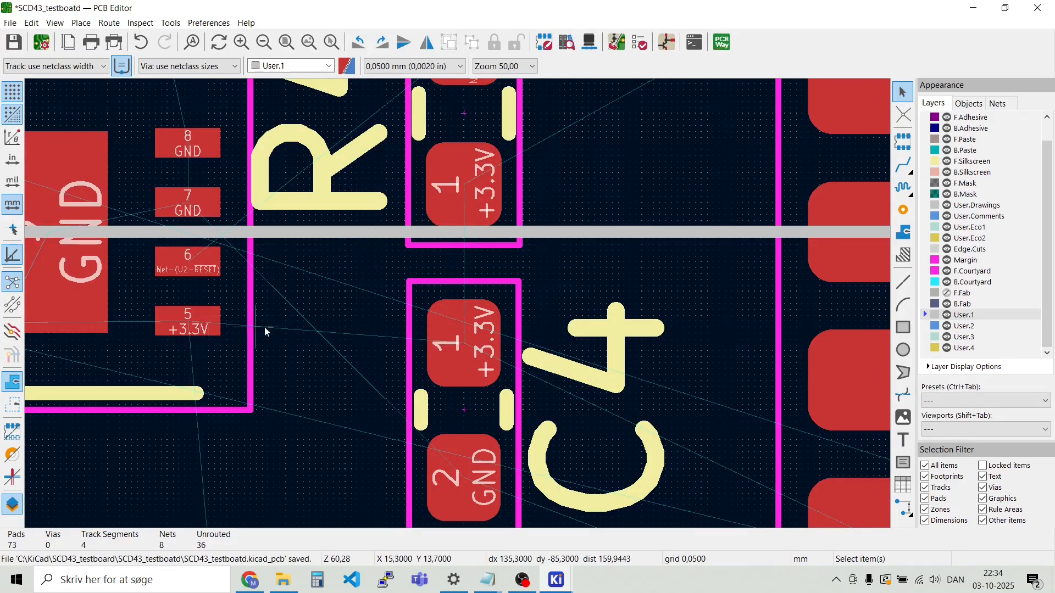
{"action": "left_click_drag", "start_coordinate": [466, 352], "coordinate": [465, 328]}
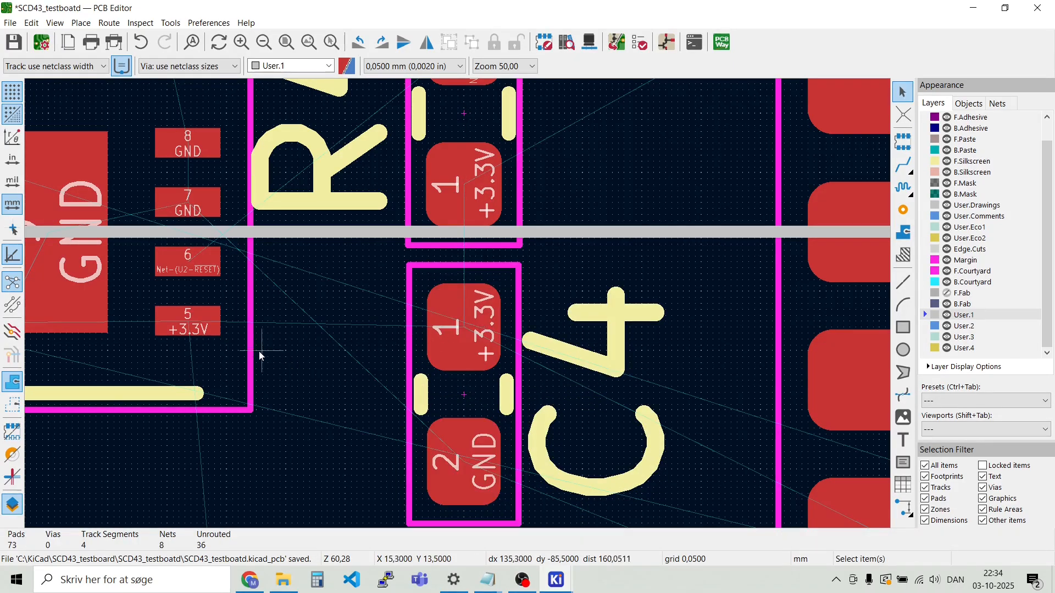
Route +3.3V tracks from U2 pad 5 to C4 pad 1 and from there to R4 pad 1
{"action": "key", "text": "x"}
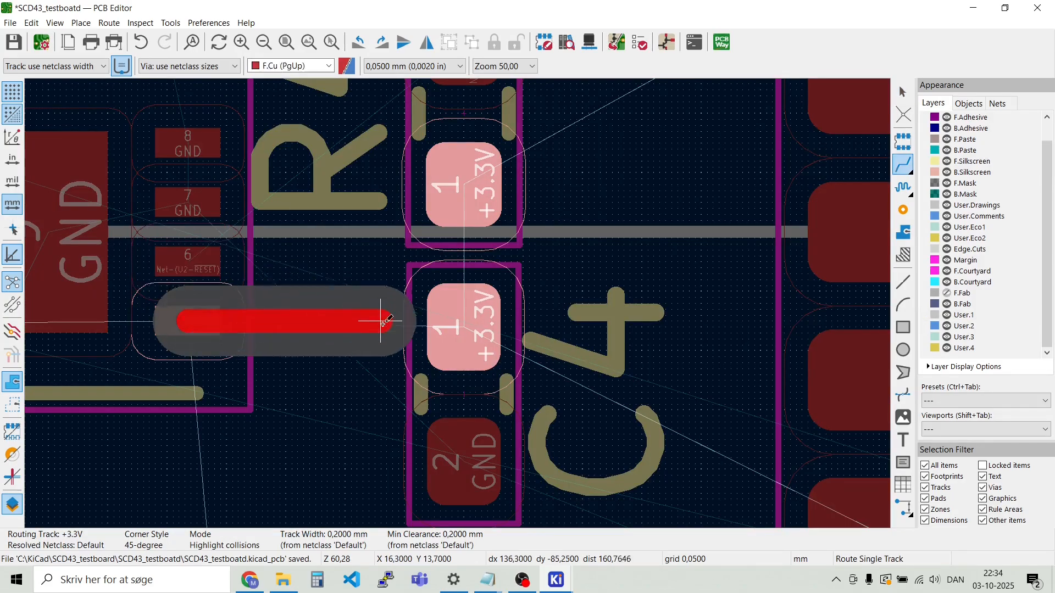
{"action": "left_click", "coordinate": [471, 312]}
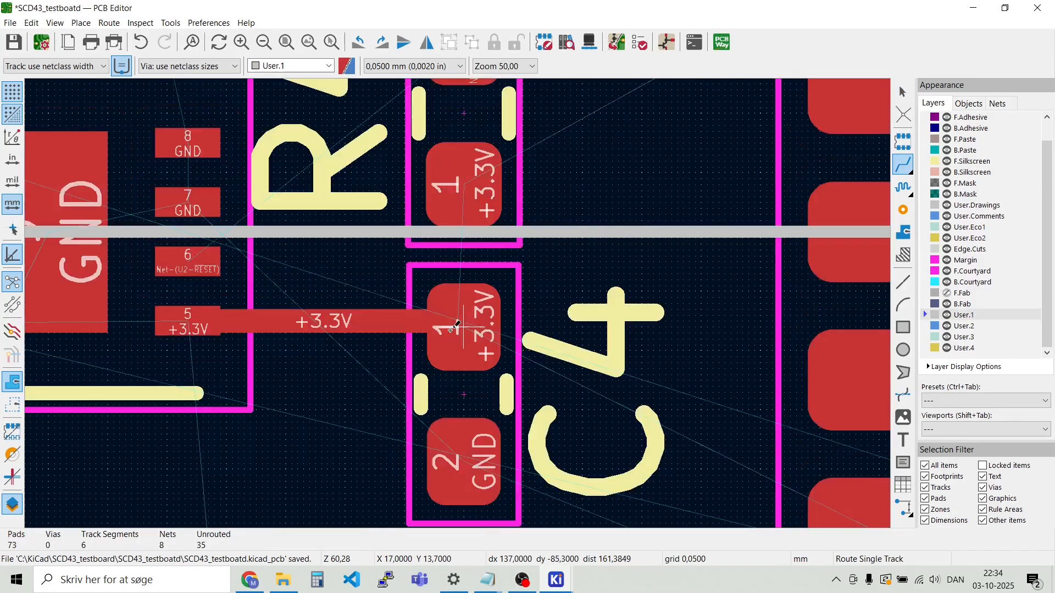
{"action": "left_click", "coordinate": [465, 309]}
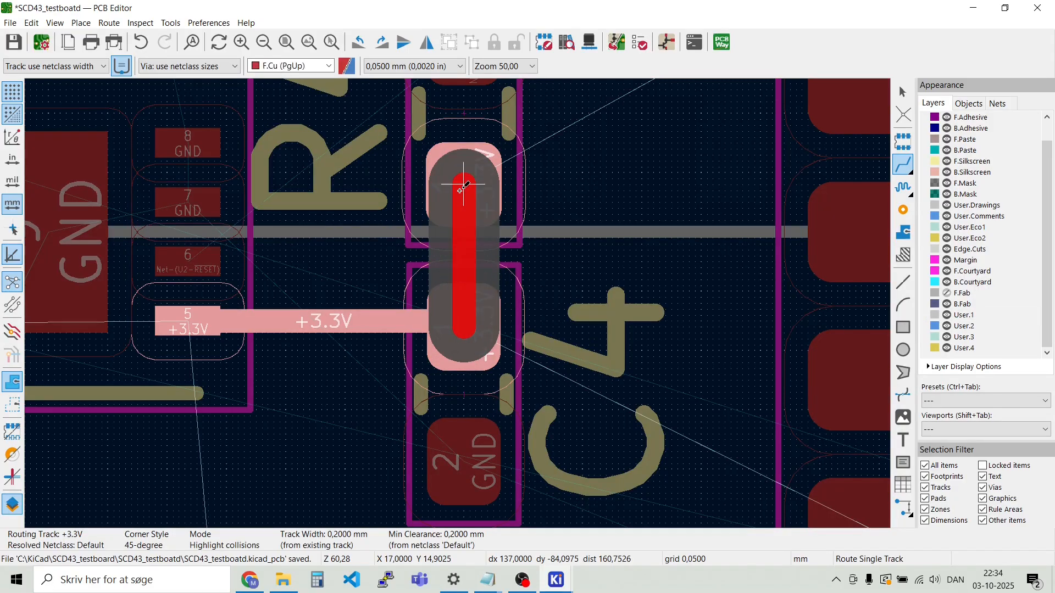
{"action": "left_click", "coordinate": [463, 181]}
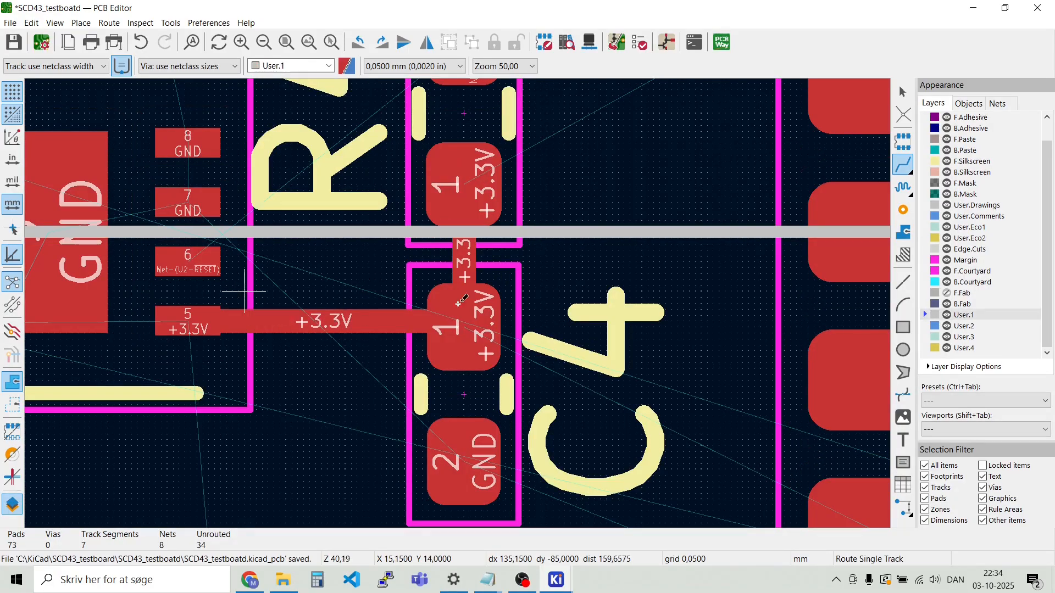
Route a straight Net-(JP1-A) track from pad 1 of JP1 to pad 1 of R5
{"action": "scroll", "coordinate": [236, 290], "scroll_direction": "down", "scroll_amount": 1}
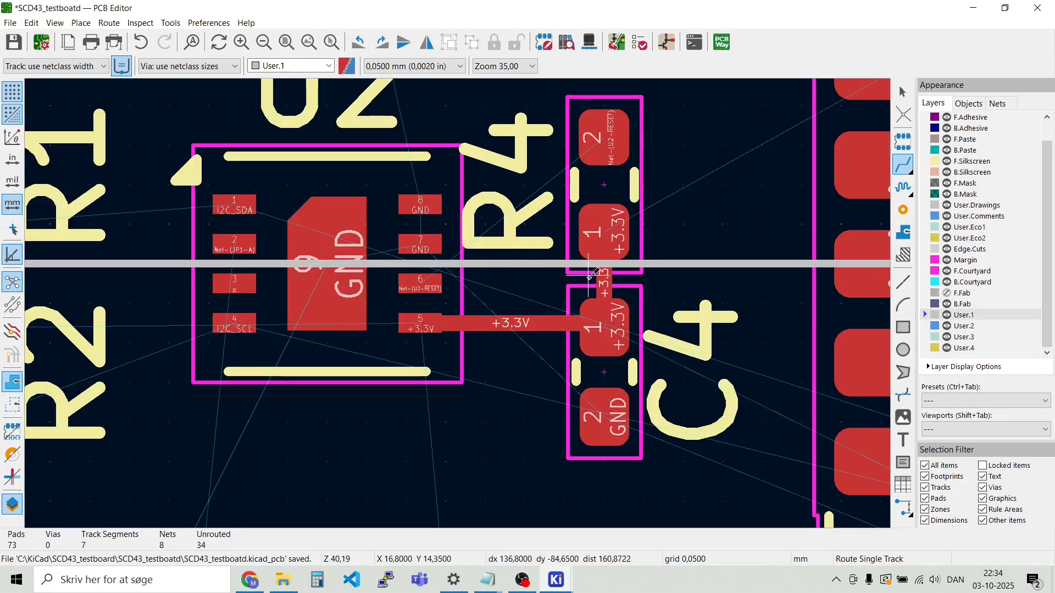
{"action": "scroll", "coordinate": [327, 261], "scroll_direction": "down", "scroll_amount": 2}
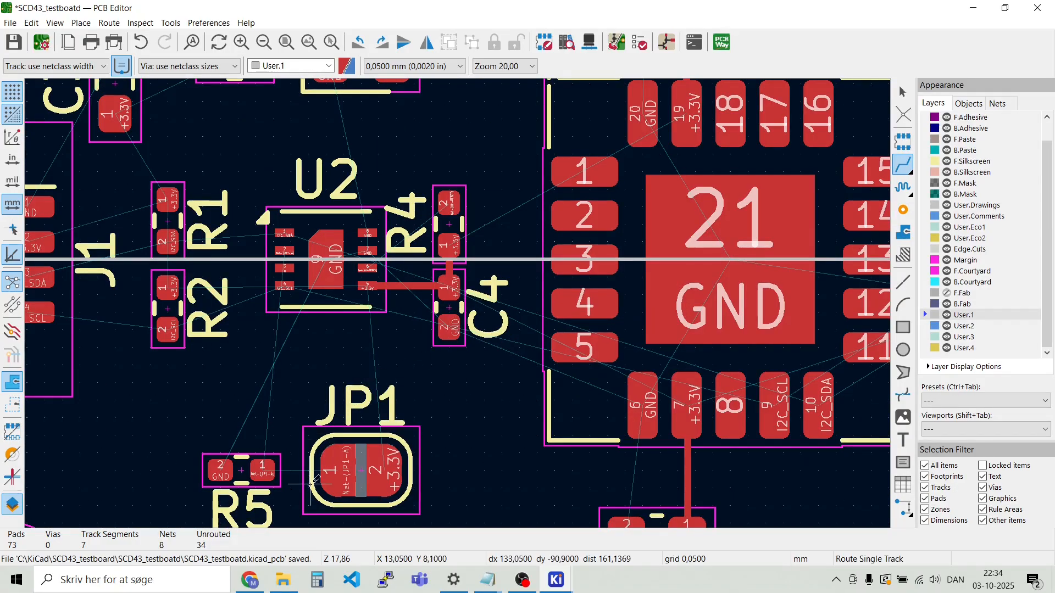
{"action": "scroll", "coordinate": [359, 398], "scroll_direction": "up", "scroll_amount": 2}
{"action": "left_click", "coordinate": [561, 256]}
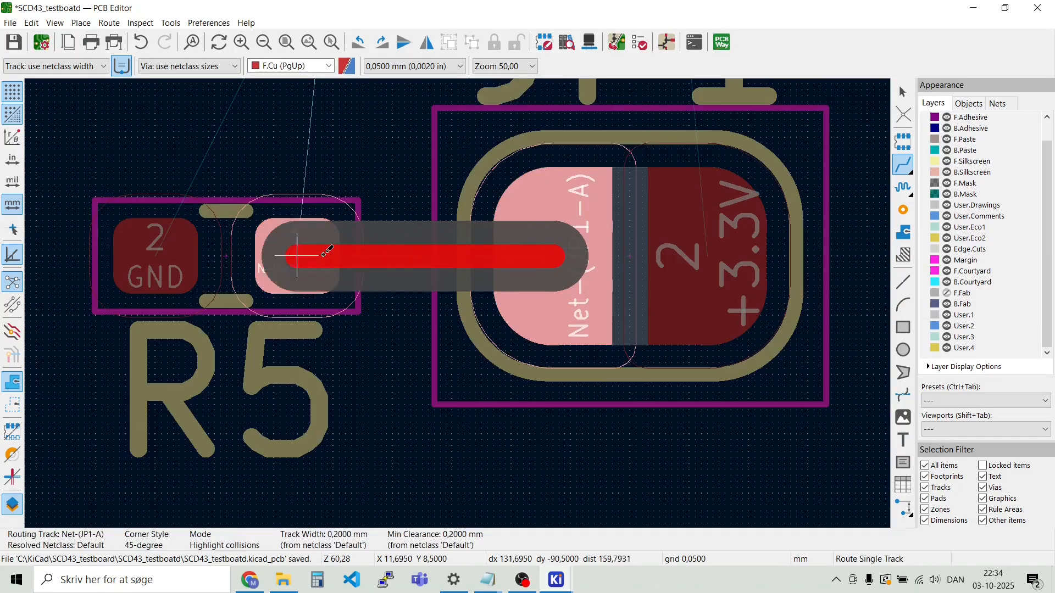
{"action": "left_click", "coordinate": [328, 255]}
Route the +3.3V track from pad 2 of JP1 around the outer side of C4 to C4's pad 1
{"action": "scroll", "coordinate": [352, 286], "scroll_direction": "down", "scroll_amount": 3}
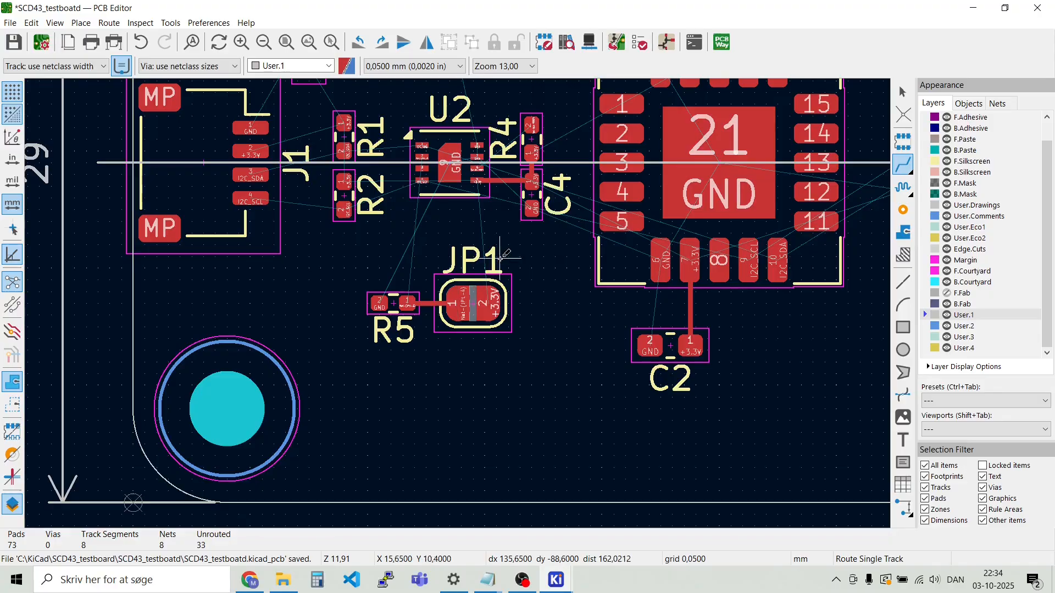
{"action": "scroll", "coordinate": [458, 301], "scroll_direction": "up", "scroll_amount": 1}
{"action": "scroll", "coordinate": [458, 300], "scroll_direction": "up", "scroll_amount": 1}
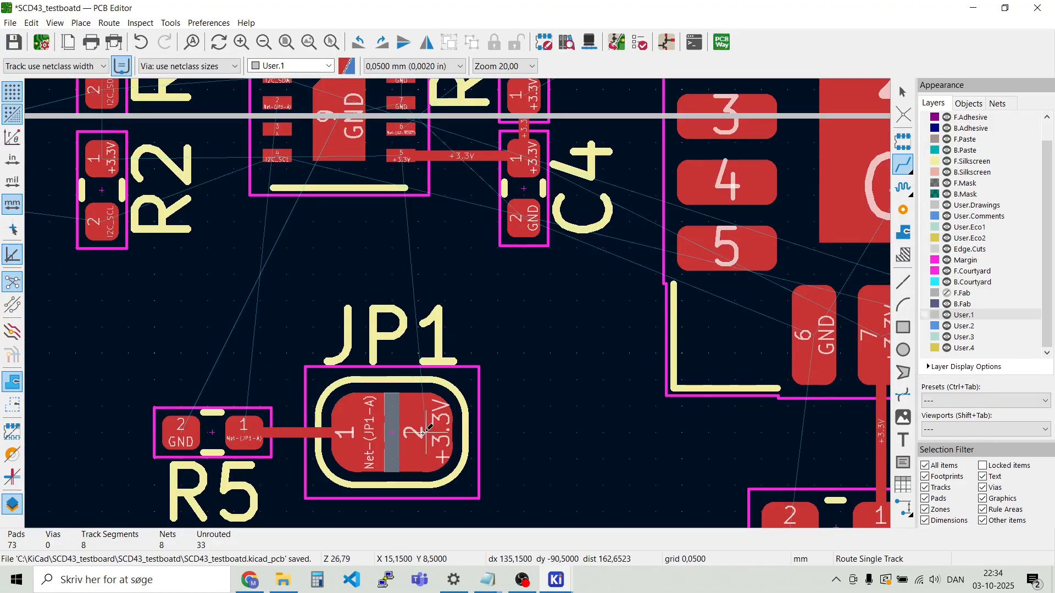
{"action": "left_click", "coordinate": [423, 433]}
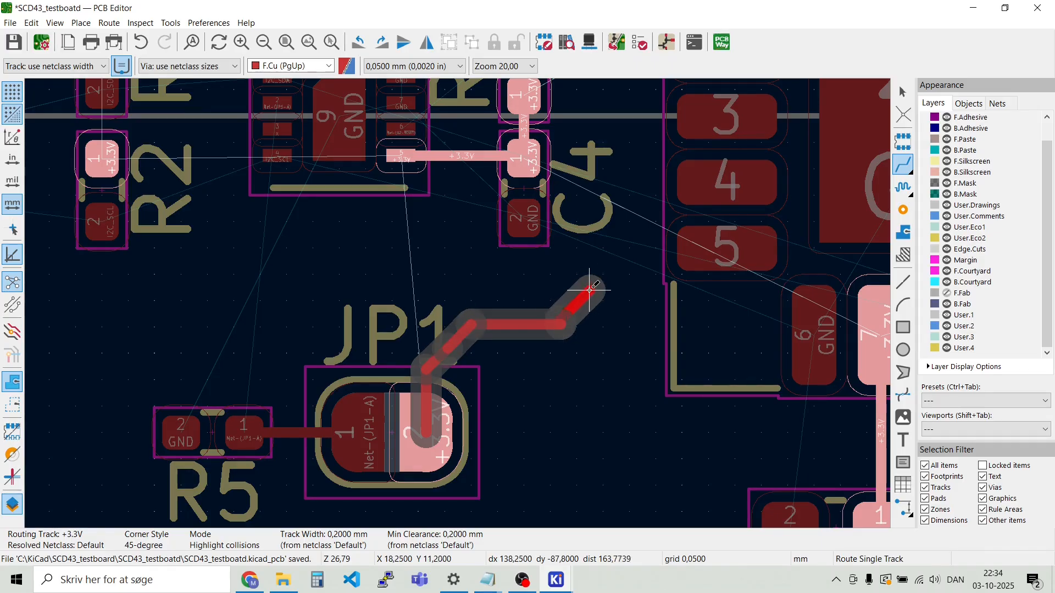
{"action": "scroll", "coordinate": [588, 169], "scroll_direction": "up", "scroll_amount": 4}
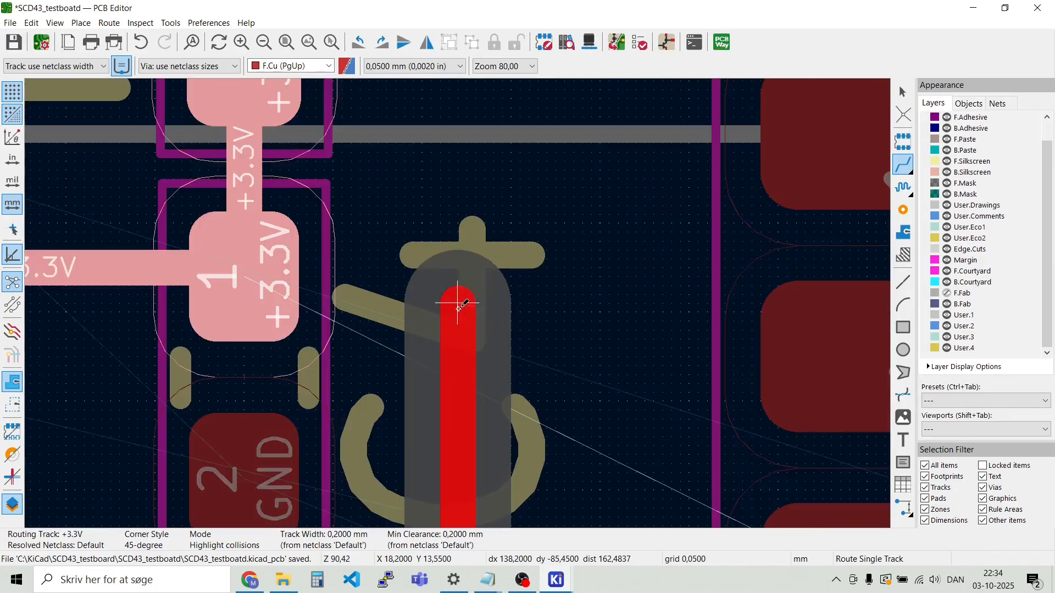
{"action": "left_click", "coordinate": [466, 312]}
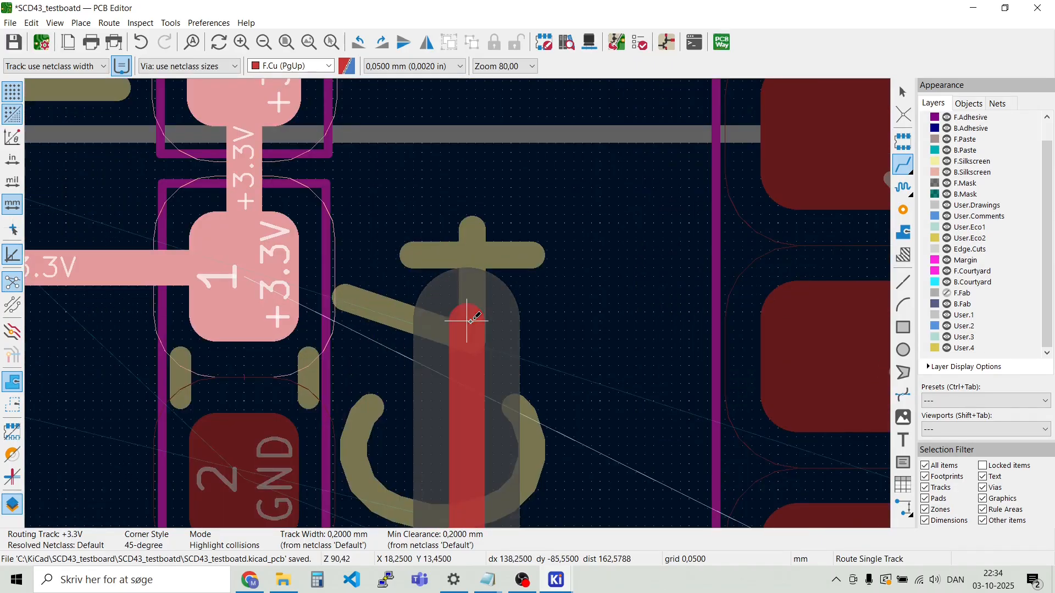
{"action": "left_click", "coordinate": [289, 276]}
{"action": "scroll", "coordinate": [290, 276], "scroll_direction": "down", "scroll_amount": 2}
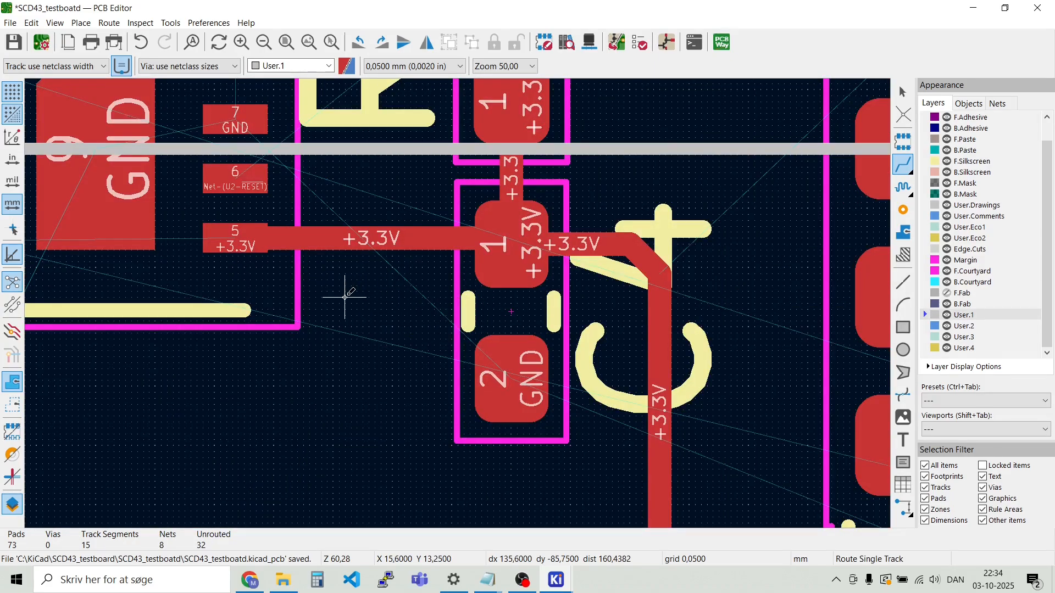
Nudge C4 0.05 mm towards R4 so its +3.3V pad sits better on the connected tracks
{"action": "scroll", "coordinate": [345, 297], "scroll_direction": "down", "scroll_amount": 2}
{"action": "scroll", "coordinate": [431, 306], "scroll_direction": "up", "scroll_amount": 4}
{"action": "key", "text": "Escape"}
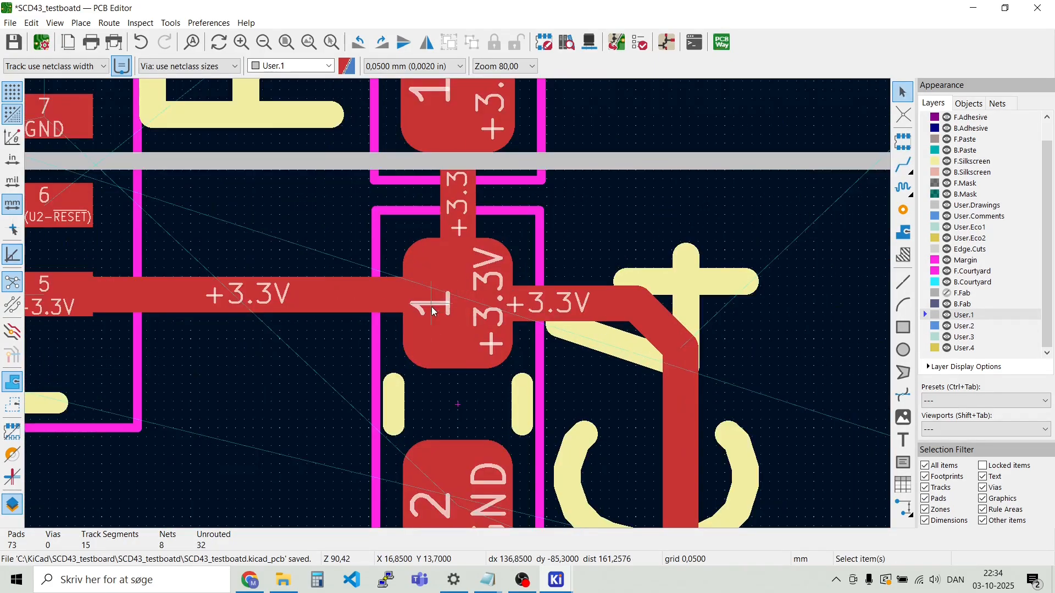
{"action": "left_click", "coordinate": [397, 215]}
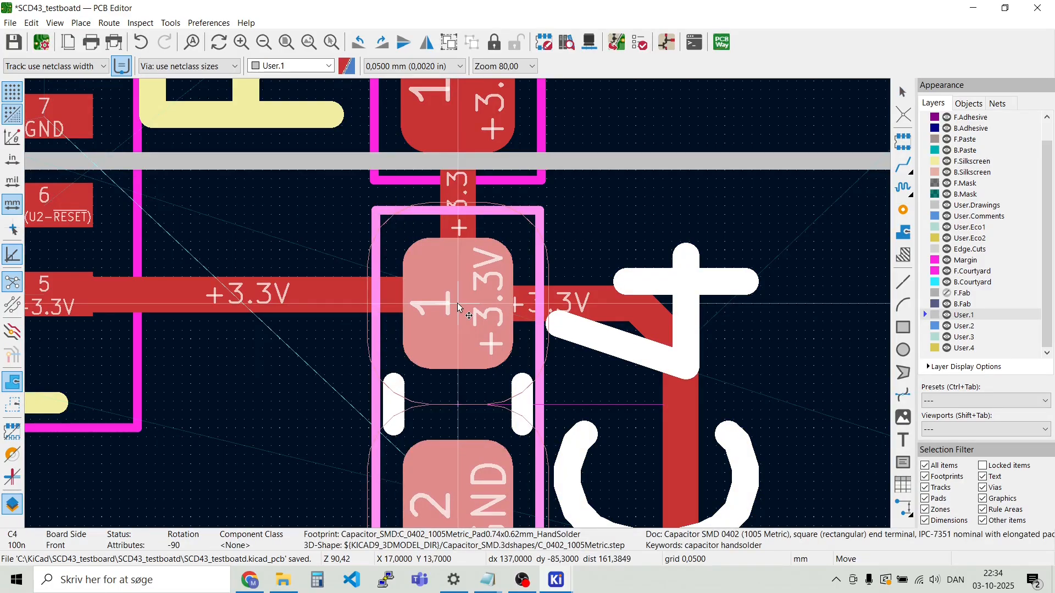
{"action": "key", "text": "m"}
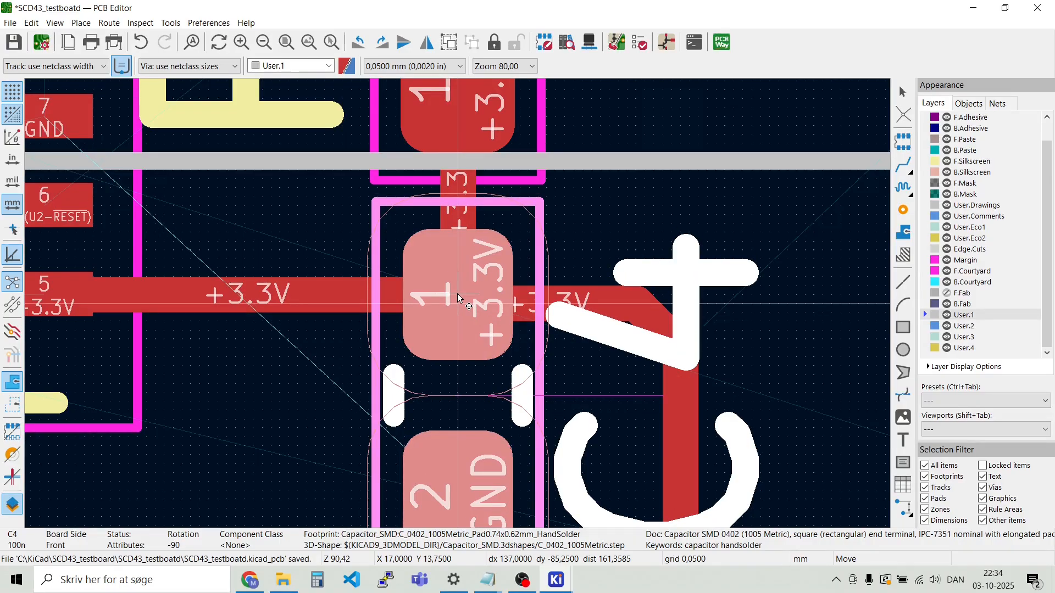
{"action": "left_click", "coordinate": [457, 294]}
{"action": "key", "text": "Escape"}
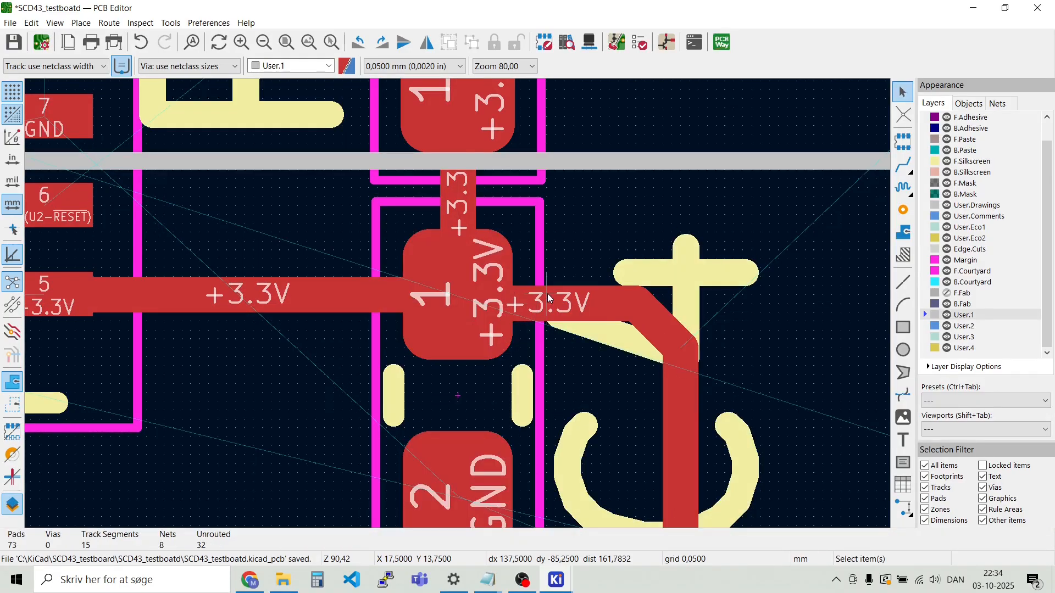
Shift the horizontal +3.3V track segment leaving C4 pad 1 so it lines up with the pad's track from U2 pad 5
{"action": "key", "text": "x"}
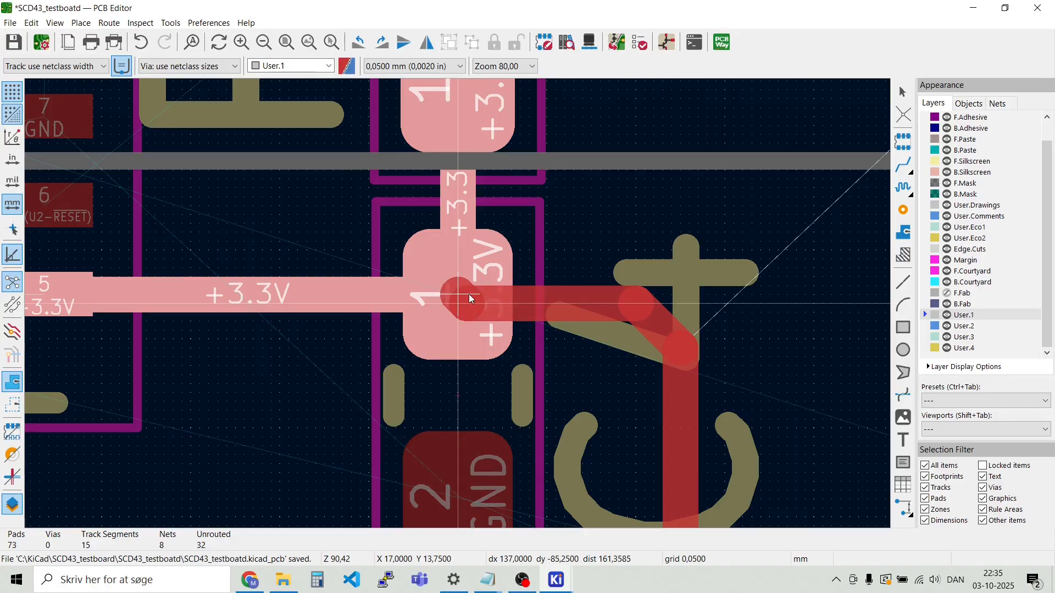
{"action": "left_click", "coordinate": [469, 298]}
{"action": "key", "text": "Escape"}
{"action": "key", "text": "d"}
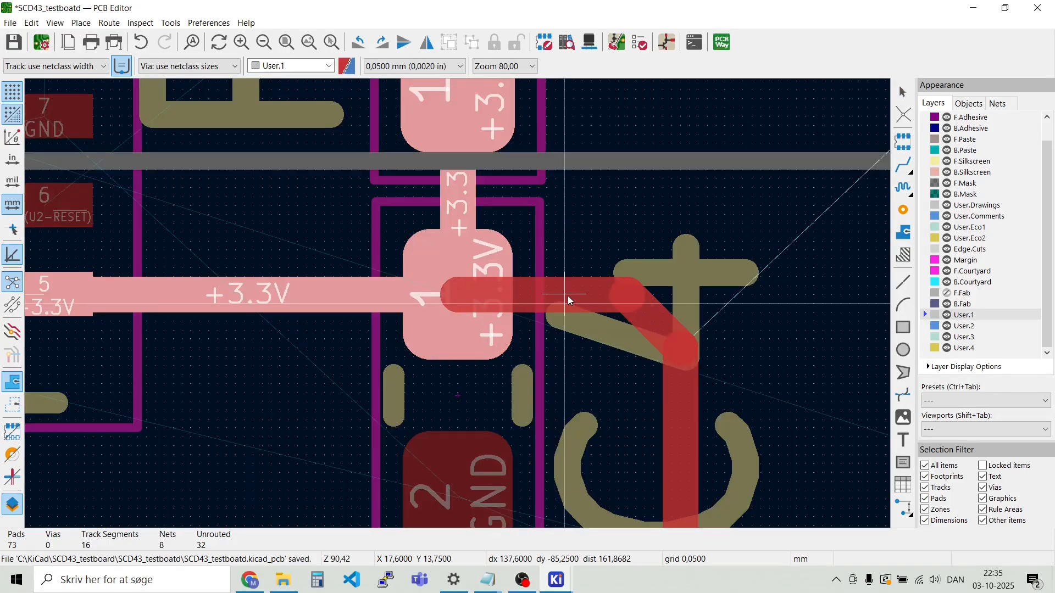
{"action": "left_click", "coordinate": [568, 295]}
{"action": "scroll", "coordinate": [430, 320], "scroll_direction": "down", "scroll_amount": 5}
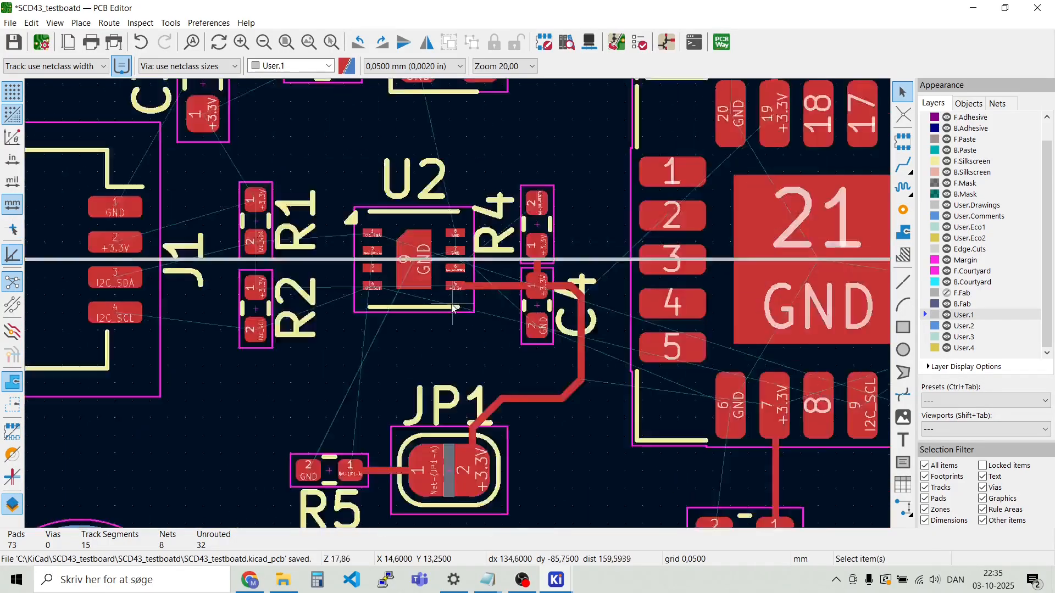
Route the +3.3V track from J1 pad 2 around the inner side of J1 pad 1 to C3 pad 1
{"action": "scroll", "coordinate": [459, 308], "scroll_direction": "up", "scroll_amount": 5}
{"action": "scroll", "coordinate": [459, 308], "scroll_direction": "down", "scroll_amount": 2}
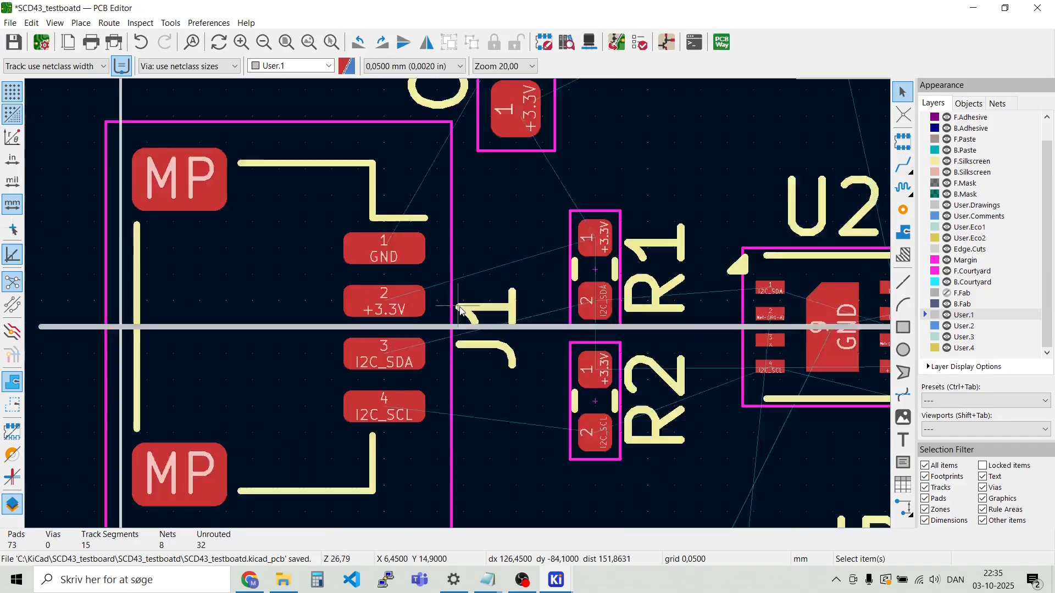
{"action": "scroll", "coordinate": [459, 306], "scroll_direction": "up", "scroll_amount": 2}
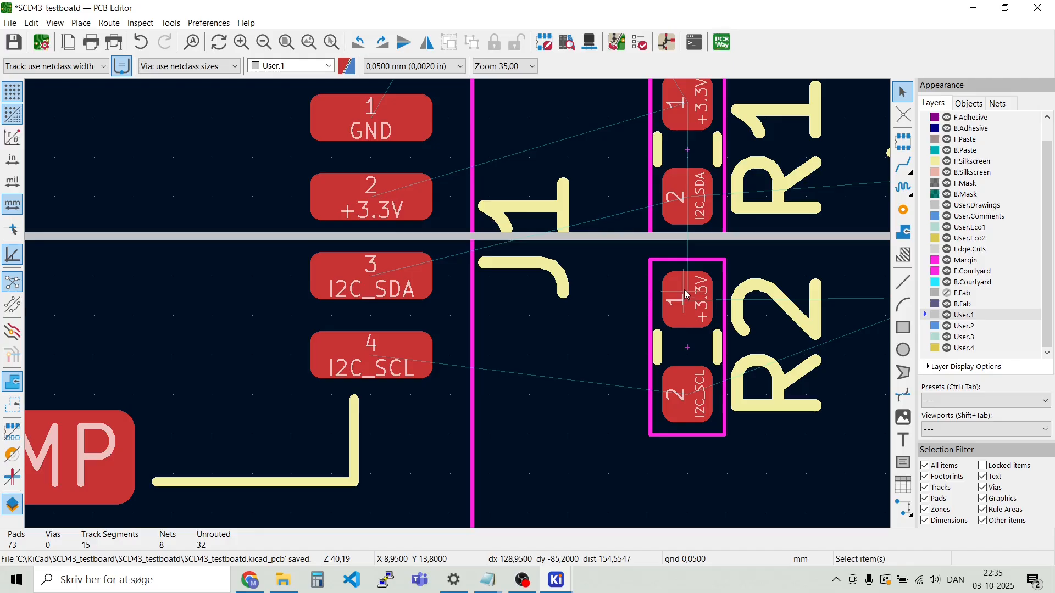
{"action": "scroll", "coordinate": [712, 230], "scroll_direction": "down", "scroll_amount": 2}
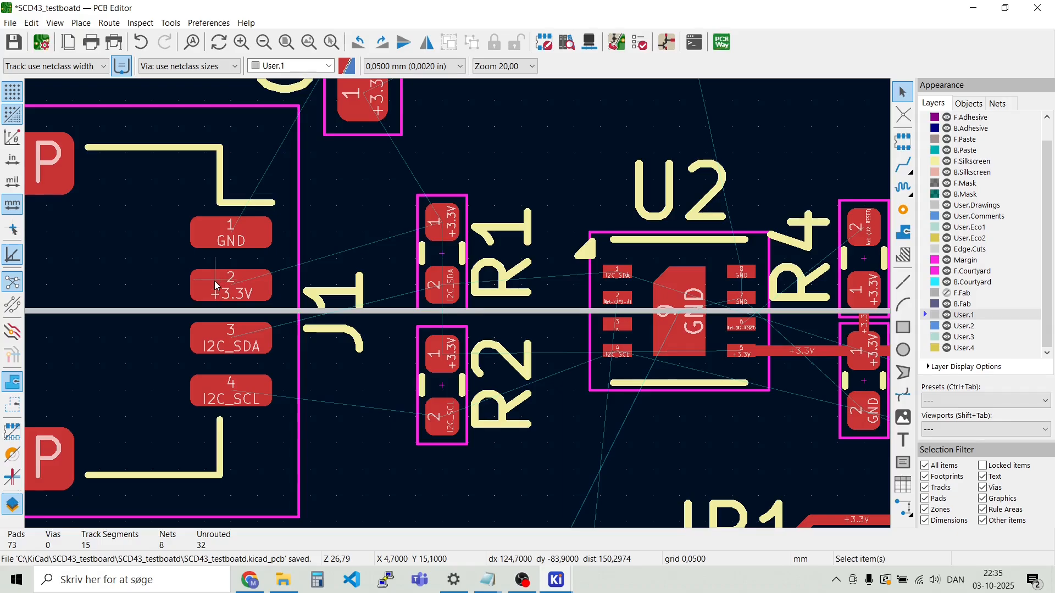
{"action": "key", "text": "x"}
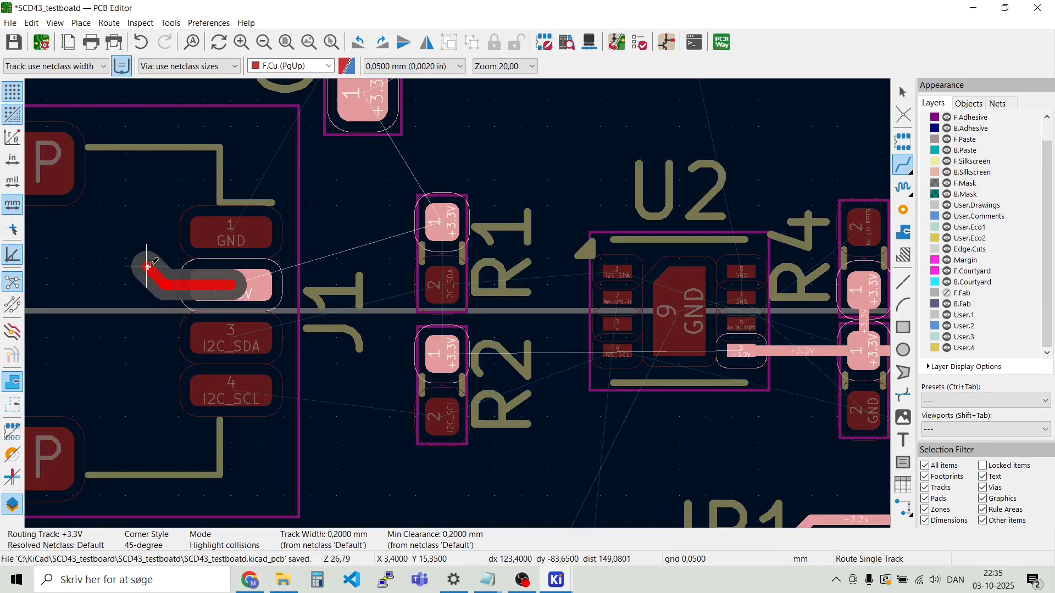
{"action": "left_click", "coordinate": [147, 267]}
{"action": "left_click", "coordinate": [176, 118]}
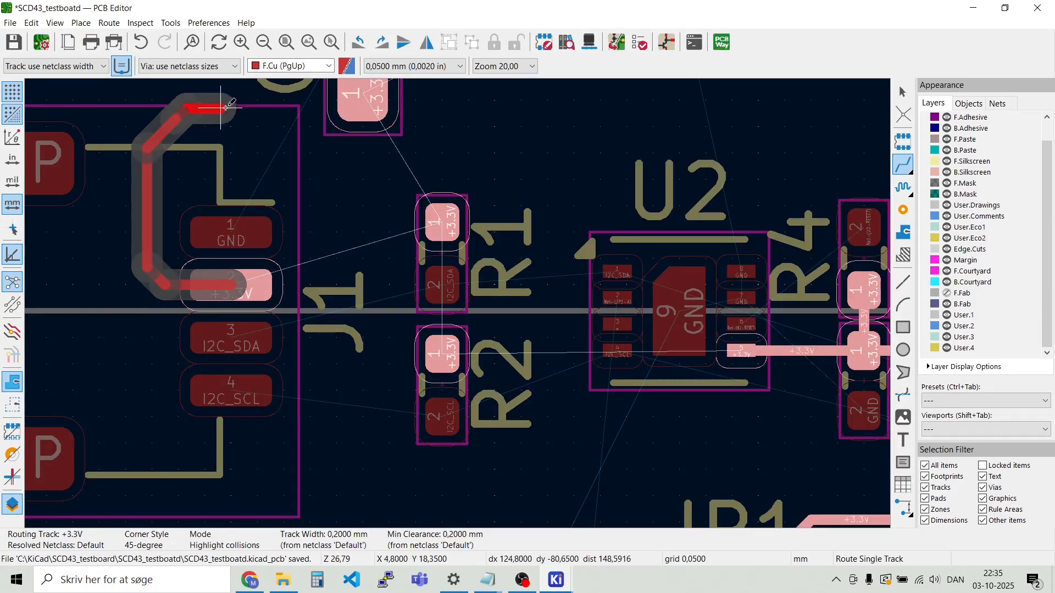
{"action": "left_click", "coordinate": [363, 92]}
Route the +3.3V track from C3 pad 1 diagonally and then straight down into R1 pad 1, centred on the pad
{"action": "left_click", "coordinate": [361, 94]}
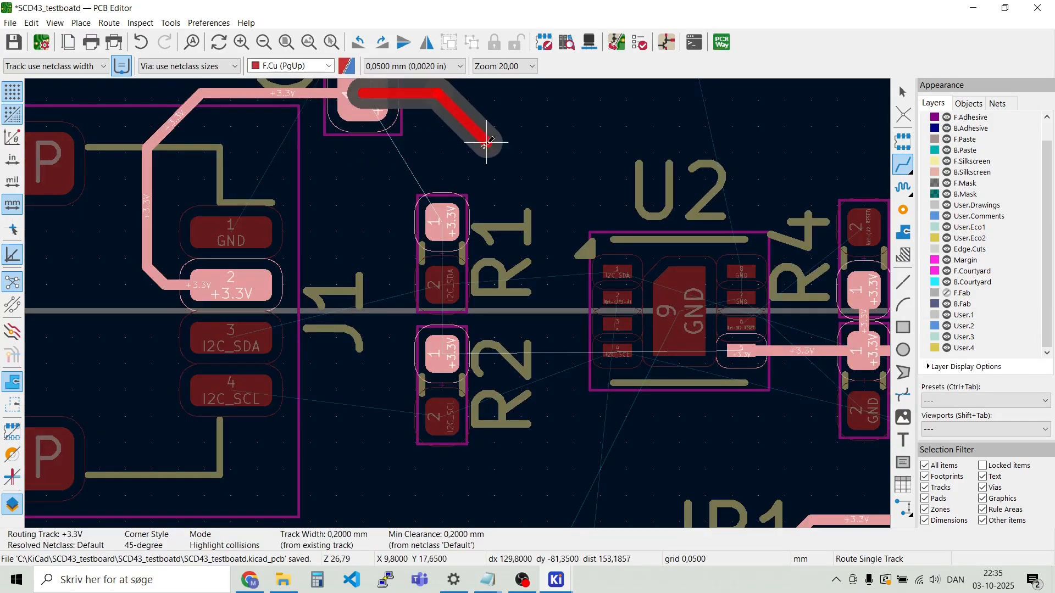
{"action": "left_click", "coordinate": [446, 147]}
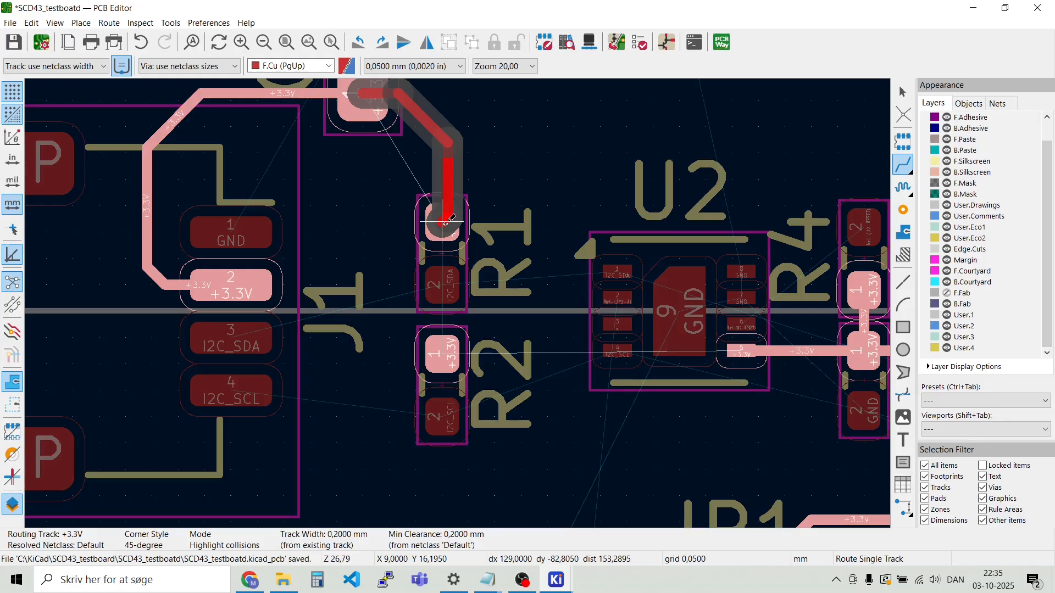
{"action": "scroll", "coordinate": [458, 304], "scroll_direction": "up", "scroll_amount": 2}
{"action": "key", "text": "Escape"}
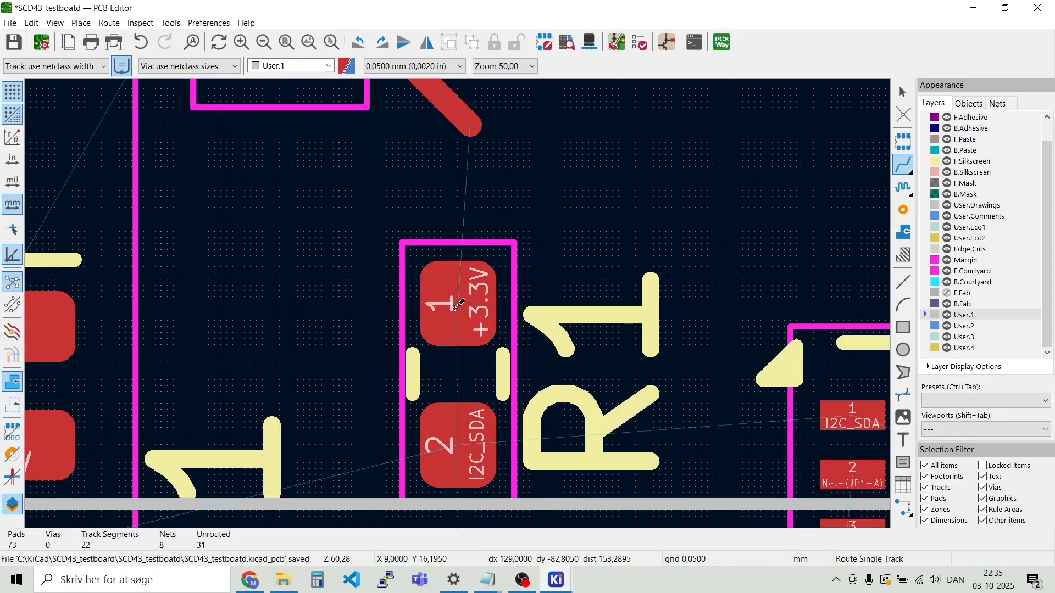
{"action": "left_click", "coordinate": [470, 119]}
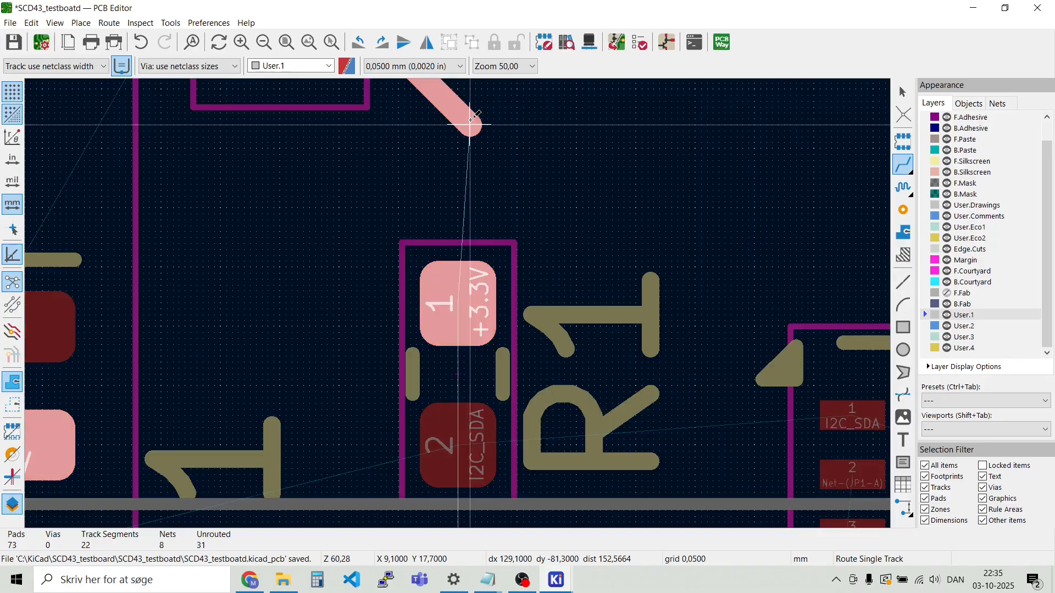
{"action": "key", "text": "Escape"}
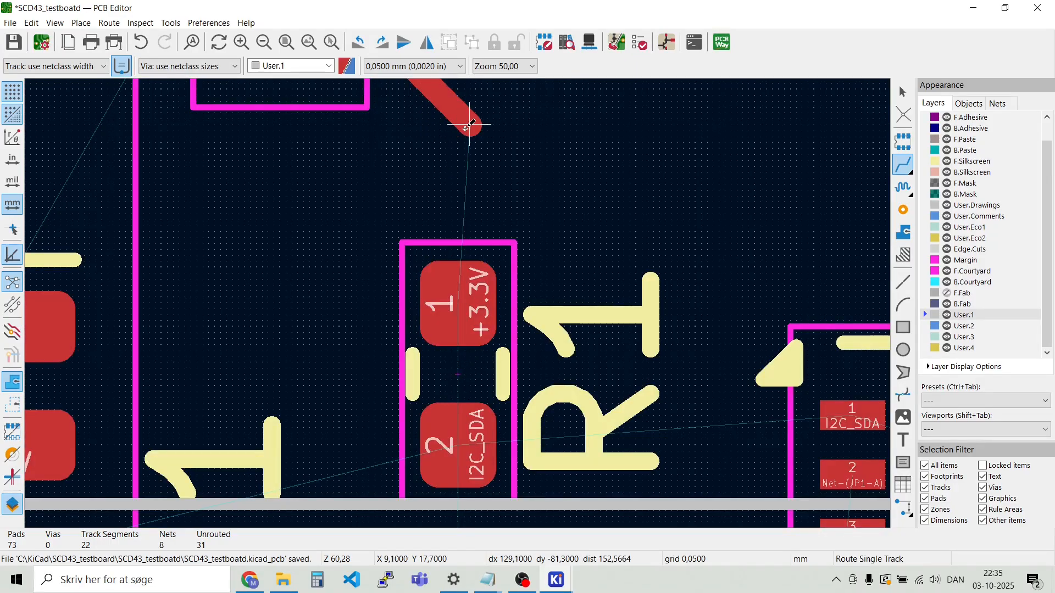
{"action": "left_click", "coordinate": [468, 125]}
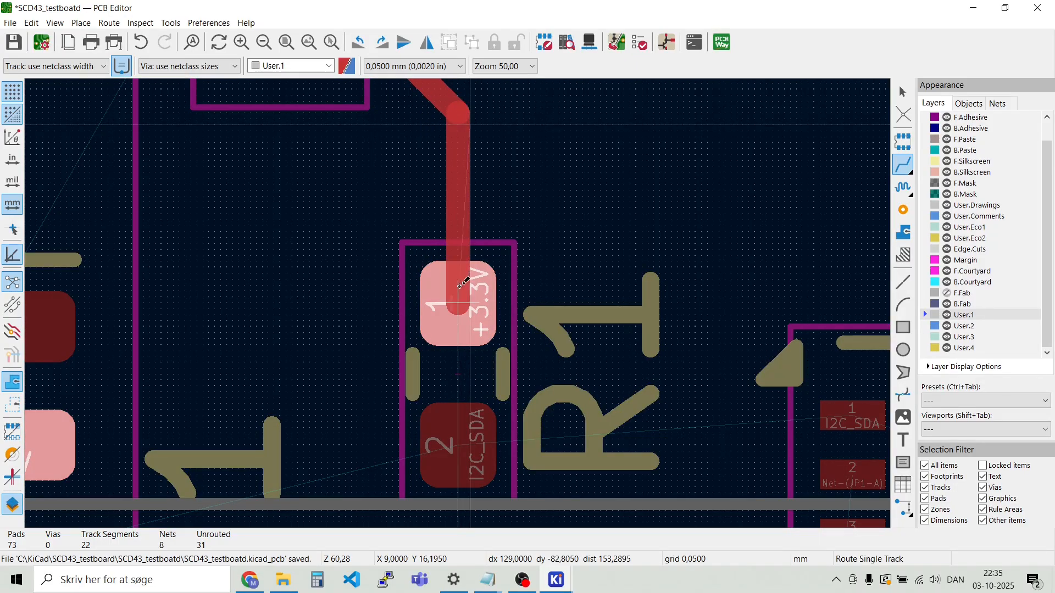
{"action": "left_click", "coordinate": [461, 284]}
Route the +3.3V track from R1 pad 1 around the J1-facing side of R1 pad 2 to R2 pad 1
{"action": "scroll", "coordinate": [461, 284], "scroll_direction": "down", "scroll_amount": 3}
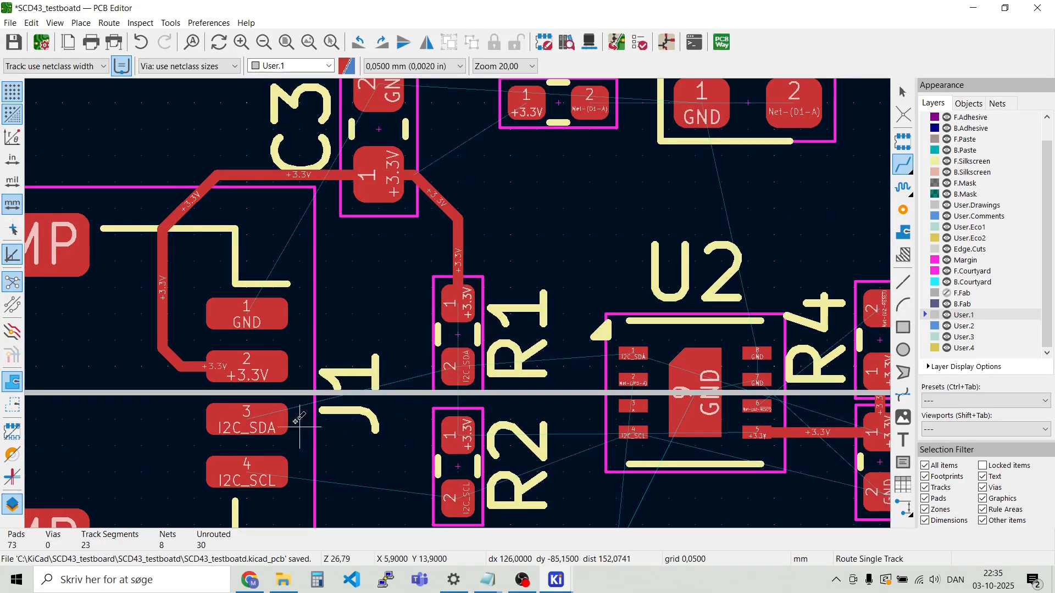
{"action": "scroll", "coordinate": [462, 343], "scroll_direction": "down", "scroll_amount": 2}
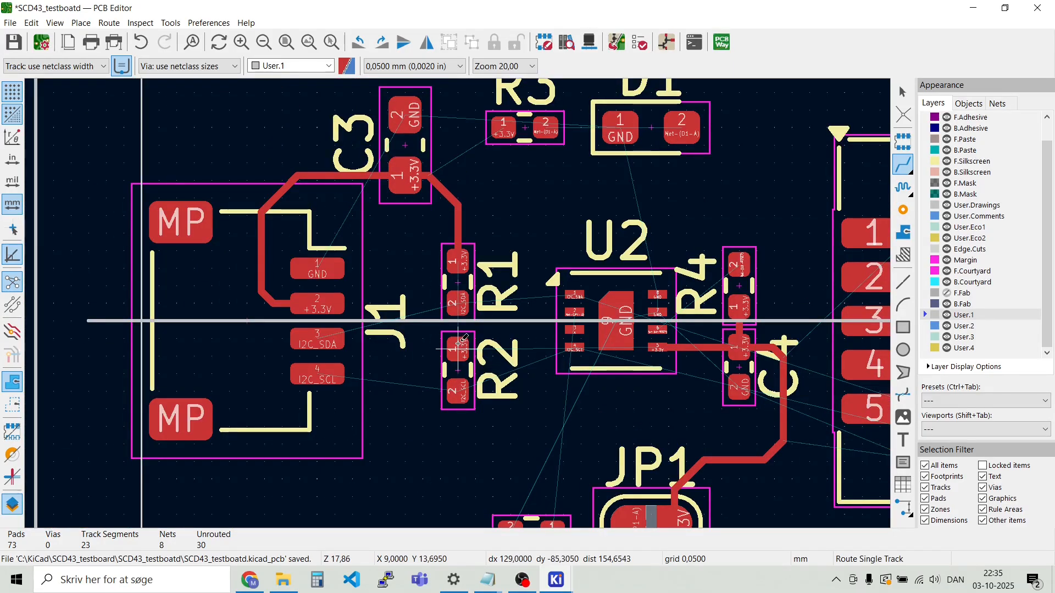
{"action": "scroll", "coordinate": [459, 344], "scroll_direction": "up", "scroll_amount": 7}
{"action": "scroll", "coordinate": [456, 258], "scroll_direction": "down", "scroll_amount": 3}
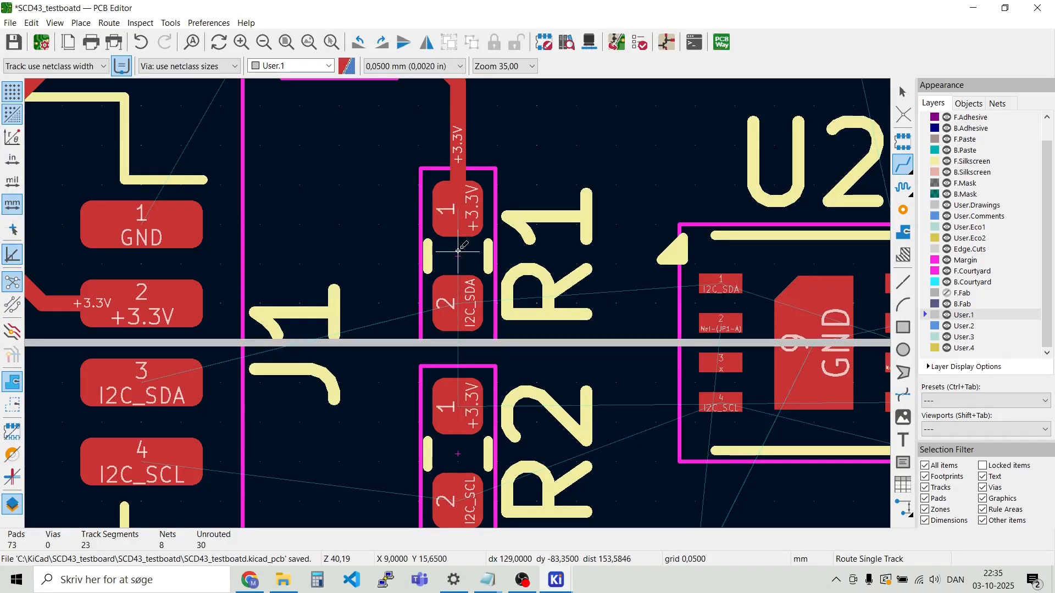
{"action": "left_click", "coordinate": [464, 211]}
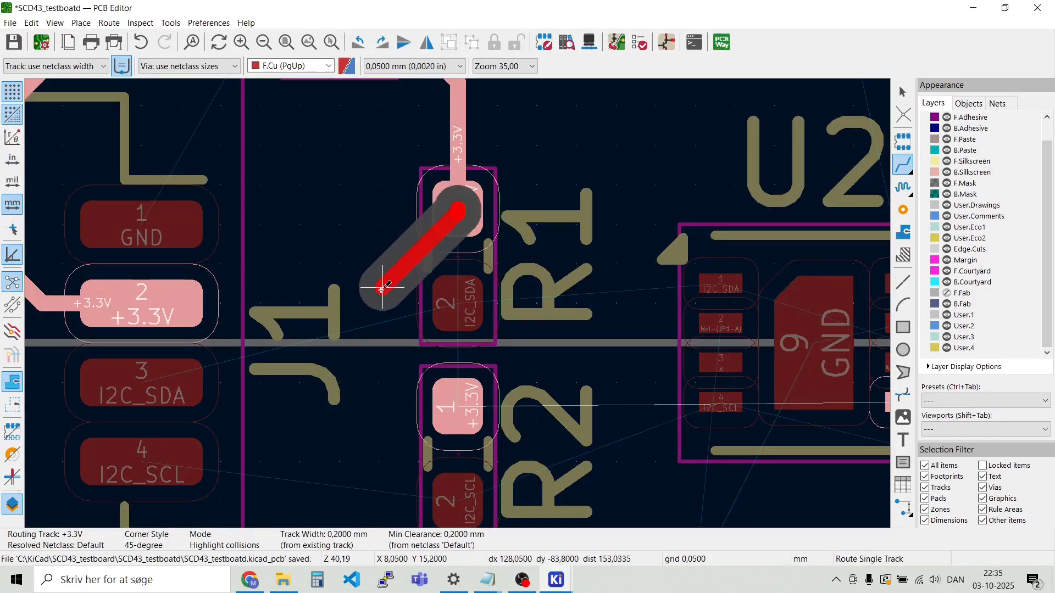
{"action": "left_click", "coordinate": [388, 232]}
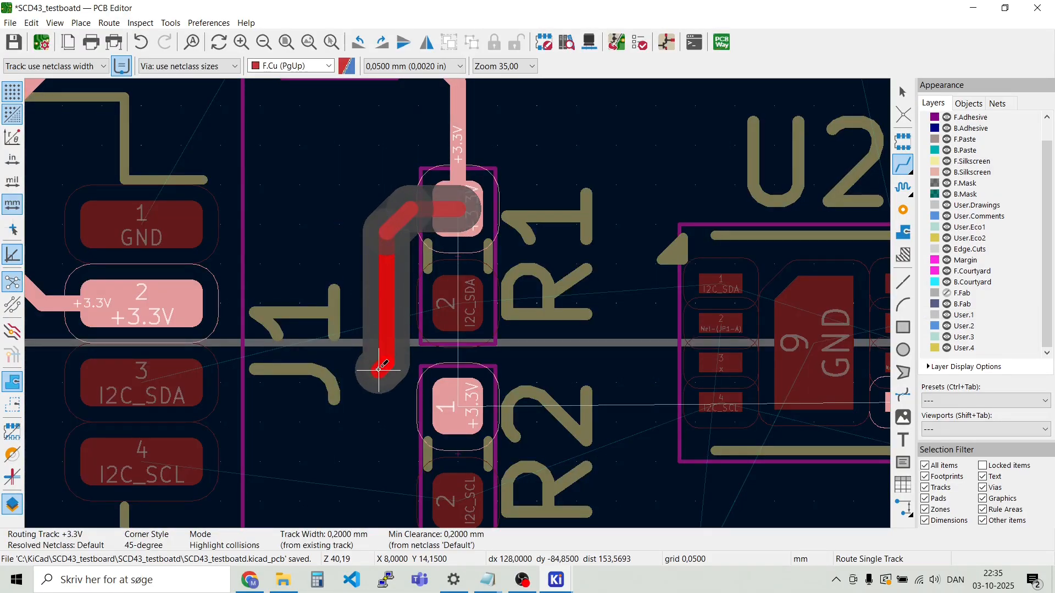
{"action": "left_click", "coordinate": [411, 397]}
{"action": "scroll", "coordinate": [354, 438], "scroll_direction": "down", "scroll_amount": 4}
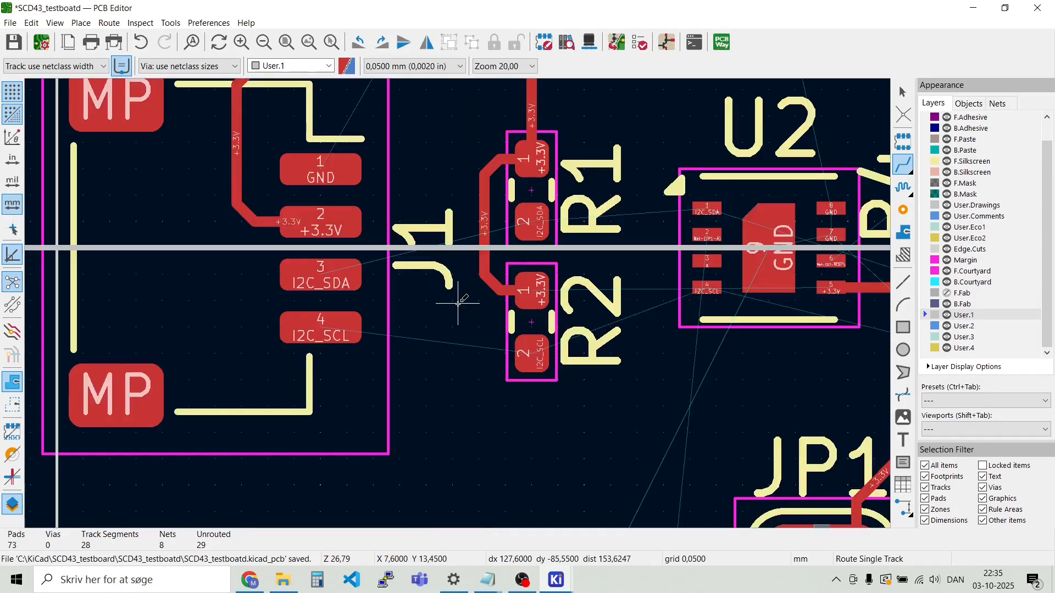
Branch a +3.3V track off the bend beside C3 pad 1 and route it diagonally to R3 pad 1
{"action": "scroll", "coordinate": [463, 313], "scroll_direction": "up", "scroll_amount": 3}
{"action": "scroll", "coordinate": [459, 302], "scroll_direction": "down", "scroll_amount": 4}
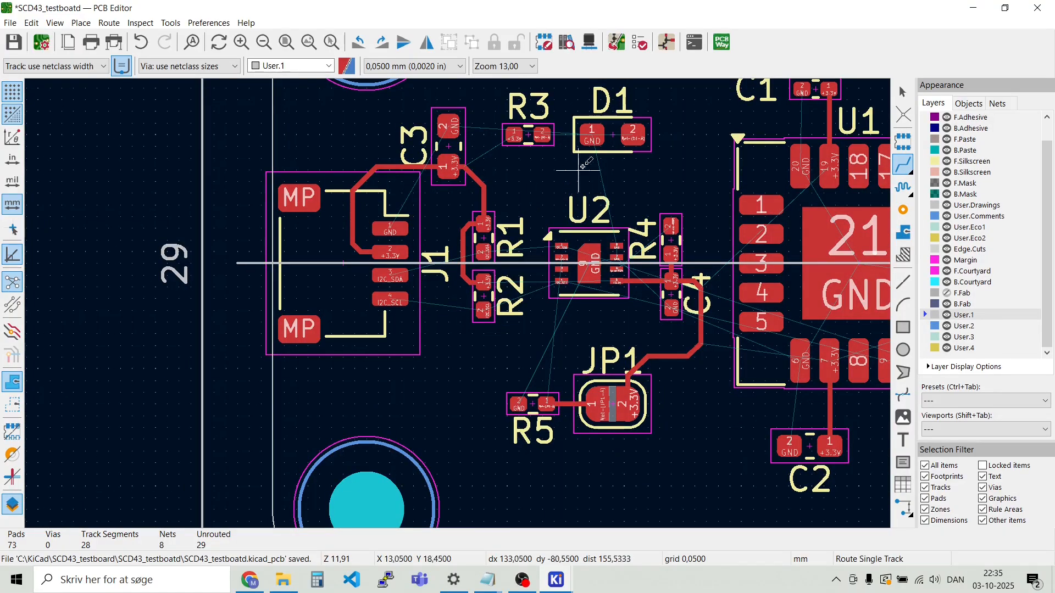
{"action": "scroll", "coordinate": [575, 119], "scroll_direction": "up", "scroll_amount": 10}
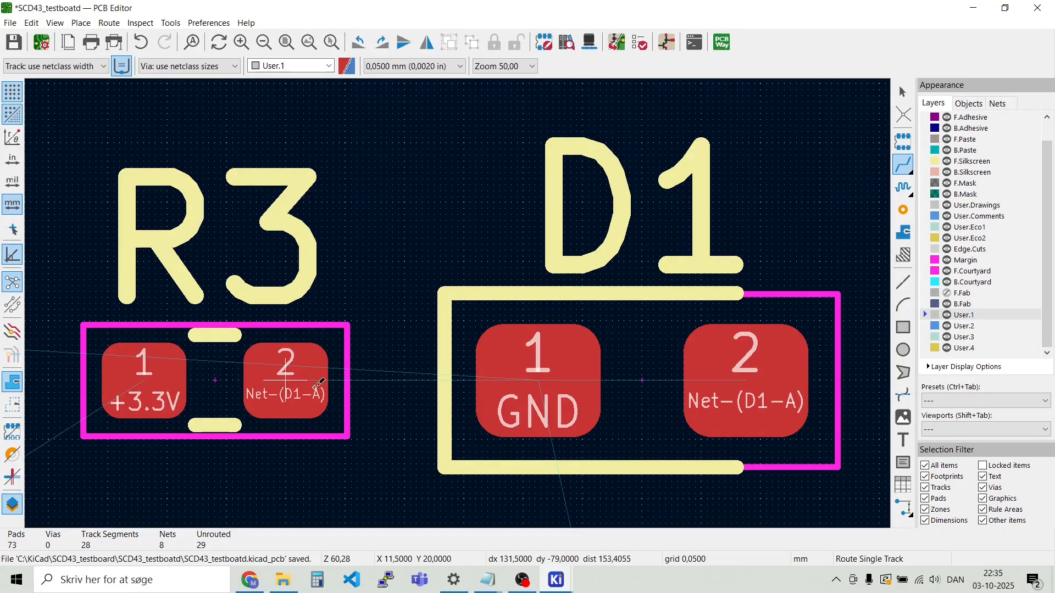
{"action": "scroll", "coordinate": [268, 396], "scroll_direction": "down", "scroll_amount": 2}
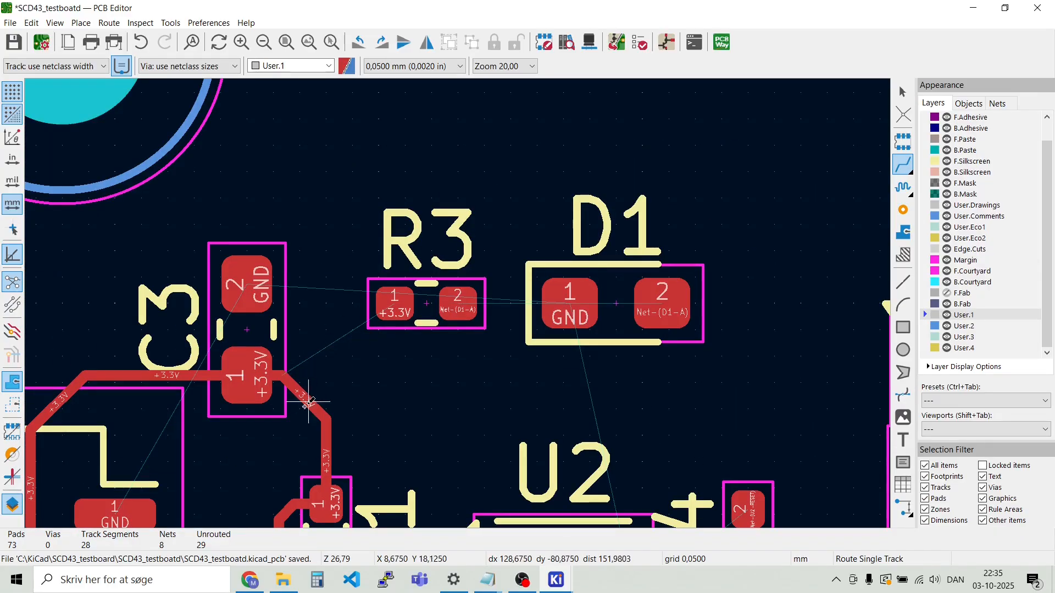
{"action": "scroll", "coordinate": [302, 401], "scroll_direction": "down", "scroll_amount": 1}
{"action": "scroll", "coordinate": [479, 266], "scroll_direction": "up", "scroll_amount": 2}
{"action": "scroll", "coordinate": [462, 291], "scroll_direction": "down", "scroll_amount": 2}
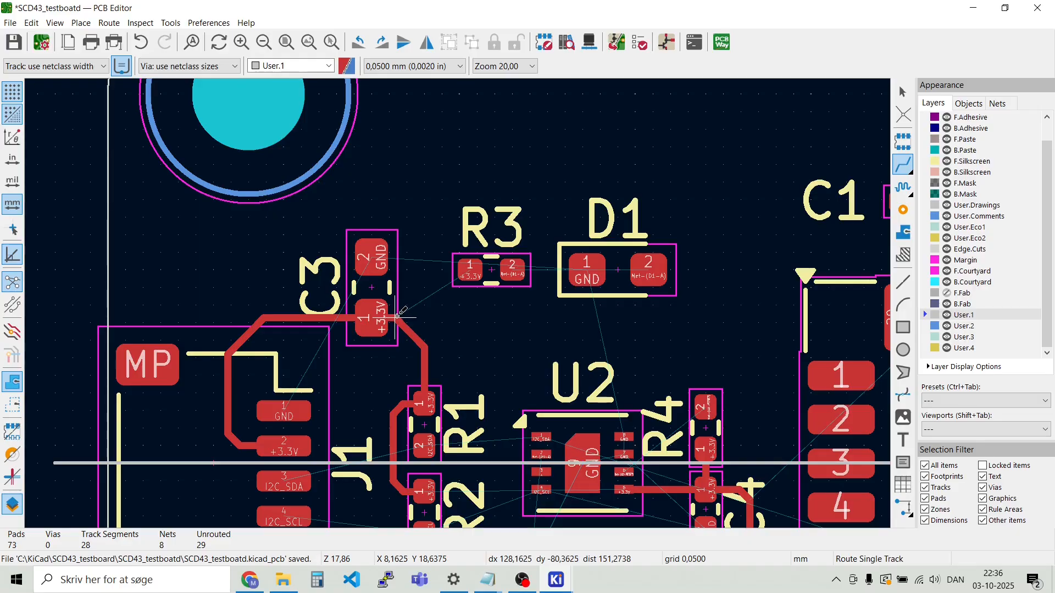
{"action": "scroll", "coordinate": [398, 317], "scroll_direction": "up", "scroll_amount": 4}
{"action": "left_click", "coordinate": [457, 302]}
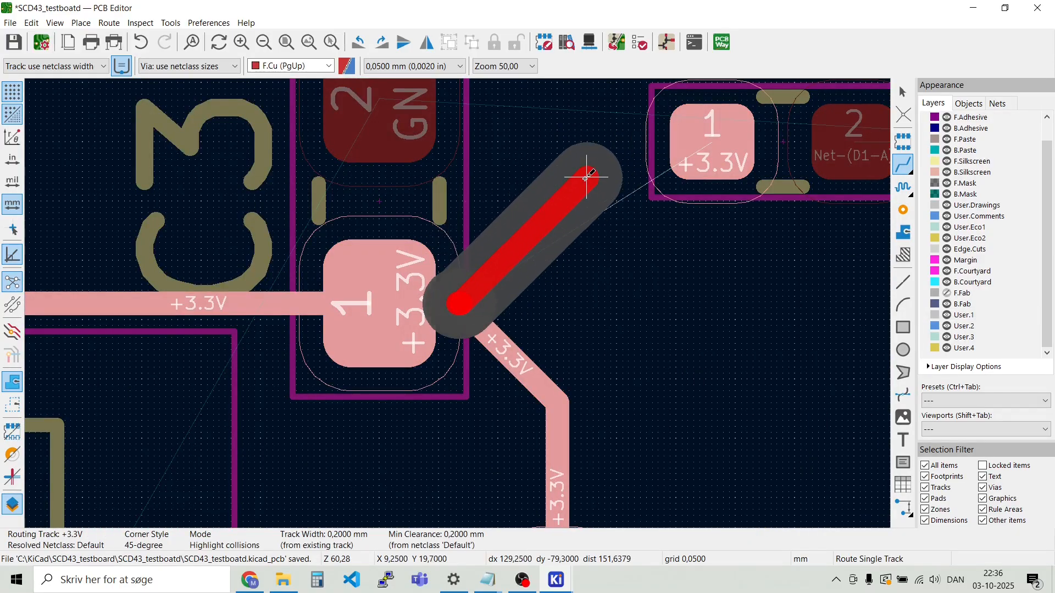
{"action": "left_click", "coordinate": [586, 177]}
{"action": "left_click", "coordinate": [713, 131]}
{"action": "scroll", "coordinate": [690, 283], "scroll_direction": "down", "scroll_amount": 5}
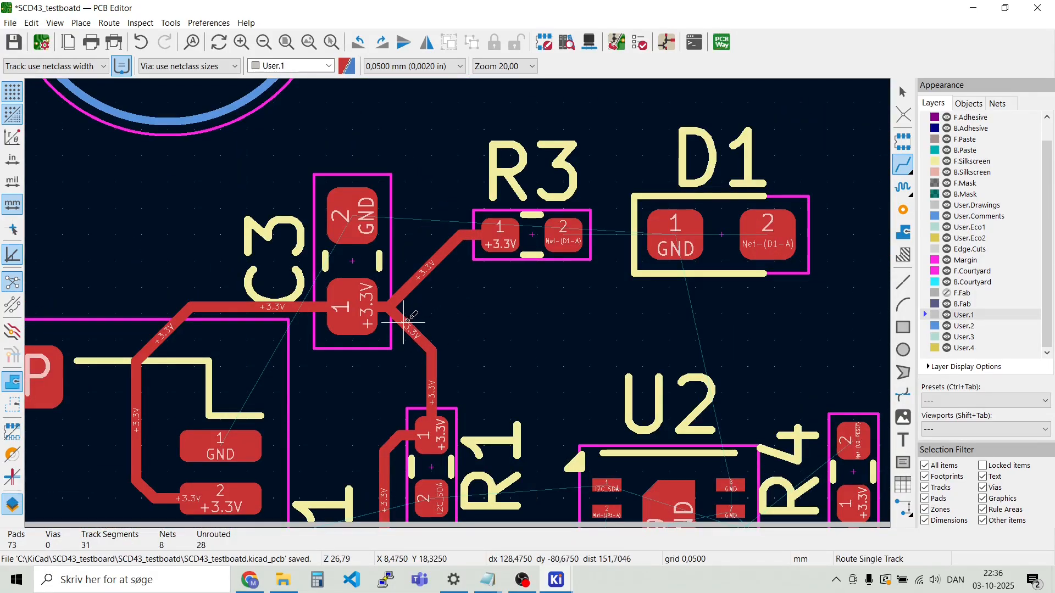
Adjust the diagonal +3.3V segments towards R3 and R1 so both branch cleanly from one point beside C3 pad 1
{"action": "left_click", "coordinate": [408, 316]}
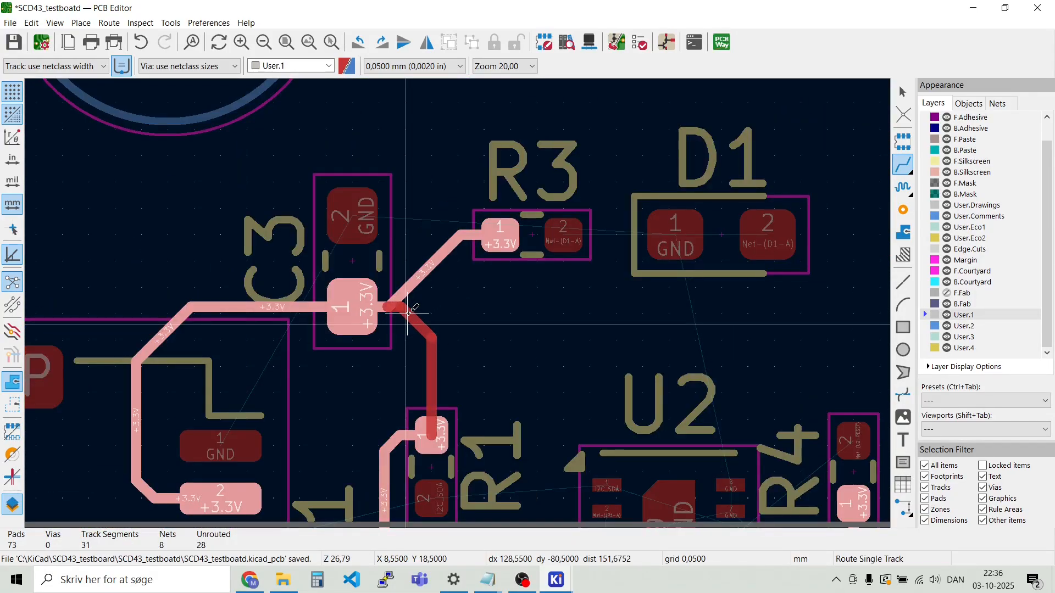
{"action": "scroll", "coordinate": [410, 313], "scroll_direction": "up", "scroll_amount": 4}
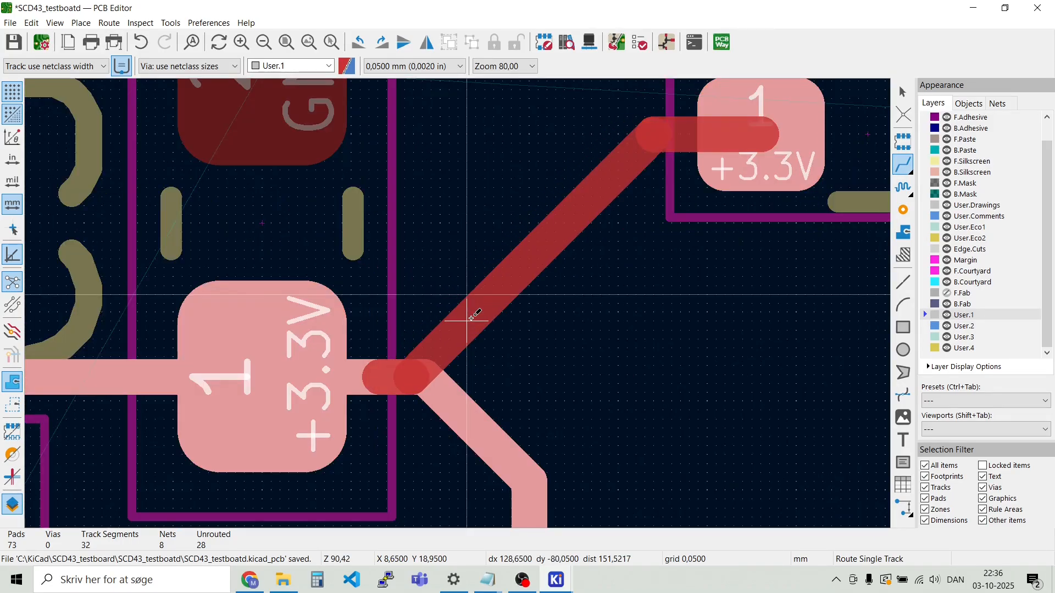
{"action": "left_click", "coordinate": [469, 318]}
{"action": "key", "text": "d"}
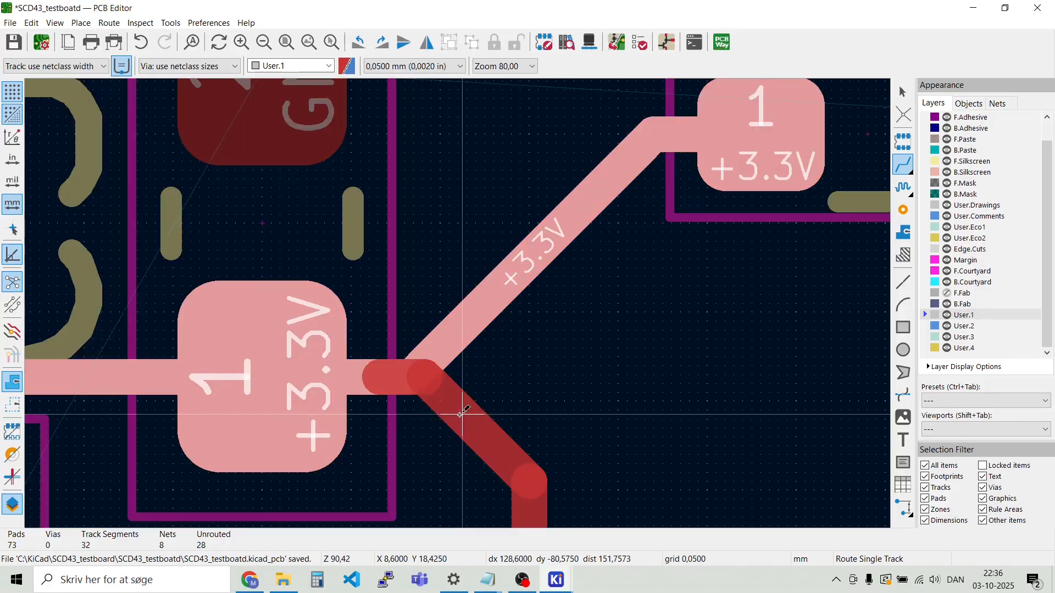
{"action": "left_click", "coordinate": [451, 419]}
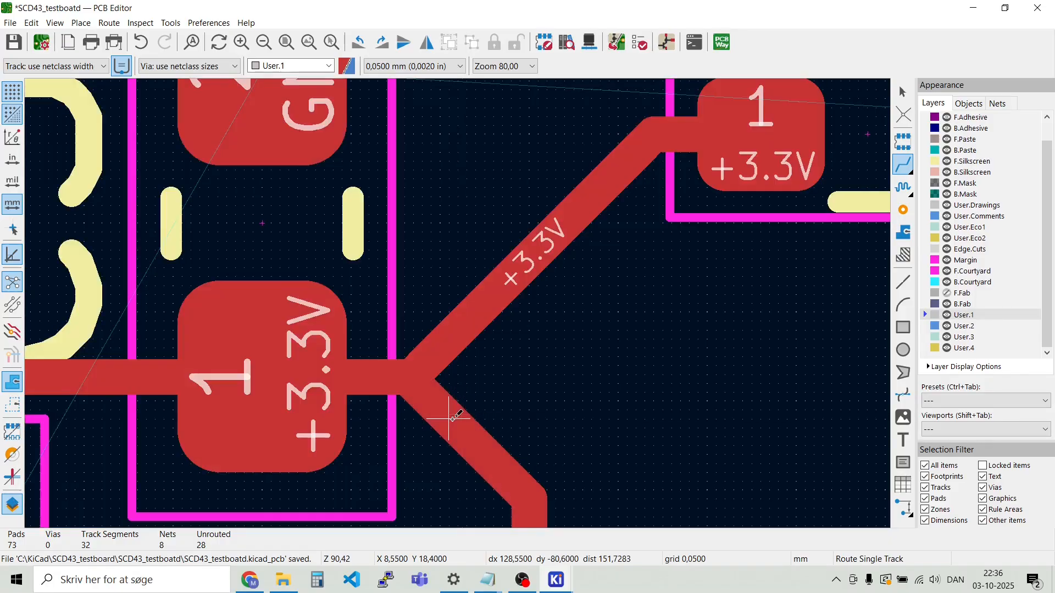
{"action": "scroll", "coordinate": [460, 302], "scroll_direction": "down", "scroll_amount": 3}
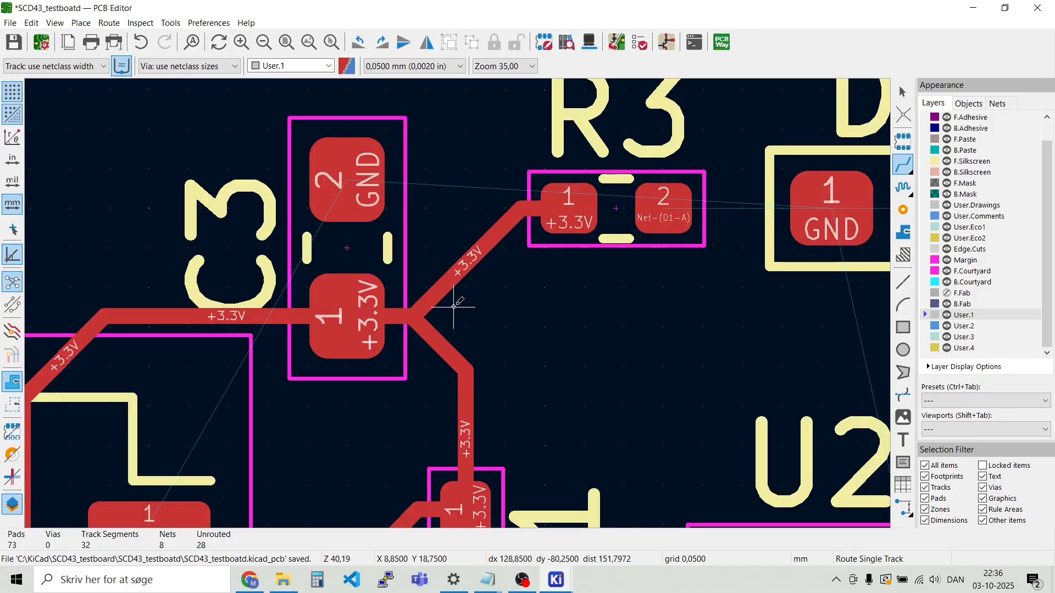
{"action": "scroll", "coordinate": [460, 302], "scroll_direction": "down", "scroll_amount": 2}
{"action": "key", "text": "Escape"}
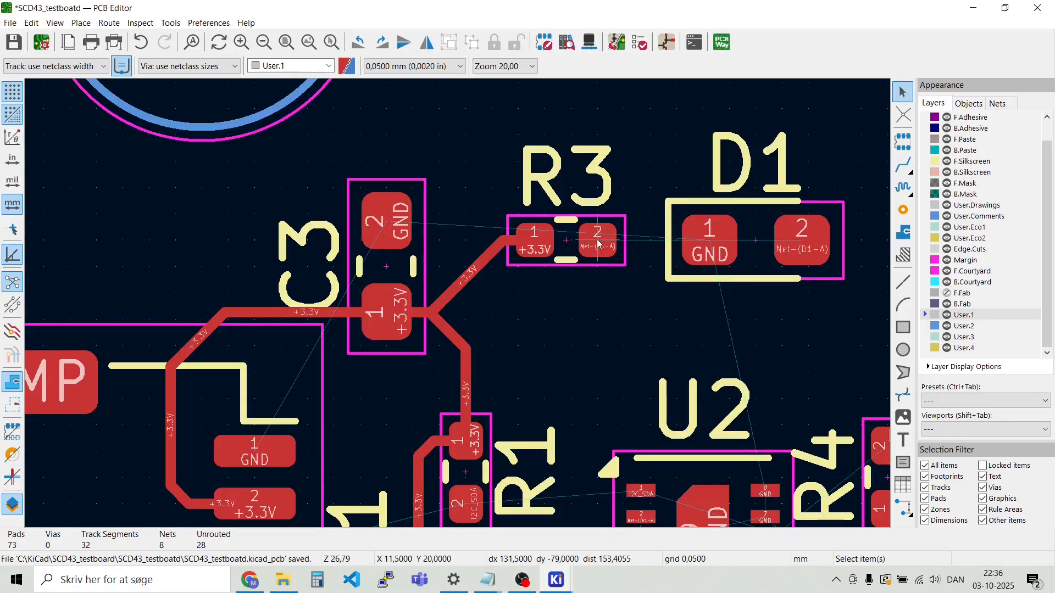
{"action": "key", "text": "x"}
{"action": "key", "text": "Escape"}
{"action": "key", "text": "x"}
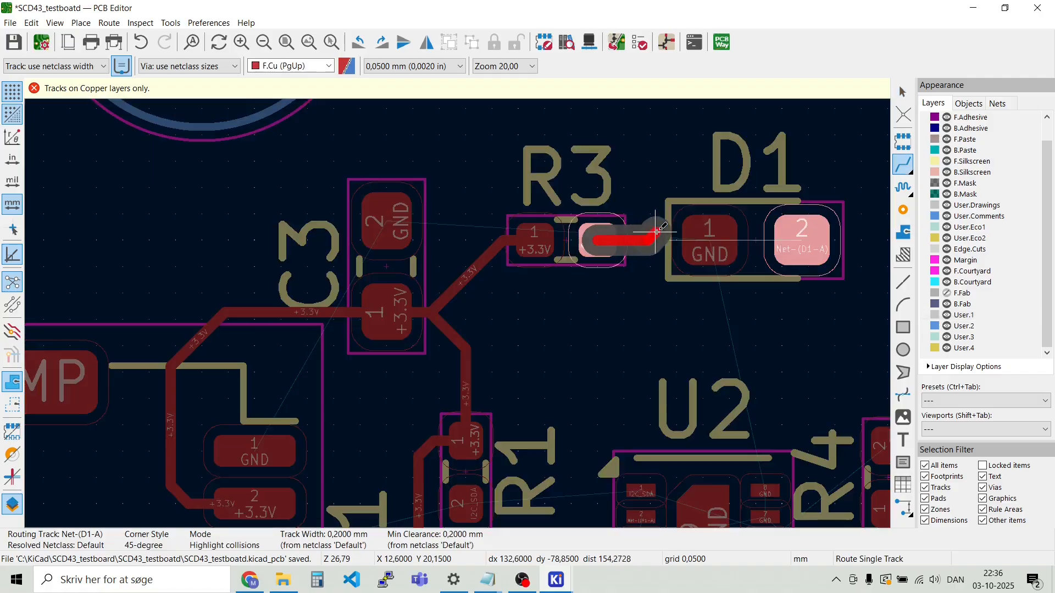
{"action": "key", "text": "Escape"}
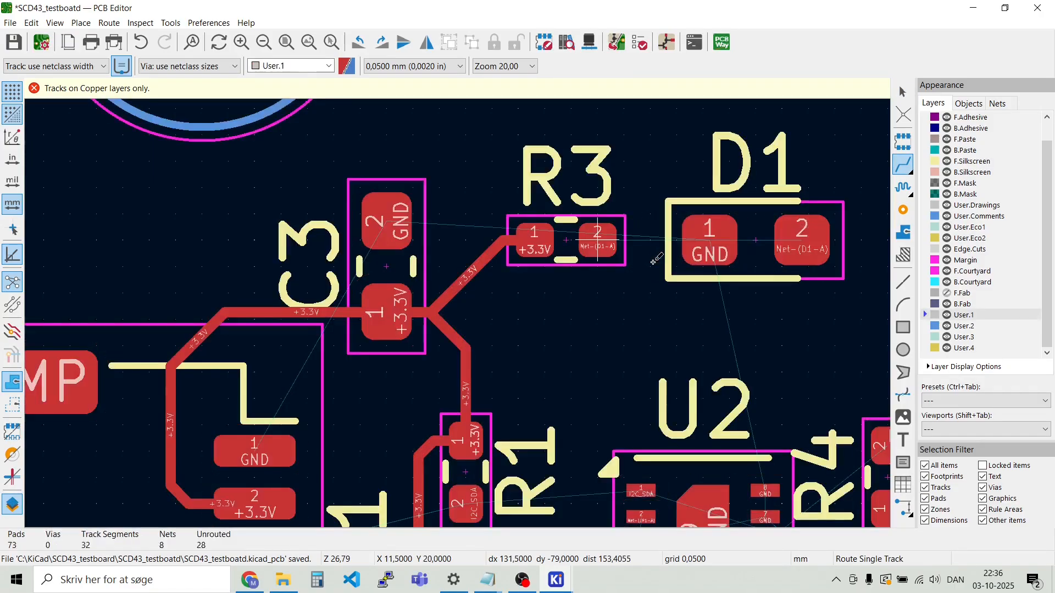
{"action": "key", "text": "Escape"}
Rotate the LED D1 by 180° so that its anode pad 2 faces R3
{"action": "left_click", "coordinate": [754, 258]}
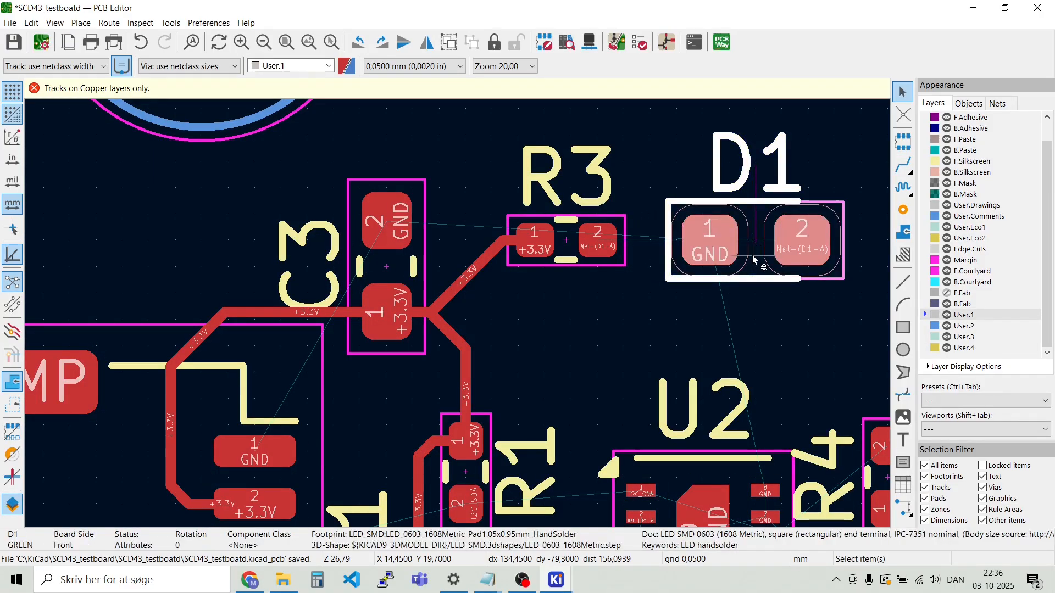
{"action": "key", "text": "r"}
{"action": "key", "text": "r"}
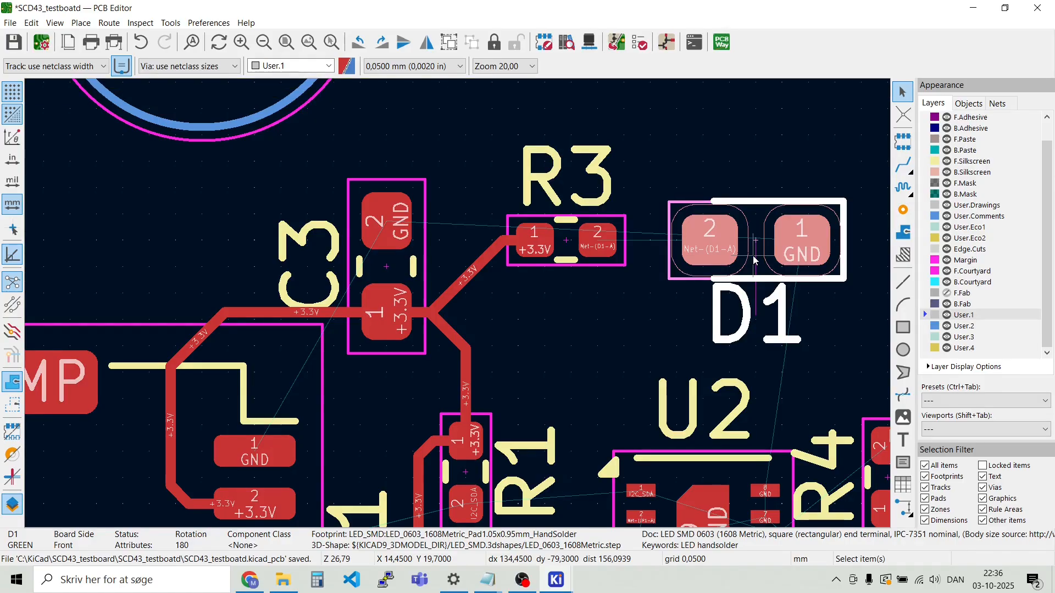
{"action": "key", "text": "Escape"}
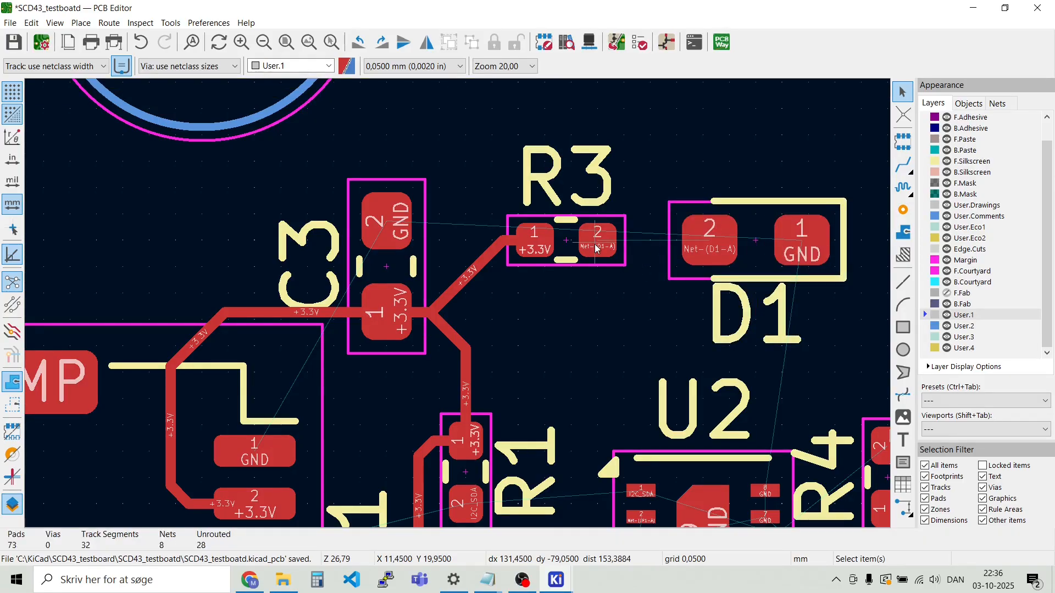
Route the Net-(D1-A) track straight from R3 pad 2 to D1 pad 2
{"action": "key", "text": "x"}
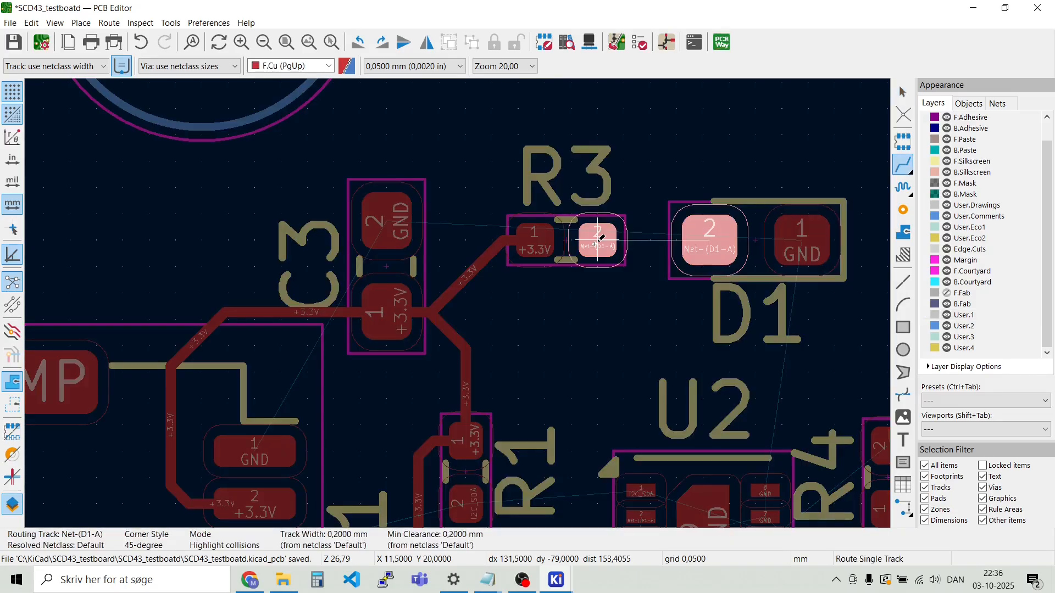
{"action": "left_click", "coordinate": [719, 240]}
{"action": "scroll", "coordinate": [714, 240], "scroll_direction": "down", "scroll_amount": 1}
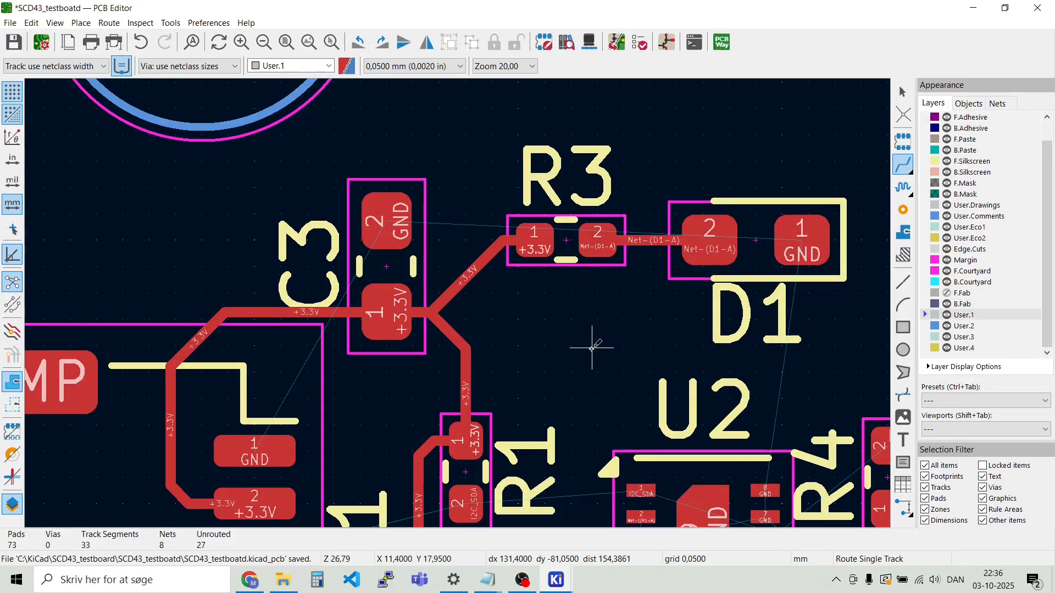
Route the RESET track from U2 pad 6 diagonally up between U2 and R4, then across into R4 pad 2
{"action": "scroll", "coordinate": [589, 346], "scroll_direction": "down", "scroll_amount": 2}
{"action": "scroll", "coordinate": [553, 314], "scroll_direction": "up", "scroll_amount": 5}
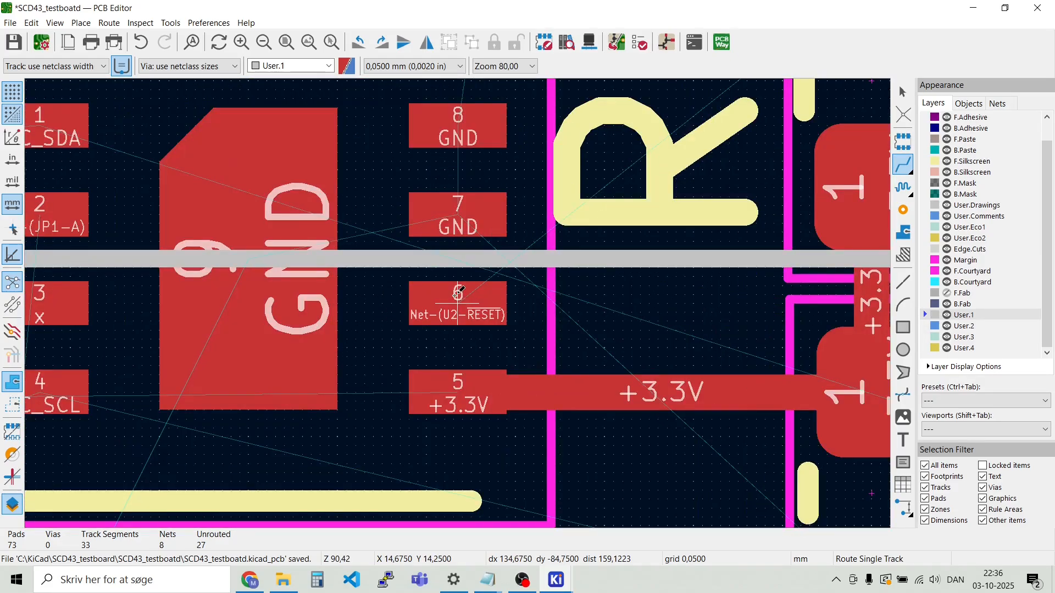
{"action": "scroll", "coordinate": [481, 288], "scroll_direction": "down", "scroll_amount": 3}
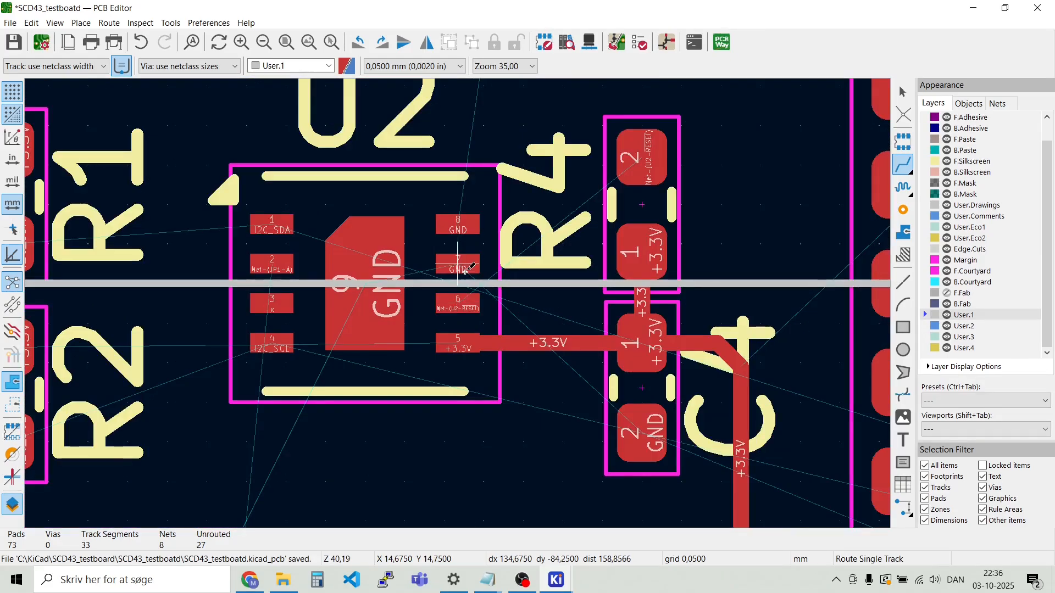
{"action": "left_click", "coordinate": [473, 298]}
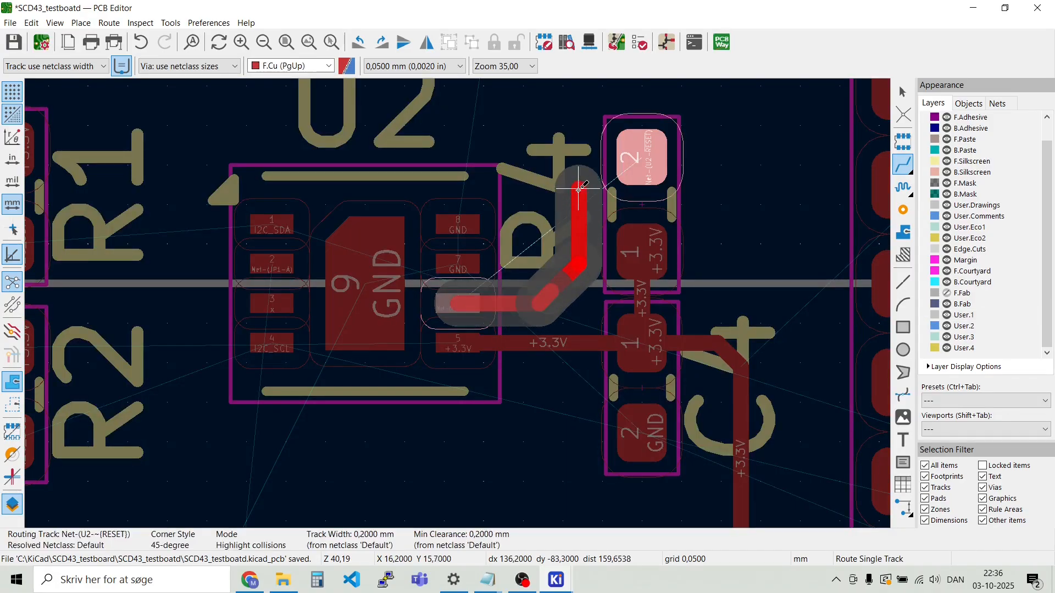
{"action": "left_click", "coordinate": [580, 196]}
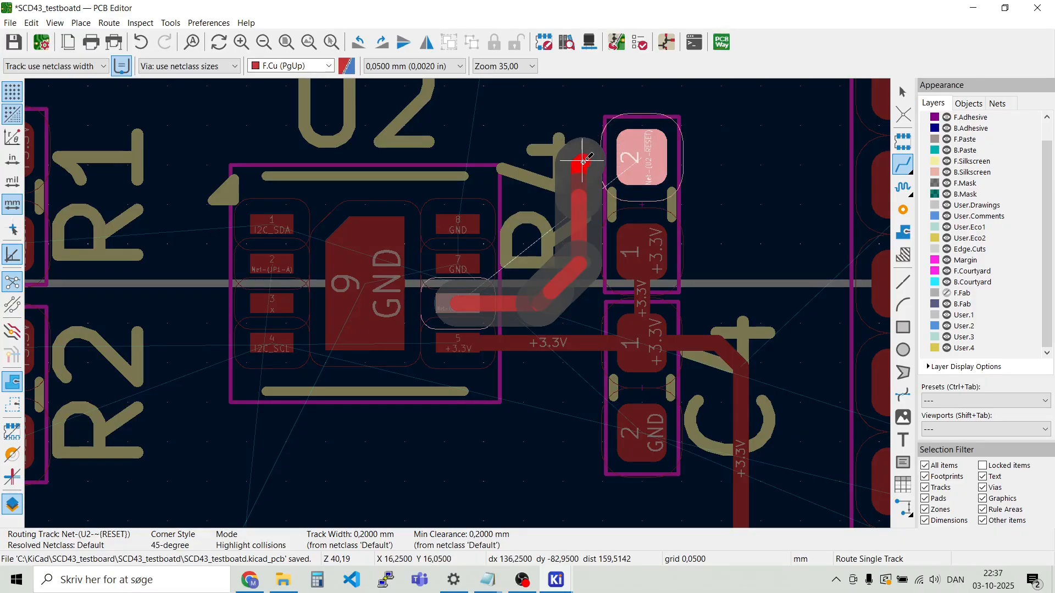
{"action": "left_click", "coordinate": [634, 156]}
{"action": "scroll", "coordinate": [525, 211], "scroll_direction": "up", "scroll_amount": 2}
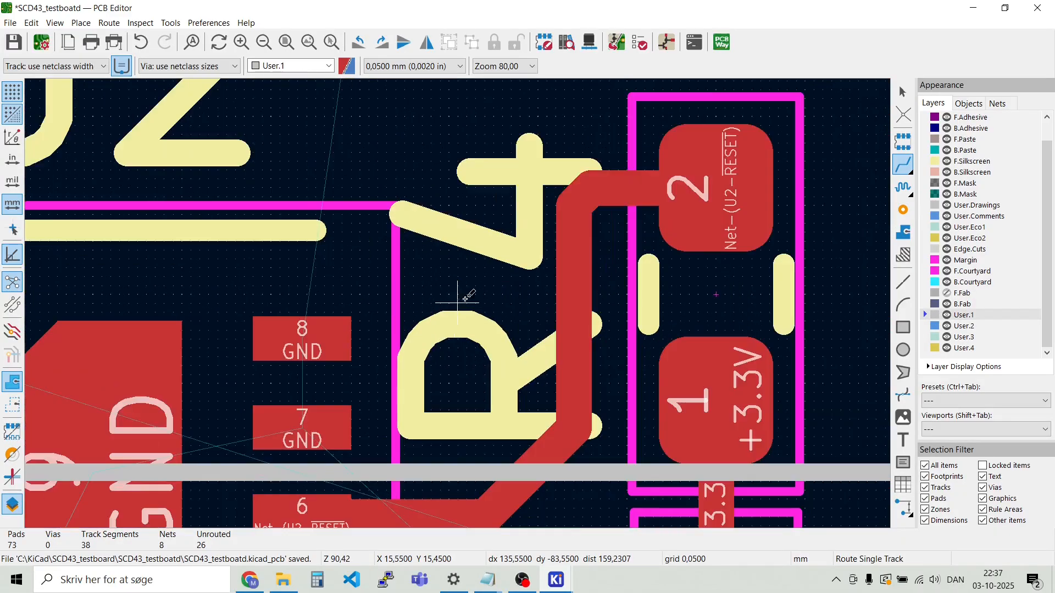
Lengthen the short diagonal corner segment of the RESET track beside R4 pad 2 to make a wider 45° bend
{"action": "key", "text": "Escape"}
{"action": "left_click_drag", "start_coordinate": [585, 189], "coordinate": [595, 209]}
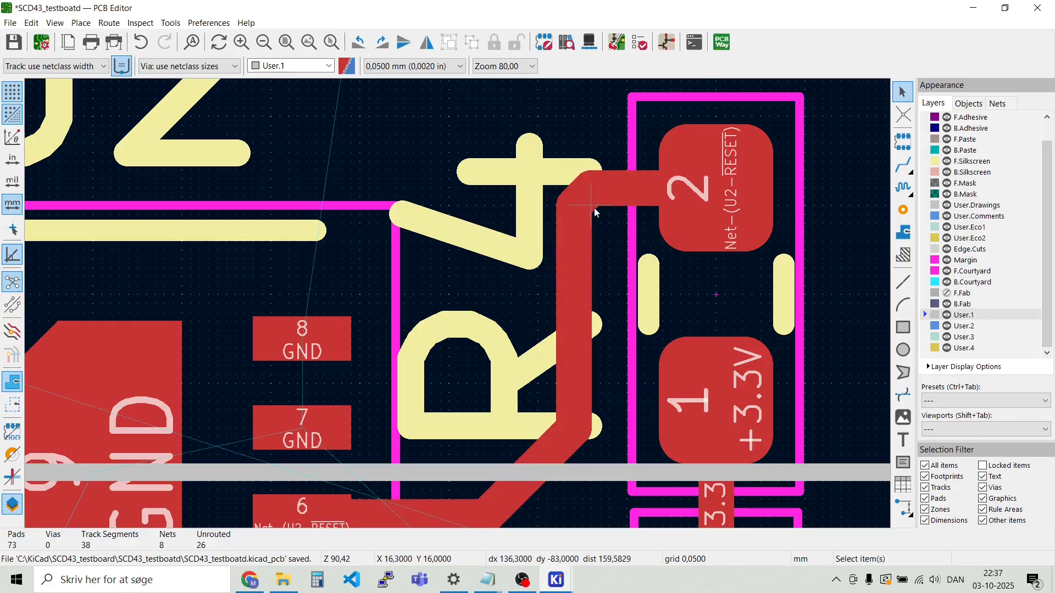
{"action": "left_click", "coordinate": [578, 199]}
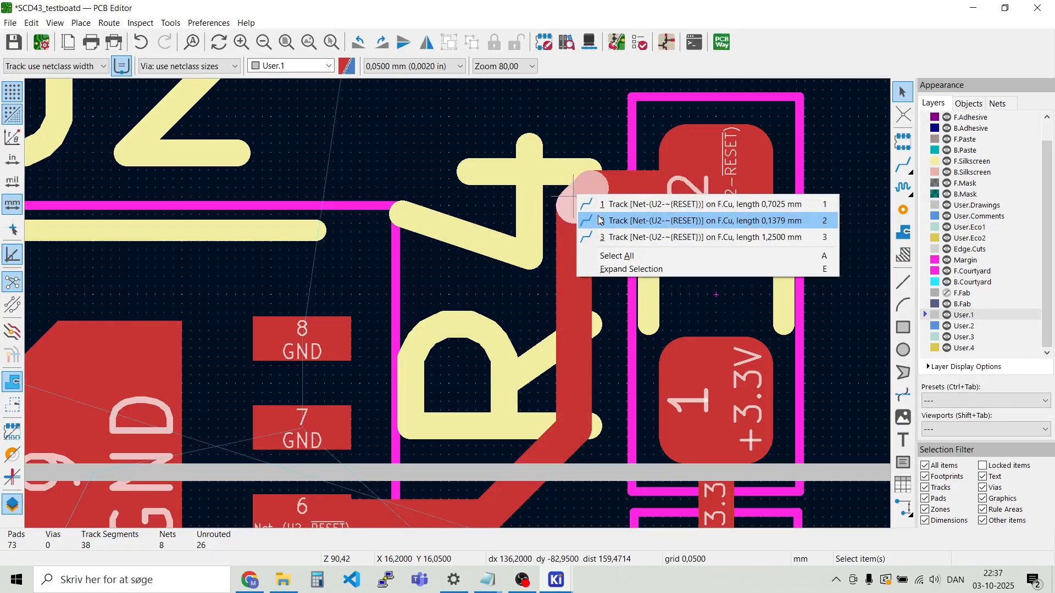
{"action": "left_click", "coordinate": [599, 220]}
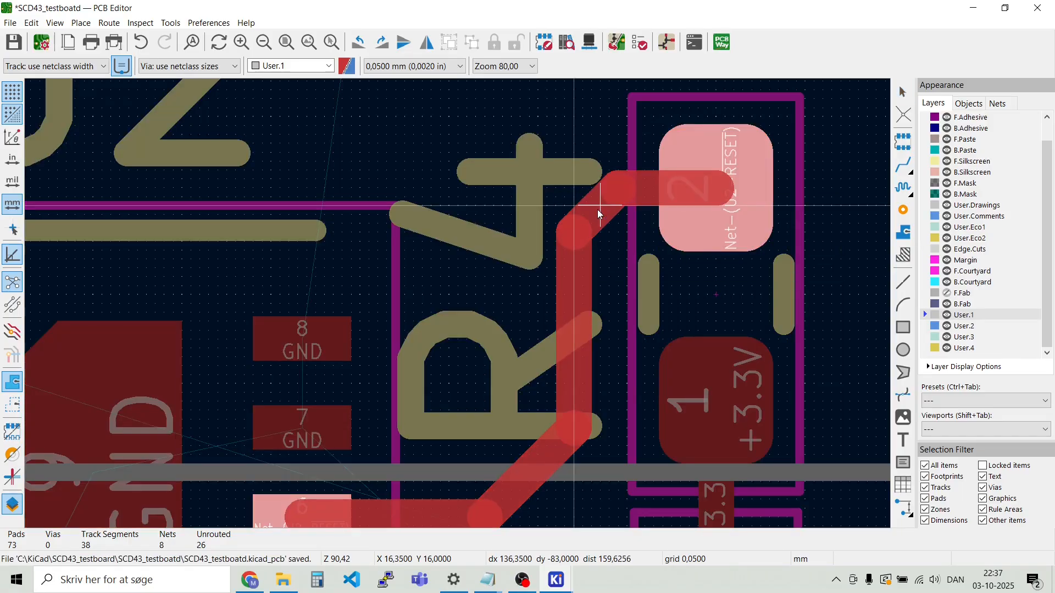
{"action": "left_click", "coordinate": [598, 210]}
{"action": "scroll", "coordinate": [384, 377], "scroll_direction": "down", "scroll_amount": 2}
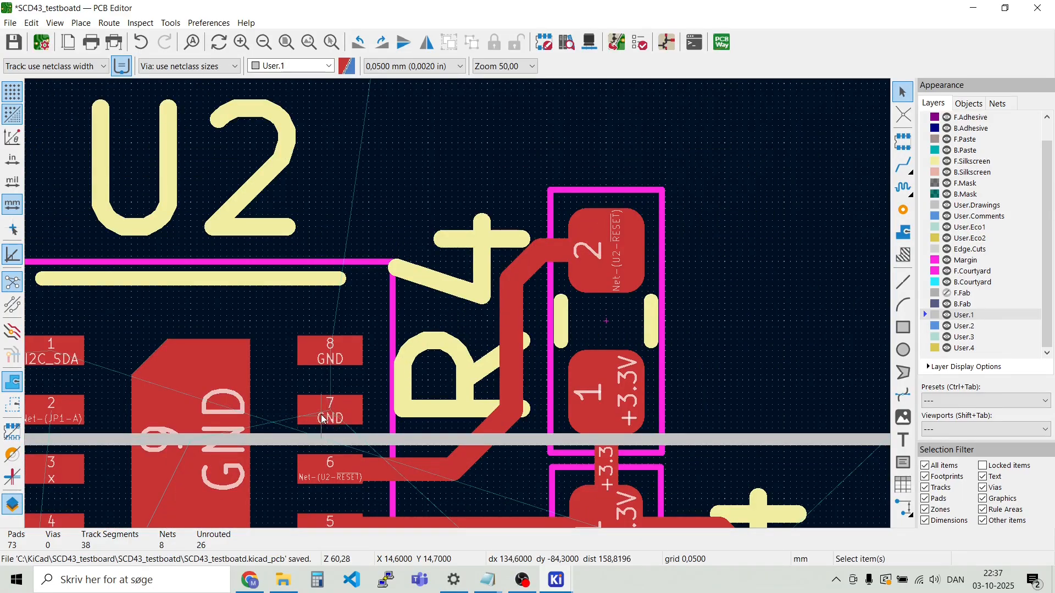
Examine the remaining unrouted connections around U2, U1, J2 and J1 across the board
{"action": "scroll", "coordinate": [323, 419], "scroll_direction": "down", "scroll_amount": 3}
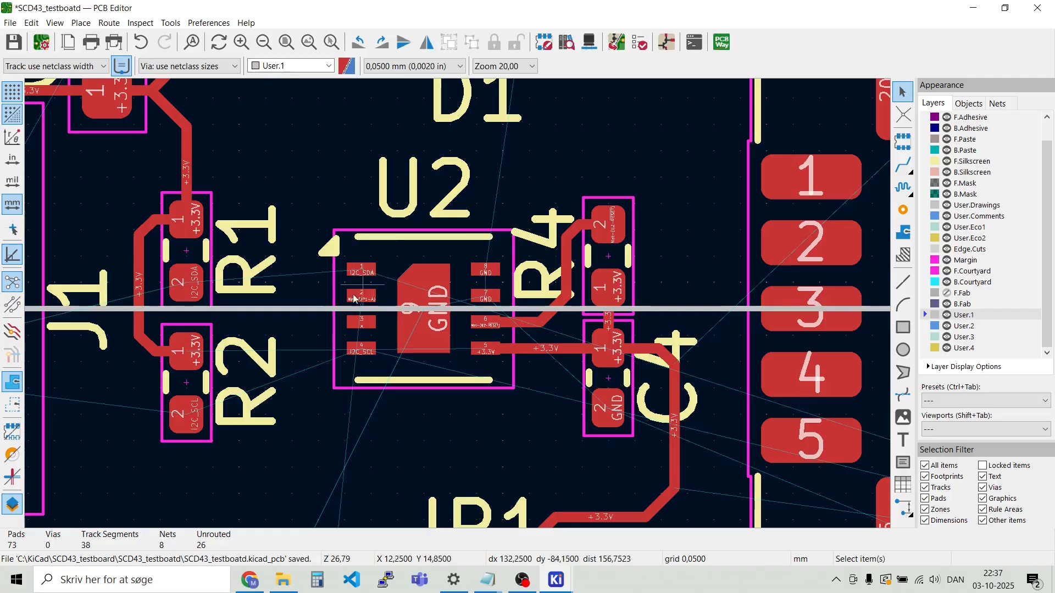
{"action": "scroll", "coordinate": [608, 385], "scroll_direction": "down", "scroll_amount": 1}
{"action": "scroll", "coordinate": [740, 410], "scroll_direction": "down", "scroll_amount": 1}
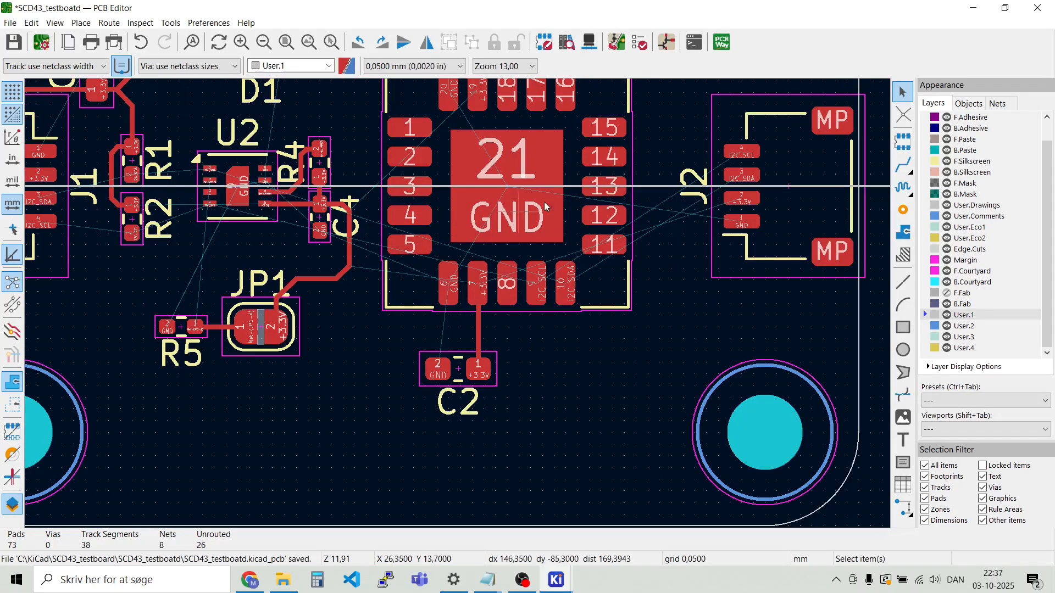
{"action": "scroll", "coordinate": [761, 163], "scroll_direction": "up", "scroll_amount": 3}
{"action": "scroll", "coordinate": [455, 314], "scroll_direction": "down", "scroll_amount": 3}
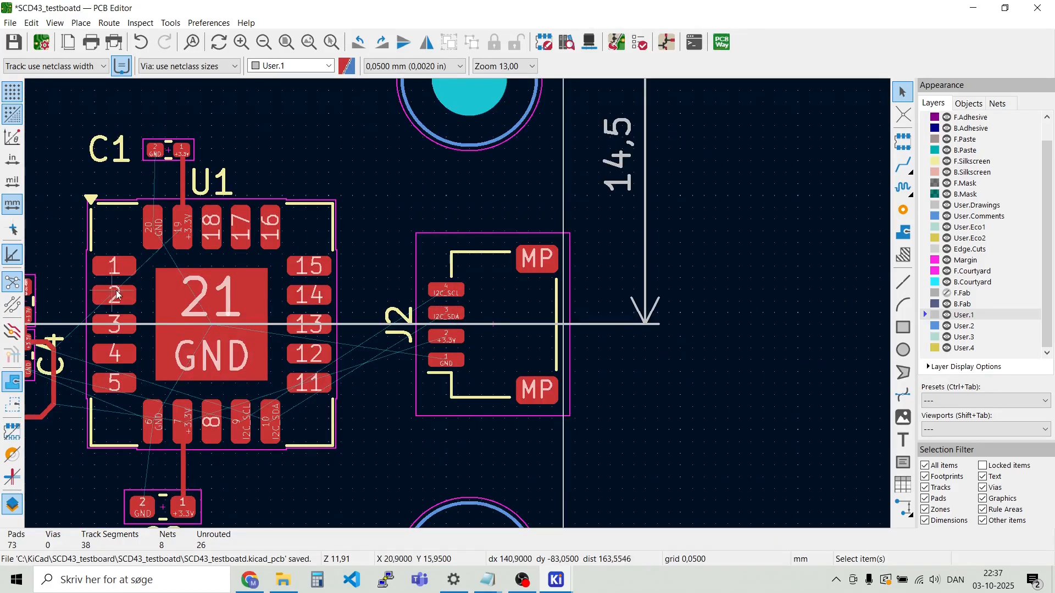
{"action": "scroll", "coordinate": [117, 195], "scroll_direction": "up", "scroll_amount": 2}
{"action": "scroll", "coordinate": [460, 306], "scroll_direction": "down", "scroll_amount": 4}
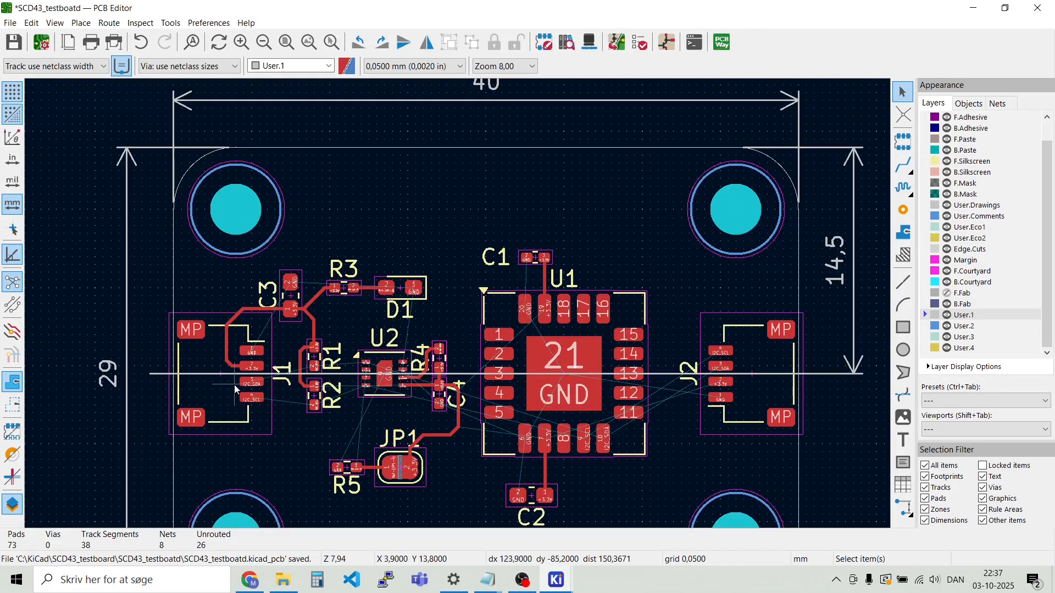
Route the I2C_SCL track from J1 pad 4 to R2 pad 2 and on diagonally up to U2 pad 4
{"action": "scroll", "coordinate": [308, 372], "scroll_direction": "up", "scroll_amount": 6}
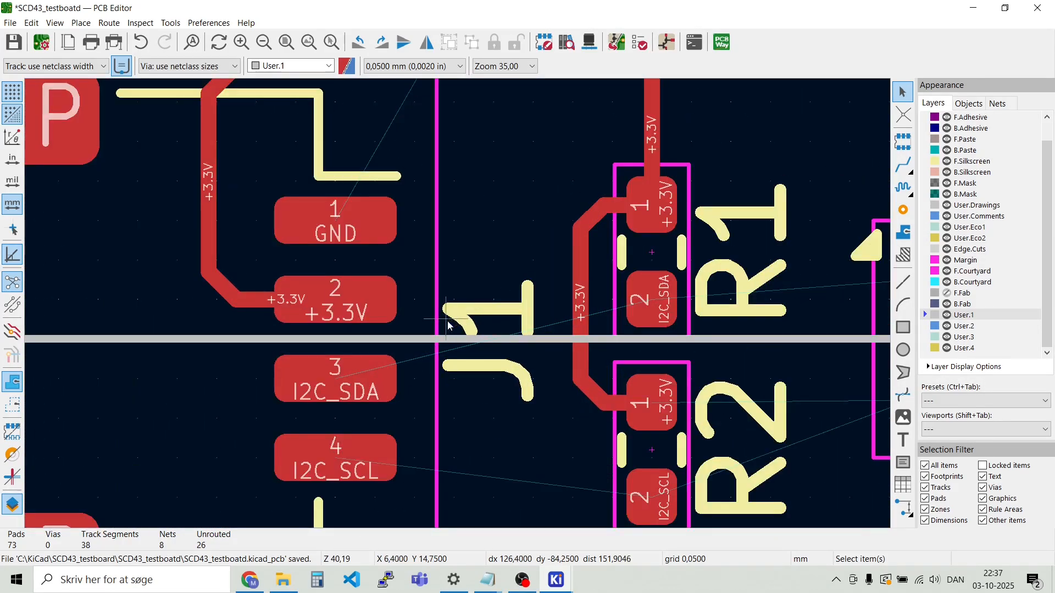
{"action": "scroll", "coordinate": [478, 323], "scroll_direction": "down", "scroll_amount": 2}
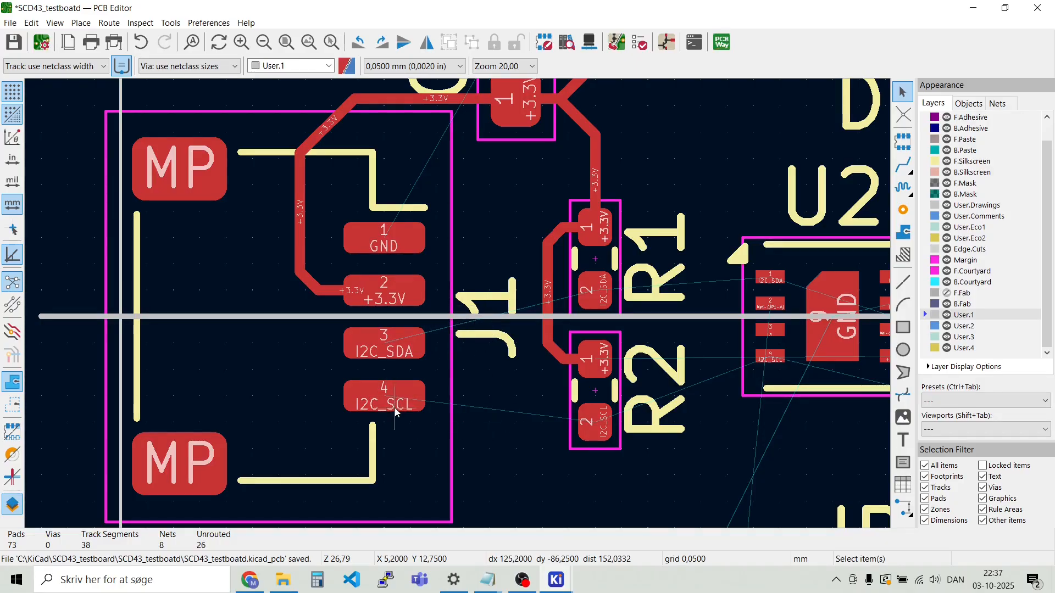
{"action": "key", "text": "x"}
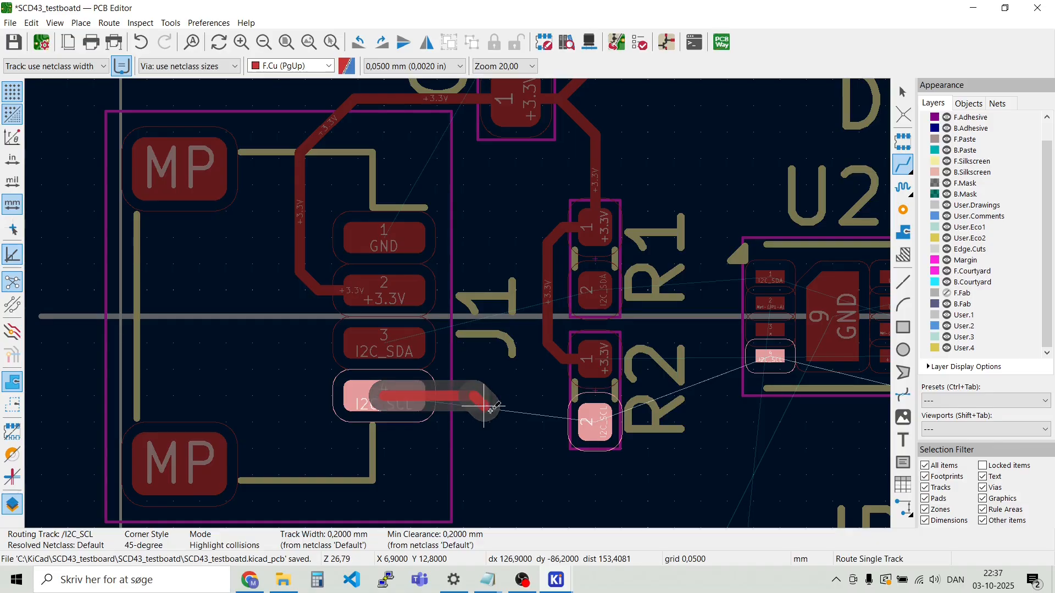
{"action": "left_click", "coordinate": [596, 423]}
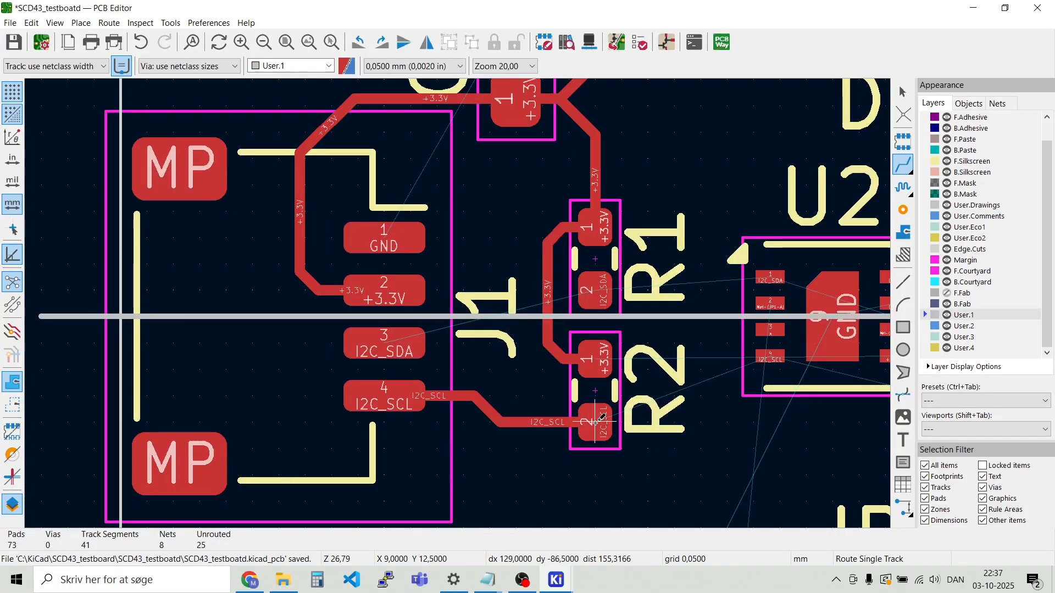
{"action": "left_click", "coordinate": [605, 423]}
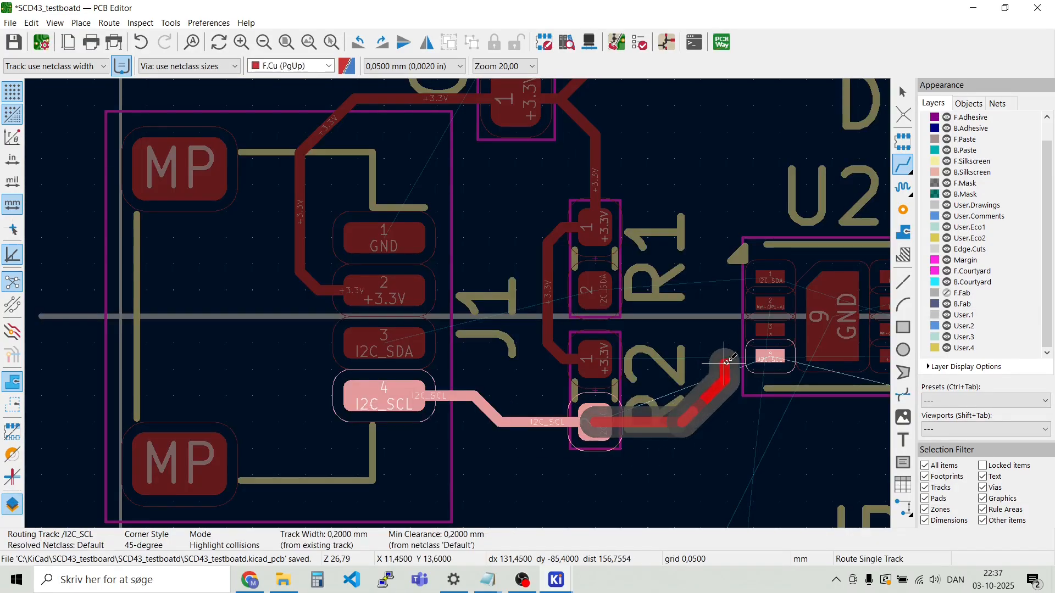
{"action": "left_click", "coordinate": [760, 348]}
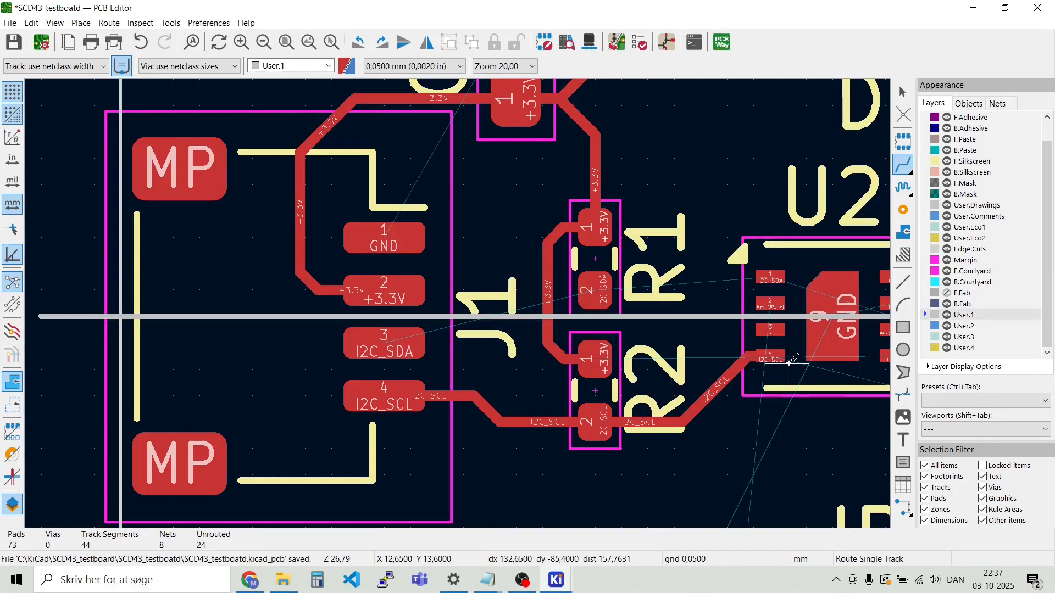
Route an I2C_SCL track from U2 pad 4 down towards JP1 and end it with a via at about X 12.75, Y 10.9 mm
{"action": "scroll", "coordinate": [761, 347], "scroll_direction": "up", "scroll_amount": 5}
{"action": "scroll", "coordinate": [413, 315], "scroll_direction": "down", "scroll_amount": 3}
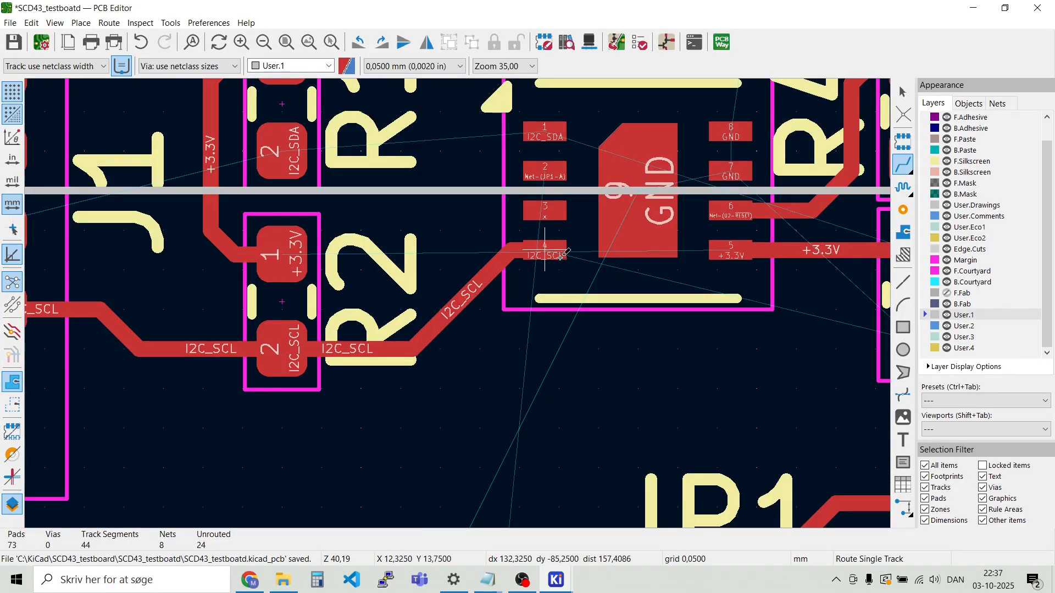
{"action": "left_click", "coordinate": [545, 251]}
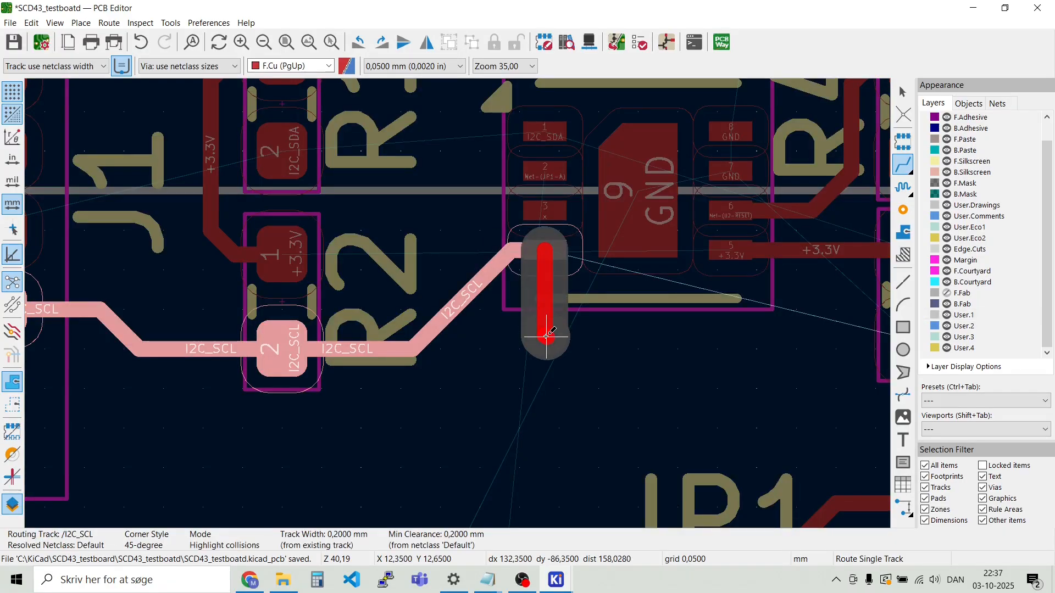
{"action": "scroll", "coordinate": [571, 348], "scroll_direction": "down", "scroll_amount": 5}
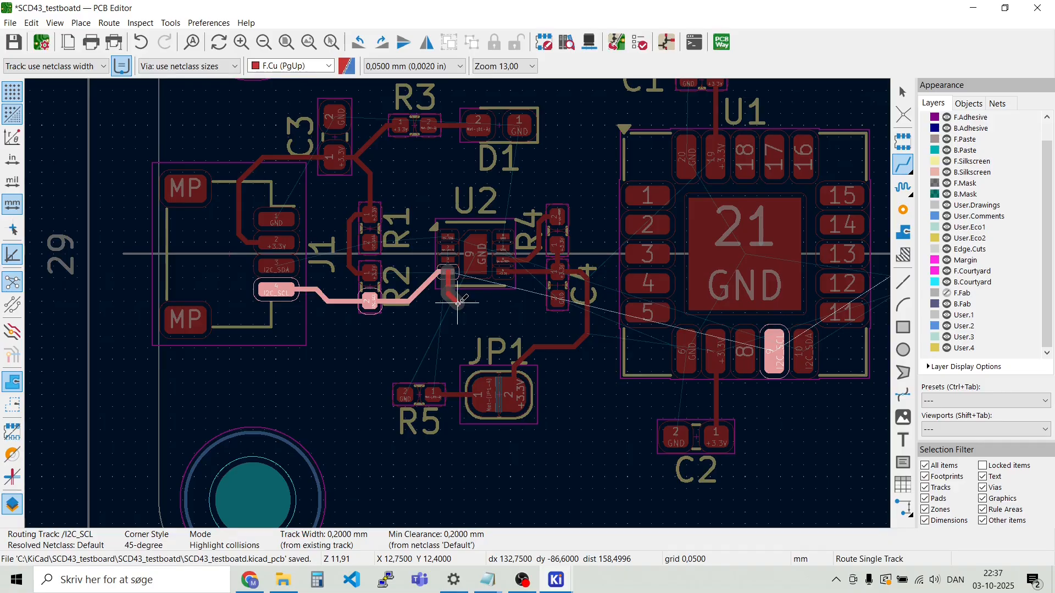
{"action": "scroll", "coordinate": [456, 303], "scroll_direction": "up", "scroll_amount": 7}
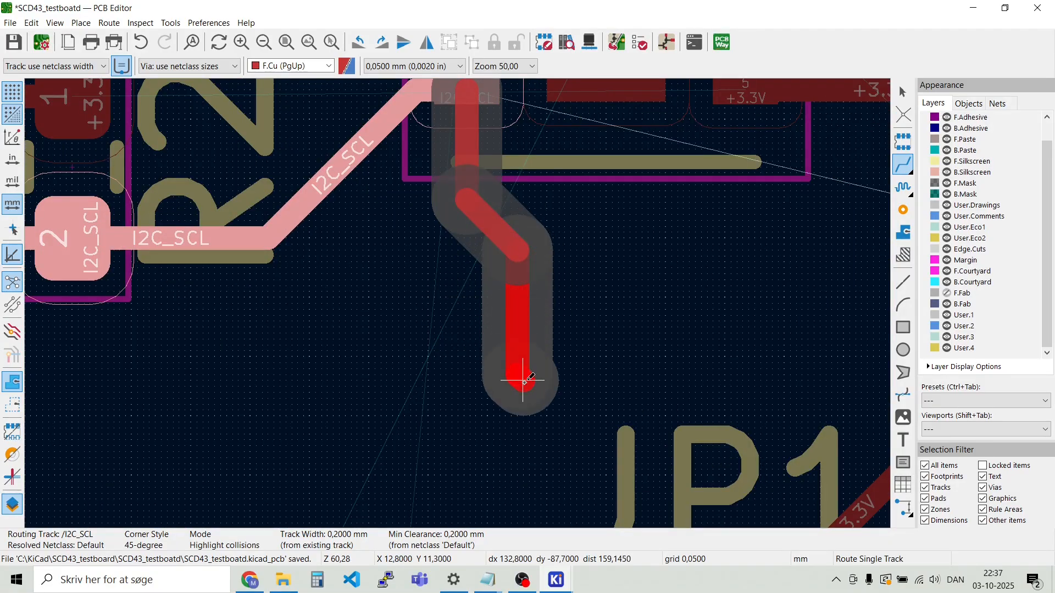
{"action": "left_click", "coordinate": [517, 429]}
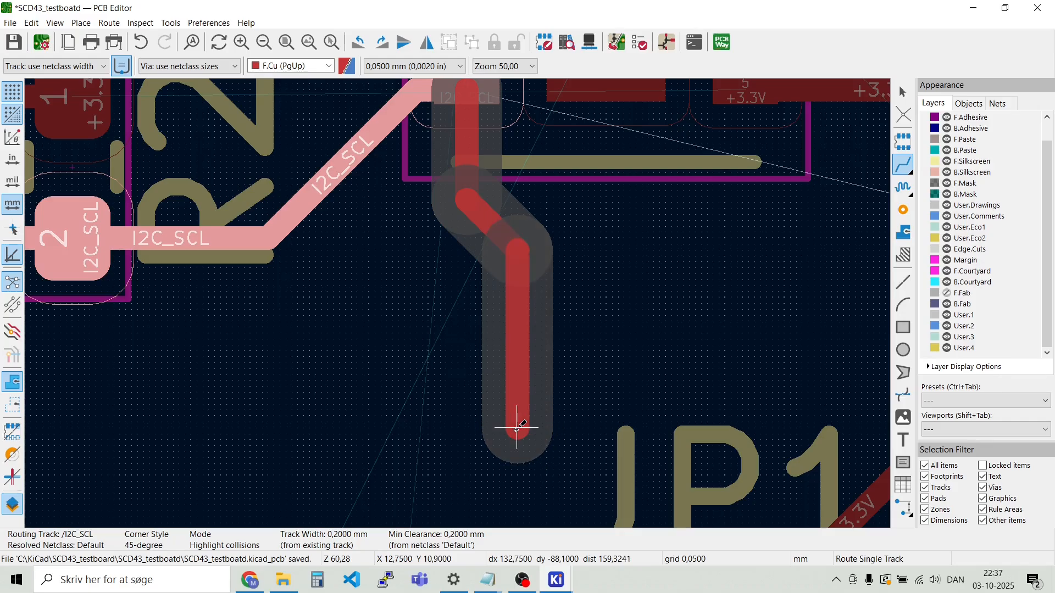
{"action": "key", "text": "v"}
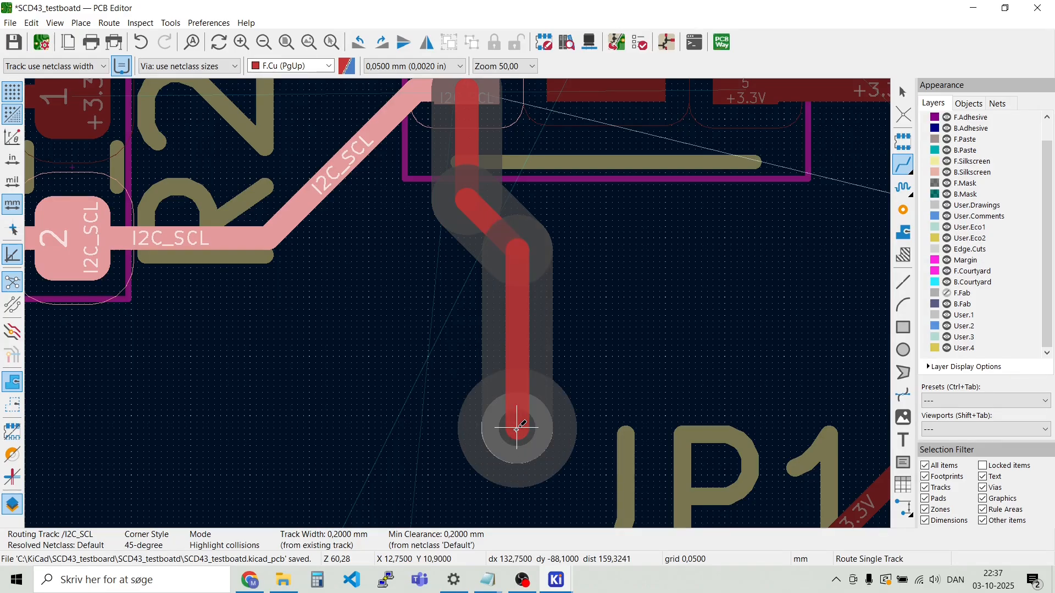
{"action": "left_click", "coordinate": [517, 429]}
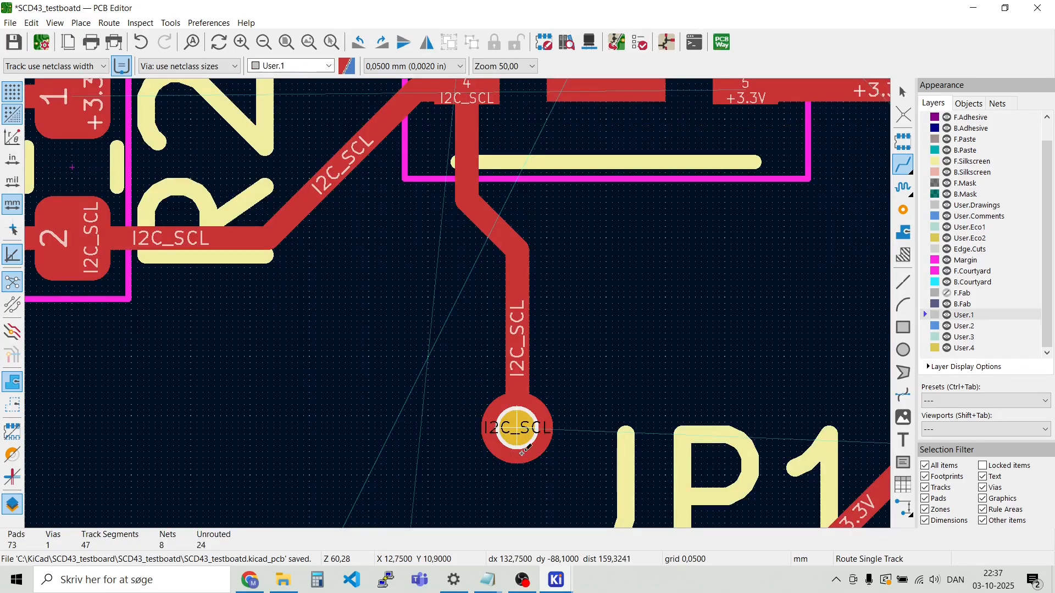
Route the I2C_SCL track on B.Cu from the via beside JP1 to X 26.25, Y 8.05 mm, directly below U1 pad 9
{"action": "left_click", "coordinate": [328, 67]}
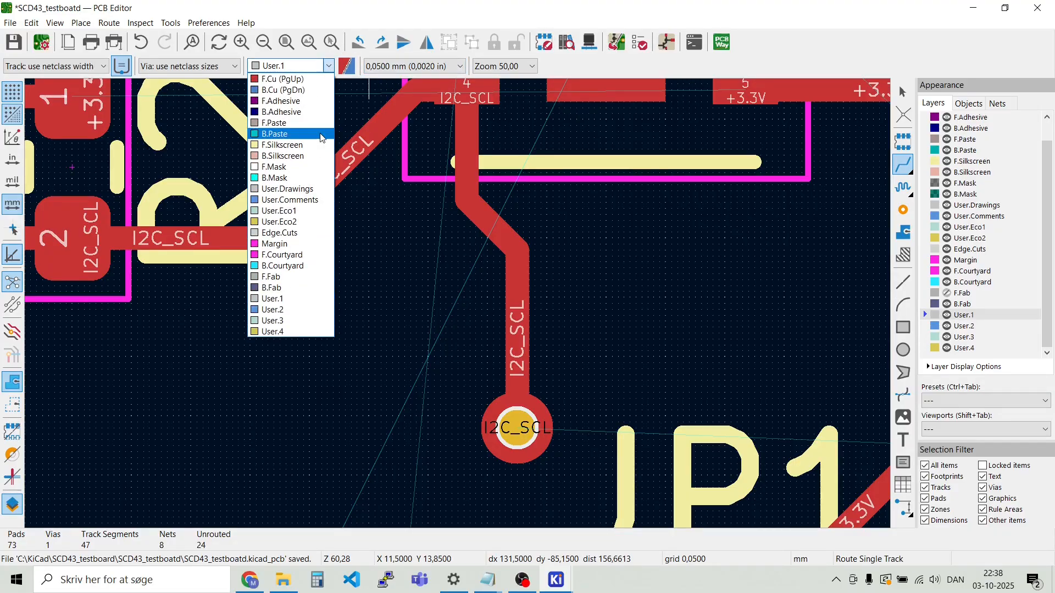
{"action": "left_click", "coordinate": [285, 89]}
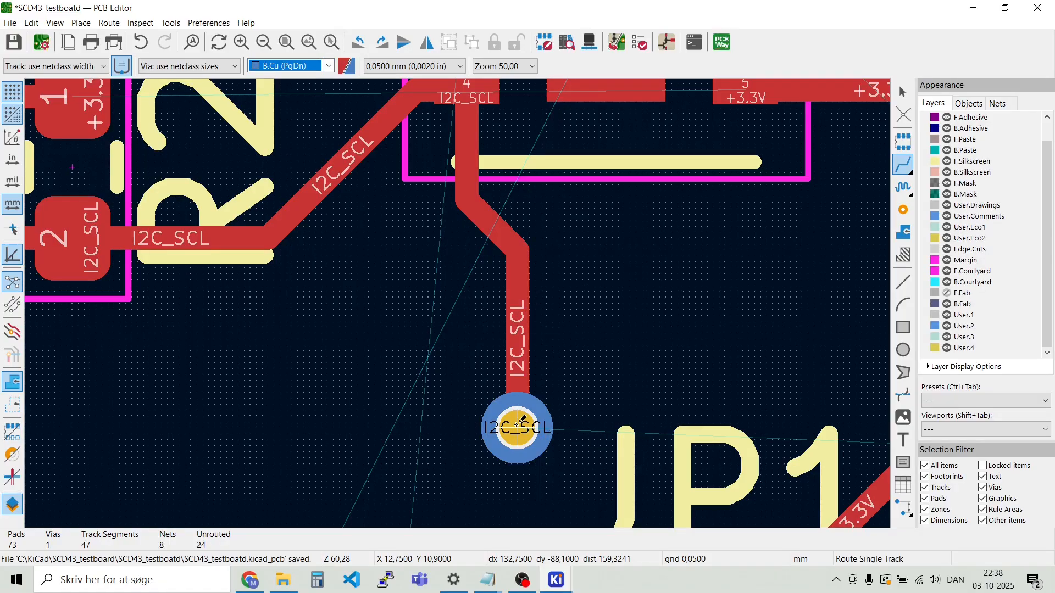
{"action": "left_click", "coordinate": [516, 426]}
{"action": "scroll", "coordinate": [615, 489], "scroll_direction": "down", "scroll_amount": 5}
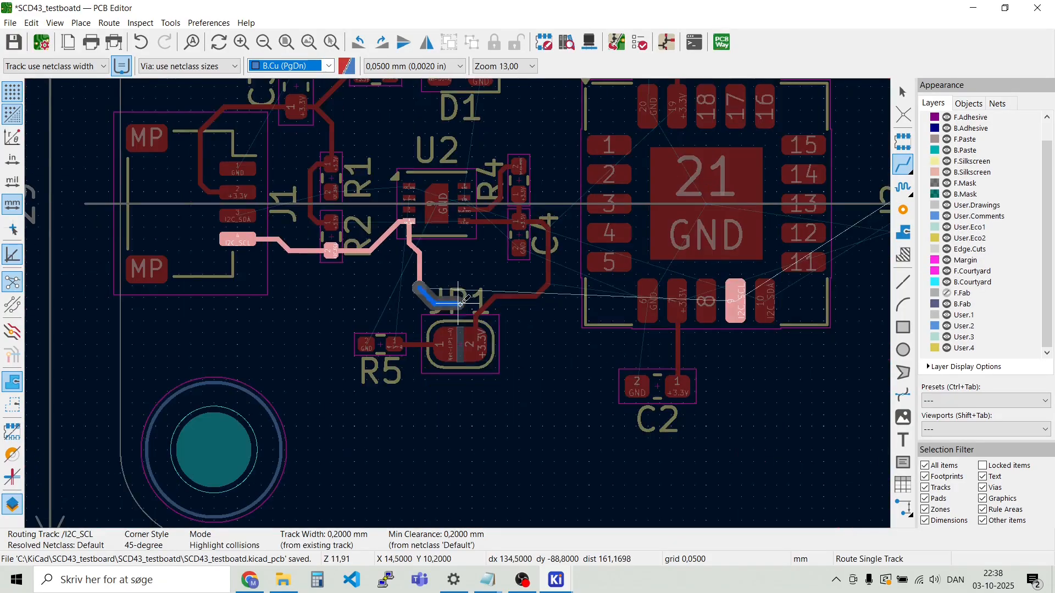
{"action": "scroll", "coordinate": [709, 354], "scroll_direction": "up", "scroll_amount": 5}
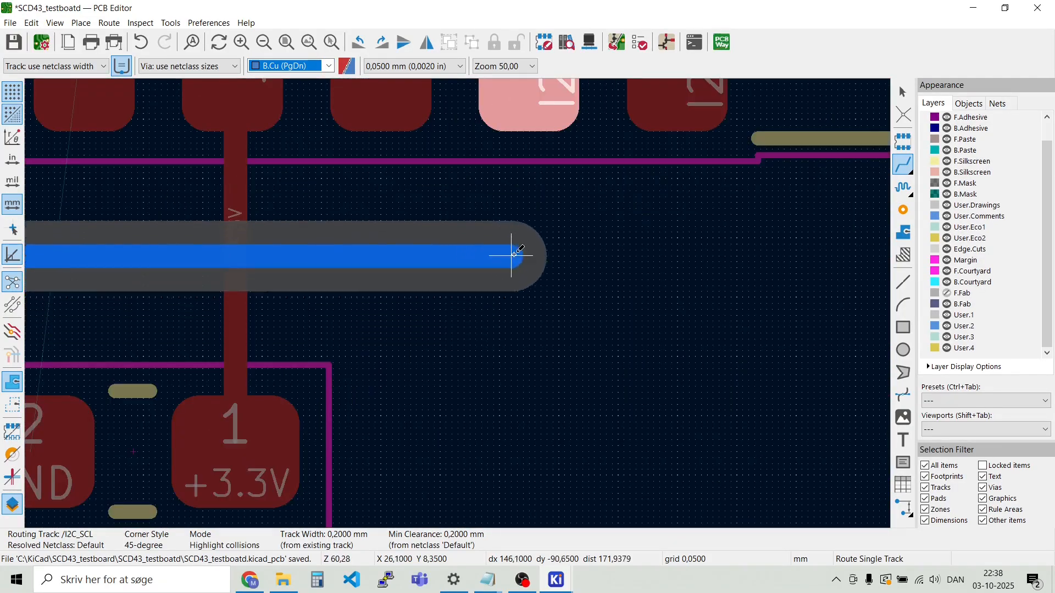
{"action": "scroll", "coordinate": [460, 302], "scroll_direction": "up", "scroll_amount": 2}
{"action": "scroll", "coordinate": [448, 302], "scroll_direction": "down", "scroll_amount": 2}
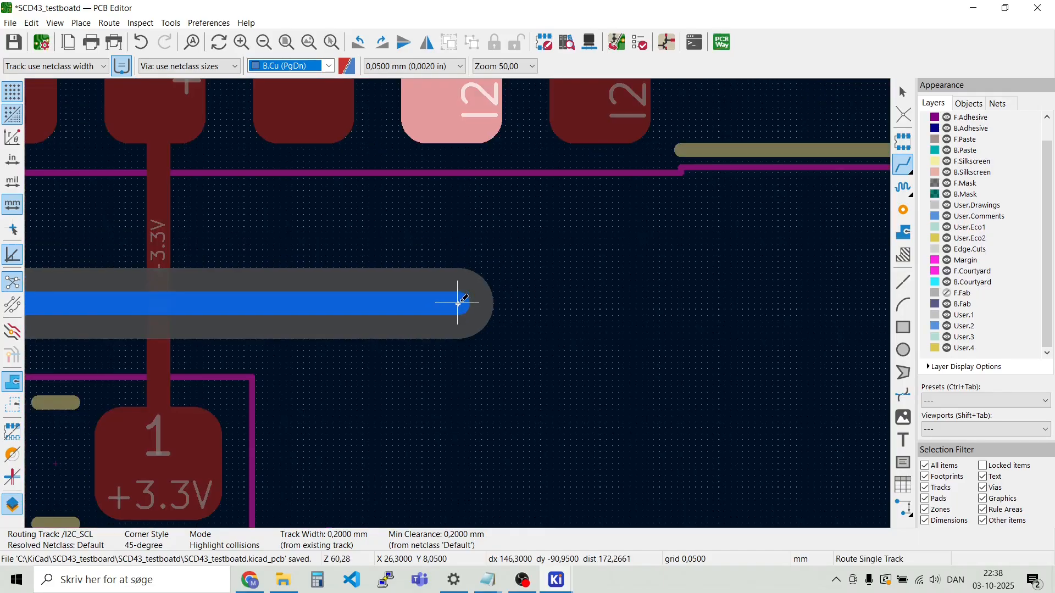
{"action": "scroll", "coordinate": [458, 303], "scroll_direction": "down", "scroll_amount": 1}
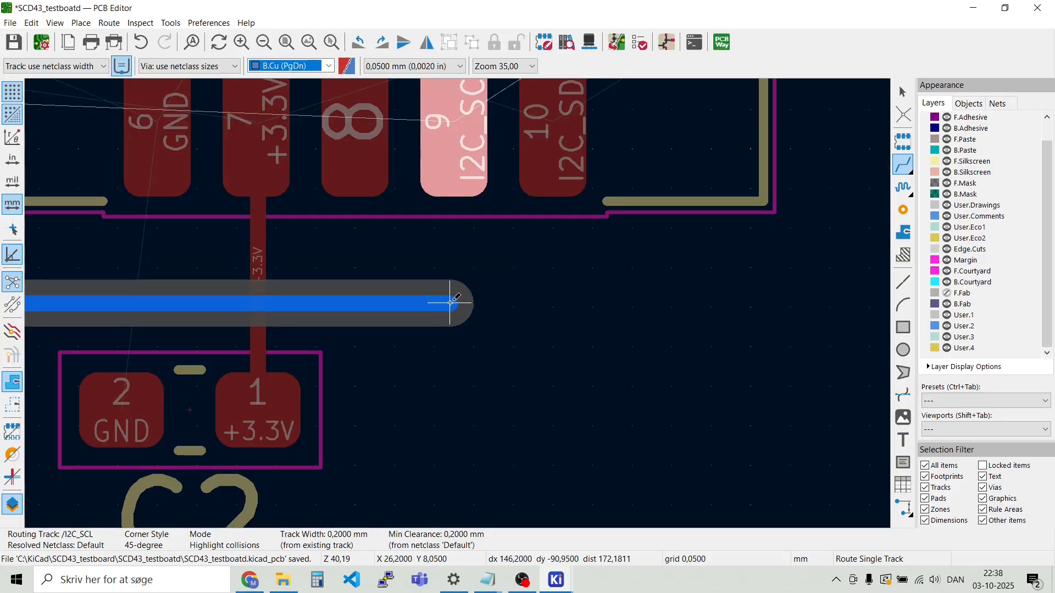
{"action": "left_click", "coordinate": [453, 303]}
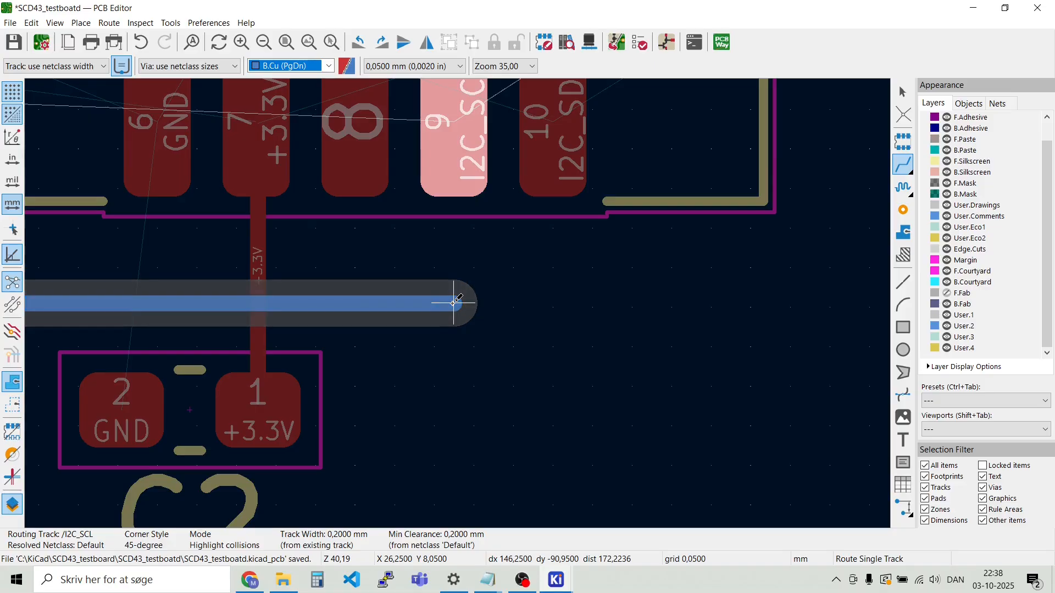
End the back I2C_SCL track with a via below U1 pad 9 and connect the via to that pad on front copper
{"action": "key", "text": "v"}
{"action": "left_click", "coordinate": [456, 303]}
{"action": "left_click", "coordinate": [454, 136]}
{"action": "left_click", "coordinate": [455, 303]}
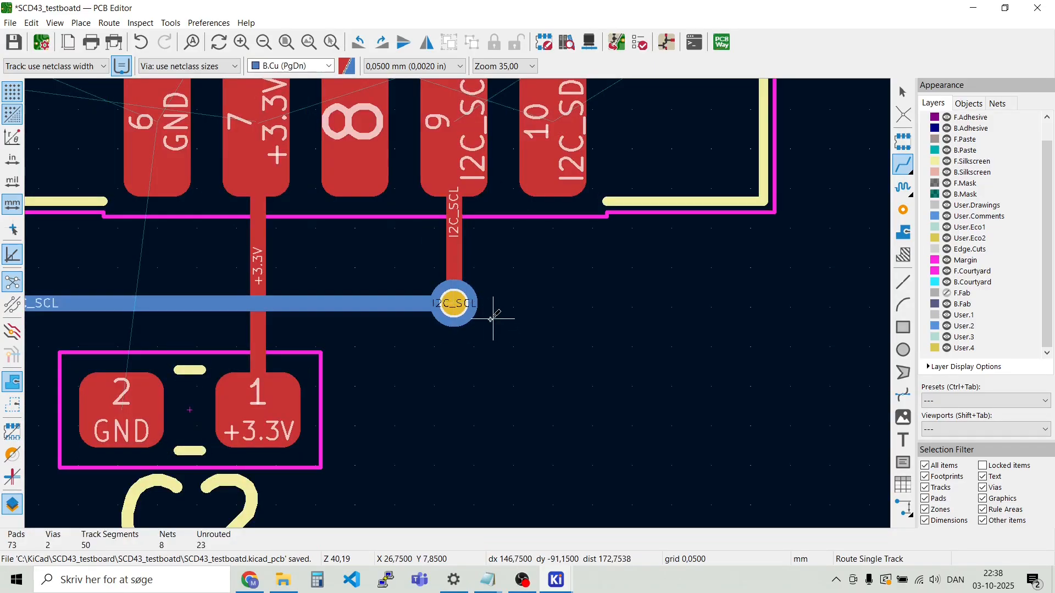
Continue I2C_SCL on B.Cu from the via below U1 to a new via at X 33.2, Y 15.95 mm and join J2 pad 4
{"action": "left_click", "coordinate": [453, 303]}
{"action": "scroll", "coordinate": [636, 296], "scroll_direction": "down", "scroll_amount": 5}
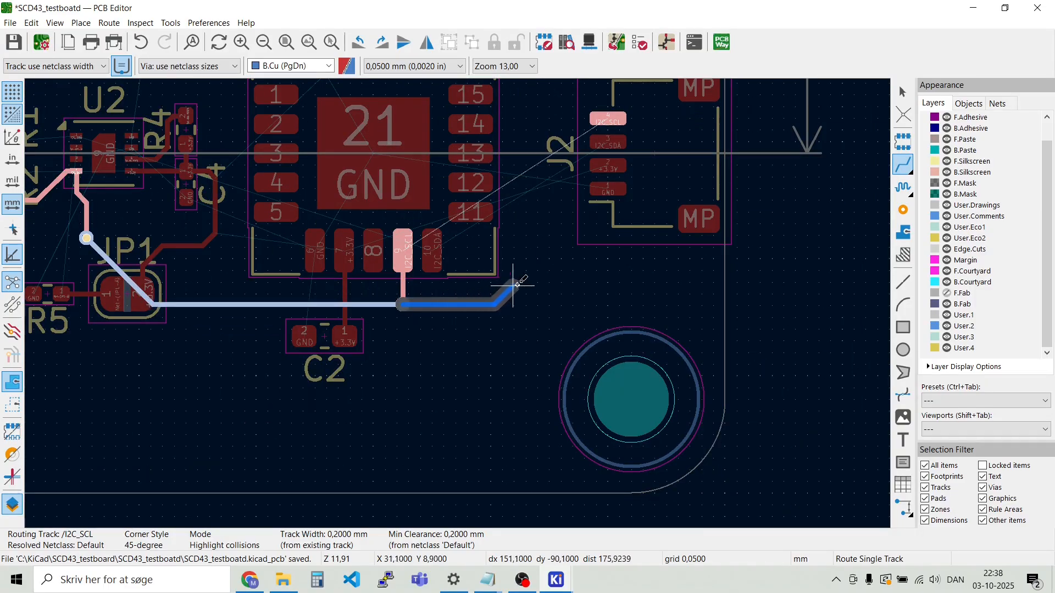
{"action": "left_click", "coordinate": [568, 287]}
{"action": "scroll", "coordinate": [597, 98], "scroll_direction": "up", "scroll_amount": 4}
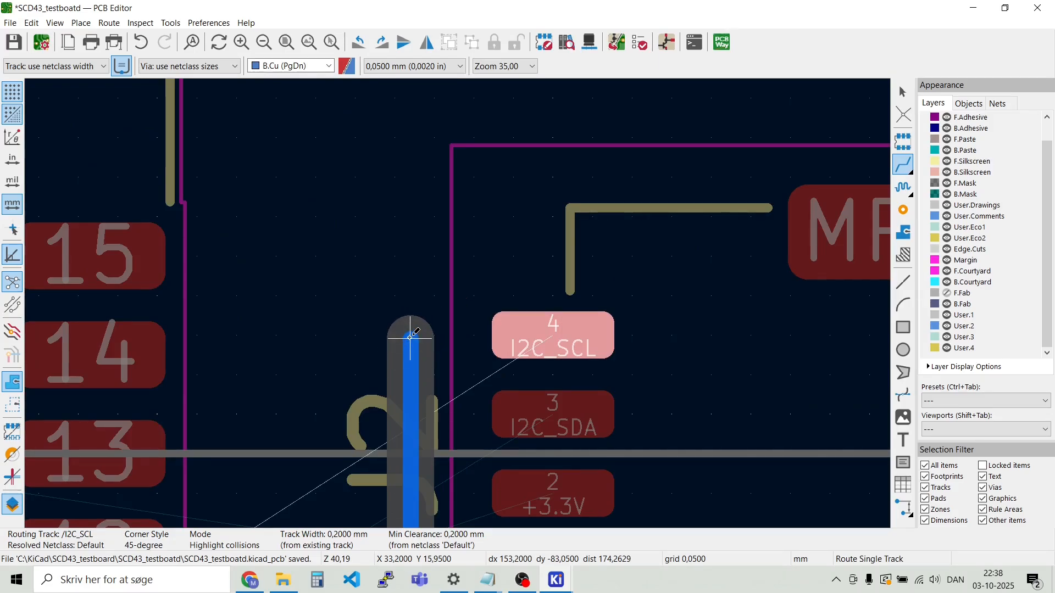
{"action": "left_click", "coordinate": [411, 336]}
{"action": "key", "text": "v"}
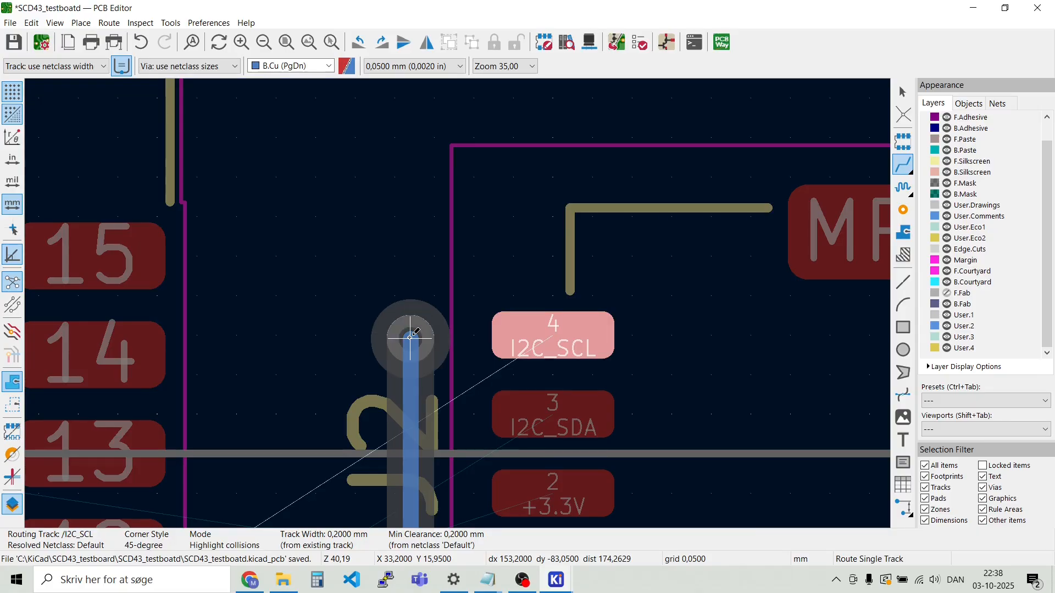
{"action": "key", "text": "Escape"}
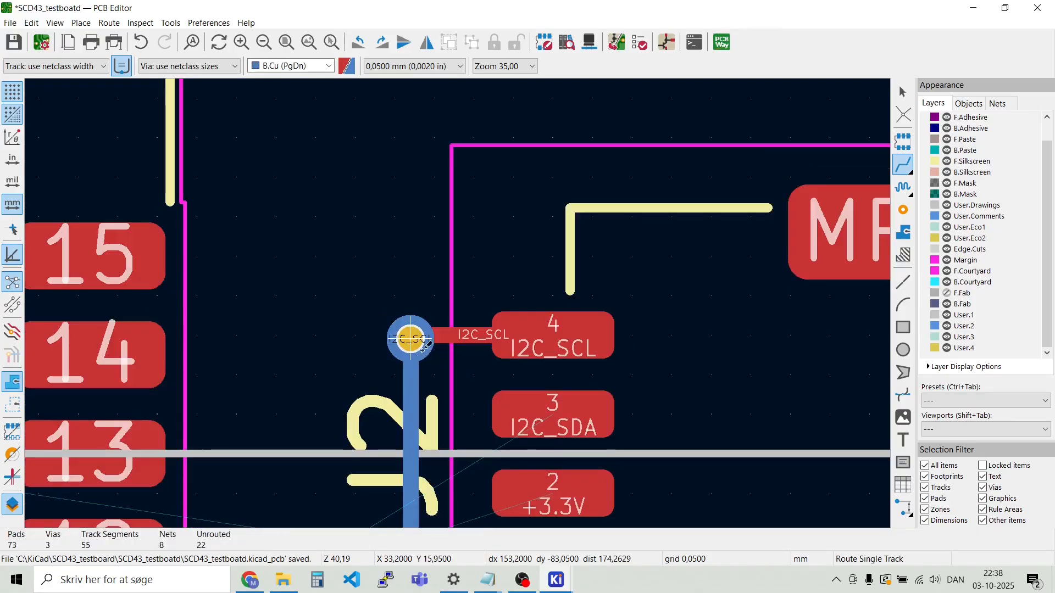
{"action": "scroll", "coordinate": [412, 337], "scroll_direction": "up", "scroll_amount": 5}
{"action": "left_click", "coordinate": [463, 299]}
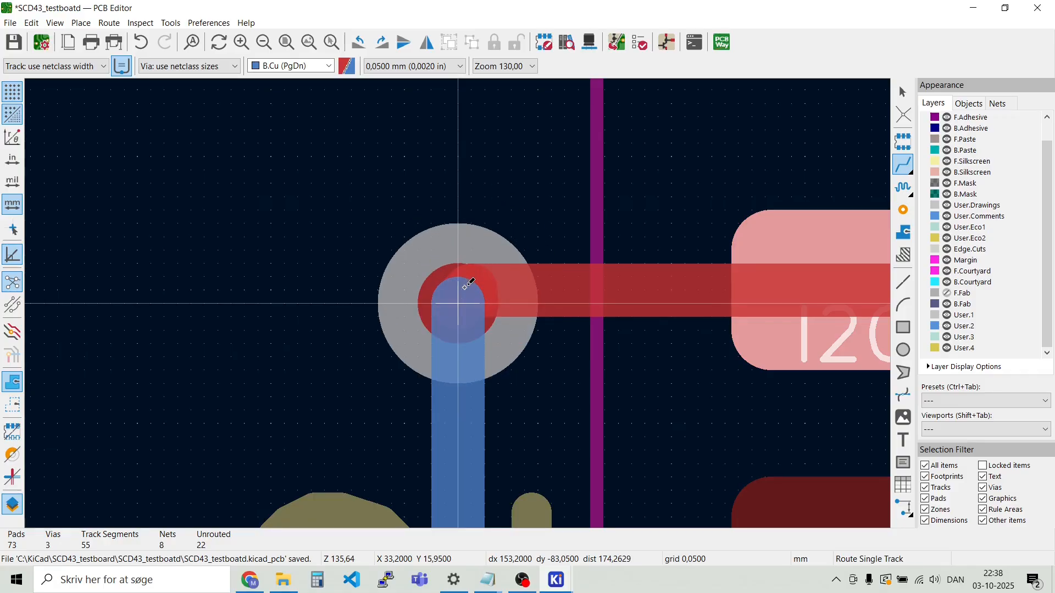
{"action": "scroll", "coordinate": [465, 283], "scroll_direction": "down", "scroll_amount": 9}
{"action": "key", "text": "Escape"}
{"action": "key", "text": "Escape"}
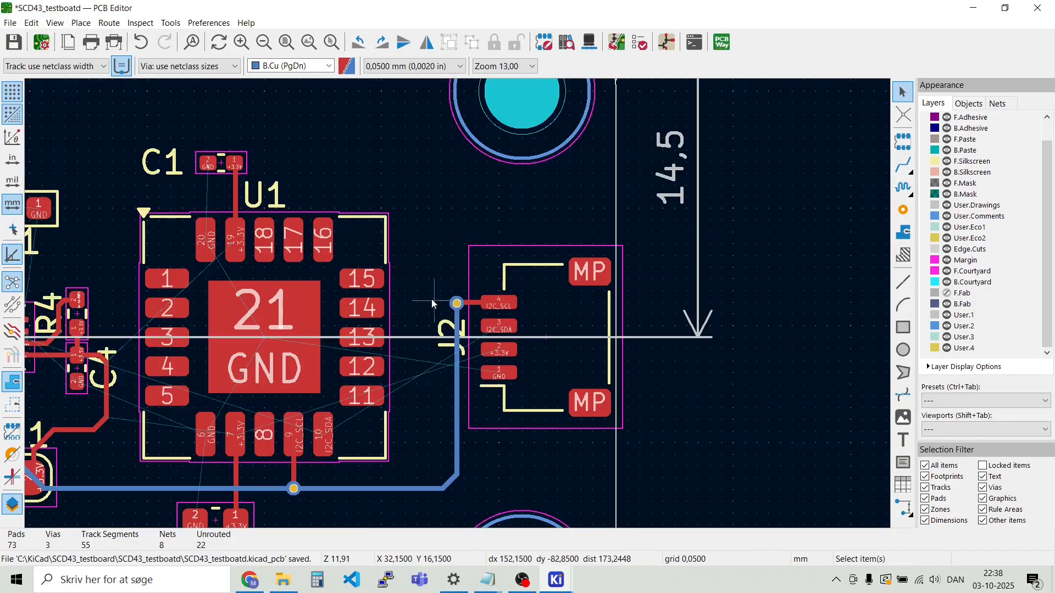
Move the J2 reference text above its connector outline and rotate it to read horizontally
{"action": "scroll", "coordinate": [457, 306], "scroll_direction": "up", "scroll_amount": 5}
{"action": "scroll", "coordinate": [461, 312], "scroll_direction": "down", "scroll_amount": 3}
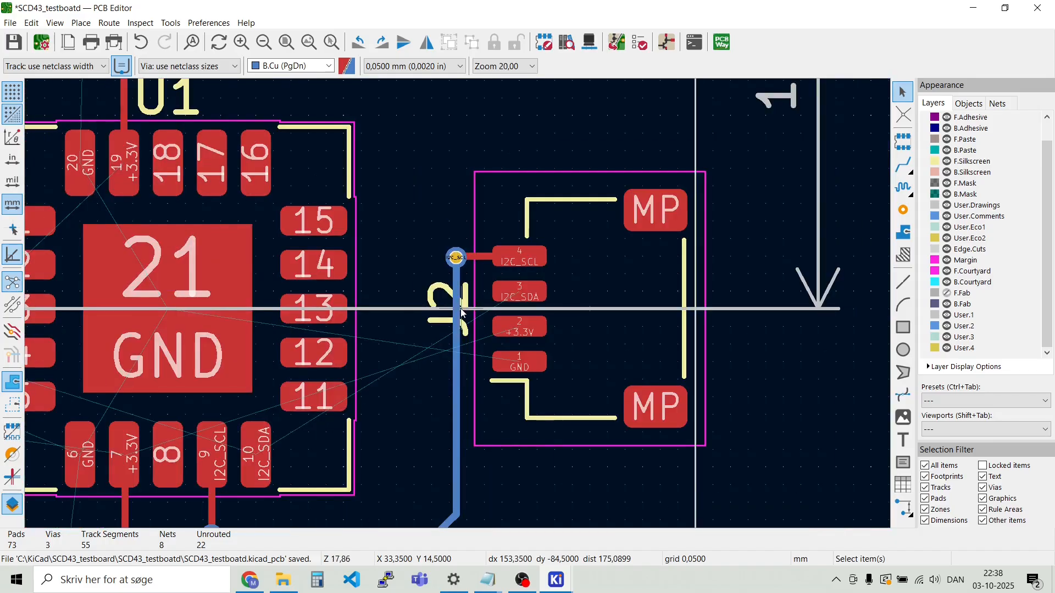
{"action": "left_click_drag", "start_coordinate": [434, 297], "coordinate": [589, 159]}
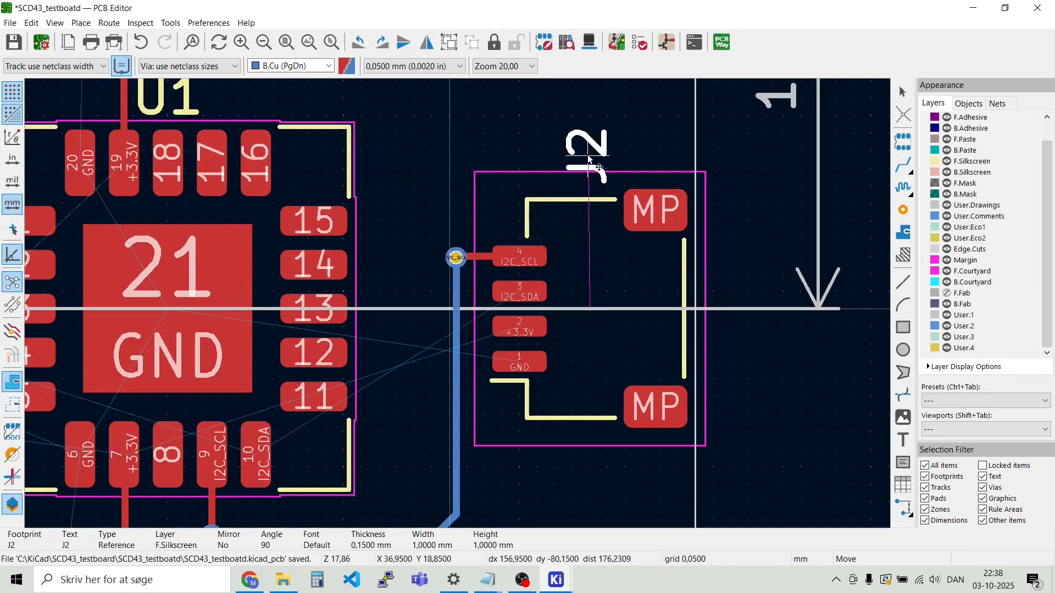
{"action": "key", "text": "r"}
{"action": "key", "text": "r"}
{"action": "key", "text": "r"}
{"action": "left_click_drag", "start_coordinate": [592, 152], "coordinate": [590, 153]}
{"action": "left_click", "coordinate": [590, 152]}
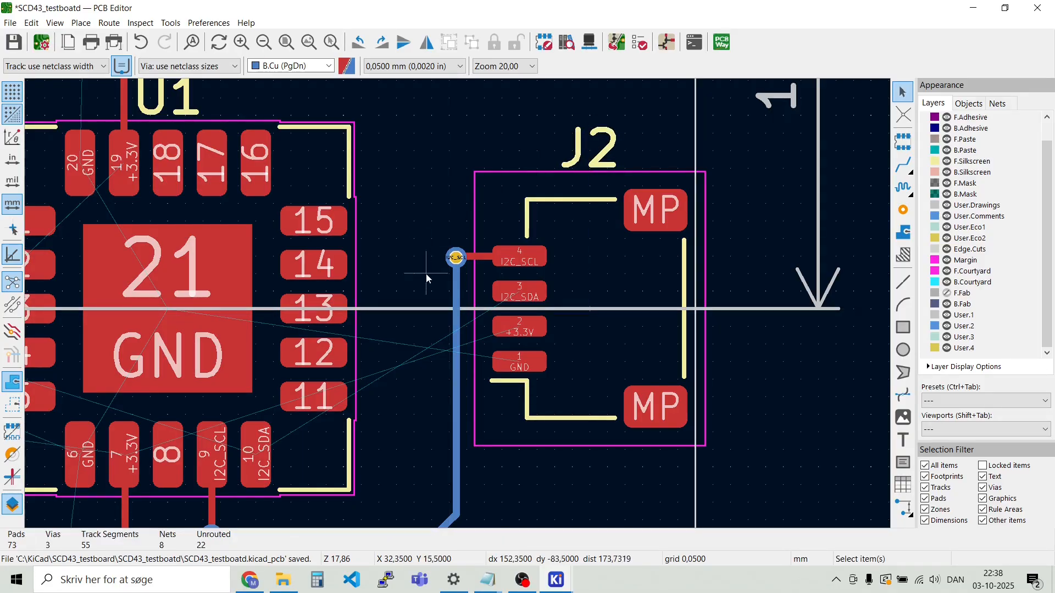
Move the J1 reference text above its connector outline at X 3.0, Y 19.05 mm and rotate it to 0°
{"action": "scroll", "coordinate": [431, 275], "scroll_direction": "down", "scroll_amount": 8}
{"action": "scroll", "coordinate": [337, 279], "scroll_direction": "up", "scroll_amount": 8}
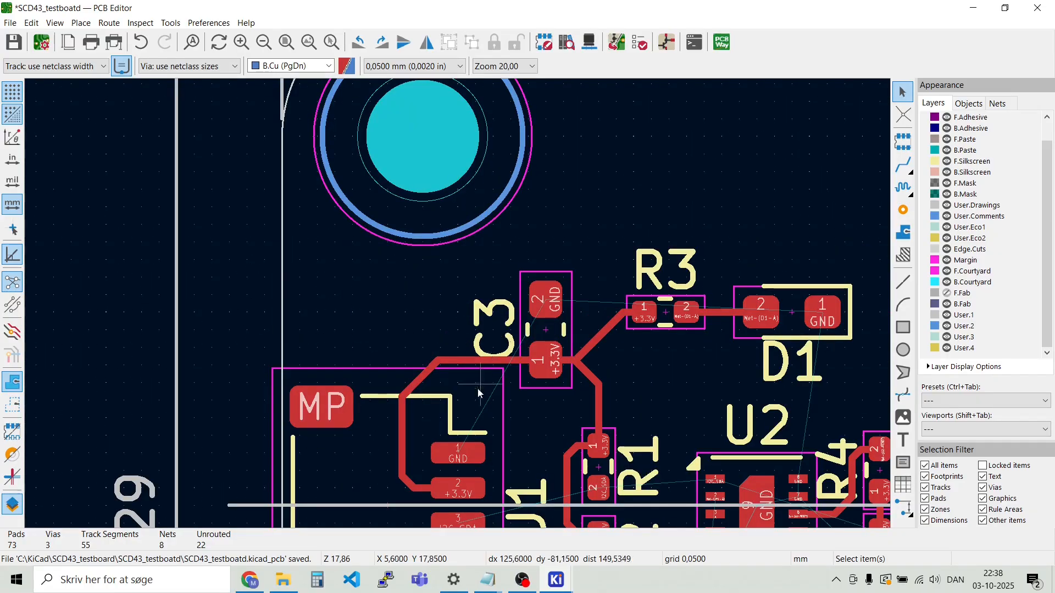
{"action": "scroll", "coordinate": [462, 382], "scroll_direction": "down", "scroll_amount": 8}
{"action": "scroll", "coordinate": [437, 280], "scroll_direction": "up", "scroll_amount": 8}
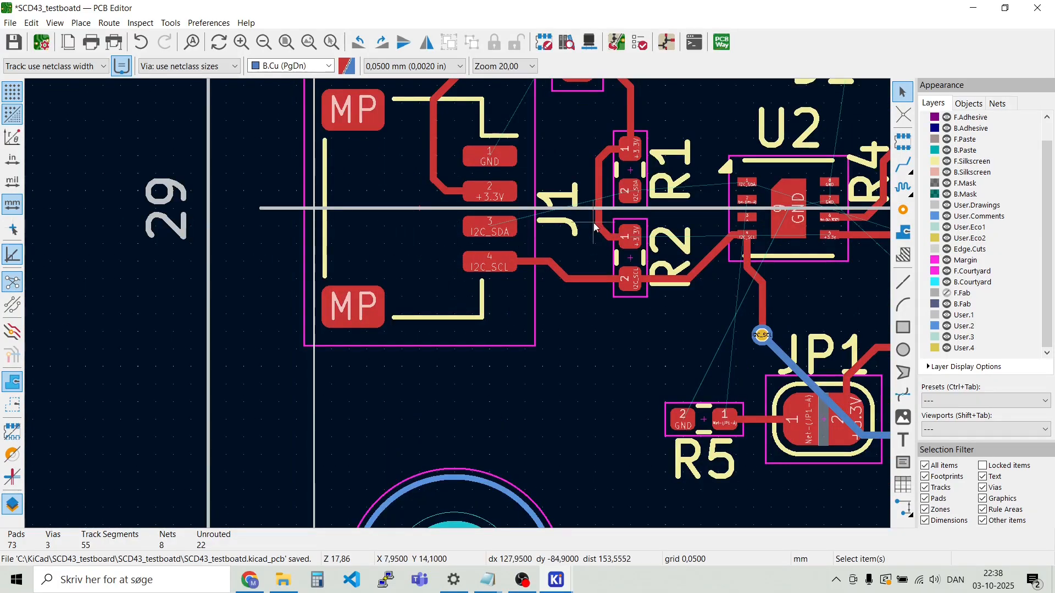
{"action": "left_click", "coordinate": [551, 220]}
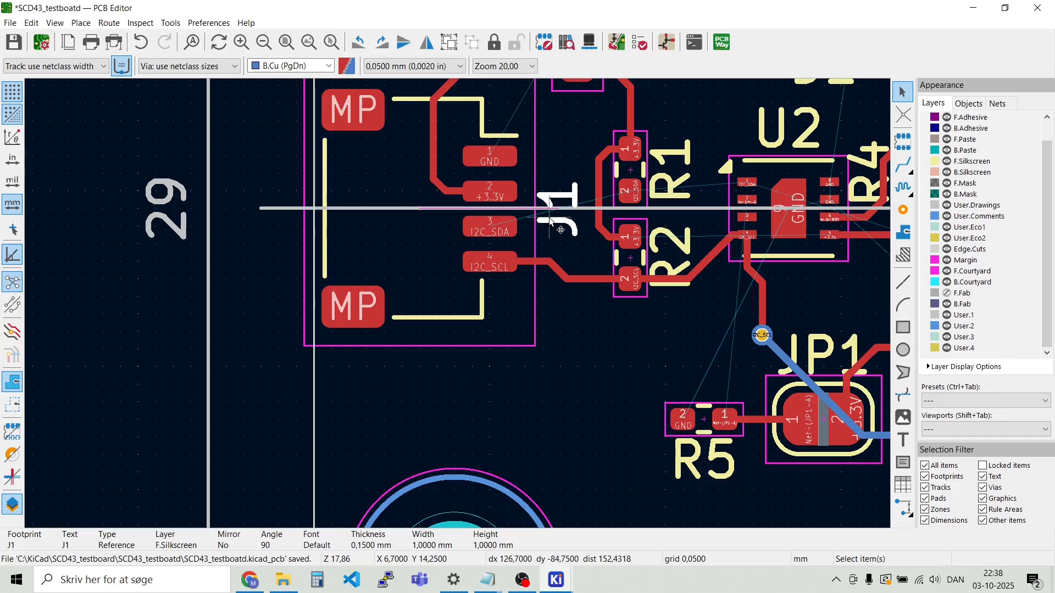
{"action": "key", "text": "m"}
{"action": "scroll", "coordinate": [460, 176], "scroll_direction": "up", "scroll_amount": 5}
{"action": "scroll", "coordinate": [460, 296], "scroll_direction": "down", "scroll_amount": 5}
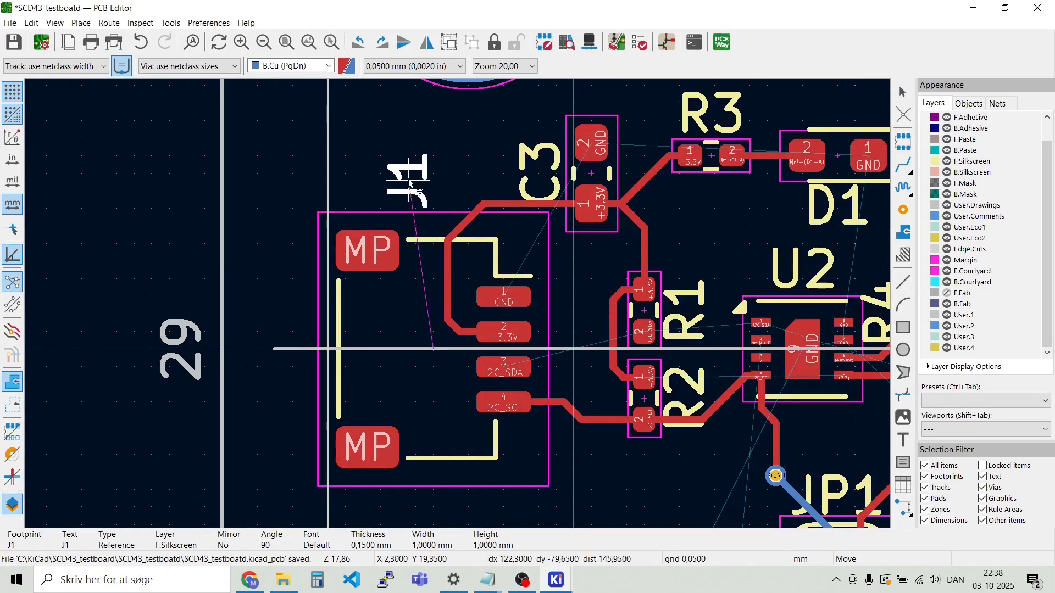
{"action": "key", "text": "r"}
{"action": "key", "text": "r"}
{"action": "key", "text": "r"}
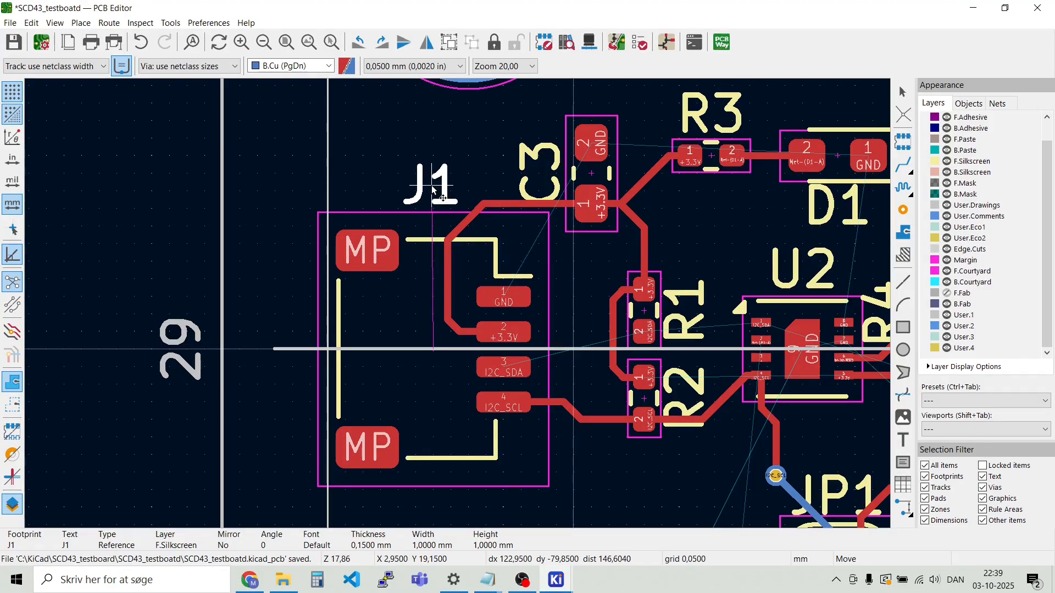
{"action": "left_click", "coordinate": [434, 195]}
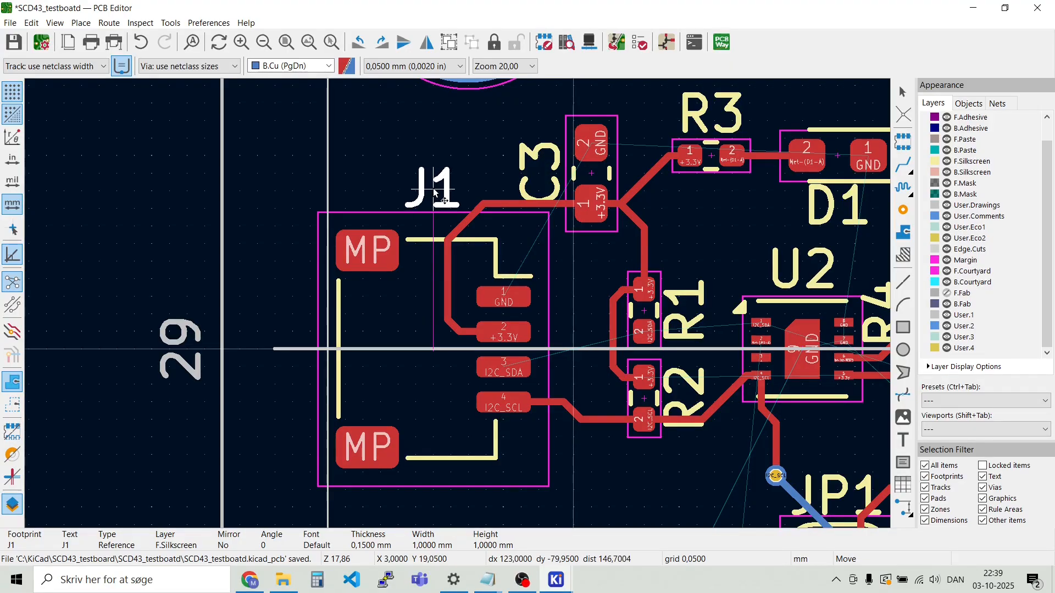
Route a short front-copper I2C_SDA track from J1 pad 3 to a via at X 7.0, Y 14.0 mm
{"action": "scroll", "coordinate": [453, 243], "scroll_direction": "down", "scroll_amount": 2}
{"action": "scroll", "coordinate": [561, 417], "scroll_direction": "up", "scroll_amount": 1}
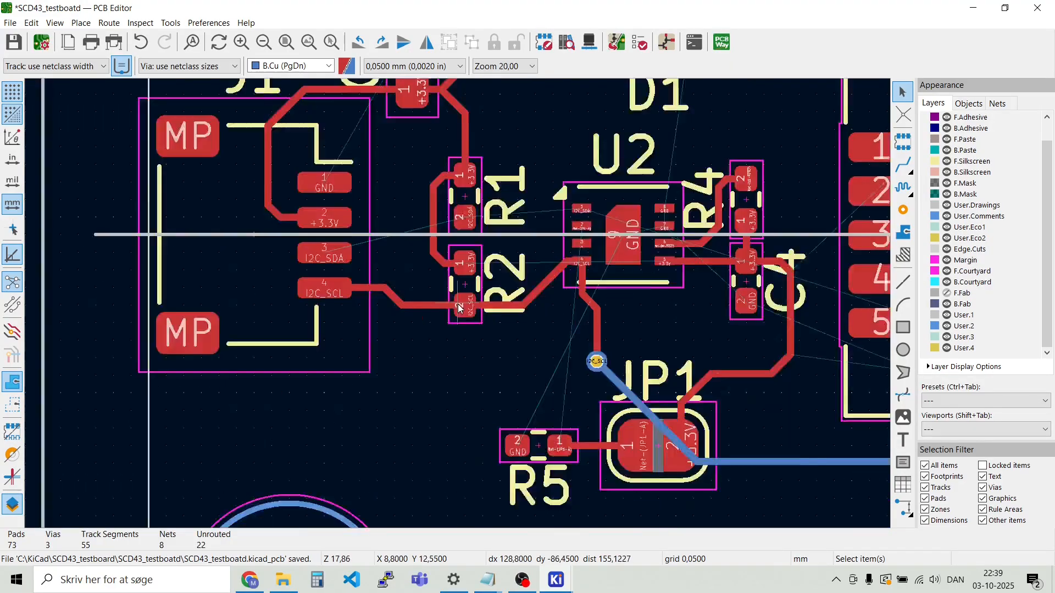
{"action": "scroll", "coordinate": [458, 306], "scroll_direction": "up", "scroll_amount": 2}
{"action": "scroll", "coordinate": [310, 225], "scroll_direction": "down", "scroll_amount": 1}
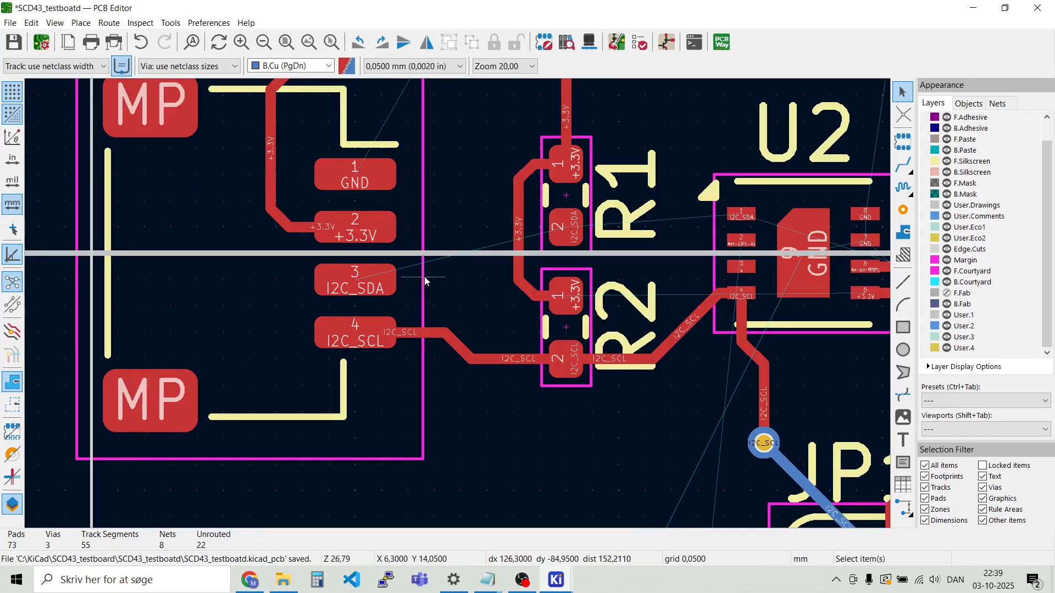
{"action": "scroll", "coordinate": [425, 280], "scroll_direction": "up", "scroll_amount": 1}
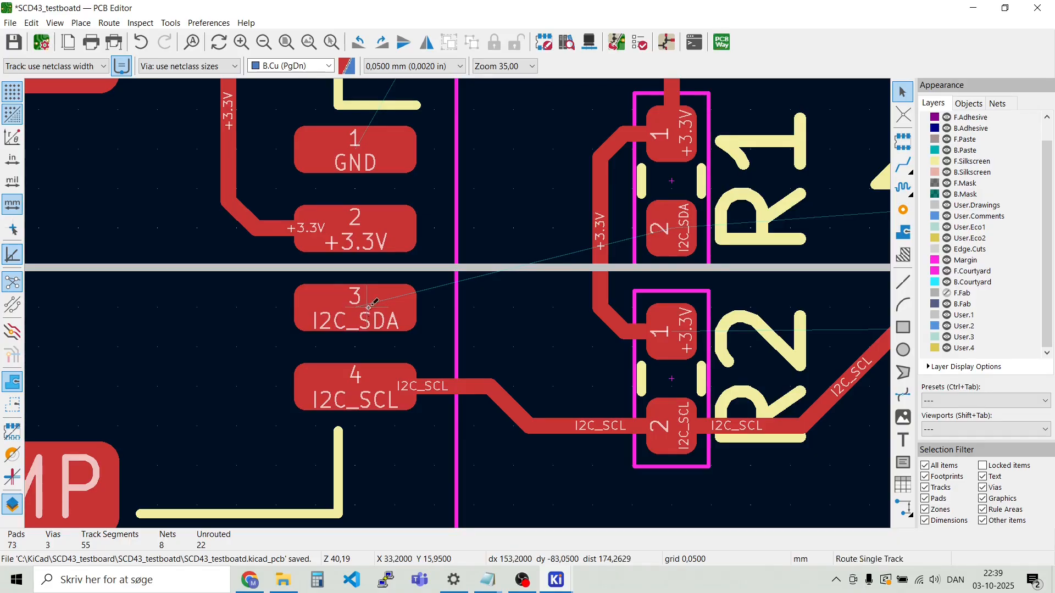
{"action": "key", "text": "x"}
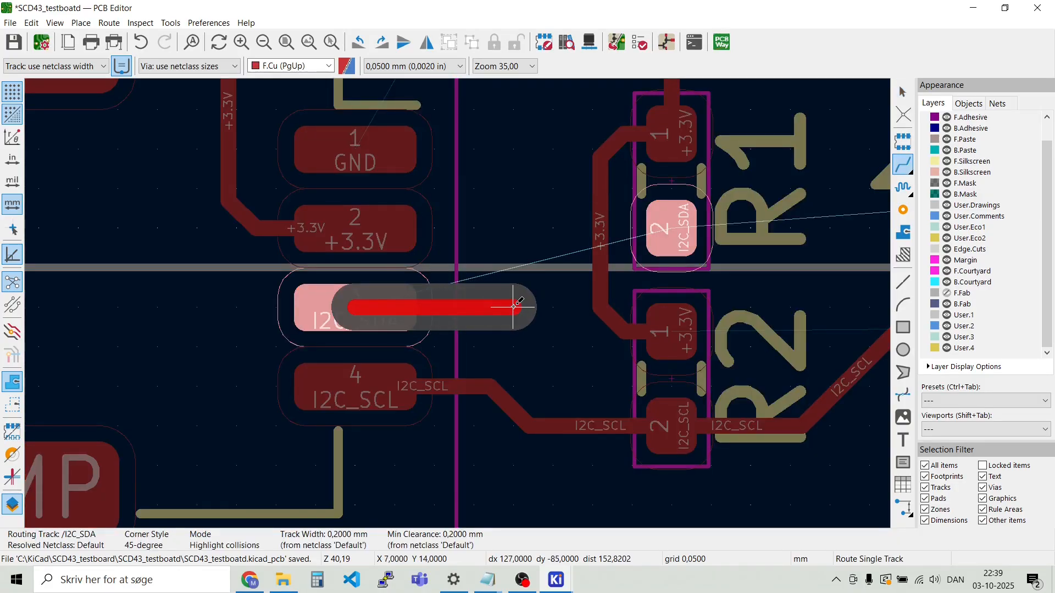
{"action": "key", "text": "v"}
{"action": "double_click", "coordinate": [513, 306]}
Route I2C_SDA on B.Cu from the via beside J1 under R2 and diagonally up to a via at X 11.15, Y 15.25 mm
{"action": "left_click", "coordinate": [514, 306]}
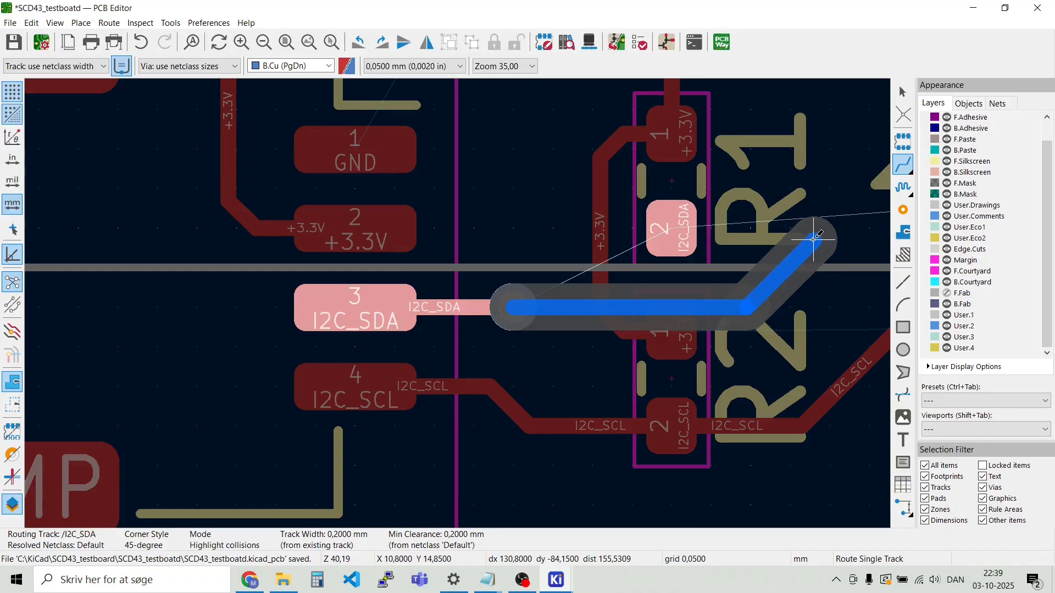
{"action": "scroll", "coordinate": [792, 239], "scroll_direction": "down", "scroll_amount": 3}
{"action": "scroll", "coordinate": [461, 303], "scroll_direction": "up", "scroll_amount": 7}
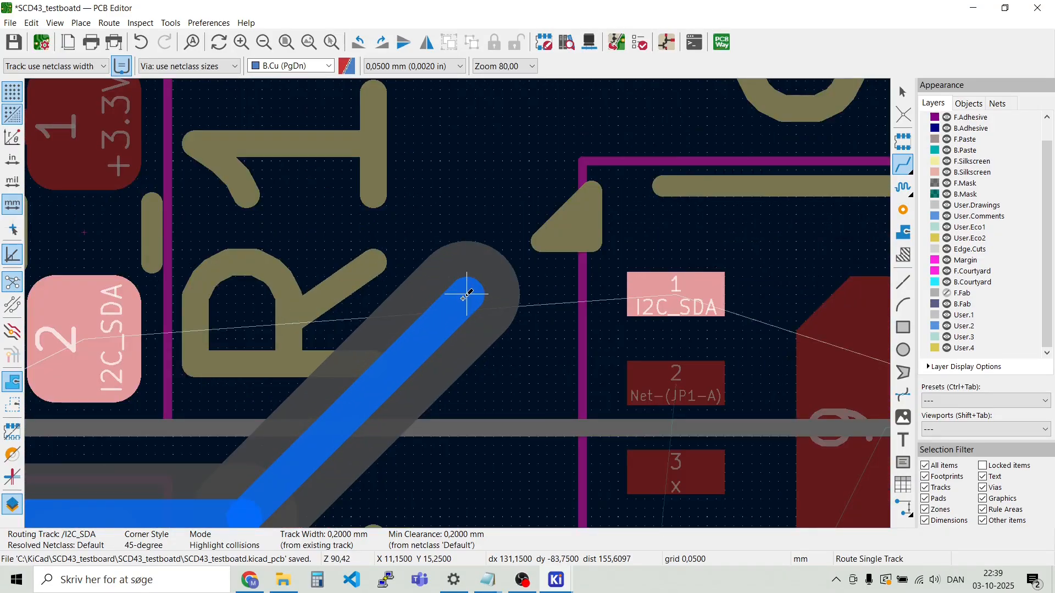
{"action": "left_click", "coordinate": [466, 294]}
{"action": "key", "text": "v"}
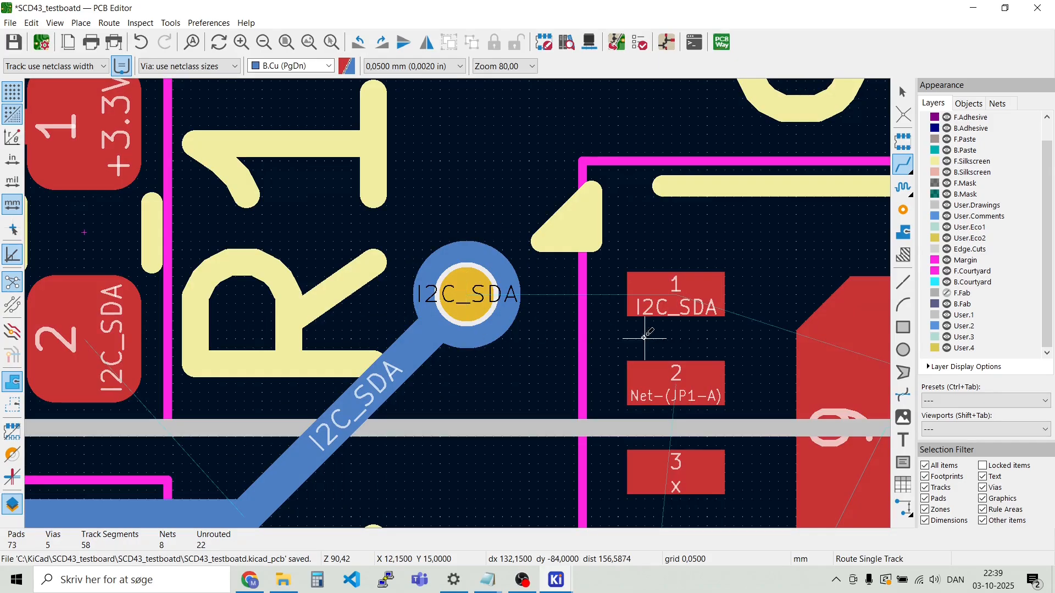
Connect the I2C_SDA via between R1 and U2 to U2 pad 1 and R1 pad 2 on front copper
{"action": "left_click", "coordinate": [529, 292]}
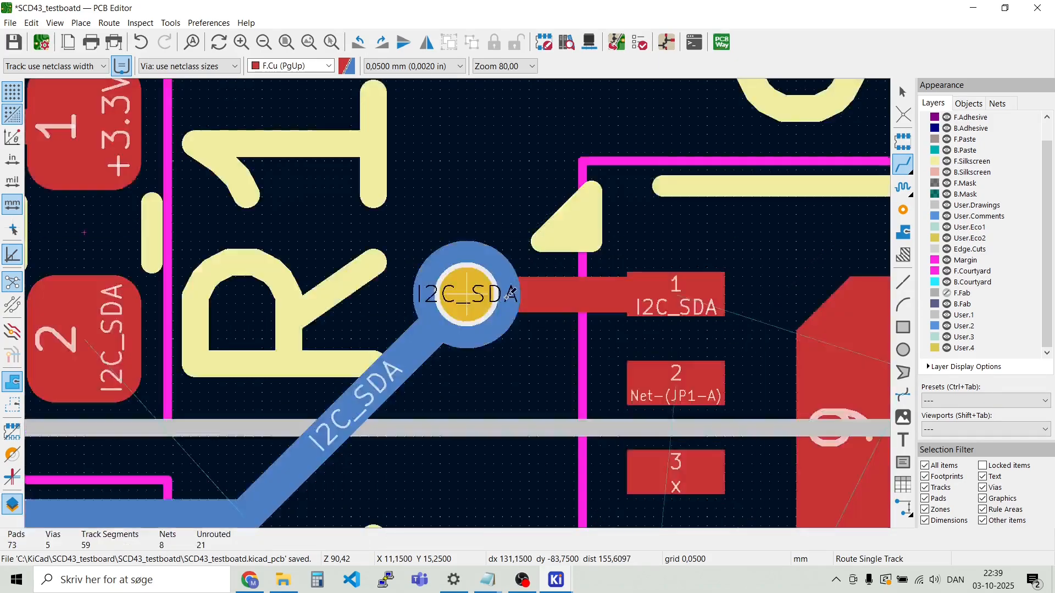
{"action": "left_click", "coordinate": [119, 330]}
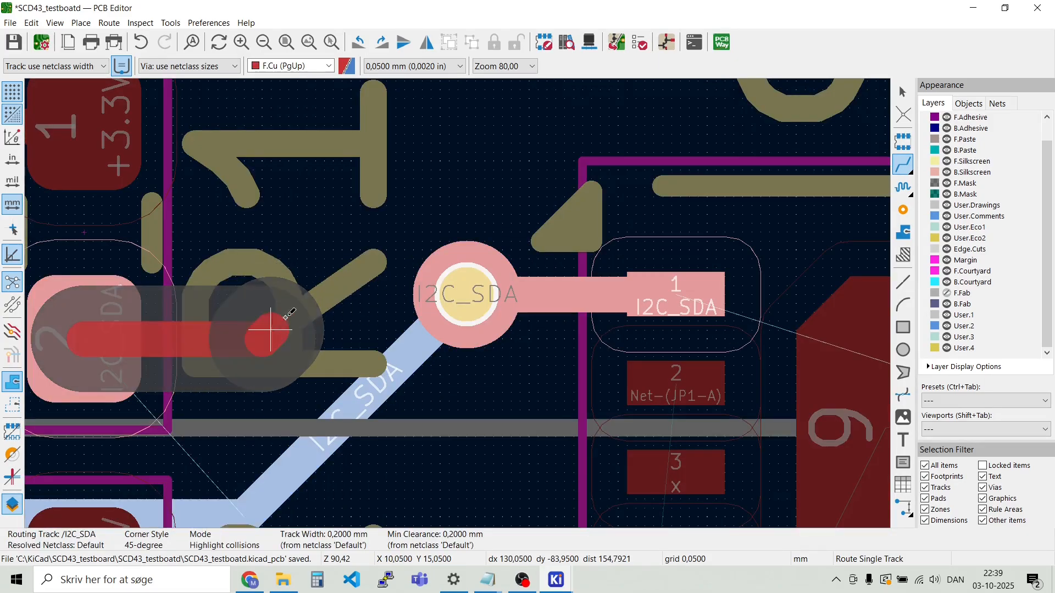
{"action": "left_click", "coordinate": [467, 295]}
Route I2C_SDA on B.Cu from the via between R1 and U2 diagonally, then straight down to about X 11.8, Y 11.75 mm
{"action": "scroll", "coordinate": [467, 295], "scroll_direction": "down", "scroll_amount": 3}
{"action": "scroll", "coordinate": [543, 279], "scroll_direction": "down", "scroll_amount": 3}
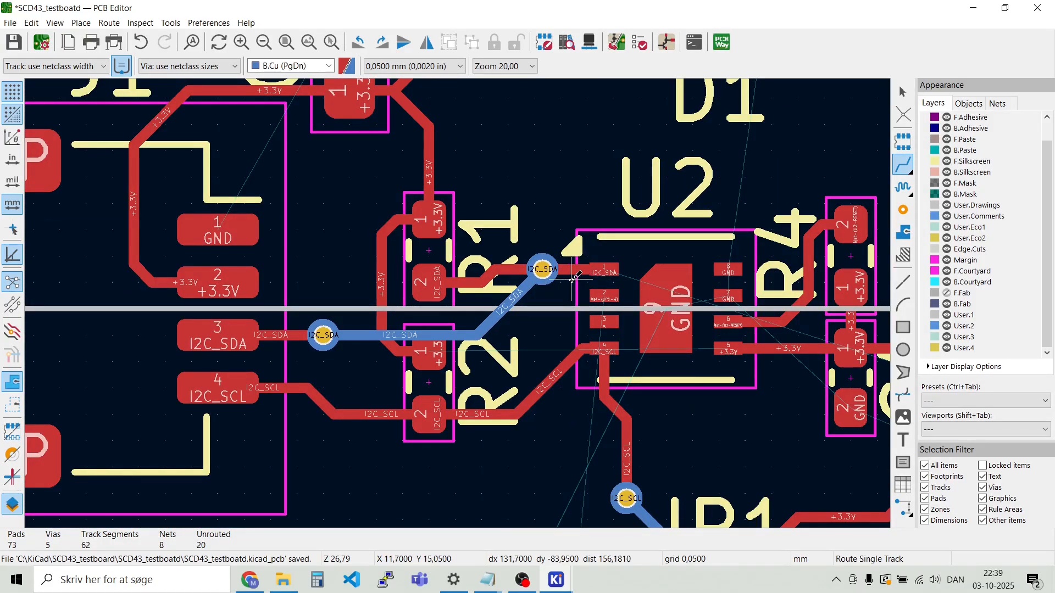
{"action": "scroll", "coordinate": [460, 304], "scroll_direction": "down", "scroll_amount": 2}
{"action": "scroll", "coordinate": [455, 309], "scroll_direction": "up", "scroll_amount": 7}
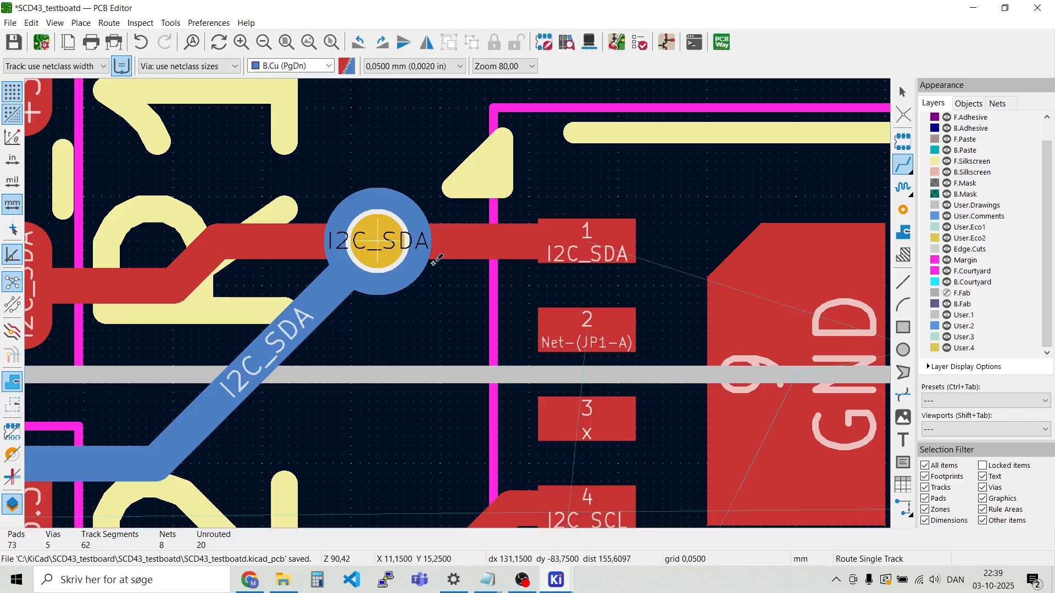
{"action": "left_click", "coordinate": [379, 257]}
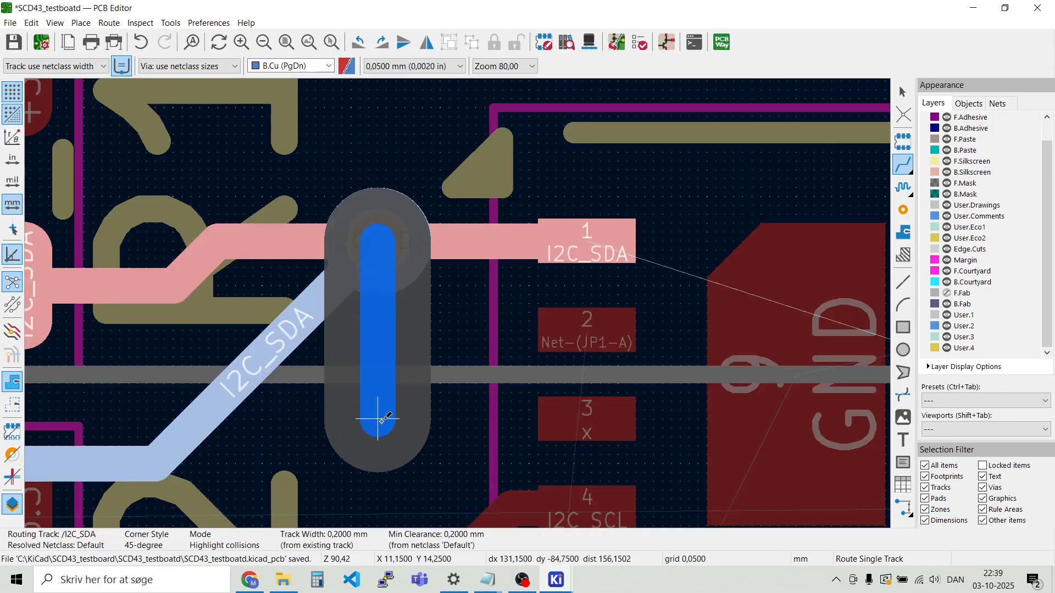
{"action": "scroll", "coordinate": [376, 424], "scroll_direction": "down", "scroll_amount": 4}
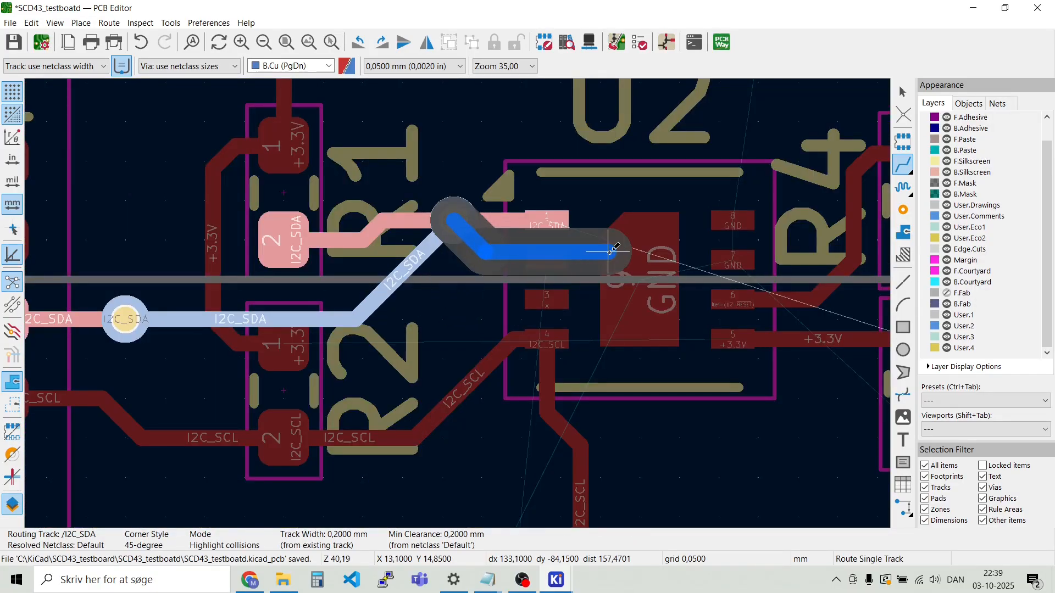
{"action": "scroll", "coordinate": [572, 352], "scroll_direction": "down", "scroll_amount": 2}
{"action": "scroll", "coordinate": [458, 304], "scroll_direction": "down", "scroll_amount": 1}
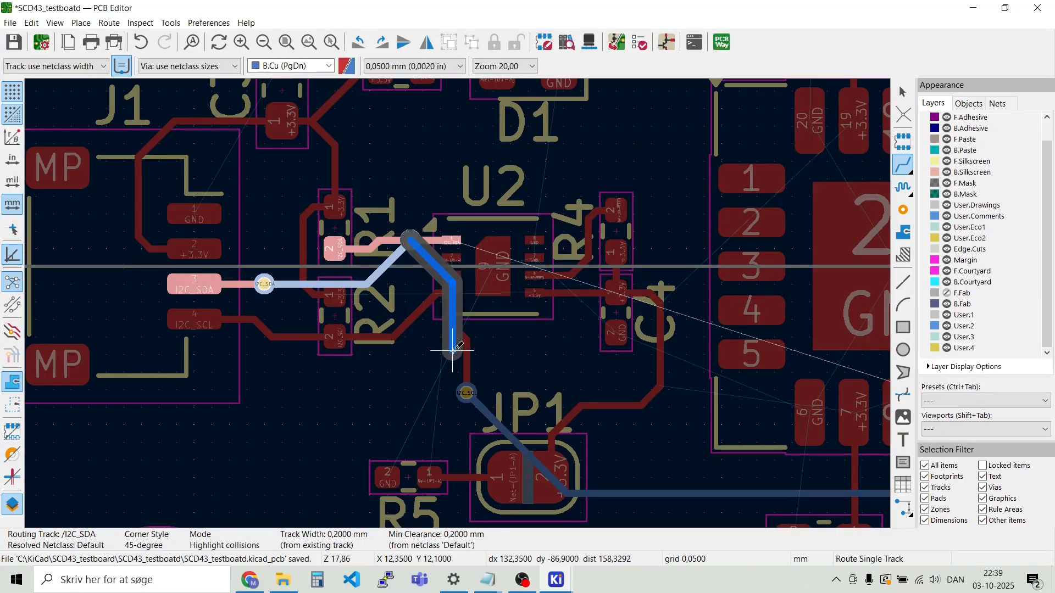
{"action": "scroll", "coordinate": [453, 351], "scroll_direction": "down", "scroll_amount": 1}
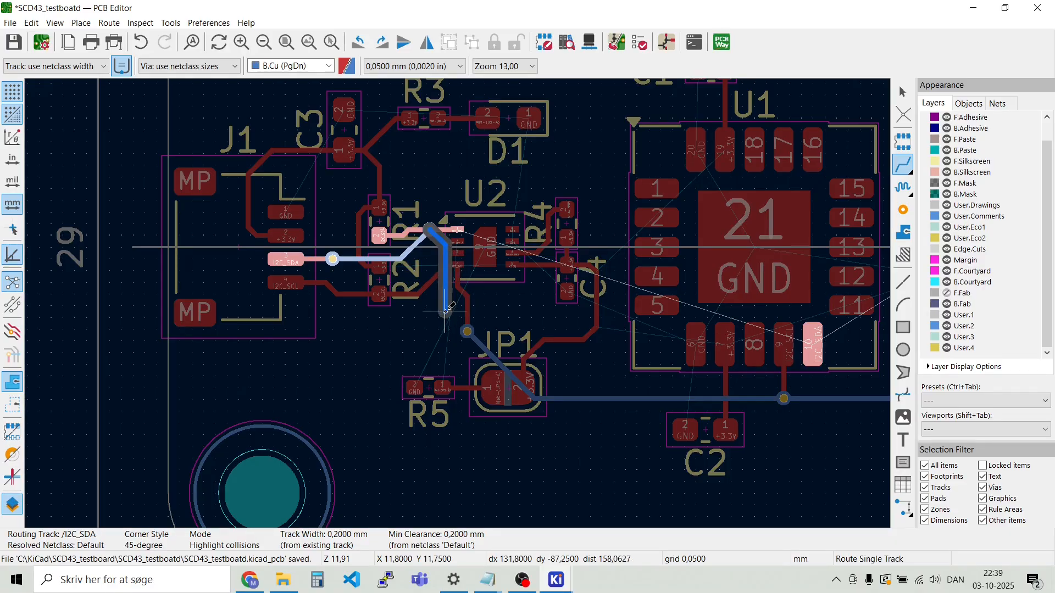
{"action": "left_click", "coordinate": [445, 312]}
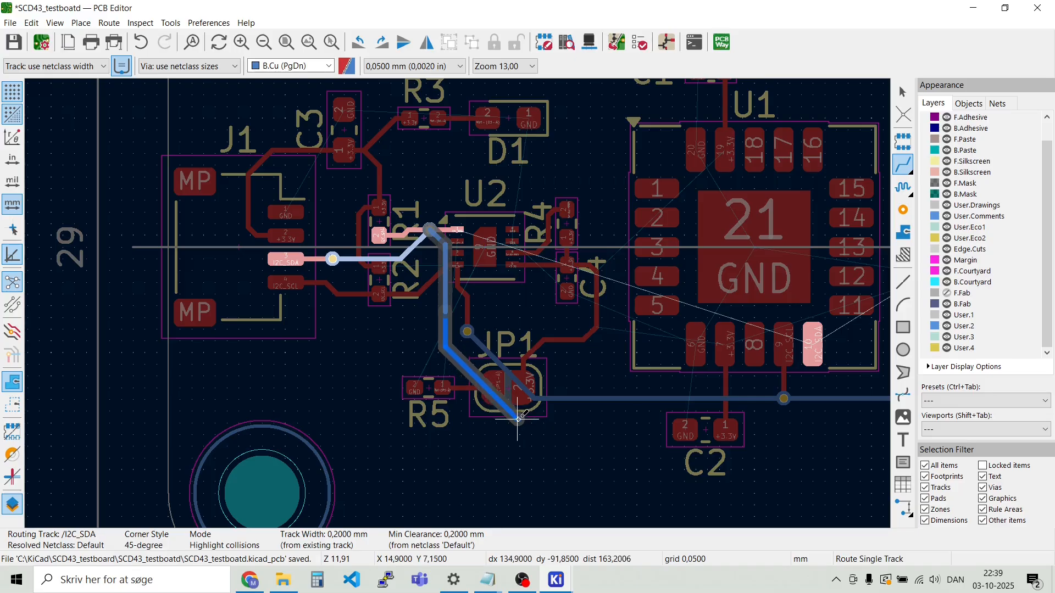
Extend the I2C_SDA back-copper track under JP1 and C2 to a via at X 27.55, Y 7.25 mm below U1 pad 10
{"action": "scroll", "coordinate": [777, 429], "scroll_direction": "up", "scroll_amount": 3}
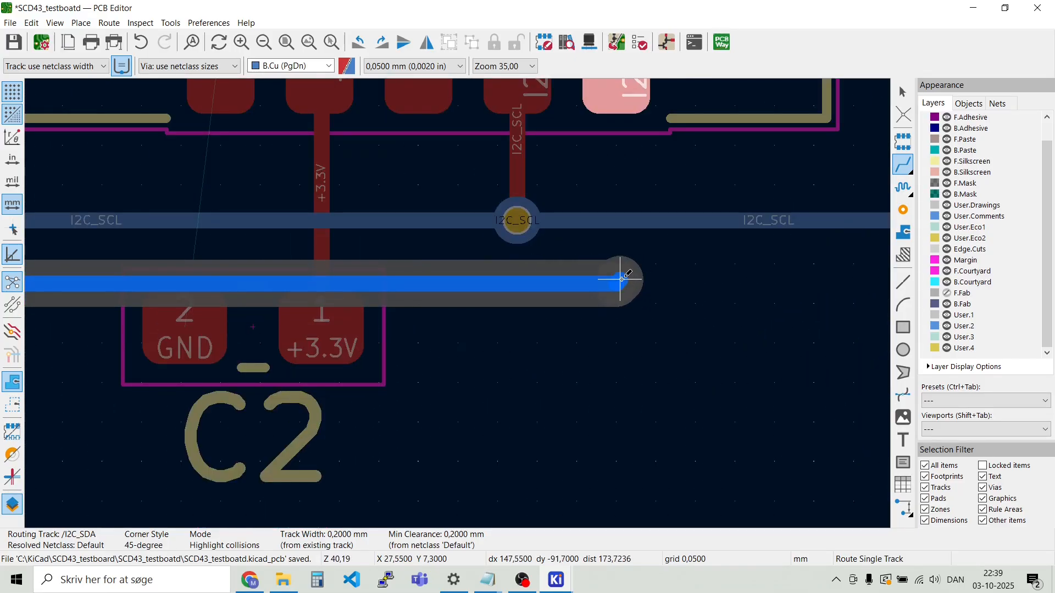
{"action": "left_click", "coordinate": [621, 285]}
{"action": "key", "text": "v"}
{"action": "left_click", "coordinate": [622, 284]}
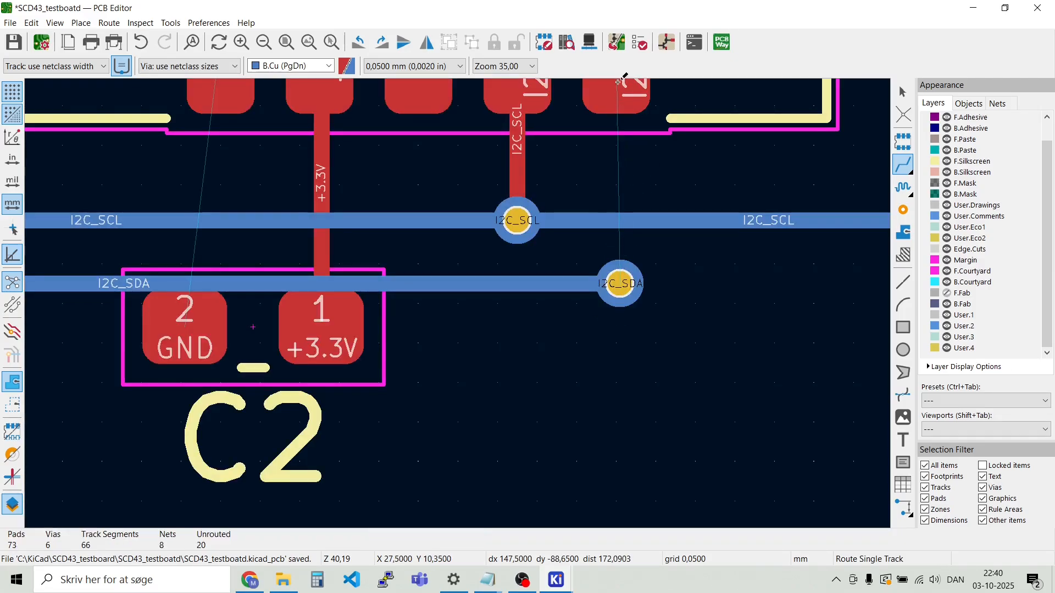
Connect U1 pad 10 to the I2C_SDA via below it with a front-copper track
{"action": "scroll", "coordinate": [555, 137], "scroll_direction": "up", "scroll_amount": 2}
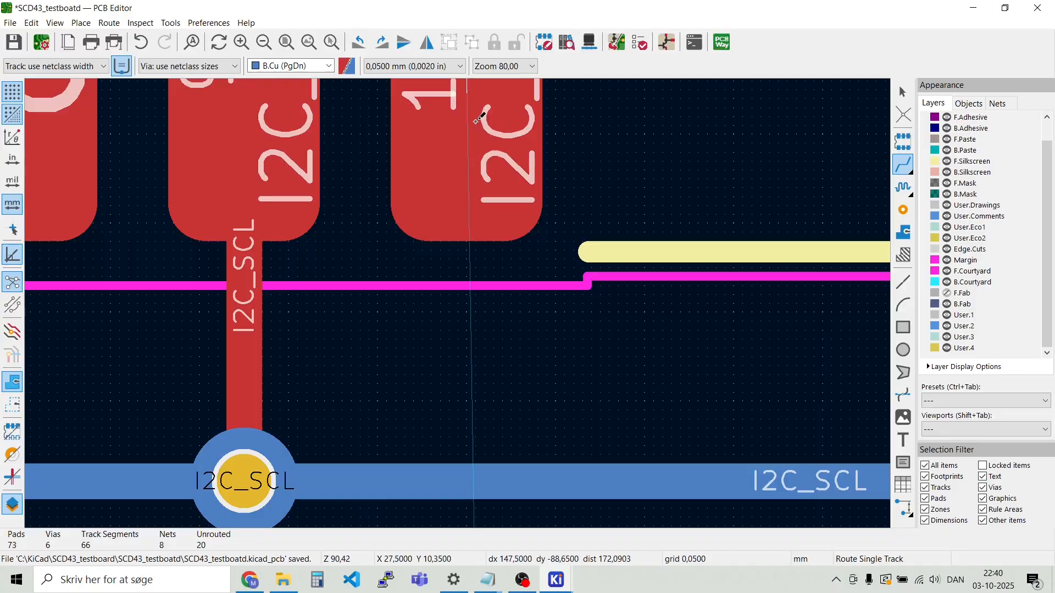
{"action": "left_click", "coordinate": [476, 122]}
{"action": "scroll", "coordinate": [478, 159], "scroll_direction": "down", "scroll_amount": 1}
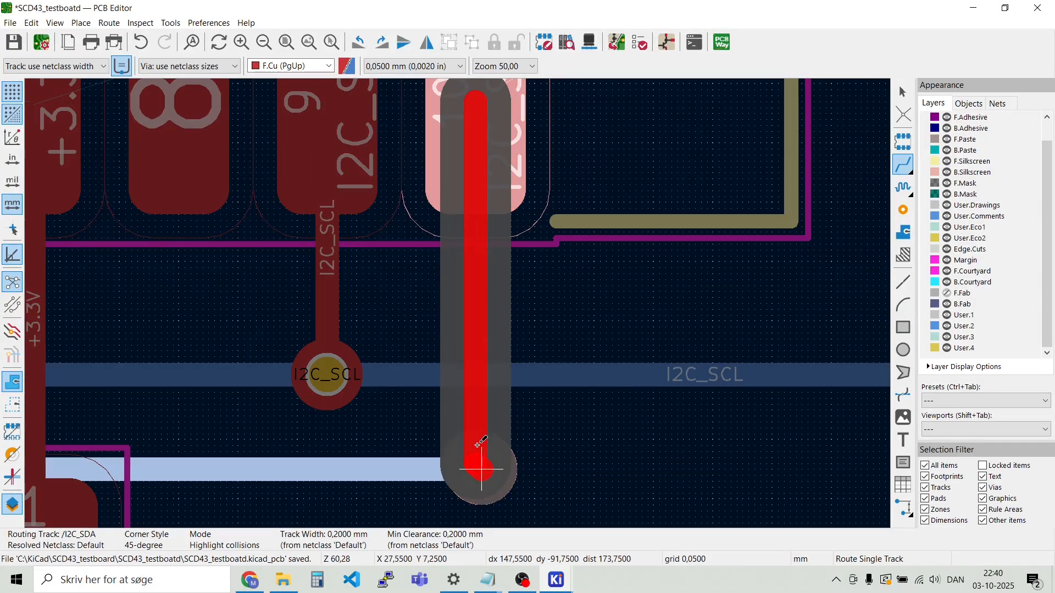
{"action": "left_click", "coordinate": [482, 469]}
Route I2C_SDA on B.Cu from the via below U1 pad 10, around the I2C_SCL track, up to X 36.9, Y 14.95 mm inside J2
{"action": "scroll", "coordinate": [481, 469], "scroll_direction": "up", "scroll_amount": 2}
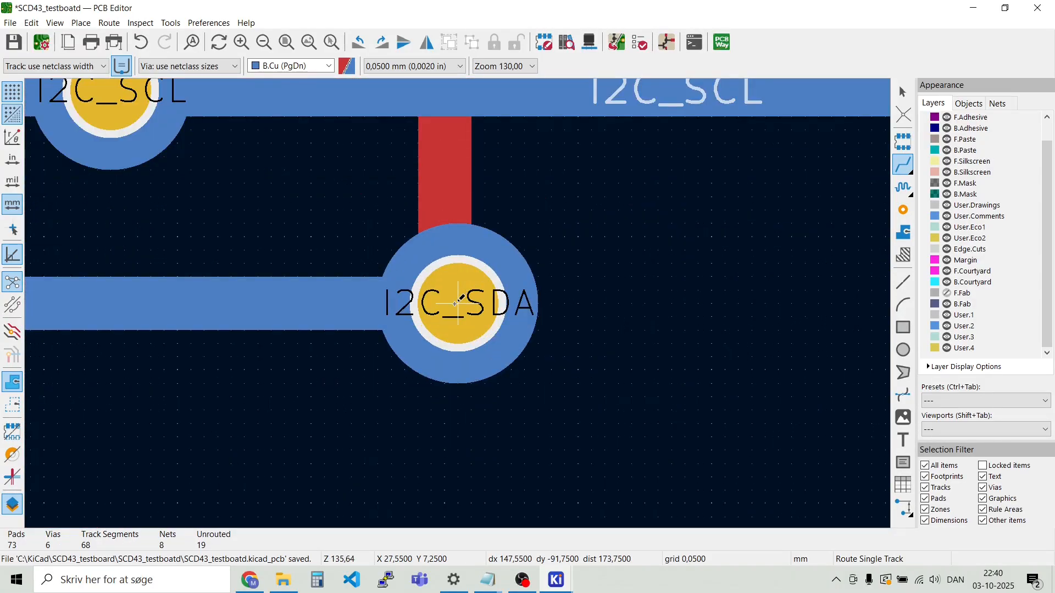
{"action": "left_click", "coordinate": [455, 304]}
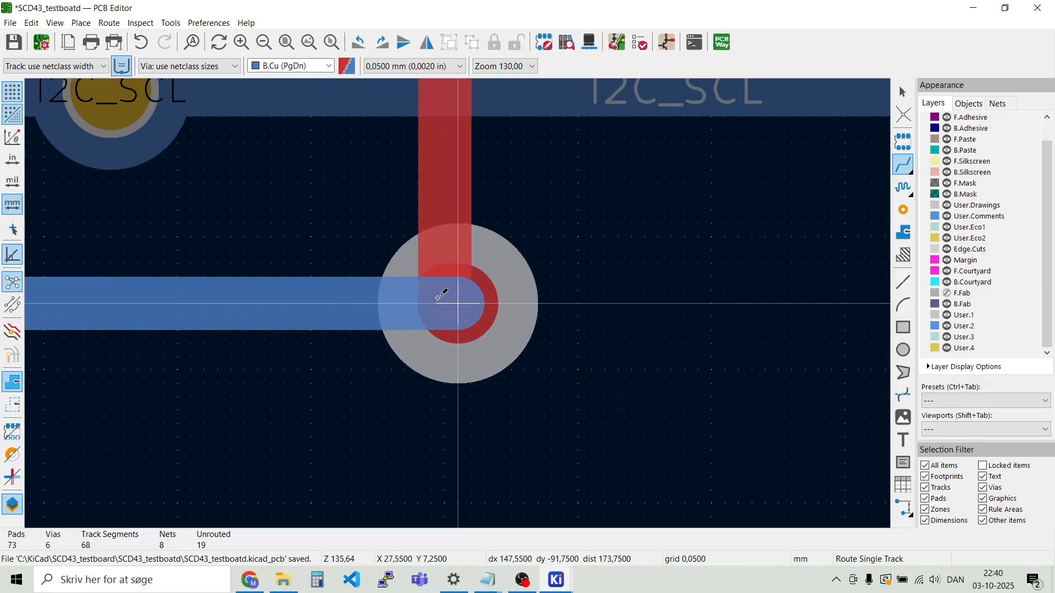
{"action": "key", "text": "Escape"}
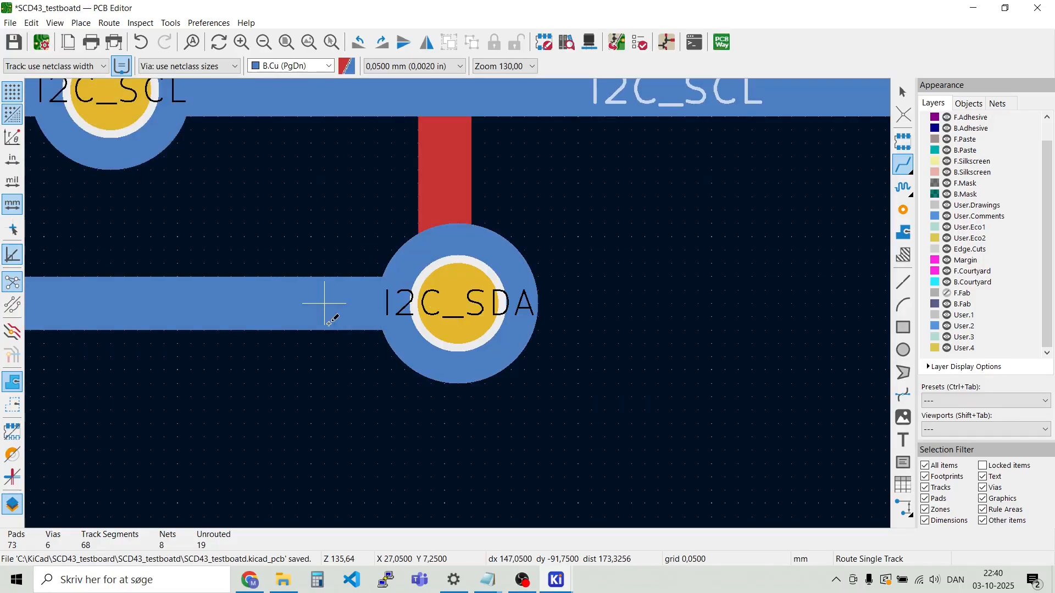
{"action": "left_click", "coordinate": [473, 304]}
{"action": "scroll", "coordinate": [700, 287], "scroll_direction": "down", "scroll_amount": 8}
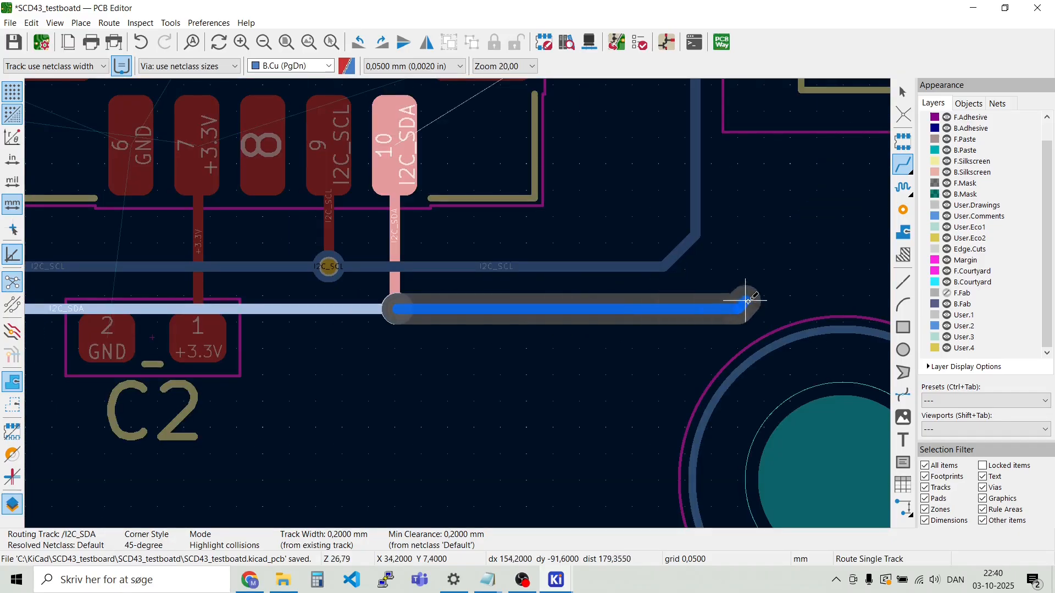
{"action": "scroll", "coordinate": [707, 287], "scroll_direction": "down", "scroll_amount": 2}
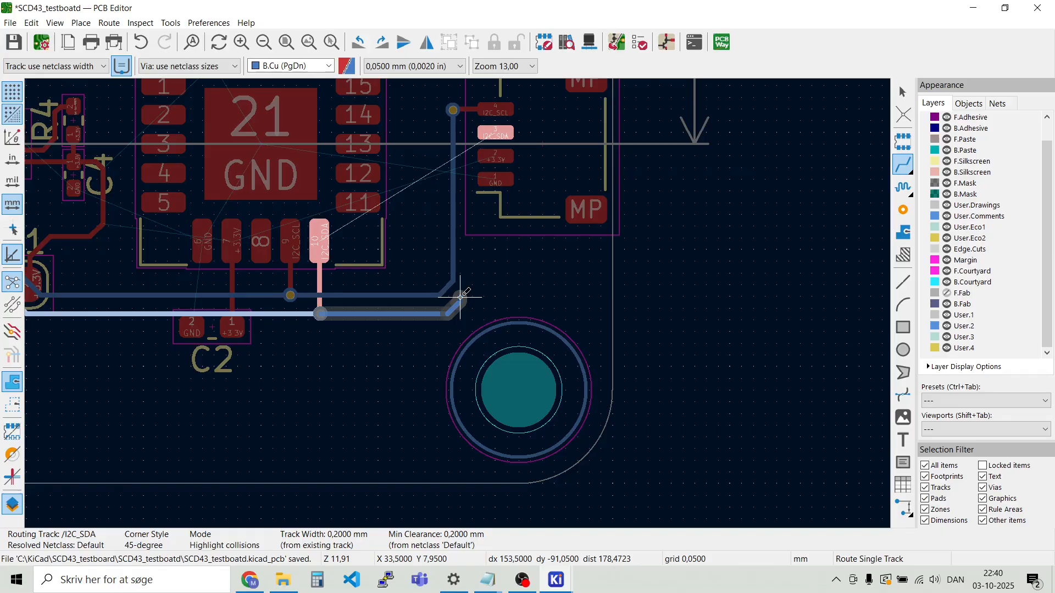
{"action": "scroll", "coordinate": [506, 222], "scroll_direction": "up", "scroll_amount": 4}
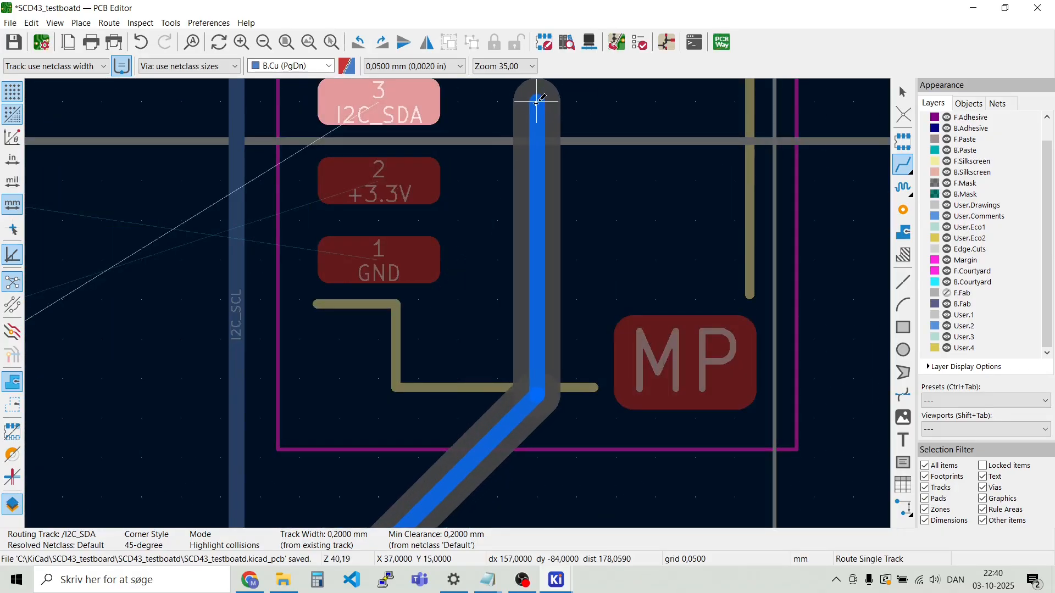
{"action": "scroll", "coordinate": [537, 102], "scroll_direction": "down", "scroll_amount": 2}
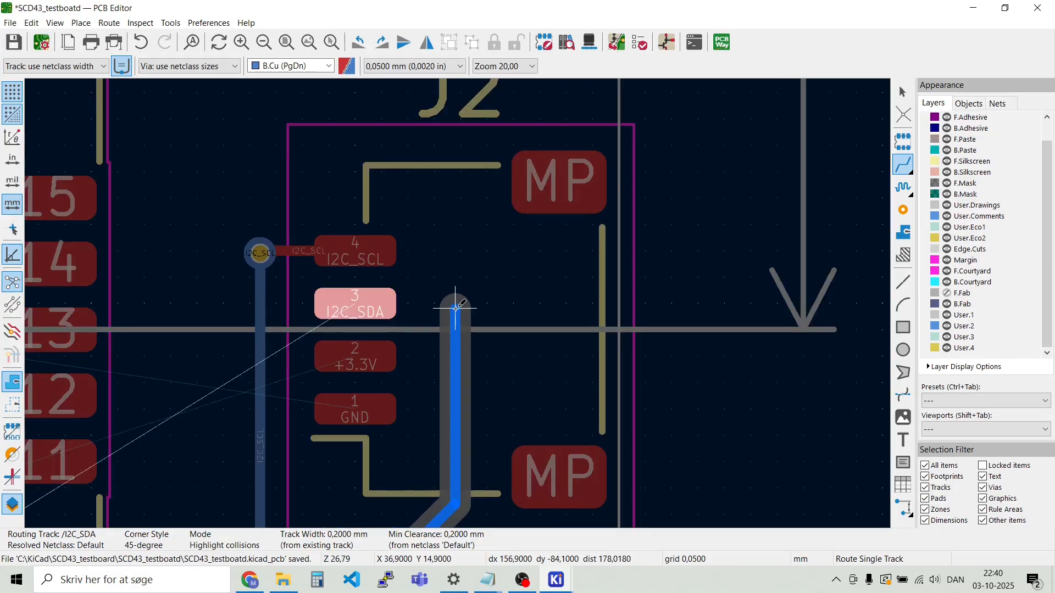
{"action": "left_click", "coordinate": [456, 306]}
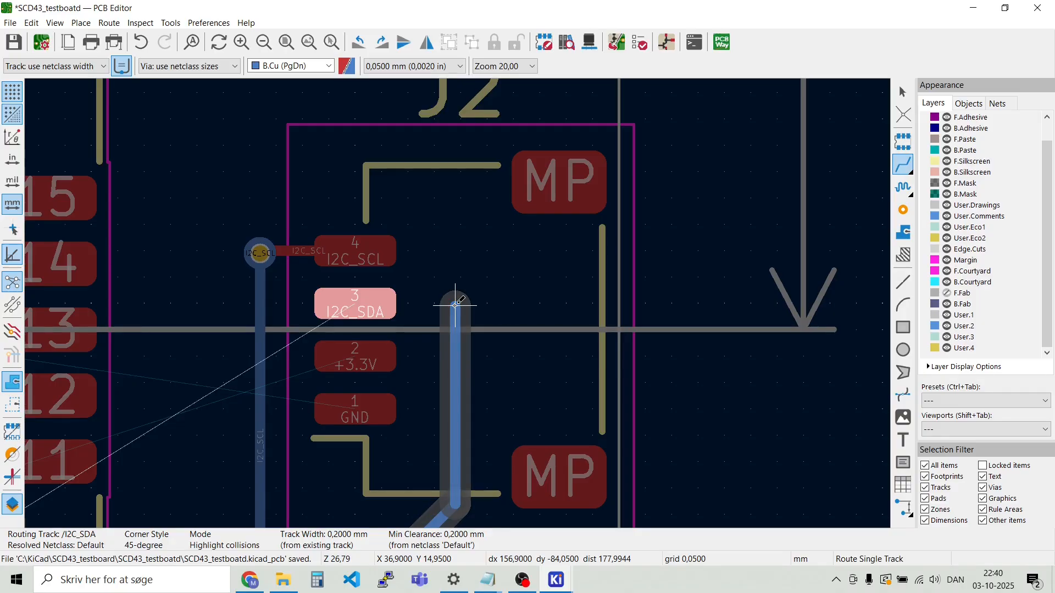
Place a via at the end of the I2C_SDA track inside J2 and connect it to J2 pad 3 on front copper
{"action": "key", "text": "Page_Up"}
{"action": "left_click", "coordinate": [456, 306]}
{"action": "key", "text": "Page_Down"}
{"action": "scroll", "coordinate": [180, 379], "scroll_direction": "down", "scroll_amount": 1}
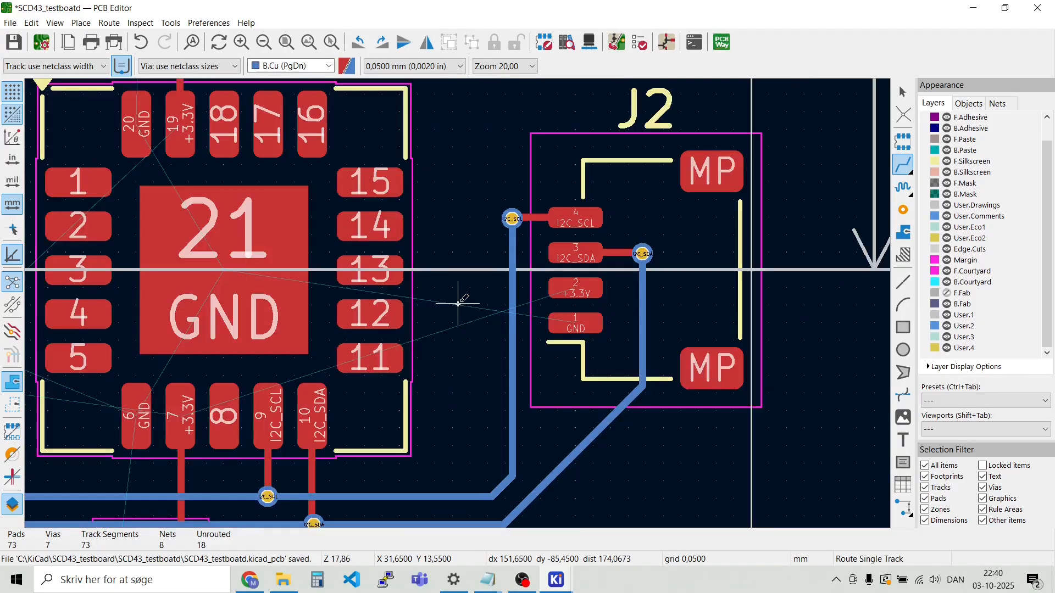
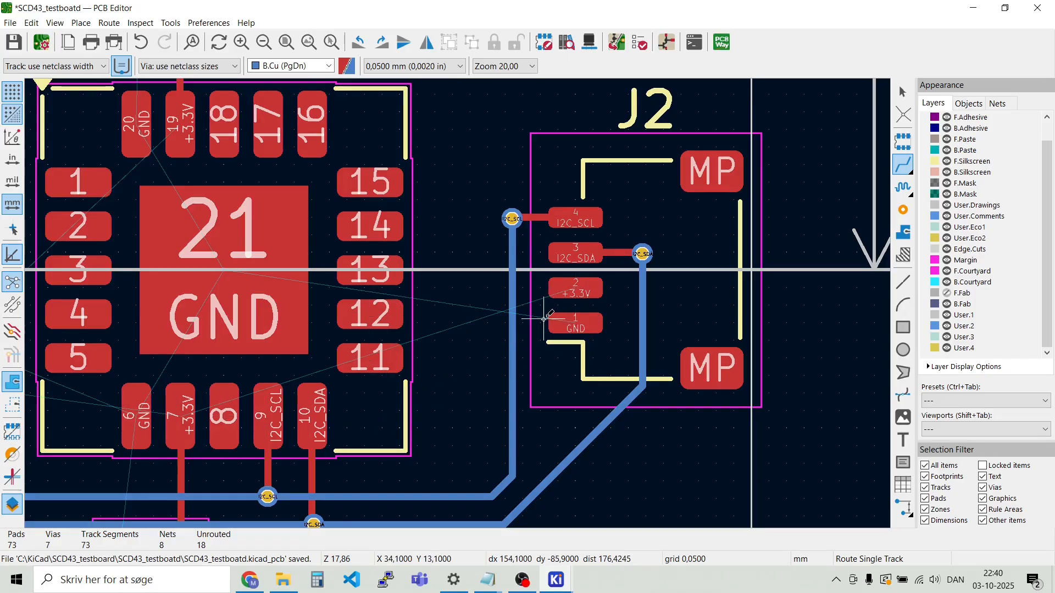
Route +3.3V on F.Cu from C2 pad 1 below the I2C_SDA via and up beside the I2C_SCL track to J2 pad 2
{"action": "scroll", "coordinate": [580, 309], "scroll_direction": "down", "scroll_amount": 4}
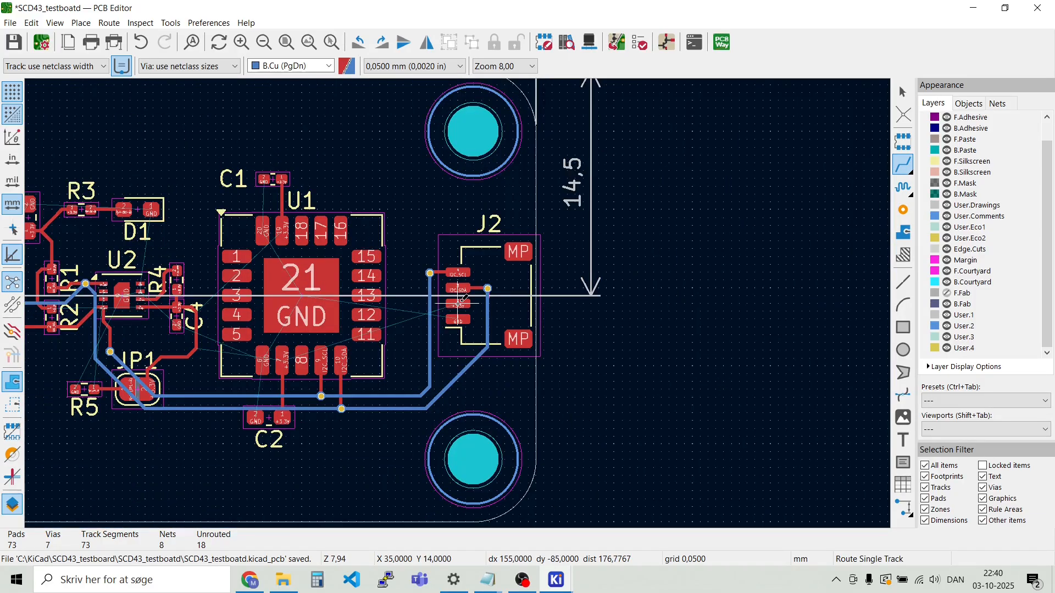
{"action": "scroll", "coordinate": [459, 304], "scroll_direction": "up", "scroll_amount": 2}
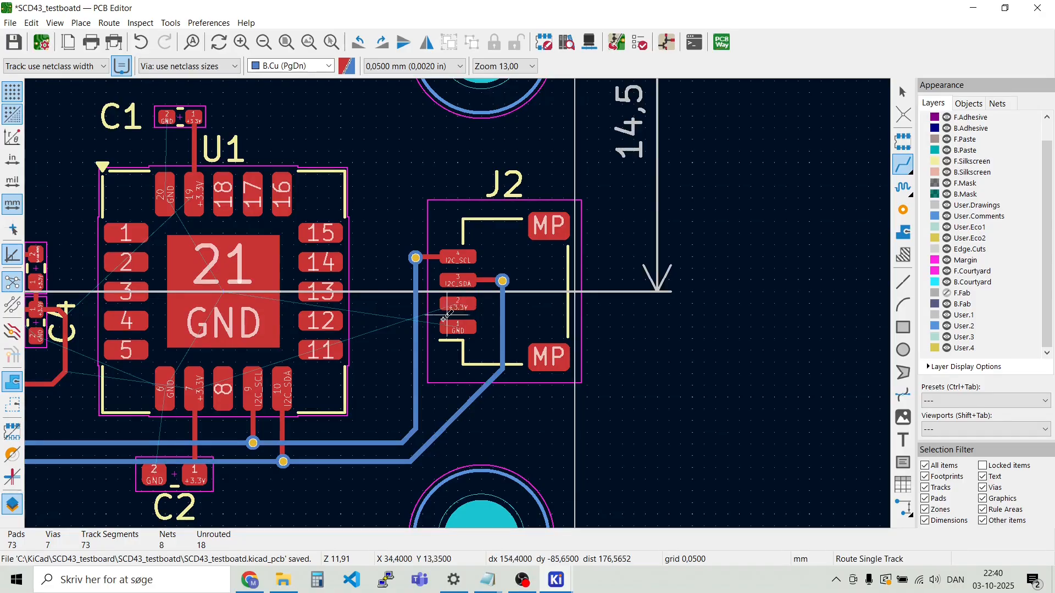
{"action": "scroll", "coordinate": [195, 475], "scroll_direction": "up", "scroll_amount": 2}
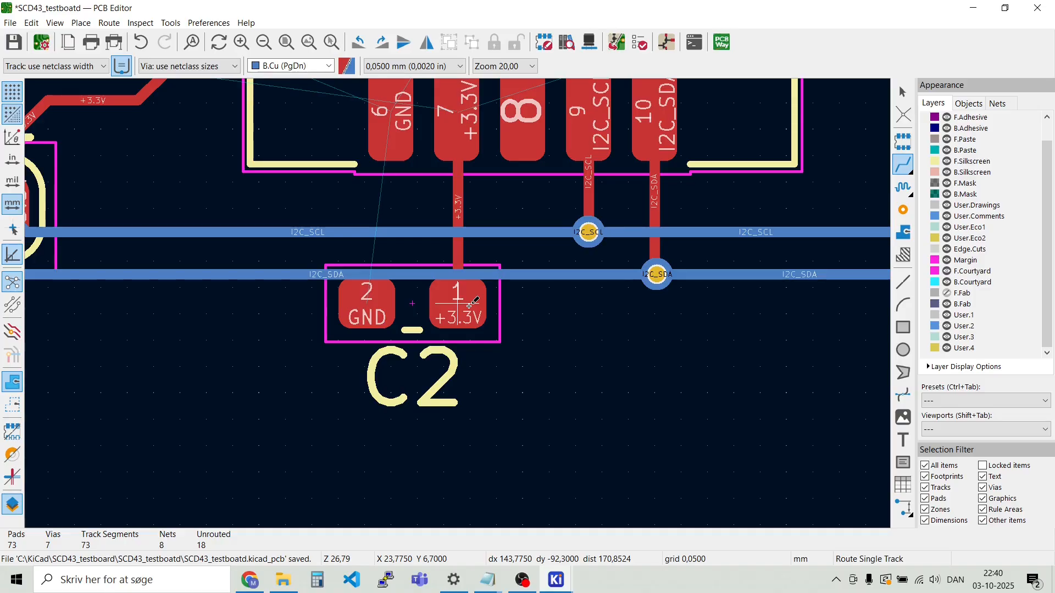
{"action": "key", "text": "Page_Up"}
{"action": "key", "text": "Escape"}
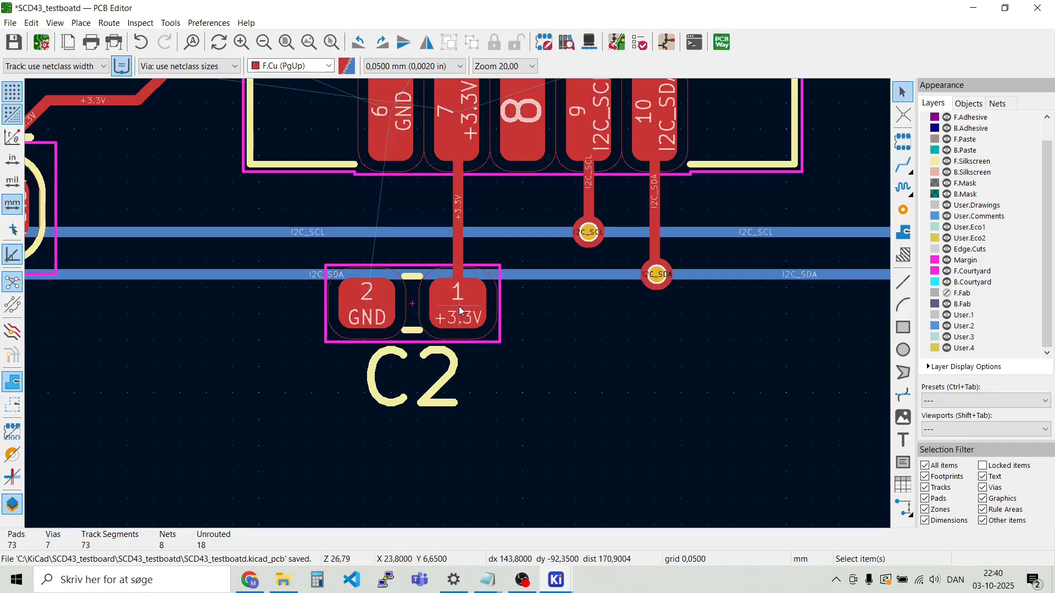
{"action": "key", "text": "x"}
{"action": "scroll", "coordinate": [549, 300], "scroll_direction": "down", "scroll_amount": 2}
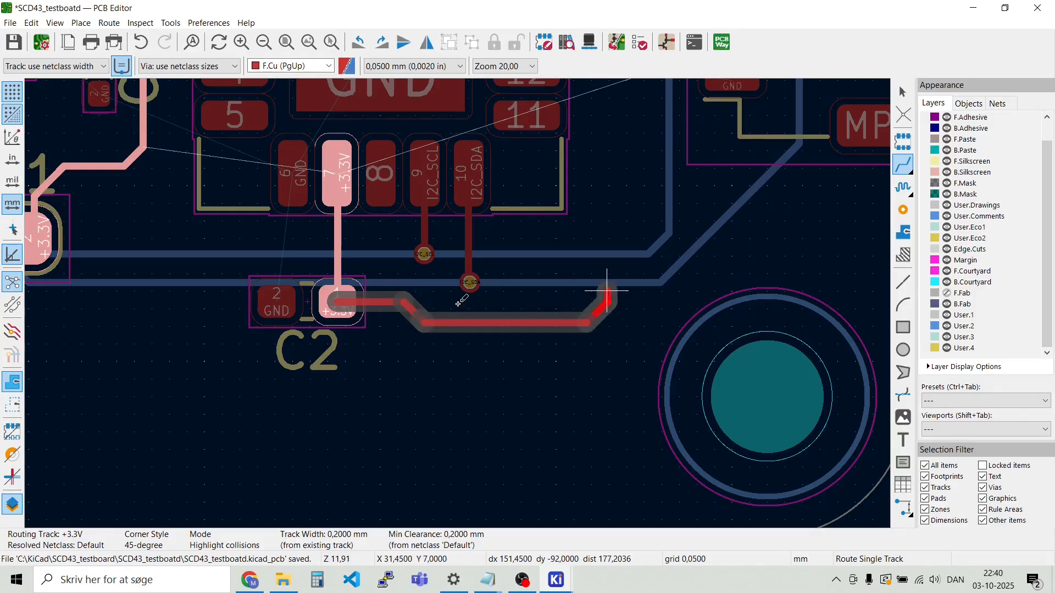
{"action": "scroll", "coordinate": [596, 287], "scroll_direction": "down", "scroll_amount": 2}
{"action": "scroll", "coordinate": [481, 229], "scroll_direction": "up", "scroll_amount": 4}
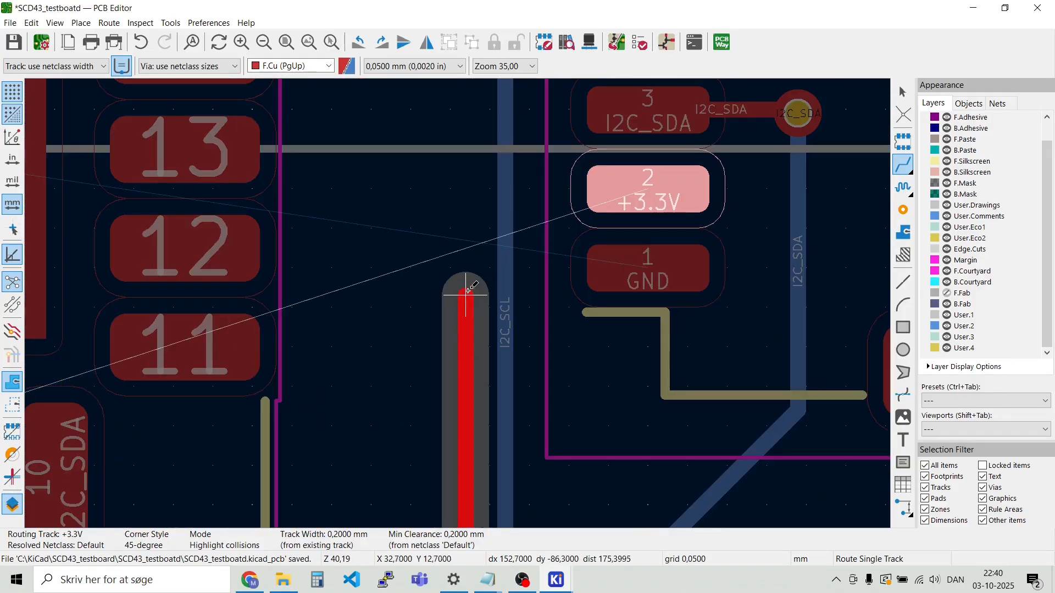
{"action": "left_click", "coordinate": [467, 275]}
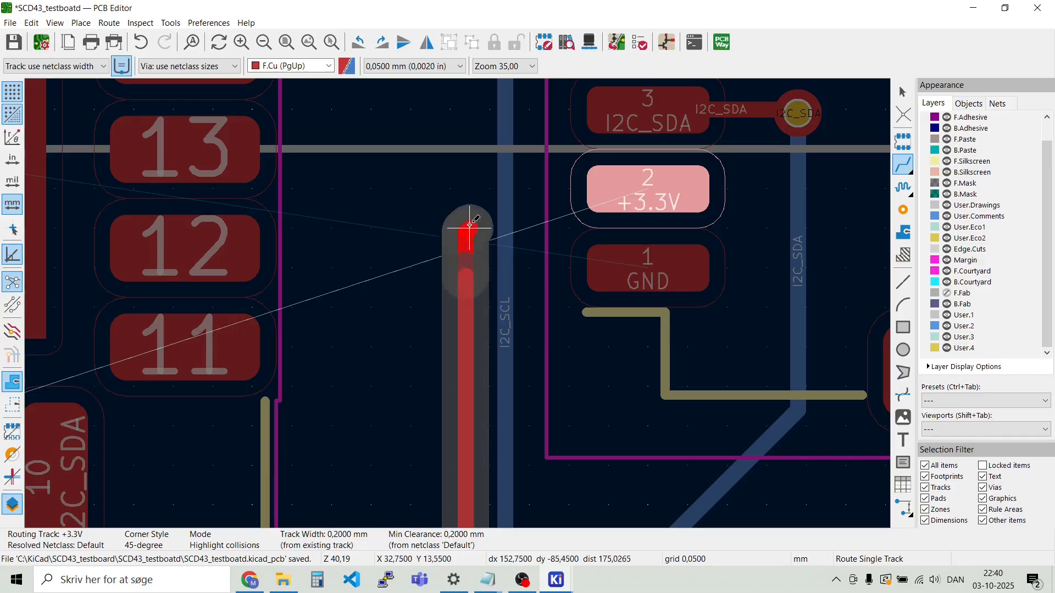
{"action": "left_click", "coordinate": [605, 177]}
{"action": "scroll", "coordinate": [481, 165], "scroll_direction": "down", "scroll_amount": 4}
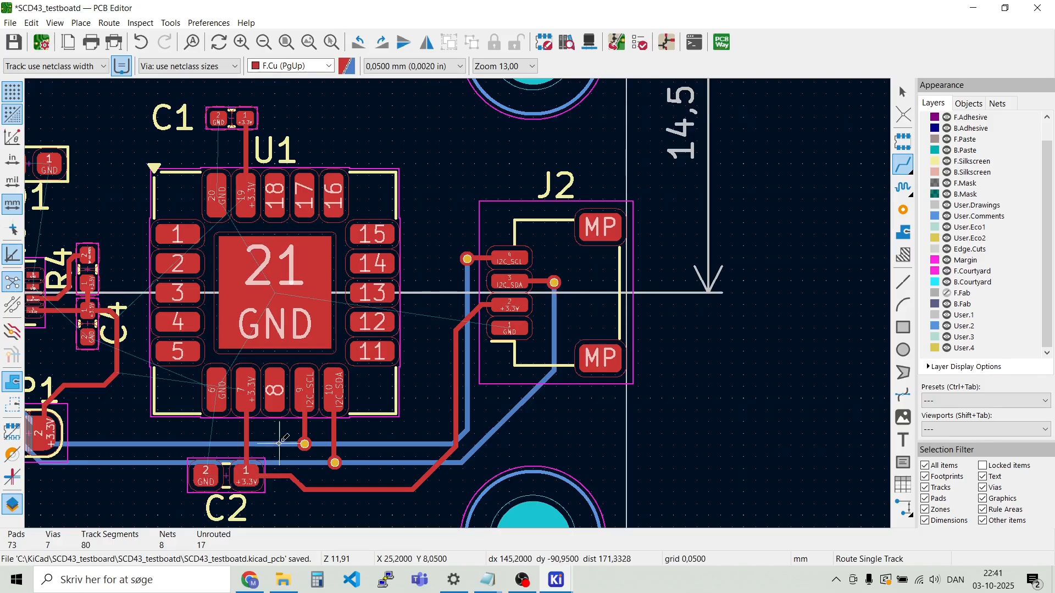
Route a +3.3V track on F.Cu from R4 pad 1 horizontally about 1.6 mm toward U1, continuing upward between R4 and U1
{"action": "scroll", "coordinate": [280, 446], "scroll_direction": "down", "scroll_amount": 2}
{"action": "scroll", "coordinate": [459, 303], "scroll_direction": "up", "scroll_amount": 2}
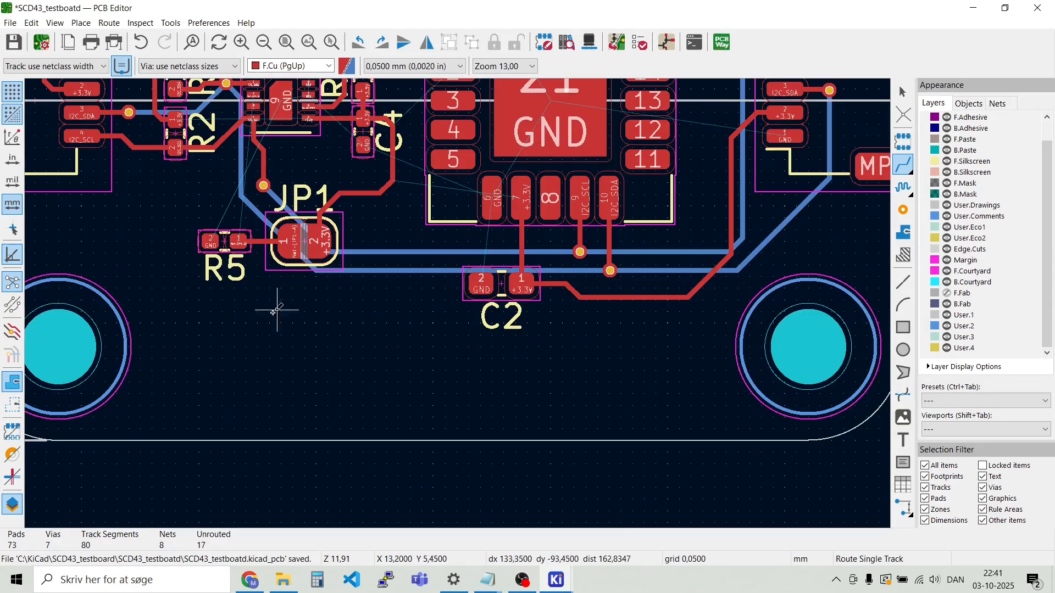
{"action": "scroll", "coordinate": [288, 307], "scroll_direction": "up", "scroll_amount": 2}
{"action": "scroll", "coordinate": [459, 303], "scroll_direction": "down", "scroll_amount": 3}
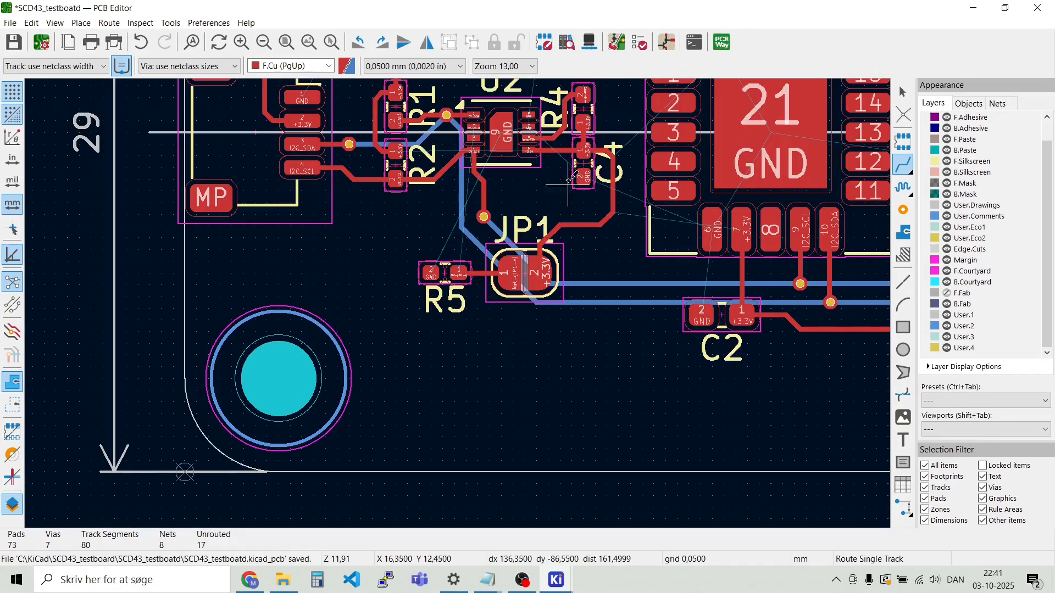
{"action": "scroll", "coordinate": [500, 252], "scroll_direction": "up", "scroll_amount": 5}
{"action": "scroll", "coordinate": [555, 184], "scroll_direction": "down", "scroll_amount": 3}
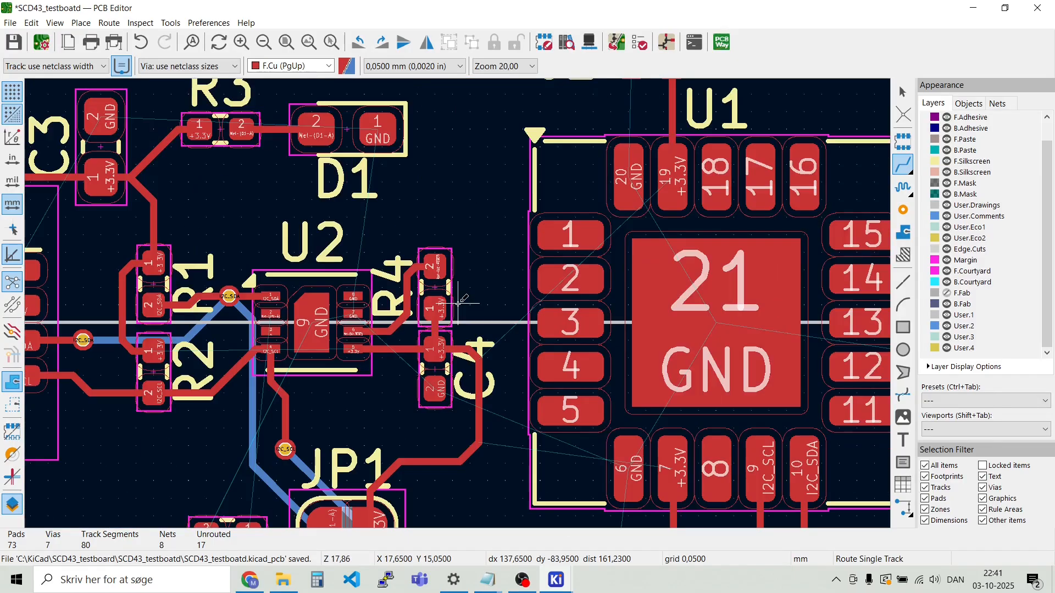
{"action": "left_click", "coordinate": [434, 309]}
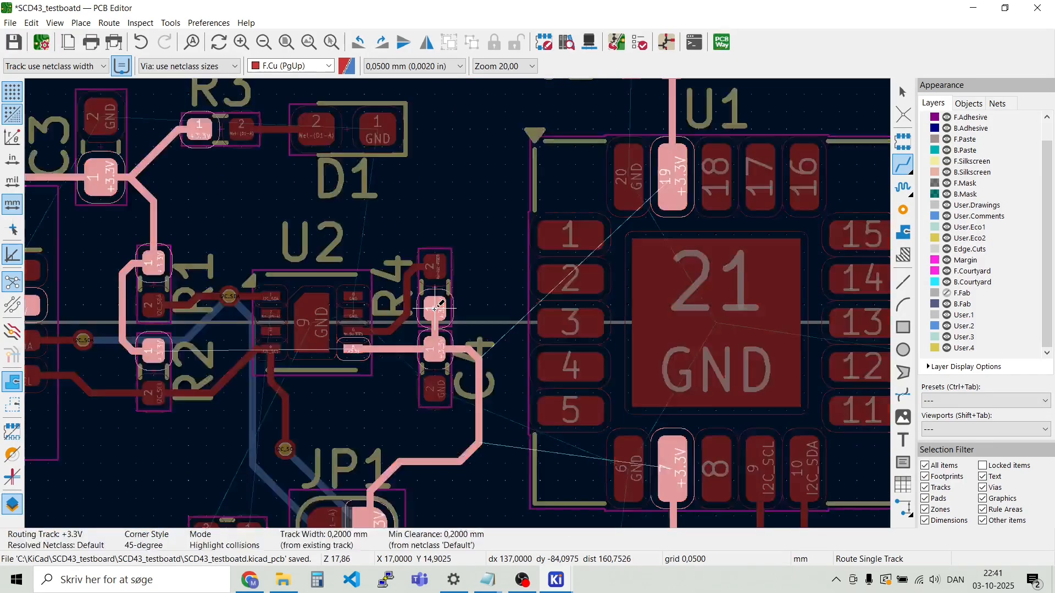
{"action": "left_click", "coordinate": [491, 309]}
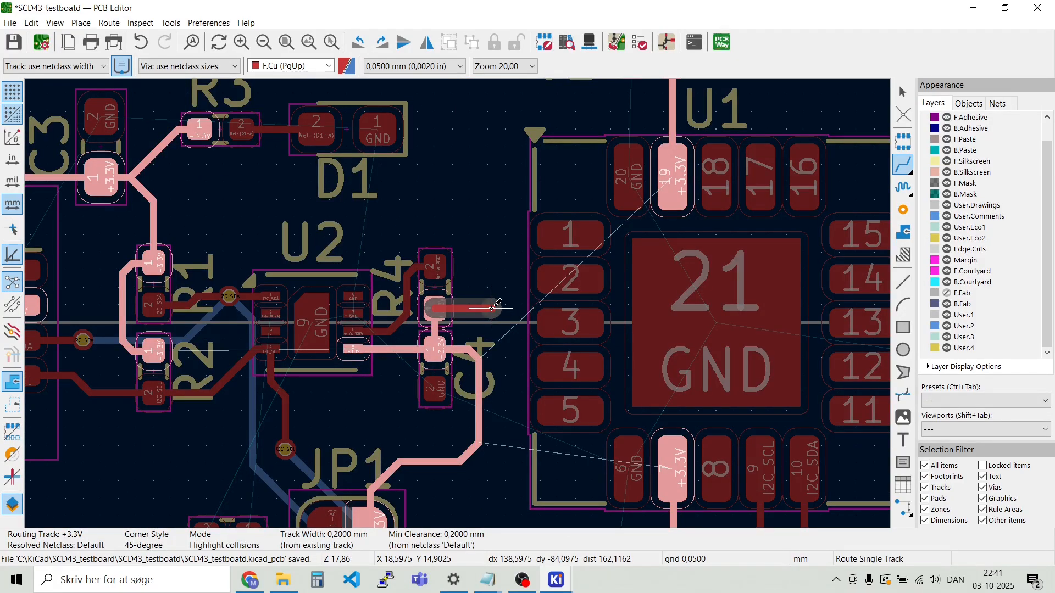
{"action": "scroll", "coordinate": [498, 270], "scroll_direction": "down", "scroll_amount": 4}
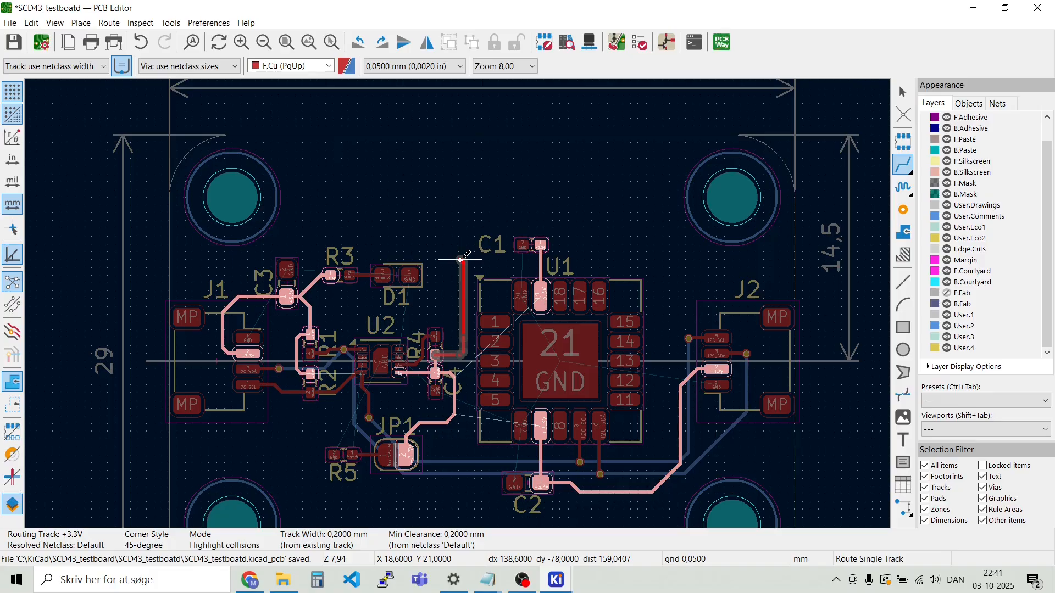
{"action": "scroll", "coordinate": [461, 258], "scroll_direction": "up", "scroll_amount": 2}
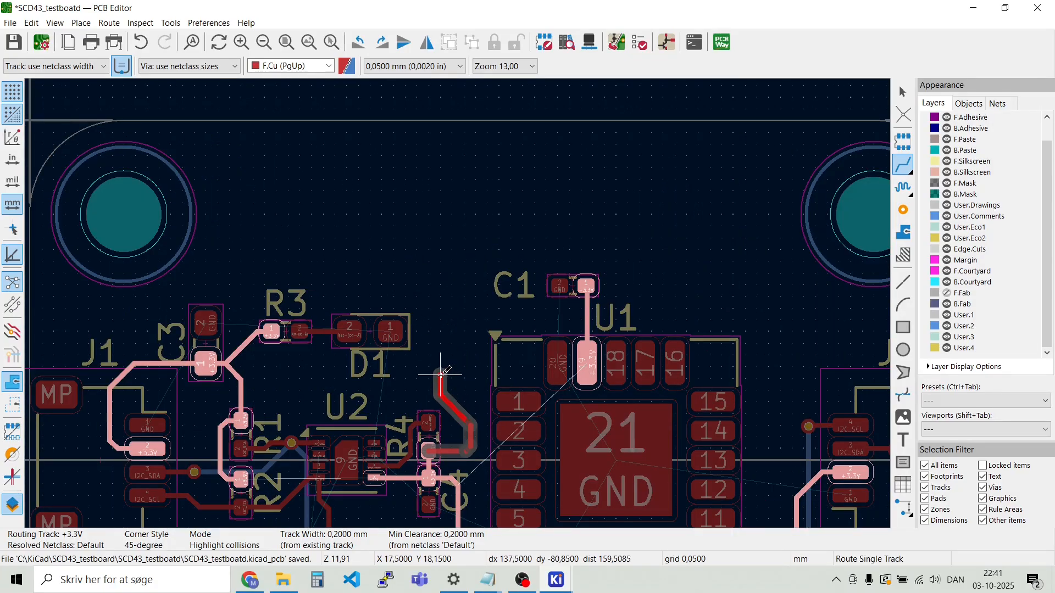
Delete the upward segments at the end of the +3.3V track from R4 pad 1, leaving only its horizontal segment
{"action": "scroll", "coordinate": [443, 374], "scroll_direction": "up", "scroll_amount": 3}
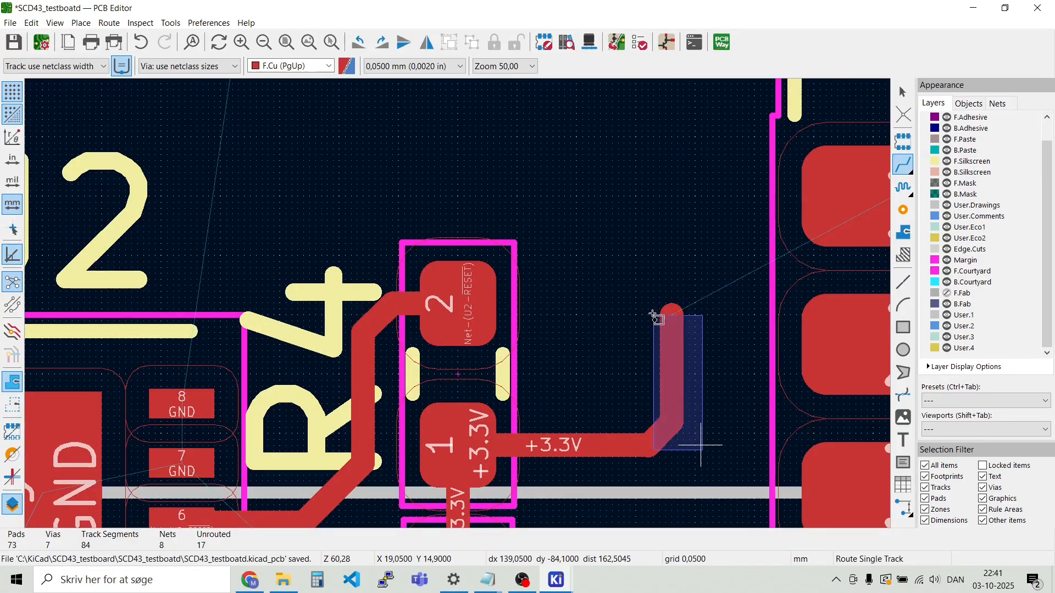
{"action": "left_click_drag", "start_coordinate": [655, 317], "coordinate": [662, 329]}
{"action": "key", "text": "Delete"}
{"action": "left_click", "coordinate": [618, 445]}
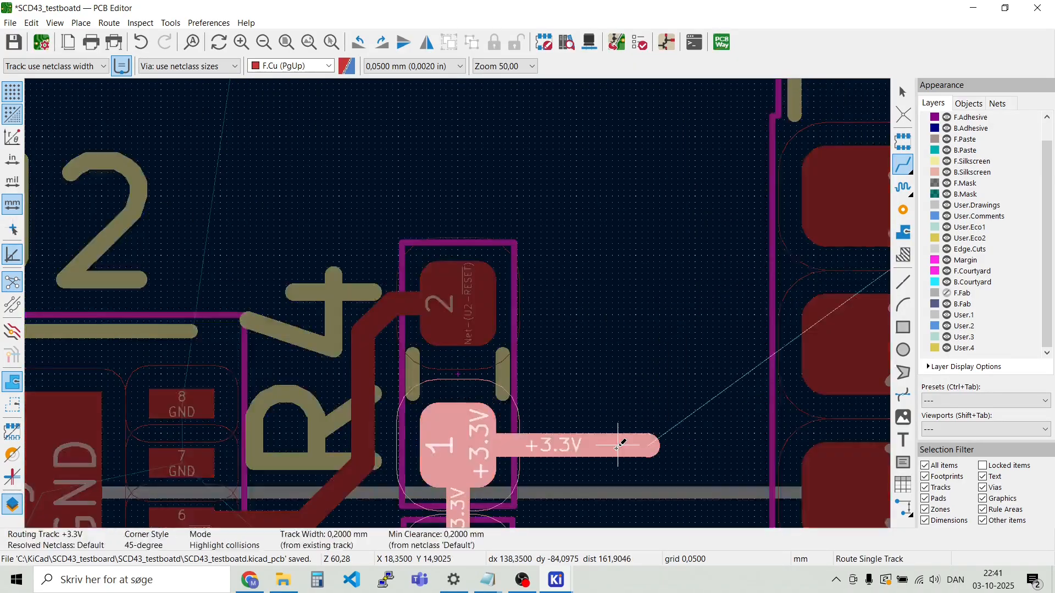
{"action": "key", "text": "Escape"}
{"action": "key", "text": "Escape"}
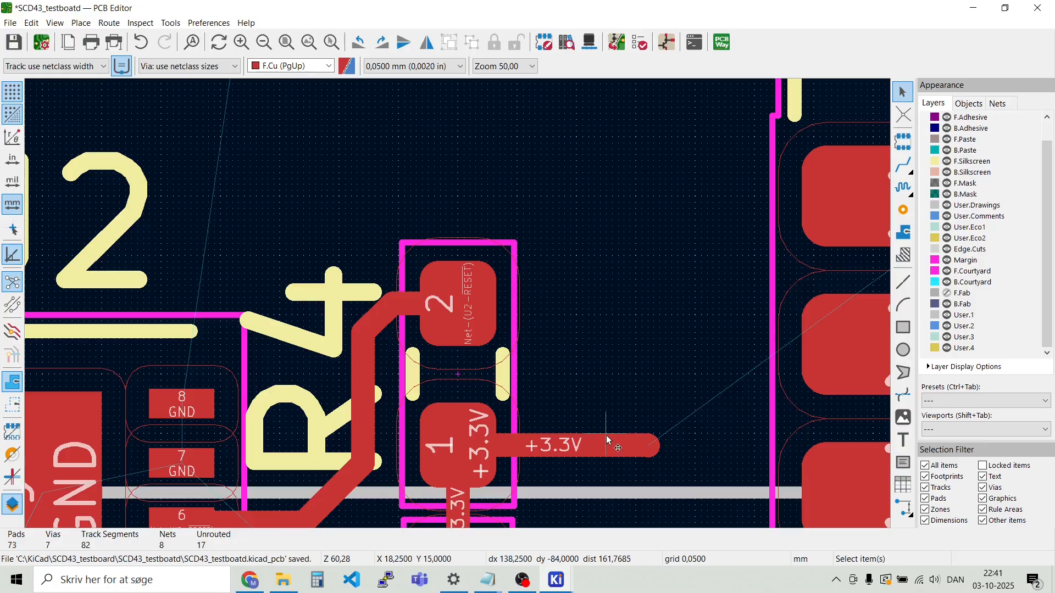
{"action": "left_click", "coordinate": [609, 437]}
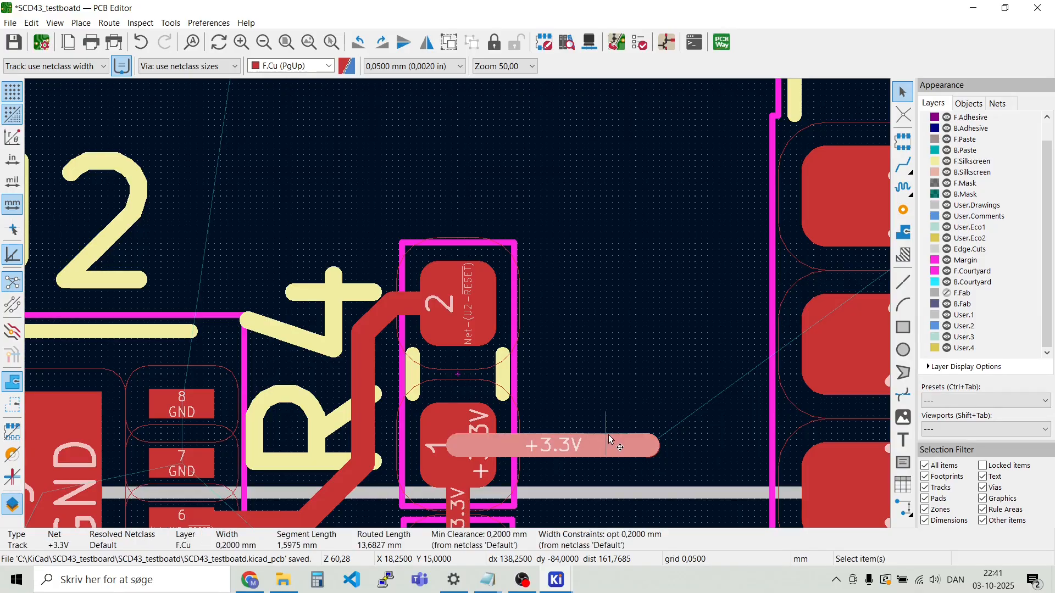
{"action": "key", "text": "Escape"}
Make B.Cu the active layer and place a via near the free end of the +3.3V track from R4 pad 1
{"action": "key", "text": "Page_Down"}
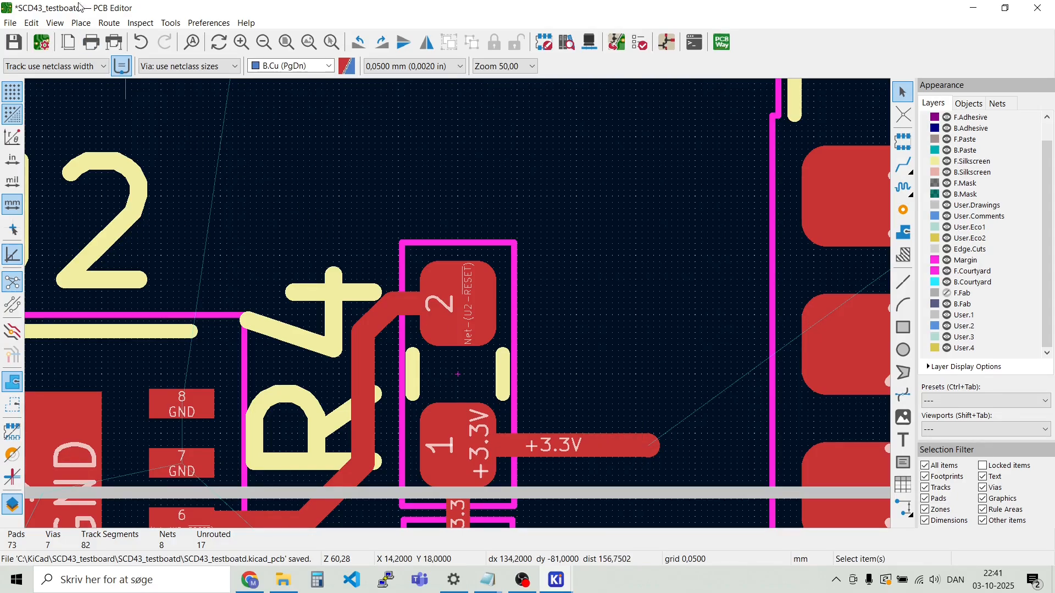
{"action": "left_click", "coordinate": [83, 23]}
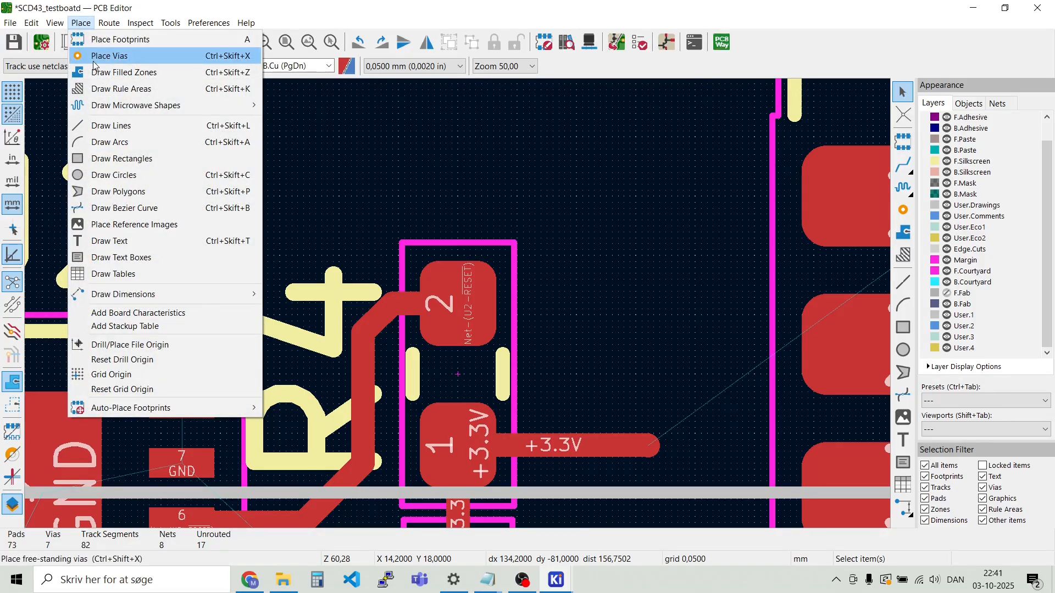
{"action": "left_click", "coordinate": [97, 57]}
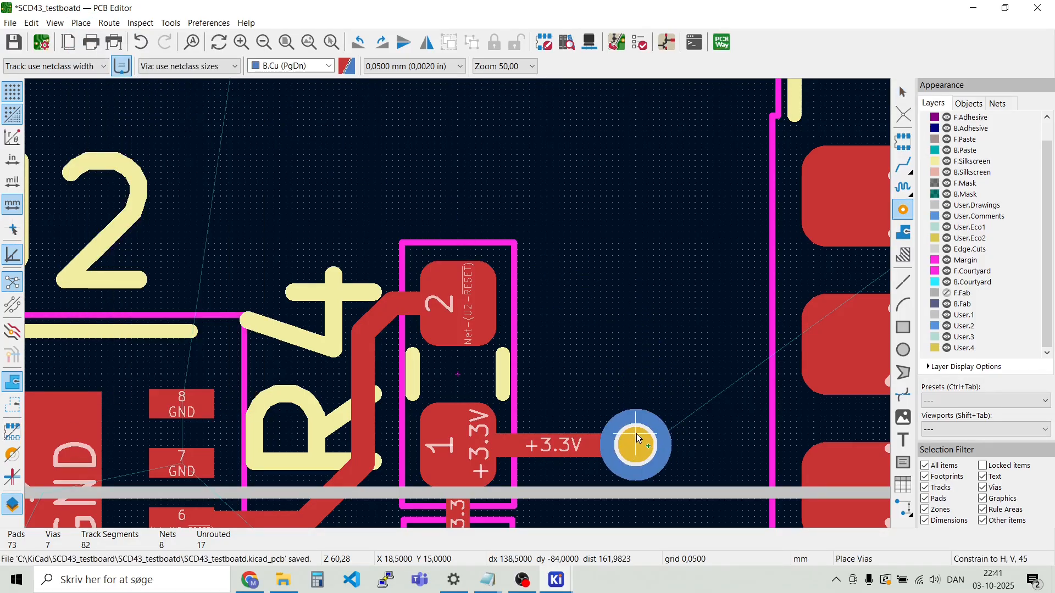
{"action": "left_click", "coordinate": [642, 444]}
{"action": "key", "text": "Escape"}
Route +3.3V on B.Cu from the via beside R4 diagonally up under C1 pad 1 to X 25.0, Y 21.9 mm
{"action": "key", "text": "x"}
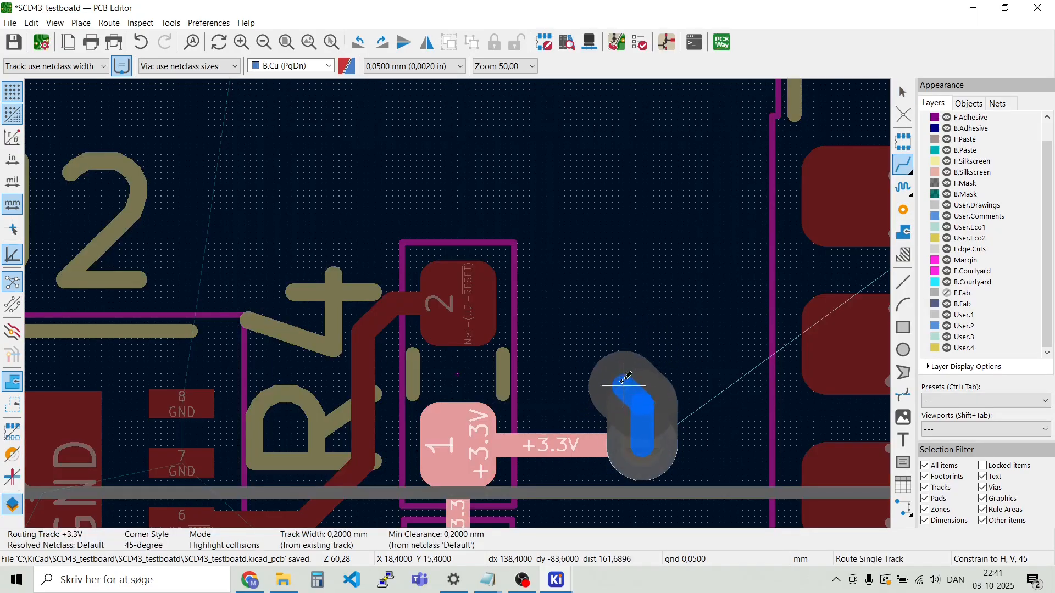
{"action": "scroll", "coordinate": [462, 319], "scroll_direction": "down", "scroll_amount": 4}
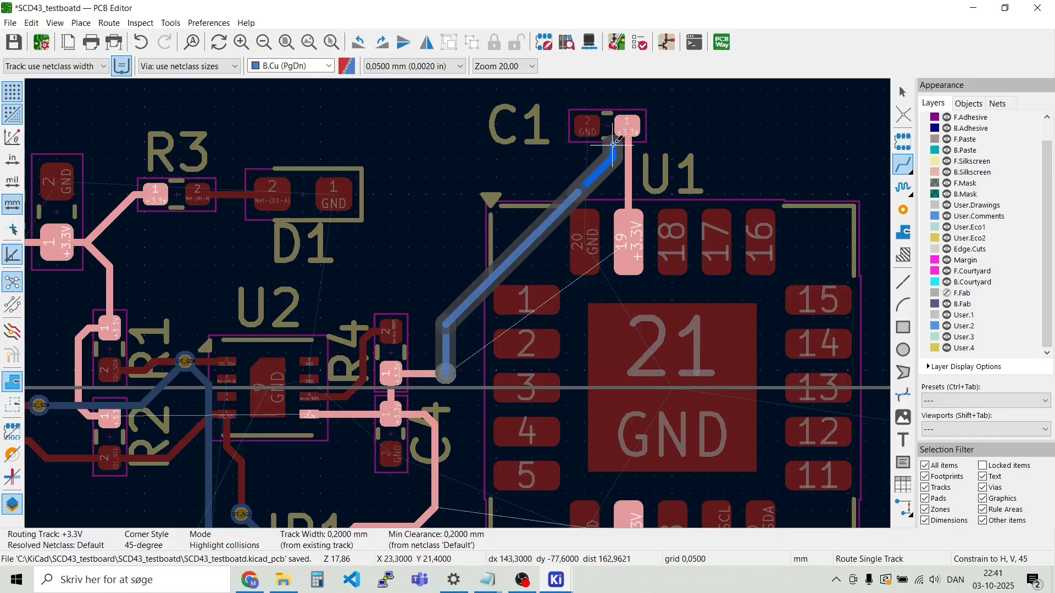
{"action": "scroll", "coordinate": [625, 124], "scroll_direction": "up", "scroll_amount": 4}
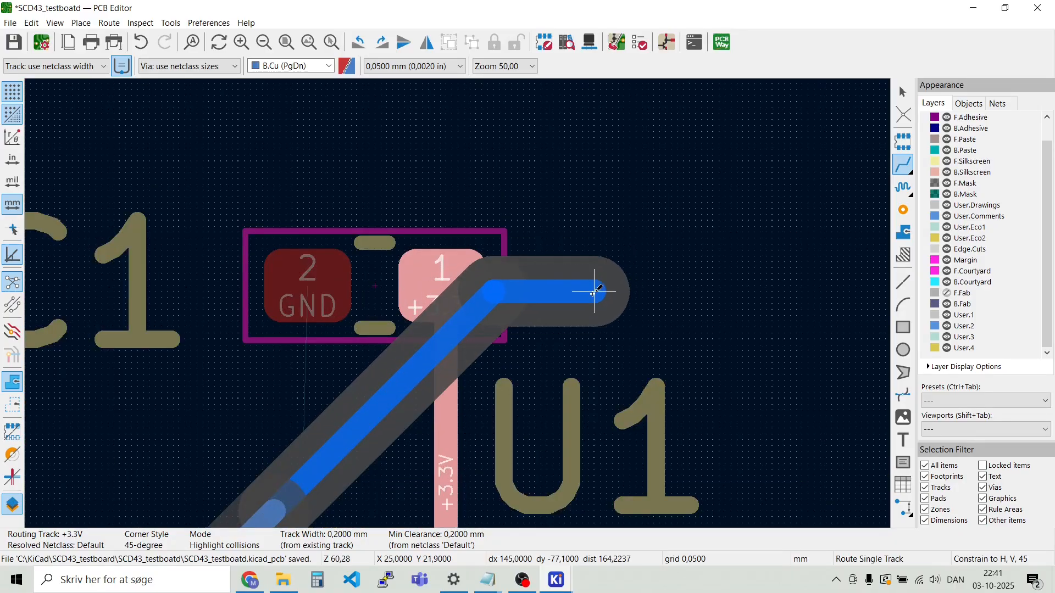
Place a via at the end of the +3.3V track beside C1 and connect it to C1 pad 1 on front copper
{"action": "key", "text": "v"}
{"action": "double_click", "coordinate": [594, 291]}
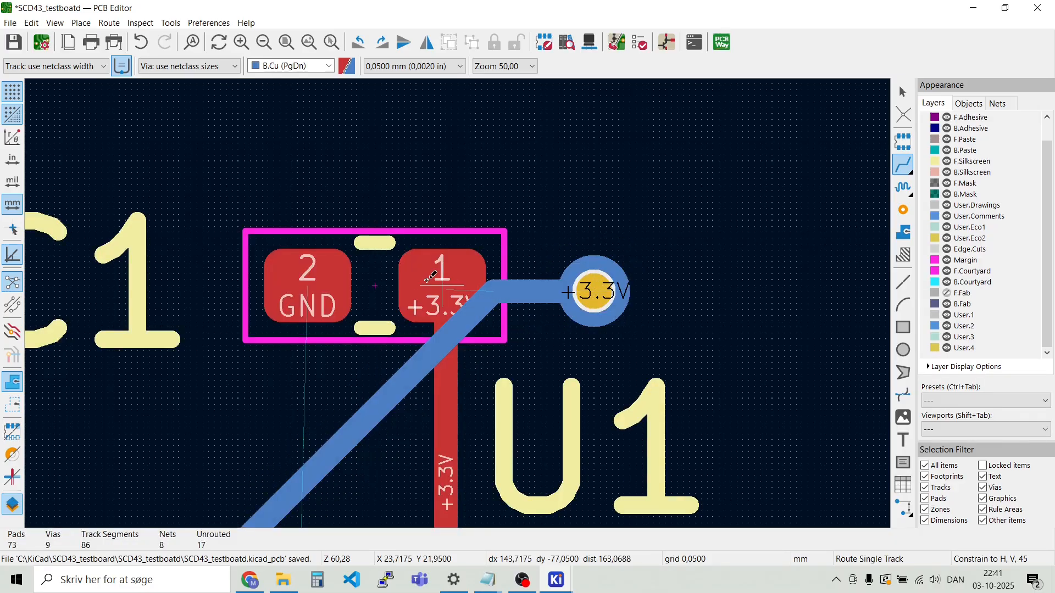
{"action": "left_click", "coordinate": [432, 279]}
{"action": "key", "text": "Escape"}
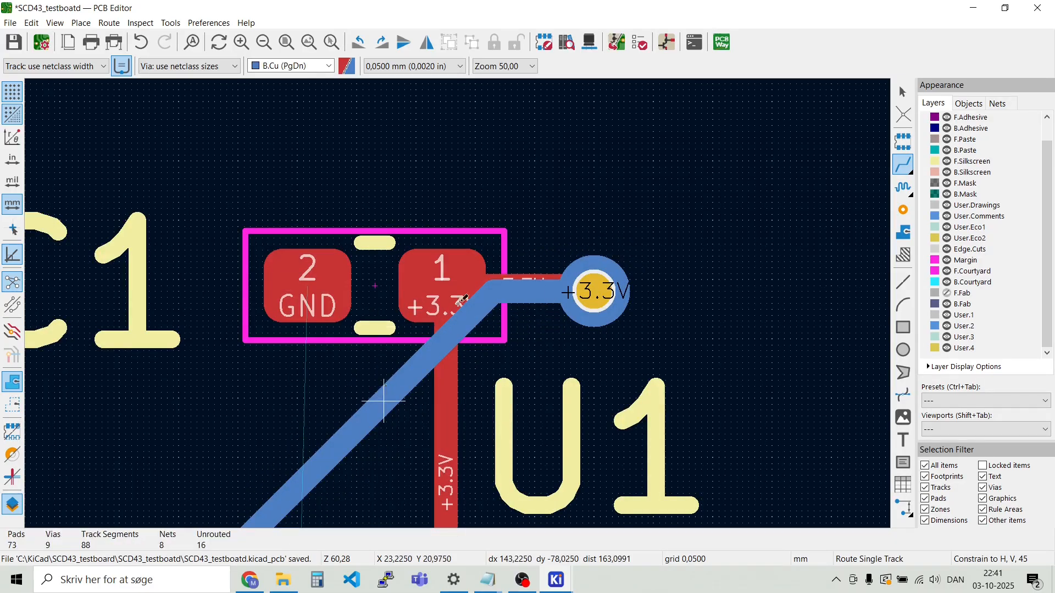
Try to place a free-standing via on F.Cu beside the +3.3V track junction next to C3 pad 1
{"action": "scroll", "coordinate": [383, 394], "scroll_direction": "down", "scroll_amount": 4}
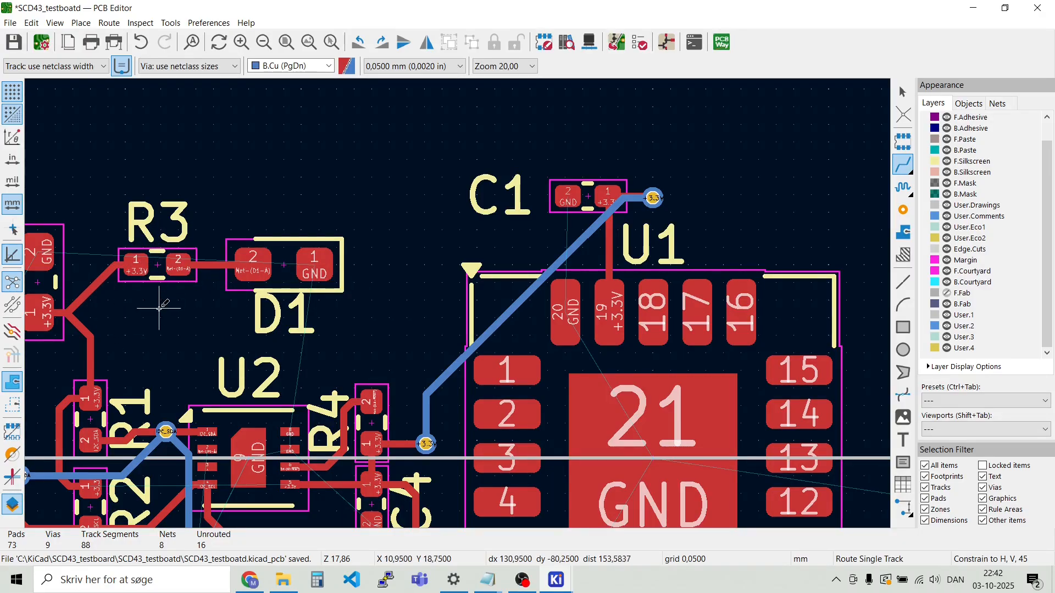
{"action": "scroll", "coordinate": [145, 393], "scroll_direction": "up", "scroll_amount": 1}
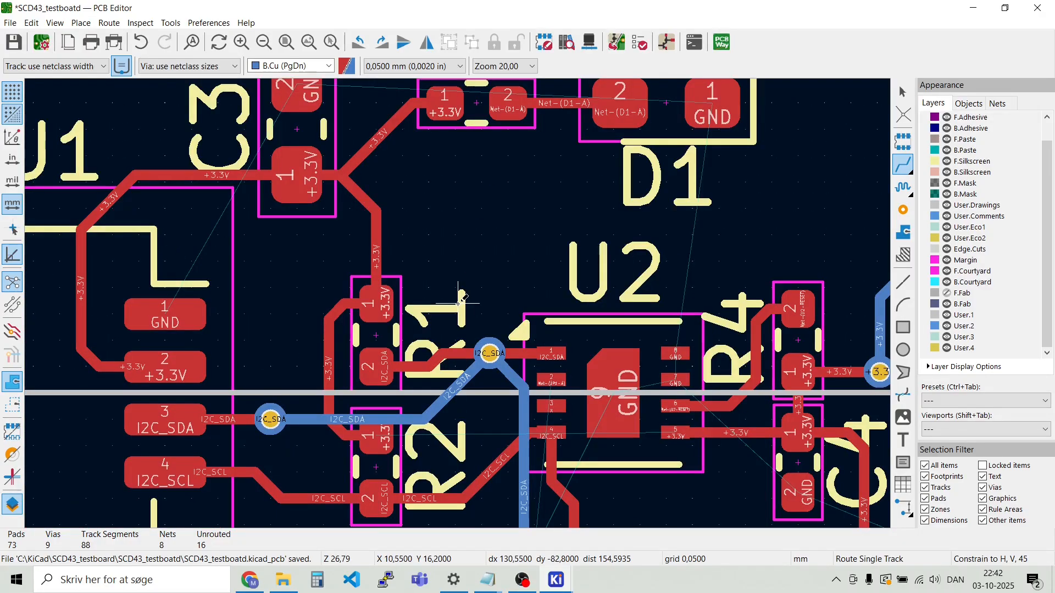
{"action": "scroll", "coordinate": [345, 178], "scroll_direction": "up", "scroll_amount": 1}
{"action": "scroll", "coordinate": [458, 304], "scroll_direction": "up", "scroll_amount": 2}
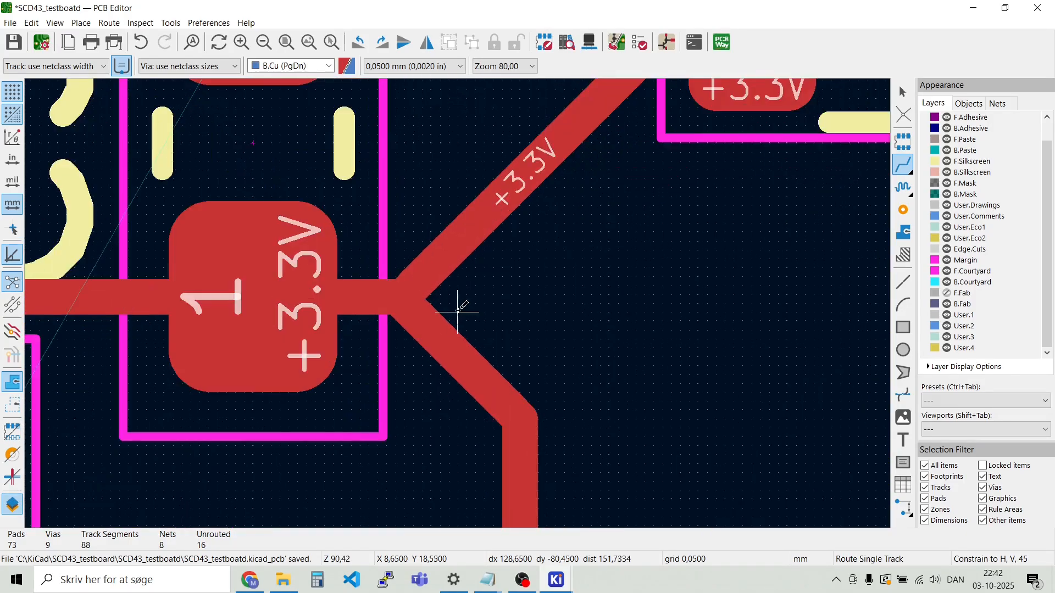
{"action": "key", "text": "Page_Up"}
{"action": "key", "text": "Escape"}
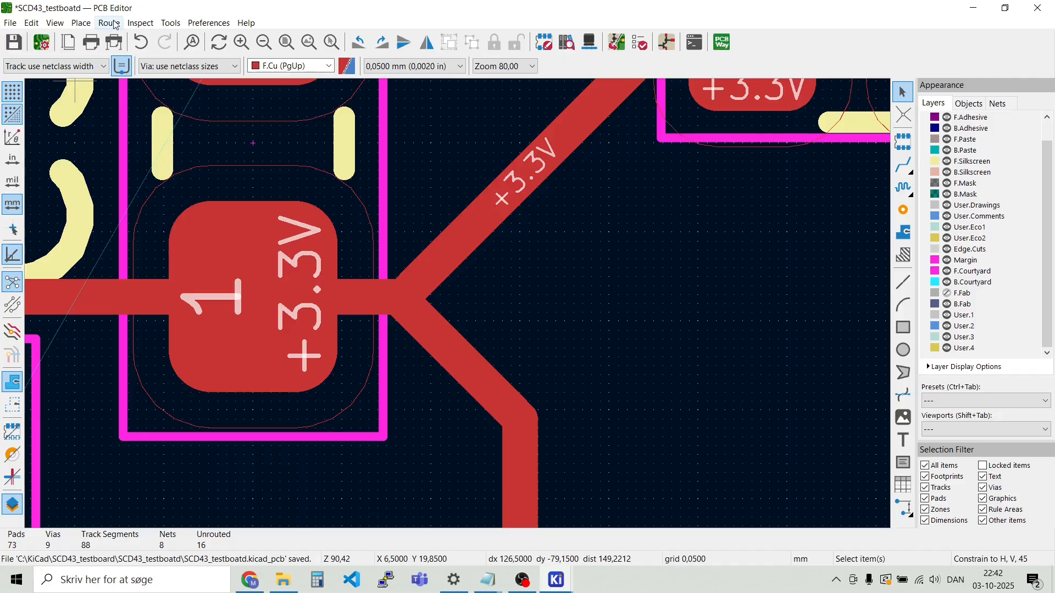
{"action": "left_click", "coordinate": [81, 22]}
{"action": "left_click", "coordinate": [102, 53]}
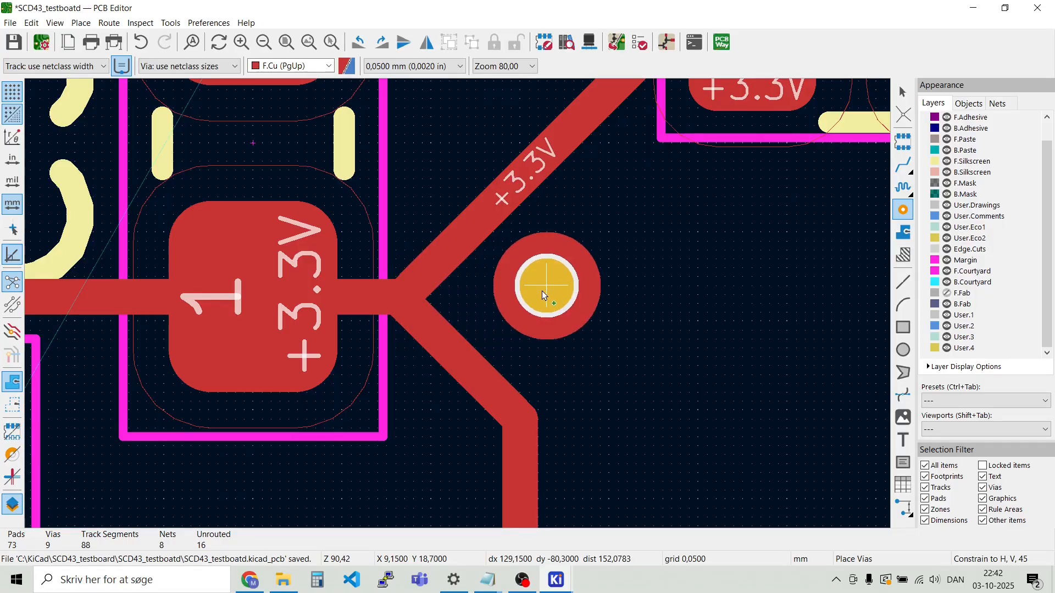
{"action": "left_click", "coordinate": [542, 292]}
{"action": "scroll", "coordinate": [542, 292], "scroll_direction": "down", "scroll_amount": 3}
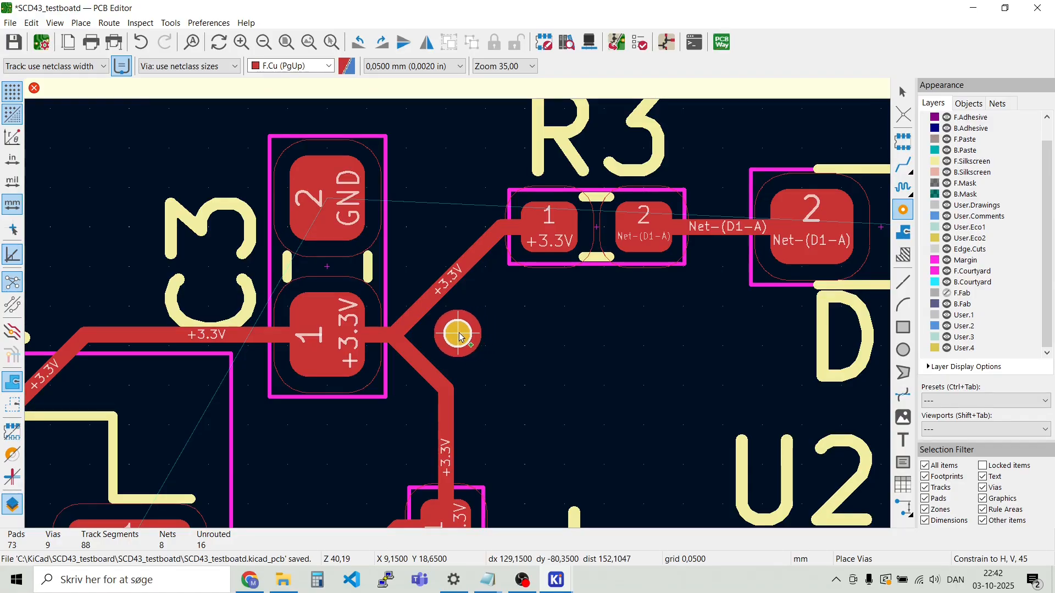
{"action": "key", "text": "Escape"}
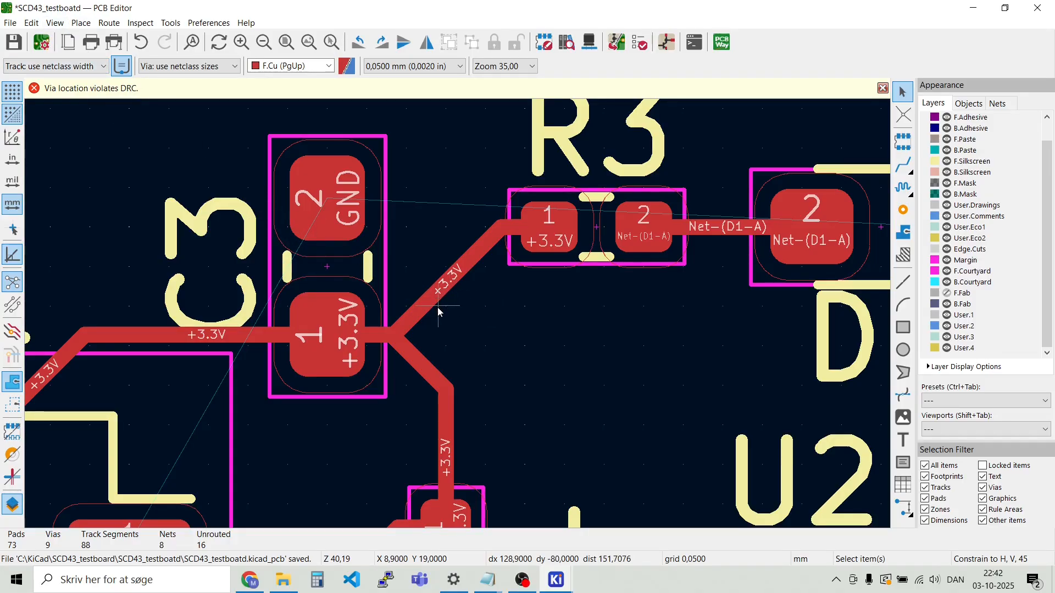
Reshape the +3.3V tracks beside C3 so R3's branch runs horizontally then up, and R1's branch runs straight up into it
{"action": "key", "text": "d"}
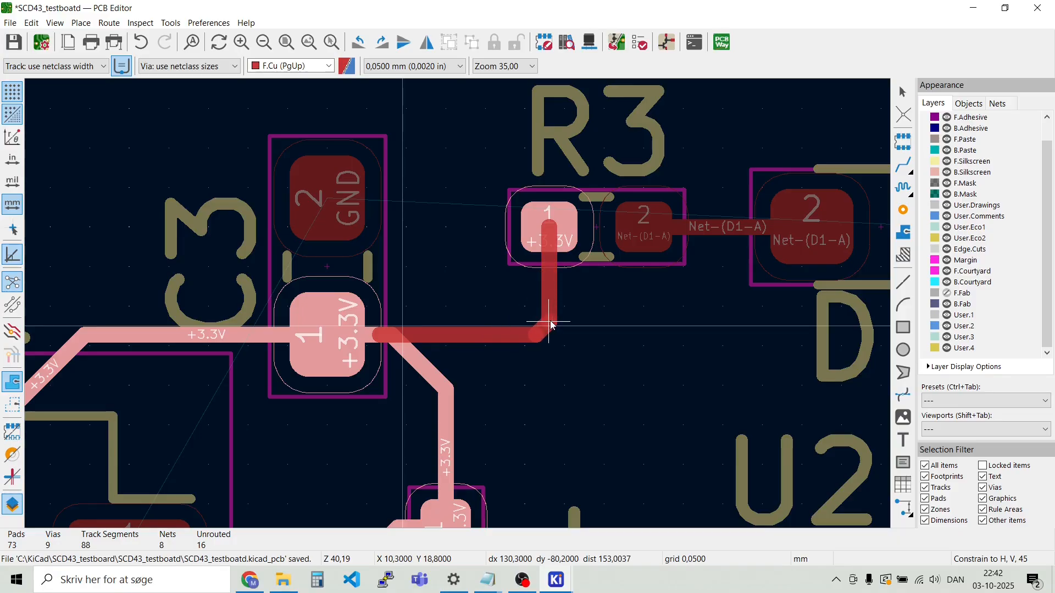
{"action": "left_click", "coordinate": [550, 325]}
{"action": "left_click_drag", "start_coordinate": [422, 365], "coordinate": [457, 333]}
Place a via at X 9.0, Y 18.7 mm where the +3.3V tracks from C3, R3 and R1 meet
{"action": "left_click", "coordinate": [78, 26]}
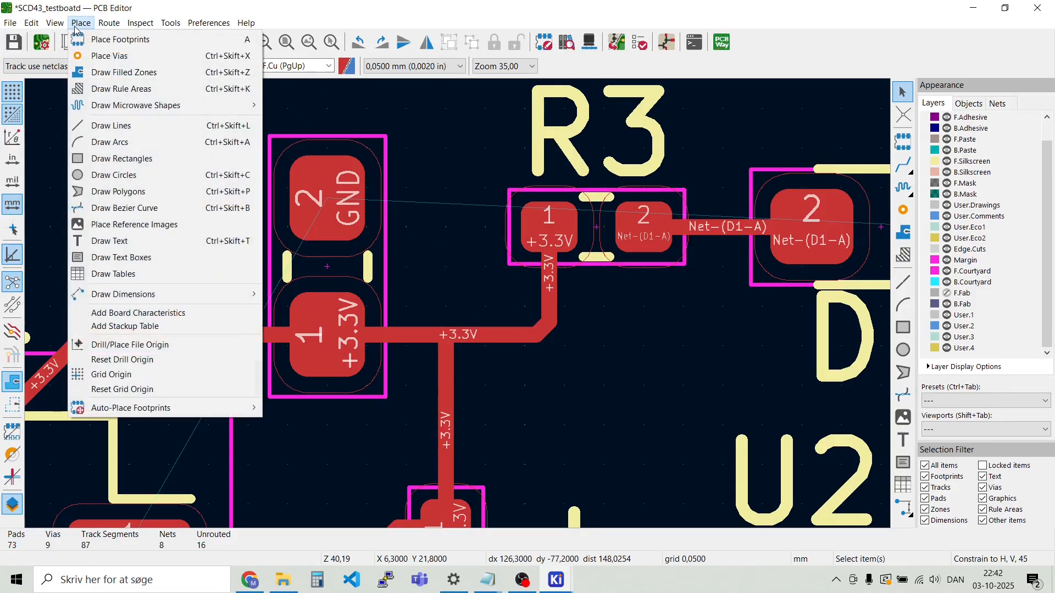
{"action": "left_click", "coordinate": [110, 56]}
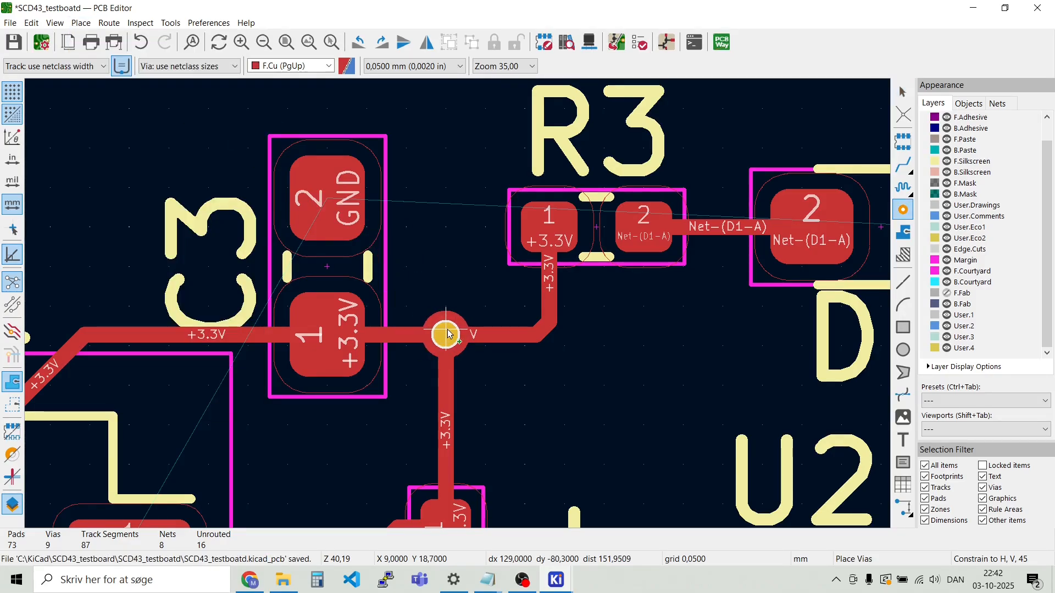
{"action": "left_click", "coordinate": [448, 333]}
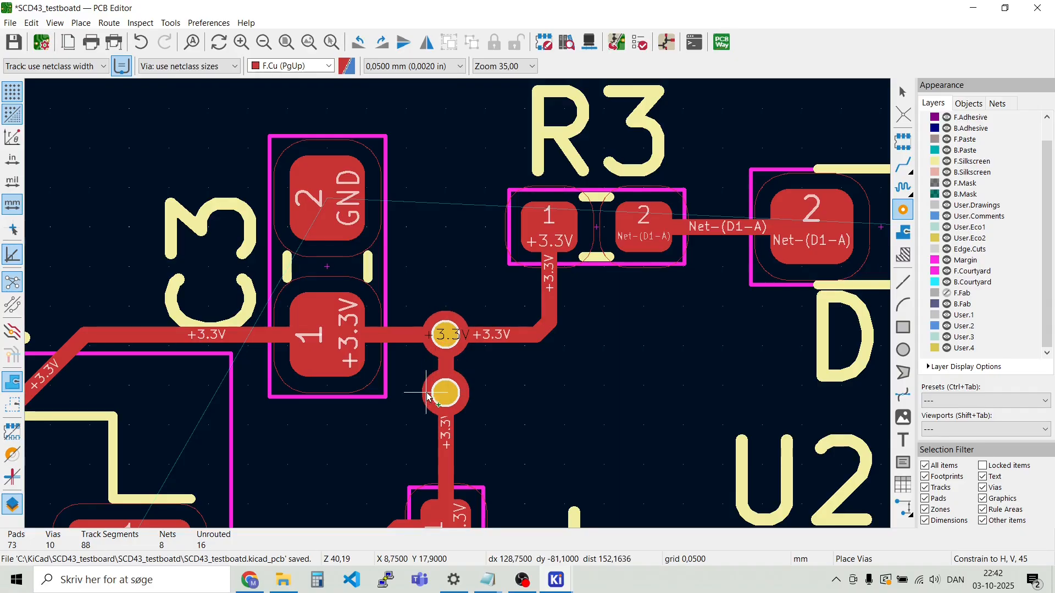
{"action": "key", "text": "Escape"}
{"action": "scroll", "coordinate": [608, 307], "scroll_direction": "down", "scroll_amount": 2}
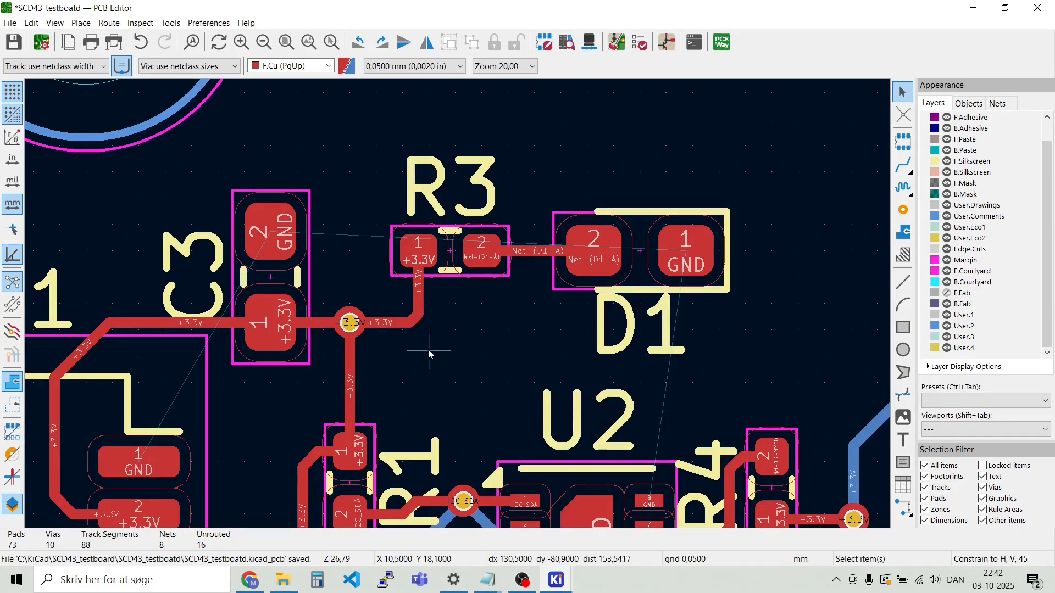
Reshape the +3.3V track to R3 pad 1 so it runs diagonally from the via beside C3
{"action": "scroll", "coordinate": [400, 296], "scroll_direction": "up", "scroll_amount": 2}
{"action": "left_click_drag", "start_coordinate": [480, 336], "coordinate": [379, 362]}
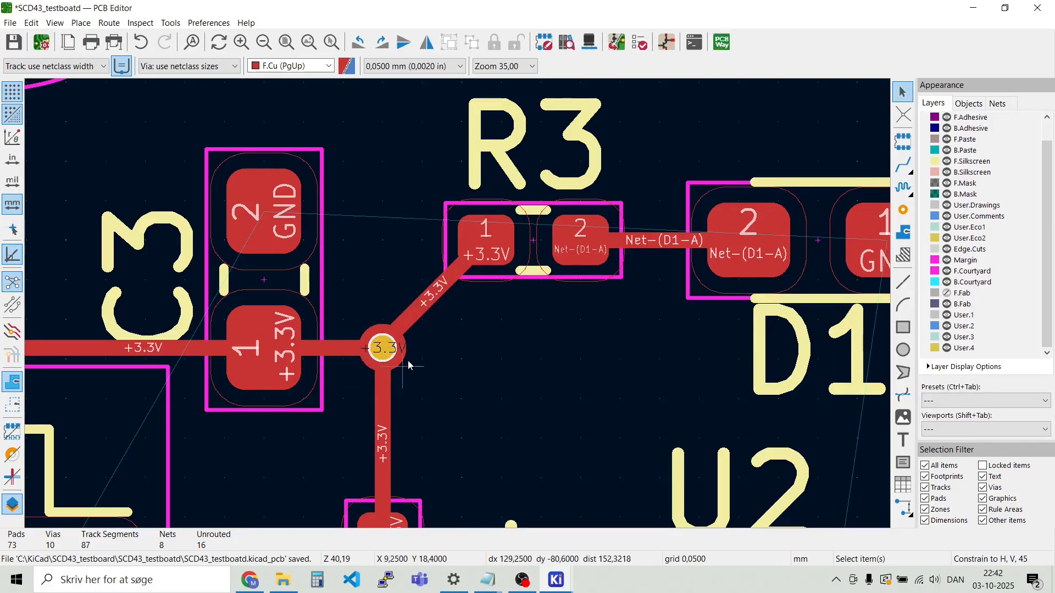
{"action": "scroll", "coordinate": [384, 379], "scroll_direction": "down", "scroll_amount": 2}
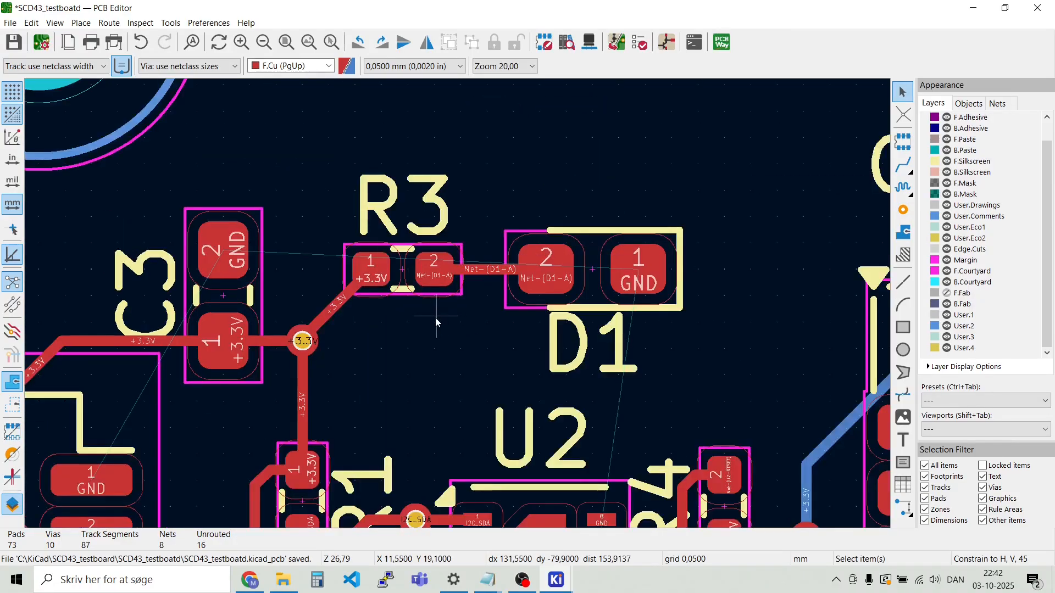
Route a +3.3V track on B.Cu from the via beside C3 horizontally, then diagonally, to the via beside R4 pad 1
{"action": "left_click", "coordinate": [316, 66]}
{"action": "left_click", "coordinate": [283, 89]}
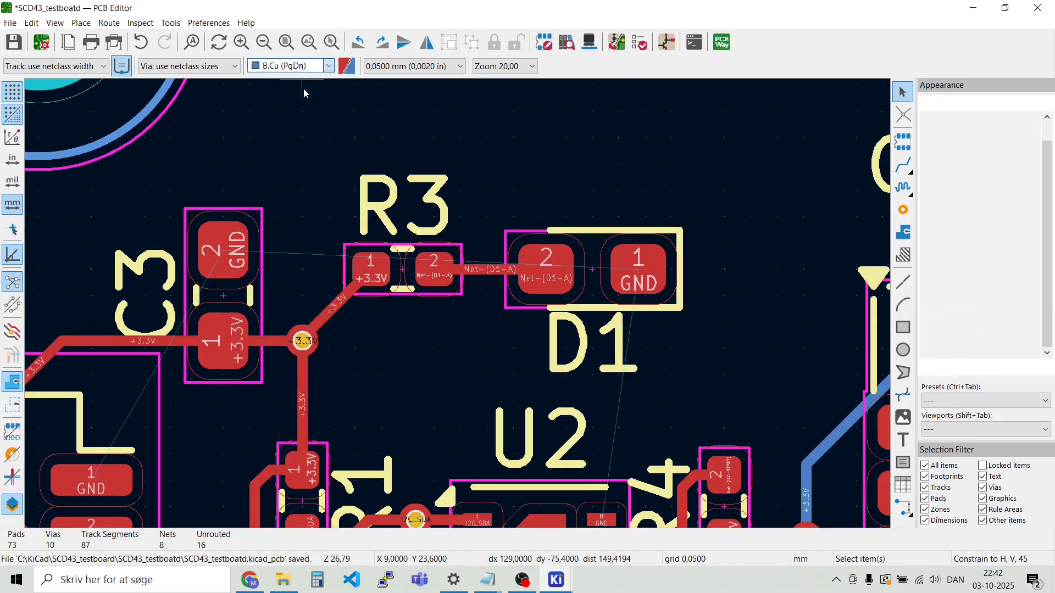
{"action": "left_click_drag", "start_coordinate": [302, 342], "coordinate": [447, 295]}
{"action": "scroll", "coordinate": [446, 372], "scroll_direction": "down", "scroll_amount": 1}
{"action": "key", "text": "Escape"}
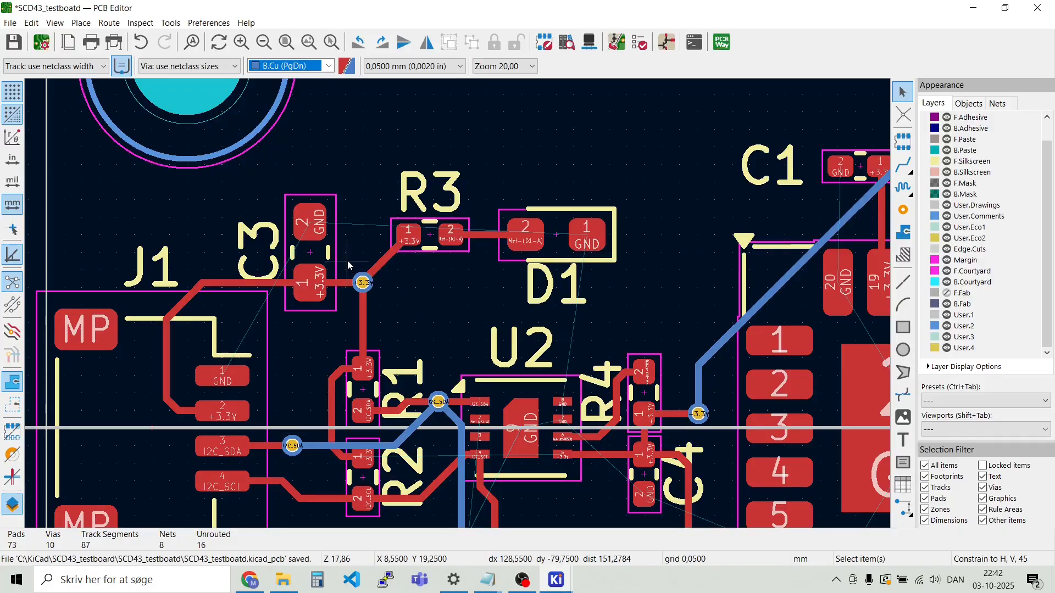
{"action": "key", "text": "x"}
{"action": "key", "text": "Escape"}
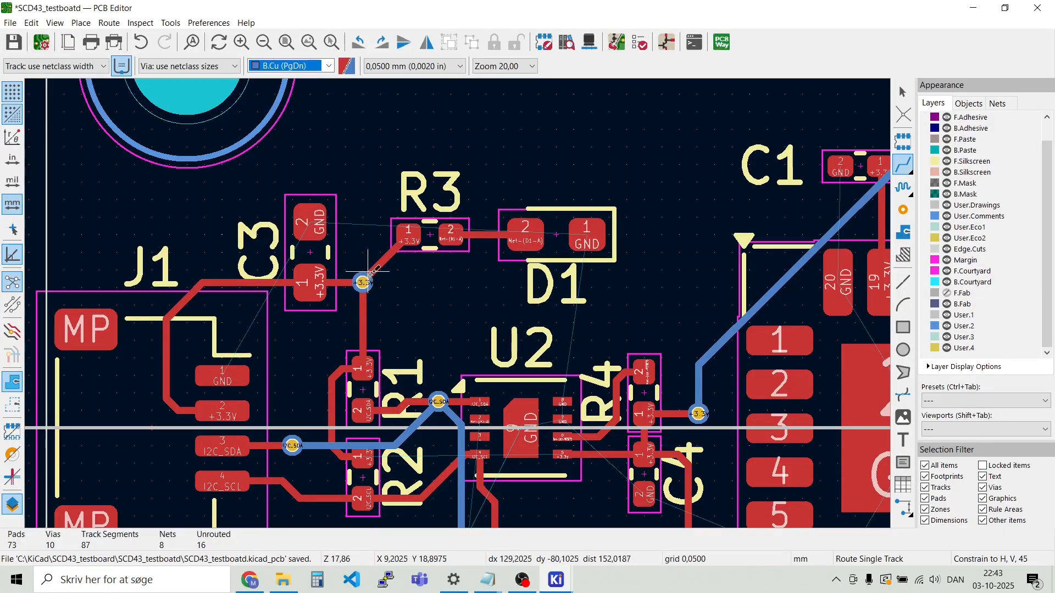
{"action": "left_click", "coordinate": [363, 282]}
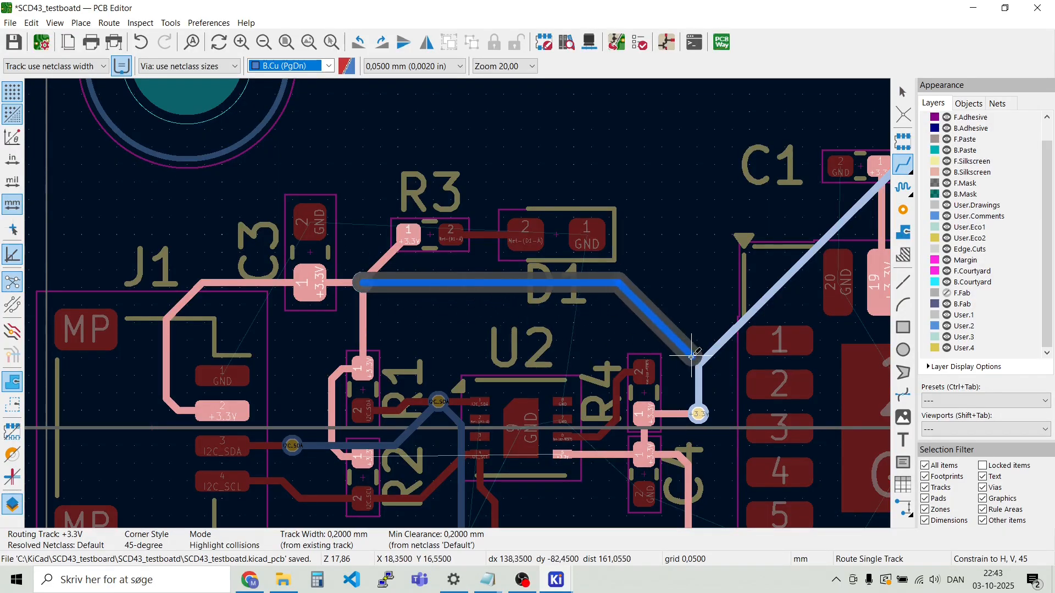
{"action": "left_click", "coordinate": [699, 413]}
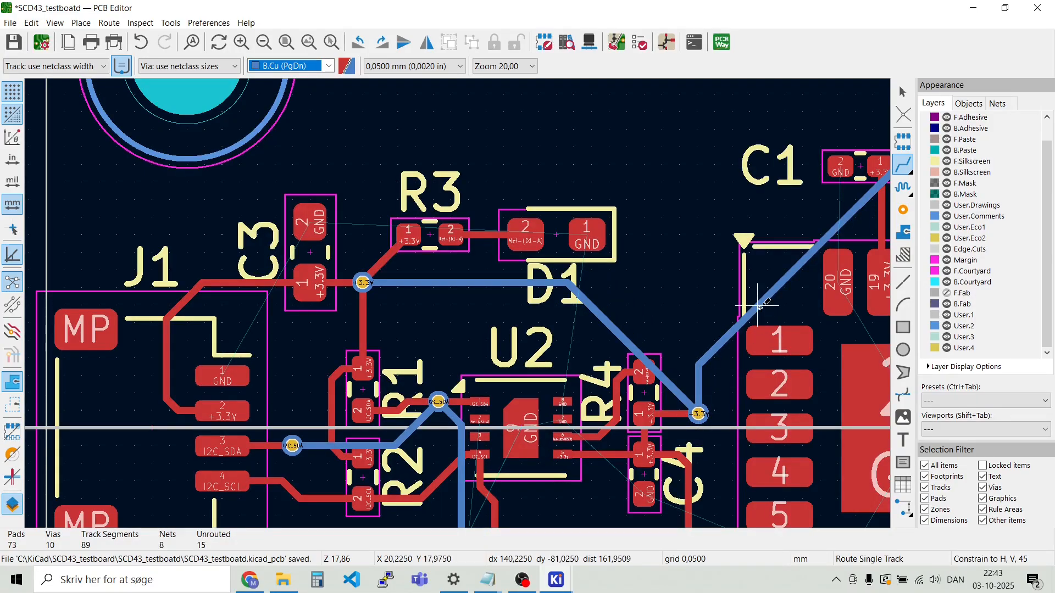
Reshape the B.Cu +3.3V track between the via beside R4 and C1 so it leaves the via diagonally without the vertical stub
{"action": "key", "text": "d"}
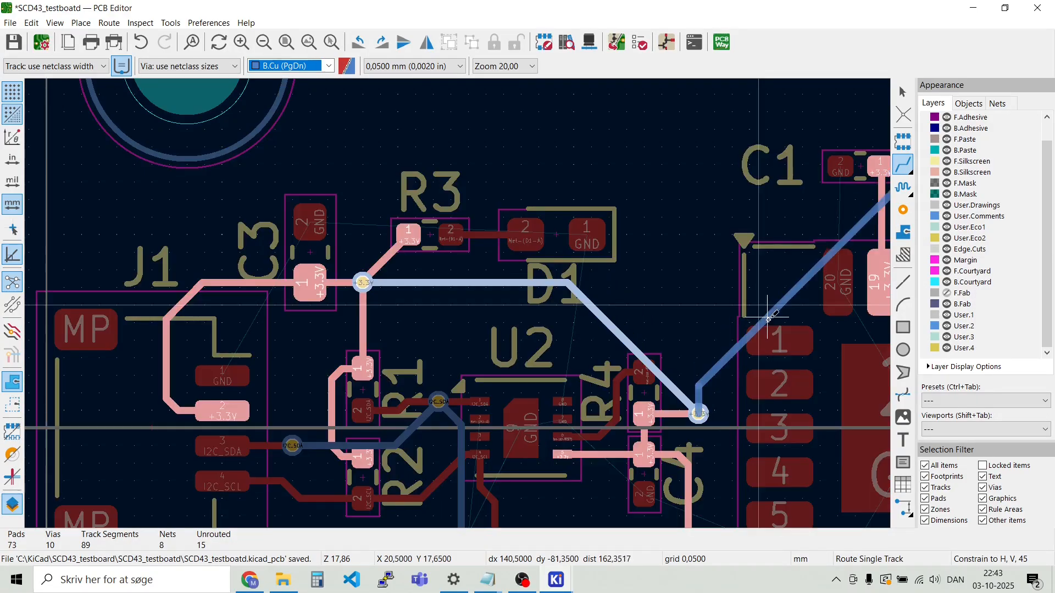
{"action": "left_click", "coordinate": [768, 347]}
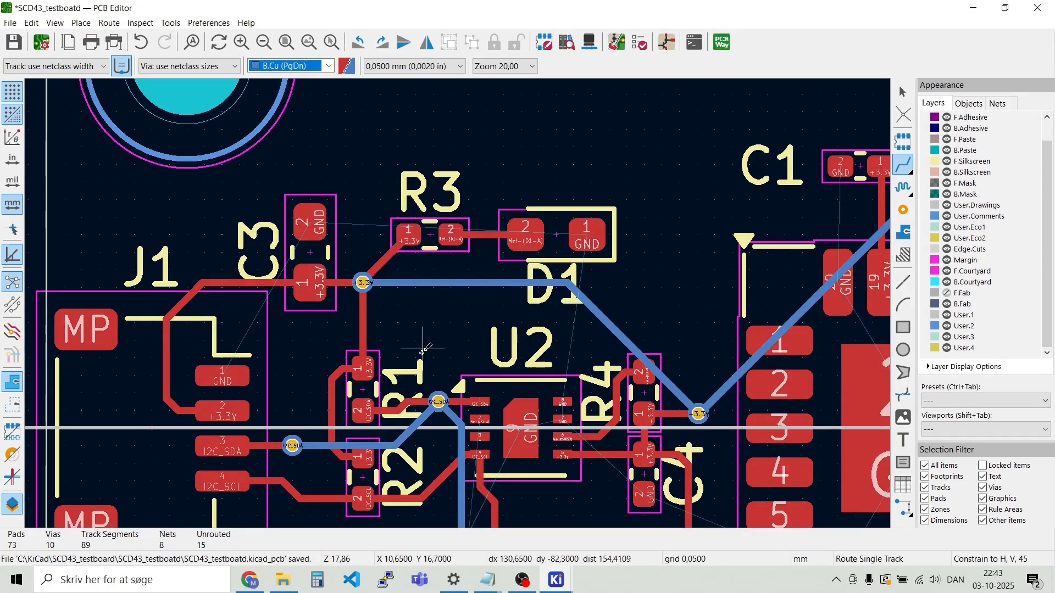
{"action": "scroll", "coordinate": [614, 459], "scroll_direction": "up", "scroll_amount": 2}
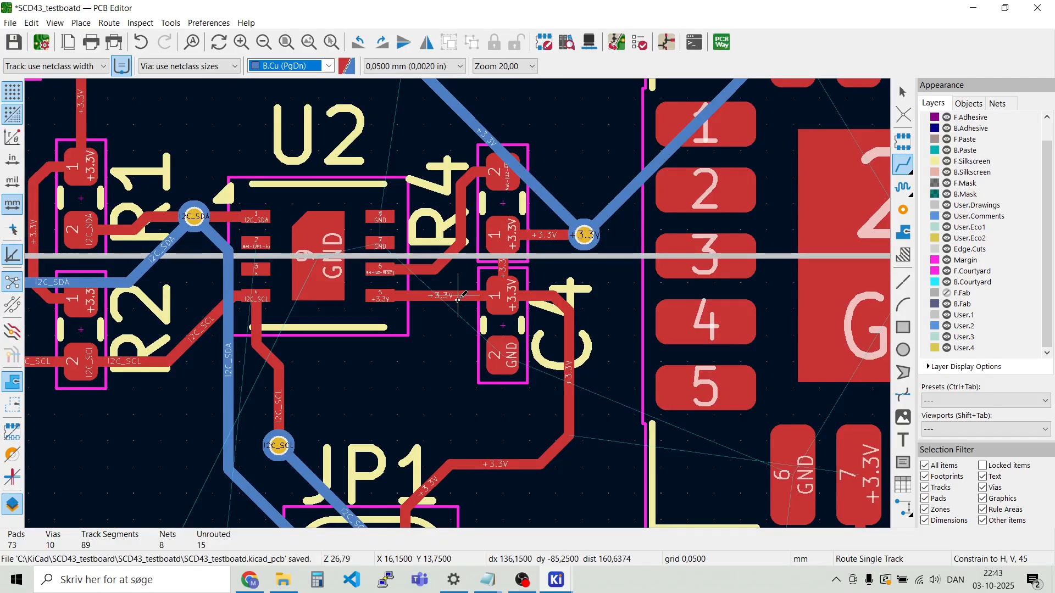
{"action": "scroll", "coordinate": [458, 299], "scroll_direction": "up", "scroll_amount": 1}
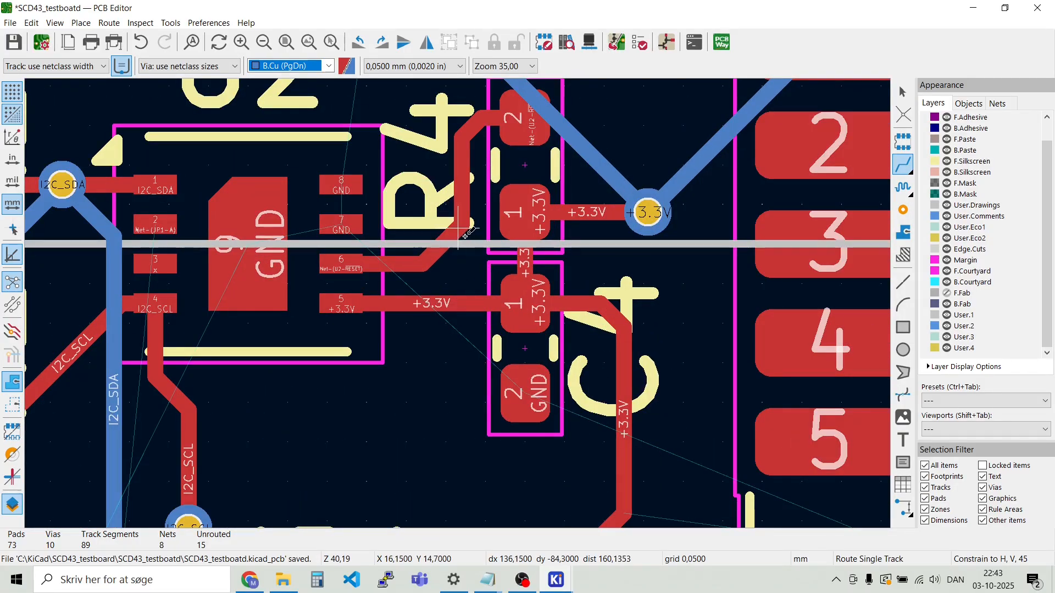
{"action": "scroll", "coordinate": [526, 212], "scroll_direction": "down", "scroll_amount": 2}
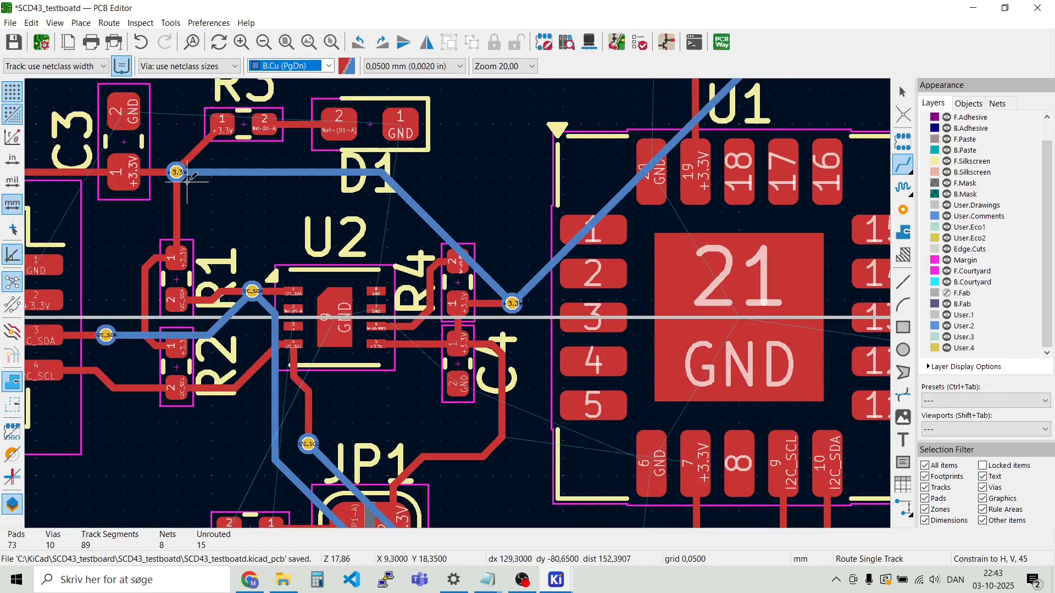
{"action": "scroll", "coordinate": [62, 356], "scroll_direction": "up", "scroll_amount": 1}
{"action": "scroll", "coordinate": [459, 253], "scroll_direction": "down", "scroll_amount": 1}
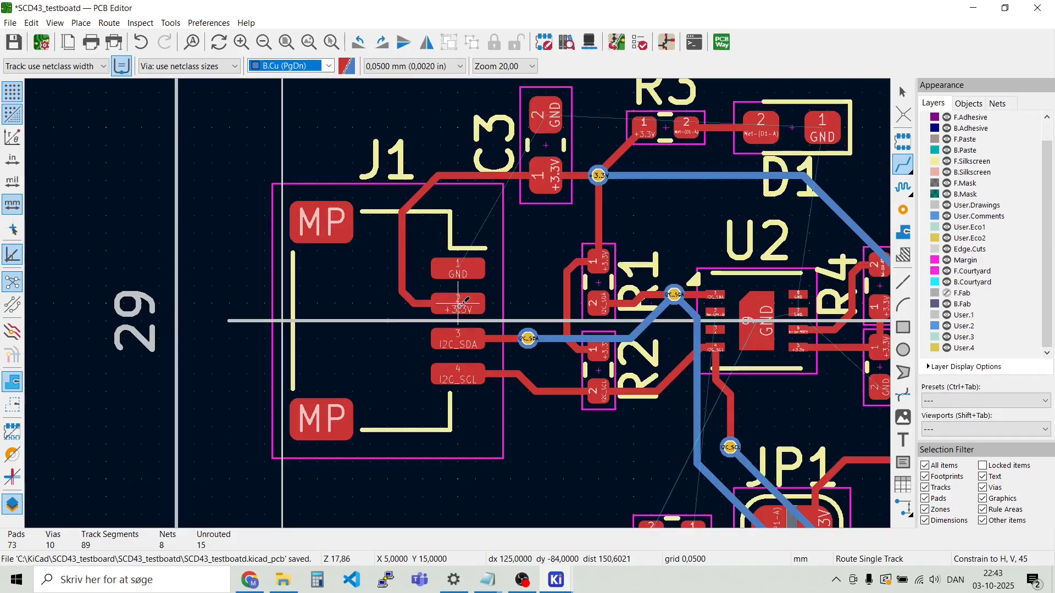
{"action": "scroll", "coordinate": [695, 273], "scroll_direction": "up", "scroll_amount": 1}
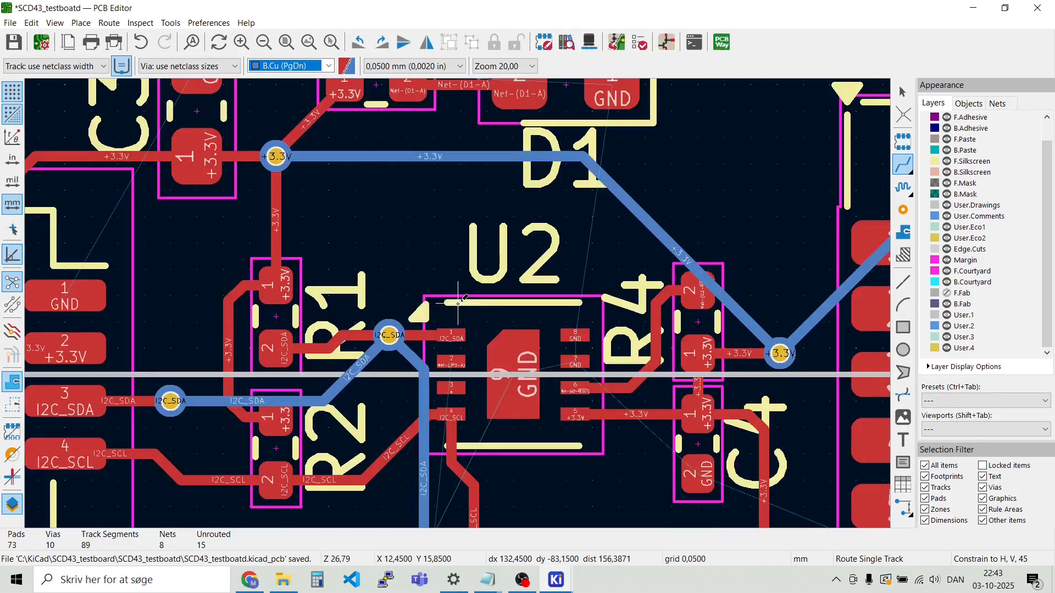
{"action": "scroll", "coordinate": [458, 303], "scroll_direction": "down", "scroll_amount": 1}
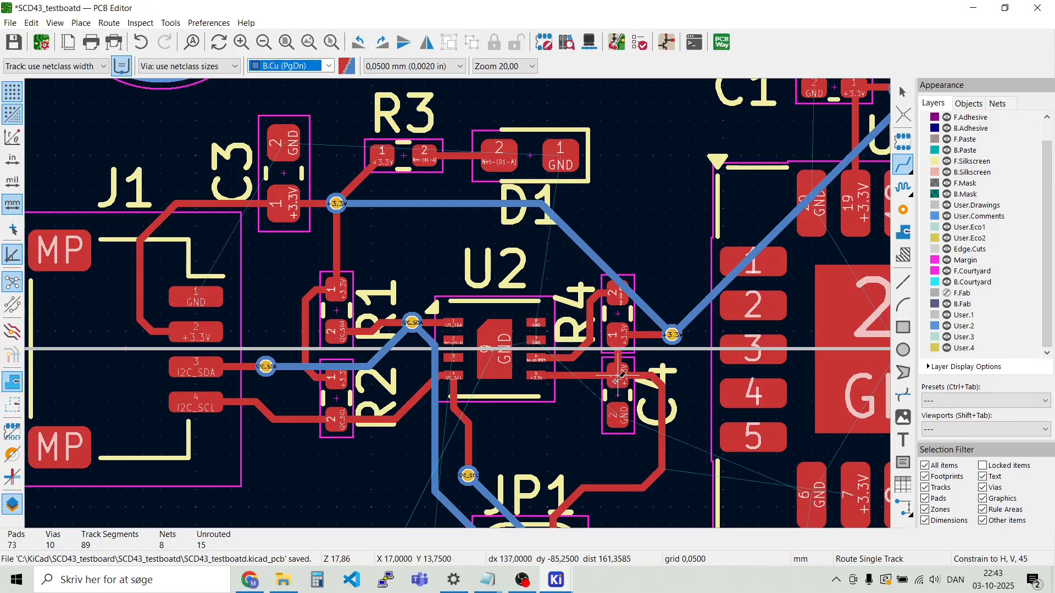
{"action": "scroll", "coordinate": [608, 397], "scroll_direction": "up", "scroll_amount": 1}
{"action": "scroll", "coordinate": [458, 306], "scroll_direction": "down", "scroll_amount": 1}
{"action": "scroll", "coordinate": [459, 310], "scroll_direction": "down", "scroll_amount": 1}
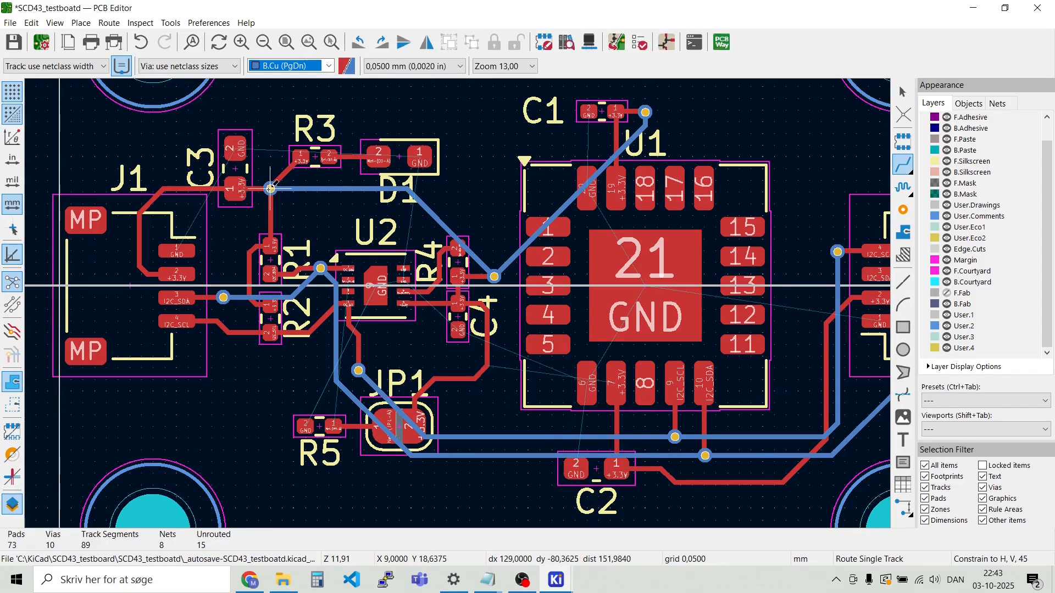
{"action": "scroll", "coordinate": [270, 190], "scroll_direction": "up", "scroll_amount": 3}
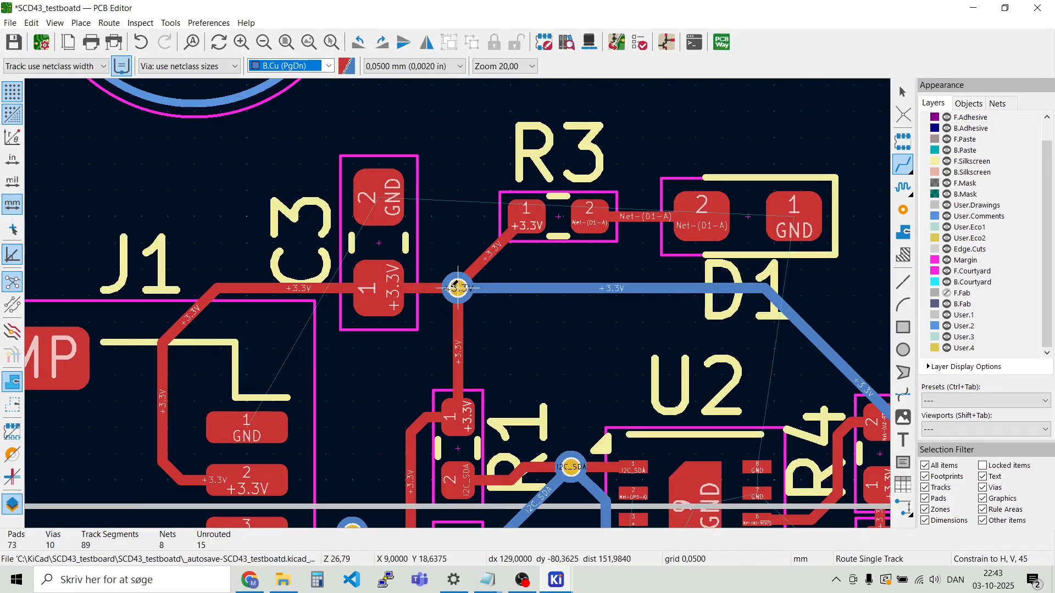
{"action": "left_click", "coordinate": [456, 288]}
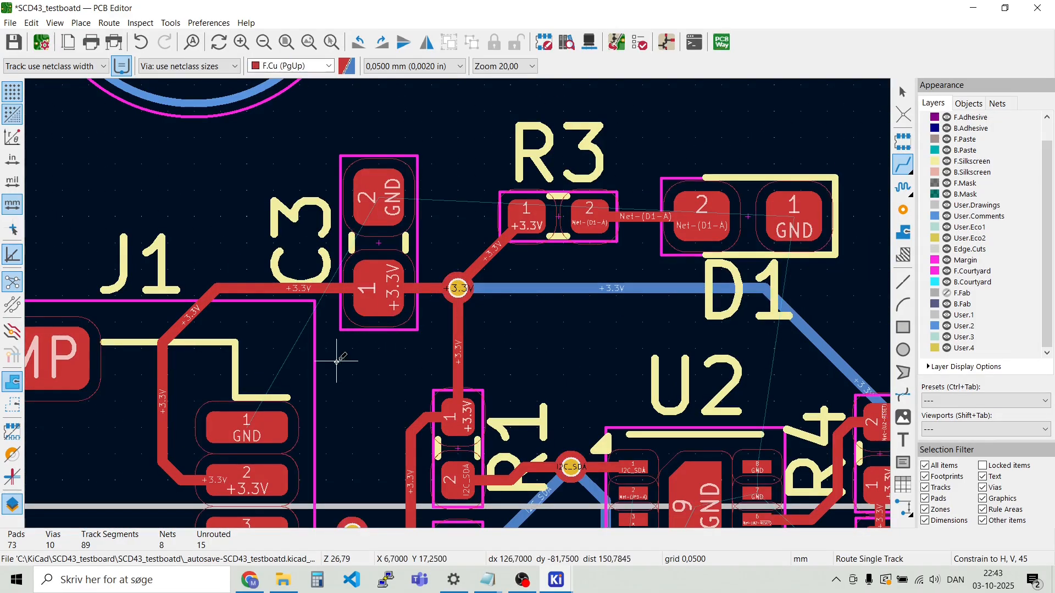
{"action": "left_click", "coordinate": [456, 288]}
{"action": "key", "text": "Escape"}
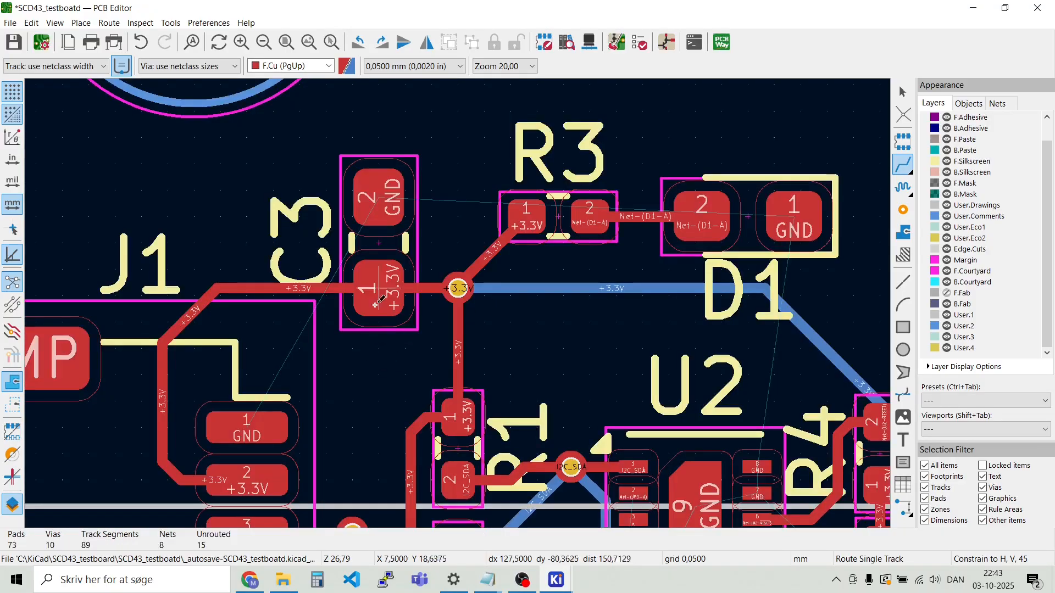
Route a +3.3V track on B.Cu from the via beside C3, down past J1's pads and across to below C2 pad 1
{"action": "left_click", "coordinate": [302, 66]}
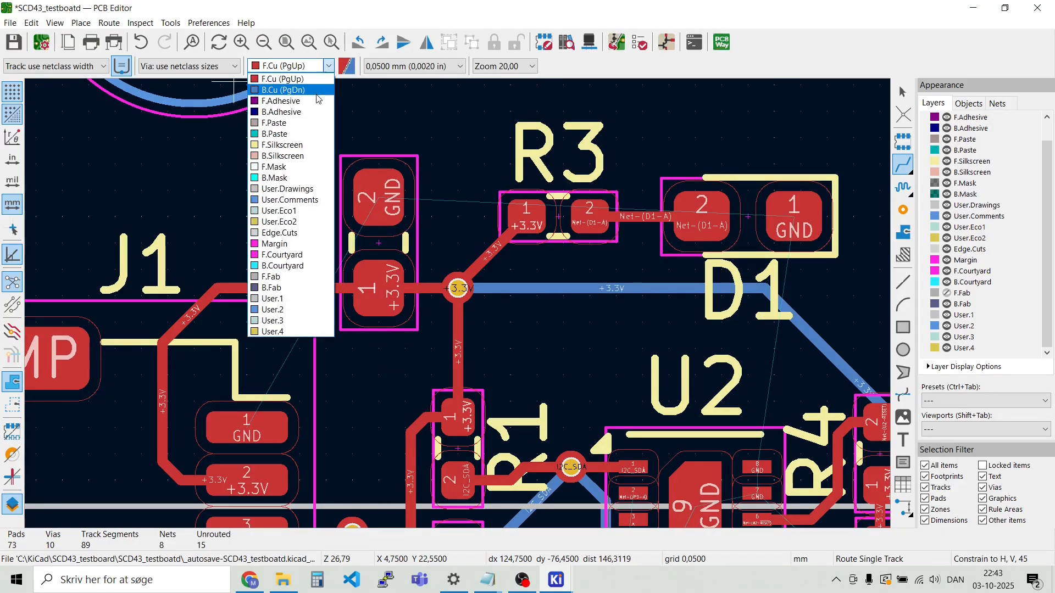
{"action": "left_click", "coordinate": [308, 83]}
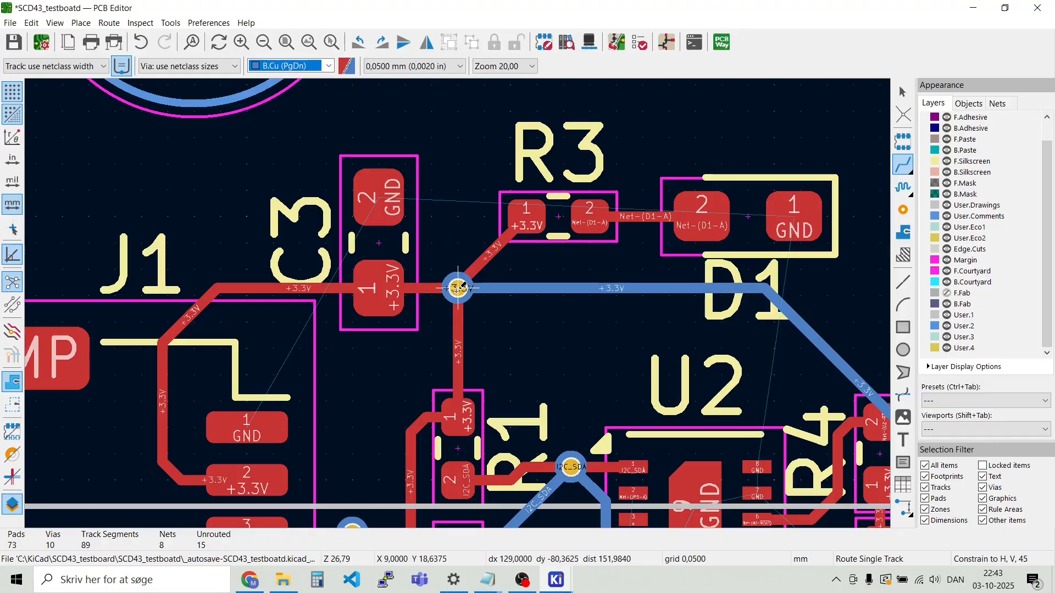
{"action": "left_click", "coordinate": [457, 288]}
{"action": "scroll", "coordinate": [330, 368], "scroll_direction": "down", "scroll_amount": 1}
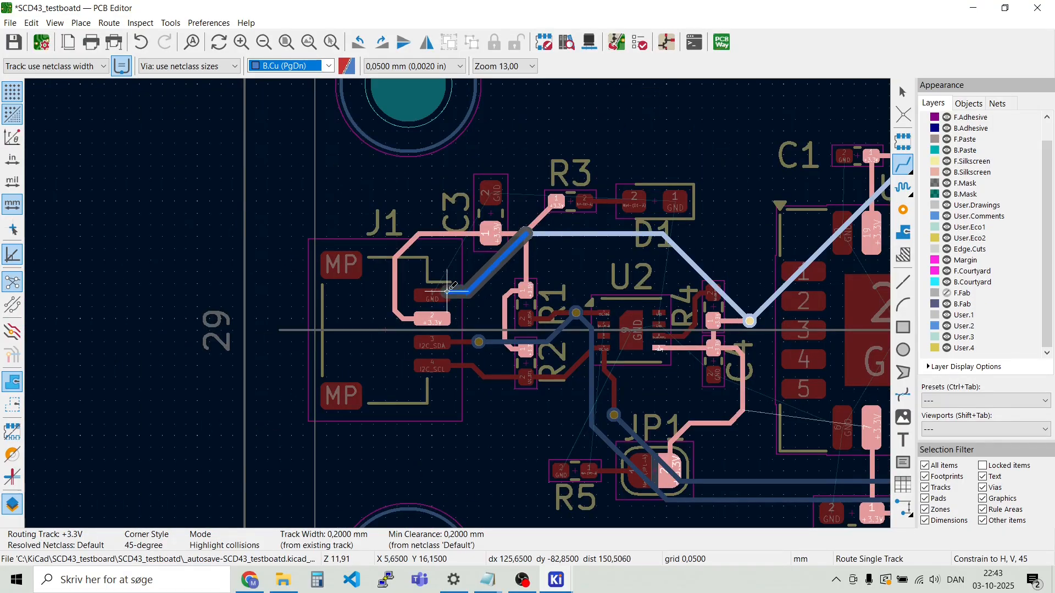
{"action": "left_click", "coordinate": [439, 387]}
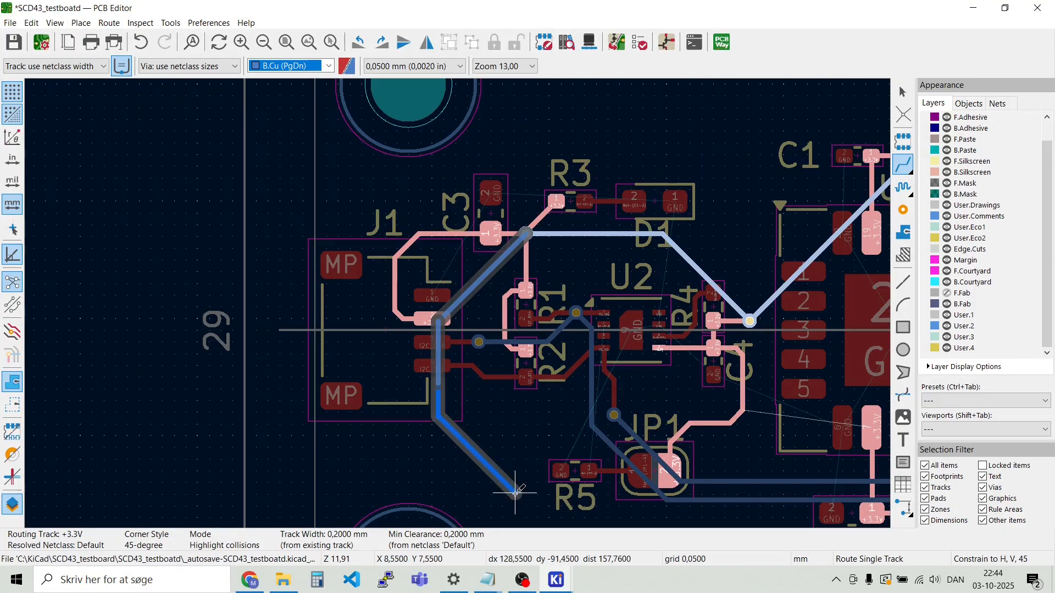
{"action": "scroll", "coordinate": [516, 495], "scroll_direction": "down", "scroll_amount": 1}
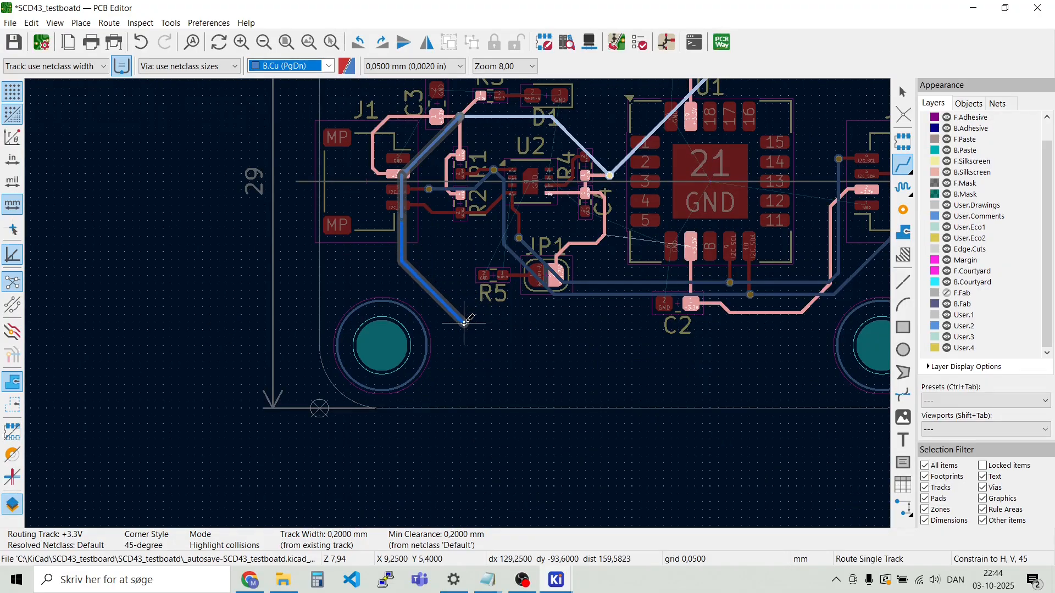
{"action": "scroll", "coordinate": [666, 349], "scroll_direction": "up", "scroll_amount": 2}
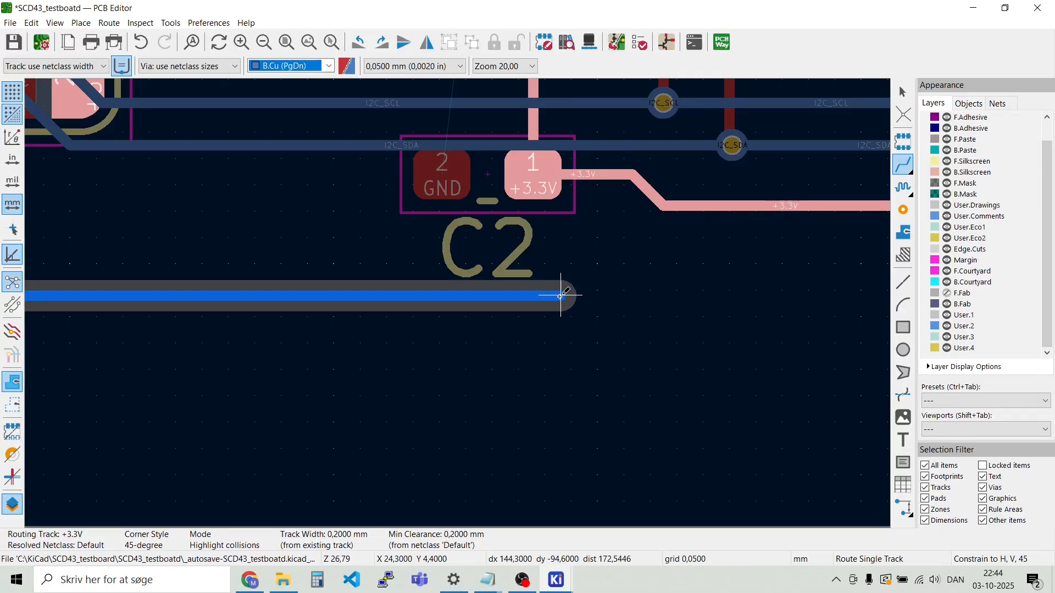
{"action": "left_click", "coordinate": [533, 296]}
Place a via at the end of the +3.3V track below C2 and connect it on F.Cu to C2 pad 1
{"action": "key", "text": "v"}
{"action": "left_click", "coordinate": [532, 297]}
{"action": "left_click", "coordinate": [532, 185]}
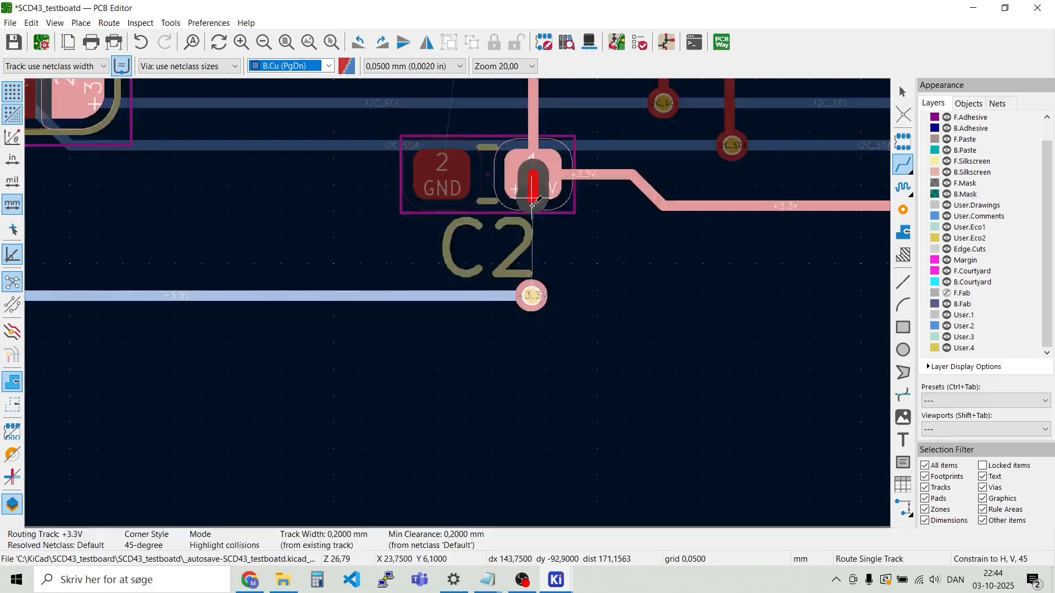
{"action": "left_click", "coordinate": [532, 294]}
Leave the routing tool and save the board
{"action": "scroll", "coordinate": [499, 294], "scroll_direction": "down", "scroll_amount": 4}
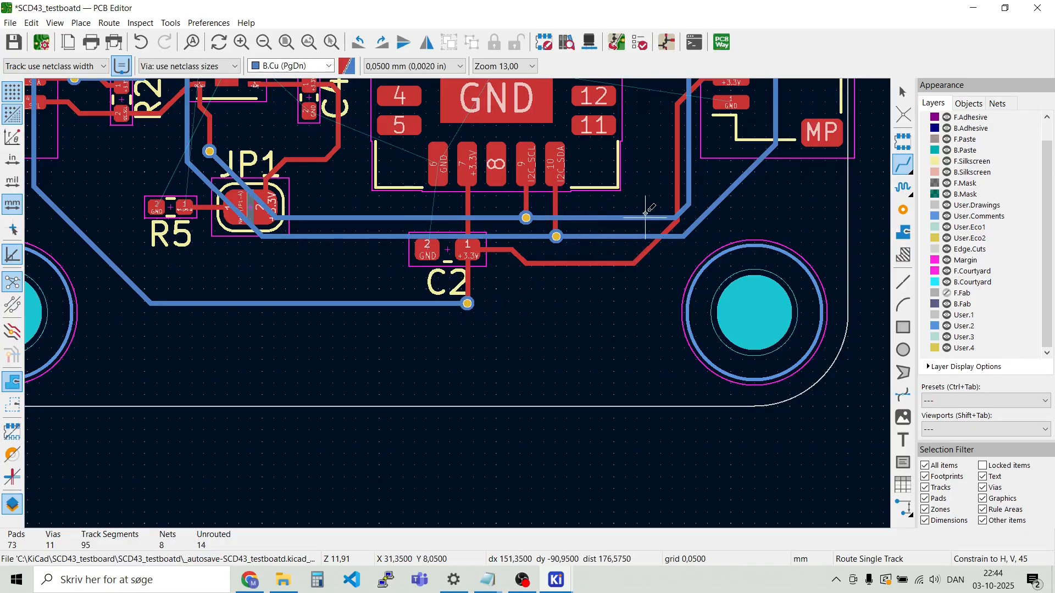
{"action": "scroll", "coordinate": [690, 150], "scroll_direction": "up", "scroll_amount": 4}
{"action": "scroll", "coordinate": [460, 298], "scroll_direction": "up", "scroll_amount": 2}
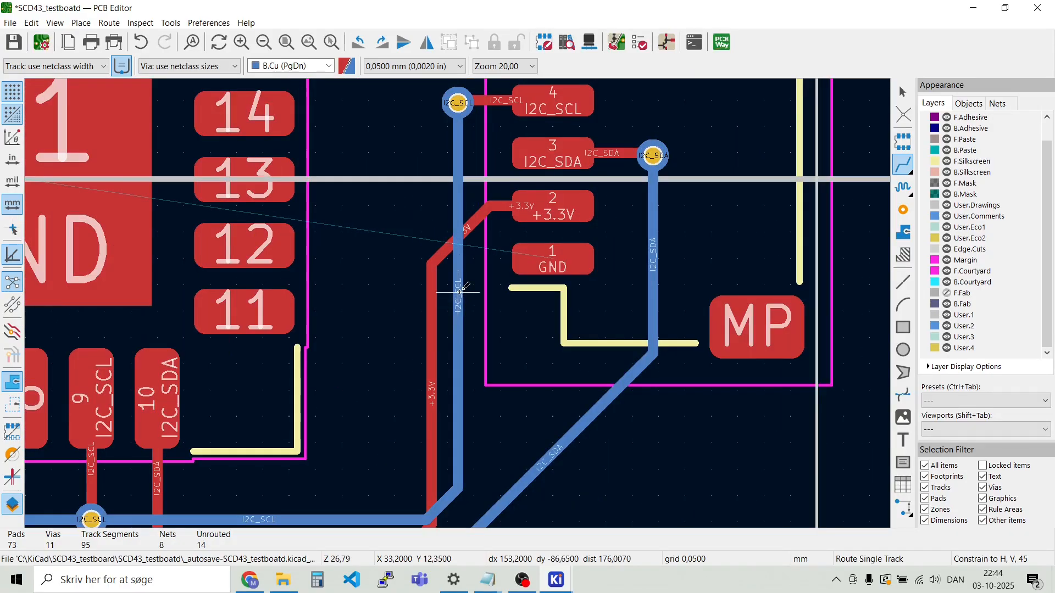
{"action": "scroll", "coordinate": [461, 291], "scroll_direction": "down", "scroll_amount": 4}
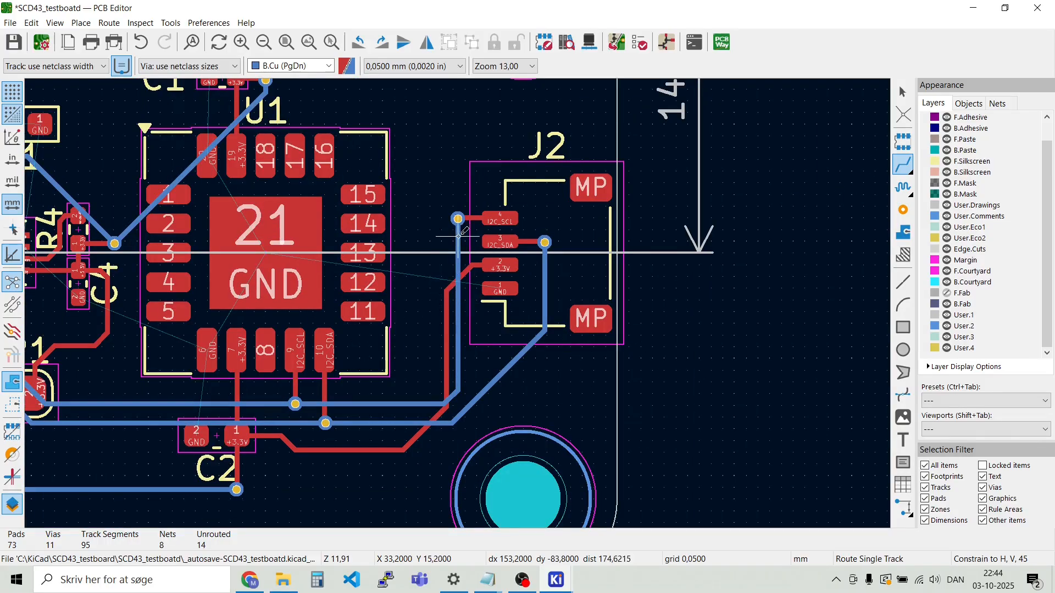
{"action": "key", "text": "Escape"}
{"action": "left_click", "coordinate": [10, 23]}
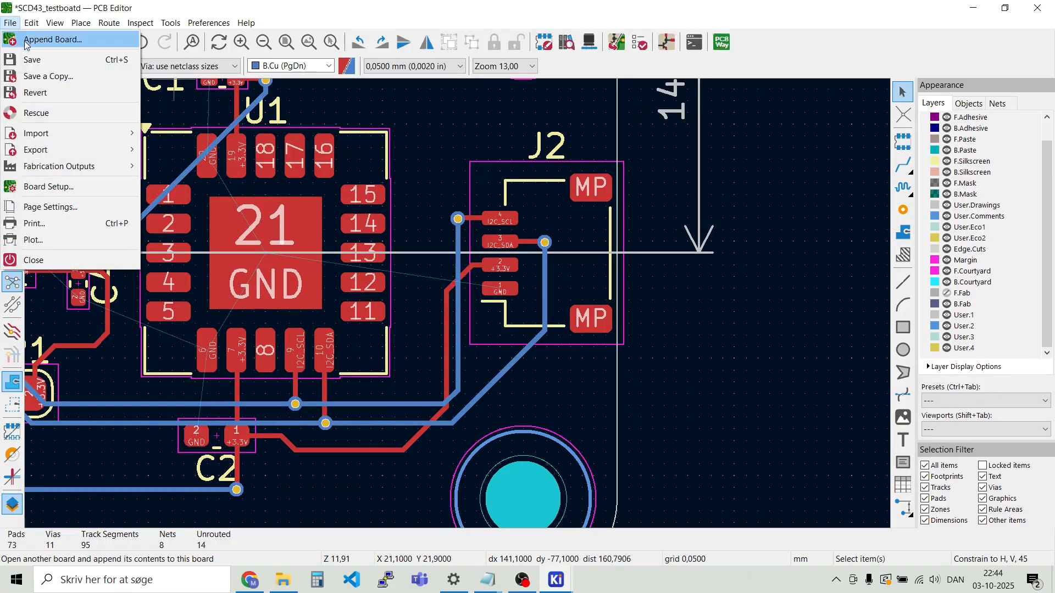
{"action": "left_click", "coordinate": [35, 63]}
Examine the remaining unrouted connections around J2, U1, C2 and U2
{"action": "scroll", "coordinate": [410, 256], "scroll_direction": "down", "scroll_amount": 6}
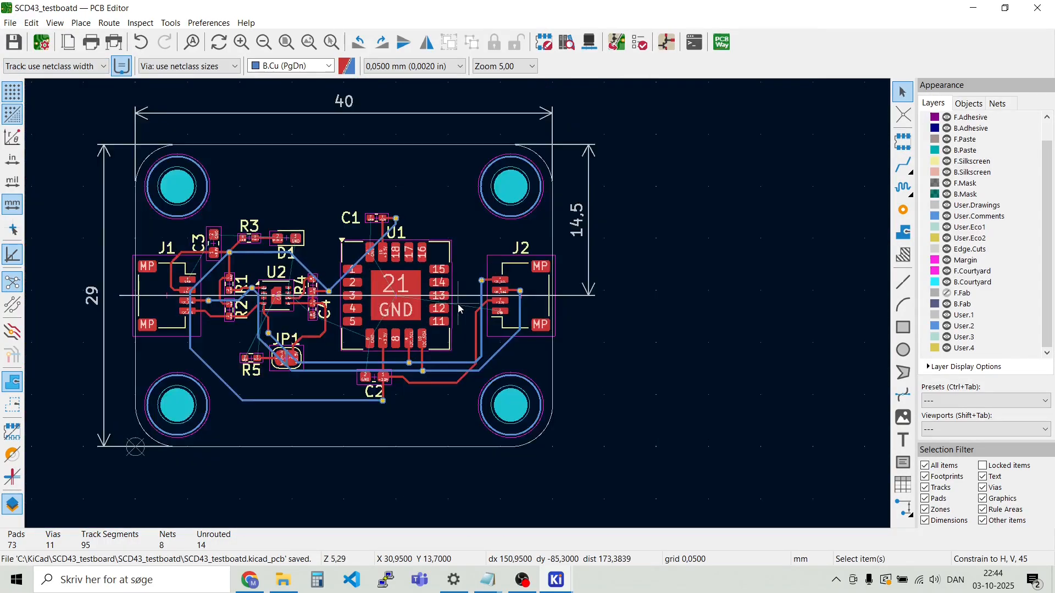
{"action": "scroll", "coordinate": [388, 325], "scroll_direction": "up", "scroll_amount": 8}
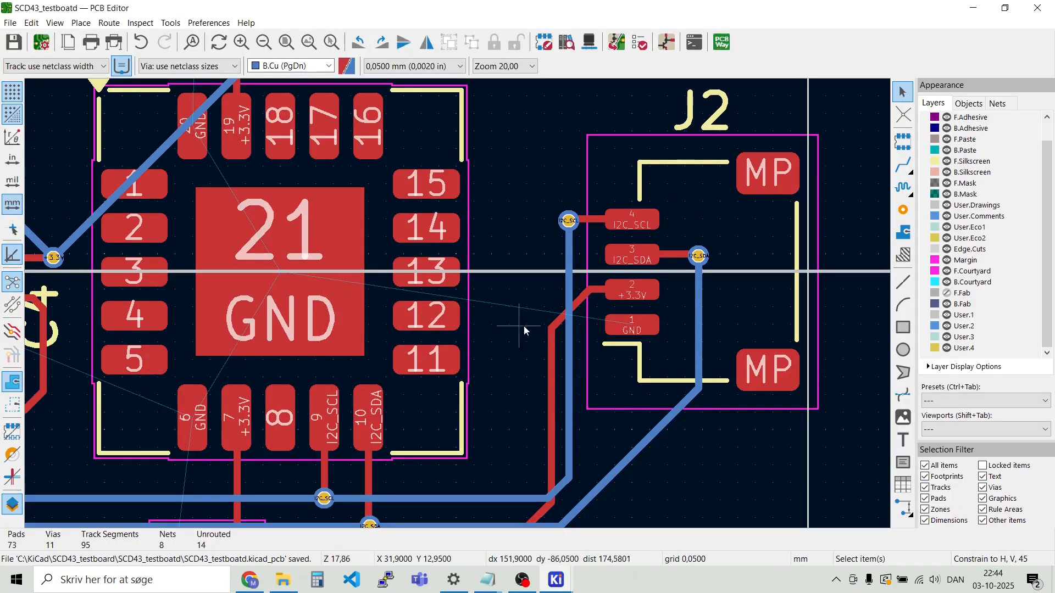
{"action": "scroll", "coordinate": [579, 326], "scroll_direction": "down", "scroll_amount": 2}
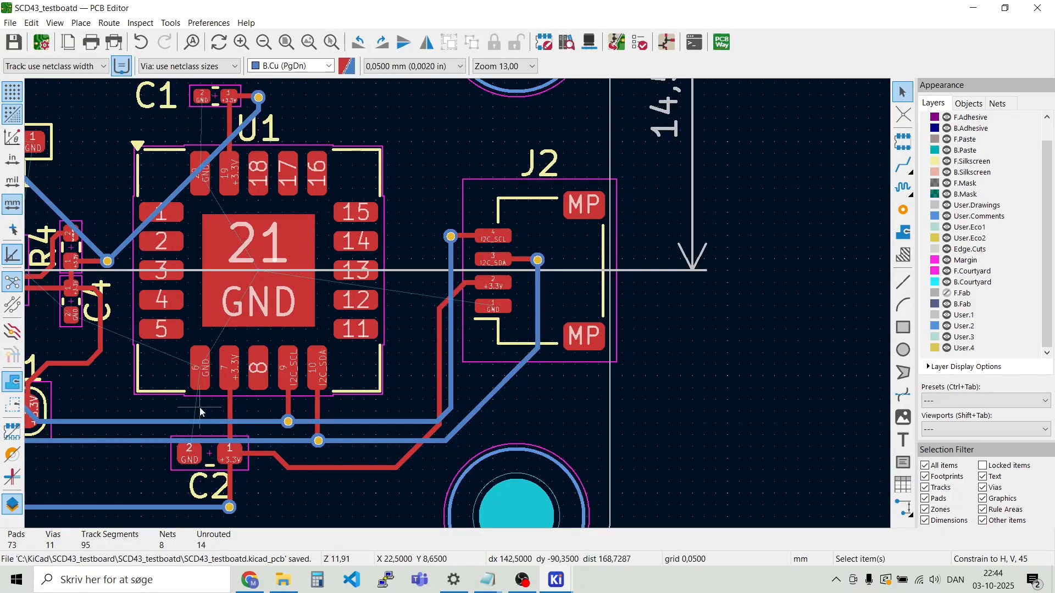
{"action": "scroll", "coordinate": [200, 412], "scroll_direction": "up", "scroll_amount": 2}
{"action": "scroll", "coordinate": [463, 324], "scroll_direction": "down", "scroll_amount": 1}
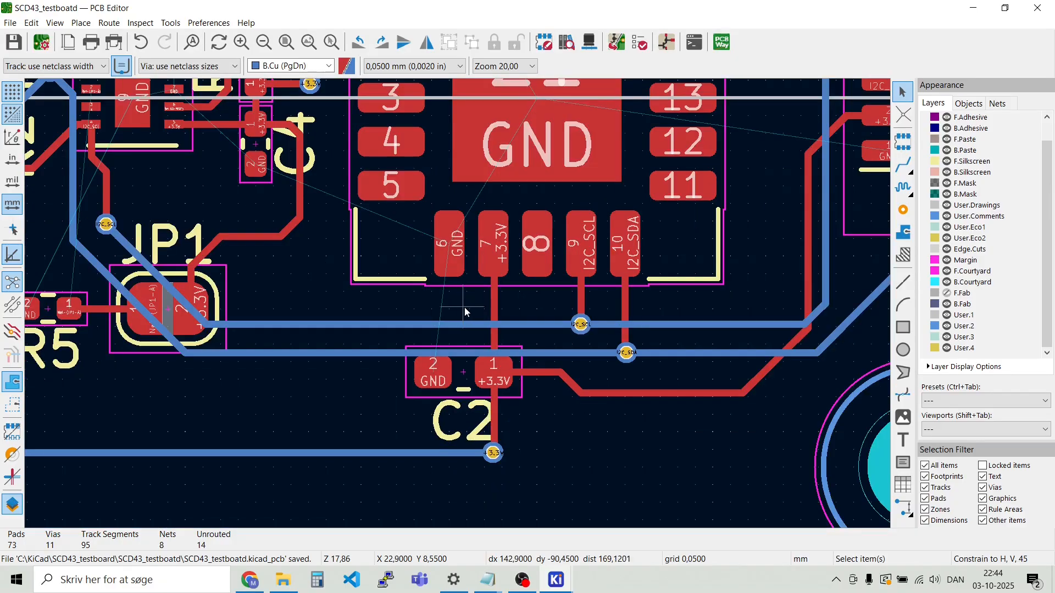
{"action": "scroll", "coordinate": [458, 309], "scroll_direction": "down", "scroll_amount": 1}
{"action": "scroll", "coordinate": [458, 308], "scroll_direction": "up", "scroll_amount": 2}
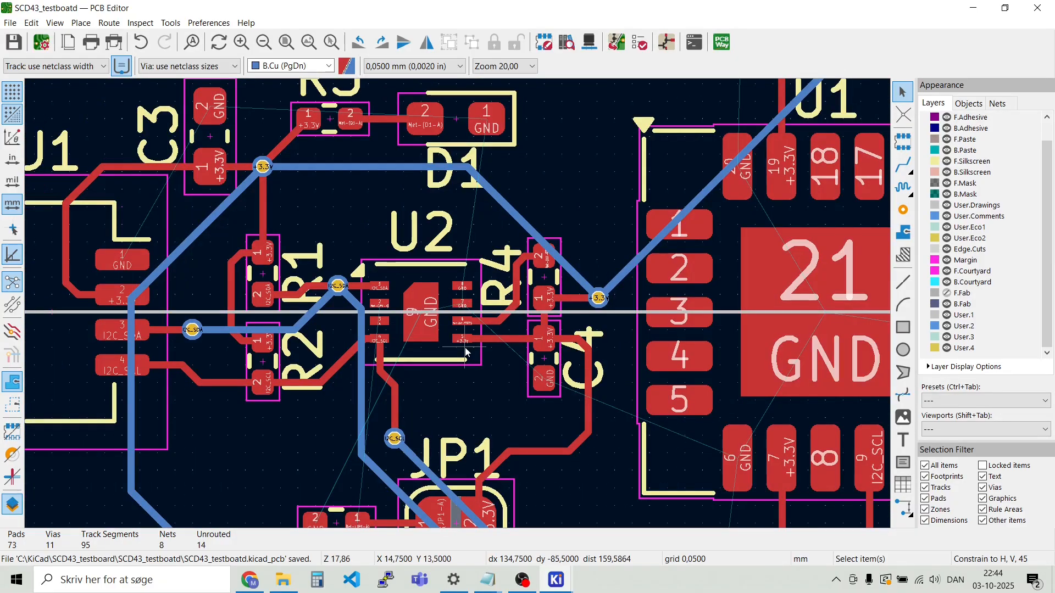
{"action": "scroll", "coordinate": [465, 347], "scroll_direction": "up", "scroll_amount": 1}
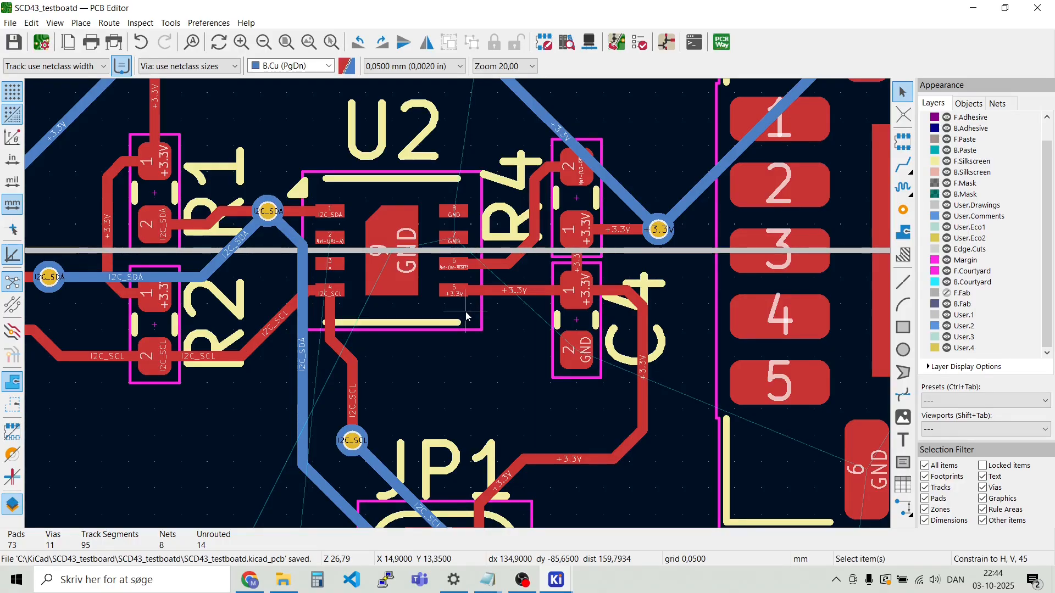
{"action": "scroll", "coordinate": [329, 253], "scroll_direction": "up", "scroll_amount": 5}
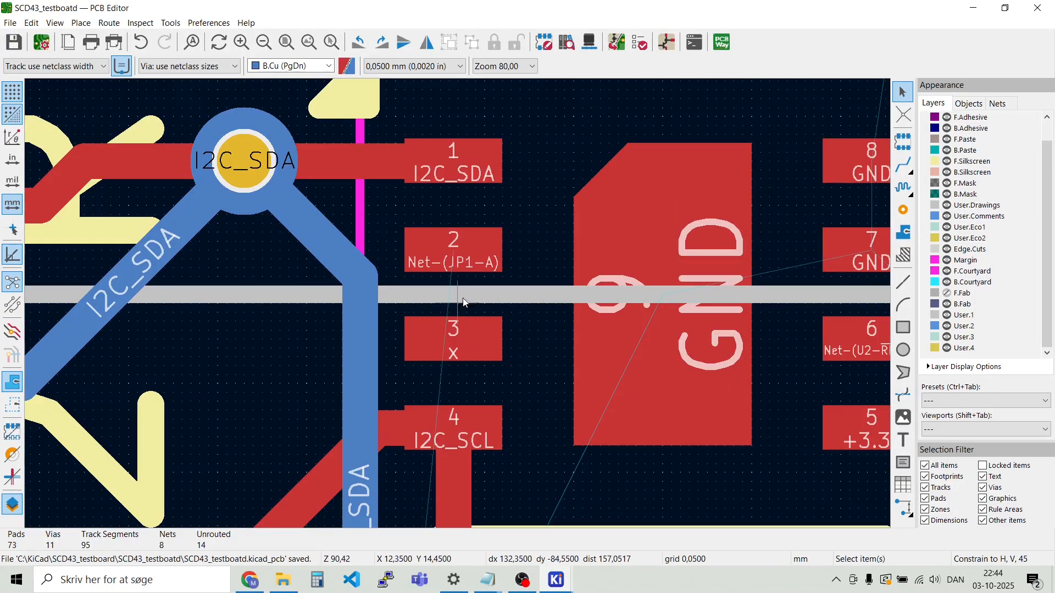
{"action": "scroll", "coordinate": [476, 269], "scroll_direction": "down", "scroll_amount": 3}
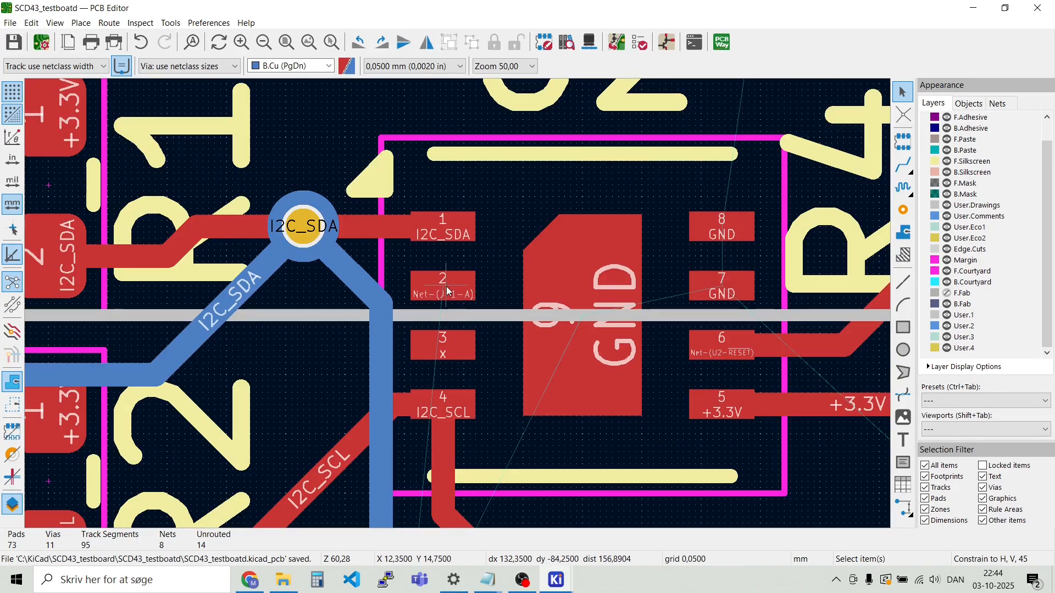
{"action": "scroll", "coordinate": [459, 309], "scroll_direction": "down", "scroll_amount": 2}
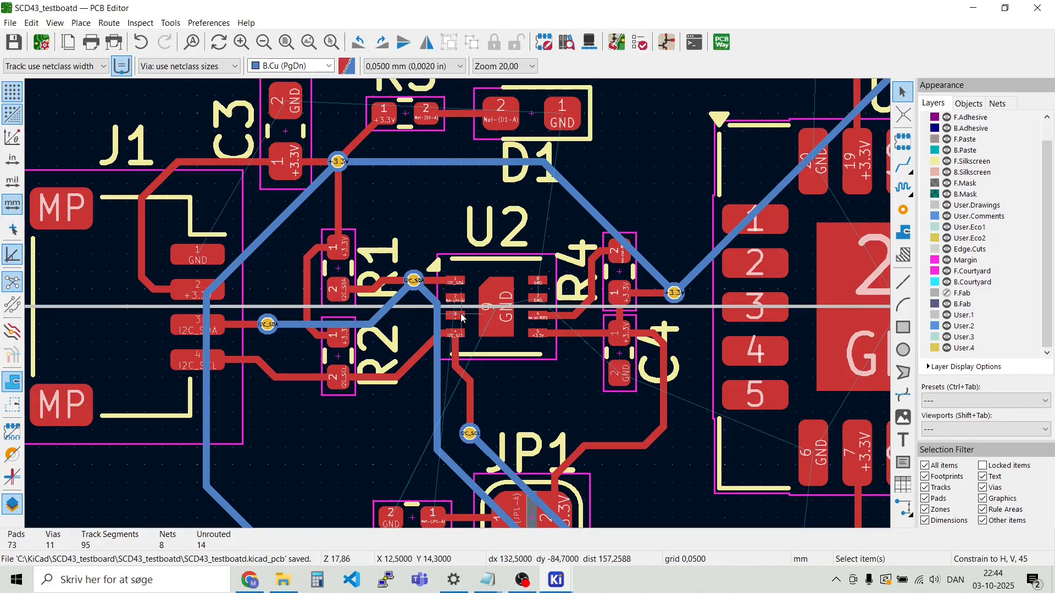
Route the Net-(JP1-A) track on F.Cu from U2 pad 2 to a new via at about X 11.15, Y 14.15 mm
{"action": "scroll", "coordinate": [460, 312], "scroll_direction": "up", "scroll_amount": 3}
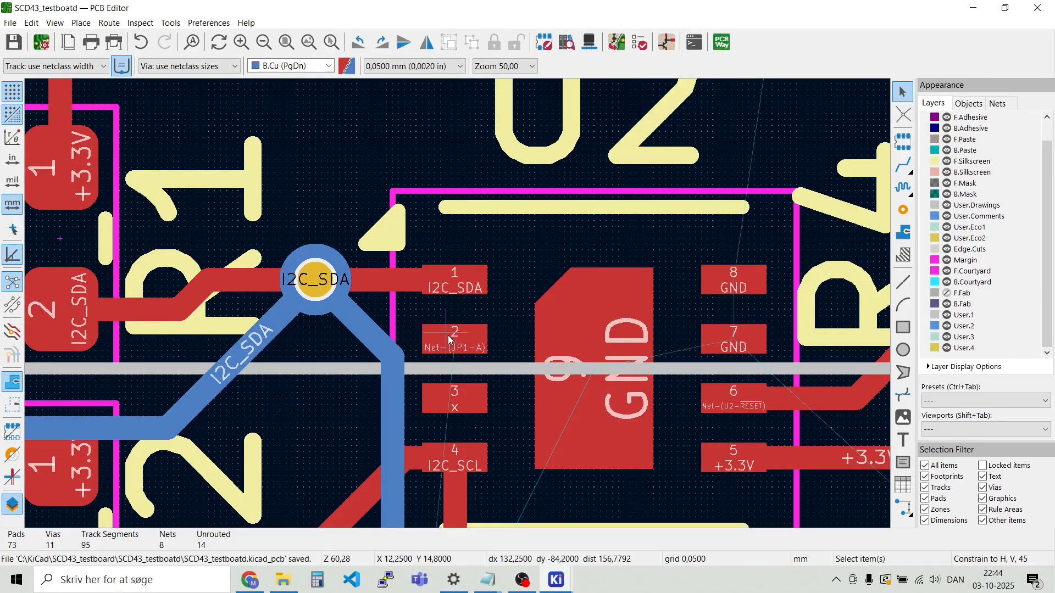
{"action": "key", "text": "x"}
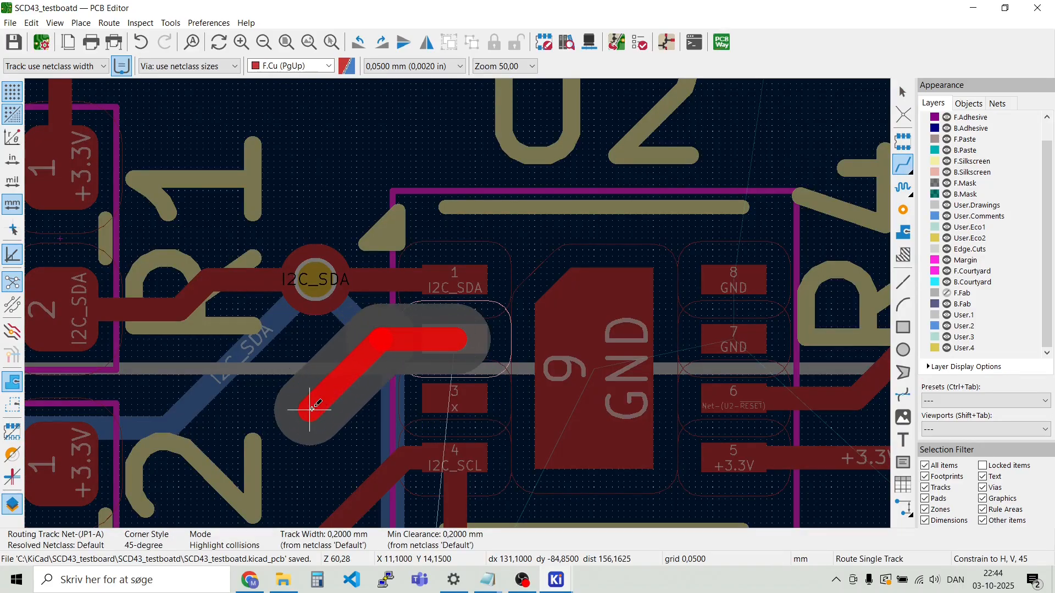
{"action": "left_click", "coordinate": [317, 410]}
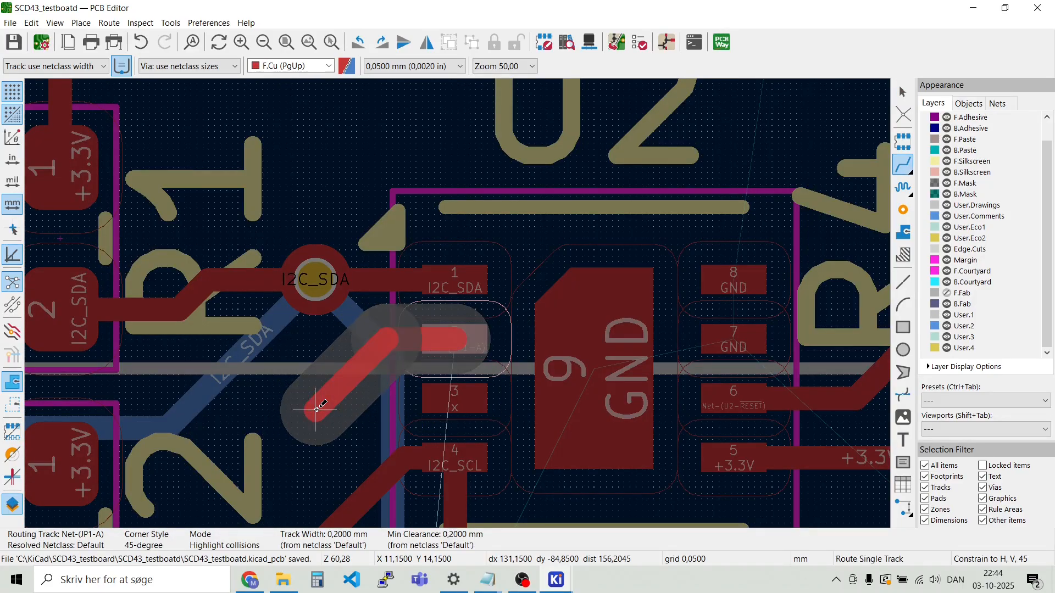
{"action": "key", "text": "v"}
{"action": "left_click", "coordinate": [316, 410]}
{"action": "key", "text": "Escape"}
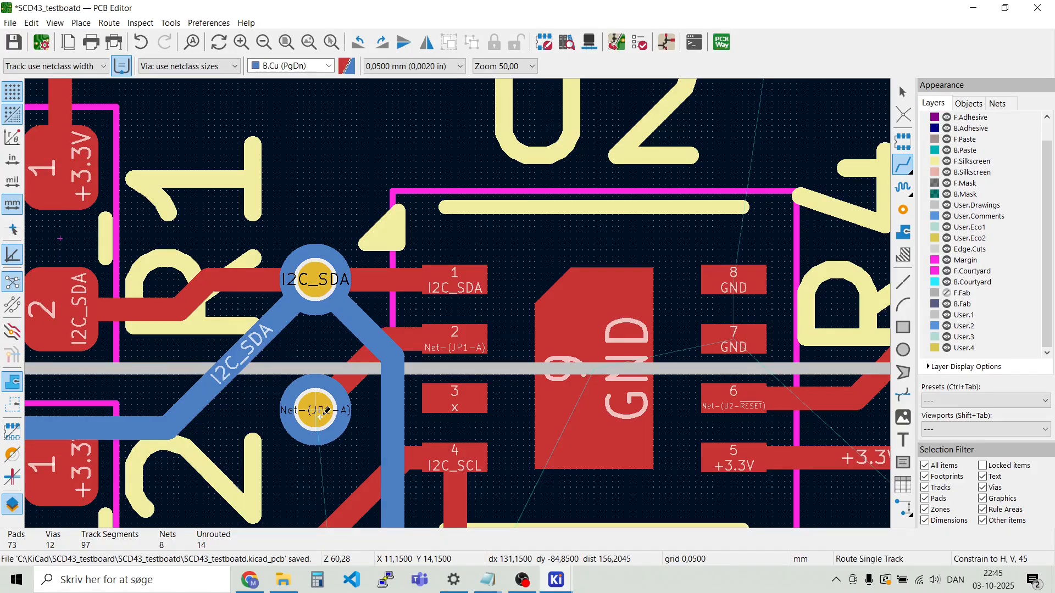
Route Net-(JP1-A) on B.Cu from the via beside U2 down to about X 11.65, Y 9.45 mm above R5 pad 1
{"action": "key", "text": "Page_Up"}
{"action": "key", "text": "Escape"}
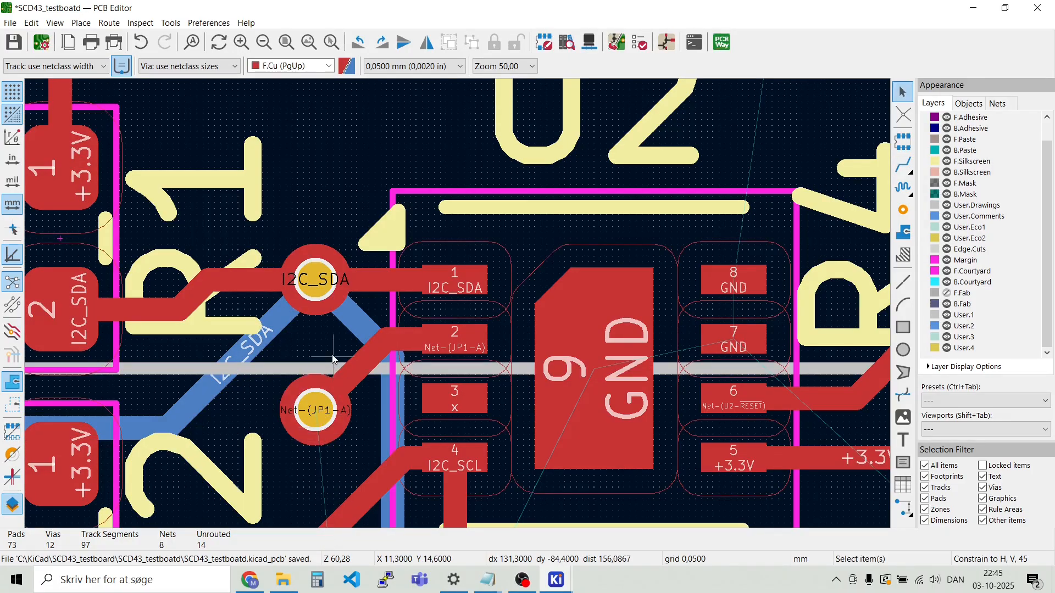
{"action": "key", "text": "Page_Down"}
{"action": "key", "text": "x"}
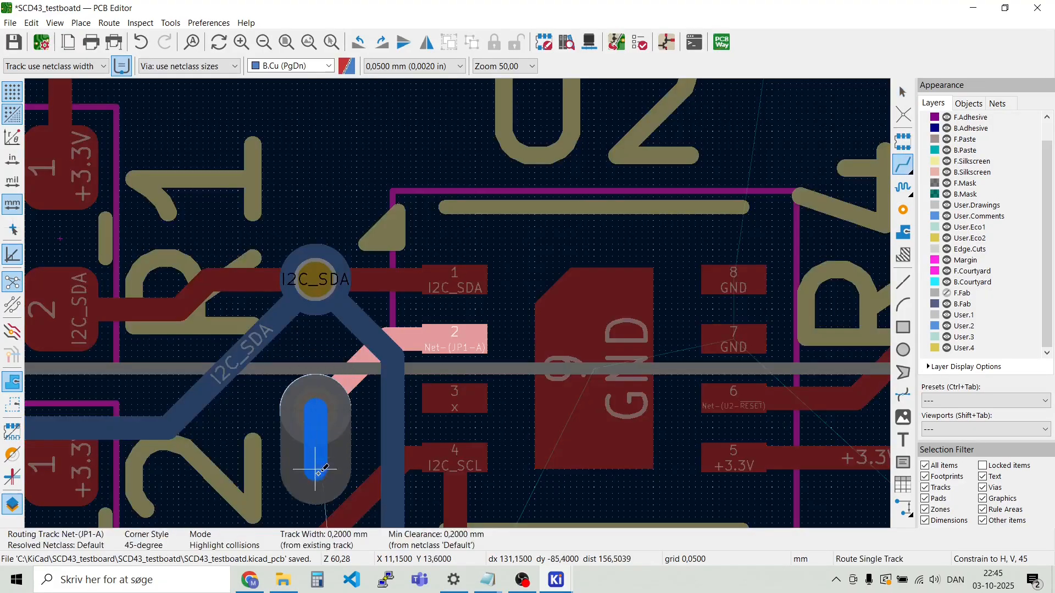
{"action": "scroll", "coordinate": [297, 435], "scroll_direction": "down", "scroll_amount": 3}
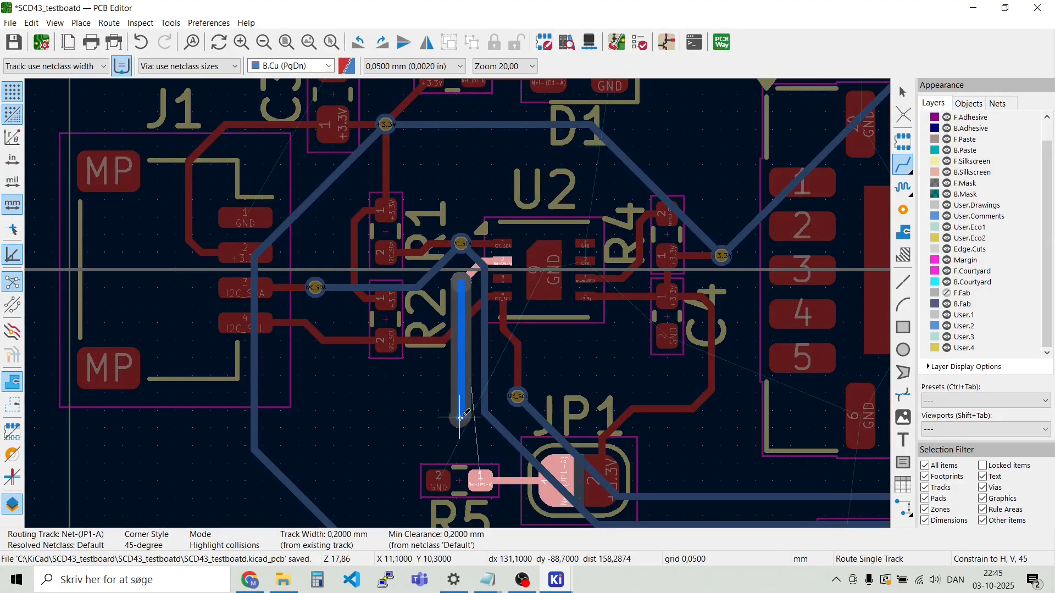
{"action": "scroll", "coordinate": [455, 424], "scroll_direction": "up", "scroll_amount": 2}
{"action": "scroll", "coordinate": [458, 303], "scroll_direction": "up", "scroll_amount": 1}
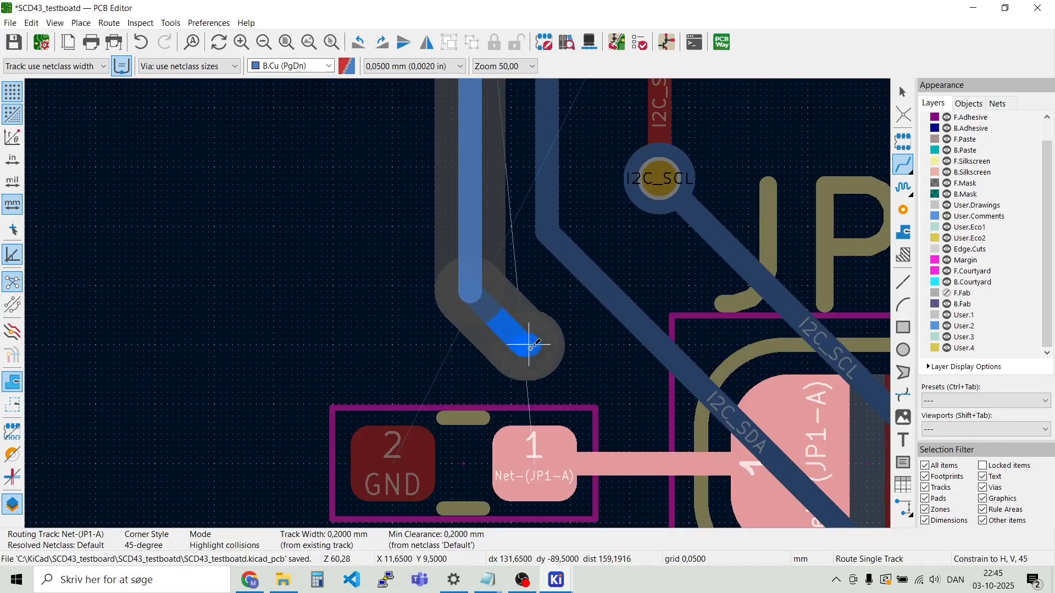
{"action": "left_click", "coordinate": [530, 351]}
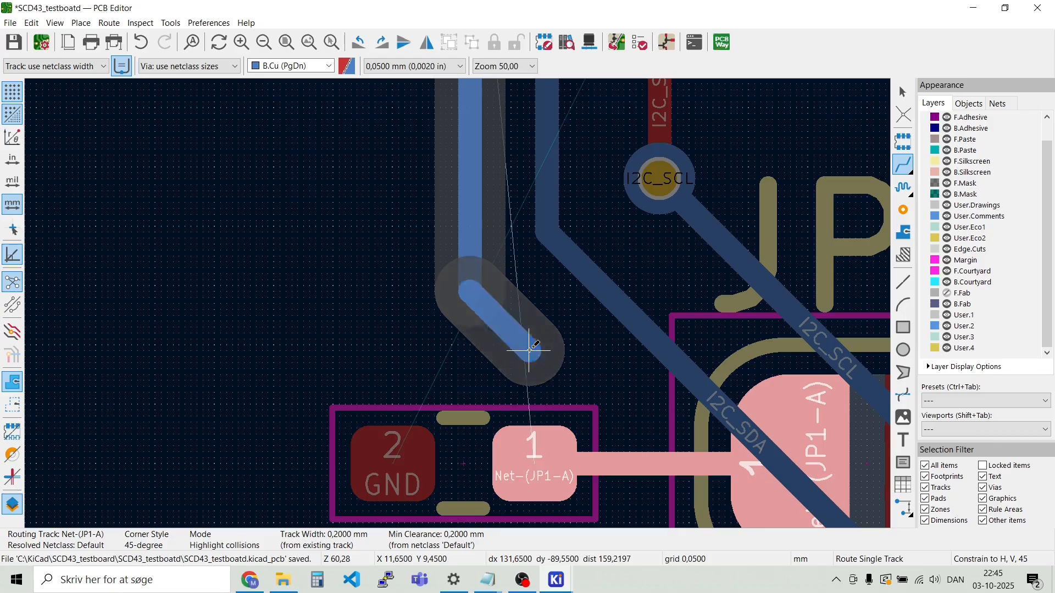
Place a via at the end of the Net-(JP1-A) track and connect it on F.Cu to R5 pad 1
{"action": "key", "text": "v"}
{"action": "left_click", "coordinate": [529, 351]}
{"action": "left_click", "coordinate": [544, 455]}
{"action": "scroll", "coordinate": [544, 455], "scroll_direction": "down", "scroll_amount": 2}
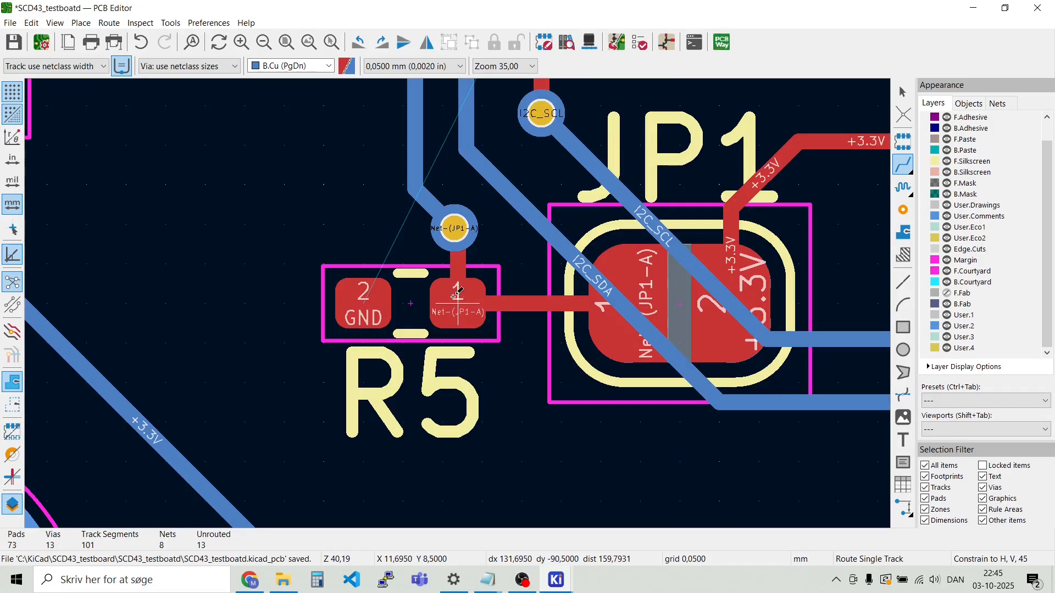
End the Net-(JP1-A) routing and save the board
{"action": "key", "text": "Escape"}
{"action": "scroll", "coordinate": [460, 305], "scroll_direction": "down", "scroll_amount": 2}
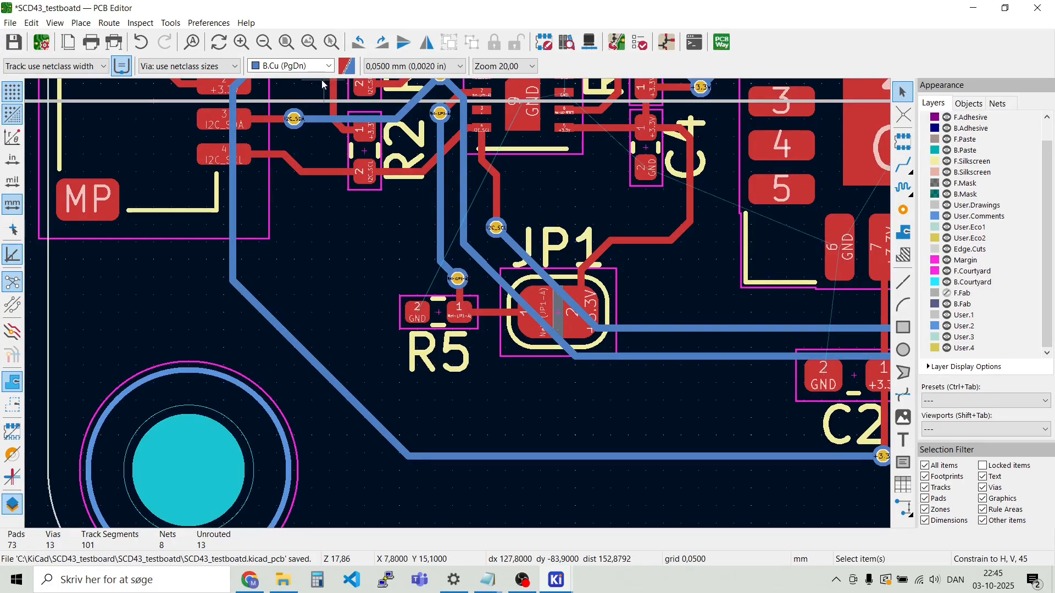
{"action": "left_click", "coordinate": [11, 25]}
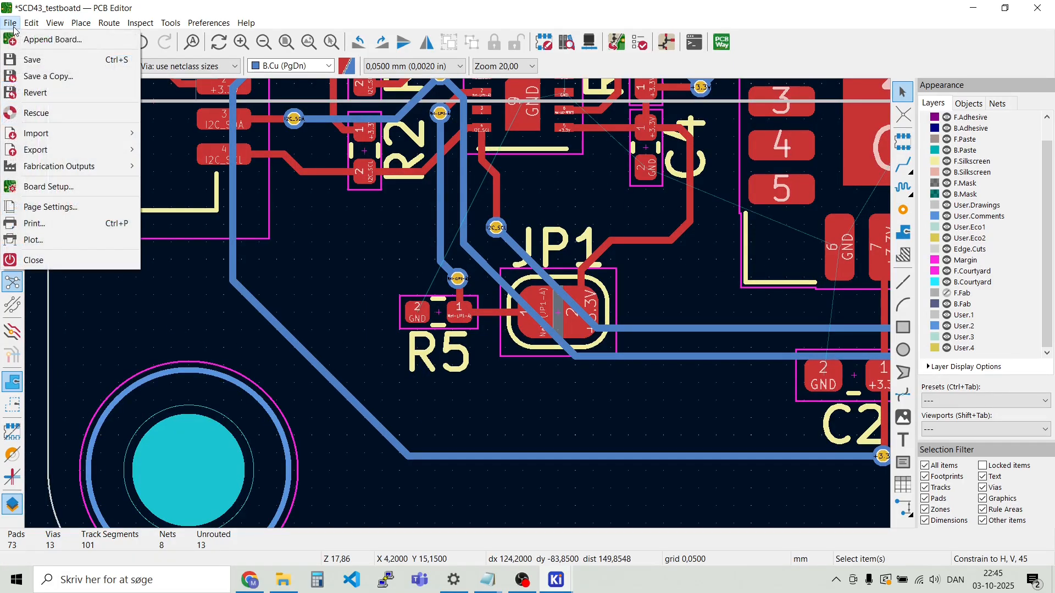
{"action": "left_click", "coordinate": [38, 62]}
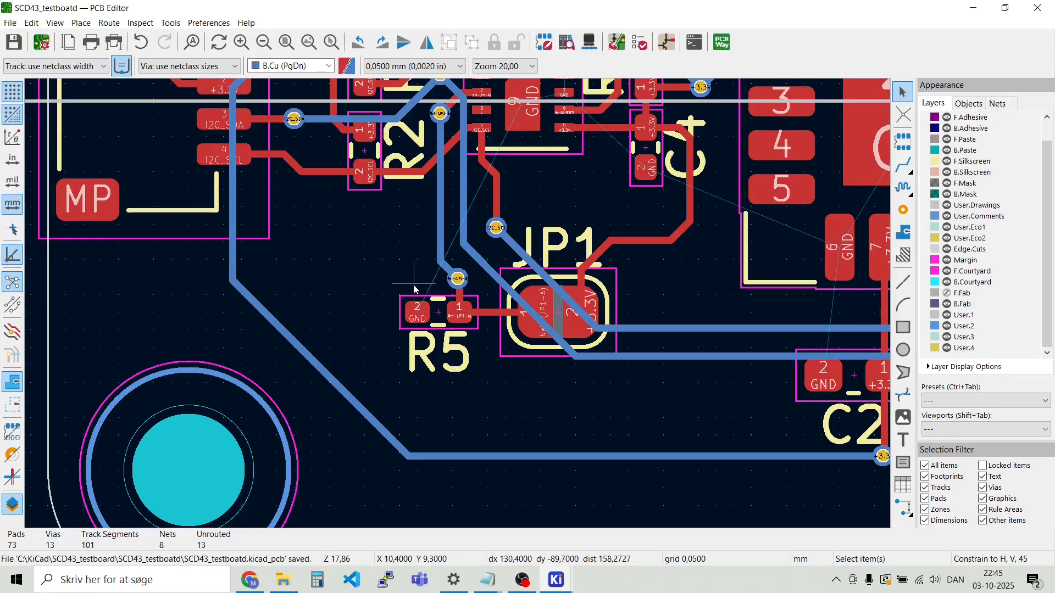
Route a GND track on F.Cu from R5 pad 2 to a new via at about X 9.45, Y 8.50 mm
{"action": "scroll", "coordinate": [413, 307], "scroll_direction": "up", "scroll_amount": 5}
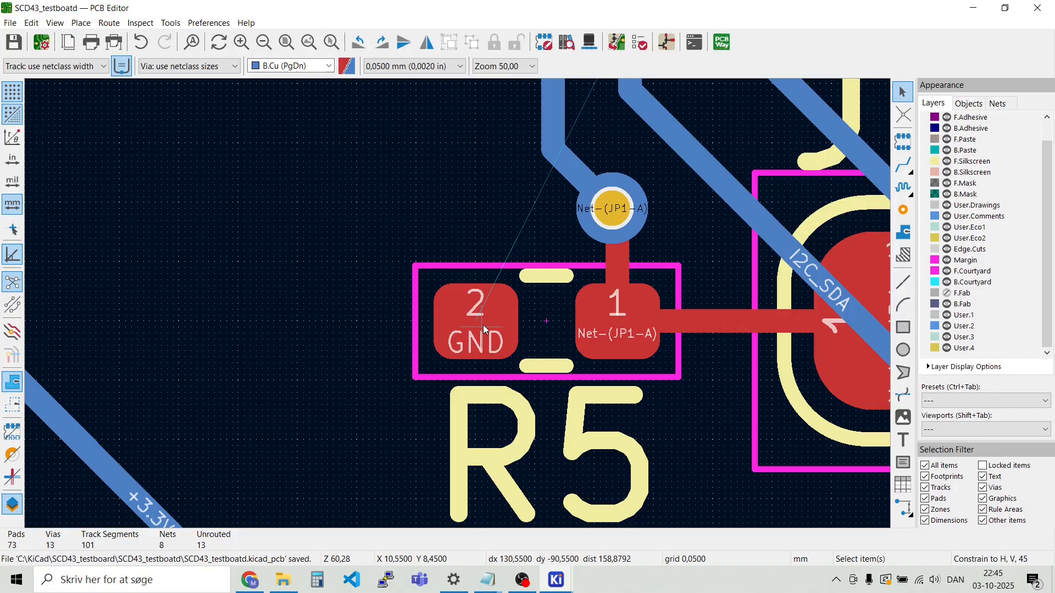
{"action": "key", "text": "x"}
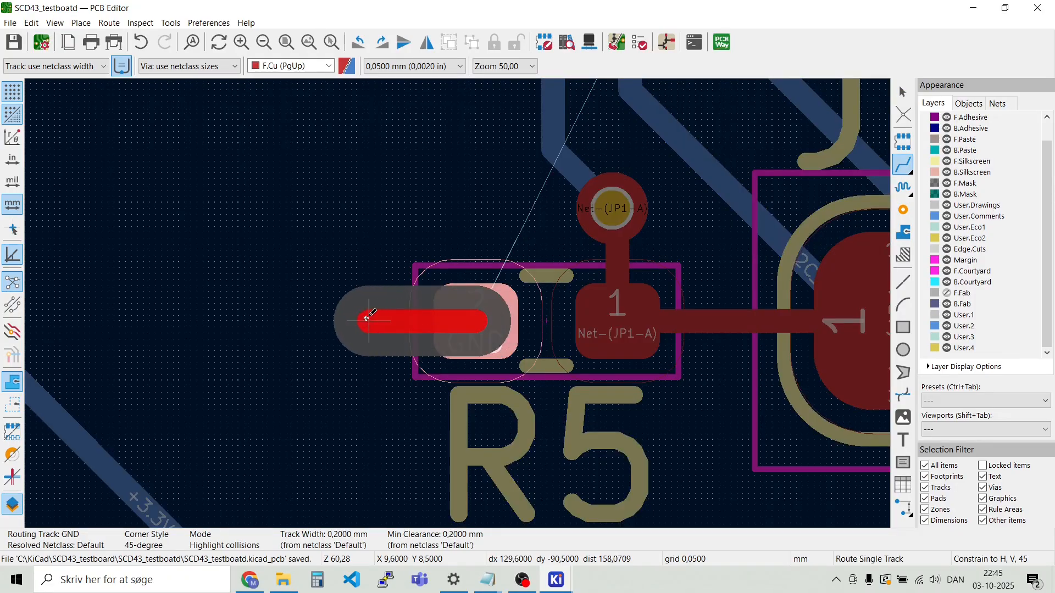
{"action": "left_click", "coordinate": [352, 319]}
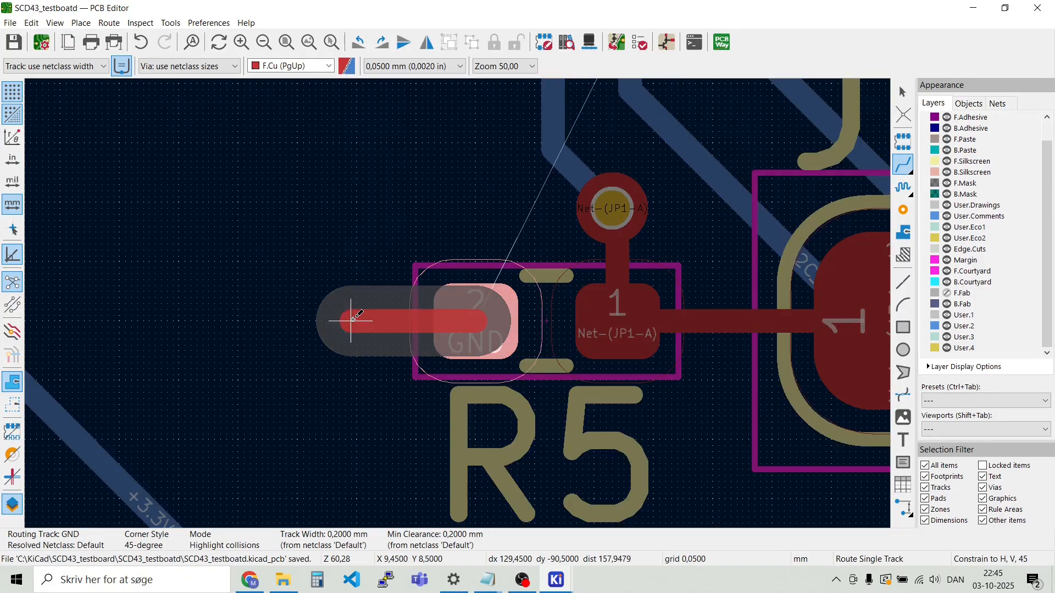
{"action": "key", "text": "v"}
{"action": "left_click", "coordinate": [355, 321]}
{"action": "key", "text": "Escape"}
{"action": "key", "text": "Escape"}
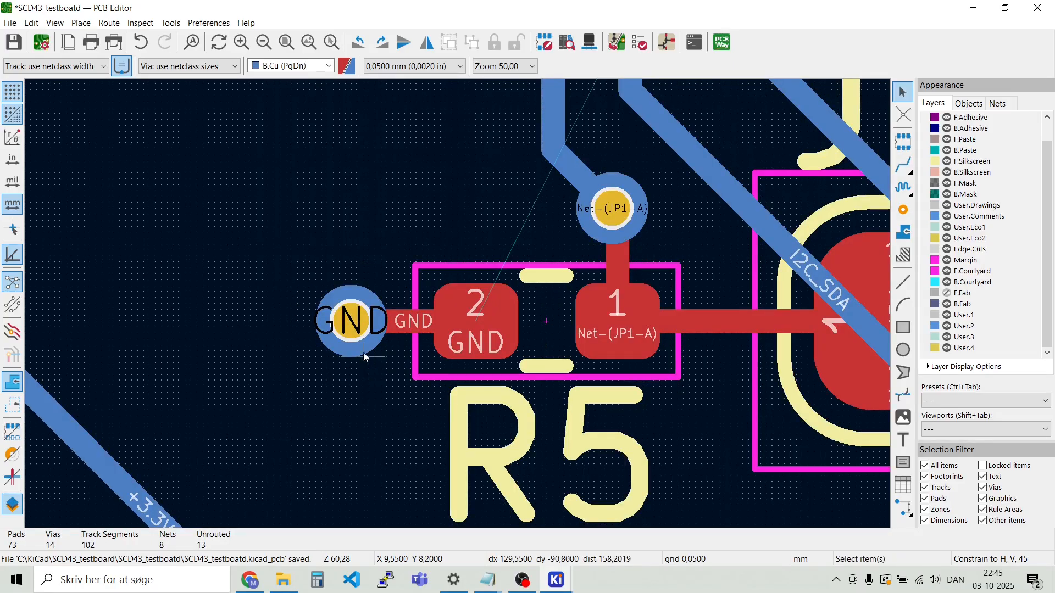
Duplicate the GND via beside R5 and place the copy left of C2 pad 2 at about X 20.65, Y 6.70 mm
{"action": "left_click", "coordinate": [353, 322]}
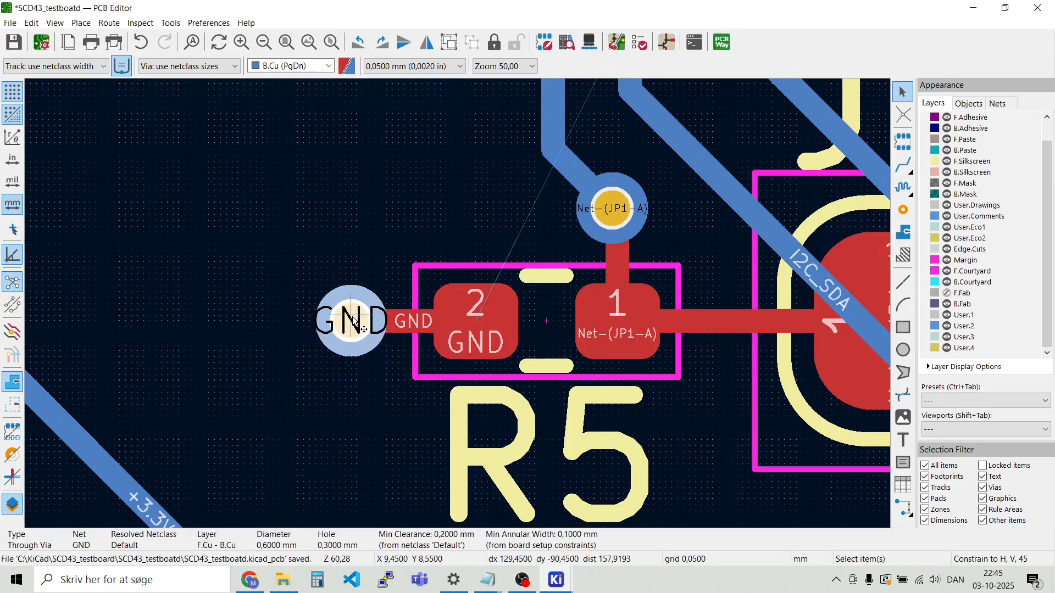
{"action": "key", "text": "ctrl+d"}
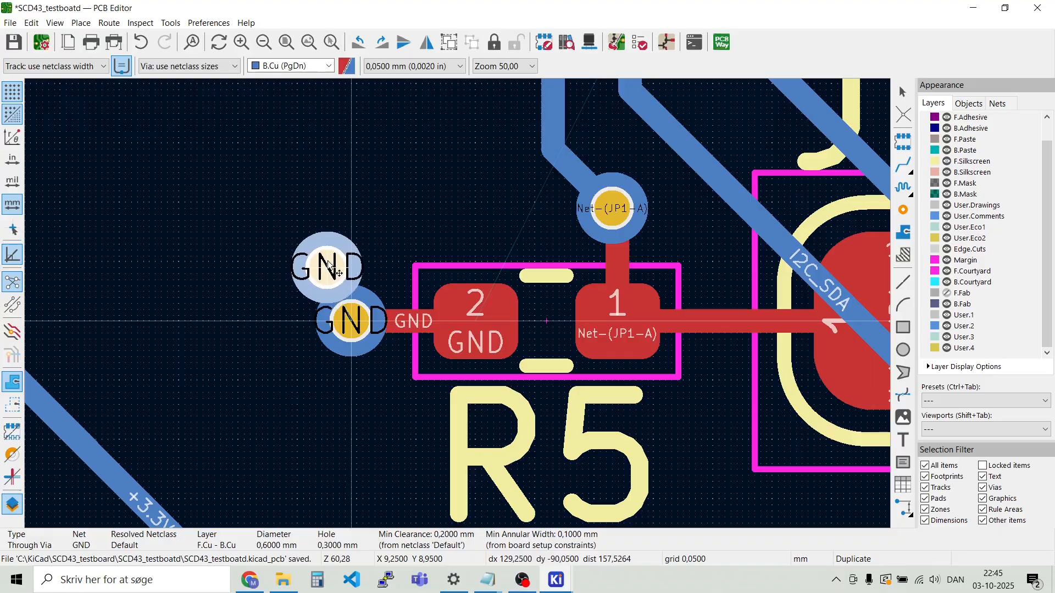
{"action": "scroll", "coordinate": [470, 347], "scroll_direction": "down", "scroll_amount": 2}
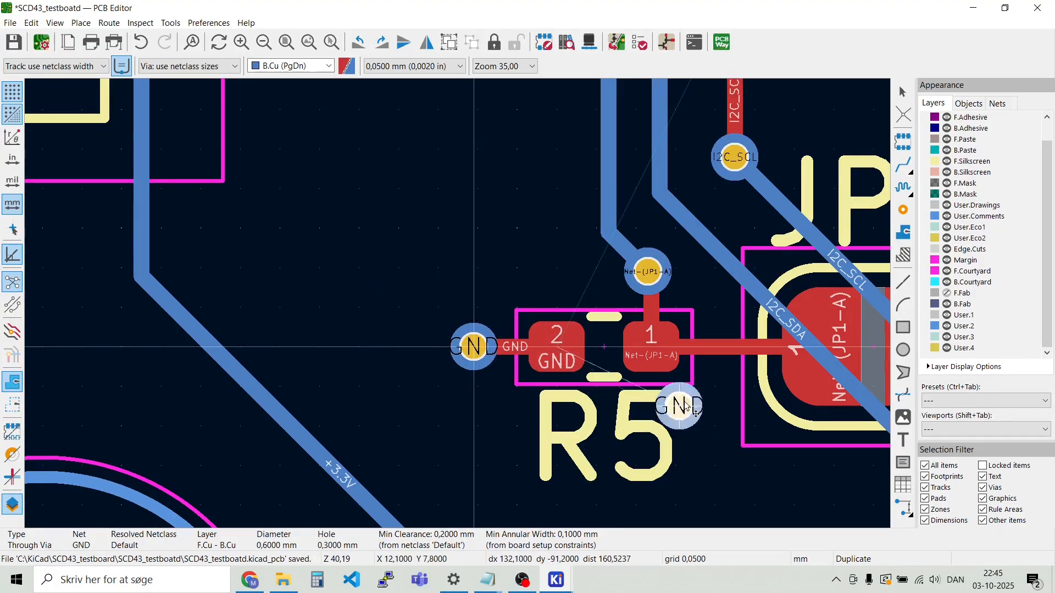
{"action": "scroll", "coordinate": [671, 424], "scroll_direction": "down", "scroll_amount": 3}
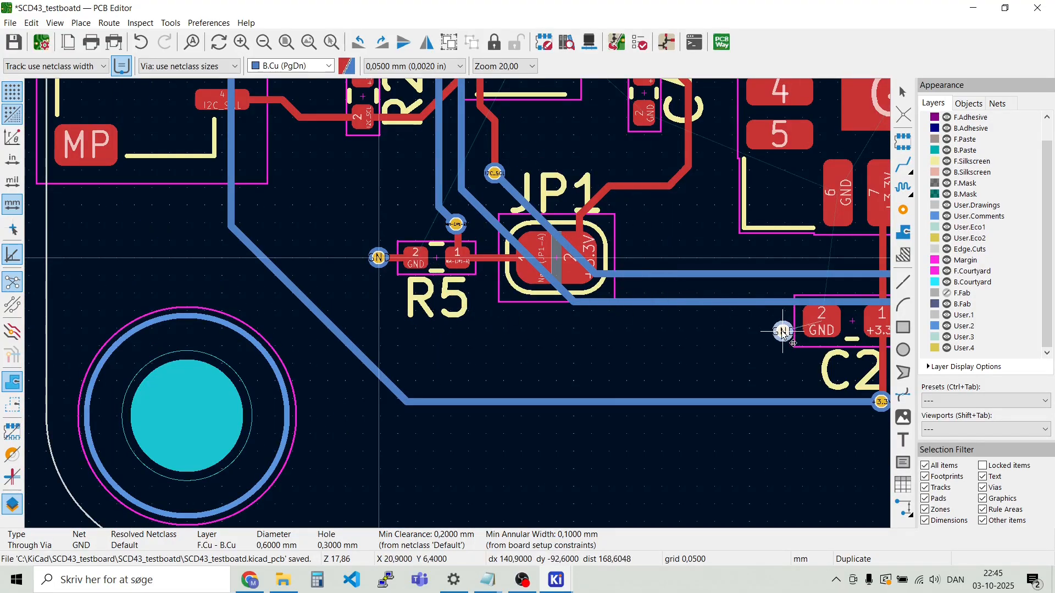
{"action": "scroll", "coordinate": [789, 329], "scroll_direction": "up", "scroll_amount": 4}
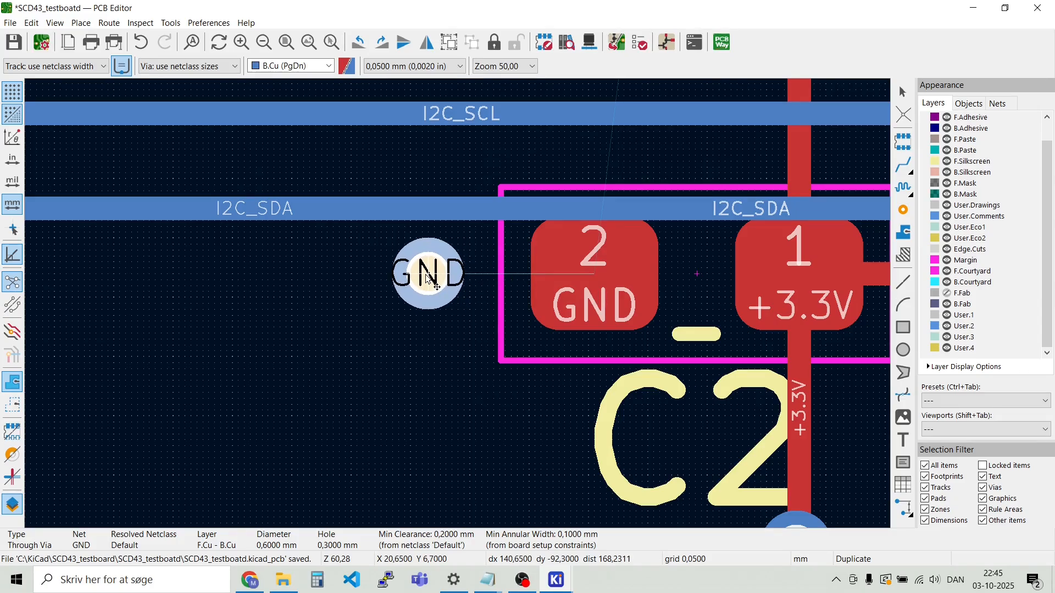
{"action": "left_click", "coordinate": [428, 275]}
{"action": "scroll", "coordinate": [344, 333], "scroll_direction": "down", "scroll_amount": 4}
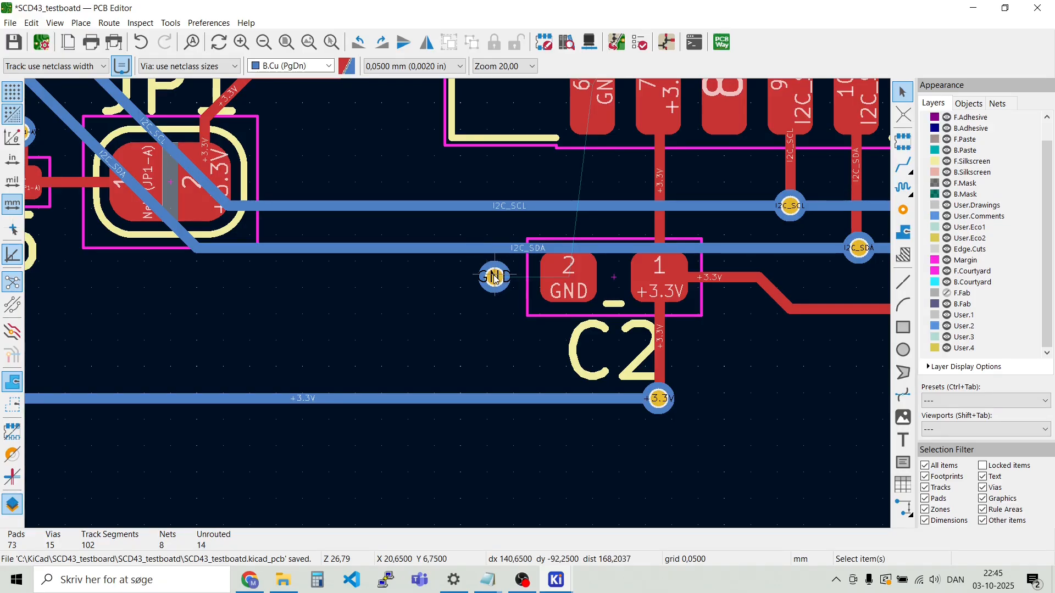
Move the GND via beside C2 to directly below C2 pad 2, at about X 22.05, Y 5.55 mm
{"action": "left_click_drag", "start_coordinate": [495, 277], "coordinate": [465, 295]}
{"action": "scroll", "coordinate": [557, 322], "scroll_direction": "up", "scroll_amount": 1}
{"action": "key", "text": "Escape"}
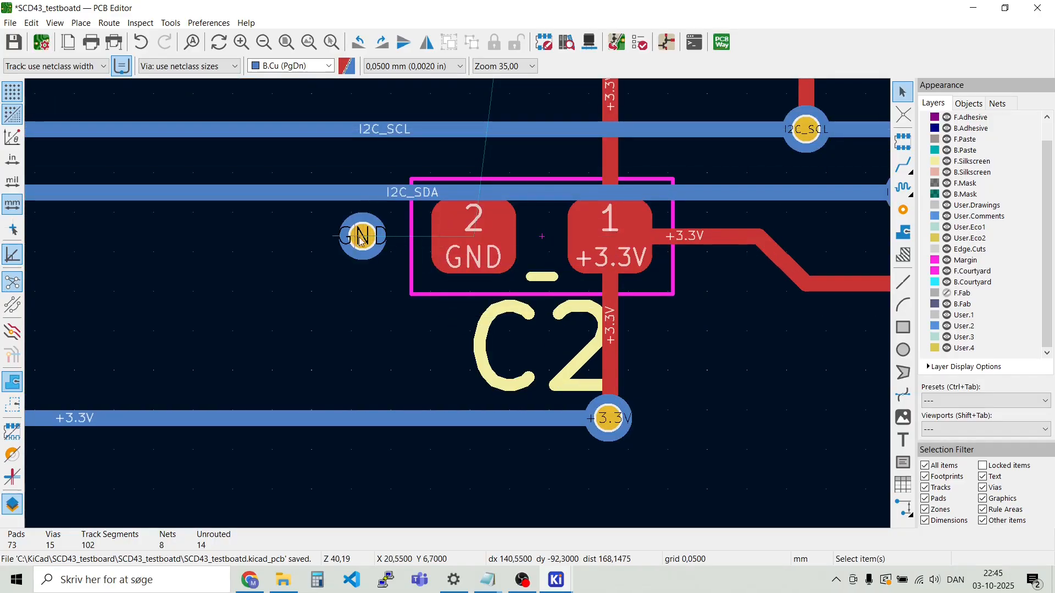
{"action": "key", "text": "m"}
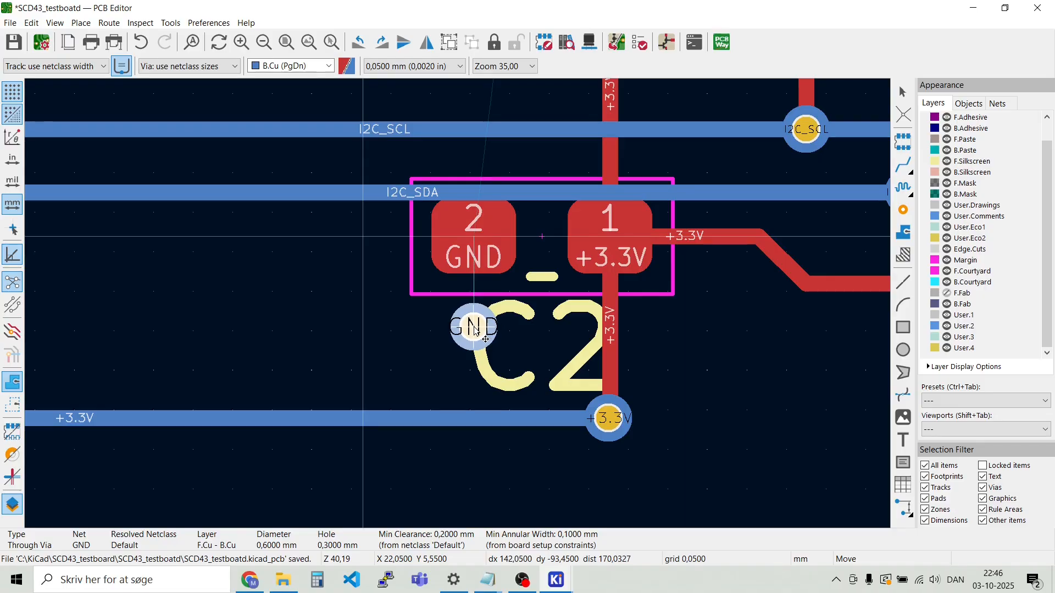
{"action": "left_click", "coordinate": [476, 331]}
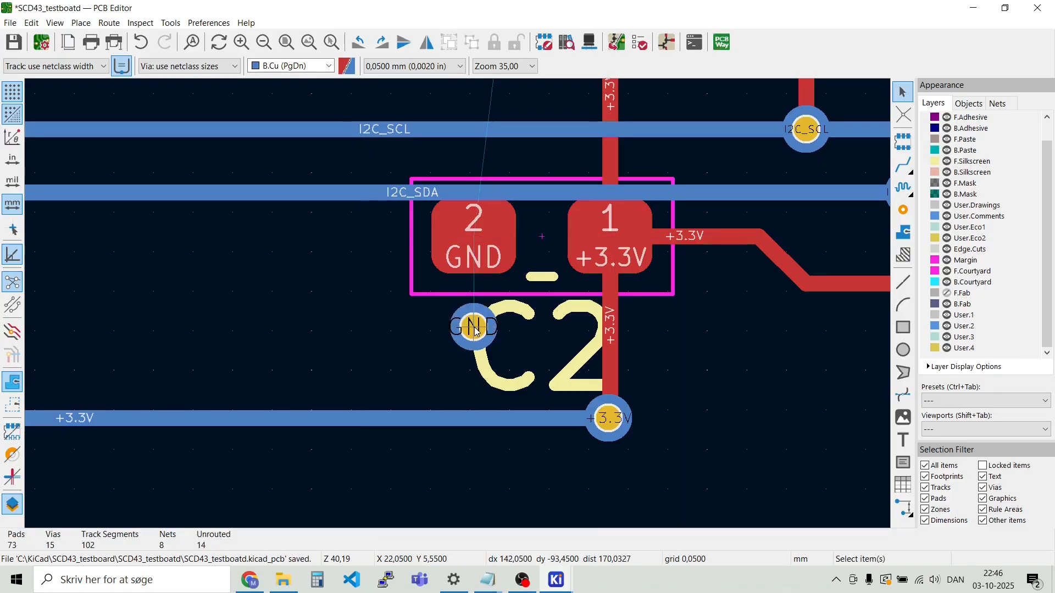
Duplicate the GND via below C2 and place the copy left of U1 pad 6 at about X 20.95, Y 10.35 mm
{"action": "key", "text": "ctrl+d"}
{"action": "scroll", "coordinate": [462, 326], "scroll_direction": "down", "scroll_amount": 2}
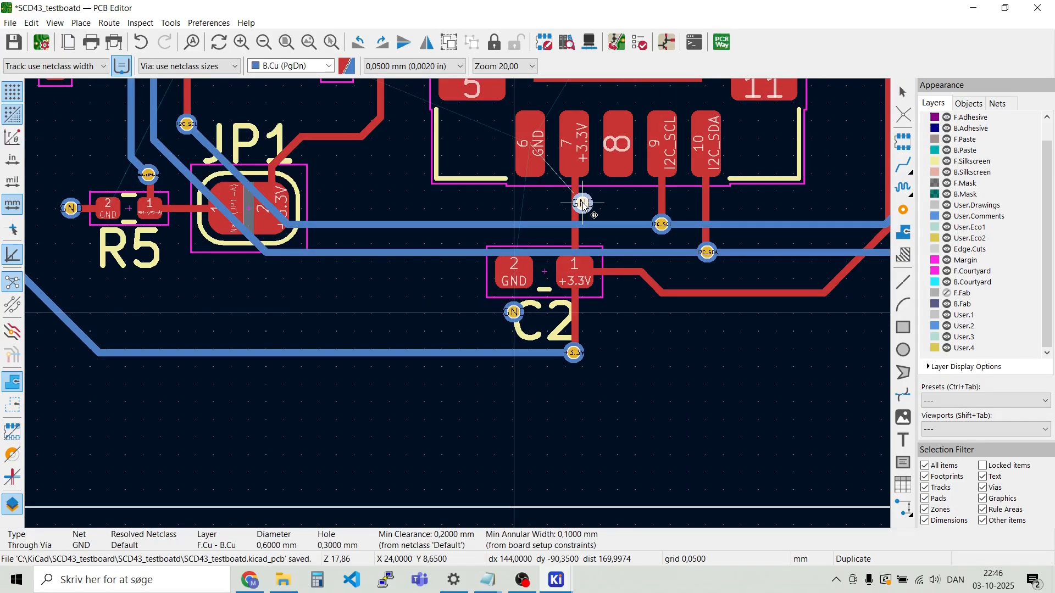
{"action": "scroll", "coordinate": [467, 146], "scroll_direction": "up", "scroll_amount": 2}
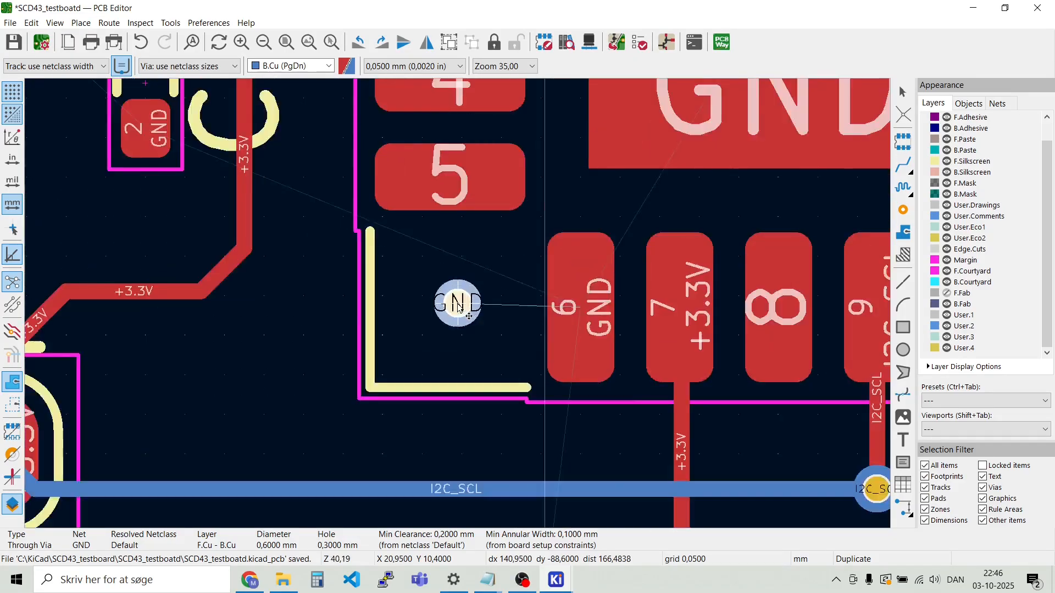
{"action": "scroll", "coordinate": [460, 306], "scroll_direction": "up", "scroll_amount": 1}
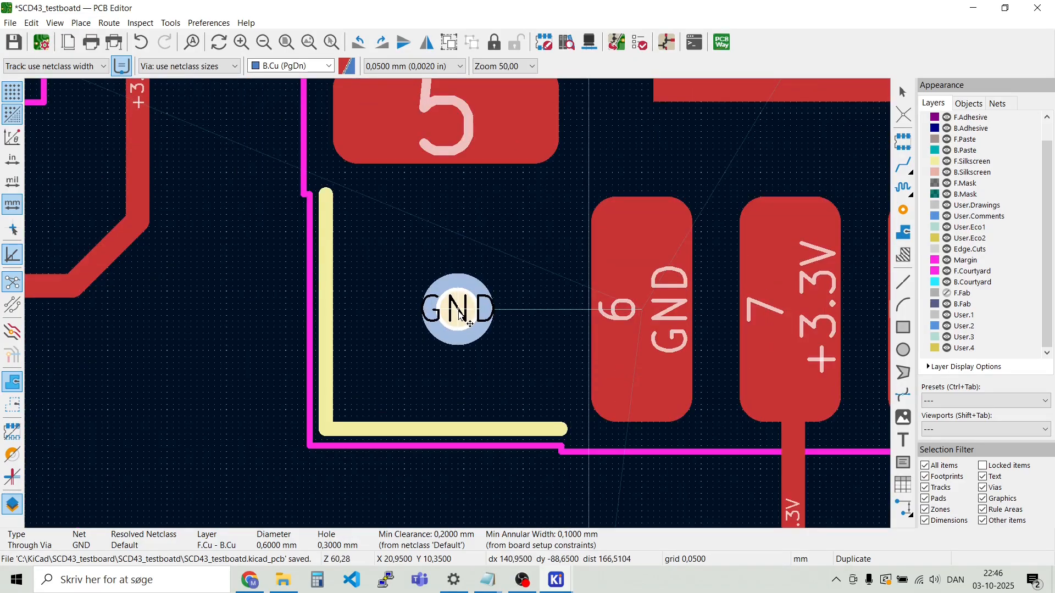
{"action": "left_click", "coordinate": [460, 312]}
{"action": "scroll", "coordinate": [459, 311], "scroll_direction": "down", "scroll_amount": 3}
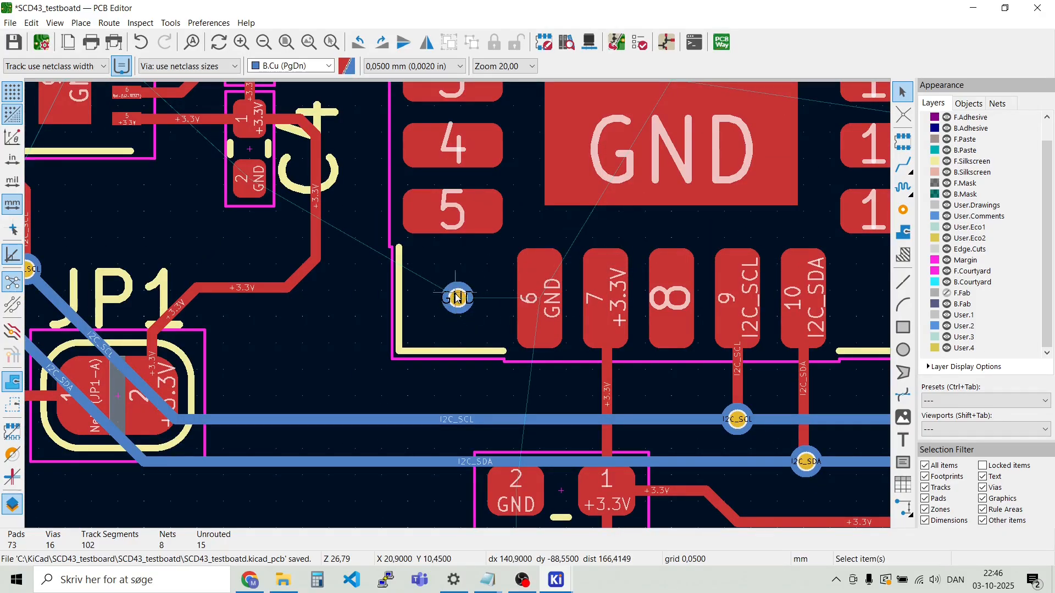
Duplicate the GND via beside U1 pad 6 and place the copy below C4 pad 2 at about X 17.00, Y 11.55 mm
{"action": "key", "text": "ctrl+d"}
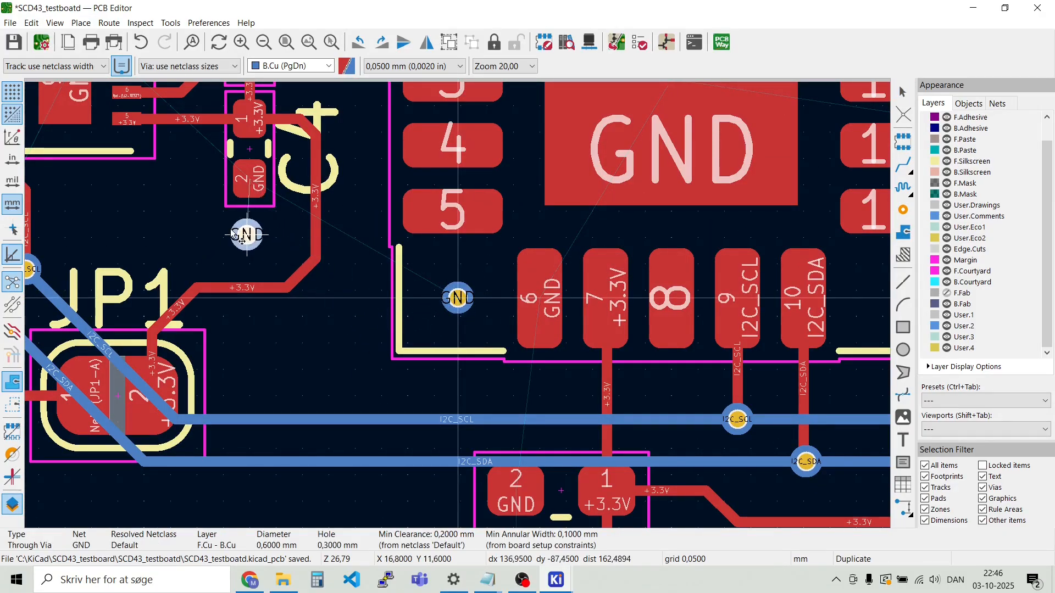
{"action": "scroll", "coordinate": [230, 183], "scroll_direction": "up", "scroll_amount": 3}
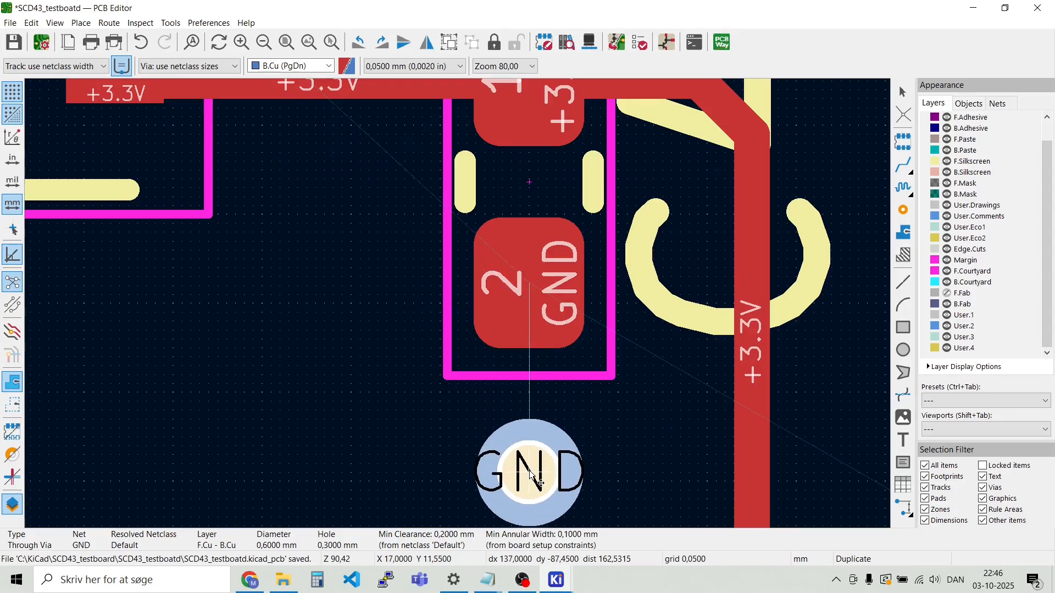
{"action": "left_click", "coordinate": [529, 472]}
Duplicate the GND via below C4 and place the copy under U2 at about X 13.50, Y 12.45 mm
{"action": "key", "text": "ctrl+d"}
{"action": "scroll", "coordinate": [404, 418], "scroll_direction": "down", "scroll_amount": 3}
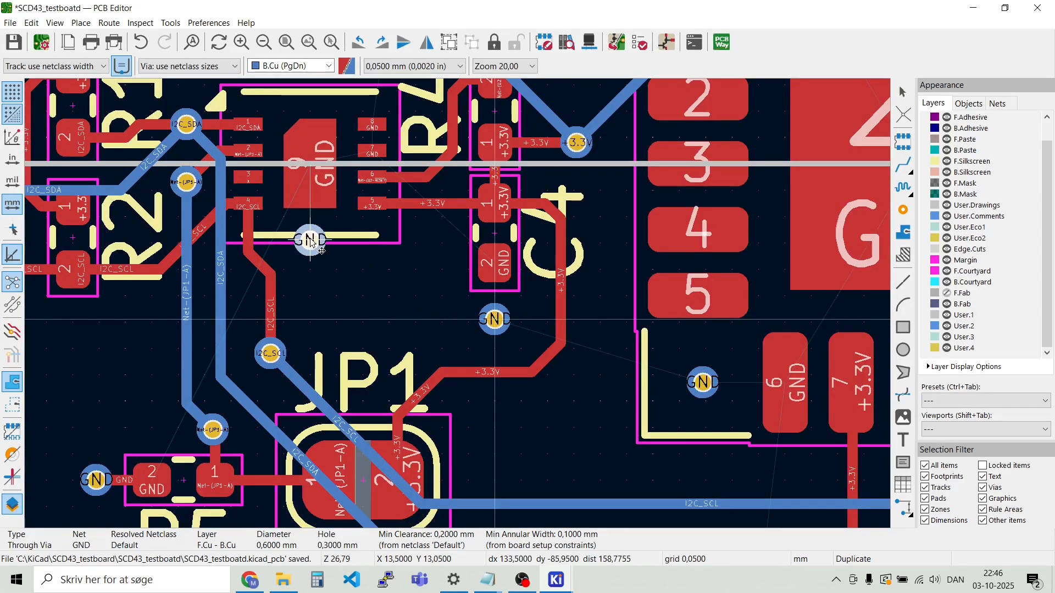
{"action": "scroll", "coordinate": [275, 250], "scroll_direction": "up", "scroll_amount": 2}
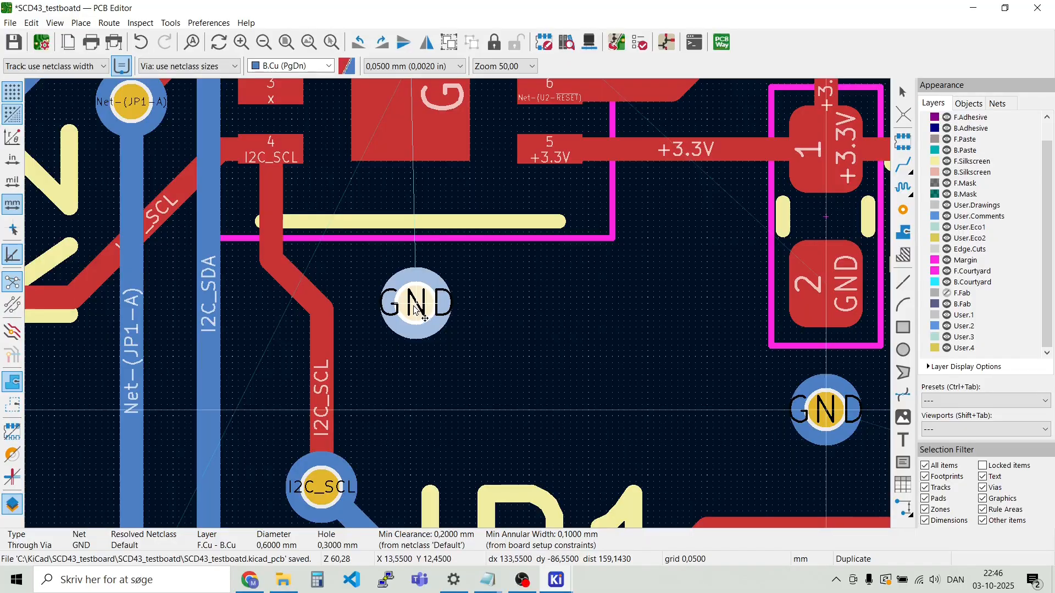
{"action": "left_click", "coordinate": [409, 308]}
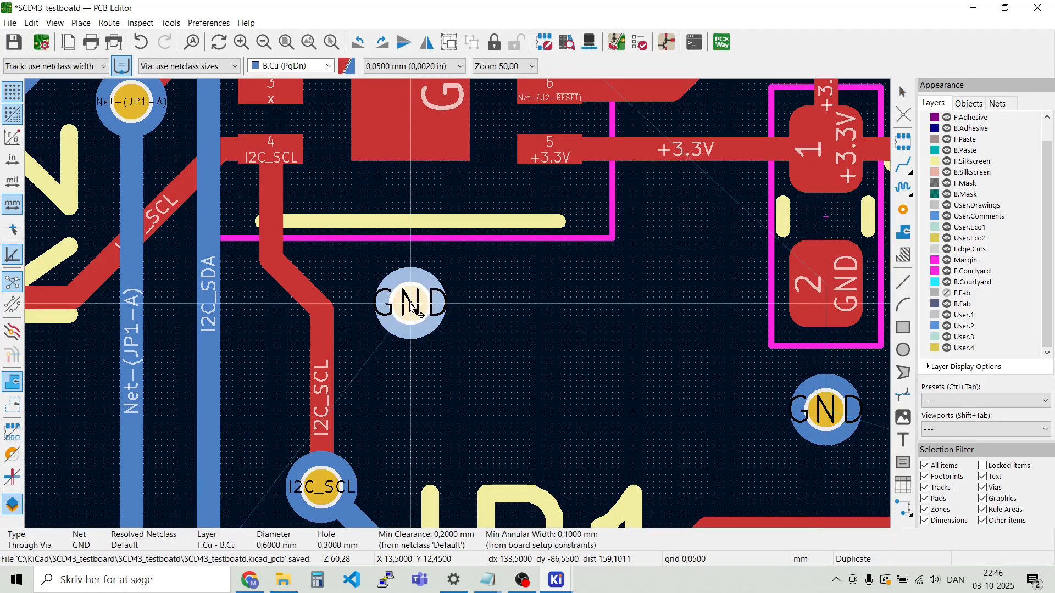
{"action": "scroll", "coordinate": [411, 306], "scroll_direction": "down", "scroll_amount": 2}
Place GND via copies above U2 pad 8 at about X 14.70, Y 16.70 mm and right of D1 pad 1 at about X 16.85, Y 20.00 mm
{"action": "key", "text": "ctrl+d"}
{"action": "scroll", "coordinate": [508, 135], "scroll_direction": "up", "scroll_amount": 3}
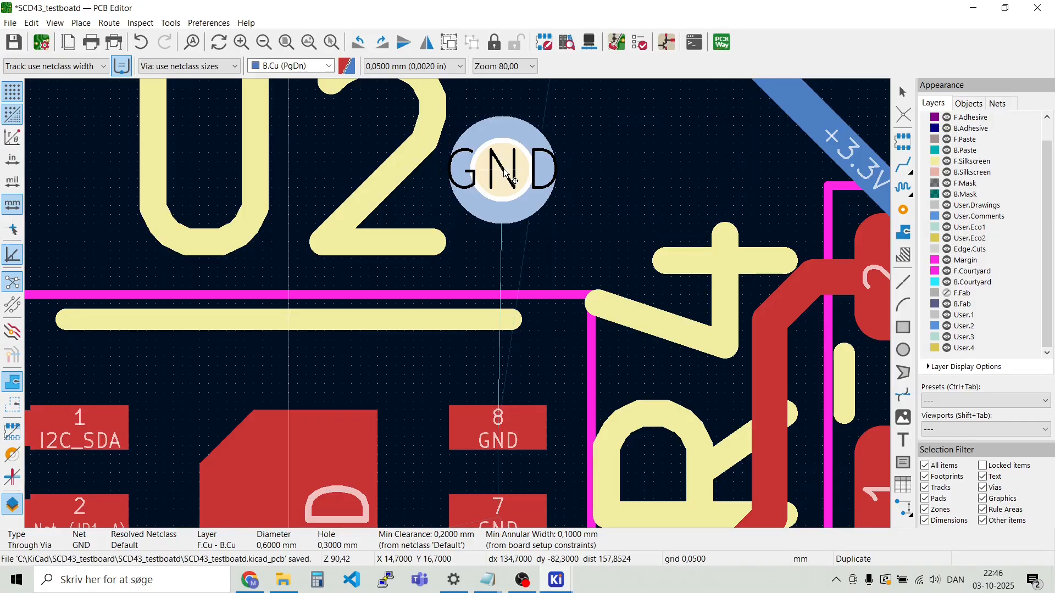
{"action": "scroll", "coordinate": [484, 170], "scroll_direction": "down", "scroll_amount": 3}
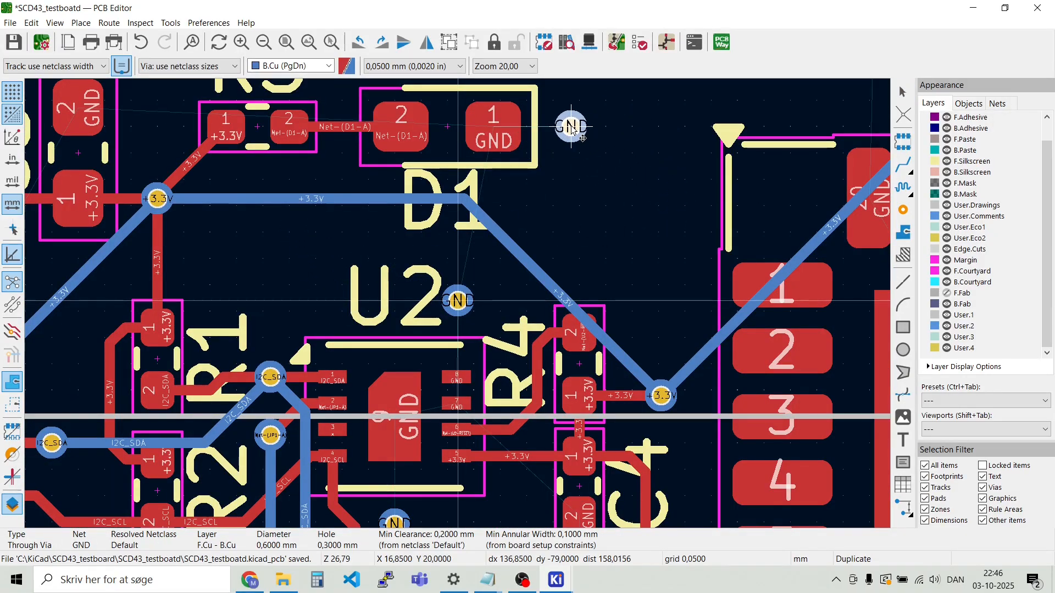
Place another GND via copy right of C3 pad 2 at about X 8.90, Y 20.35 mm
{"action": "scroll", "coordinate": [571, 165], "scroll_direction": "down", "scroll_amount": 3}
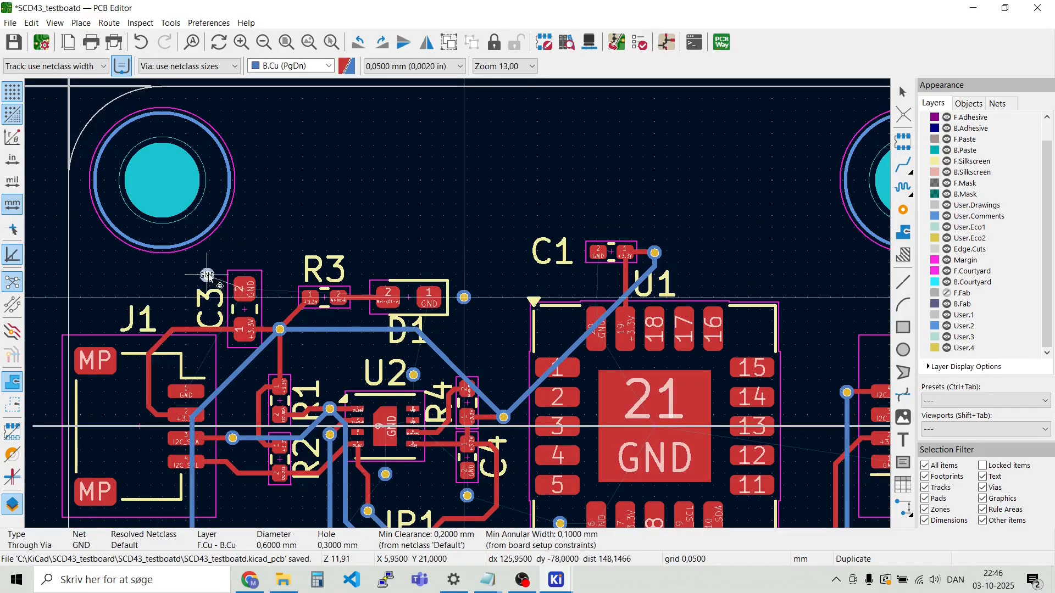
{"action": "scroll", "coordinate": [458, 303], "scroll_direction": "up", "scroll_amount": 5}
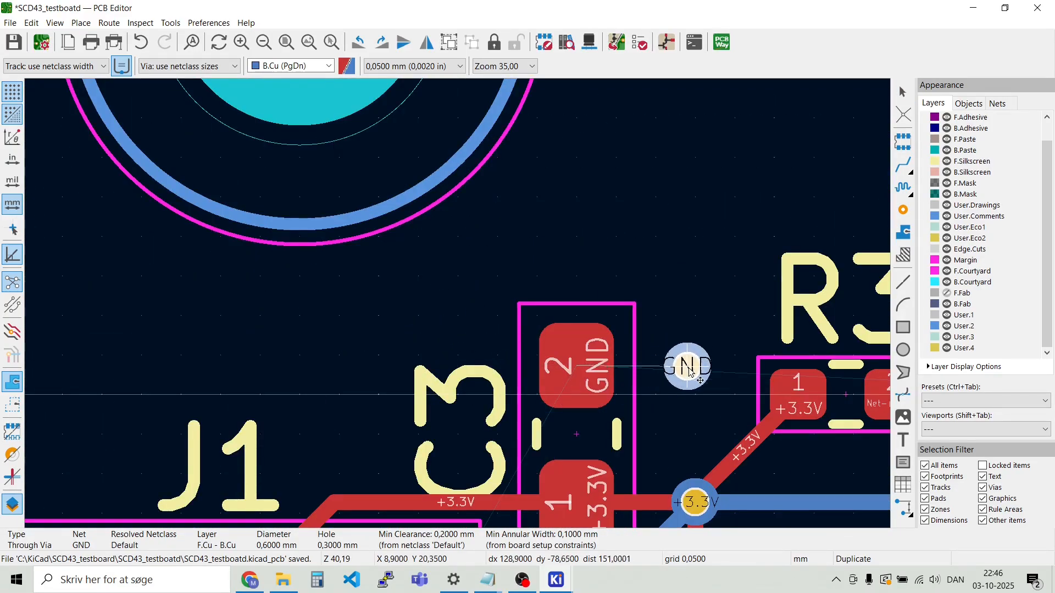
{"action": "scroll", "coordinate": [691, 367], "scroll_direction": "down", "scroll_amount": 3}
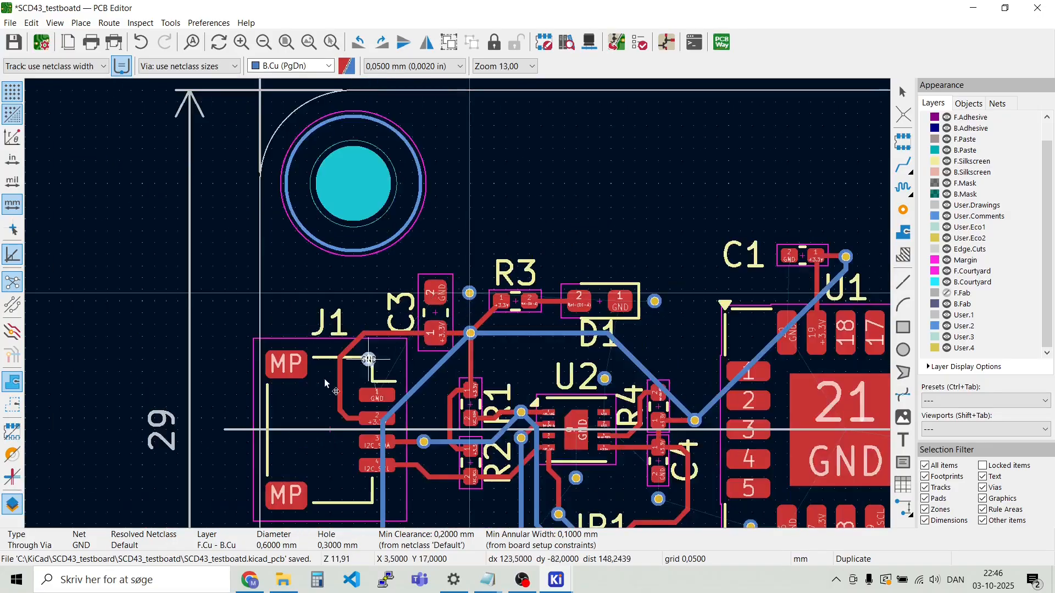
Place a GND via copy above J1 pad 1 at about X 5.00, Y 17.25 mm
{"action": "scroll", "coordinate": [278, 434], "scroll_direction": "up", "scroll_amount": 3}
{"action": "scroll", "coordinate": [671, 165], "scroll_direction": "down", "scroll_amount": 3}
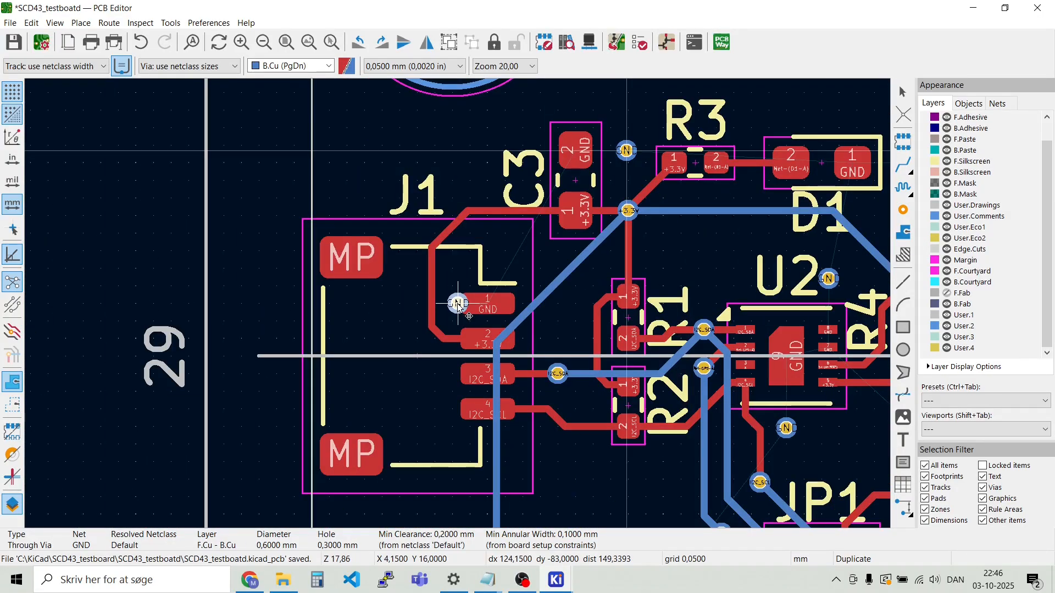
{"action": "scroll", "coordinate": [459, 305], "scroll_direction": "up", "scroll_amount": 3}
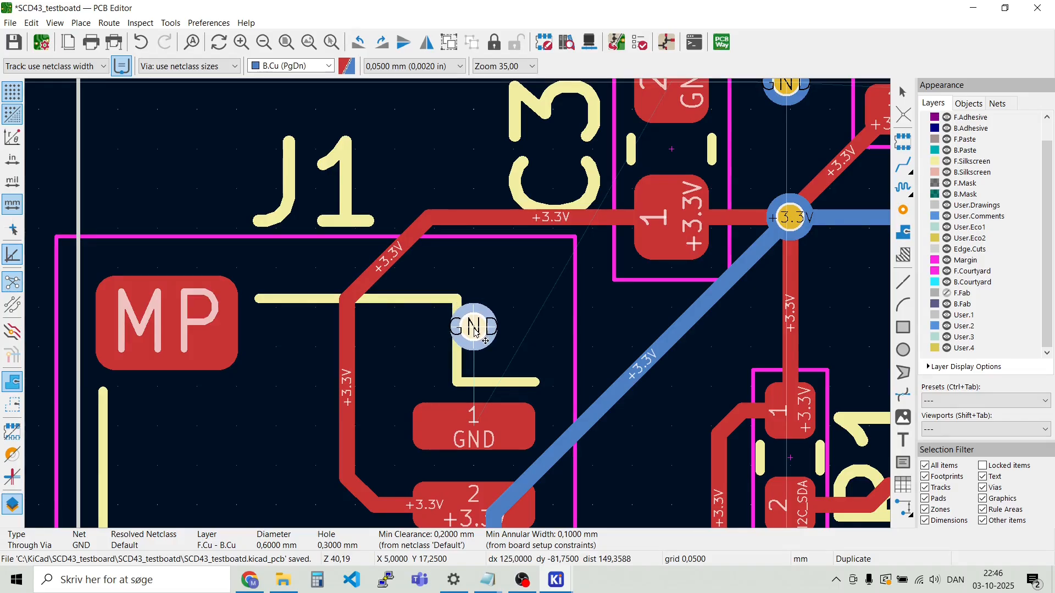
{"action": "left_click", "coordinate": [475, 328]}
Duplicate the GND via above J1 pad 1 and place the copy below C1 pad 2 at about X 22.60, Y 20.90 mm
{"action": "key", "text": "ctrl+d"}
{"action": "scroll", "coordinate": [440, 274], "scroll_direction": "down", "scroll_amount": 2}
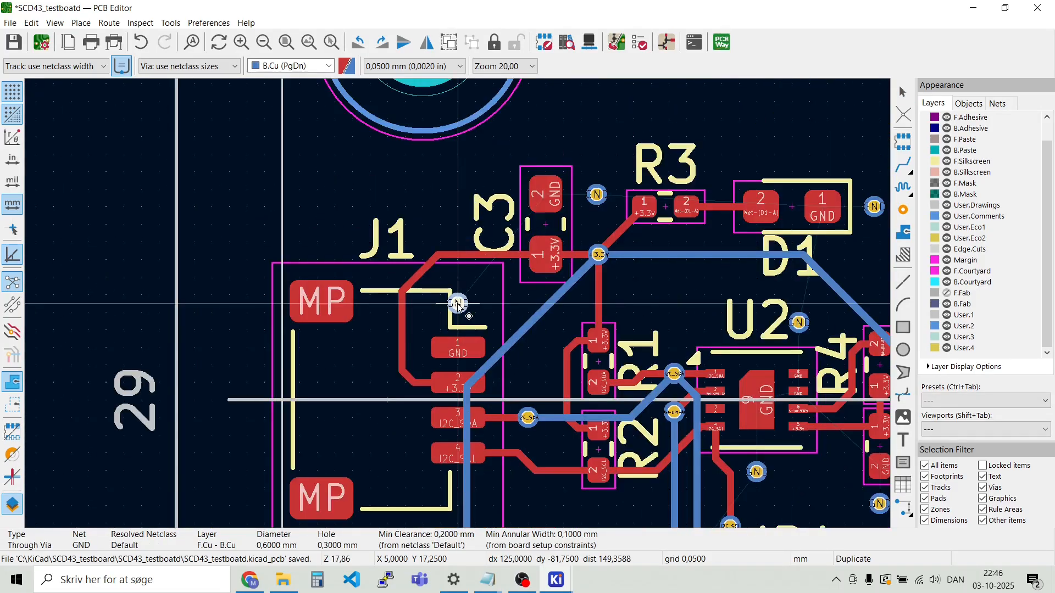
{"action": "scroll", "coordinate": [486, 437], "scroll_direction": "up", "scroll_amount": 4}
{"action": "scroll", "coordinate": [459, 301], "scroll_direction": "down", "scroll_amount": 2}
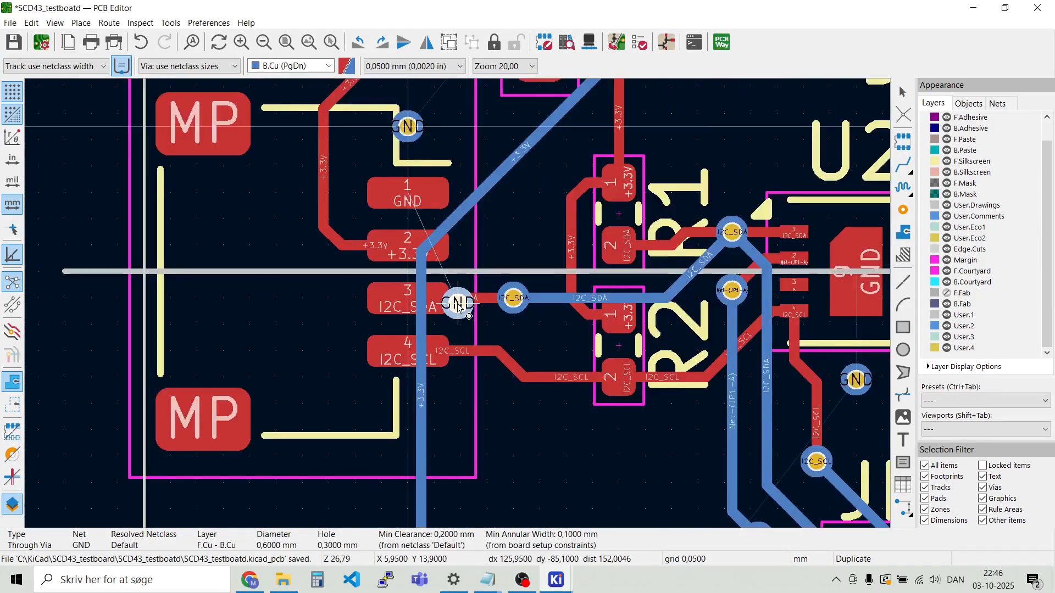
{"action": "scroll", "coordinate": [659, 405], "scroll_direction": "down", "scroll_amount": 2}
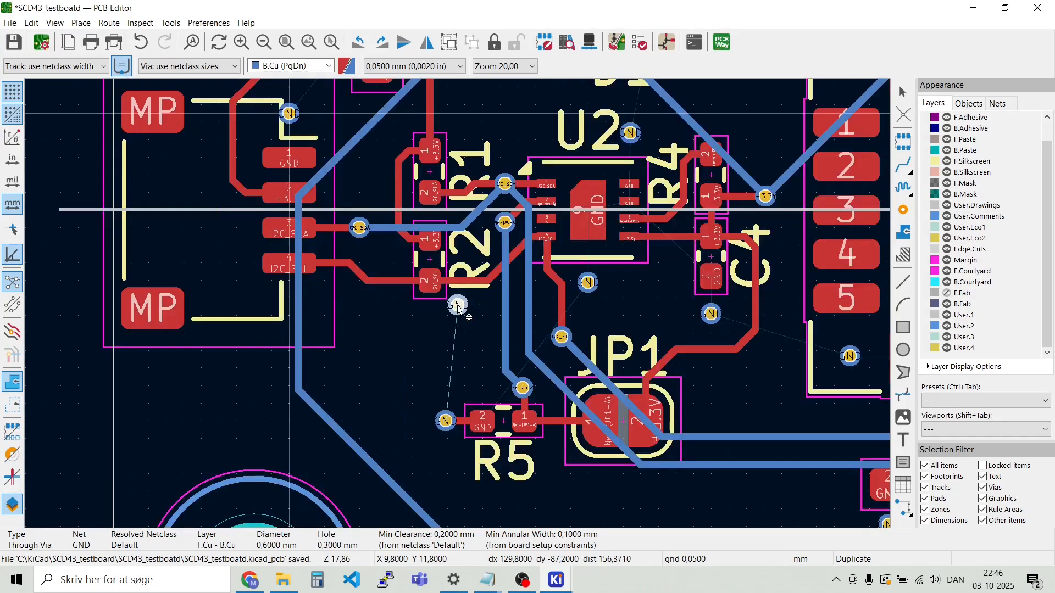
{"action": "scroll", "coordinate": [556, 370], "scroll_direction": "up", "scroll_amount": 2}
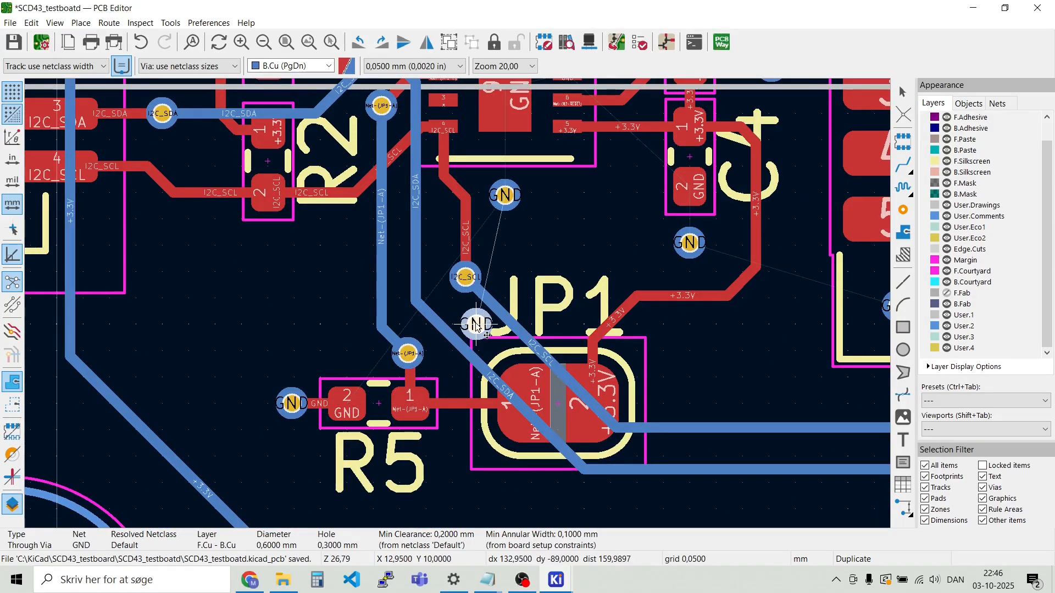
{"action": "scroll", "coordinate": [475, 327], "scroll_direction": "down", "scroll_amount": 2}
{"action": "scroll", "coordinate": [514, 324], "scroll_direction": "down", "scroll_amount": 2}
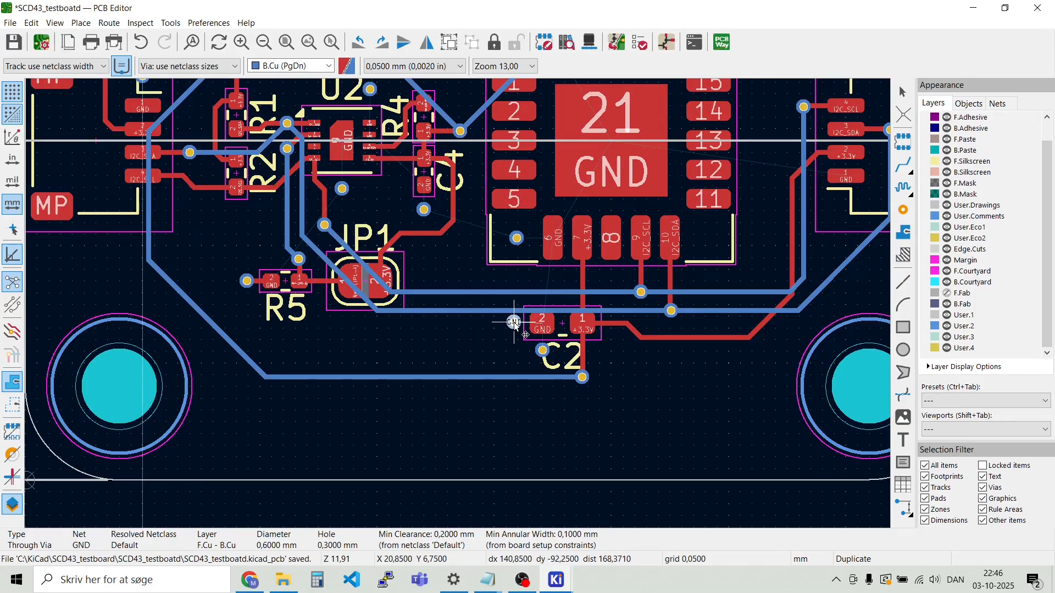
{"action": "scroll", "coordinate": [626, 229], "scroll_direction": "up", "scroll_amount": 2}
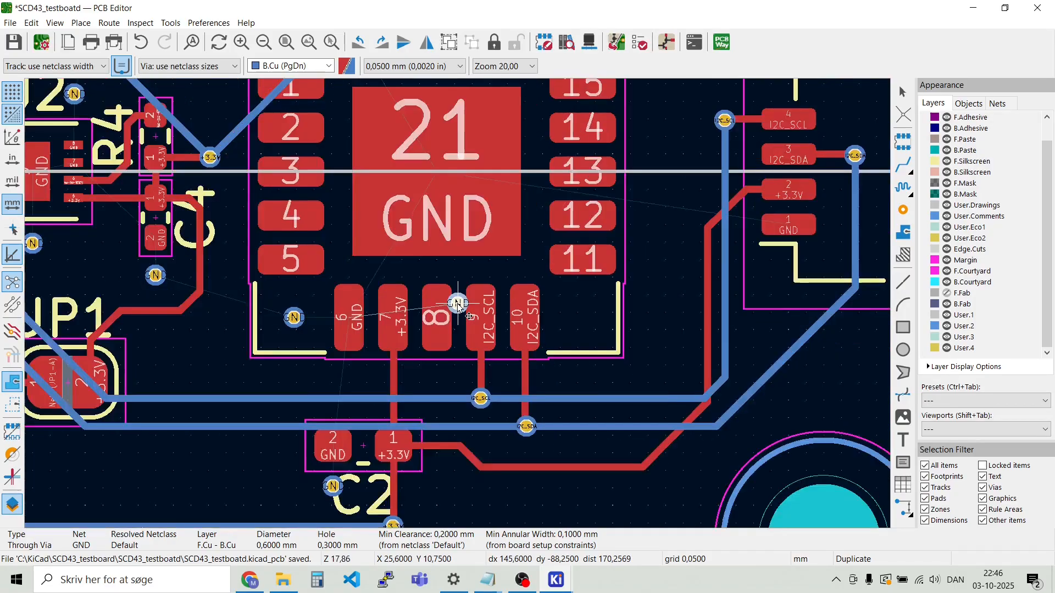
{"action": "scroll", "coordinate": [458, 303], "scroll_direction": "up", "scroll_amount": 2}
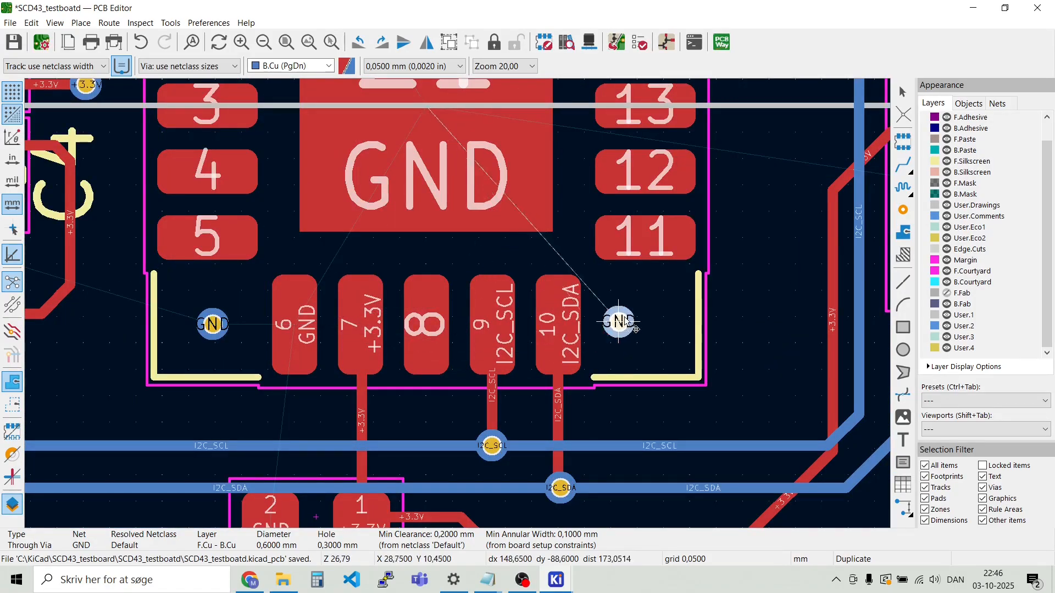
{"action": "scroll", "coordinate": [619, 322], "scroll_direction": "down", "scroll_amount": 1}
{"action": "scroll", "coordinate": [464, 283], "scroll_direction": "up", "scroll_amount": 1}
{"action": "scroll", "coordinate": [388, 285], "scroll_direction": "down", "scroll_amount": 1}
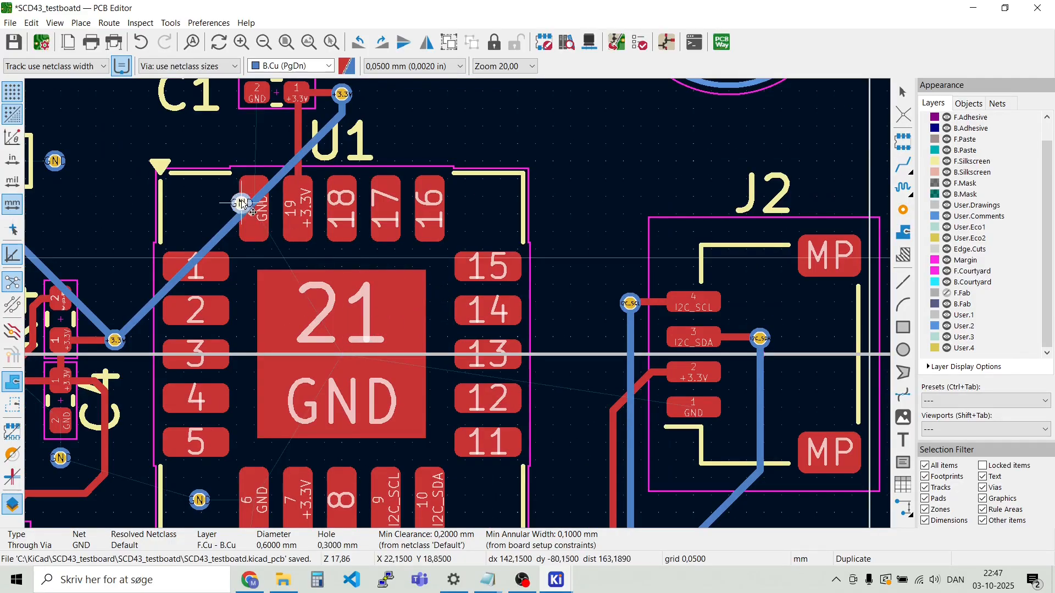
{"action": "scroll", "coordinate": [244, 208], "scroll_direction": "up", "scroll_amount": 3}
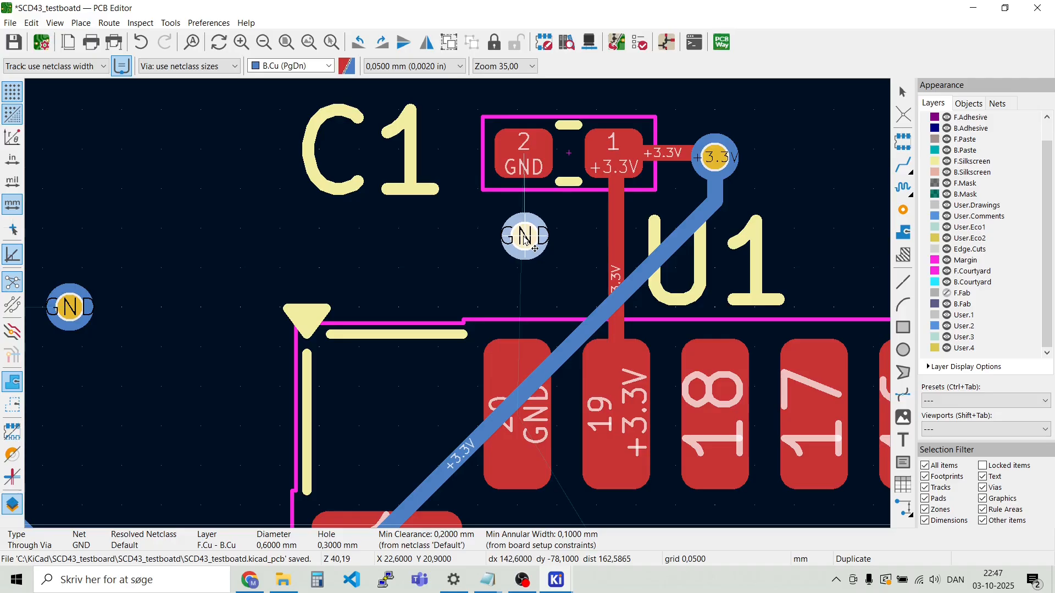
{"action": "left_click", "coordinate": [525, 236]}
Place another GND via copy left of U1 pad 20 at about X 21.00, Y 18.65 mm
{"action": "key", "text": "ctrl+d"}
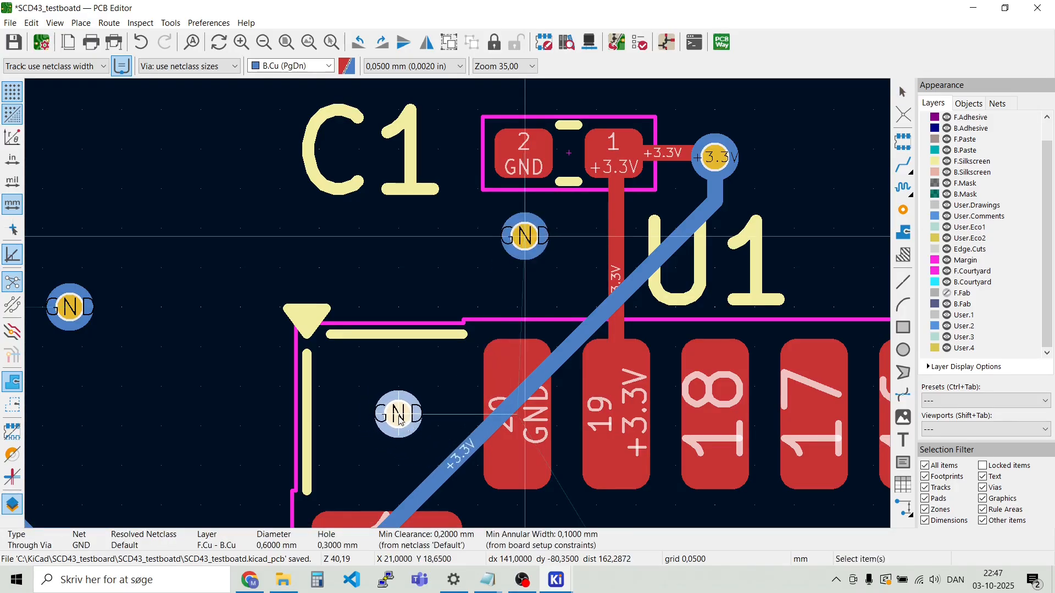
{"action": "scroll", "coordinate": [389, 412], "scroll_direction": "down", "scroll_amount": 3}
{"action": "left_click", "coordinate": [466, 305]}
Place a GND via copy right of J2 pad 1 at about X 36.40, Y 13.00 mm and shift the adjacent I2C_SDA track away from it
{"action": "key", "text": "ctrl+d"}
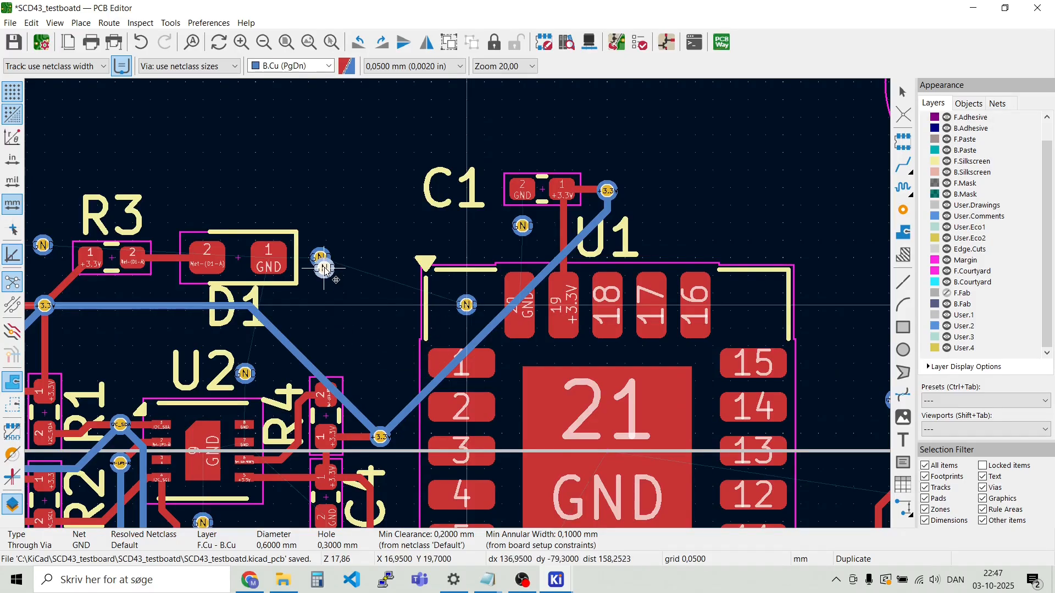
{"action": "scroll", "coordinate": [473, 305], "scroll_direction": "down", "scroll_amount": 2}
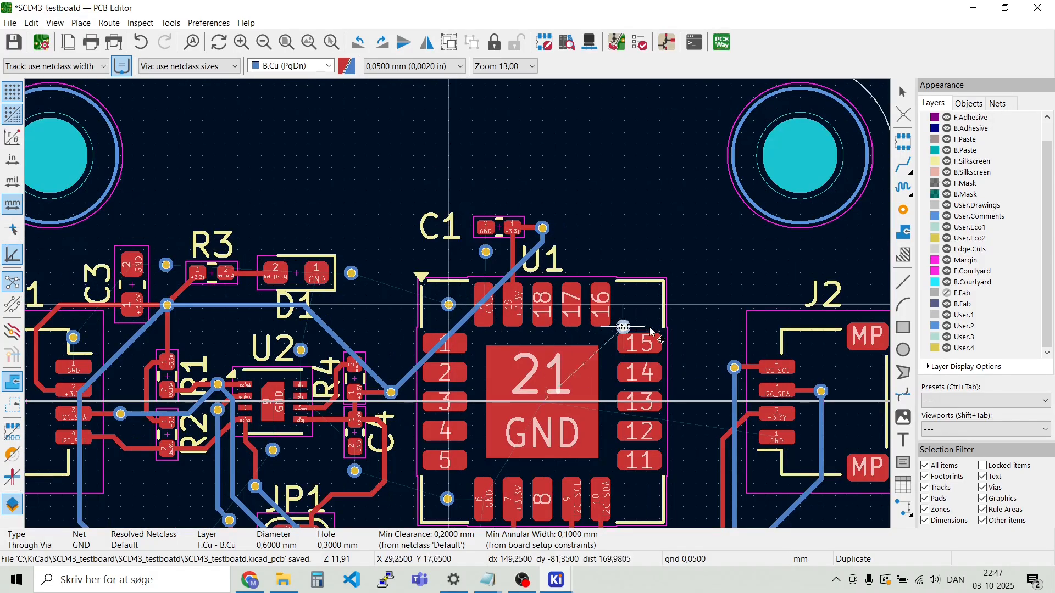
{"action": "scroll", "coordinate": [794, 415], "scroll_direction": "up", "scroll_amount": 2}
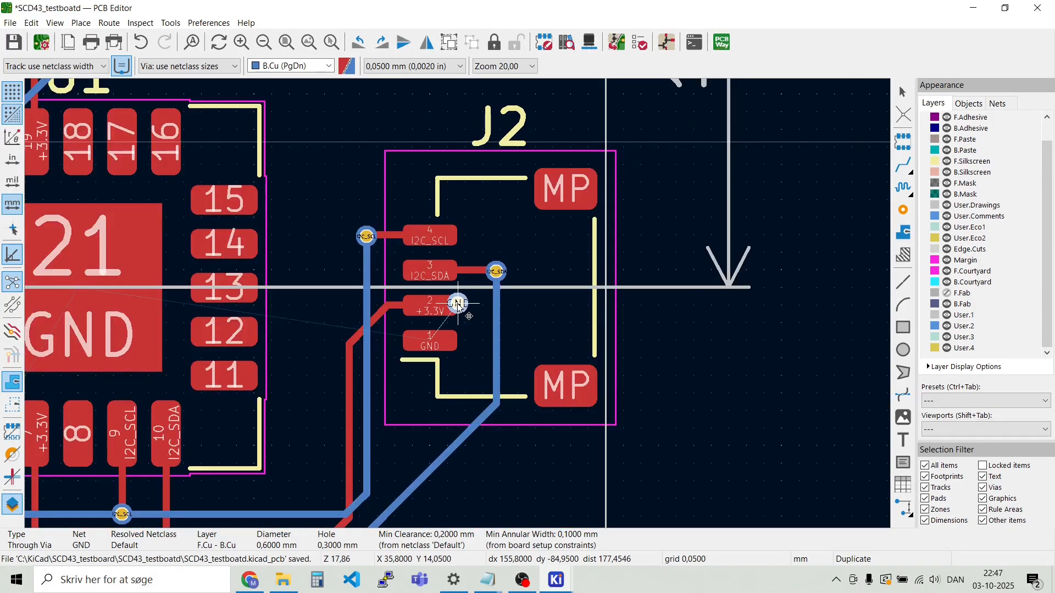
{"action": "scroll", "coordinate": [464, 340], "scroll_direction": "up", "scroll_amount": 2}
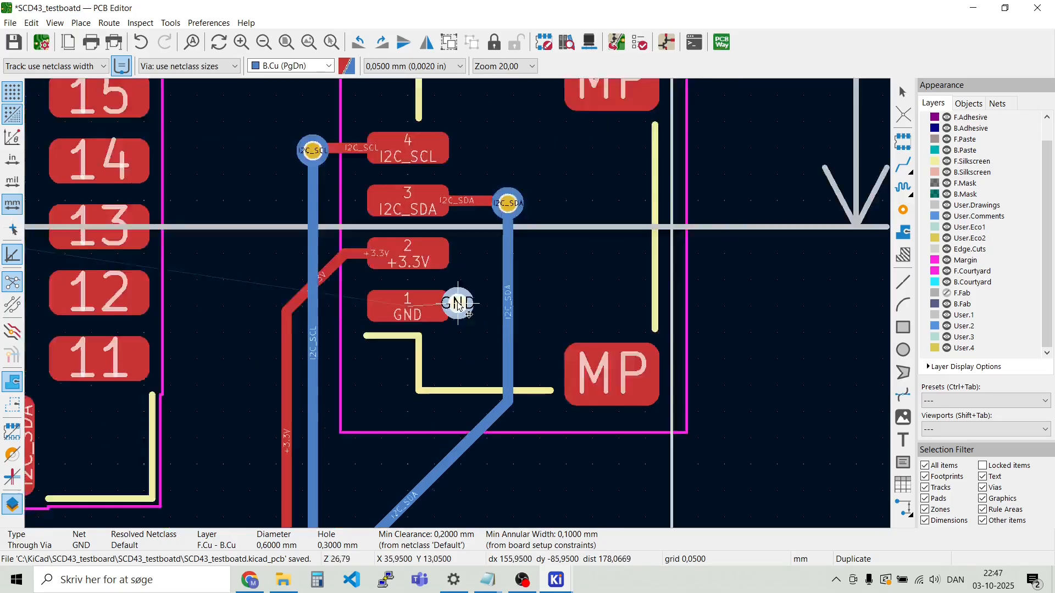
{"action": "scroll", "coordinate": [459, 307], "scroll_direction": "up", "scroll_amount": 2}
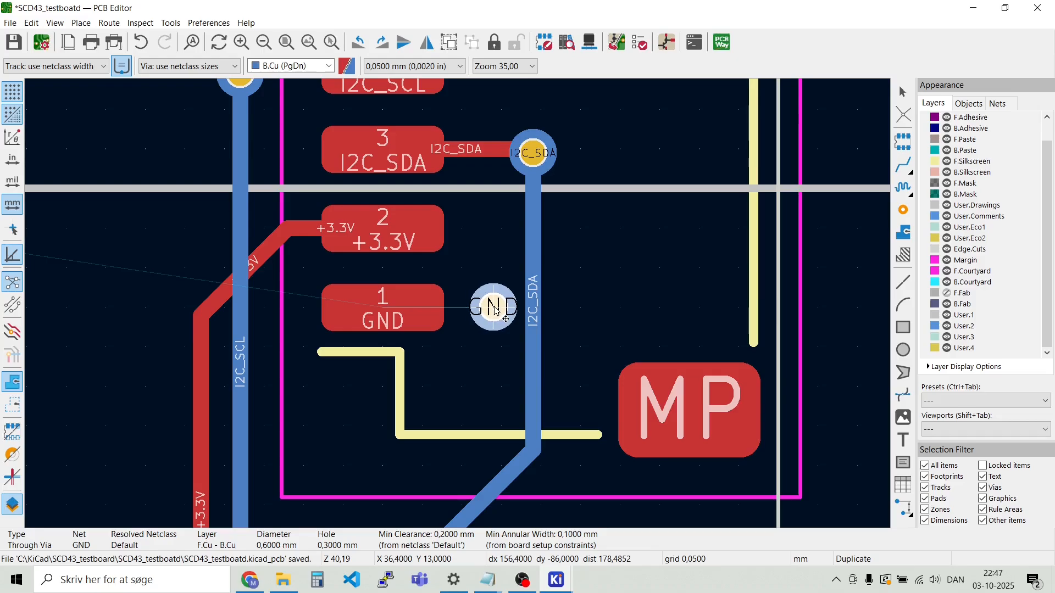
{"action": "left_click", "coordinate": [494, 307]}
{"action": "left_click_drag", "start_coordinate": [526, 295], "coordinate": [555, 297]}
Save the board with the GND vias added
{"action": "scroll", "coordinate": [459, 308], "scroll_direction": "down", "scroll_amount": 5}
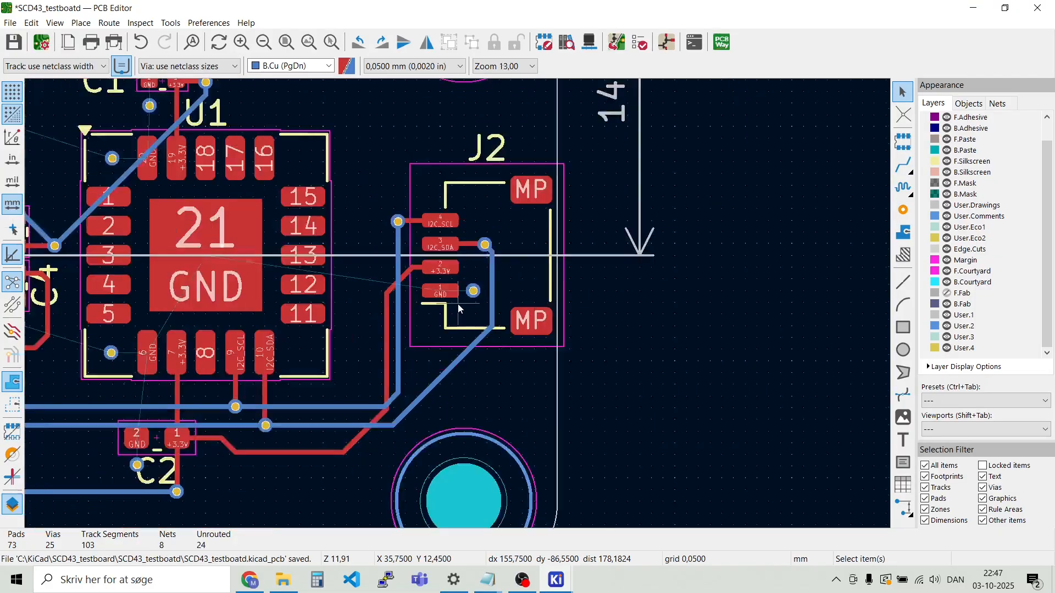
{"action": "scroll", "coordinate": [222, 434], "scroll_direction": "up", "scroll_amount": 2}
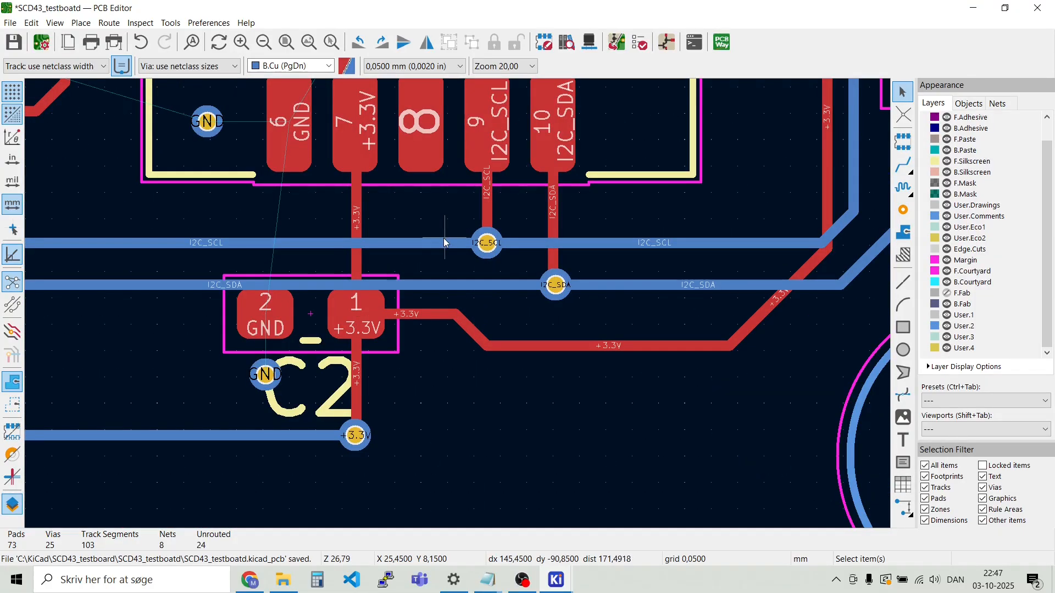
{"action": "scroll", "coordinate": [440, 235], "scroll_direction": "down", "scroll_amount": 2}
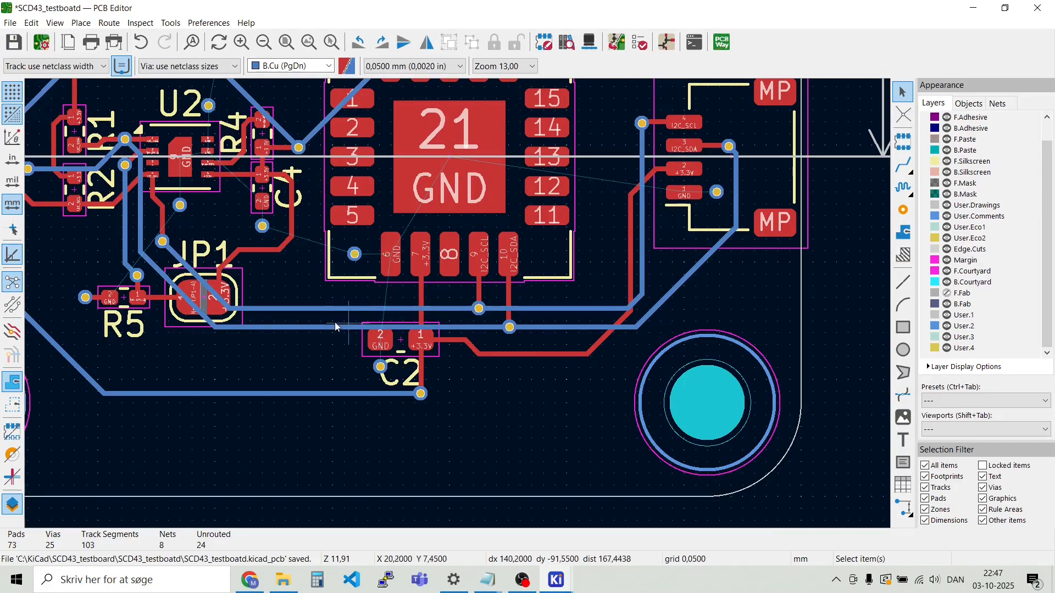
{"action": "scroll", "coordinate": [318, 325], "scroll_direction": "down", "scroll_amount": 2}
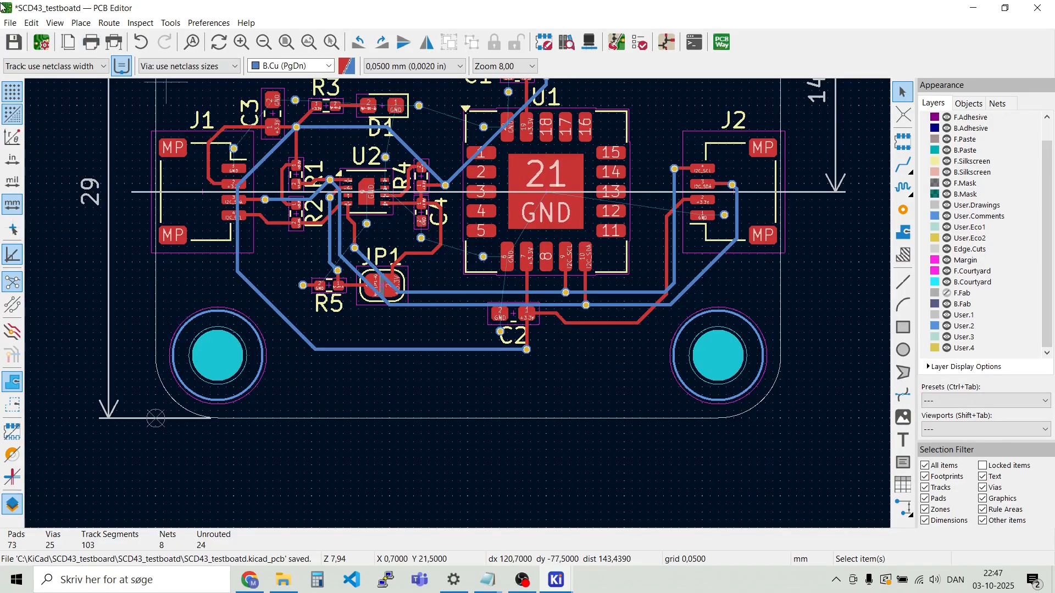
{"action": "left_click", "coordinate": [14, 27]}
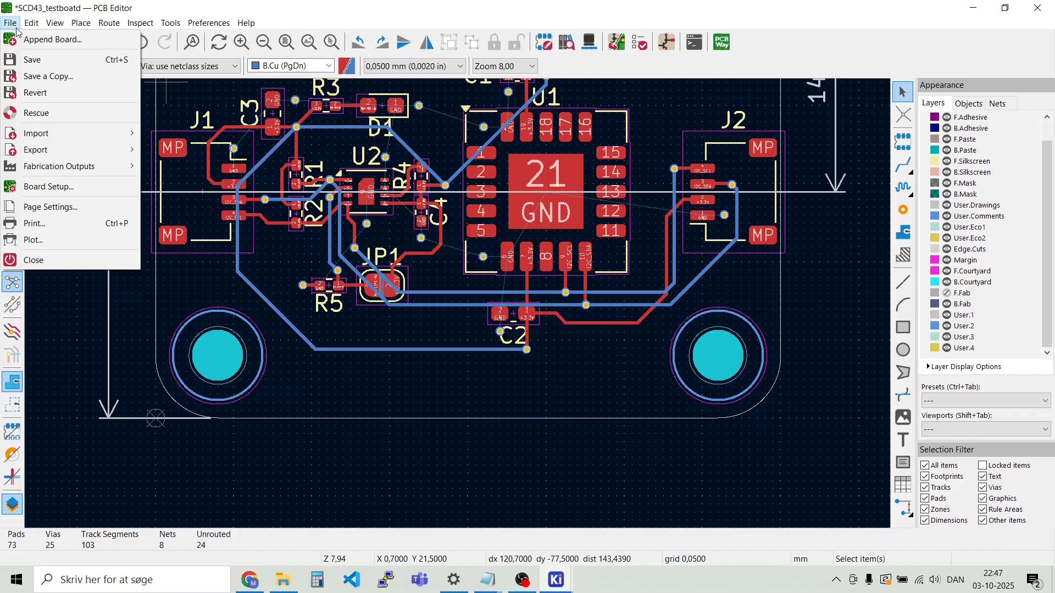
{"action": "left_click", "coordinate": [32, 61]}
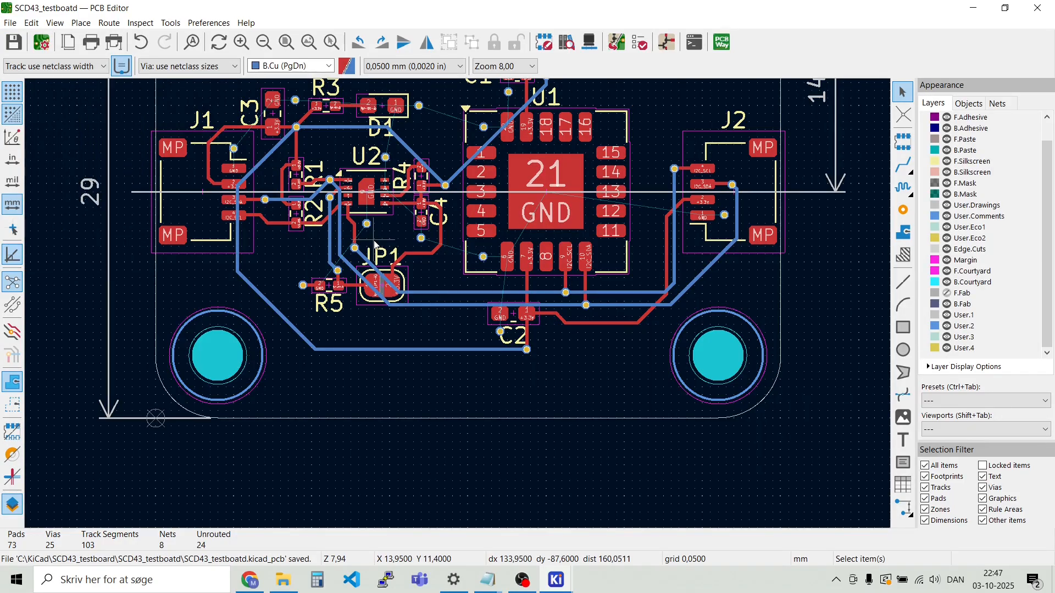
Review the routed board and check the width of the +3.3V track entering J2 pad 2
{"action": "scroll", "coordinate": [711, 185], "scroll_direction": "down", "scroll_amount": 2}
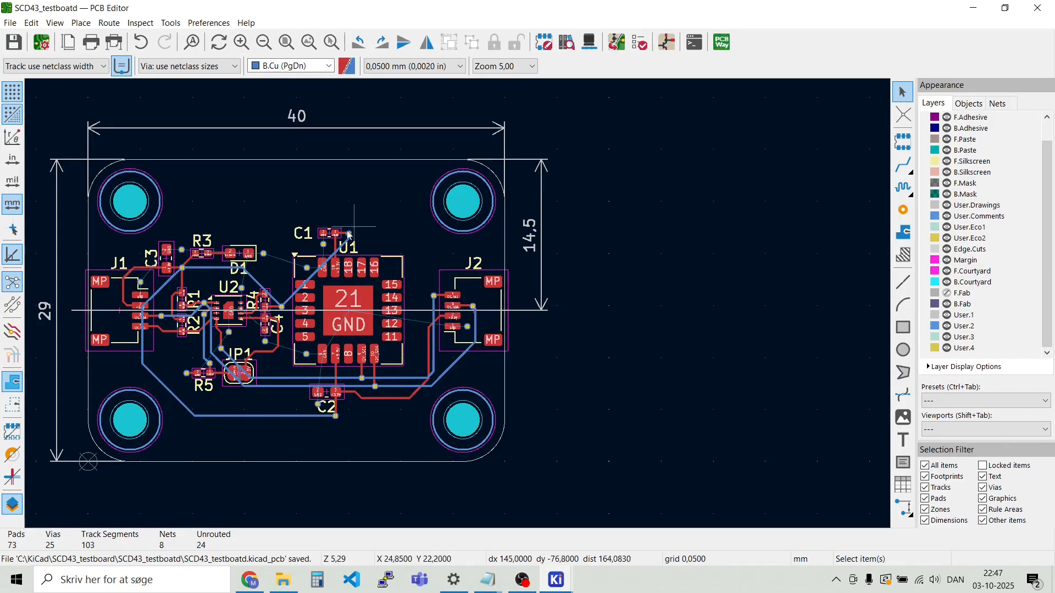
{"action": "scroll", "coordinate": [321, 228], "scroll_direction": "up", "scroll_amount": 3}
{"action": "scroll", "coordinate": [457, 305], "scroll_direction": "down", "scroll_amount": 1}
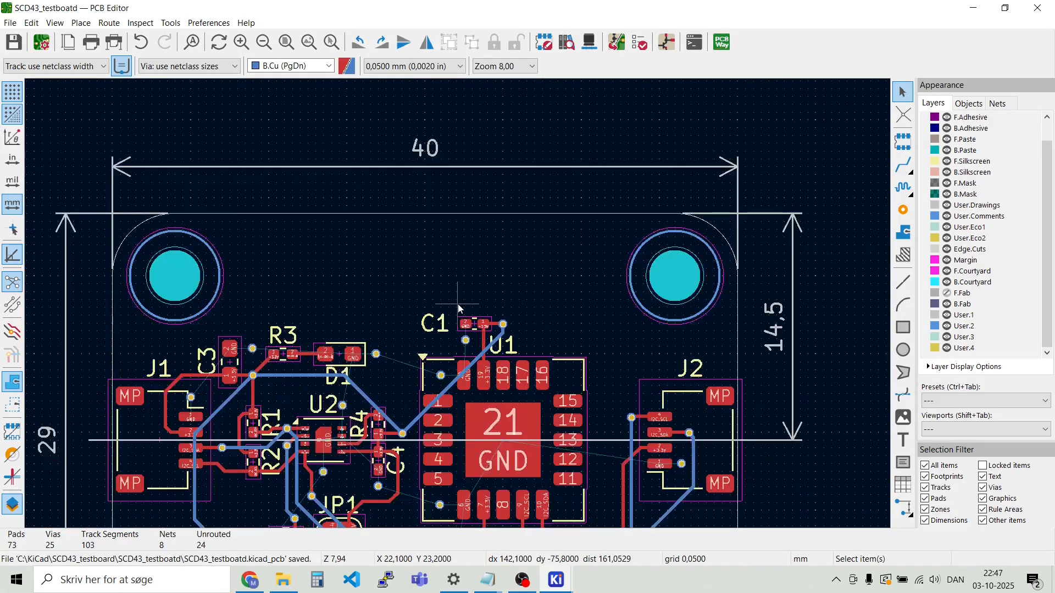
{"action": "scroll", "coordinate": [457, 256], "scroll_direction": "down", "scroll_amount": 4}
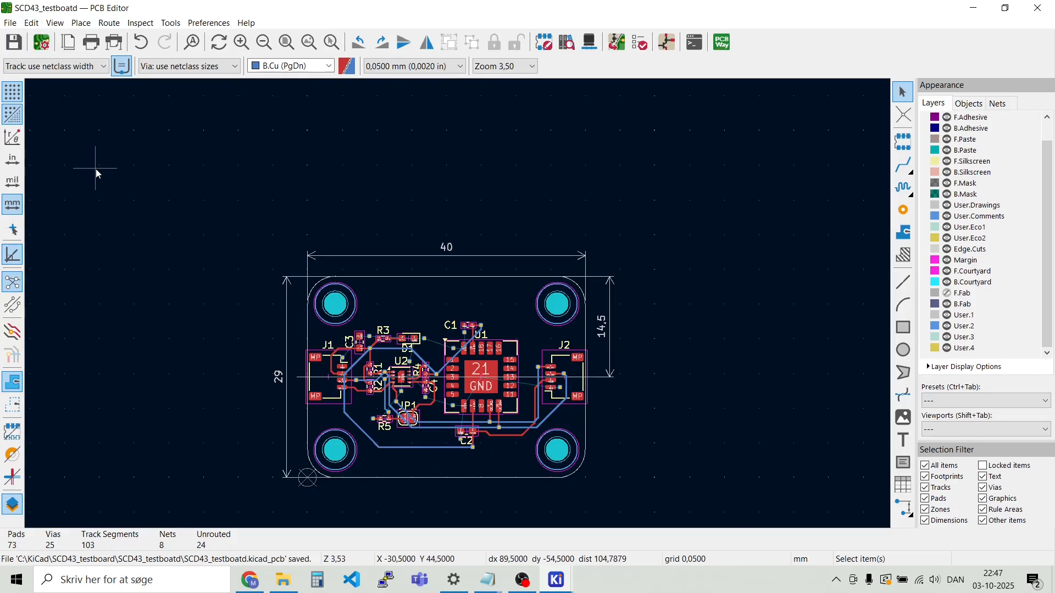
{"action": "scroll", "coordinate": [372, 316], "scroll_direction": "up", "scroll_amount": 3}
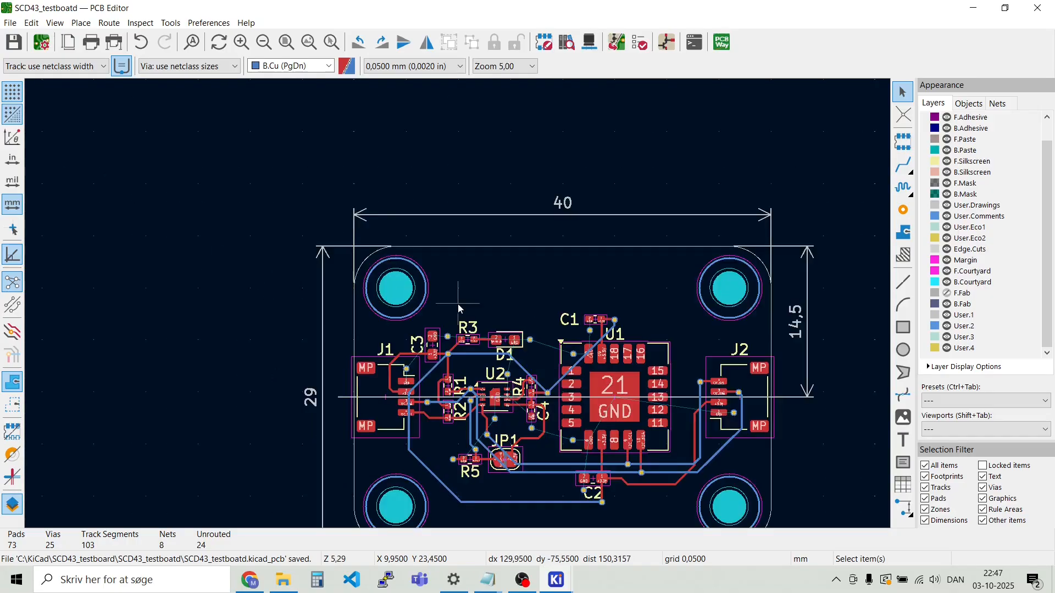
{"action": "scroll", "coordinate": [457, 306], "scroll_direction": "up", "scroll_amount": 3}
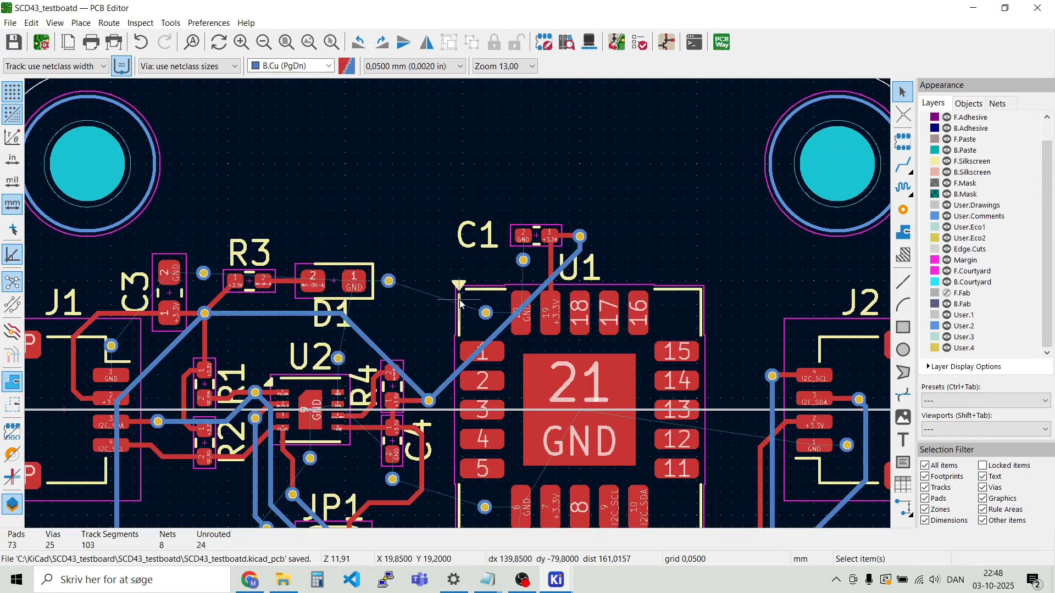
{"action": "scroll", "coordinate": [460, 304], "scroll_direction": "down", "scroll_amount": 2}
{"action": "scroll", "coordinate": [714, 370], "scroll_direction": "up", "scroll_amount": 4}
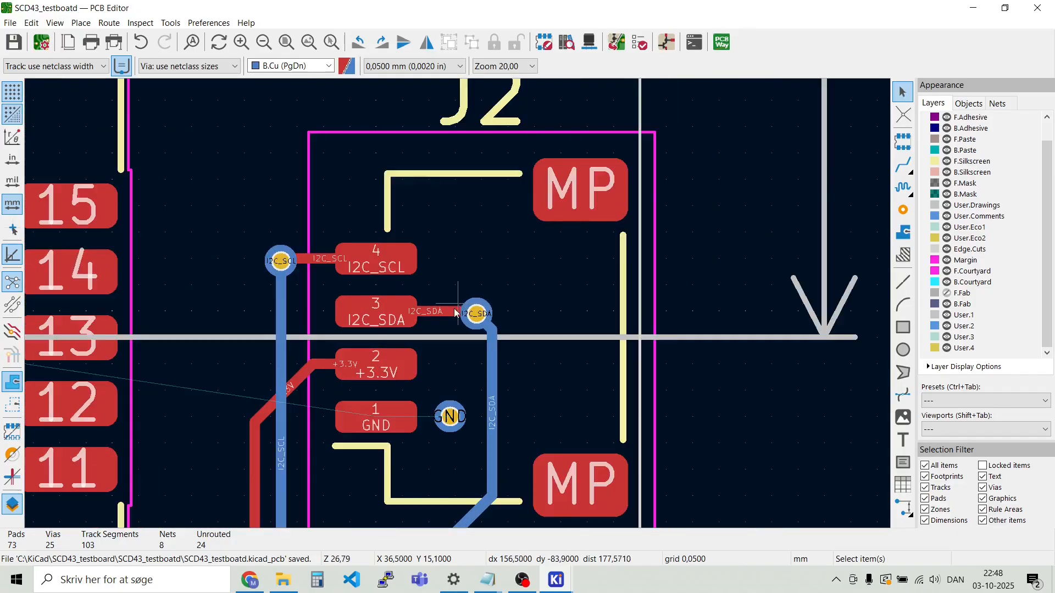
{"action": "scroll", "coordinate": [322, 370], "scroll_direction": "up", "scroll_amount": 3}
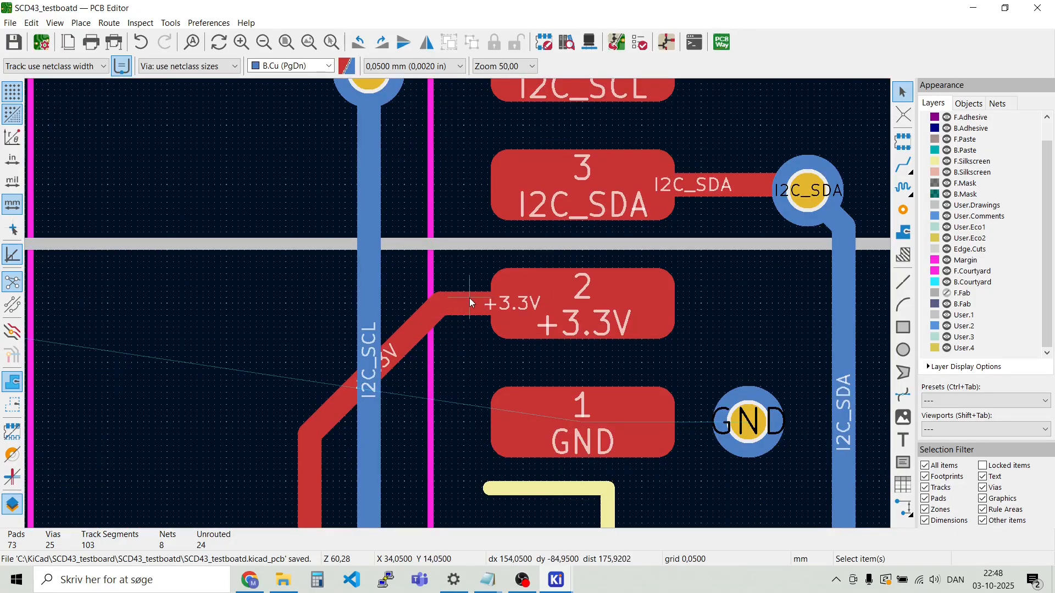
{"action": "double_click", "coordinate": [460, 298]}
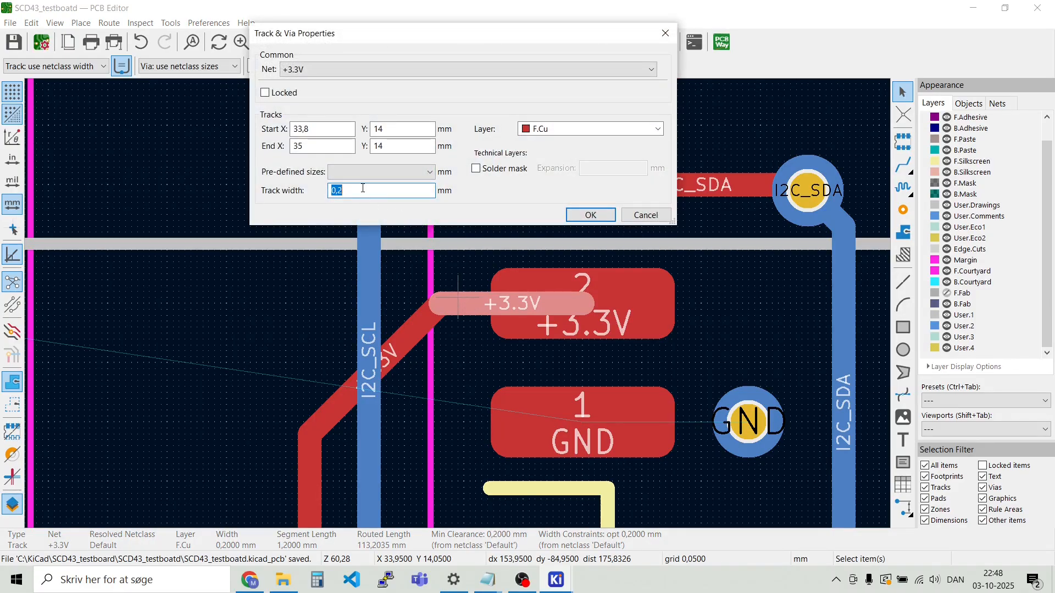
{"action": "key", "text": "Escape"}
{"action": "key", "text": "Escape"}
Add a net class named power to the net classes in the board setup
{"action": "scroll", "coordinate": [446, 333], "scroll_direction": "down", "scroll_amount": 3}
{"action": "scroll", "coordinate": [446, 333], "scroll_direction": "down", "scroll_amount": 2}
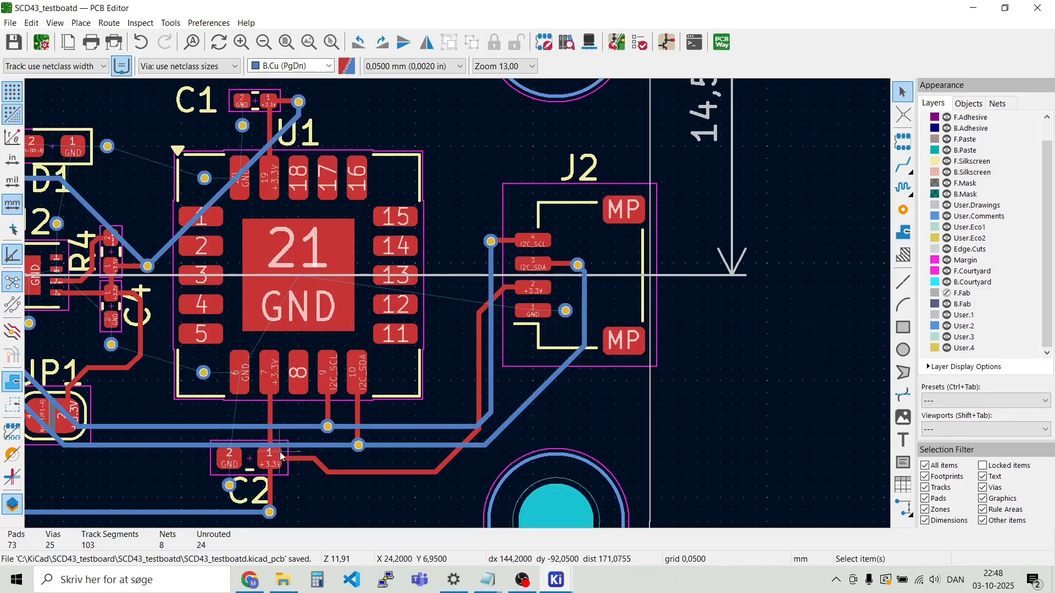
{"action": "scroll", "coordinate": [96, 302], "scroll_direction": "up", "scroll_amount": 3}
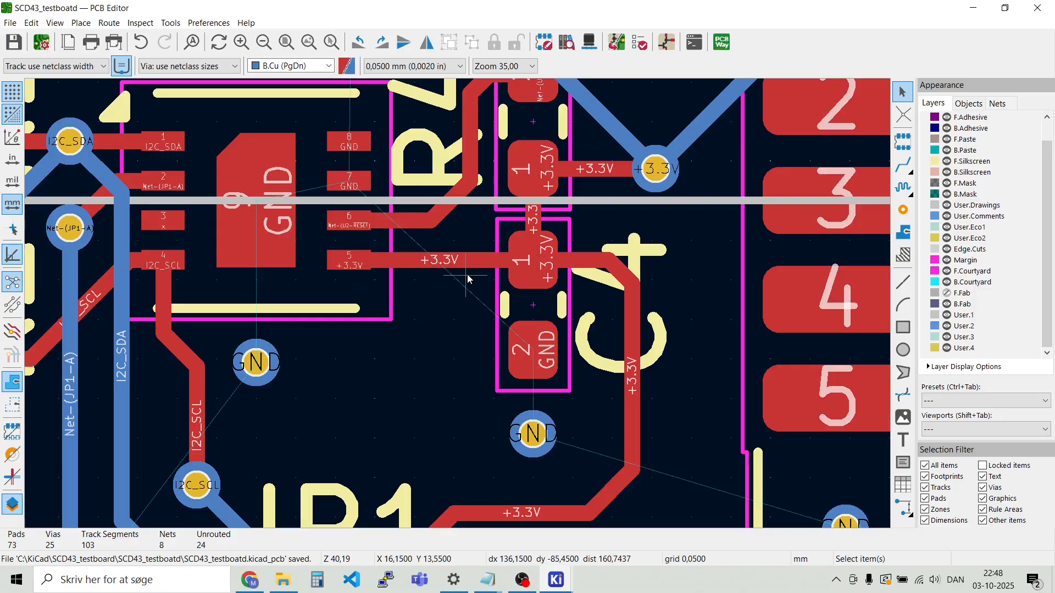
{"action": "left_click", "coordinate": [12, 23]}
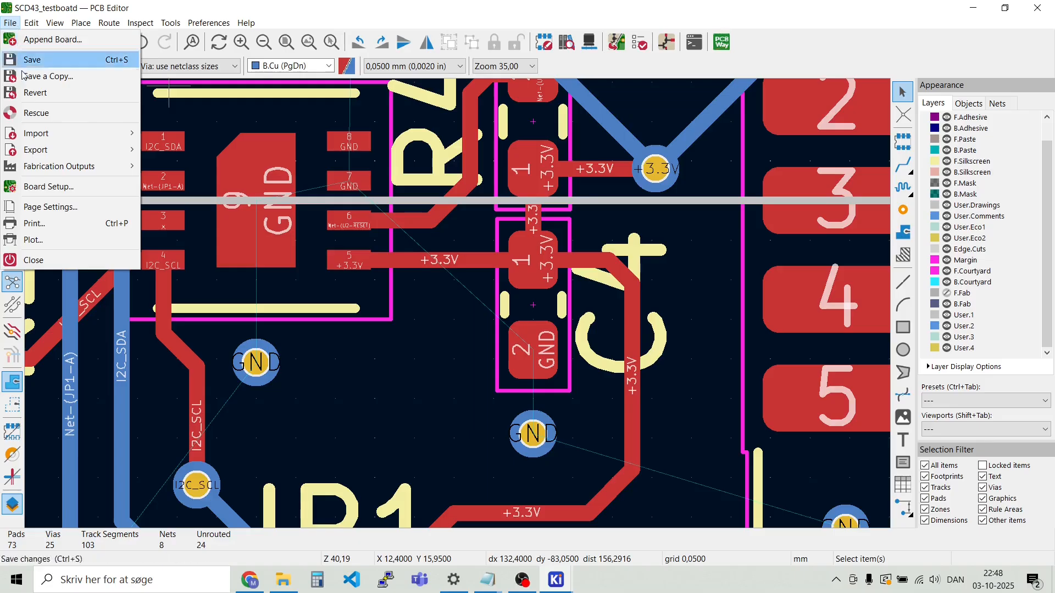
{"action": "key", "text": "ctrl+s"}
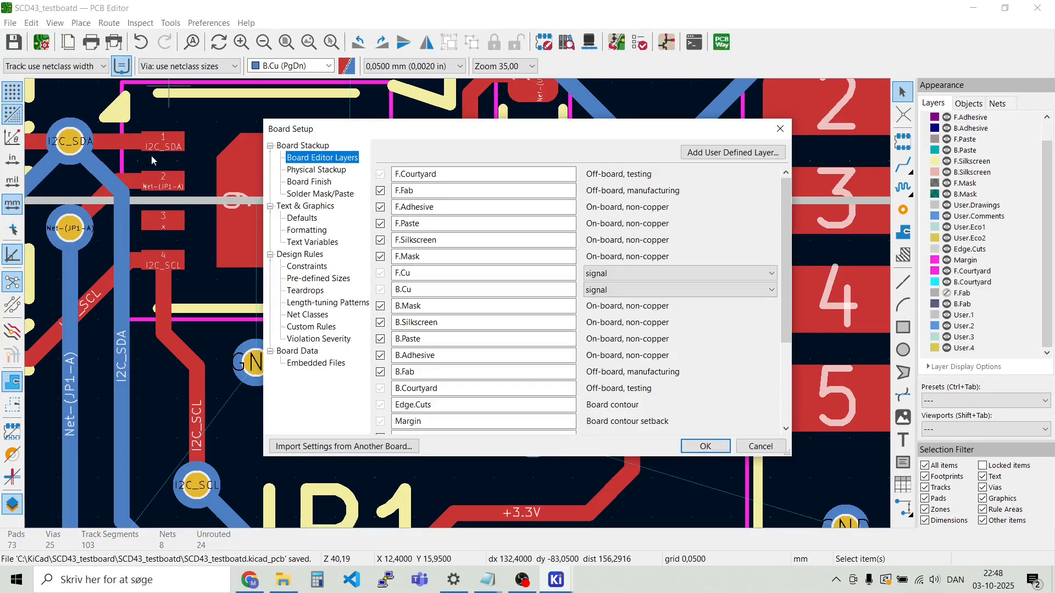
{"action": "left_click", "coordinate": [317, 258]}
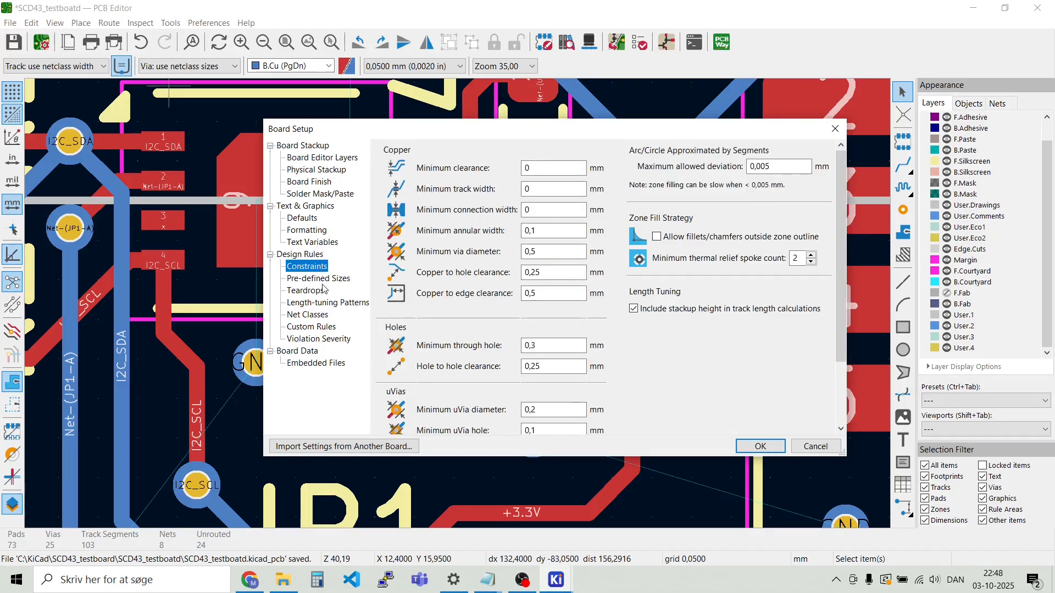
{"action": "left_click", "coordinate": [313, 315]}
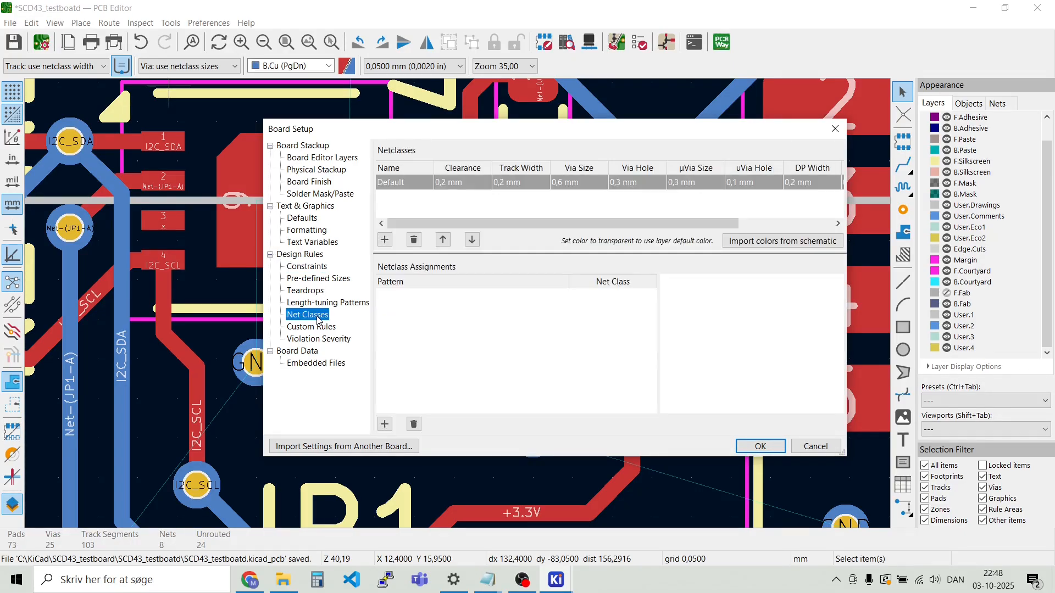
{"action": "left_click", "coordinate": [412, 208]}
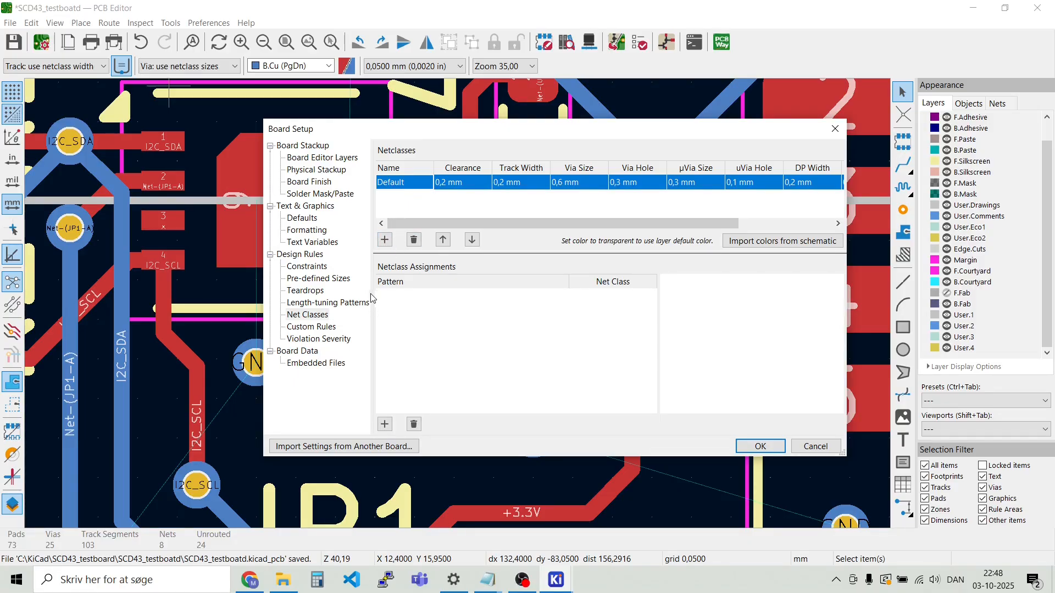
{"action": "left_click", "coordinate": [384, 240]}
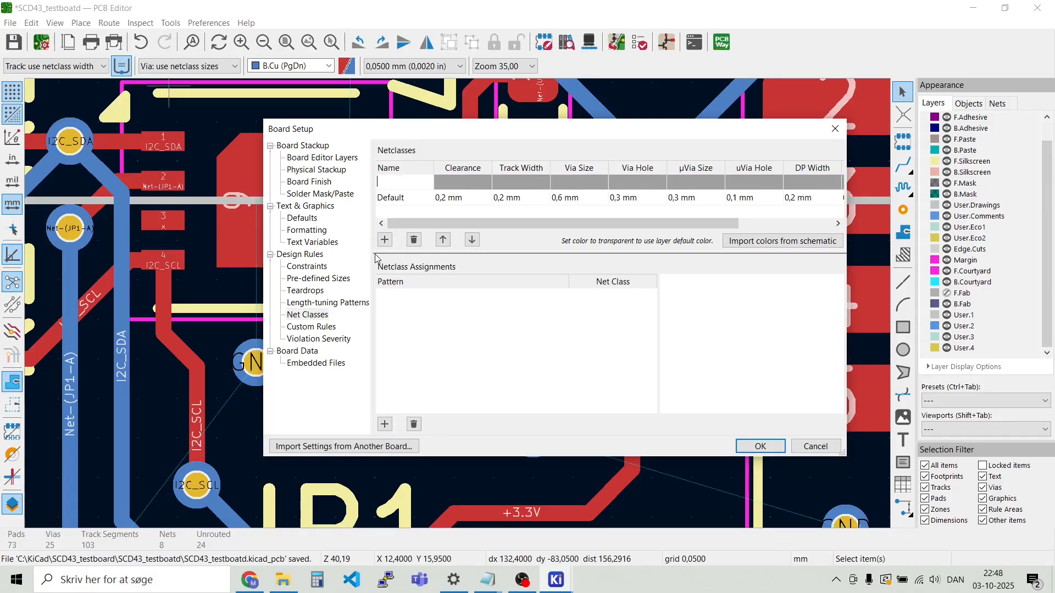
{"action": "type", "text": "power"}
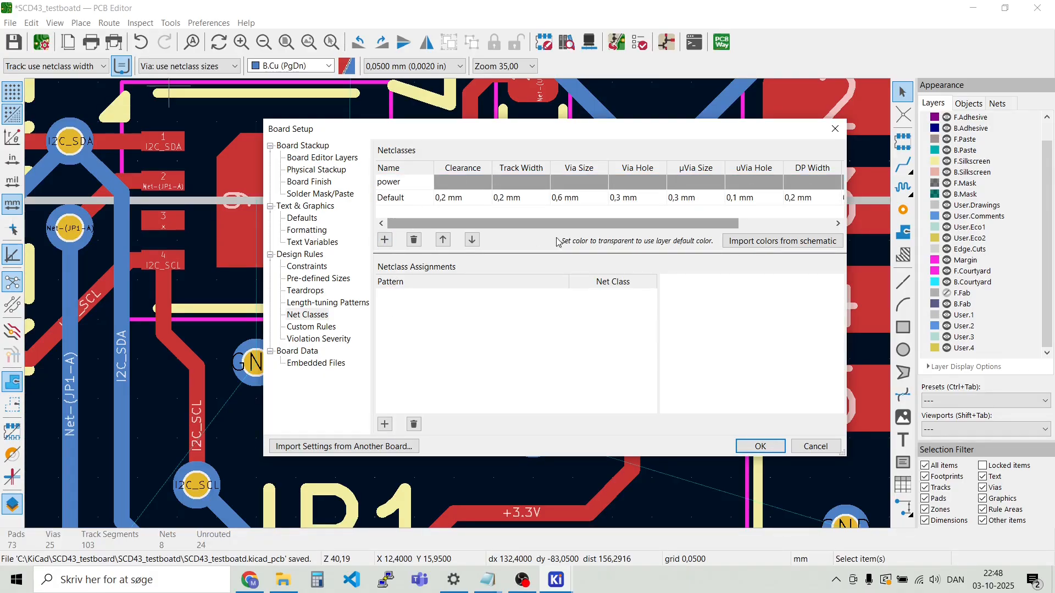
Set the power net class to a clearance of 0.2 mm and a track width of 0.5 mm
{"action": "left_click", "coordinate": [527, 180]}
{"action": "left_click", "coordinate": [470, 189]}
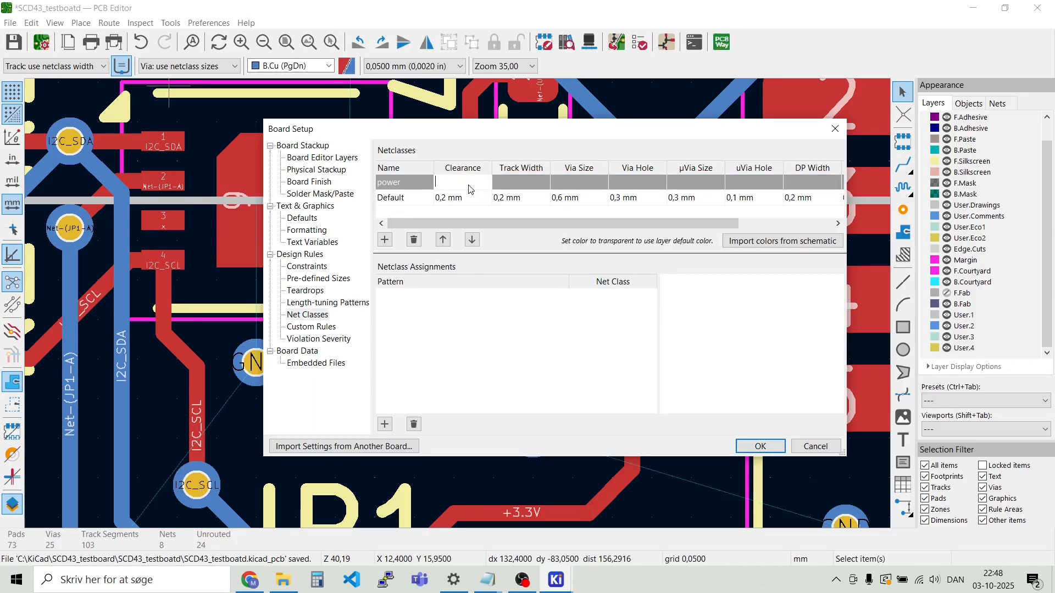
{"action": "type", "text": "0.2"}
{"action": "key", "text": "Return"}
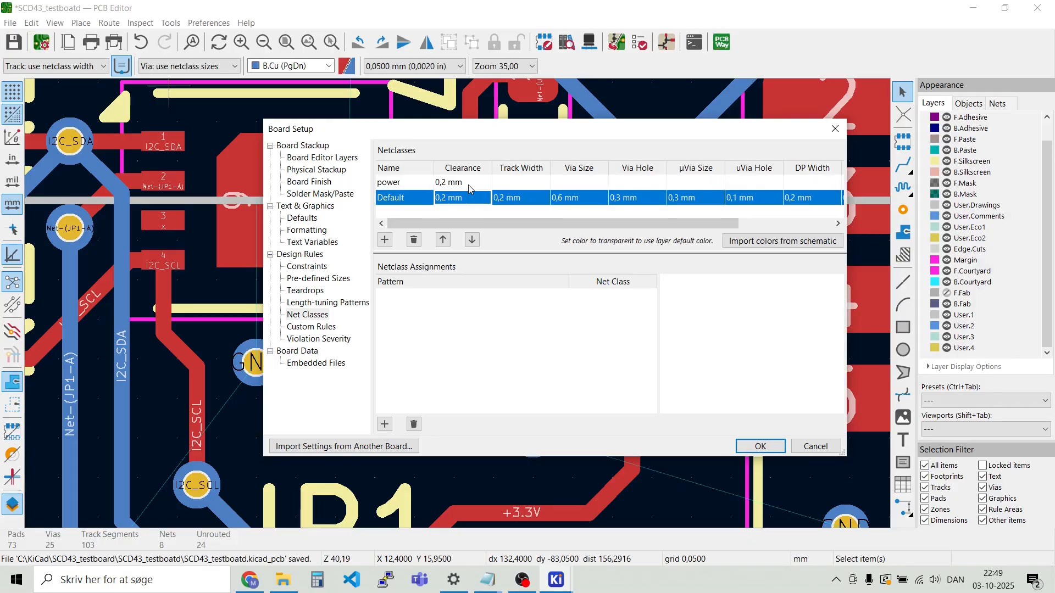
{"action": "left_click", "coordinate": [522, 187]}
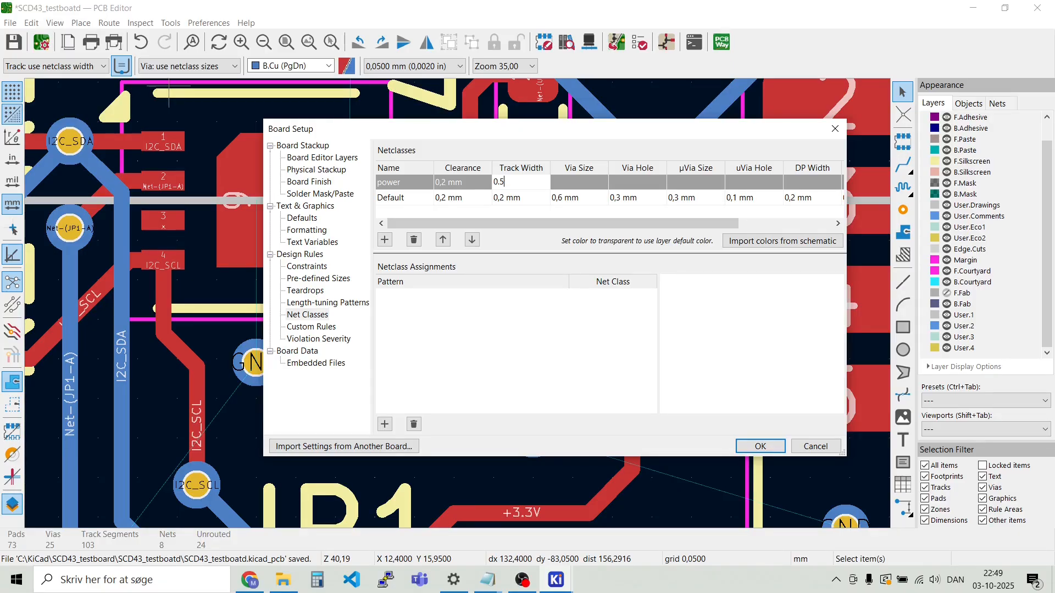
{"action": "type", "text": "0.5"}
{"action": "key", "text": "Return"}
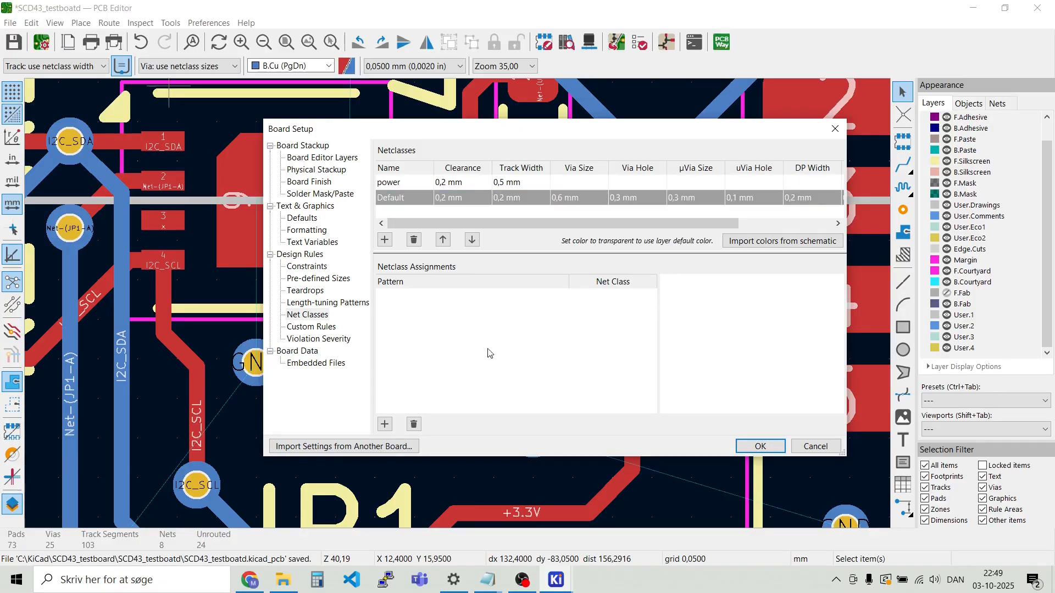
Add a netclass assignment linking the pattern +3.3V to the power net class and apply the board setup
{"action": "left_click", "coordinate": [385, 424]}
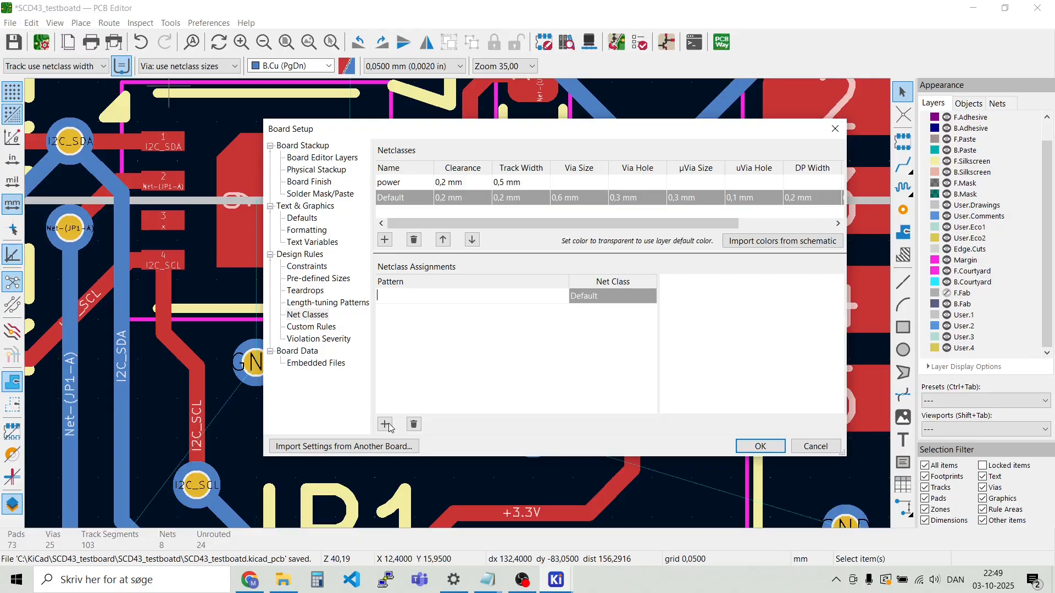
{"action": "left_click", "coordinate": [448, 296]}
{"action": "left_click", "coordinate": [613, 296]}
{"action": "left_click", "coordinate": [644, 299]}
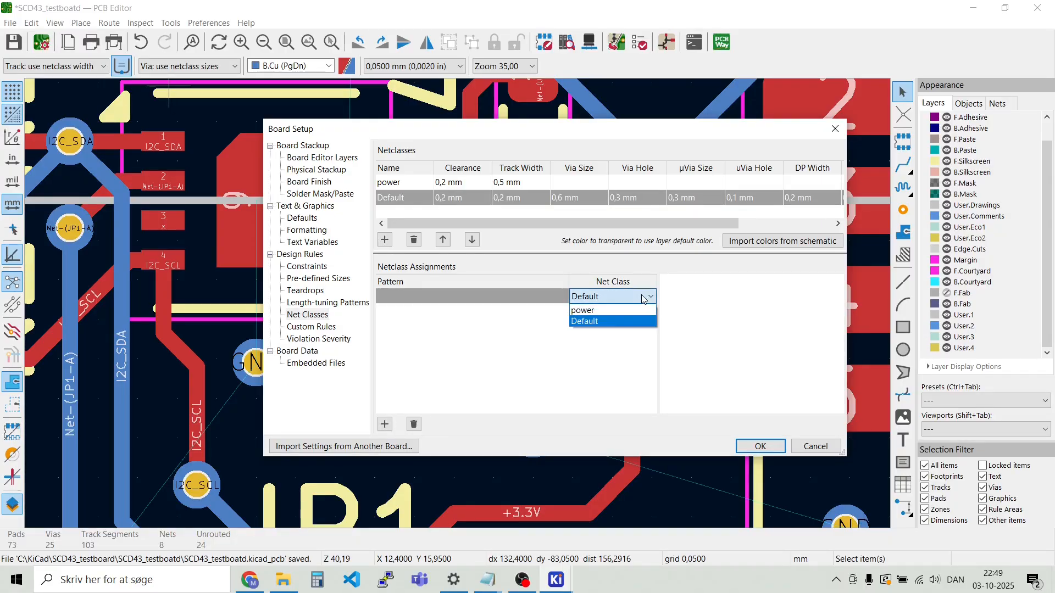
{"action": "left_click", "coordinate": [616, 311]}
{"action": "left_click", "coordinate": [463, 299]}
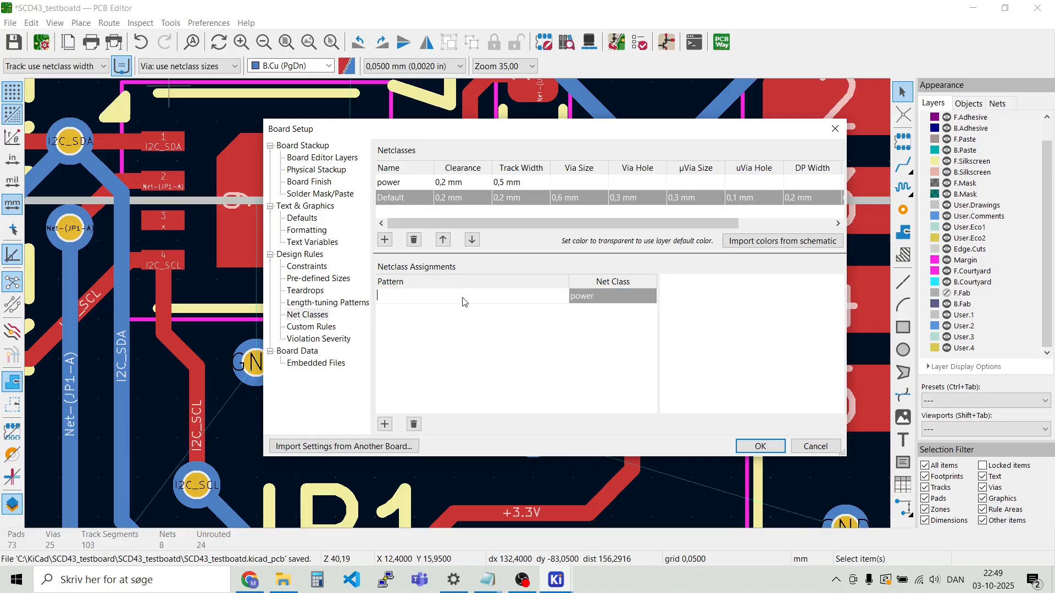
{"action": "type", "text": "+"}
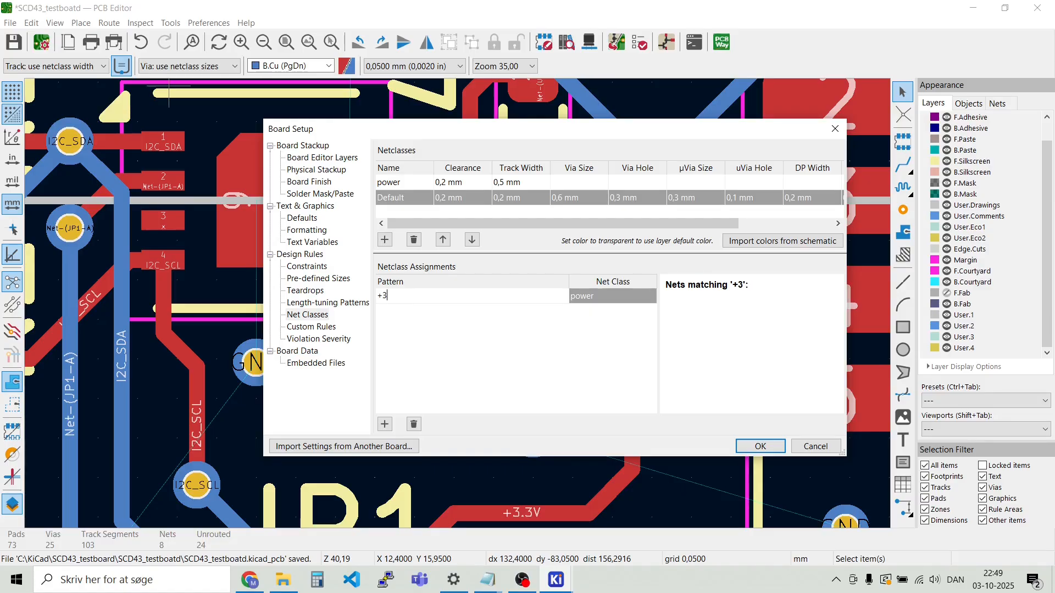
{"action": "type", "text": "3.3V"}
{"action": "key", "text": "Return"}
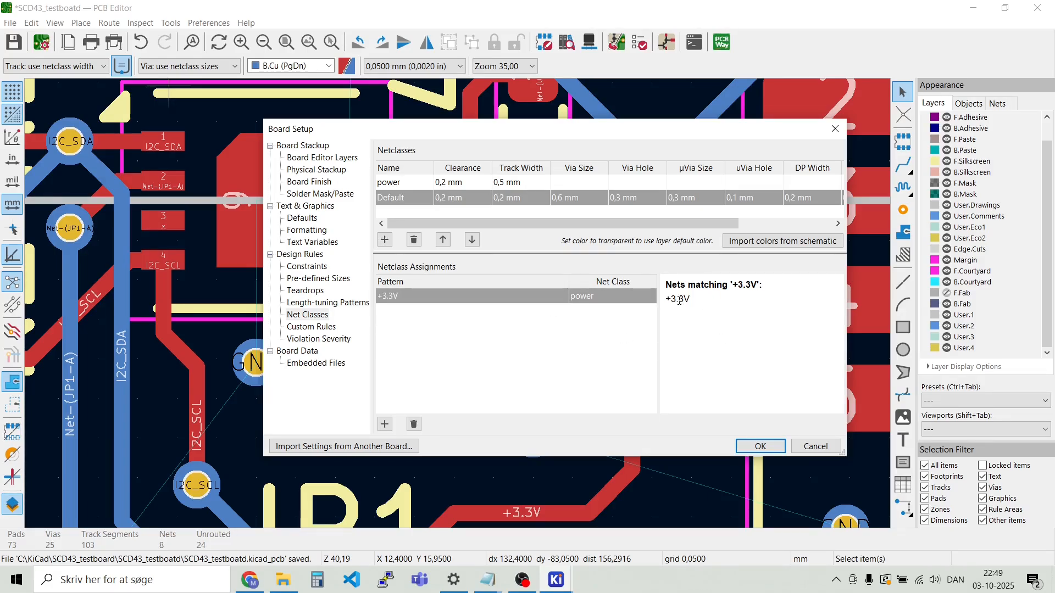
{"action": "left_click", "coordinate": [492, 295]}
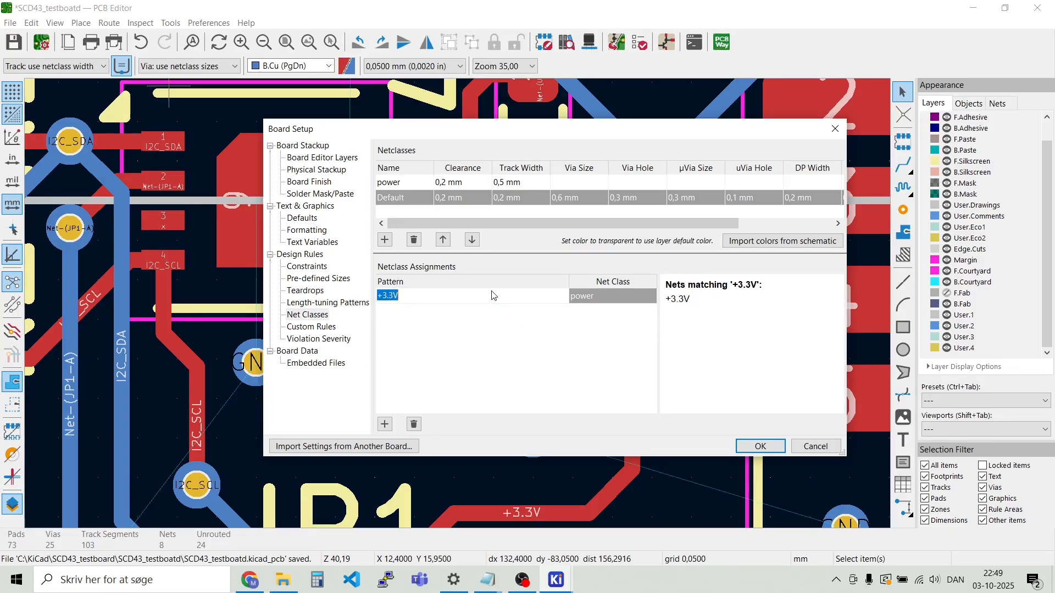
{"action": "left_click", "coordinate": [677, 297]}
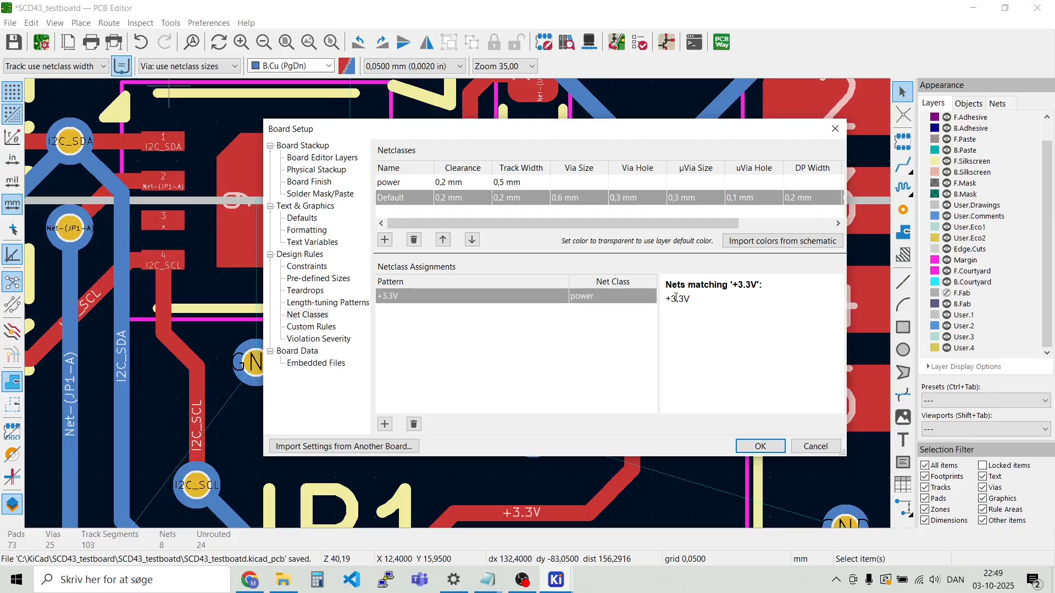
{"action": "left_click", "coordinate": [760, 447]}
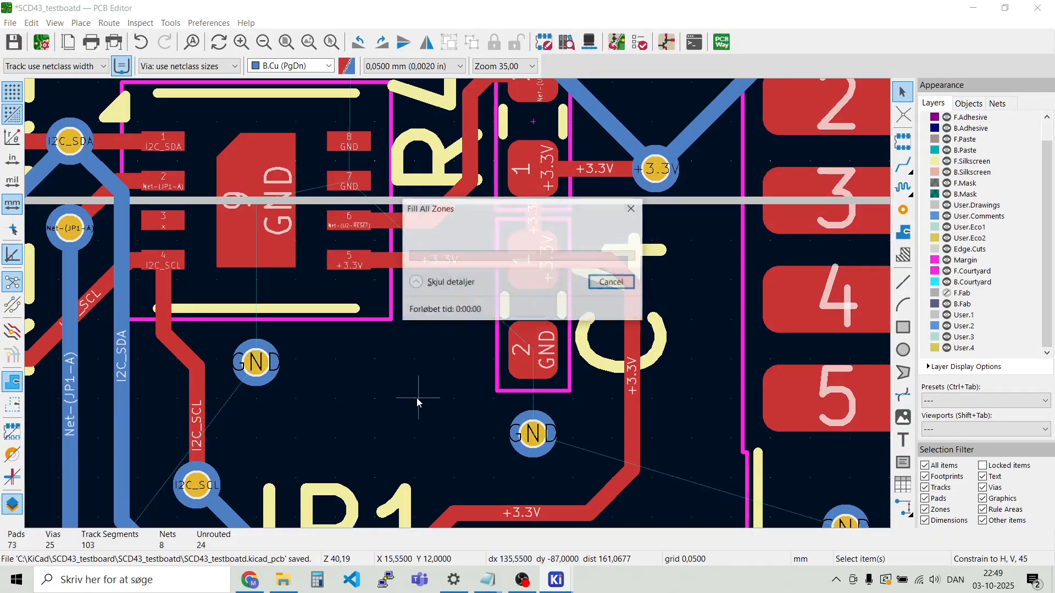
Check the track width of the vertical +3.3V segment beside C4
{"action": "scroll", "coordinate": [457, 304], "scroll_direction": "down", "scroll_amount": 3}
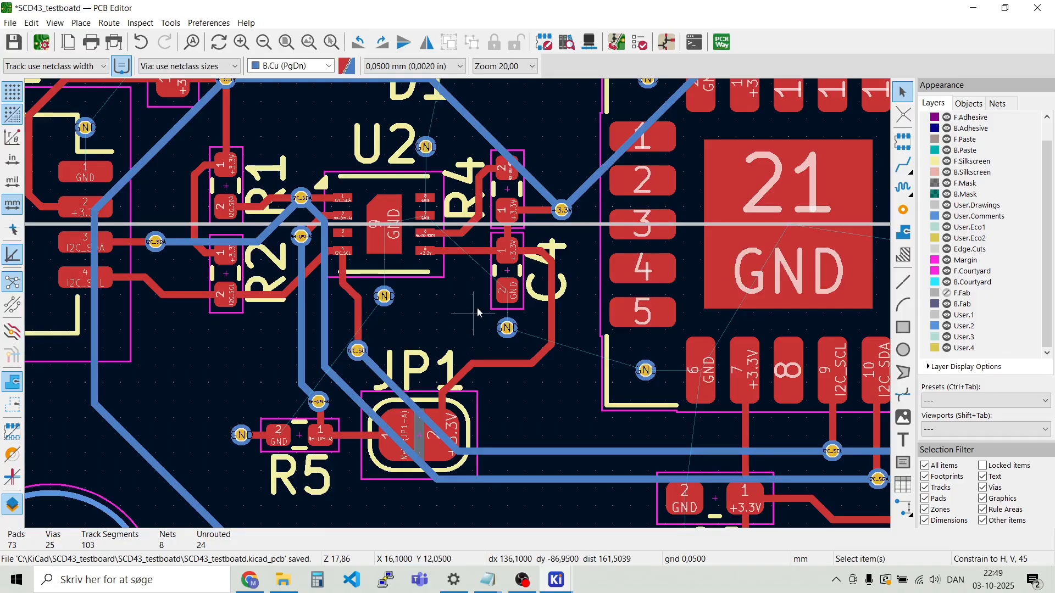
{"action": "scroll", "coordinate": [529, 322], "scroll_direction": "up", "scroll_amount": 3}
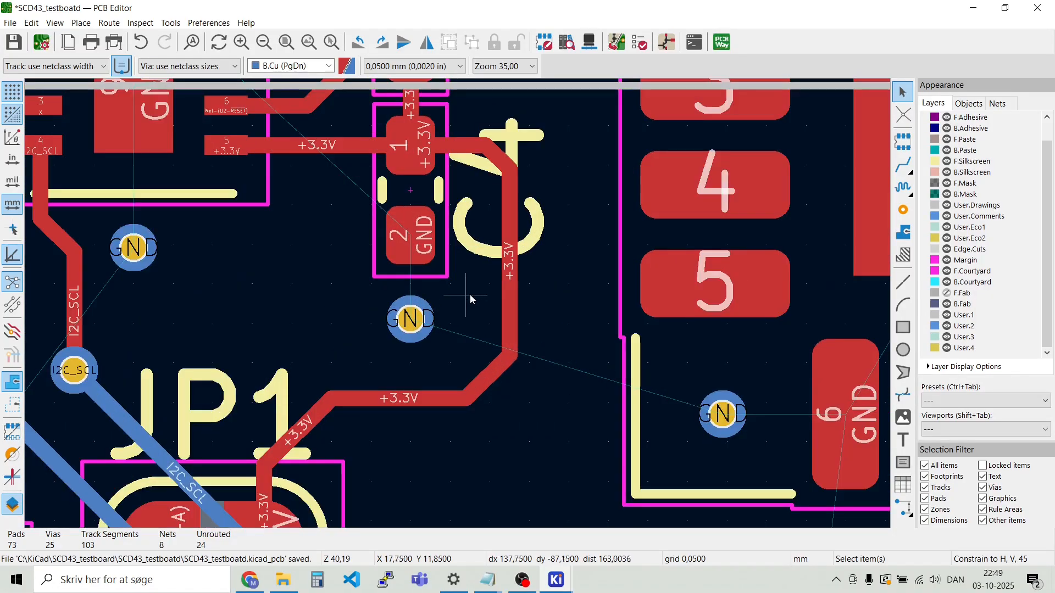
{"action": "double_click", "coordinate": [513, 288]}
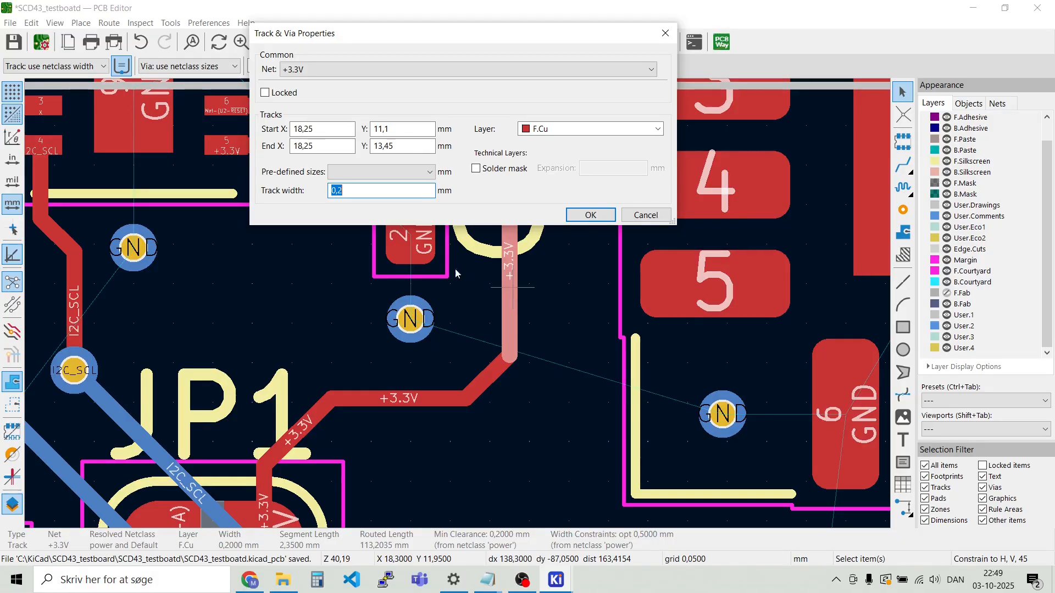
{"action": "key", "text": "Escape"}
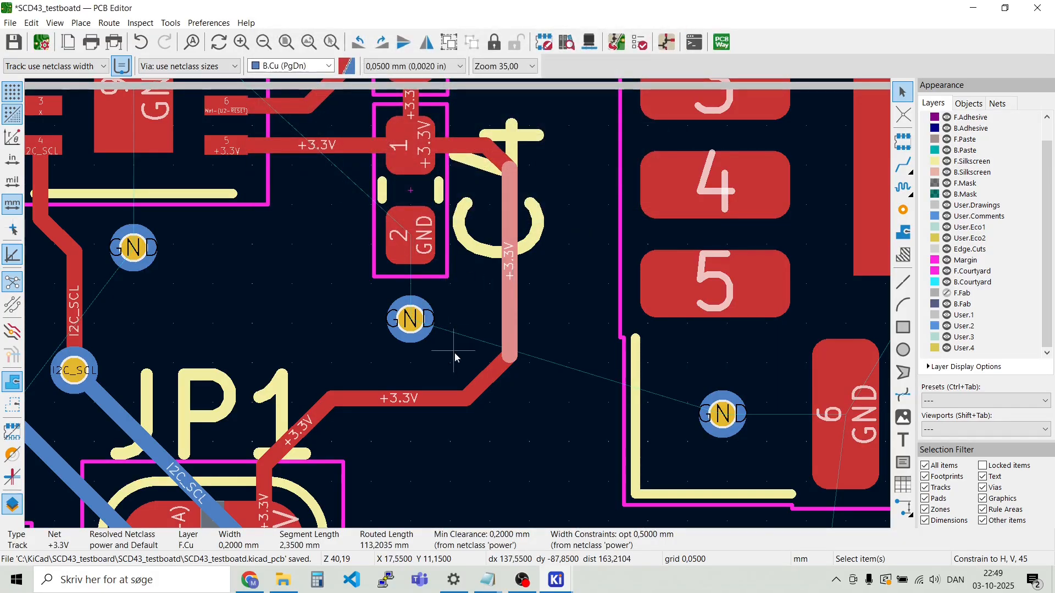
{"action": "left_click", "coordinate": [454, 328]}
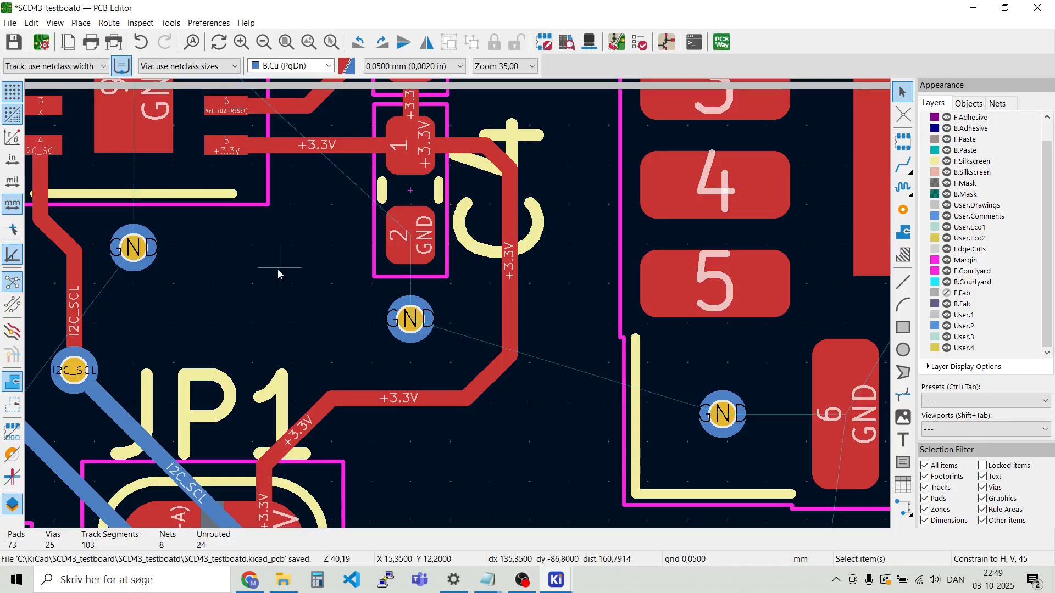
{"action": "key", "text": "x"}
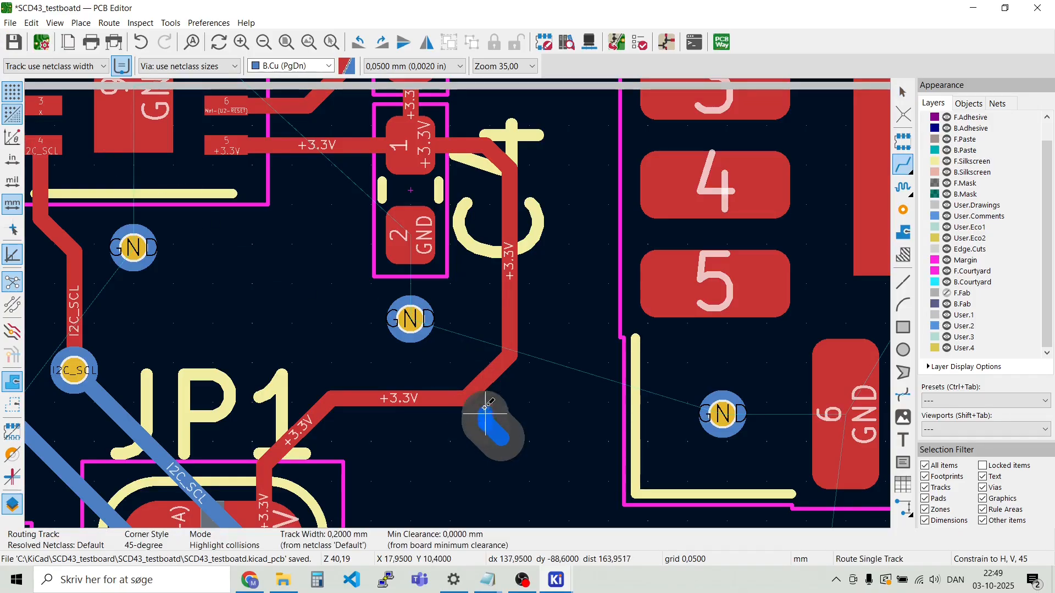
{"action": "key", "text": "Escape"}
{"action": "key", "text": "Escape"}
{"action": "left_click", "coordinate": [431, 399]}
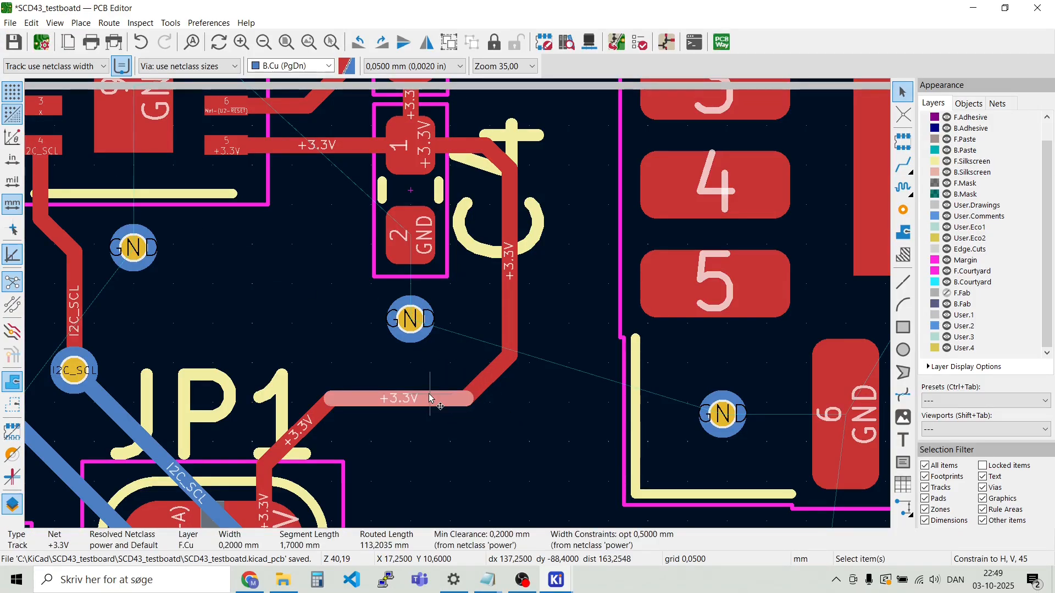
{"action": "key", "text": "x"}
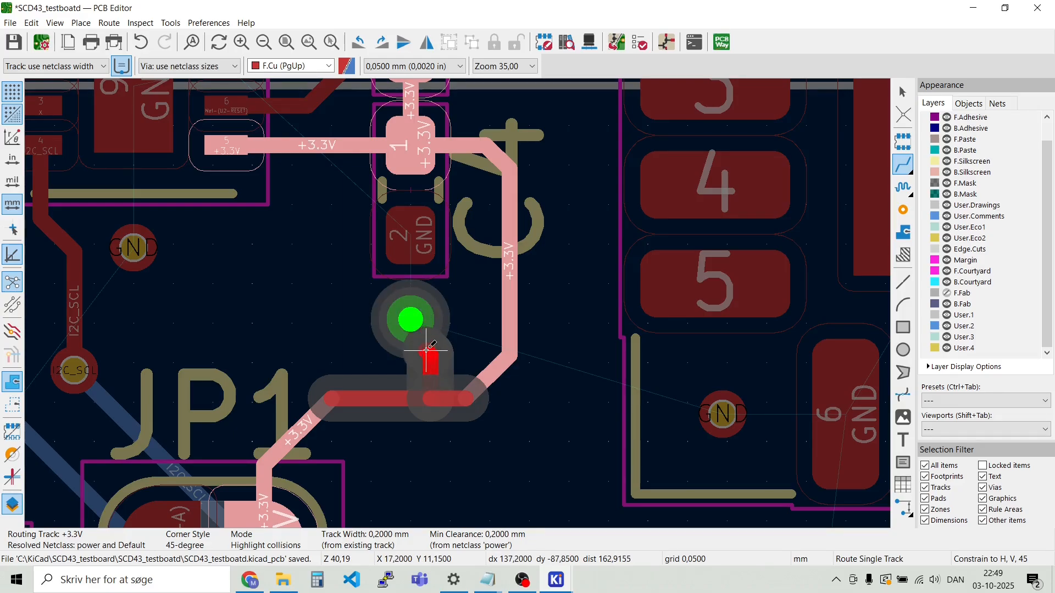
{"action": "key", "text": "Escape"}
{"action": "key", "text": "Escape"}
Review the power net class's track width and its +3.3V assignment in the board setup
{"action": "left_click", "coordinate": [9, 23]}
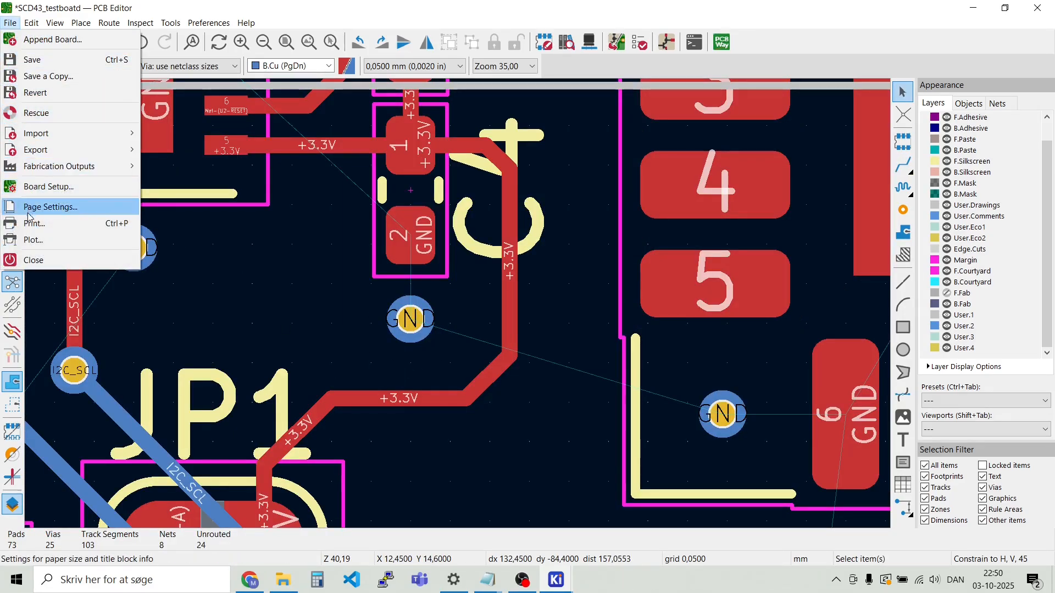
{"action": "left_click", "coordinate": [49, 186]}
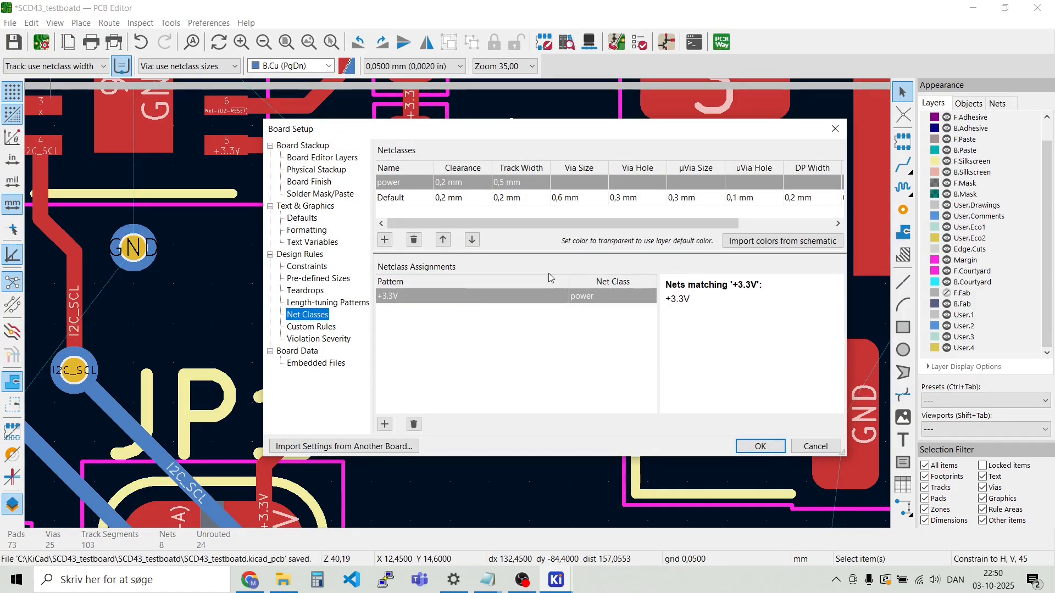
{"action": "double_click", "coordinate": [508, 184]}
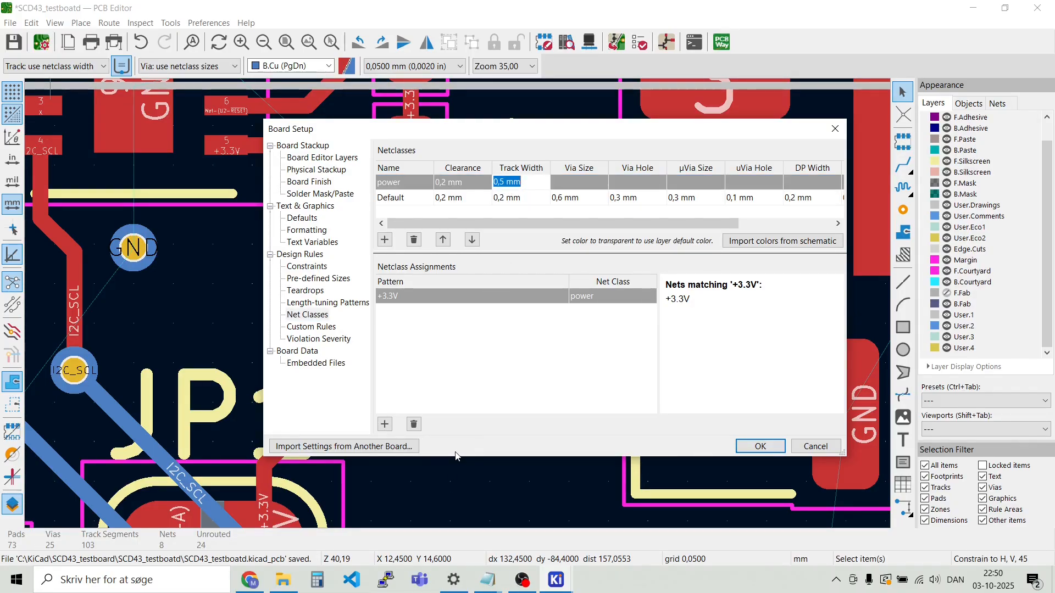
{"action": "left_click_drag", "start_coordinate": [456, 457], "coordinate": [449, 501]}
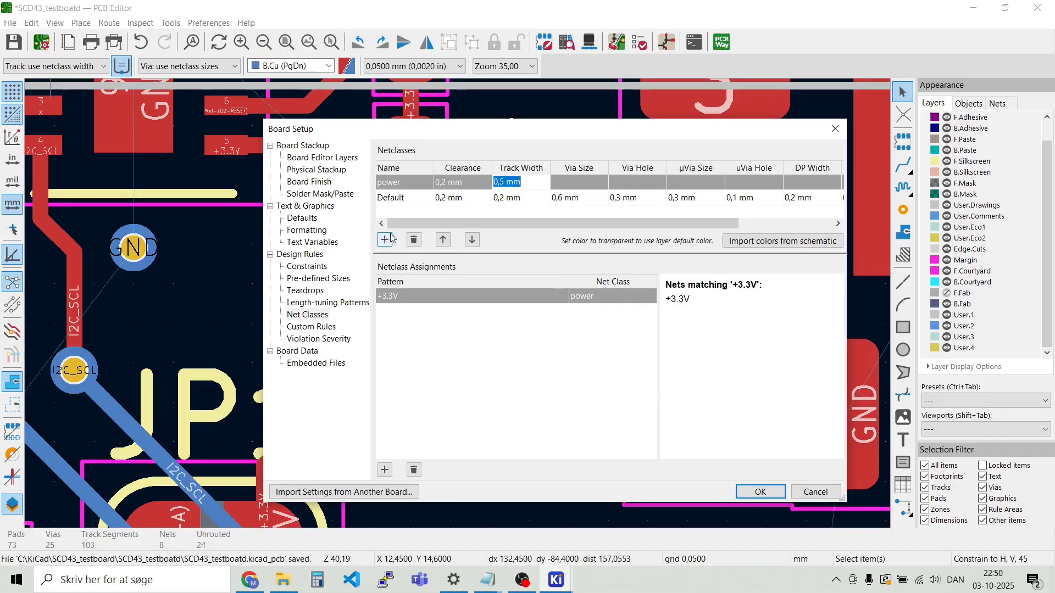
{"action": "left_click", "coordinate": [413, 210]}
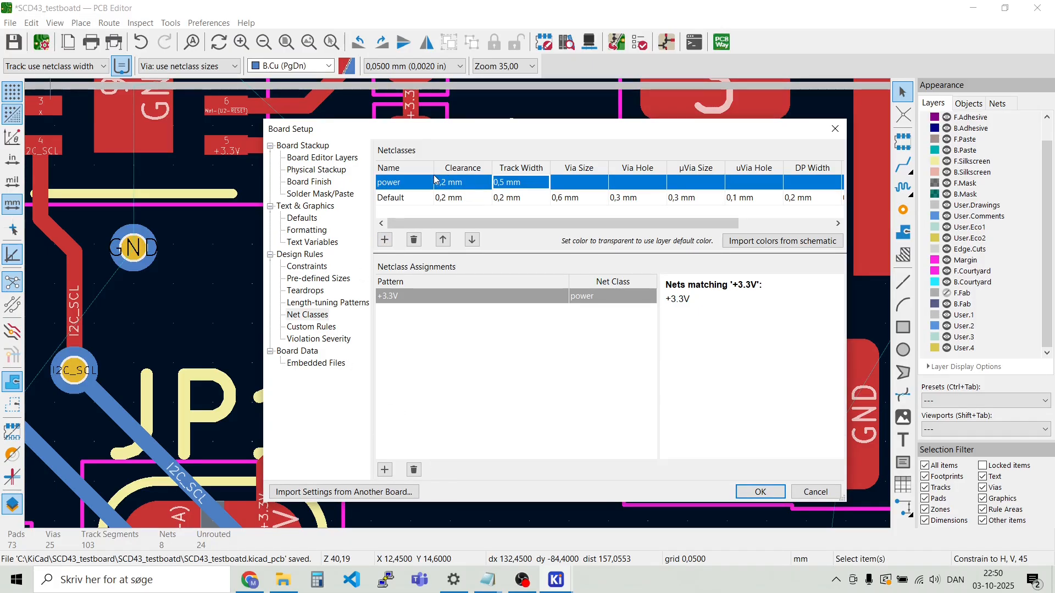
{"action": "left_click", "coordinate": [760, 491]}
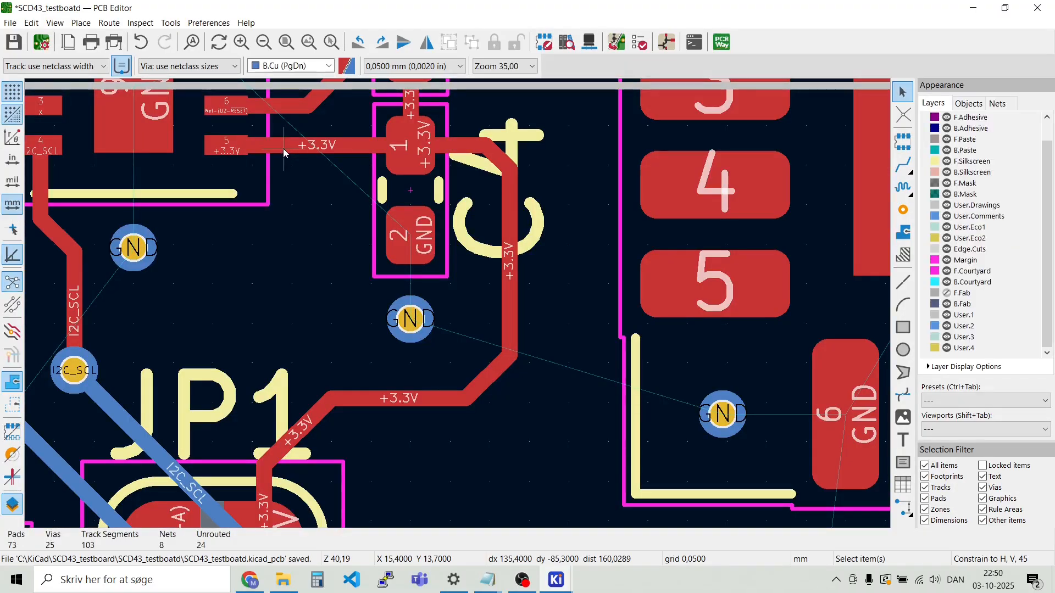
Check the track width of the horizontal +3.3V segment between U2 and C4 in its properties
{"action": "left_click", "coordinate": [283, 150]}
{"action": "right_click", "coordinate": [285, 152]}
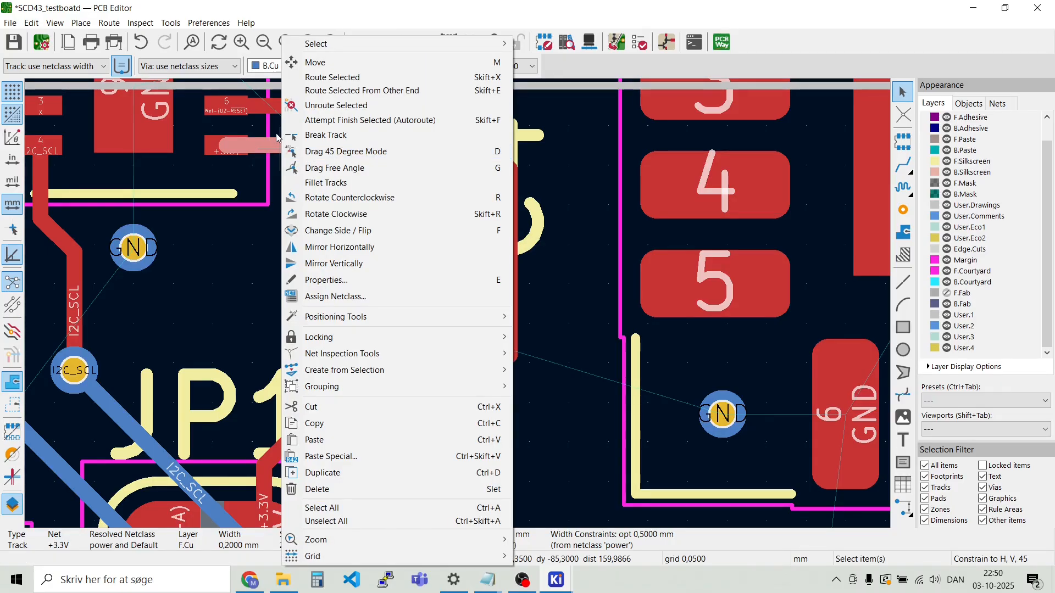
{"action": "left_click", "coordinate": [355, 280]}
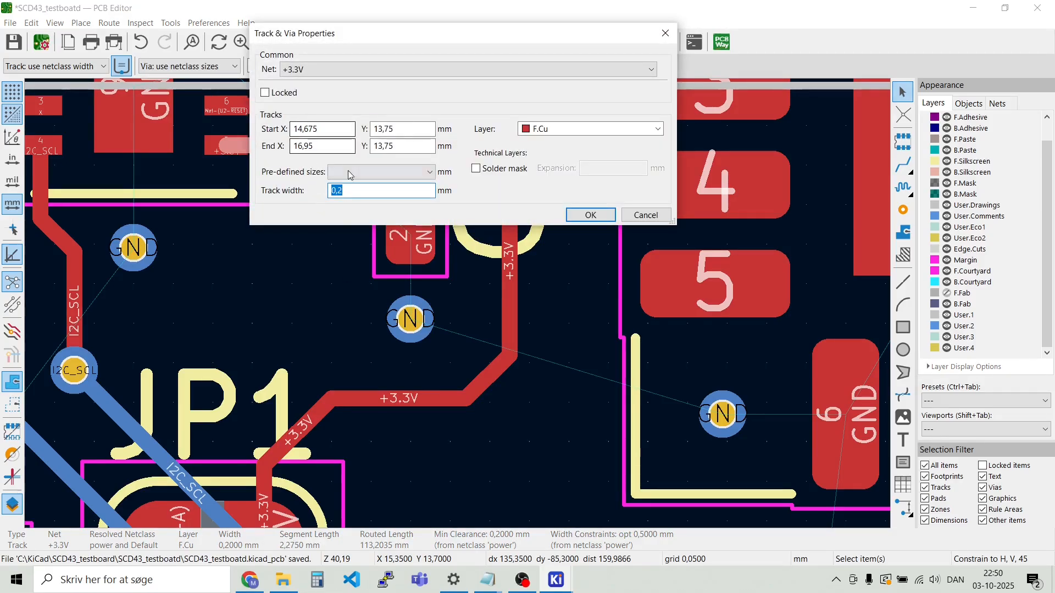
{"action": "left_click", "coordinate": [362, 189]}
{"action": "key", "text": "Return"}
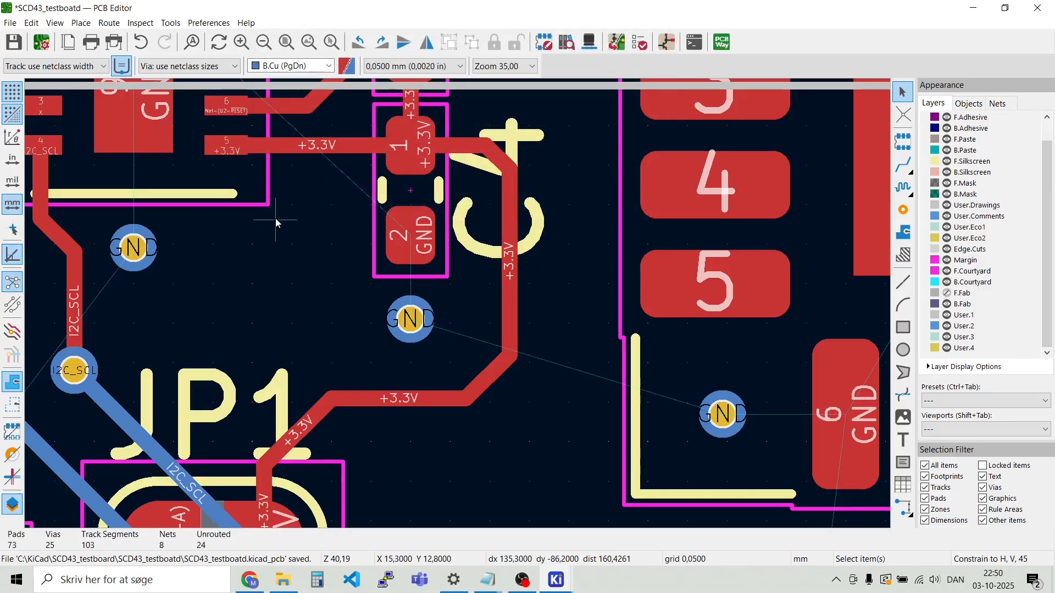
In the board setup's netclass assignments, re-enter +3.3V as the pattern for the power class and add a blank Default assignment
{"action": "left_click", "coordinate": [15, 23]}
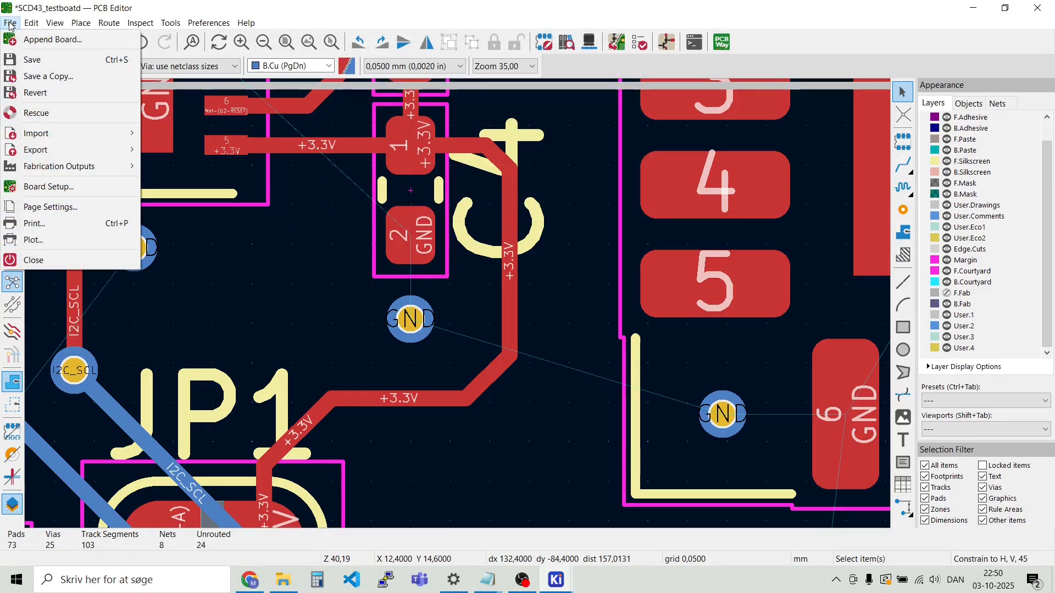
{"action": "left_click", "coordinate": [40, 188]}
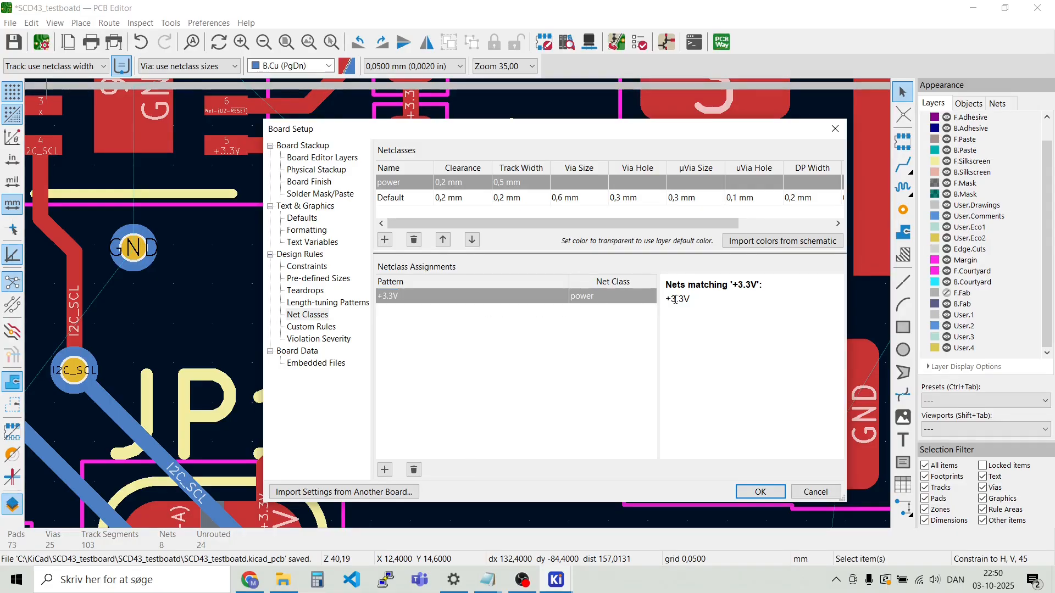
{"action": "double_click", "coordinate": [480, 291]}
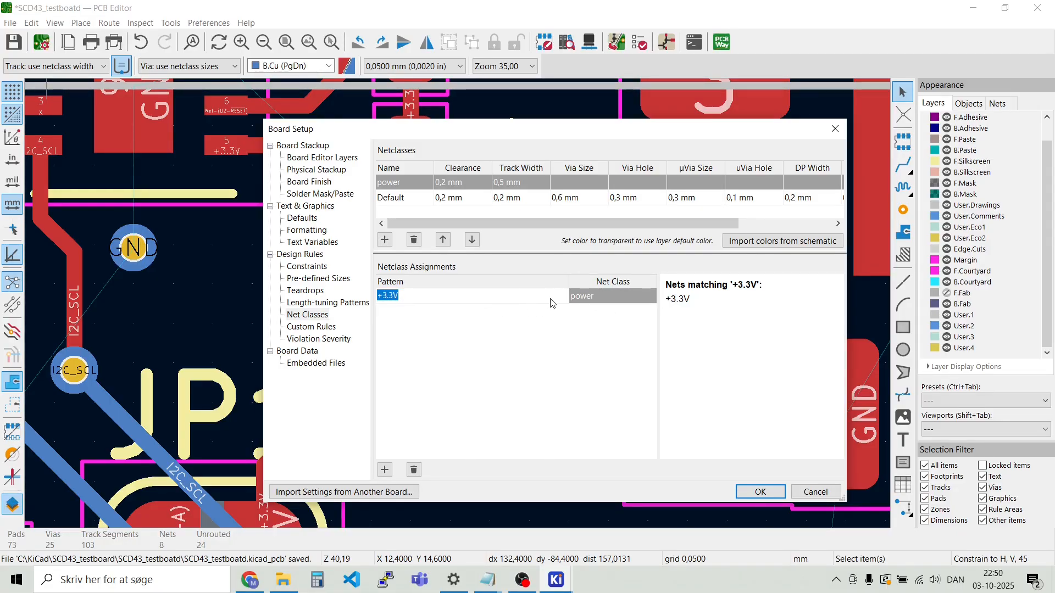
{"action": "key", "text": "BackSpace"}
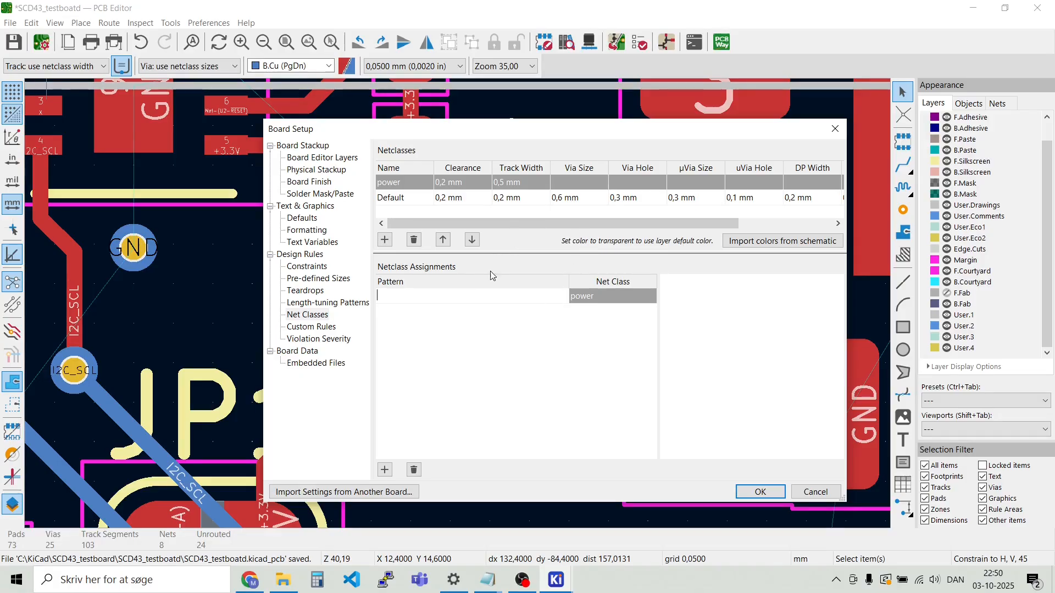
{"action": "key", "text": "Return"}
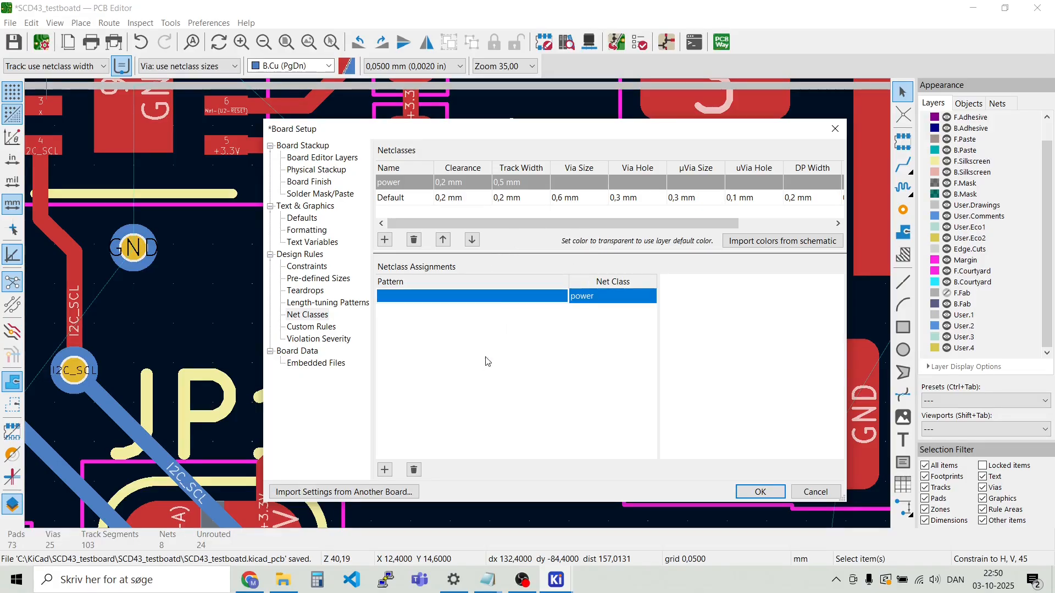
{"action": "left_click", "coordinate": [386, 470]}
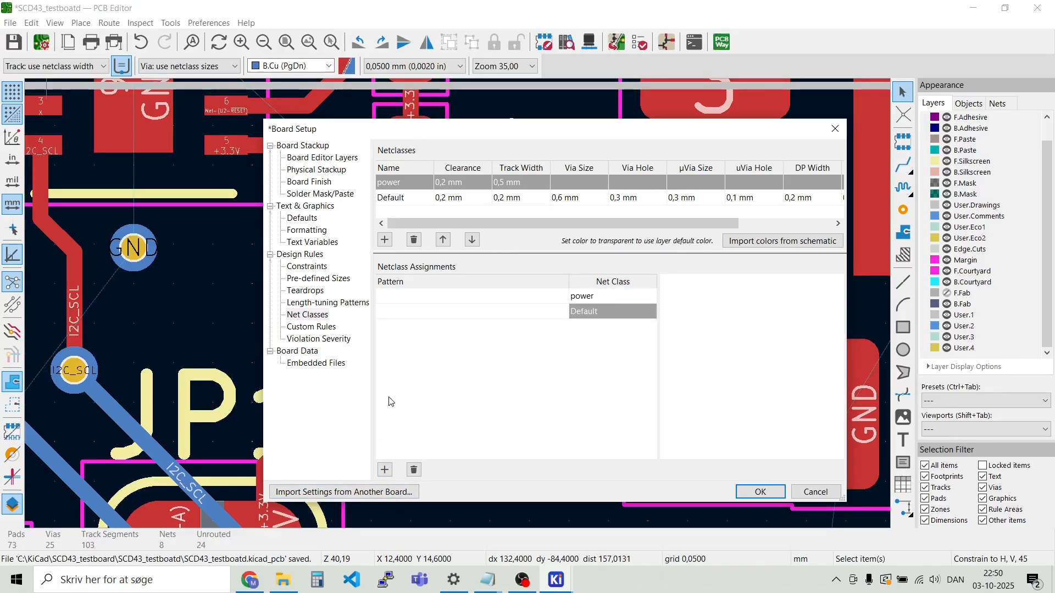
{"action": "left_click", "coordinate": [384, 298]}
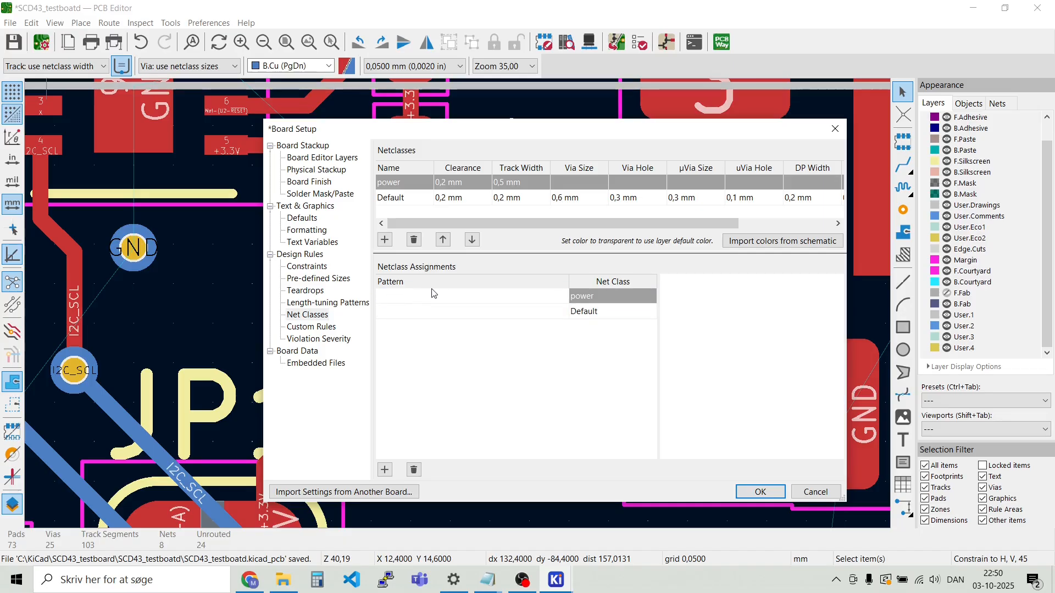
{"action": "type", "text": "+"}
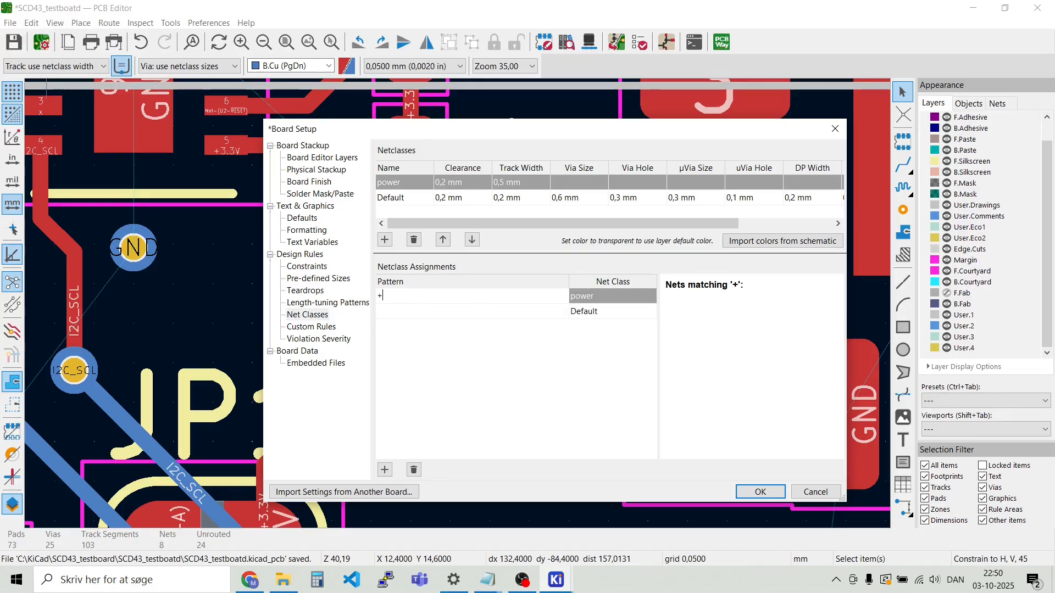
{"action": "type", "text": "3.3V"}
Delete the blank Default netclass assignment and apply the board setup
{"action": "left_click", "coordinate": [675, 300]}
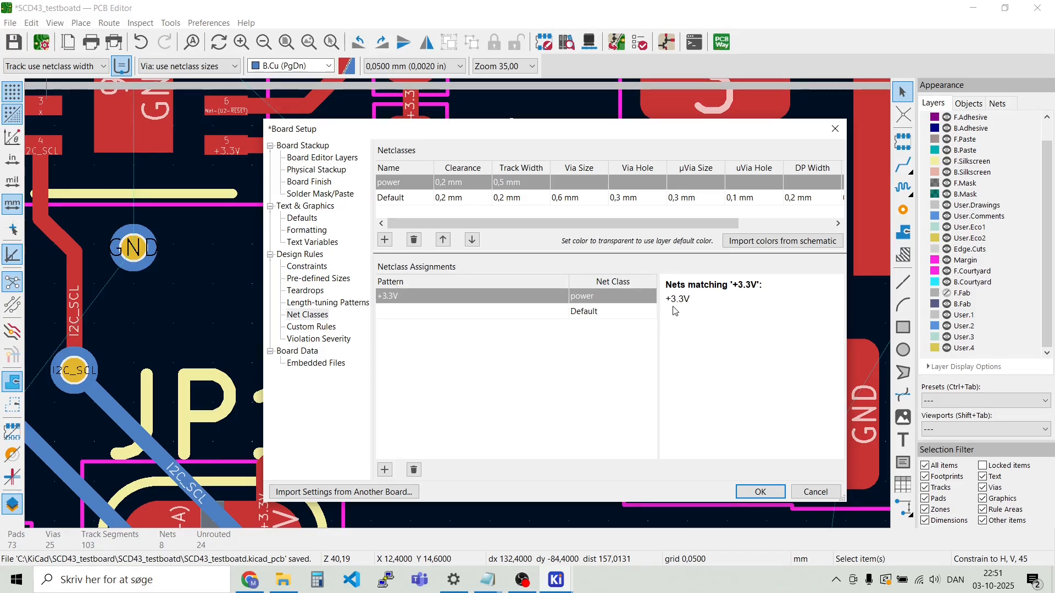
{"action": "double_click", "coordinate": [680, 299]}
{"action": "left_click", "coordinate": [528, 314]}
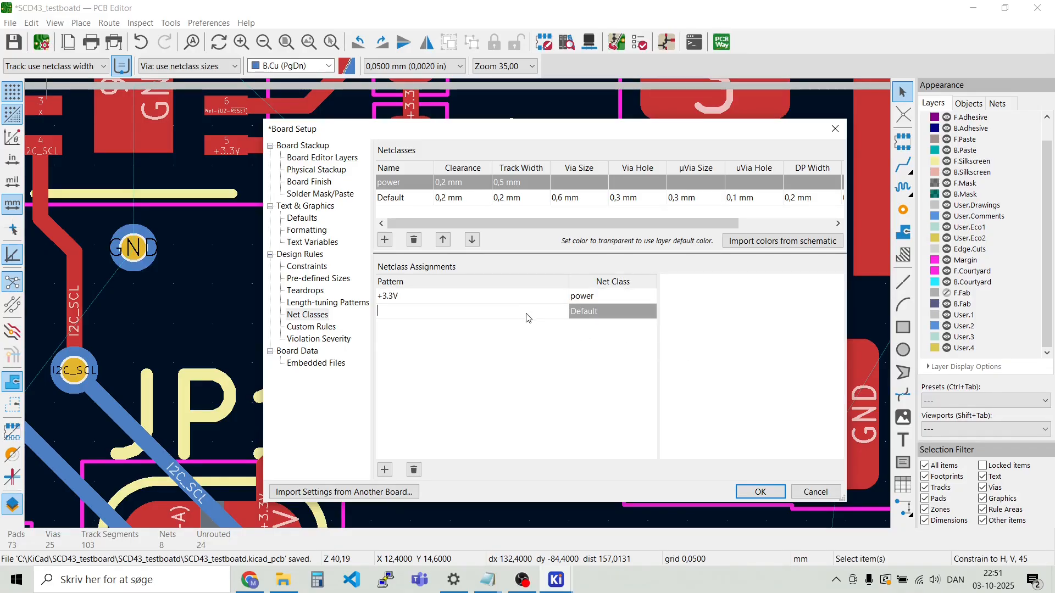
{"action": "left_click", "coordinate": [414, 470]}
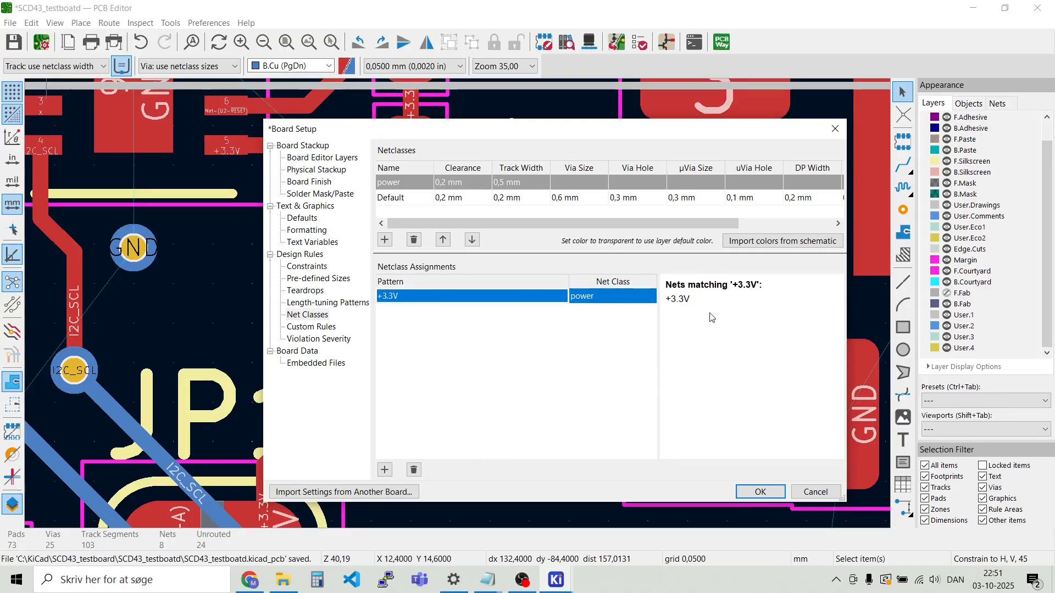
{"action": "left_click", "coordinate": [679, 288]}
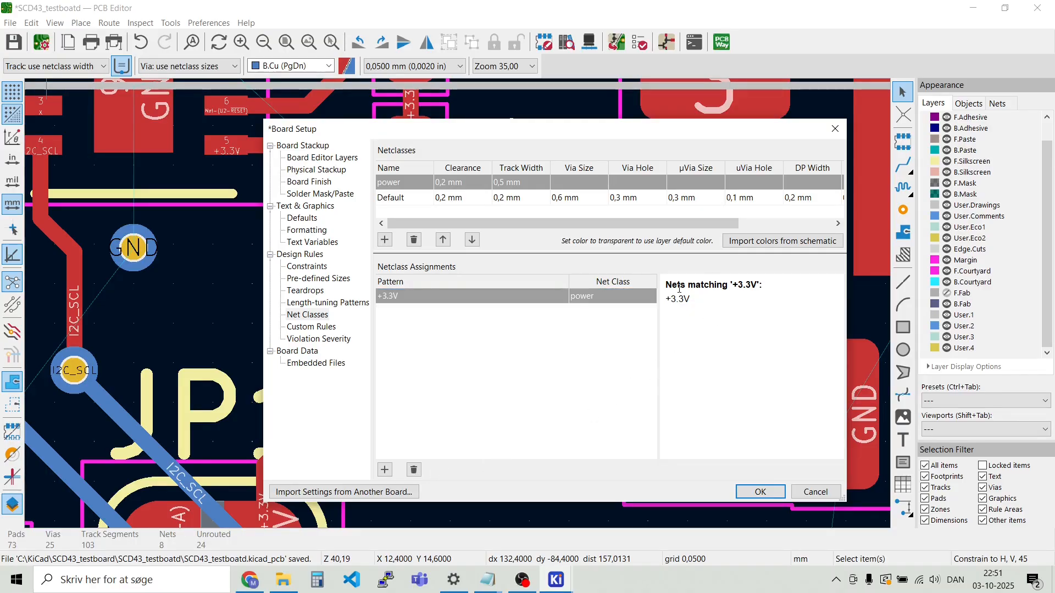
{"action": "left_click", "coordinate": [437, 359]}
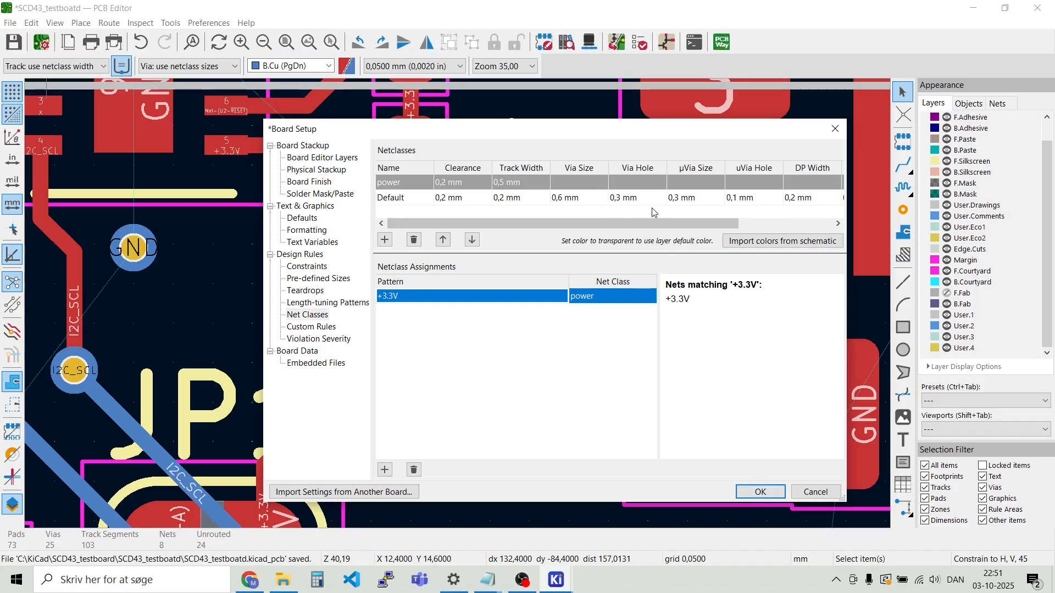
{"action": "left_click_drag", "start_coordinate": [725, 224], "coordinate": [848, 225]}
{"action": "left_click", "coordinate": [760, 492]}
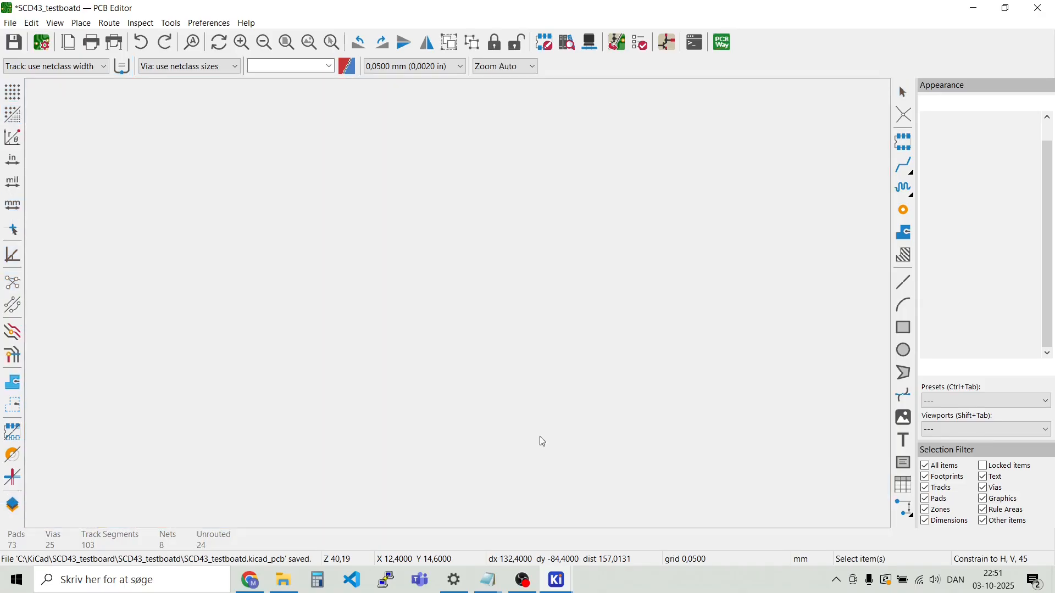
Set the track width to 0.5 mm for the +3.3V tracks joining J1, C3, R3, R1 and R2, including two B.Cu segments at C3's via
{"action": "left_click", "coordinate": [411, 318]}
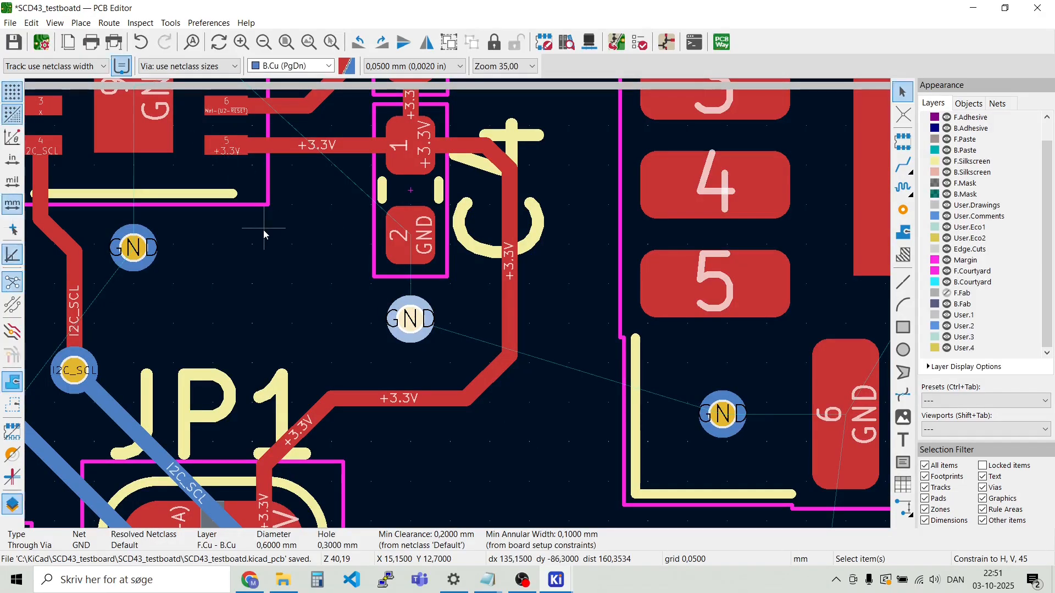
{"action": "scroll", "coordinate": [464, 304], "scroll_direction": "down", "scroll_amount": 2}
{"action": "scroll", "coordinate": [457, 303], "scroll_direction": "up", "scroll_amount": 1}
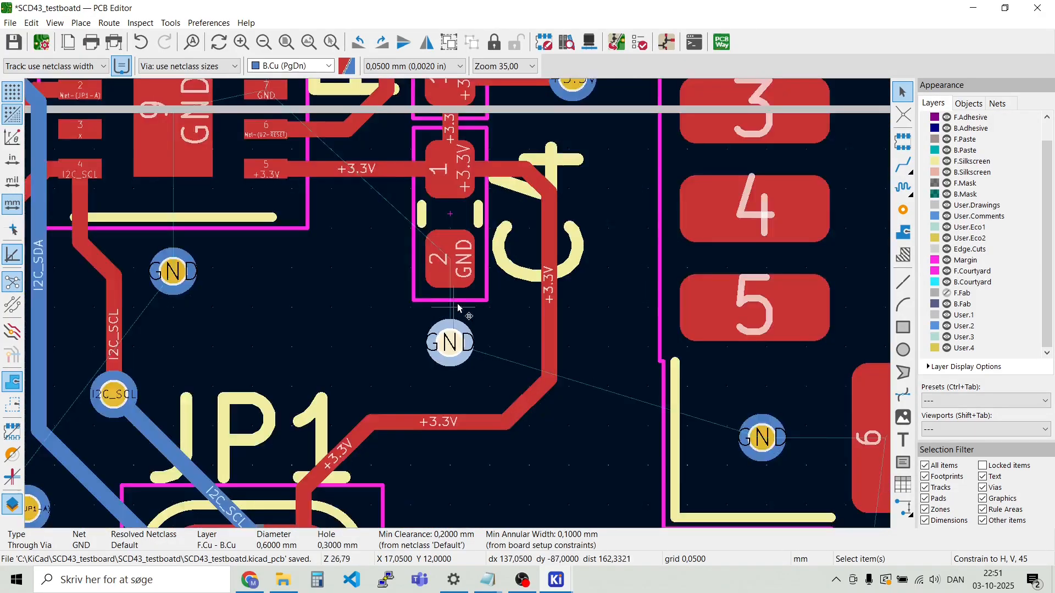
{"action": "scroll", "coordinate": [453, 305], "scroll_direction": "down", "scroll_amount": 2}
{"action": "left_click", "coordinate": [374, 273]}
{"action": "scroll", "coordinate": [110, 273], "scroll_direction": "up", "scroll_amount": 1}
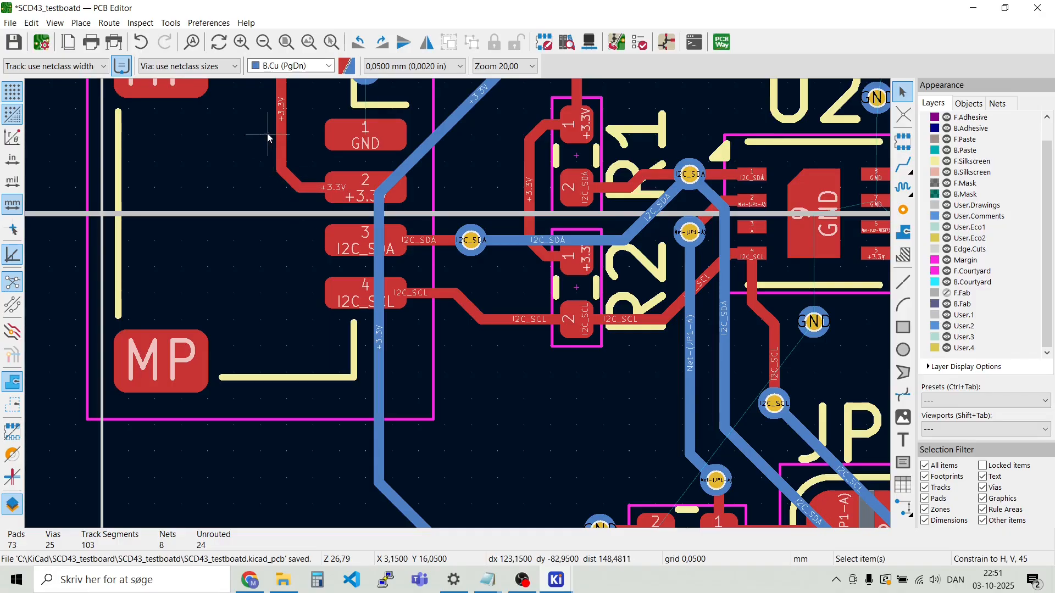
{"action": "left_click", "coordinate": [281, 136]}
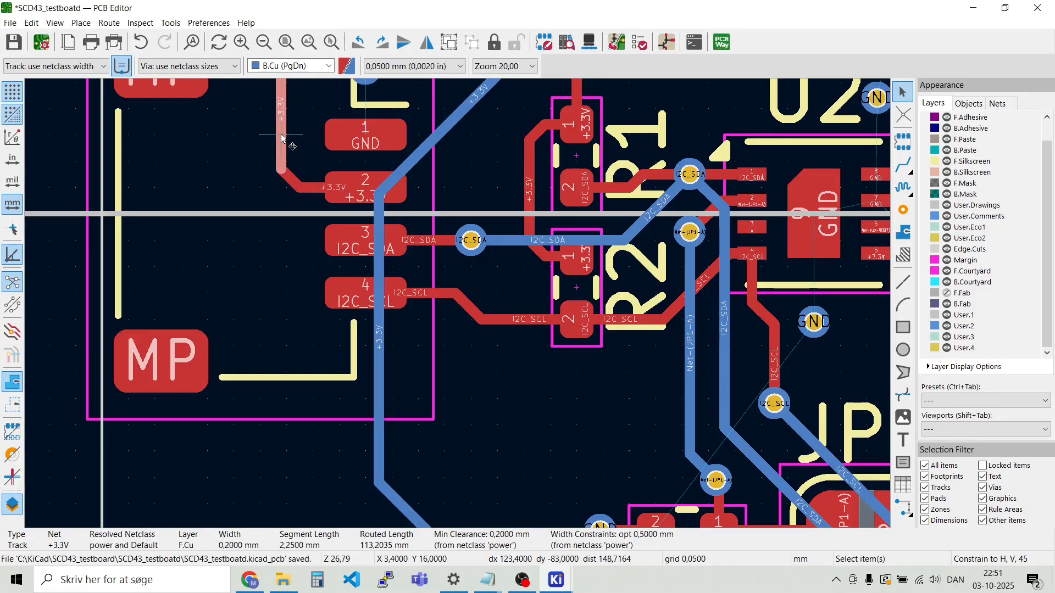
{"action": "key", "text": "u"}
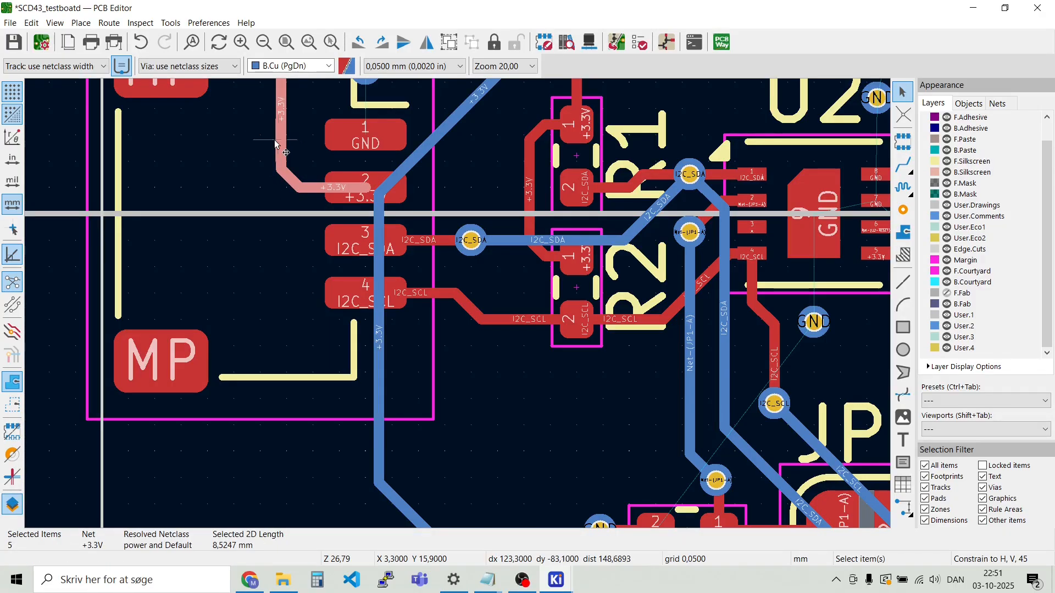
{"action": "scroll", "coordinate": [280, 141], "scroll_direction": "down", "scroll_amount": 2}
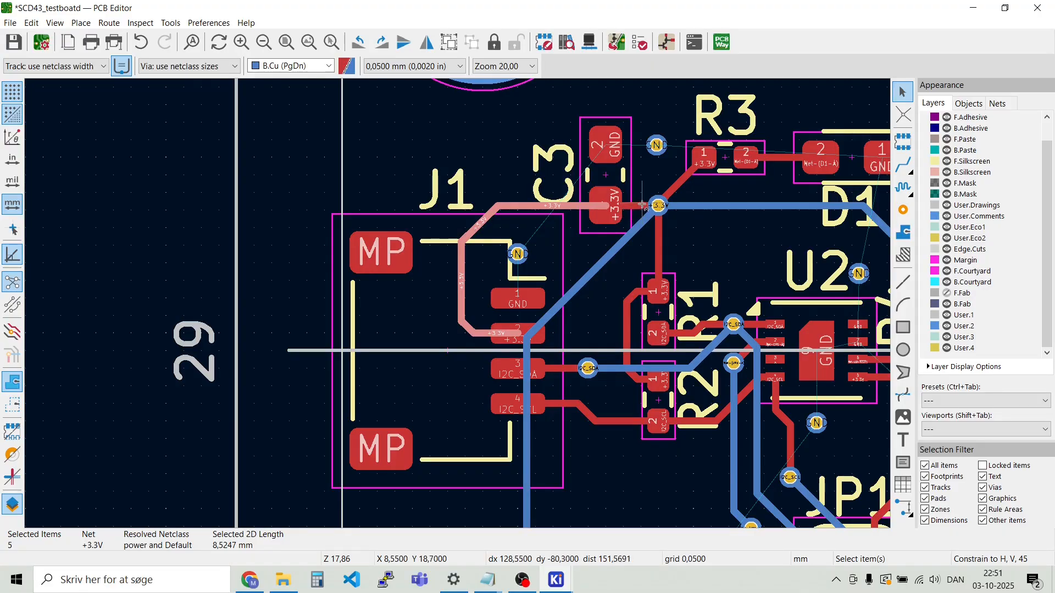
{"action": "left_click", "coordinate": [641, 207], "text": "shift"}
{"action": "left_click", "coordinate": [644, 209]}
{"action": "left_click", "coordinate": [614, 207], "text": "shift"}
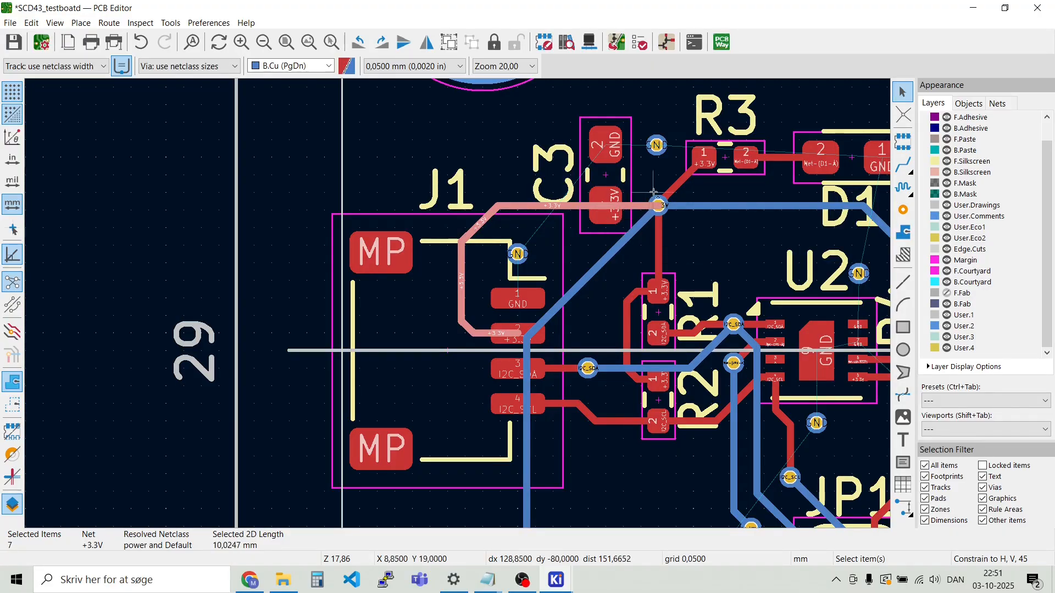
{"action": "left_click", "coordinate": [681, 187], "text": "shift"}
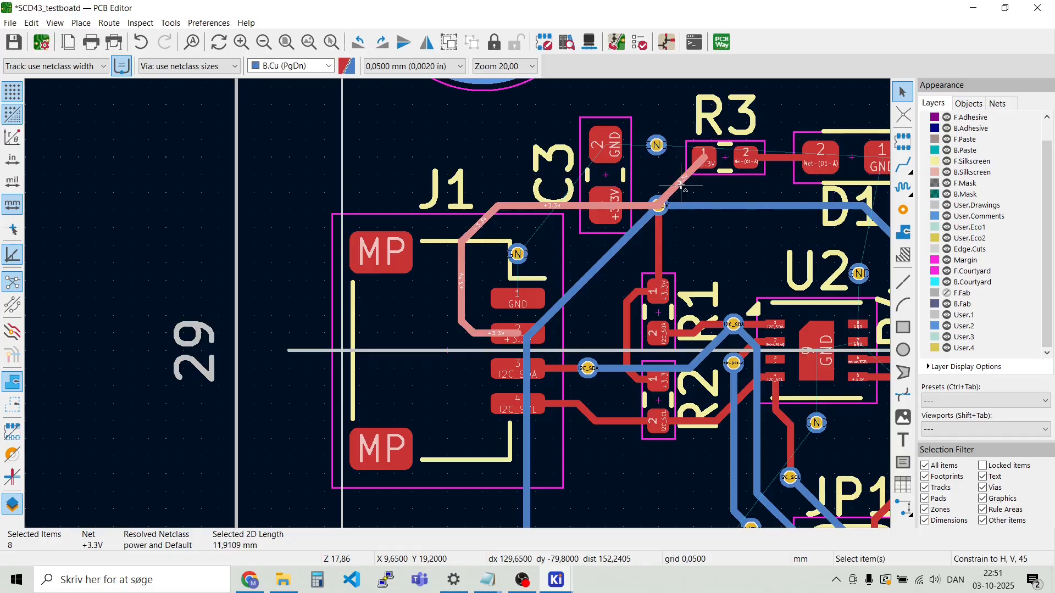
{"action": "left_click", "coordinate": [699, 208], "text": "shift"}
{"action": "left_click", "coordinate": [639, 231], "text": "shift"}
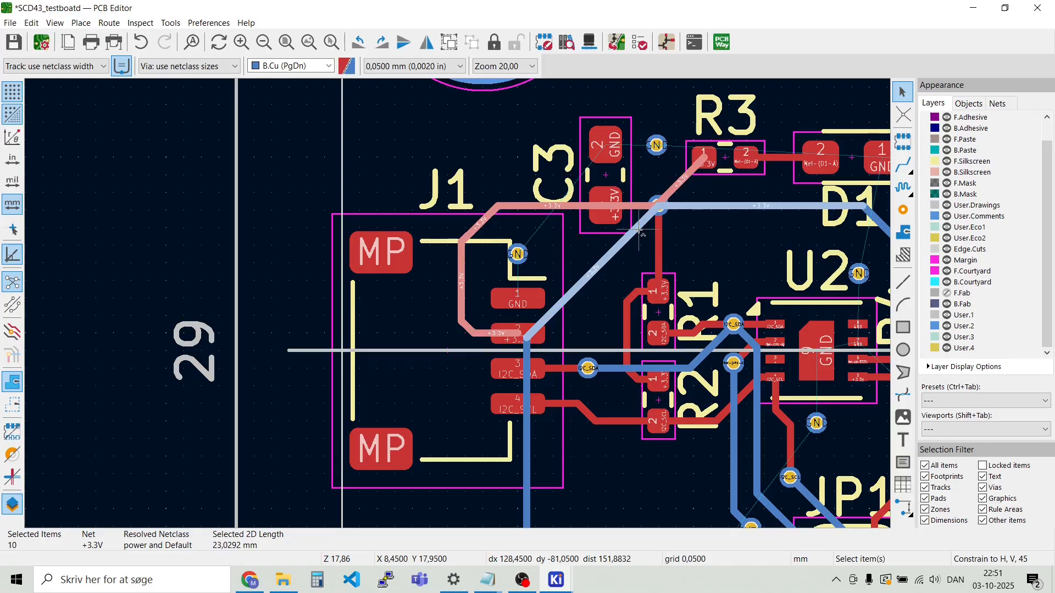
{"action": "left_click", "coordinate": [659, 241], "text": "shift"}
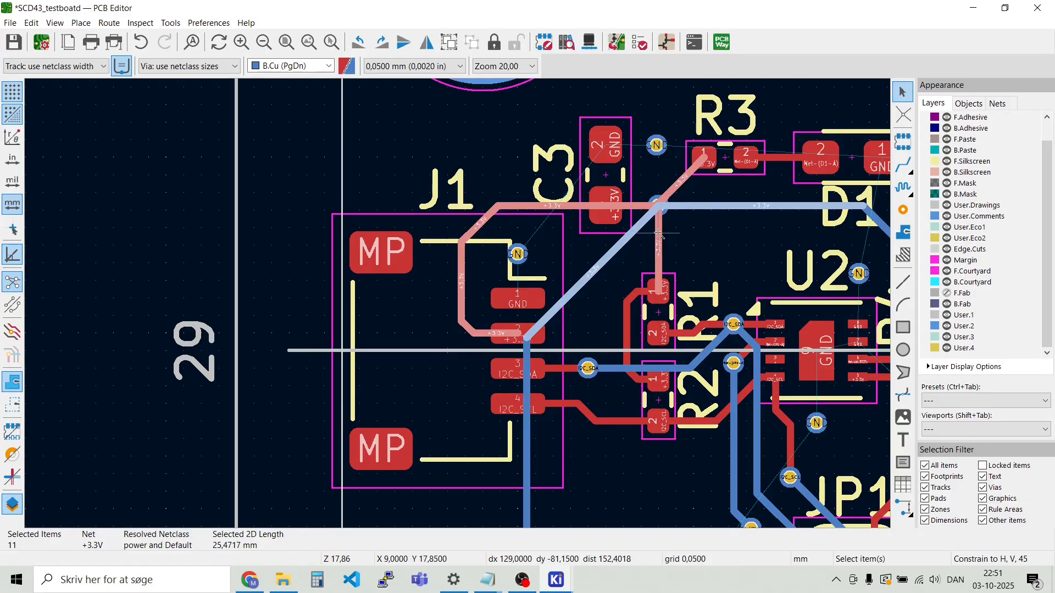
{"action": "left_click", "coordinate": [644, 292], "text": "shift"}
{"action": "left_click", "coordinate": [631, 297], "text": "shift"}
{"action": "left_click", "coordinate": [626, 327], "text": "shift"}
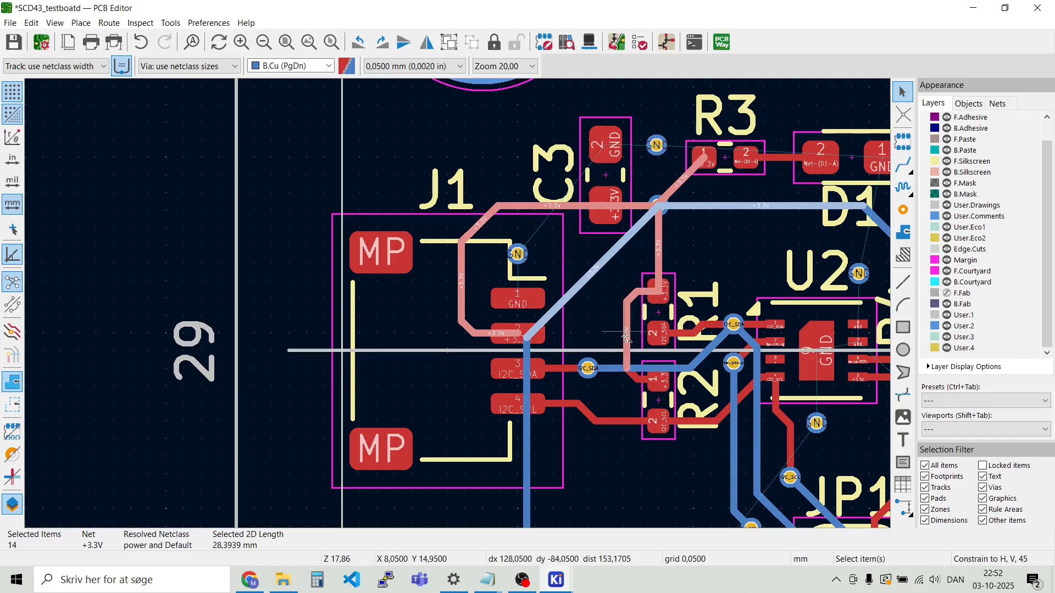
{"action": "left_click", "coordinate": [647, 381], "text": "shift"}
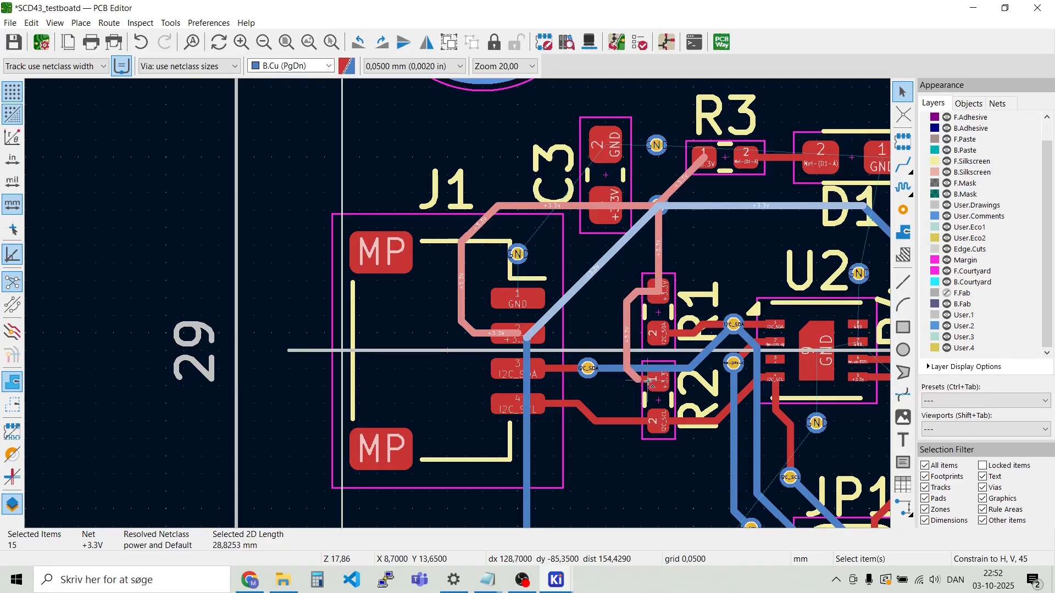
{"action": "right_click", "coordinate": [649, 386]}
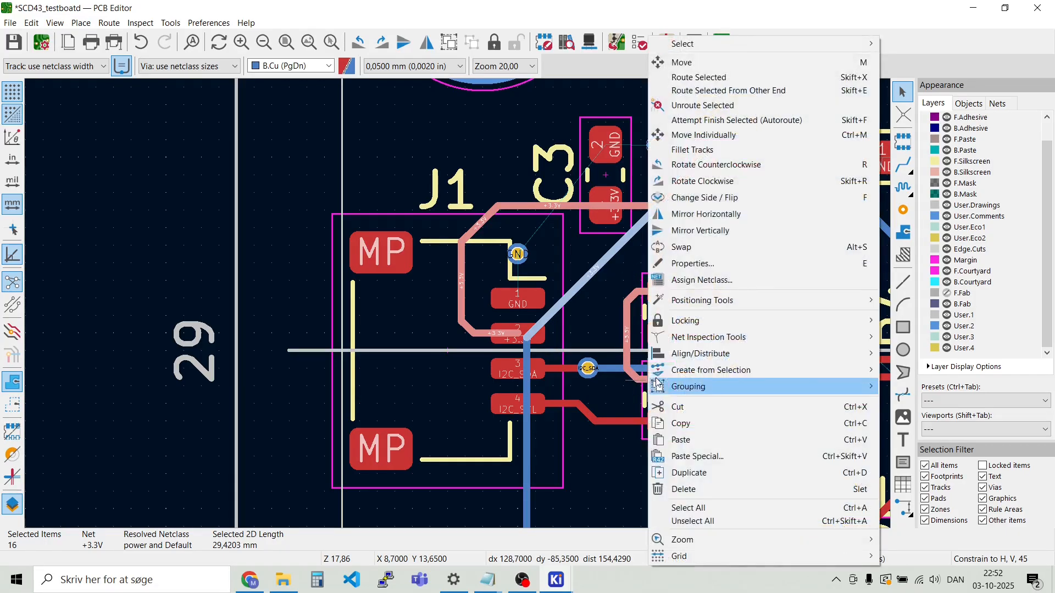
{"action": "left_click", "coordinate": [679, 266]}
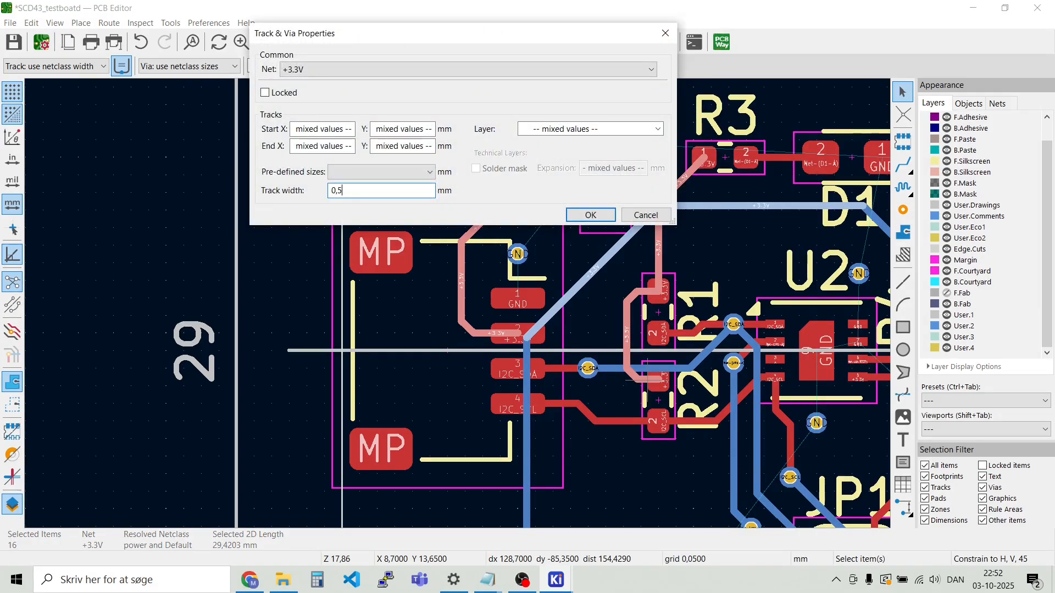
{"action": "key", "text": "Return"}
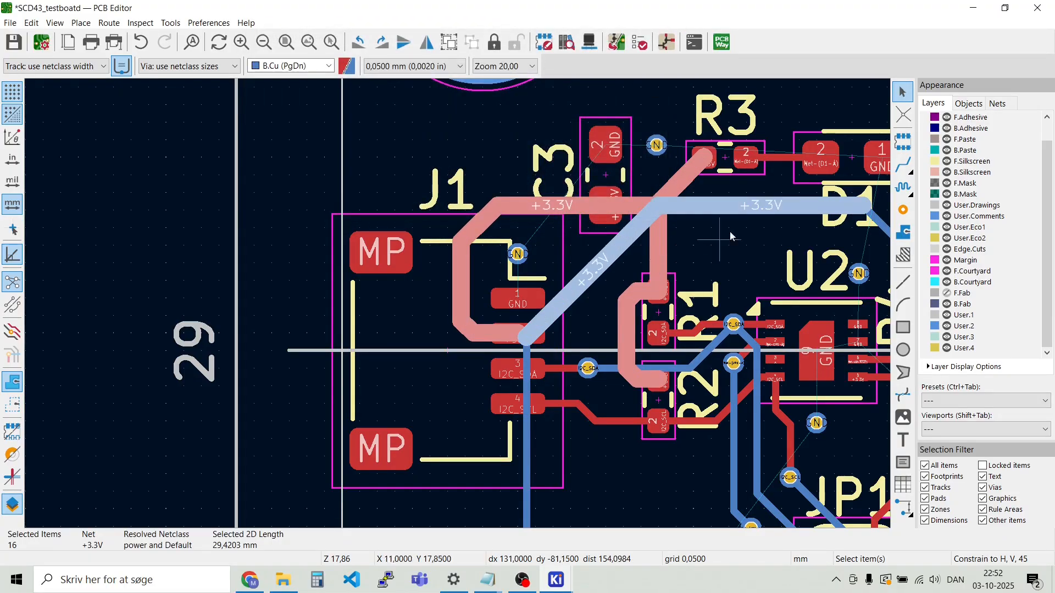
{"action": "left_click", "coordinate": [753, 264]}
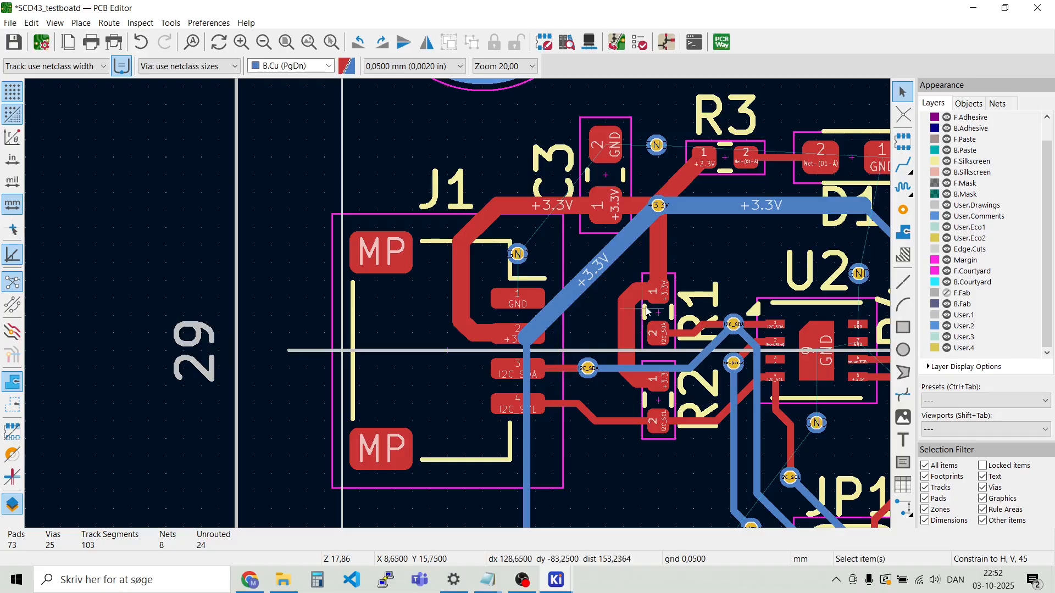
Set the track width to 0.5 mm for the +3.3V tracks running from J1 to C2, U1 pin 7 and J2
{"action": "scroll", "coordinate": [403, 374], "scroll_direction": "down", "scroll_amount": 2}
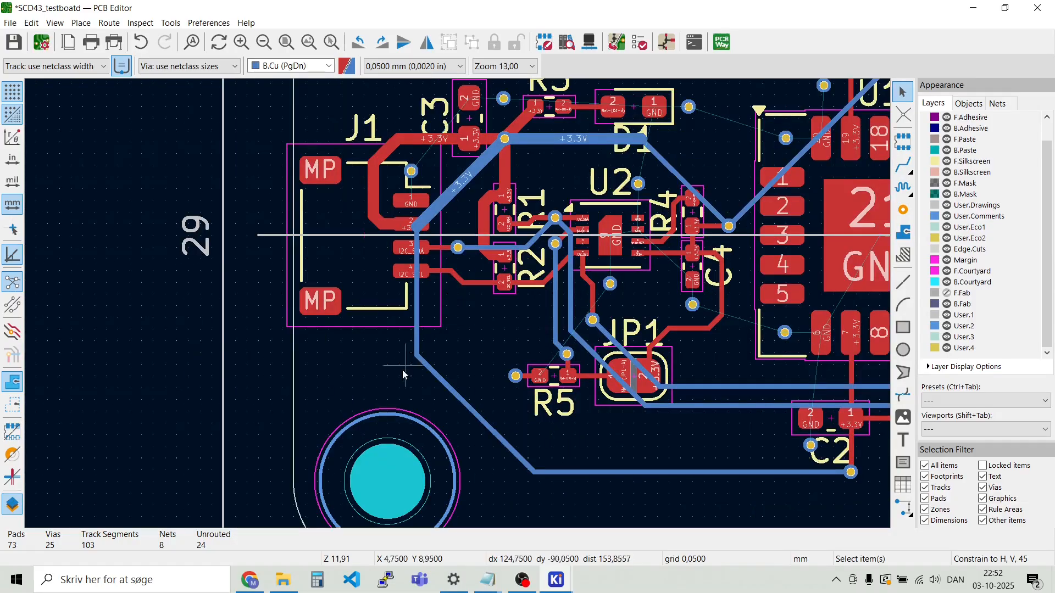
{"action": "left_click", "coordinate": [418, 313]}
{"action": "key", "text": "u"}
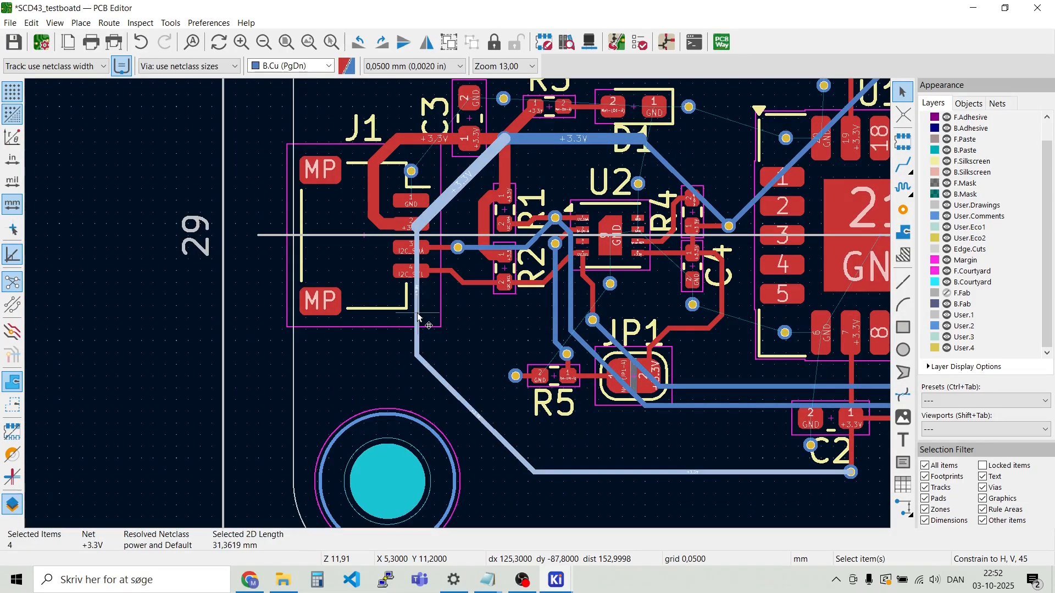
{"action": "scroll", "coordinate": [864, 422], "scroll_direction": "down", "scroll_amount": 1}
{"action": "scroll", "coordinate": [457, 303], "scroll_direction": "up", "scroll_amount": 1}
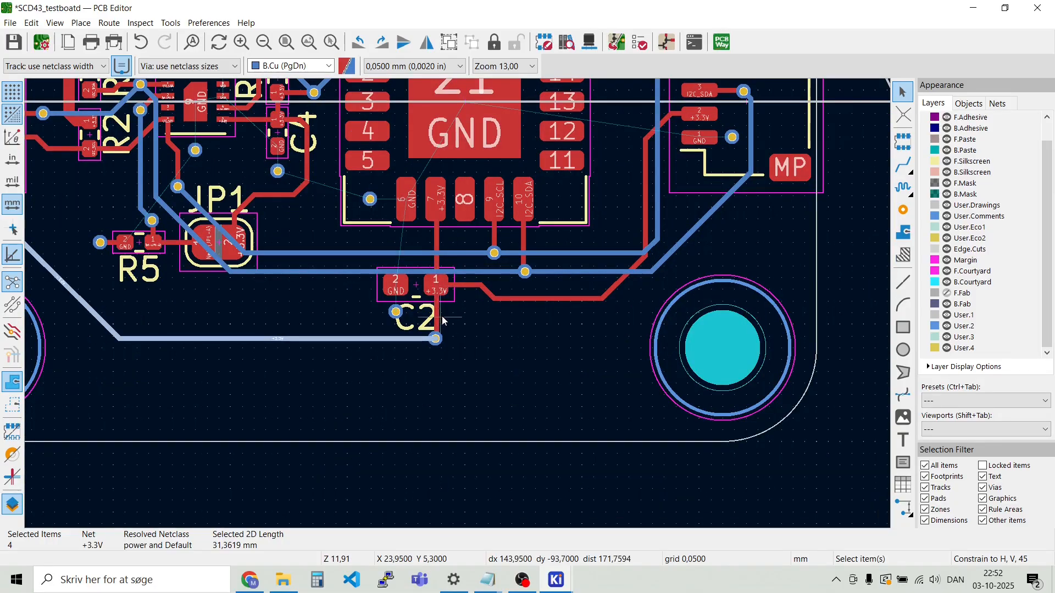
{"action": "scroll", "coordinate": [440, 318], "scroll_direction": "up", "scroll_amount": 2}
{"action": "left_click", "coordinate": [445, 127], "text": "shift"}
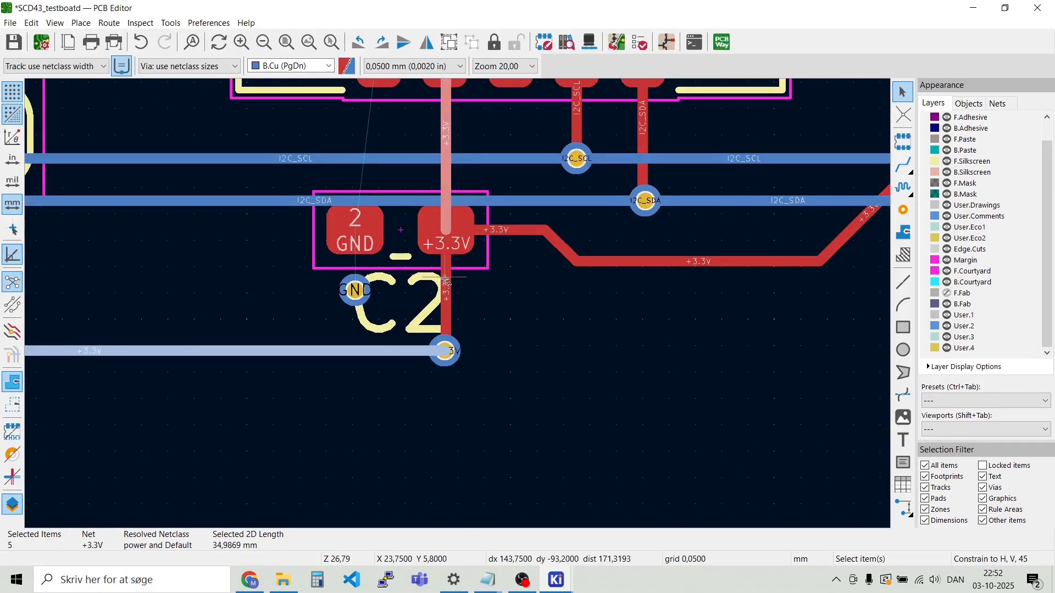
{"action": "left_click", "coordinate": [450, 288], "text": "shift"}
{"action": "left_click", "coordinate": [498, 231], "text": "shift"}
{"action": "left_click", "coordinate": [555, 242], "text": "shift"}
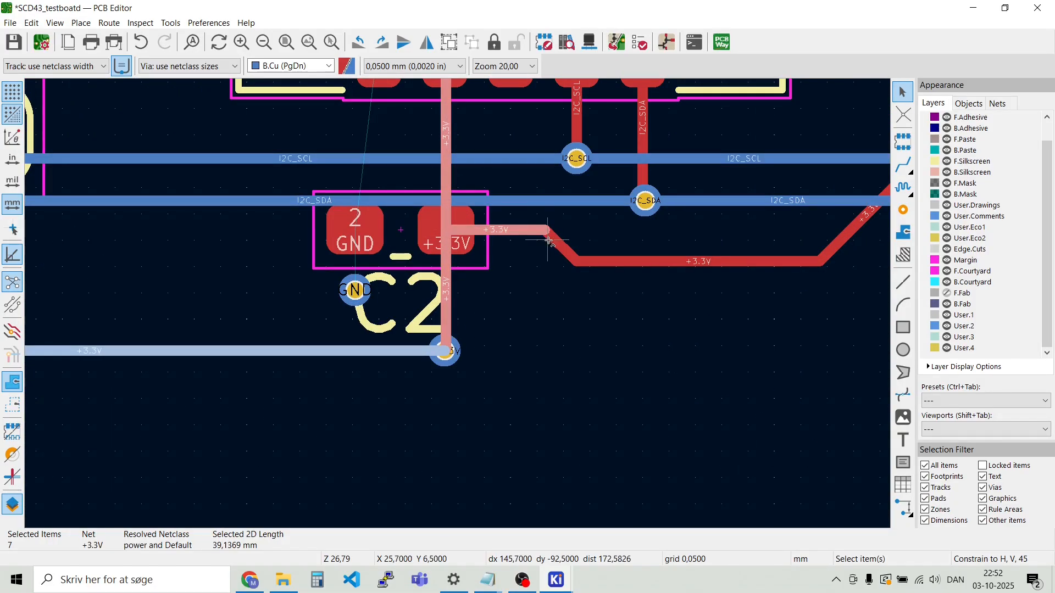
{"action": "left_click", "coordinate": [604, 262], "text": "shift"}
{"action": "scroll", "coordinate": [648, 259], "scroll_direction": "down", "scroll_amount": 2}
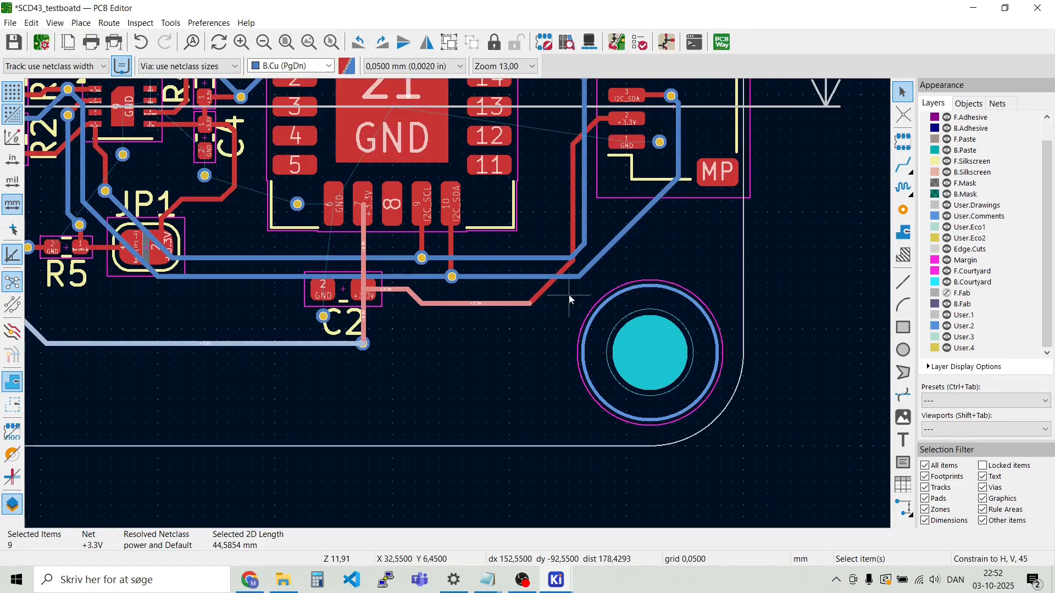
{"action": "left_click", "coordinate": [552, 281], "text": "shift"}
{"action": "left_click", "coordinate": [572, 214], "text": "shift"}
{"action": "left_click", "coordinate": [604, 120], "text": "shift"}
{"action": "right_click", "coordinate": [606, 125]}
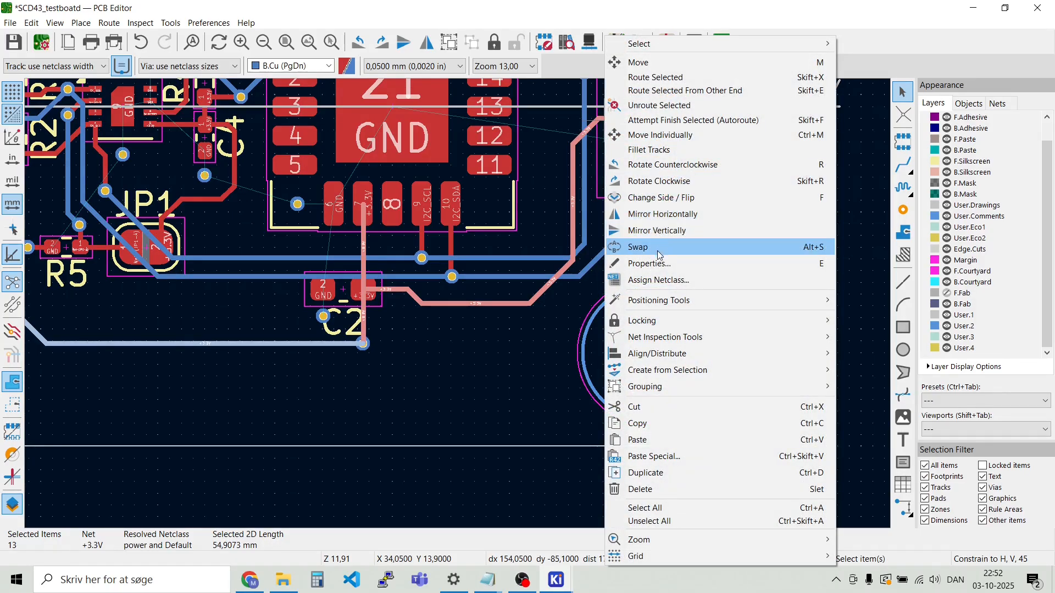
{"action": "left_click", "coordinate": [688, 250]}
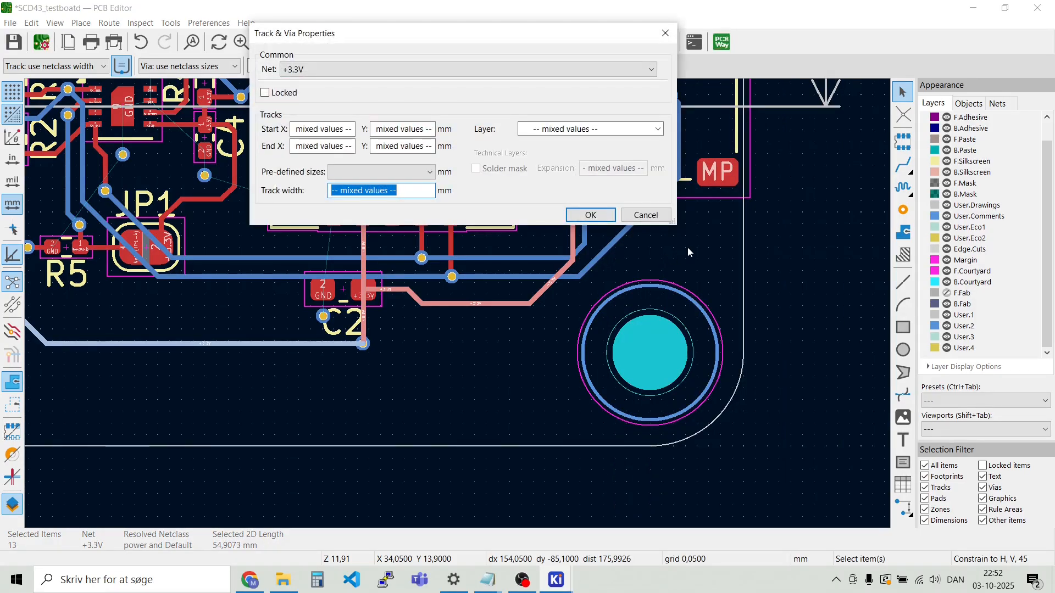
{"action": "type", "text": "0,05"}
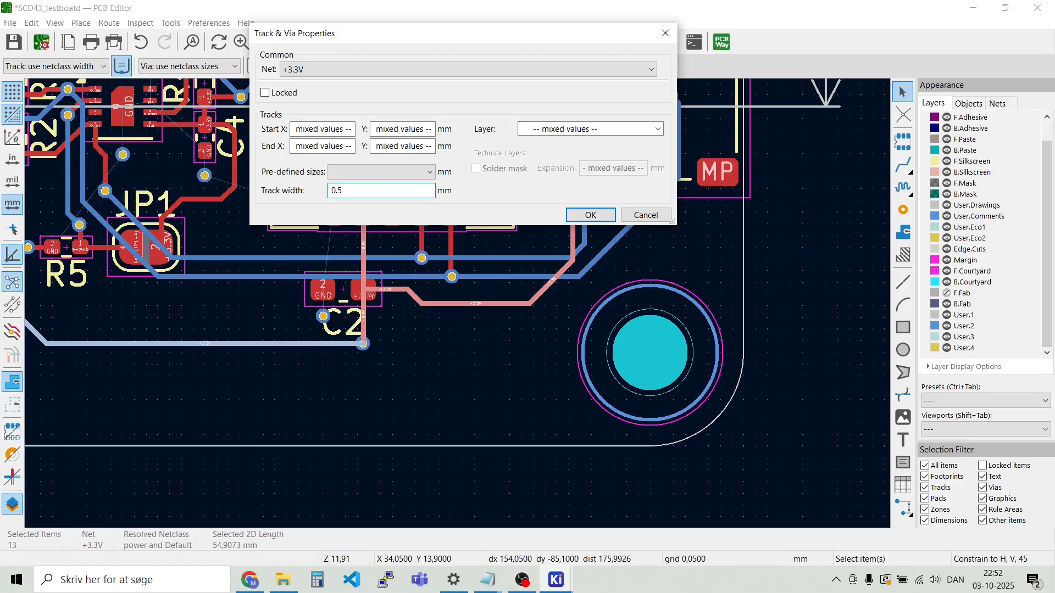
{"action": "key", "text": "Return"}
{"action": "left_click", "coordinate": [687, 247]}
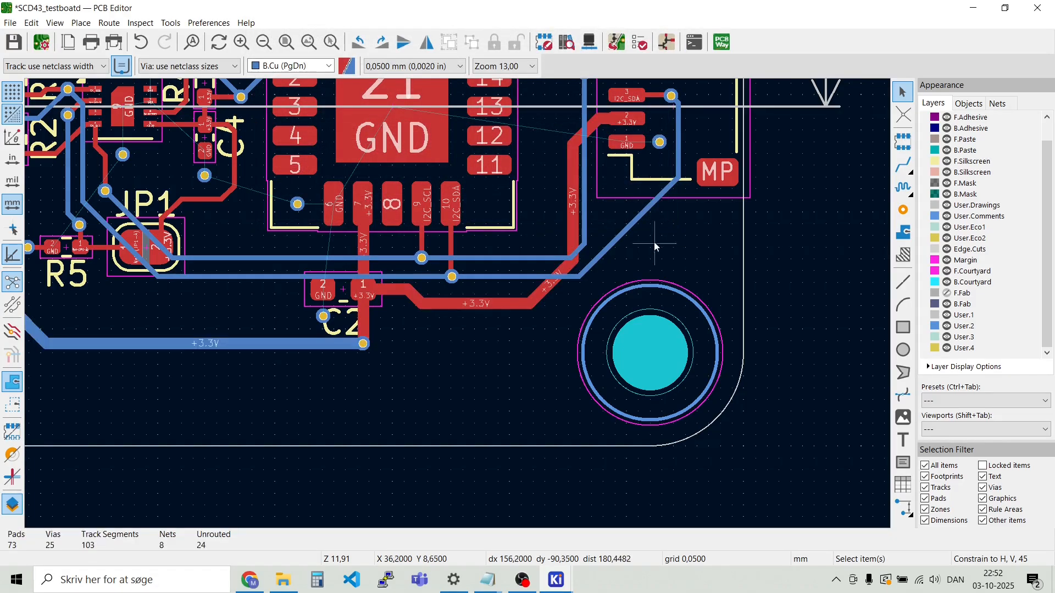
Examine the +3.3V track running from U2 and C4 to JP1 pad 2, including its clearance around the jumper
{"action": "scroll", "coordinate": [199, 173], "scroll_direction": "up", "scroll_amount": 1}
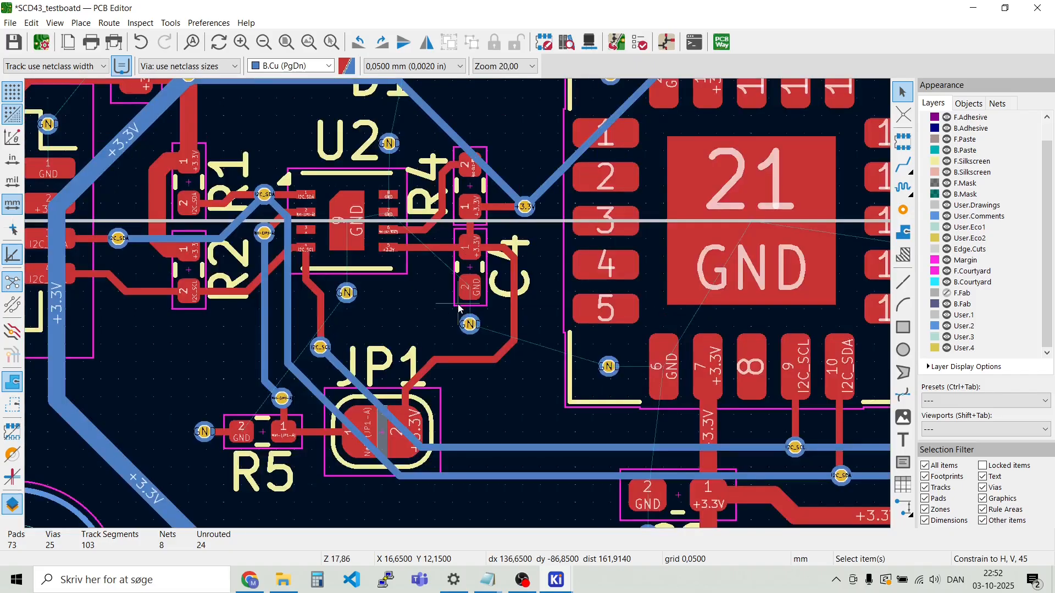
{"action": "scroll", "coordinate": [200, 173], "scroll_direction": "up", "scroll_amount": 1}
{"action": "scroll", "coordinate": [461, 283], "scroll_direction": "down", "scroll_amount": 1}
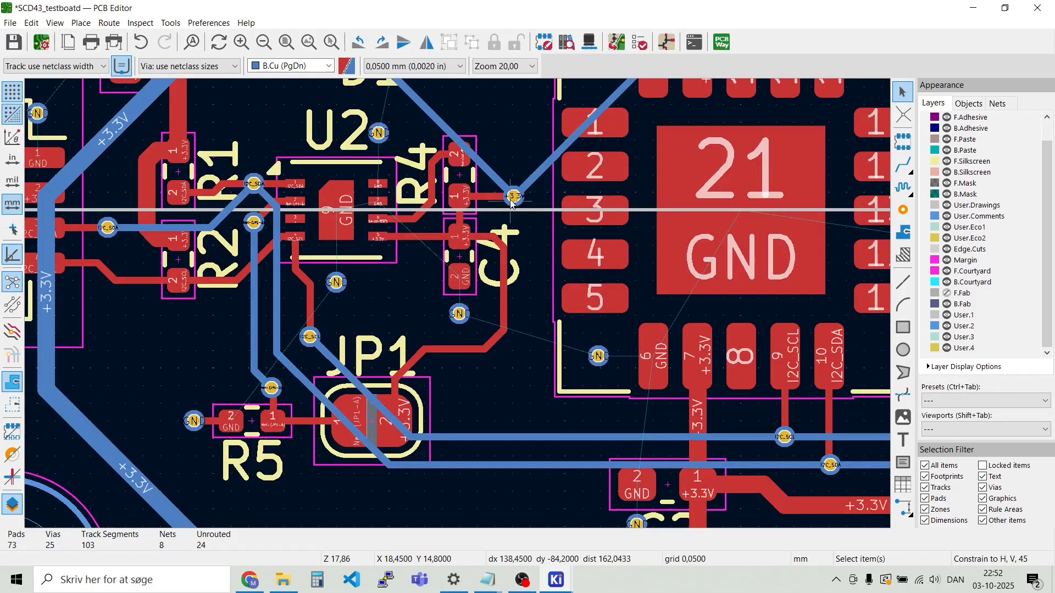
{"action": "scroll", "coordinate": [415, 385], "scroll_direction": "up", "scroll_amount": 2}
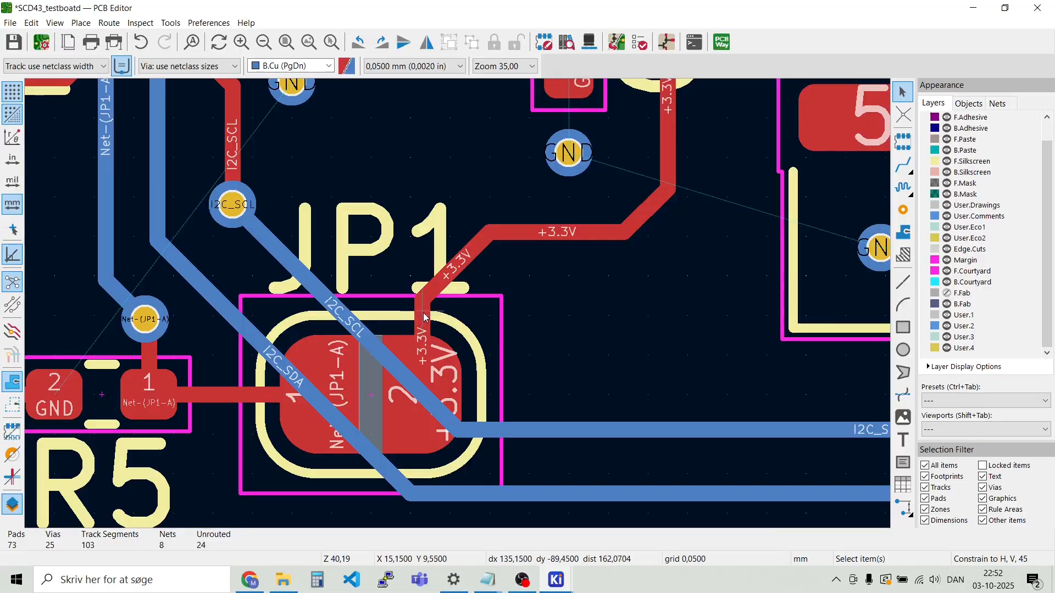
{"action": "scroll", "coordinate": [417, 321], "scroll_direction": "down", "scroll_amount": 1}
{"action": "scroll", "coordinate": [459, 306], "scroll_direction": "up", "scroll_amount": 2}
{"action": "key", "text": "d"}
{"action": "key", "text": "Escape"}
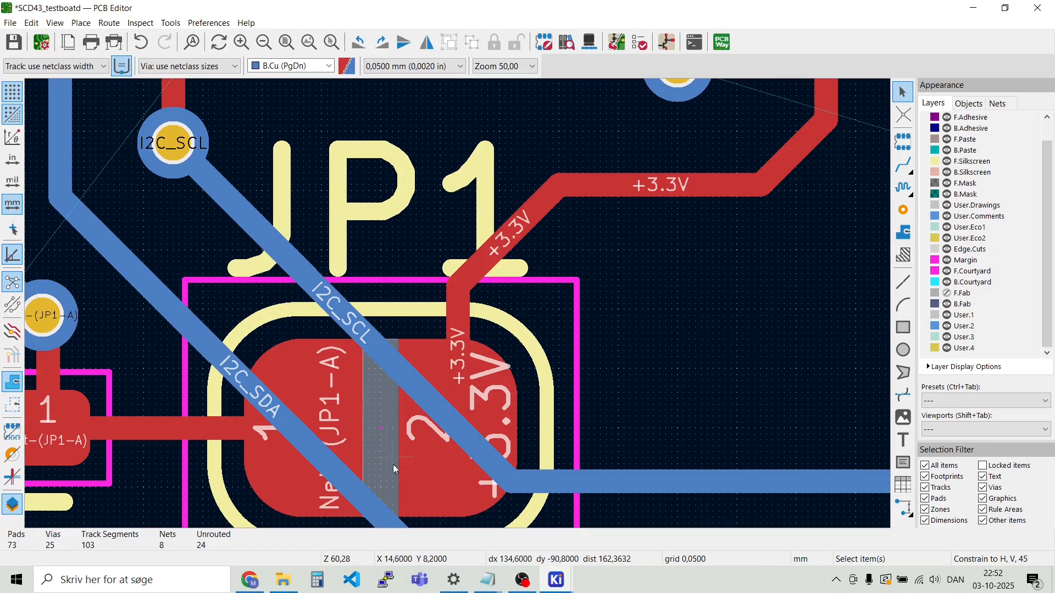
{"action": "left_click", "coordinate": [456, 367]}
{"action": "key", "text": "Escape"}
{"action": "scroll", "coordinate": [450, 370], "scroll_direction": "down", "scroll_amount": 2}
{"action": "scroll", "coordinate": [550, 152], "scroll_direction": "up", "scroll_amount": 3}
{"action": "scroll", "coordinate": [457, 305], "scroll_direction": "down", "scroll_amount": 4}
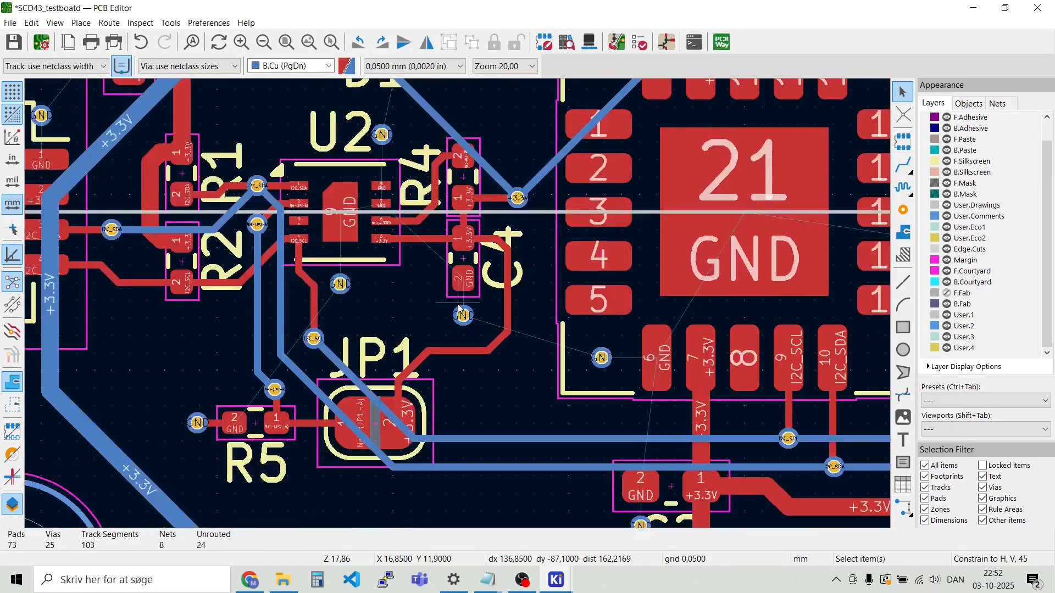
Set the track width to 0.5 mm for the +3.3V tracks linking the B.Cu run below D1 with R4, C4 and C1
{"action": "scroll", "coordinate": [457, 304], "scroll_direction": "up", "scroll_amount": 2}
{"action": "scroll", "coordinate": [457, 304], "scroll_direction": "down", "scroll_amount": 1}
{"action": "scroll", "coordinate": [458, 304], "scroll_direction": "down", "scroll_amount": 1}
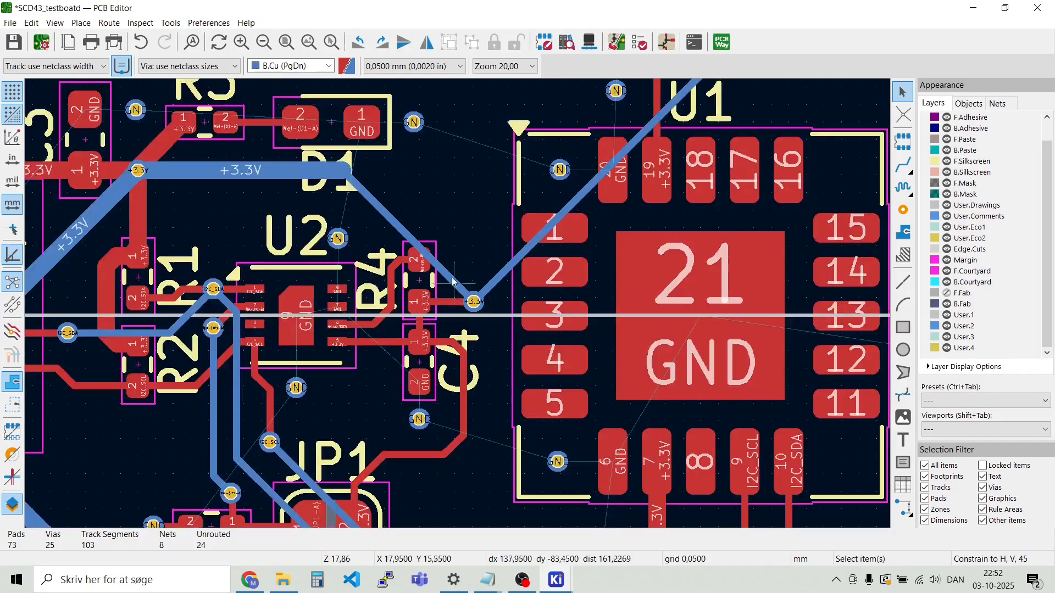
{"action": "left_click", "coordinate": [374, 206]}
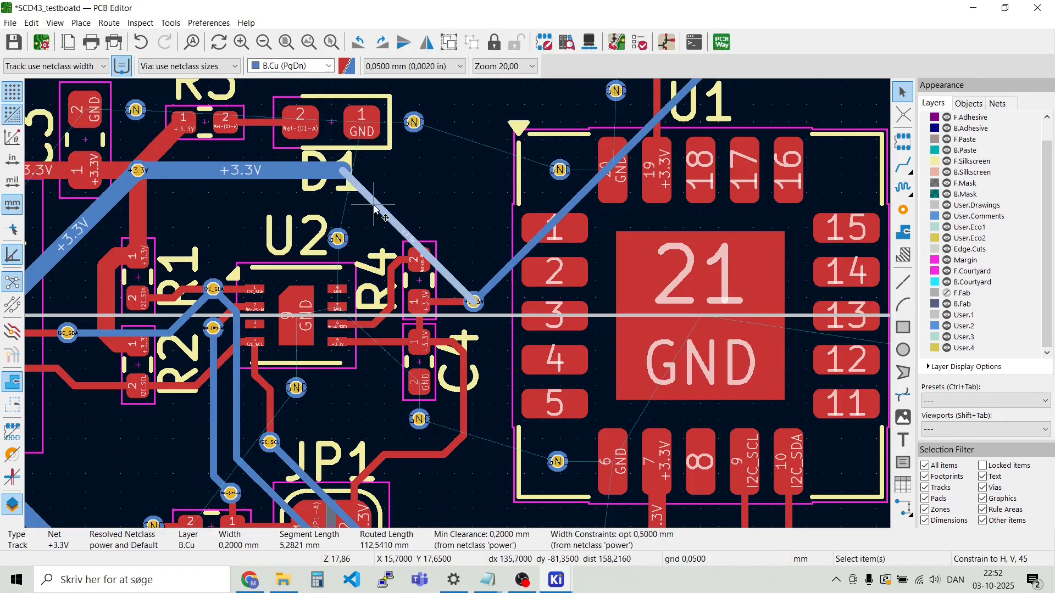
{"action": "left_click", "coordinate": [440, 302], "text": "shift"}
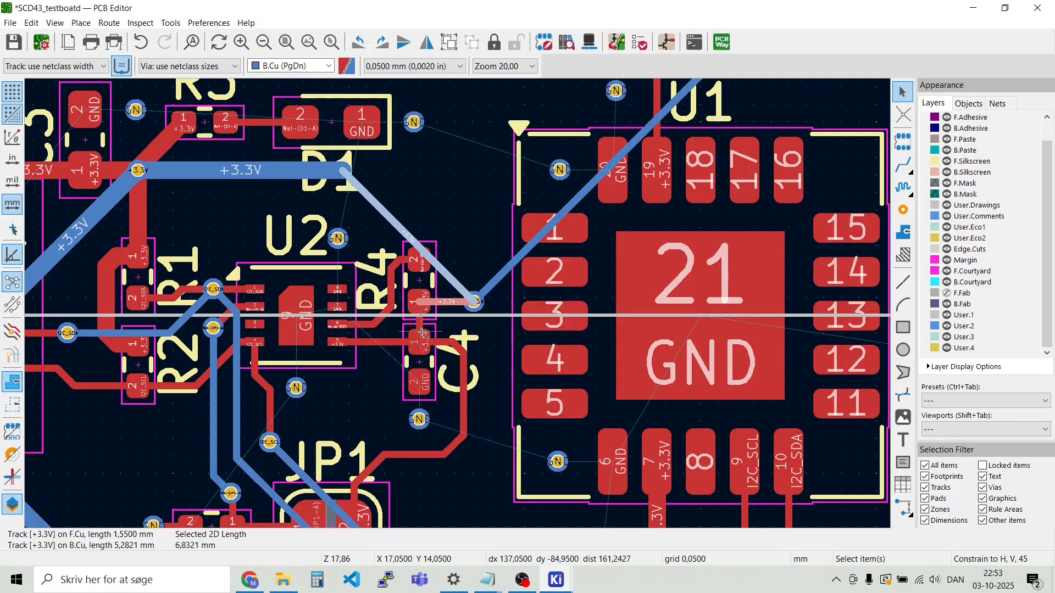
{"action": "left_click", "coordinate": [418, 321], "text": "shift"}
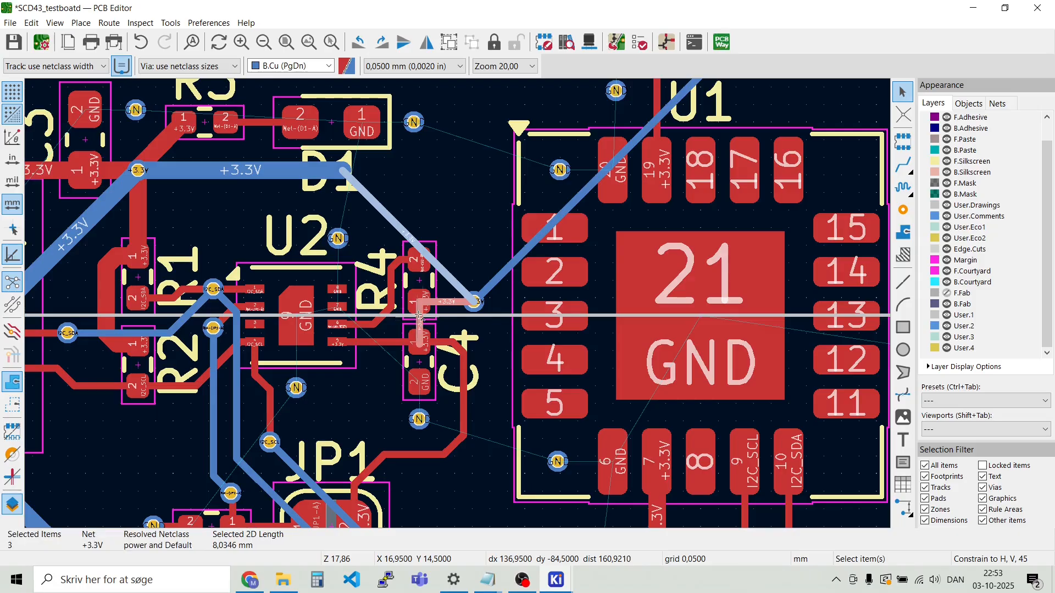
{"action": "left_click", "coordinate": [504, 270], "text": "shift"}
{"action": "scroll", "coordinate": [556, 216], "scroll_direction": "down", "scroll_amount": 2}
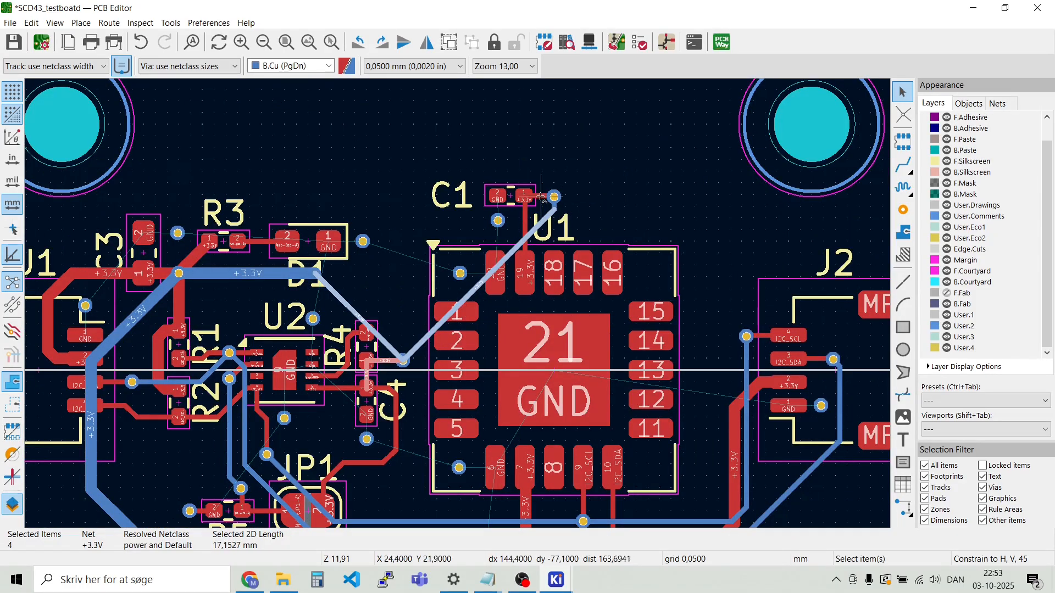
{"action": "scroll", "coordinate": [543, 196], "scroll_direction": "left", "scroll_amount": 3, "text": "ctrl"}
{"action": "scroll", "coordinate": [753, 236], "scroll_direction": "up", "scroll_amount": 4}
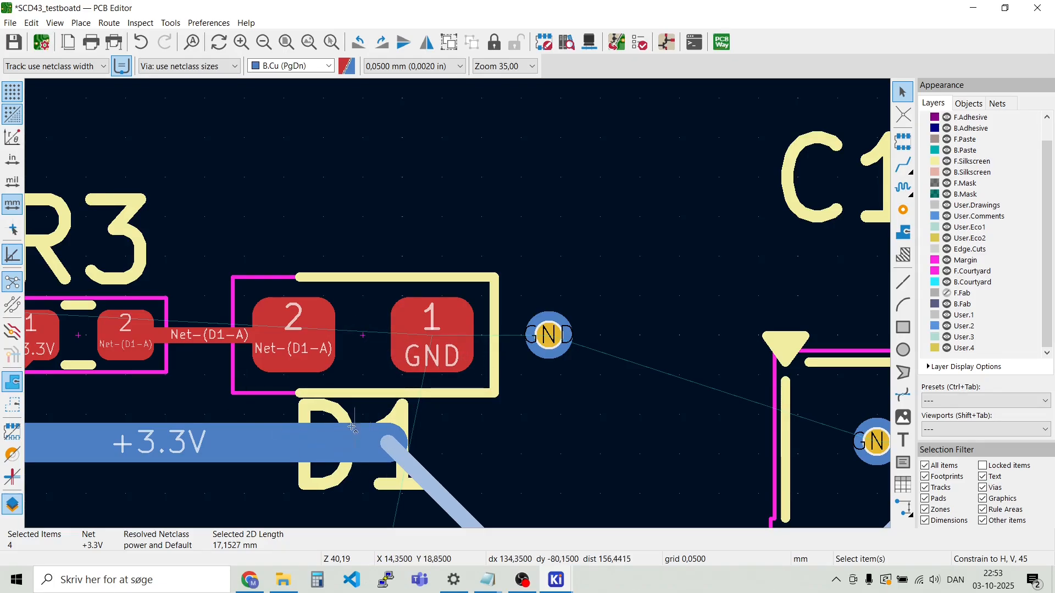
{"action": "scroll", "coordinate": [361, 433], "scroll_direction": "down", "scroll_amount": 2}
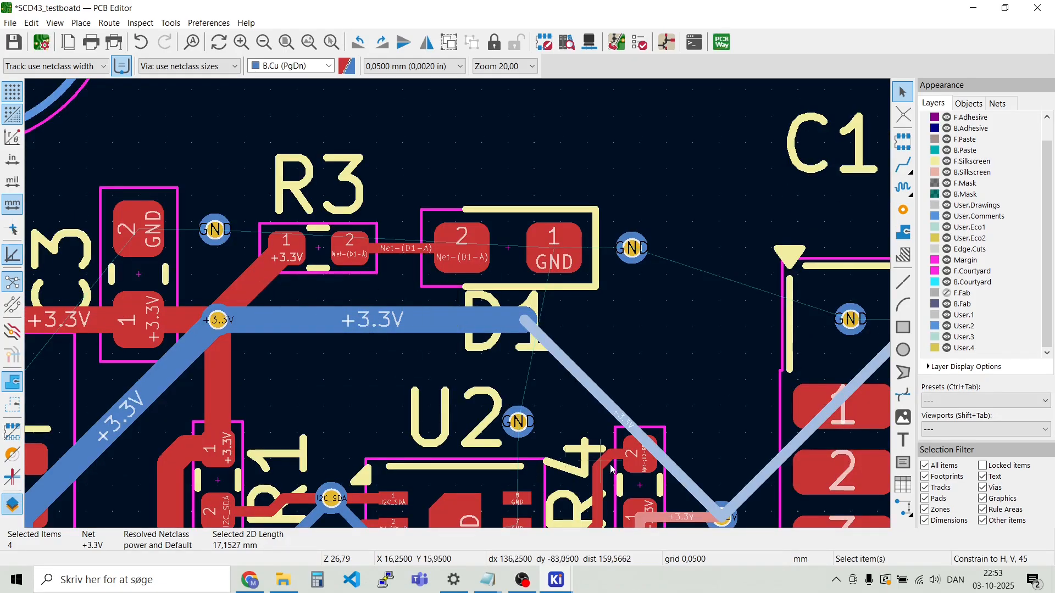
{"action": "scroll", "coordinate": [693, 434], "scroll_direction": "down", "scroll_amount": 2}
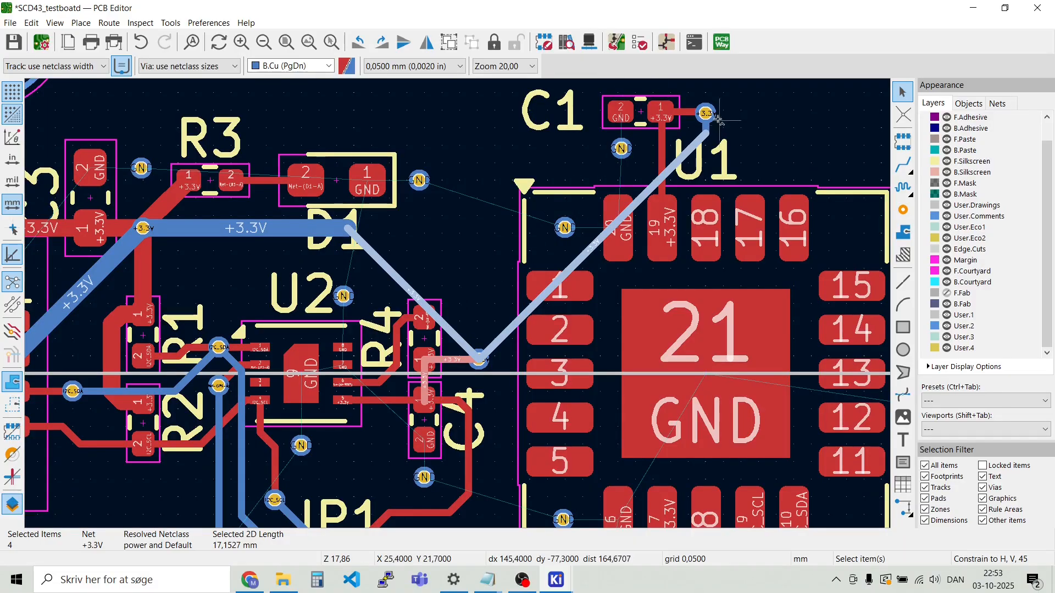
{"action": "scroll", "coordinate": [701, 109], "scroll_direction": "up", "scroll_amount": 3}
{"action": "left_click", "coordinate": [434, 315], "text": "shift"}
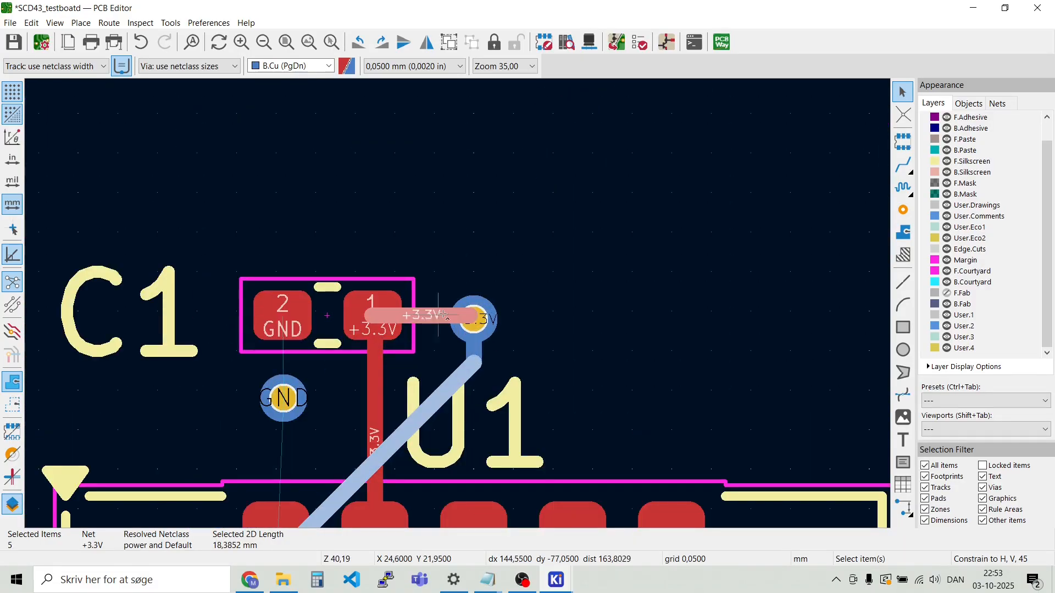
{"action": "left_click", "coordinate": [476, 355], "text": "shift"}
{"action": "right_click", "coordinate": [474, 353]}
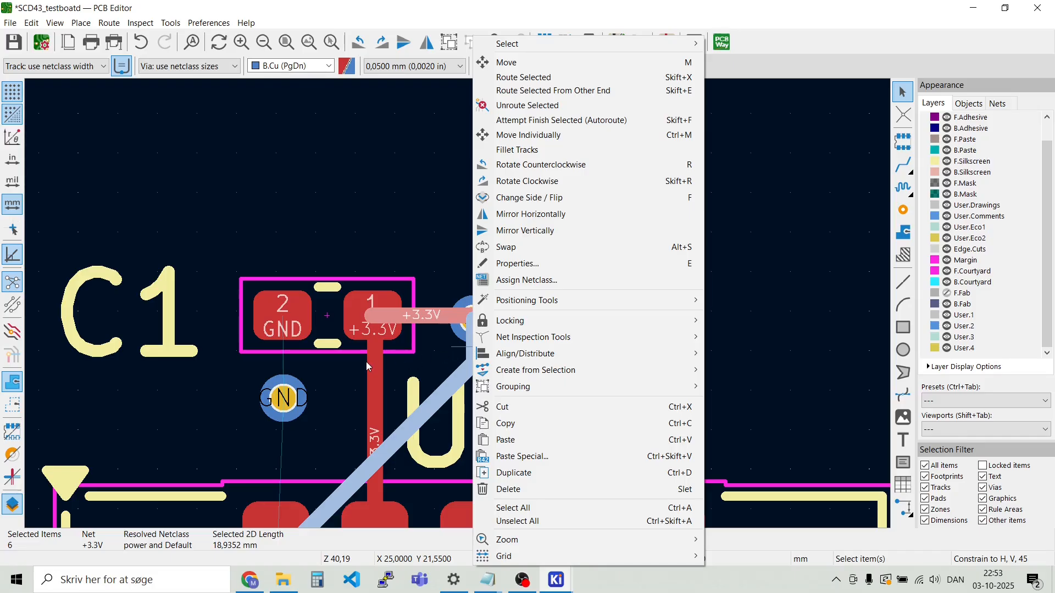
{"action": "left_click", "coordinate": [510, 265]}
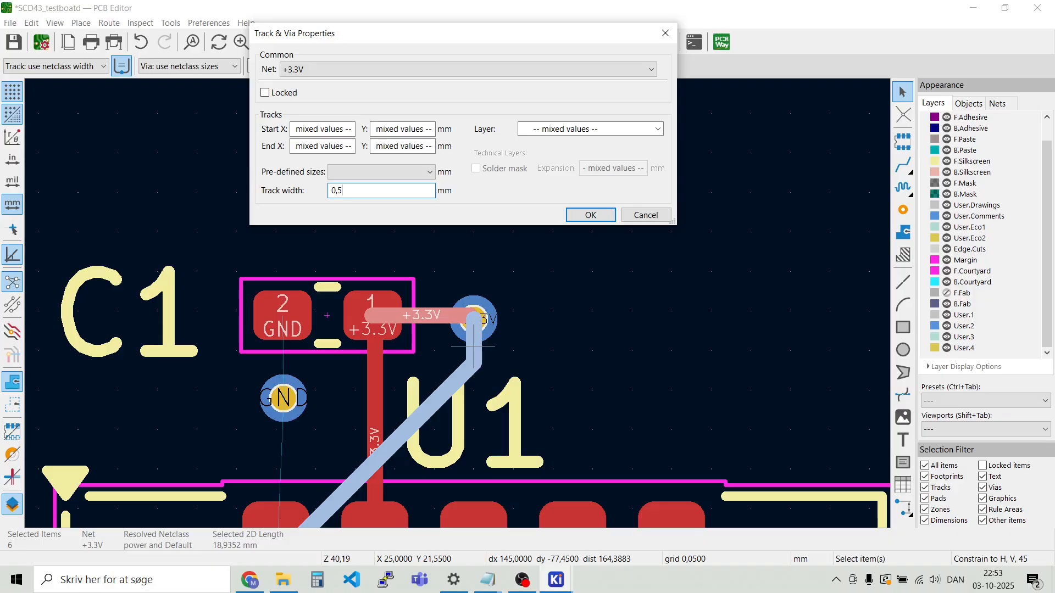
{"action": "key", "text": "Return"}
Set the vertical +3.3V track between C1 and U1 pin 19 to 0.5 mm wide and save the board
{"action": "left_click", "coordinate": [375, 385]}
{"action": "right_click", "coordinate": [367, 380]}
{"action": "left_click", "coordinate": [388, 280]}
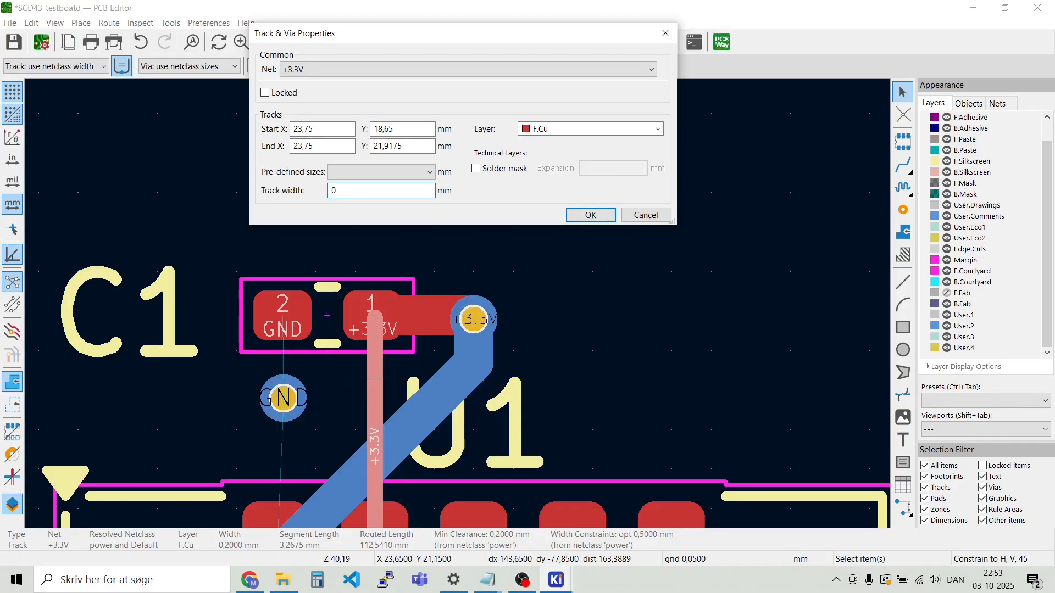
{"action": "key", "text": "Return"}
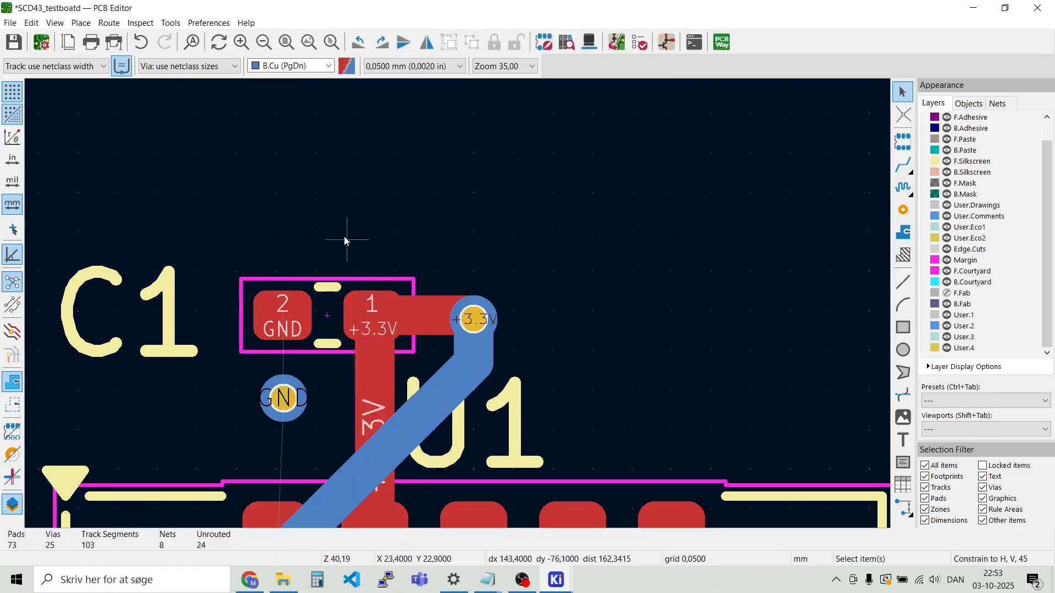
{"action": "left_click", "coordinate": [14, 43]}
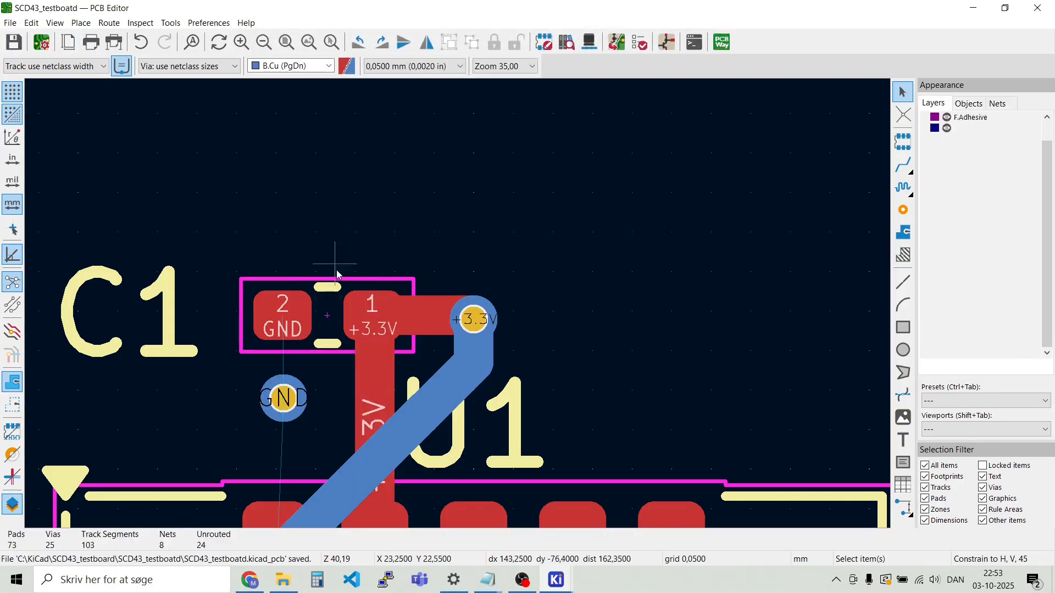
Review the +3.3V routing across the whole board, checking the track from C4 to JP1 up close
{"action": "scroll", "coordinate": [337, 235], "scroll_direction": "down", "scroll_amount": 5}
{"action": "scroll", "coordinate": [466, 338], "scroll_direction": "down", "scroll_amount": 2}
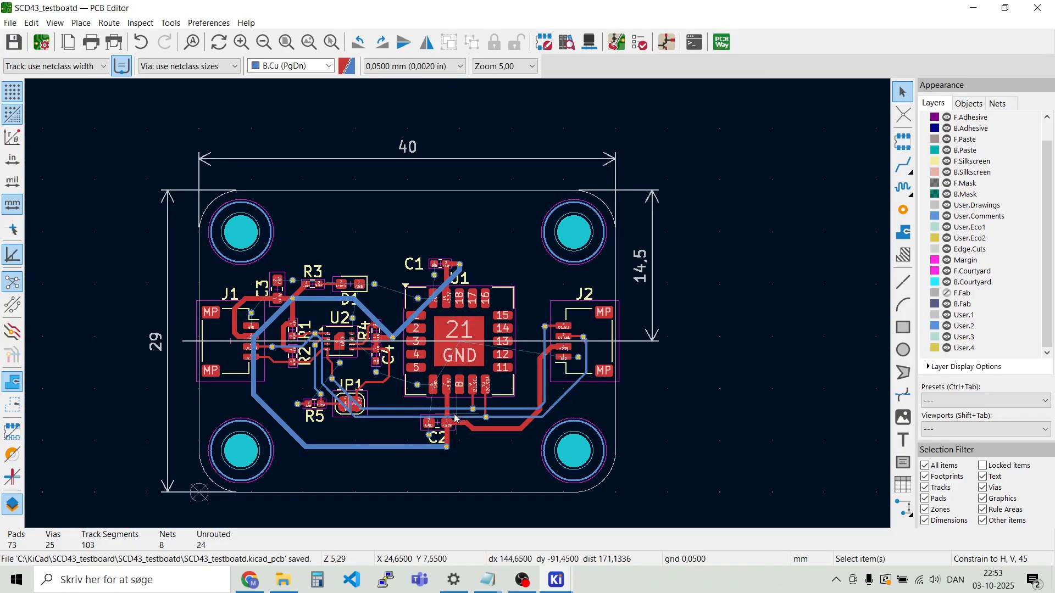
{"action": "scroll", "coordinate": [457, 308], "scroll_direction": "up", "scroll_amount": 4}
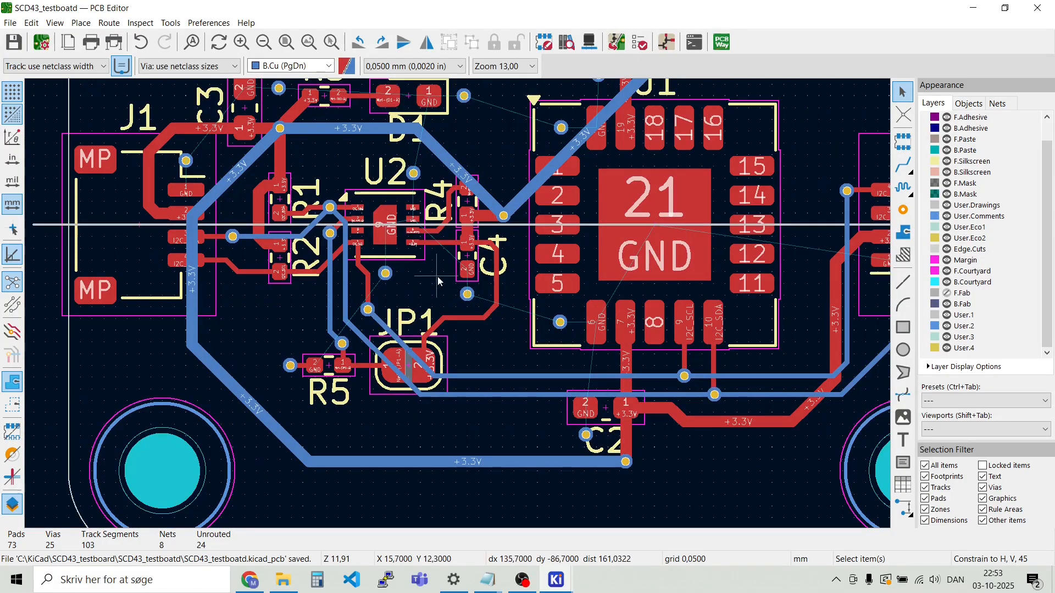
{"action": "scroll", "coordinate": [457, 304], "scroll_direction": "up", "scroll_amount": 2}
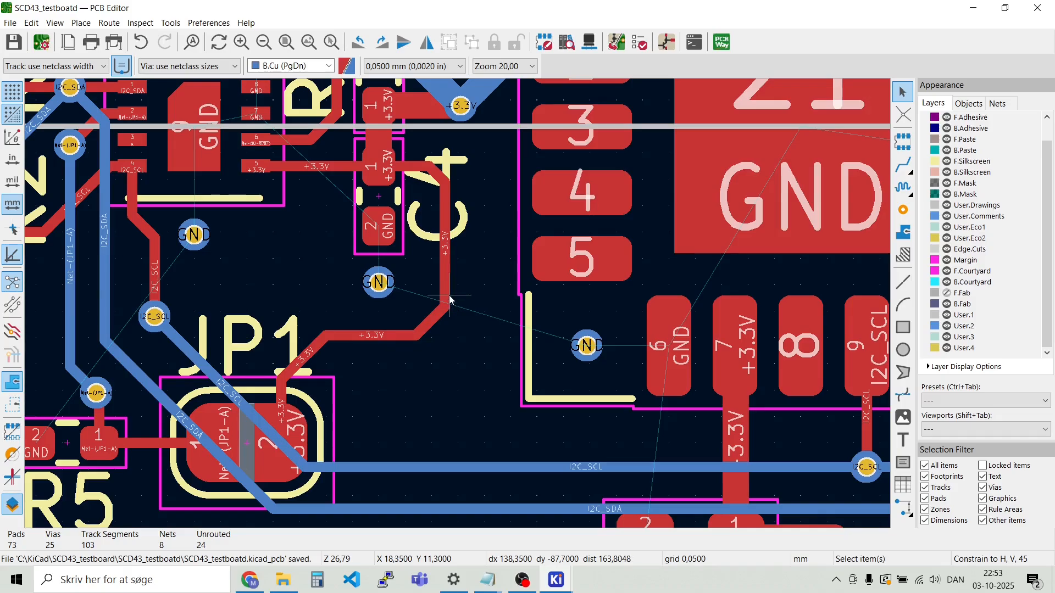
{"action": "scroll", "coordinate": [449, 295], "scroll_direction": "down", "scroll_amount": 2}
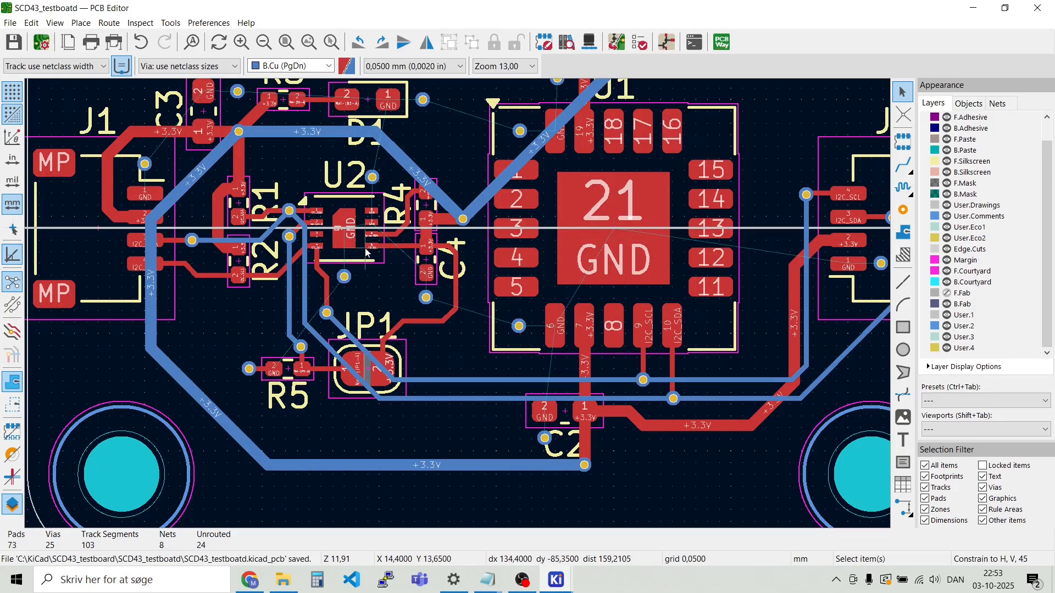
{"action": "scroll", "coordinate": [366, 253], "scroll_direction": "down", "scroll_amount": 2}
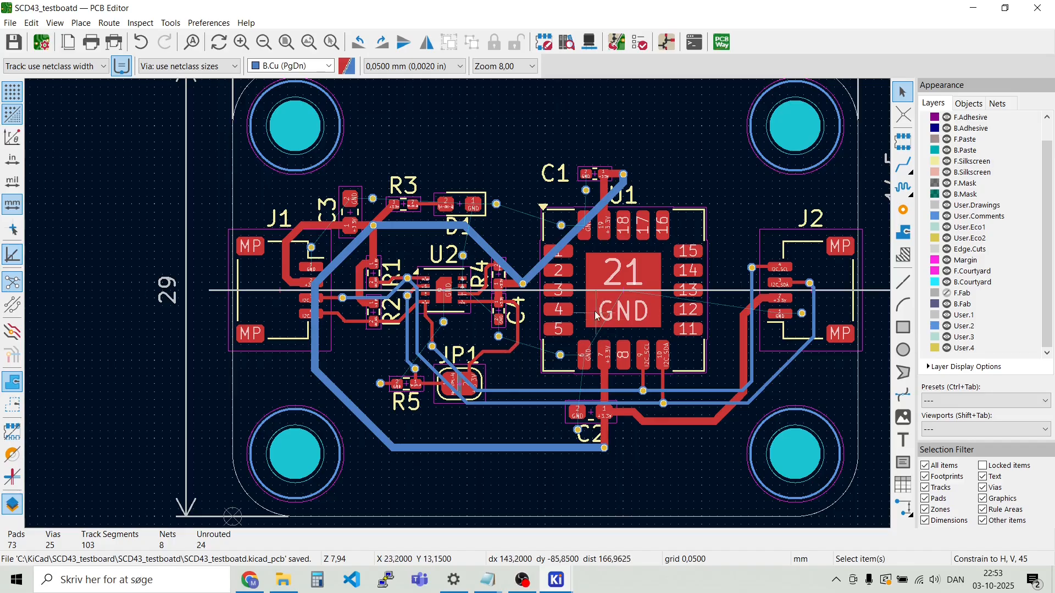
{"action": "scroll", "coordinate": [596, 312], "scroll_direction": "down", "scroll_amount": 4}
{"action": "scroll", "coordinate": [460, 308], "scroll_direction": "up", "scroll_amount": 2}
{"action": "scroll", "coordinate": [460, 308], "scroll_direction": "up", "scroll_amount": 2}
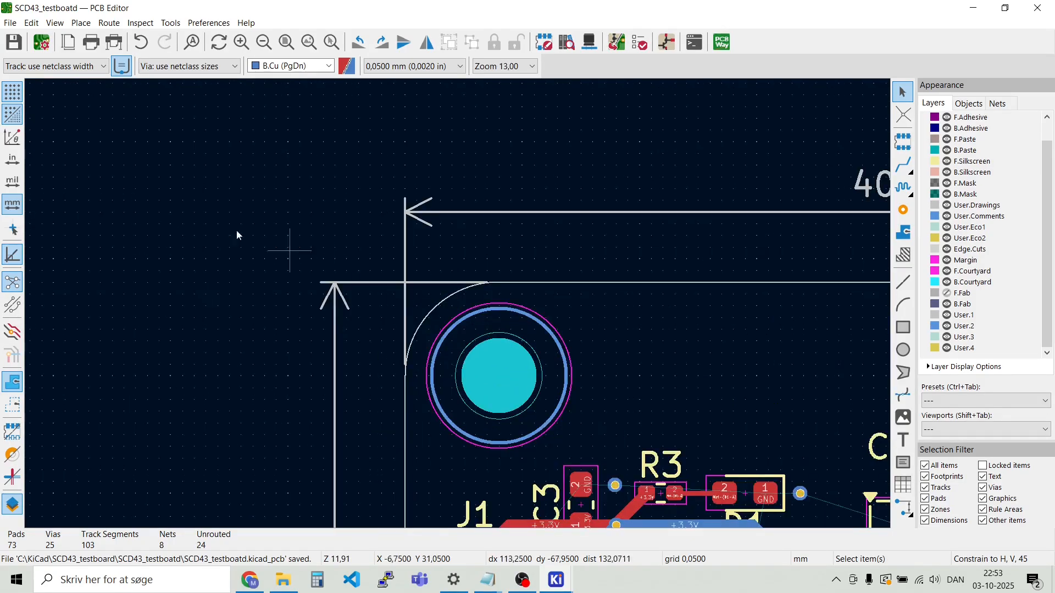
Choose the filled zone tool and set the grid to 1.0000 mm for placing the zone corners
{"action": "left_click", "coordinate": [81, 23]}
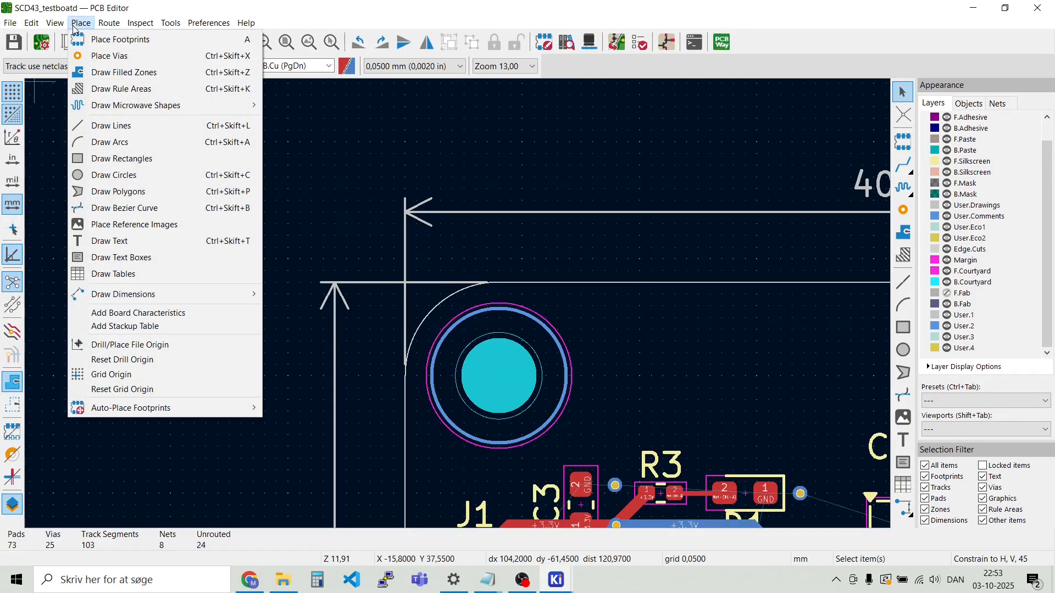
{"action": "left_click", "coordinate": [124, 72]}
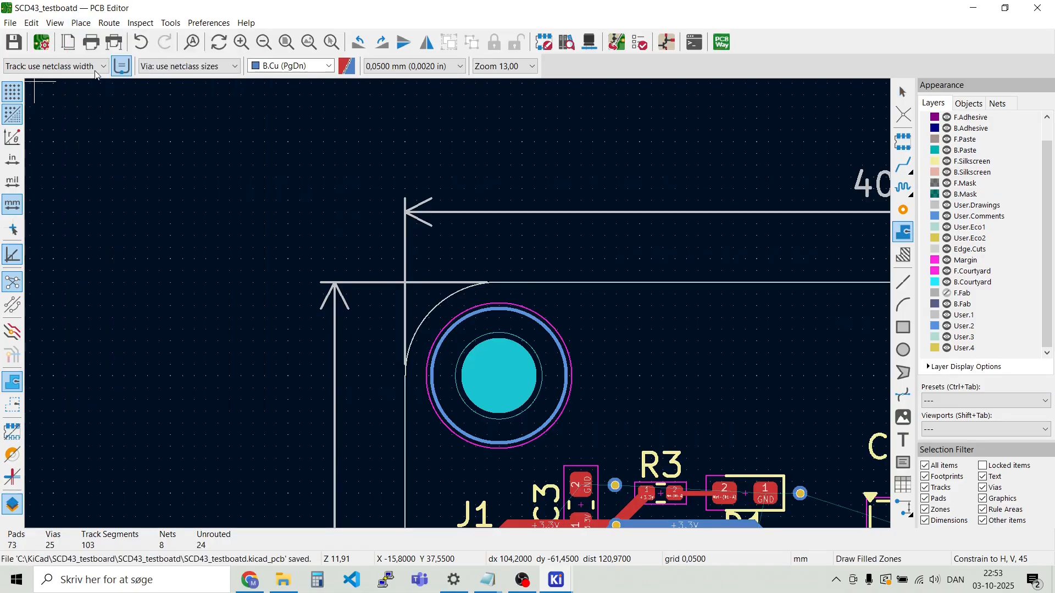
{"action": "left_click", "coordinate": [458, 70]}
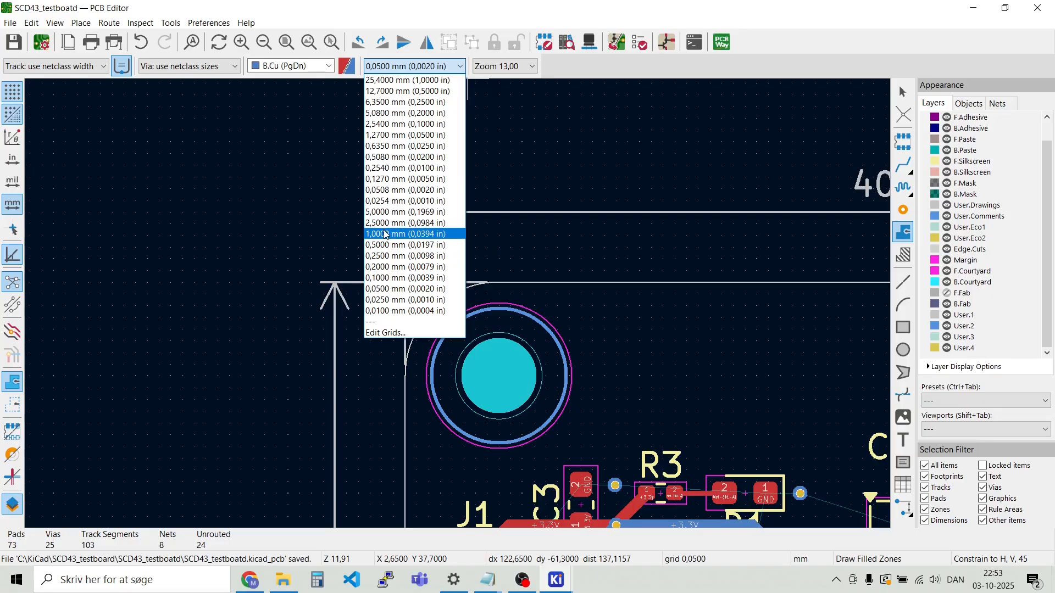
{"action": "left_click", "coordinate": [385, 234]}
{"action": "scroll", "coordinate": [405, 281], "scroll_direction": "down", "scroll_amount": 2}
{"action": "mouse_move", "coordinate": [485, 577]}
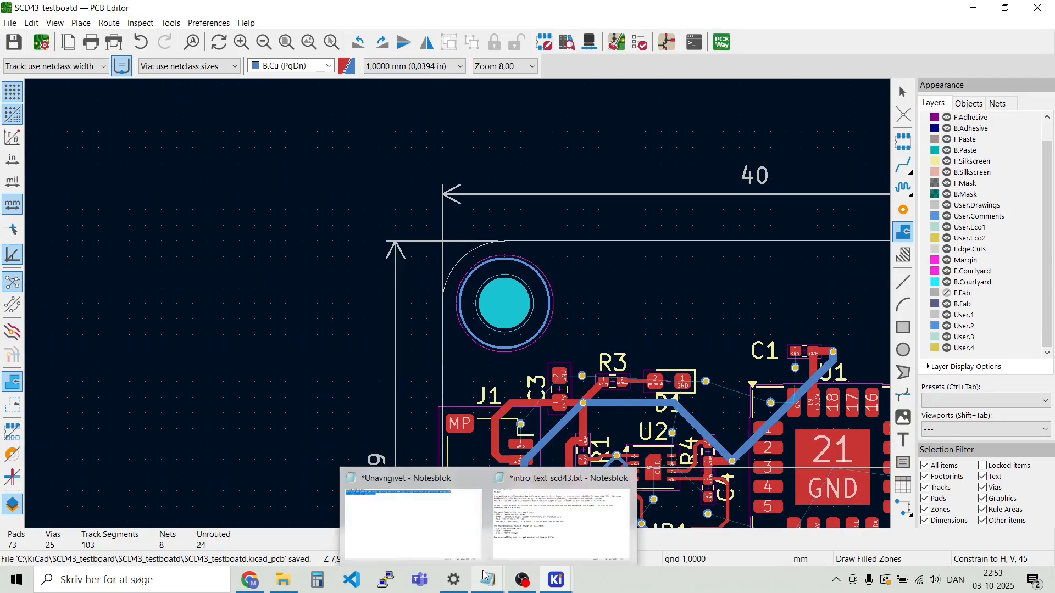
{"action": "scroll", "coordinate": [473, 156], "scroll_direction": "down", "scroll_amount": 2}
{"action": "scroll", "coordinate": [460, 305], "scroll_direction": "up", "scroll_amount": 4}
Start a filled zone at the lower-left corner of the board's bounding rectangle, at the 0,0 origin
{"action": "left_click", "coordinate": [461, 304]}
{"action": "left_click", "coordinate": [386, 113]}
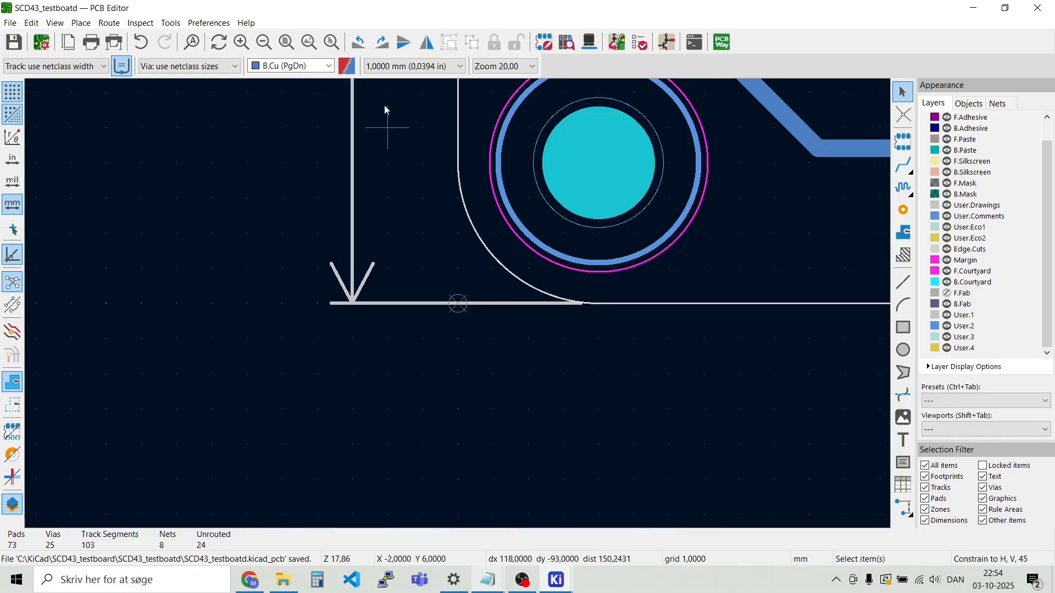
{"action": "left_click", "coordinate": [83, 23]}
{"action": "left_click", "coordinate": [82, 23]}
{"action": "left_click", "coordinate": [84, 25]}
{"action": "left_click", "coordinate": [121, 72]}
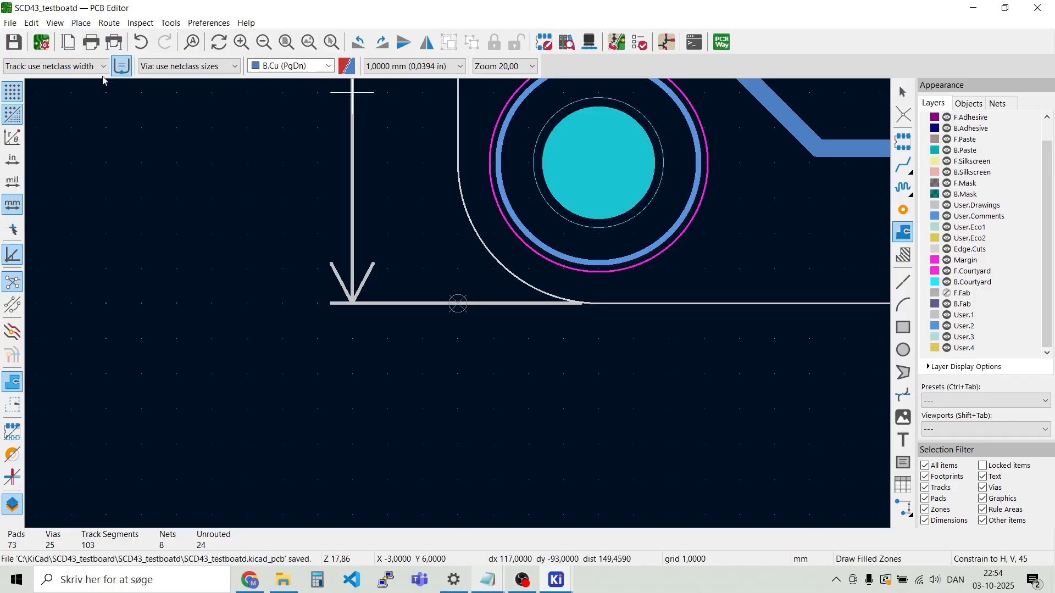
{"action": "left_click", "coordinate": [458, 303]}
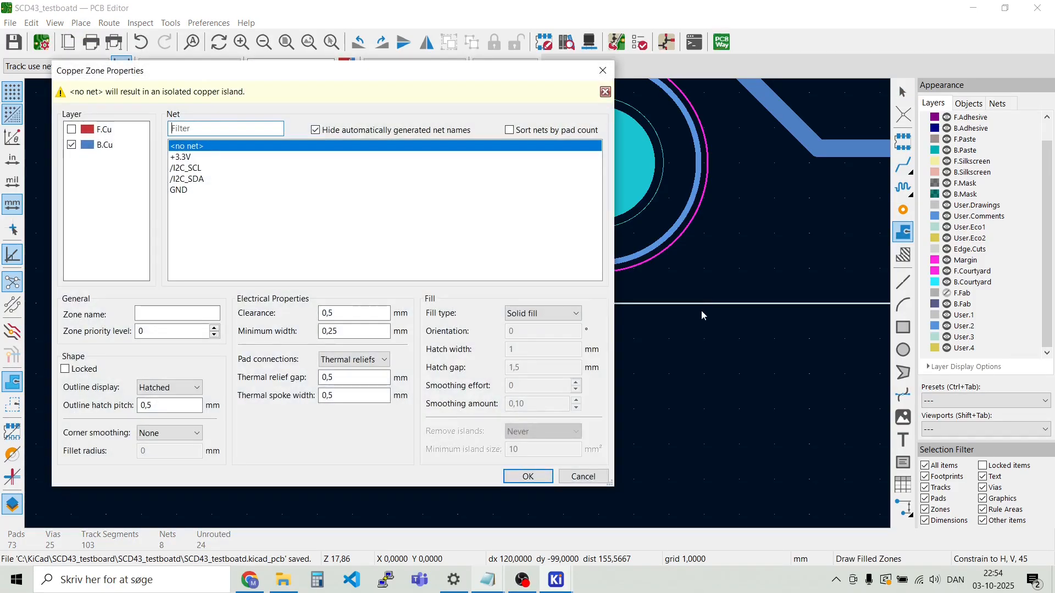
Configure the zone for F.Cu and B.Cu on net GND with 0.2 mm clearance, 0.2 mm thermal relief gap and 0.3 mm spoke width
{"action": "left_click", "coordinate": [71, 129]}
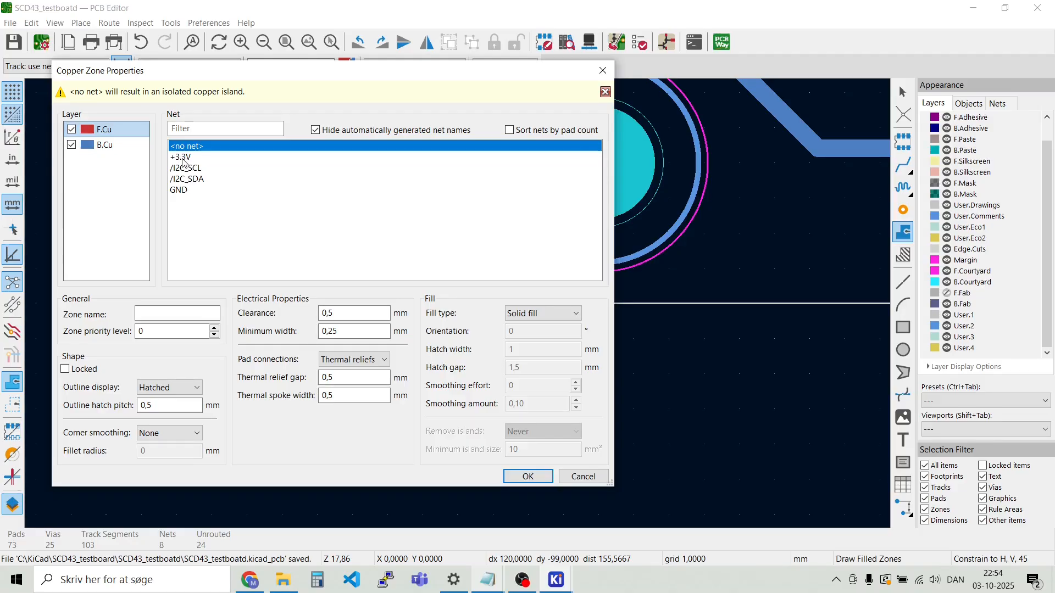
{"action": "left_click", "coordinate": [185, 190]}
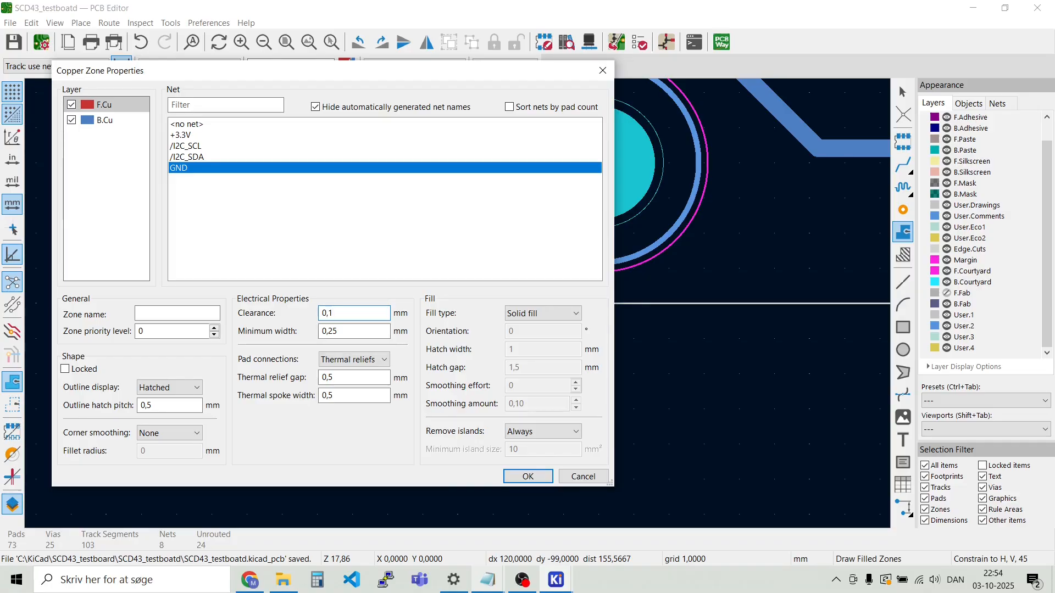
{"action": "key", "text": "Right"}
{"action": "left_click", "coordinate": [339, 312]}
{"action": "left_click", "coordinate": [341, 377]}
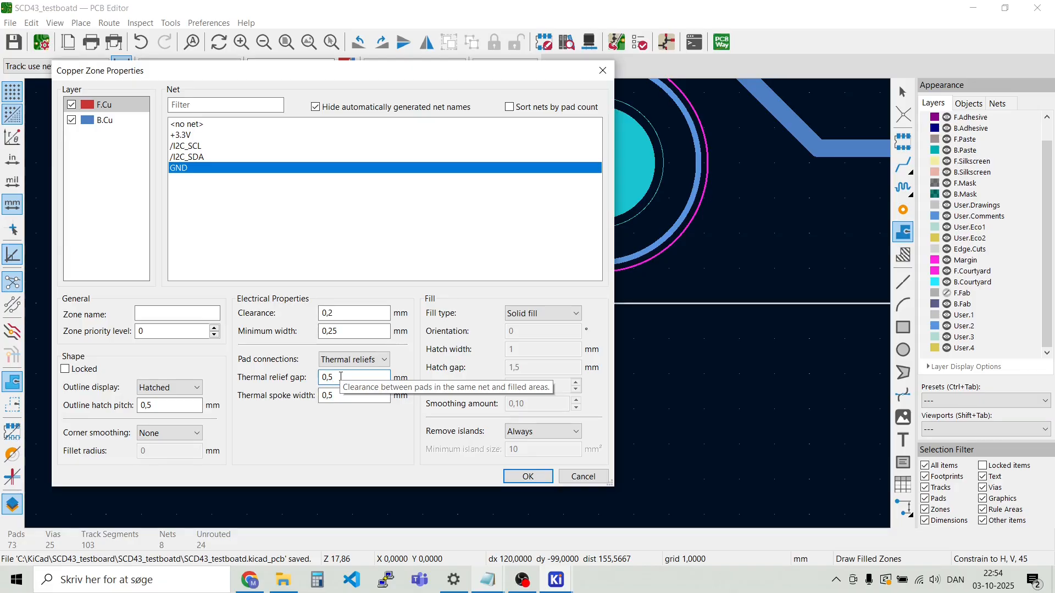
{"action": "left_click", "coordinate": [345, 395]}
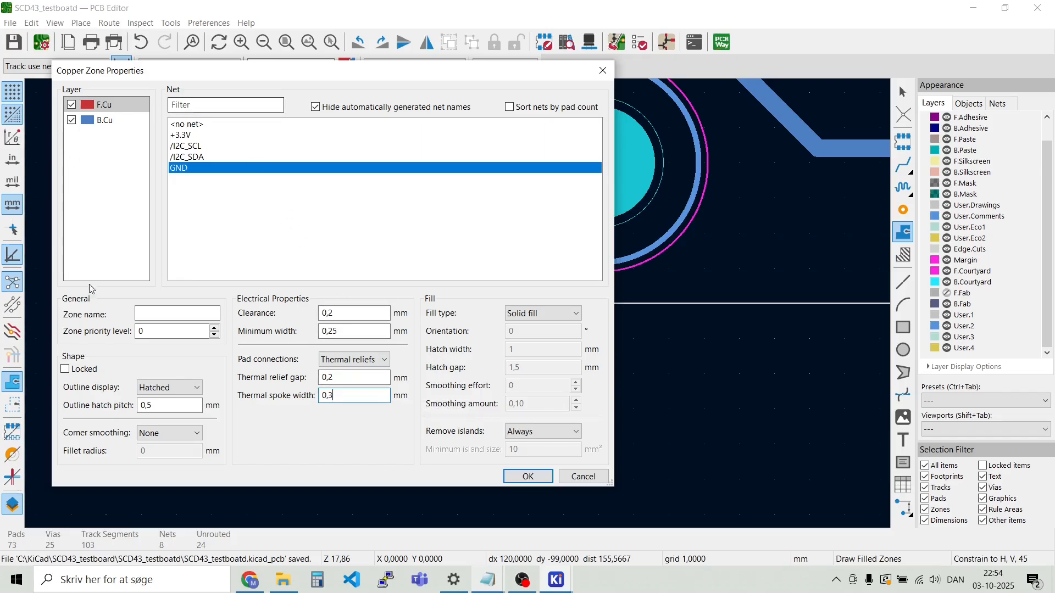
{"action": "left_click", "coordinate": [526, 476]}
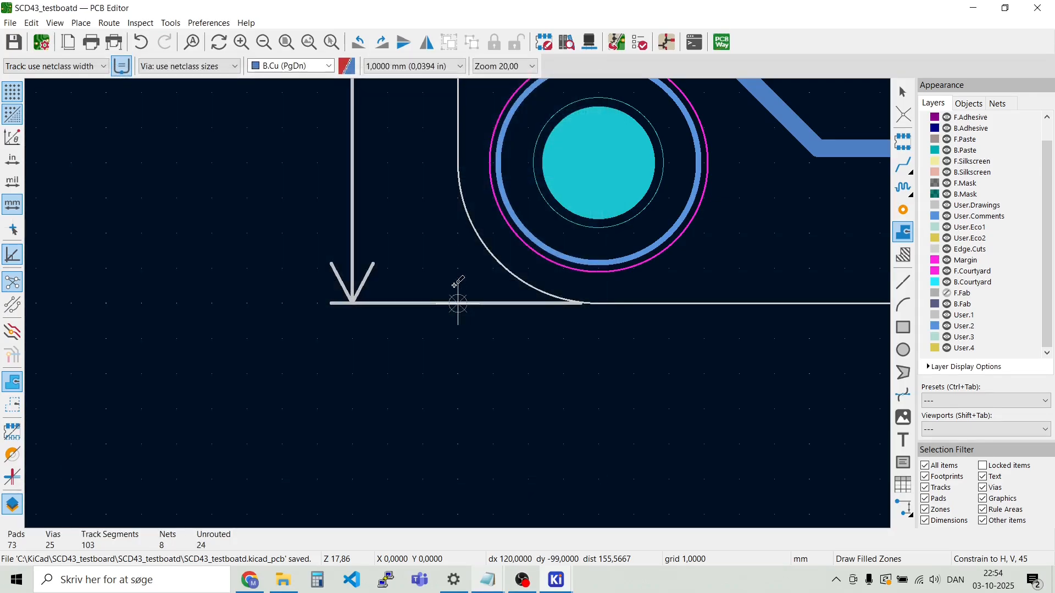
Outline the GND zone as a 40 by 29 mm rectangle through the board's remaining three corners and close it
{"action": "scroll", "coordinate": [455, 287], "scroll_direction": "down", "scroll_amount": 8}
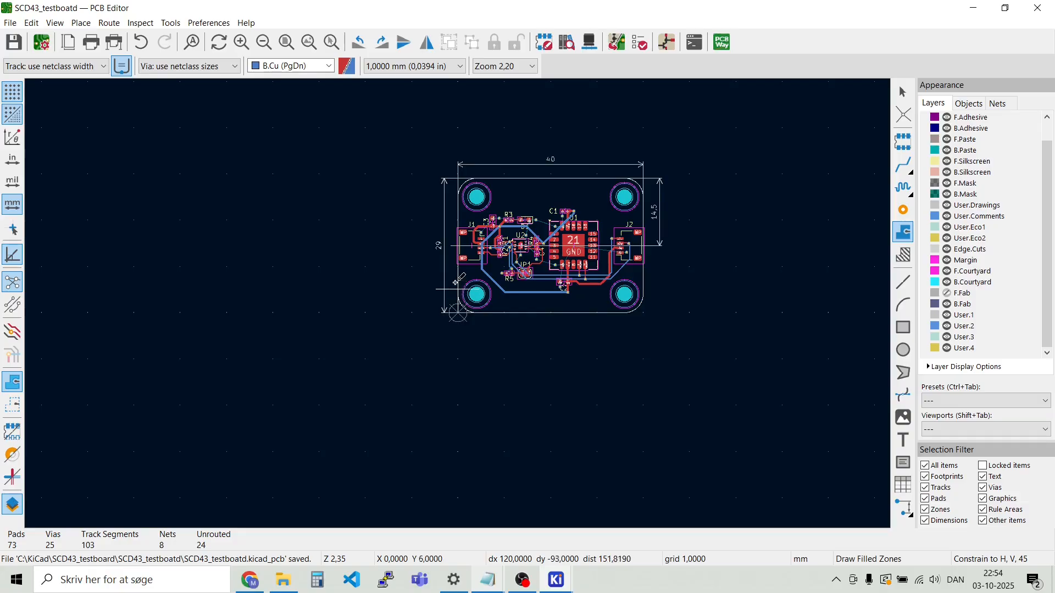
{"action": "scroll", "coordinate": [460, 164], "scroll_direction": "up", "scroll_amount": 6}
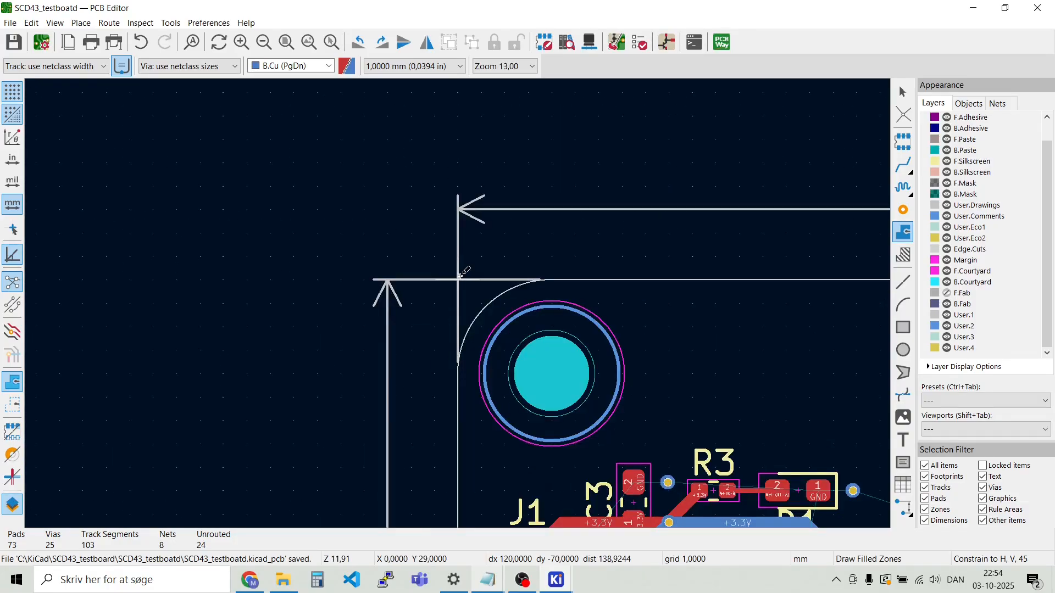
{"action": "scroll", "coordinate": [758, 271], "scroll_direction": "down", "scroll_amount": 5}
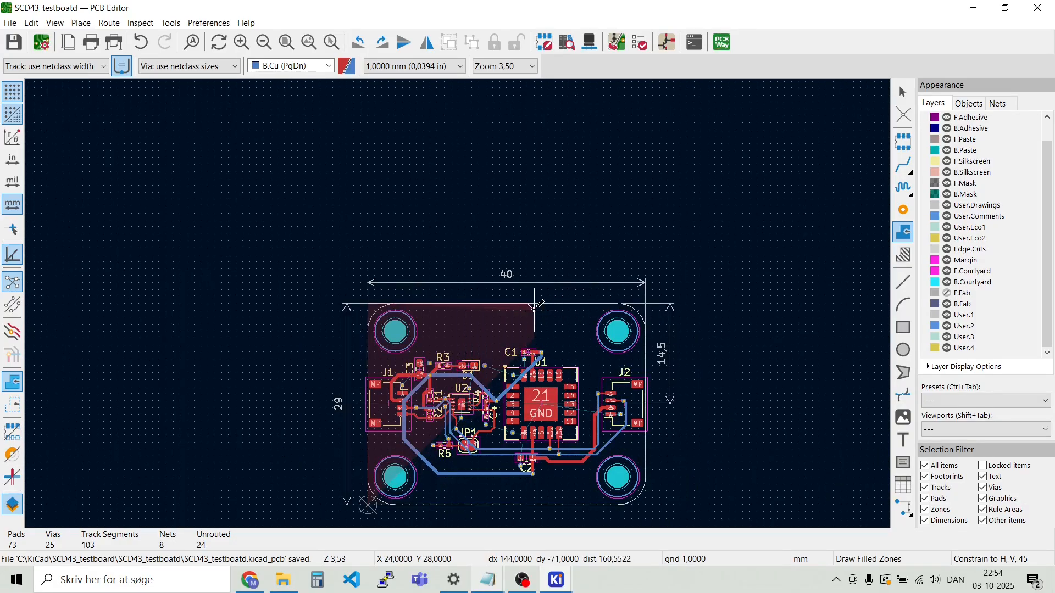
{"action": "scroll", "coordinate": [686, 296], "scroll_direction": "up", "scroll_amount": 9}
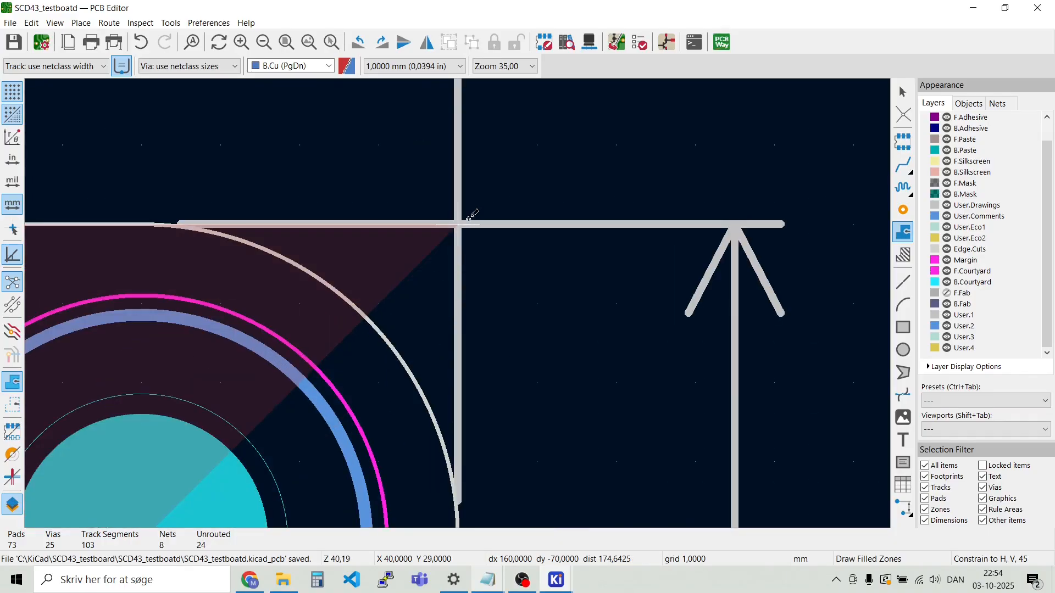
{"action": "scroll", "coordinate": [460, 264], "scroll_direction": "down", "scroll_amount": 9}
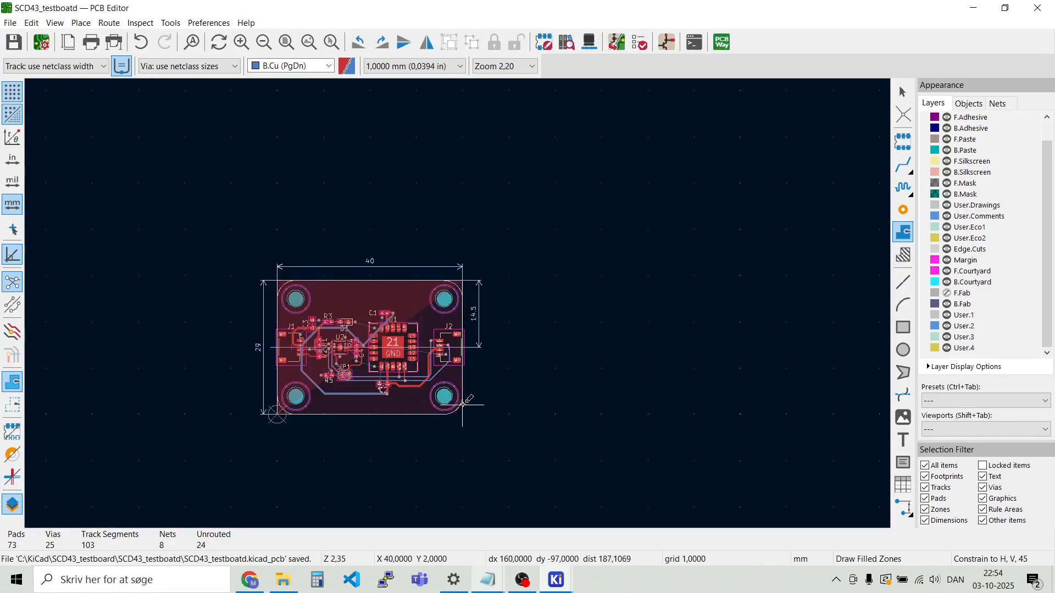
{"action": "scroll", "coordinate": [459, 304], "scroll_direction": "up", "scroll_amount": 5}
{"action": "scroll", "coordinate": [460, 304], "scroll_direction": "up", "scroll_amount": 2}
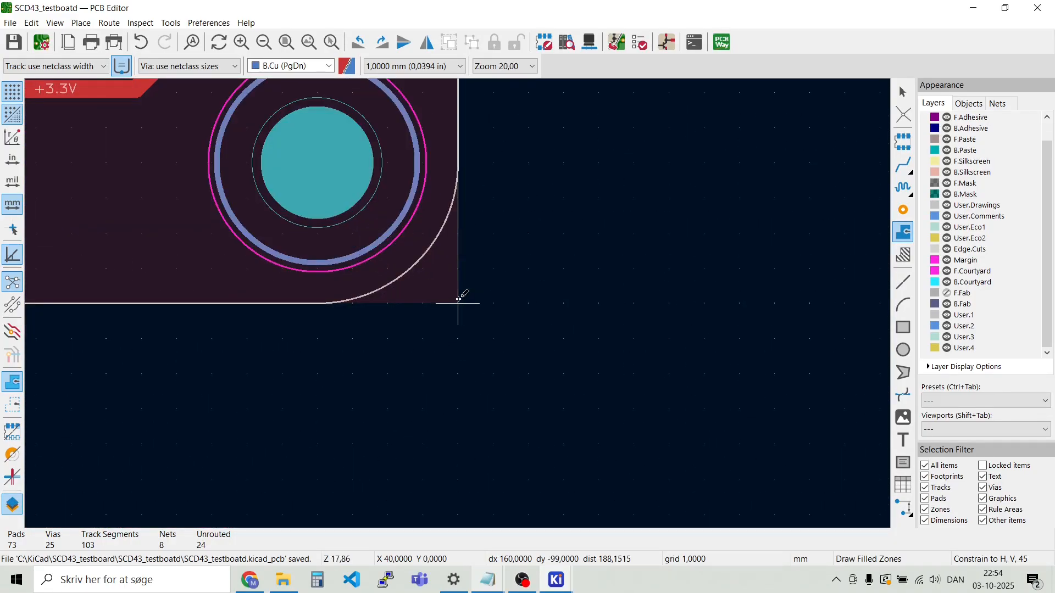
{"action": "left_click", "coordinate": [458, 303]}
{"action": "key", "text": "Escape"}
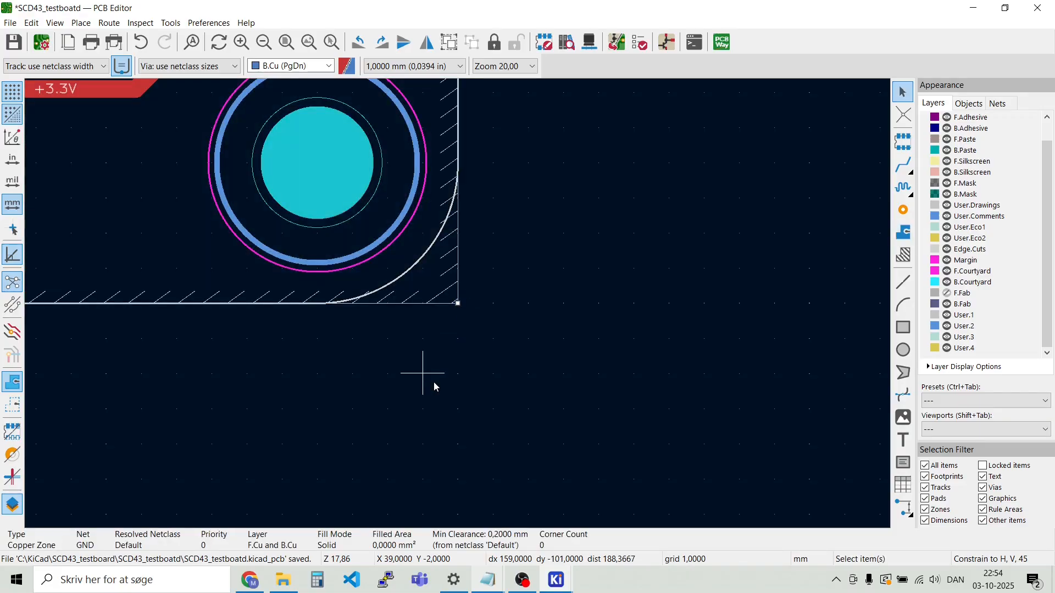
Fill the GND copper zone on both layers and deselect it
{"action": "key", "text": "b"}
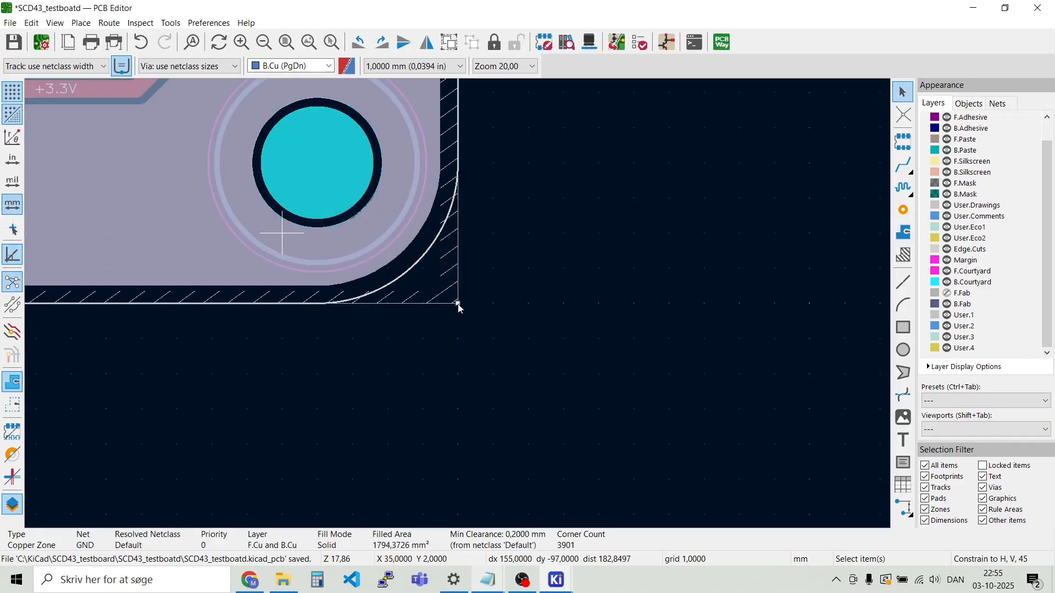
{"action": "scroll", "coordinate": [435, 387], "scroll_direction": "down", "scroll_amount": 5}
{"action": "key", "text": "Escape"}
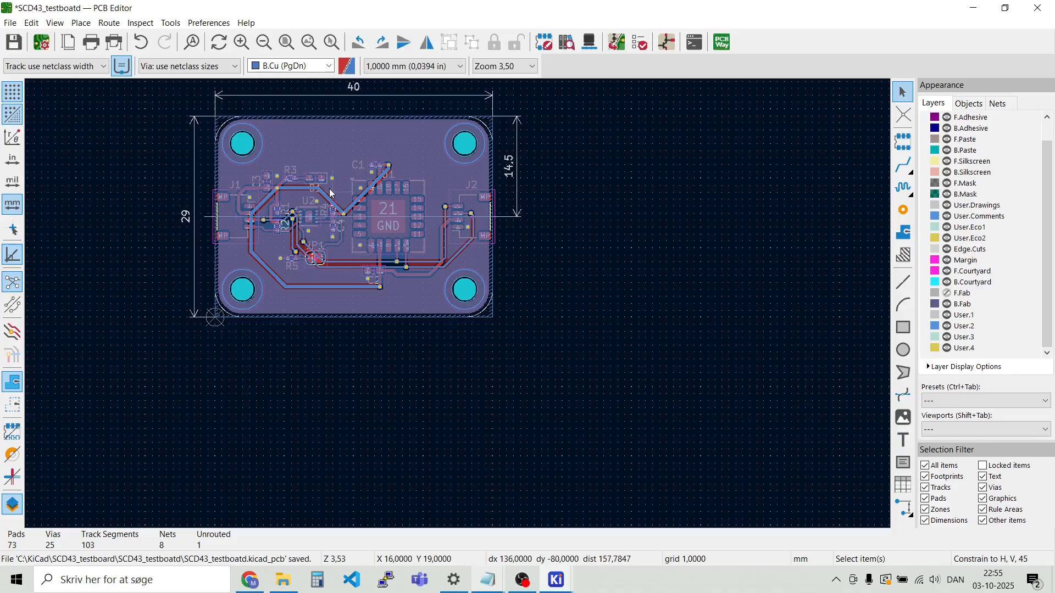
Lower the display opacity of zones so that the tracks and pads stand out from the GND fill
{"action": "scroll", "coordinate": [328, 201], "scroll_direction": "up", "scroll_amount": 4}
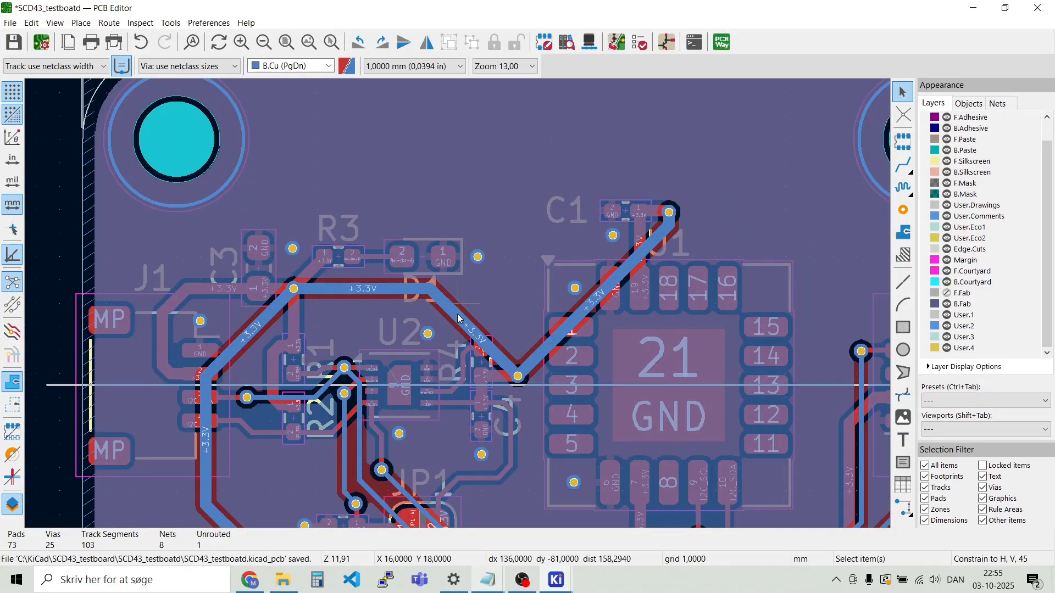
{"action": "scroll", "coordinate": [459, 324], "scroll_direction": "down", "scroll_amount": 3}
{"action": "scroll", "coordinate": [459, 309], "scroll_direction": "up", "scroll_amount": 3}
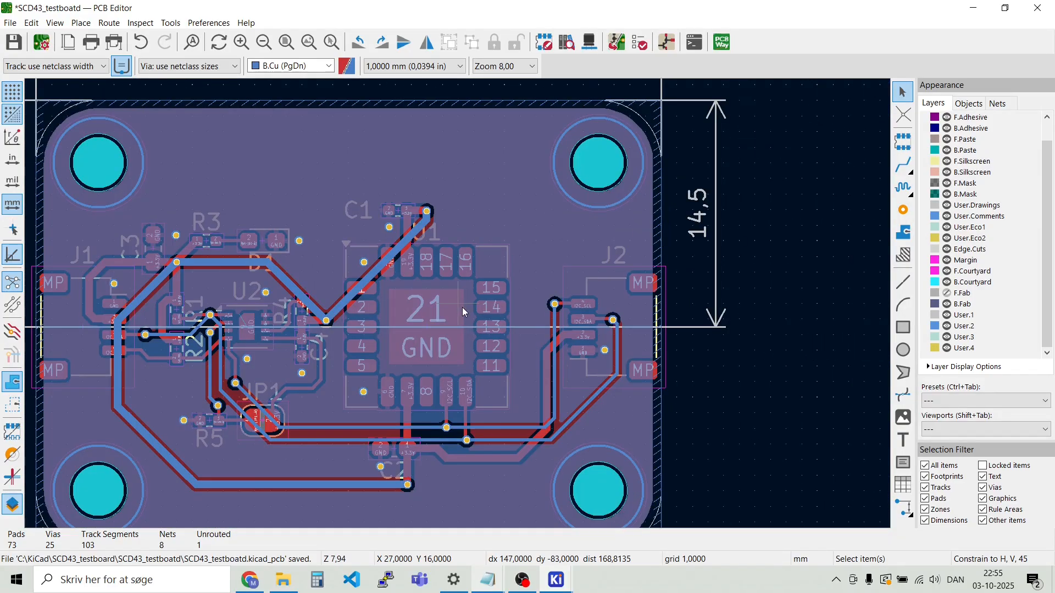
{"action": "scroll", "coordinate": [452, 295], "scroll_direction": "down", "scroll_amount": 2}
{"action": "left_click", "coordinate": [970, 104]}
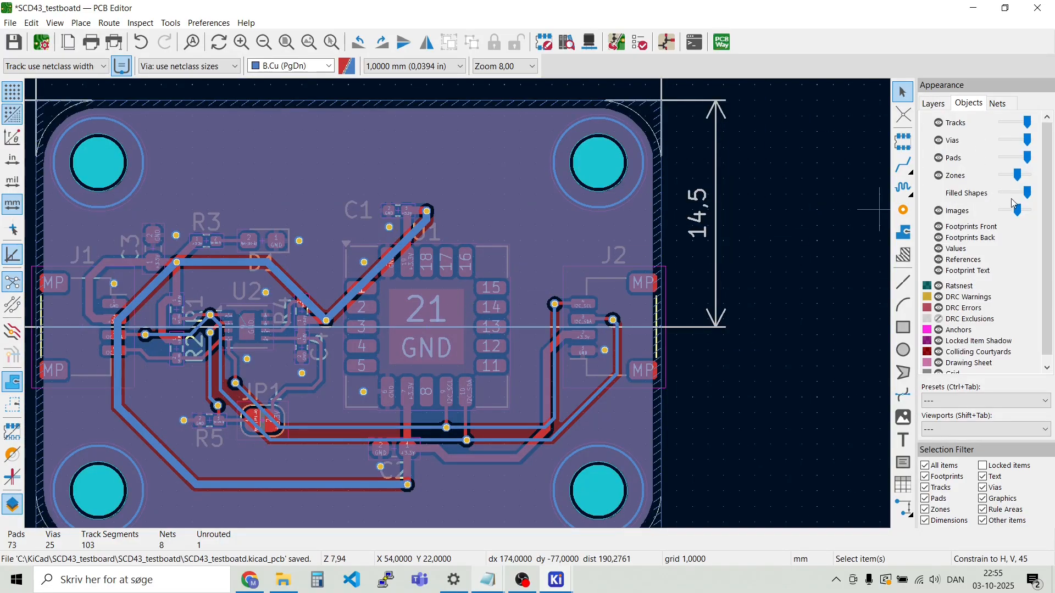
{"action": "left_click_drag", "start_coordinate": [1032, 193], "coordinate": [1011, 180]}
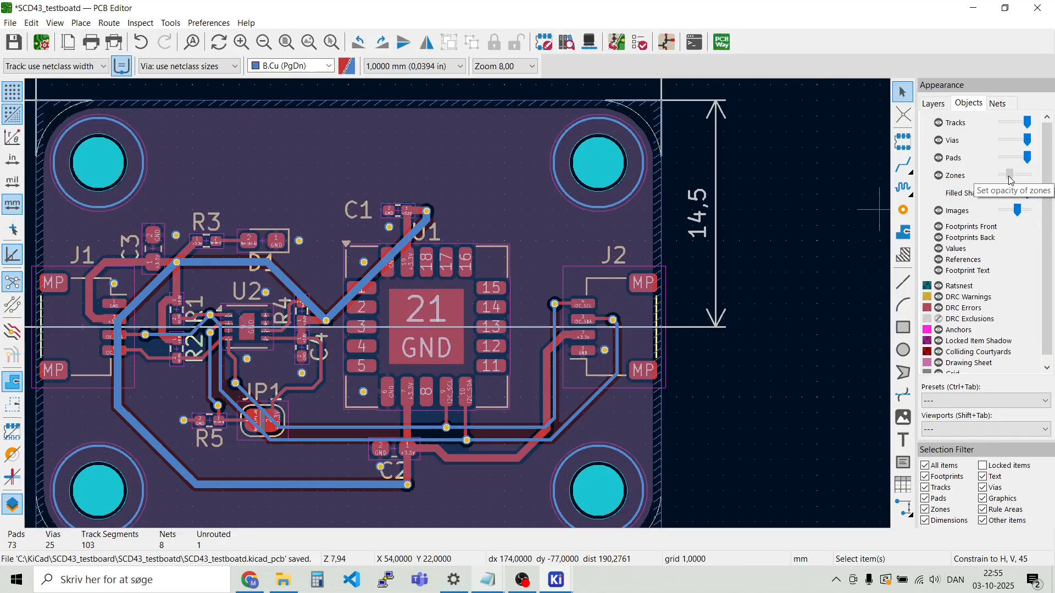
Inspect the filled board in the 3D viewer, tilting it to see the copper and components, and close the viewer
{"action": "scroll", "coordinate": [457, 304], "scroll_direction": "down", "scroll_amount": 3}
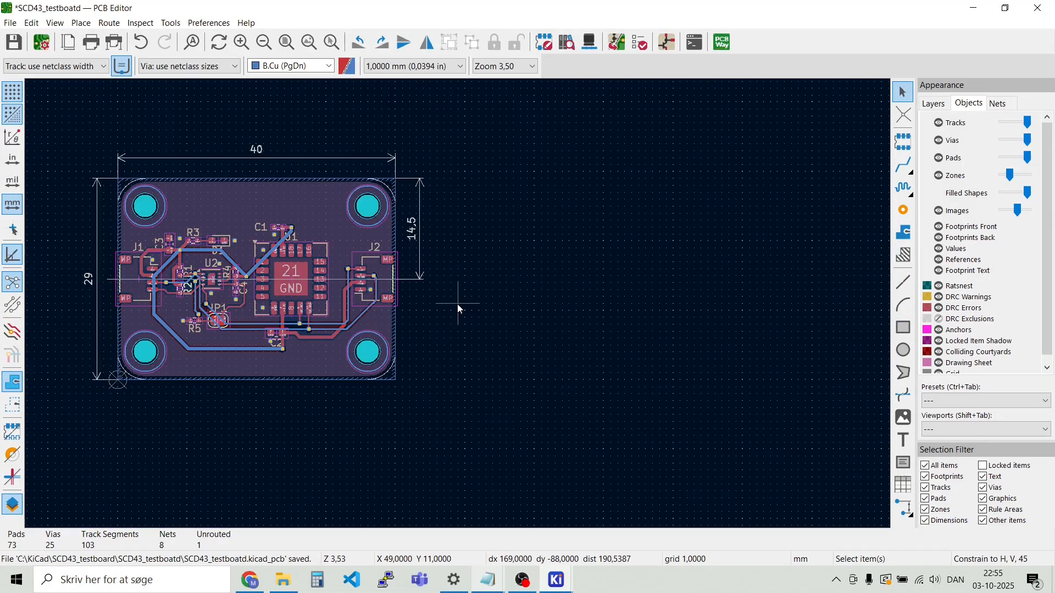
{"action": "scroll", "coordinate": [175, 249], "scroll_direction": "up", "scroll_amount": 5}
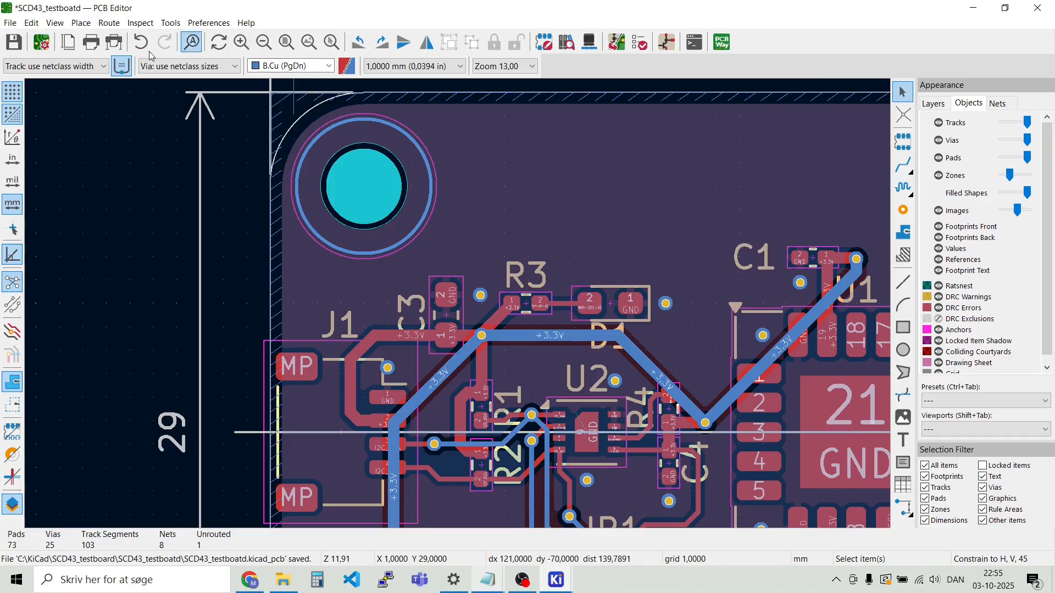
{"action": "left_click", "coordinate": [54, 23]}
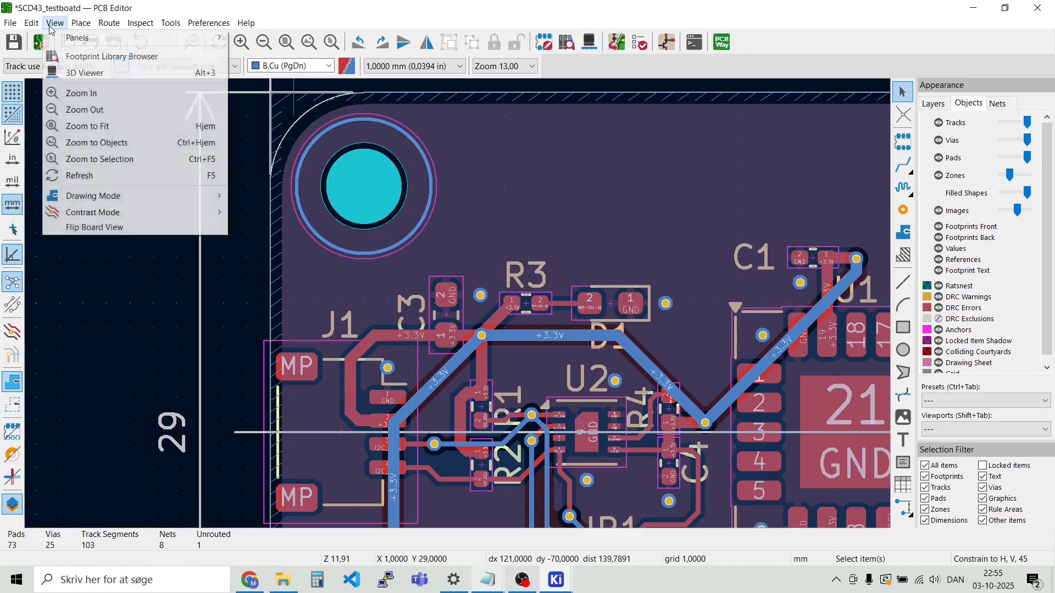
{"action": "left_click", "coordinate": [77, 76]}
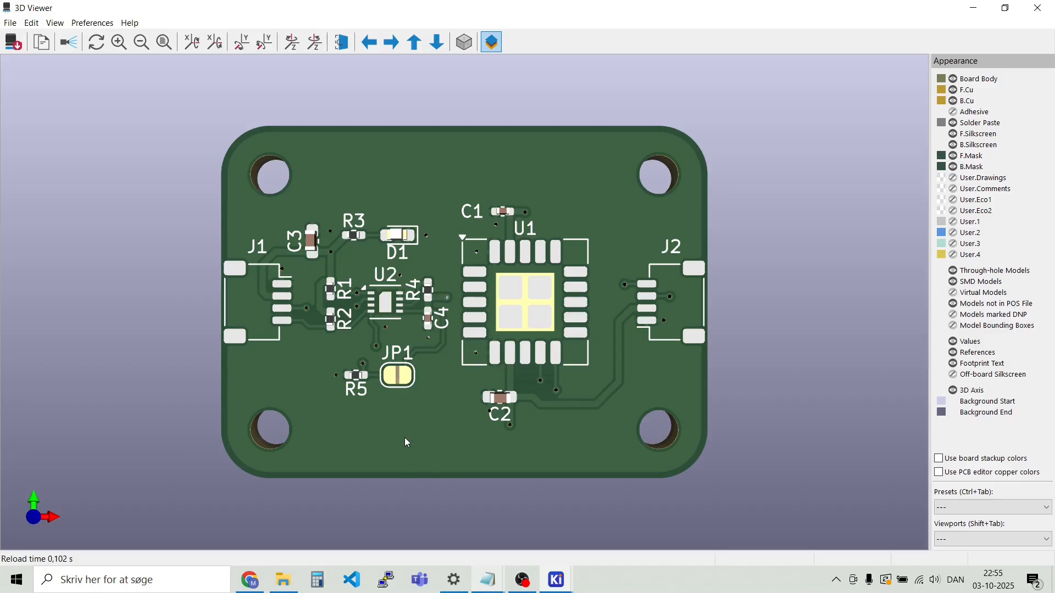
{"action": "left_click_drag", "start_coordinate": [406, 442], "coordinate": [402, 400]}
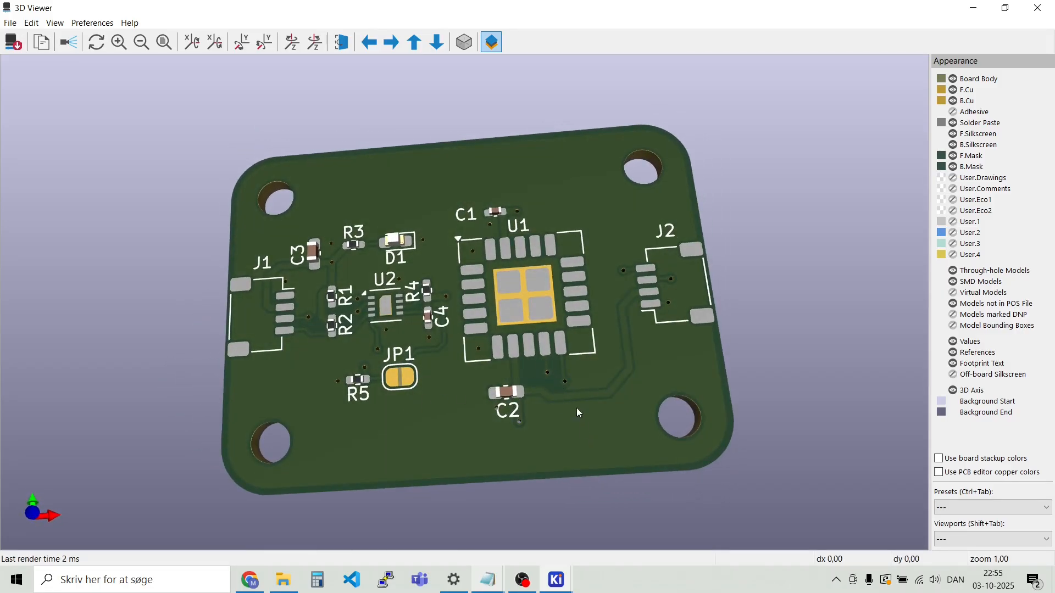
{"action": "left_click", "coordinate": [1040, 7]}
Examine the GND fill around U1 pins 6 to 10, C2 and the I2C_SCL and I2C_SDA tracks
{"action": "scroll", "coordinate": [350, 501], "scroll_direction": "down", "scroll_amount": 3}
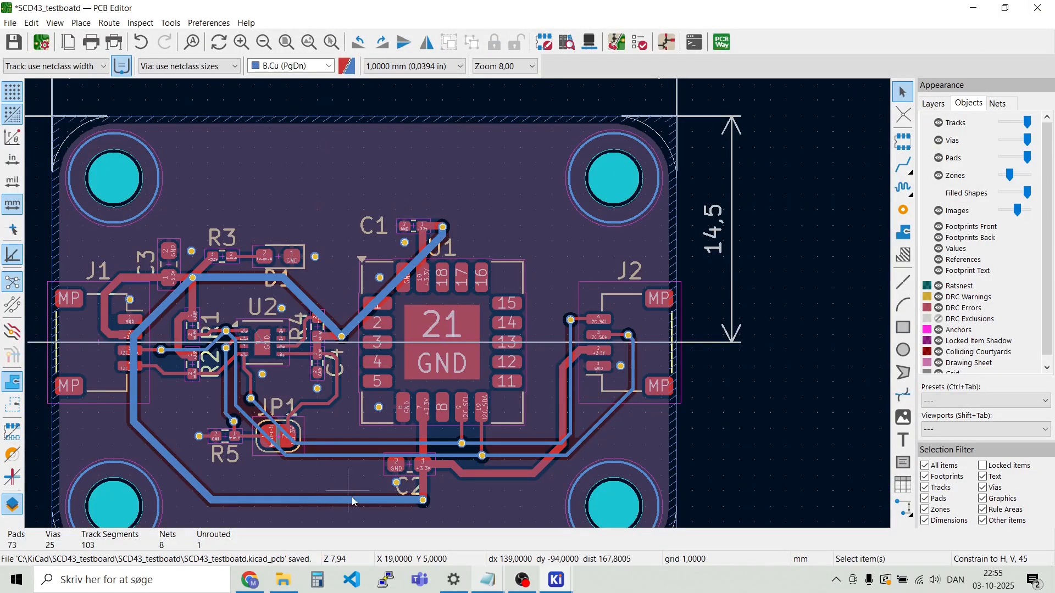
{"action": "scroll", "coordinate": [474, 454], "scroll_direction": "up", "scroll_amount": 3}
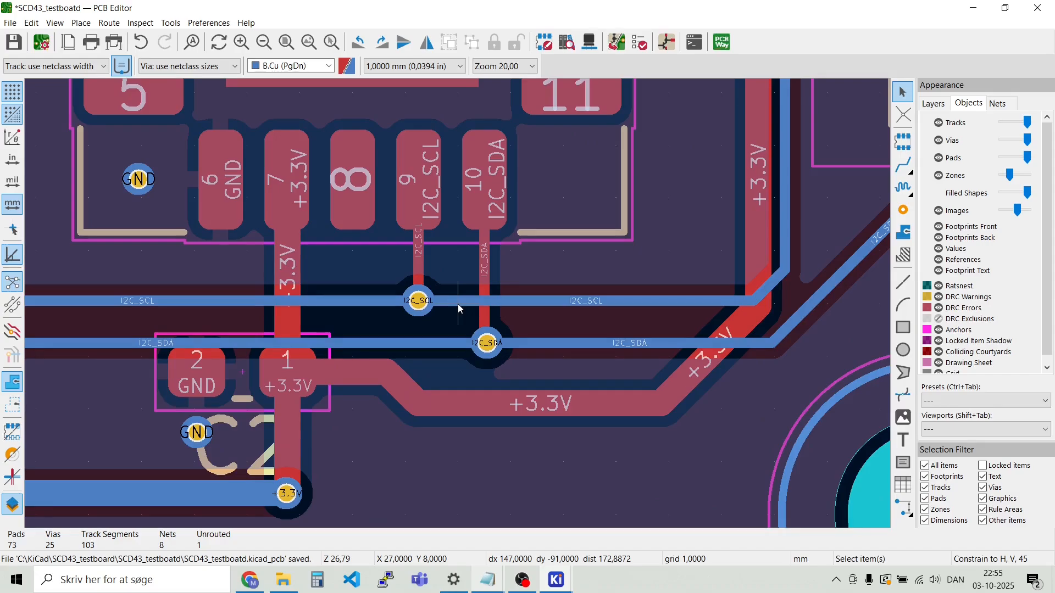
{"action": "scroll", "coordinate": [459, 308], "scroll_direction": "up", "scroll_amount": 2}
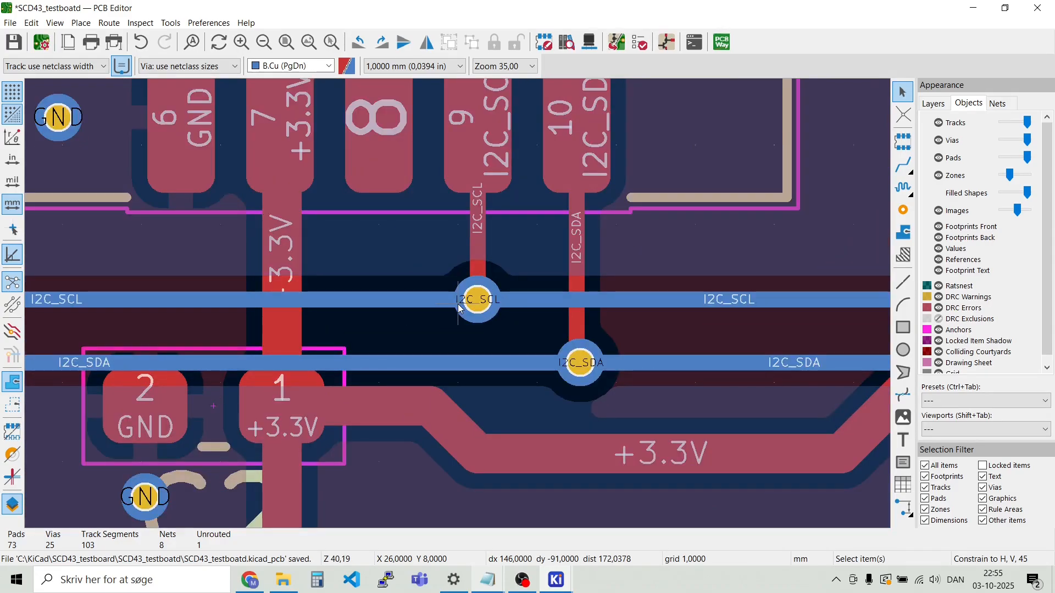
{"action": "scroll", "coordinate": [459, 308], "scroll_direction": "down", "scroll_amount": 2}
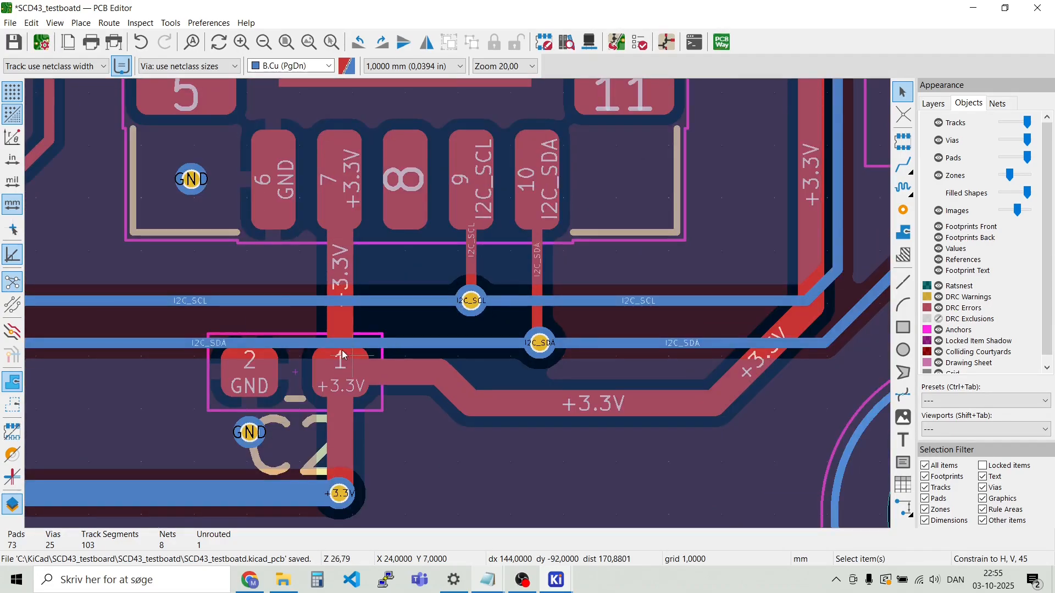
{"action": "scroll", "coordinate": [342, 355], "scroll_direction": "down", "scroll_amount": 1}
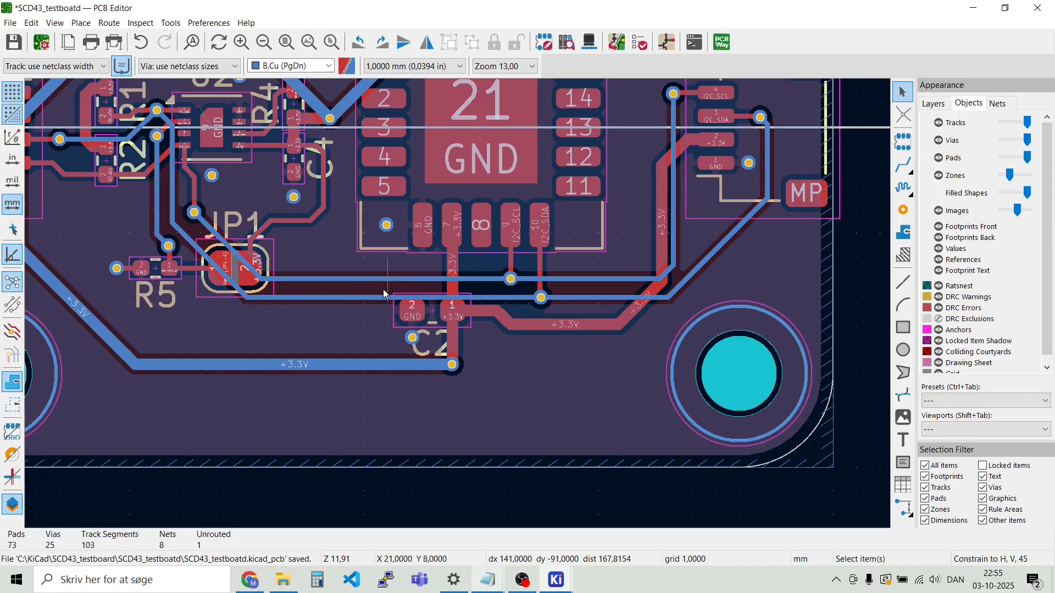
Set the grid to 0.1000 mm and shift the horizontal I2C_SDA back-copper track away from I2C_SCL so that it crosses C2's pads
{"action": "mouse_move", "coordinate": [377, 295]}
{"action": "left_mouse_down"}
{"action": "mouse_move", "coordinate": [383, 317]}
{"action": "mouse_move", "coordinate": [382, 306]}
{"action": "left_mouse_up"}
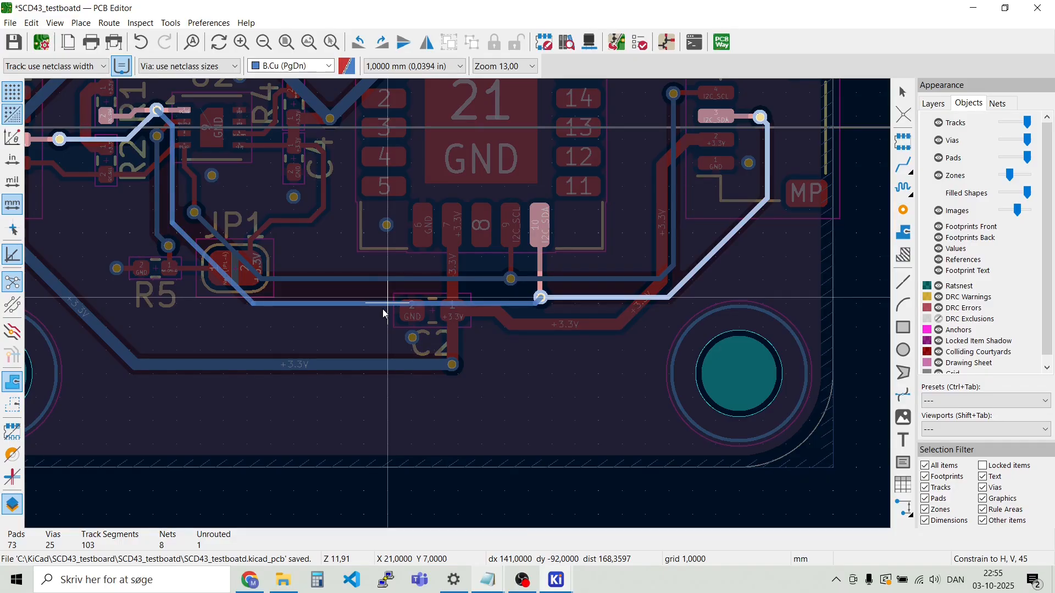
{"action": "left_click_drag", "start_coordinate": [387, 317], "coordinate": [370, 285]}
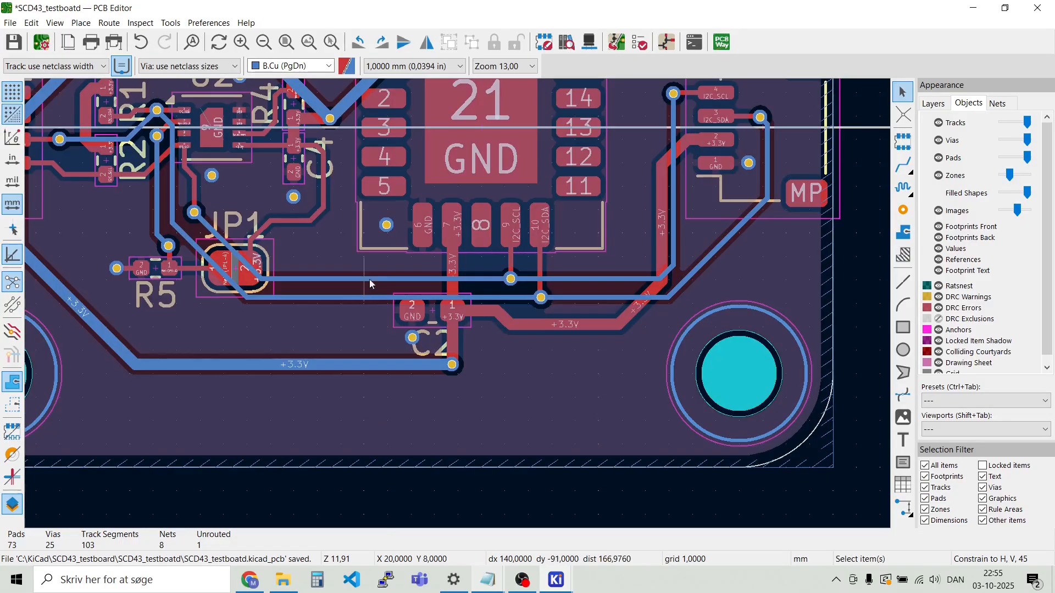
{"action": "left_click", "coordinate": [460, 69]}
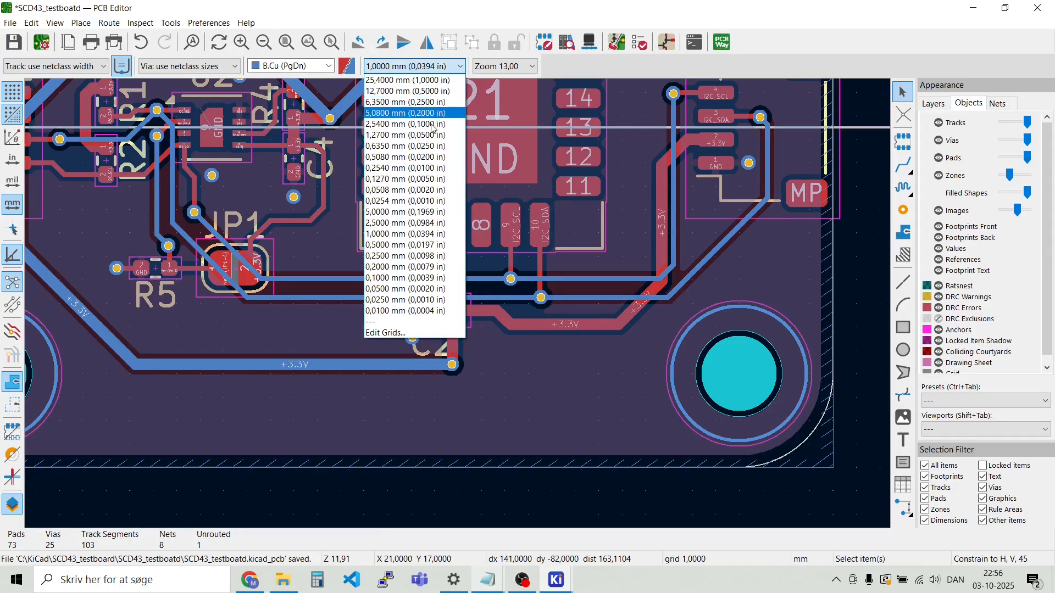
{"action": "left_click", "coordinate": [415, 284]}
{"action": "scroll", "coordinate": [457, 304], "scroll_direction": "up", "scroll_amount": 2}
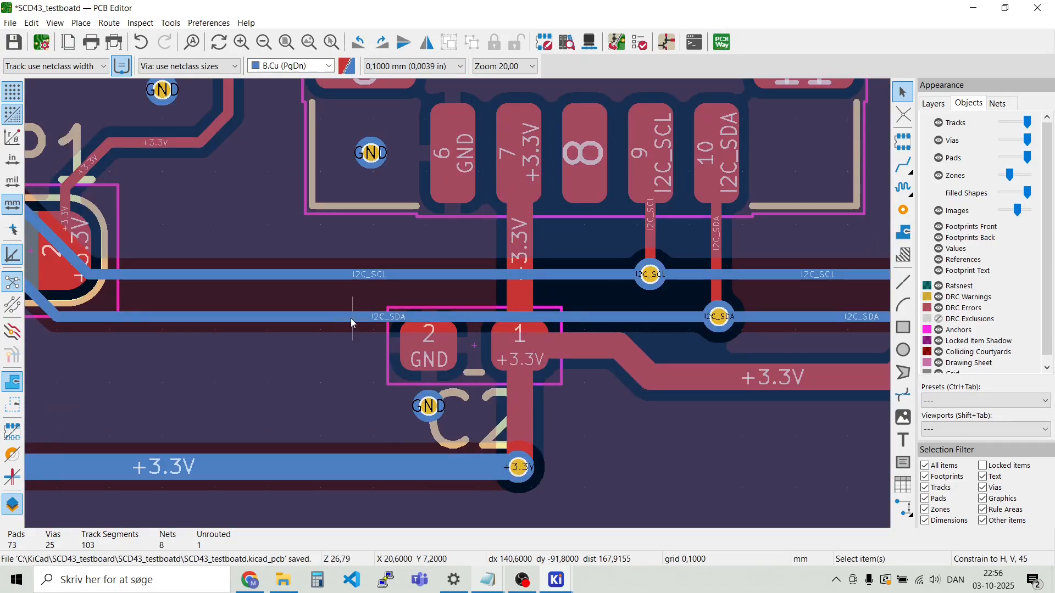
{"action": "left_click_drag", "start_coordinate": [351, 318], "coordinate": [363, 362]}
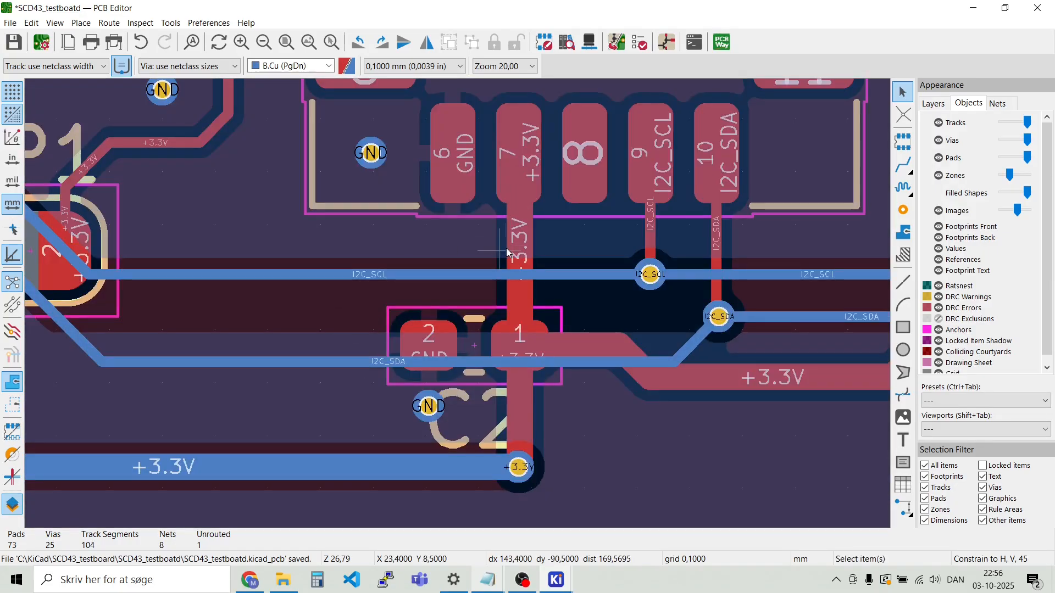
Duplicate the GND via beside C2 into the gap between the I2C_SCL and I2C_SDA vias and refill the zones
{"action": "left_click", "coordinate": [419, 410]}
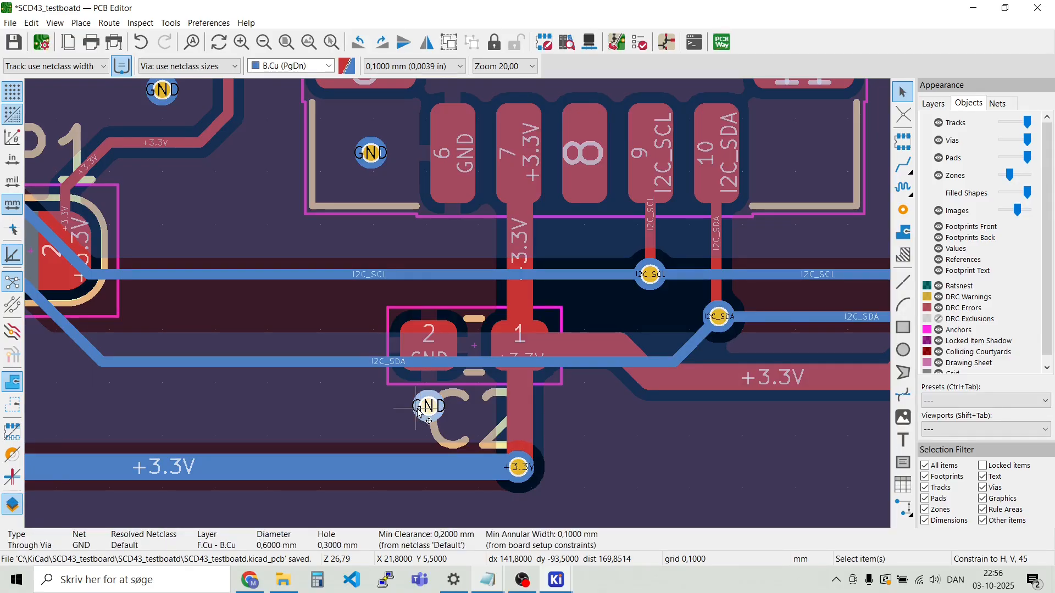
{"action": "key", "text": "ctrl+d"}
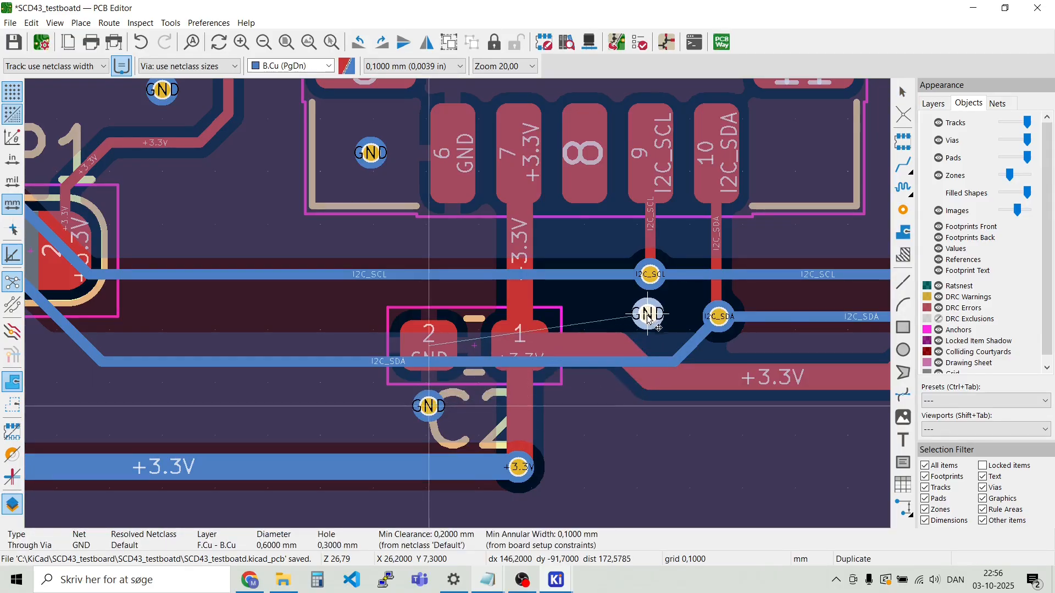
{"action": "scroll", "coordinate": [652, 314], "scroll_direction": "up", "scroll_amount": 4}
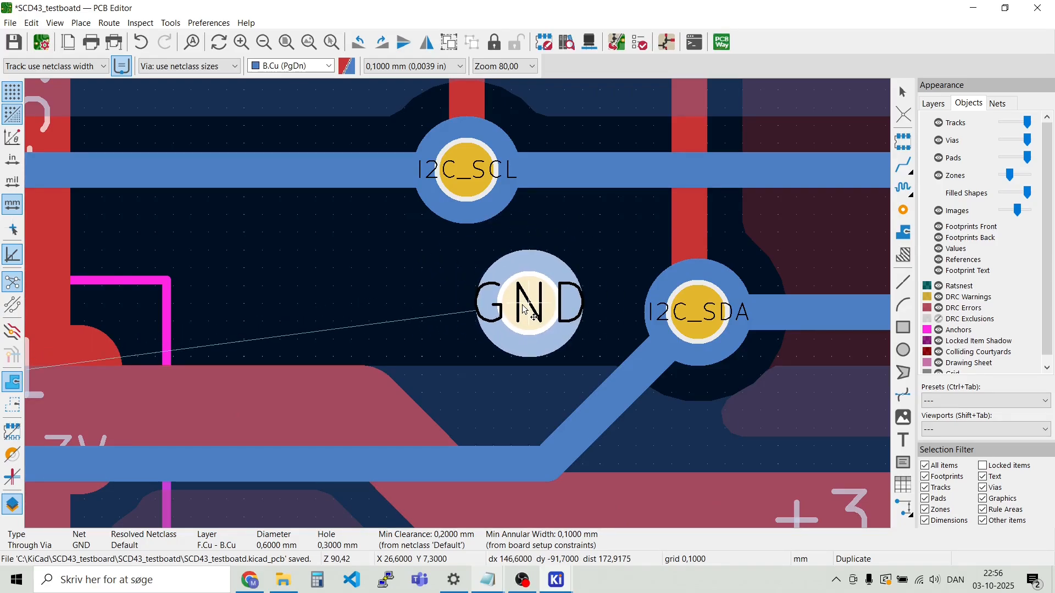
{"action": "left_click", "coordinate": [511, 335]}
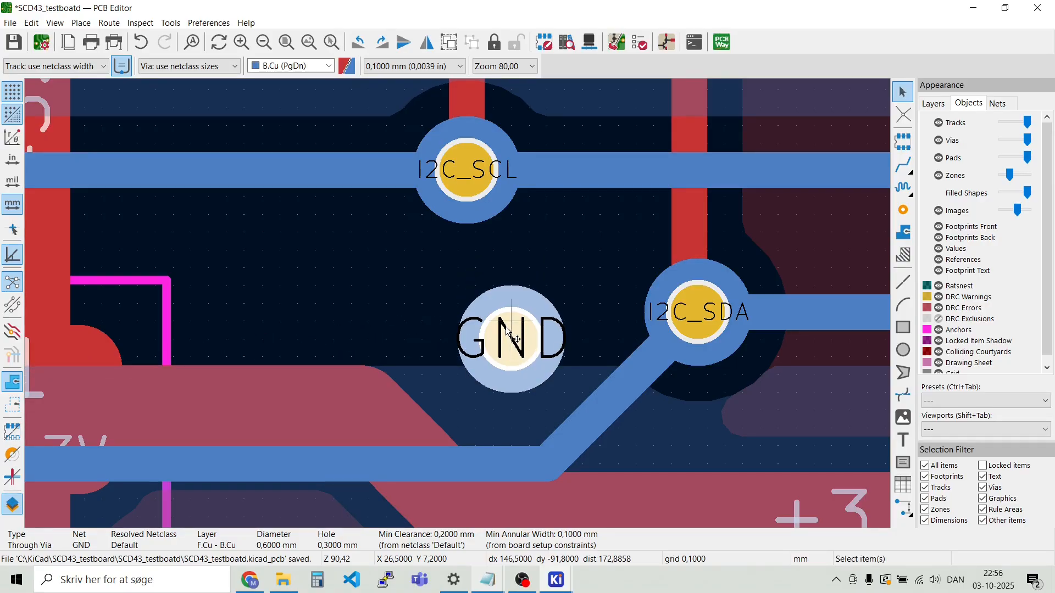
{"action": "key", "text": "m"}
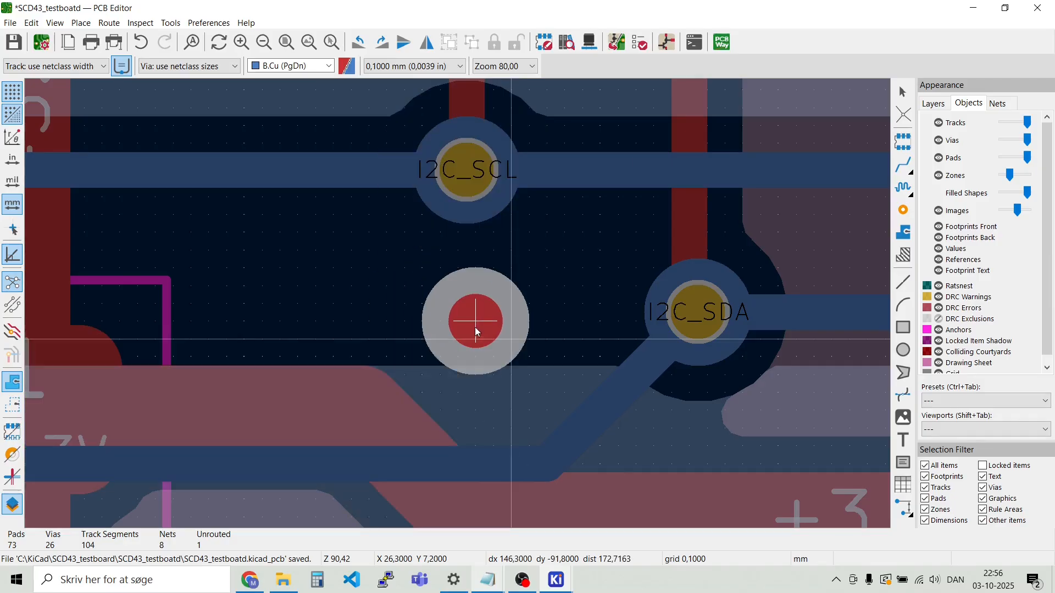
{"action": "left_click", "coordinate": [511, 347]}
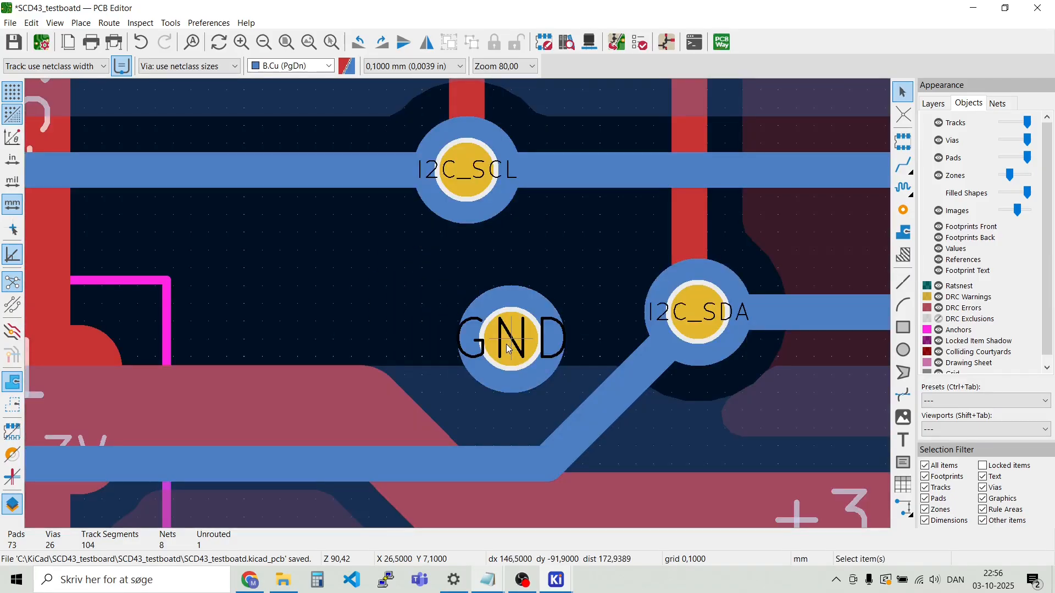
{"action": "key", "text": "b"}
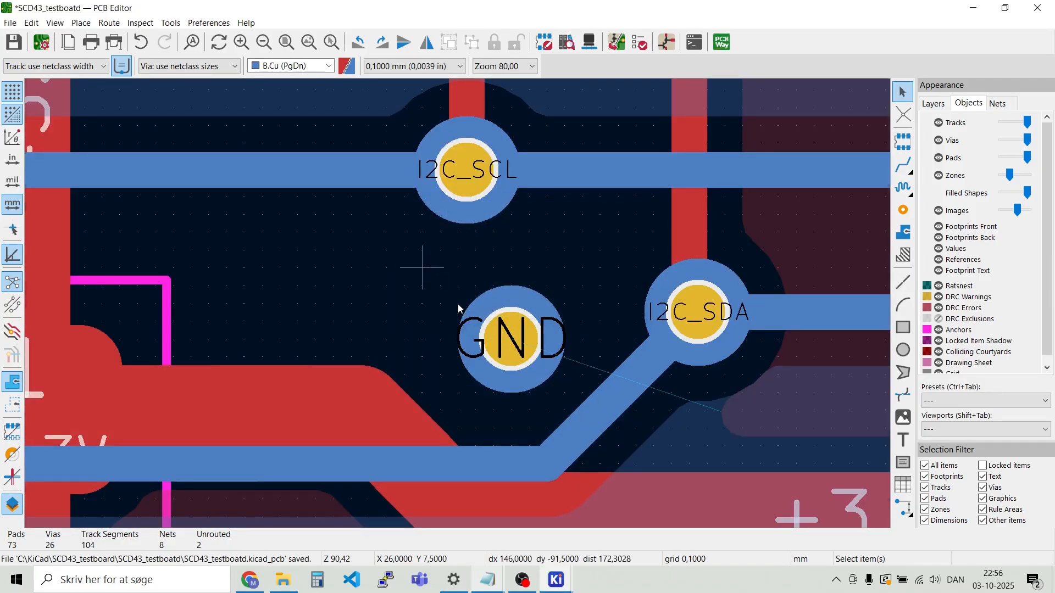
Duplicate the new GND via to about X 19.9, Y 7.2 mm, between the I2C tracks west of C2, and refill the zones
{"action": "scroll", "coordinate": [430, 269], "scroll_direction": "down", "scroll_amount": 3}
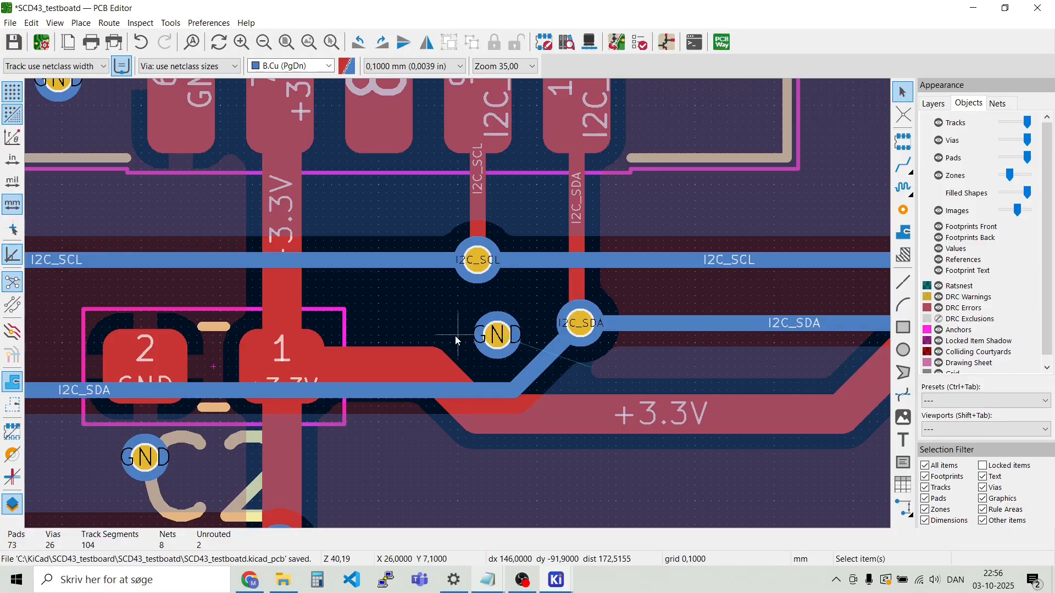
{"action": "scroll", "coordinate": [455, 335], "scroll_direction": "up", "scroll_amount": 2}
{"action": "scroll", "coordinate": [458, 305], "scroll_direction": "down", "scroll_amount": 4}
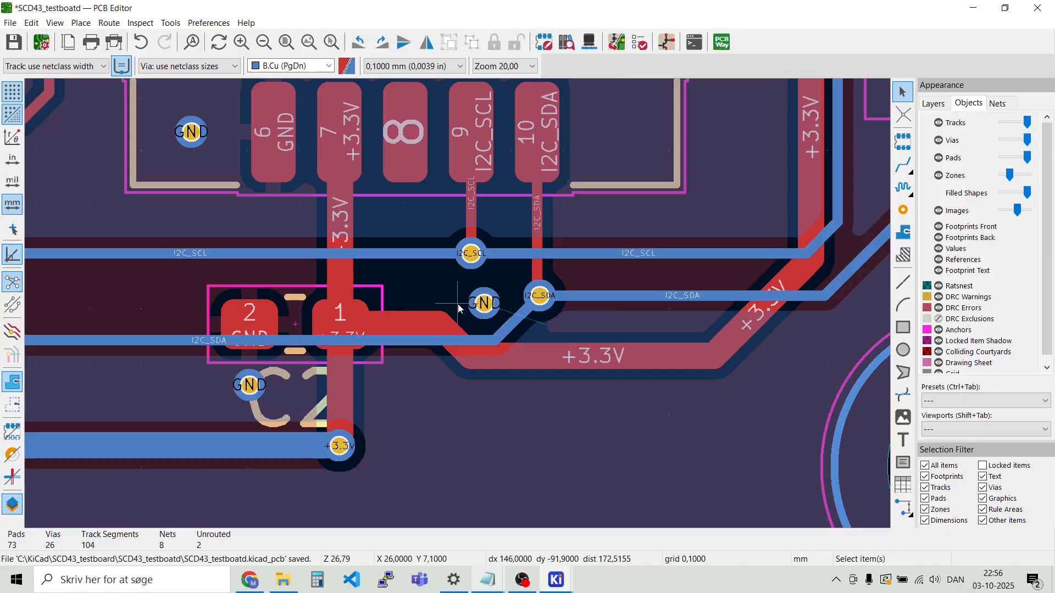
{"action": "scroll", "coordinate": [457, 305], "scroll_direction": "down", "scroll_amount": 2}
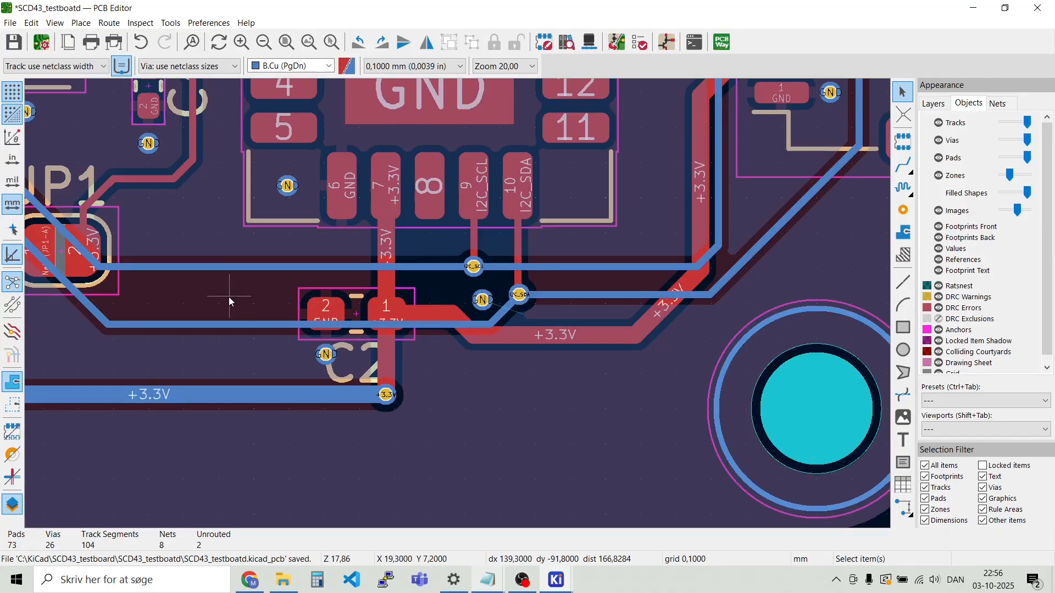
{"action": "left_click", "coordinate": [483, 300]}
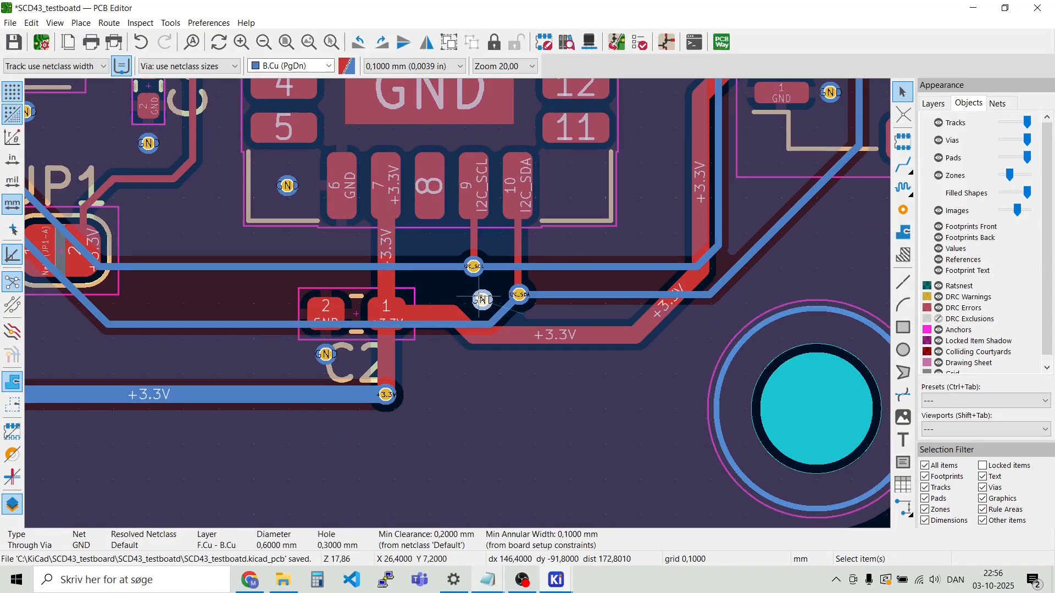
{"action": "key", "text": "ctrl+d"}
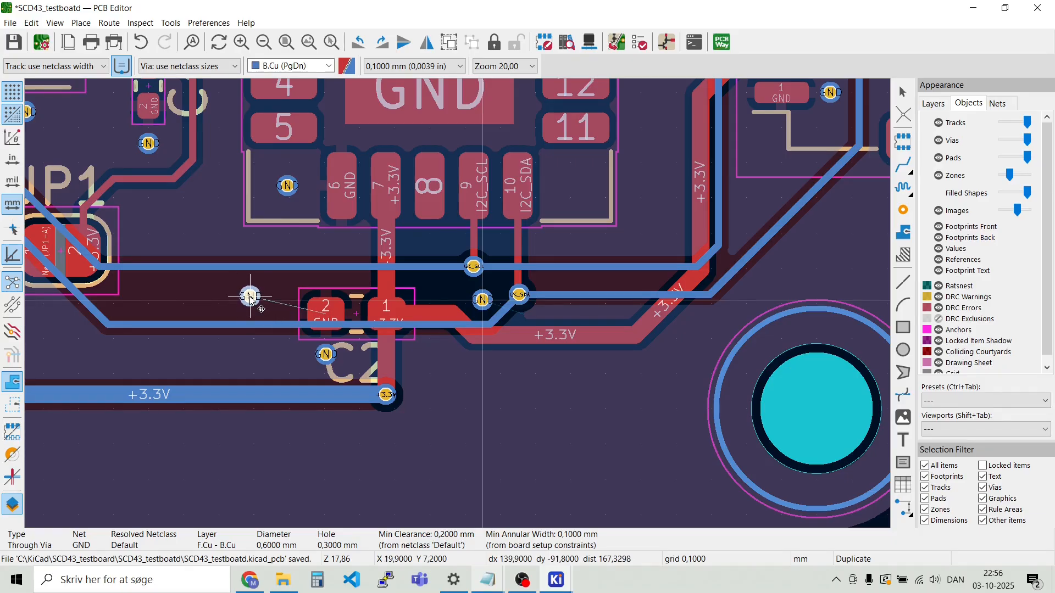
{"action": "left_click", "coordinate": [251, 300]}
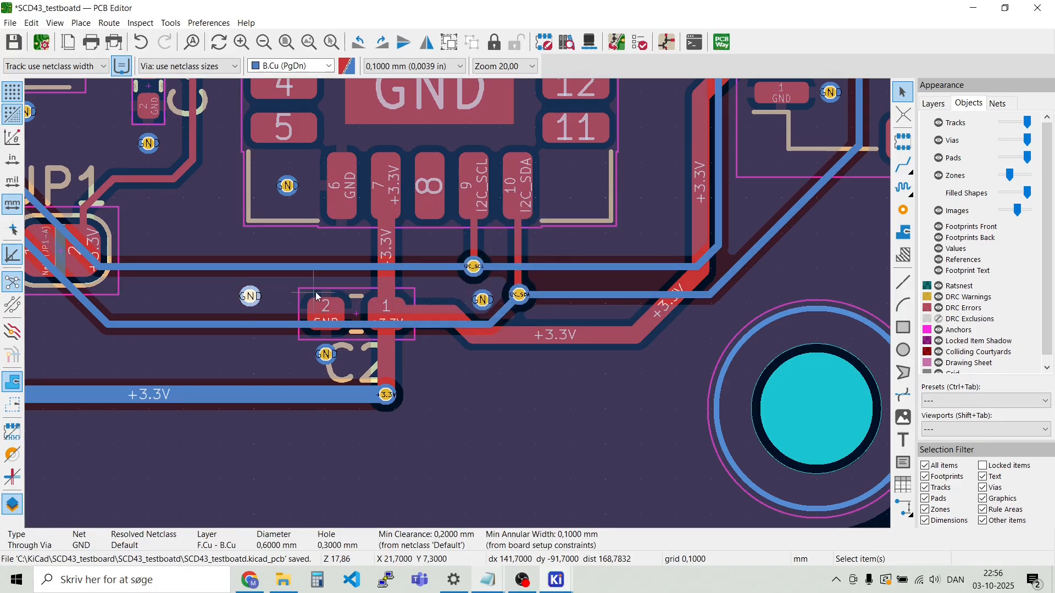
Raise the display opacity of zones slightly and check the GND fill around the added vias
{"action": "scroll", "coordinate": [457, 304], "scroll_direction": "up", "scroll_amount": 6}
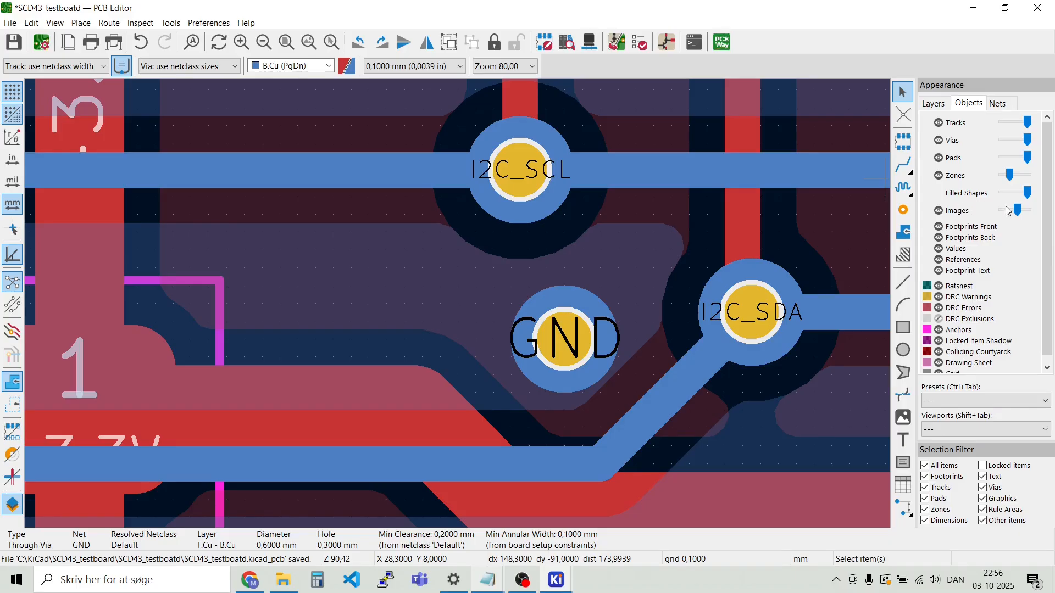
{"action": "mouse_move", "coordinate": [1009, 175]}
{"action": "left_mouse_down"}
{"action": "mouse_move", "coordinate": [1027, 174]}
{"action": "mouse_move", "coordinate": [1009, 183]}
{"action": "left_mouse_up"}
{"action": "scroll", "coordinate": [460, 304], "scroll_direction": "down", "scroll_amount": 5}
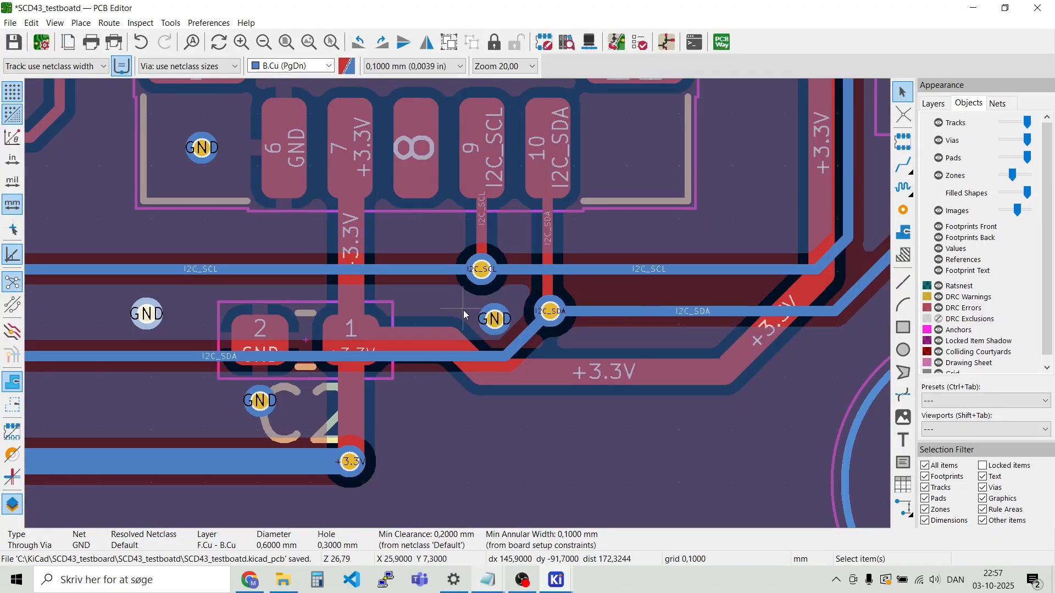
{"action": "scroll", "coordinate": [460, 304], "scroll_direction": "down", "scroll_amount": 2}
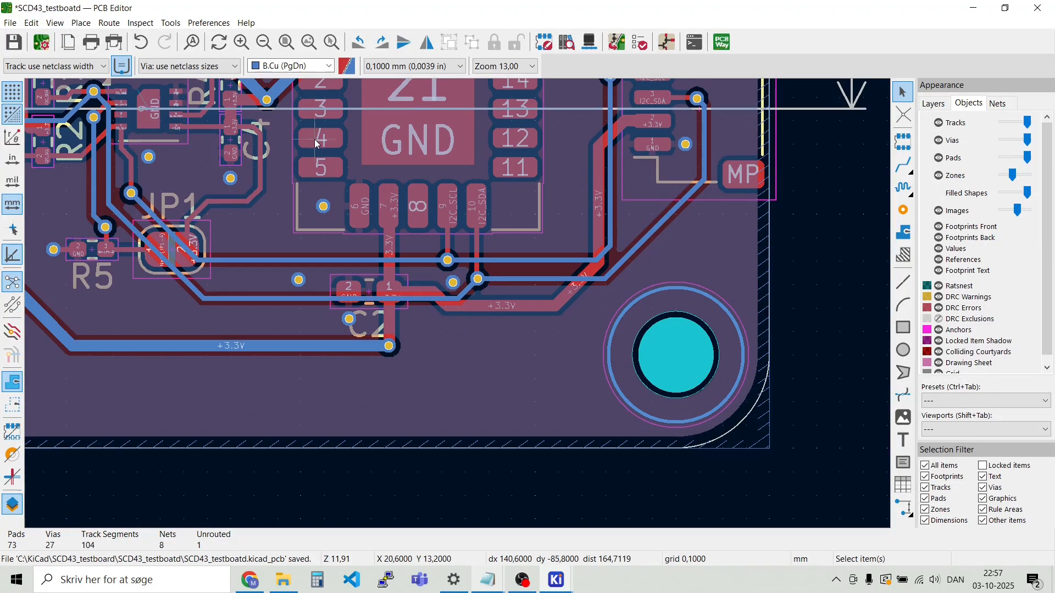
Separate the C2 reference text from the GND via below pad 2 by moving the text right and the via left
{"action": "scroll", "coordinate": [330, 317], "scroll_direction": "up", "scroll_amount": 4}
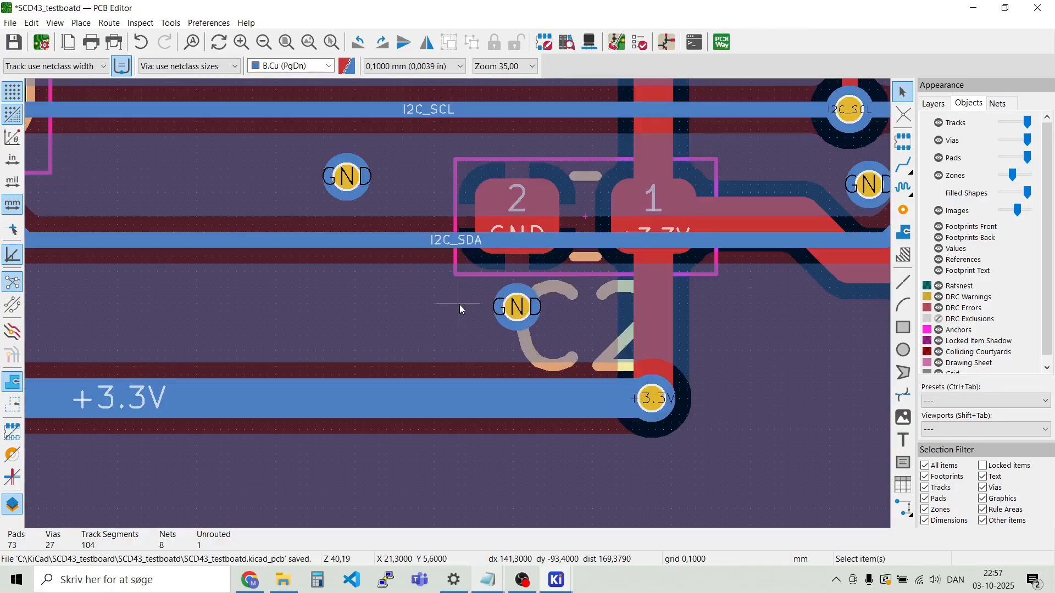
{"action": "left_click", "coordinate": [573, 358]}
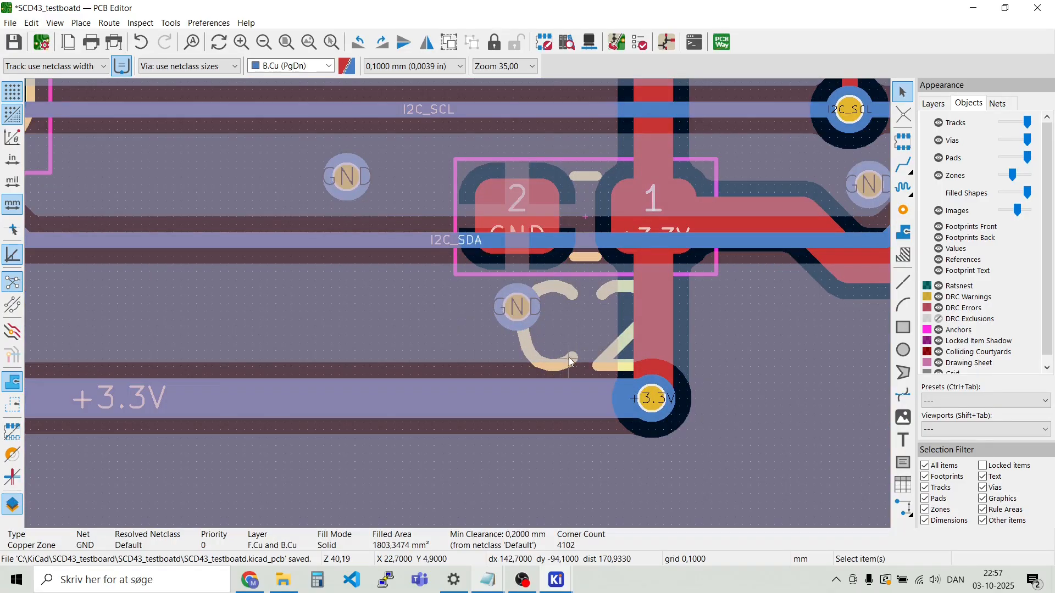
{"action": "left_click", "coordinate": [559, 356]}
{"action": "key", "text": "m"}
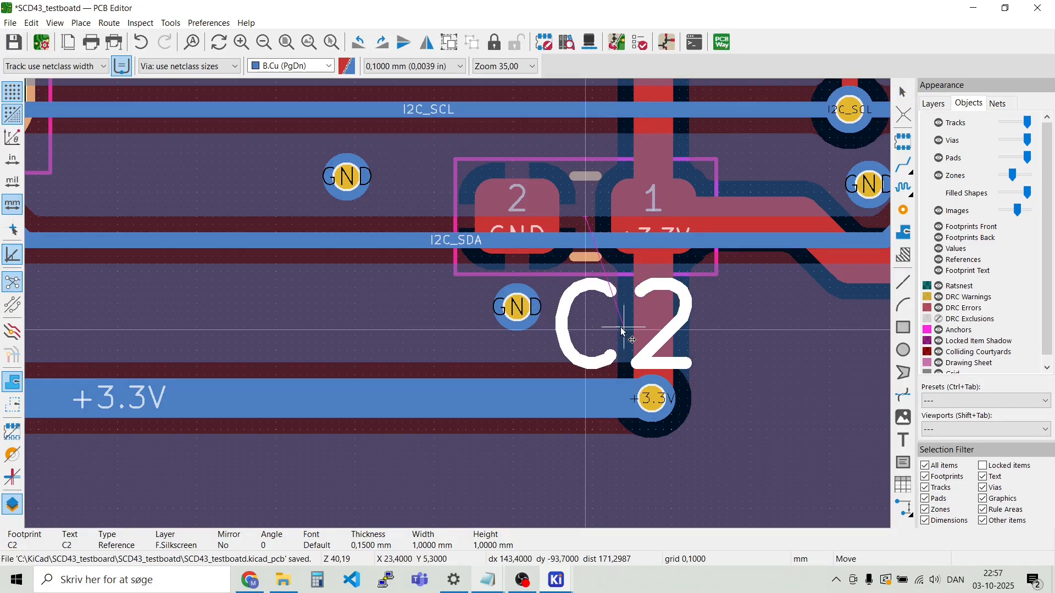
{"action": "key", "text": "Escape"}
{"action": "key", "text": "Escape"}
{"action": "left_click", "coordinate": [507, 304]}
{"action": "left_click_drag", "start_coordinate": [518, 309], "coordinate": [466, 312]}
Centre the C2 reference text directly below the capacitor
{"action": "left_click", "coordinate": [584, 318]}
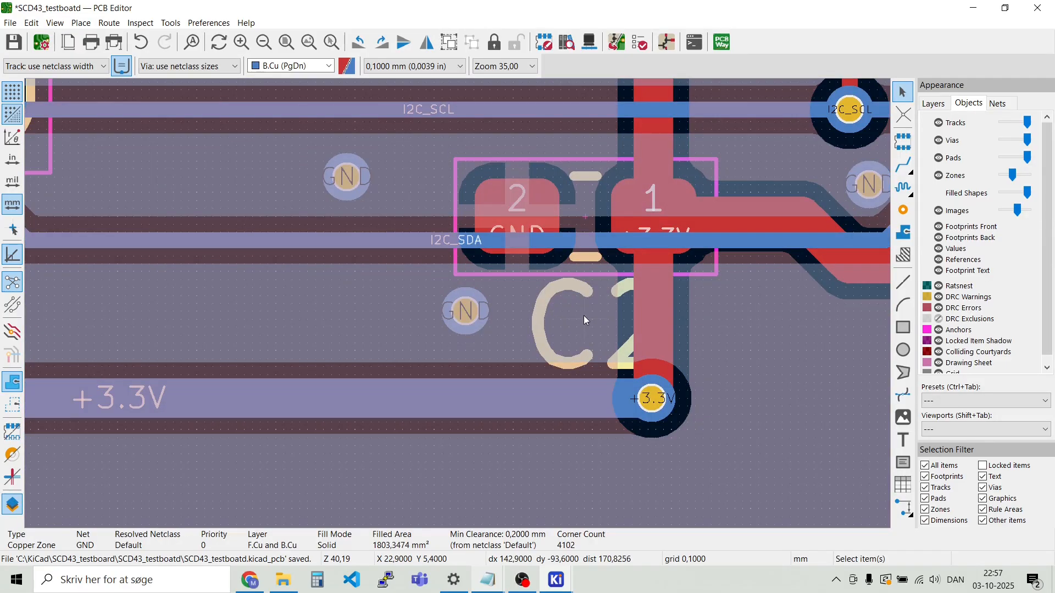
{"action": "left_click", "coordinate": [573, 285]}
{"action": "key", "text": "m"}
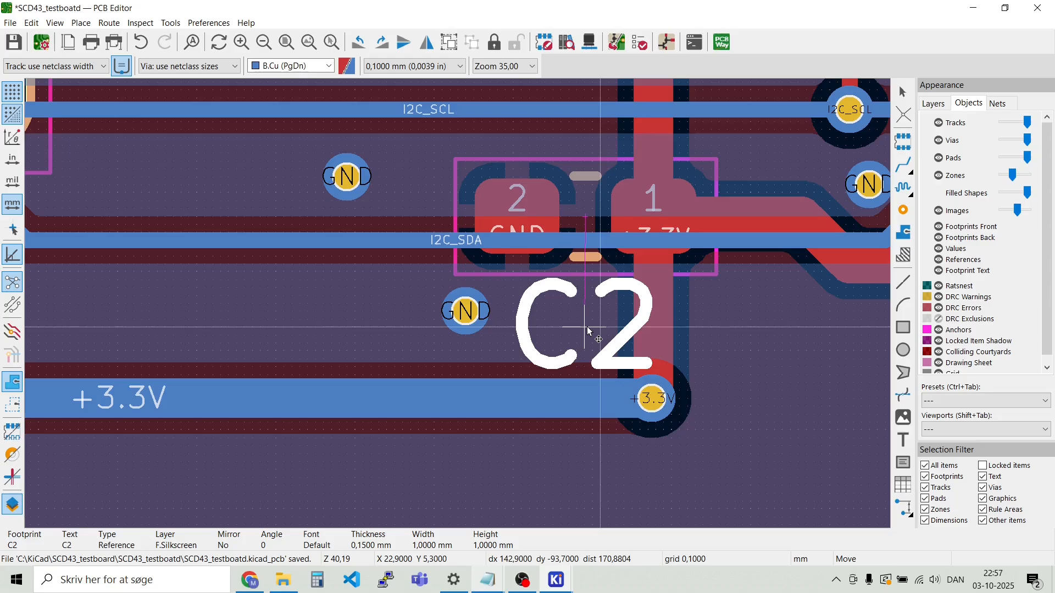
{"action": "key", "text": "Escape"}
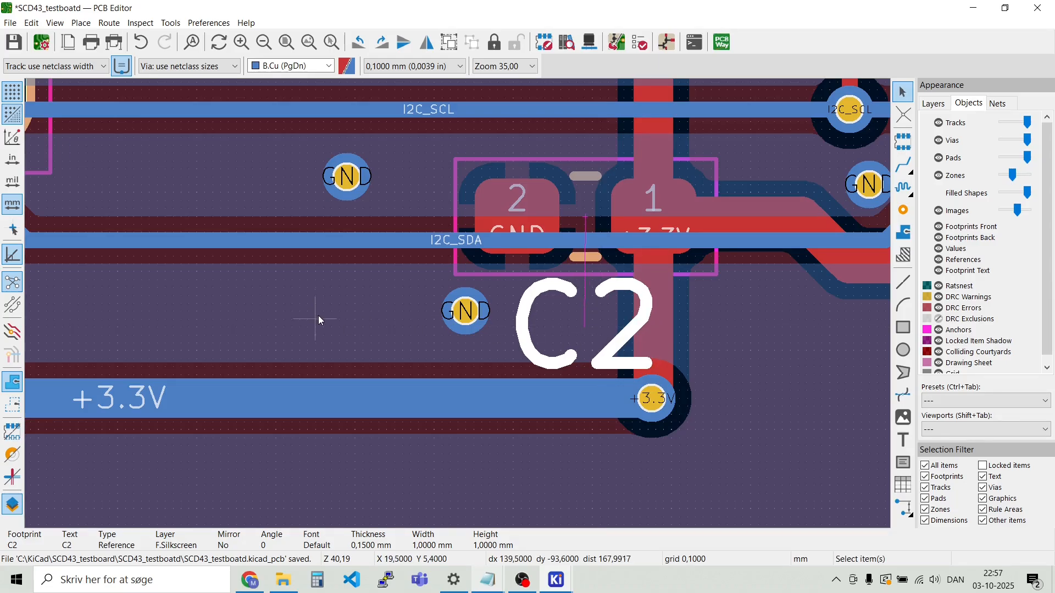
Save the board and clear the zone selection
{"action": "left_click", "coordinate": [219, 233]}
{"action": "left_click", "coordinate": [10, 23]}
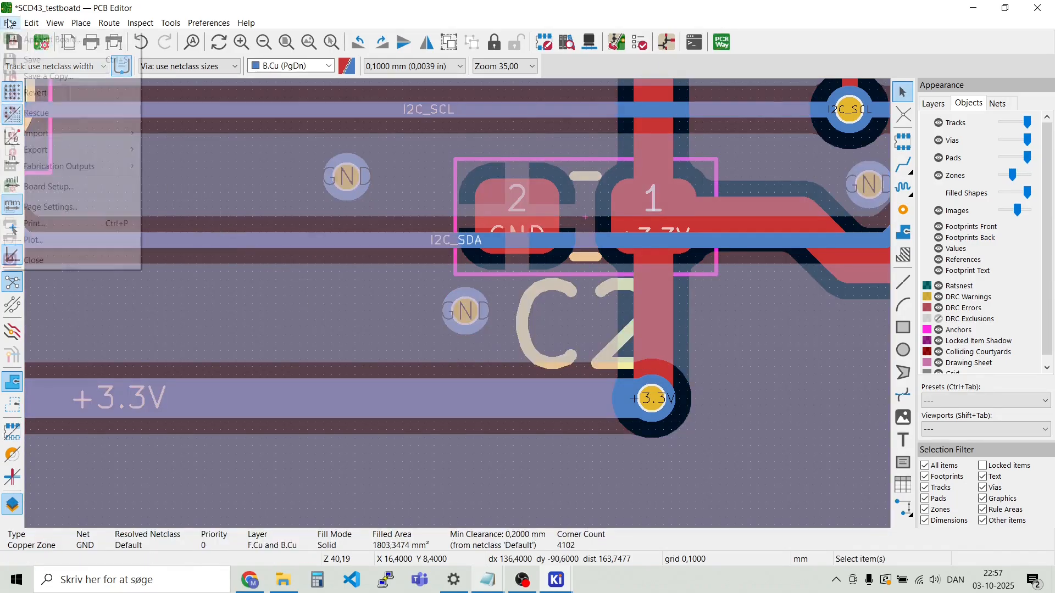
{"action": "left_click", "coordinate": [30, 66]}
{"action": "scroll", "coordinate": [458, 304], "scroll_direction": "down", "scroll_amount": 6}
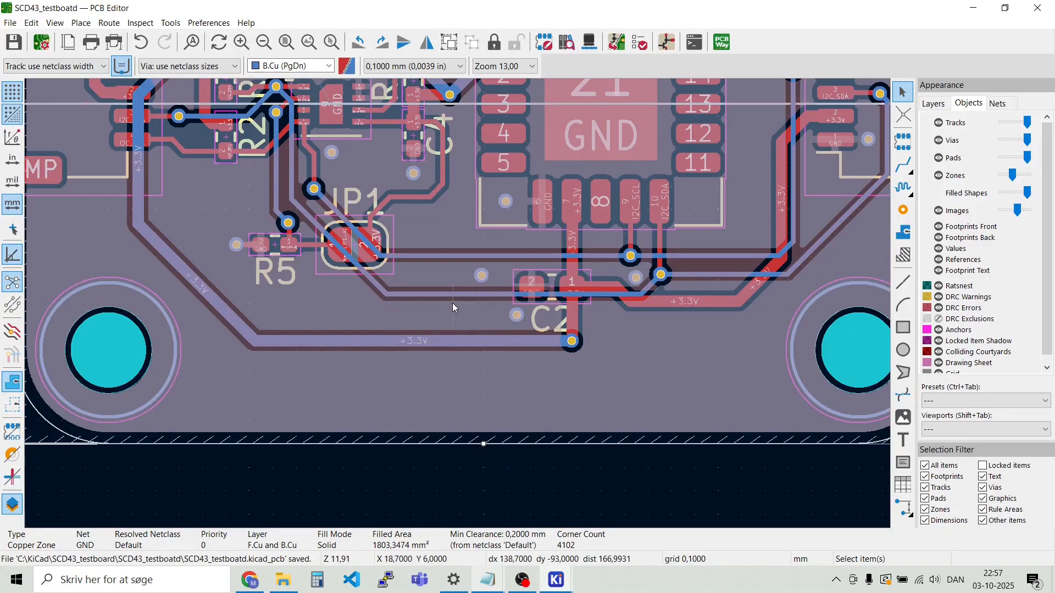
{"action": "key", "text": "Escape"}
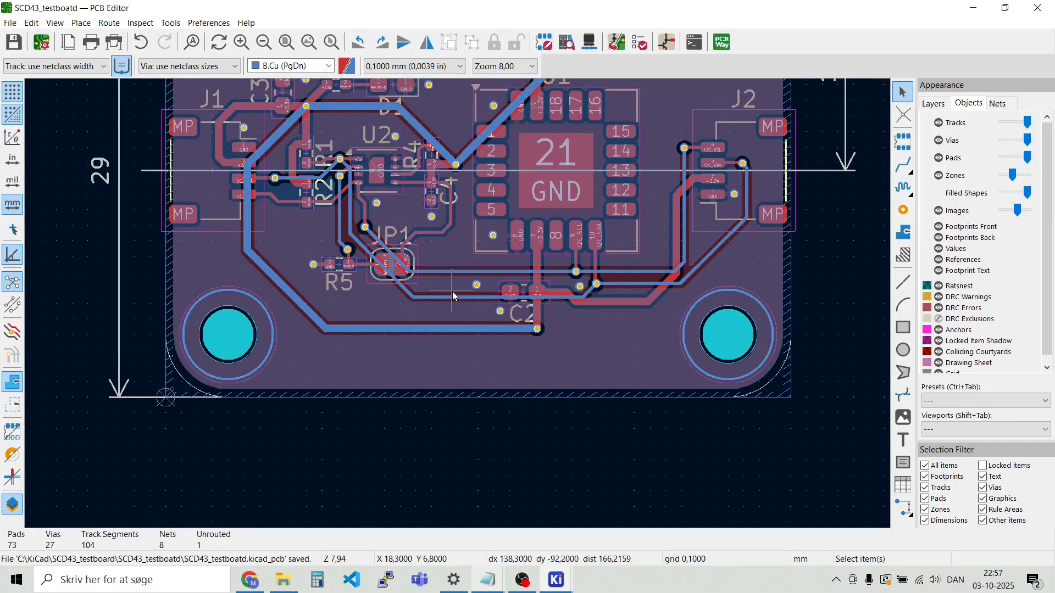
Switch to the Schematic Editor, set the solder jumper's reference to S1, and save the schematic
{"action": "scroll", "coordinate": [457, 304], "scroll_direction": "down", "scroll_amount": 2}
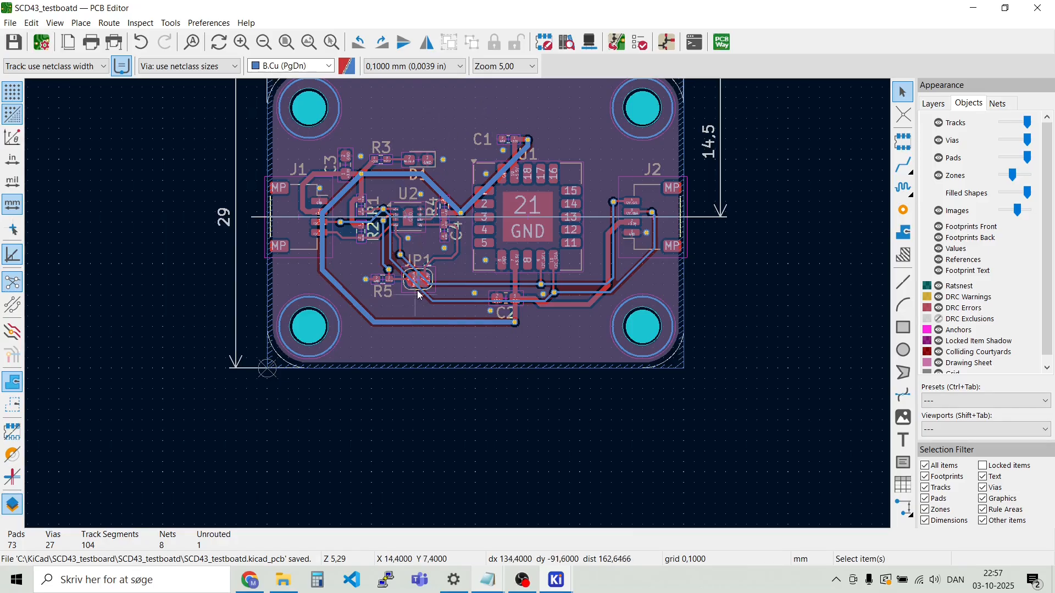
{"action": "scroll", "coordinate": [457, 304], "scroll_direction": "up", "scroll_amount": 4}
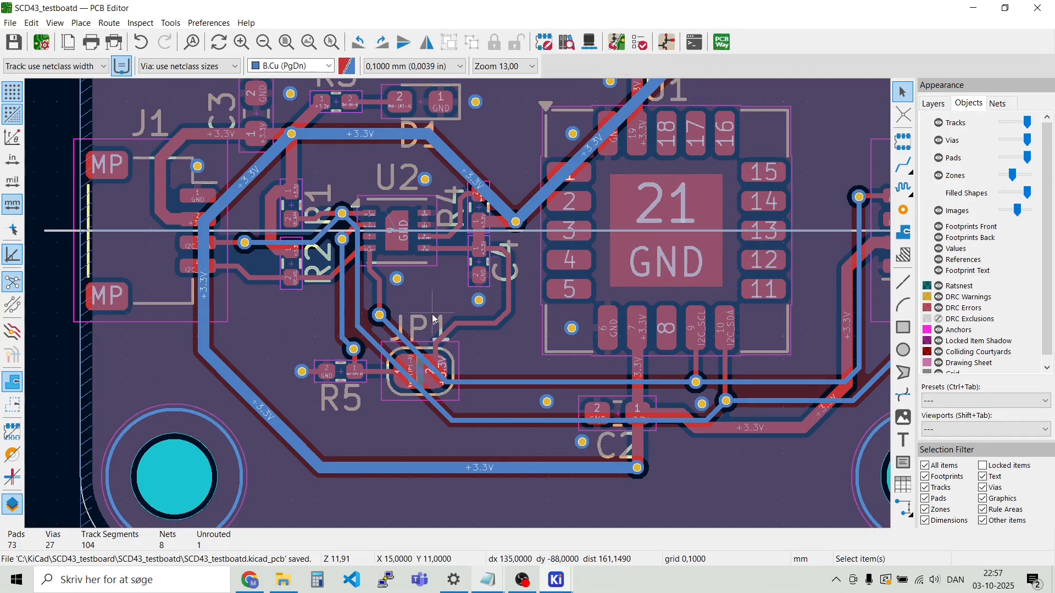
{"action": "scroll", "coordinate": [433, 318], "scroll_direction": "down", "scroll_amount": 2}
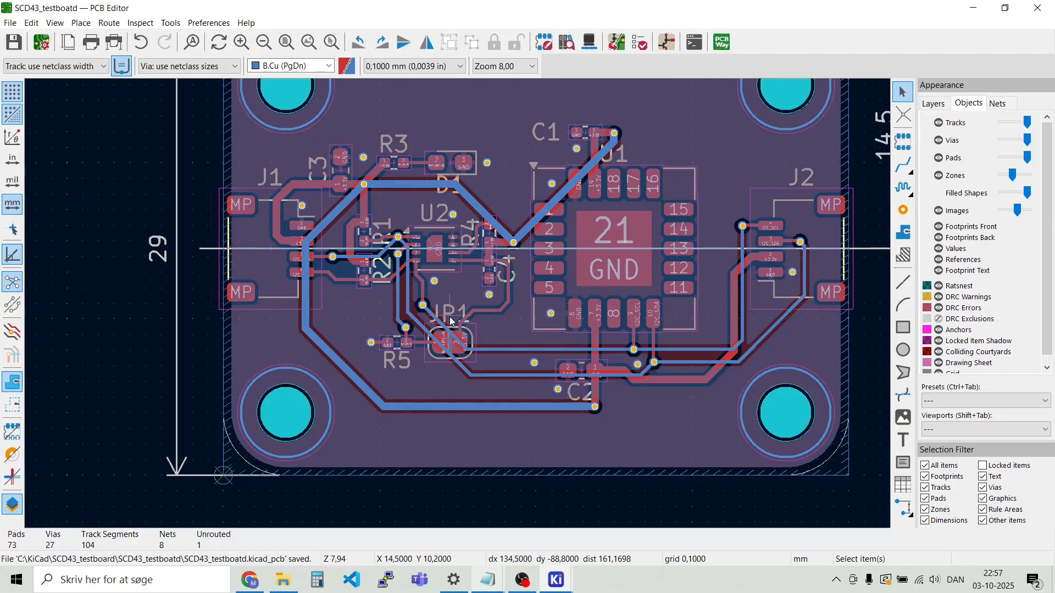
{"action": "scroll", "coordinate": [451, 320], "scroll_direction": "up", "scroll_amount": 2}
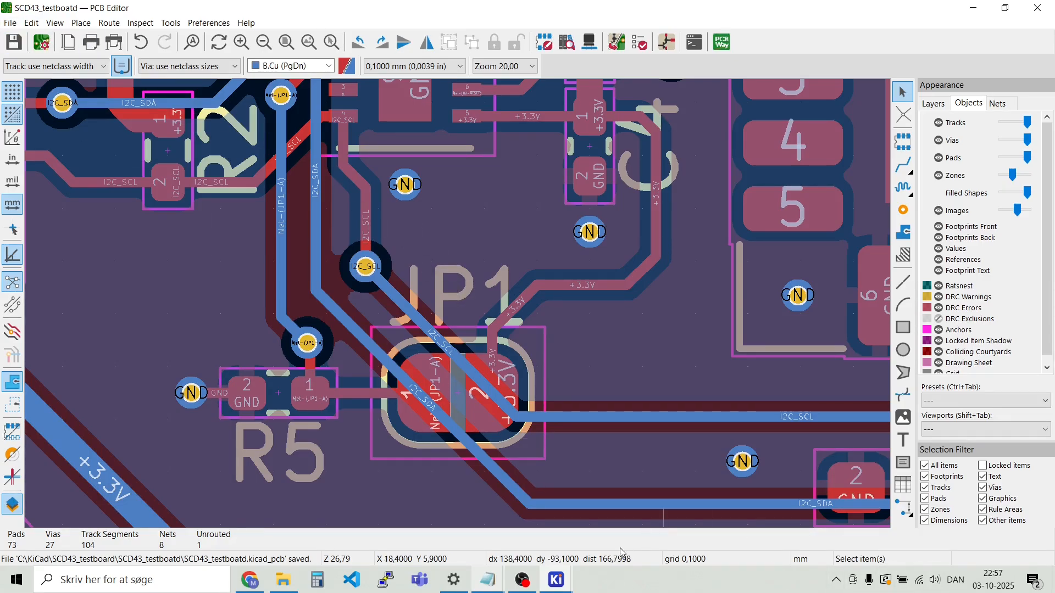
{"action": "mouse_move", "coordinate": [557, 580]}
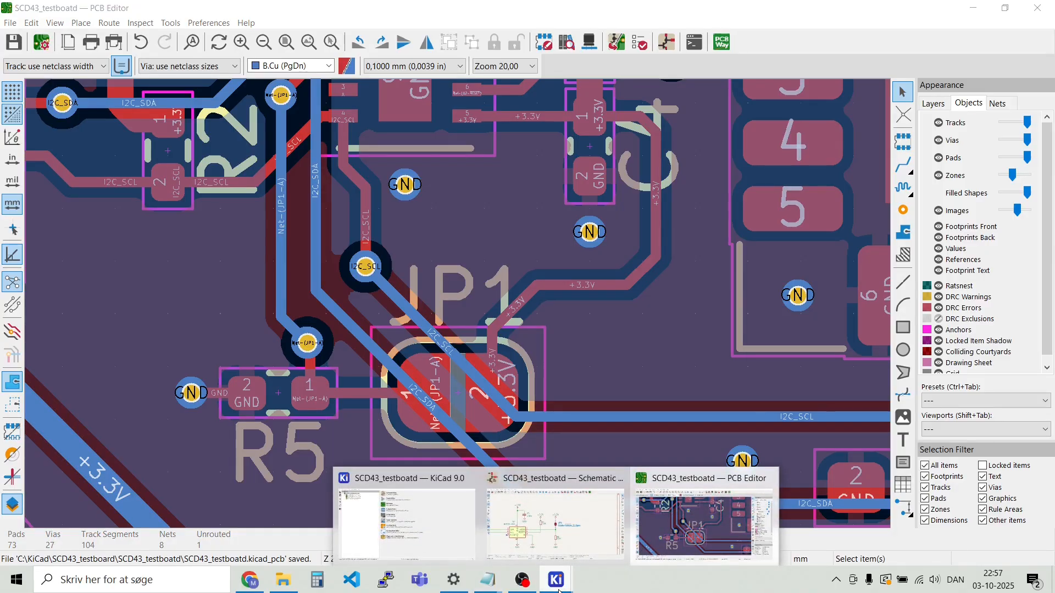
{"action": "left_click", "coordinate": [563, 527]}
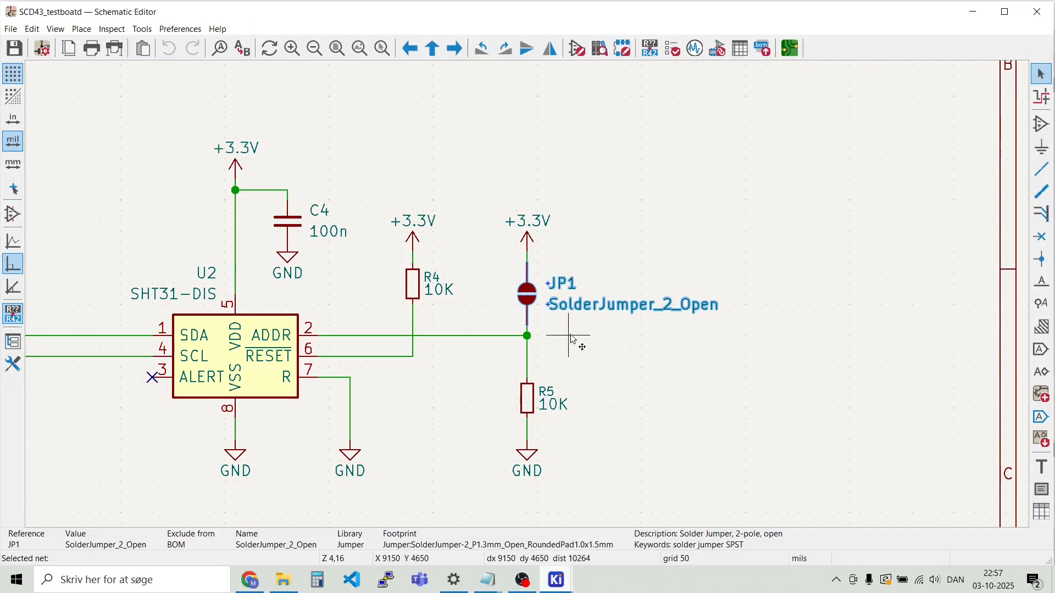
{"action": "left_click", "coordinate": [559, 283]}
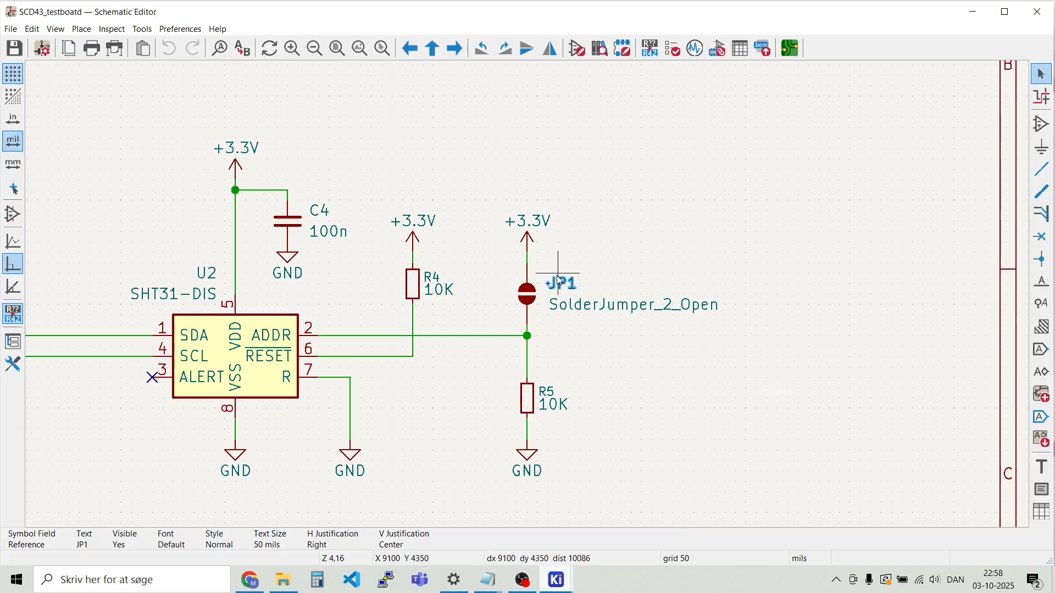
{"action": "key", "text": "e"}
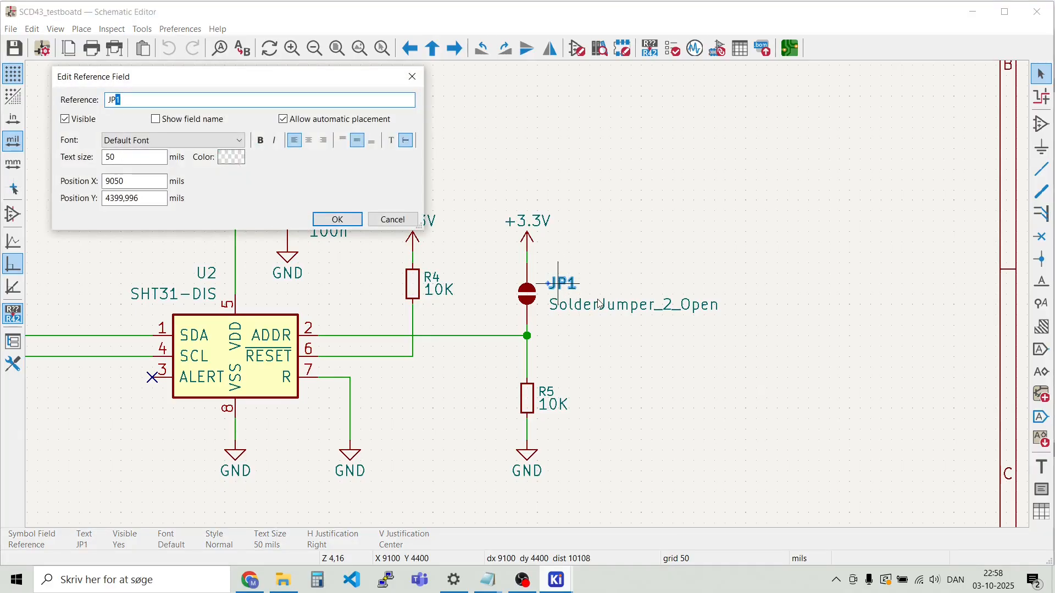
{"action": "key", "text": "BackSpace"}
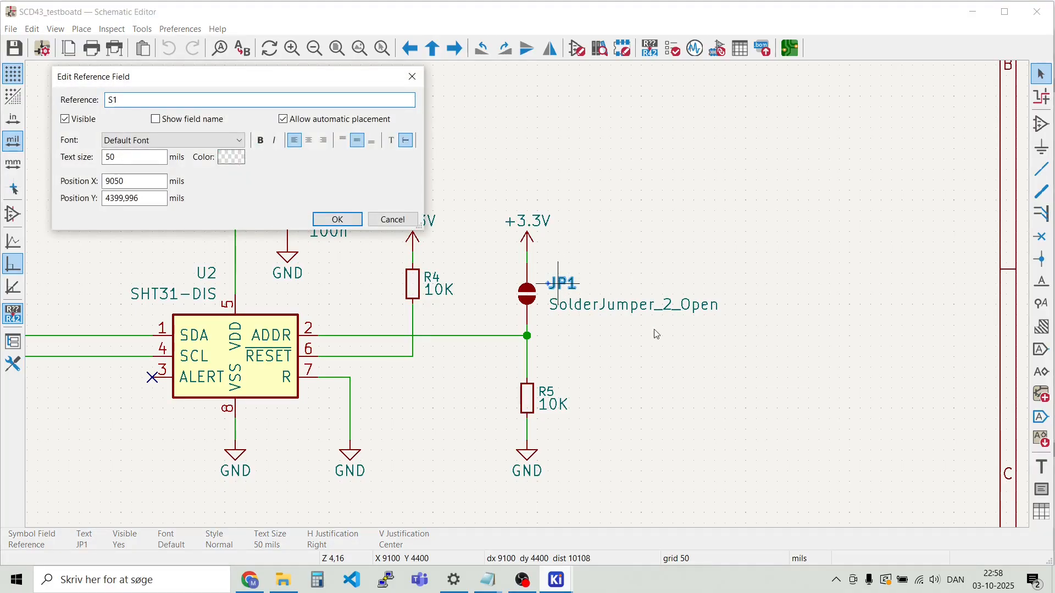
{"action": "left_click", "coordinate": [338, 219]}
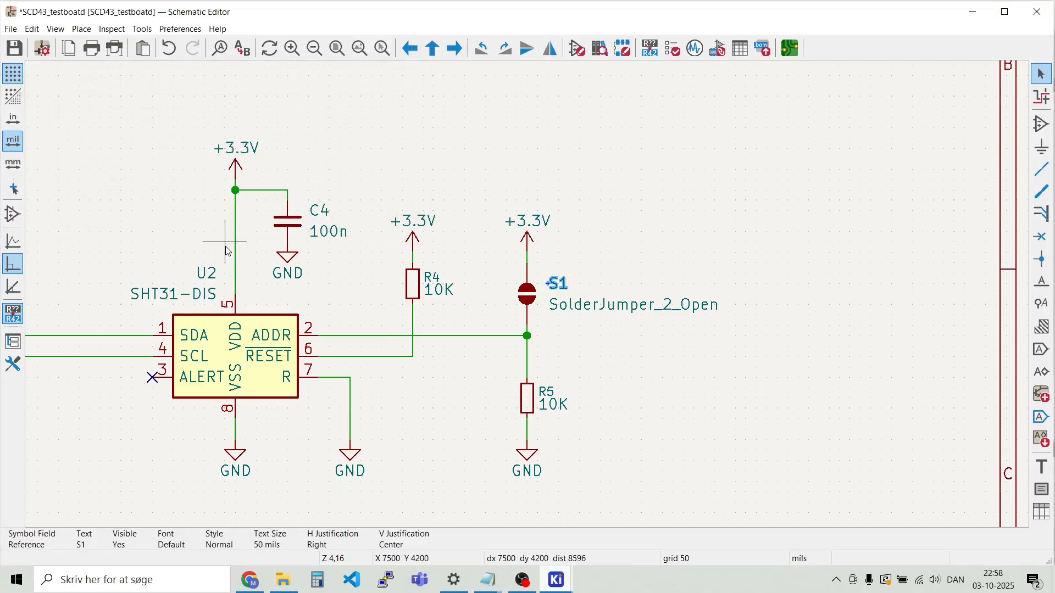
{"action": "left_click", "coordinate": [14, 49]}
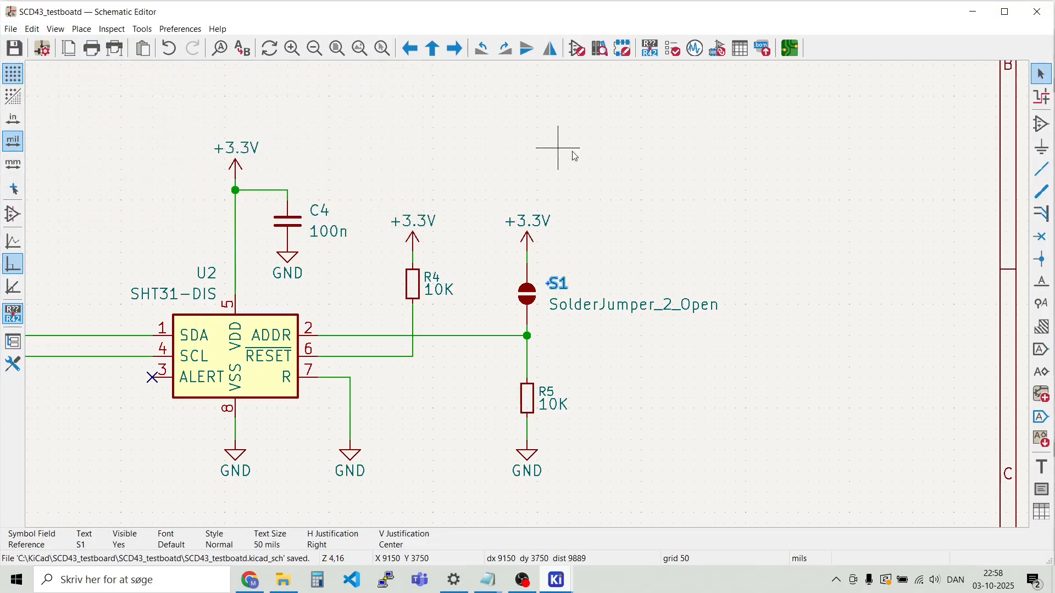
{"action": "left_click", "coordinate": [695, 169]}
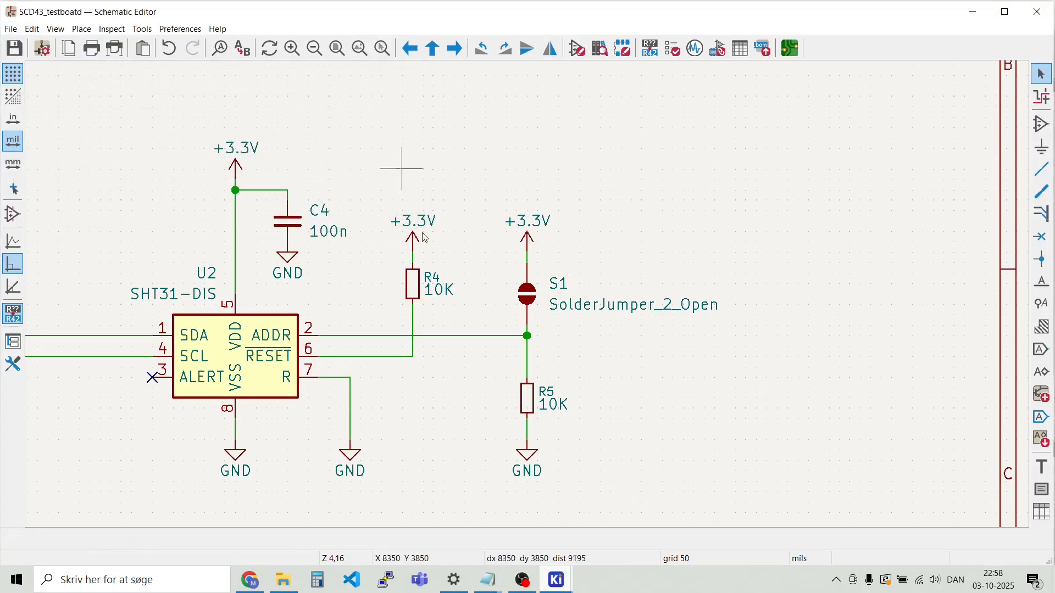
Switch back to the PCB Editor and update the PCB from the schematic, keeping the default update options
{"action": "mouse_move", "coordinate": [556, 579]}
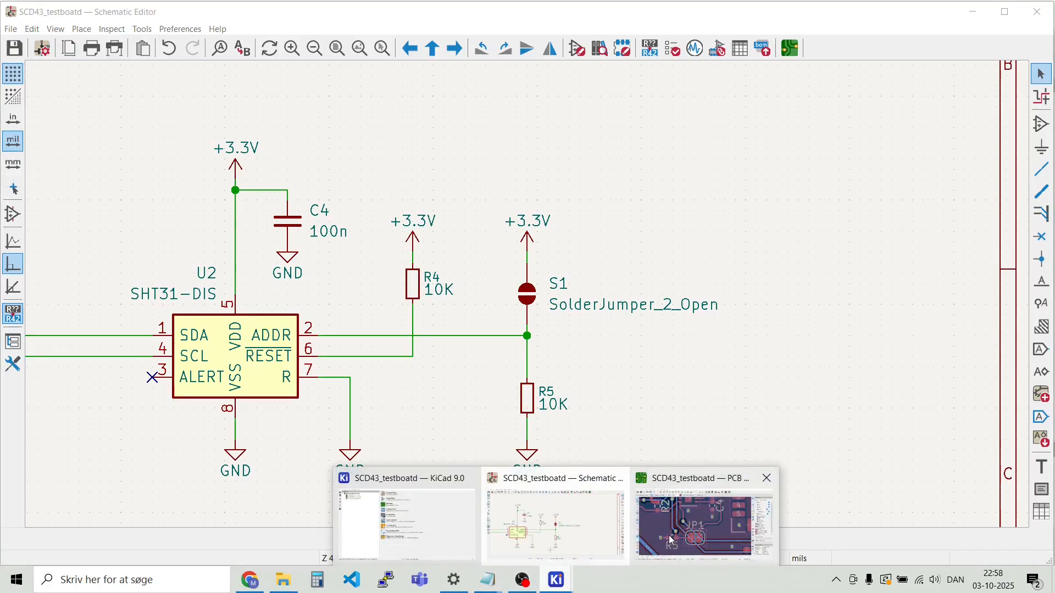
{"action": "left_click", "coordinate": [712, 520]}
{"action": "left_click", "coordinate": [170, 23]}
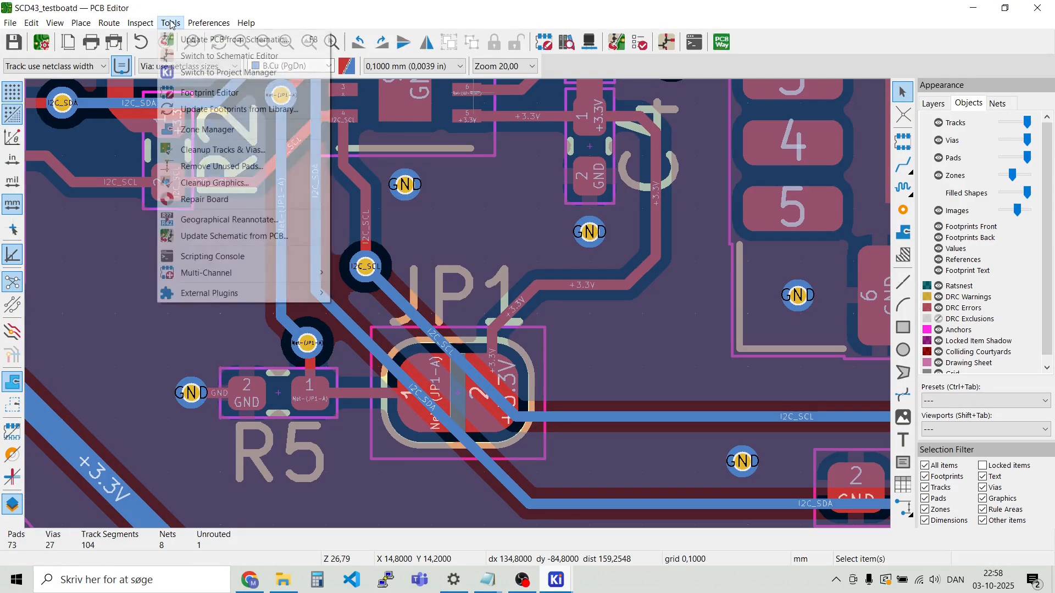
{"action": "left_click", "coordinate": [184, 39]}
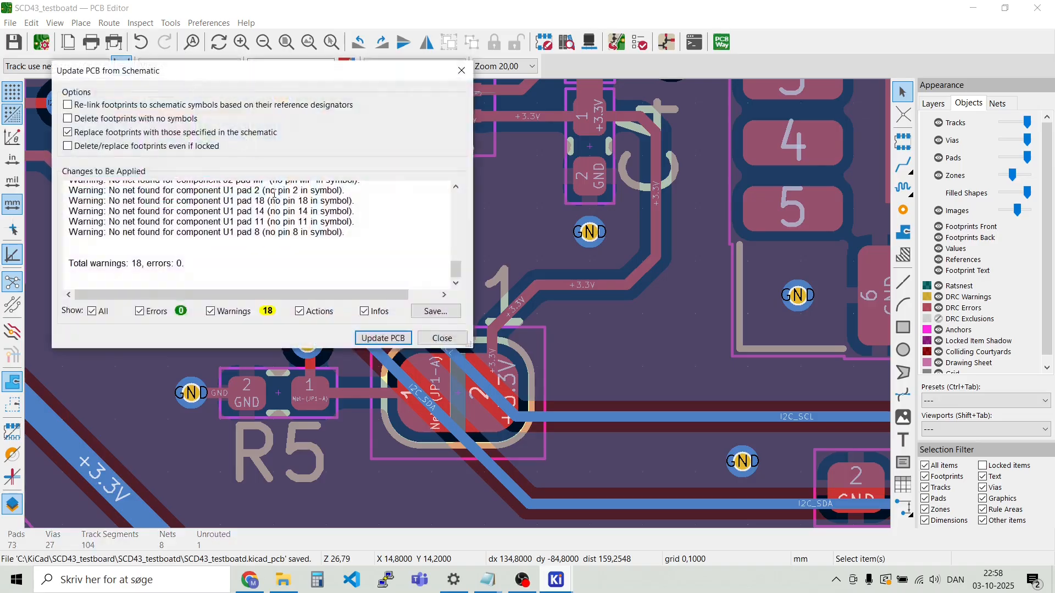
{"action": "left_click", "coordinate": [383, 338]}
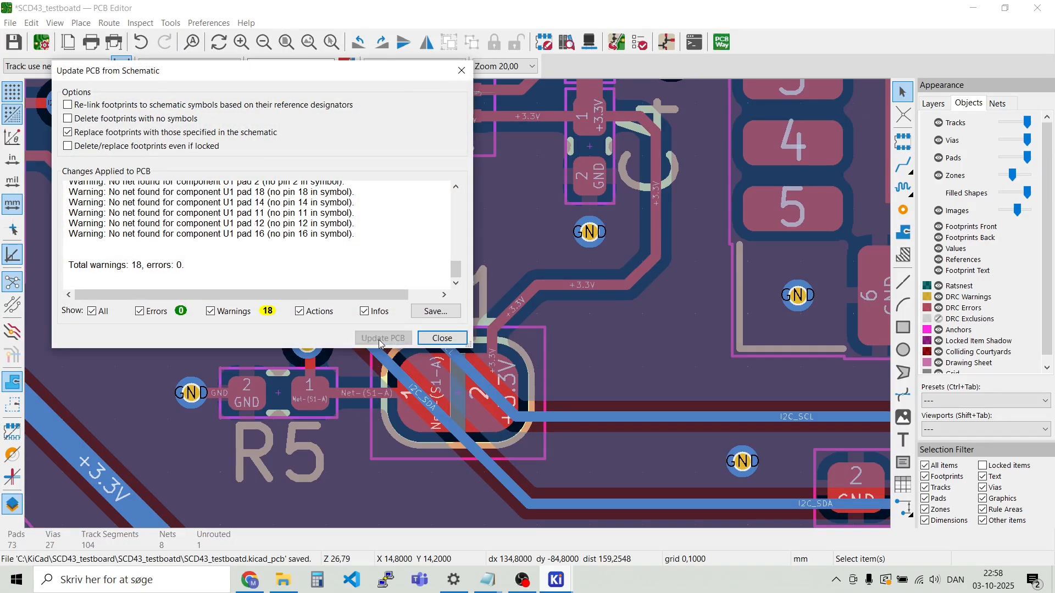
{"action": "left_click", "coordinate": [441, 338]}
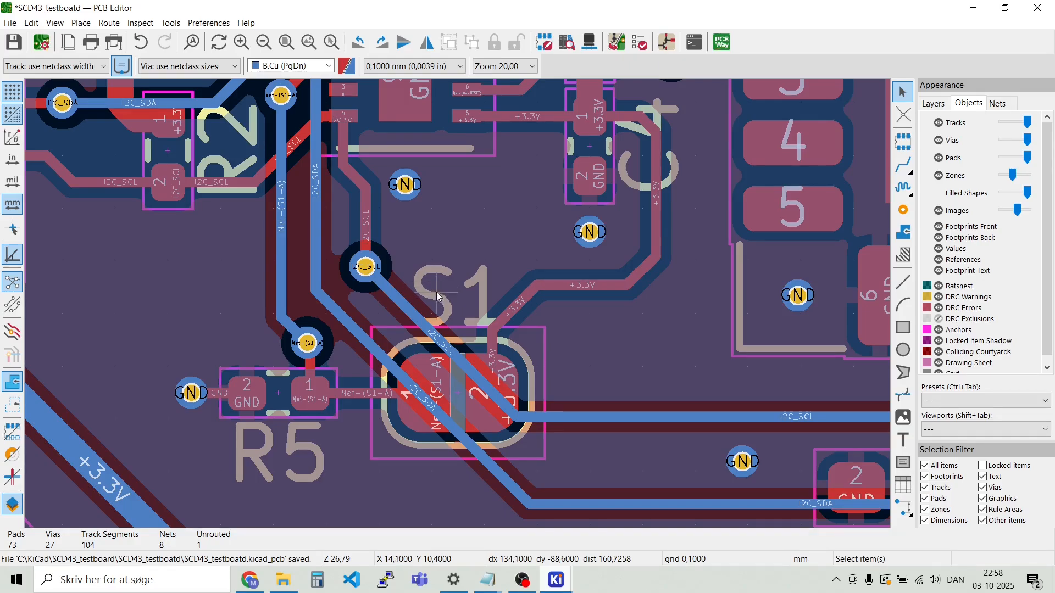
Create the text "I2C-Address:" on the F.Silkscreen layer and place it above the board outline
{"action": "scroll", "coordinate": [459, 307], "scroll_direction": "down", "scroll_amount": 4}
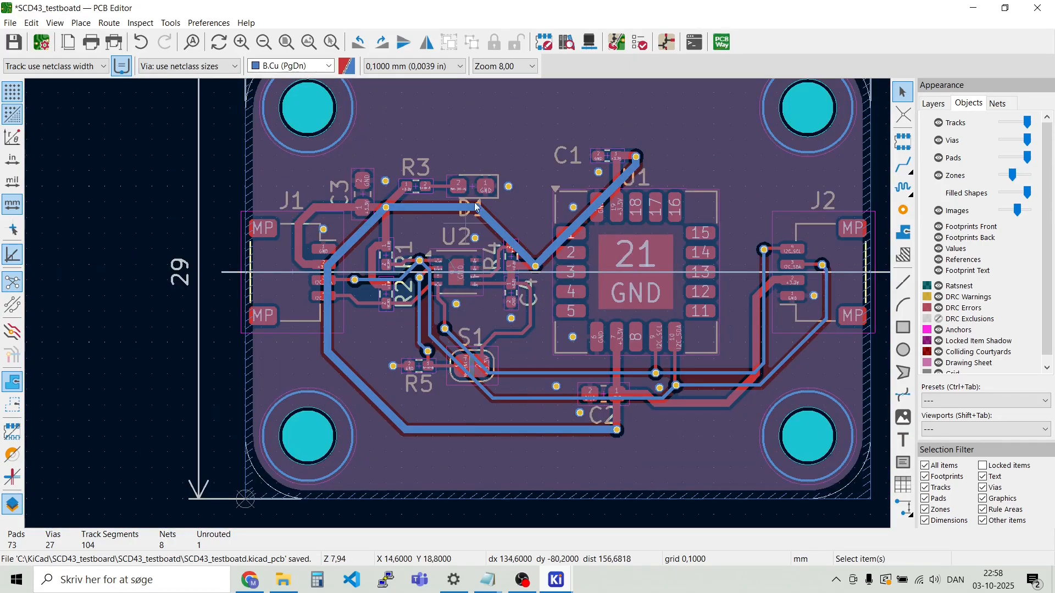
{"action": "left_click", "coordinate": [80, 23]}
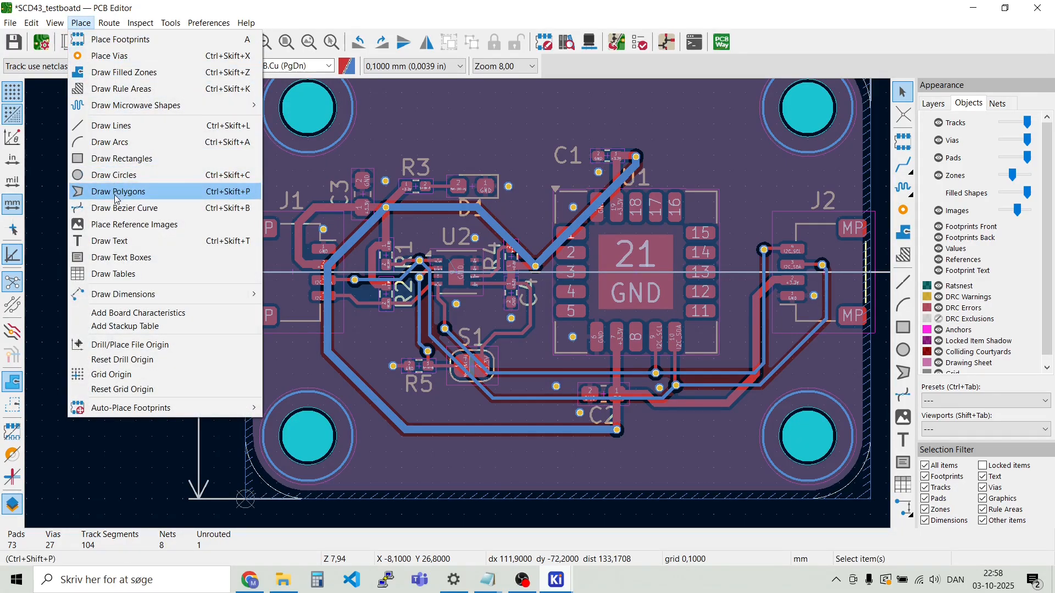
{"action": "left_click", "coordinate": [122, 242]}
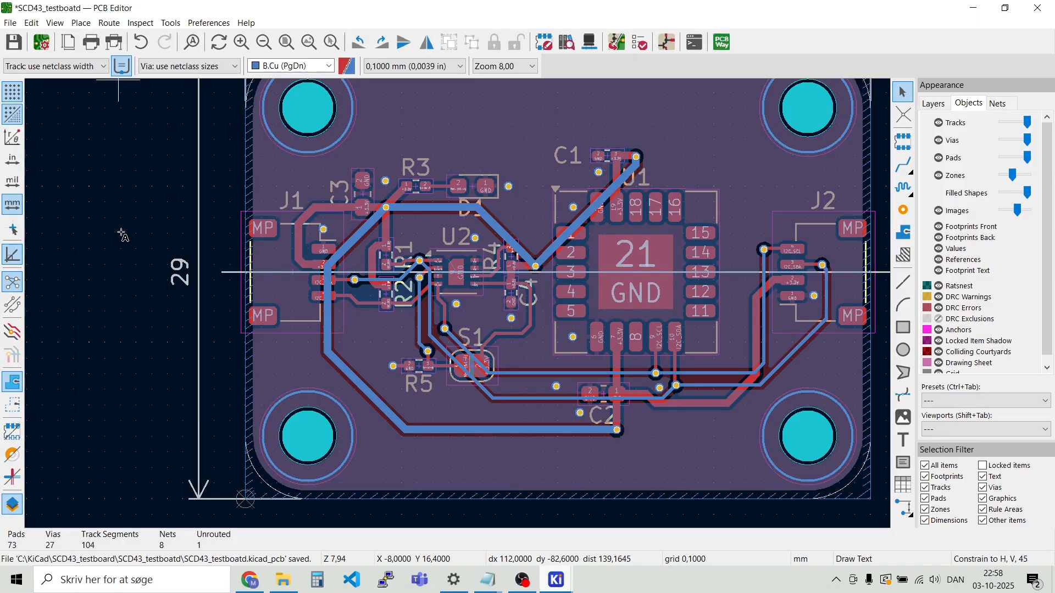
{"action": "left_click", "coordinate": [119, 90]}
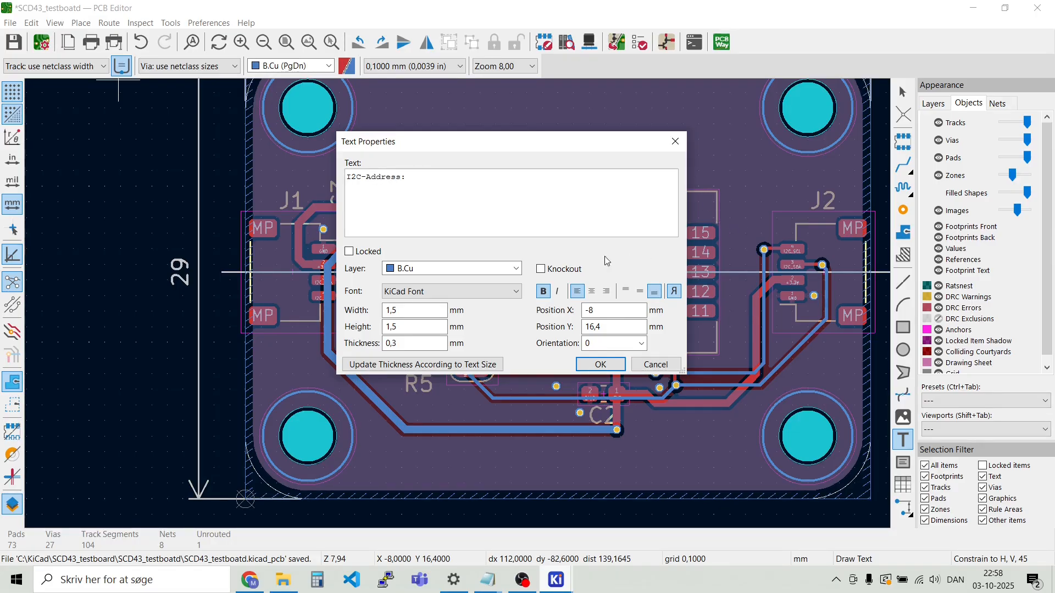
{"action": "left_click", "coordinate": [507, 268]}
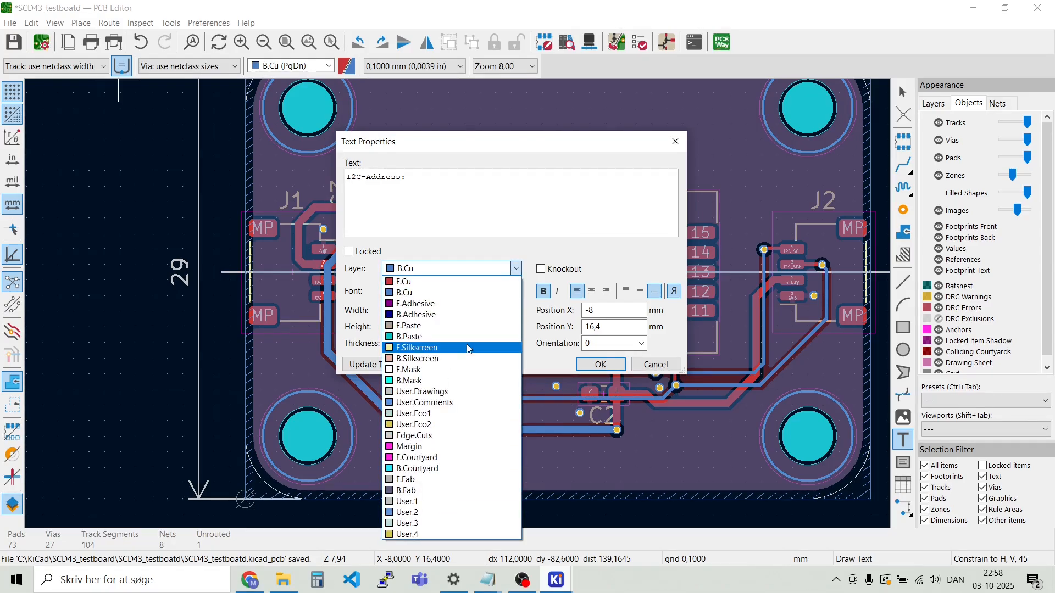
{"action": "left_click", "coordinate": [469, 348]}
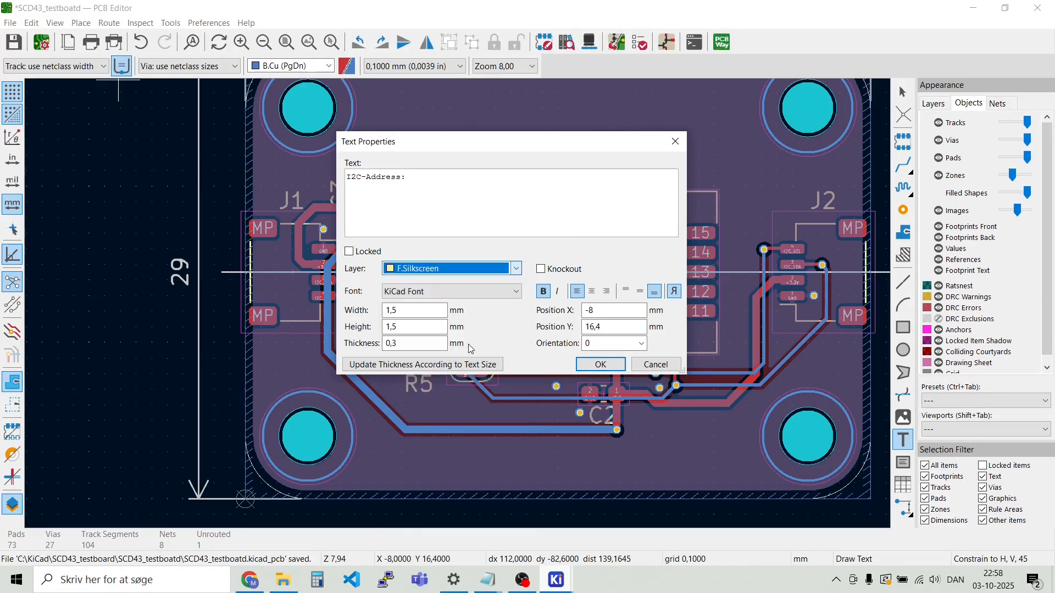
{"action": "left_click", "coordinate": [612, 361]}
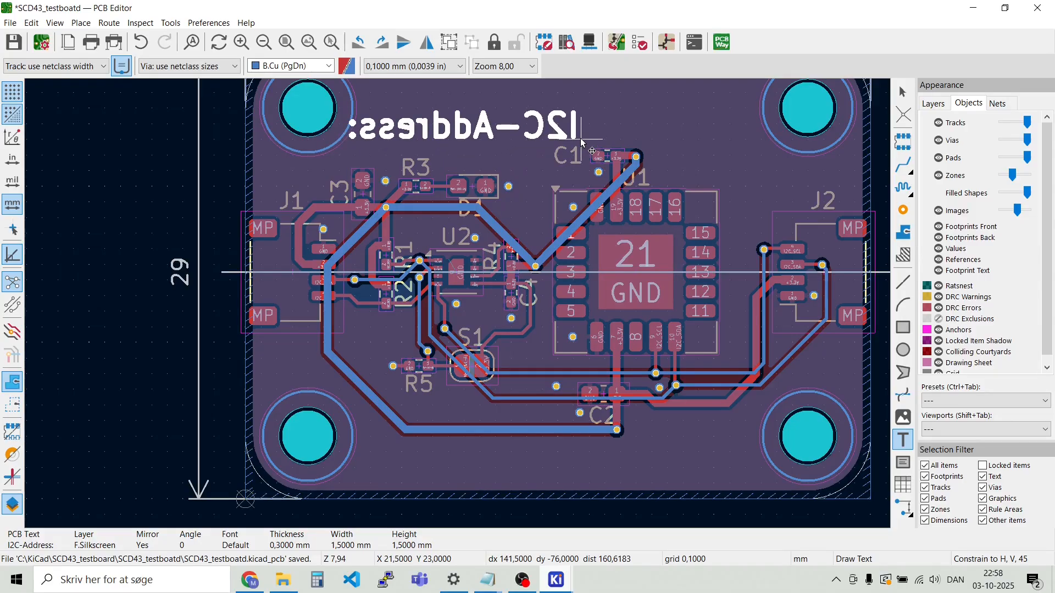
{"action": "scroll", "coordinate": [585, 120], "scroll_direction": "down", "scroll_amount": 3}
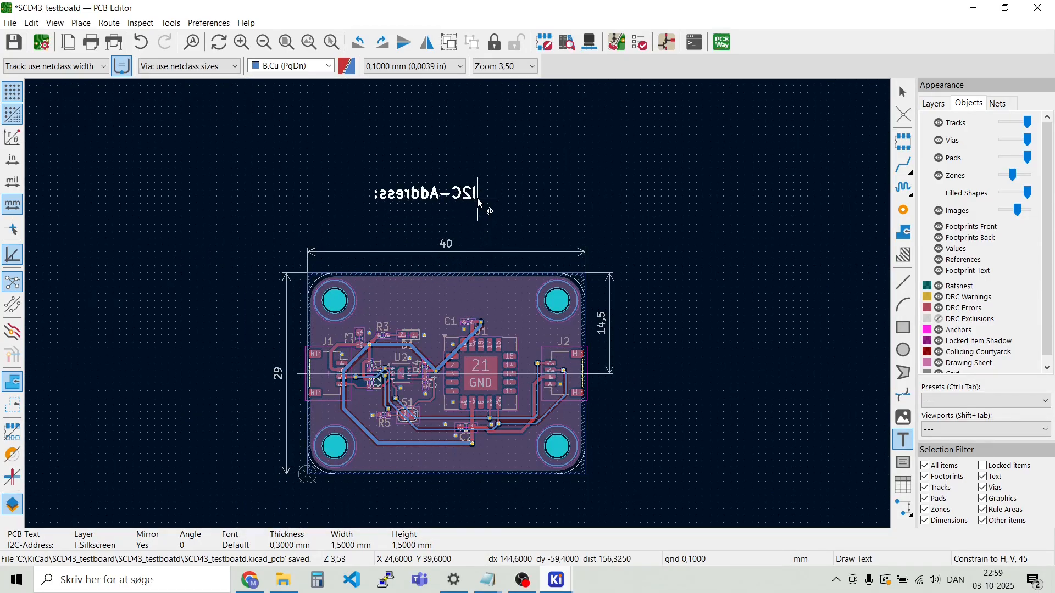
{"action": "left_click", "coordinate": [478, 203]}
{"action": "key", "text": "Escape"}
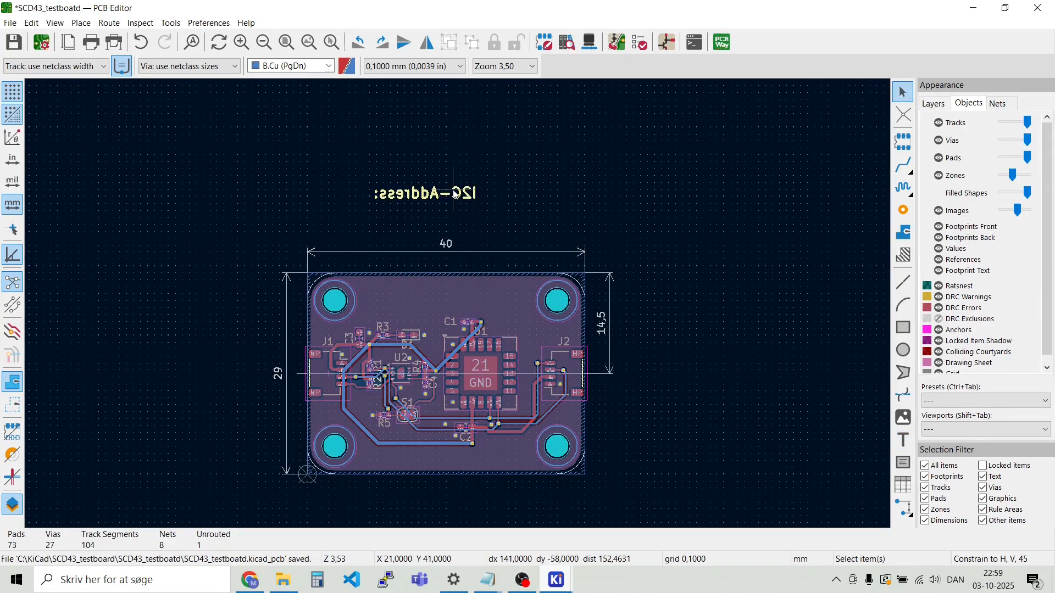
Turn off mirroring and bold for the "I2C-Address:" text and set its vertical alignment to centre
{"action": "left_click", "coordinate": [454, 192]}
{"action": "key", "text": "f"}
{"action": "double_click", "coordinate": [454, 192]}
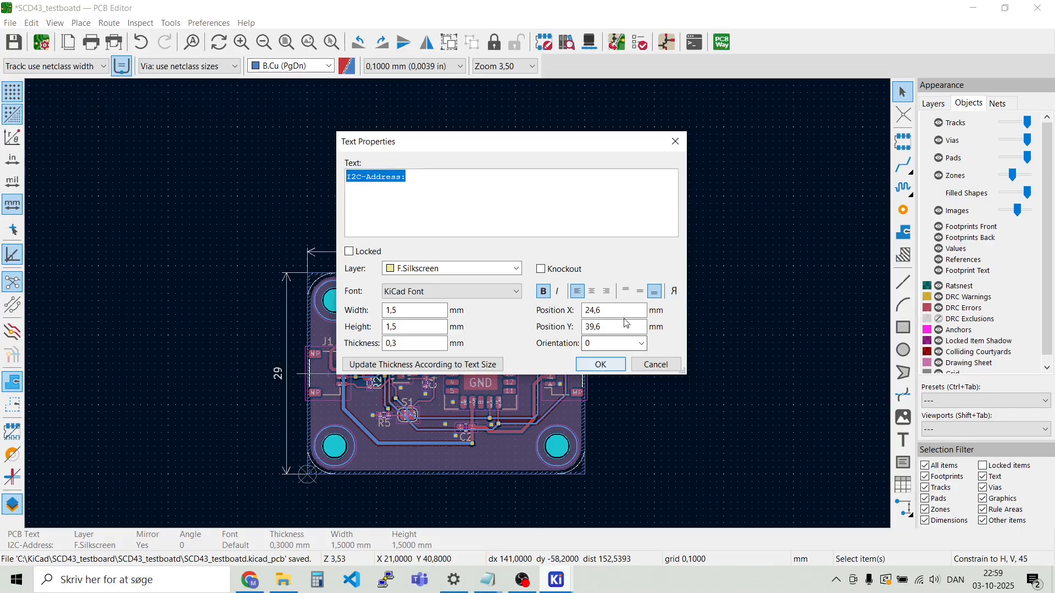
{"action": "left_click", "coordinate": [639, 292]}
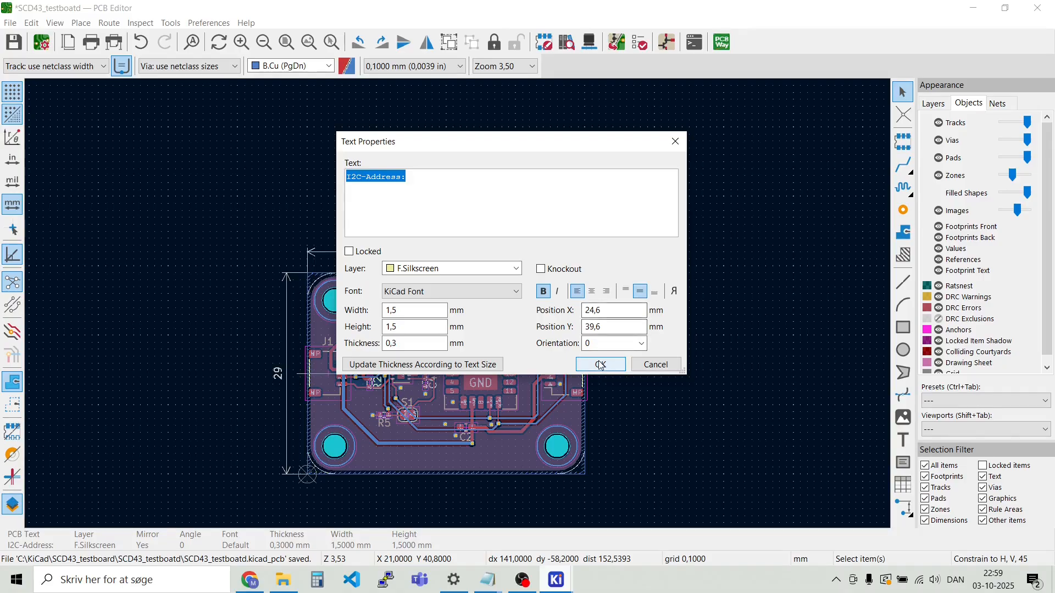
{"action": "left_click", "coordinate": [543, 291]}
{"action": "left_click", "coordinate": [600, 365]}
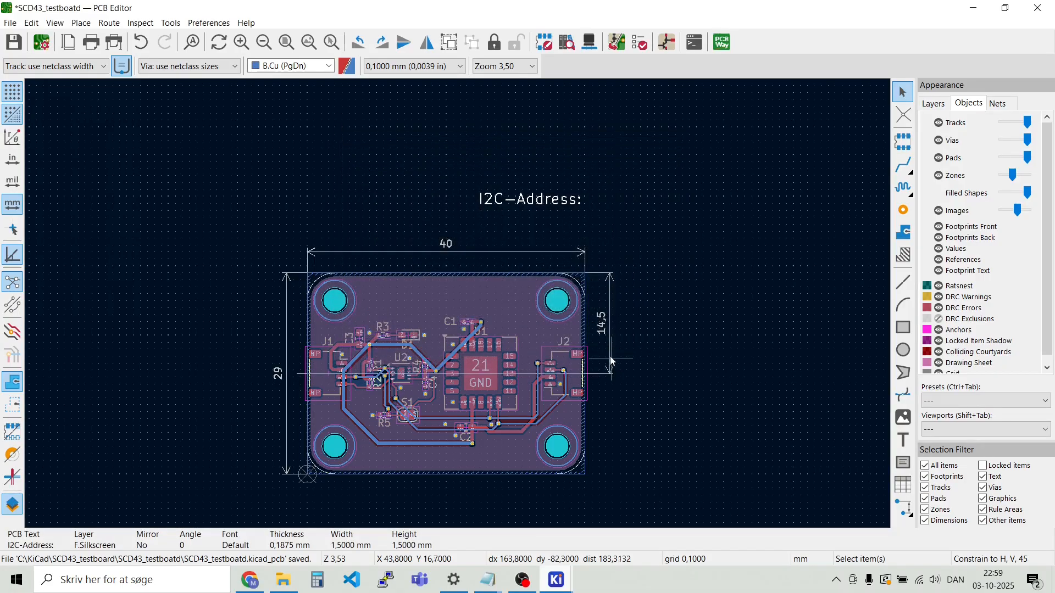
Move the "I2C-Address:" text onto the board beside the upper-left mounting hole, at about X 11, Y 27.1 mm
{"action": "left_click", "coordinate": [525, 210]}
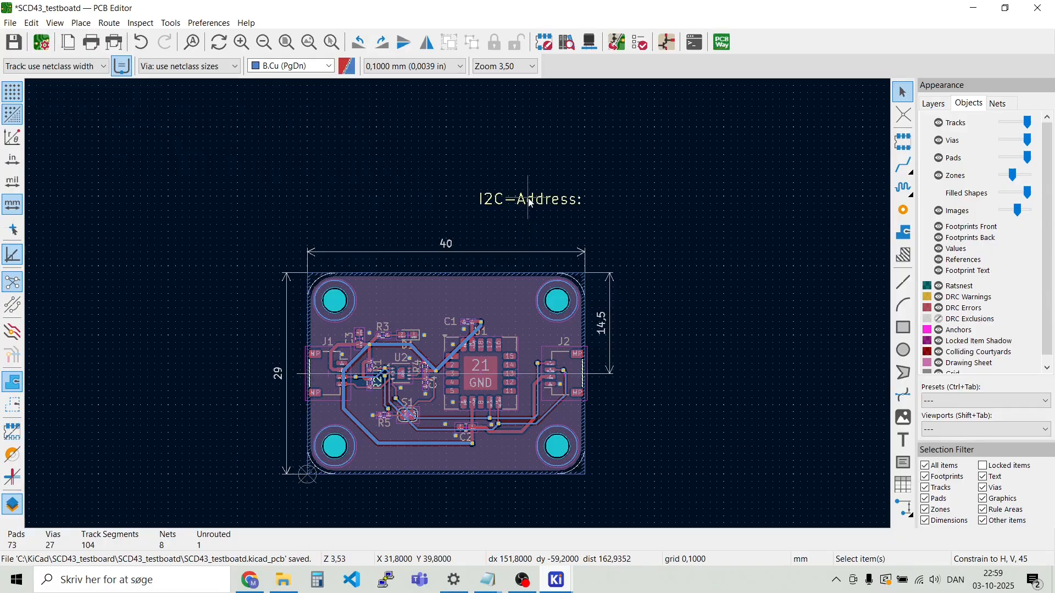
{"action": "key", "text": "m"}
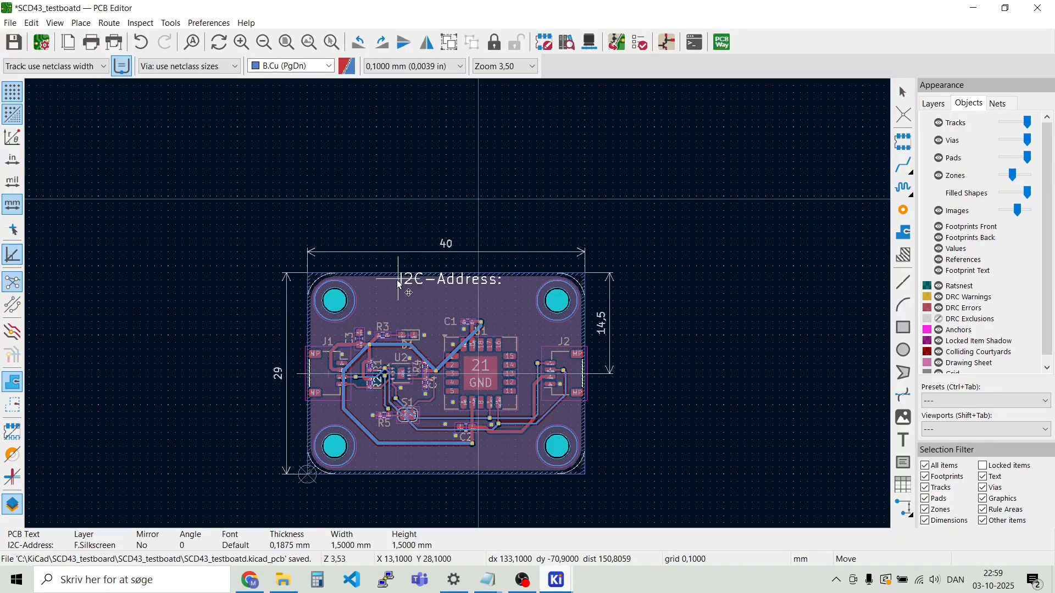
{"action": "scroll", "coordinate": [457, 303], "scroll_direction": "up", "scroll_amount": 5}
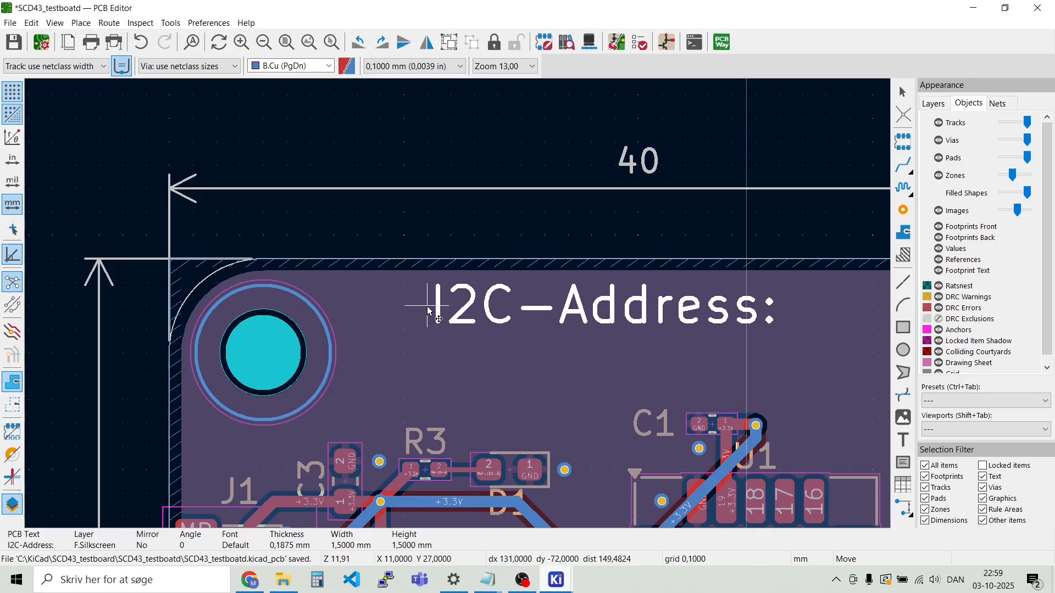
{"action": "left_click", "coordinate": [430, 308]}
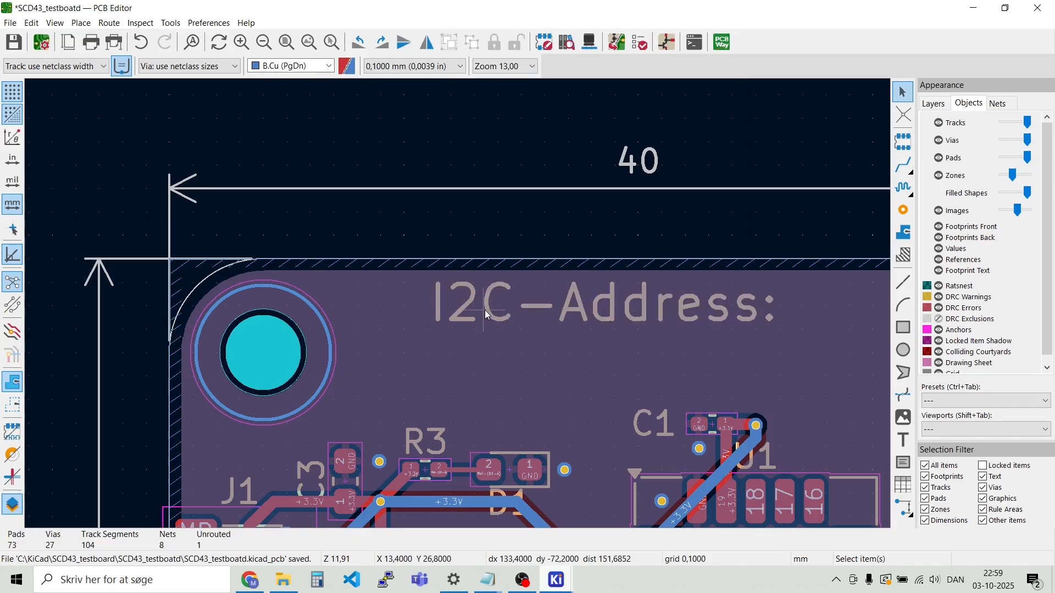
Set the "I2C-Address:" text to 1 mm width, 1 mm height and 0.15 mm thickness
{"action": "double_click", "coordinate": [486, 315]}
{"action": "left_click", "coordinate": [396, 311]}
{"action": "type", "text": "1"}
{"action": "key", "text": "Tab"}
{"action": "type", "text": "1"}
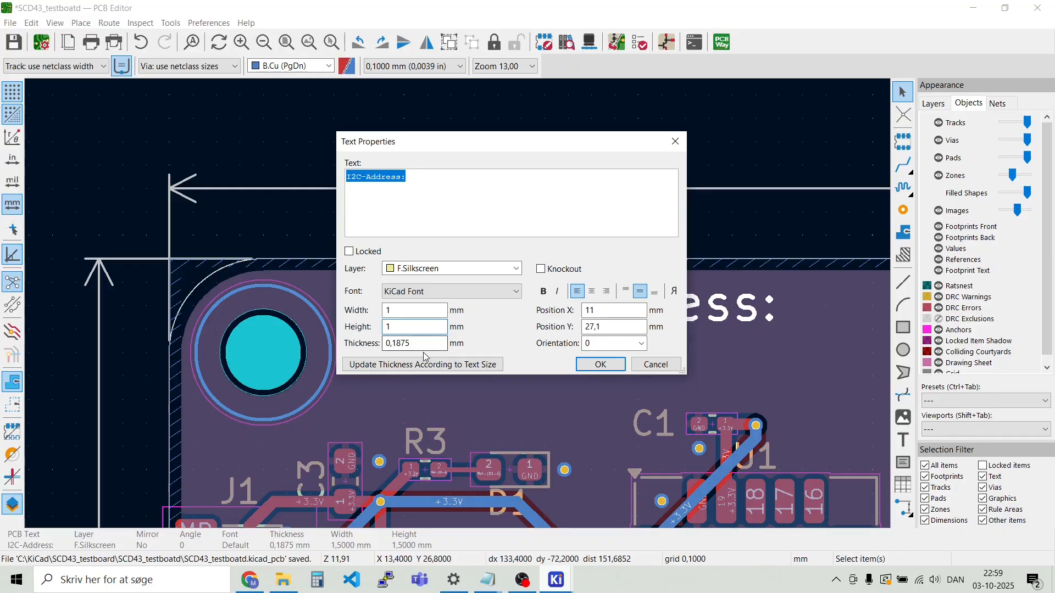
{"action": "left_click_drag", "start_coordinate": [421, 344], "coordinate": [396, 344]}
{"action": "type", "text": "4"}
{"action": "key", "text": "Return"}
{"action": "left_click", "coordinate": [536, 378]}
{"action": "key", "text": "Escape"}
{"action": "left_click", "coordinate": [532, 306]}
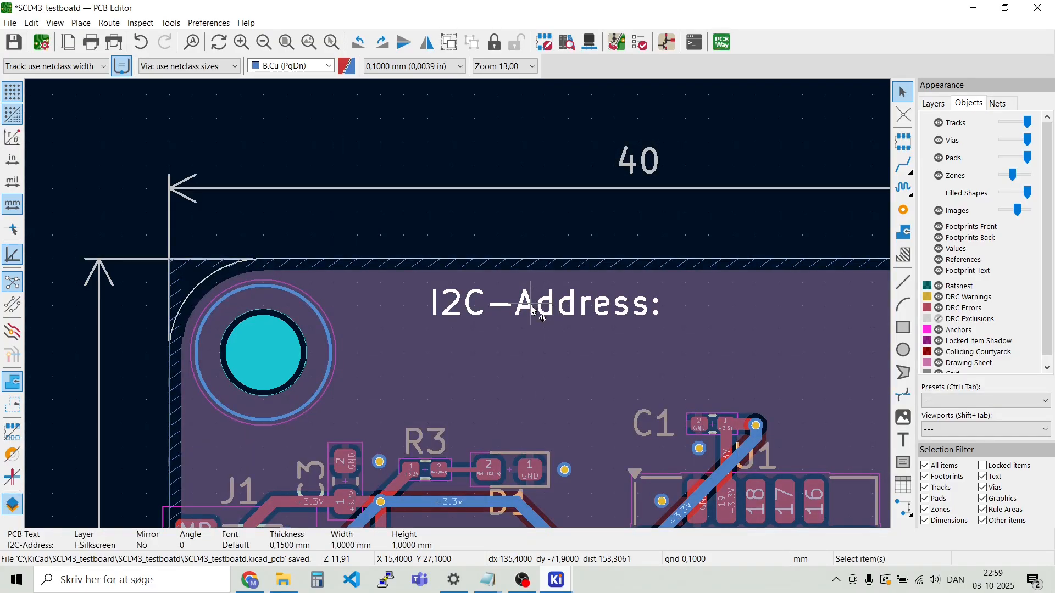
Nudge the "I2C-Address:" text to about X 11.4, Y 27.1 mm and place two duplicates of it above the board outline
{"action": "key", "text": "m"}
{"action": "key", "text": "Escape"}
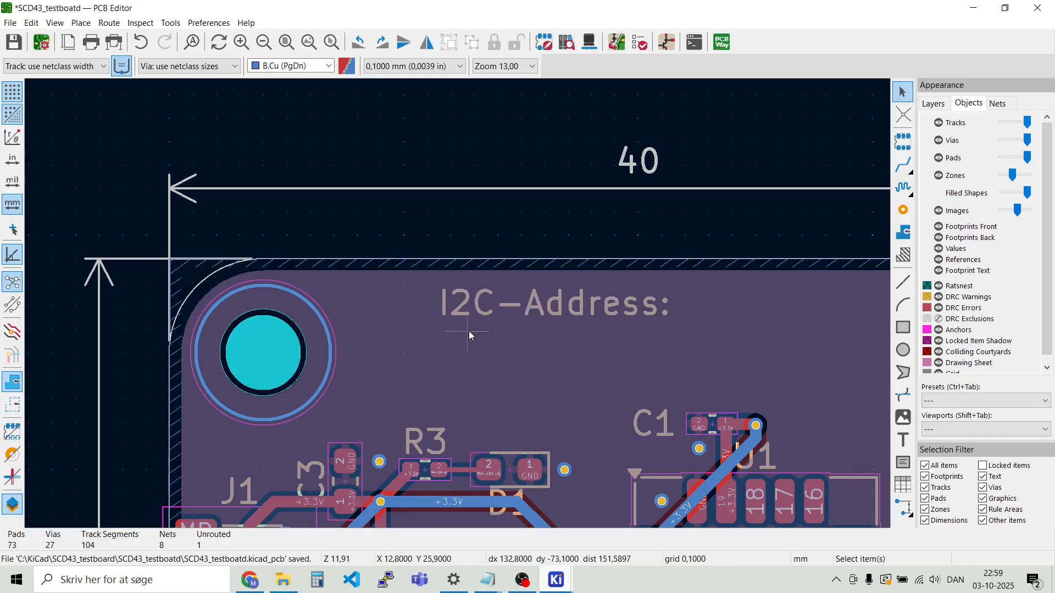
{"action": "left_click", "coordinate": [480, 313]}
{"action": "key", "text": "ctrl+d"}
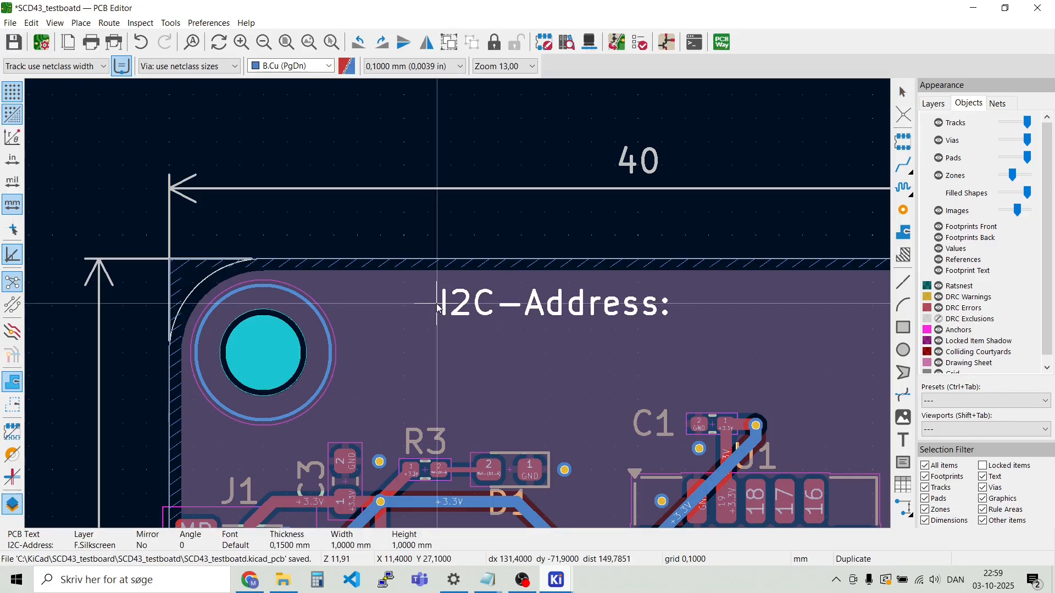
{"action": "scroll", "coordinate": [459, 308], "scroll_direction": "down", "scroll_amount": 2}
{"action": "left_click", "coordinate": [461, 252]}
{"action": "key", "text": "ctrl+d"}
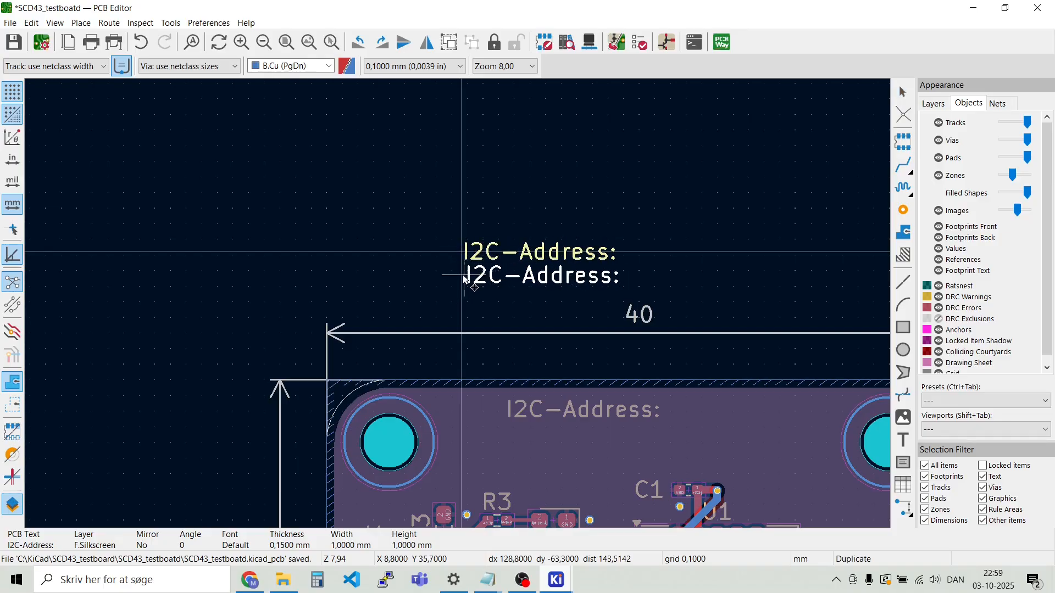
{"action": "left_click", "coordinate": [464, 275]}
{"action": "key", "text": "Escape"}
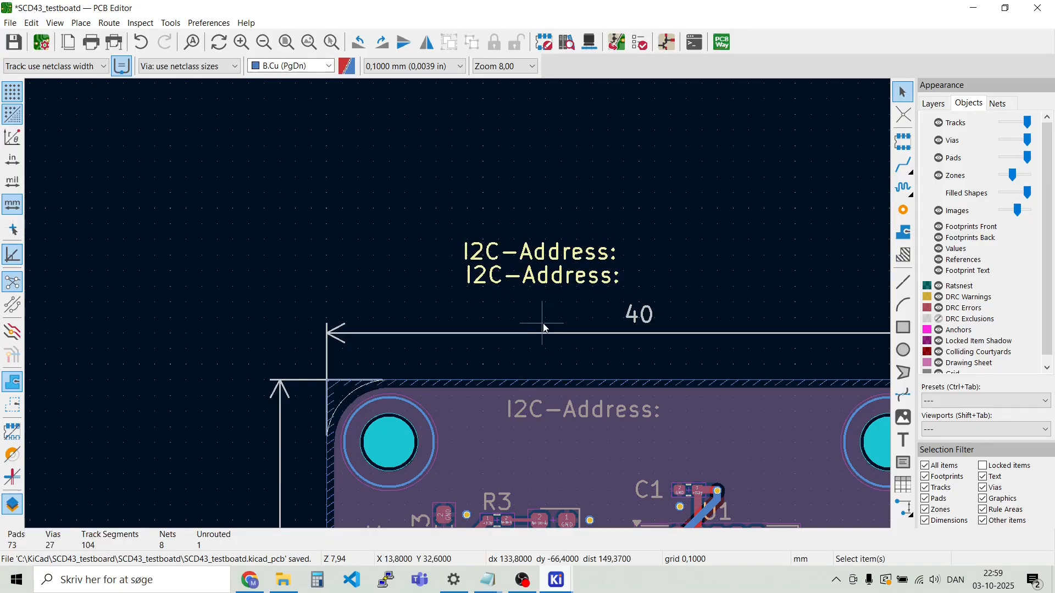
Open the properties of the upper "I2C-Address:" copy above the board and replace its text with "SHT31="
{"action": "left_click", "coordinate": [511, 252]}
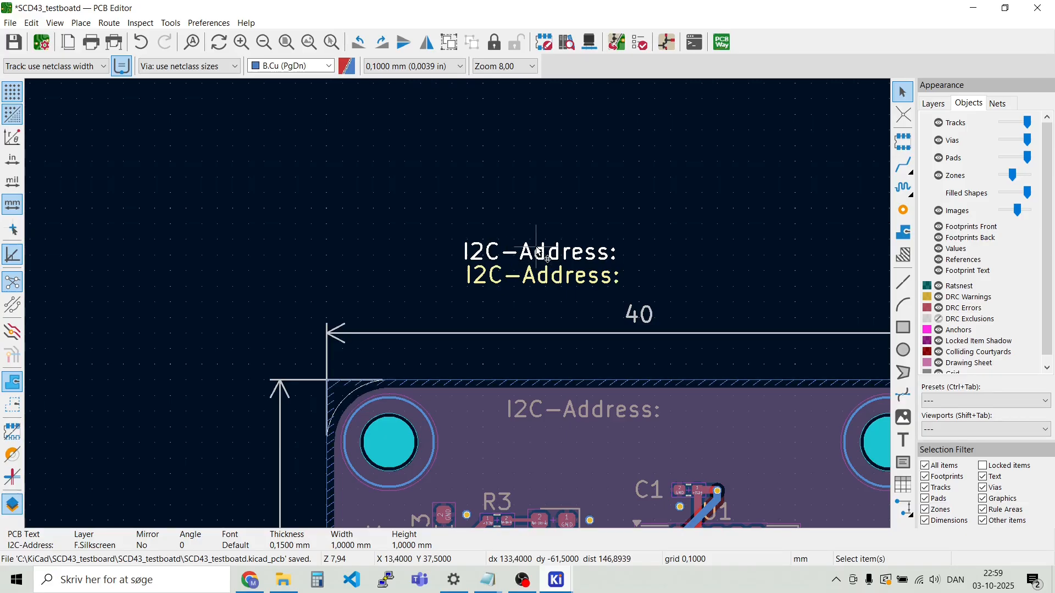
{"action": "double_click", "coordinate": [536, 248]}
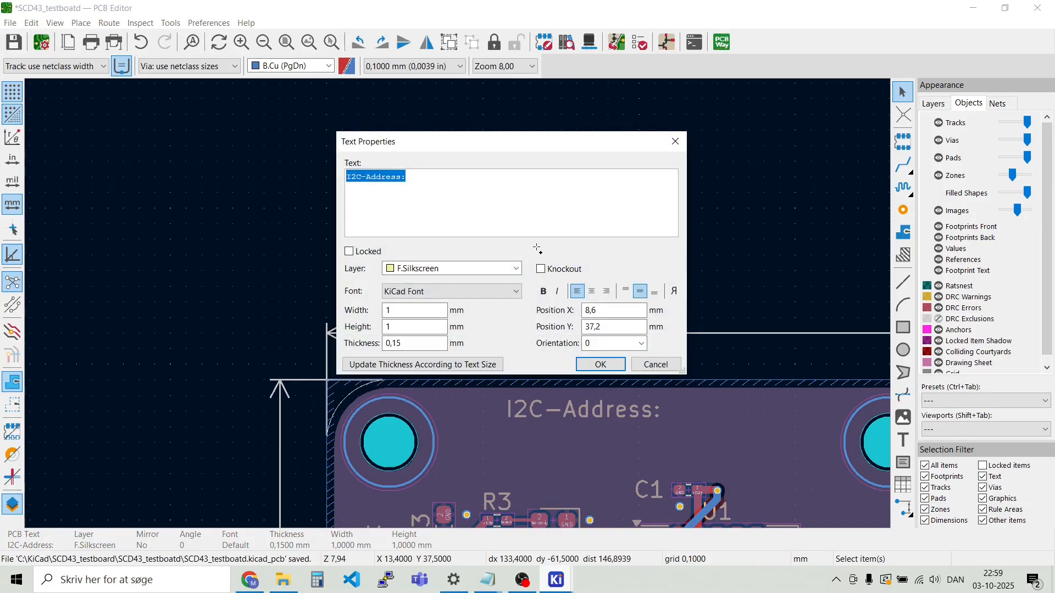
{"action": "type", "text": "s"}
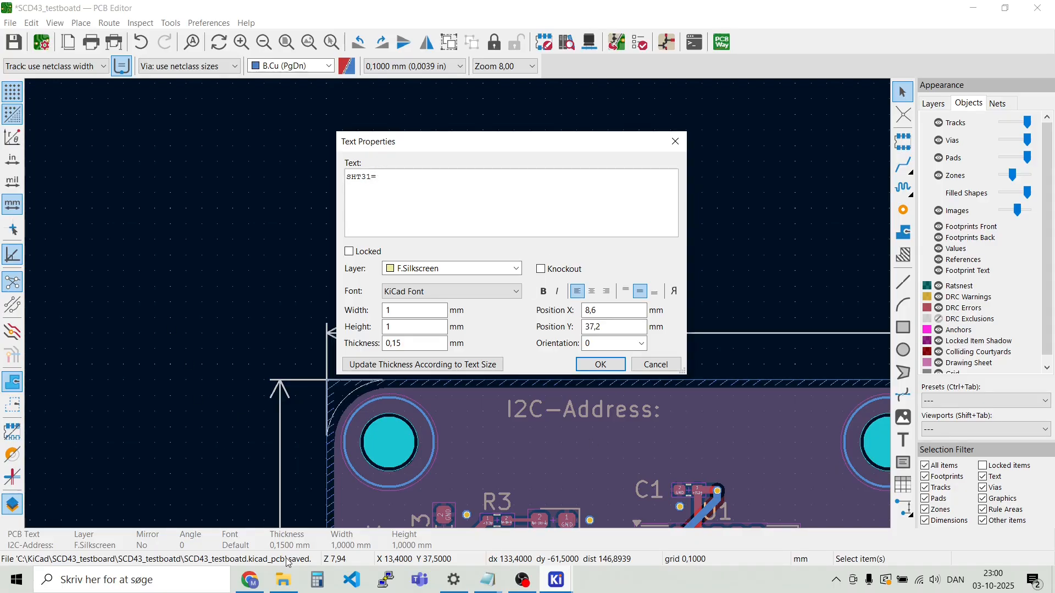
Switch to Chrome and close the Connector Zoo article and the qwiic connector pinout search, leaving the SHT3x-DIS datasheet open
{"action": "left_click", "coordinate": [248, 578]}
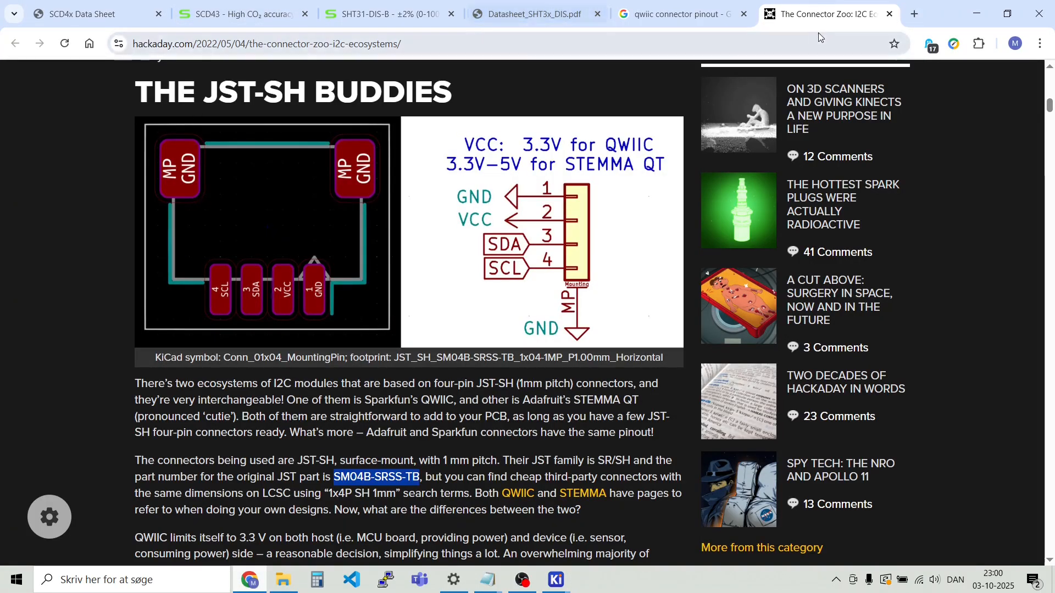
{"action": "left_click", "coordinate": [890, 14]}
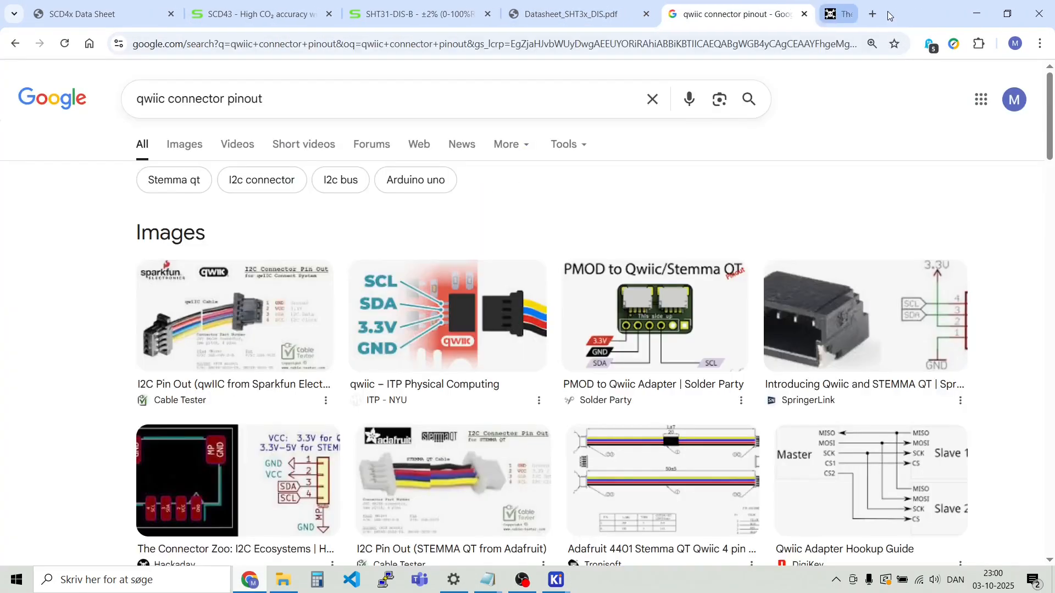
{"action": "left_click", "coordinate": [831, 15]}
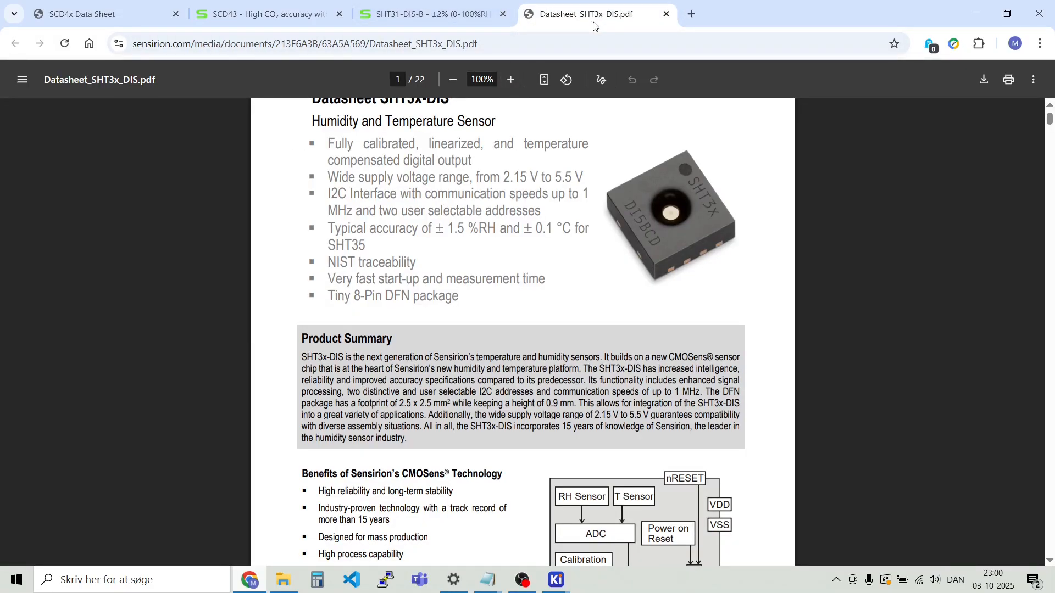
Look through the SHT3x-DIS datasheet for the I2C device addresses and the ADDR pin condition for each
{"action": "scroll", "coordinate": [545, 251], "scroll_direction": "down", "scroll_amount": 15}
{"action": "scroll", "coordinate": [545, 251], "scroll_direction": "down", "scroll_amount": 20}
{"action": "scroll", "coordinate": [545, 247], "scroll_direction": "down", "scroll_amount": 20}
{"action": "scroll", "coordinate": [528, 269], "scroll_direction": "down", "scroll_amount": 6}
{"action": "scroll", "coordinate": [526, 262], "scroll_direction": "down", "scroll_amount": 20}
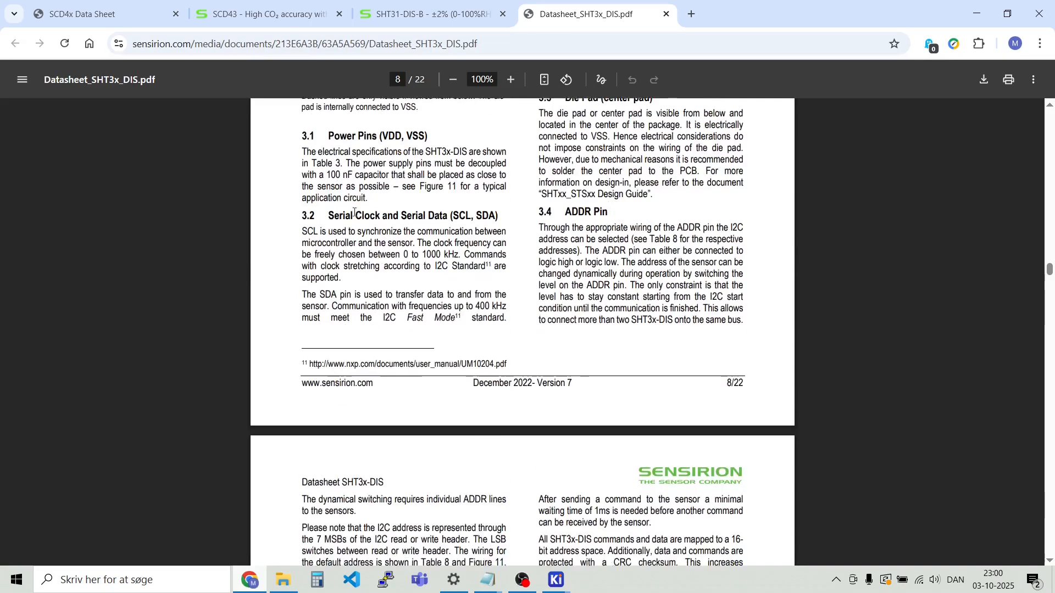
{"action": "scroll", "coordinate": [377, 288], "scroll_direction": "down", "scroll_amount": 12}
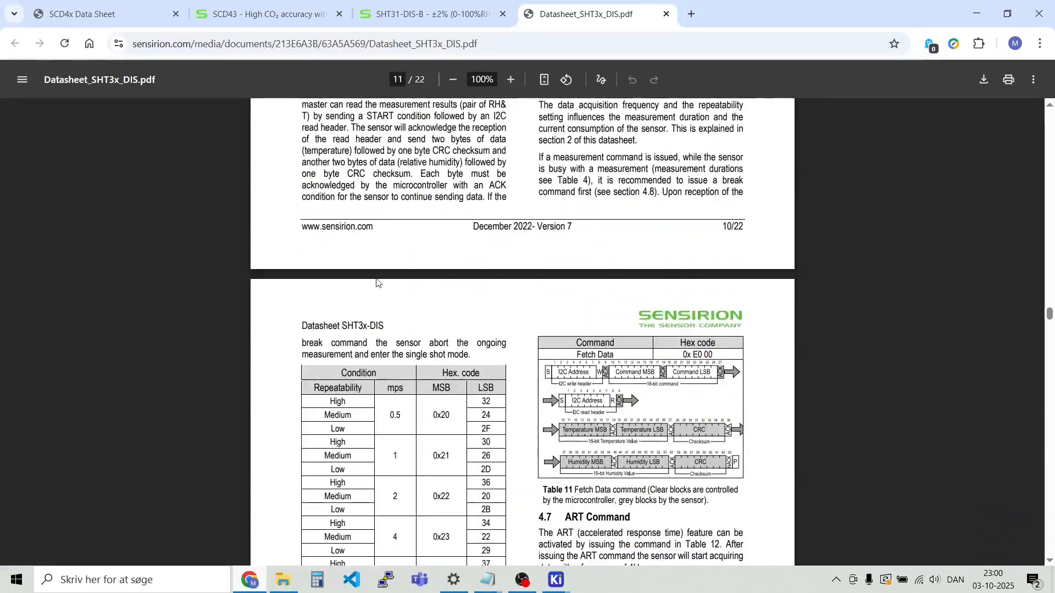
{"action": "scroll", "coordinate": [377, 271], "scroll_direction": "down", "scroll_amount": 9}
{"action": "scroll", "coordinate": [366, 295], "scroll_direction": "up", "scroll_amount": 8}
{"action": "scroll", "coordinate": [366, 296], "scroll_direction": "up", "scroll_amount": 20}
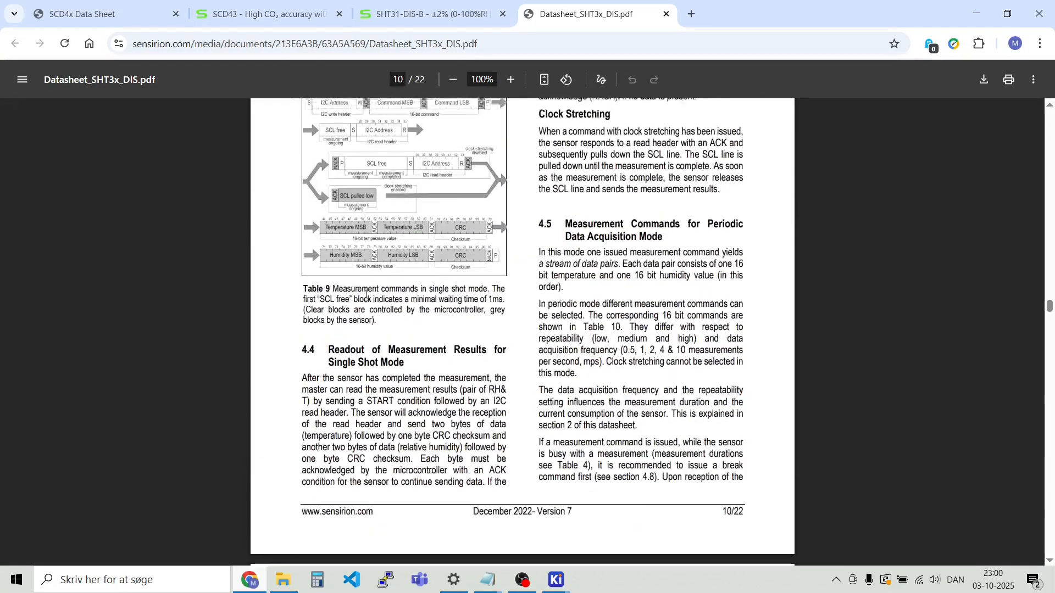
{"action": "scroll", "coordinate": [366, 311], "scroll_direction": "up", "scroll_amount": 7}
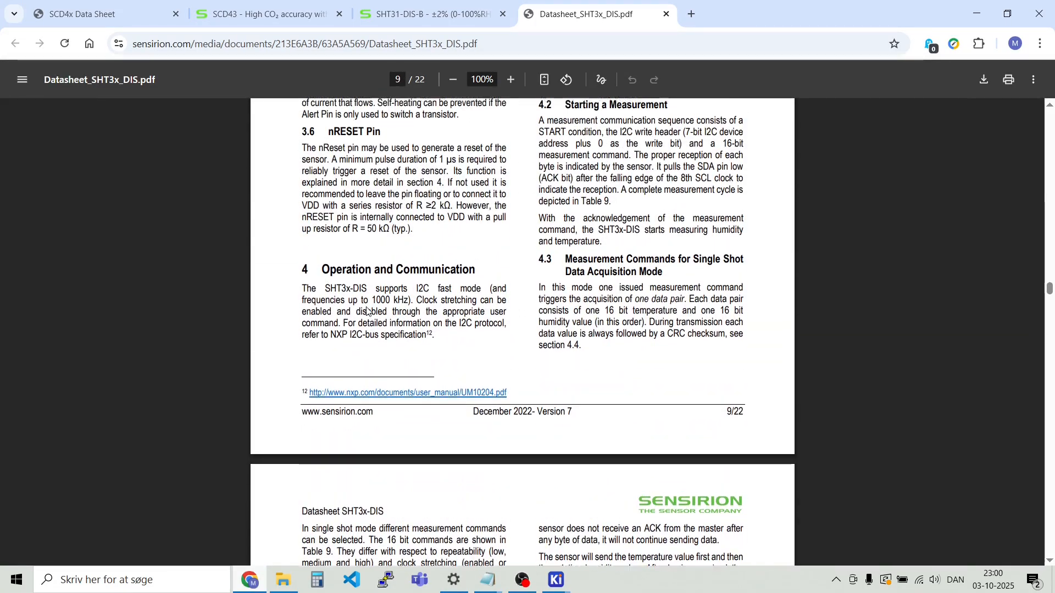
{"action": "scroll", "coordinate": [364, 311], "scroll_direction": "up", "scroll_amount": 1}
{"action": "scroll", "coordinate": [363, 312], "scroll_direction": "down", "scroll_amount": 12}
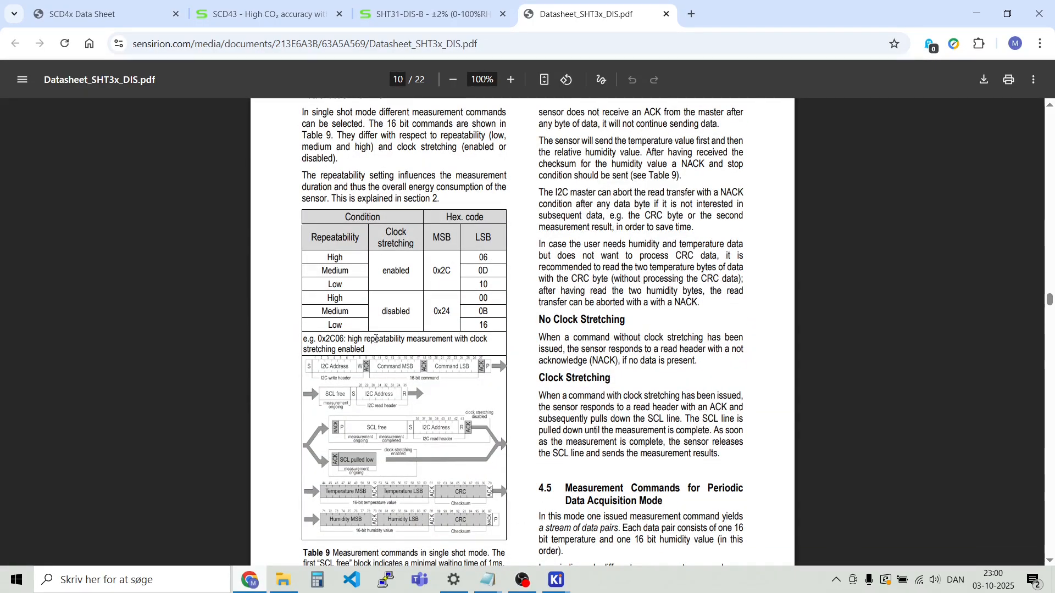
{"action": "scroll", "coordinate": [376, 339], "scroll_direction": "up", "scroll_amount": 3}
{"action": "scroll", "coordinate": [352, 320], "scroll_direction": "down", "scroll_amount": 11}
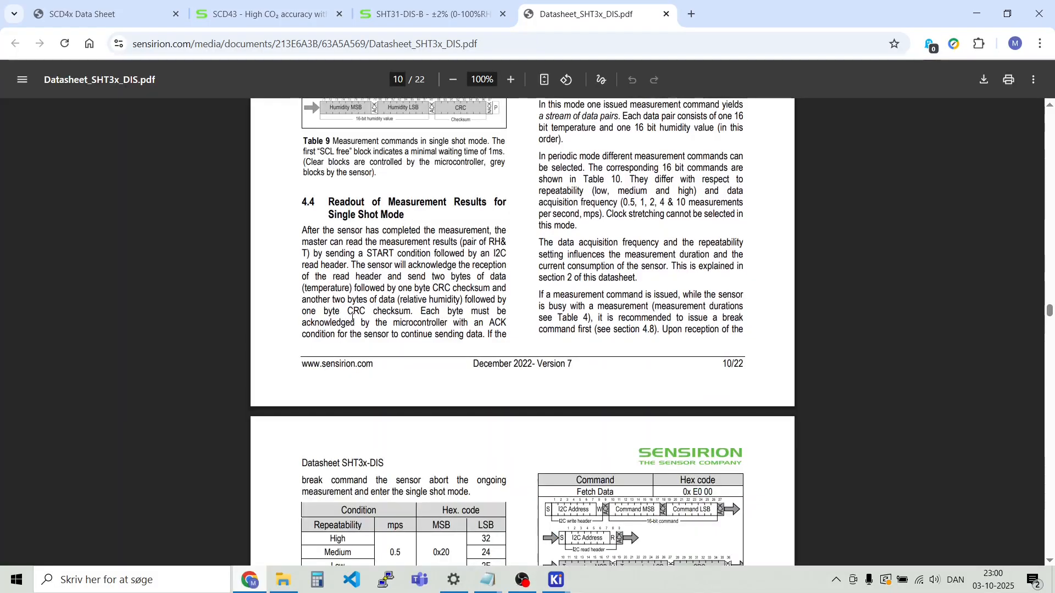
{"action": "scroll", "coordinate": [396, 327], "scroll_direction": "down", "scroll_amount": 6}
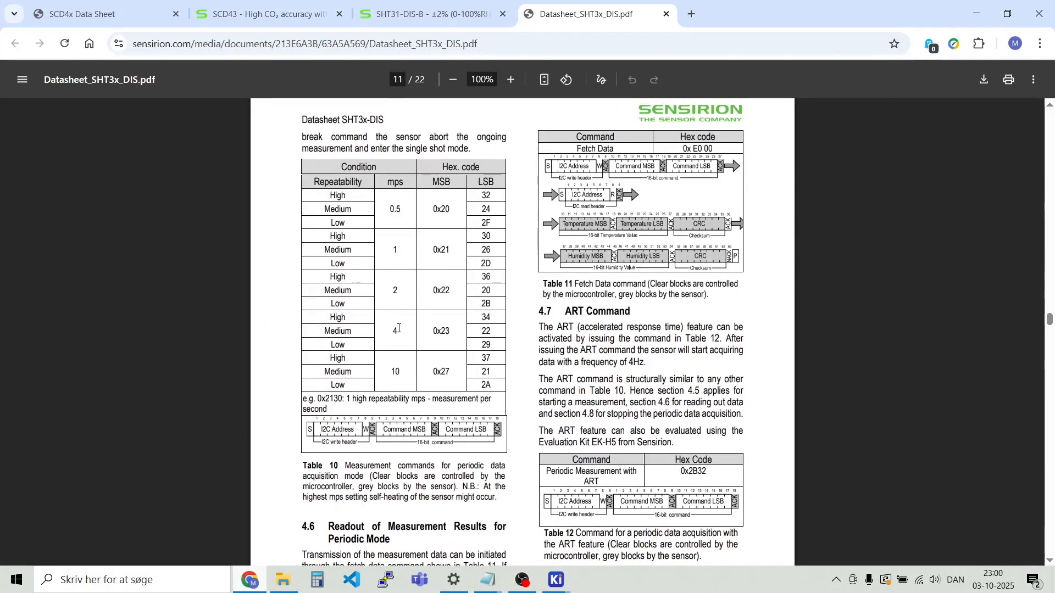
{"action": "scroll", "coordinate": [399, 328], "scroll_direction": "down", "scroll_amount": 17}
{"action": "scroll", "coordinate": [386, 339], "scroll_direction": "up", "scroll_amount": 3}
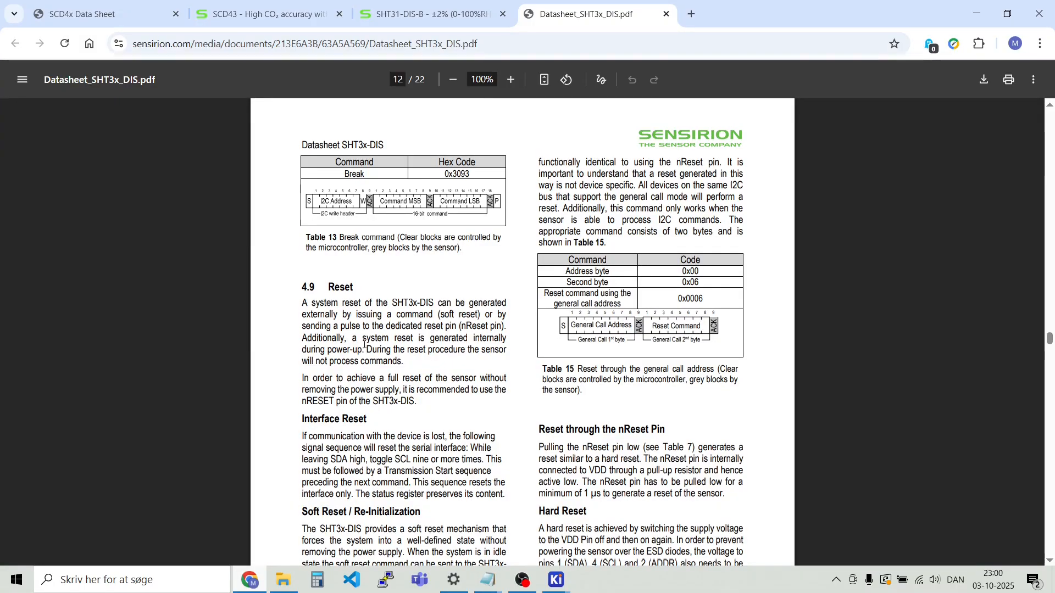
{"action": "scroll", "coordinate": [434, 347], "scroll_direction": "up", "scroll_amount": 1}
{"action": "scroll", "coordinate": [525, 368], "scroll_direction": "down", "scroll_amount": 6}
{"action": "scroll", "coordinate": [524, 368], "scroll_direction": "down", "scroll_amount": 13}
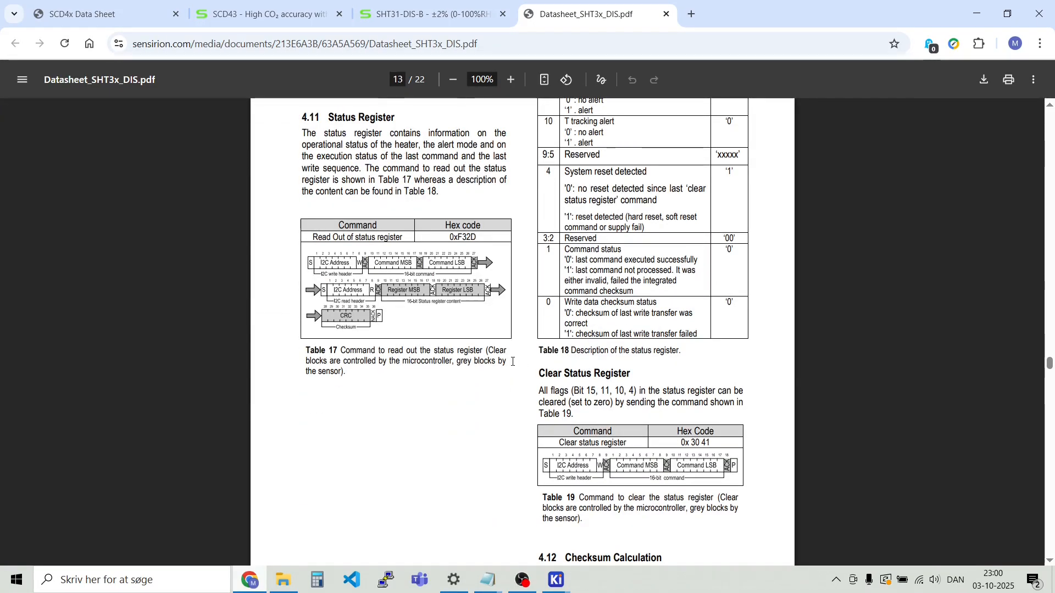
{"action": "scroll", "coordinate": [512, 362], "scroll_direction": "down", "scroll_amount": 7}
{"action": "scroll", "coordinate": [511, 361], "scroll_direction": "down", "scroll_amount": 2}
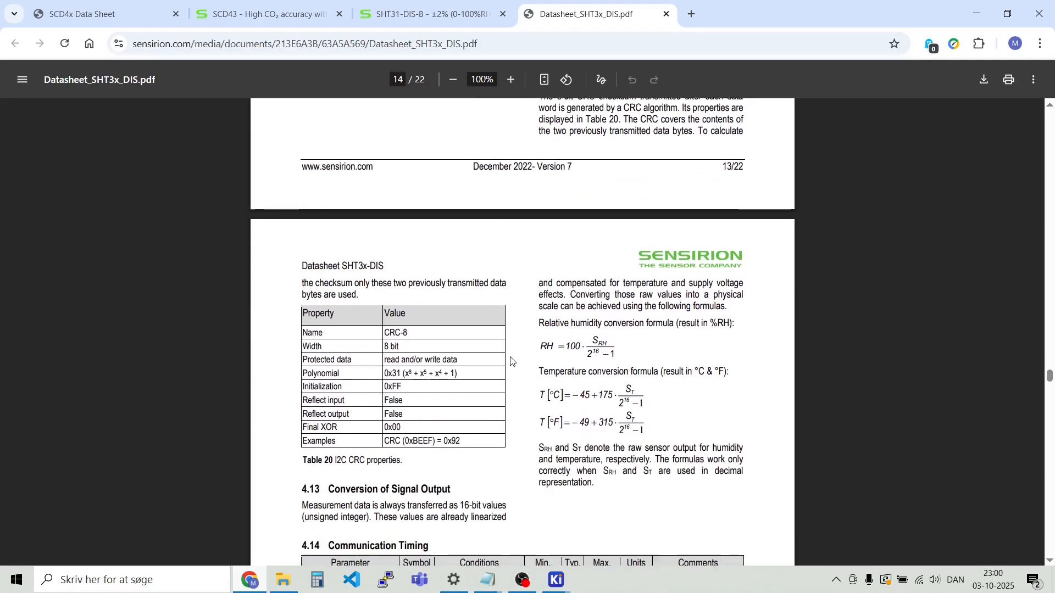
{"action": "scroll", "coordinate": [511, 355], "scroll_direction": "up", "scroll_amount": 20}
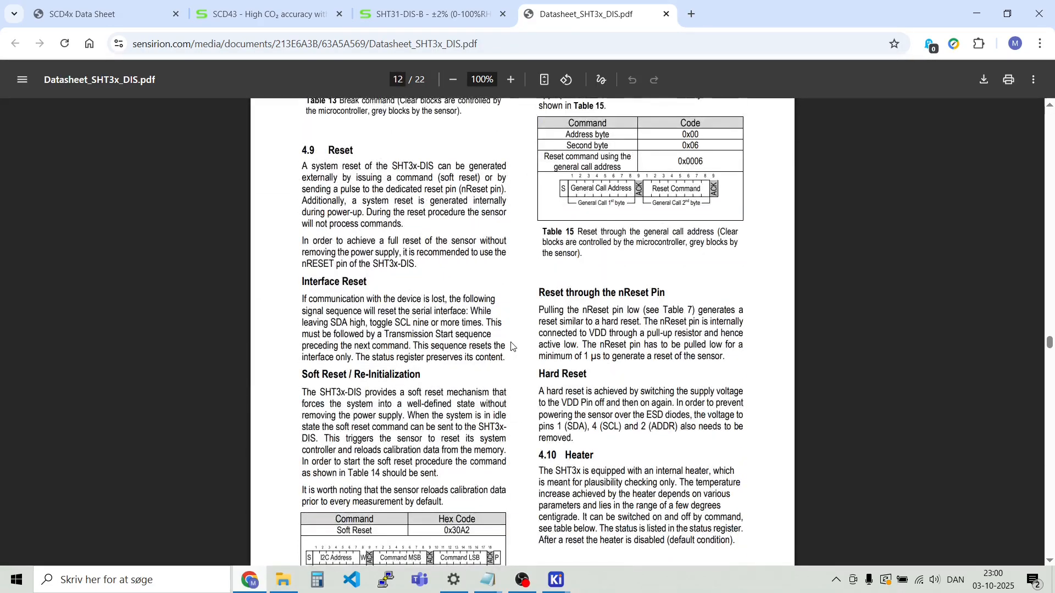
{"action": "scroll", "coordinate": [514, 352], "scroll_direction": "up", "scroll_amount": 5}
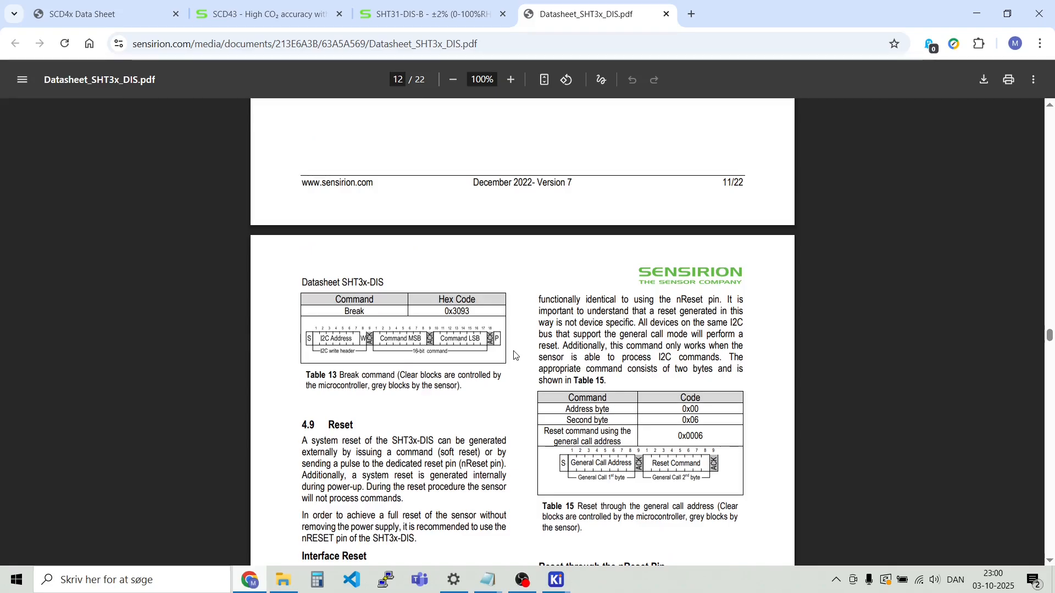
{"action": "scroll", "coordinate": [575, 358], "scroll_direction": "up", "scroll_amount": 7}
{"action": "scroll", "coordinate": [576, 357], "scroll_direction": "up", "scroll_amount": 6}
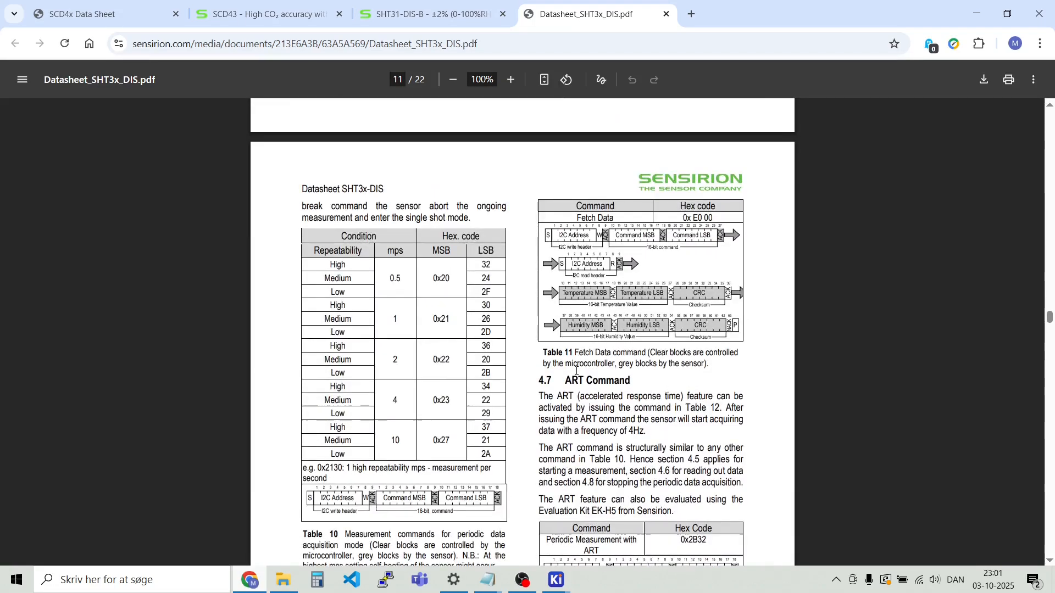
{"action": "scroll", "coordinate": [576, 371], "scroll_direction": "up", "scroll_amount": 12}
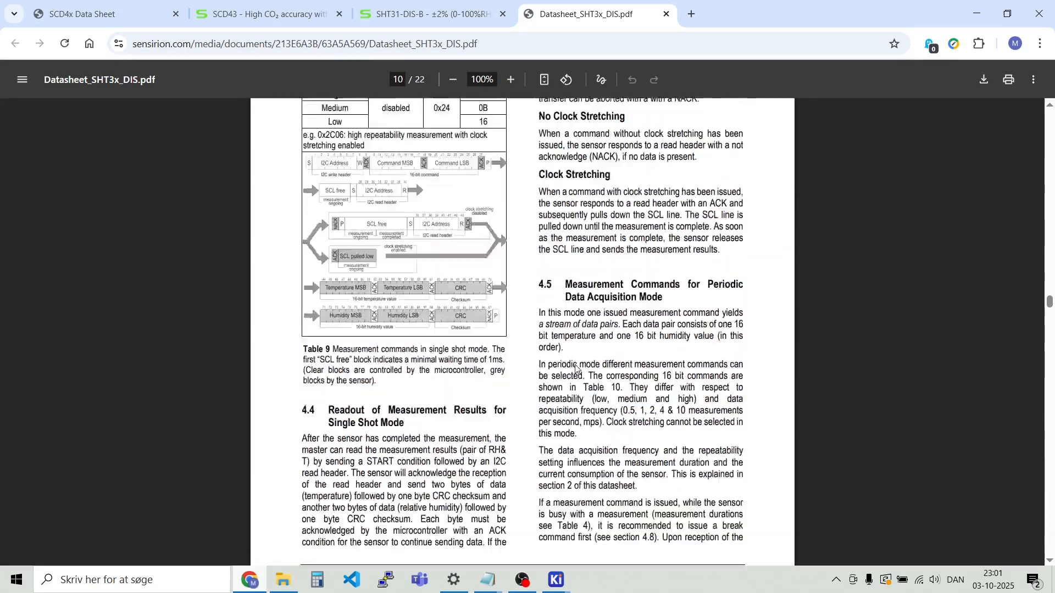
{"action": "scroll", "coordinate": [575, 365], "scroll_direction": "up", "scroll_amount": 10}
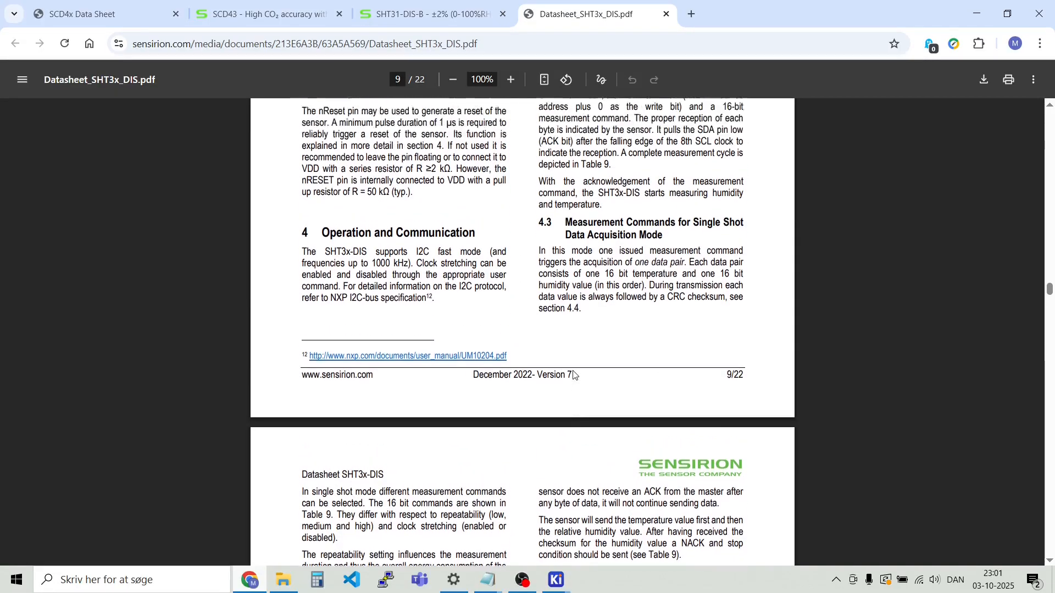
{"action": "scroll", "coordinate": [567, 382], "scroll_direction": "up", "scroll_amount": 5}
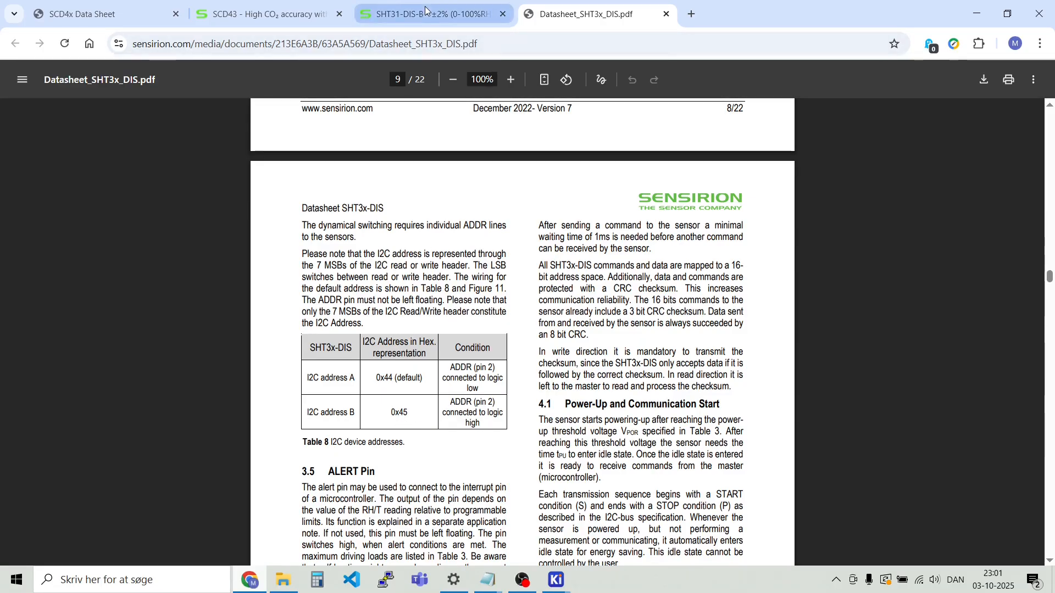
{"action": "mouse_move", "coordinate": [417, 3]}
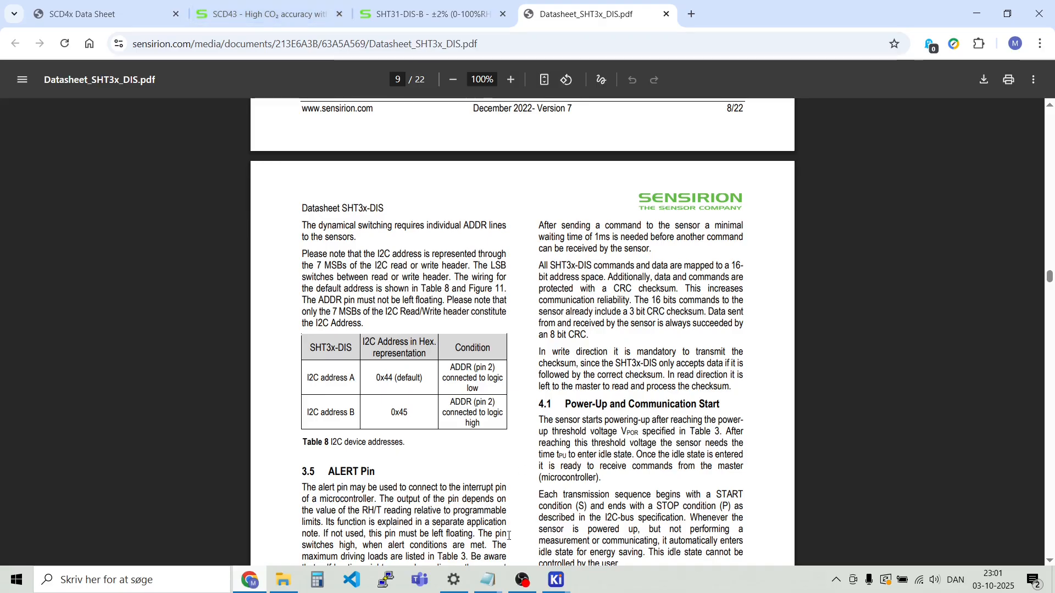
Switch back to the PCB Editor and complete the upper copy's text as "SHT31=0x44 S1=0,0x45 S1=1"
{"action": "left_click", "coordinate": [556, 578]}
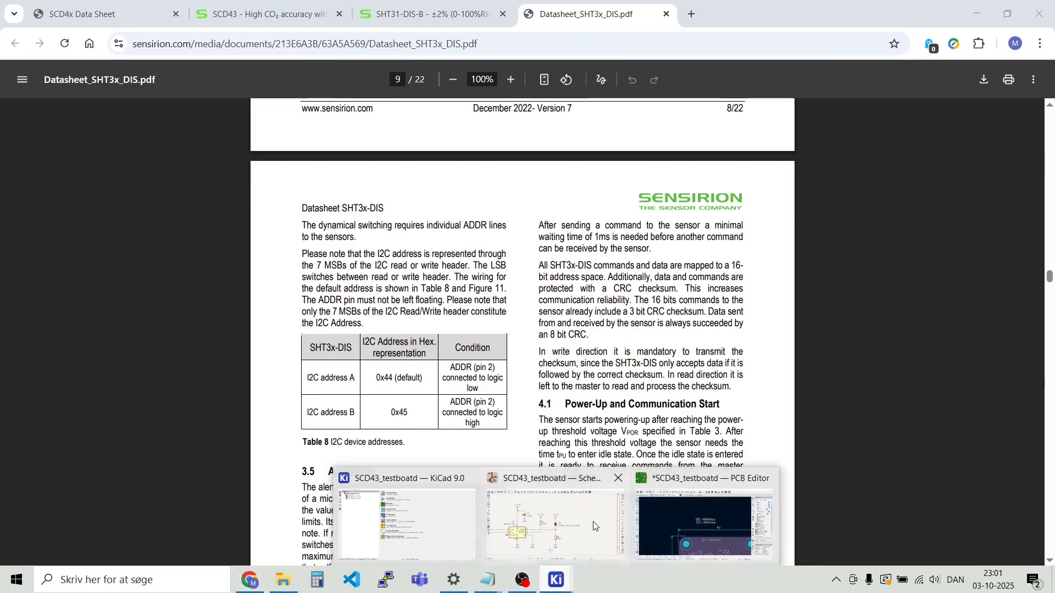
{"action": "left_click", "coordinate": [675, 519]}
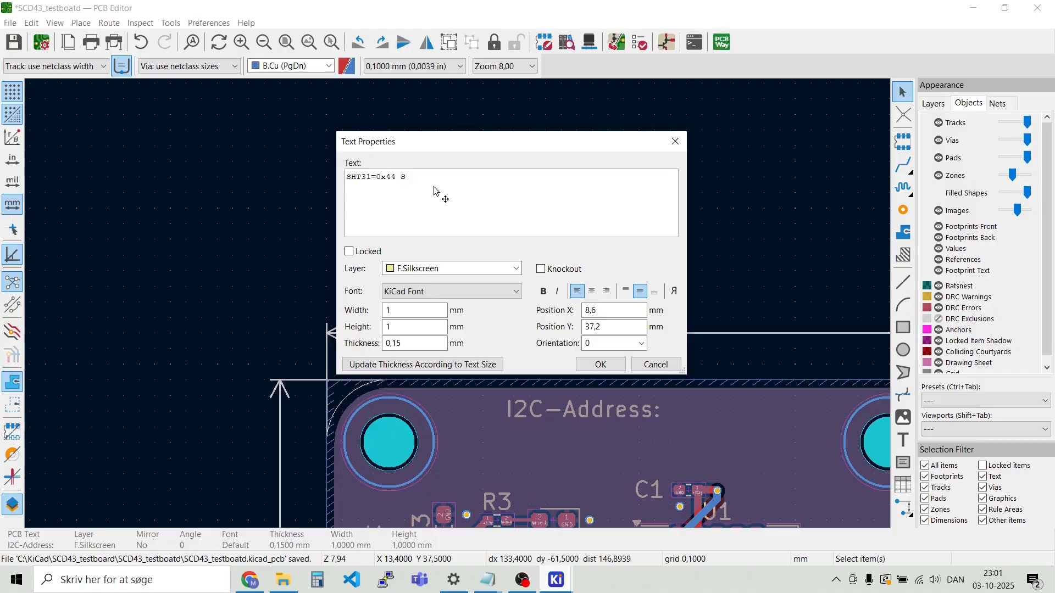
{"action": "type", "text": "="}
{"action": "type", "text": "="}
{"action": "left_click", "coordinate": [599, 365]}
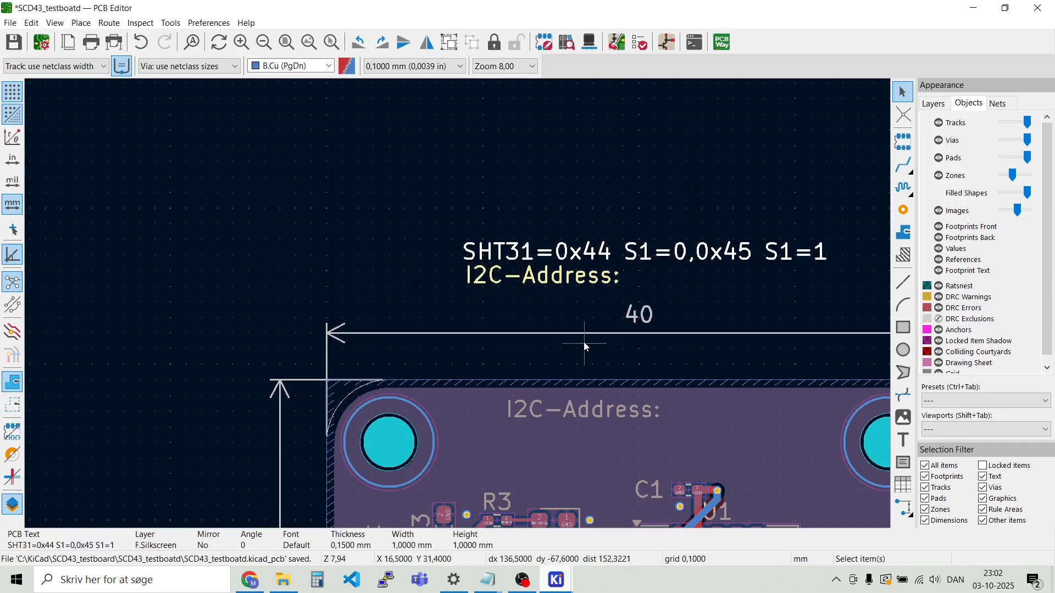
Open the properties of the remaining "I2C-Address:" copy above the board and replace its text with "SCD43="
{"action": "double_click", "coordinate": [525, 276]}
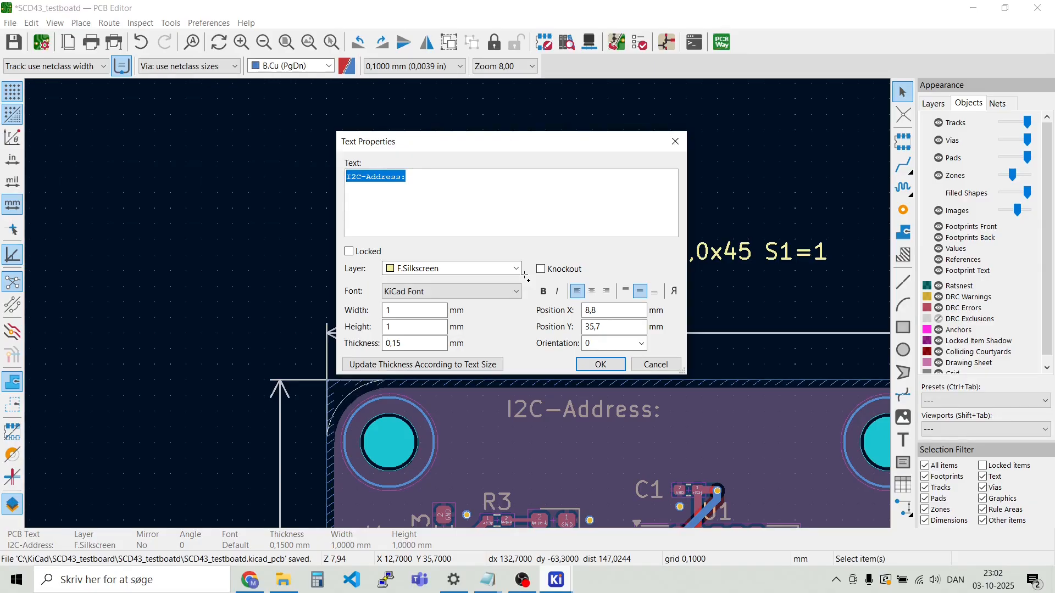
{"action": "type", "text": "s"}
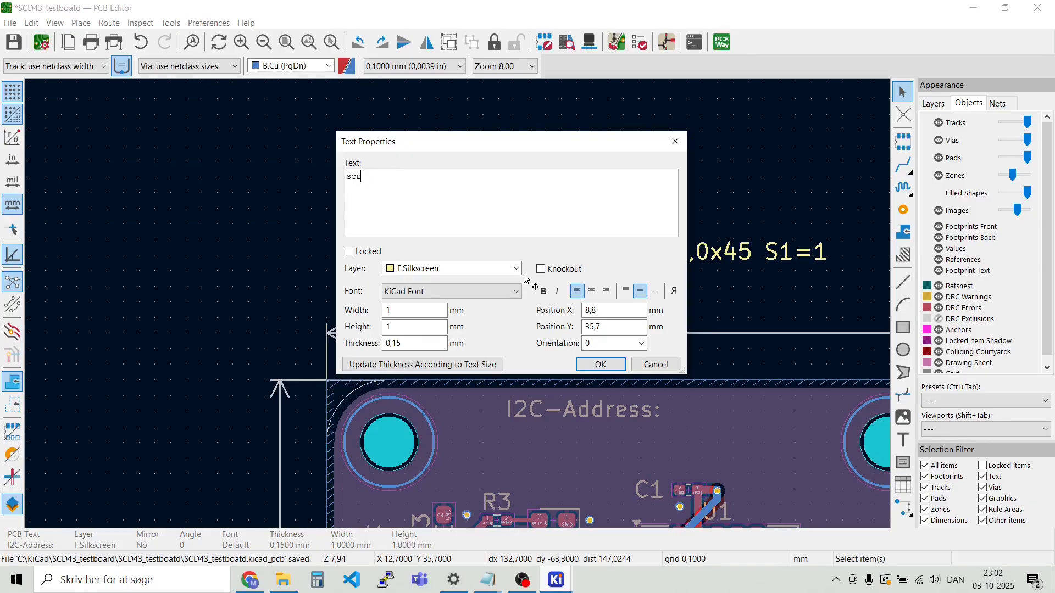
{"action": "type", "text": "CD43="}
Switch to Chrome and look through the SCD4x datasheet for the sensor's I2C address
{"action": "left_click", "coordinate": [256, 581]}
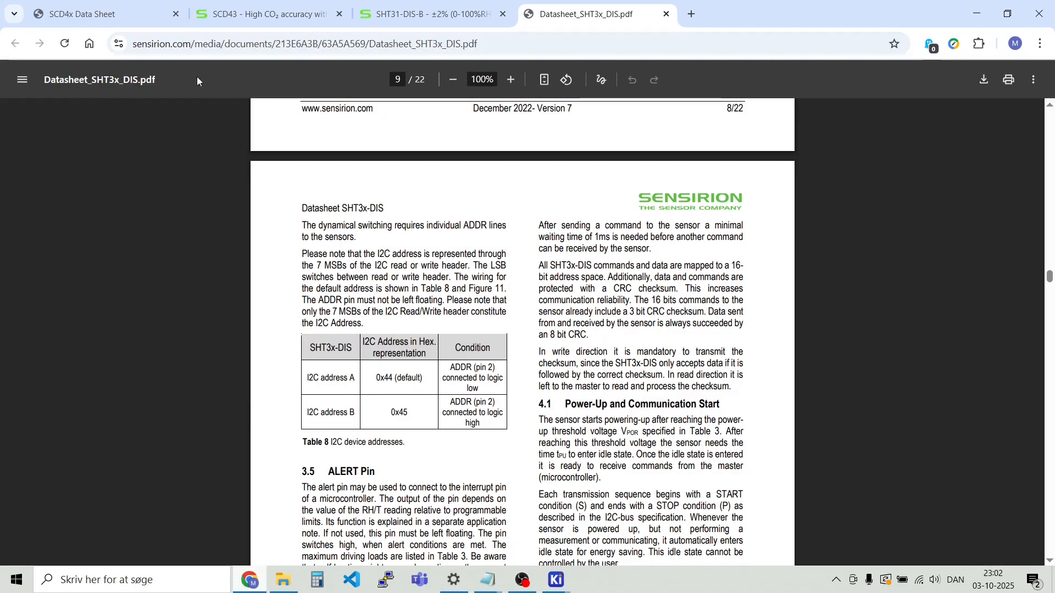
{"action": "left_click", "coordinate": [133, 14]}
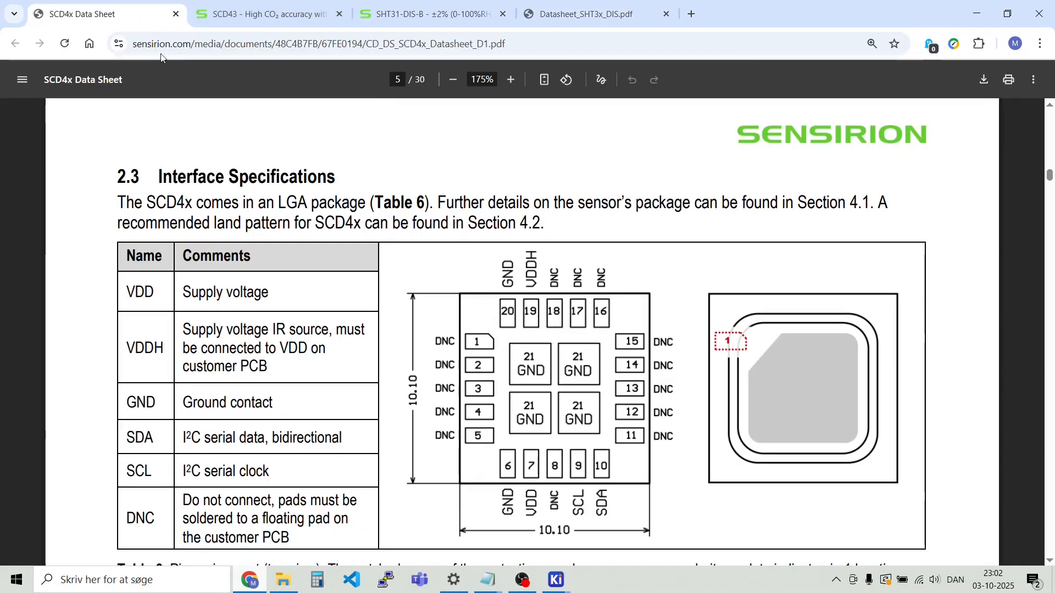
{"action": "scroll", "coordinate": [410, 261], "scroll_direction": "down", "scroll_amount": 10}
{"action": "scroll", "coordinate": [410, 264], "scroll_direction": "down", "scroll_amount": 20}
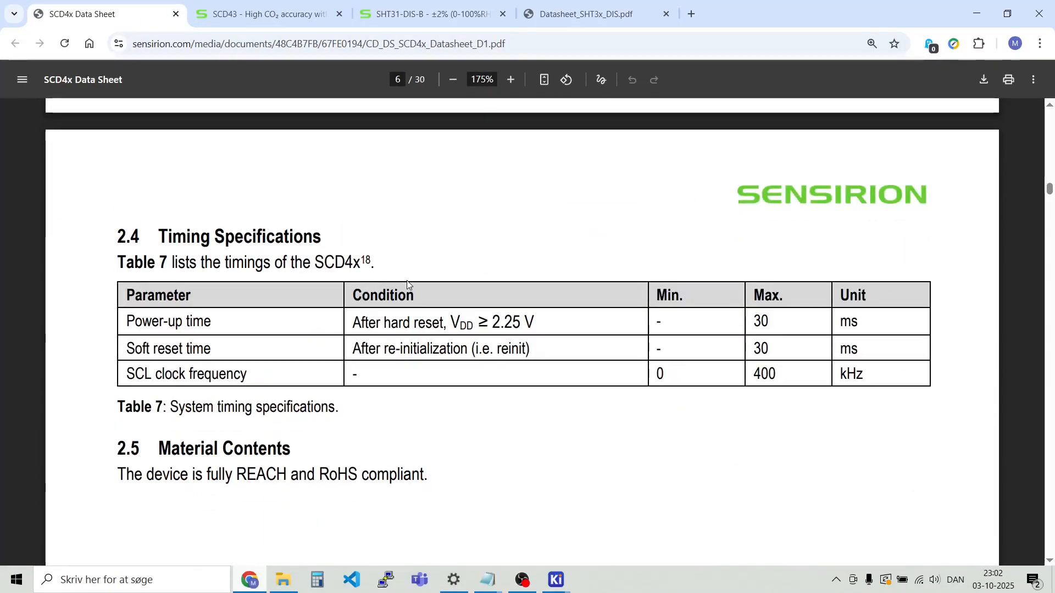
Check the sensor's I2C address in the SCD4x datasheet, then switch to PCB Editor and set the text to SCD43=0x62
{"action": "scroll", "coordinate": [400, 278], "scroll_direction": "down", "scroll_amount": 5}
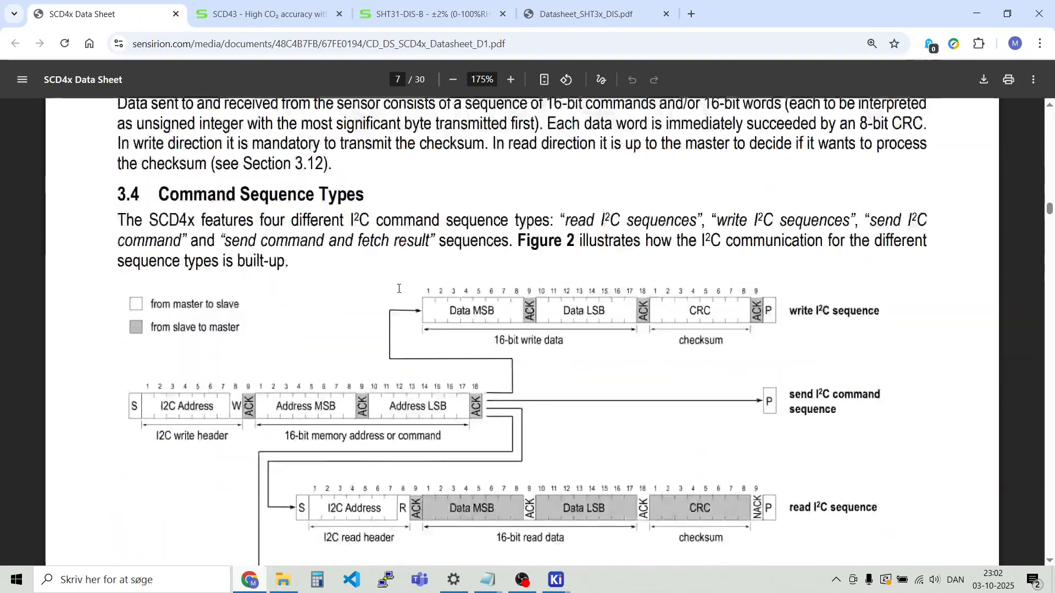
{"action": "scroll", "coordinate": [400, 283], "scroll_direction": "up", "scroll_amount": 6}
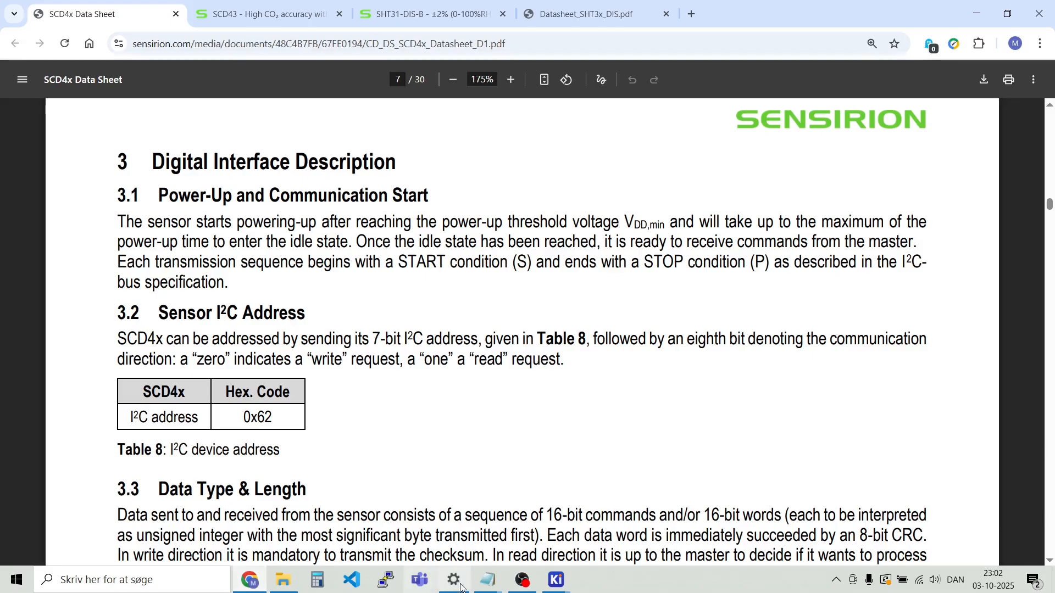
{"action": "mouse_move", "coordinate": [566, 586]}
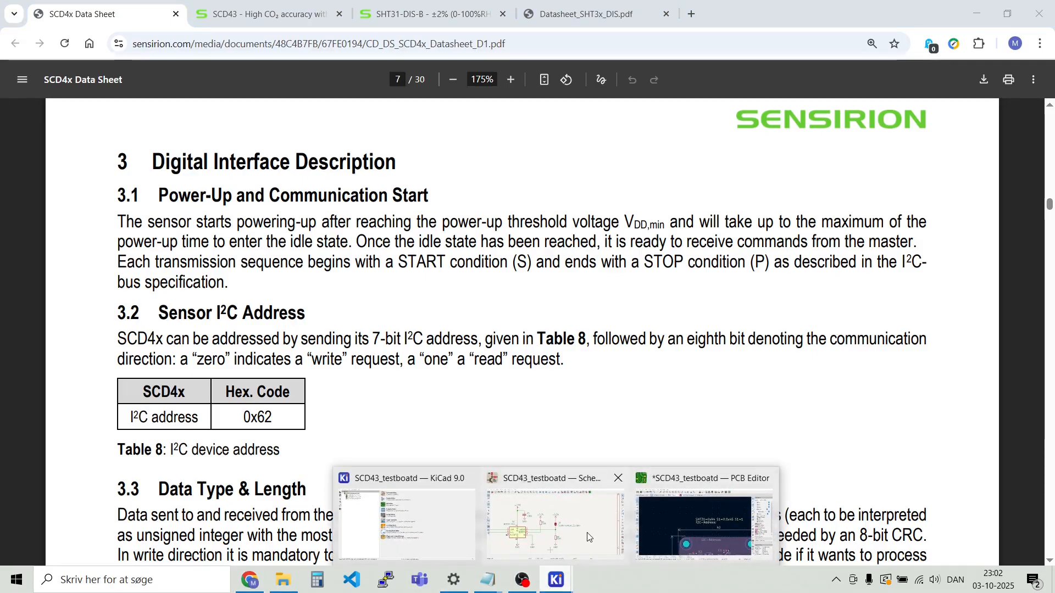
{"action": "left_click", "coordinate": [681, 538]}
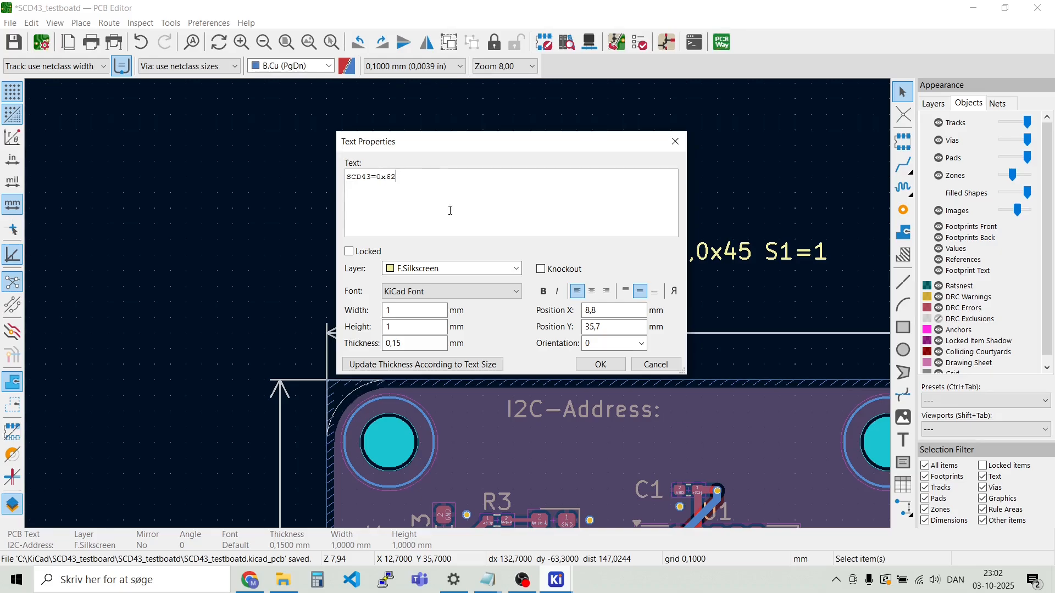
{"action": "left_click", "coordinate": [597, 365]}
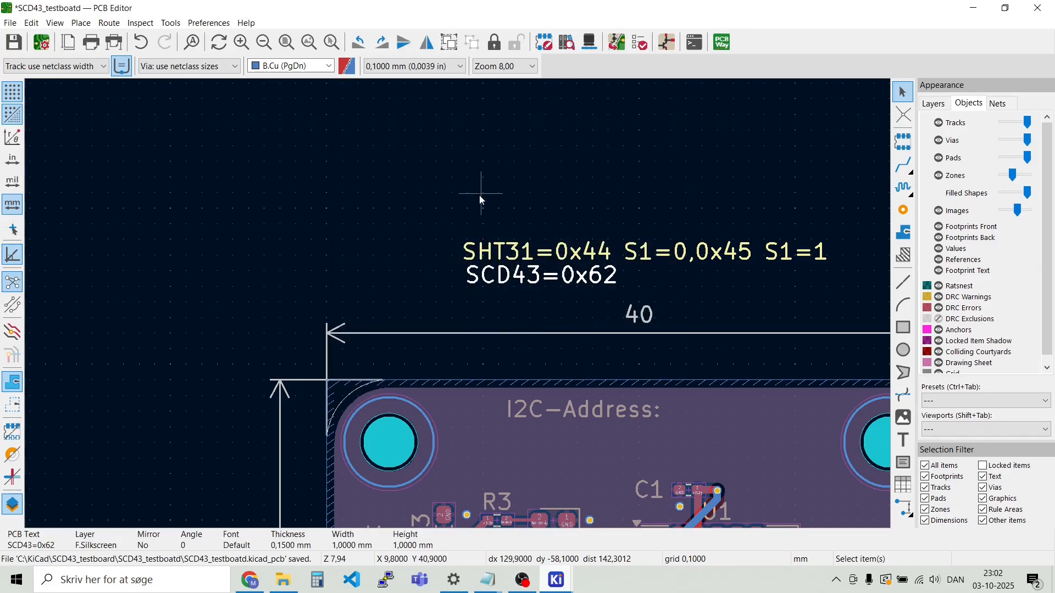
Move the SHT31=0x44 silkscreen text onto the board, directly beneath the I2C-Address: heading
{"action": "left_click", "coordinate": [523, 247]}
{"action": "key", "text": "m"}
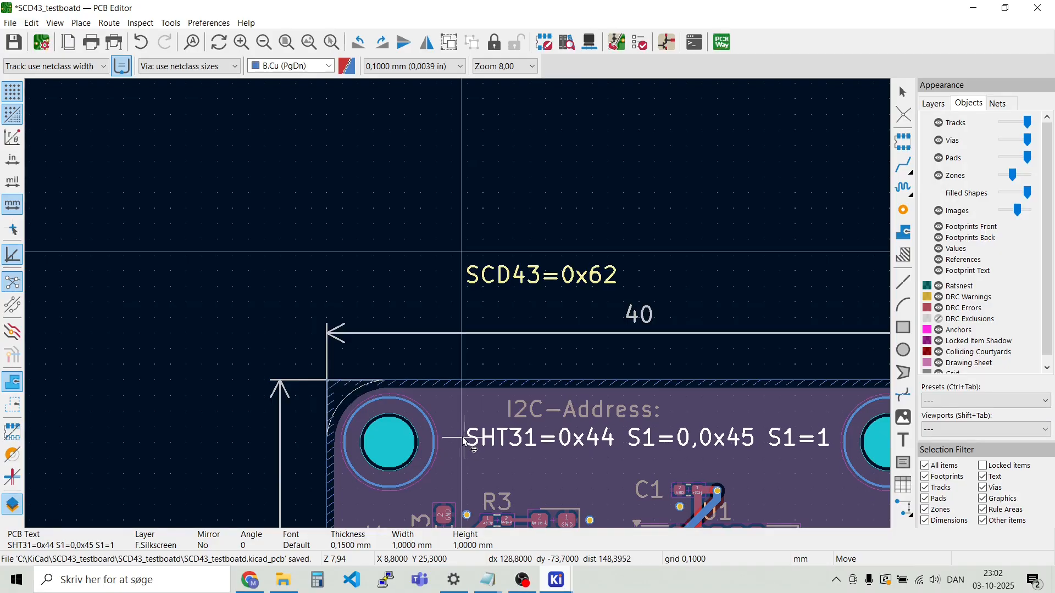
{"action": "left_click", "coordinate": [466, 438]}
{"action": "left_click", "coordinate": [452, 278]}
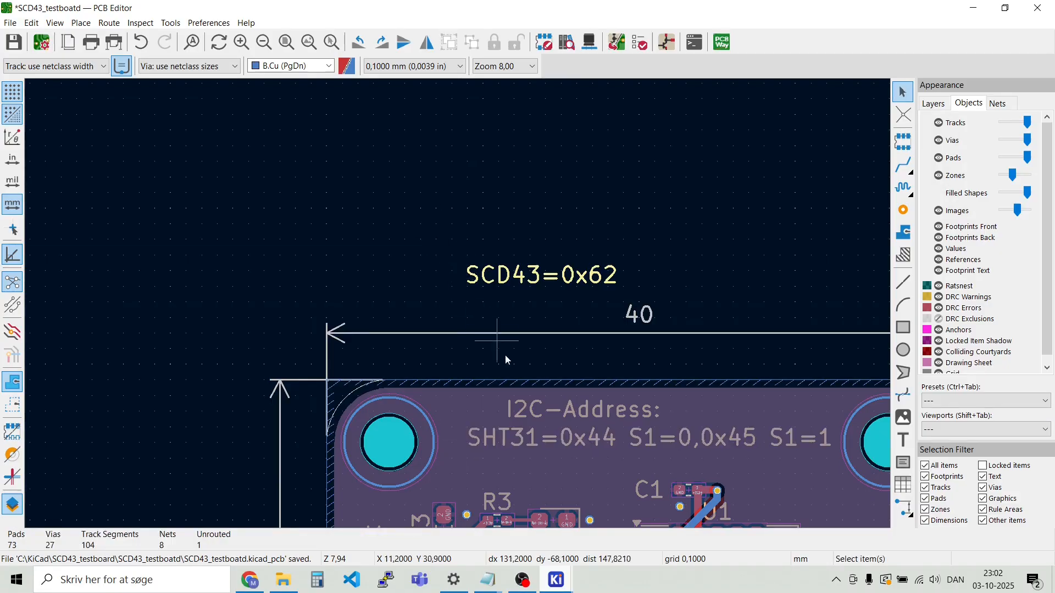
Move the I2C-Address: heading so it starts above the beginning of the SHT31 line
{"action": "scroll", "coordinate": [516, 416], "scroll_direction": "up", "scroll_amount": 3}
{"action": "left_click", "coordinate": [557, 294]}
{"action": "key", "text": "m"}
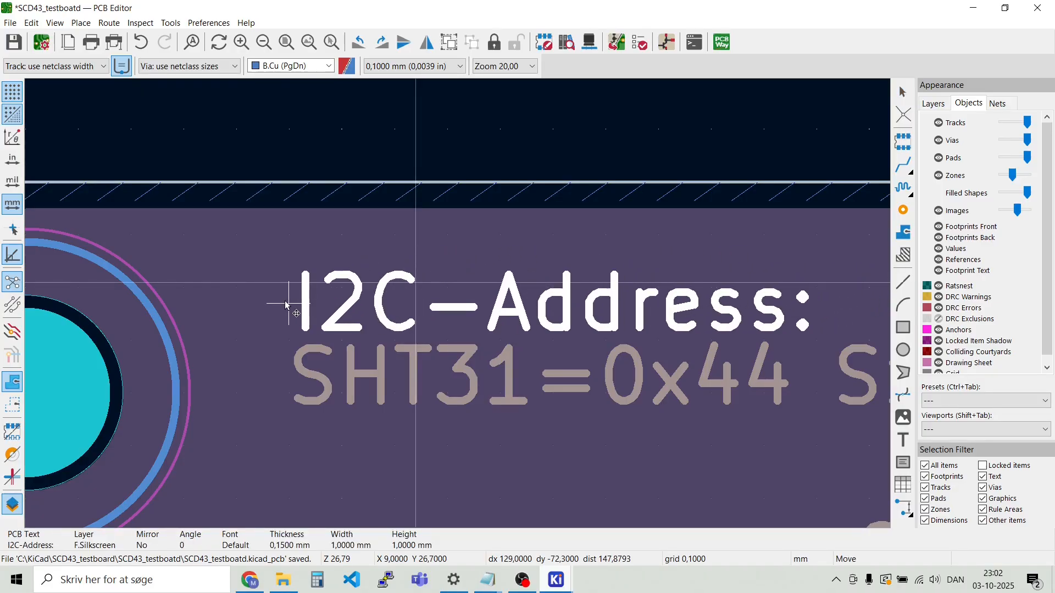
{"action": "left_click", "coordinate": [285, 297]}
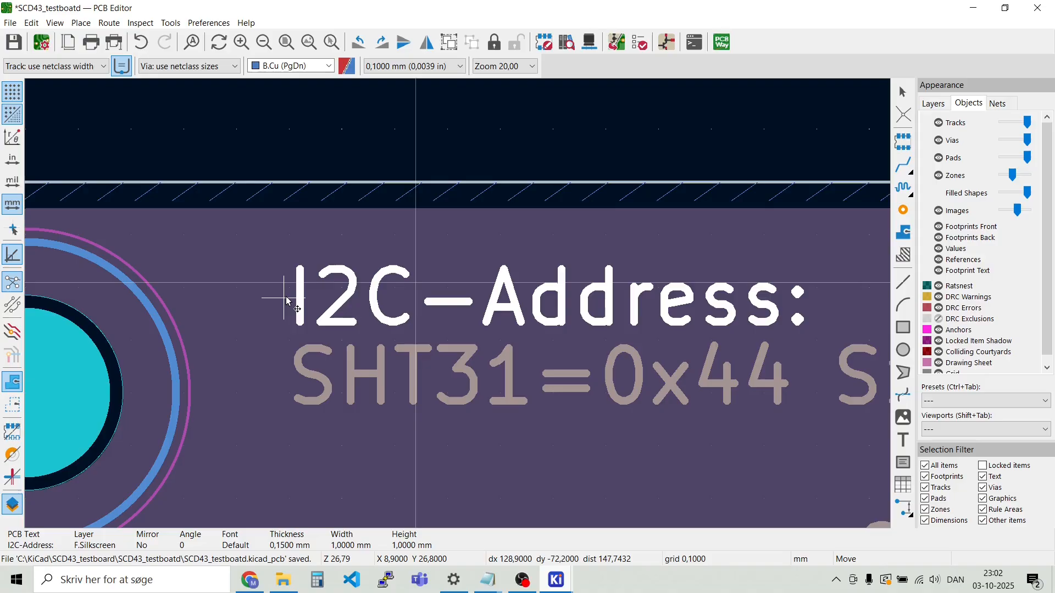
{"action": "scroll", "coordinate": [219, 125], "scroll_direction": "down", "scroll_amount": 2}
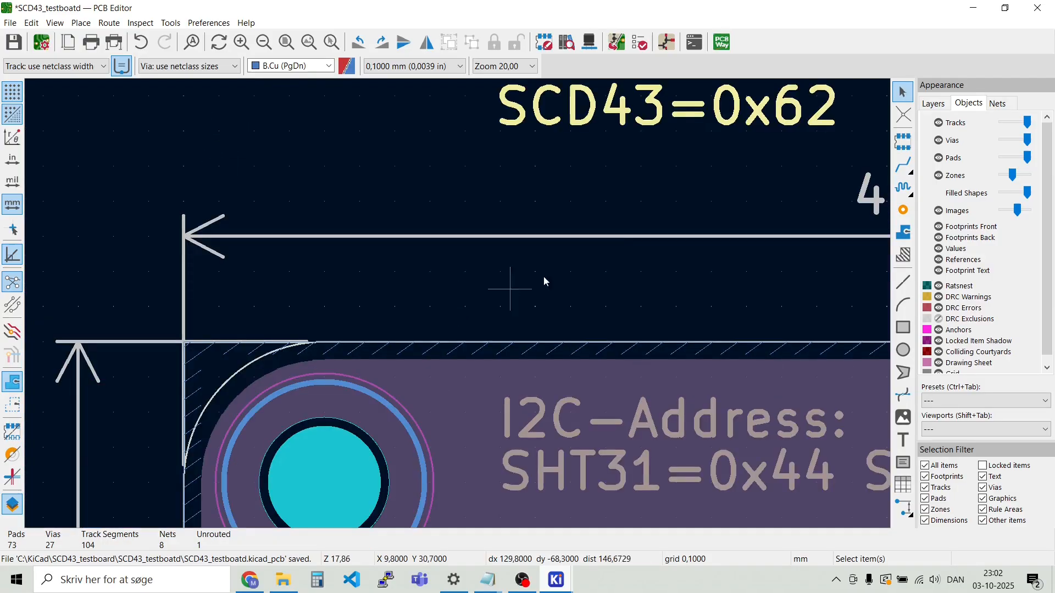
Move the SCD43=0x62 text onto the board beneath the SHT31 line and clear the selection
{"action": "left_click", "coordinate": [610, 109]}
{"action": "key", "text": "m"}
{"action": "scroll", "coordinate": [505, 384], "scroll_direction": "down", "scroll_amount": 2}
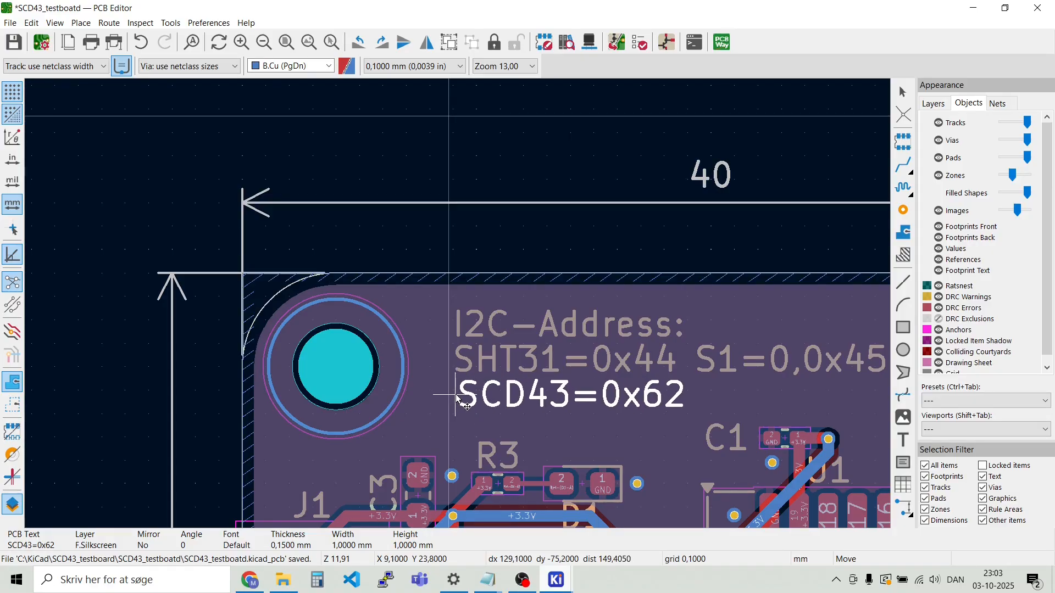
{"action": "left_click", "coordinate": [458, 397]}
{"action": "scroll", "coordinate": [486, 345], "scroll_direction": "up", "scroll_amount": 3}
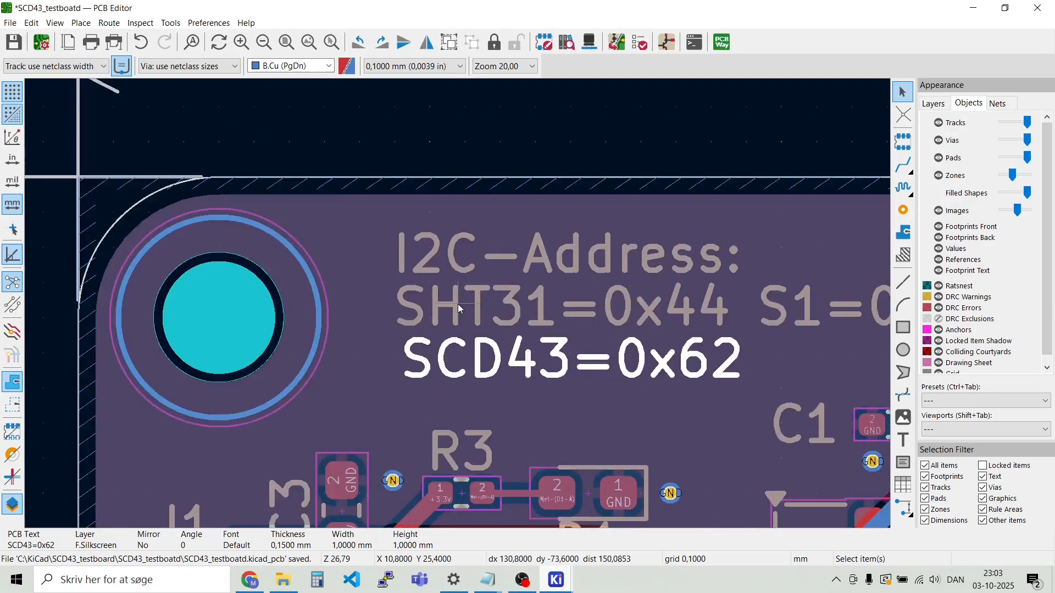
{"action": "left_click", "coordinate": [483, 369]}
{"action": "key", "text": "Escape"}
{"action": "left_click", "coordinate": [472, 386]}
{"action": "key", "text": "Escape"}
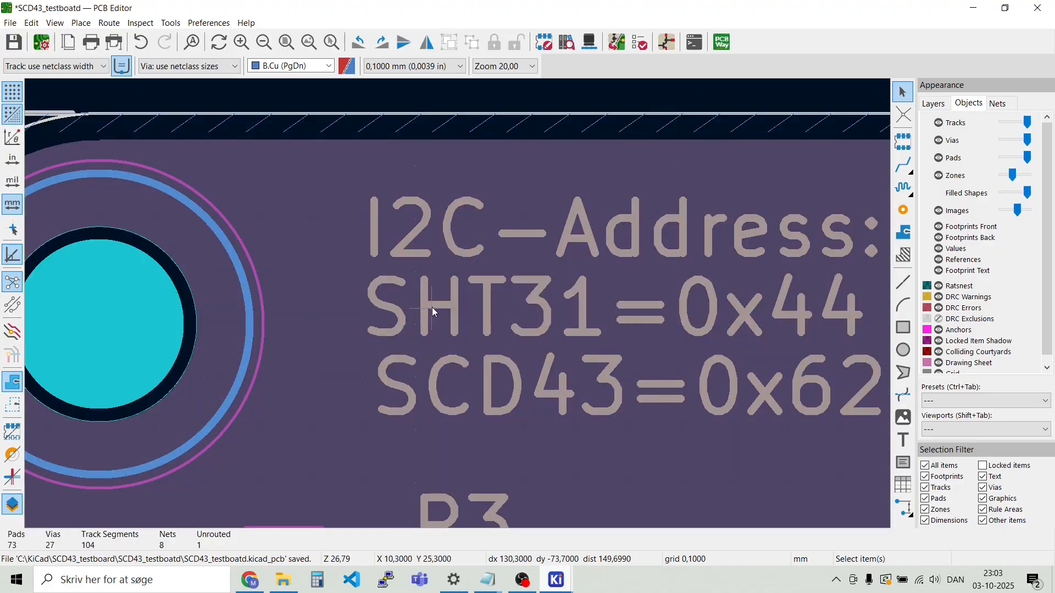
Align the I2C-Address:, SHT31 and SCD43 text lines to their left edges
{"action": "left_click", "coordinate": [428, 305]}
{"action": "left_click", "coordinate": [438, 373], "text": "shift"}
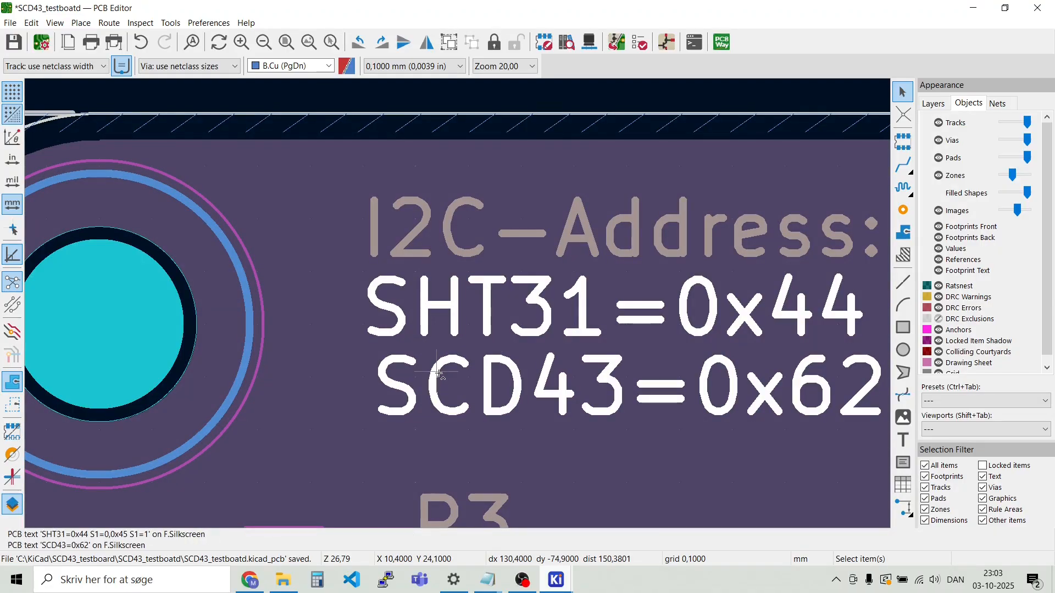
{"action": "left_click", "coordinate": [425, 236], "text": "shift"}
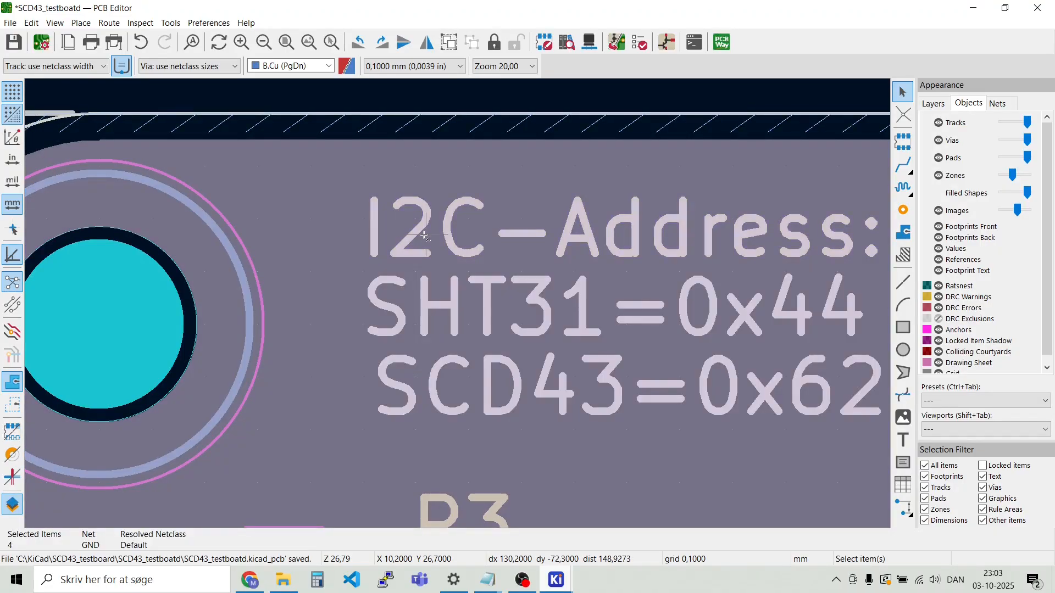
{"action": "left_click", "coordinate": [326, 204], "text": "ctrl+shift"}
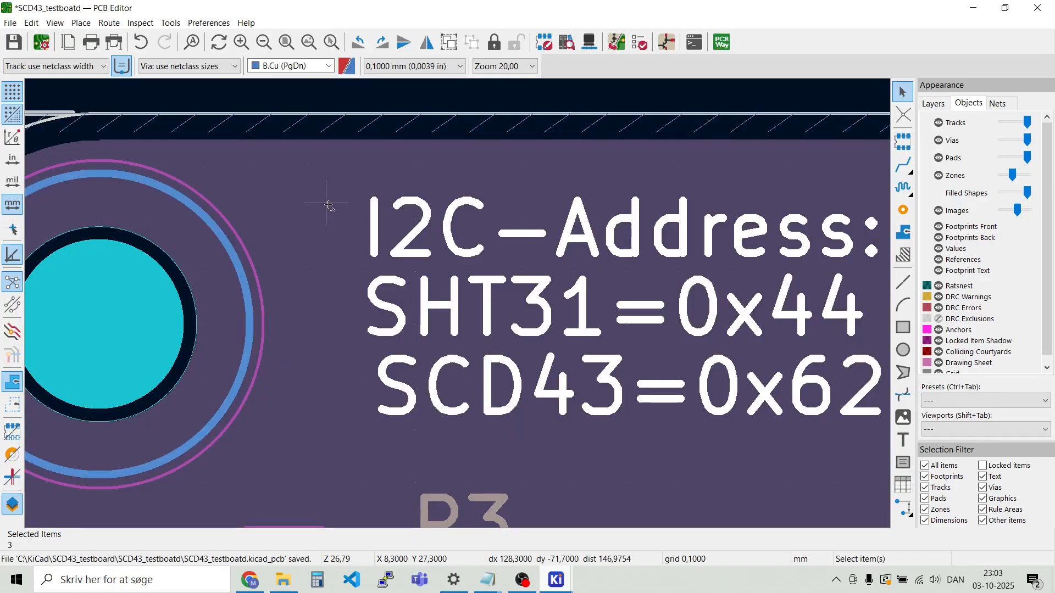
{"action": "right_click", "coordinate": [432, 243]}
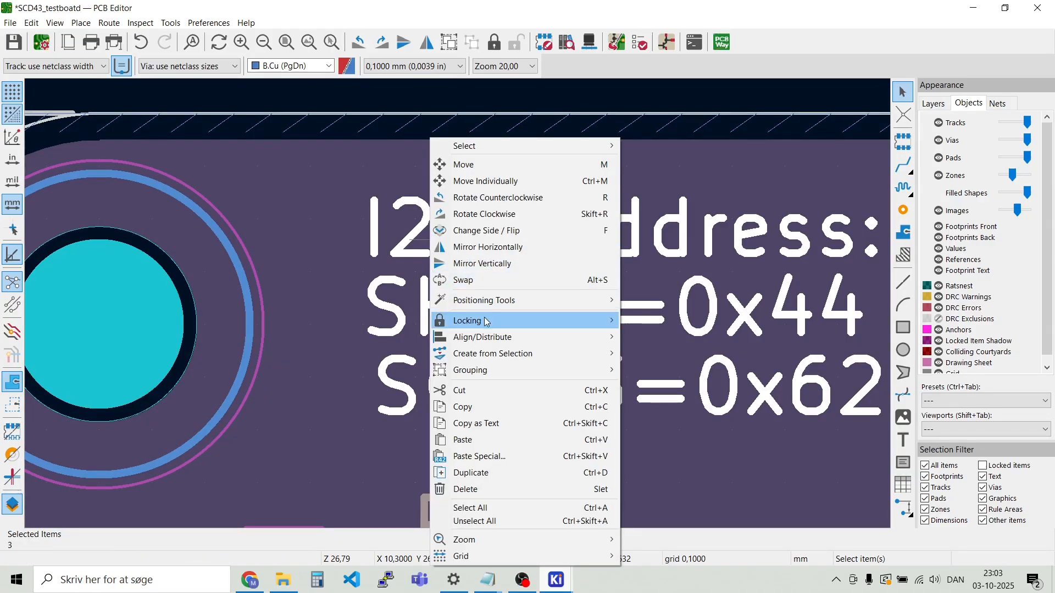
{"action": "mouse_move", "coordinate": [498, 336]}
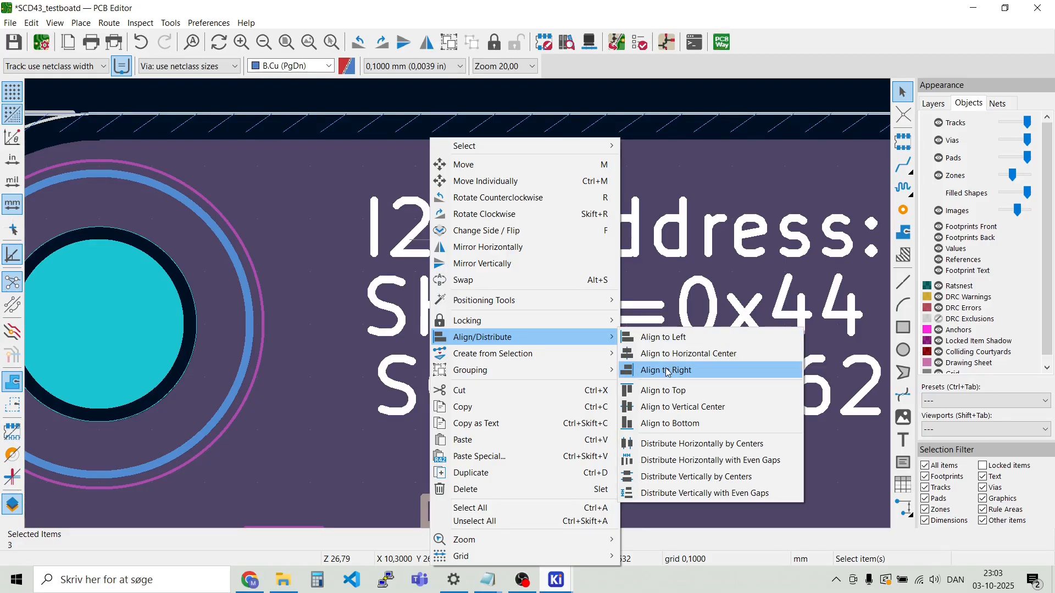
{"action": "left_click", "coordinate": [666, 338]}
{"action": "key", "text": "ctrl+s"}
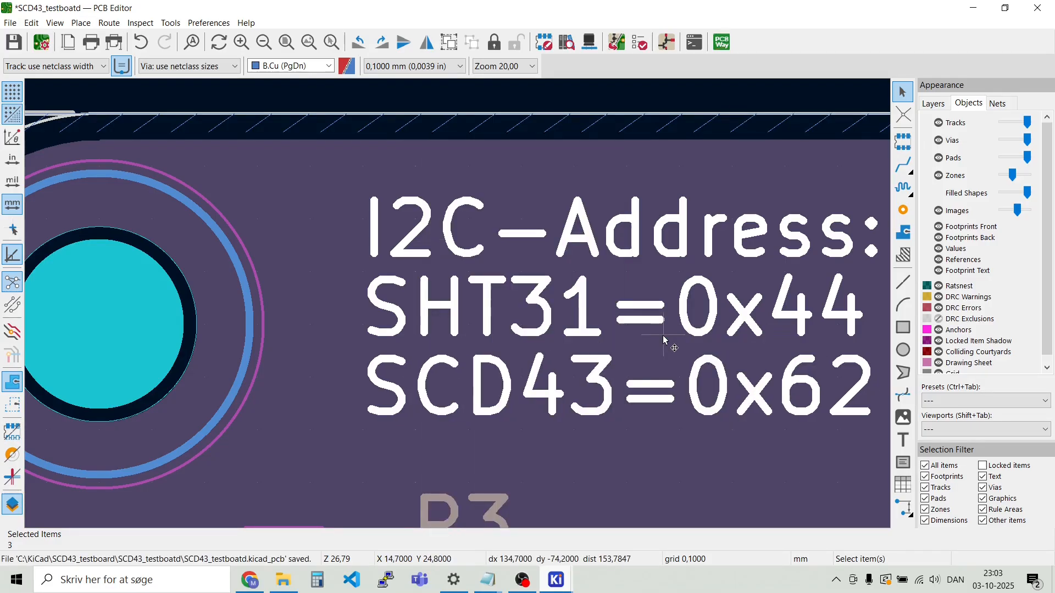
Shift the three aligned address lines about 0.5 mm left, between the two upper mounting holes
{"action": "scroll", "coordinate": [463, 322], "scroll_direction": "down", "scroll_amount": 3}
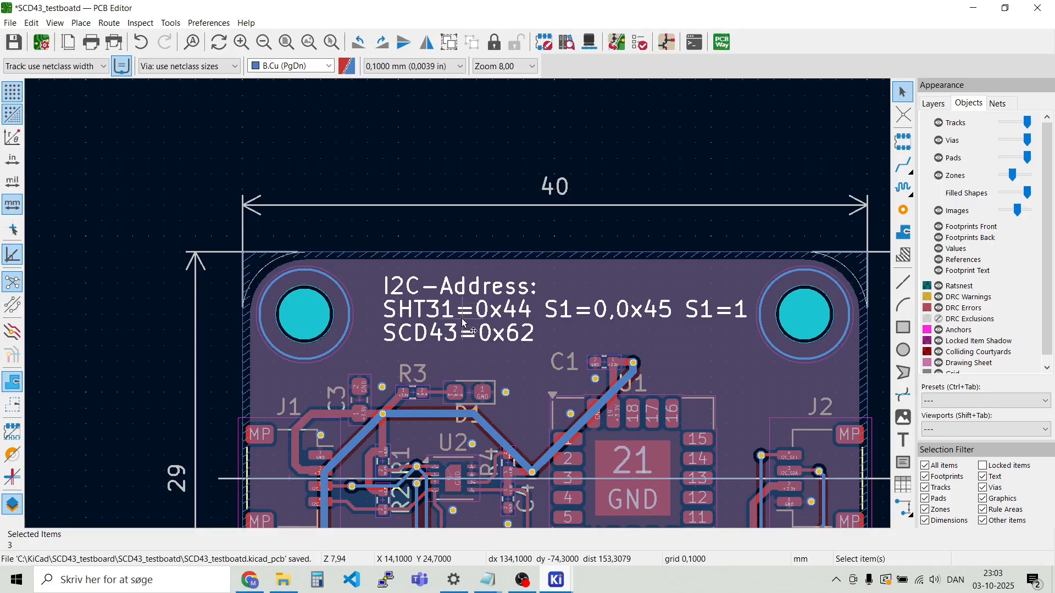
{"action": "key", "text": "m"}
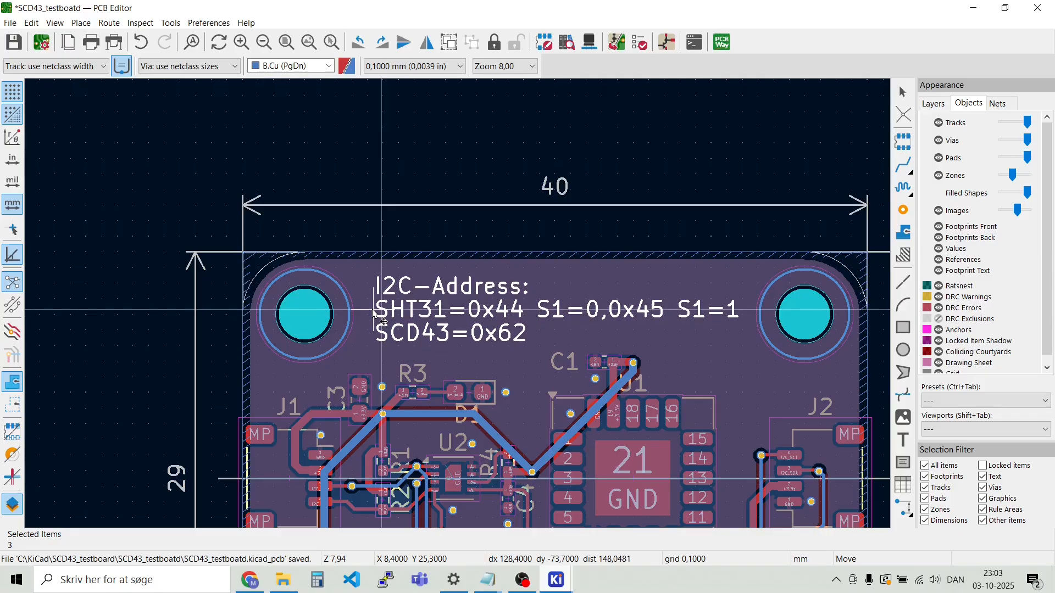
{"action": "left_click", "coordinate": [373, 312]}
{"action": "left_click", "coordinate": [345, 228]}
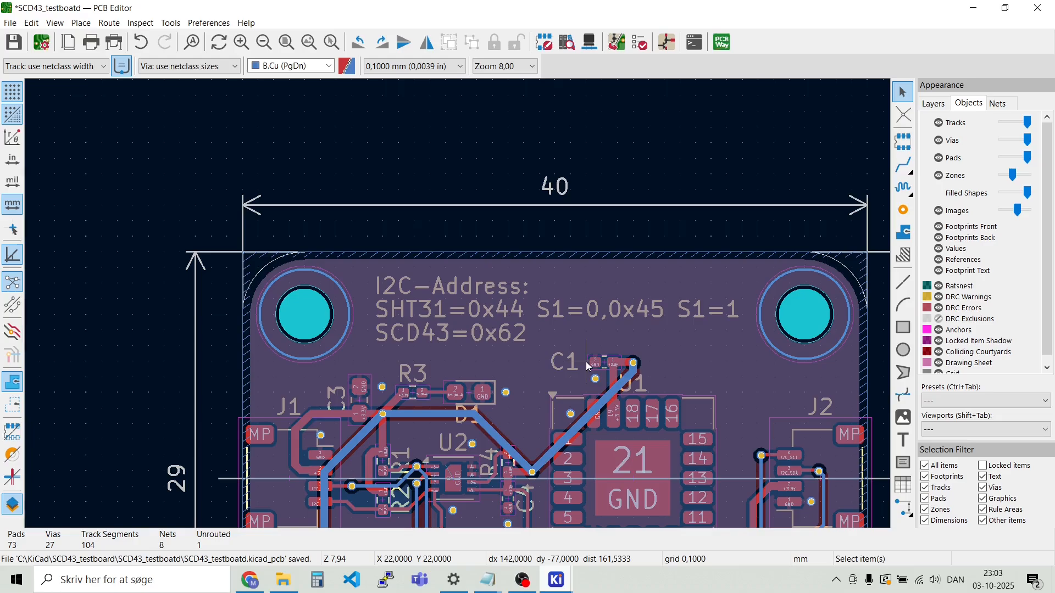
Duplicate the I2C-Address: text and place the copy below C2 near the board's lower edge, at X 20, Y 4.2 mm
{"action": "left_click", "coordinate": [446, 282]}
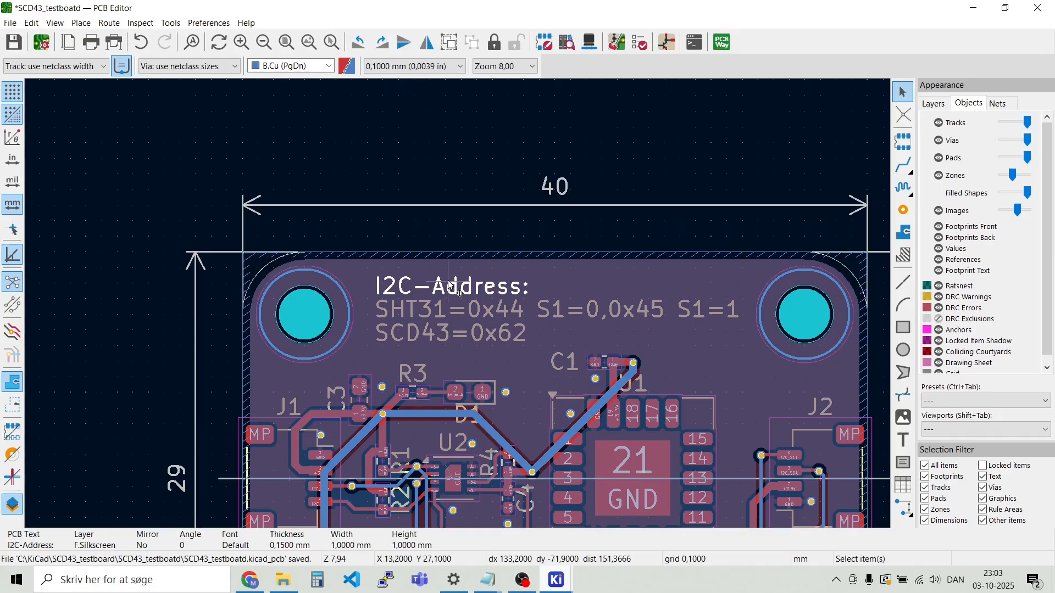
{"action": "key", "text": "ctrl+d"}
{"action": "scroll", "coordinate": [459, 447], "scroll_direction": "down", "scroll_amount": 3}
{"action": "scroll", "coordinate": [490, 391], "scroll_direction": "up", "scroll_amount": 3}
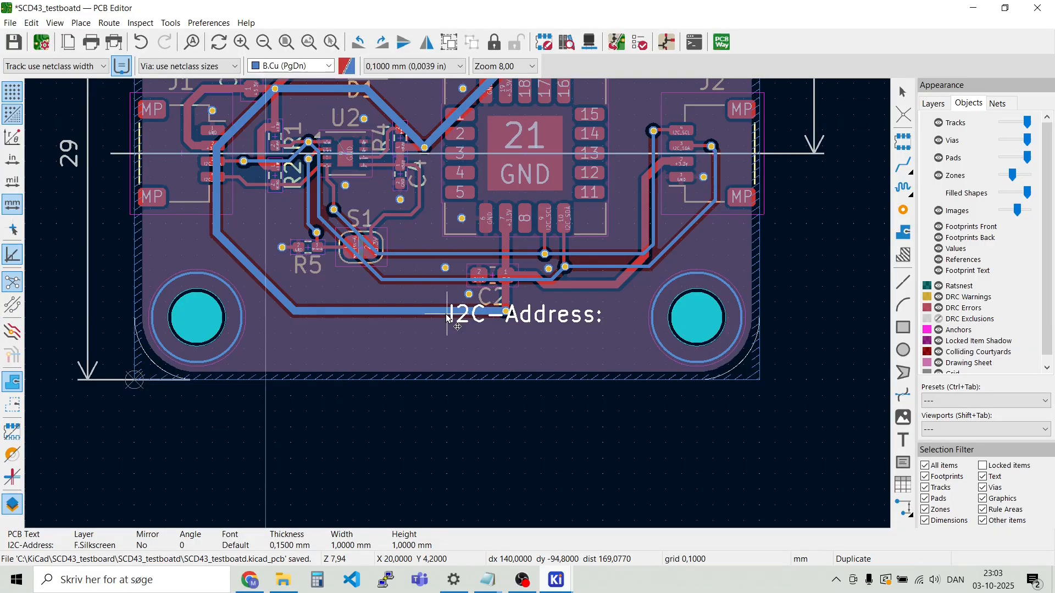
{"action": "left_click", "coordinate": [449, 319]}
Move the C2 reference text beside the capacitor's GND pad and shift the neighbouring GND via left to make room
{"action": "scroll", "coordinate": [467, 308], "scroll_direction": "up", "scroll_amount": 3}
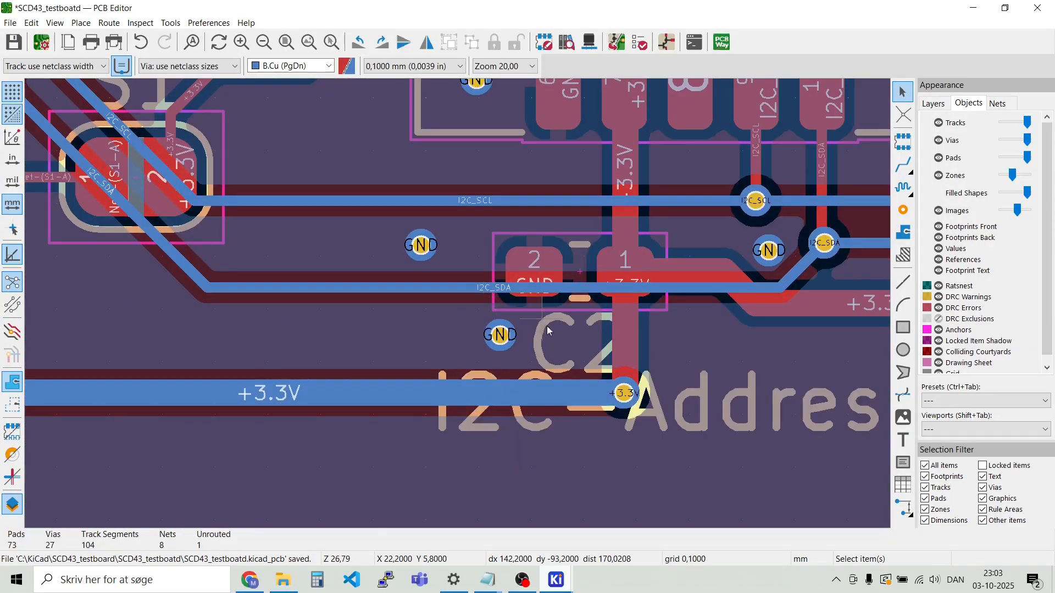
{"action": "left_click", "coordinate": [576, 351]}
{"action": "left_click", "coordinate": [582, 335]}
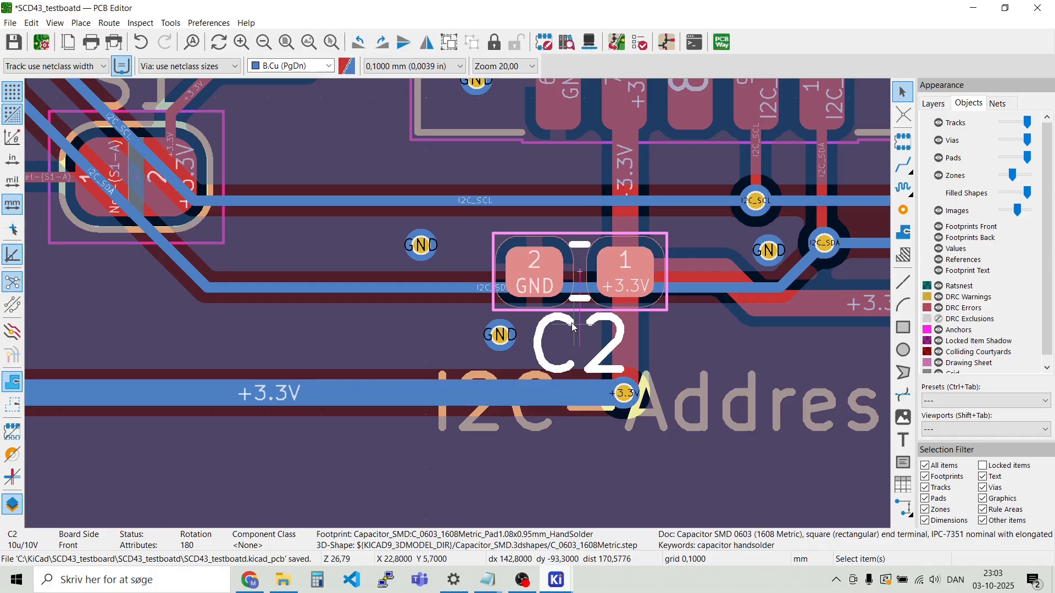
{"action": "left_click", "coordinate": [645, 320]}
{"action": "left_click", "coordinate": [595, 327]}
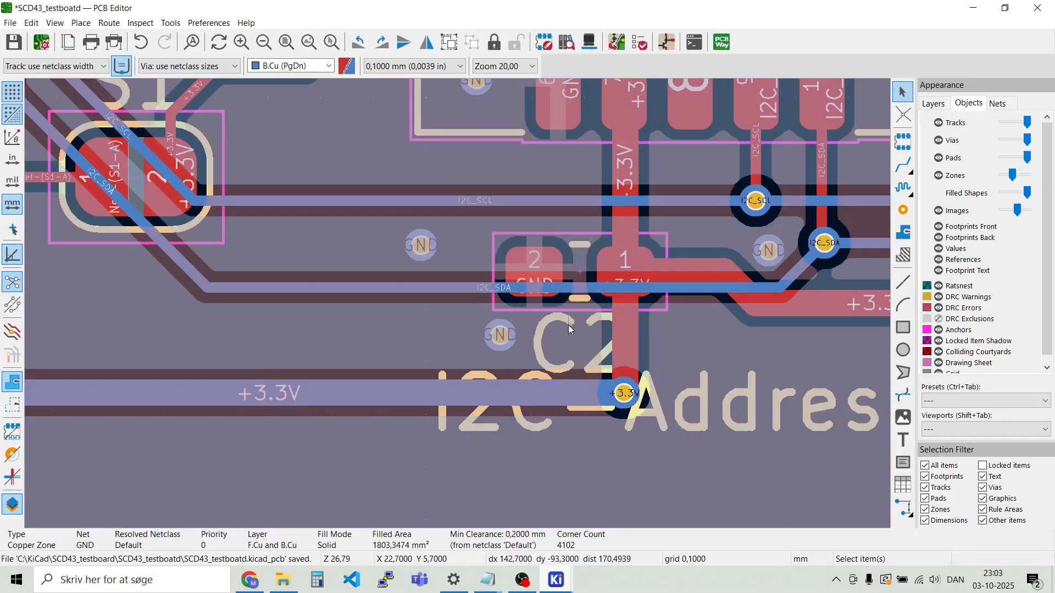
{"action": "left_click", "coordinate": [544, 330]}
{"action": "left_click_drag", "start_coordinate": [543, 332], "coordinate": [347, 250]}
{"action": "left_click", "coordinate": [423, 252]}
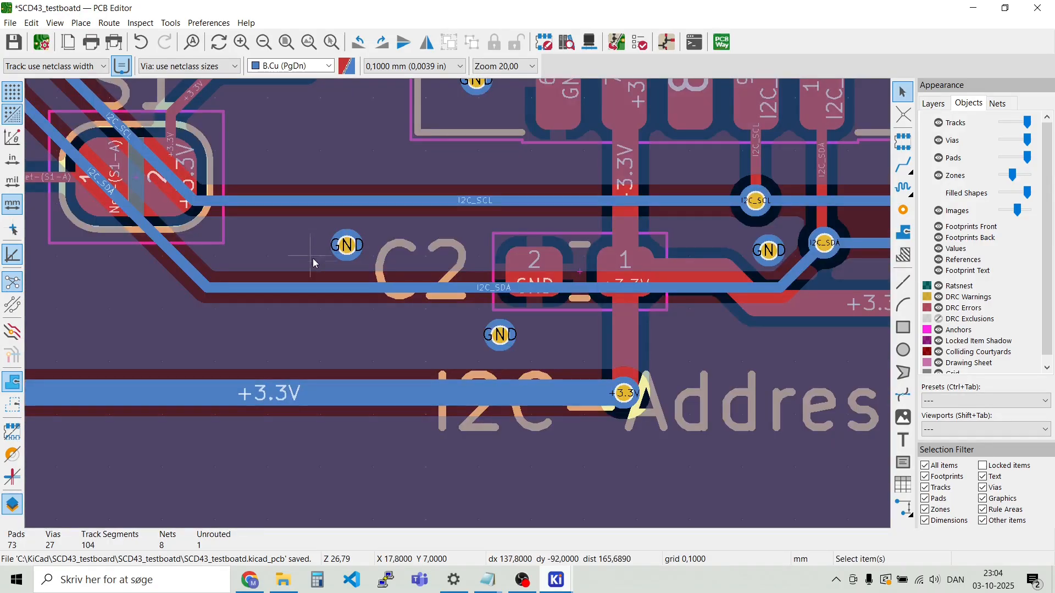
Change the duplicated text below C2 to SCD43-D-R2
{"action": "scroll", "coordinate": [466, 308], "scroll_direction": "down", "scroll_amount": 2}
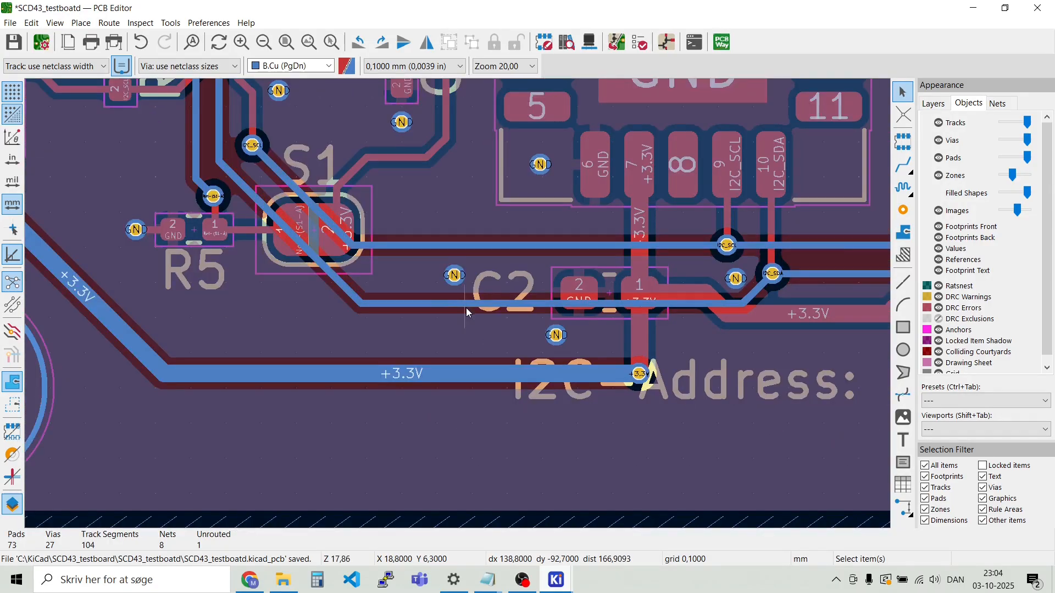
{"action": "left_click", "coordinate": [695, 373]}
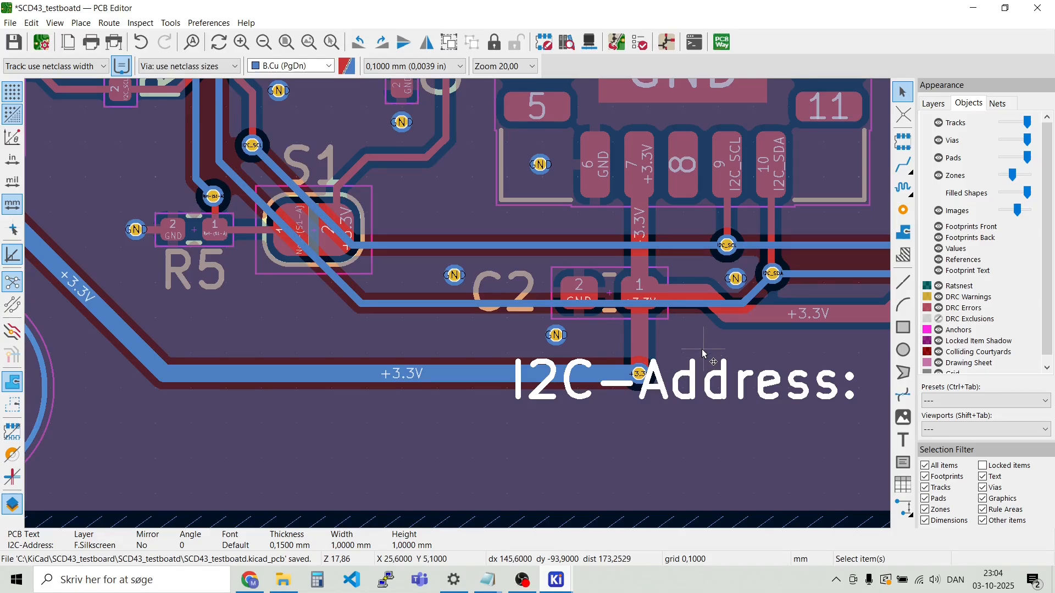
{"action": "double_click", "coordinate": [724, 390]}
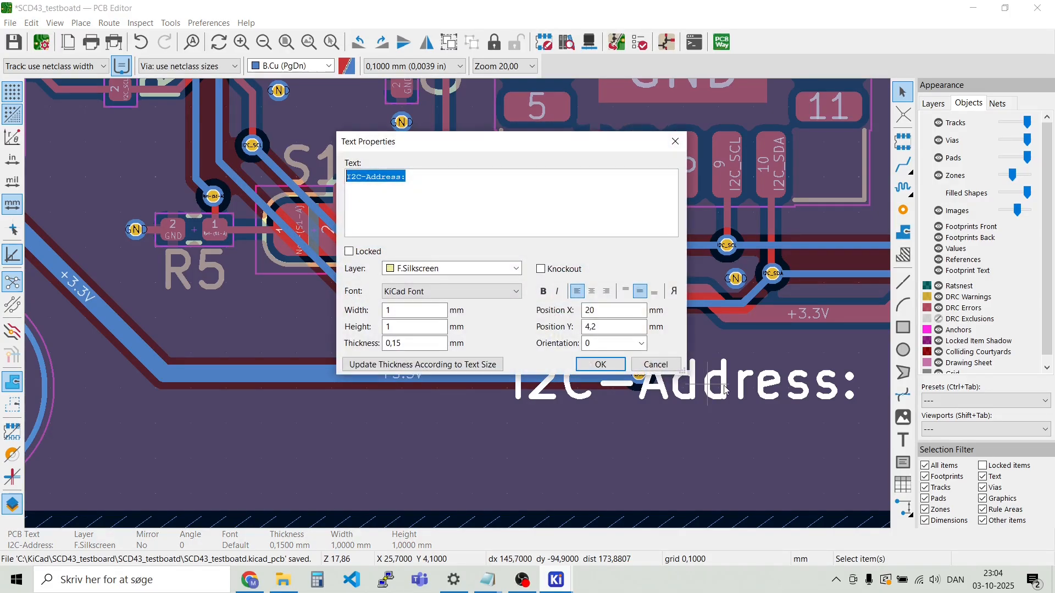
{"action": "type", "text": "scd"}
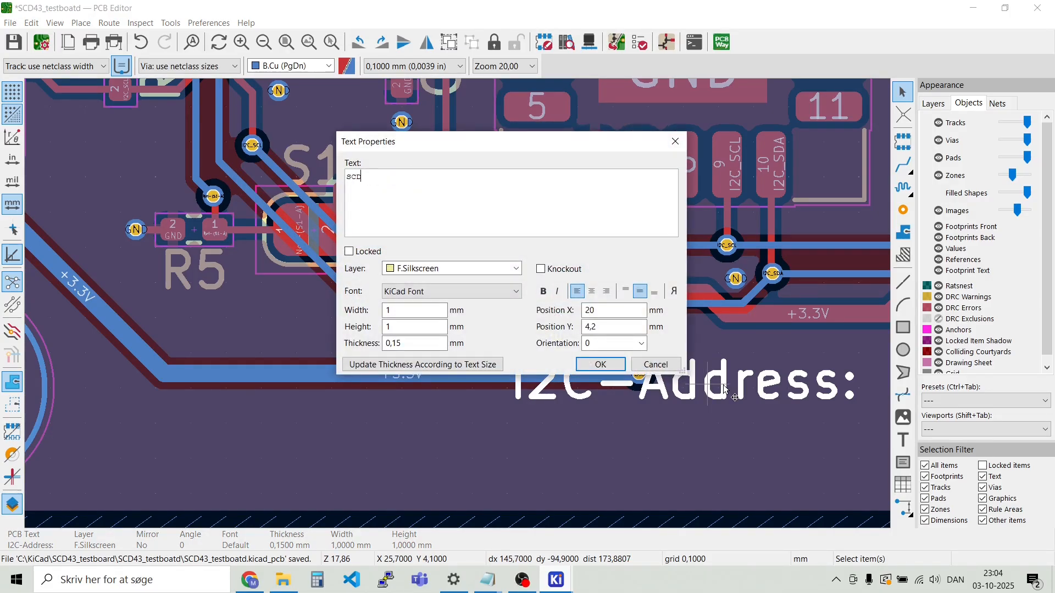
{"action": "type", "text": "43-D-R2"}
{"action": "left_click", "coordinate": [601, 364]}
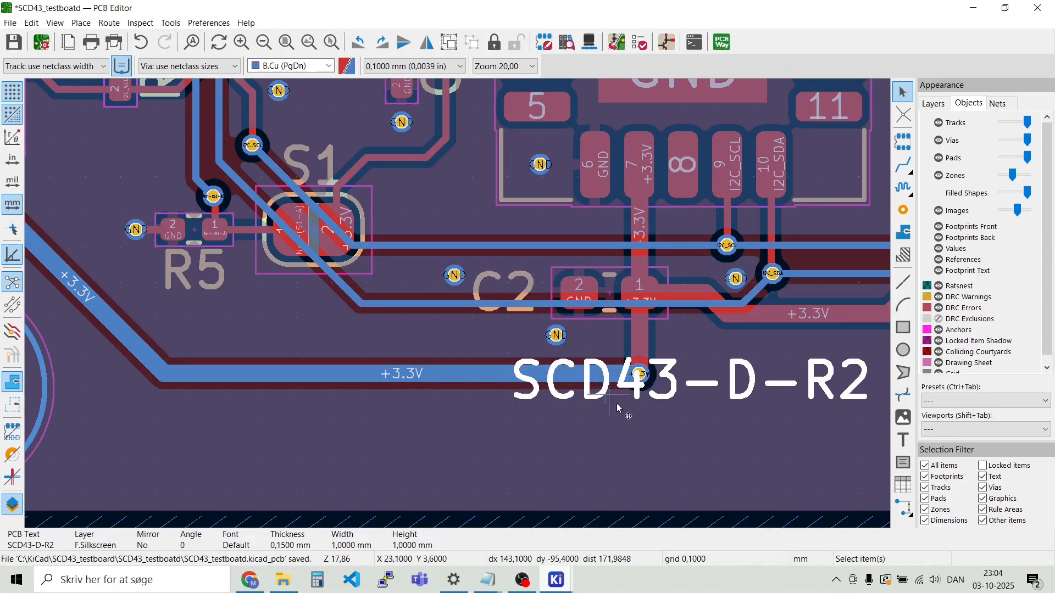
Make F.Silkscreen the active layer and deselect the SCD43-D-R2 text
{"action": "left_click", "coordinate": [721, 385]}
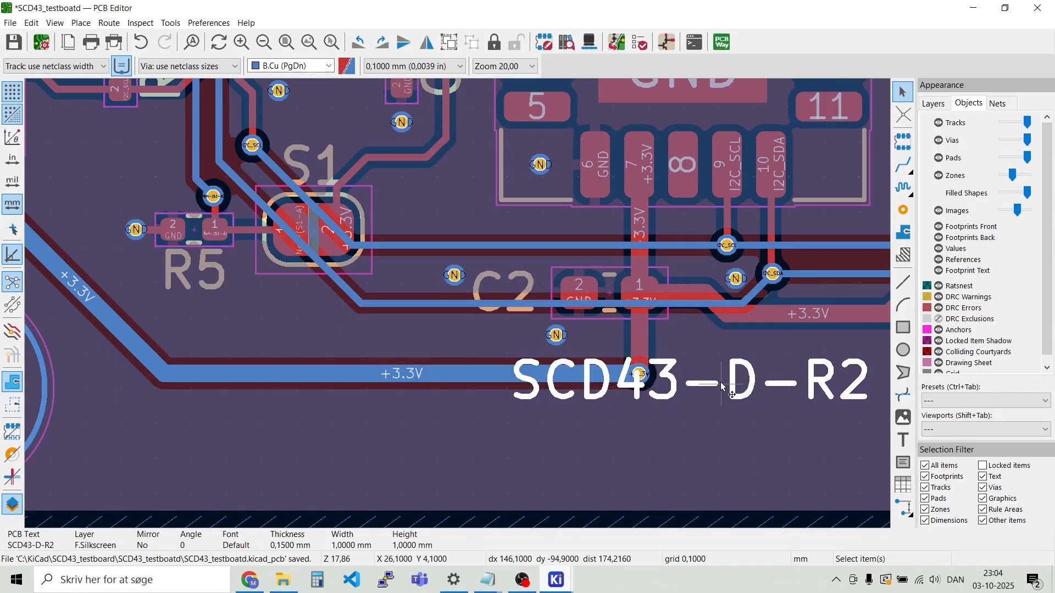
{"action": "left_click", "coordinate": [933, 104]}
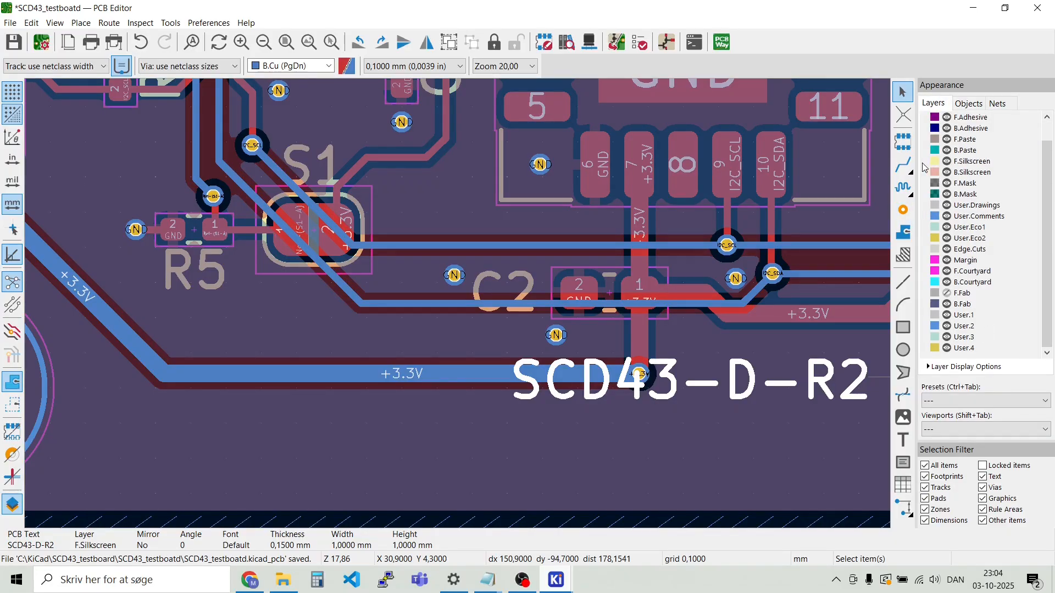
{"action": "left_click", "coordinate": [947, 164]}
{"action": "left_click", "coordinate": [599, 469]}
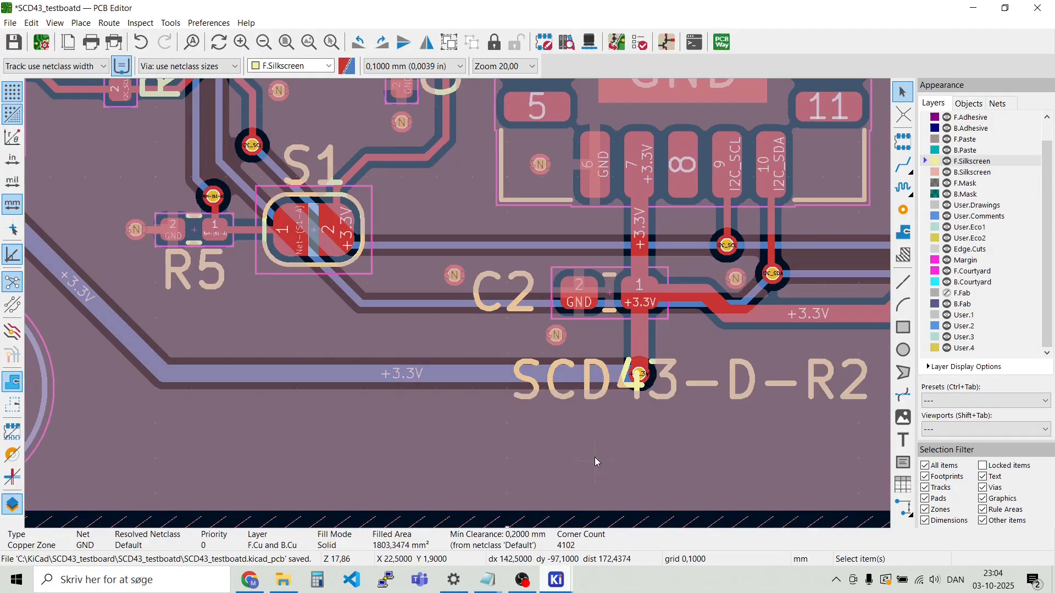
Duplicate the SCD43-D-R2 text directly below it at X 20, Y 2.8 mm and change the copy to SHT31-DIS-F2.5kS
{"action": "left_click", "coordinate": [566, 392]}
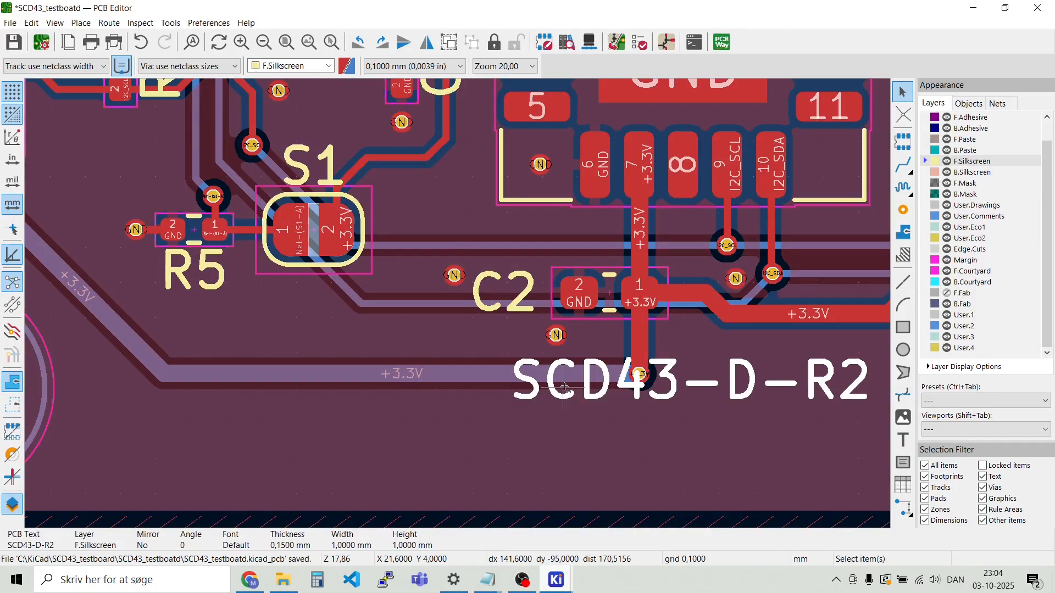
{"action": "key", "text": "ctrl+d"}
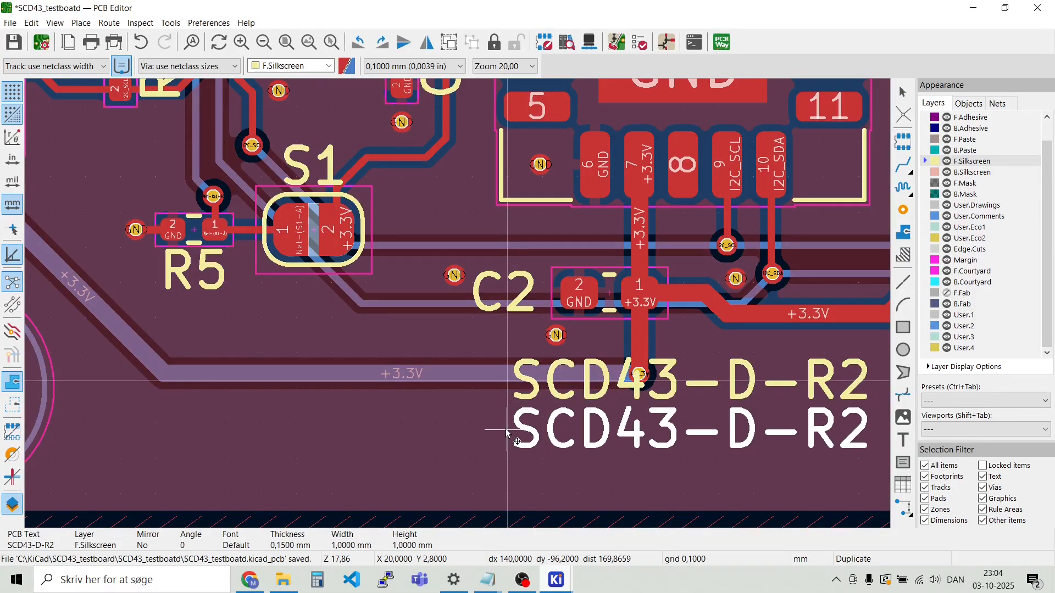
{"action": "left_click", "coordinate": [506, 435]}
{"action": "double_click", "coordinate": [543, 438]}
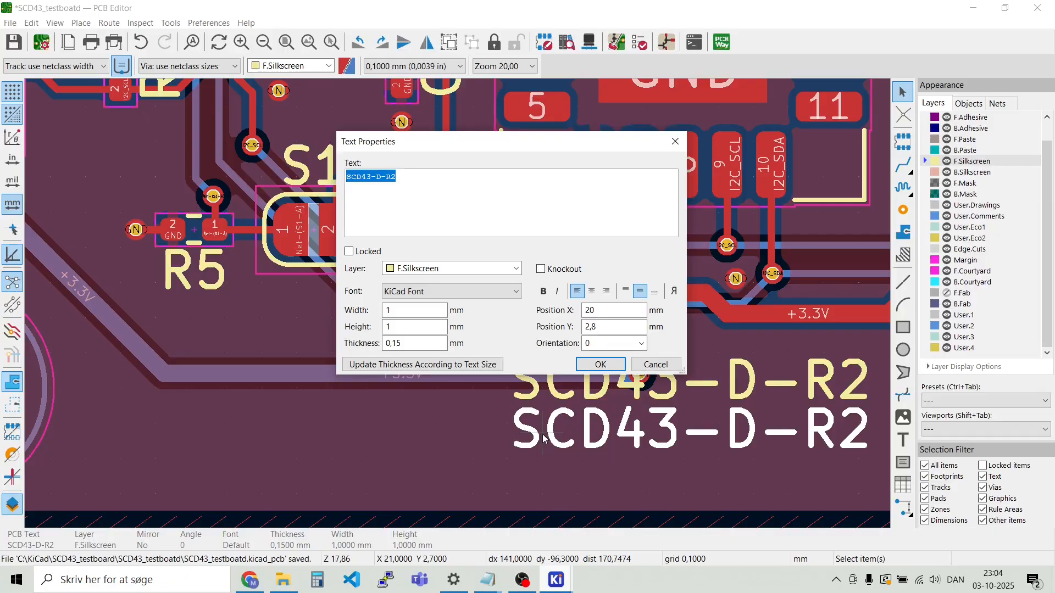
{"action": "type", "text": "s"}
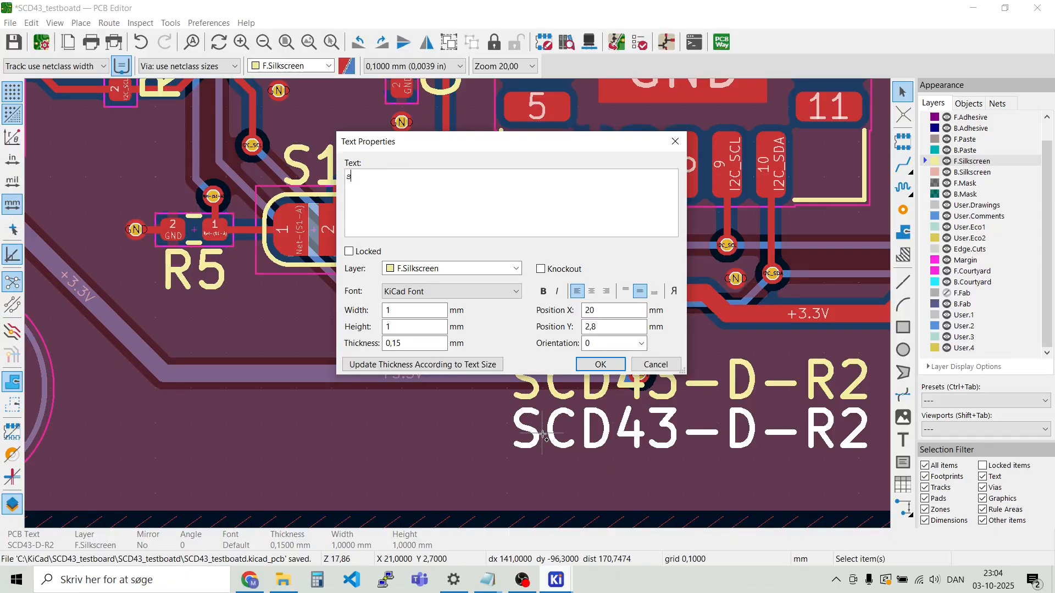
{"action": "type", "text": "HT31-DIS-F2.5kS"}
{"action": "left_click", "coordinate": [592, 366]}
{"action": "left_click", "coordinate": [565, 470]}
Duplicate the SHT31-DIS-F2.5kS text below it at X 19.9, Y 1.4 mm and replace the copy with a quoted "NADE BY" credit naming the maker
{"action": "left_click", "coordinate": [564, 429]}
{"action": "key", "text": "ctrl+d"}
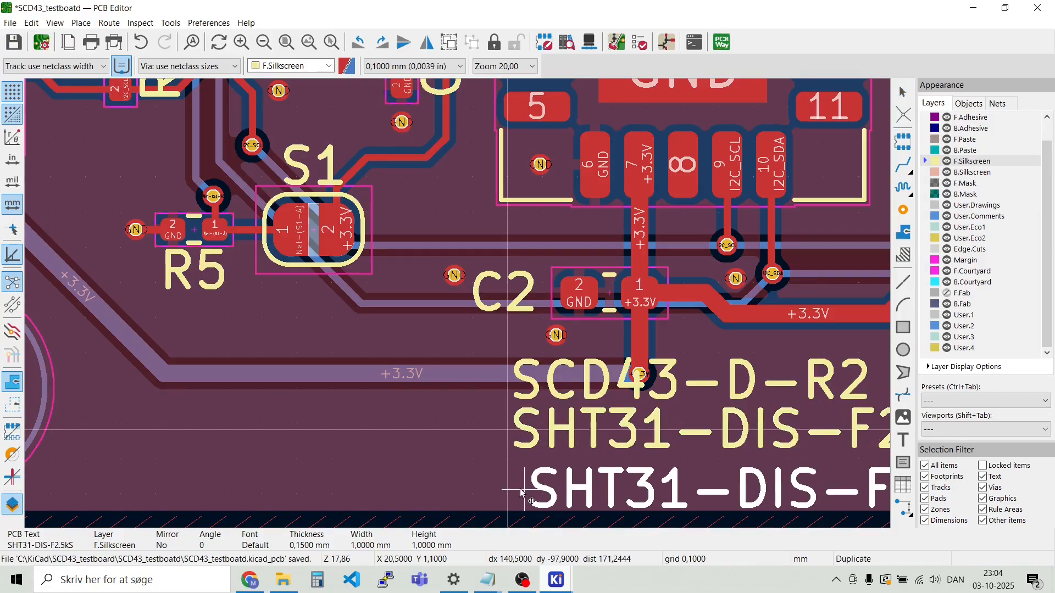
{"action": "left_click", "coordinate": [538, 489]}
{"action": "double_click", "coordinate": [556, 485]}
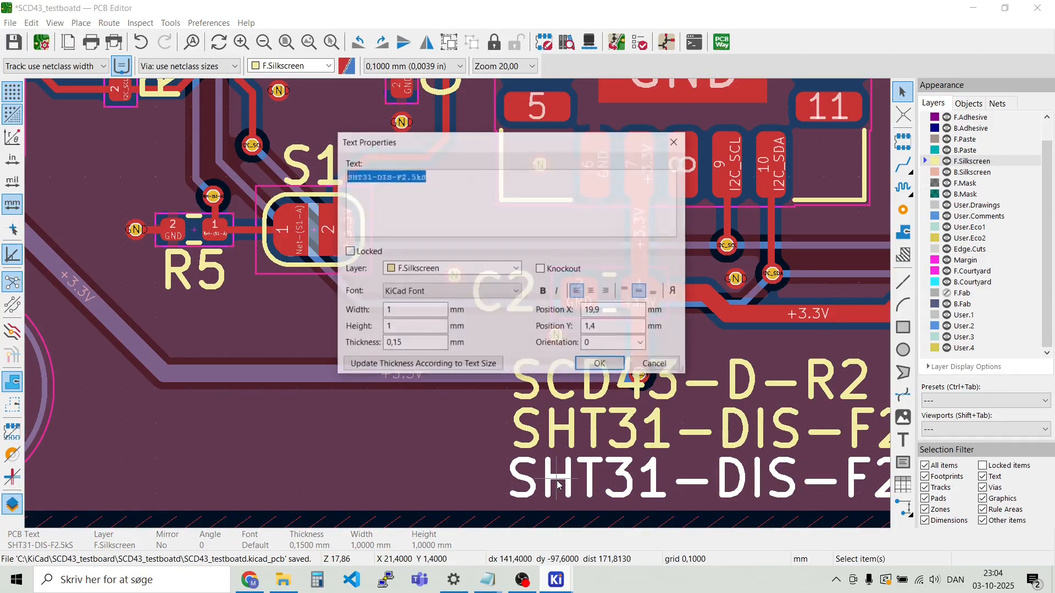
{"action": "type", "text": "\"NADE BY MORTEN"}
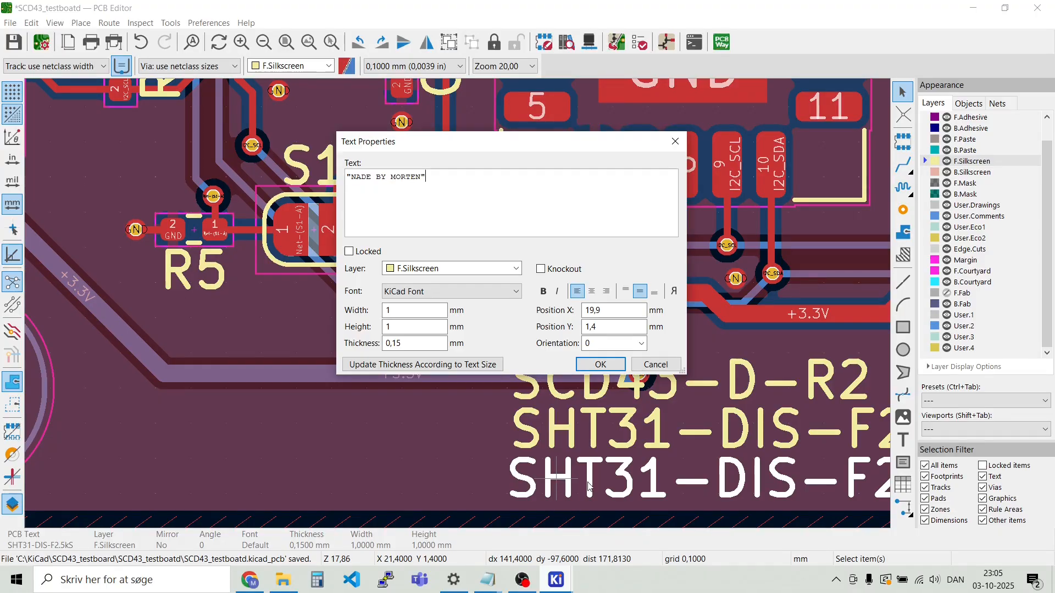
{"action": "left_click", "coordinate": [601, 362]}
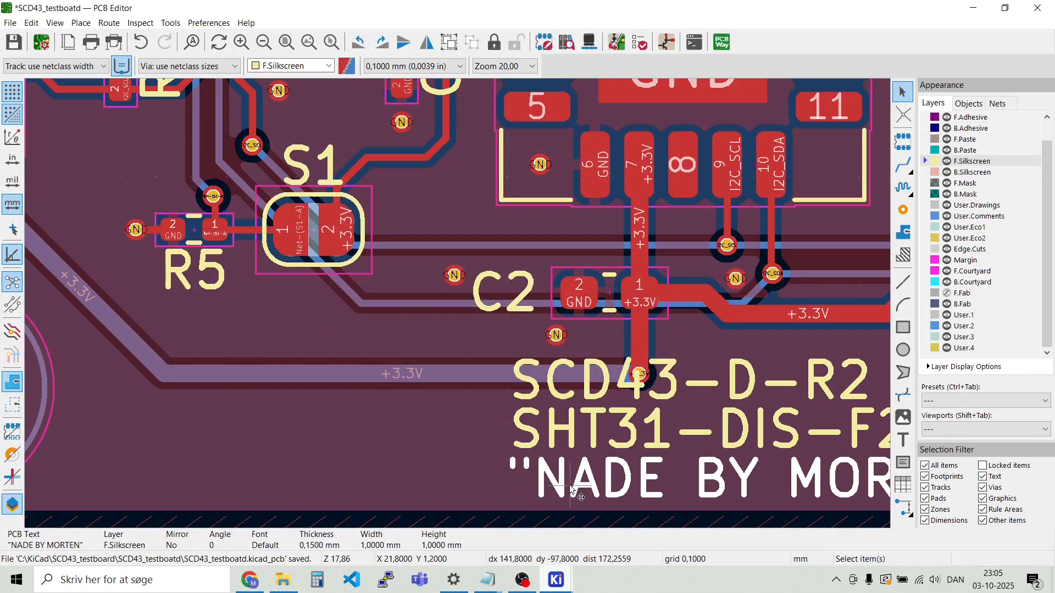
Correct the first word of the maker credit text to MADE
{"action": "double_click", "coordinate": [616, 481]}
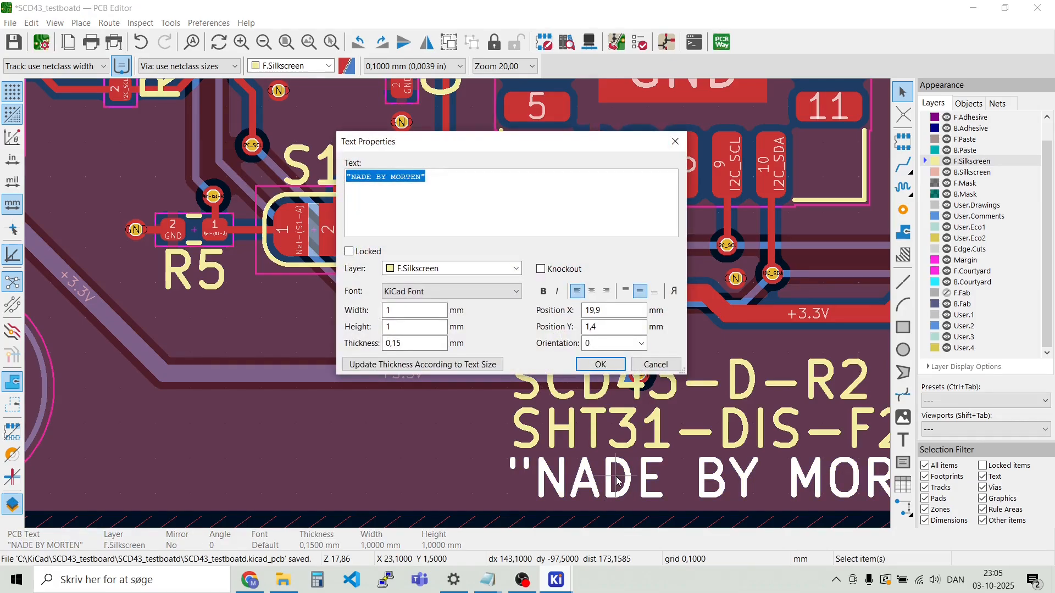
{"action": "key", "text": "Home"}
{"action": "key", "text": "Right"}
{"action": "key", "text": "BackSpace"}
{"action": "type", "text": "M"}
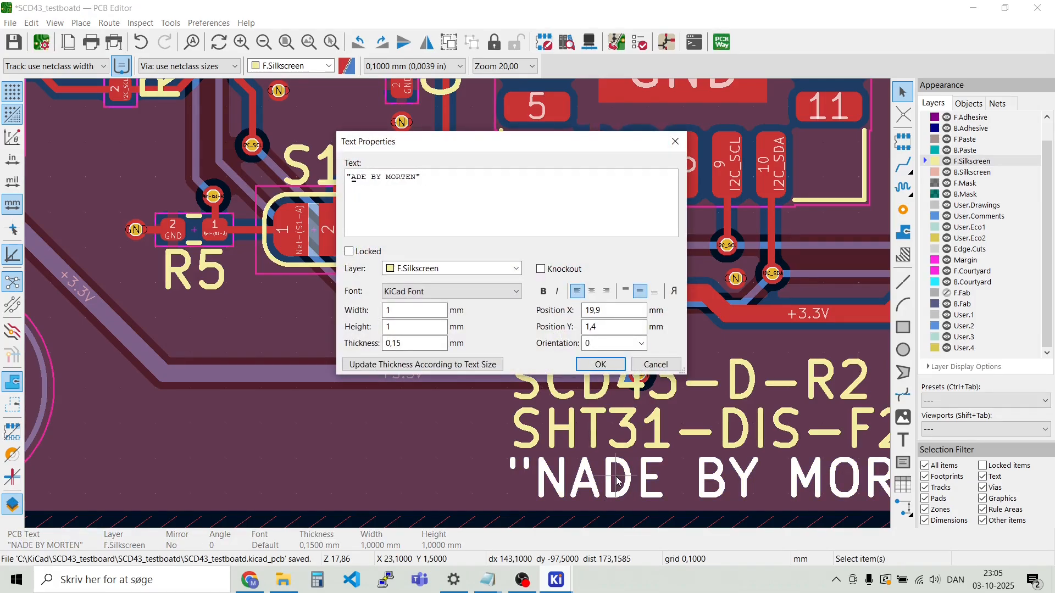
{"action": "type", "text": "AD"}
{"action": "left_click", "coordinate": [600, 365]}
Align the SCD43-D-R2, SHT31-DIS-F2.5kS and maker credit lines by their left edges
{"action": "scroll", "coordinate": [458, 313], "scroll_direction": "down", "scroll_amount": 2}
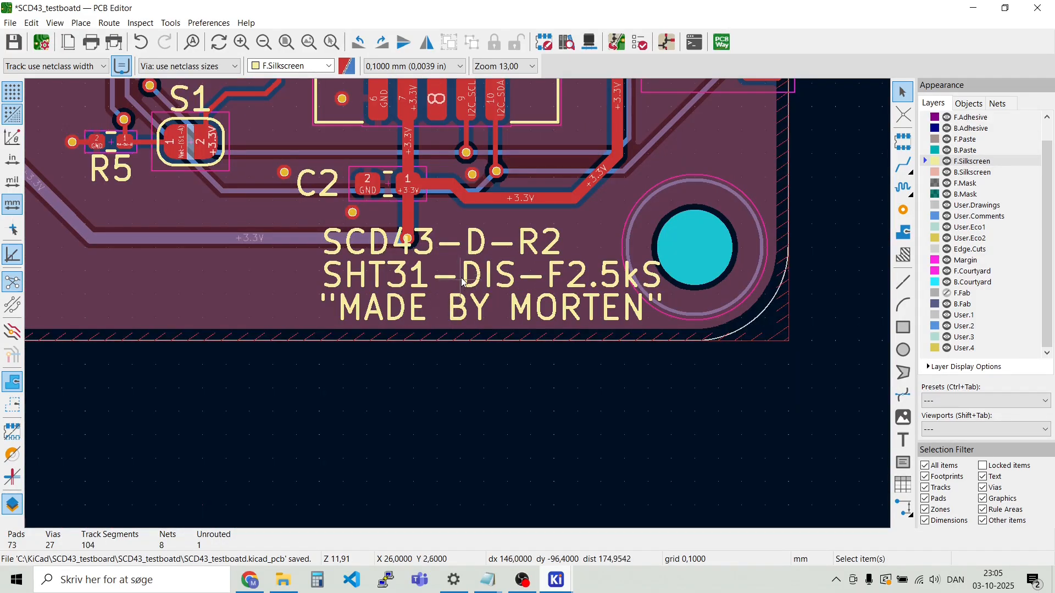
{"action": "left_click", "coordinate": [394, 301]}
{"action": "left_click", "coordinate": [389, 277], "text": "shift"}
{"action": "left_click", "coordinate": [367, 250], "text": "shift"}
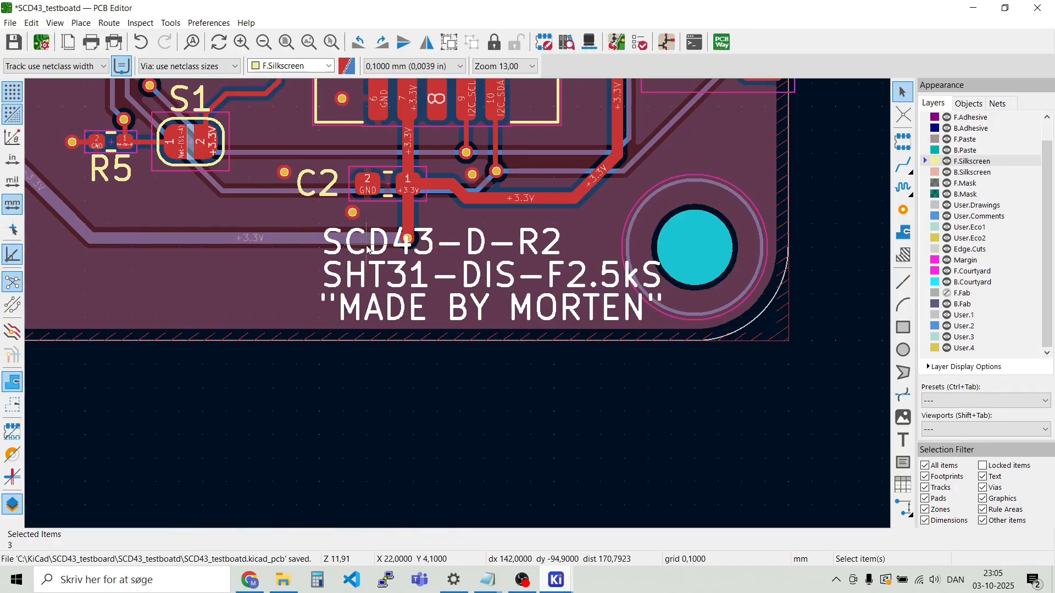
{"action": "right_click", "coordinate": [367, 249]}
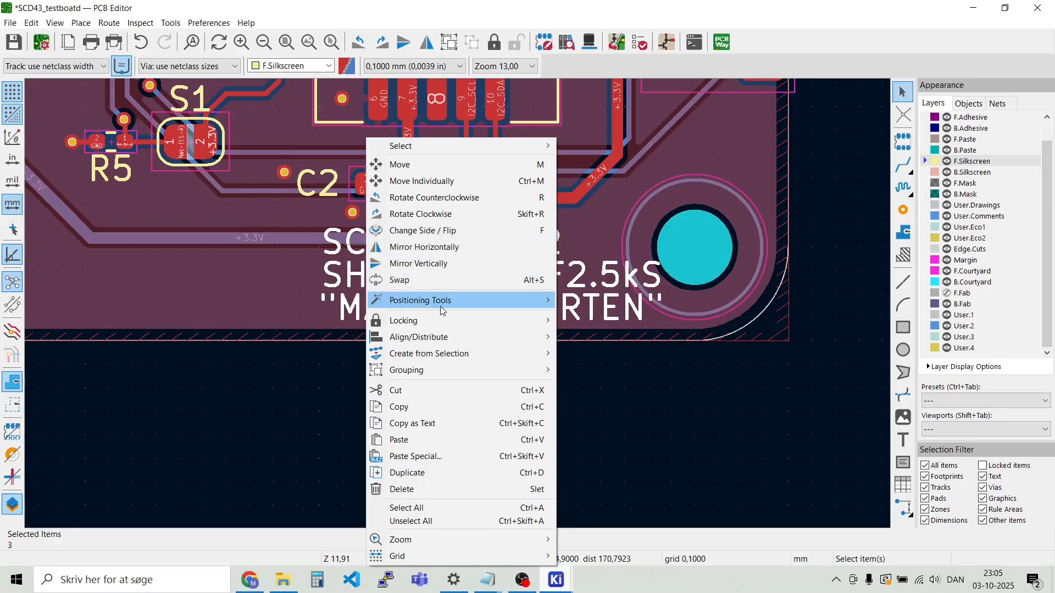
{"action": "mouse_move", "coordinate": [527, 341]}
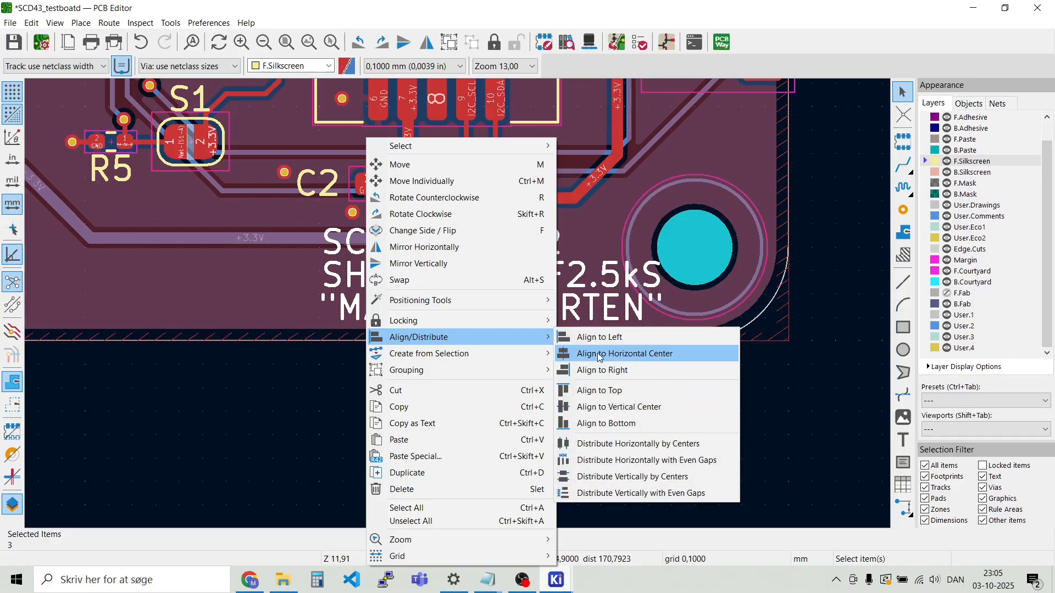
{"action": "left_click", "coordinate": [604, 341]}
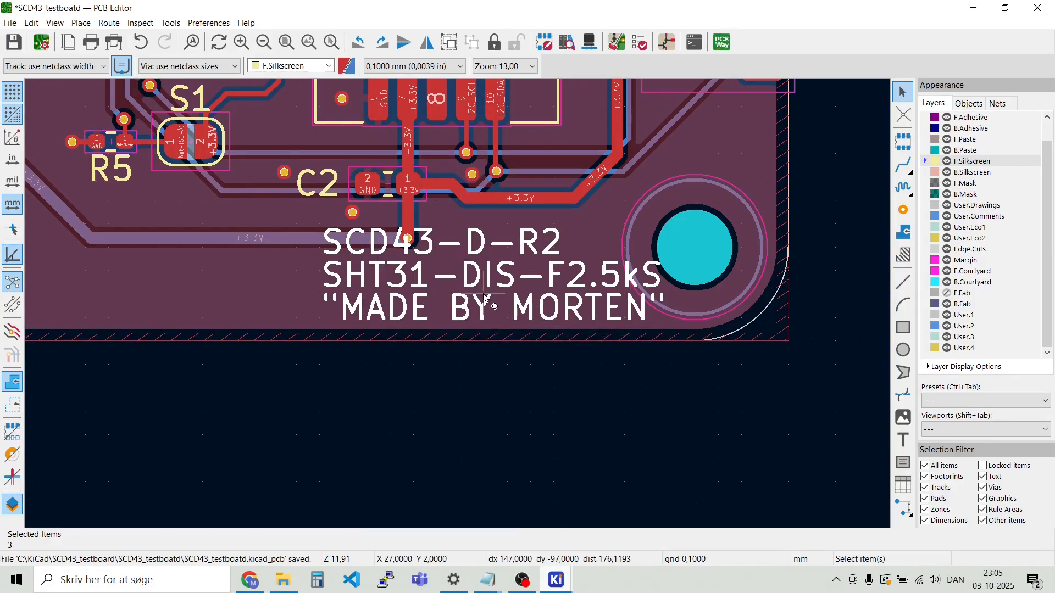
Move the three aligned text lines about 3 mm left, away from the lower mounting hole
{"action": "key", "text": "m"}
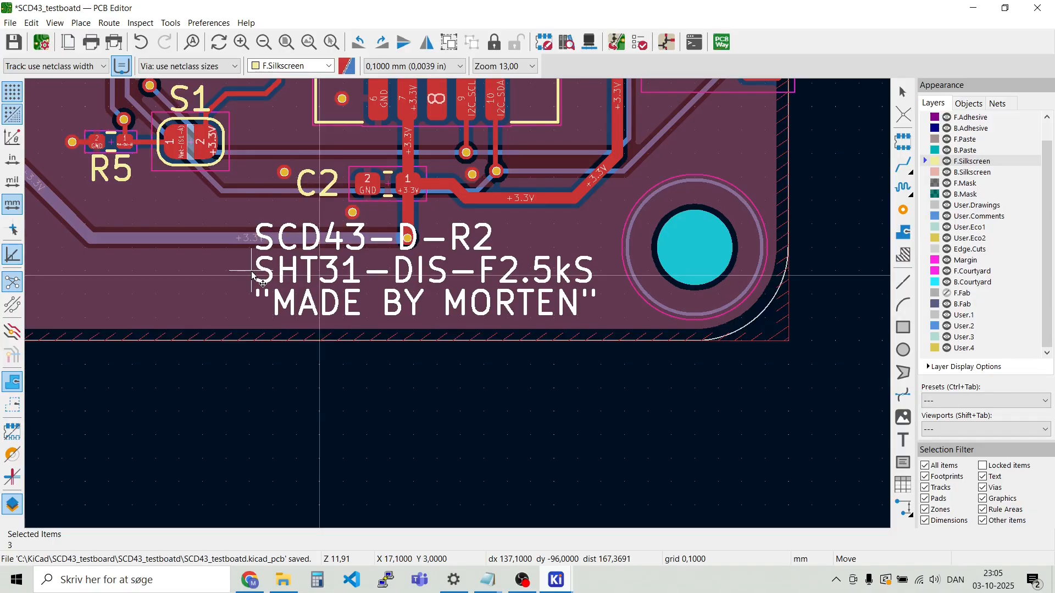
{"action": "left_click", "coordinate": [252, 277]}
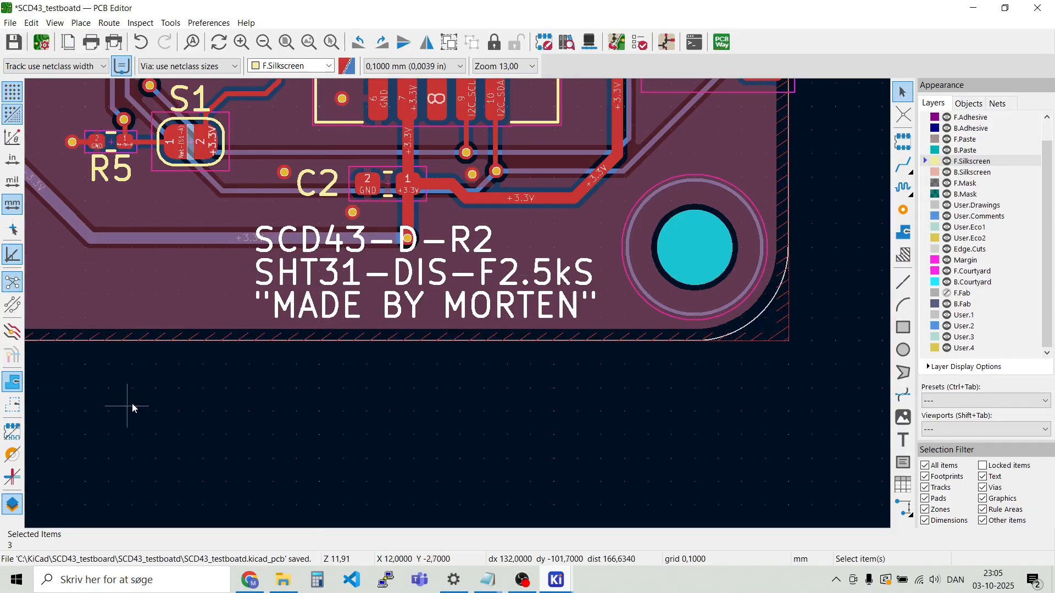
{"action": "left_click", "coordinate": [146, 384]}
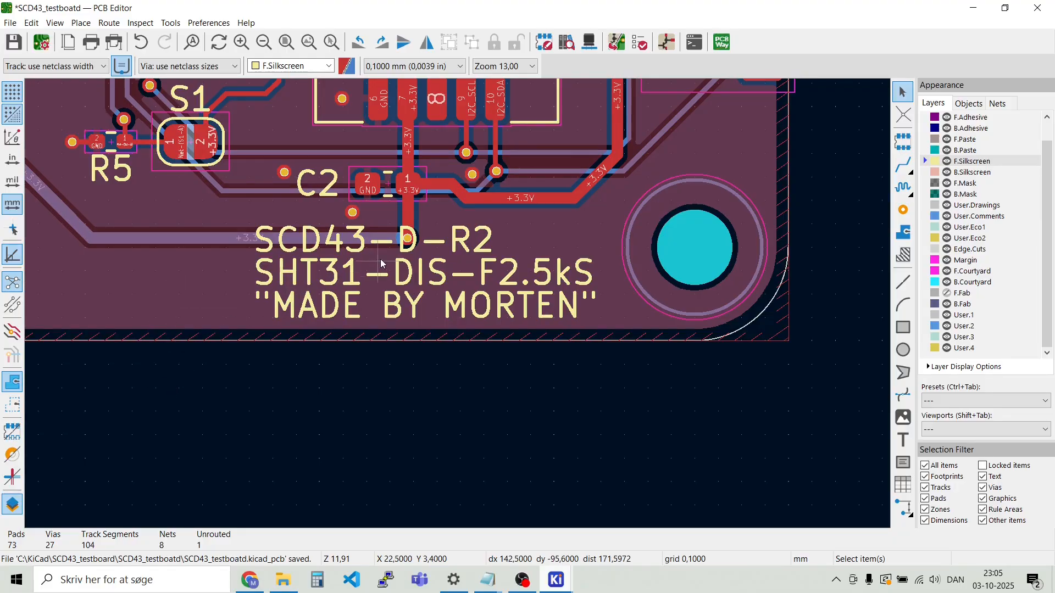
{"action": "scroll", "coordinate": [354, 258], "scroll_direction": "up", "scroll_amount": 2}
{"action": "scroll", "coordinate": [470, 295], "scroll_direction": "up", "scroll_amount": 2}
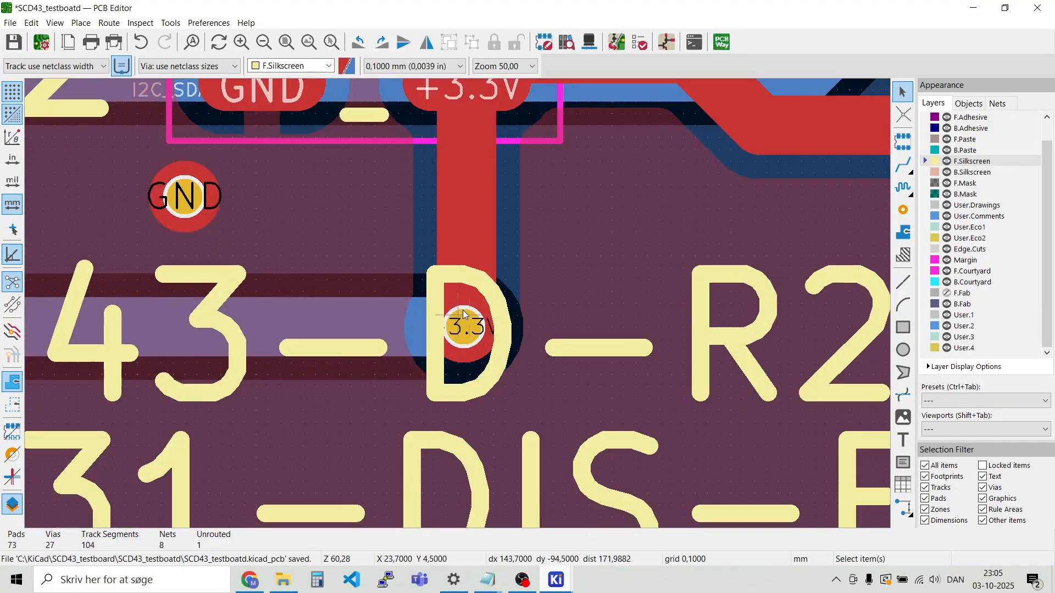
{"action": "left_click", "coordinate": [468, 330]}
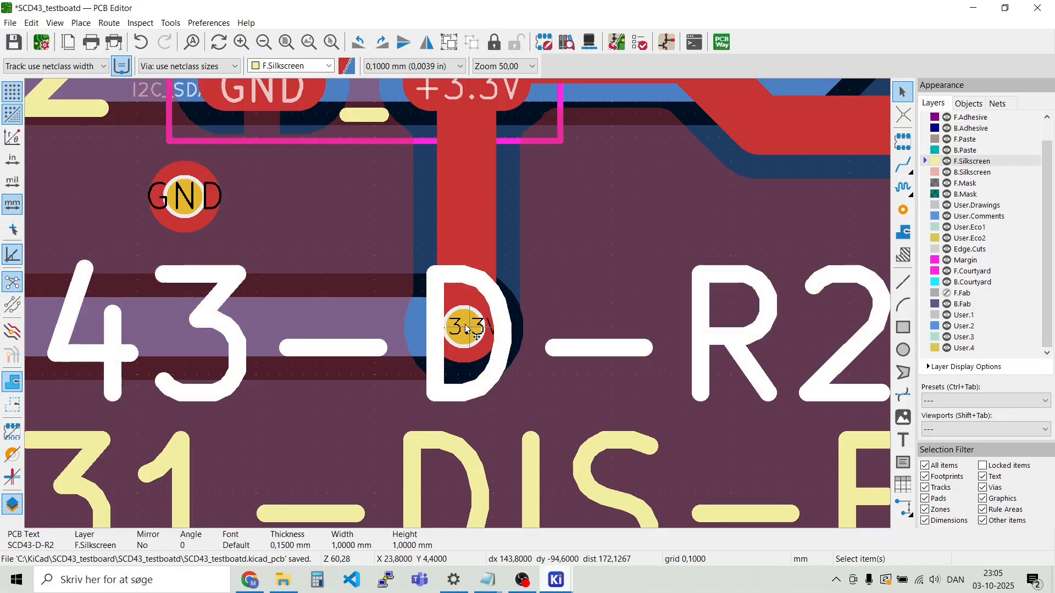
{"action": "key", "text": "Escape"}
{"action": "left_click", "coordinate": [463, 329]}
{"action": "key", "text": "Escape"}
{"action": "left_click", "coordinate": [479, 331]}
{"action": "key", "text": "Escape"}
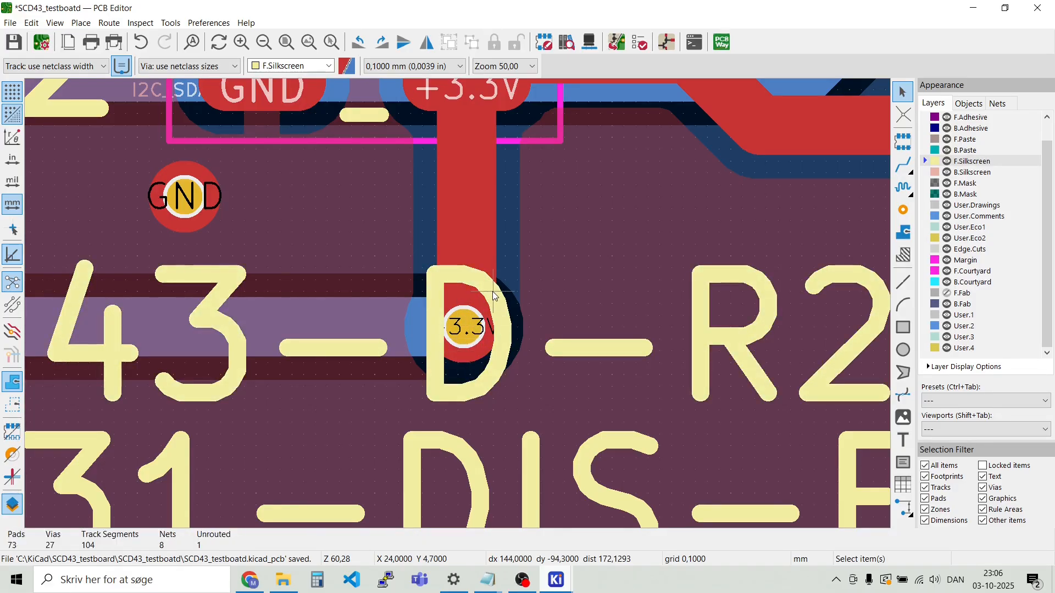
{"action": "left_click", "coordinate": [465, 328]}
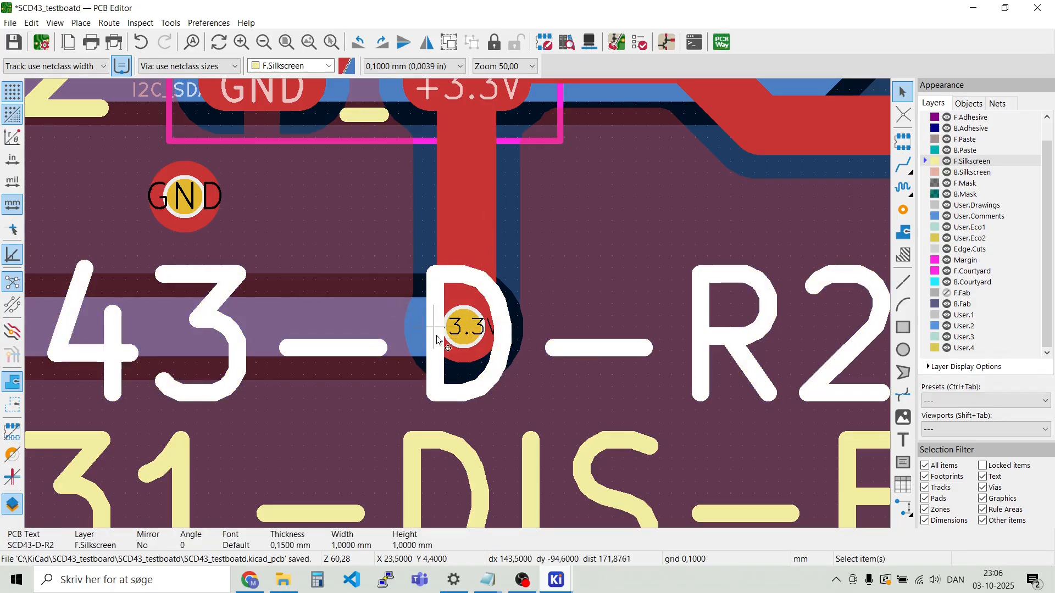
{"action": "key", "text": "Escape"}
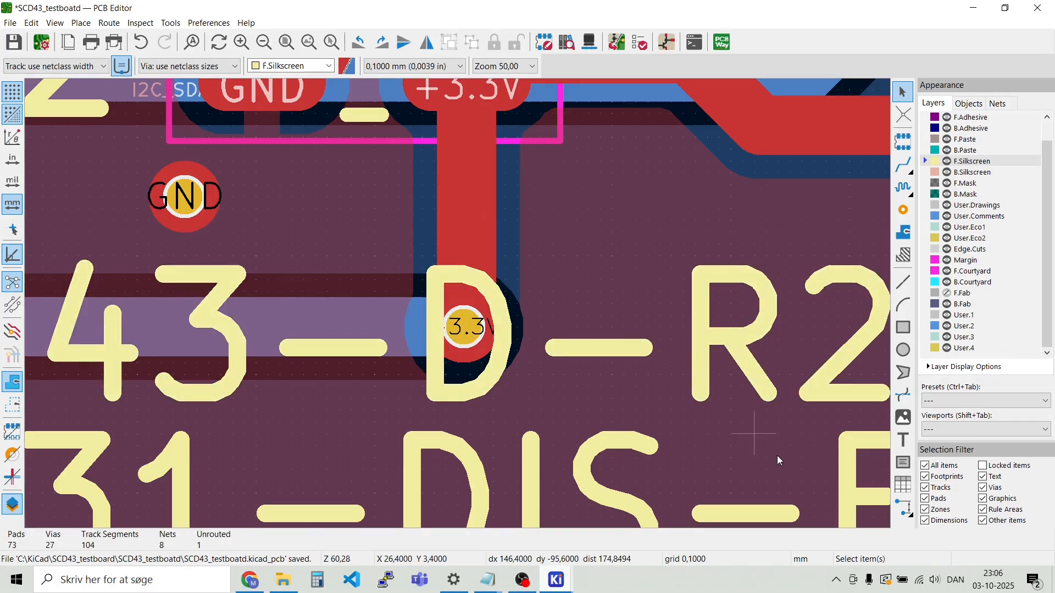
Exclude text from selection and drag the +3.3V via under the SCD43-D-R2 label up its track to about Y 5.4 mm
{"action": "left_click", "coordinate": [983, 477]}
{"action": "left_click", "coordinate": [474, 338]}
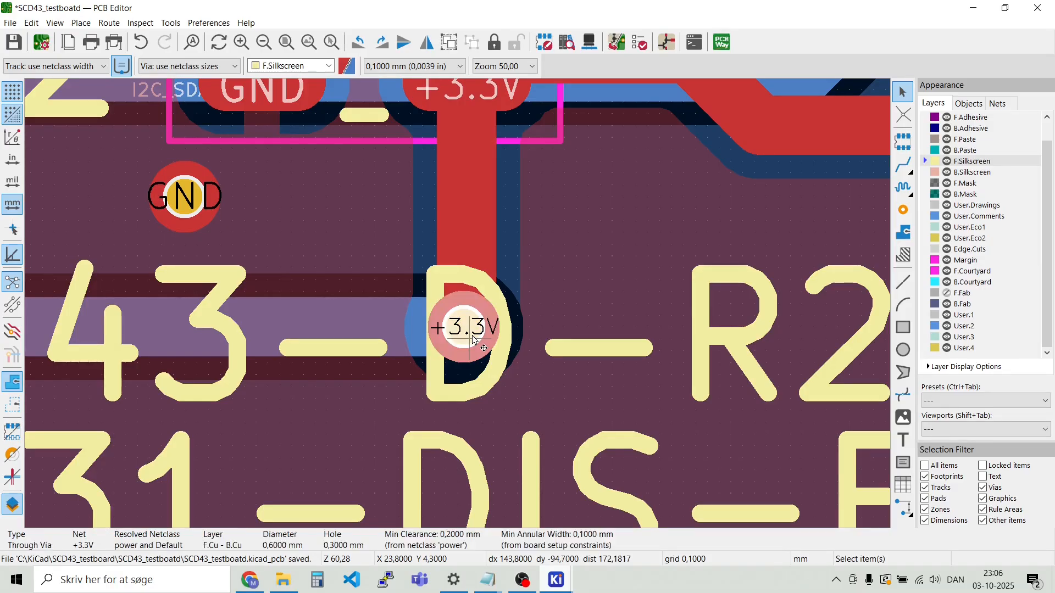
{"action": "key", "text": "d"}
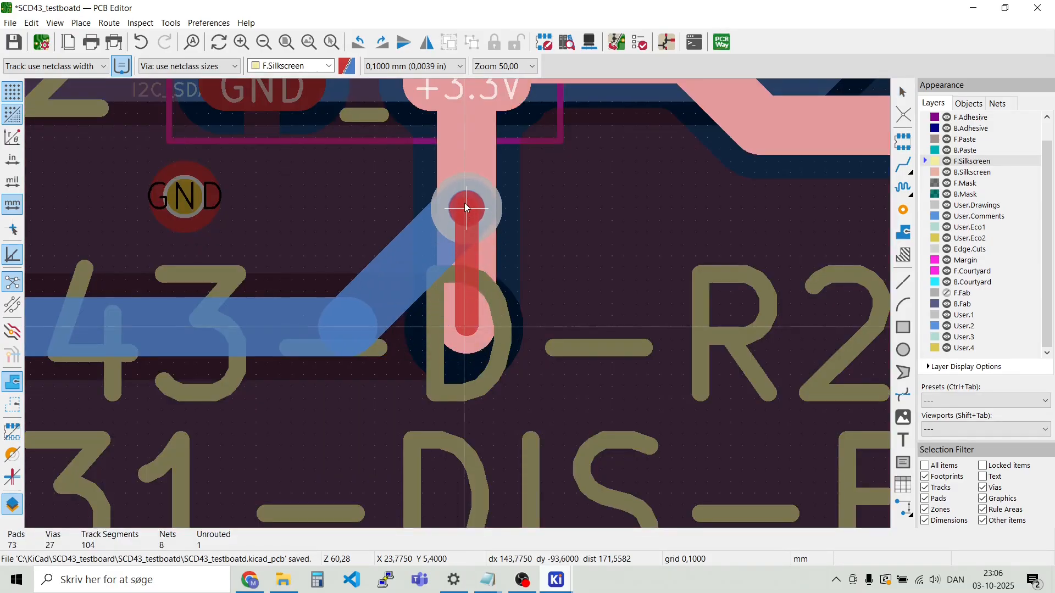
{"action": "left_click", "coordinate": [465, 209]}
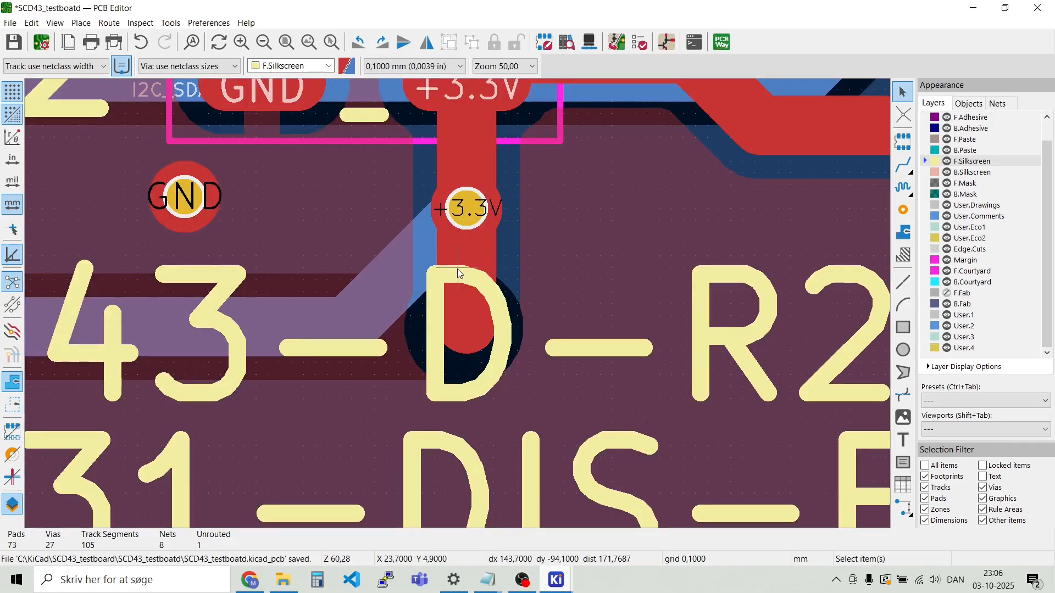
Pull the leftover +3.3V track end up to the relocated via and refill the copper zones
{"action": "left_click", "coordinate": [469, 319]}
{"action": "key", "text": "d"}
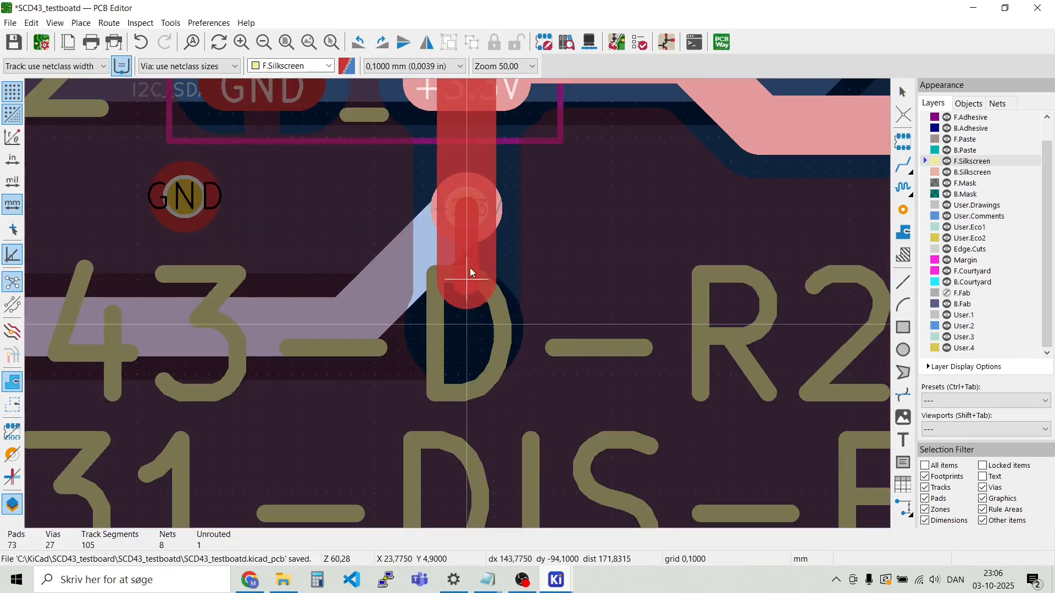
{"action": "left_click", "coordinate": [468, 213]}
{"action": "scroll", "coordinate": [463, 312], "scroll_direction": "down", "scroll_amount": 1}
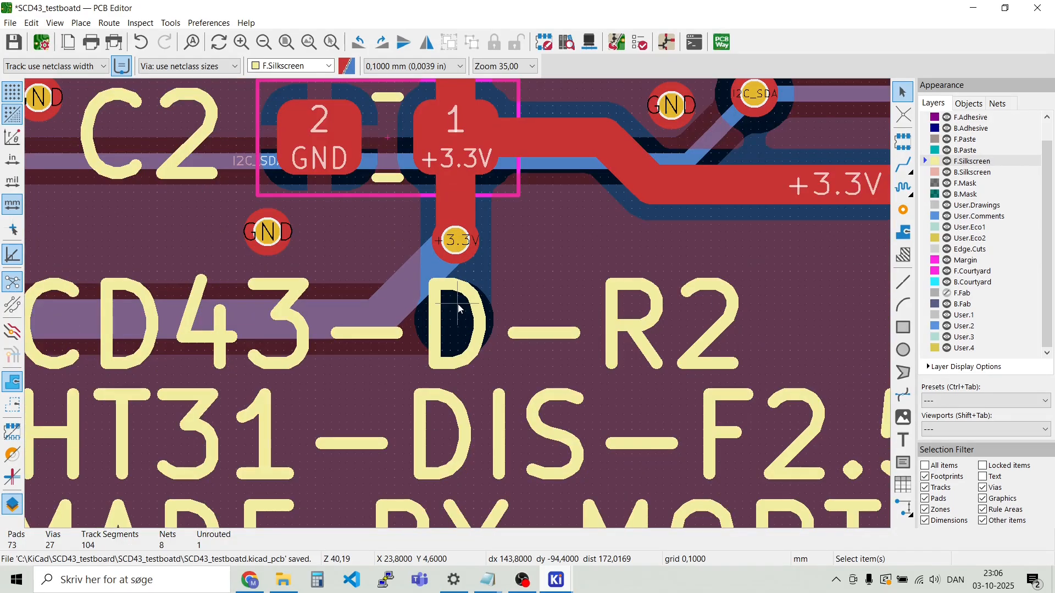
{"action": "key", "text": "b"}
{"action": "scroll", "coordinate": [458, 305], "scroll_direction": "down", "scroll_amount": 2}
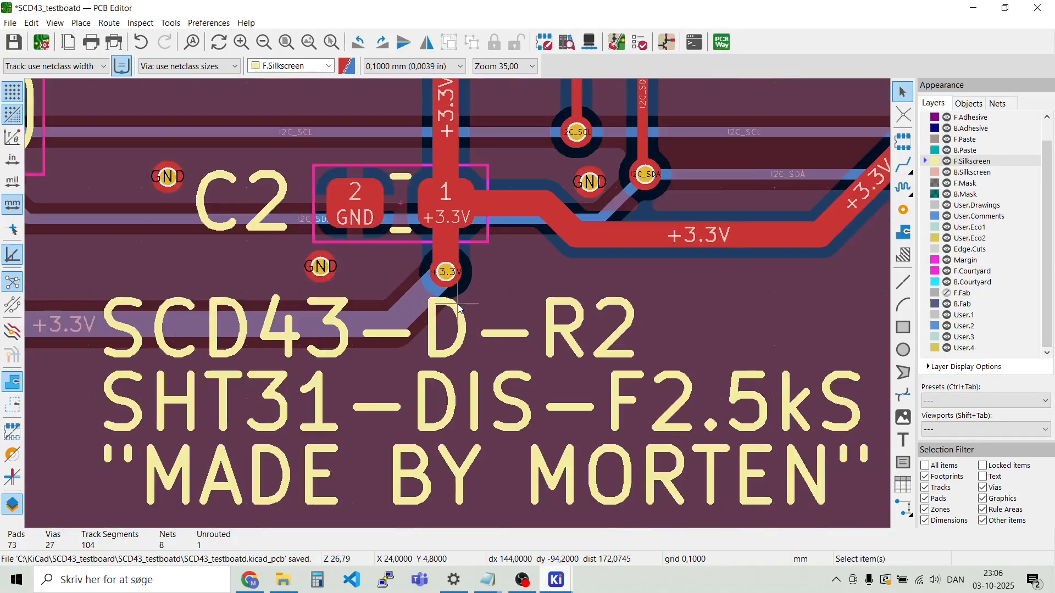
{"action": "scroll", "coordinate": [459, 309], "scroll_direction": "down", "scroll_amount": 2}
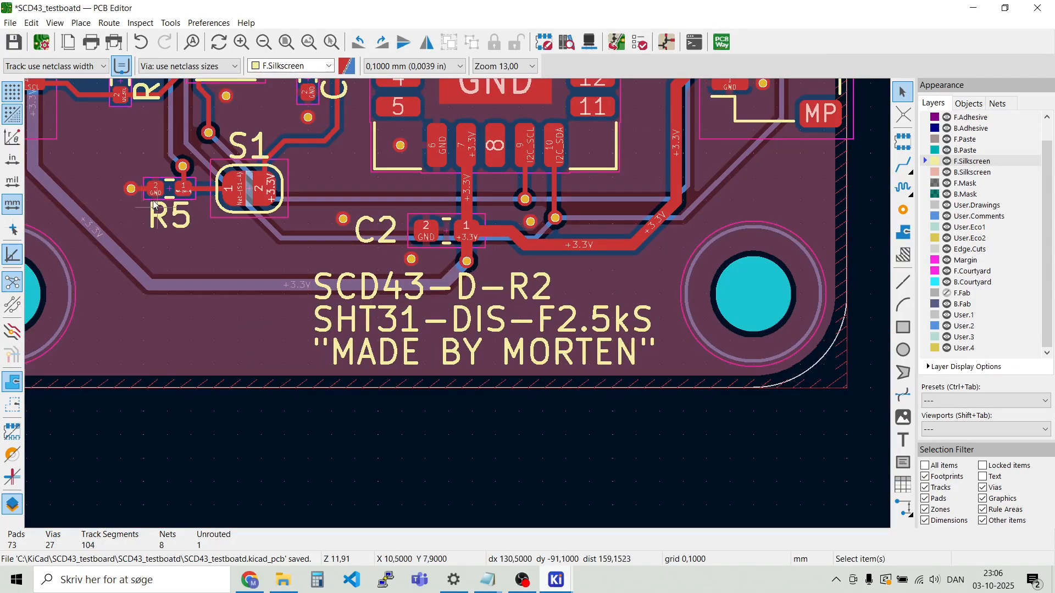
Start placing a footprint and browse the footprint libraries to the maker's own library containing logo_youtube
{"action": "left_click", "coordinate": [80, 23]}
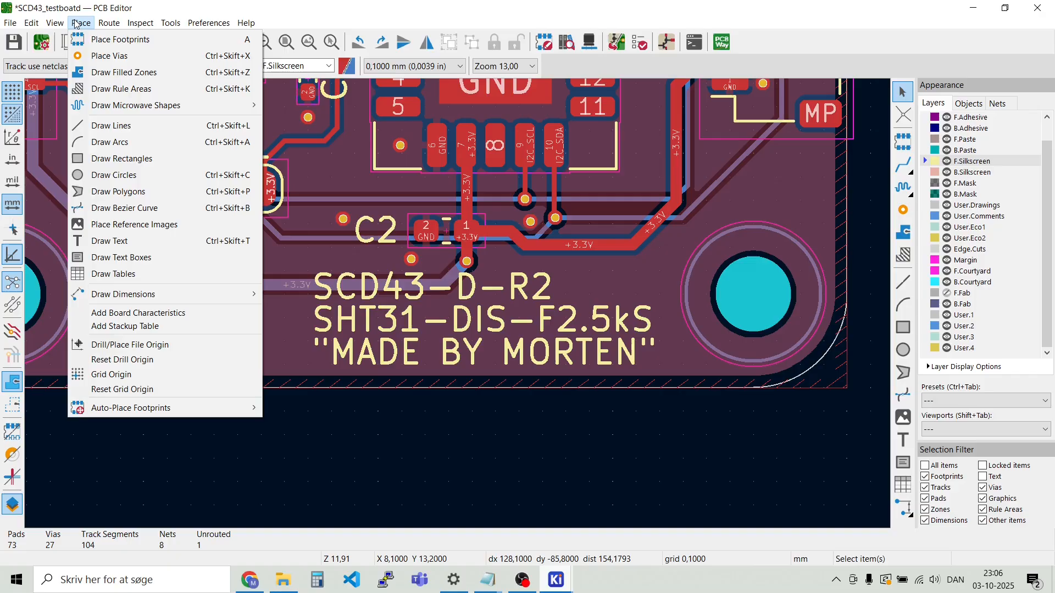
{"action": "left_click", "coordinate": [103, 40]}
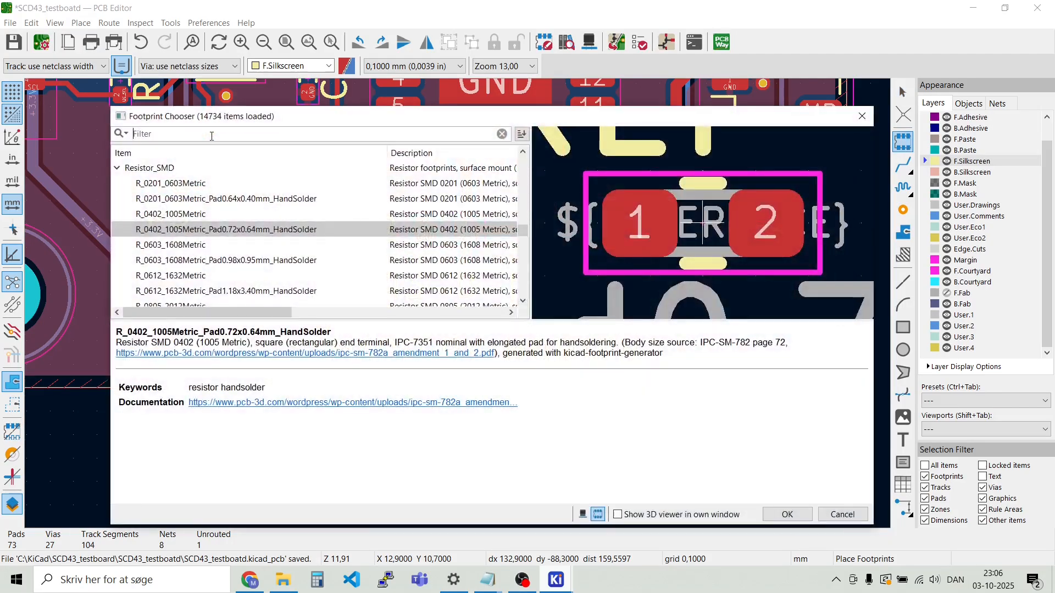
{"action": "left_click", "coordinate": [117, 170]}
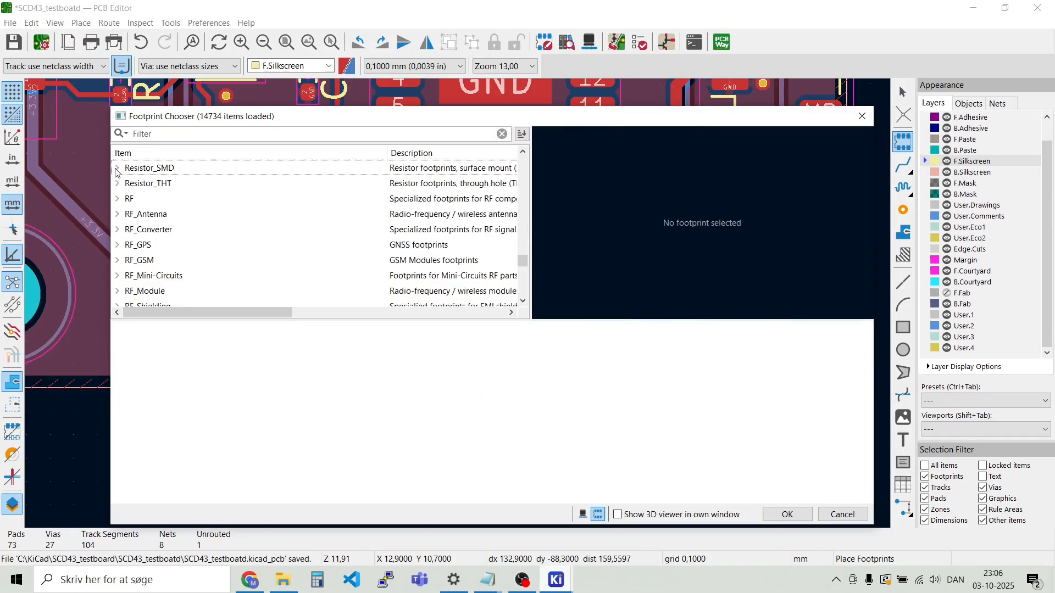
{"action": "scroll", "coordinate": [174, 185], "scroll_direction": "down", "scroll_amount": 3}
{"action": "scroll", "coordinate": [175, 175], "scroll_direction": "up", "scroll_amount": 3}
{"action": "scroll", "coordinate": [182, 201], "scroll_direction": "down", "scroll_amount": 3}
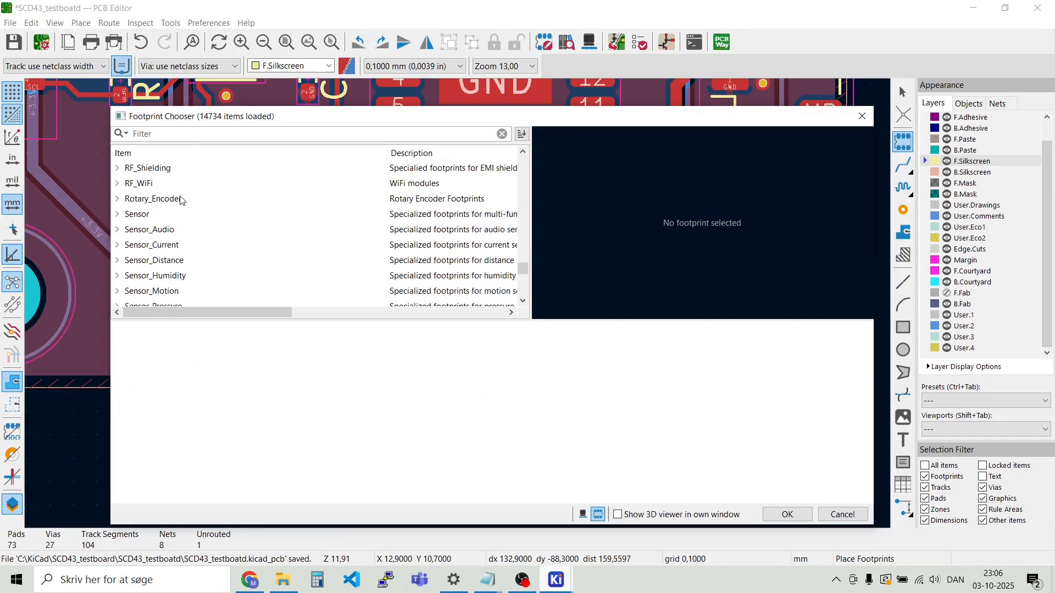
{"action": "scroll", "coordinate": [182, 203], "scroll_direction": "down", "scroll_amount": 4}
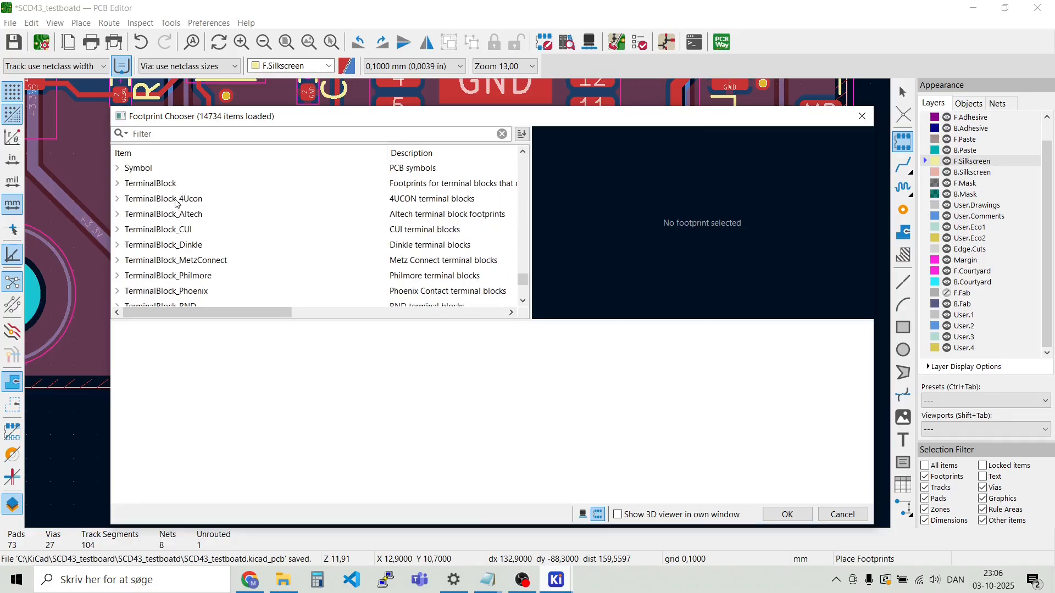
{"action": "scroll", "coordinate": [168, 199], "scroll_direction": "up", "scroll_amount": 12}
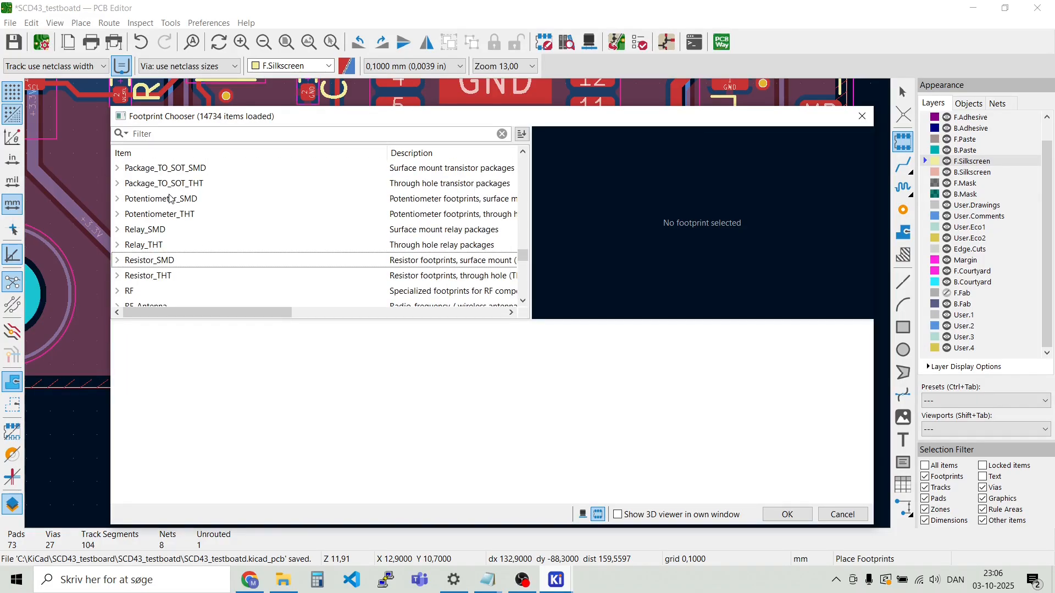
{"action": "scroll", "coordinate": [169, 204], "scroll_direction": "up", "scroll_amount": 8}
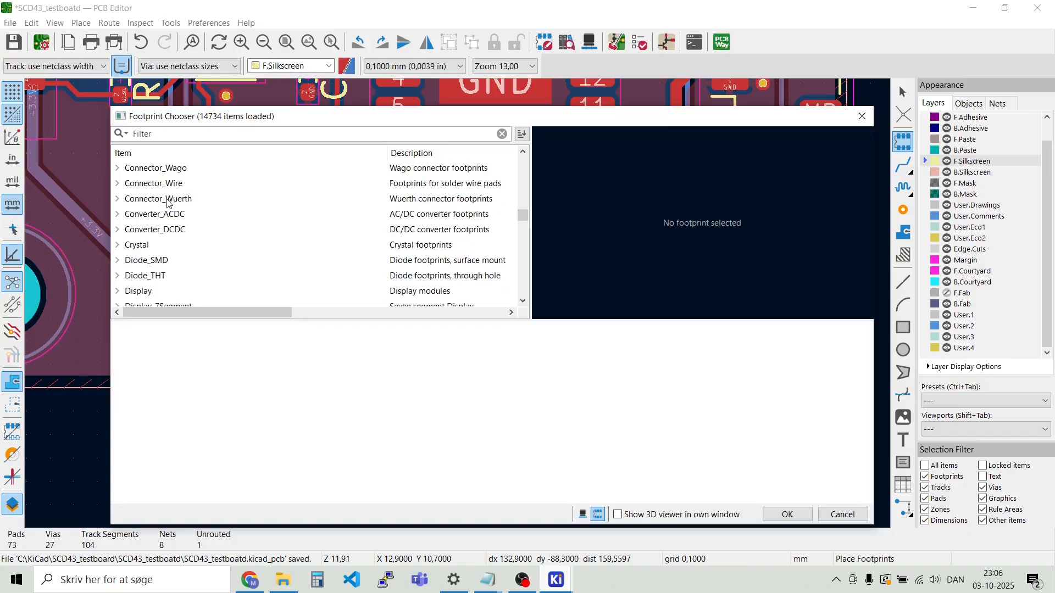
{"action": "scroll", "coordinate": [164, 195], "scroll_direction": "down", "scroll_amount": 12}
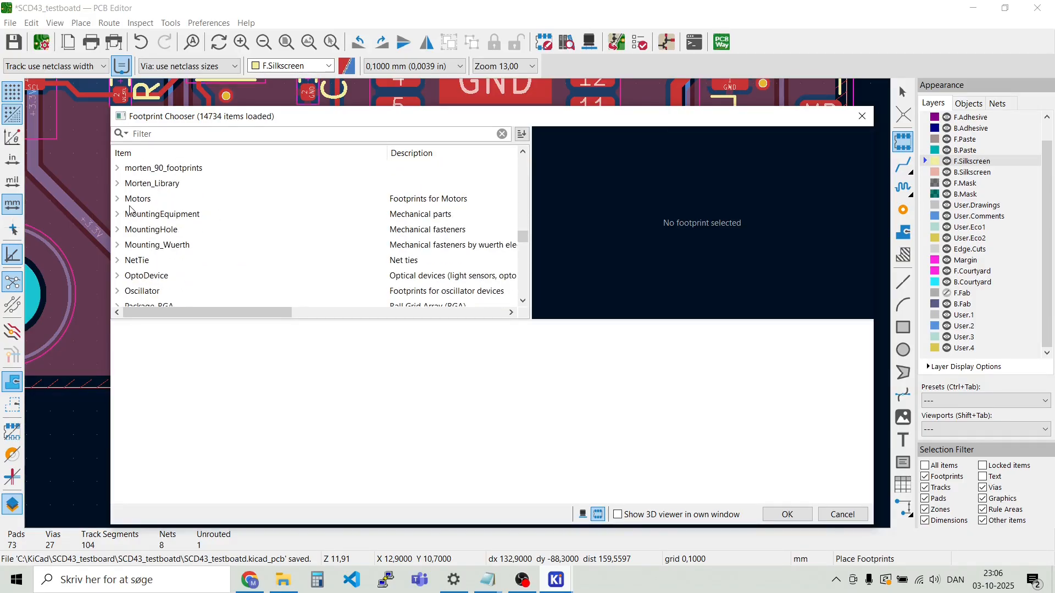
{"action": "left_click", "coordinate": [118, 169]}
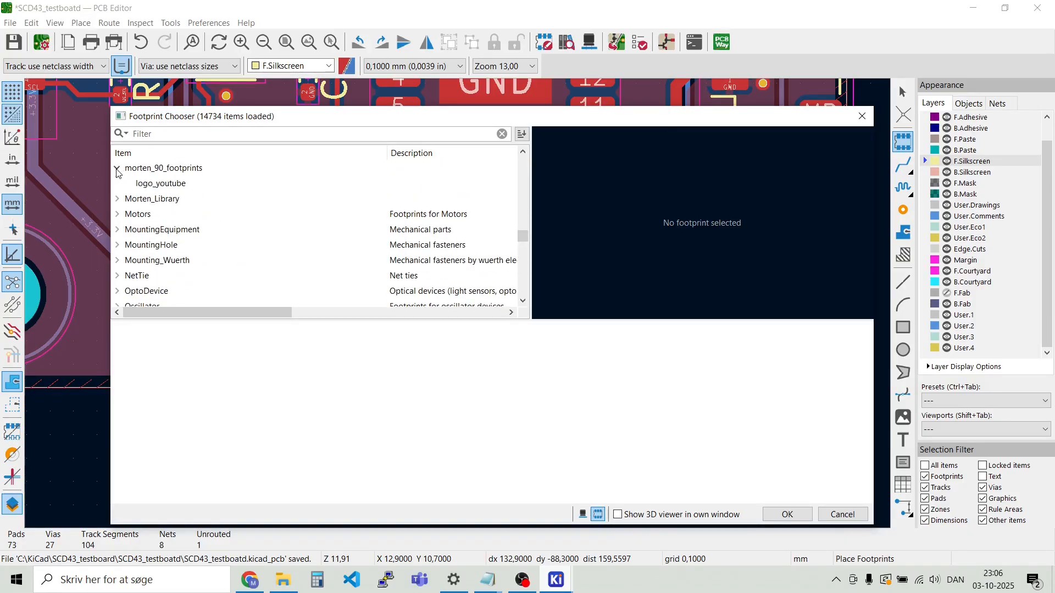
Place the logo_youtube footprint below R5 and S1, at X 12.3 mm, Y 4.6 mm
{"action": "left_click", "coordinate": [153, 185]}
{"action": "double_click", "coordinate": [153, 185]}
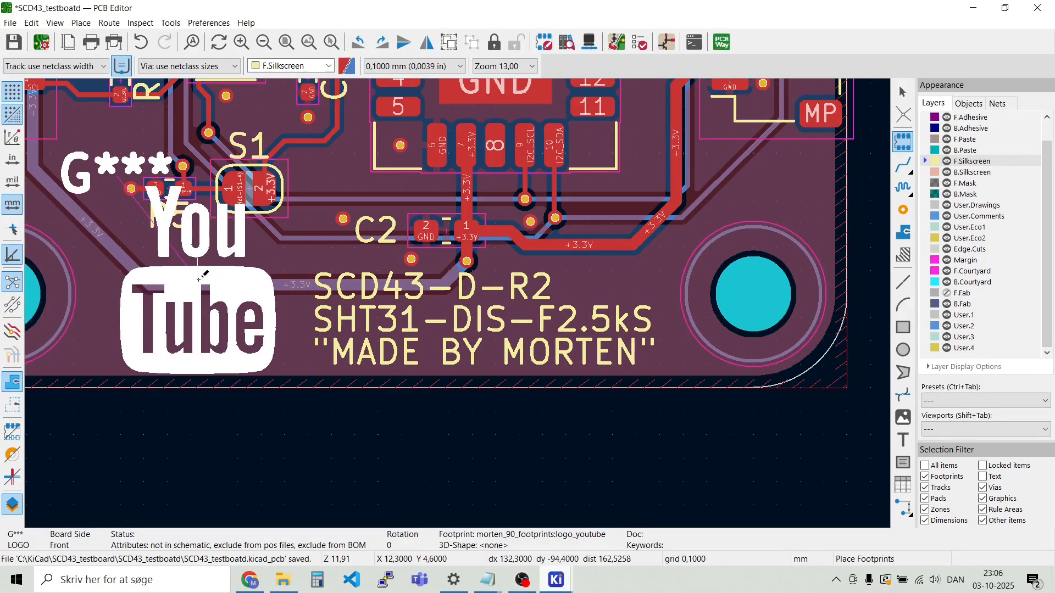
{"action": "left_click", "coordinate": [199, 277]}
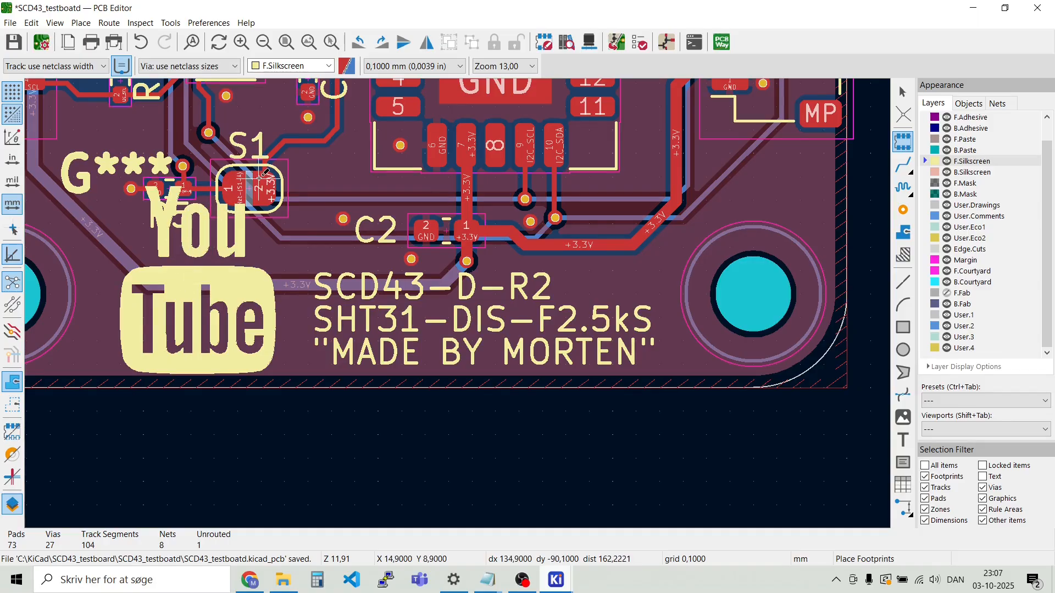
{"action": "scroll", "coordinate": [254, 188], "scroll_direction": "down", "scroll_amount": 2}
{"action": "scroll", "coordinate": [459, 303], "scroll_direction": "up", "scroll_amount": 4}
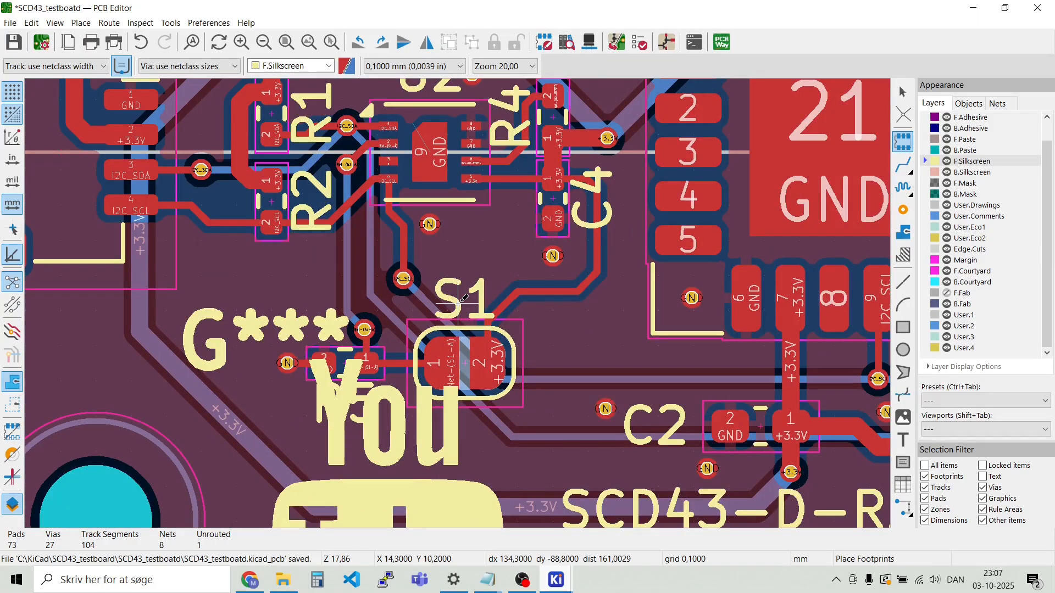
{"action": "scroll", "coordinate": [458, 302], "scroll_direction": "down", "scroll_amount": 2}
{"action": "key", "text": "Escape"}
Try to clear the G*** reference of the YouTube logo in its footprint properties
{"action": "double_click", "coordinate": [322, 332]}
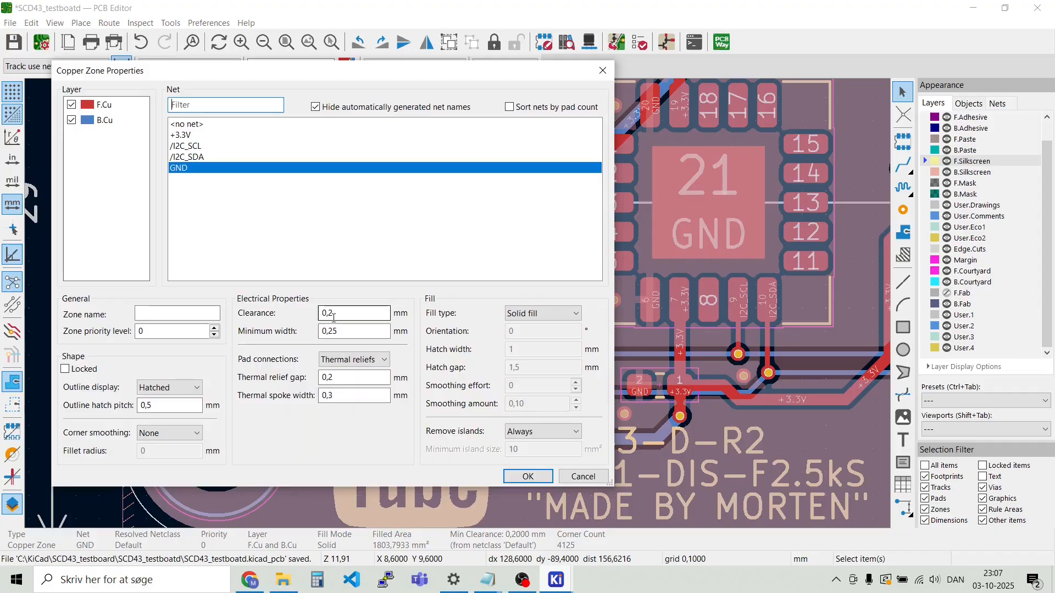
{"action": "key", "text": "Return"}
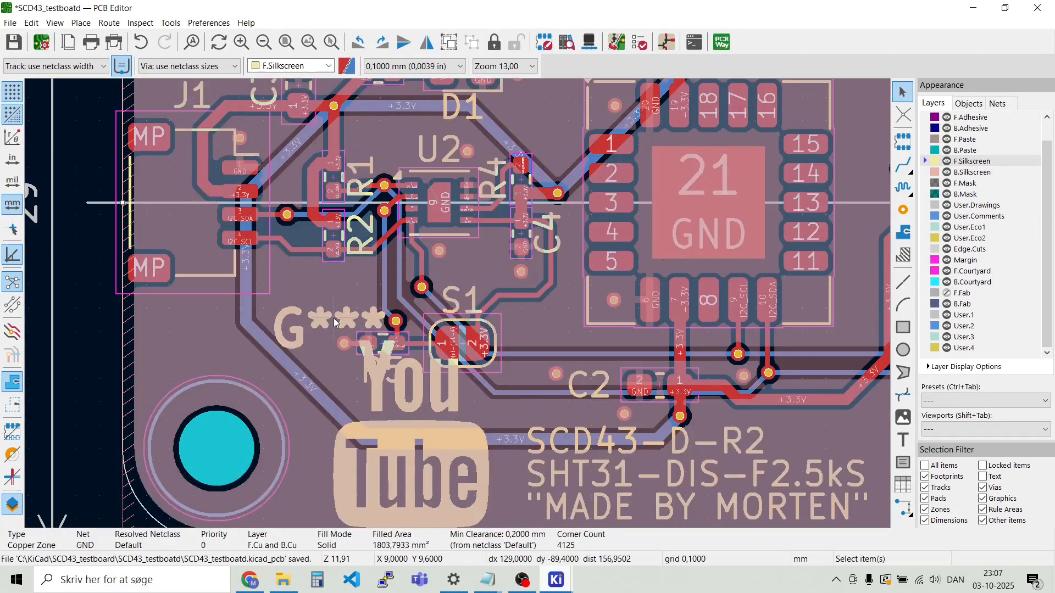
{"action": "left_click", "coordinate": [334, 318]}
{"action": "double_click", "coordinate": [402, 402]}
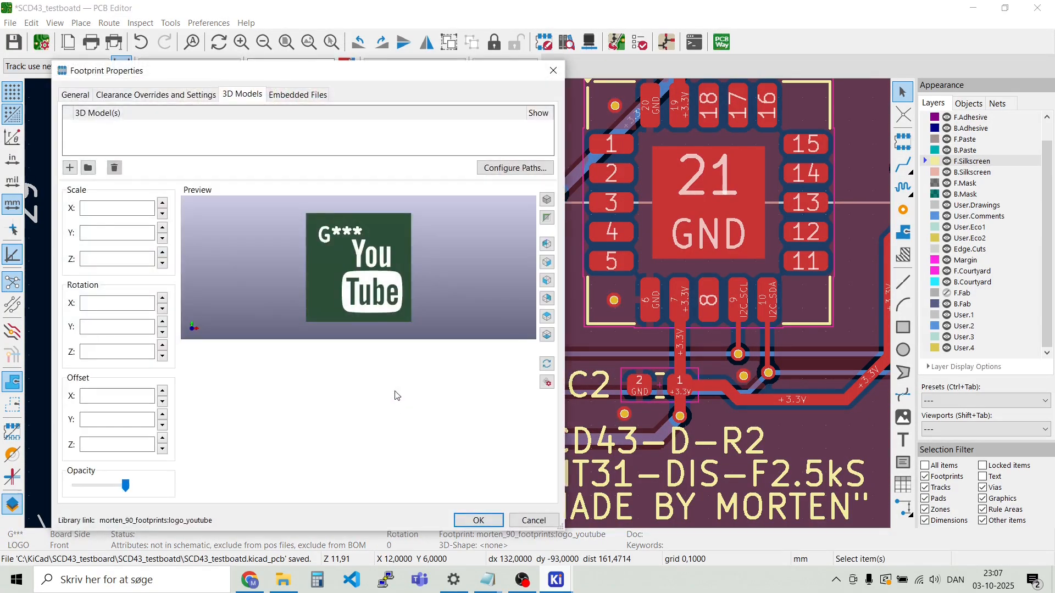
{"action": "left_click", "coordinate": [80, 95]}
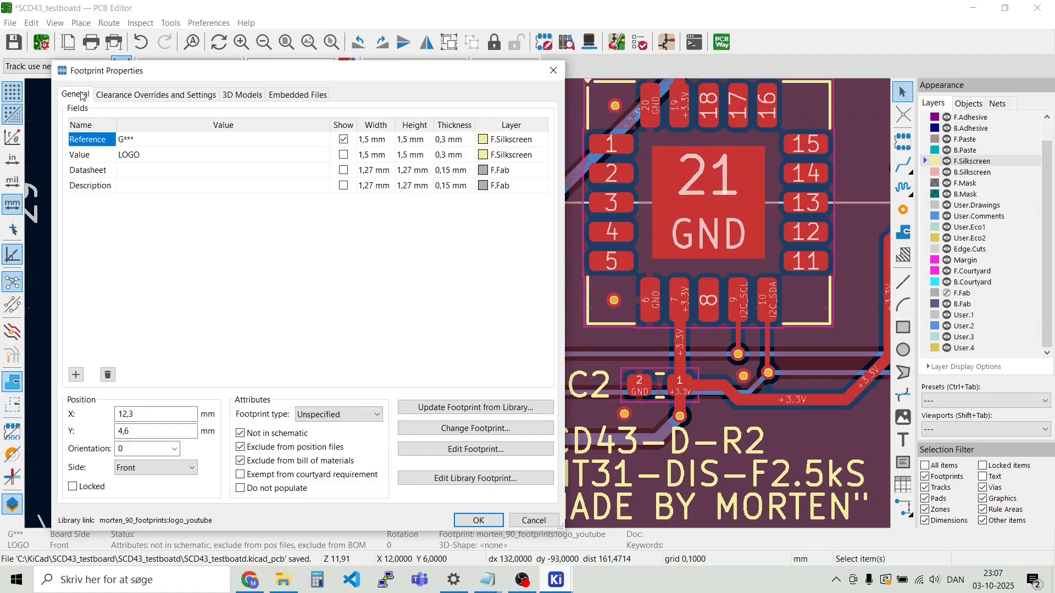
{"action": "left_click", "coordinate": [154, 138]}
{"action": "key", "text": "BackSpace"}
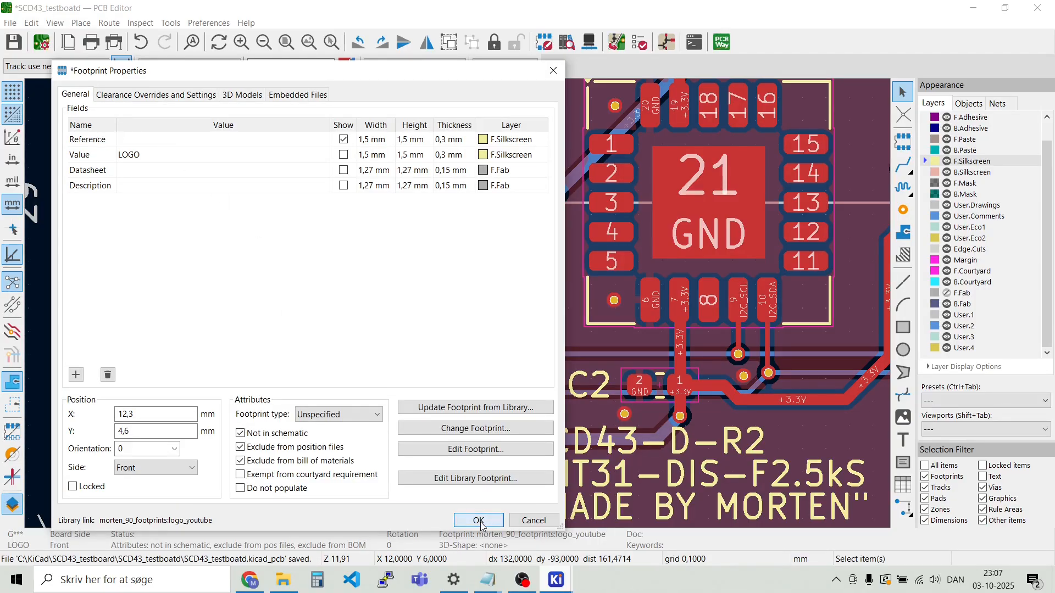
{"action": "left_click", "coordinate": [479, 520]}
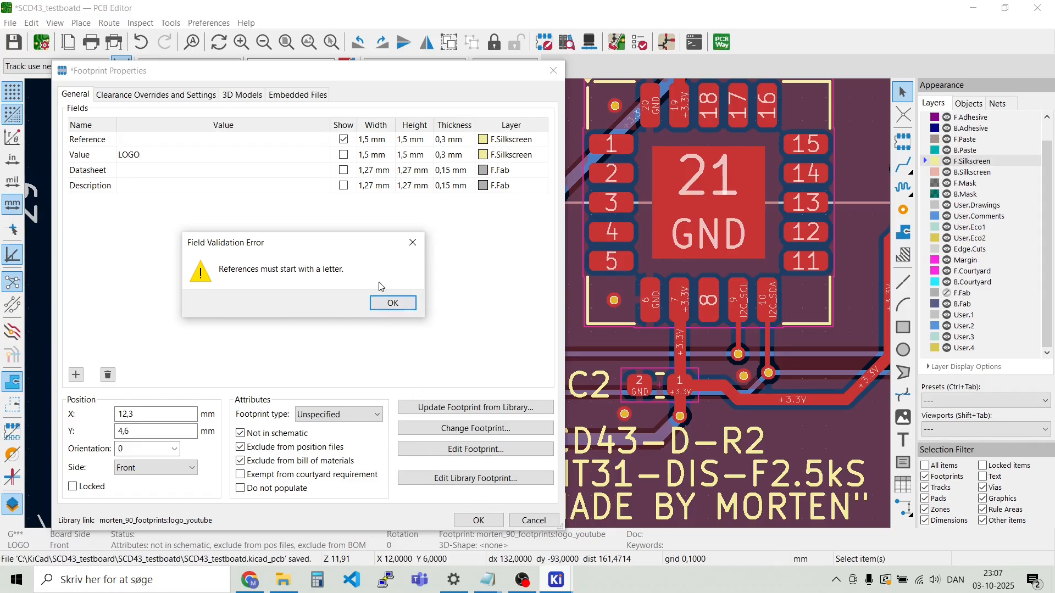
{"action": "left_click", "coordinate": [395, 303]}
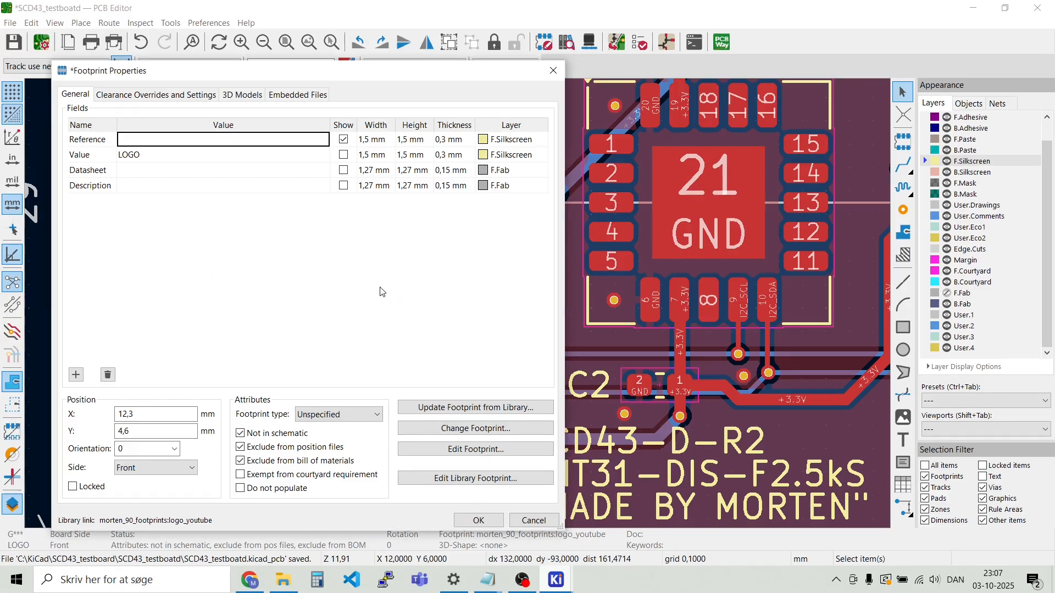
{"action": "key", "text": "Escape"}
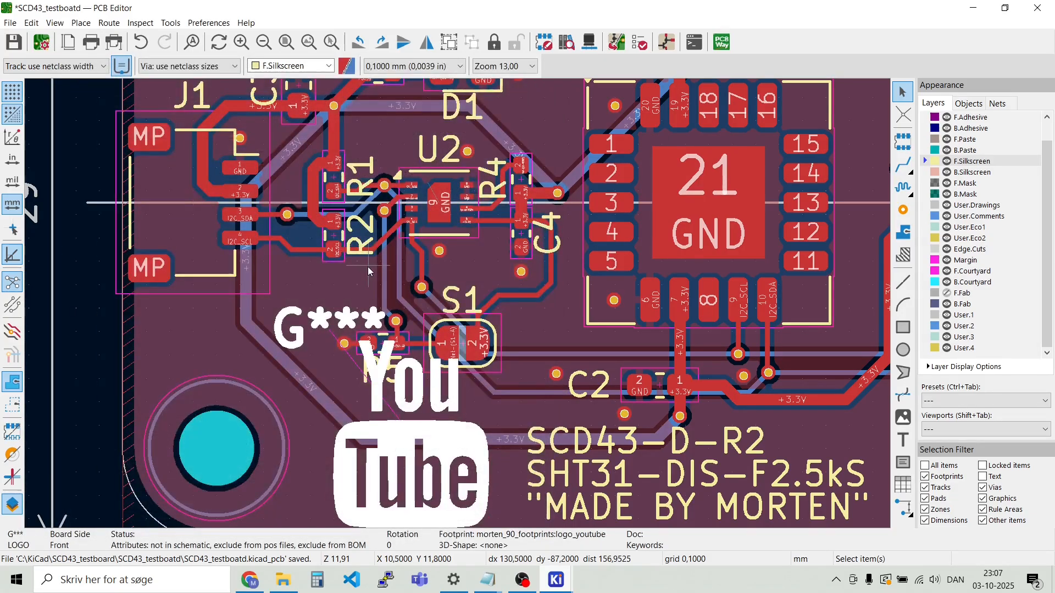
{"action": "double_click", "coordinate": [331, 319]}
{"action": "key", "text": "Escape"}
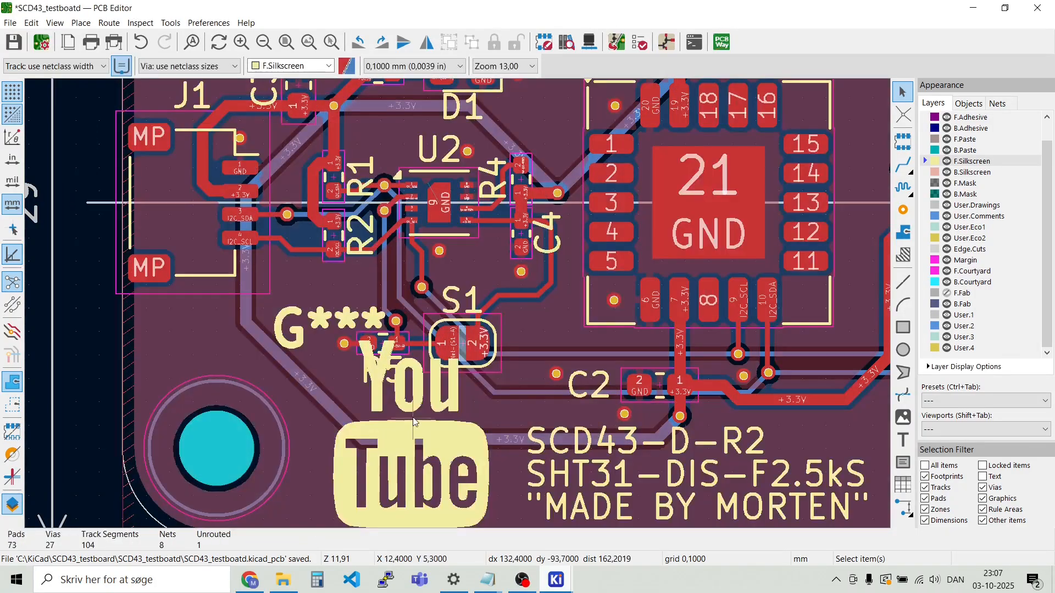
Hide the G*** reference text of the YouTube logo footprint
{"action": "left_click", "coordinate": [414, 422]}
{"action": "double_click", "coordinate": [429, 392]}
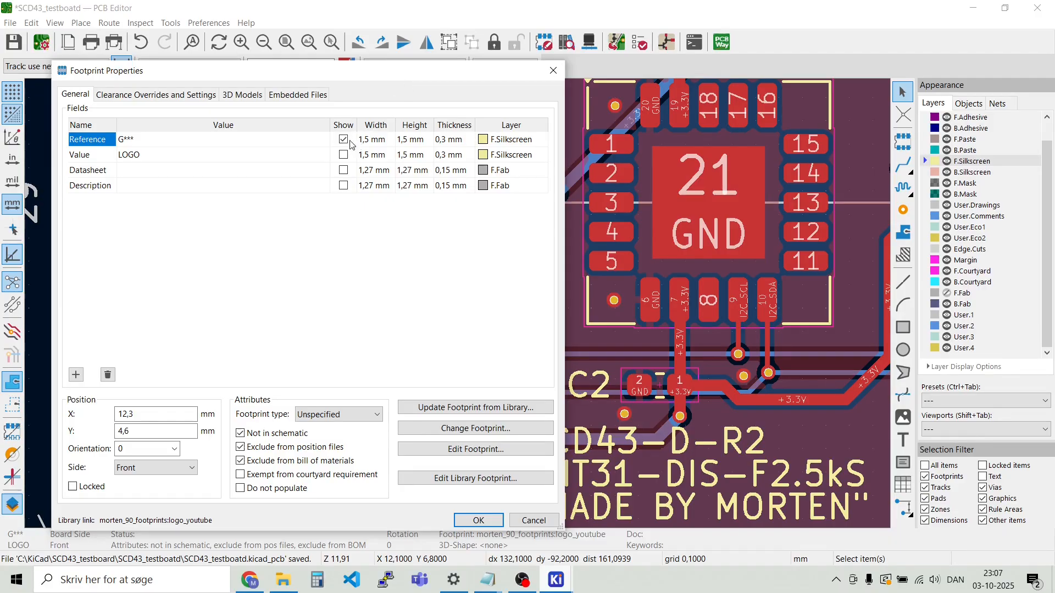
{"action": "left_click", "coordinate": [343, 140]}
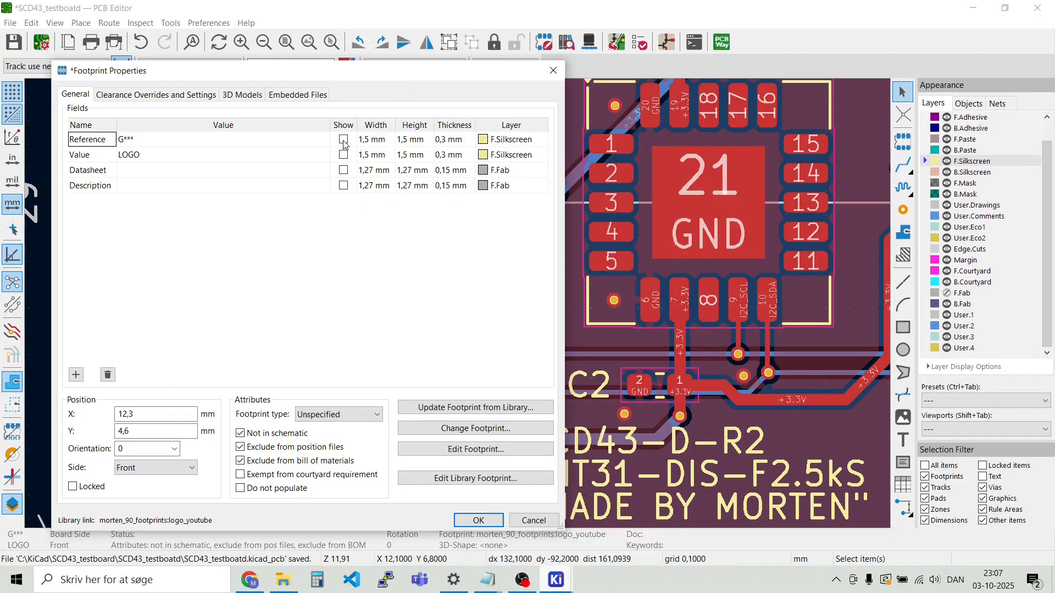
{"action": "left_click", "coordinate": [478, 521]}
{"action": "scroll", "coordinate": [477, 379], "scroll_direction": "down", "scroll_amount": 1}
{"action": "key", "text": "Escape"}
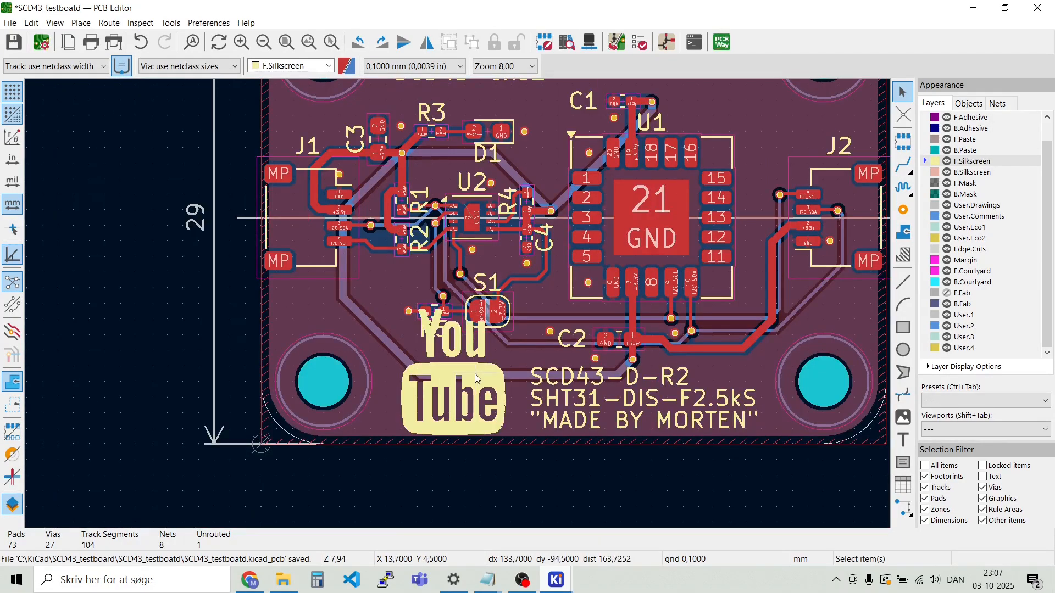
Move the Net-(S1-A) via above R5 about 1.9 mm up along its track, keeping it connected to R5
{"action": "scroll", "coordinate": [455, 385], "scroll_direction": "up", "scroll_amount": 1}
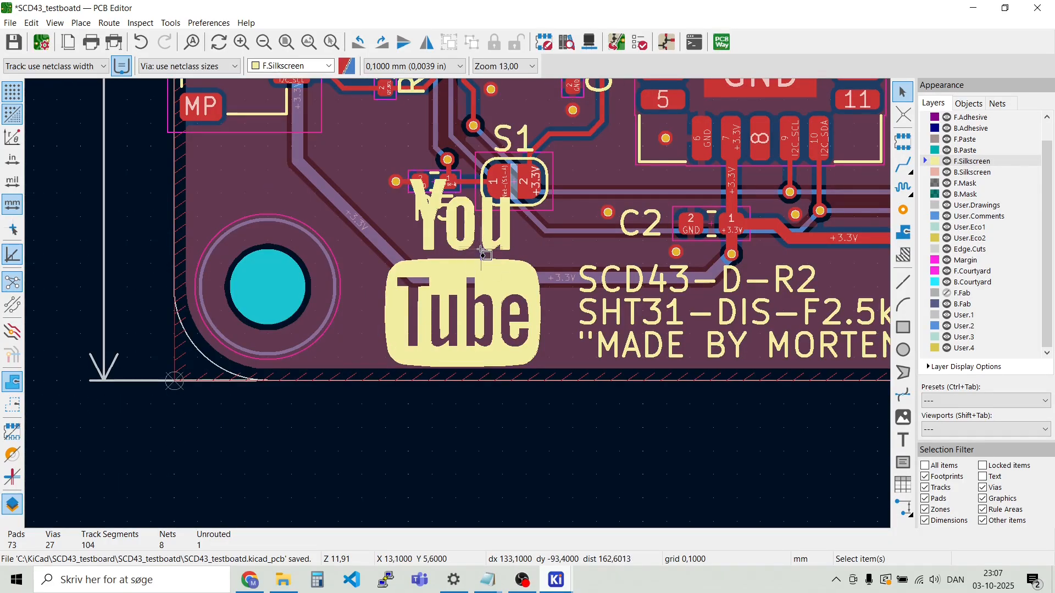
{"action": "scroll", "coordinate": [506, 165], "scroll_direction": "down", "scroll_amount": 1}
{"action": "scroll", "coordinate": [467, 308], "scroll_direction": "up", "scroll_amount": 2}
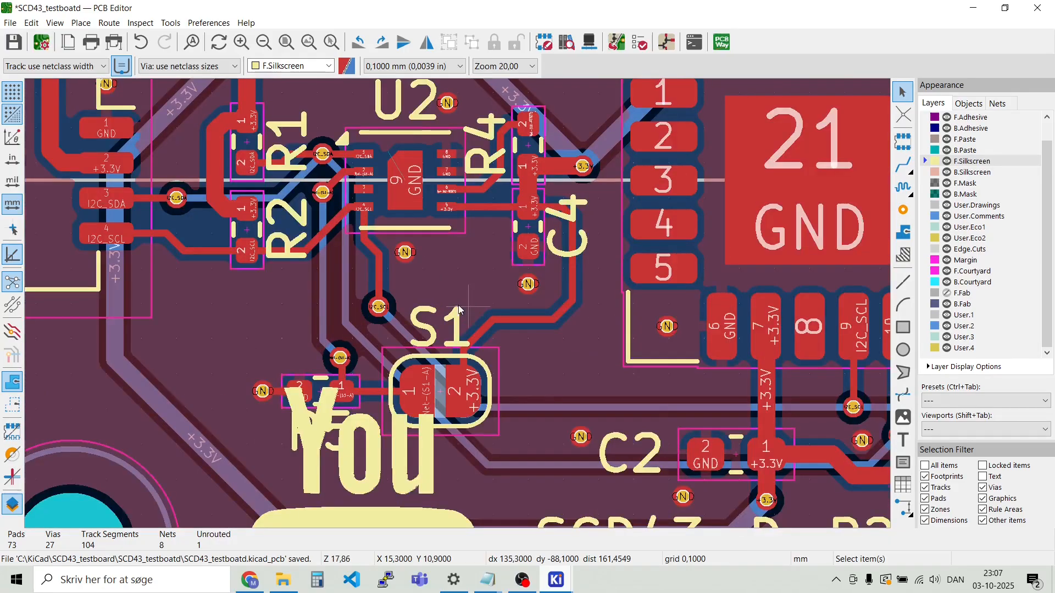
{"action": "scroll", "coordinate": [461, 311], "scroll_direction": "down", "scroll_amount": 1}
{"action": "scroll", "coordinate": [457, 306], "scroll_direction": "up", "scroll_amount": 1}
{"action": "scroll", "coordinate": [392, 362], "scroll_direction": "up", "scroll_amount": 1}
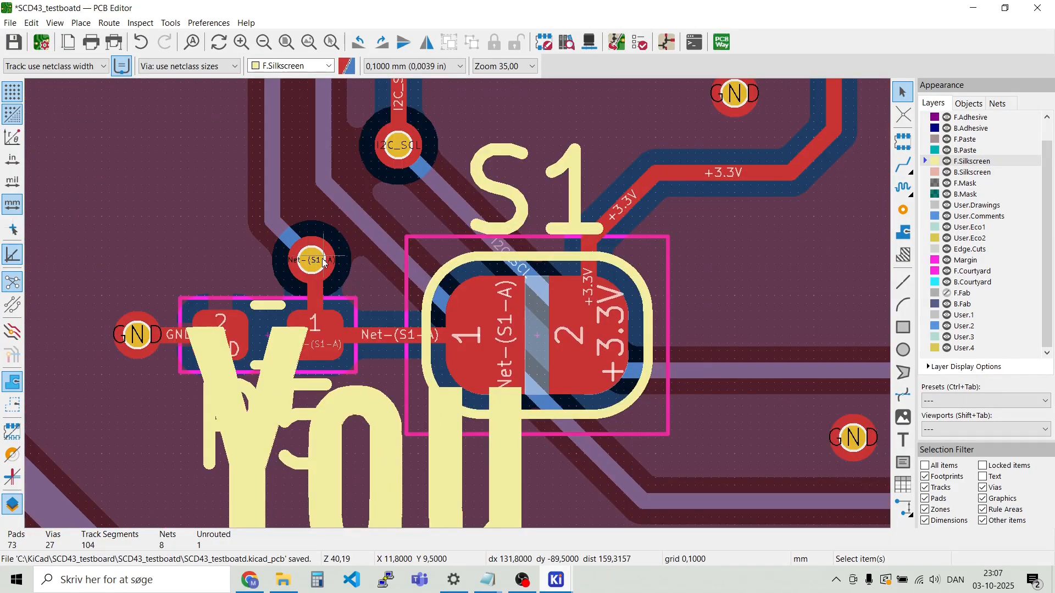
{"action": "key", "text": "x"}
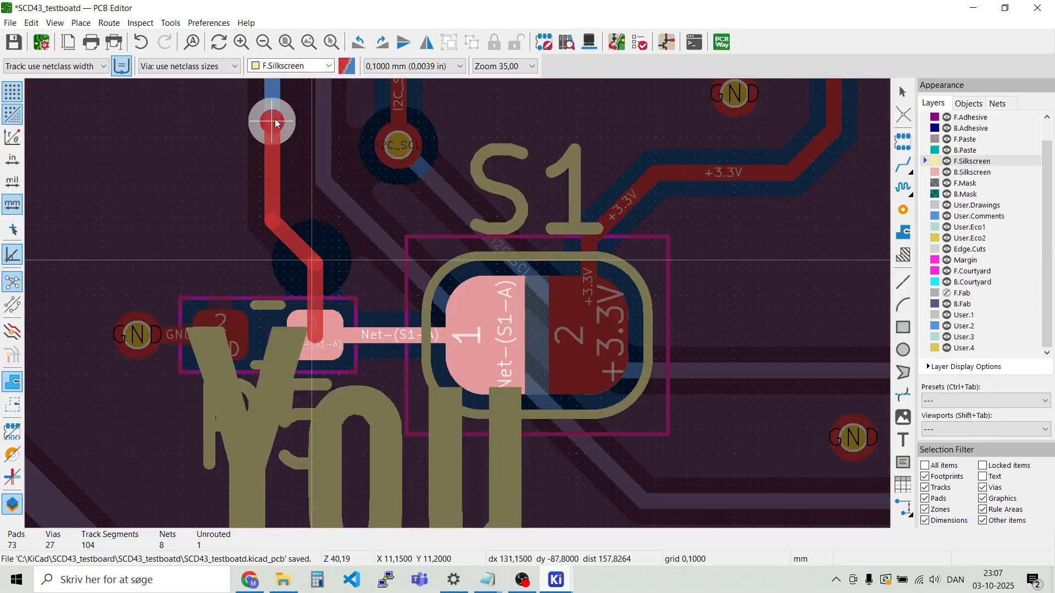
{"action": "left_click", "coordinate": [276, 110]}
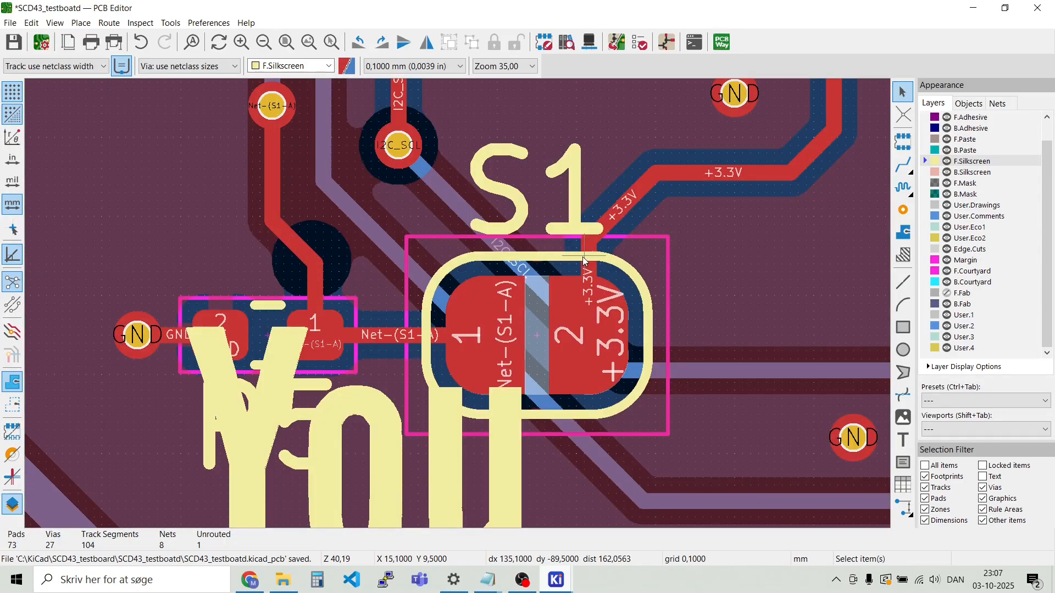
Shift solder jumper S1 with its tracks about 1.7 mm up and 0.4 mm right, clear of the YouTube logo
{"action": "scroll", "coordinate": [216, 399], "scroll_direction": "down", "scroll_amount": 1}
{"action": "left_click", "coordinate": [406, 349]}
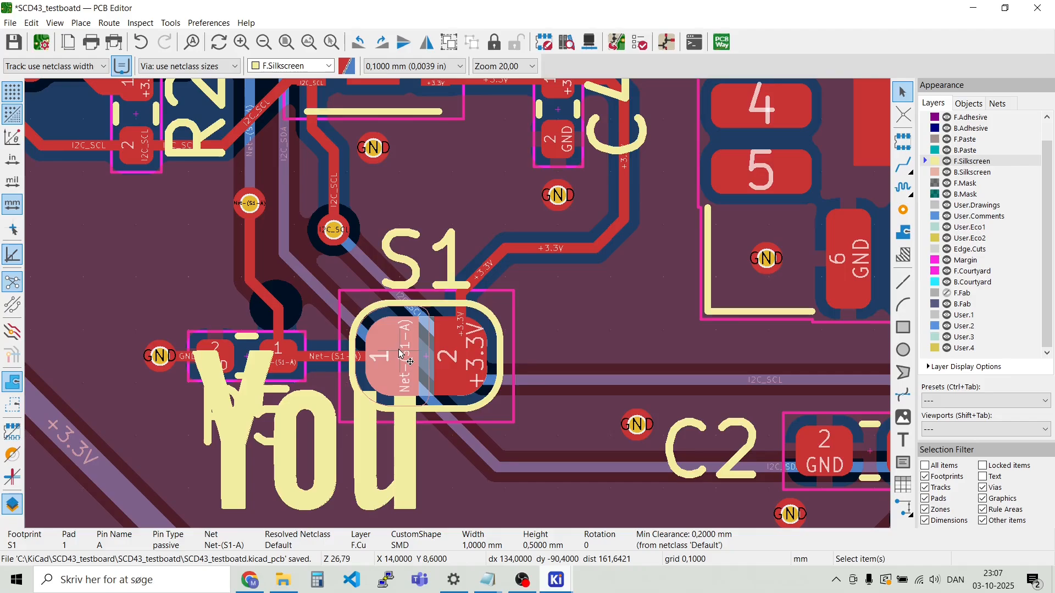
{"action": "left_click", "coordinate": [447, 357]}
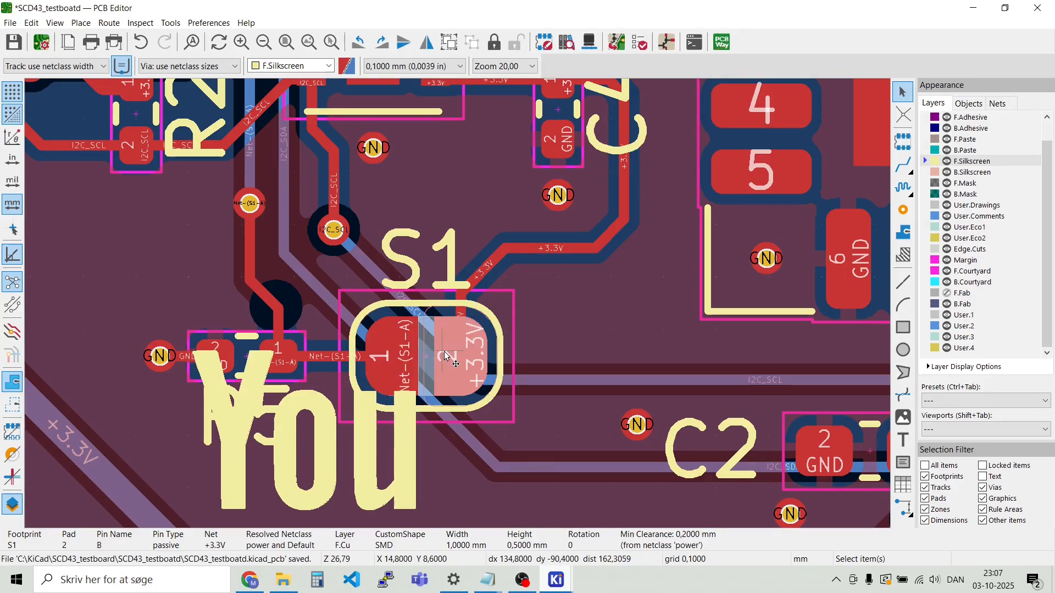
{"action": "left_click_drag", "start_coordinate": [442, 352], "coordinate": [449, 263]}
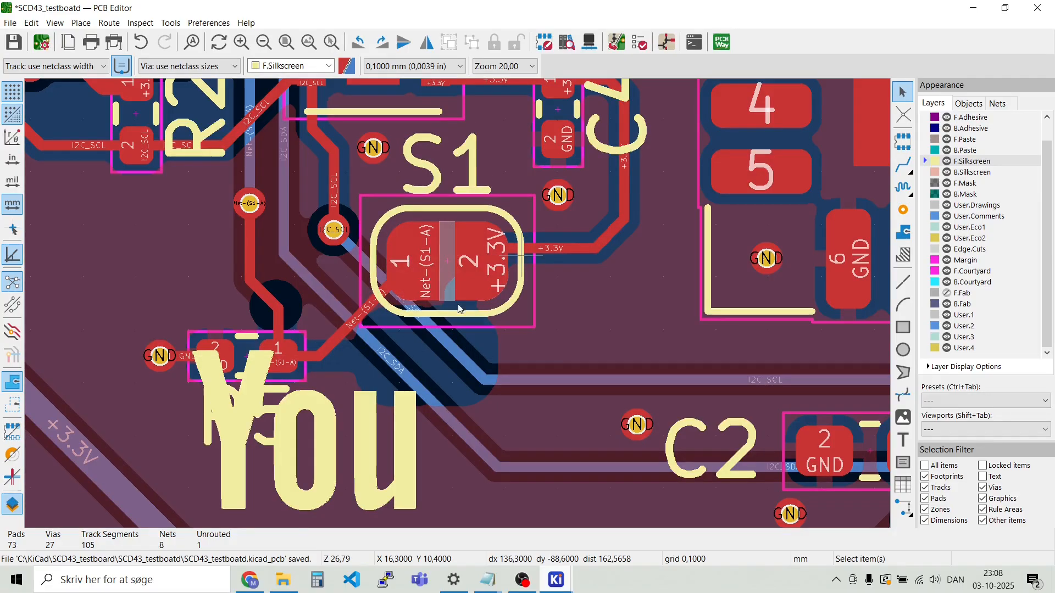
Lower the horizontal +3.3V track segment to line up with the middle of S1's pad 2
{"action": "scroll", "coordinate": [533, 257], "scroll_direction": "up", "scroll_amount": 4}
{"action": "key", "text": "g"}
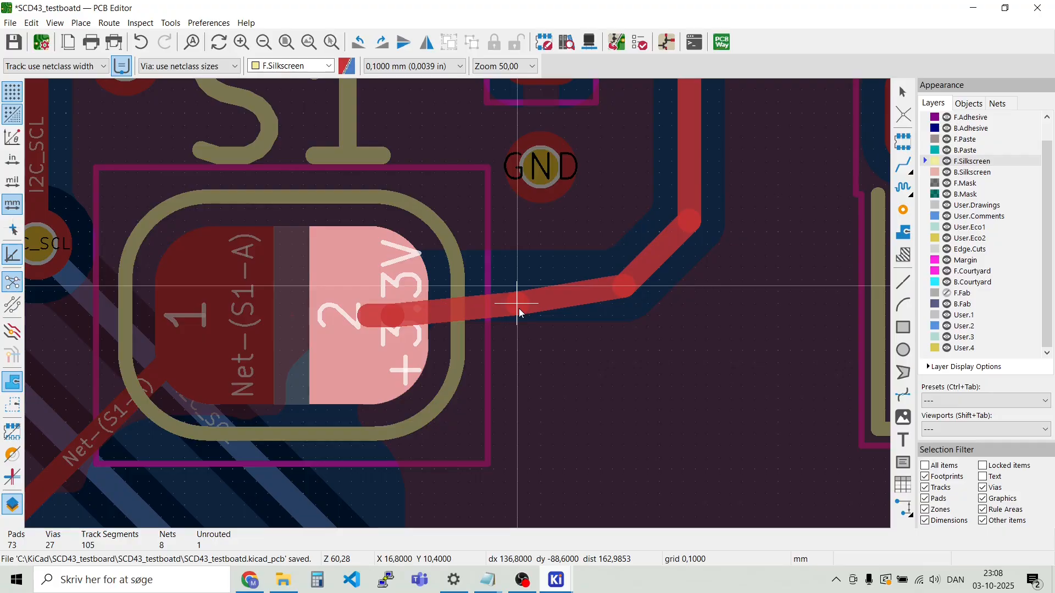
{"action": "key", "text": "Escape"}
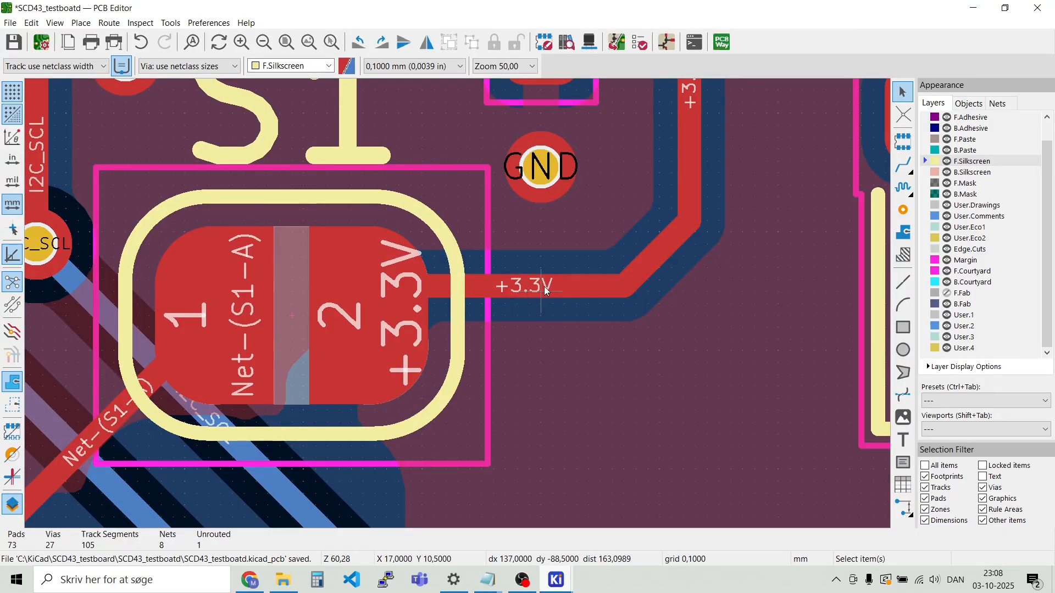
{"action": "key", "text": "g"}
{"action": "left_click", "coordinate": [532, 320]}
{"action": "scroll", "coordinate": [459, 308], "scroll_direction": "down", "scroll_amount": 2}
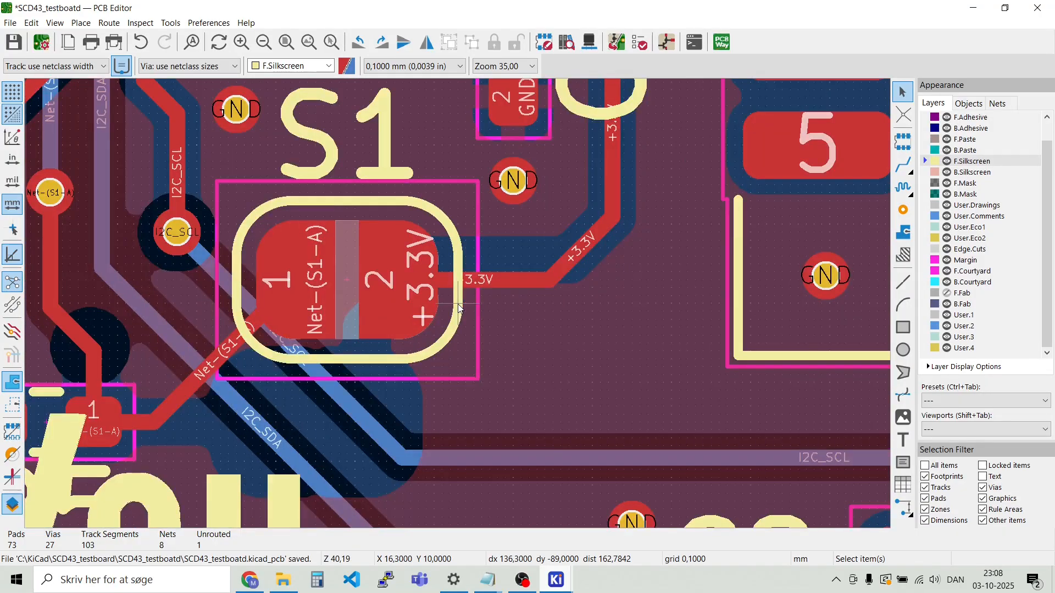
Move resistor R5 with its tracks about 1.7 mm up and 0.6 mm left, in line with S1 and clear of the YouTube logo
{"action": "scroll", "coordinate": [459, 307], "scroll_direction": "down", "scroll_amount": 2}
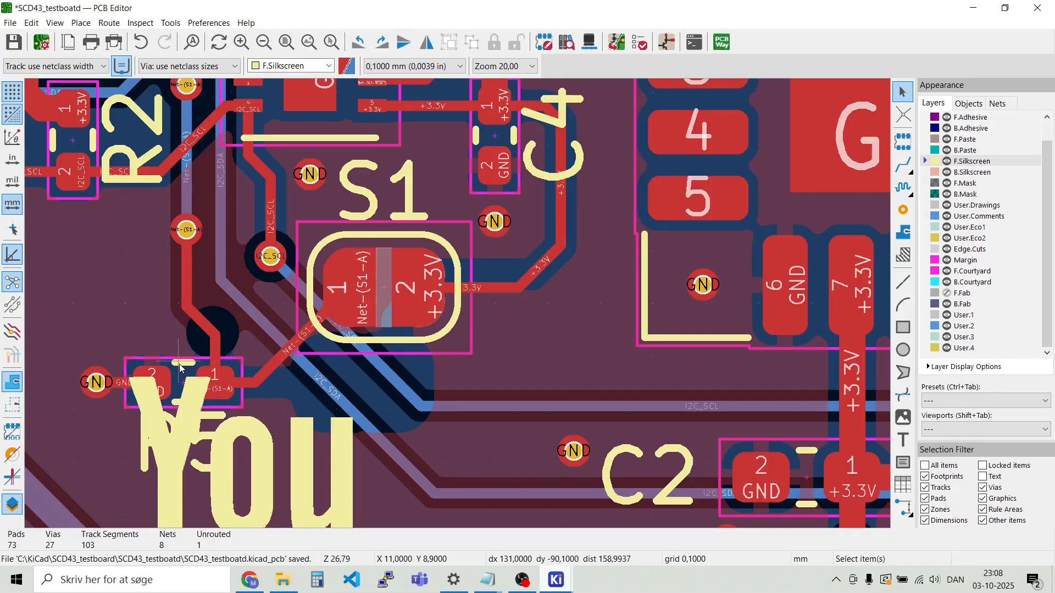
{"action": "key", "text": "m"}
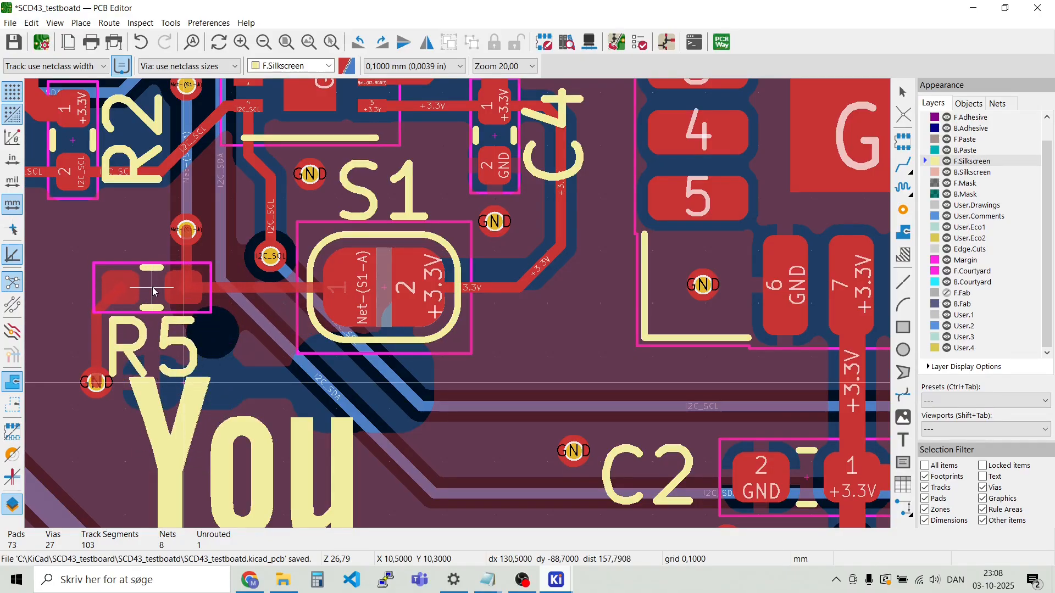
{"action": "left_click", "coordinate": [153, 291]}
{"action": "scroll", "coordinate": [153, 291], "scroll_direction": "down", "scroll_amount": 2}
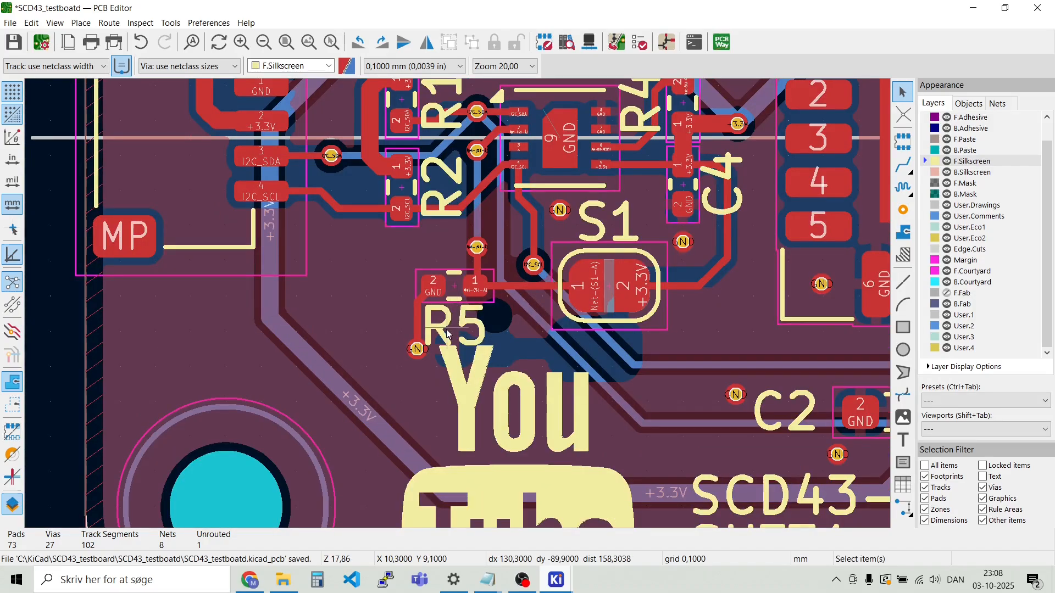
Move the GND via to the left of R5, level with pad 2, and straighten the track between them
{"action": "scroll", "coordinate": [458, 303], "scroll_direction": "up", "scroll_amount": 6}
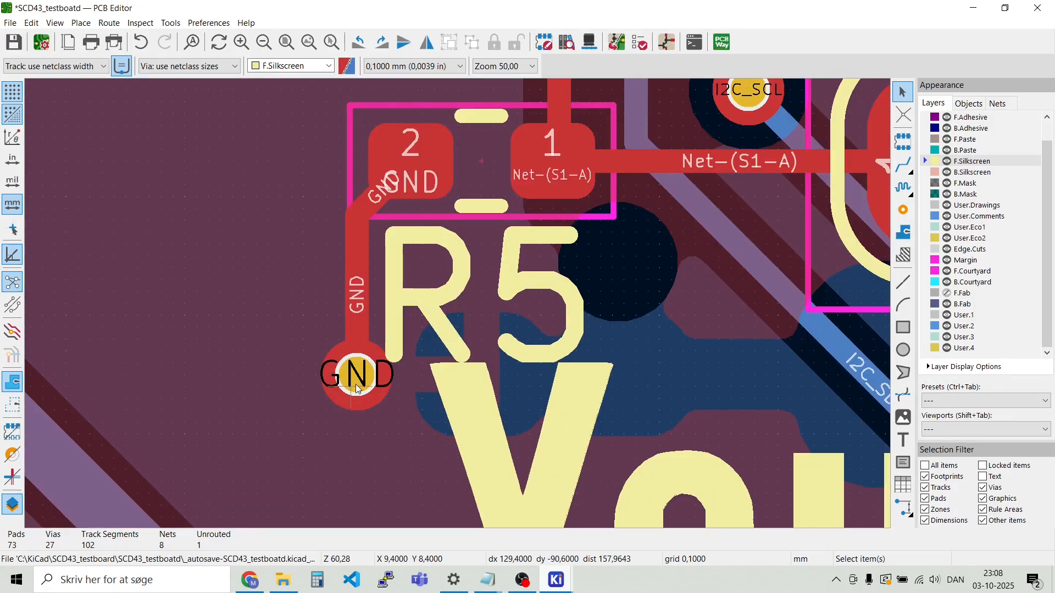
{"action": "left_click_drag", "start_coordinate": [357, 389], "coordinate": [269, 189]}
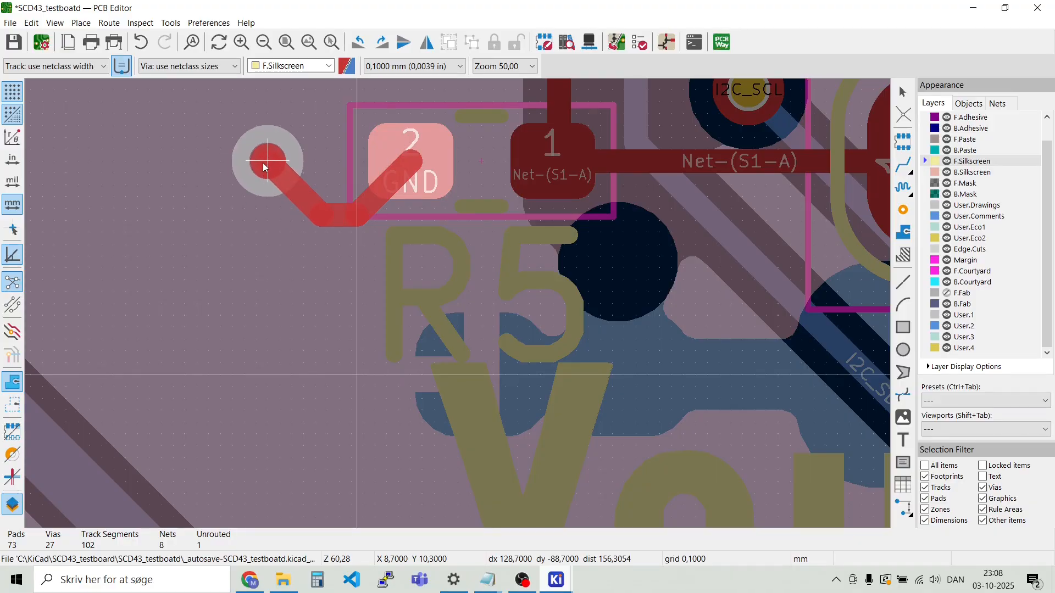
{"action": "left_click", "coordinate": [266, 165]}
{"action": "left_click_drag", "start_coordinate": [327, 213], "coordinate": [328, 159]}
{"action": "scroll", "coordinate": [552, 354], "scroll_direction": "down", "scroll_amount": 2}
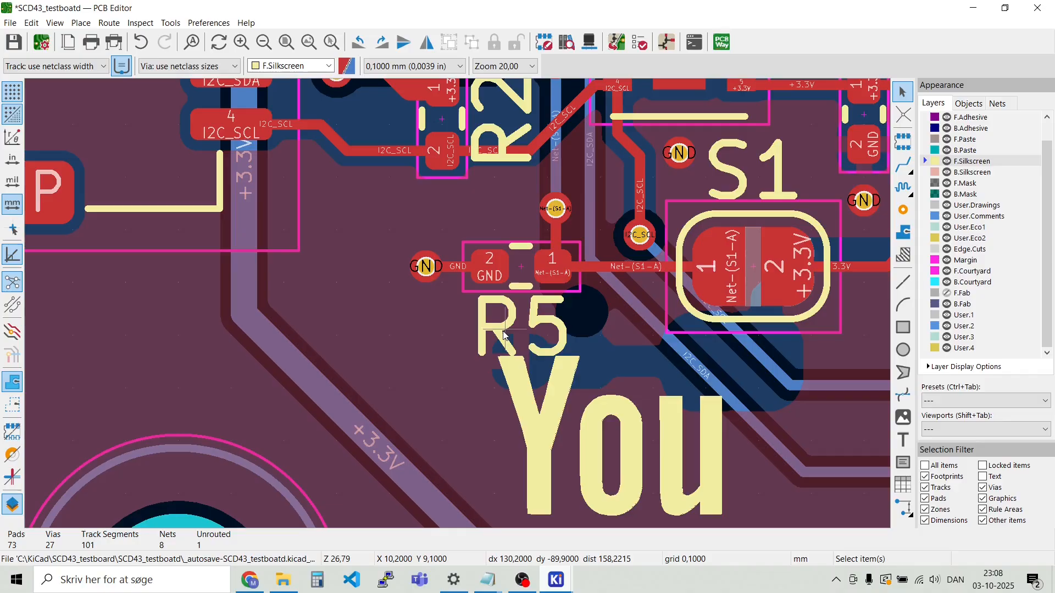
Move the GND via beside R5 to a spot about 1 mm directly above the resistor's pad 2
{"action": "left_click", "coordinate": [531, 325]}
{"action": "key", "text": "Escape"}
{"action": "left_click", "coordinate": [499, 325]}
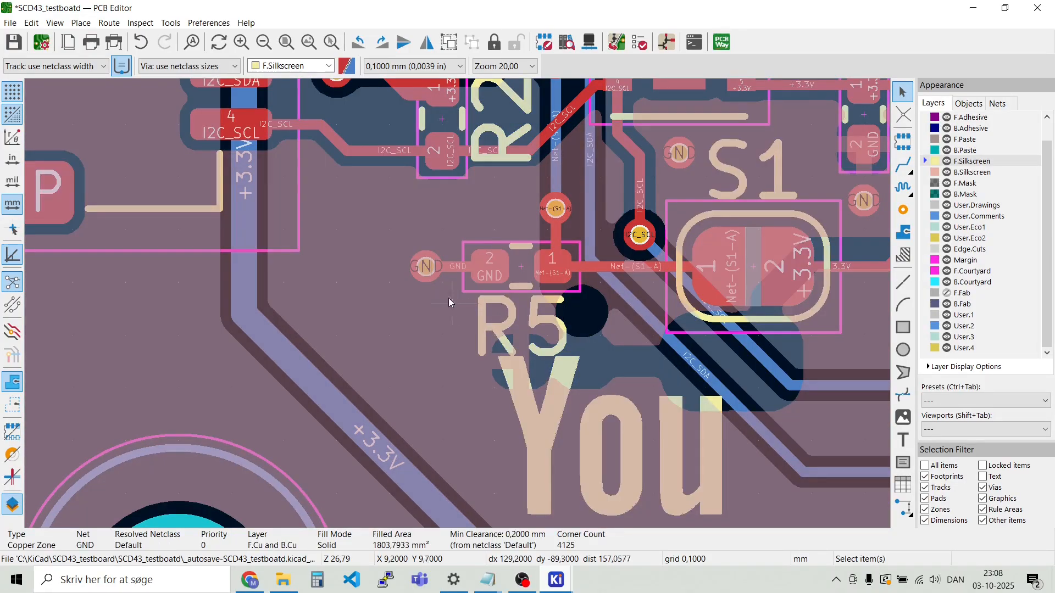
{"action": "key", "text": "Escape"}
{"action": "left_click_drag", "start_coordinate": [428, 267], "coordinate": [493, 219]}
Enable text in the selection filter so the R5 reference can be selected, leaving locked items excluded
{"action": "left_click", "coordinate": [494, 321]}
{"action": "key", "text": "Escape"}
{"action": "left_click", "coordinate": [506, 353]}
{"action": "key", "text": "Escape"}
{"action": "scroll", "coordinate": [569, 334], "scroll_direction": "up", "scroll_amount": 3}
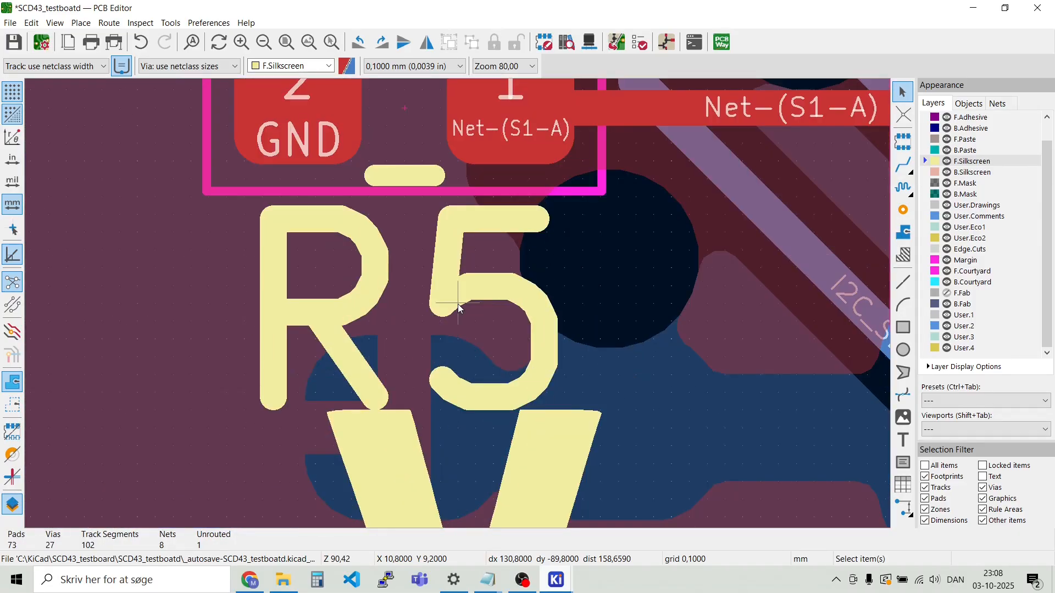
{"action": "left_click", "coordinate": [986, 476]}
{"action": "left_click", "coordinate": [982, 466]}
{"action": "left_click", "coordinate": [983, 467]}
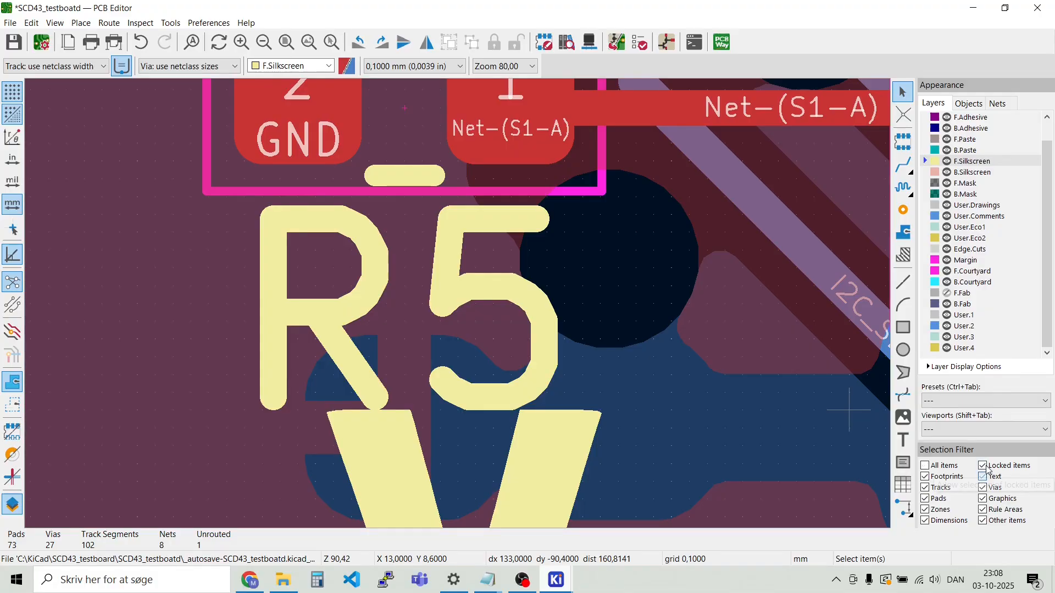
Move the R5 reference text to the left of the resistor, level with it, and refill the copper zones
{"action": "left_click", "coordinate": [502, 351]}
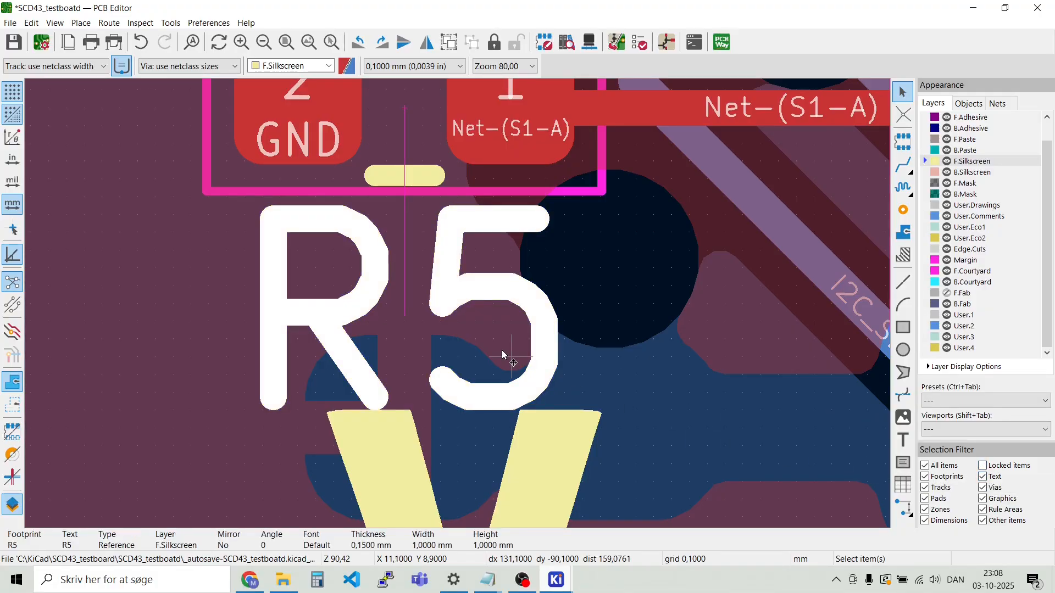
{"action": "key", "text": "m"}
{"action": "scroll", "coordinate": [224, 250], "scroll_direction": "down", "scroll_amount": 1}
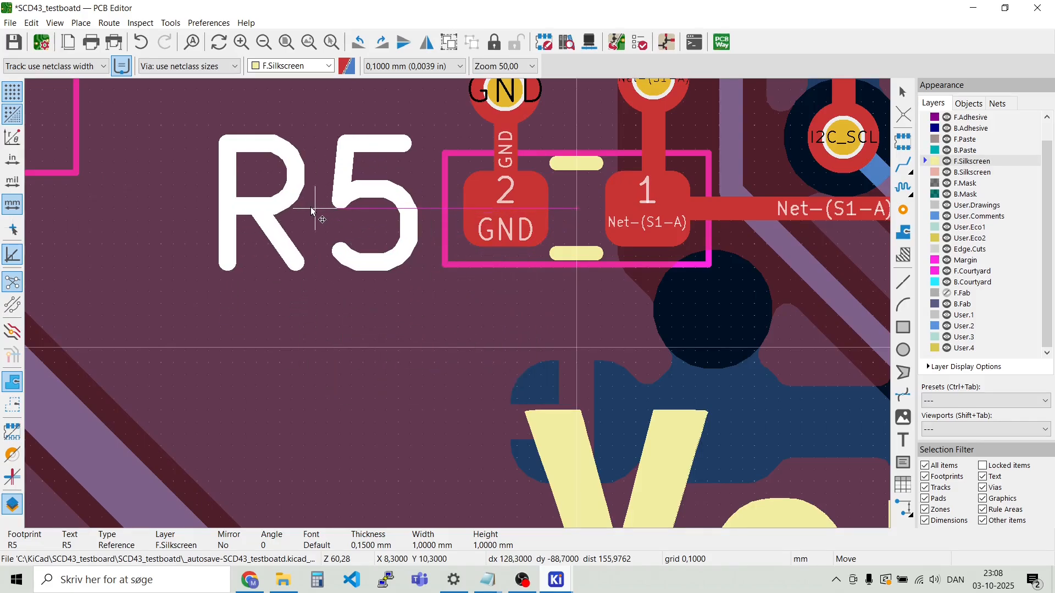
{"action": "left_click", "coordinate": [311, 206]}
{"action": "key", "text": "Escape"}
{"action": "scroll", "coordinate": [399, 257], "scroll_direction": "down", "scroll_amount": 5}
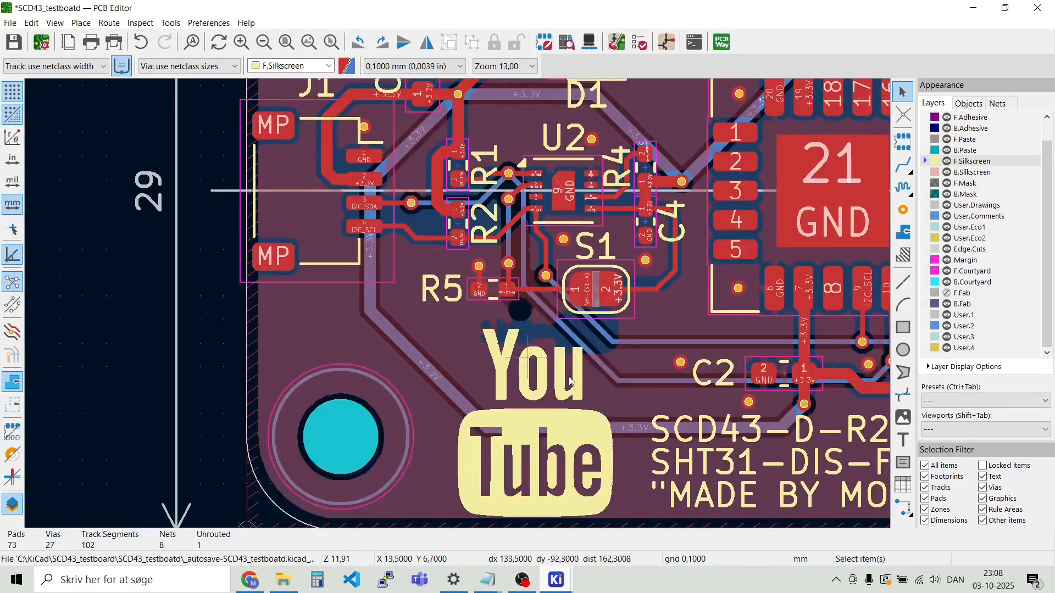
{"action": "key", "text": "b"}
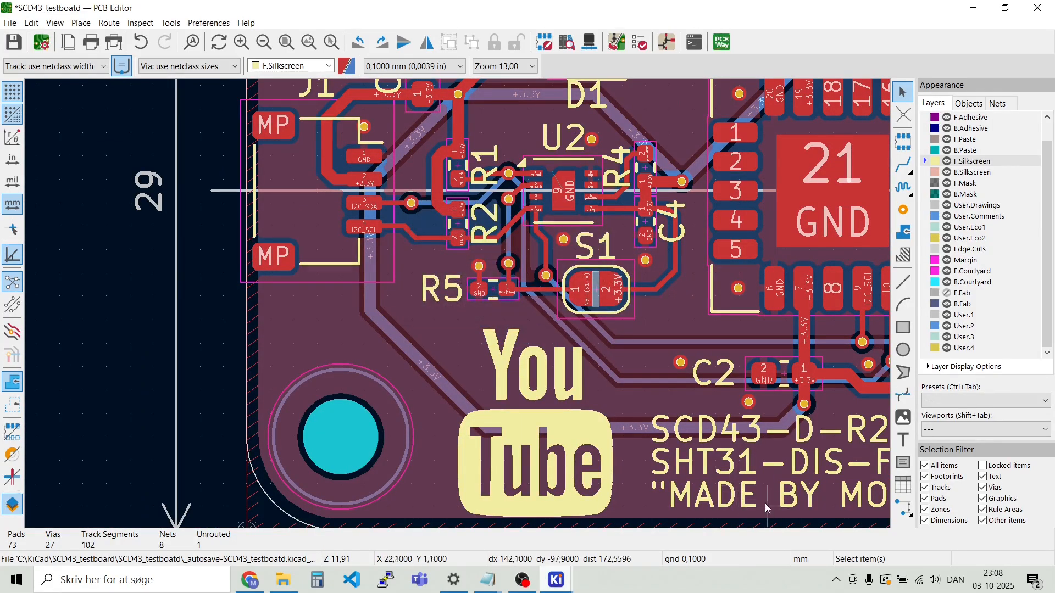
Move the YouTube logo footprint about 0.5 mm right and 0.3 mm up, closer to the silkscreen labels
{"action": "middle_click_drag", "start_coordinate": [757, 471], "coordinate": [462, 300]}
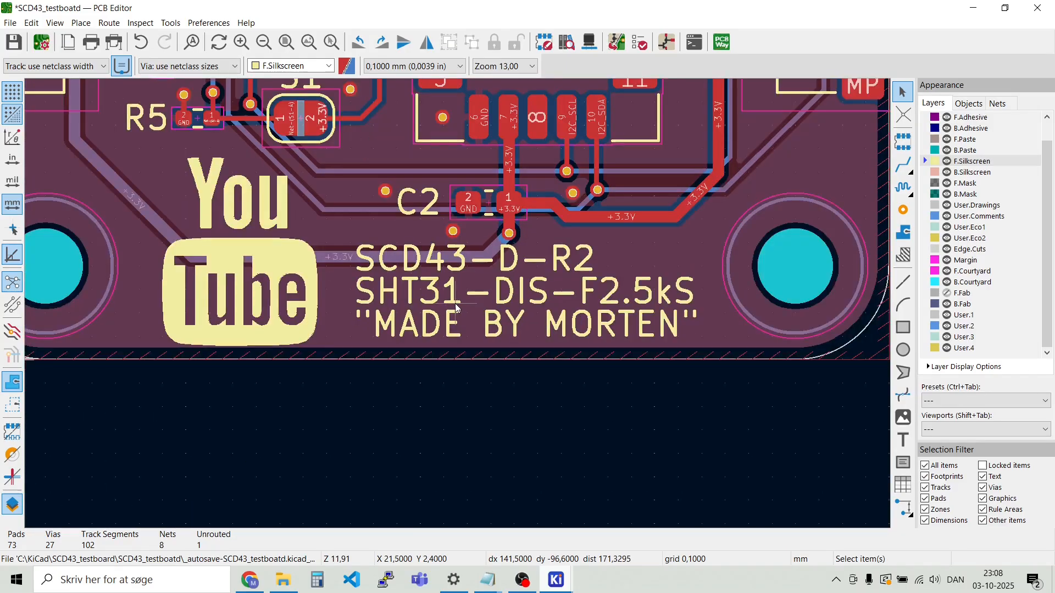
{"action": "left_click", "coordinate": [220, 264]}
{"action": "key", "text": "m"}
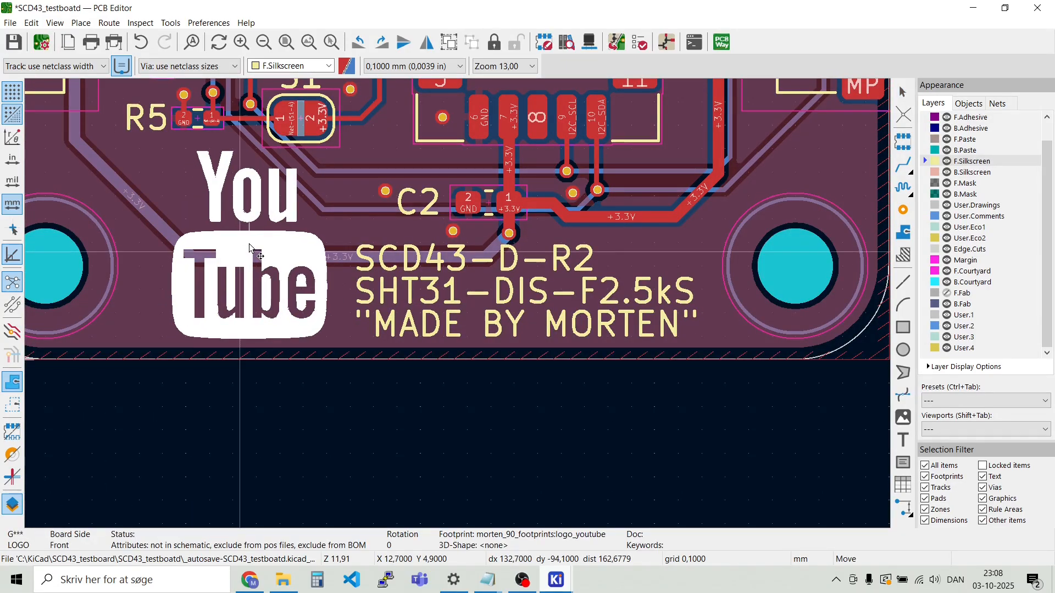
{"action": "left_click", "coordinate": [253, 248]}
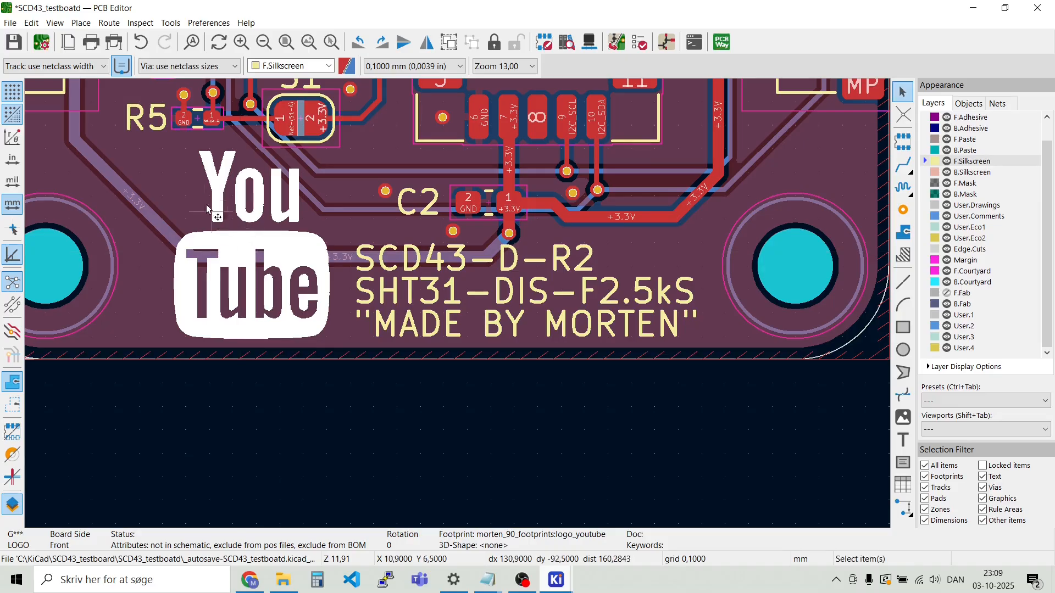
{"action": "left_click", "coordinate": [169, 176]}
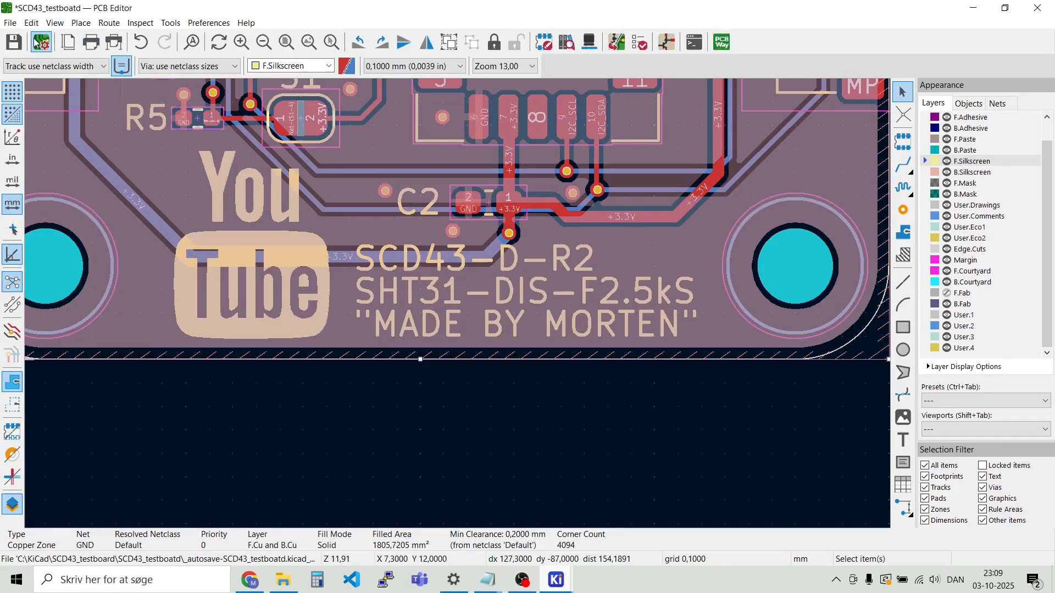
Save the board and clear the copper zone selection
{"action": "left_click", "coordinate": [9, 23]}
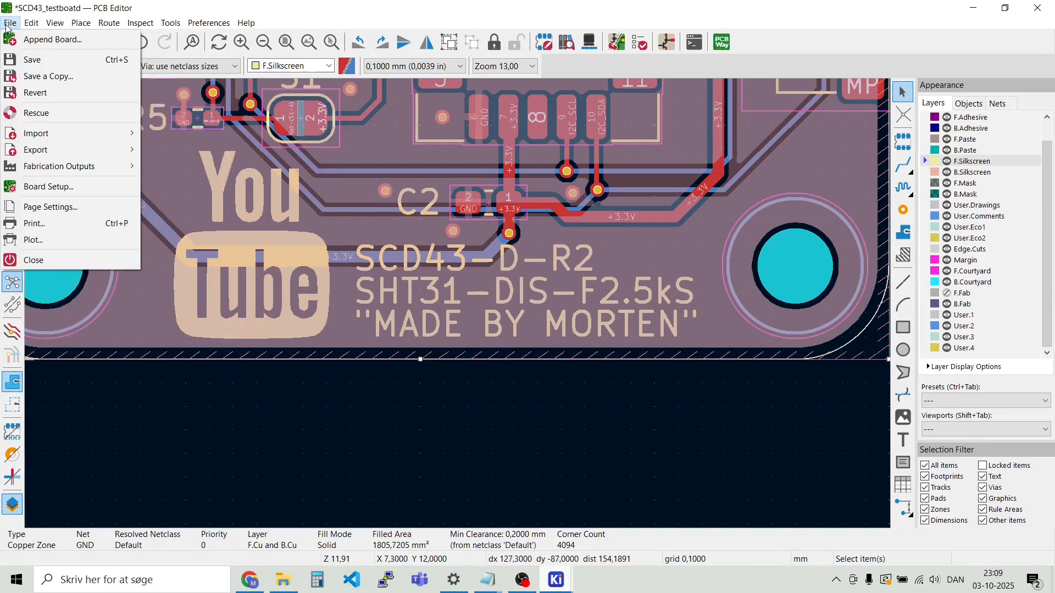
{"action": "left_click", "coordinate": [32, 59]}
{"action": "scroll", "coordinate": [460, 314], "scroll_direction": "down", "scroll_amount": 3}
{"action": "scroll", "coordinate": [459, 315], "scroll_direction": "down", "scroll_amount": 2}
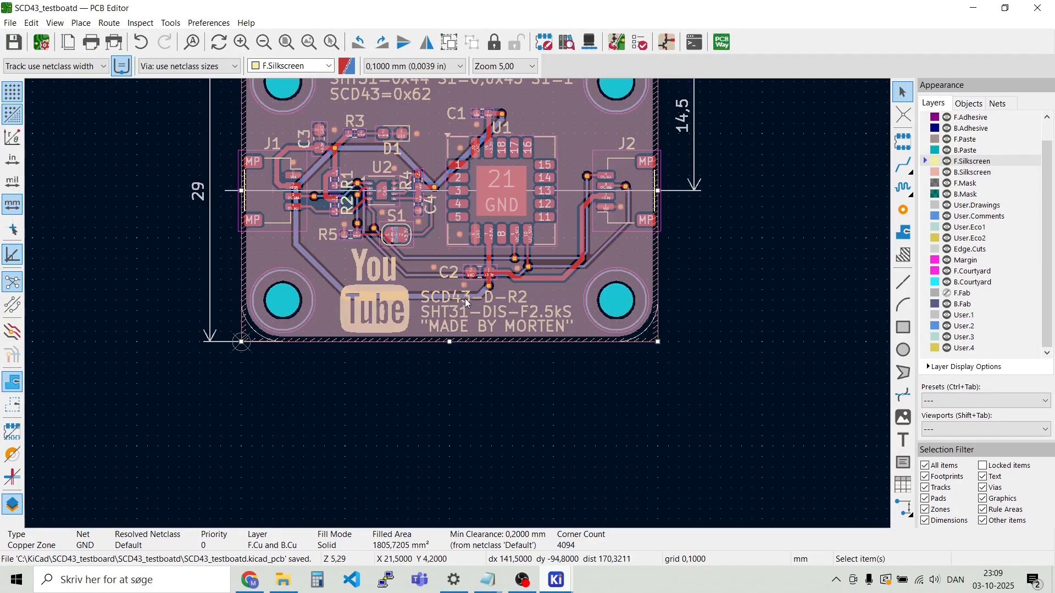
{"action": "scroll", "coordinate": [456, 305], "scroll_direction": "up", "scroll_amount": 2}
{"action": "scroll", "coordinate": [456, 309], "scroll_direction": "down", "scroll_amount": 4}
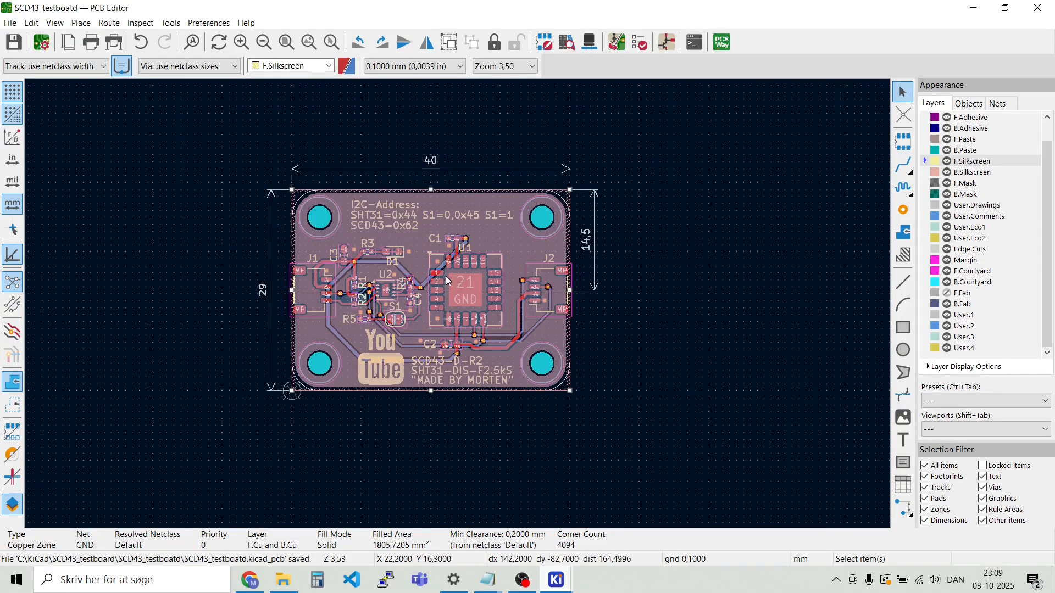
{"action": "key", "text": "Escape"}
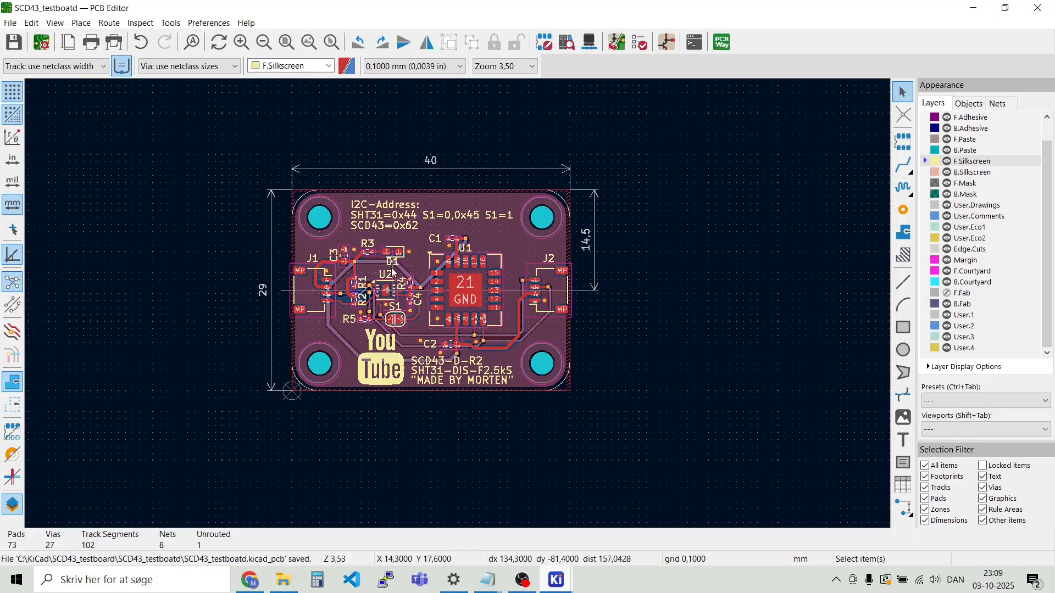
Check the text size and thickness in the properties of the SCD43-D-R2 label, leaving them as they are
{"action": "scroll", "coordinate": [436, 388], "scroll_direction": "up", "scroll_amount": 5}
{"action": "left_click", "coordinate": [560, 286]}
{"action": "double_click", "coordinate": [561, 286]}
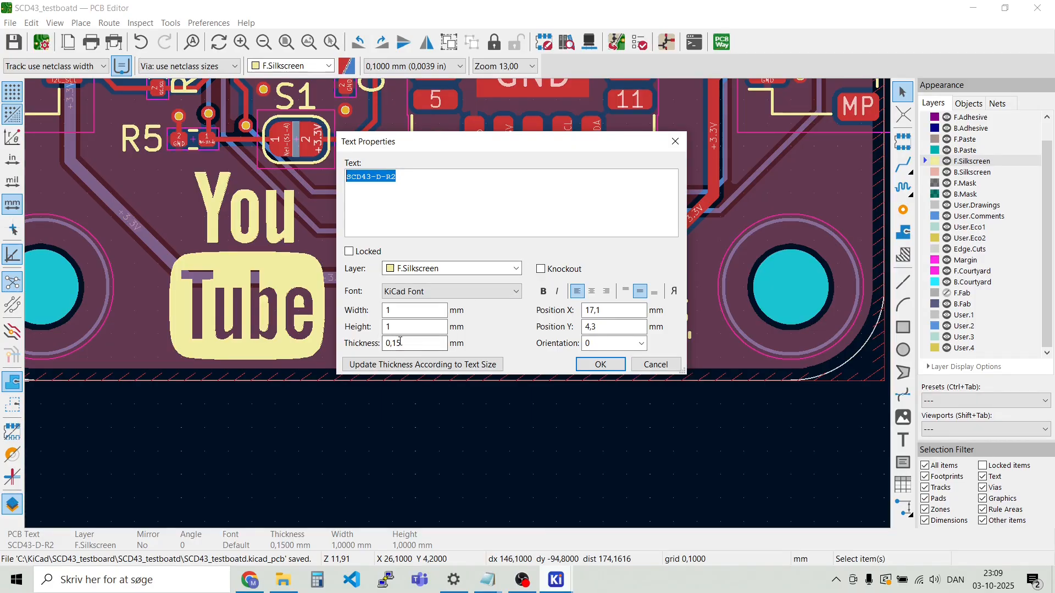
{"action": "key", "text": "Escape"}
{"action": "scroll", "coordinate": [418, 319], "scroll_direction": "down", "scroll_amount": 5}
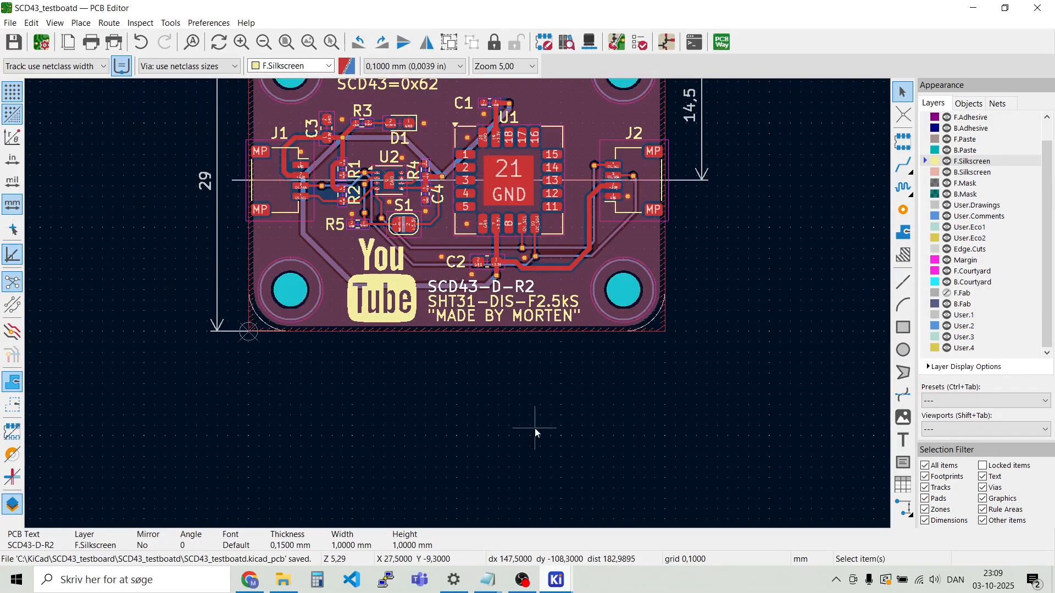
{"action": "left_click", "coordinate": [483, 348]}
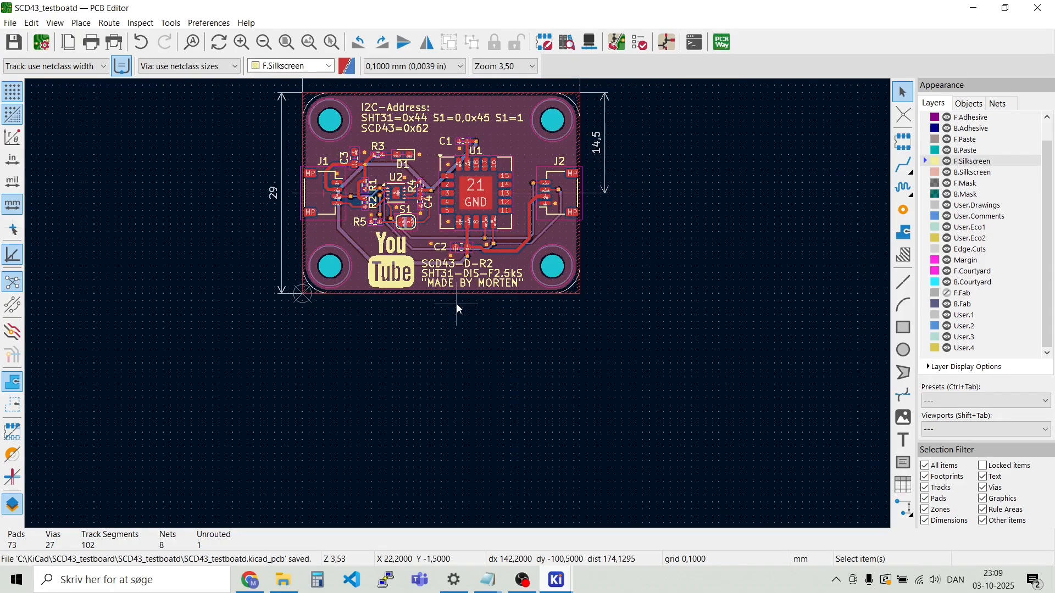
Start placing a footprint and expand the Symbol library in the footprint chooser
{"action": "left_click", "coordinate": [85, 28]}
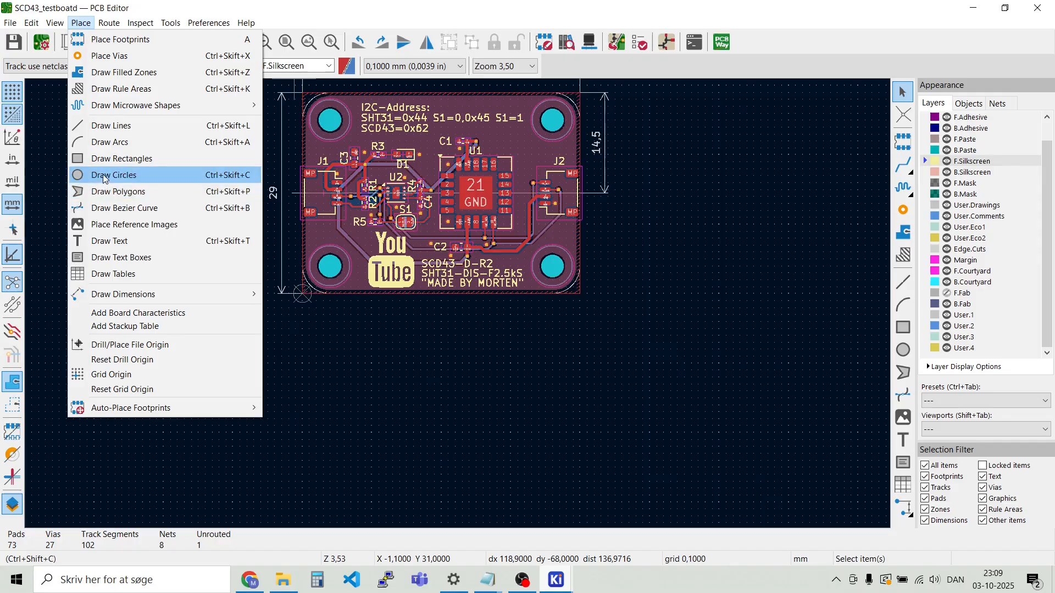
{"action": "left_click", "coordinate": [95, 42]}
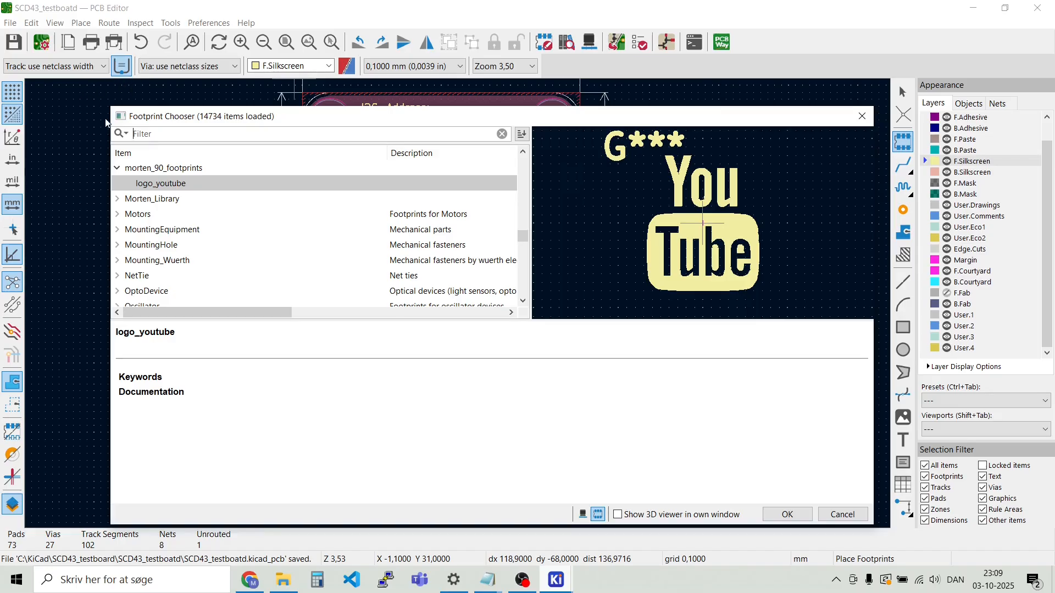
{"action": "scroll", "coordinate": [214, 231], "scroll_direction": "down", "scroll_amount": 11}
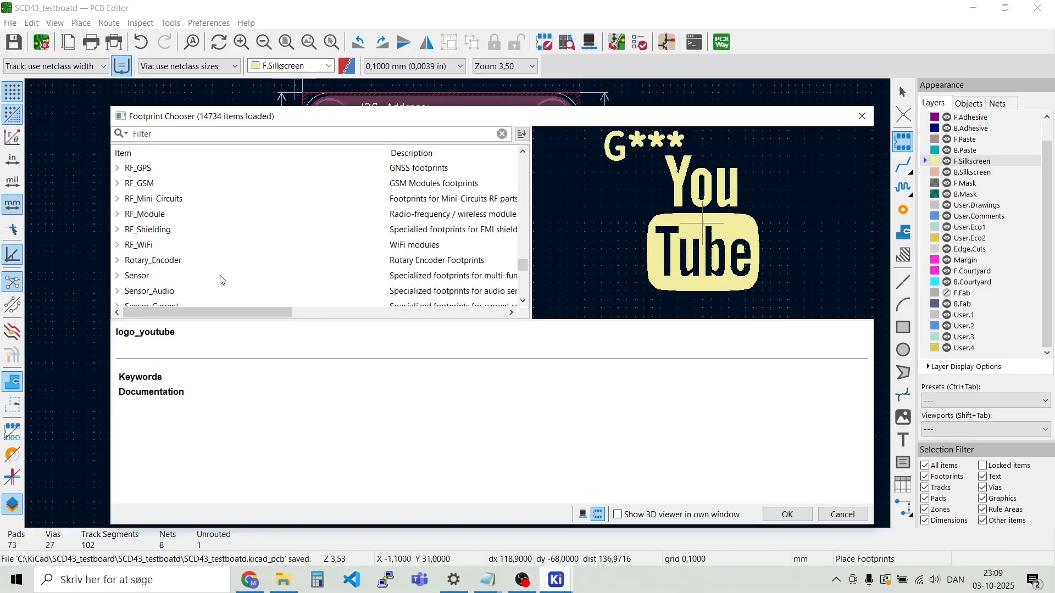
{"action": "scroll", "coordinate": [214, 256], "scroll_direction": "down", "scroll_amount": 6}
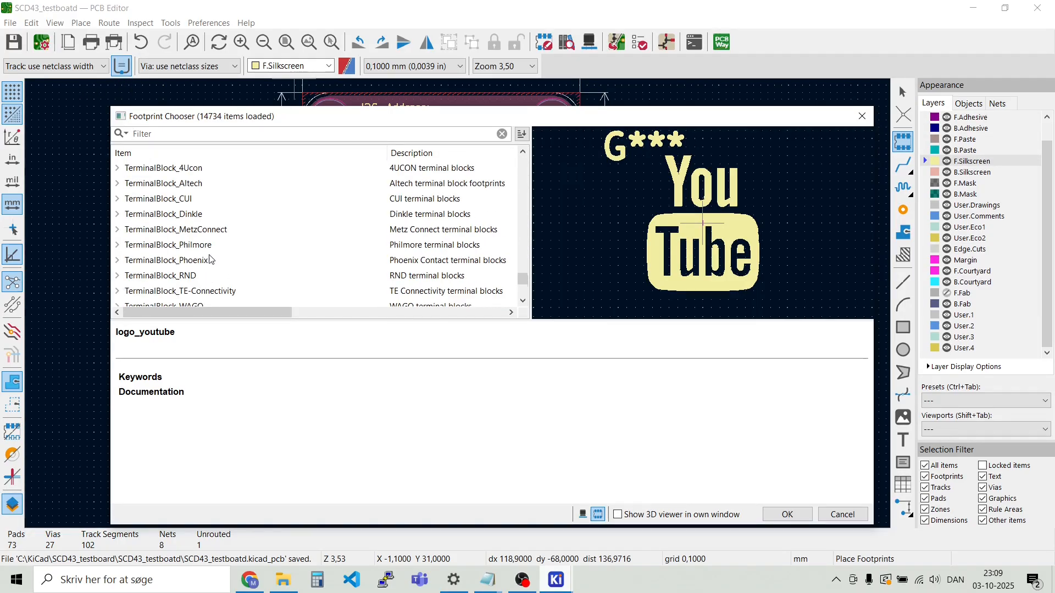
{"action": "scroll", "coordinate": [183, 244], "scroll_direction": "up", "scroll_amount": 2}
{"action": "left_click", "coordinate": [199, 234]}
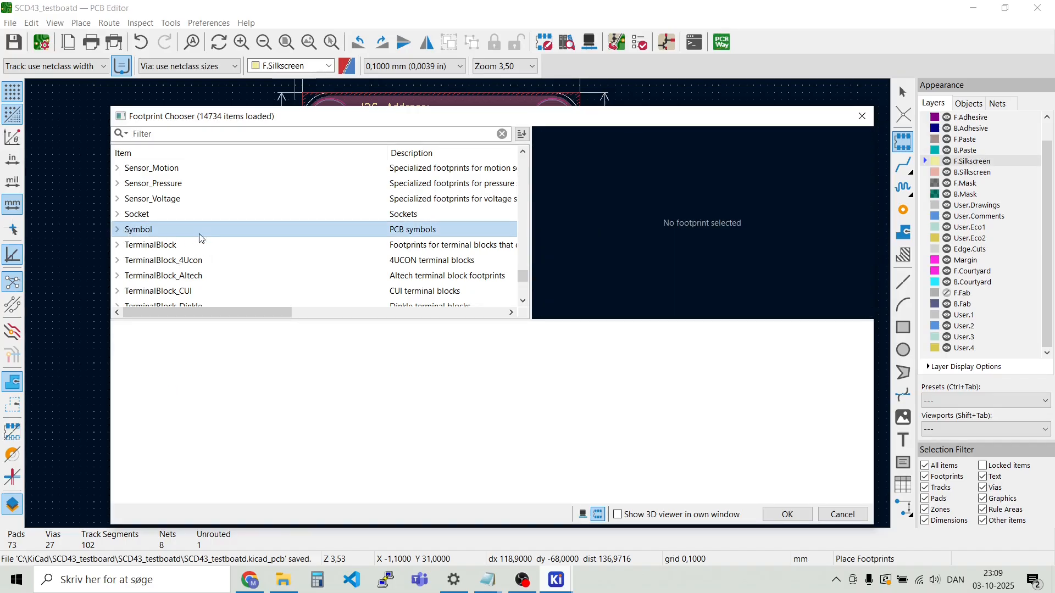
{"action": "left_click", "coordinate": [124, 234]}
Place the KiCad-Logo2_8mm_SilkScreen footprint in the empty area below the board
{"action": "scroll", "coordinate": [198, 237], "scroll_direction": "down", "scroll_amount": 4}
{"action": "scroll", "coordinate": [198, 238], "scroll_direction": "down", "scroll_amount": 5}
{"action": "scroll", "coordinate": [198, 237], "scroll_direction": "down", "scroll_amount": 1}
{"action": "scroll", "coordinate": [206, 266], "scroll_direction": "up", "scroll_amount": 1}
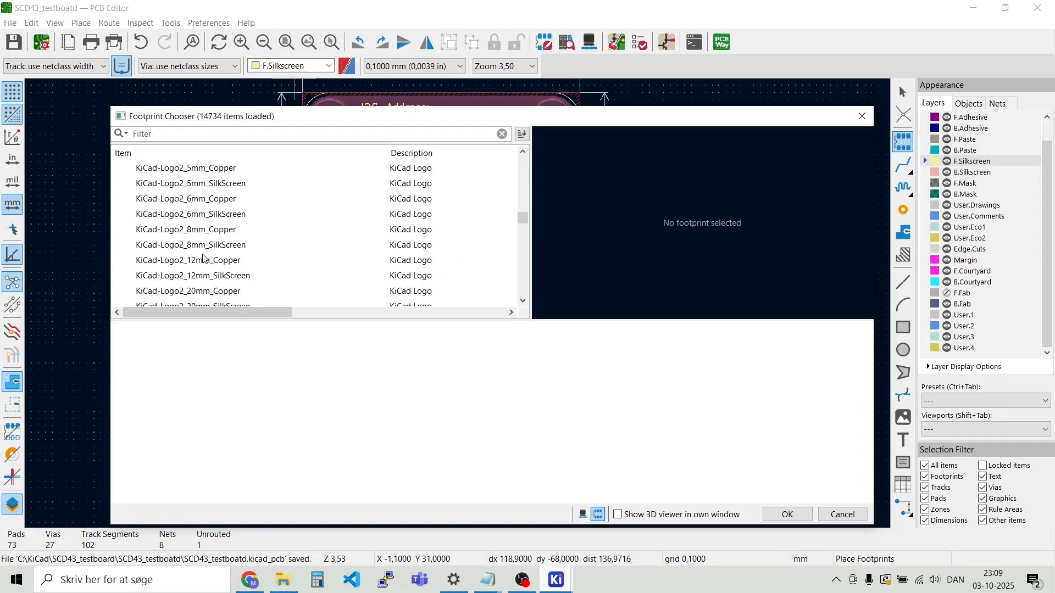
{"action": "left_click", "coordinate": [183, 218]}
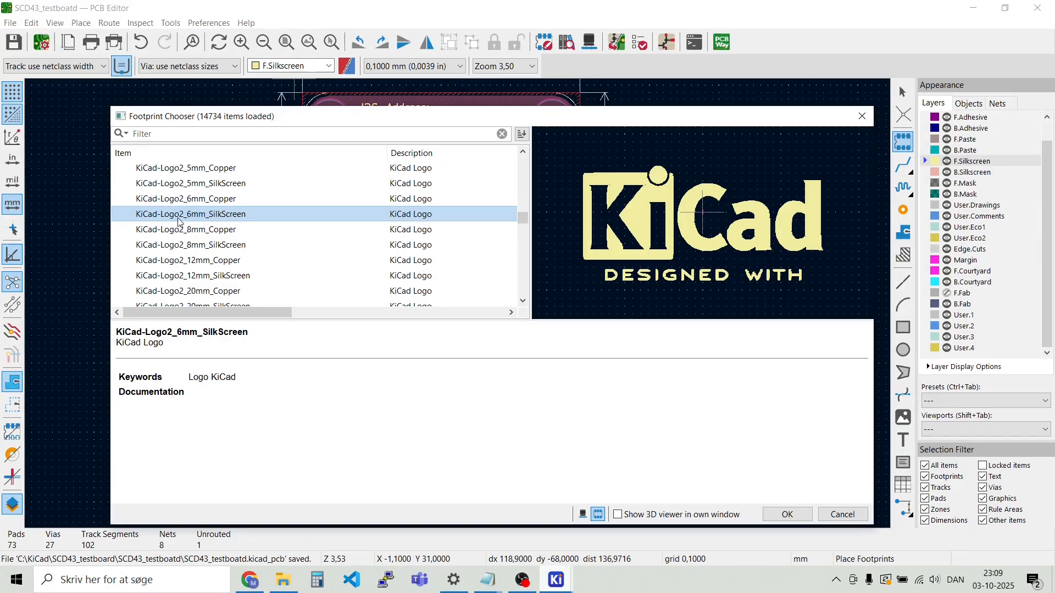
{"action": "left_click", "coordinate": [180, 230]}
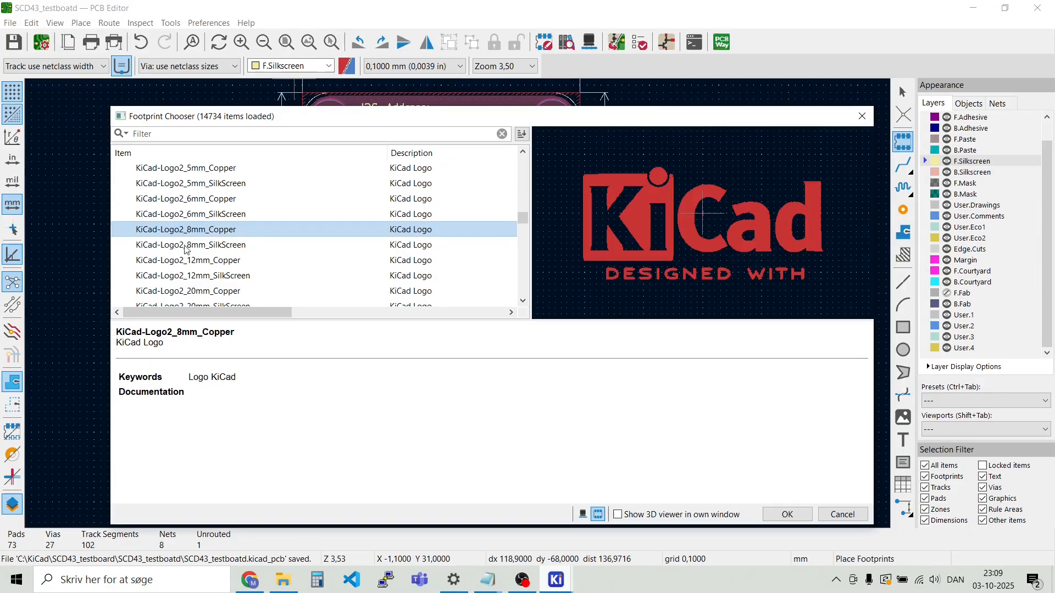
{"action": "left_click", "coordinate": [189, 260]}
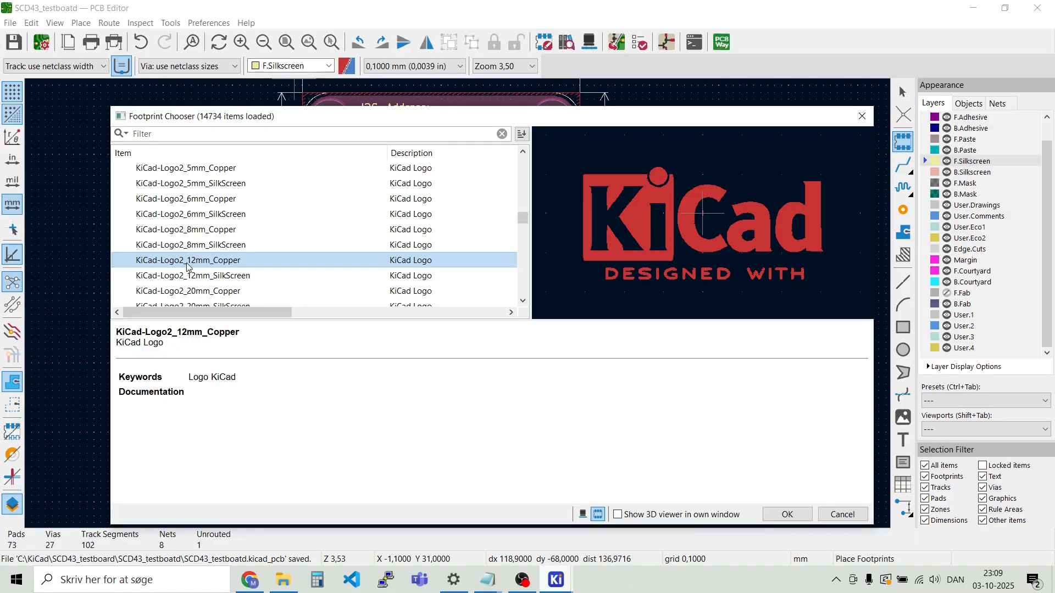
{"action": "left_click", "coordinate": [183, 248]}
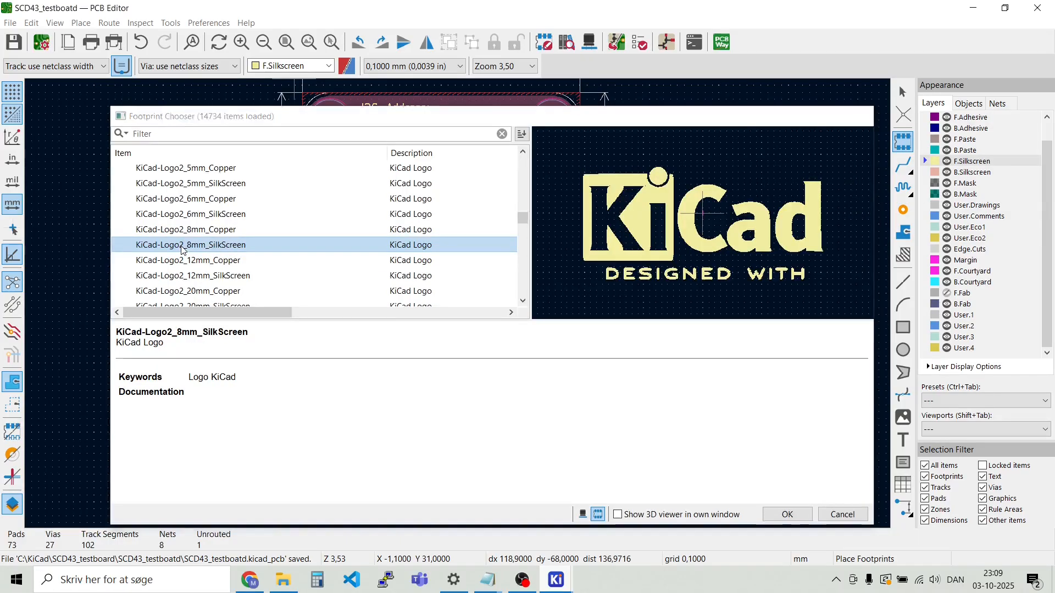
{"action": "double_click", "coordinate": [183, 245]}
{"action": "left_click", "coordinate": [389, 359]}
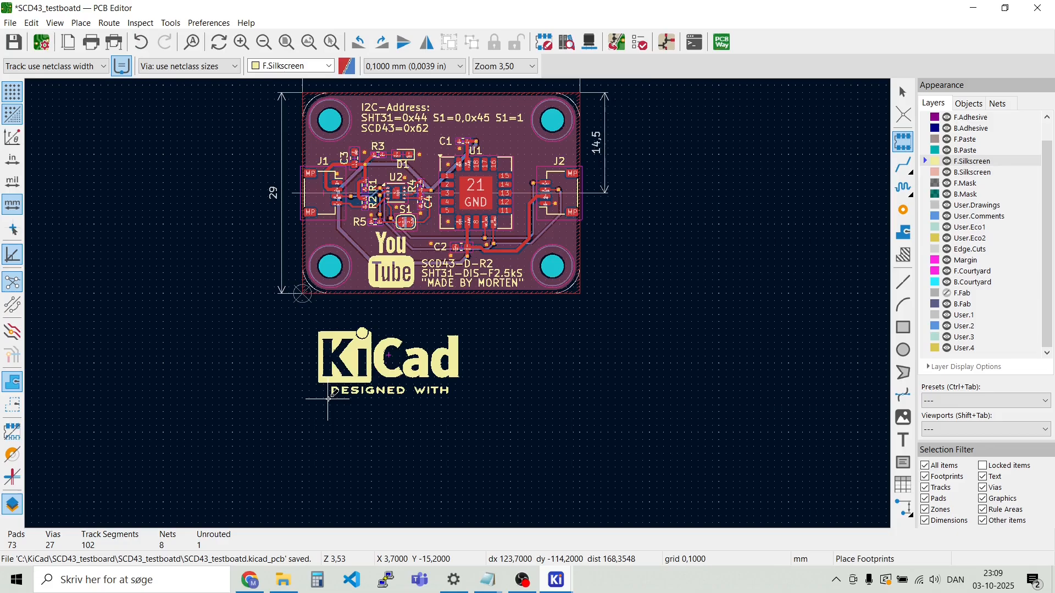
Place a front silkscreen text reading "Powered by :" just below the KiCad logo
{"action": "key", "text": "Escape"}
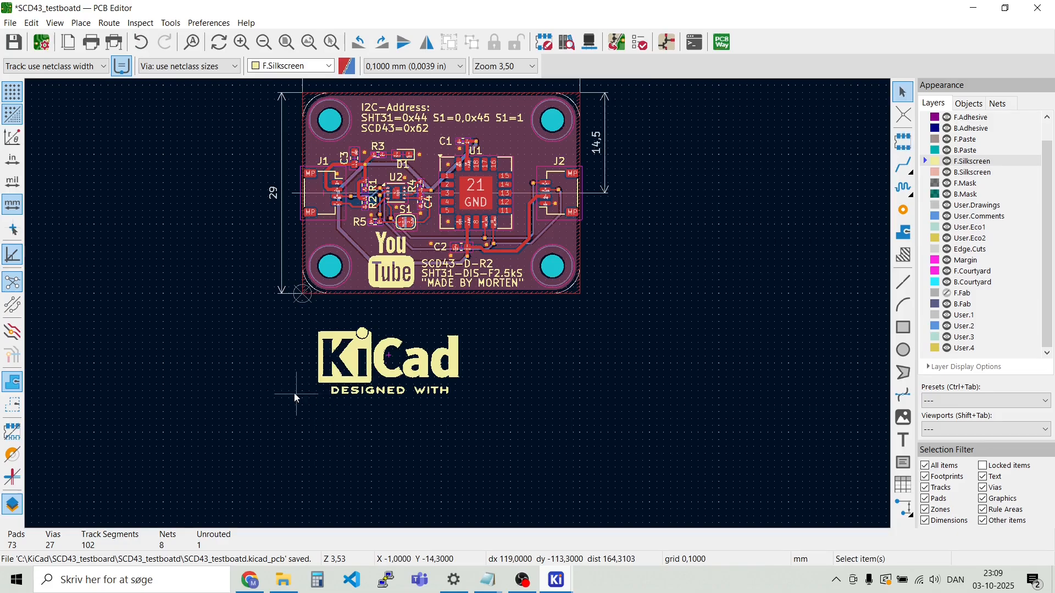
{"action": "left_click", "coordinate": [81, 23]}
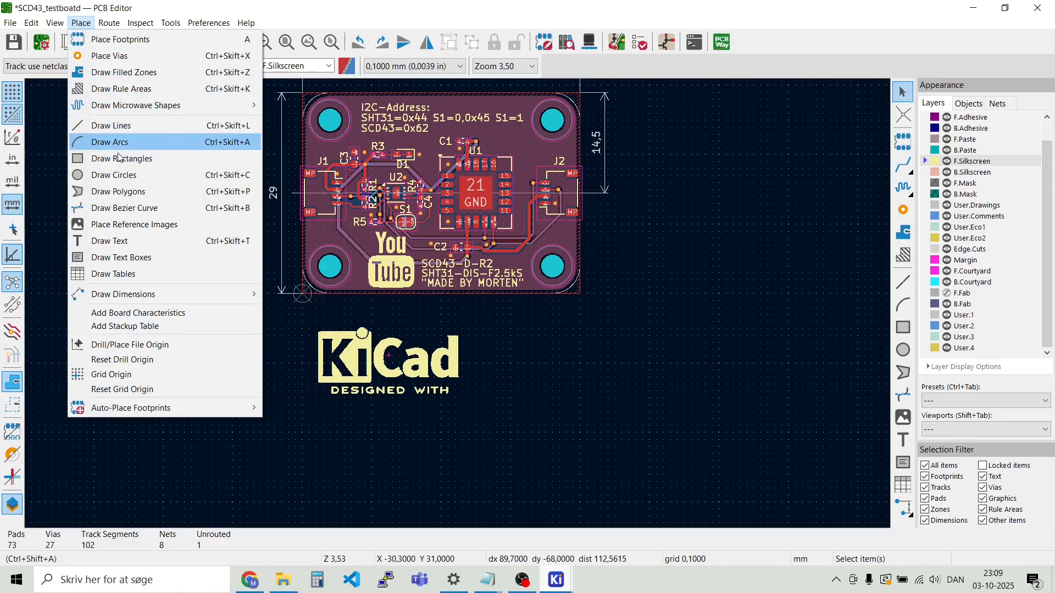
{"action": "left_click", "coordinate": [137, 242]}
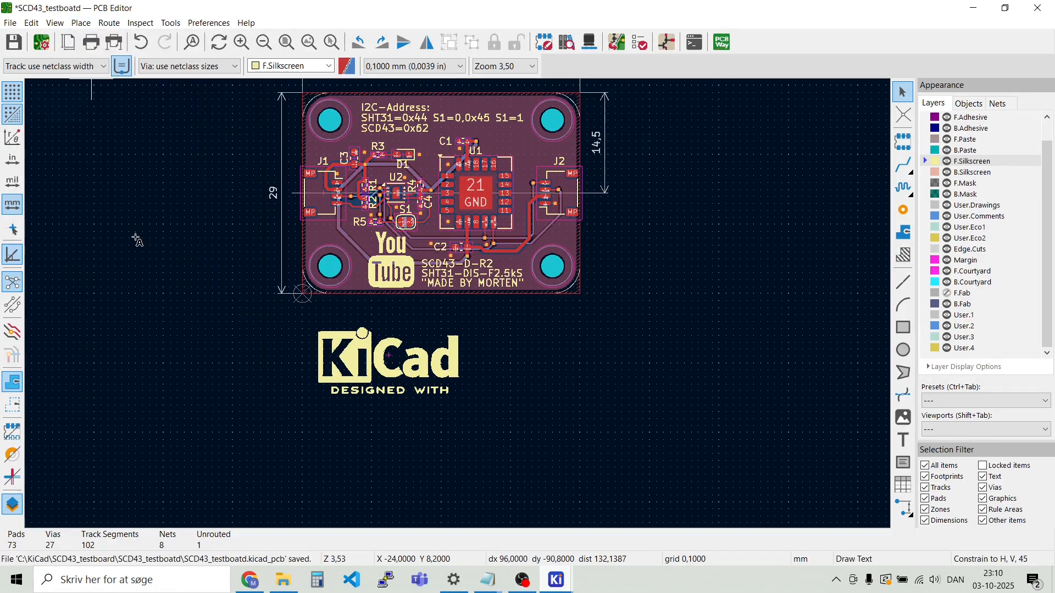
{"action": "left_click", "coordinate": [346, 453]}
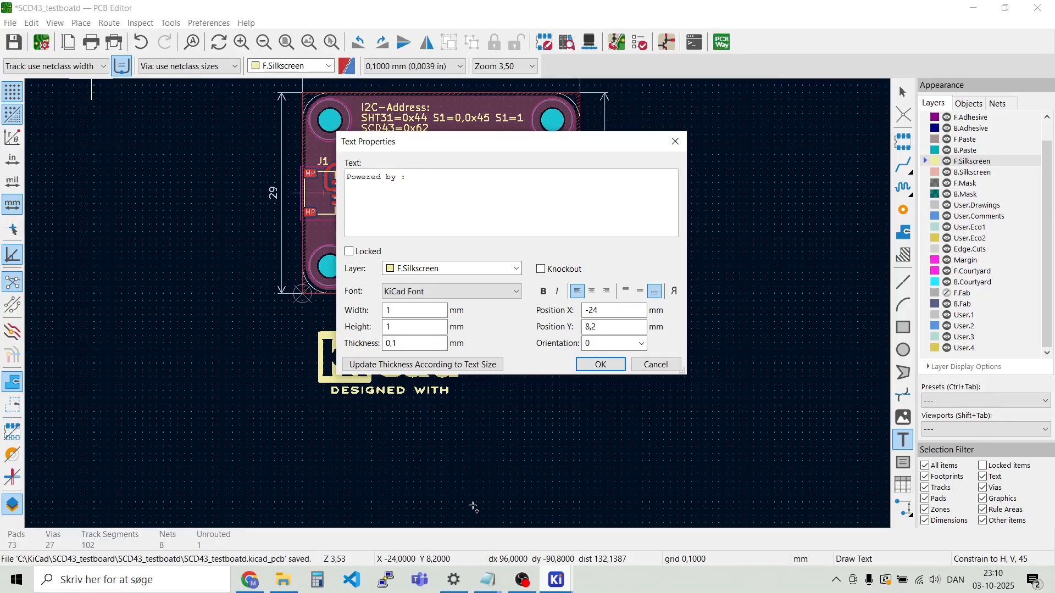
{"action": "key", "text": "Return"}
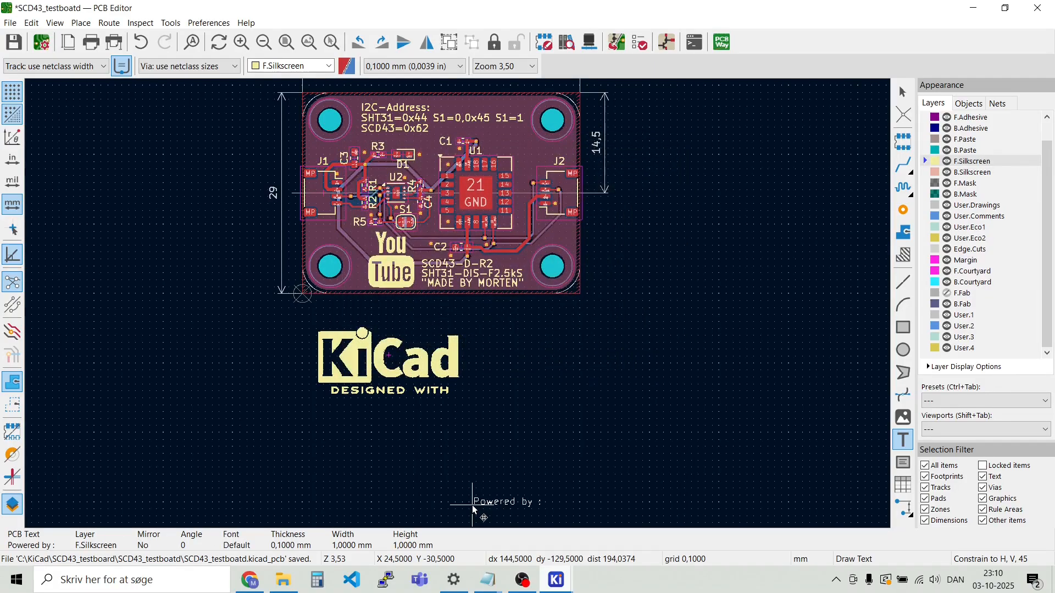
{"action": "left_click", "coordinate": [326, 421]}
{"action": "key", "text": "Escape"}
{"action": "scroll", "coordinate": [327, 421], "scroll_direction": "up", "scroll_amount": 1}
{"action": "scroll", "coordinate": [458, 306], "scroll_direction": "up", "scroll_amount": 2}
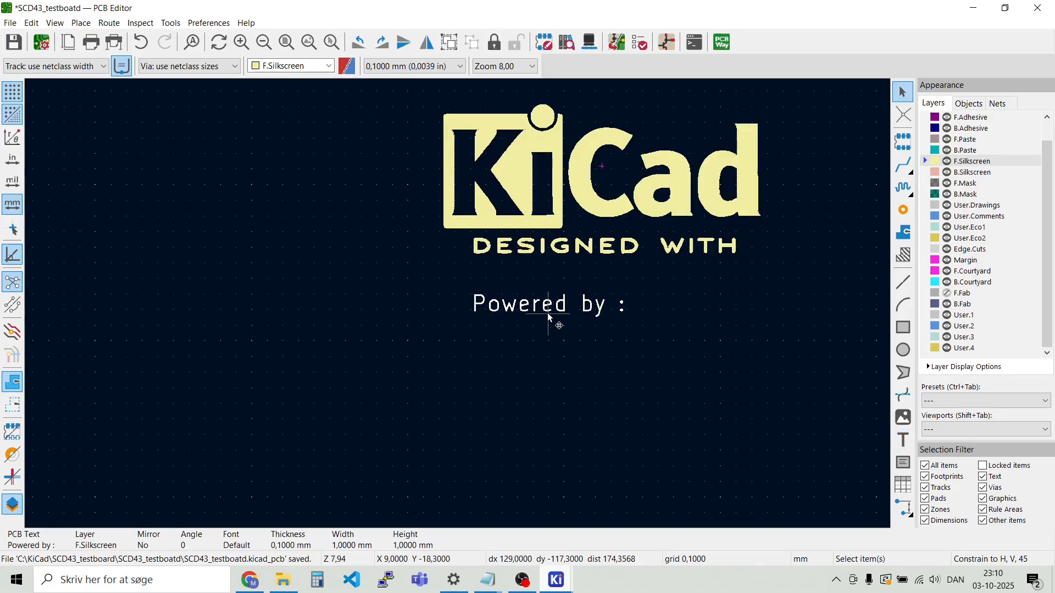
{"action": "double_click", "coordinate": [549, 314]}
{"action": "left_click", "coordinate": [464, 172]}
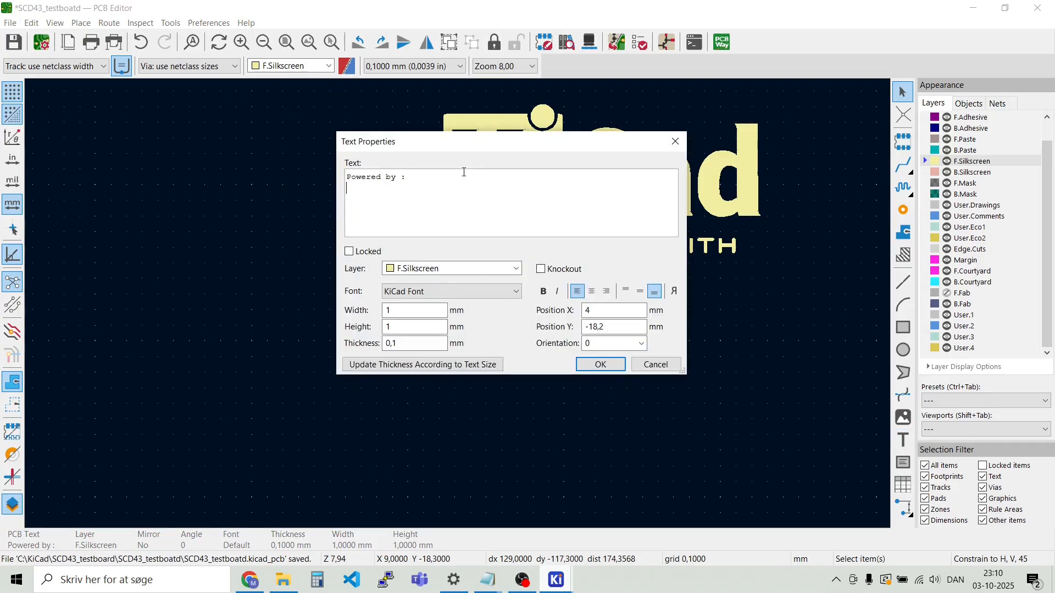
{"action": "type", "text": "www:"}
{"action": "key", "text": "Delete"}
{"action": "key", "text": "BackSpace"}
{"action": "type", "text": ".PCBWAY.COM"}
{"action": "key", "text": "Return"}
{"action": "type", "text": "YouTube : \"Made b"}
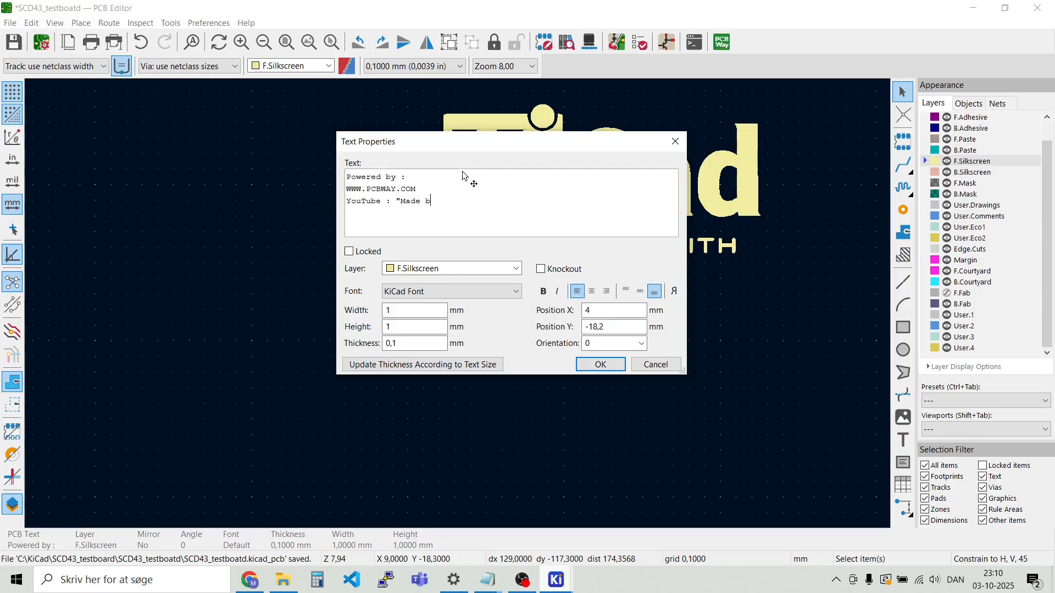
{"action": "type", "text": "y Morten\""}
Make the credit text bold with a width and height of 1.5 mm and a thickness of 0.25 mm
{"action": "left_click", "coordinate": [427, 309]}
{"action": "type", "text": ".5"}
{"action": "key", "text": "Tab"}
{"action": "type", "text": "5"}
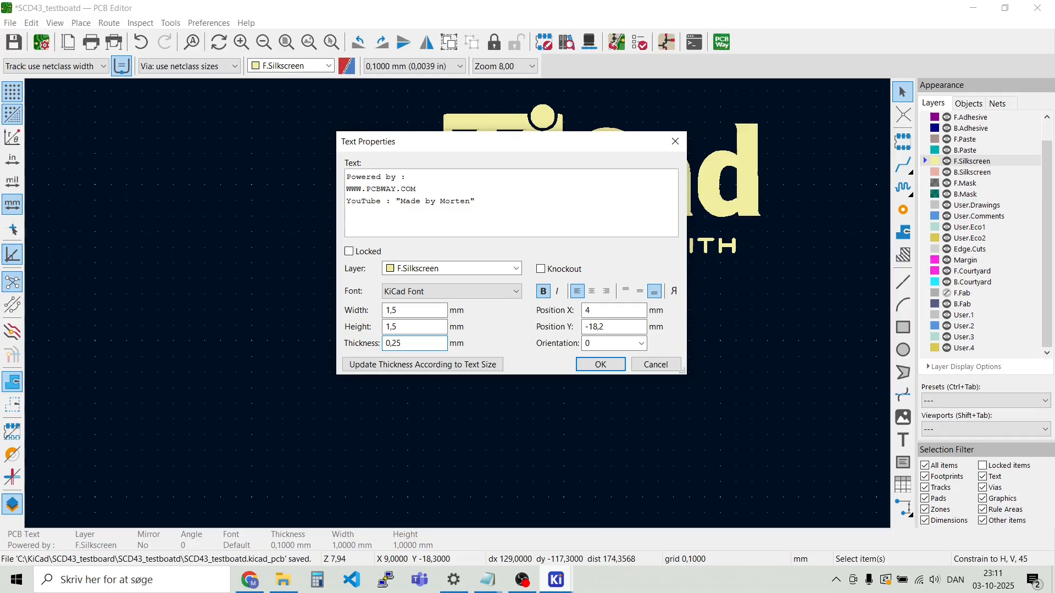
{"action": "left_click", "coordinate": [598, 364]}
{"action": "left_click", "coordinate": [601, 374]}
Move the three-line credit text further left beneath the KiCad logo and deselect it
{"action": "left_click", "coordinate": [621, 327]}
{"action": "key", "text": "m"}
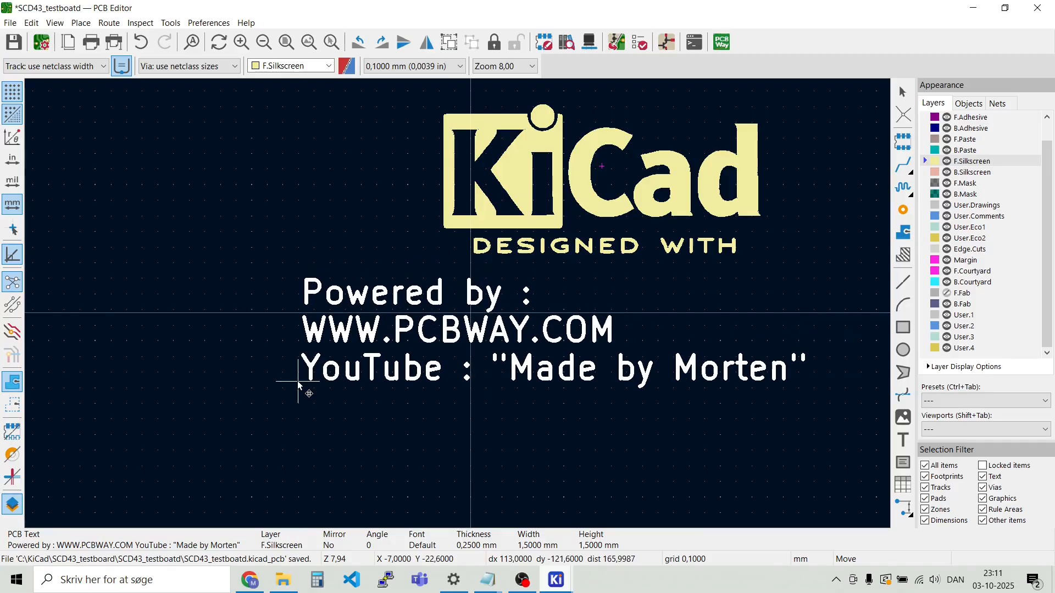
{"action": "left_click", "coordinate": [289, 380]}
{"action": "scroll", "coordinate": [289, 380], "scroll_direction": "down", "scroll_amount": 5}
{"action": "scroll", "coordinate": [463, 305], "scroll_direction": "up", "scroll_amount": 3}
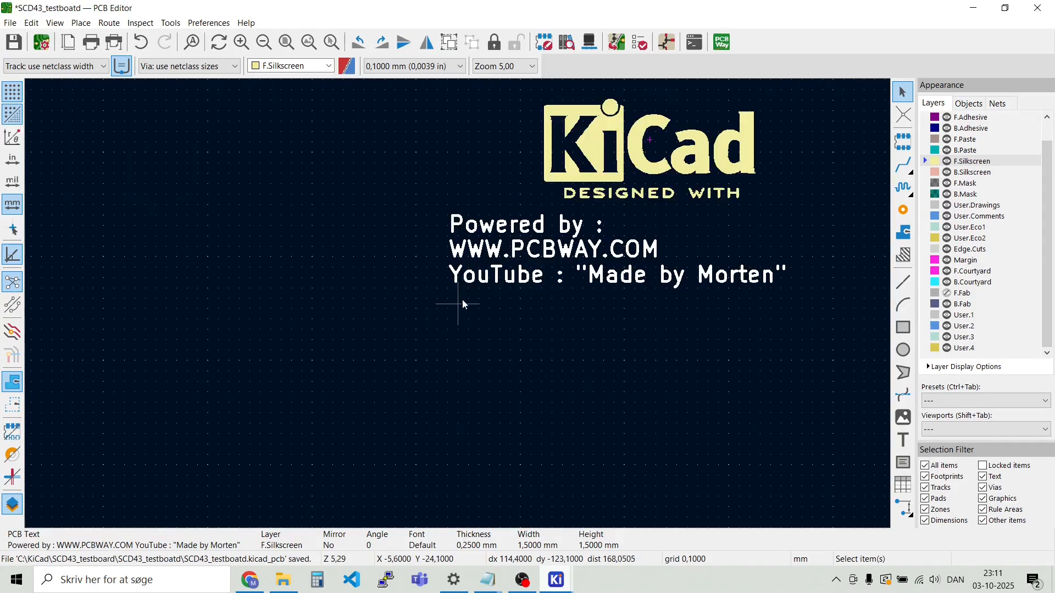
{"action": "left_click", "coordinate": [455, 295]}
Flip the KiCad logo and the credit text together to the back silkscreen
{"action": "scroll", "coordinate": [459, 308], "scroll_direction": "down", "scroll_amount": 2}
{"action": "left_click_drag", "start_coordinate": [579, 370], "coordinate": [479, 209]}
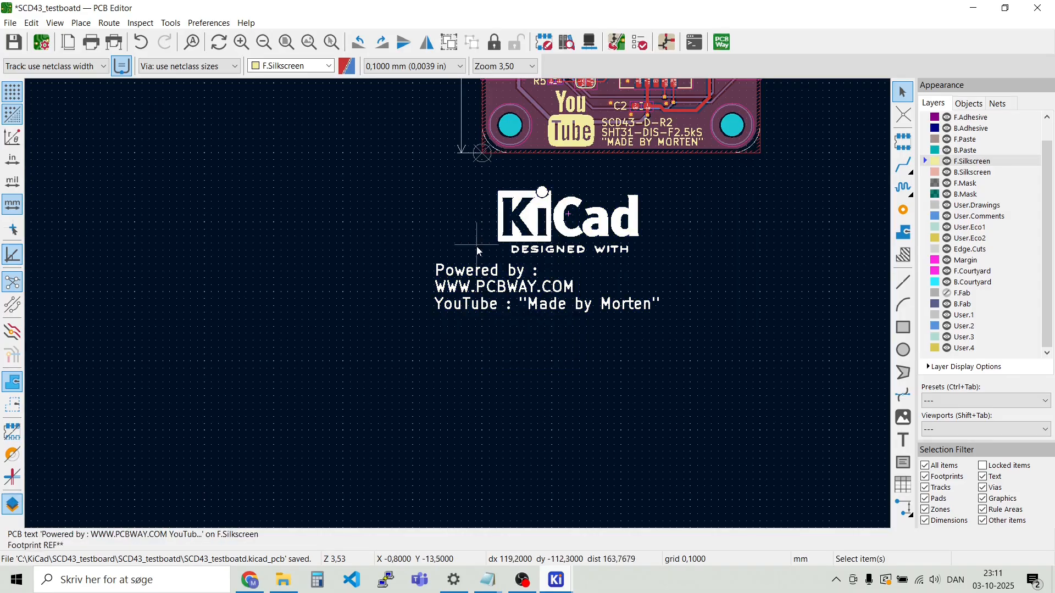
{"action": "key", "text": "f"}
{"action": "left_click", "coordinate": [438, 256]}
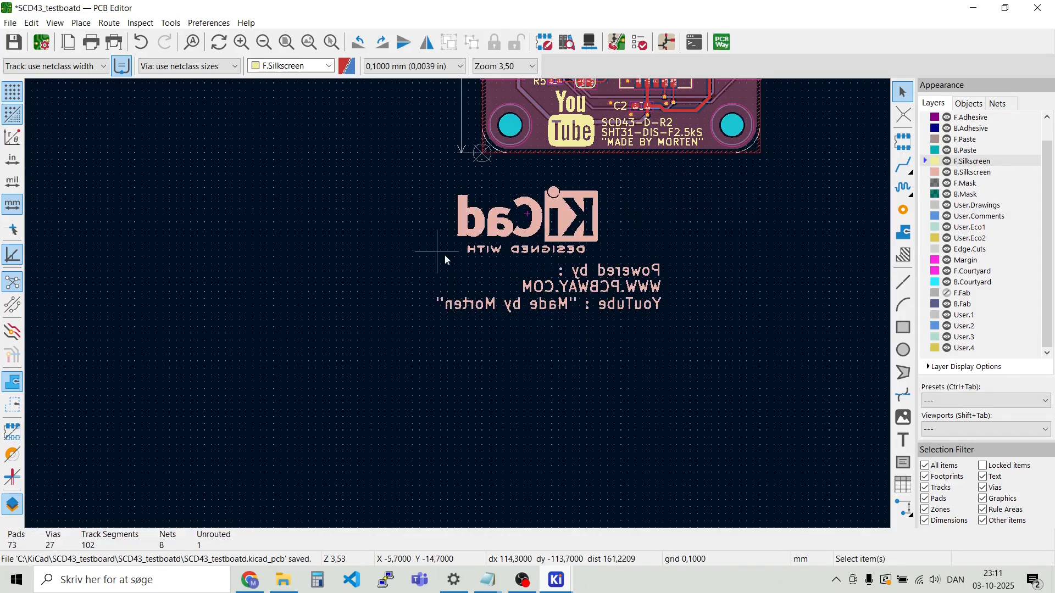
{"action": "scroll", "coordinate": [437, 265], "scroll_direction": "down", "scroll_amount": 2}
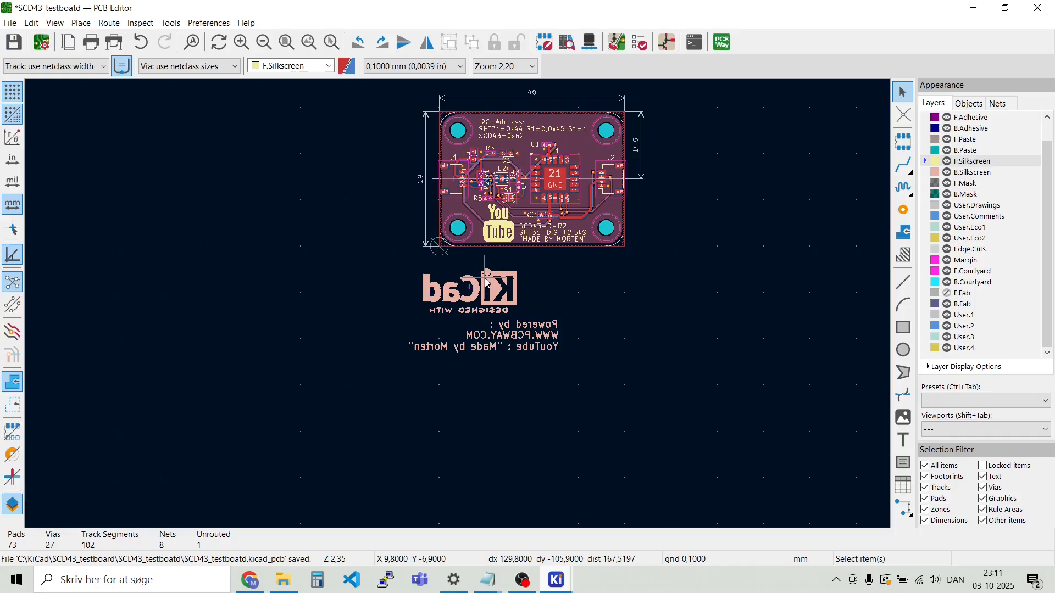
Move the mirrored KiCad logo onto the upper middle of the board
{"action": "scroll", "coordinate": [491, 276], "scroll_direction": "up", "scroll_amount": 2}
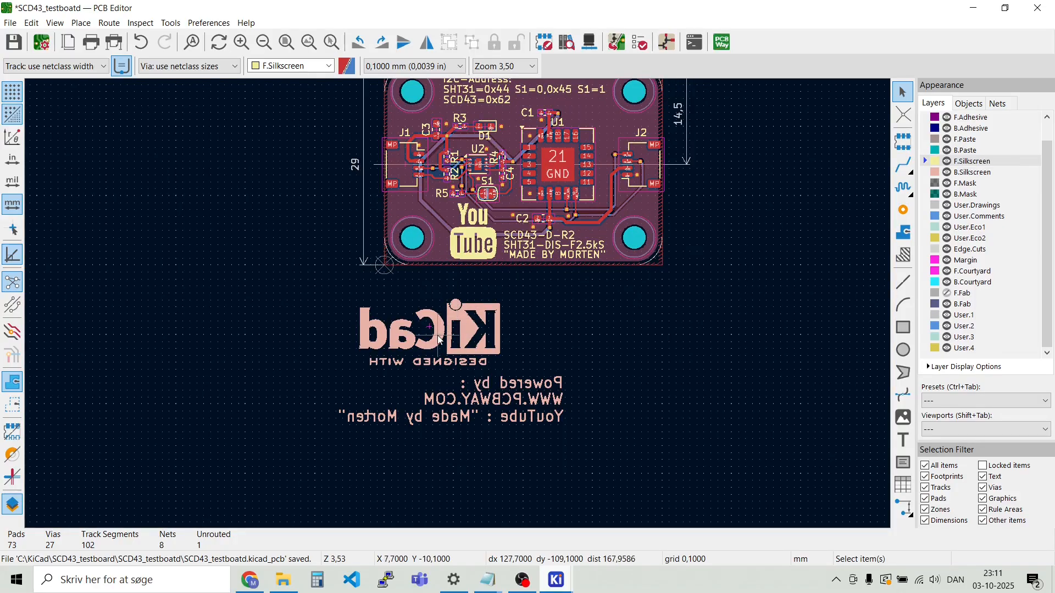
{"action": "key", "text": "m"}
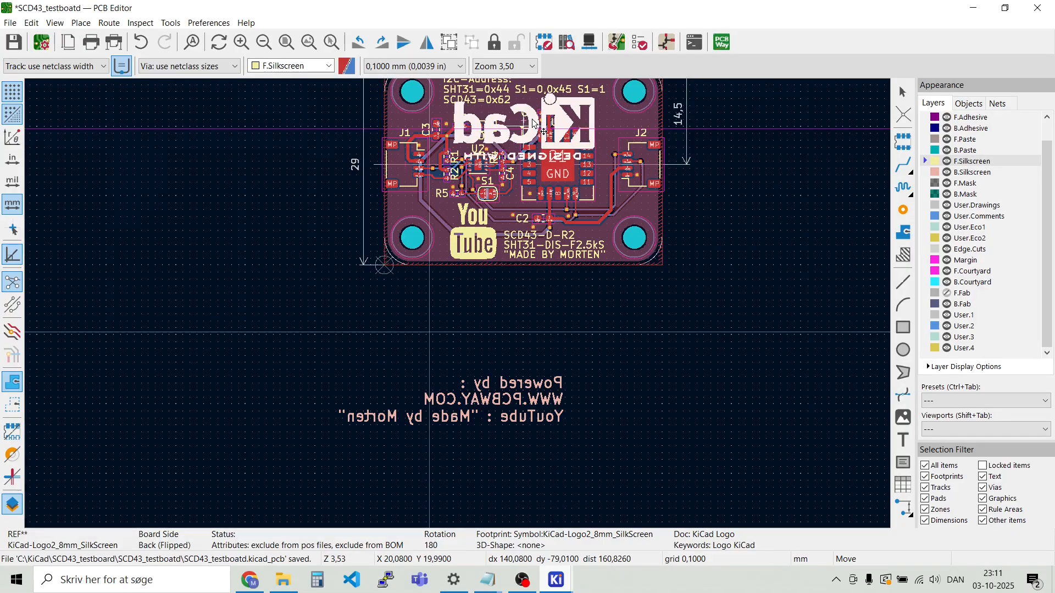
{"action": "left_click", "coordinate": [534, 120]}
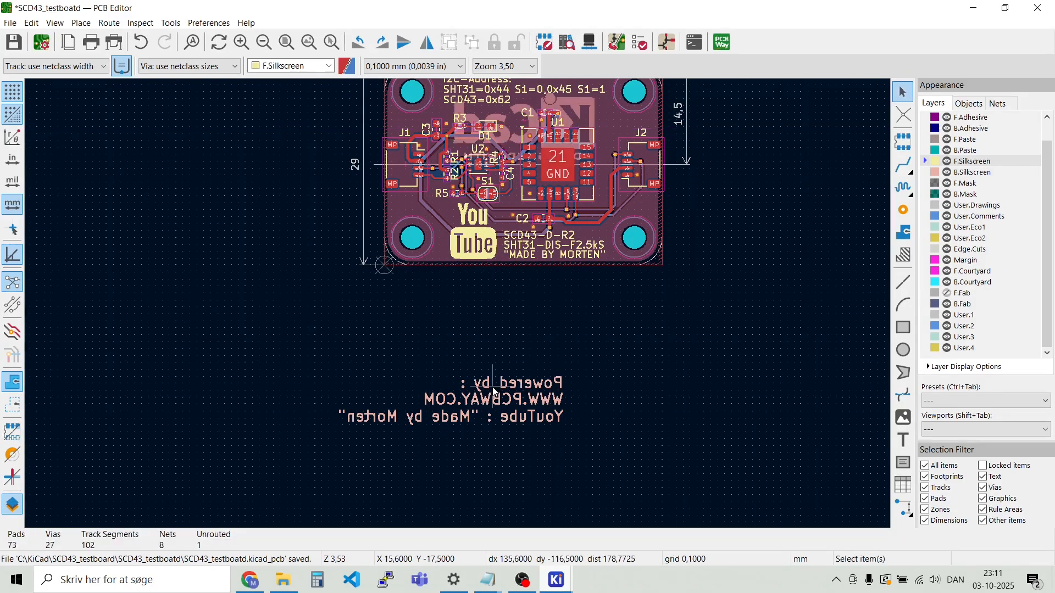
Move the mirrored credit text onto the board beneath the KiCad logo and save the board
{"action": "left_click", "coordinate": [489, 404]}
{"action": "key", "text": "m"}
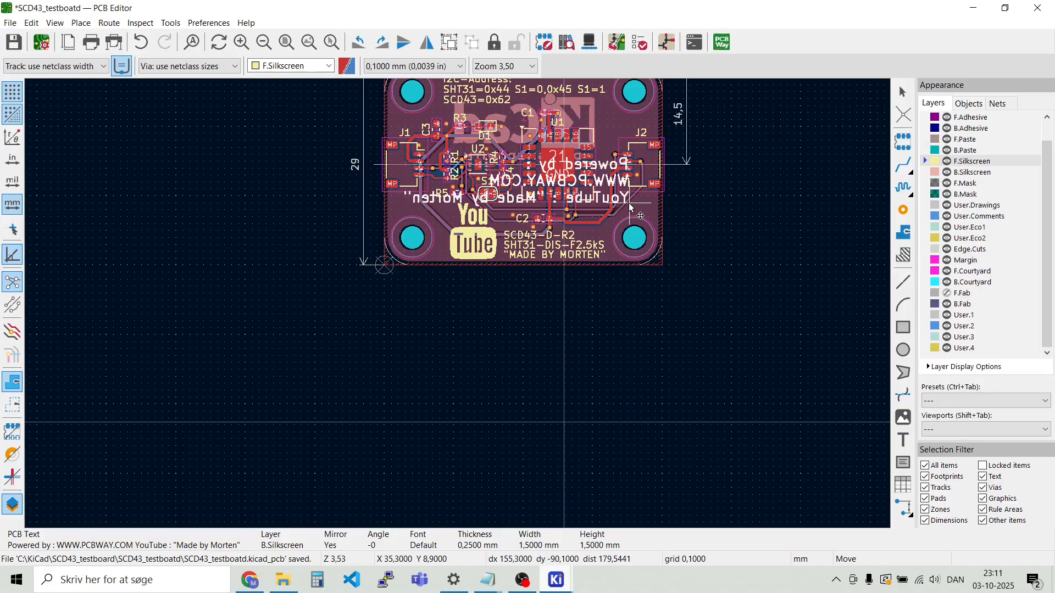
{"action": "left_click", "coordinate": [630, 205]}
{"action": "left_click", "coordinate": [632, 329]}
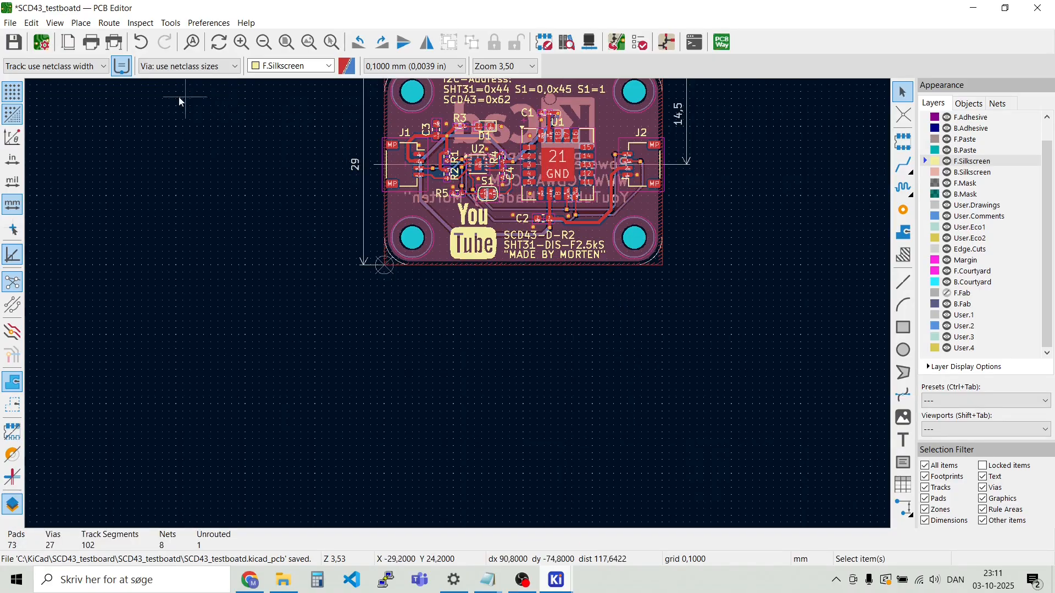
{"action": "left_click", "coordinate": [8, 25]}
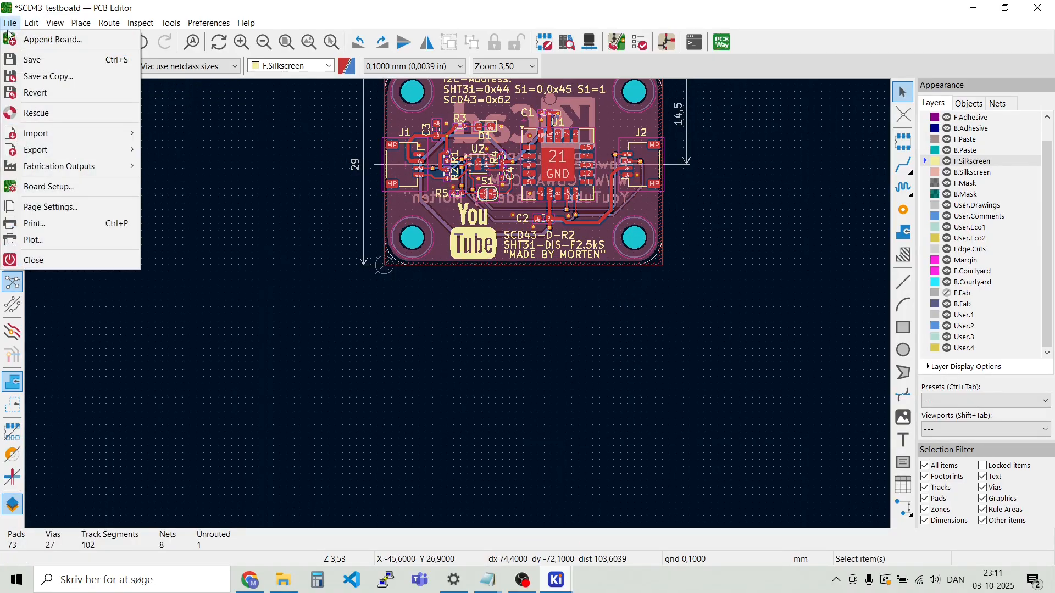
{"action": "left_click", "coordinate": [25, 60]}
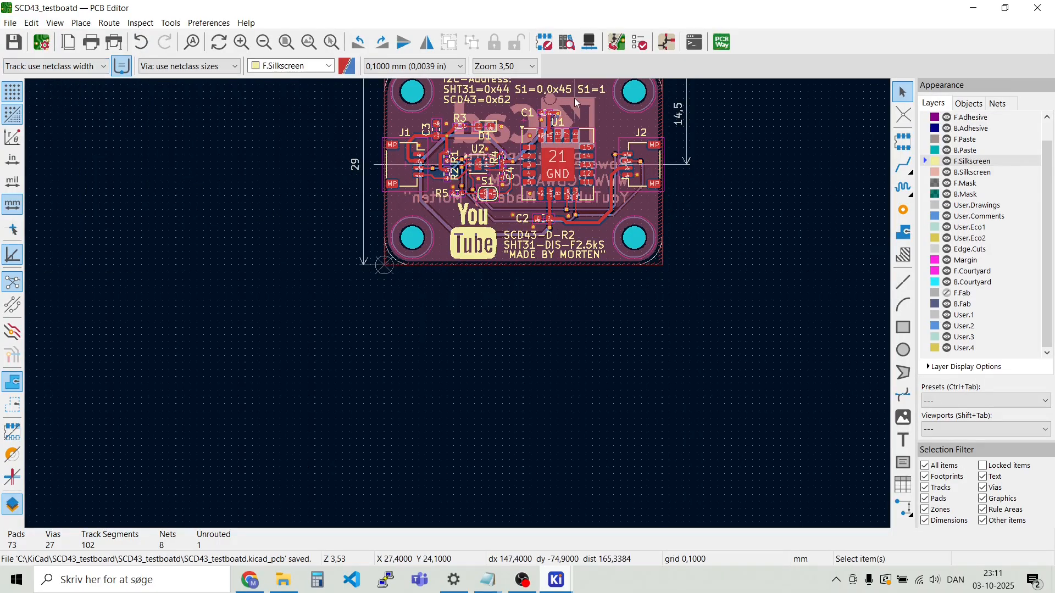
Examine the KiCad logo and credit text on the back of the board in the 3D viewer, then close it
{"action": "scroll", "coordinate": [418, 259], "scroll_direction": "down", "scroll_amount": 2}
{"action": "scroll", "coordinate": [457, 304], "scroll_direction": "up", "scroll_amount": 6}
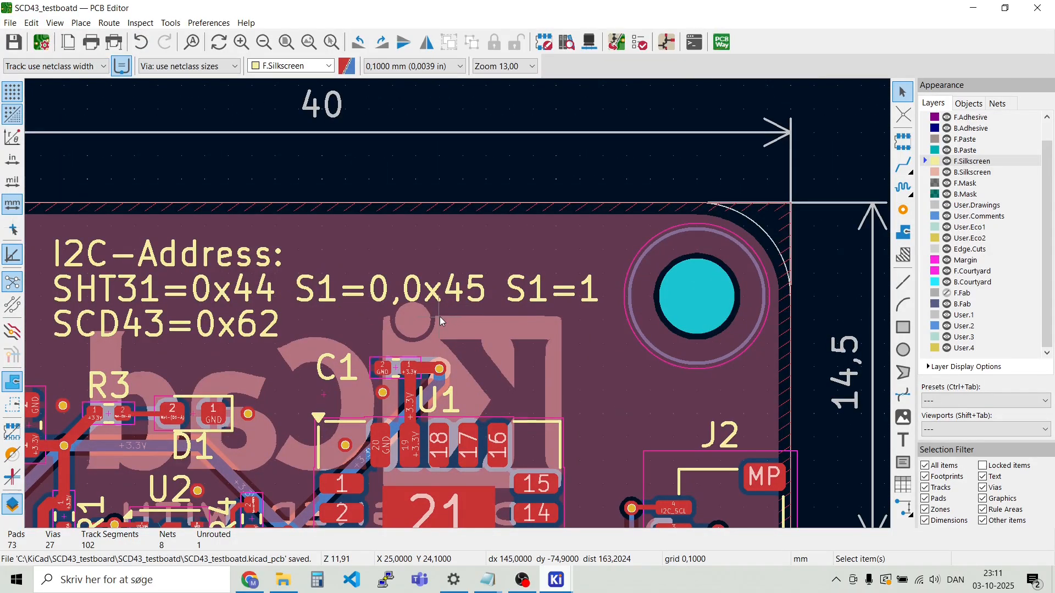
{"action": "scroll", "coordinate": [439, 316], "scroll_direction": "down", "scroll_amount": 2}
{"action": "scroll", "coordinate": [439, 316], "scroll_direction": "up", "scroll_amount": 1}
{"action": "scroll", "coordinate": [275, 220], "scroll_direction": "down", "scroll_amount": 2}
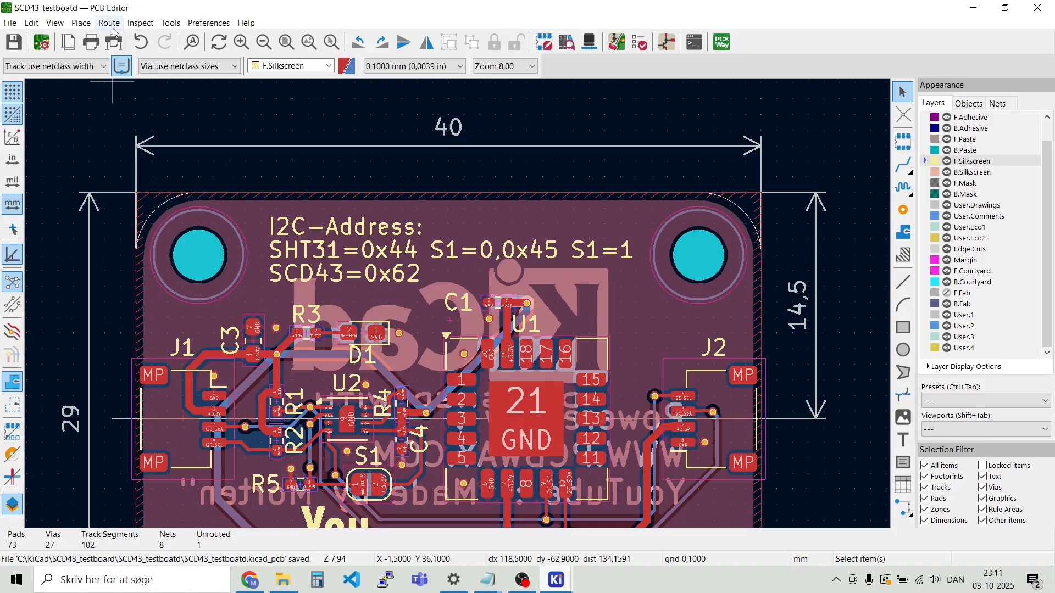
{"action": "left_click", "coordinate": [54, 23]}
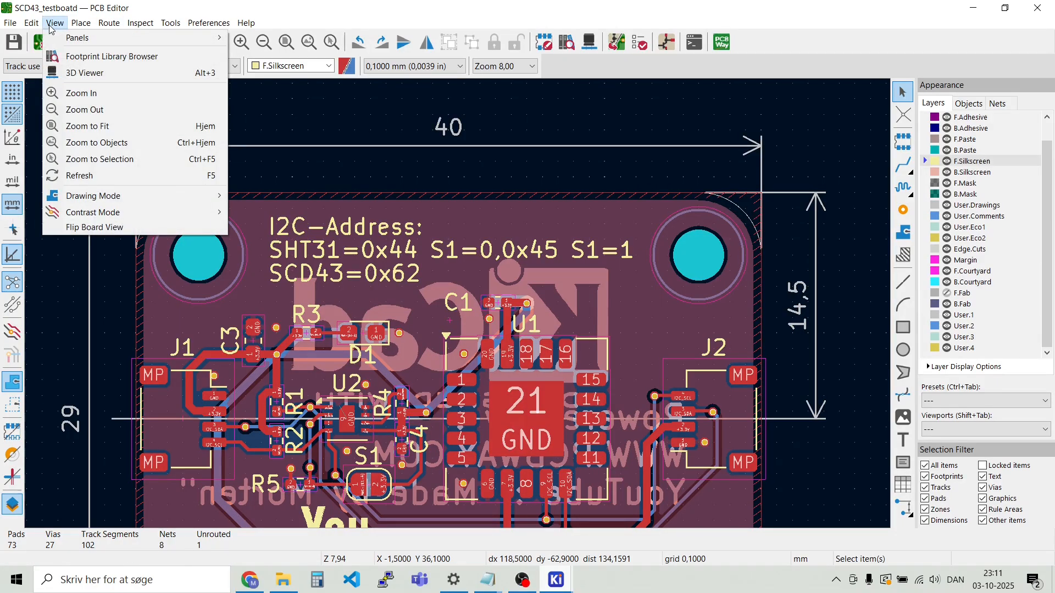
{"action": "left_click", "coordinate": [79, 75]}
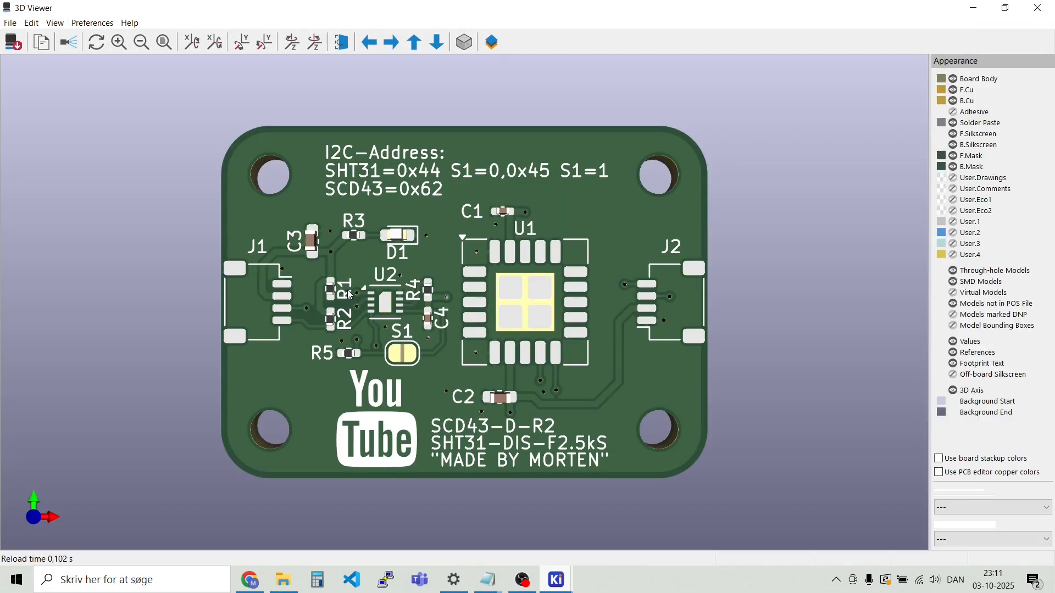
{"action": "left_click_drag", "start_coordinate": [479, 370], "coordinate": [523, 398]}
{"action": "left_click_drag", "start_coordinate": [542, 280], "coordinate": [428, 133]}
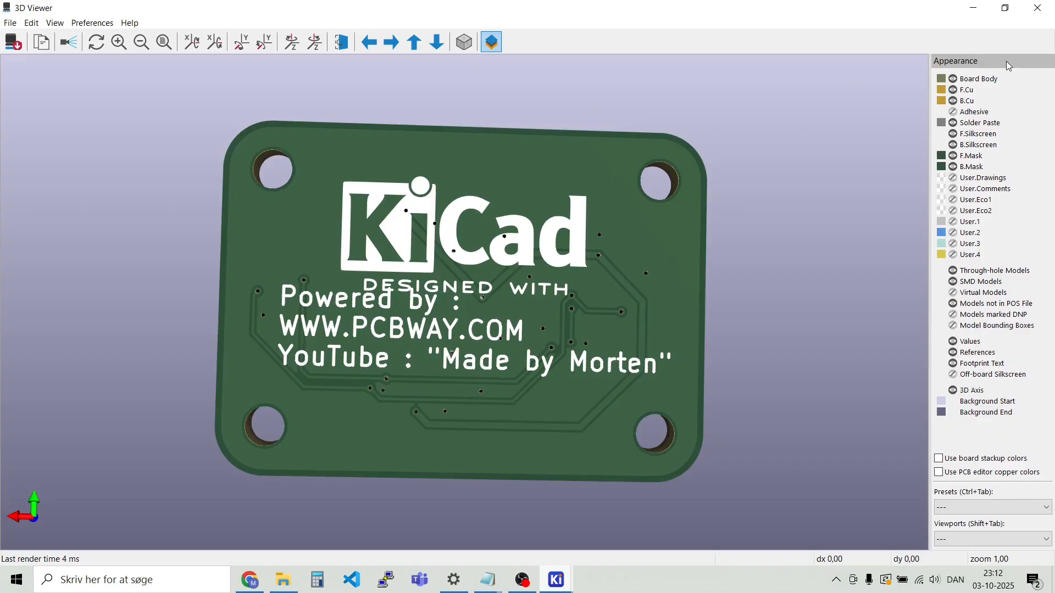
{"action": "left_click", "coordinate": [1038, 9]}
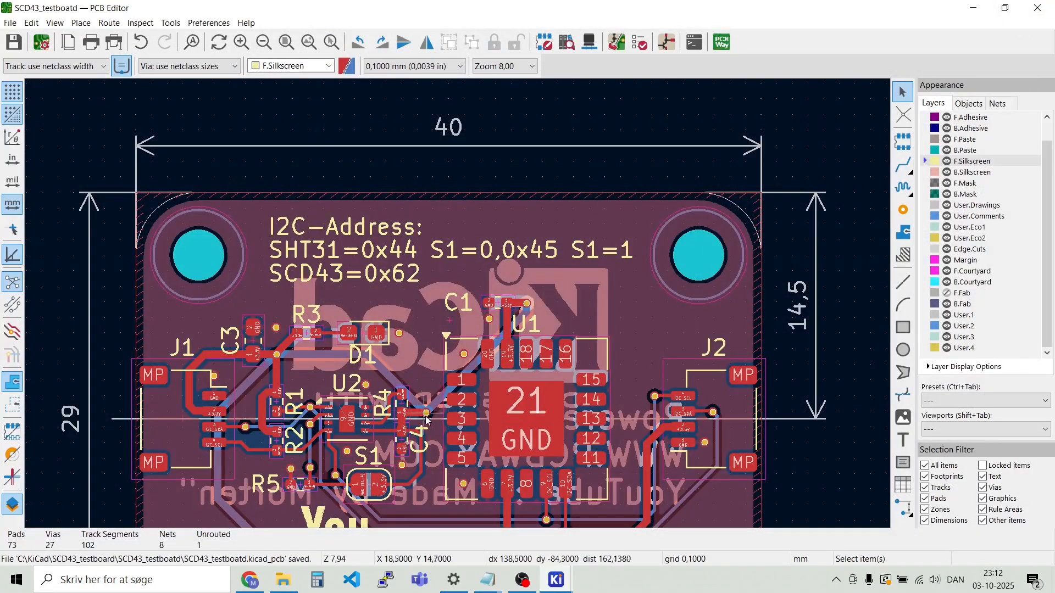
Move the back-side credit text slightly down, clear of the logo's "DESIGNED WITH" line
{"action": "scroll", "coordinate": [433, 457], "scroll_direction": "up", "scroll_amount": 2}
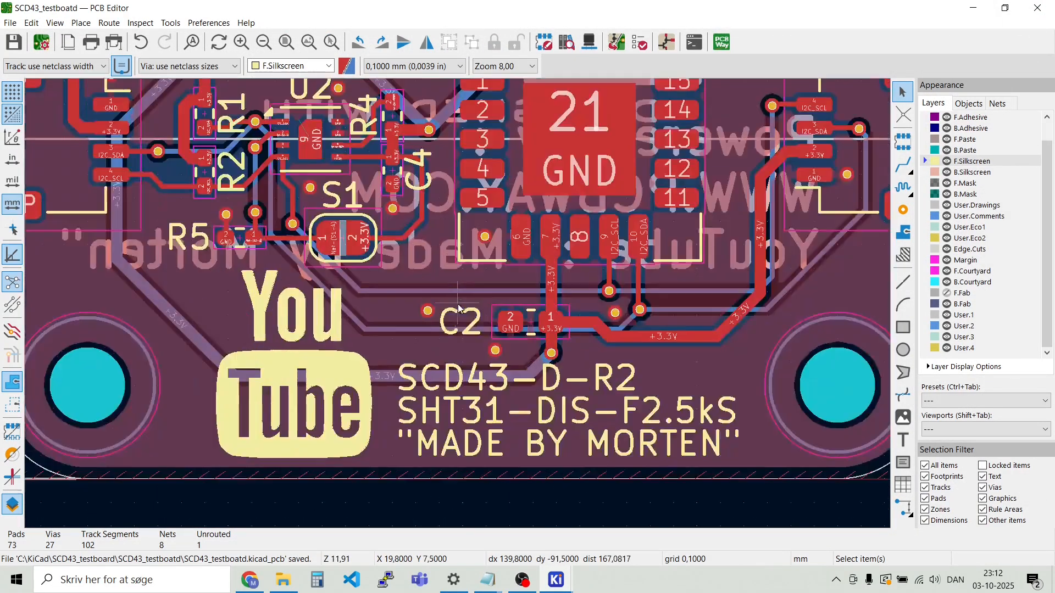
{"action": "left_click", "coordinate": [436, 258]}
{"action": "key", "text": "m"}
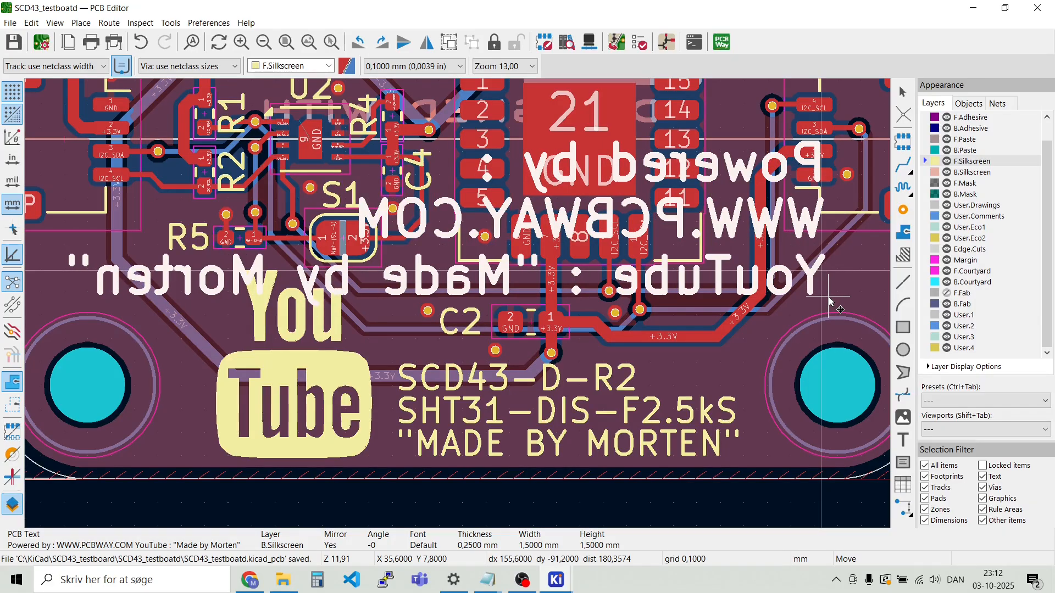
{"action": "left_click", "coordinate": [830, 301]}
{"action": "key", "text": "Escape"}
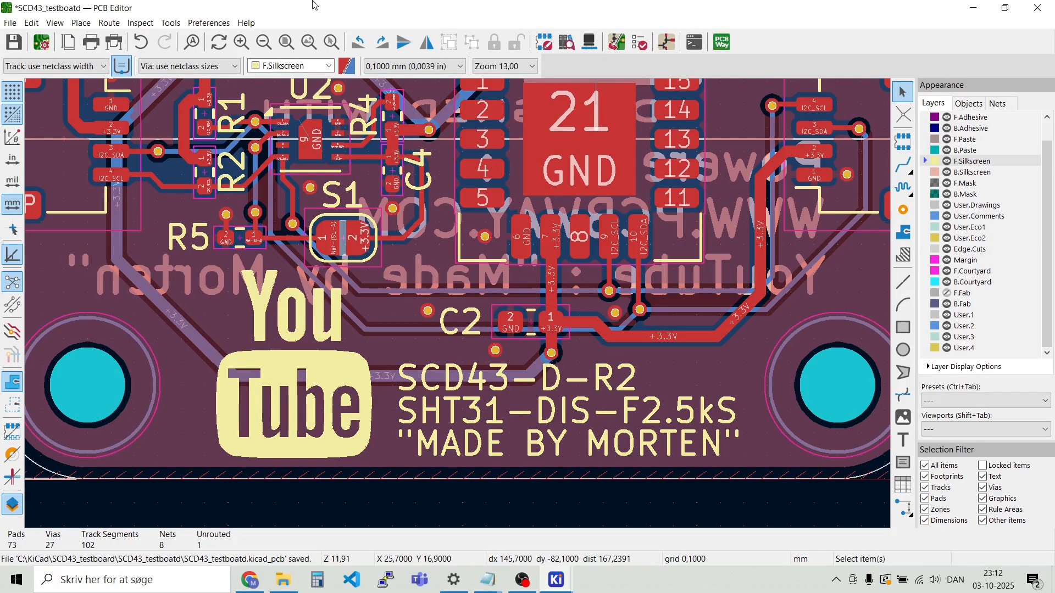
Check the spacing between the logo and the repositioned credit text on the board's back in the 3D viewer
{"action": "left_click", "coordinate": [62, 25]}
{"action": "left_click", "coordinate": [82, 71]}
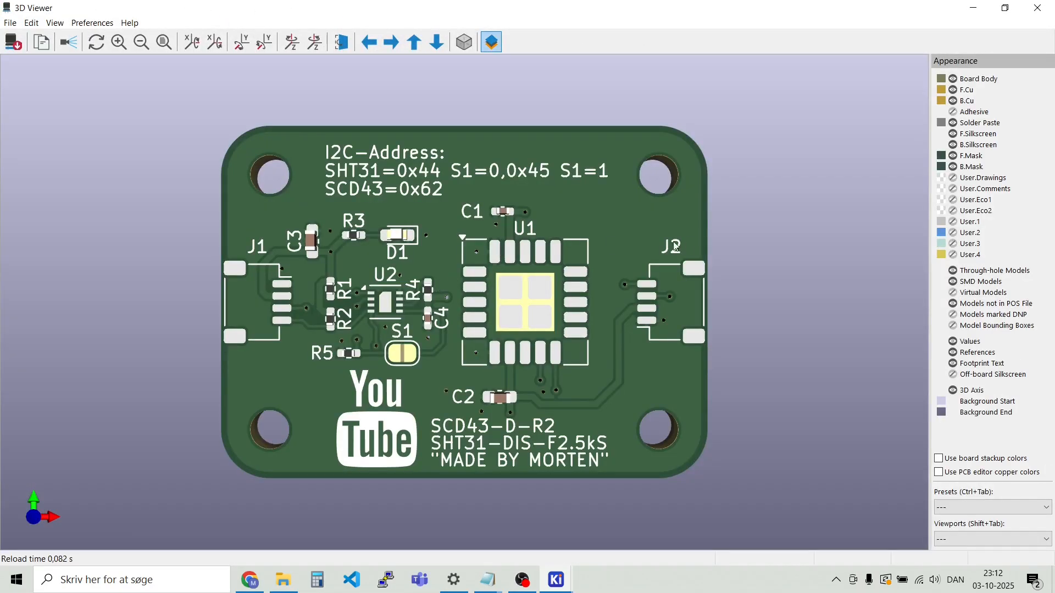
{"action": "left_click_drag", "start_coordinate": [676, 246], "coordinate": [793, 287]}
{"action": "left_click_drag", "start_coordinate": [525, 432], "coordinate": [536, 397]}
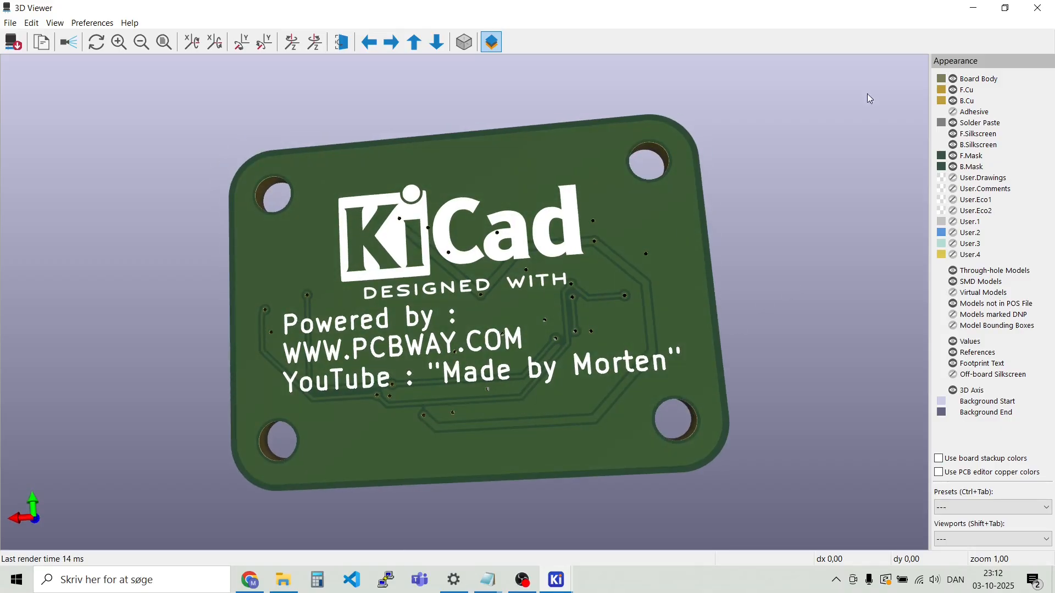
{"action": "left_click", "coordinate": [1039, 8]}
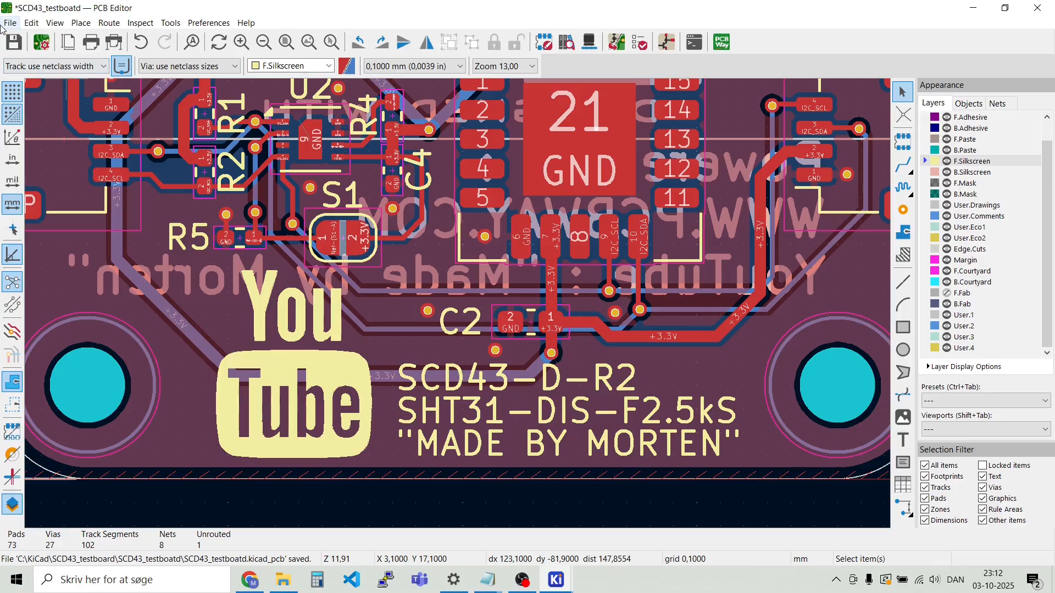
Save the board with the repositioned back silkscreen text
{"action": "left_click", "coordinate": [16, 44]}
{"action": "scroll", "coordinate": [459, 308], "scroll_direction": "down", "scroll_amount": 4}
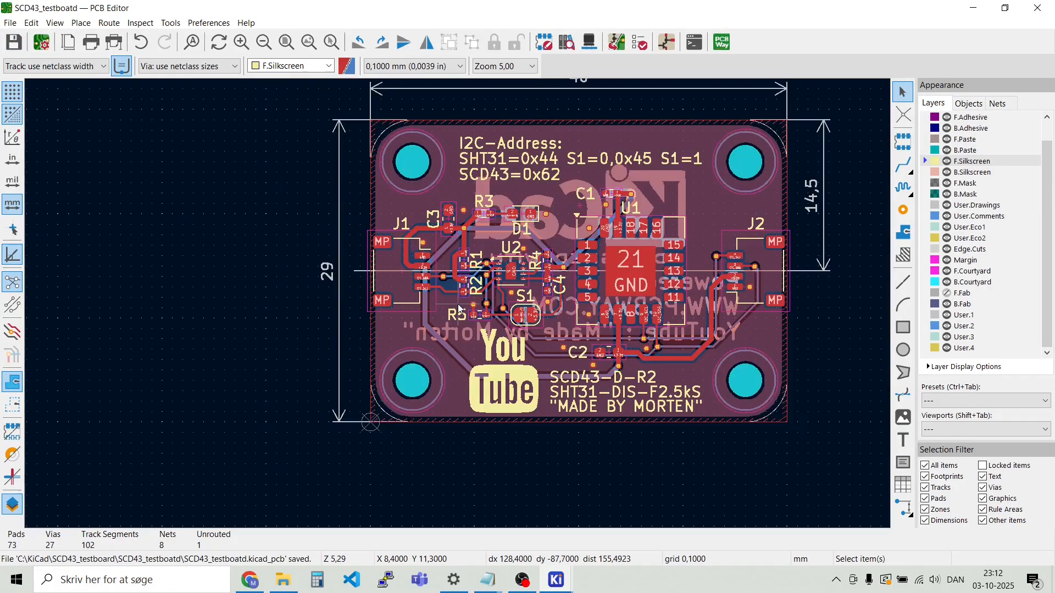
{"action": "scroll", "coordinate": [715, 237], "scroll_direction": "up", "scroll_amount": 3}
{"action": "scroll", "coordinate": [358, 380], "scroll_direction": "down", "scroll_amount": 3}
{"action": "scroll", "coordinate": [192, 362], "scroll_direction": "up", "scroll_amount": 7}
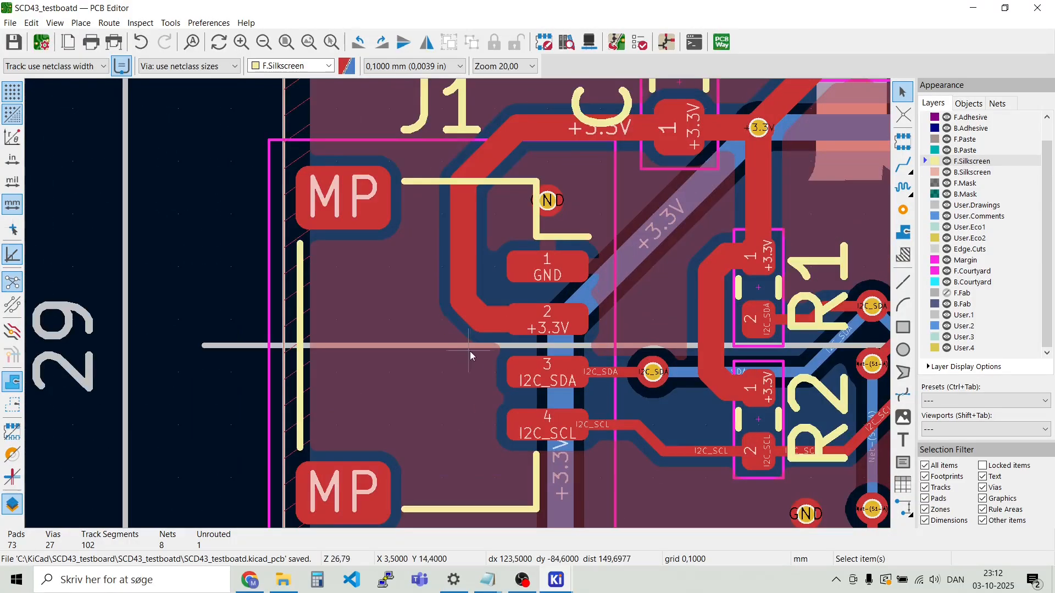
Duplicate the GND via above pad 1 of J1 and place two copies inside J1's outline, clear of its pads
{"action": "left_click", "coordinate": [554, 204]}
{"action": "key", "text": "ctrl+d"}
{"action": "left_click", "coordinate": [368, 313]}
{"action": "key", "text": "ctrl+d"}
{"action": "left_click", "coordinate": [447, 453]}
Place further GND via copies above and beside the lower-left mounting hole and one left of the YouTube logo's "You"
{"action": "key", "text": "ctrl+d"}
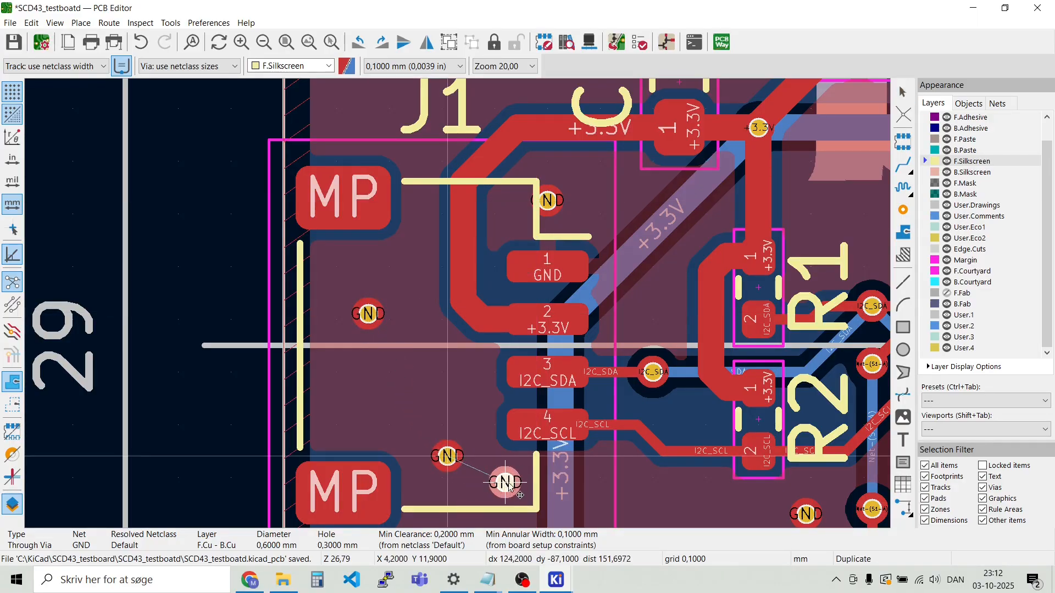
{"action": "scroll", "coordinate": [659, 308], "scroll_direction": "down", "scroll_amount": 3}
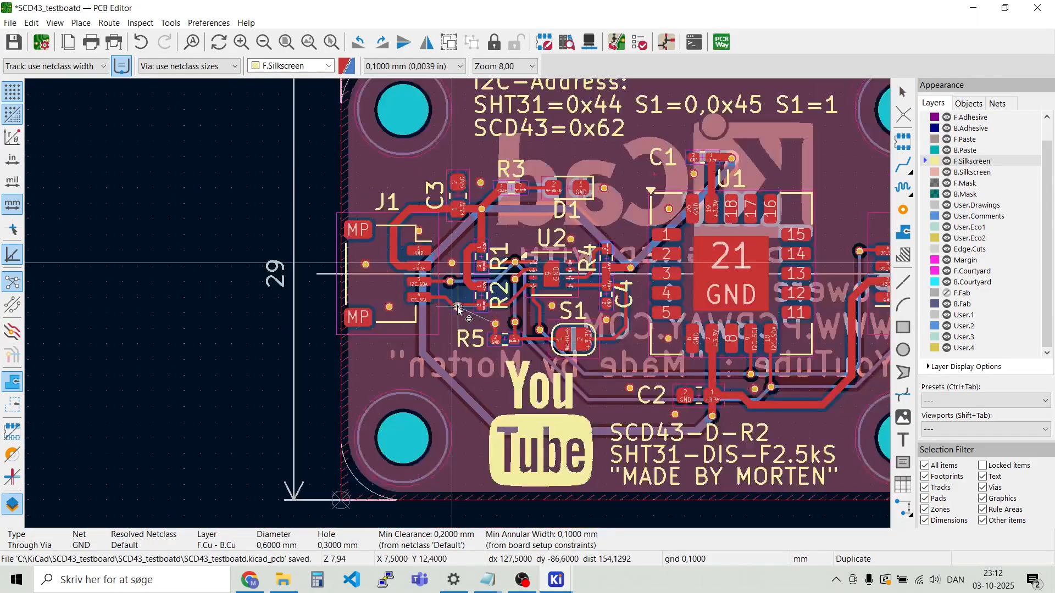
{"action": "left_click", "coordinate": [364, 376]}
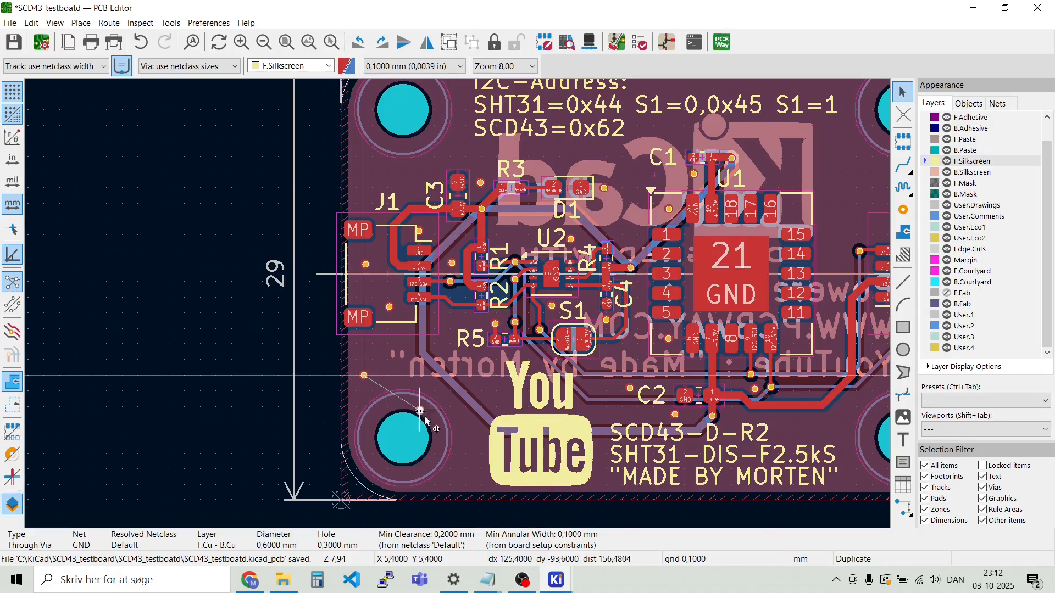
{"action": "key", "text": "ctrl+d"}
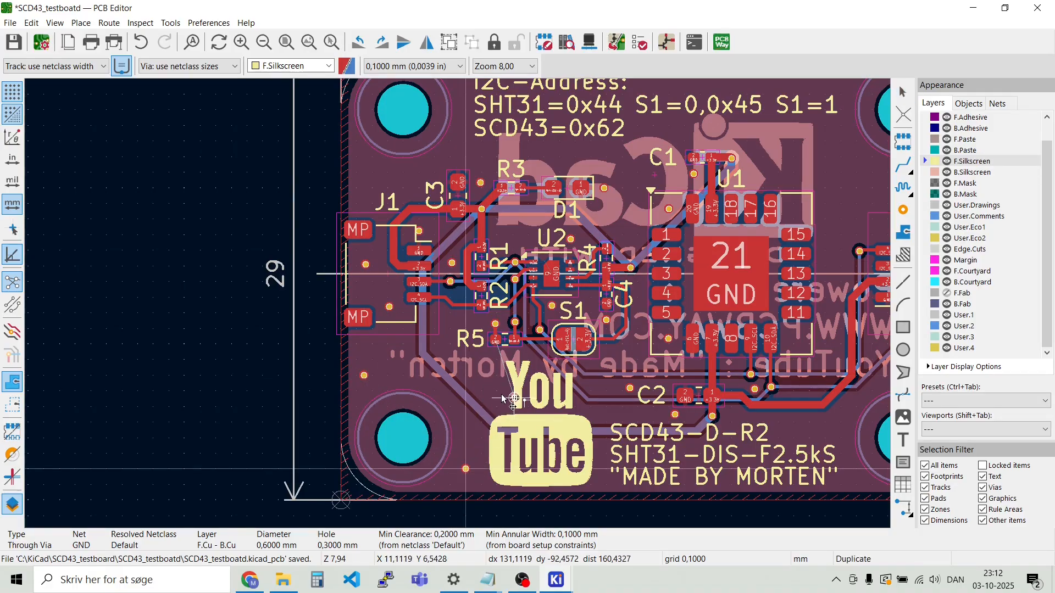
{"action": "scroll", "coordinate": [492, 390], "scroll_direction": "up", "scroll_amount": 3}
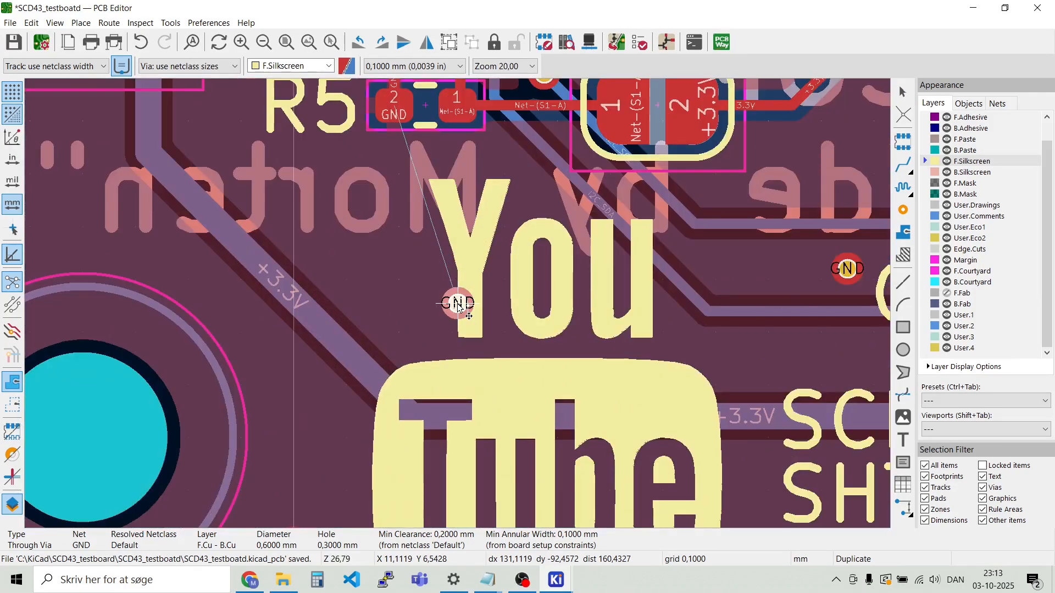
{"action": "left_click", "coordinate": [399, 274]}
Add three GND via copies: two between the YouTube logo and the part-number text, one above "R2" right of C2
{"action": "key", "text": "ctrl+d"}
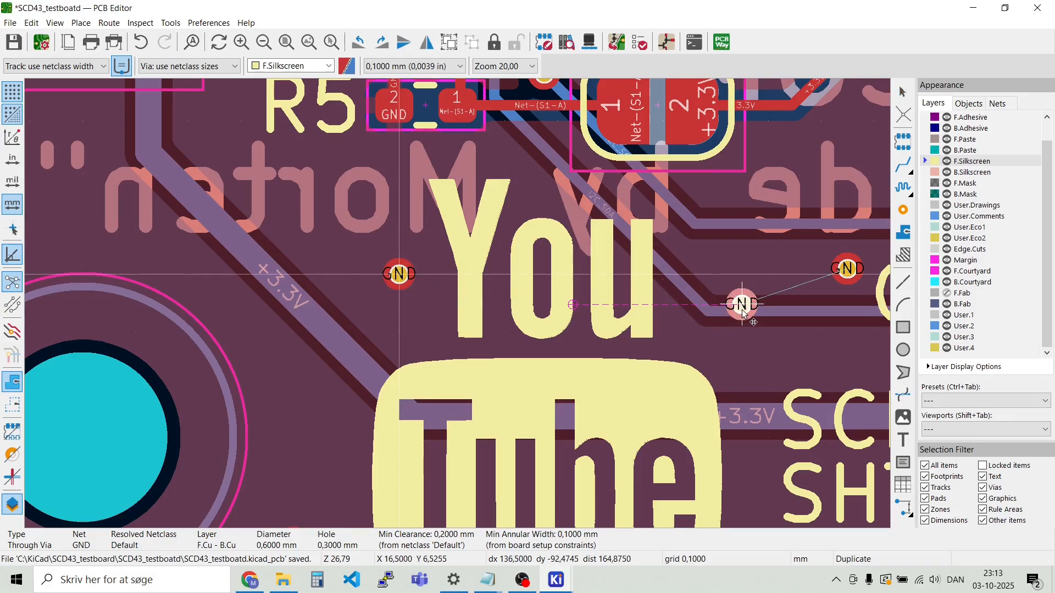
{"action": "scroll", "coordinate": [742, 303], "scroll_direction": "down", "scroll_amount": 2}
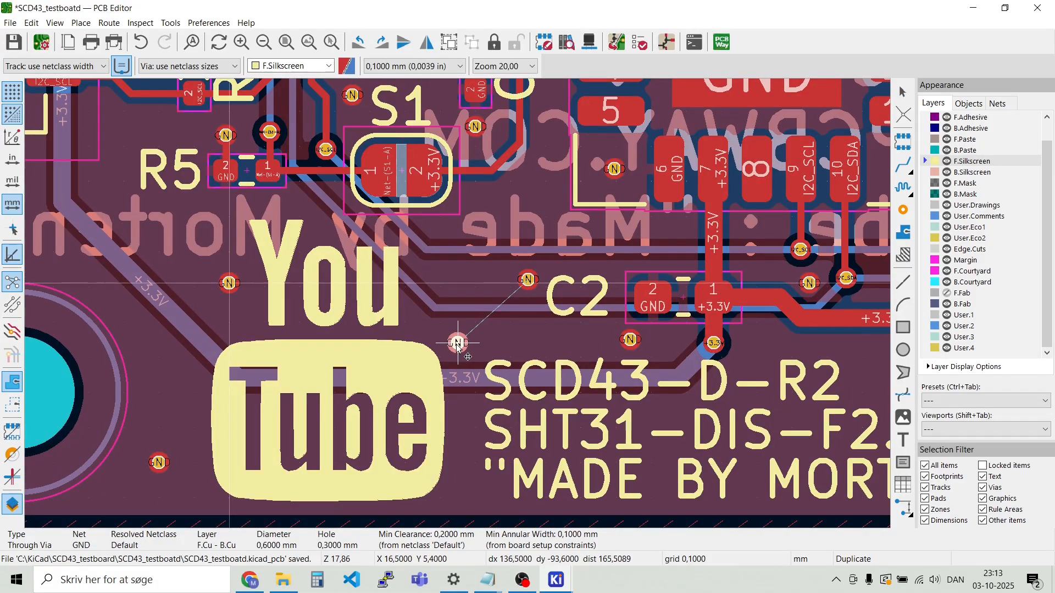
{"action": "left_click", "coordinate": [464, 339]}
{"action": "key", "text": "ctrl+d"}
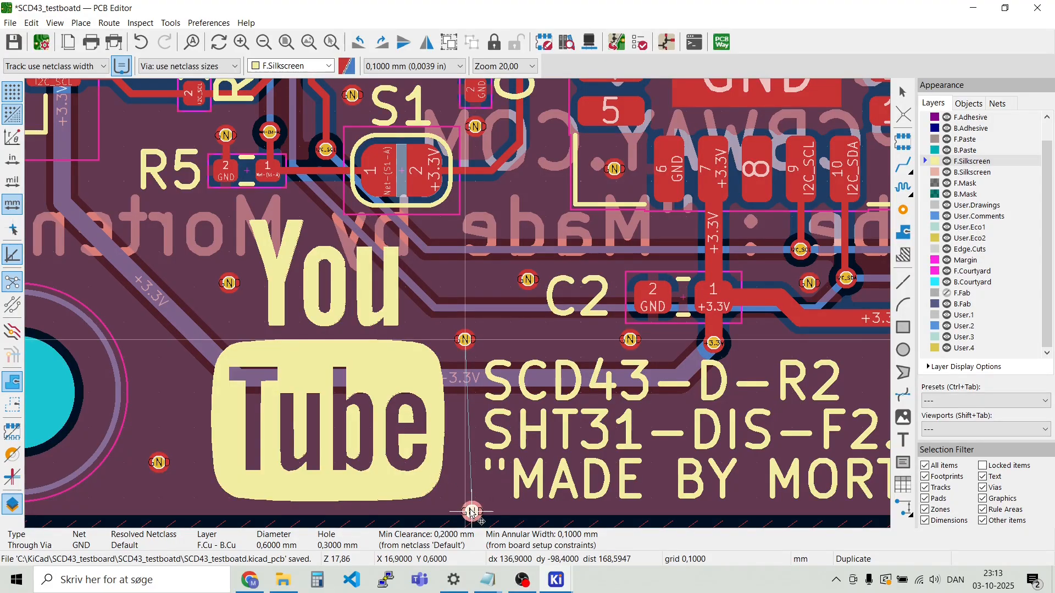
{"action": "left_click", "coordinate": [471, 494]}
{"action": "key", "text": "ctrl+d"}
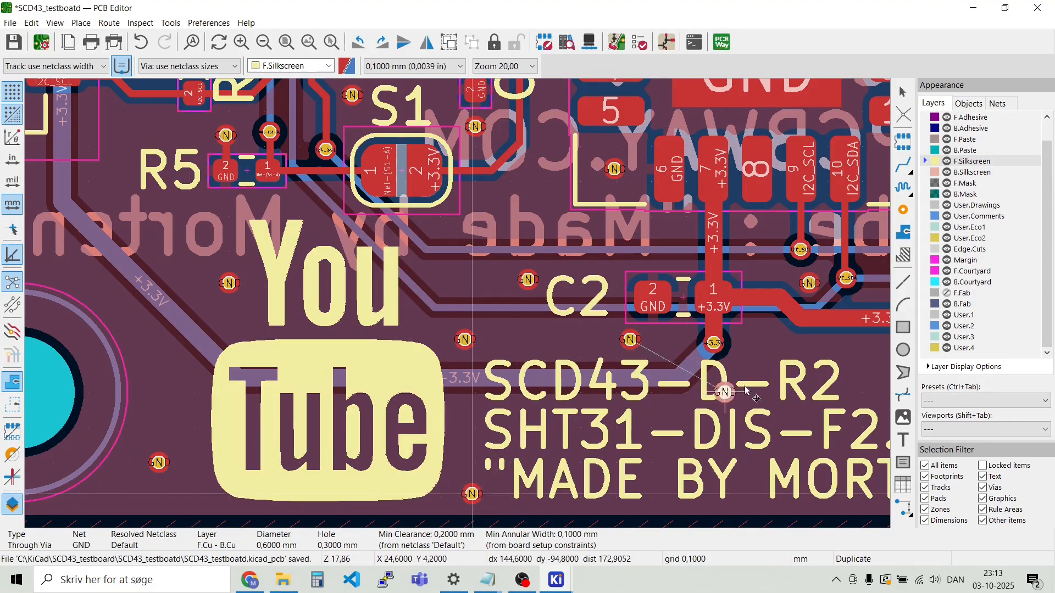
{"action": "left_click", "coordinate": [764, 350]}
Add GND via copies in the gaps between S1, C4 and U1, between D1 and C1, and above R3 and D1
{"action": "key", "text": "ctrl+d"}
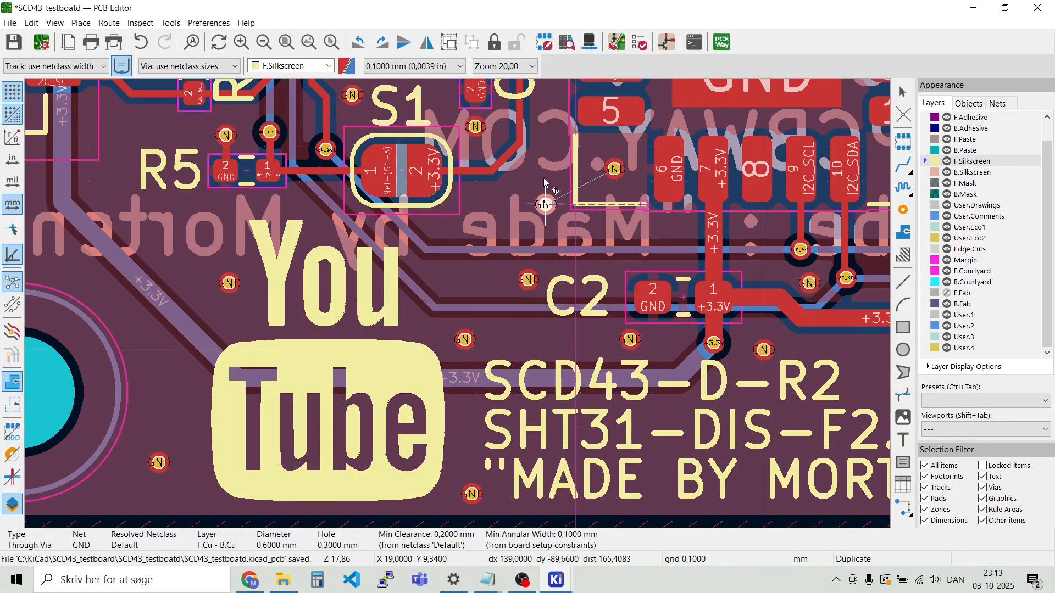
{"action": "scroll", "coordinate": [545, 200], "scroll_direction": "up", "scroll_amount": 3}
{"action": "left_click", "coordinate": [450, 351]}
{"action": "key", "text": "ctrl+d"}
{"action": "scroll", "coordinate": [448, 349], "scroll_direction": "down", "scroll_amount": 2}
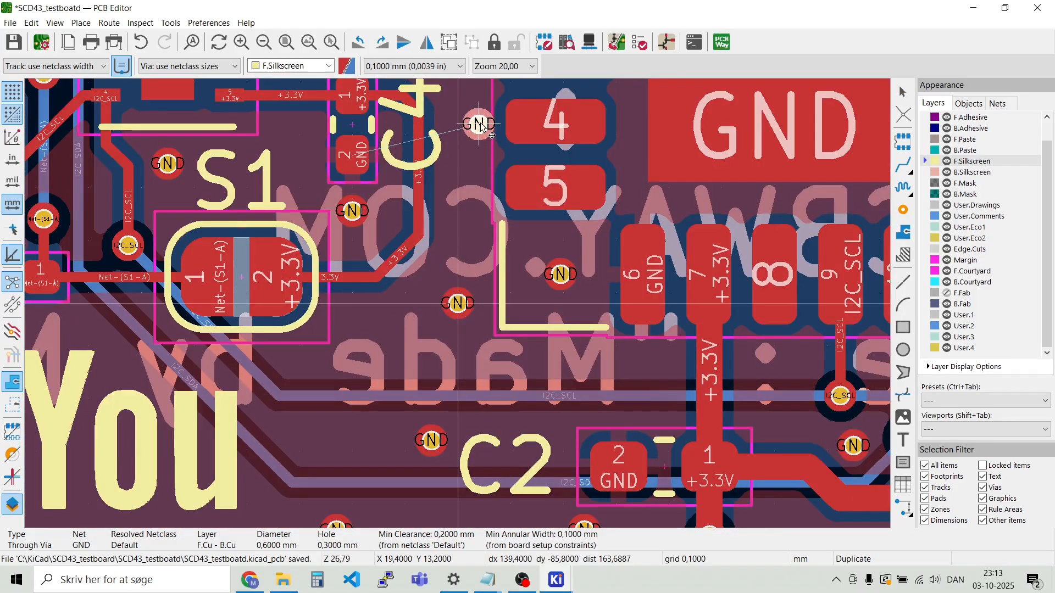
{"action": "scroll", "coordinate": [480, 125], "scroll_direction": "up", "scroll_amount": 2}
{"action": "scroll", "coordinate": [448, 301], "scroll_direction": "down", "scroll_amount": 1}
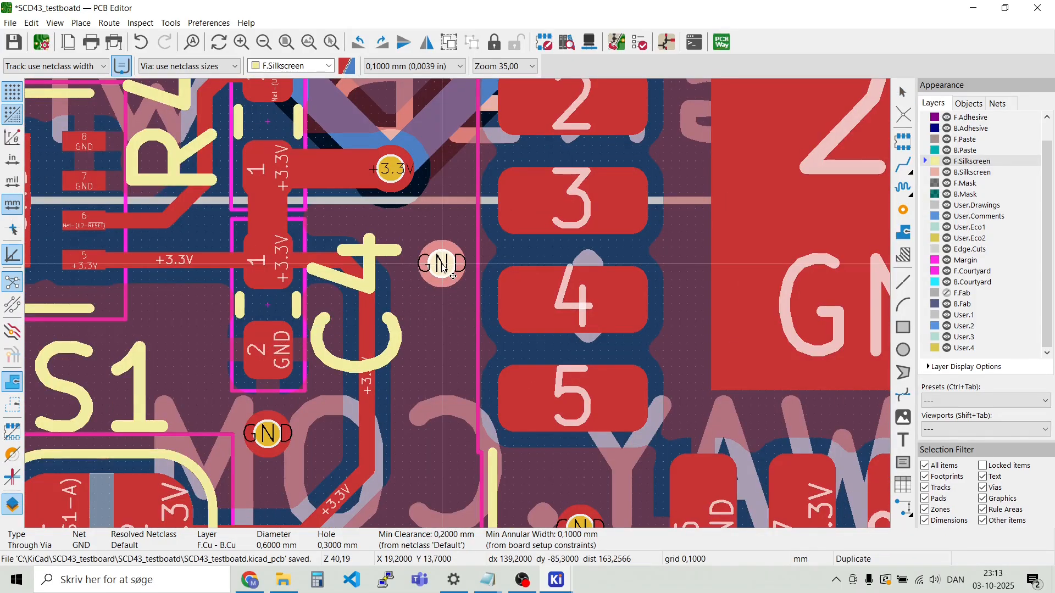
{"action": "scroll", "coordinate": [444, 268], "scroll_direction": "down", "scroll_amount": 3}
{"action": "left_click", "coordinate": [446, 142]}
{"action": "left_click", "coordinate": [326, 98]}
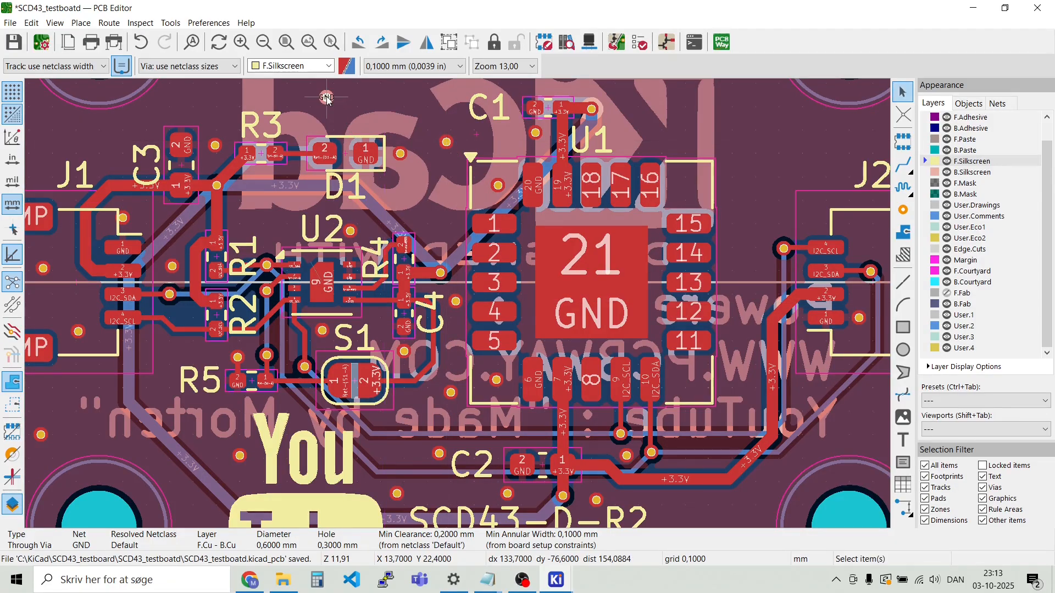
Place GND via copies around the upper-left mounting hole, above C3, and along the board's upper edge beside the I2C address text
{"action": "scroll", "coordinate": [184, 102], "scroll_direction": "down", "scroll_amount": 3}
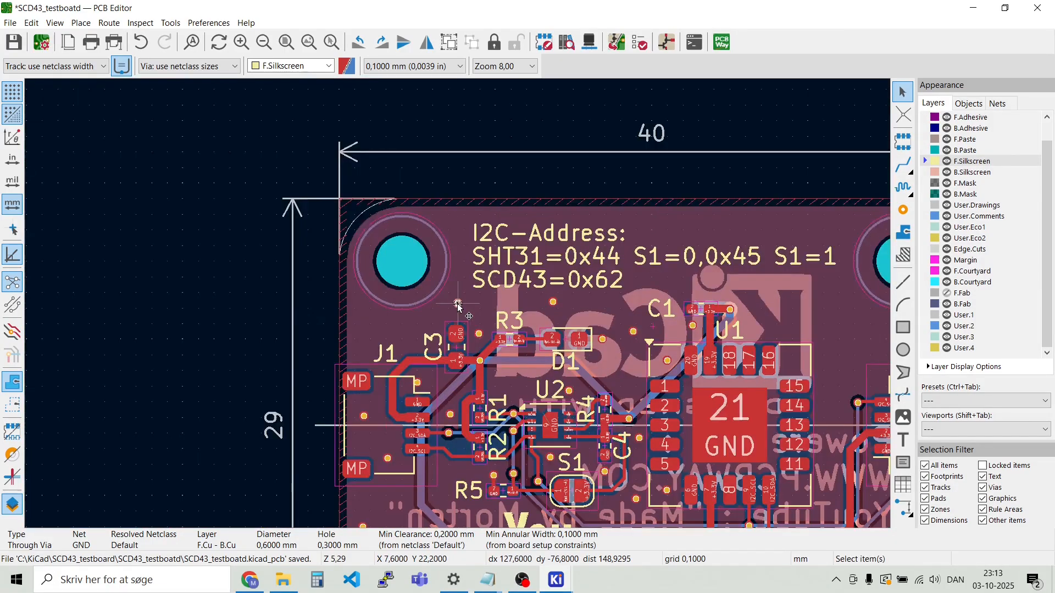
{"action": "scroll", "coordinate": [405, 317], "scroll_direction": "up", "scroll_amount": 3}
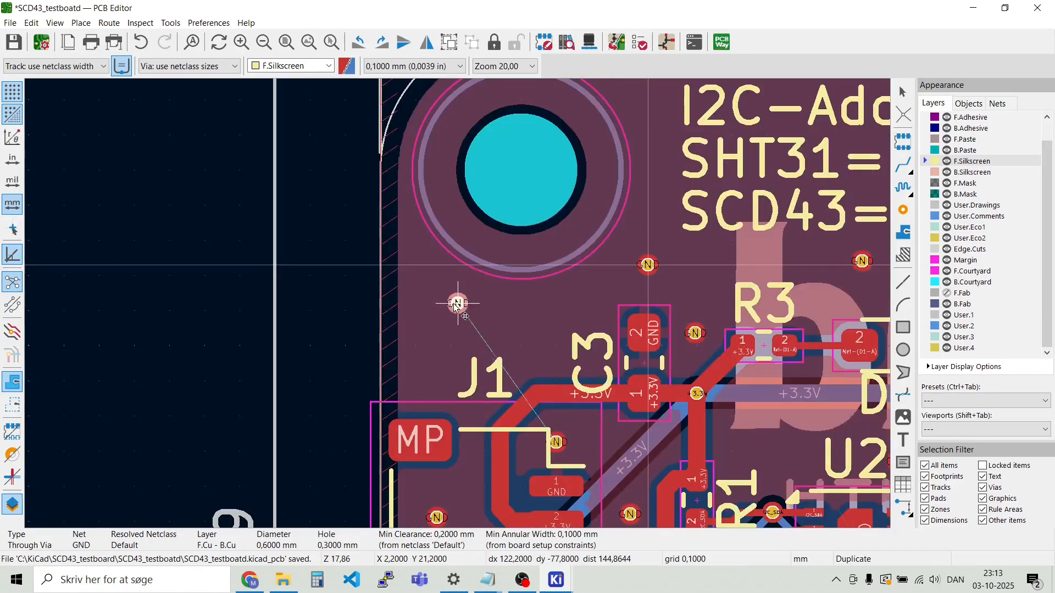
{"action": "scroll", "coordinate": [460, 312], "scroll_direction": "down", "scroll_amount": 1}
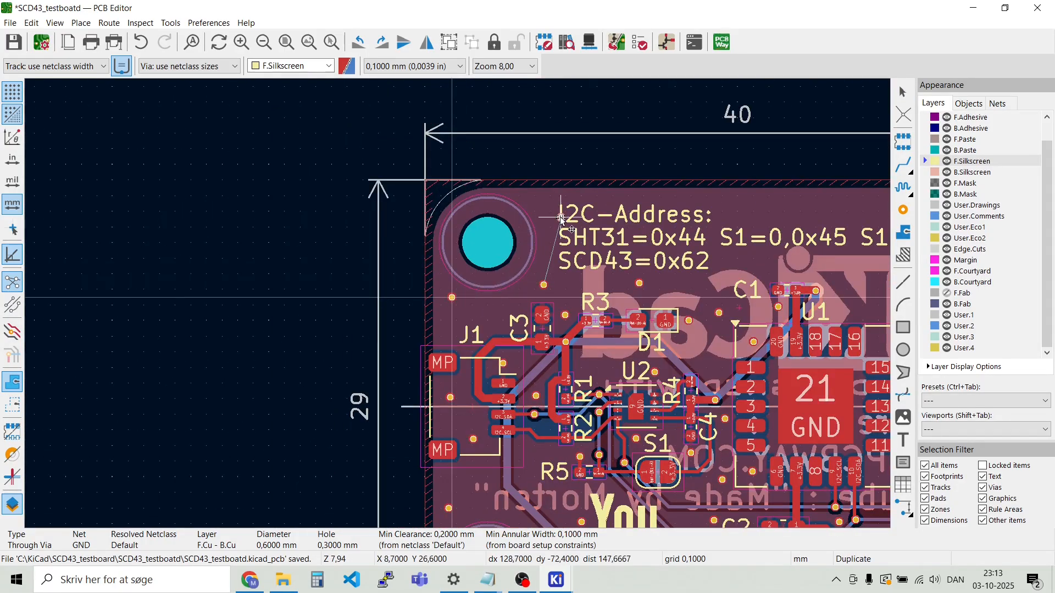
{"action": "left_click", "coordinate": [760, 208]}
Add GND via copies near the upper-right mounting hole, above J2, and in the area between U1 and J2
{"action": "key", "text": "ctrl+d"}
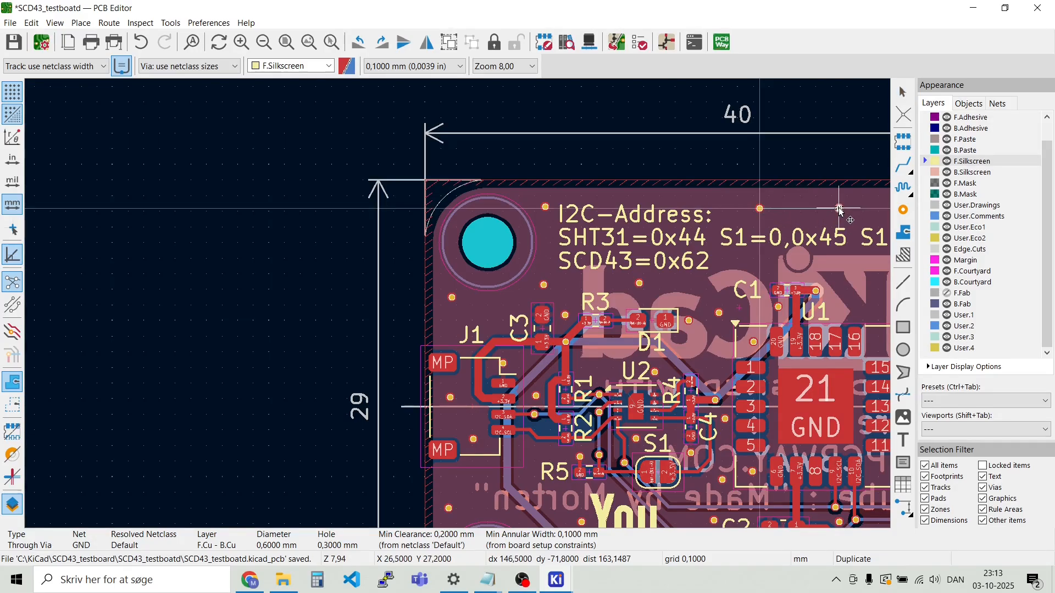
{"action": "scroll", "coordinate": [841, 208], "scroll_direction": "down", "scroll_amount": 2}
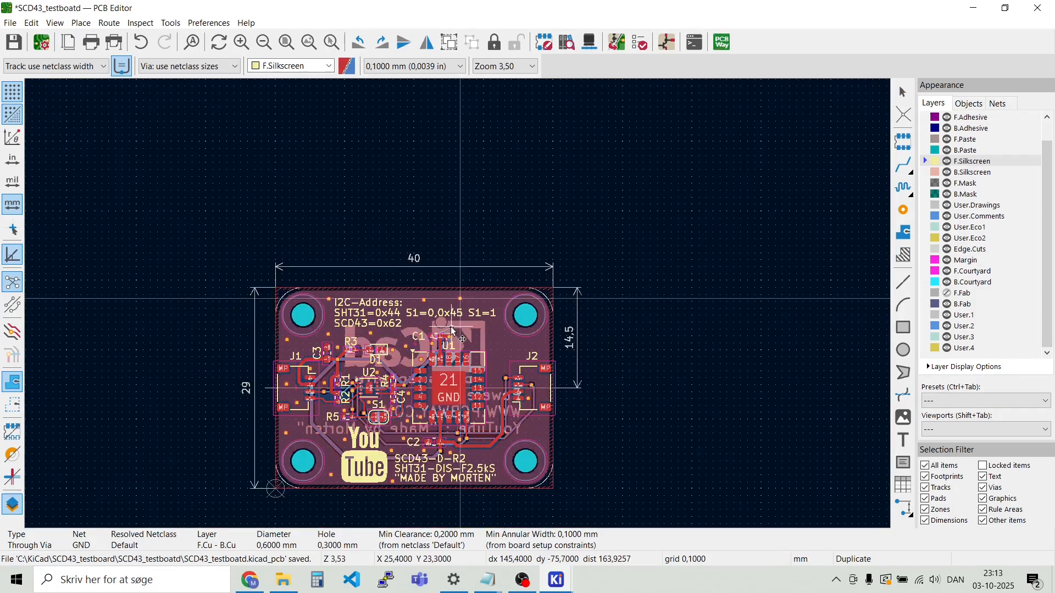
{"action": "scroll", "coordinate": [460, 309], "scroll_direction": "up", "scroll_amount": 2}
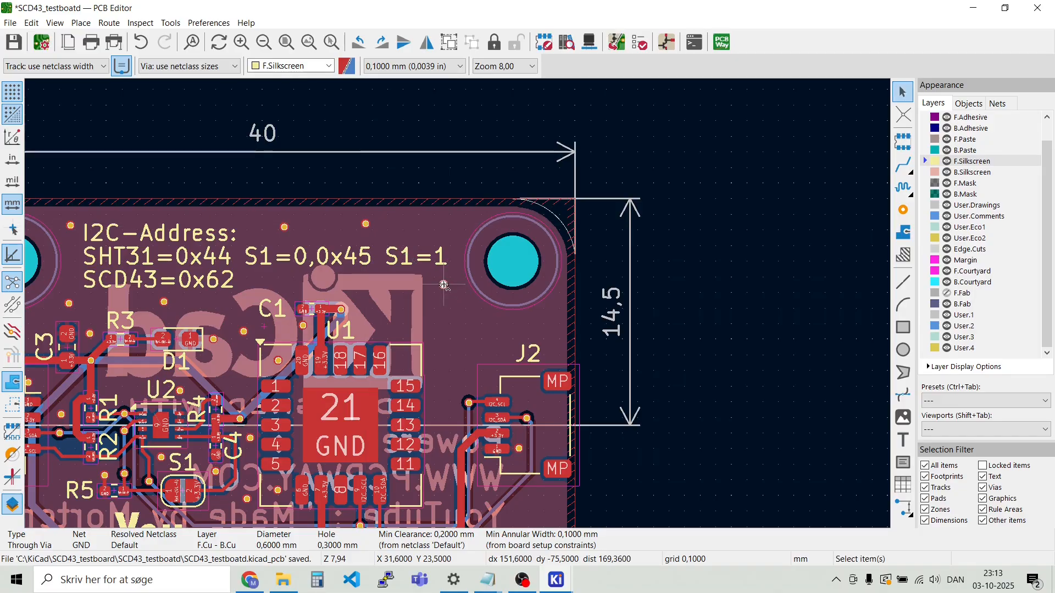
{"action": "left_click", "coordinate": [550, 336]}
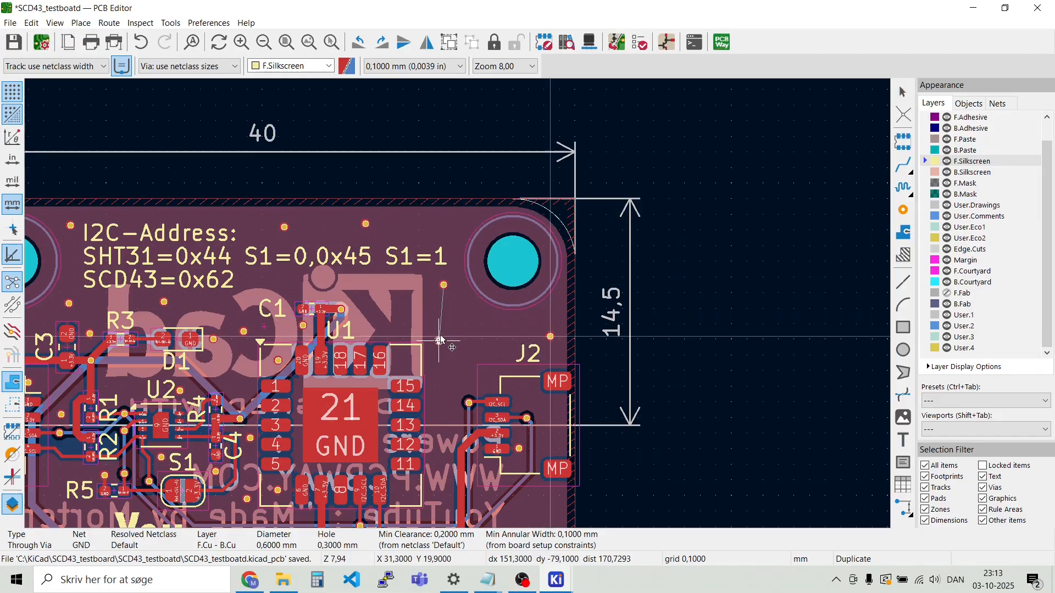
{"action": "key", "text": "ctrl+d"}
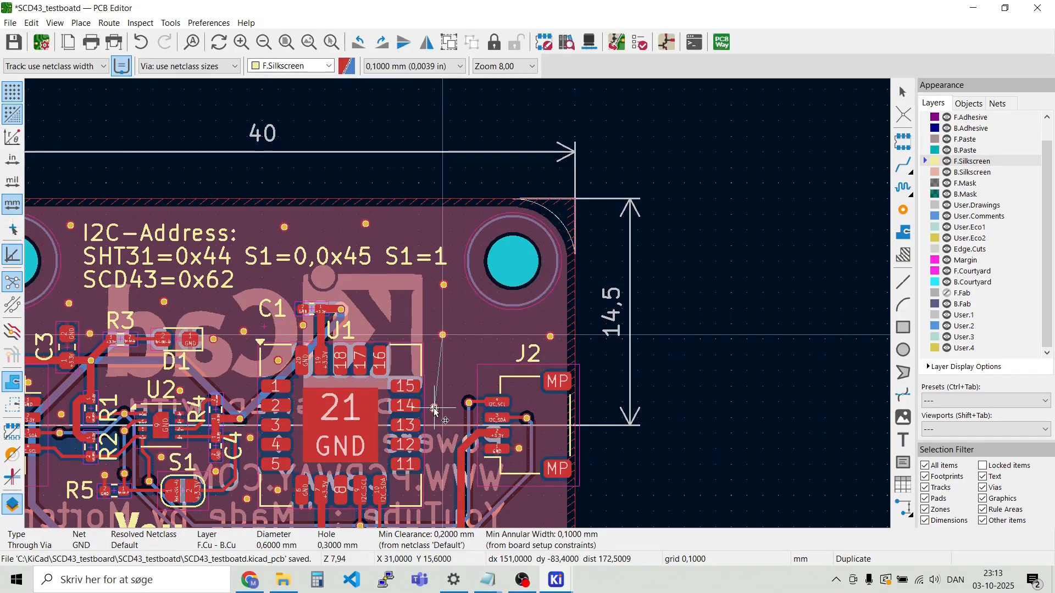
{"action": "left_click", "coordinate": [524, 393]}
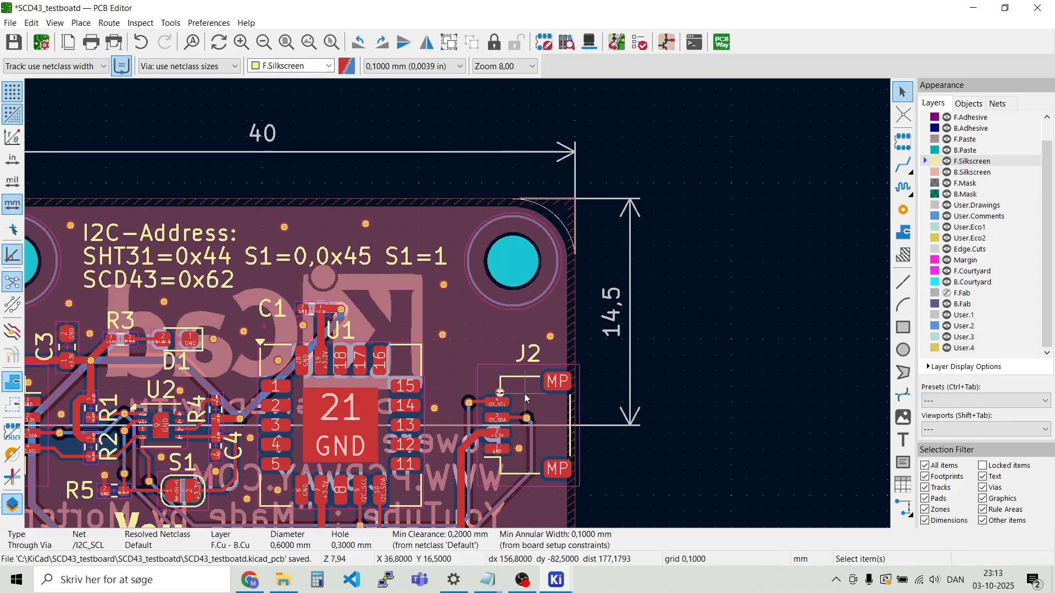
{"action": "scroll", "coordinate": [510, 406], "scroll_direction": "up", "scroll_amount": 5}
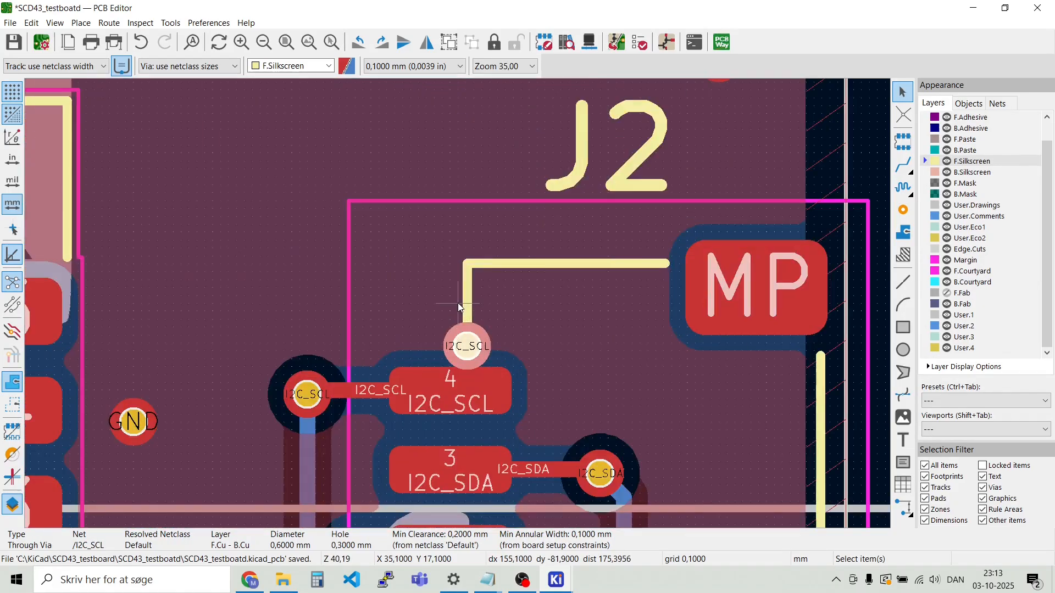
{"action": "left_click", "coordinate": [471, 351]}
{"action": "left_click_drag", "start_coordinate": [471, 352], "coordinate": [571, 317]}
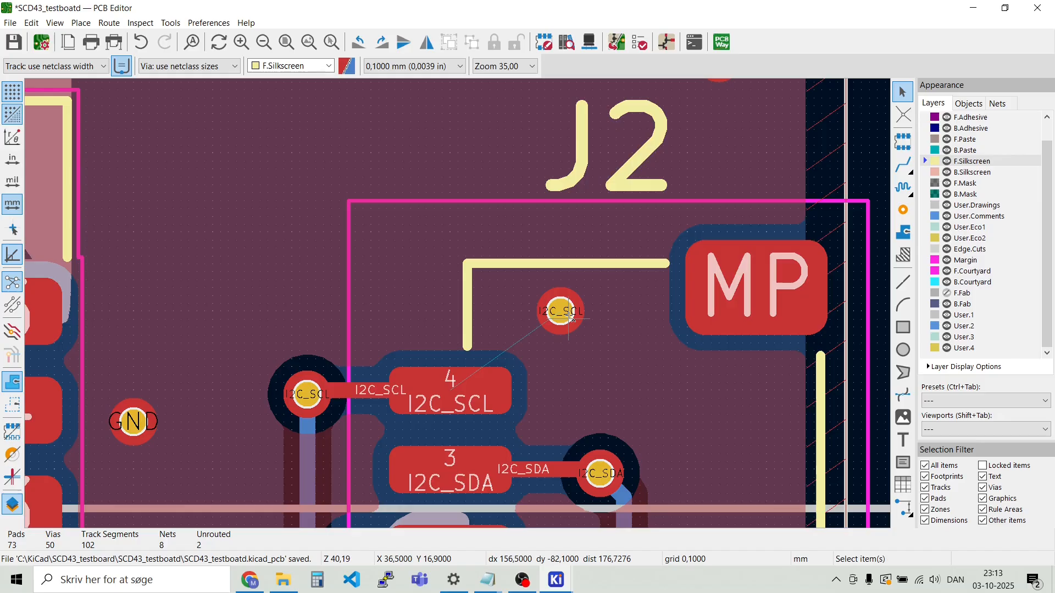
{"action": "key", "text": "ctrl+d"}
{"action": "left_click", "coordinate": [213, 178]}
{"action": "key", "text": "ctrl+d"}
{"action": "key", "text": "Escape"}
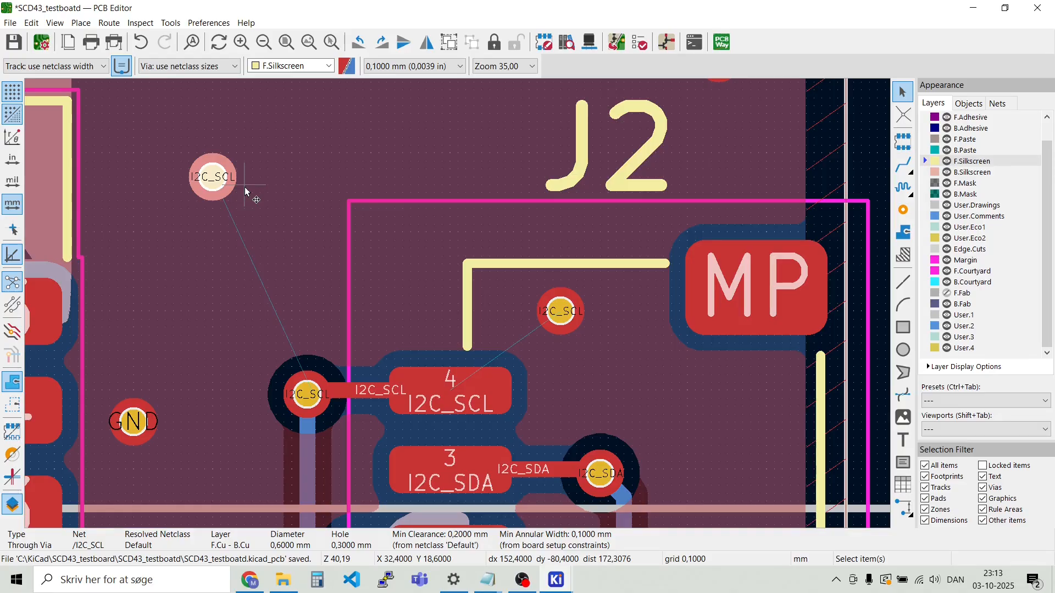
{"action": "key", "text": "Delete"}
{"action": "left_click", "coordinate": [580, 325]}
{"action": "key", "text": "Delete"}
Duplicate the GND via beside U1, placing one copy between U1 and J2 and another below the upper-right mounting hole
{"action": "left_click", "coordinate": [132, 427]}
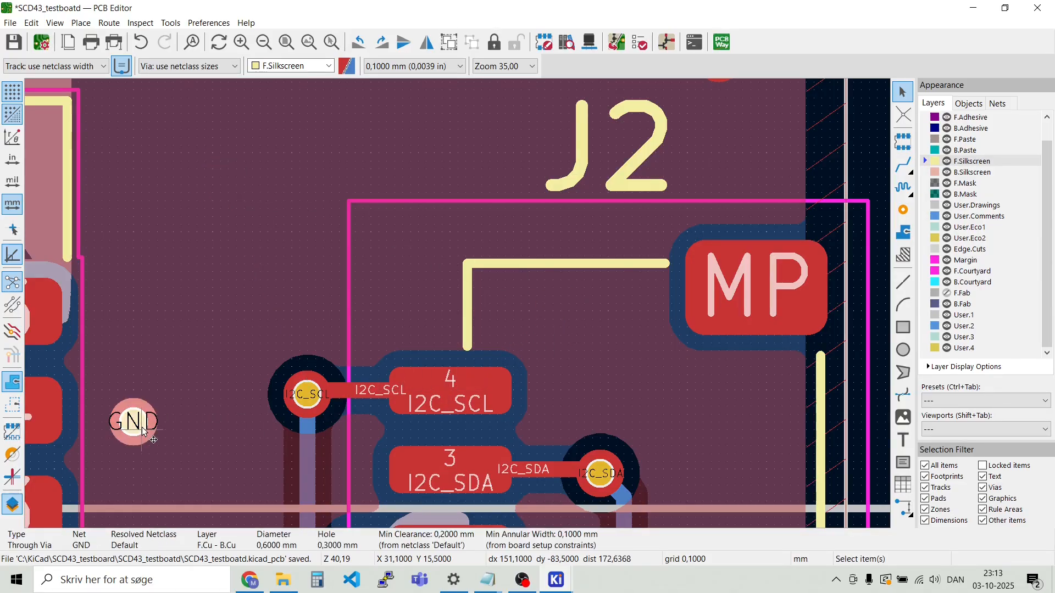
{"action": "key", "text": "ctrl+d"}
{"action": "left_click", "coordinate": [220, 185]}
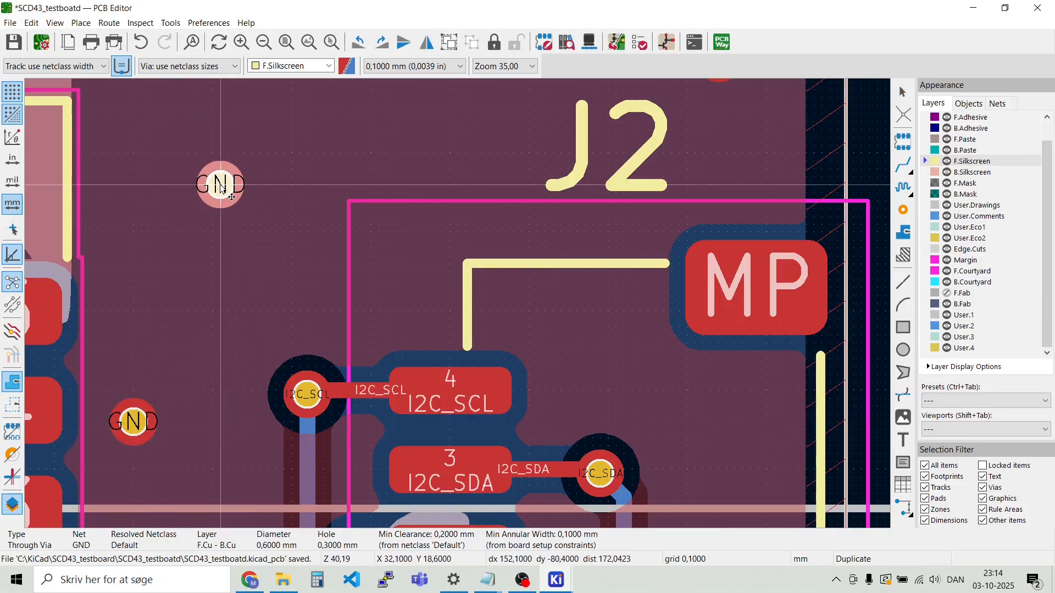
{"action": "scroll", "coordinate": [220, 192], "scroll_direction": "down", "scroll_amount": 2}
{"action": "key", "text": "ctrl+d"}
{"action": "scroll", "coordinate": [457, 304], "scroll_direction": "down", "scroll_amount": 1}
{"action": "scroll", "coordinate": [459, 301], "scroll_direction": "up", "scroll_amount": 5}
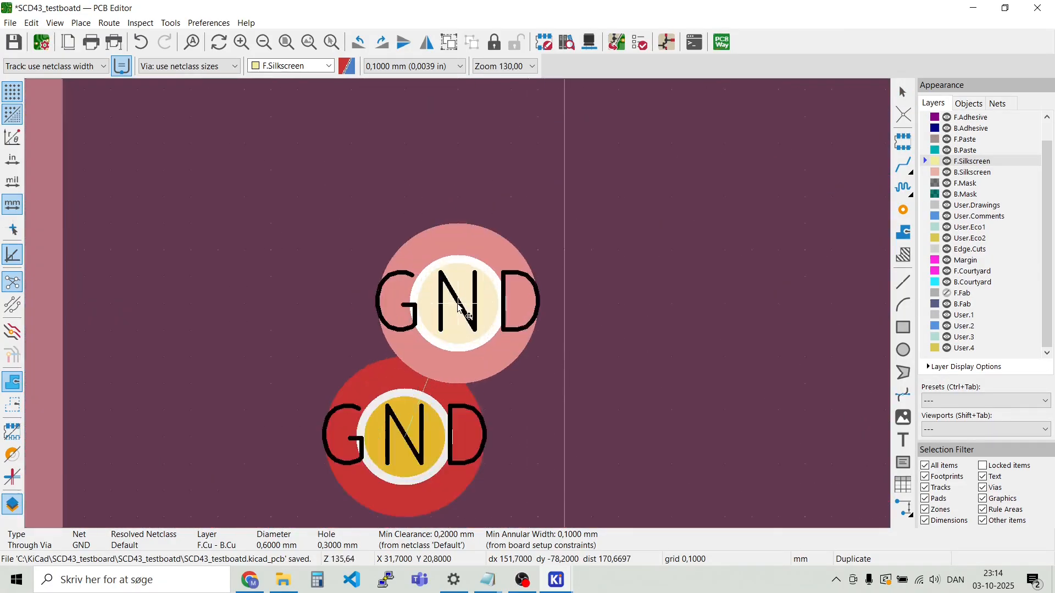
{"action": "scroll", "coordinate": [458, 302], "scroll_direction": "down", "scroll_amount": 3}
{"action": "scroll", "coordinate": [455, 219], "scroll_direction": "up", "scroll_amount": 2}
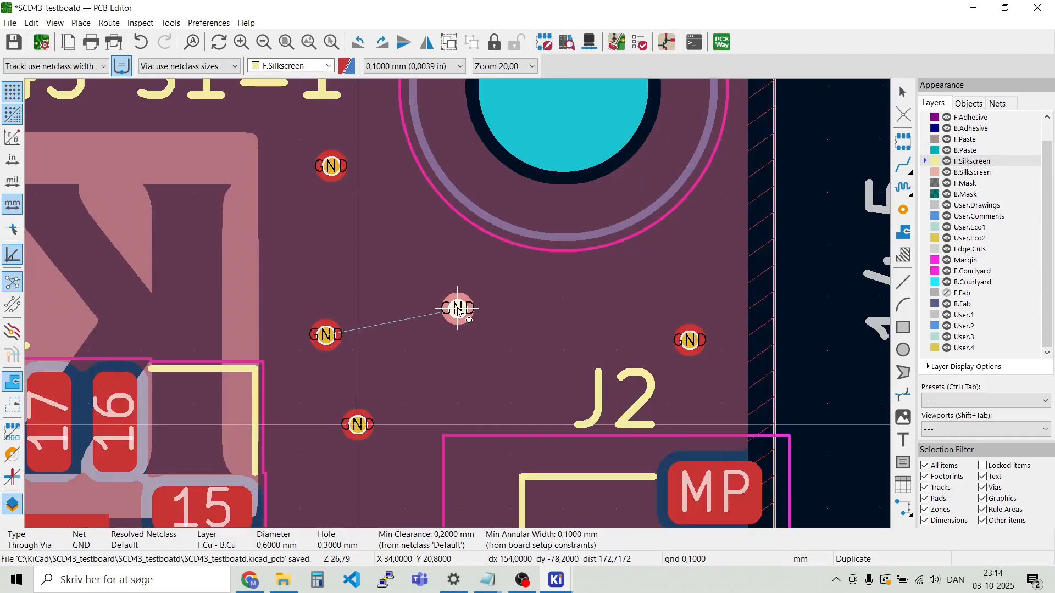
{"action": "left_click", "coordinate": [502, 297]}
Place two more GND via copies inside J2's outline, one beside pad 4 and one near the board edge, then stop duplicating
{"action": "key", "text": "ctrl+d"}
{"action": "scroll", "coordinate": [509, 455], "scroll_direction": "down", "scroll_amount": 2}
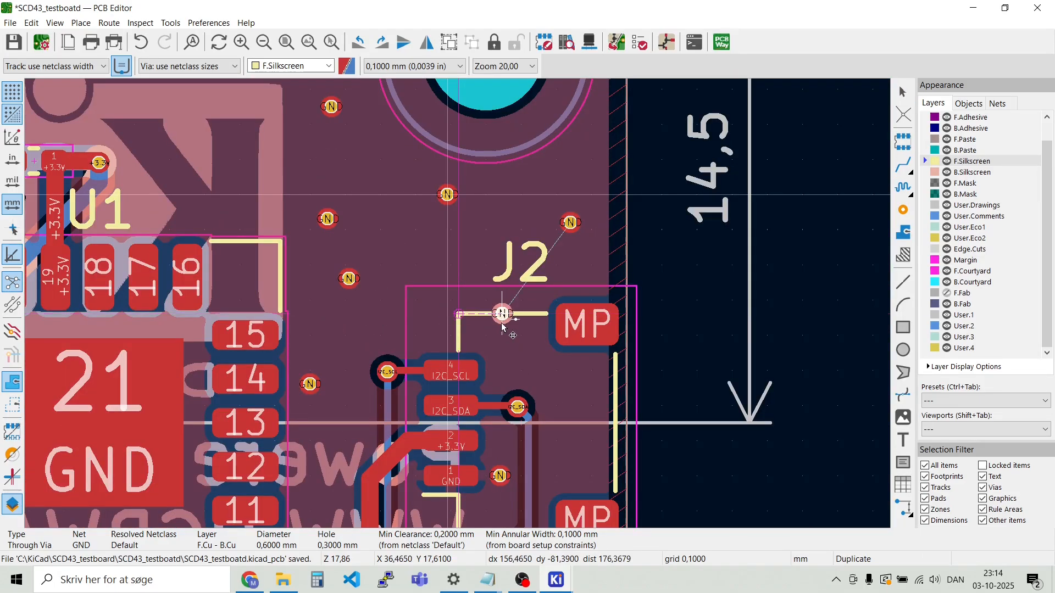
{"action": "left_click", "coordinate": [525, 361]}
{"action": "key", "text": "ctrl+d"}
{"action": "left_click", "coordinate": [580, 455]}
{"action": "key", "text": "ctrl+d"}
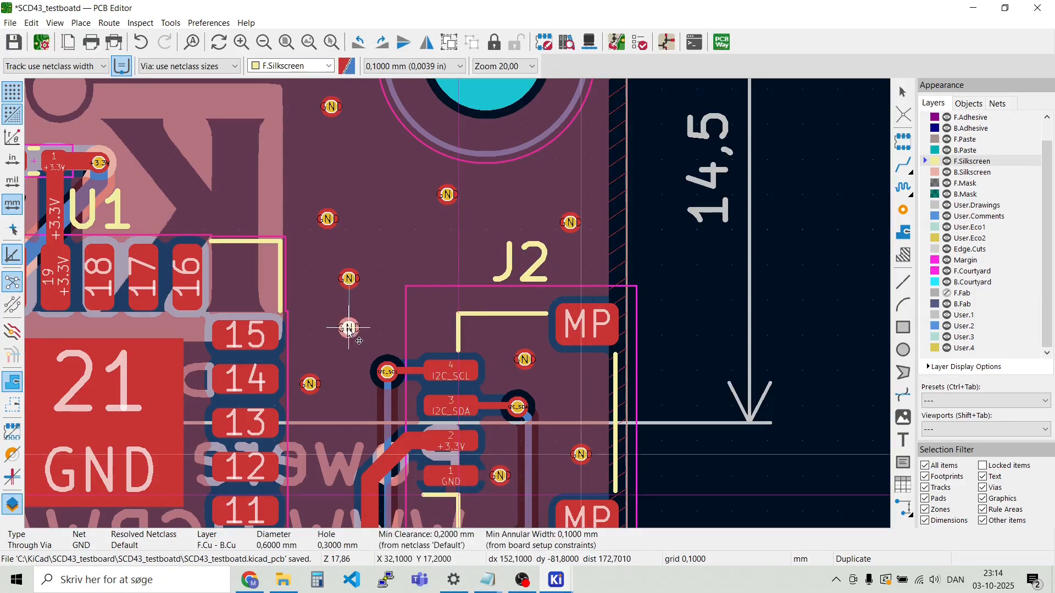
{"action": "key", "text": "Escape"}
{"action": "scroll", "coordinate": [460, 309], "scroll_direction": "down", "scroll_amount": 2}
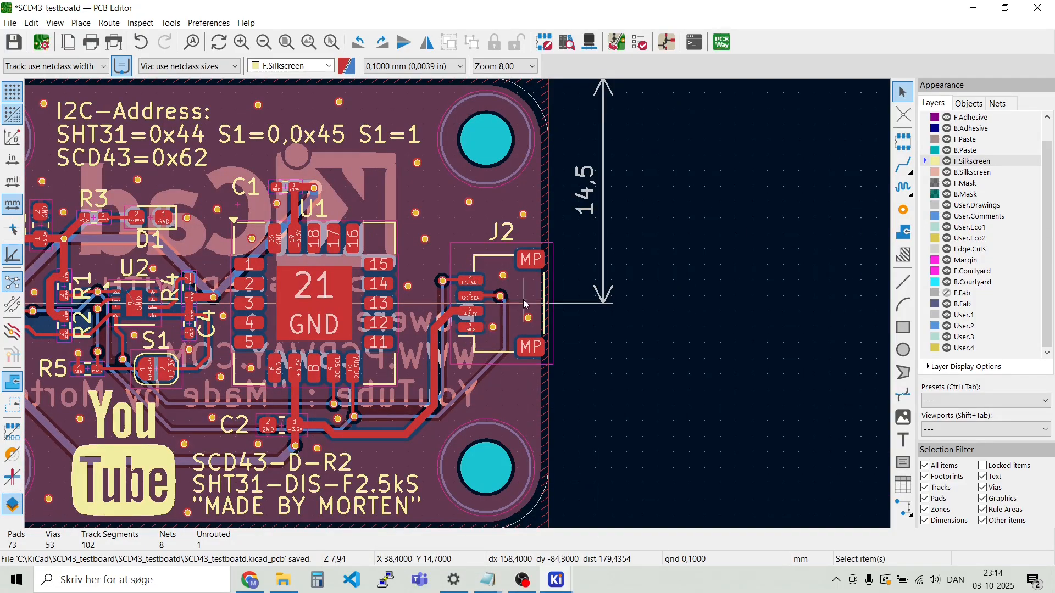
Duplicate the GND via inside J2, placing one copy above the lower-right mounting hole and two below the +3.3V track beside that hole
{"action": "scroll", "coordinate": [525, 303], "scroll_direction": "up", "scroll_amount": 3}
{"action": "left_click", "coordinate": [472, 365]}
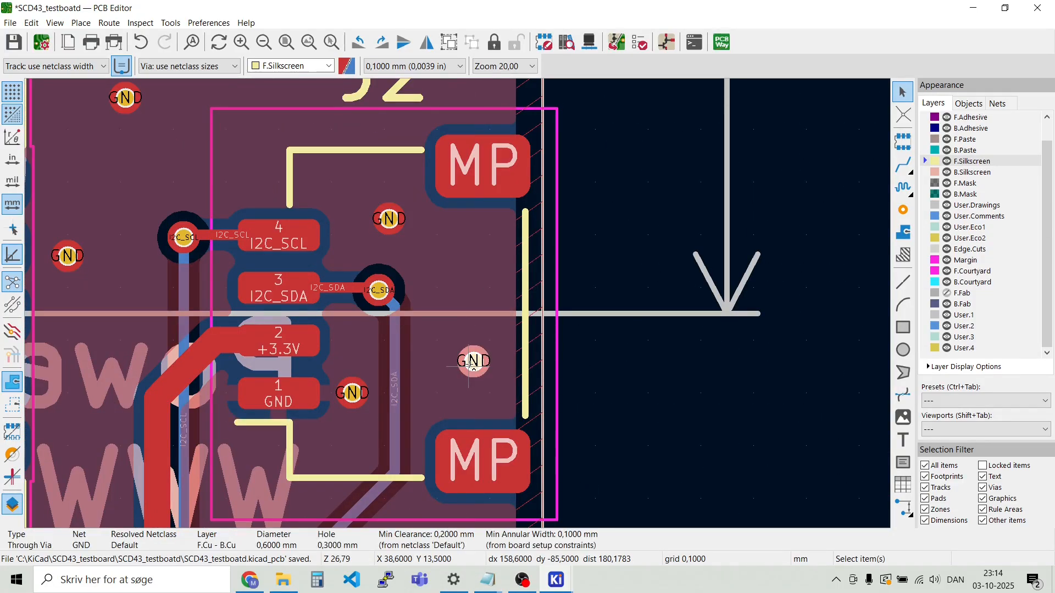
{"action": "key", "text": "ctrl+d"}
{"action": "scroll", "coordinate": [467, 406], "scroll_direction": "down", "scroll_amount": 2}
{"action": "left_click", "coordinate": [456, 421]}
{"action": "key", "text": "ctrl+d"}
{"action": "left_click", "coordinate": [287, 472]}
{"action": "key", "text": "ctrl+d"}
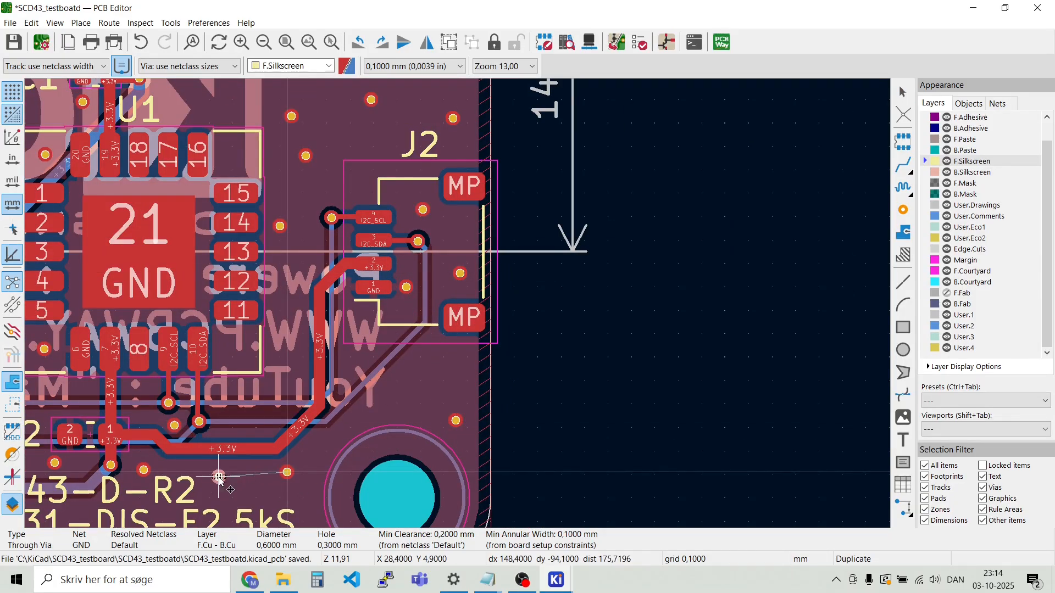
{"action": "left_click", "coordinate": [228, 486]}
Place more GND via copies below J2, between the lower-left mounting hole and the YouTube logo, and around J1 up to C3
{"action": "key", "text": "ctrl+d"}
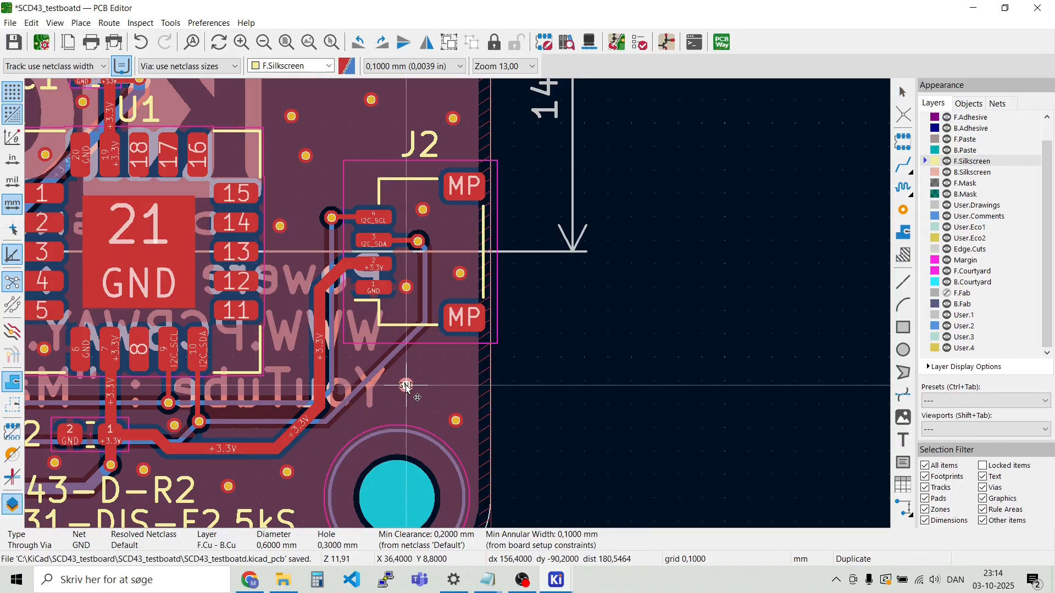
{"action": "scroll", "coordinate": [407, 386], "scroll_direction": "down", "scroll_amount": 3}
{"action": "scroll", "coordinate": [313, 340], "scroll_direction": "up", "scroll_amount": 4}
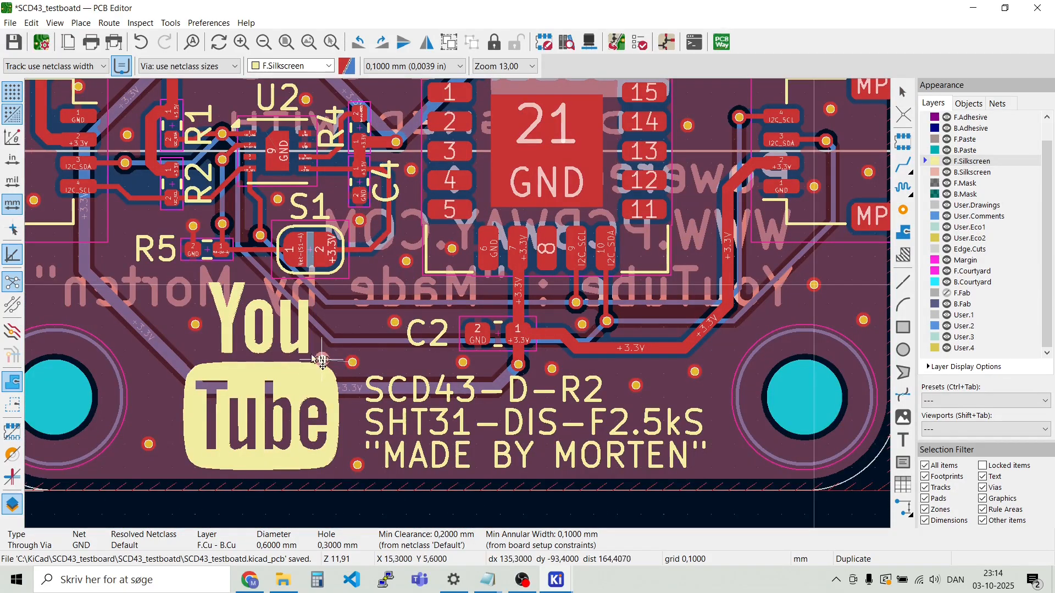
{"action": "left_click", "coordinate": [150, 391]}
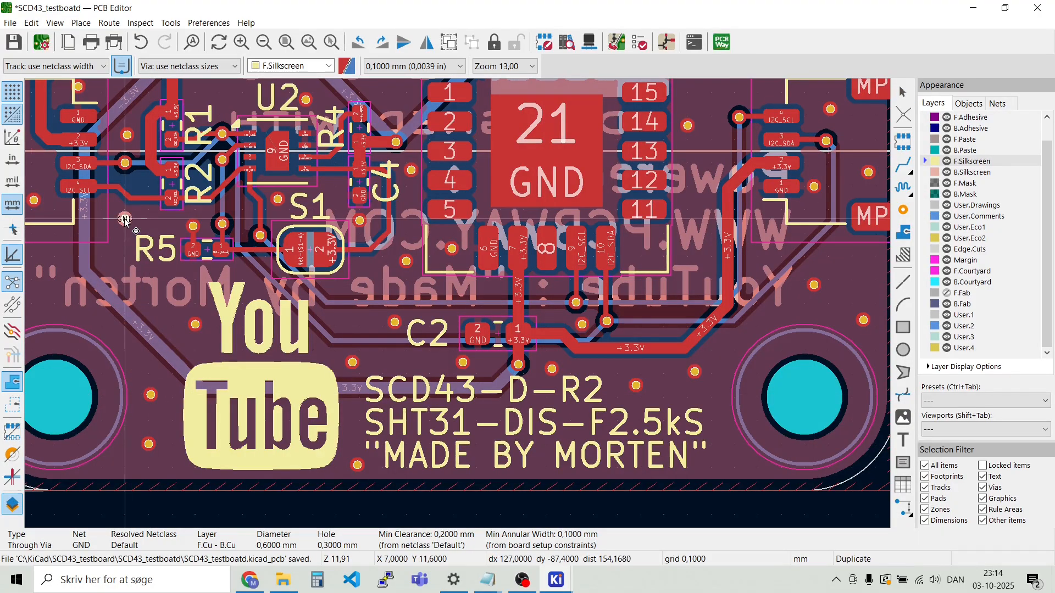
{"action": "scroll", "coordinate": [125, 219], "scroll_direction": "down", "scroll_amount": 2}
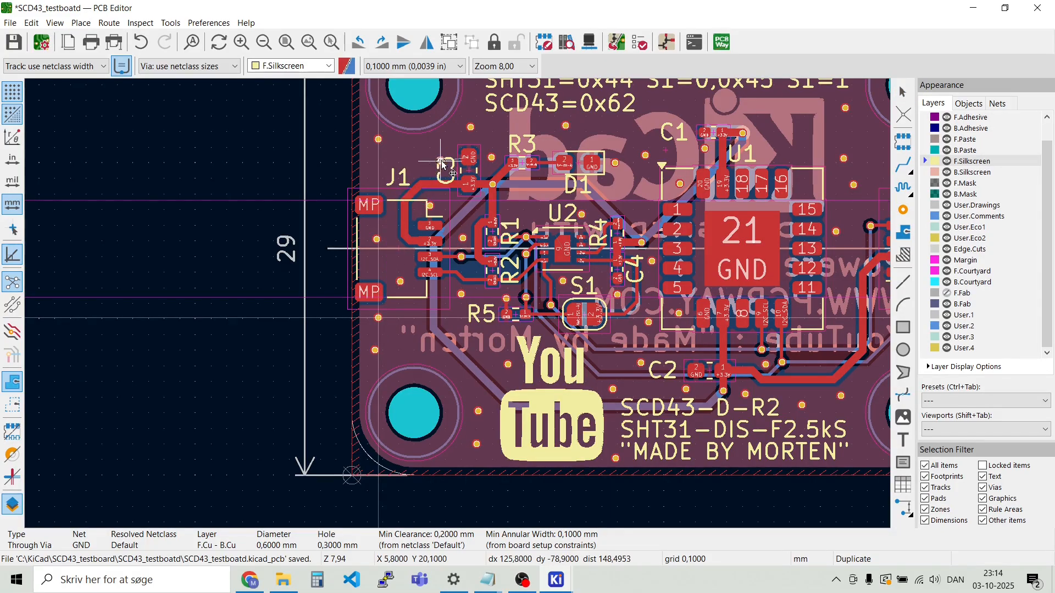
{"action": "scroll", "coordinate": [434, 164], "scroll_direction": "up", "scroll_amount": 3}
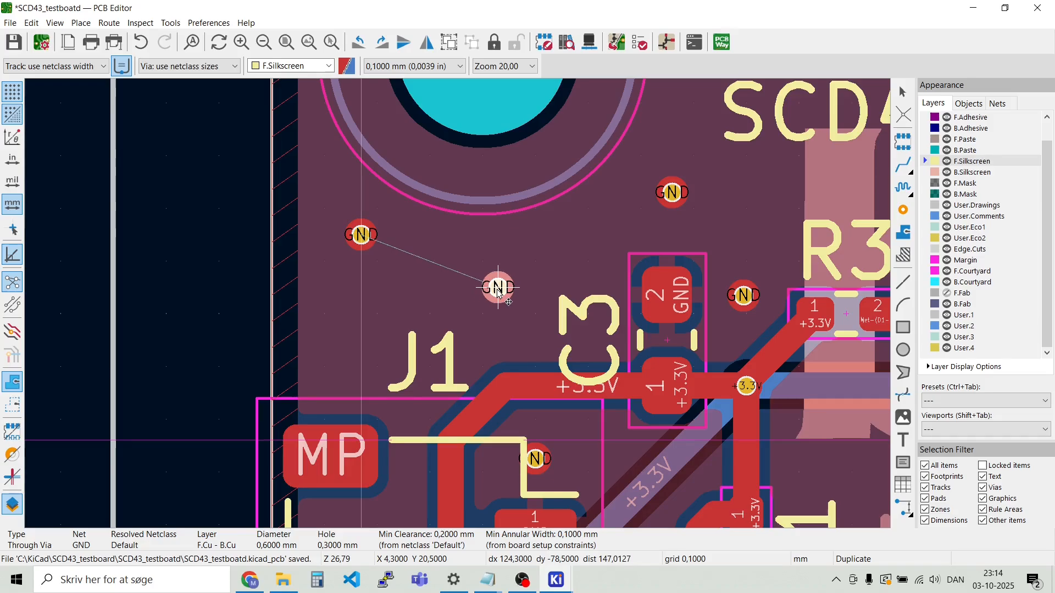
{"action": "left_click", "coordinate": [498, 288]}
Add GND via copies between R4 and U1 and beside the U2 label above R1, and refill the copper zones
{"action": "scroll", "coordinate": [458, 305], "scroll_direction": "down", "scroll_amount": 3}
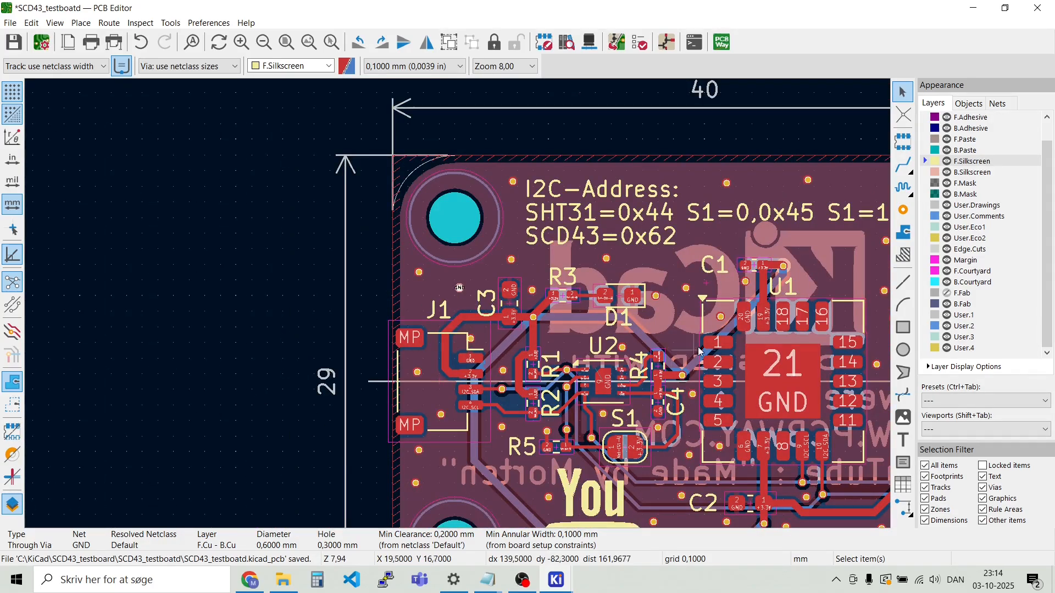
{"action": "scroll", "coordinate": [670, 335], "scroll_direction": "up", "scroll_amount": 3}
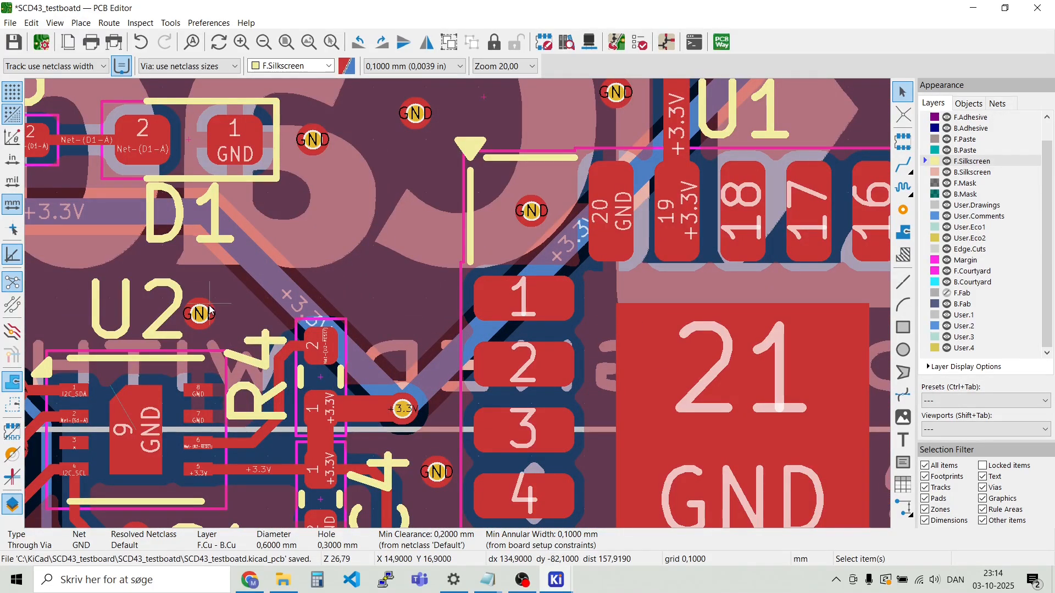
{"action": "key", "text": "ctrl+d"}
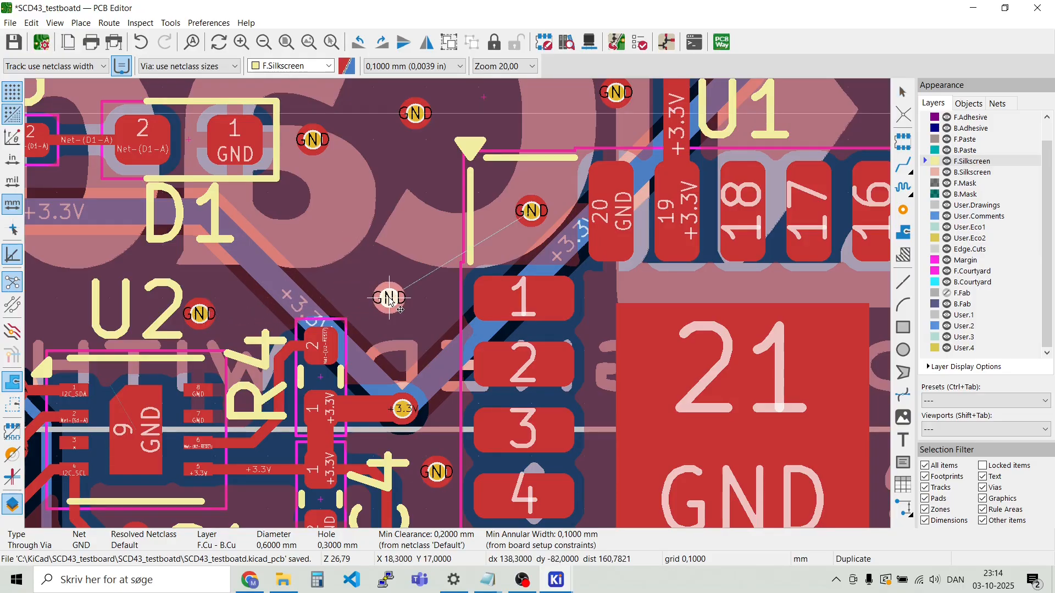
{"action": "scroll", "coordinate": [458, 305], "scroll_direction": "down", "scroll_amount": 1}
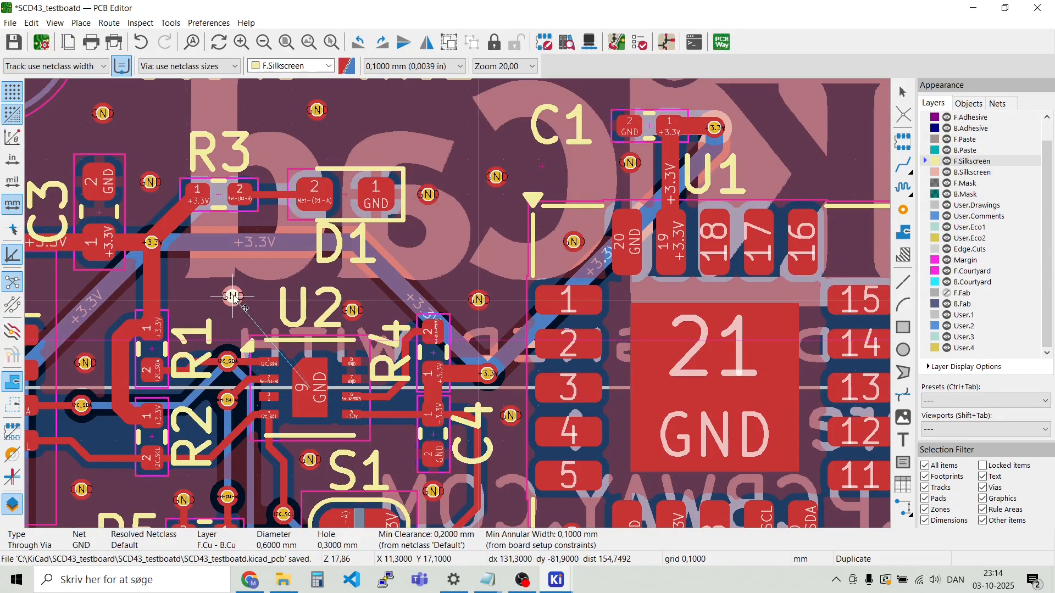
{"action": "left_click", "coordinate": [243, 306]}
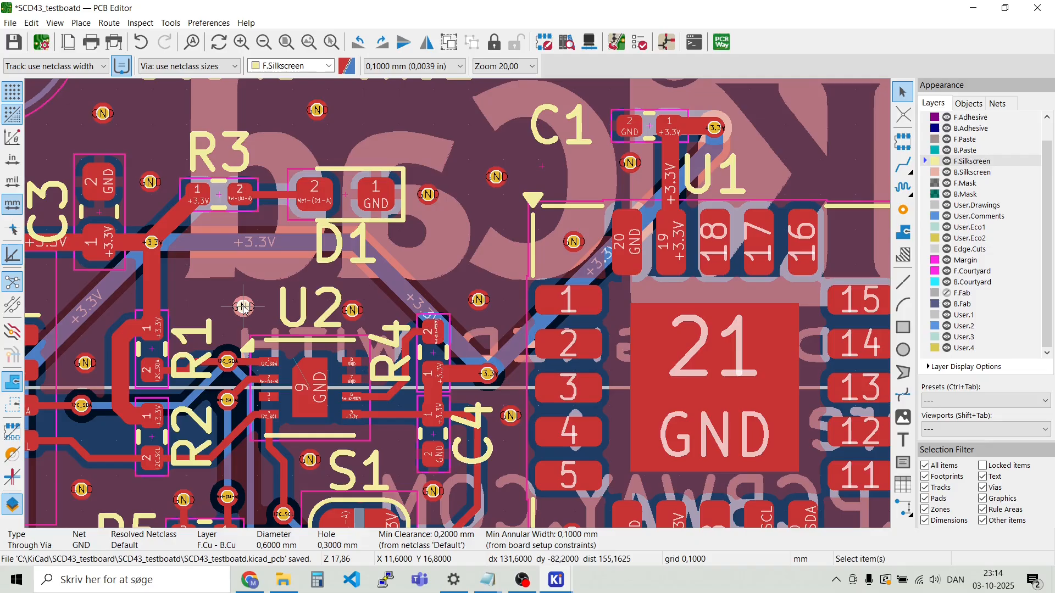
{"action": "key", "text": "Escape"}
{"action": "key", "text": "b"}
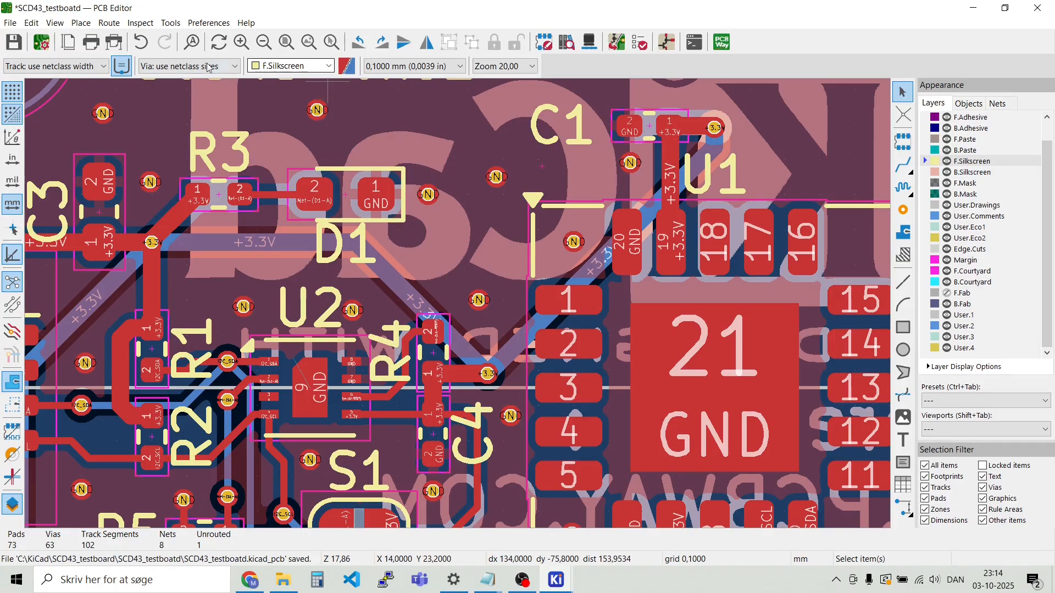
Run the design rules check on the board with all zones refilled first
{"action": "left_click", "coordinate": [167, 24]}
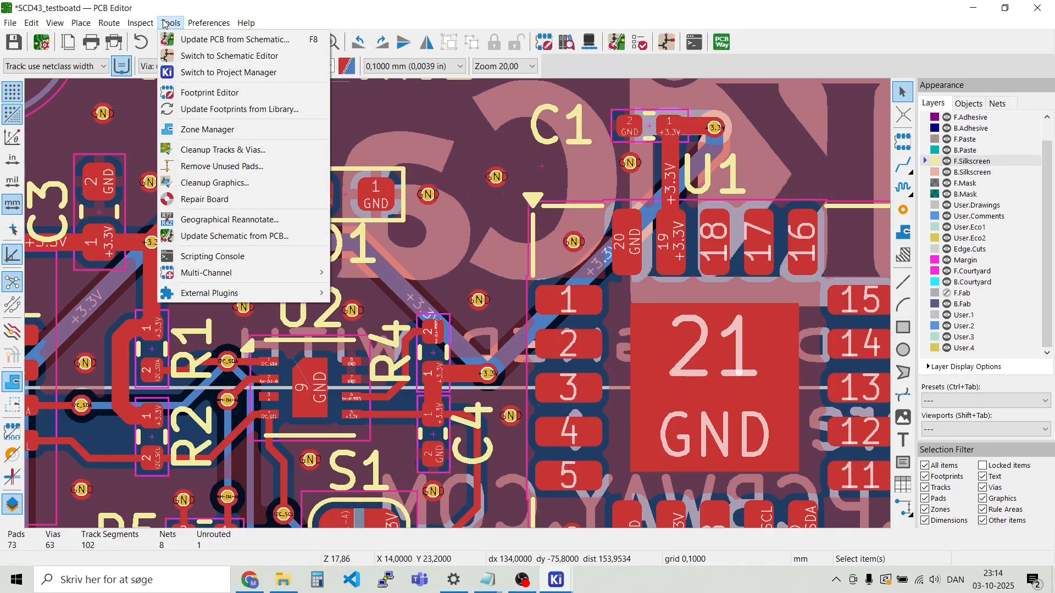
{"action": "mouse_move", "coordinate": [140, 26]}
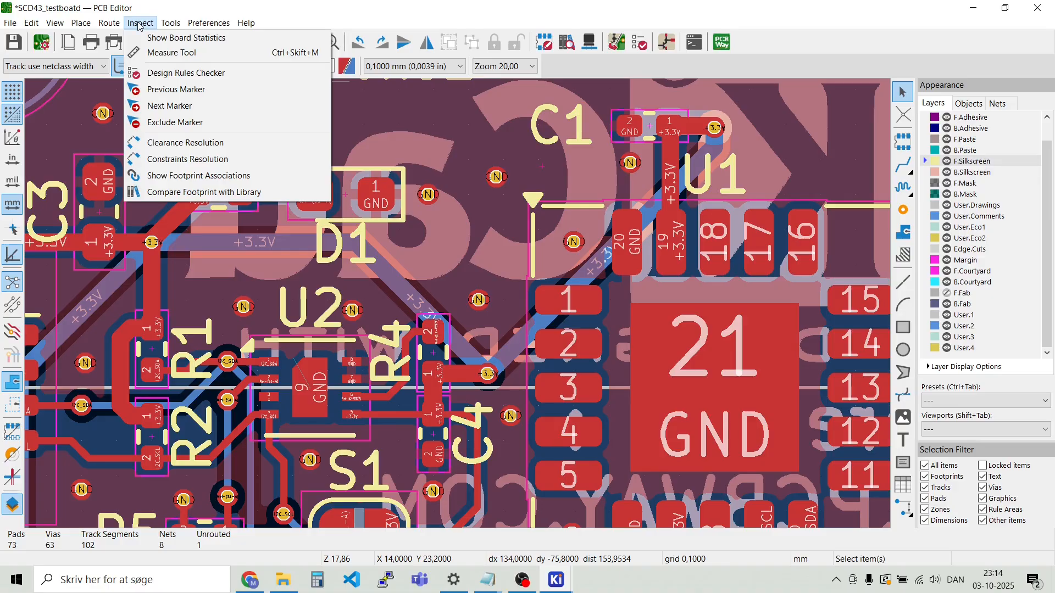
{"action": "left_click", "coordinate": [163, 74]}
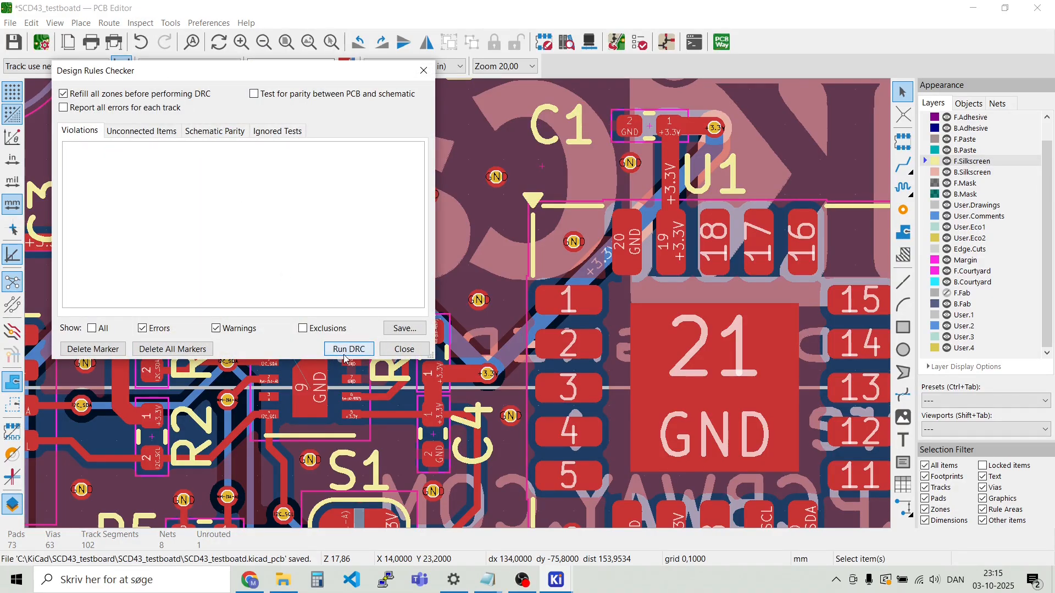
{"action": "left_click", "coordinate": [344, 354]}
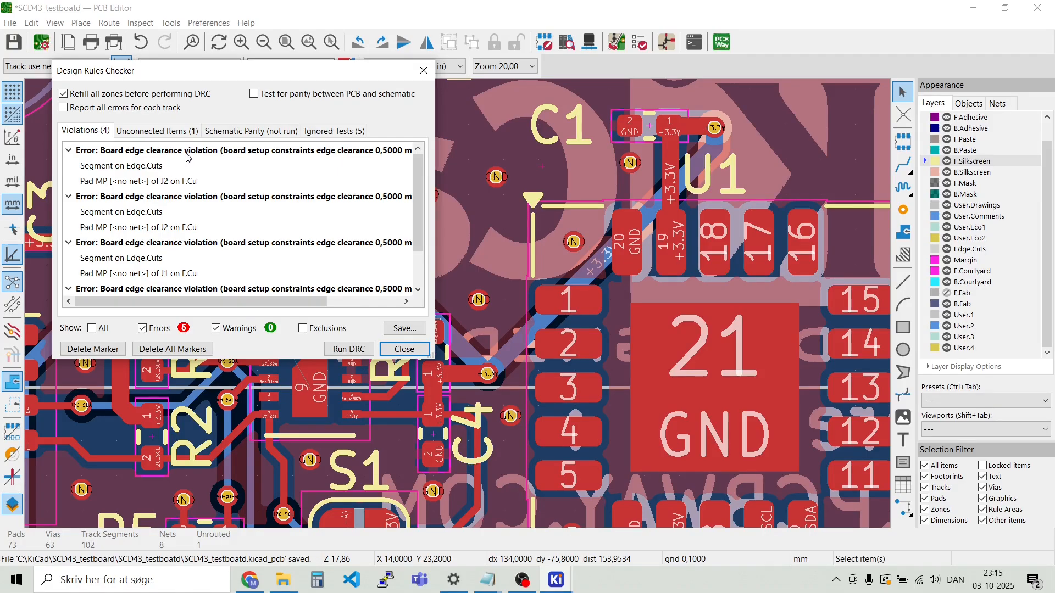
Examine the unconnected items and locate the GND zone and pad 9 of U2 on the board
{"action": "left_click", "coordinate": [158, 131]}
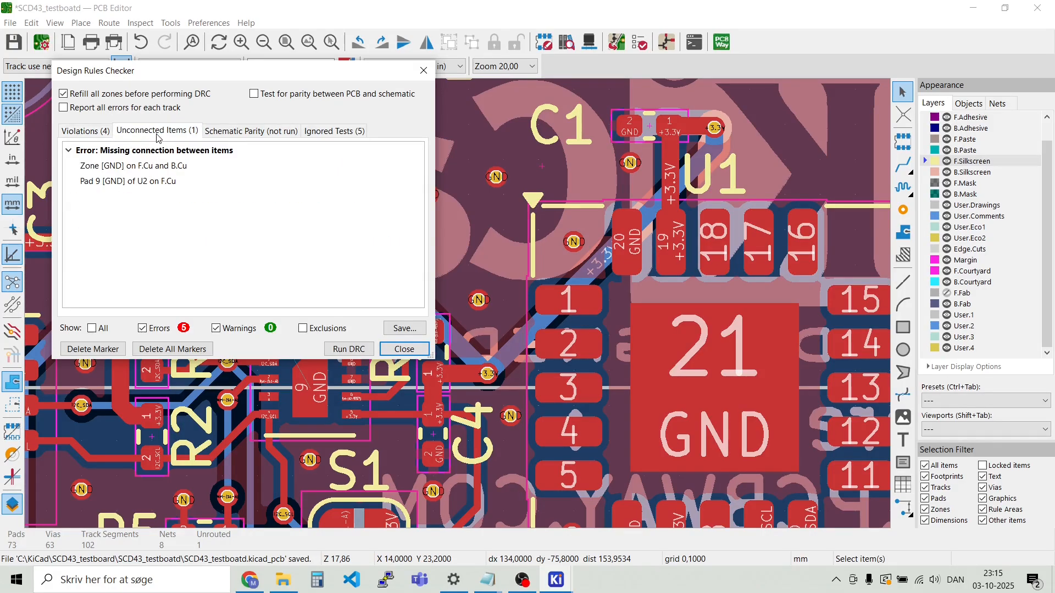
{"action": "left_click", "coordinate": [139, 166]}
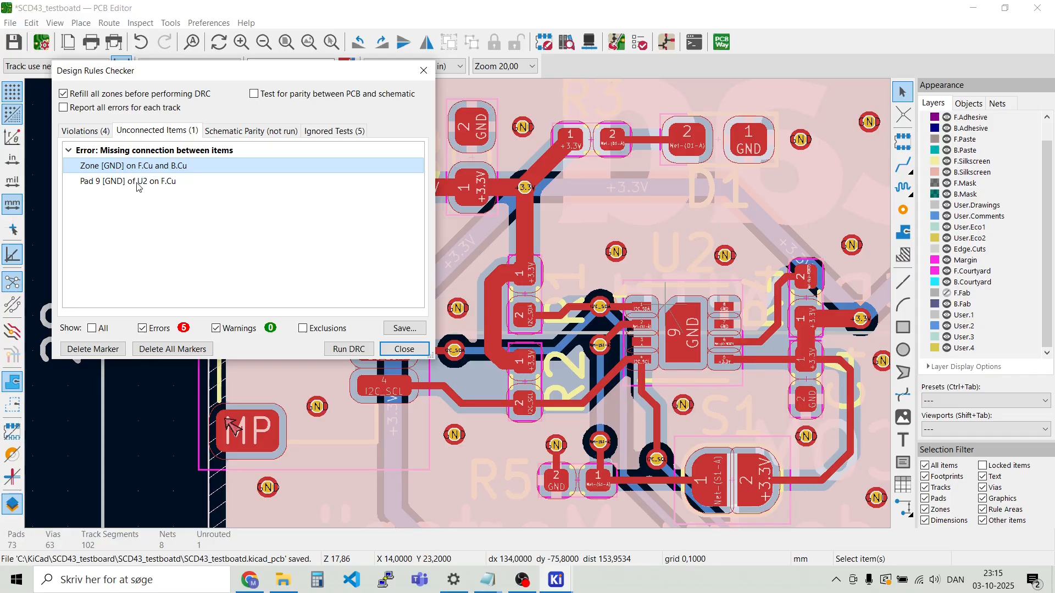
{"action": "left_click", "coordinate": [136, 182]}
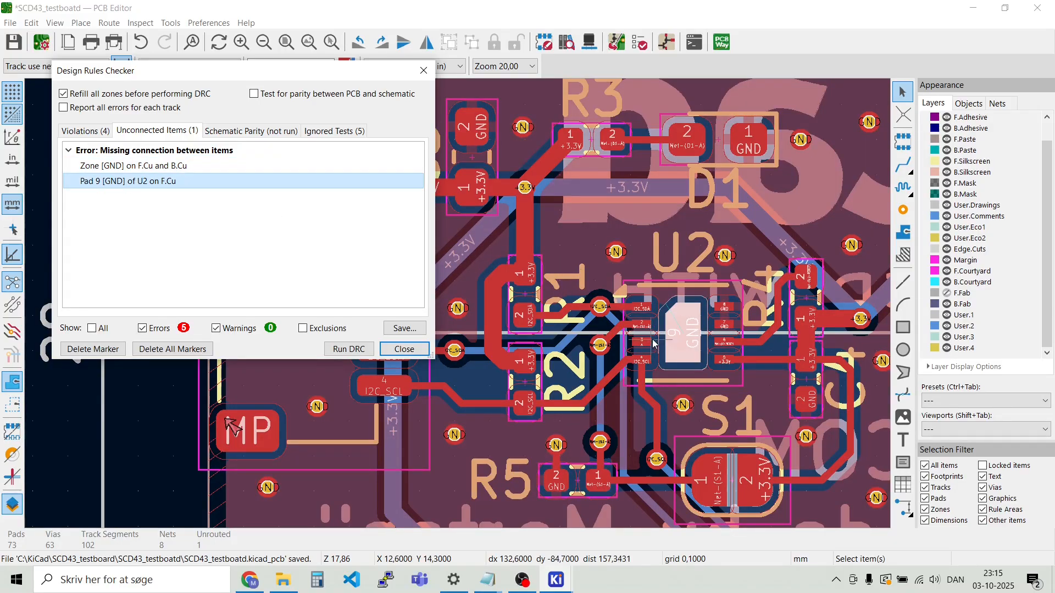
{"action": "scroll", "coordinate": [682, 331], "scroll_direction": "up", "scroll_amount": 5}
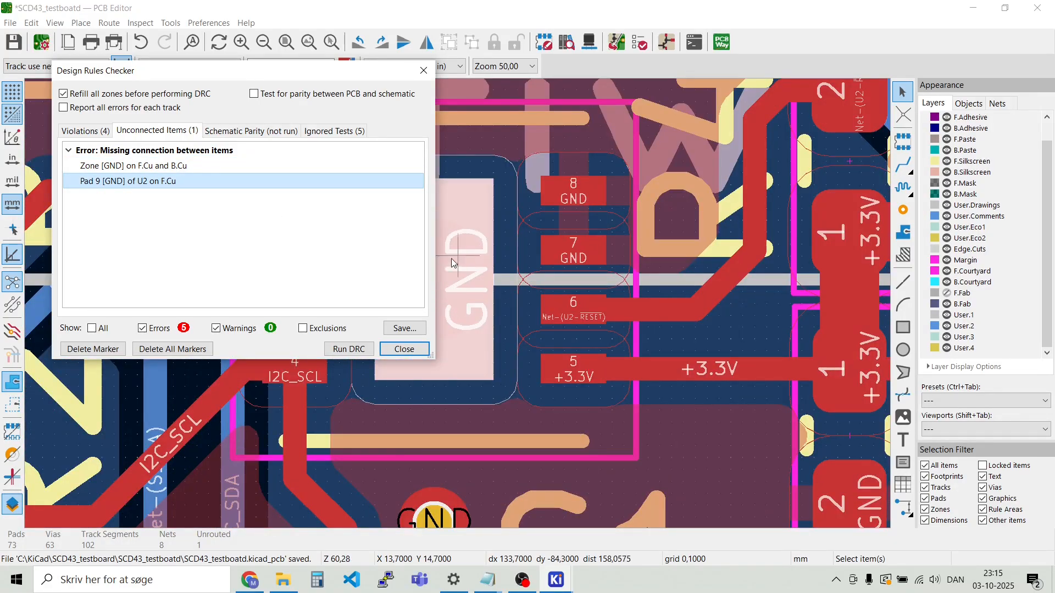
{"action": "key", "text": "Escape"}
Route F.Cu GND tracks from U2's pad 9 to the GND vias below and above the chip, and refill the copper zones
{"action": "scroll", "coordinate": [453, 256], "scroll_direction": "down", "scroll_amount": 2}
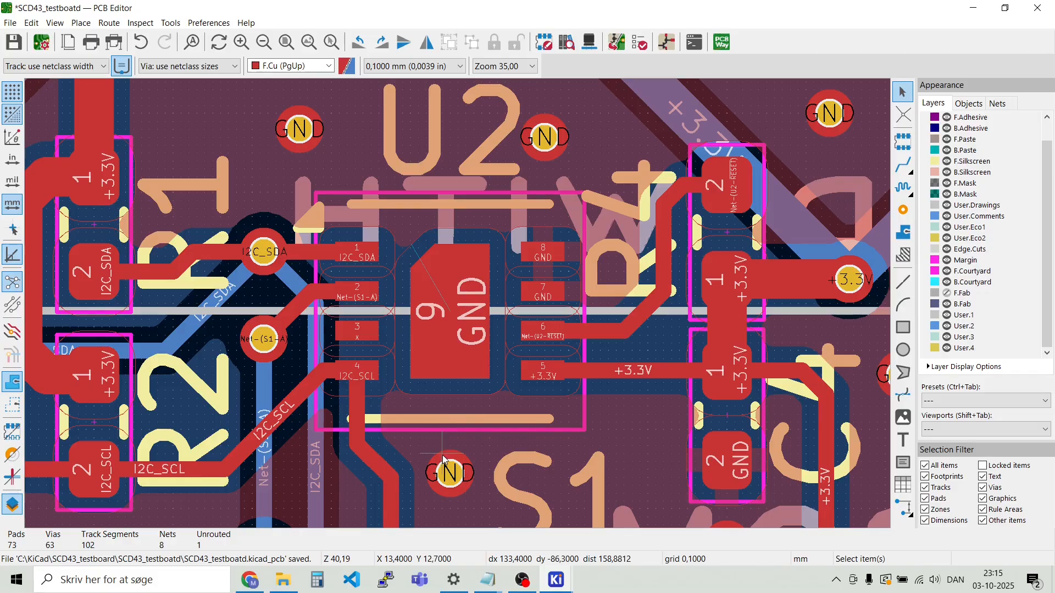
{"action": "key", "text": "x"}
{"action": "left_click", "coordinate": [462, 323]}
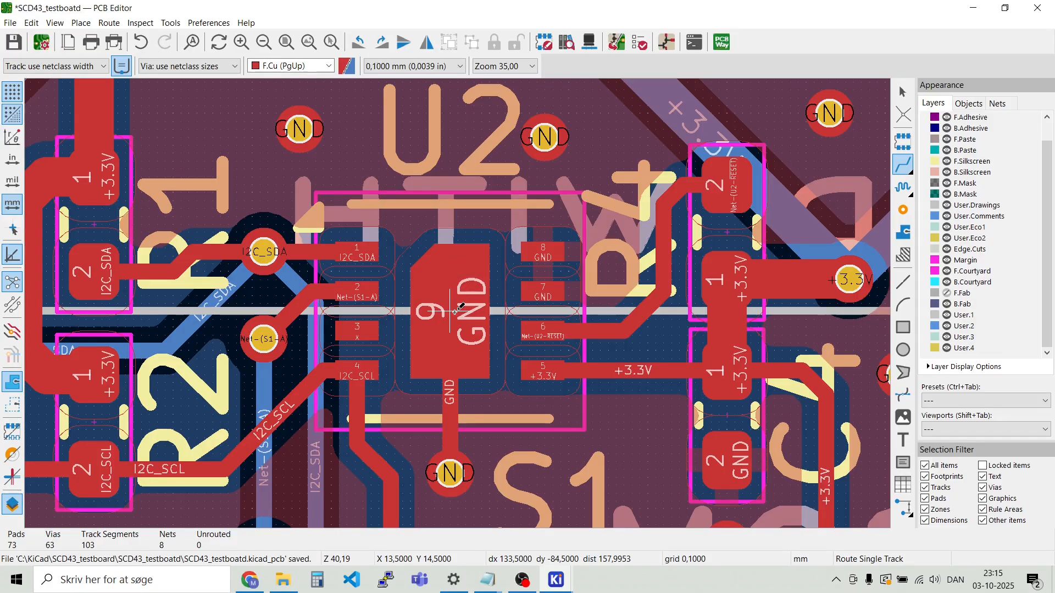
{"action": "left_click", "coordinate": [455, 311]}
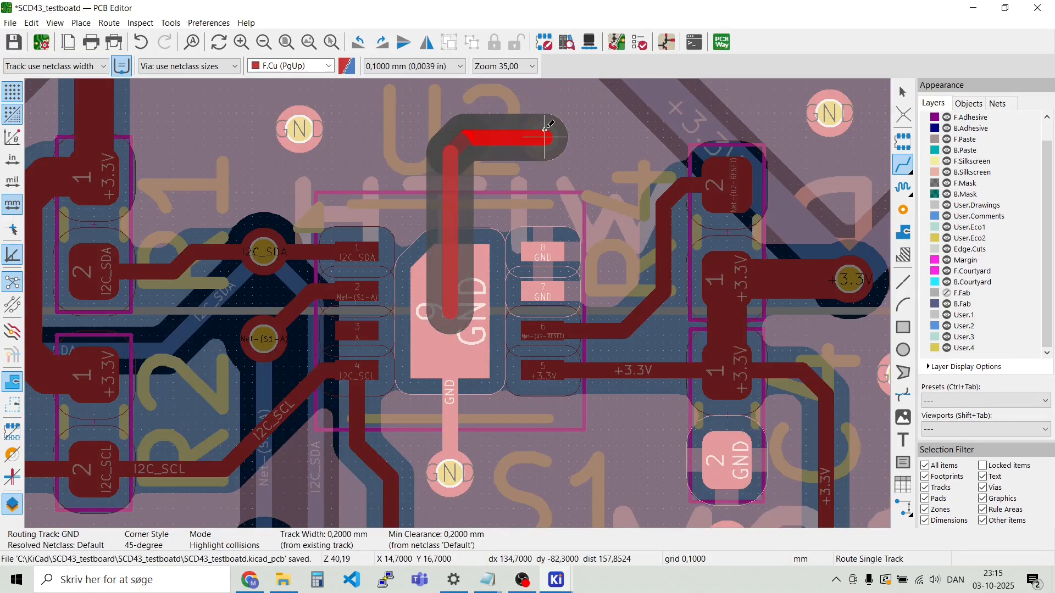
{"action": "left_click", "coordinate": [546, 129]}
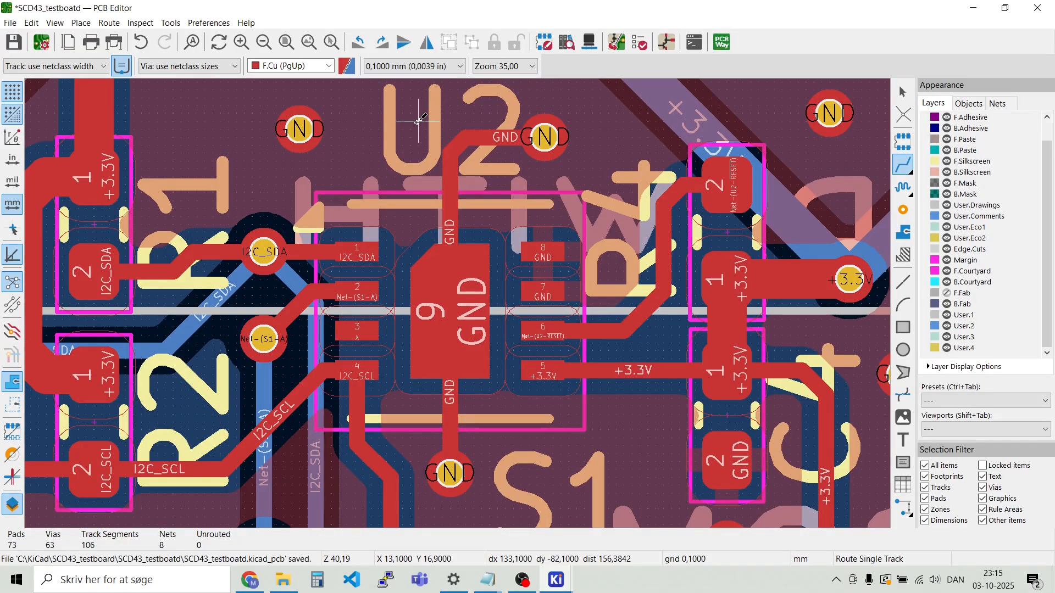
{"action": "key", "text": "b"}
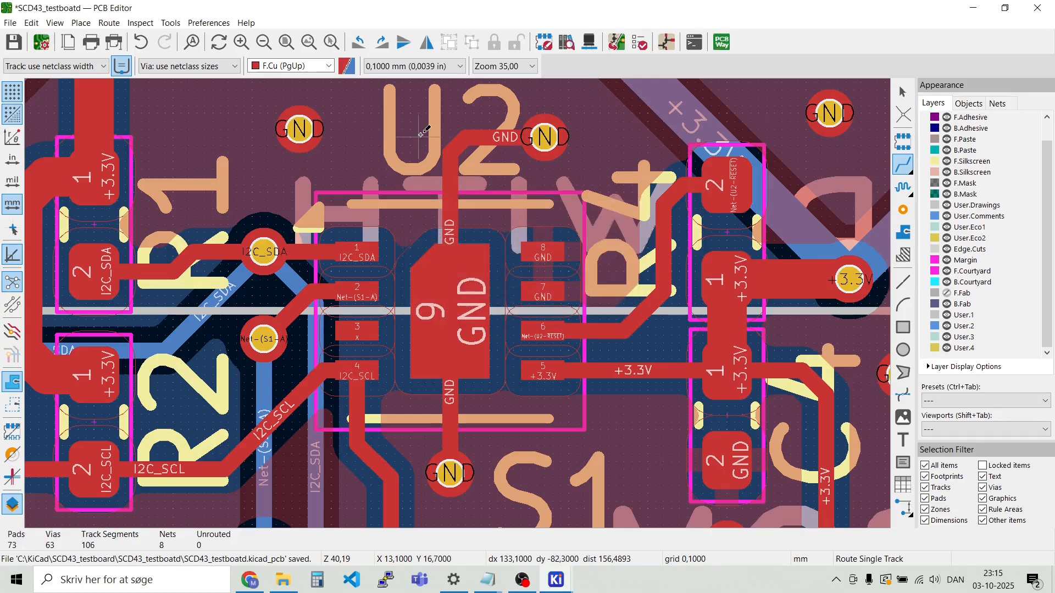
Rerun the design rules check to verify the new GND connections at U2
{"action": "left_click", "coordinate": [169, 24]}
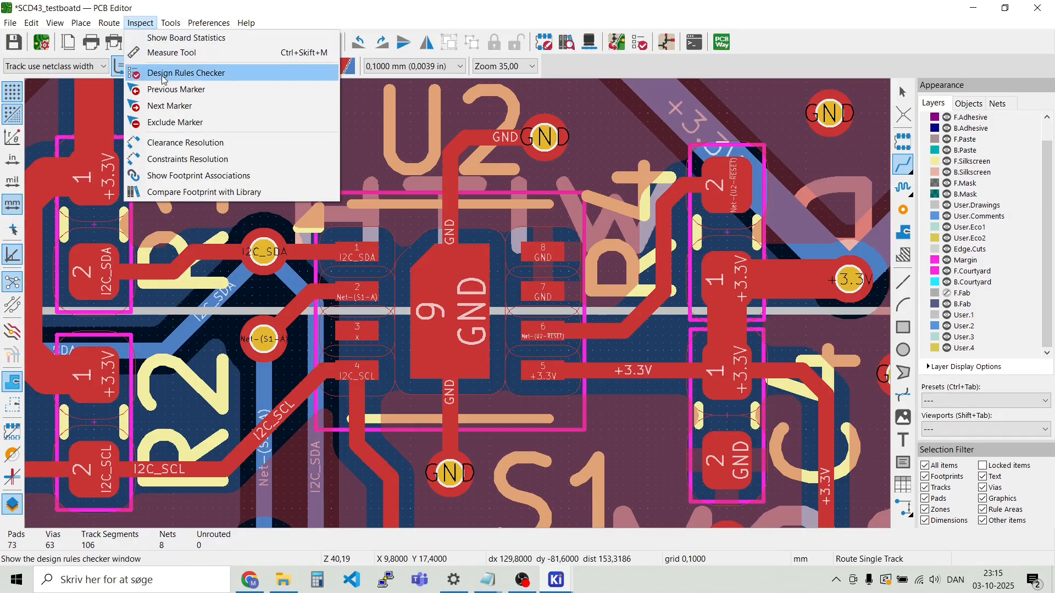
{"action": "left_click", "coordinate": [170, 69]}
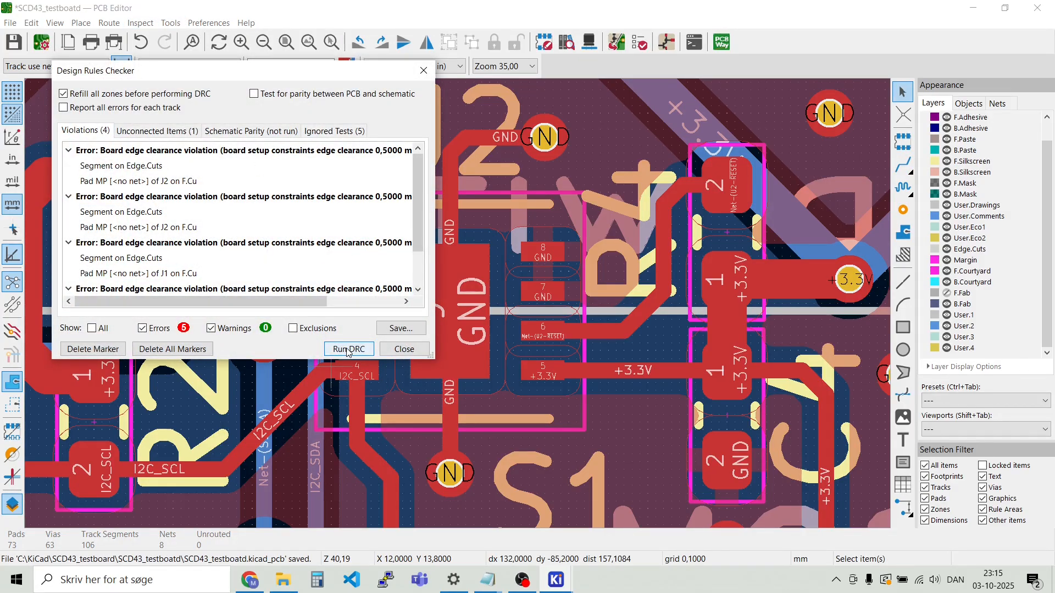
{"action": "left_click", "coordinate": [346, 348]}
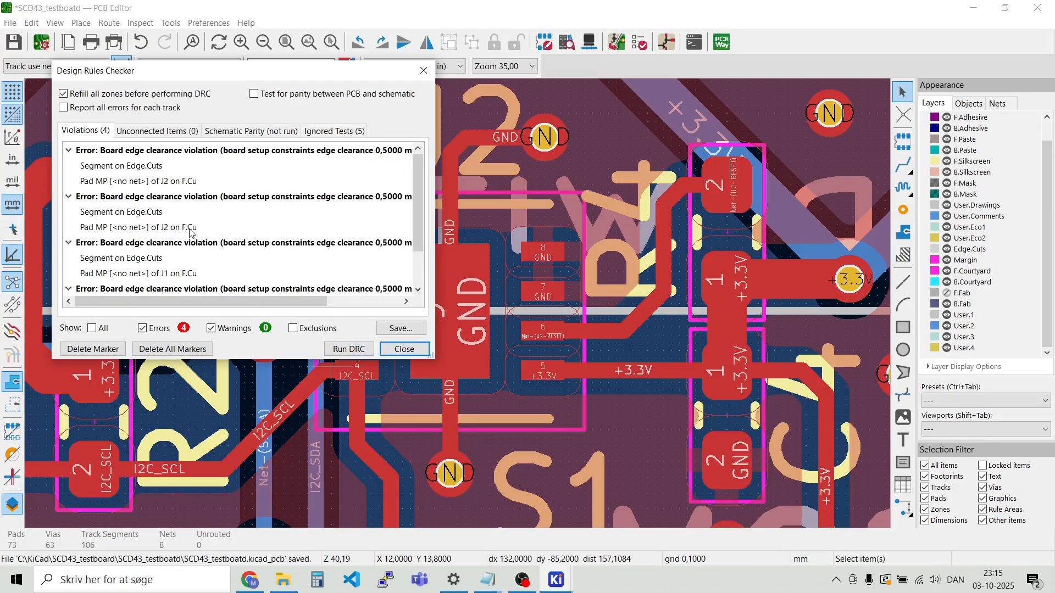
Examine the board edge clearance violations and inspect J1's lower MP pad against the board outline
{"action": "scroll", "coordinate": [190, 232], "scroll_direction": "down", "scroll_amount": 1}
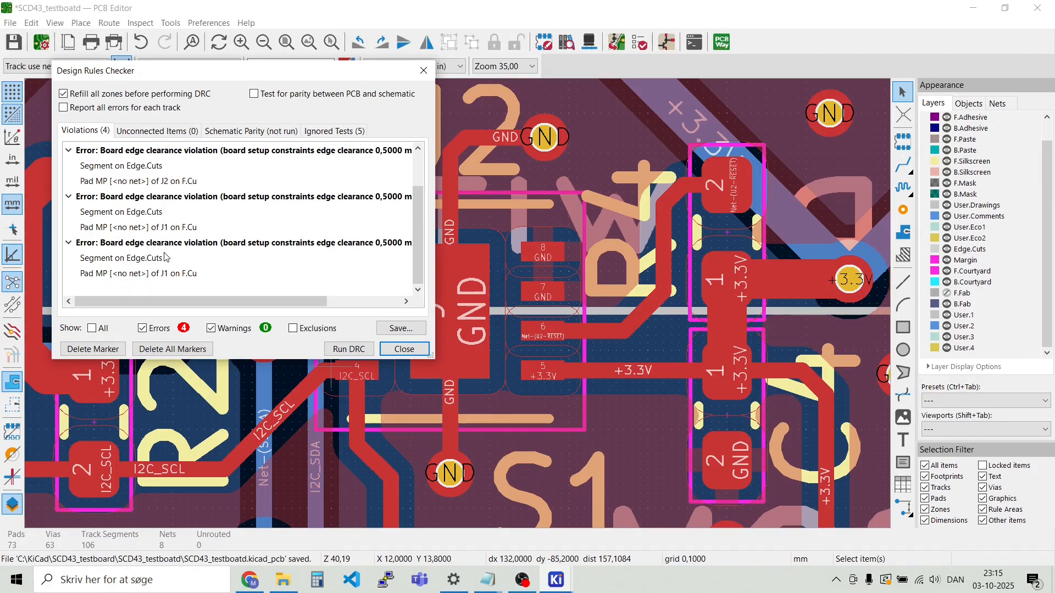
{"action": "left_click", "coordinate": [187, 246]}
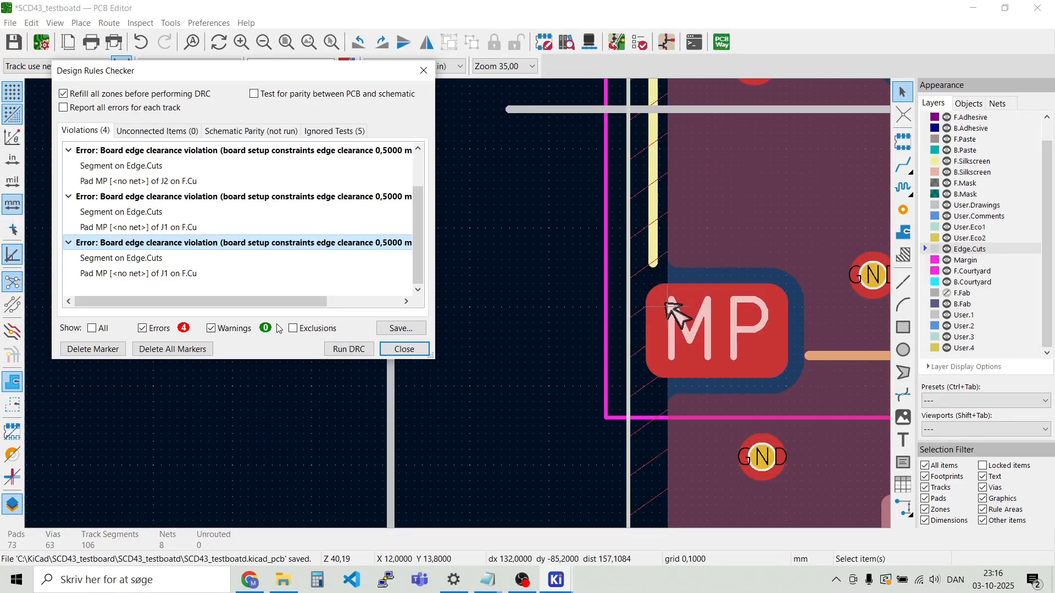
{"action": "key", "text": "Escape"}
{"action": "scroll", "coordinate": [457, 304], "scroll_direction": "down", "scroll_amount": 2}
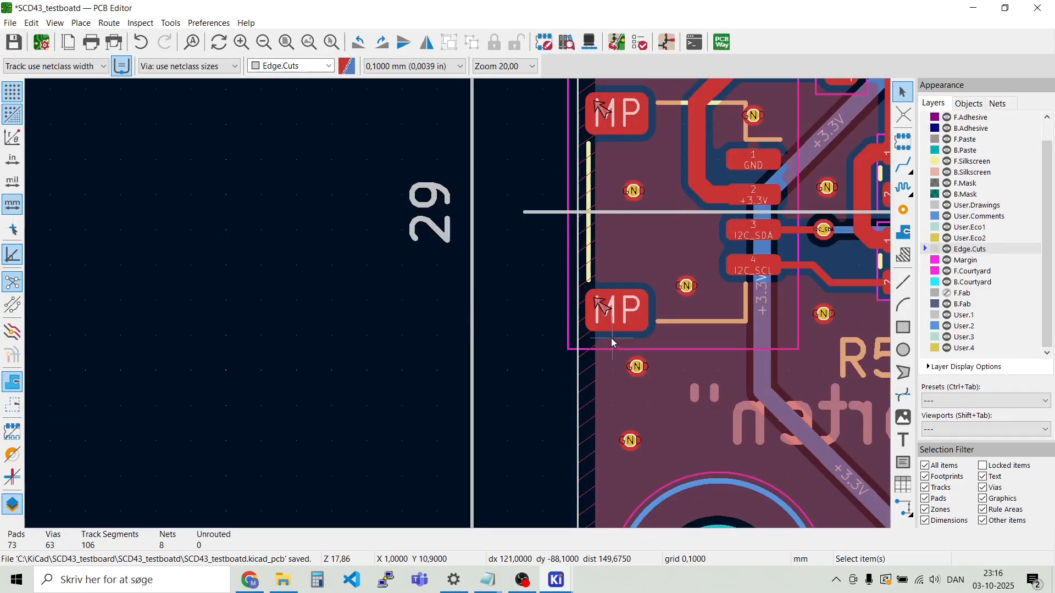
{"action": "scroll", "coordinate": [600, 303], "scroll_direction": "up", "scroll_amount": 3}
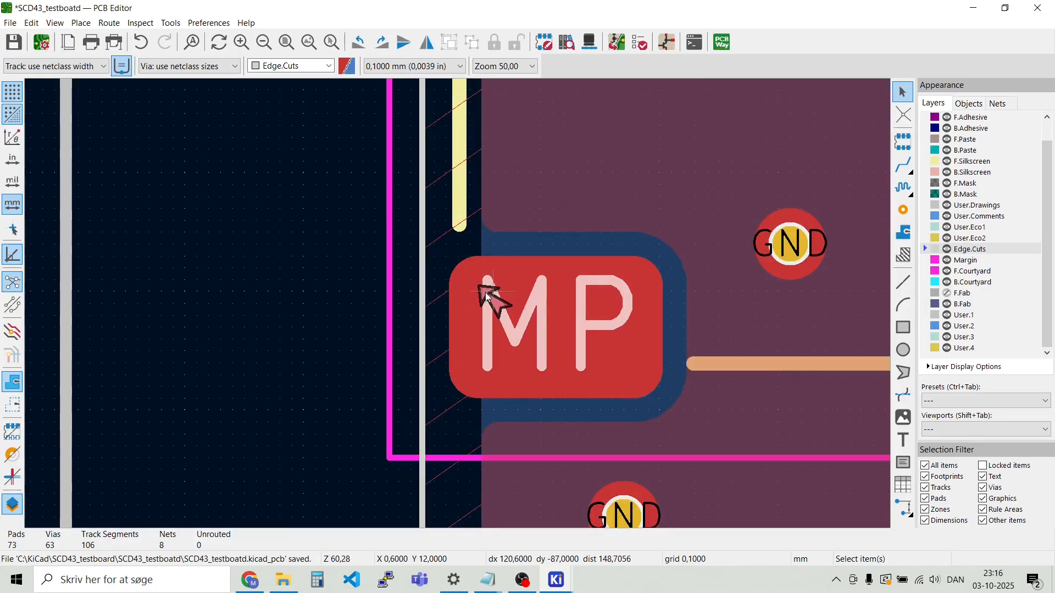
{"action": "scroll", "coordinate": [450, 301], "scroll_direction": "down", "scroll_amount": 1}
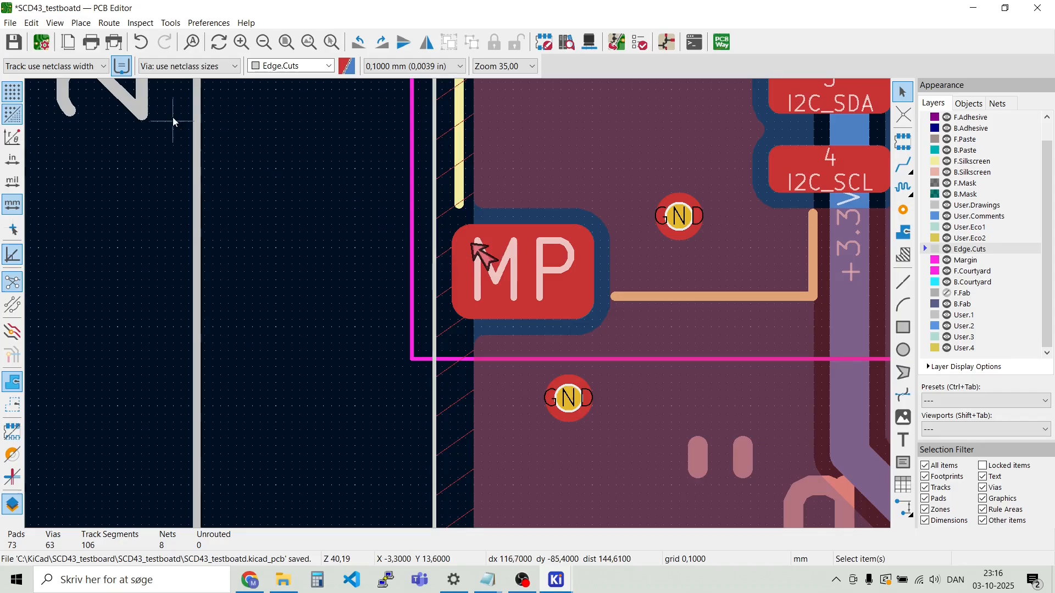
Set the board's copper to edge clearance constraint to 0,2 mm and refill the copper zones
{"action": "left_click", "coordinate": [10, 22]}
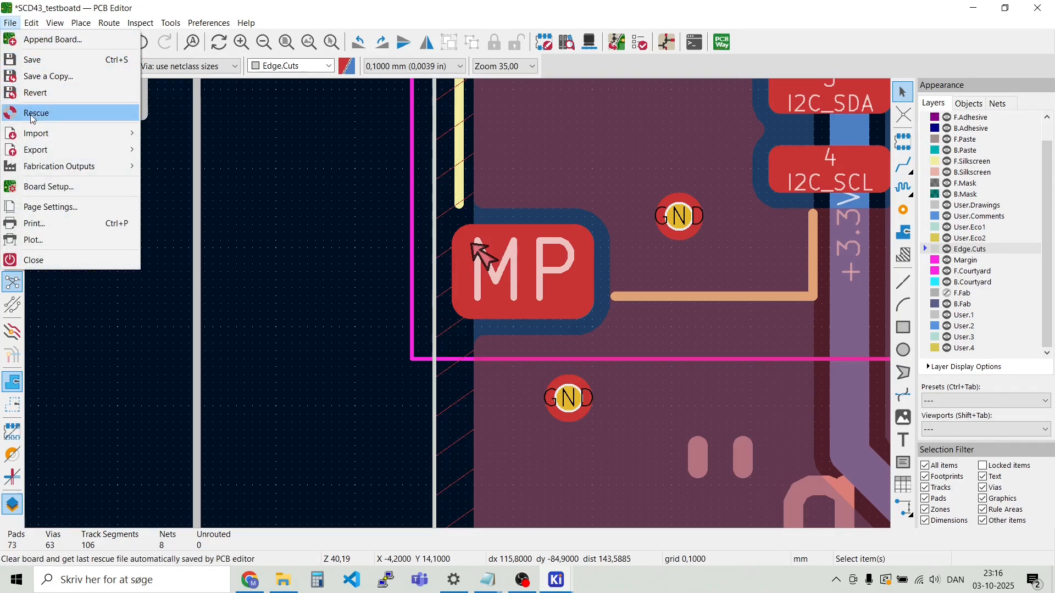
{"action": "left_click", "coordinate": [50, 187]}
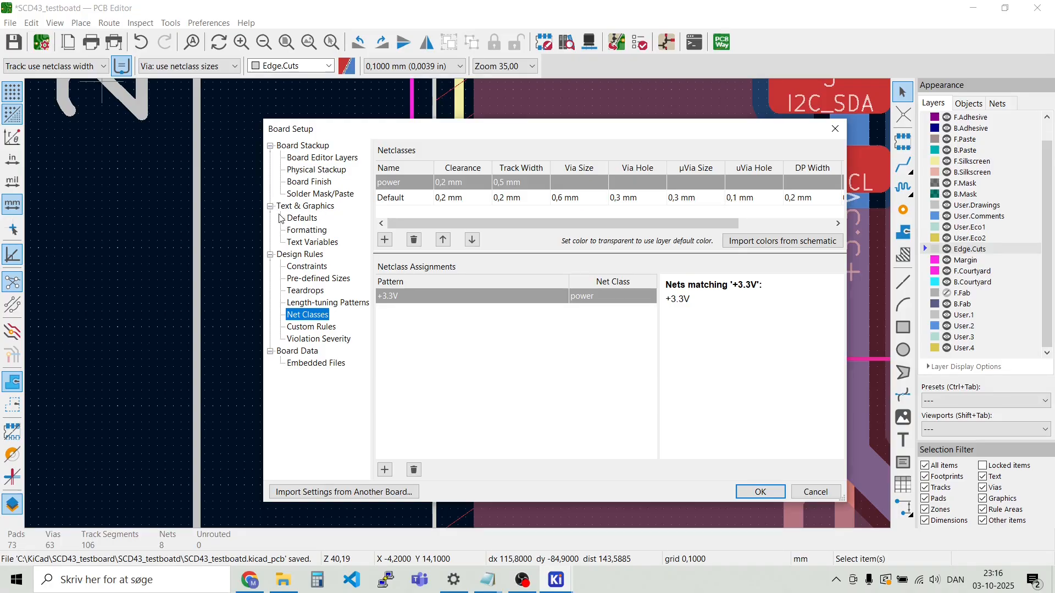
{"action": "left_click", "coordinate": [305, 267]}
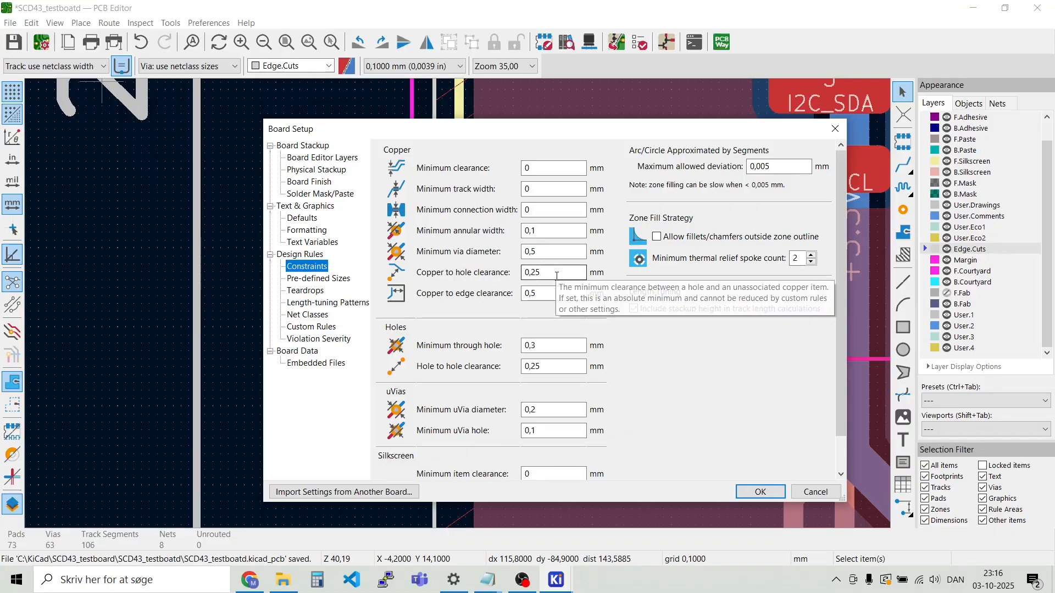
{"action": "left_click", "coordinate": [547, 295]}
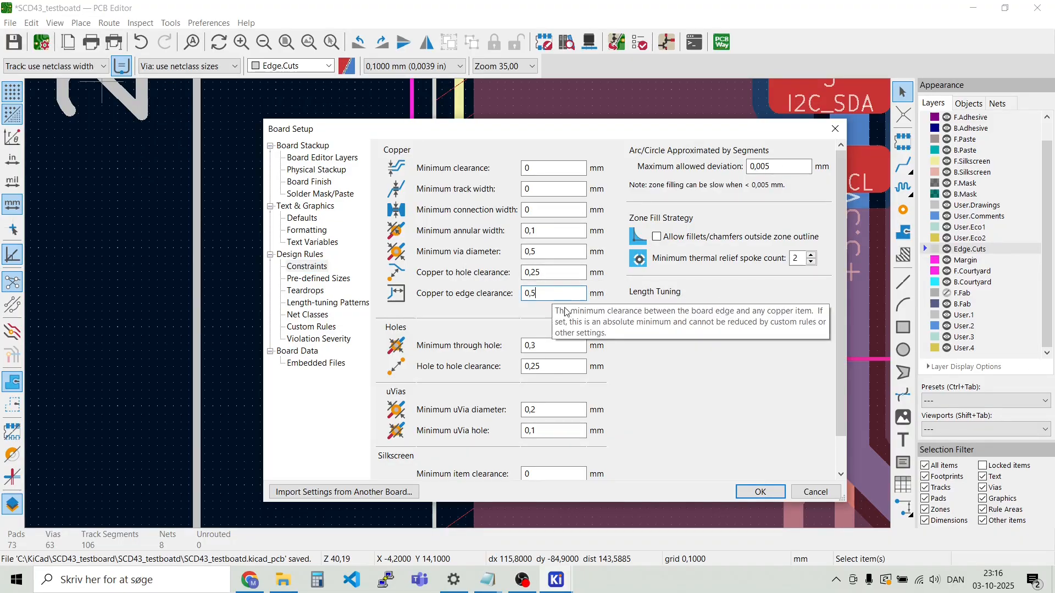
{"action": "key", "text": "BackSpace"}
{"action": "type", "text": "2"}
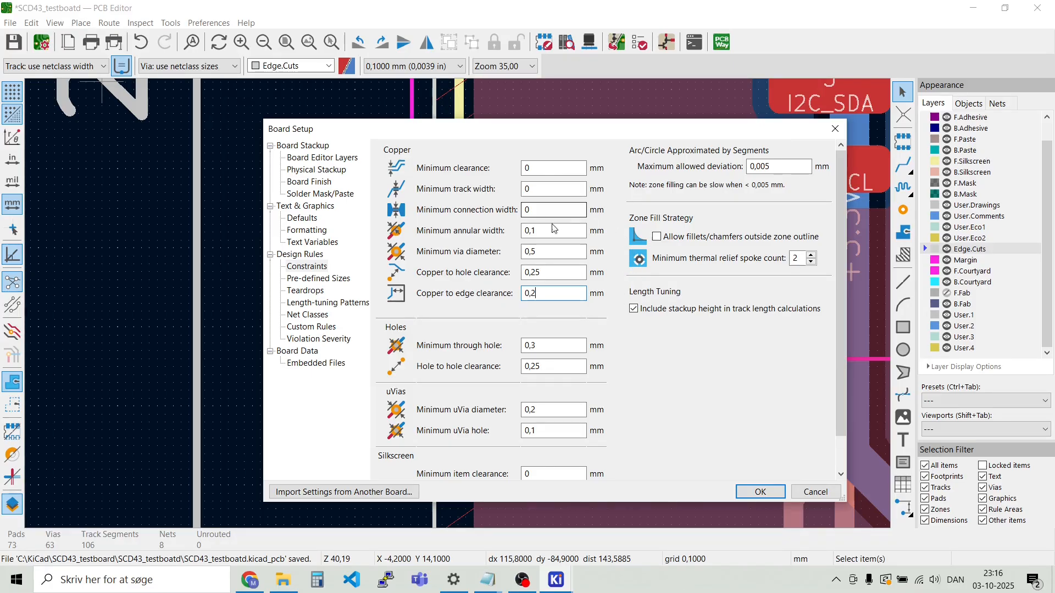
{"action": "scroll", "coordinate": [547, 266], "scroll_direction": "down", "scroll_amount": 1}
{"action": "scroll", "coordinate": [547, 266], "scroll_direction": "down", "scroll_amount": 3}
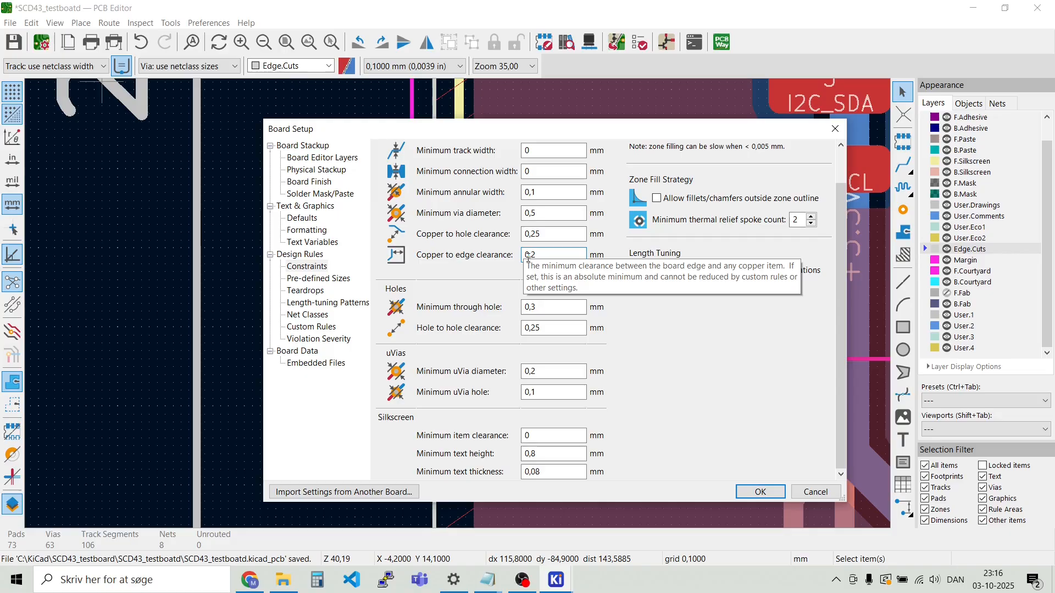
{"action": "scroll", "coordinate": [516, 273], "scroll_direction": "up", "scroll_amount": 1}
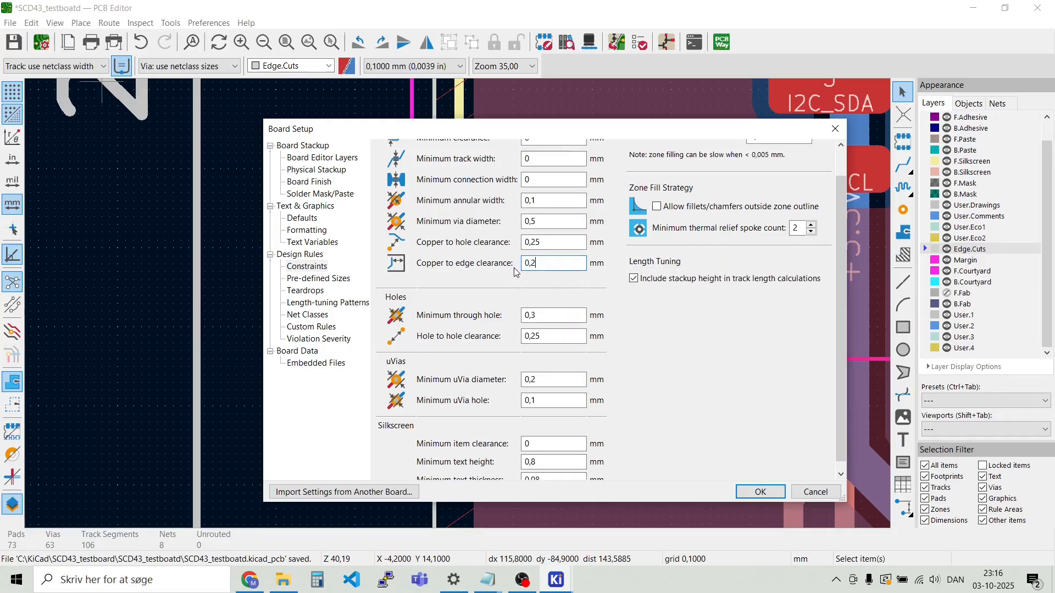
{"action": "left_click", "coordinate": [760, 491]}
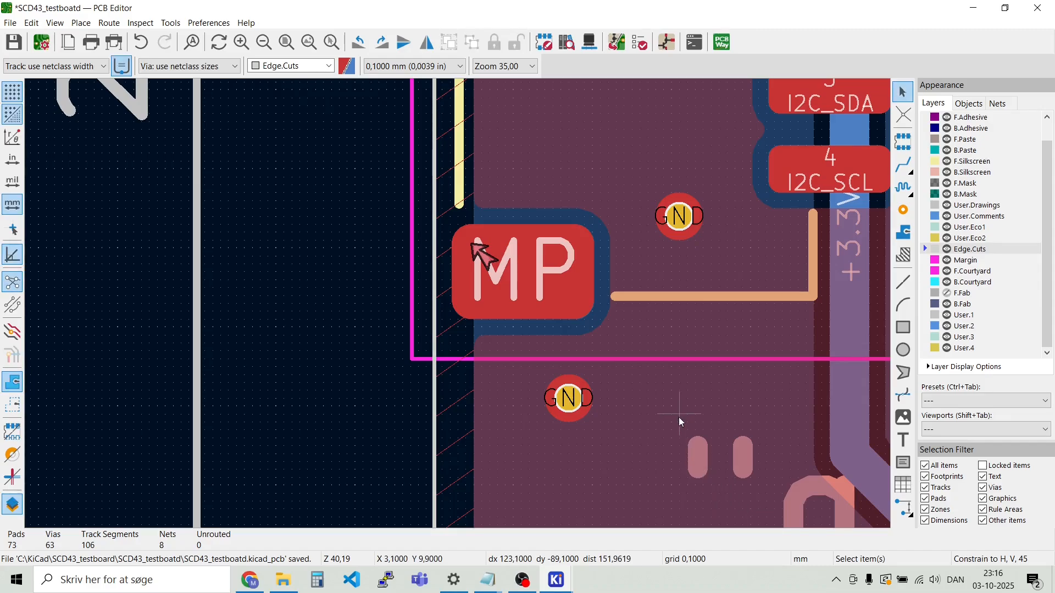
{"action": "key", "text": "b"}
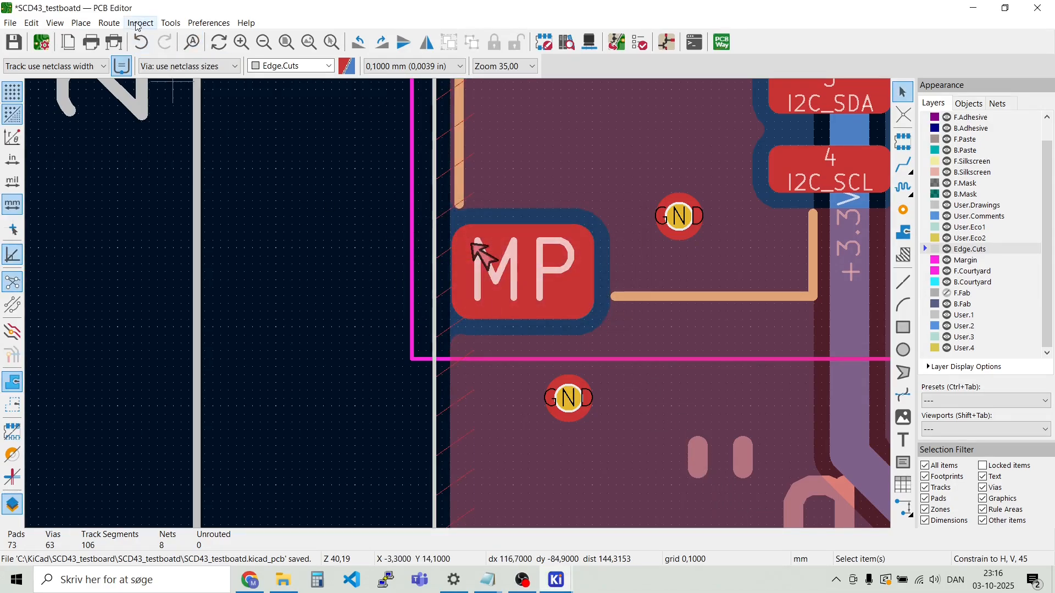
Rerun the design rules check to verify the board edge clearances around J1 and J2
{"action": "left_click", "coordinate": [170, 24]}
{"action": "mouse_move", "coordinate": [140, 23]}
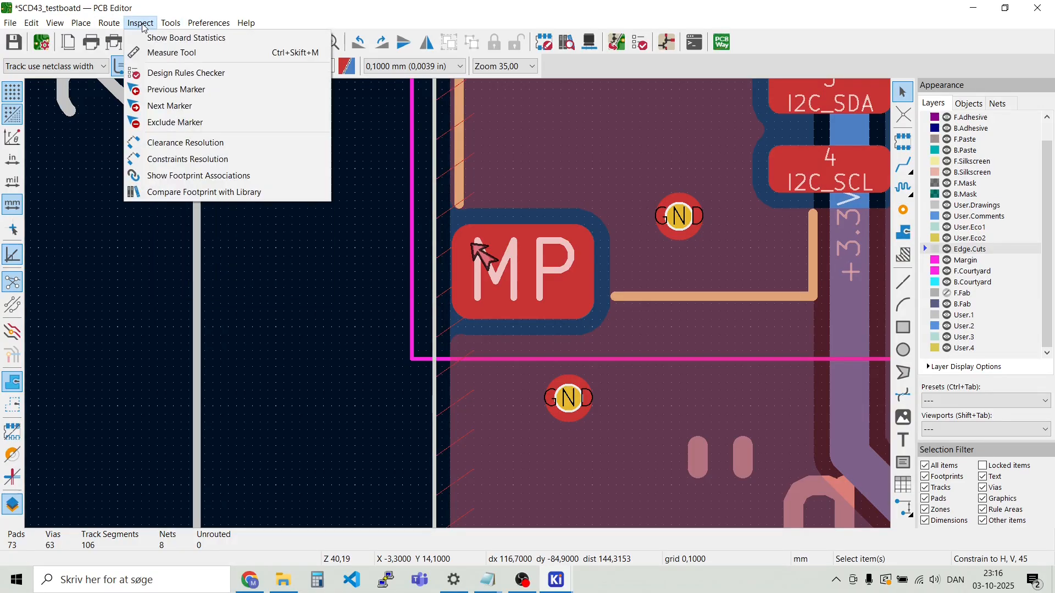
{"action": "left_click", "coordinate": [148, 79]}
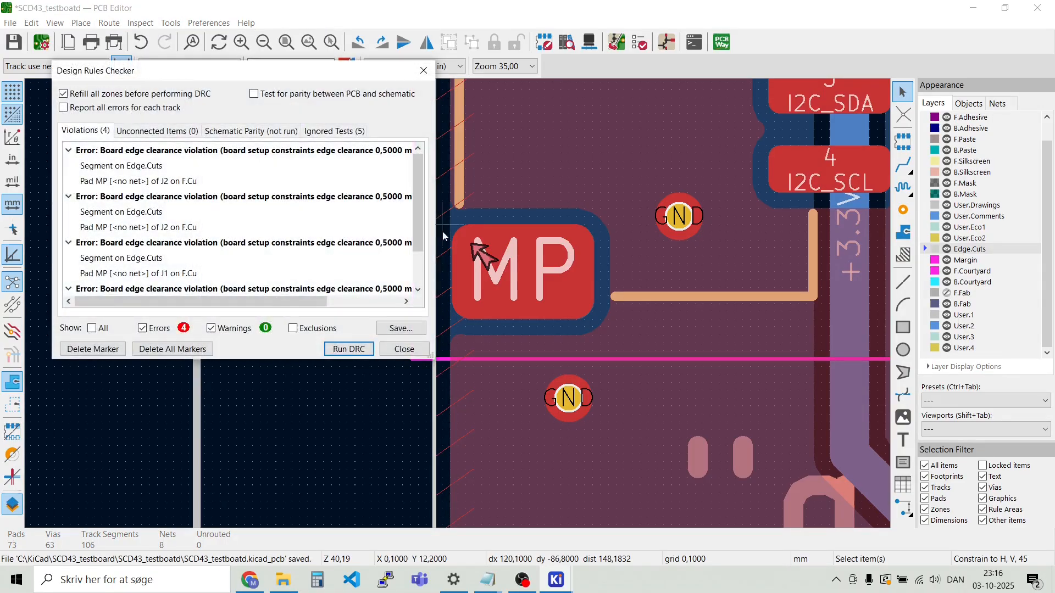
{"action": "left_click", "coordinate": [347, 350]}
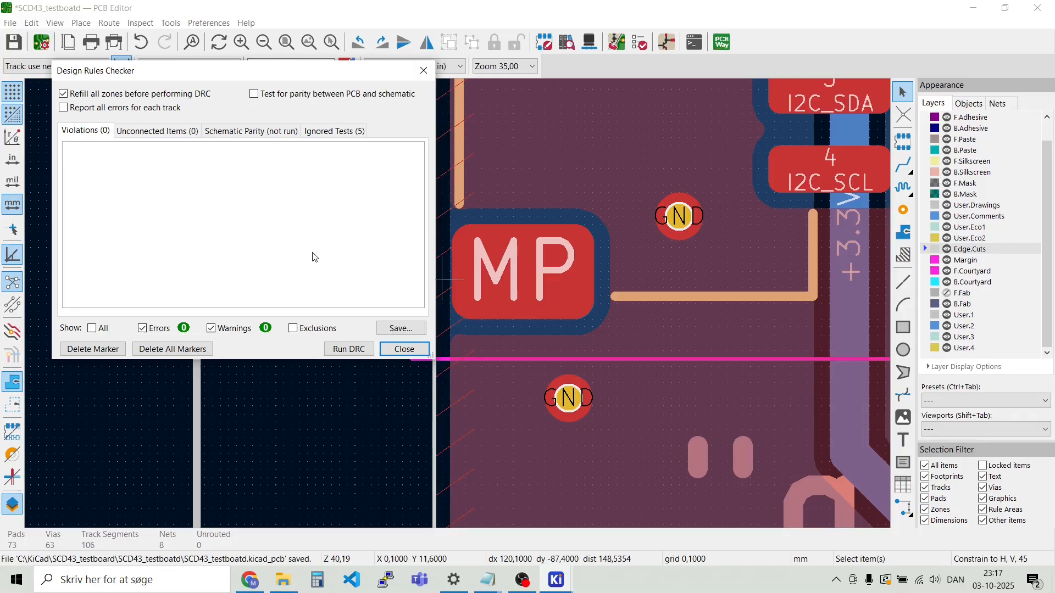
{"action": "left_click", "coordinate": [413, 354]}
Inspect the whole board in the 3D viewer from several angles, checking which components lack 3D models
{"action": "scroll", "coordinate": [457, 304], "scroll_direction": "down", "scroll_amount": 5}
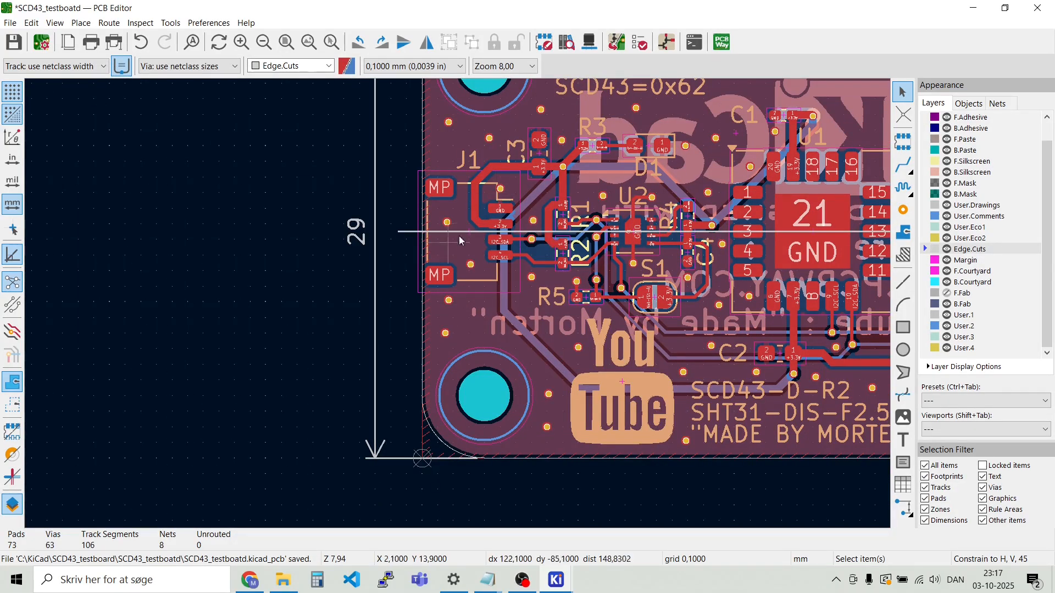
{"action": "scroll", "coordinate": [616, 244], "scroll_direction": "up", "scroll_amount": 4}
{"action": "scroll", "coordinate": [574, 330], "scroll_direction": "down", "scroll_amount": 4}
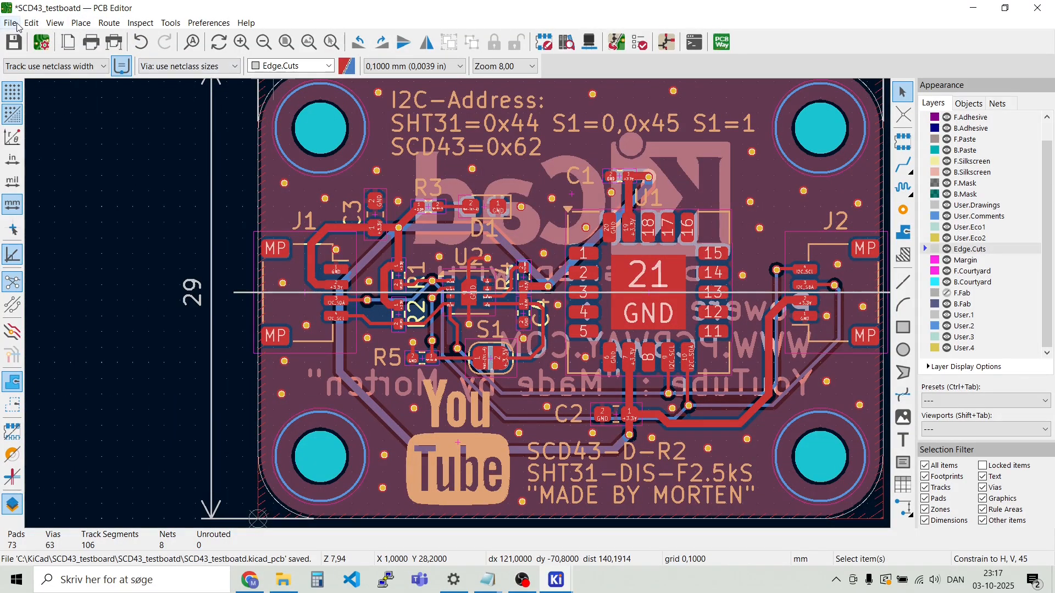
{"action": "left_click", "coordinate": [55, 23]}
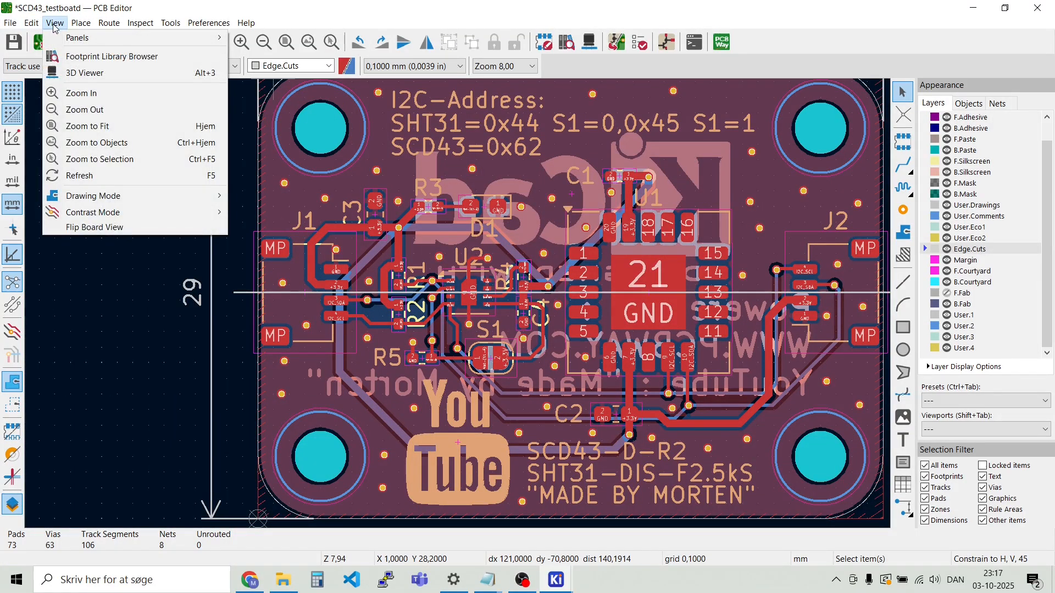
{"action": "left_click", "coordinate": [70, 73]}
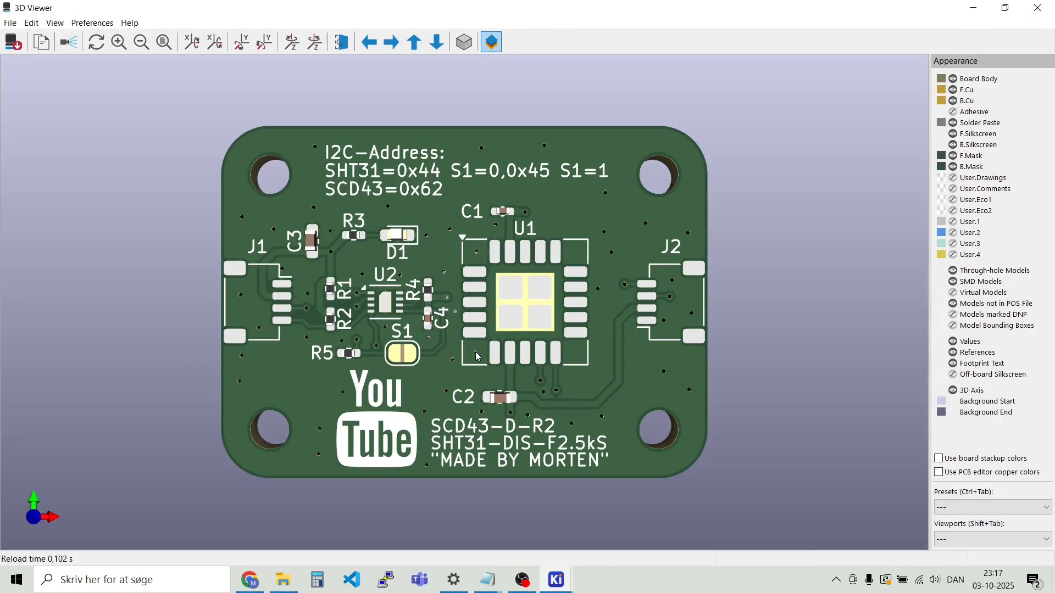
{"action": "left_click_drag", "start_coordinate": [477, 356], "coordinate": [460, 259]}
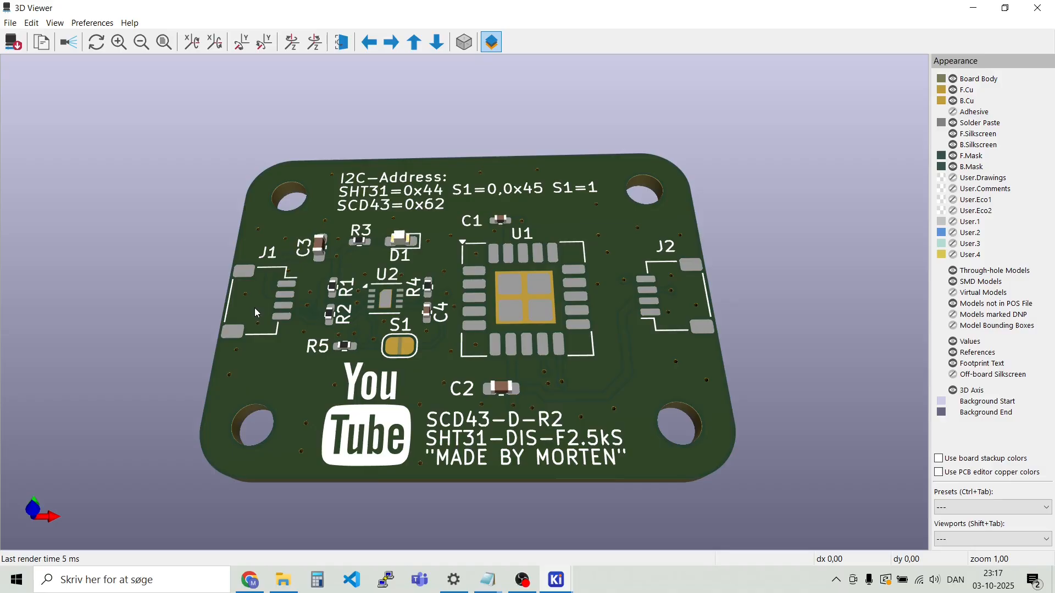
{"action": "left_click_drag", "start_coordinate": [687, 301], "coordinate": [643, 339]}
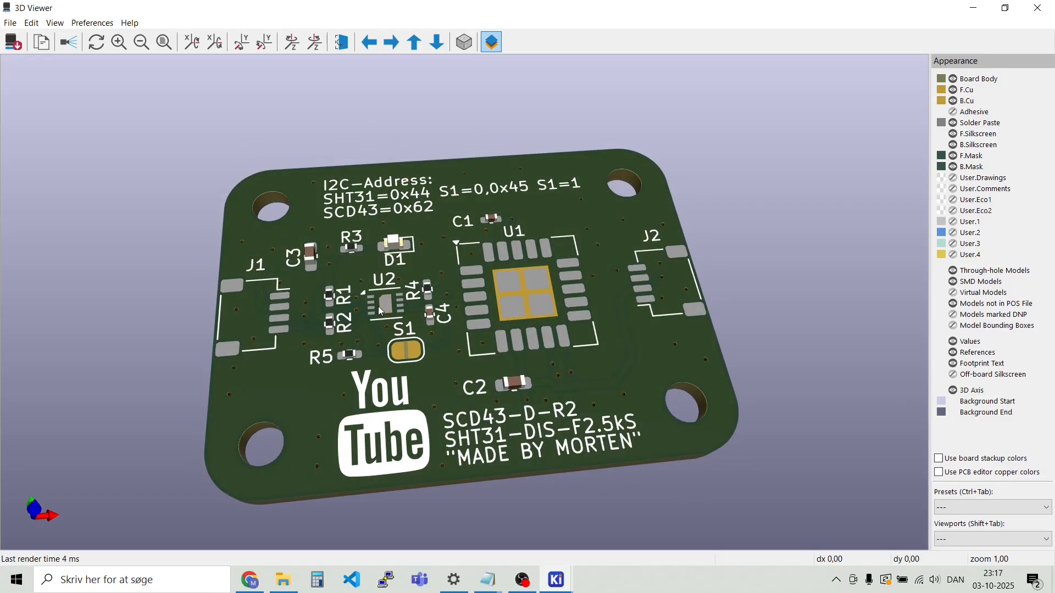
{"action": "left_click_drag", "start_coordinate": [413, 383], "coordinate": [368, 412]}
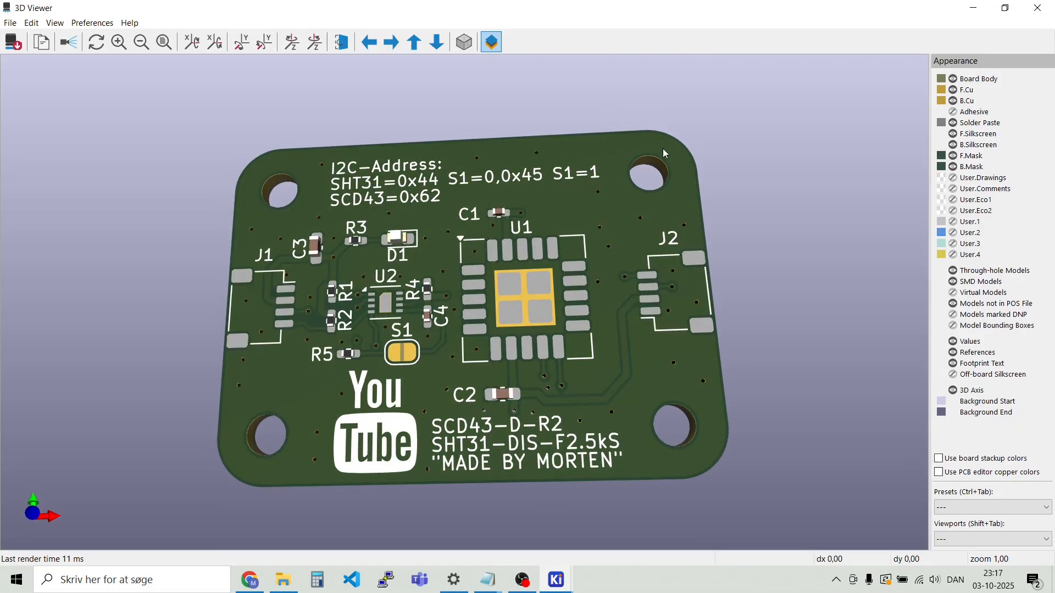
{"action": "left_click", "coordinate": [1038, 8]}
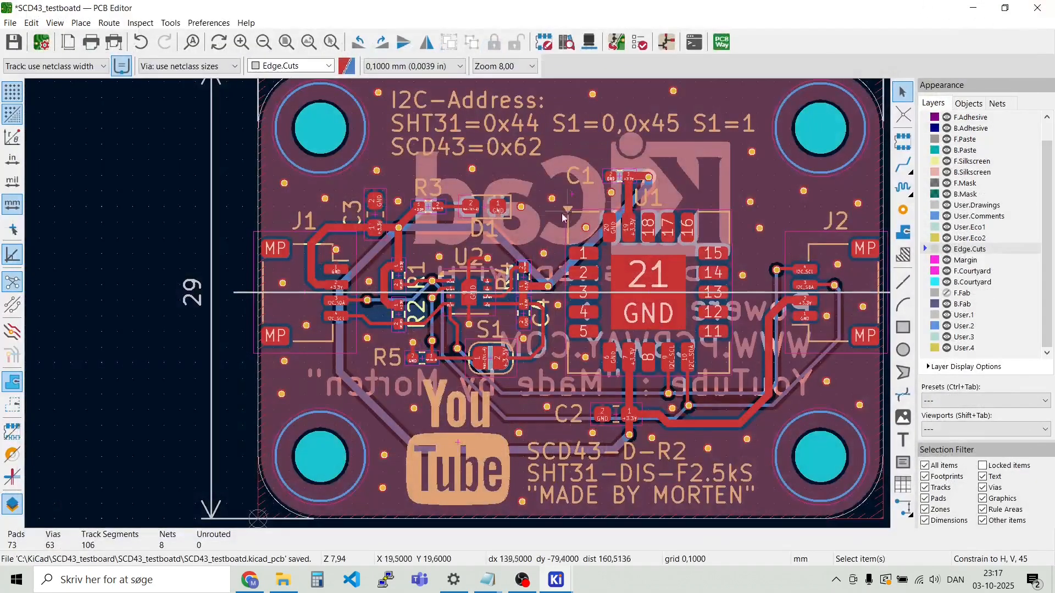
Add the 3D model SM04B-SRSS-TB(LF)(SN)--3DModel-STEP-56544.STEP to J1's footprint
{"action": "double_click", "coordinate": [272, 266]}
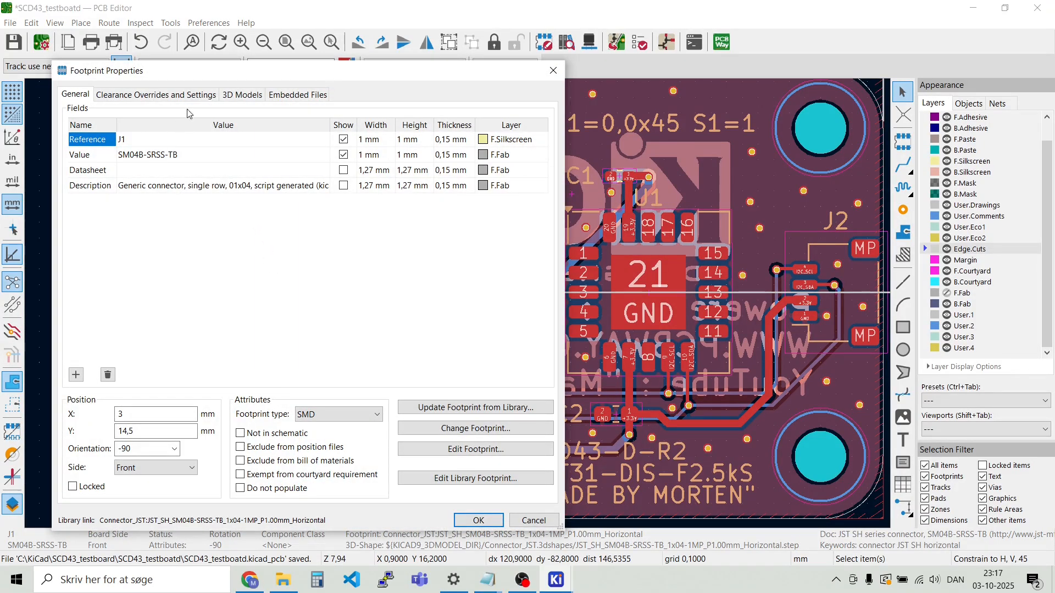
{"action": "left_click", "coordinate": [242, 94]}
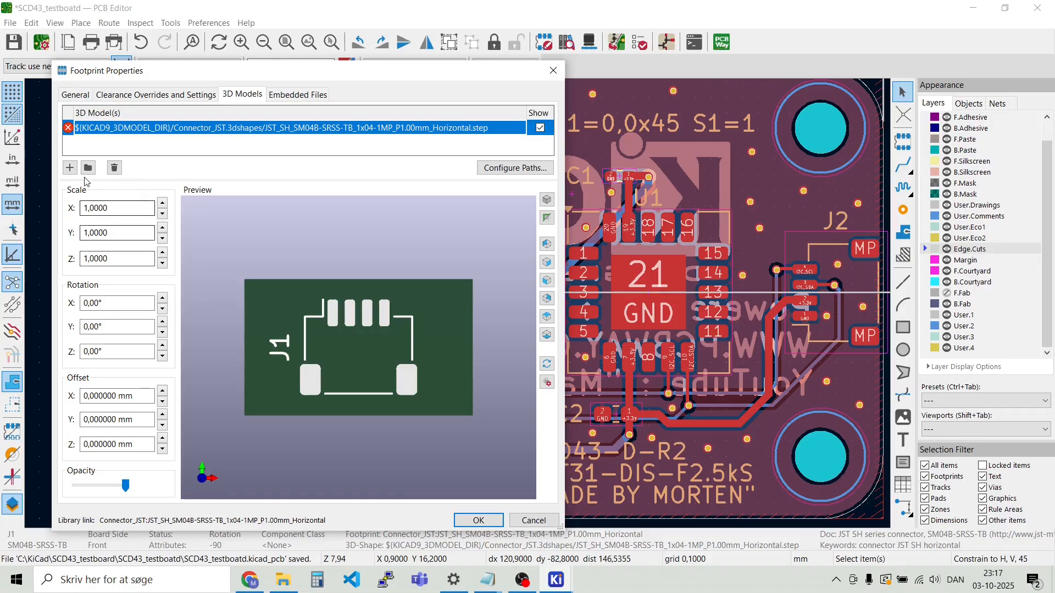
{"action": "left_click", "coordinate": [71, 169]}
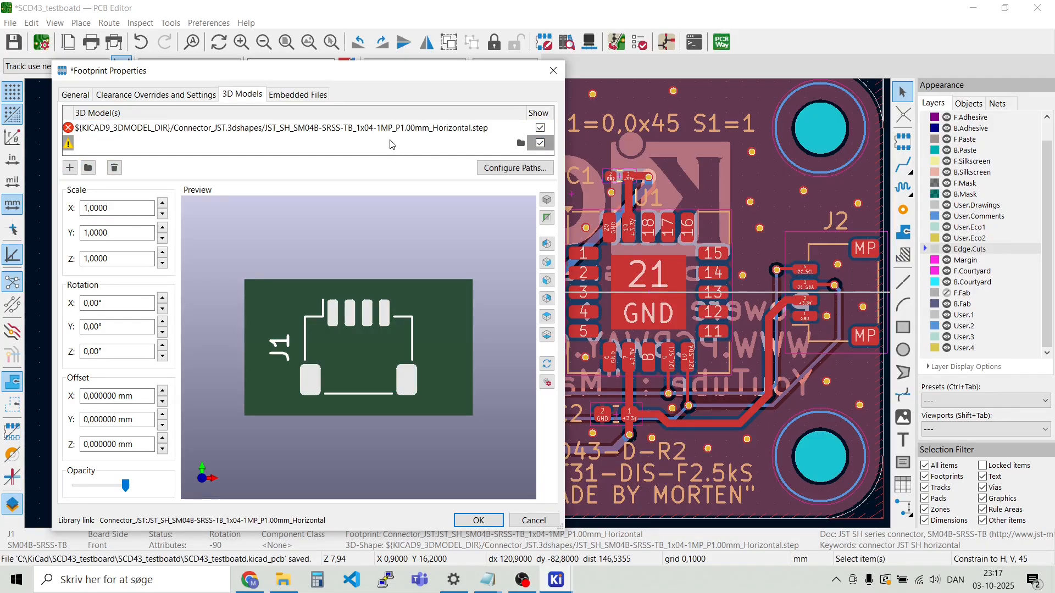
{"action": "left_click", "coordinate": [520, 143]}
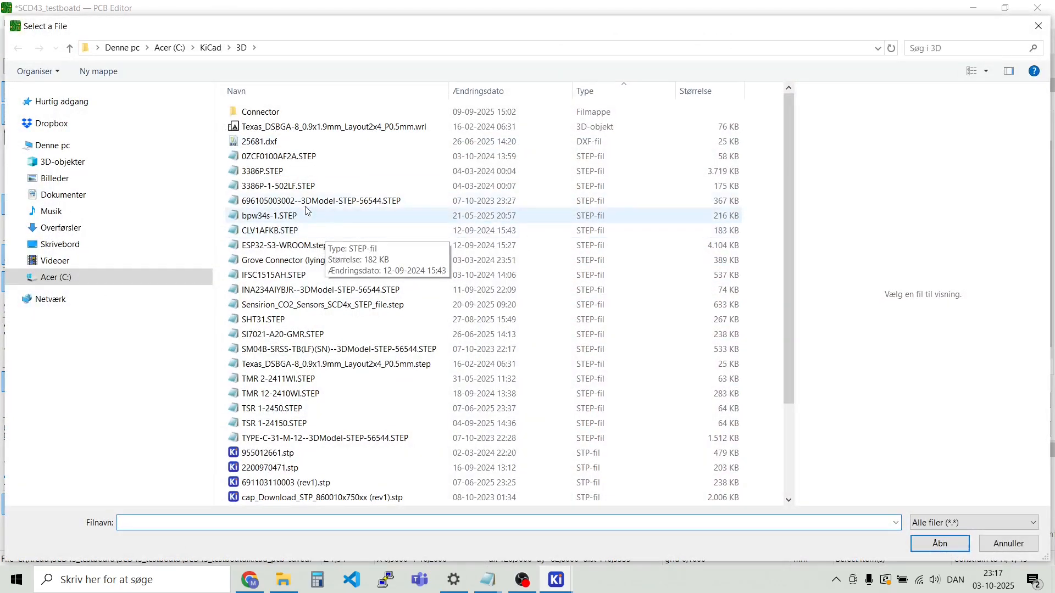
{"action": "left_click", "coordinate": [303, 350]}
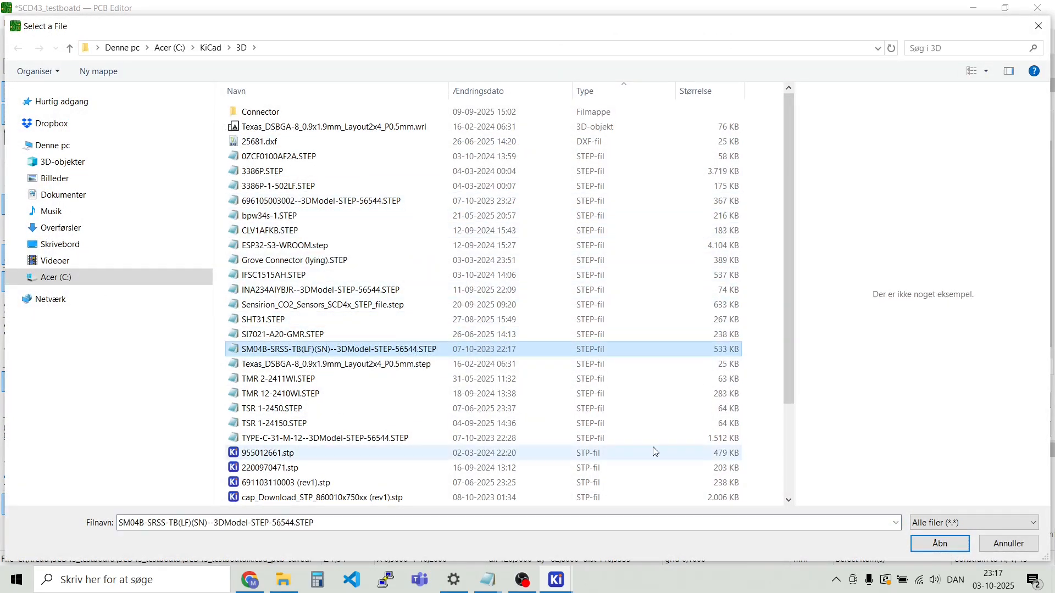
{"action": "left_click", "coordinate": [940, 544]}
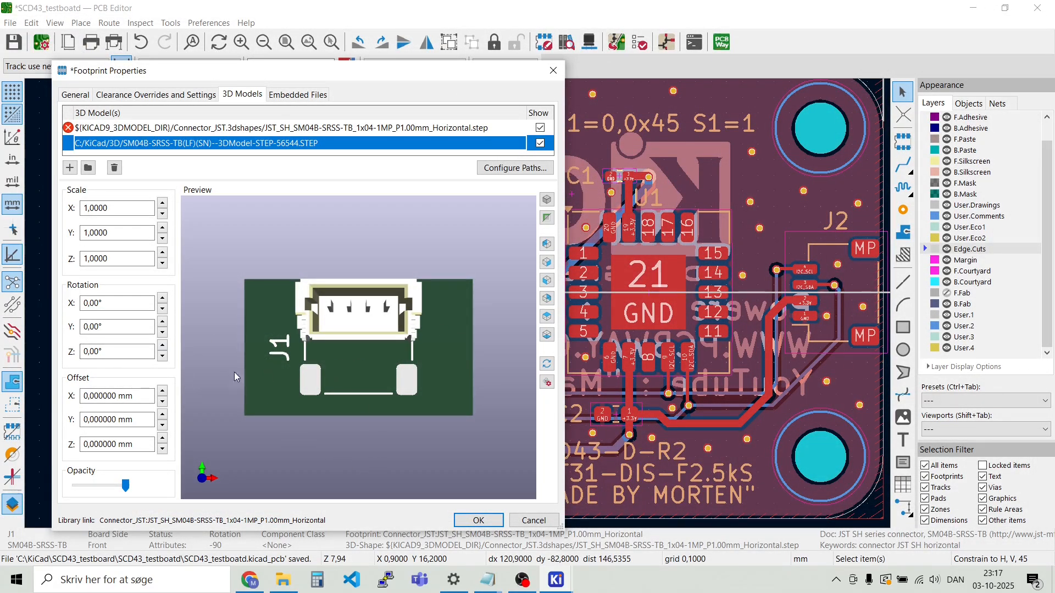
Rotate J1's added connector model to 90° about the X axis
{"action": "left_click", "coordinate": [162, 310]}
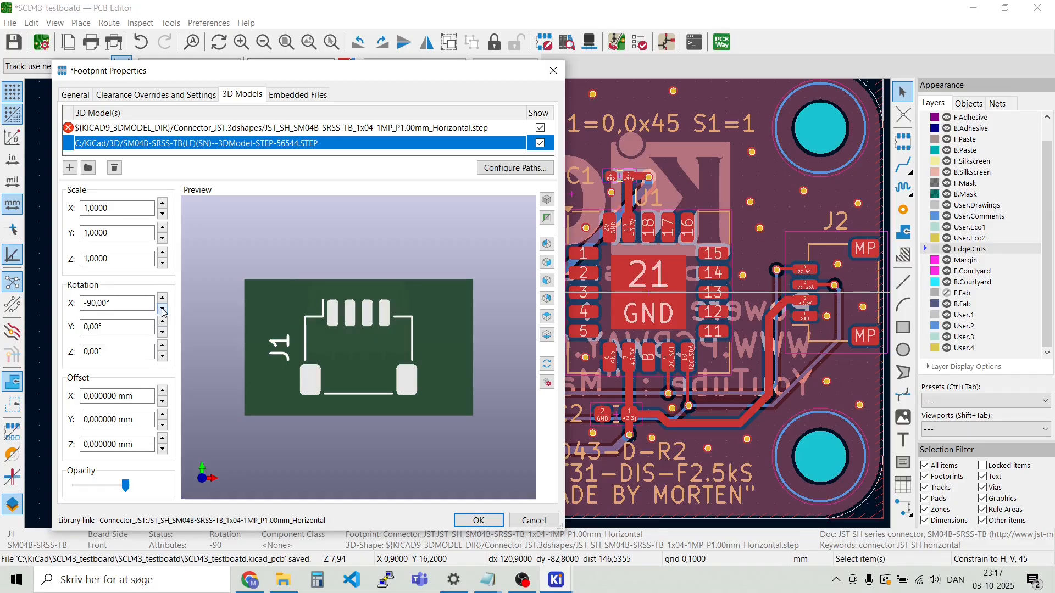
{"action": "left_click", "coordinate": [164, 290]}
{"action": "left_click", "coordinate": [163, 299]}
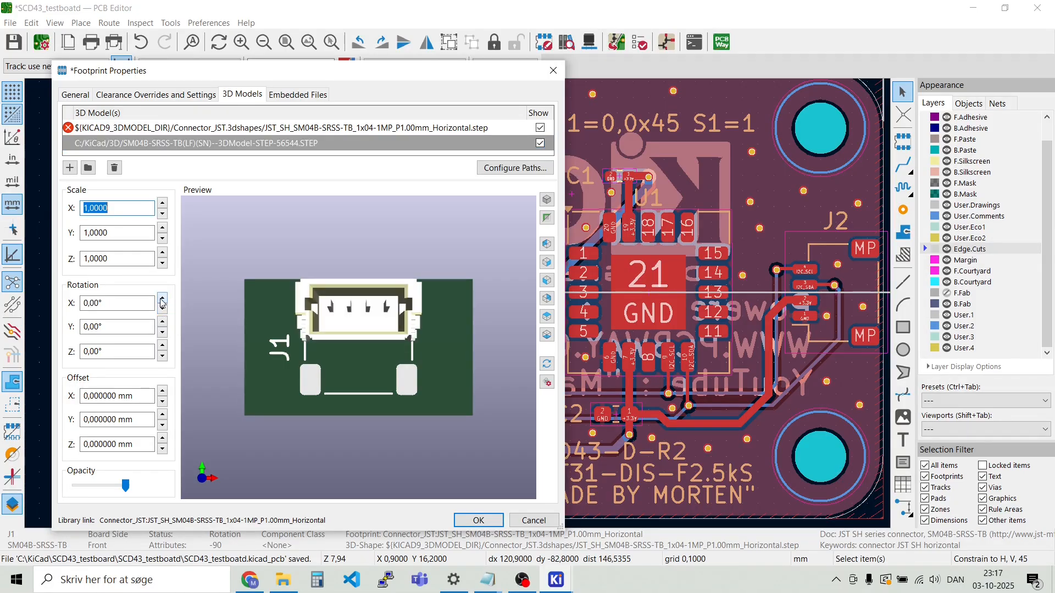
{"action": "left_click", "coordinate": [162, 300]}
Set the Y offset of J1's connector model to 1,3 mm so its contacts move toward the pads
{"action": "mouse_move", "coordinate": [285, 396]}
{"action": "left_mouse_down"}
{"action": "mouse_move", "coordinate": [316, 418]}
{"action": "mouse_move", "coordinate": [473, 369]}
{"action": "mouse_move", "coordinate": [266, 330]}
{"action": "mouse_move", "coordinate": [283, 415]}
{"action": "left_mouse_up"}
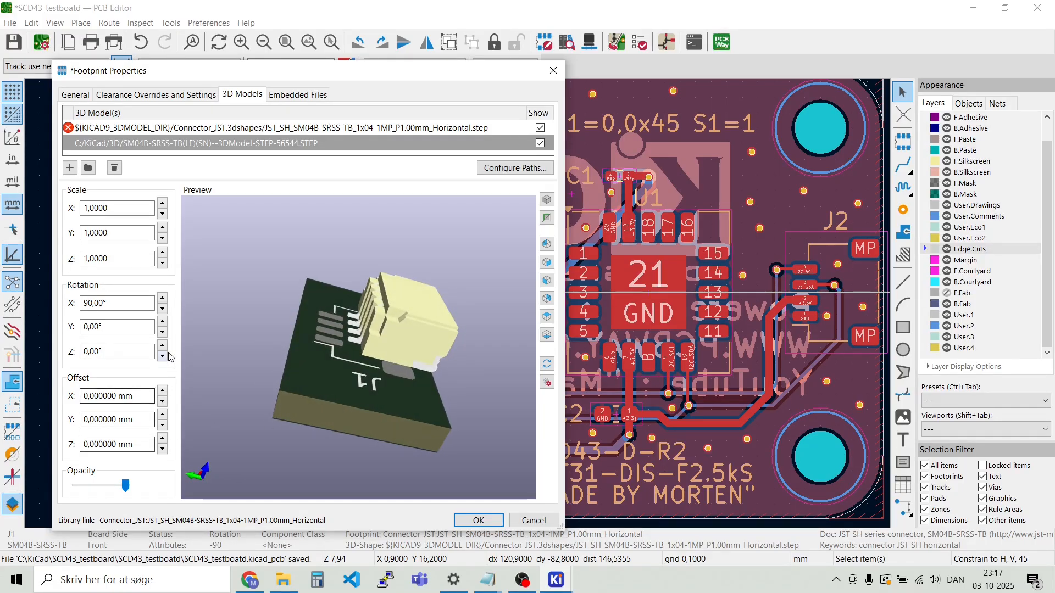
{"action": "left_click", "coordinate": [163, 414]}
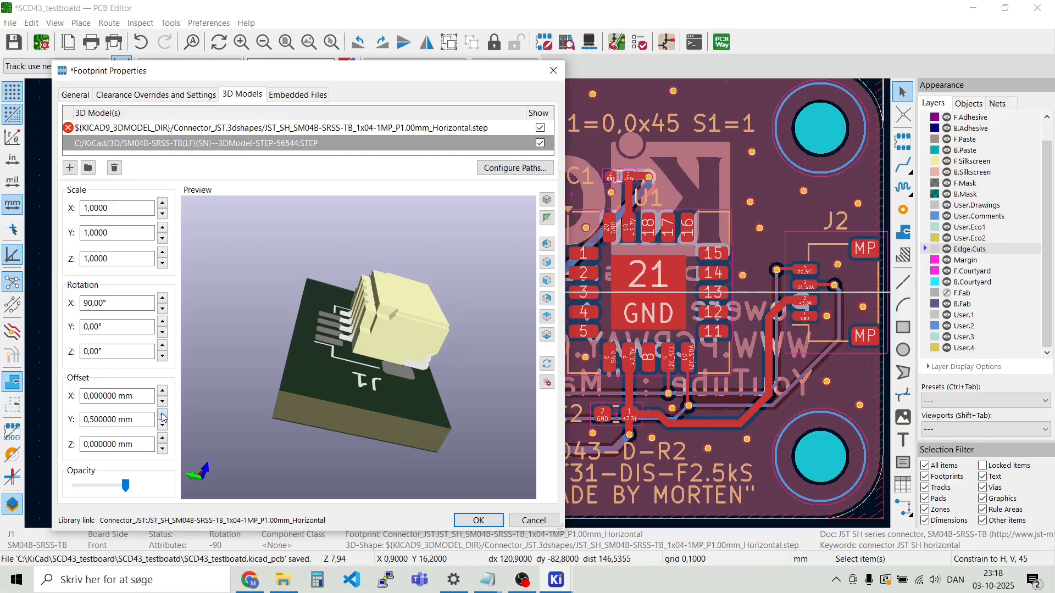
{"action": "left_click", "coordinate": [163, 416]}
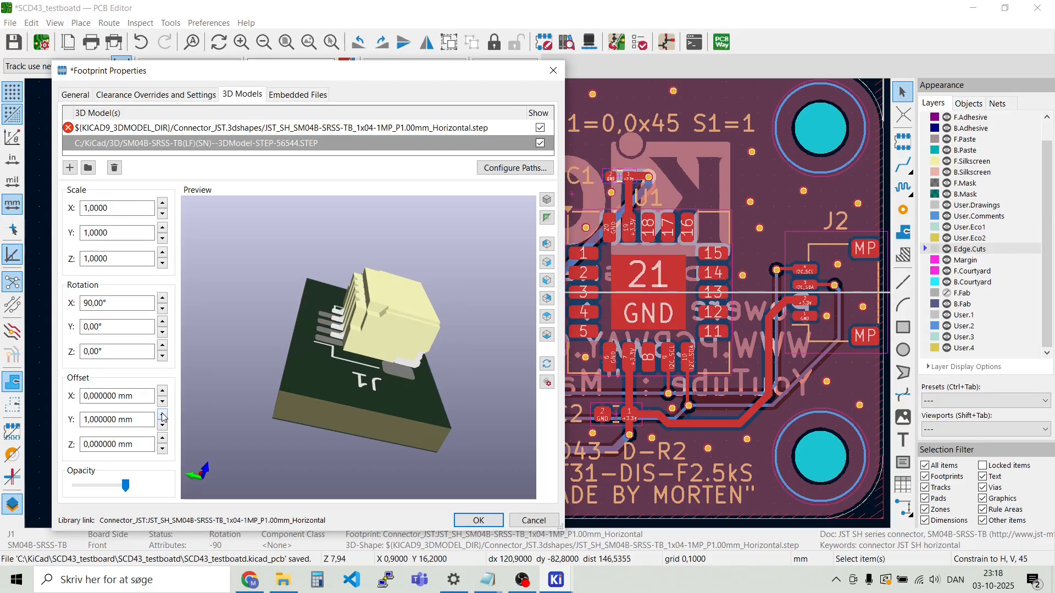
{"action": "left_click", "coordinate": [93, 420]}
{"action": "key", "text": "BackSpace"}
{"action": "type", "text": "3"}
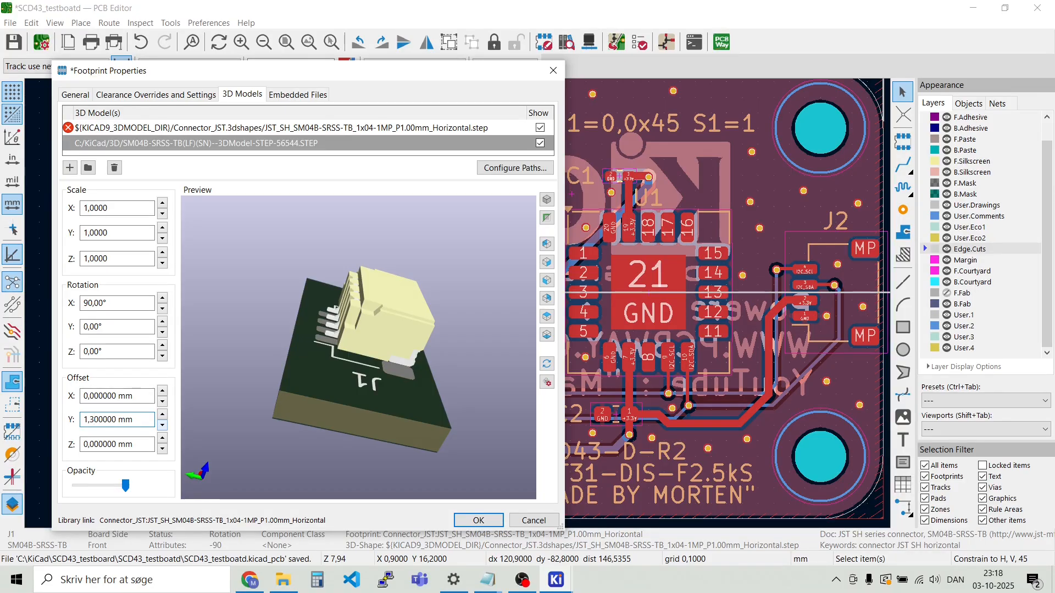
Set the Z offset of J1's connector model to -0,3 mm and apply the footprint changes
{"action": "left_click", "coordinate": [118, 448]}
{"action": "key", "text": "Left"}
{"action": "key", "text": "Left"}
{"action": "key", "text": "Left"}
{"action": "key", "text": "Left"}
{"action": "key", "text": "Left"}
{"action": "key", "text": "Left"}
{"action": "key", "text": "Left"}
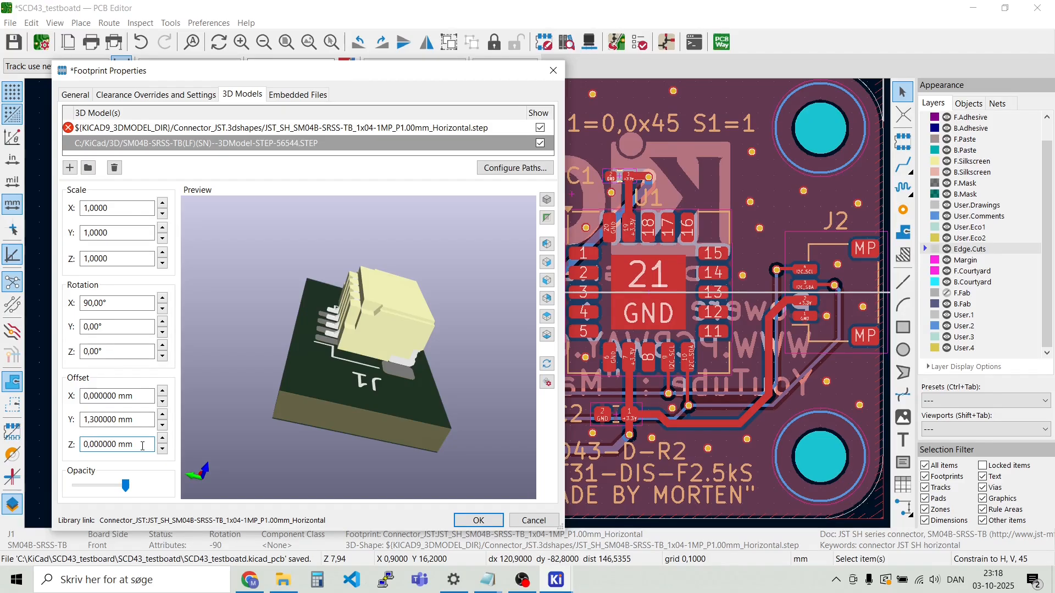
{"action": "key", "text": "BackSpace"}
{"action": "type", "text": "2"}
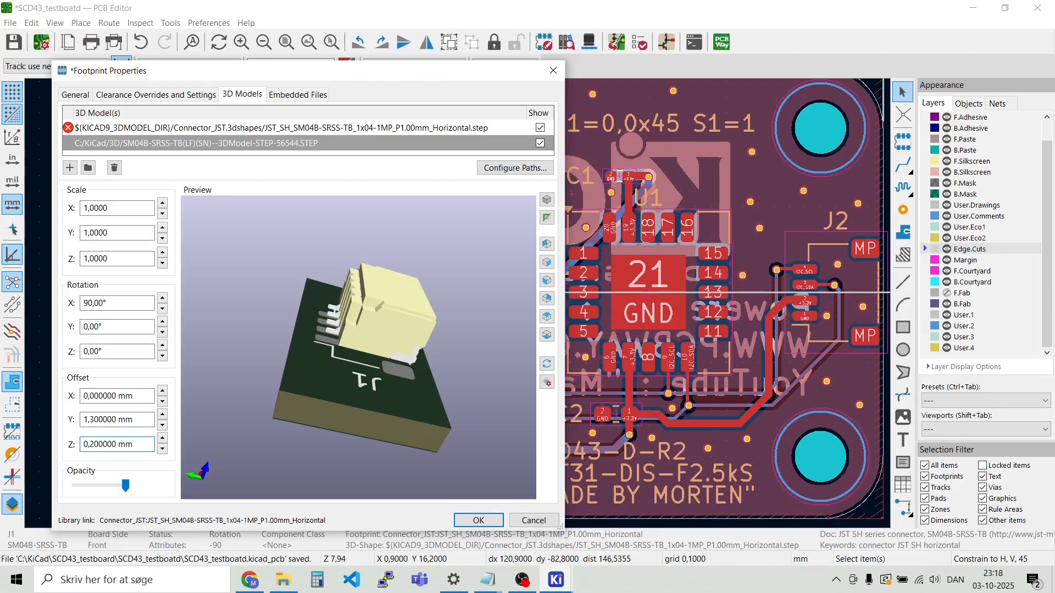
{"action": "key", "text": "BackSpace"}
{"action": "type", "text": "3"}
{"action": "key", "text": "Left"}
{"action": "key", "text": "Left"}
{"action": "key", "text": "Left"}
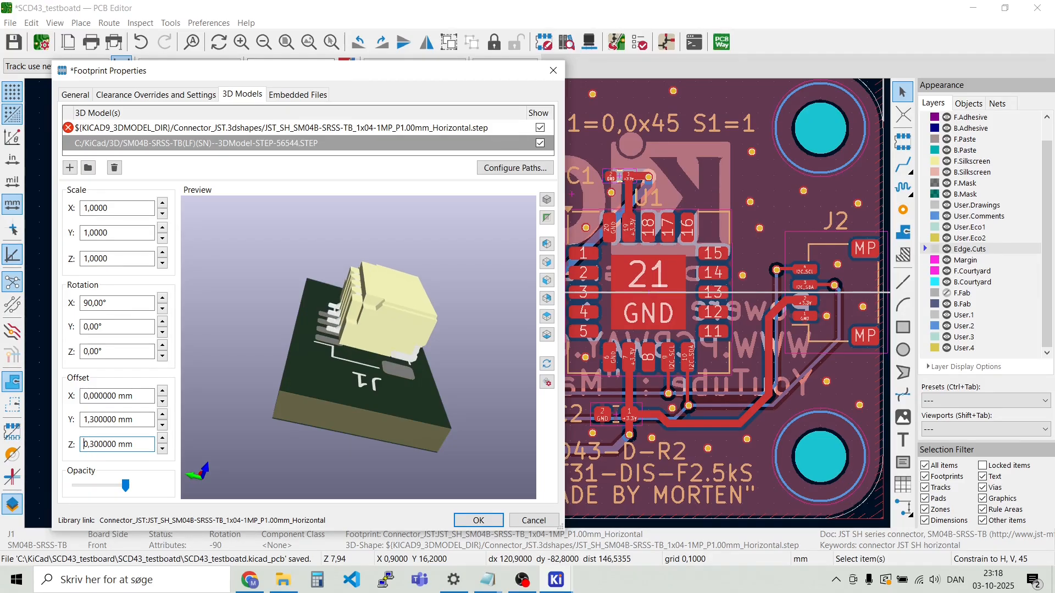
{"action": "type", "text": "-"}
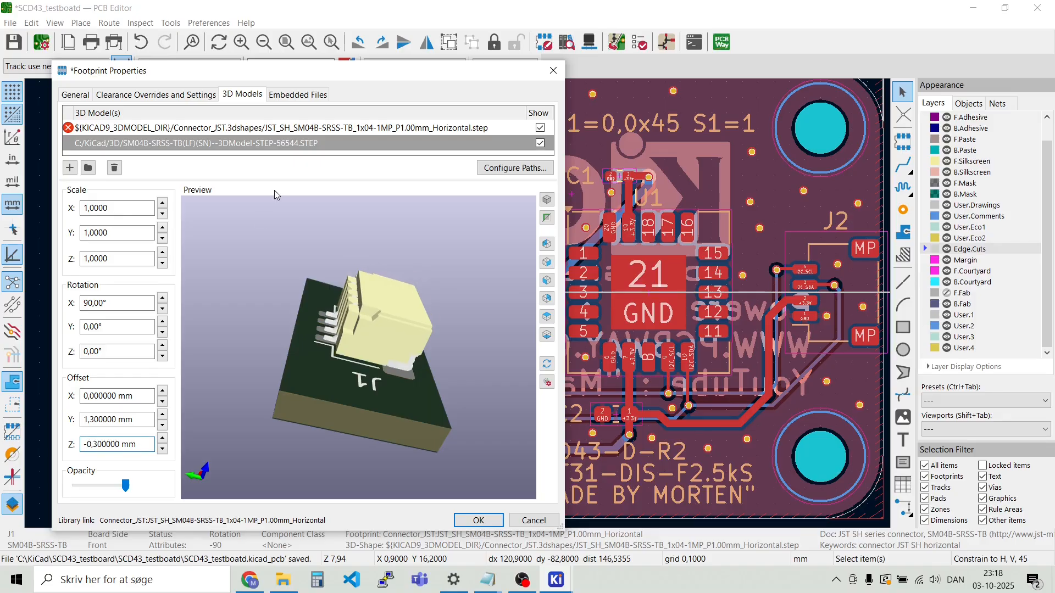
{"action": "left_click_drag", "start_coordinate": [393, 350], "coordinate": [448, 294]}
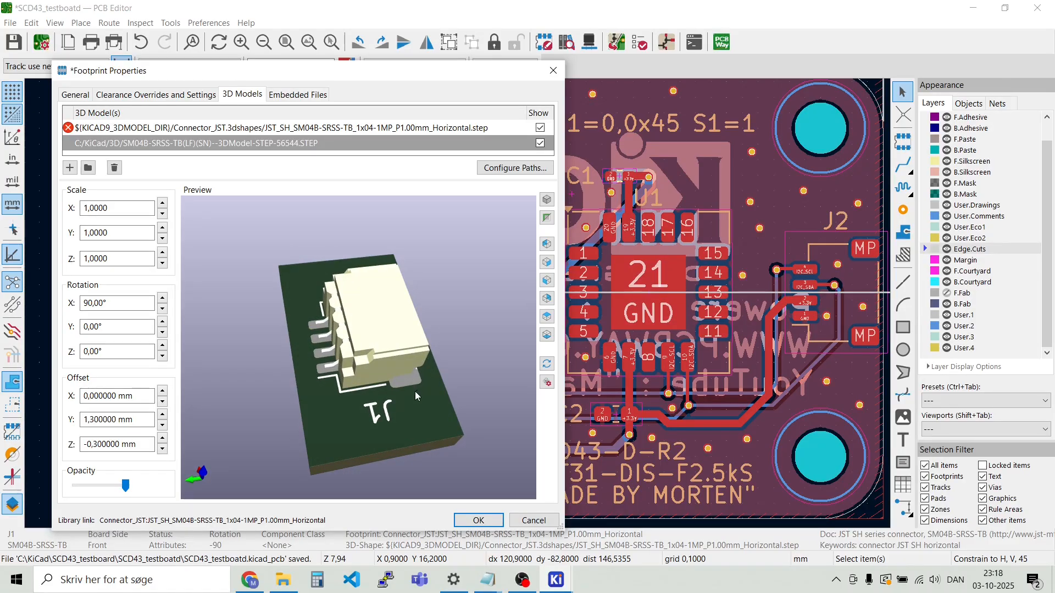
{"action": "left_click", "coordinate": [478, 520]}
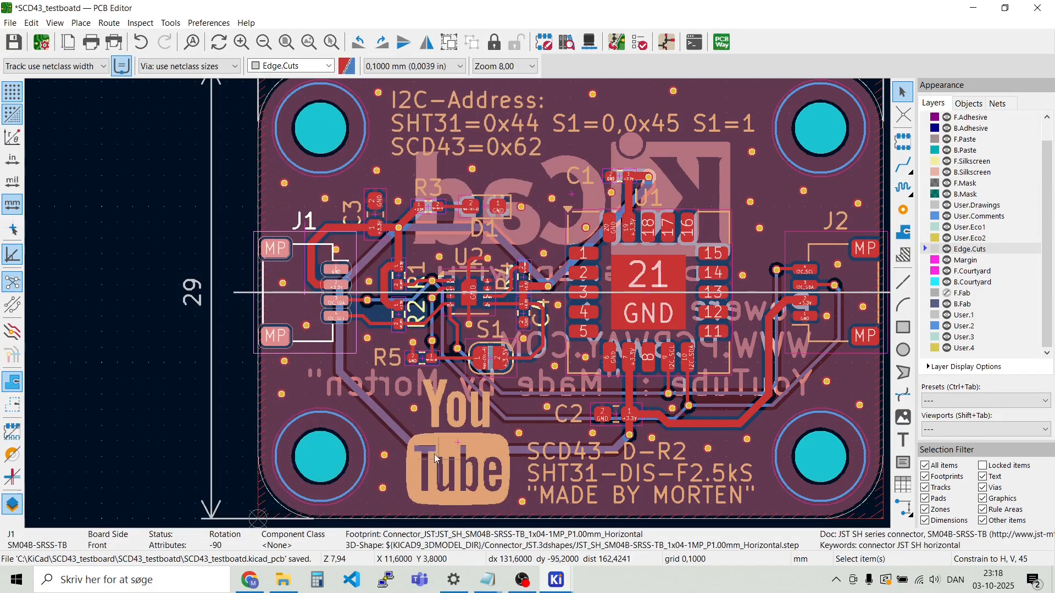
Add the 3D model SM04B-SRSS-TB(LF)(SN)--3DModel-STEP-56544.STEP to J2's footprint
{"action": "double_click", "coordinate": [848, 339]}
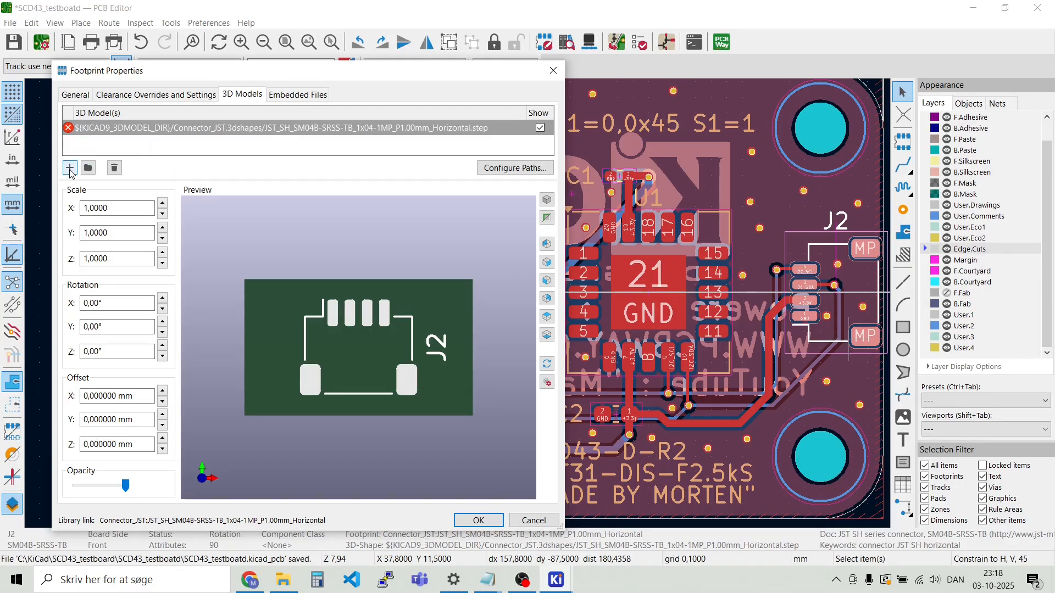
{"action": "left_click", "coordinate": [70, 172]}
{"action": "left_click", "coordinate": [517, 146]}
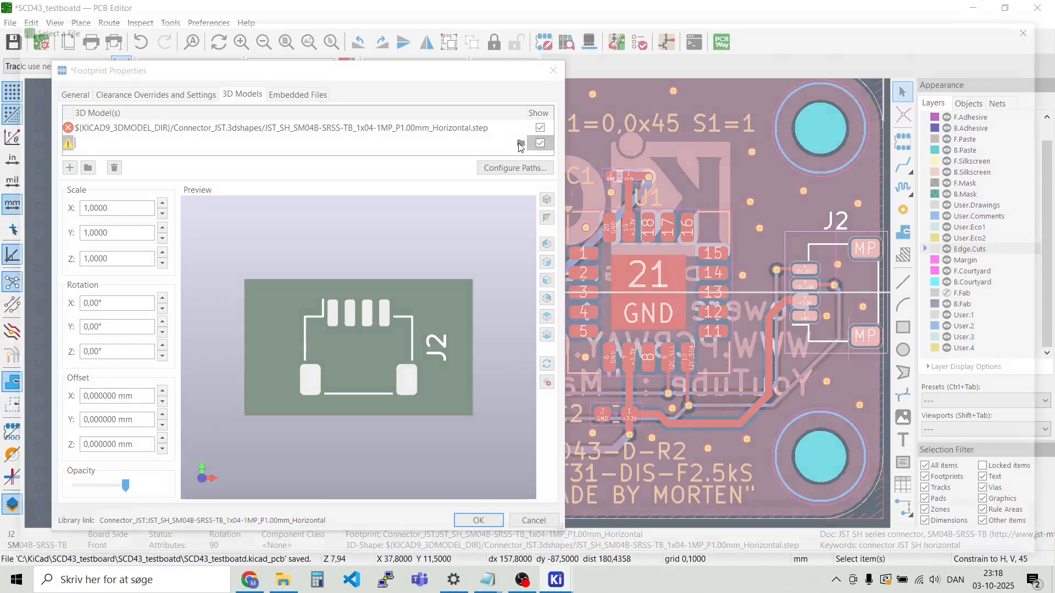
{"action": "left_click", "coordinate": [334, 348]}
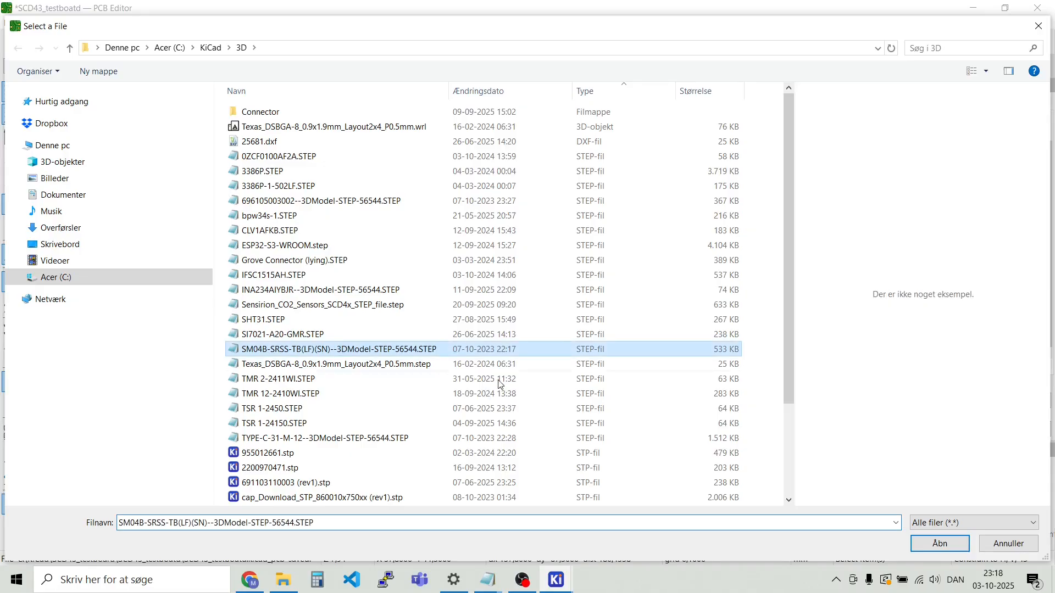
{"action": "left_click", "coordinate": [919, 547]}
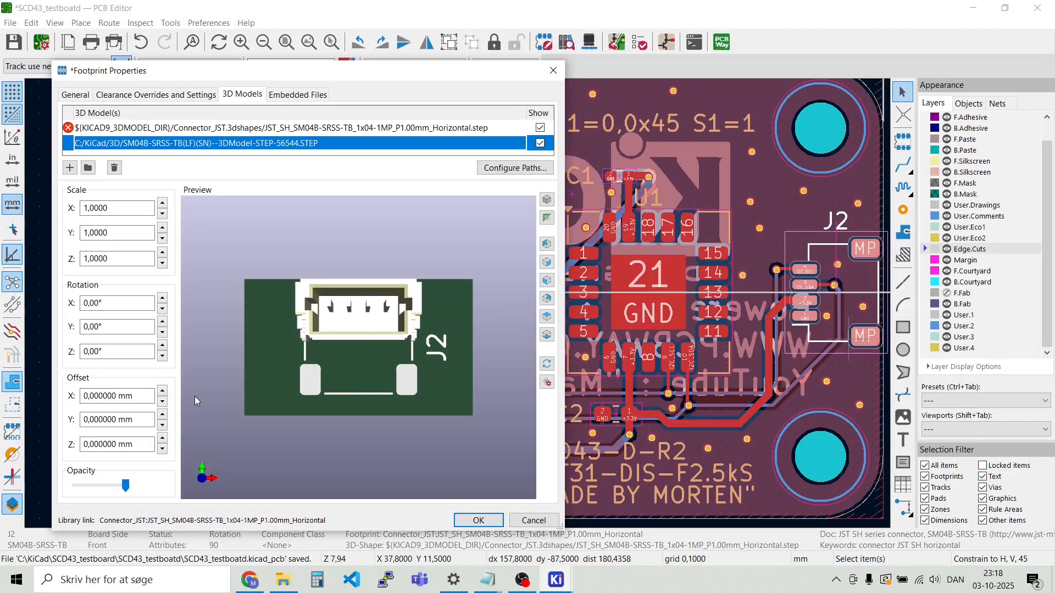
Rotate J2's added connector model to 90° about the X axis
{"action": "left_click", "coordinate": [163, 309]}
{"action": "left_click", "coordinate": [163, 299]}
{"action": "left_click", "coordinate": [163, 298]}
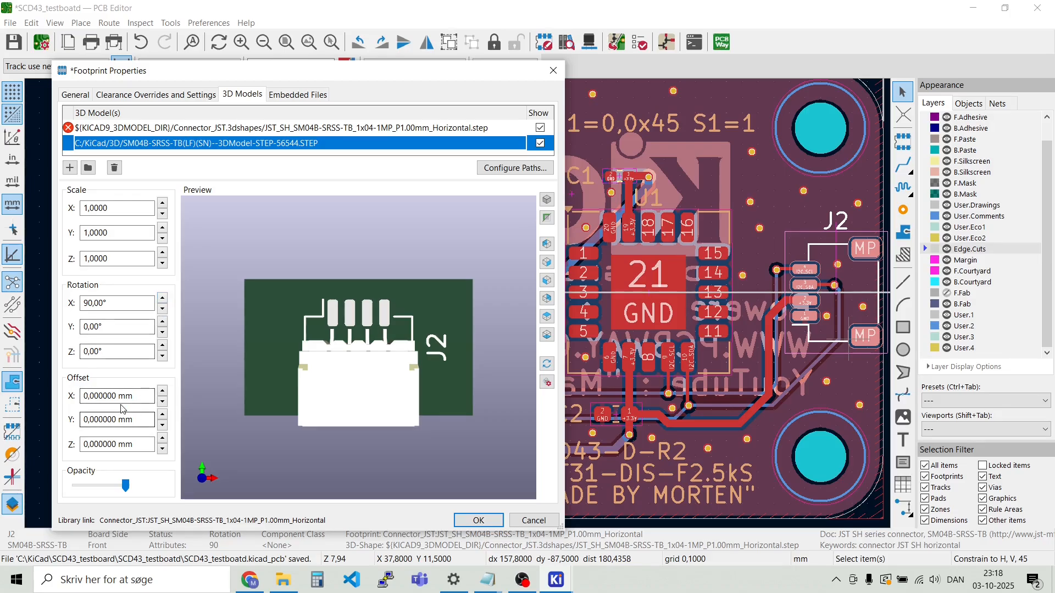
Offset J2's connector model by 1,3 mm in Y and -0,3 mm in Z, and apply the footprint changes
{"action": "left_click", "coordinate": [147, 397]}
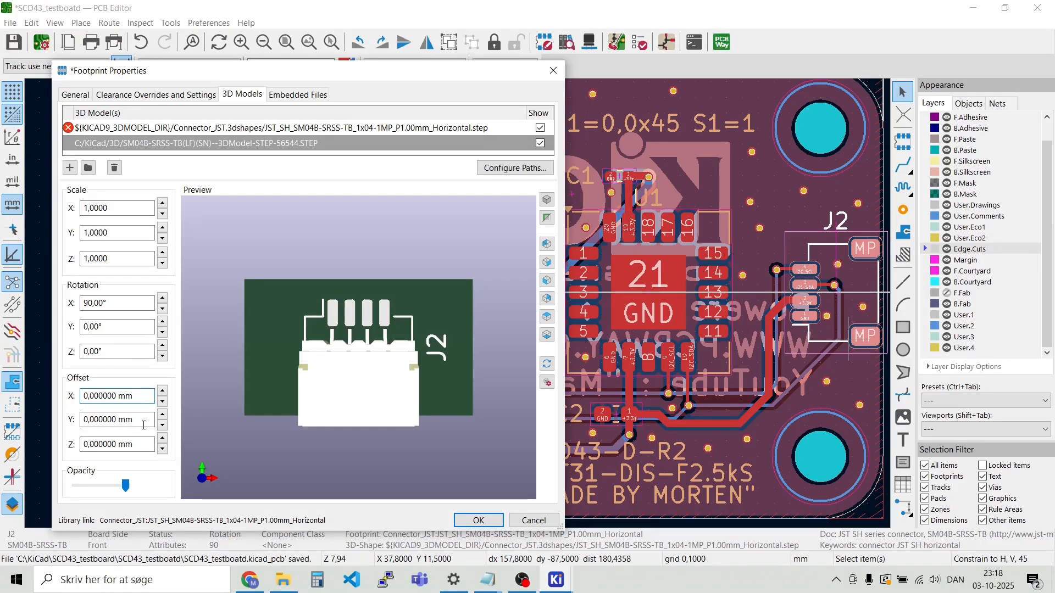
{"action": "key", "text": "Tab"}
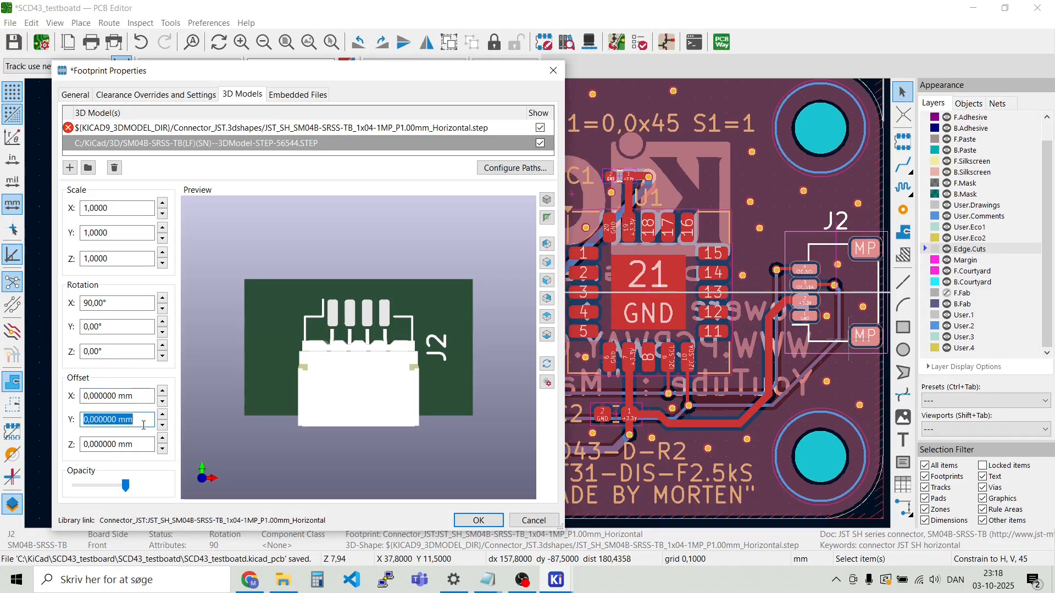
{"action": "type", "text": "1.3"}
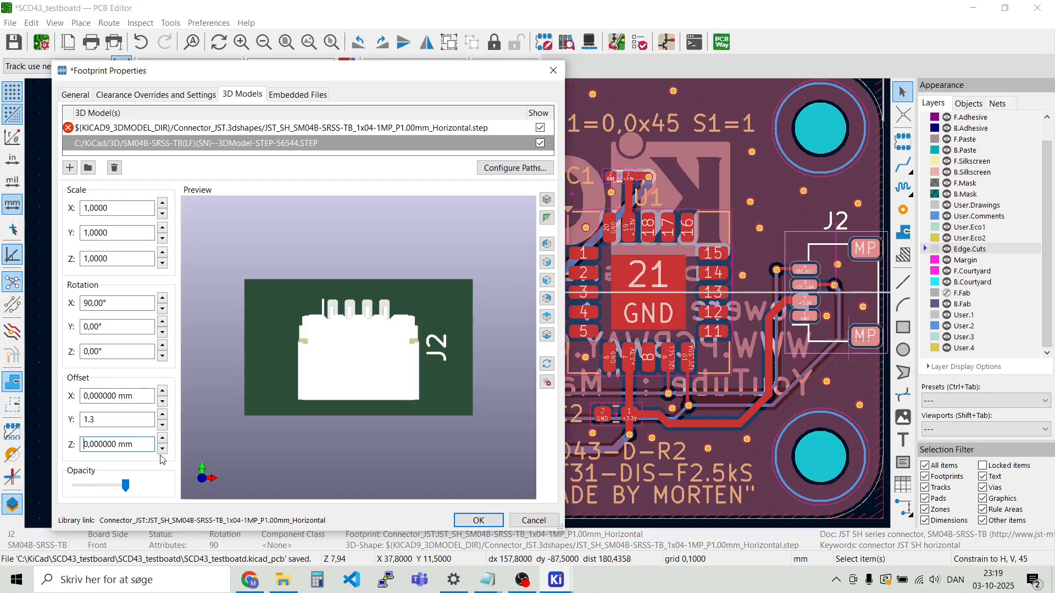
{"action": "type", "text": "-"}
{"action": "left_click", "coordinate": [136, 444]}
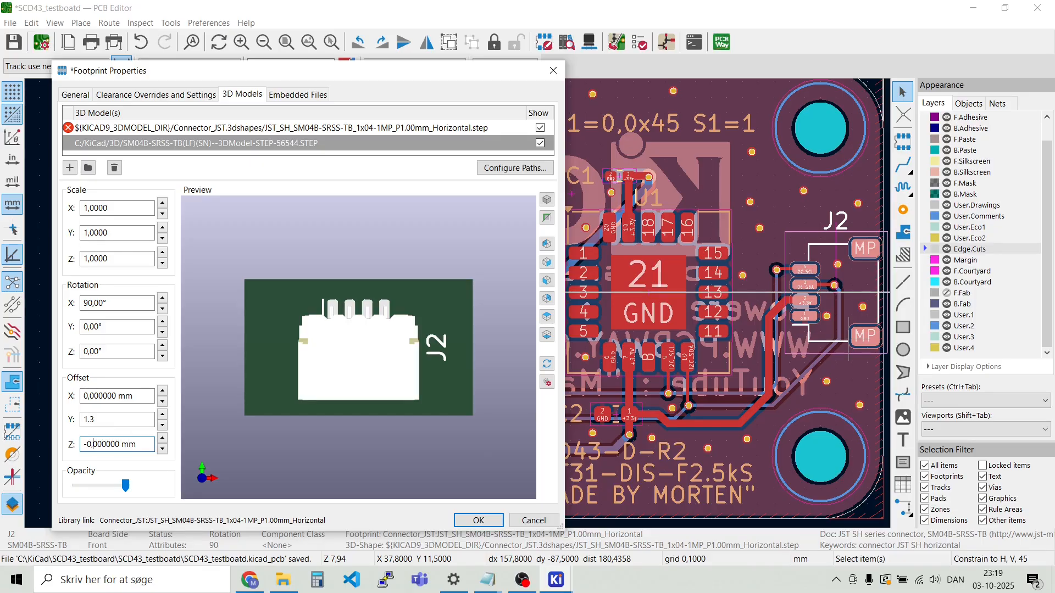
{"action": "type", "text": "3"}
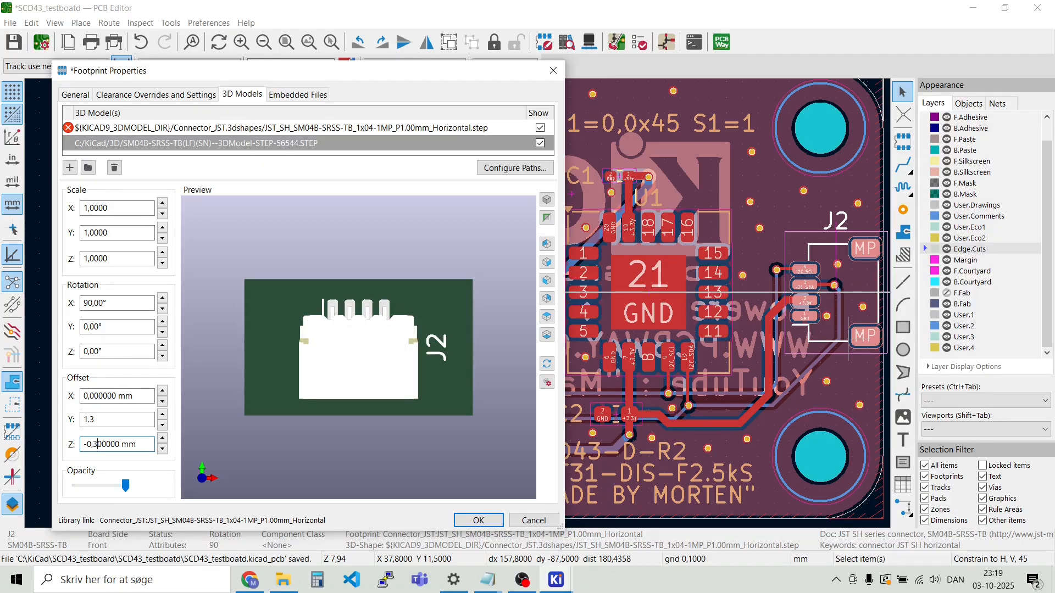
{"action": "left_click_drag", "start_coordinate": [301, 442], "coordinate": [239, 380]}
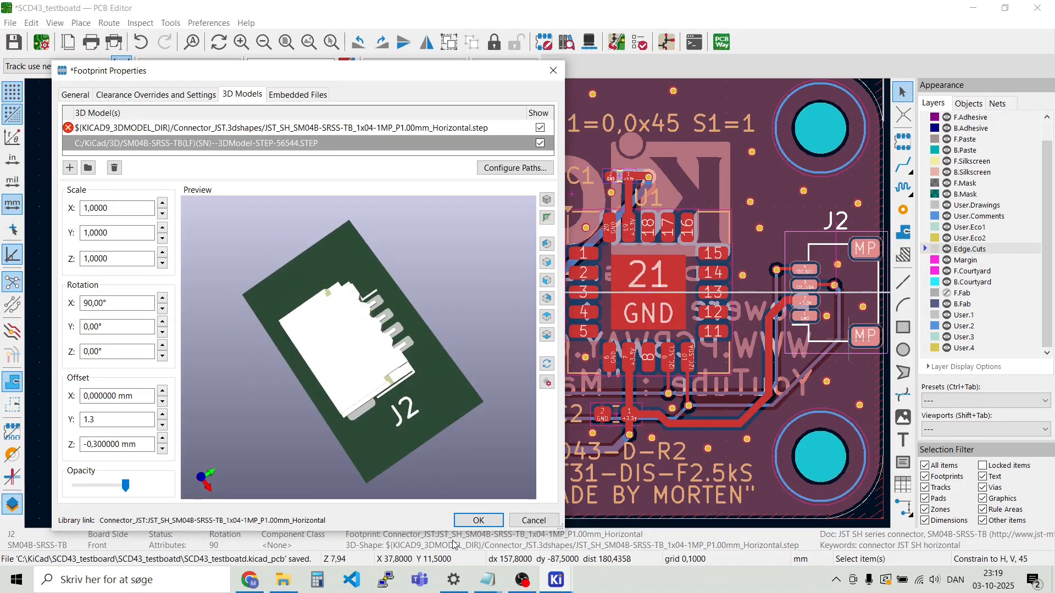
{"action": "left_click", "coordinate": [477, 519]}
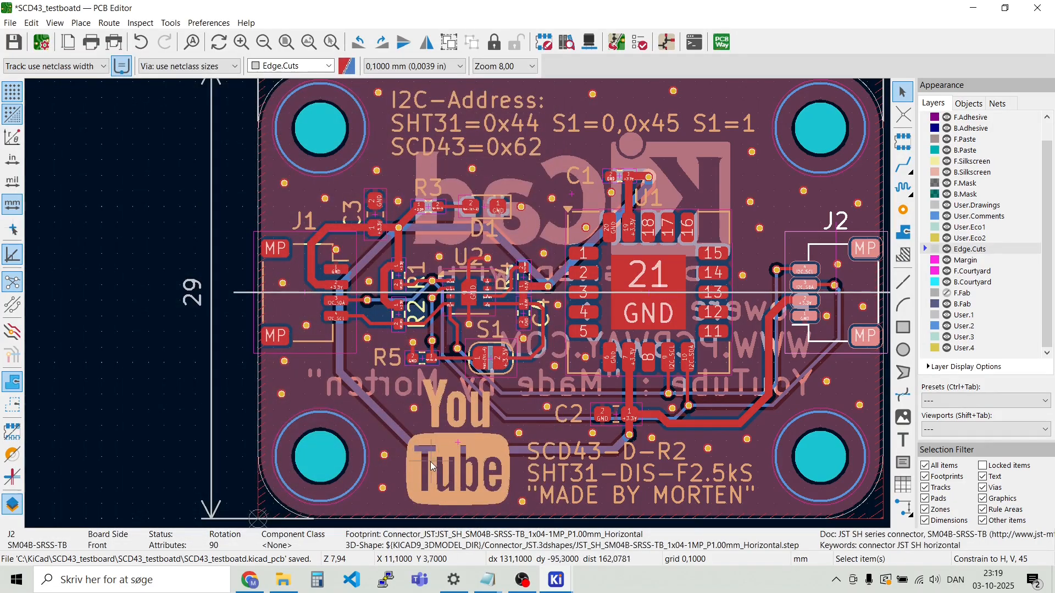
Add the 3D model SHT31.STEP from the KiCad 3D folder to U2's footprint
{"action": "scroll", "coordinate": [471, 313], "scroll_direction": "up", "scroll_amount": 4}
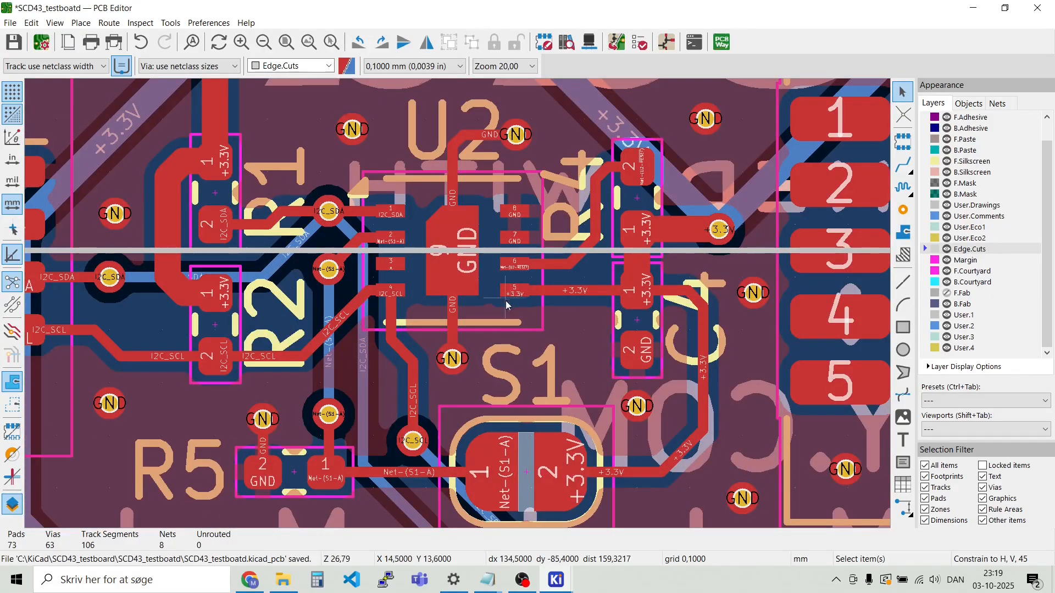
{"action": "double_click", "coordinate": [499, 322]}
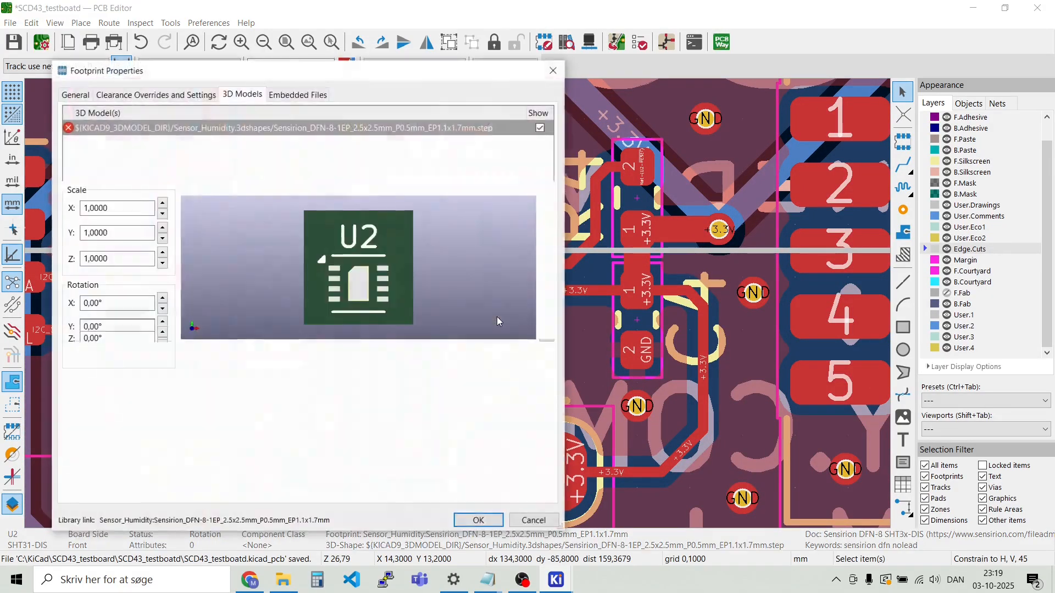
{"action": "left_click", "coordinate": [174, 149]}
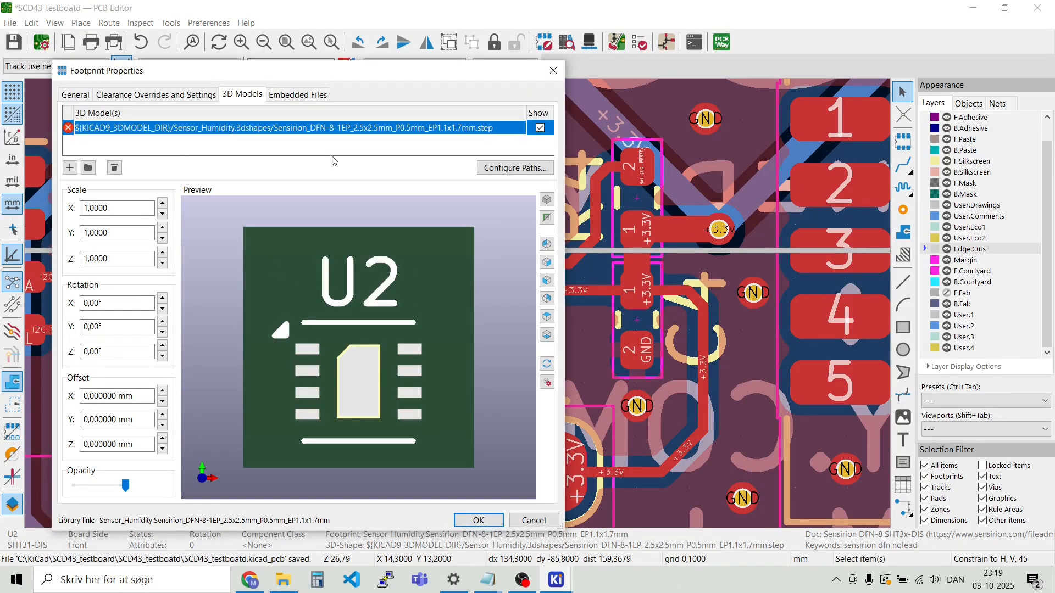
{"action": "left_click", "coordinate": [88, 168]}
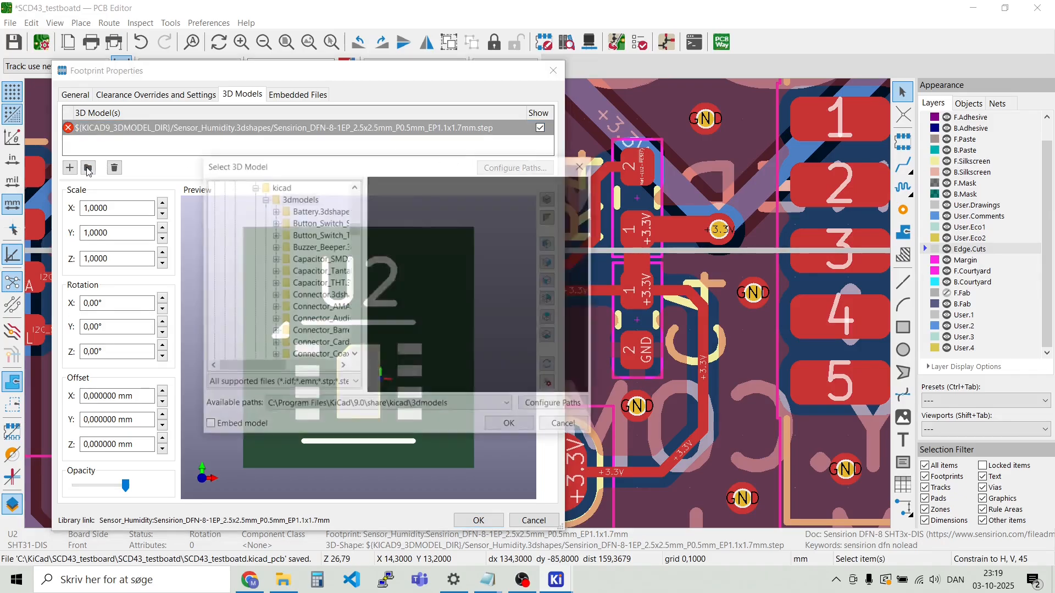
{"action": "left_click", "coordinate": [584, 164]}
{"action": "left_click", "coordinate": [388, 145]}
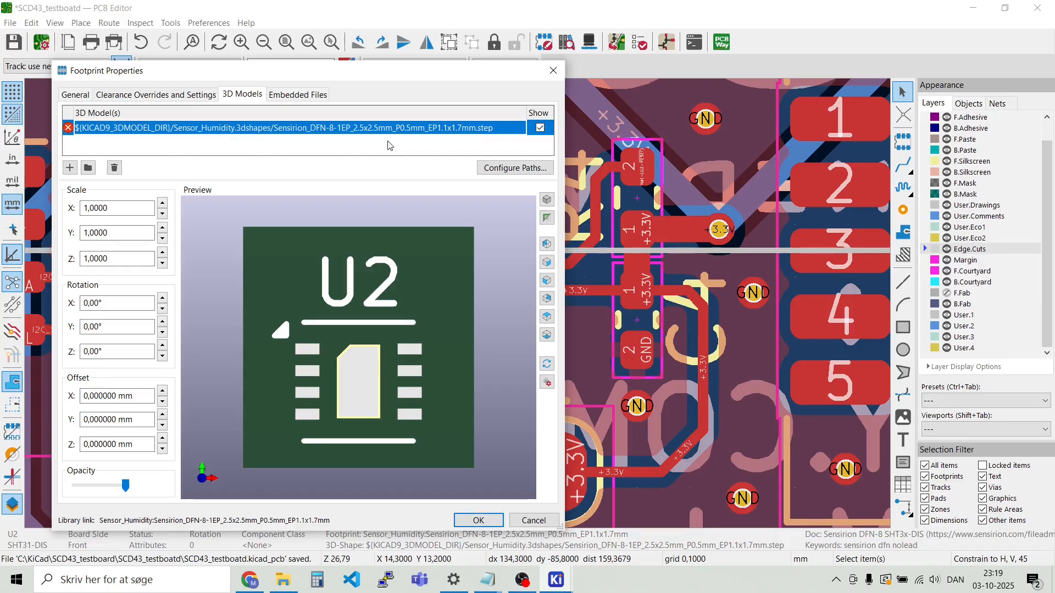
{"action": "left_click", "coordinate": [70, 167]}
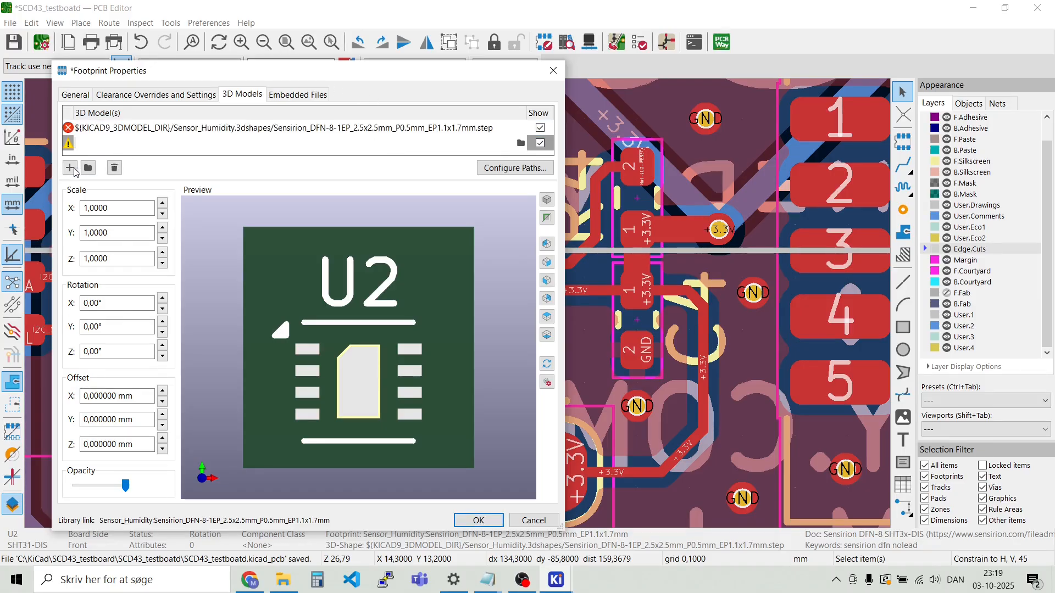
{"action": "left_click", "coordinate": [519, 146]}
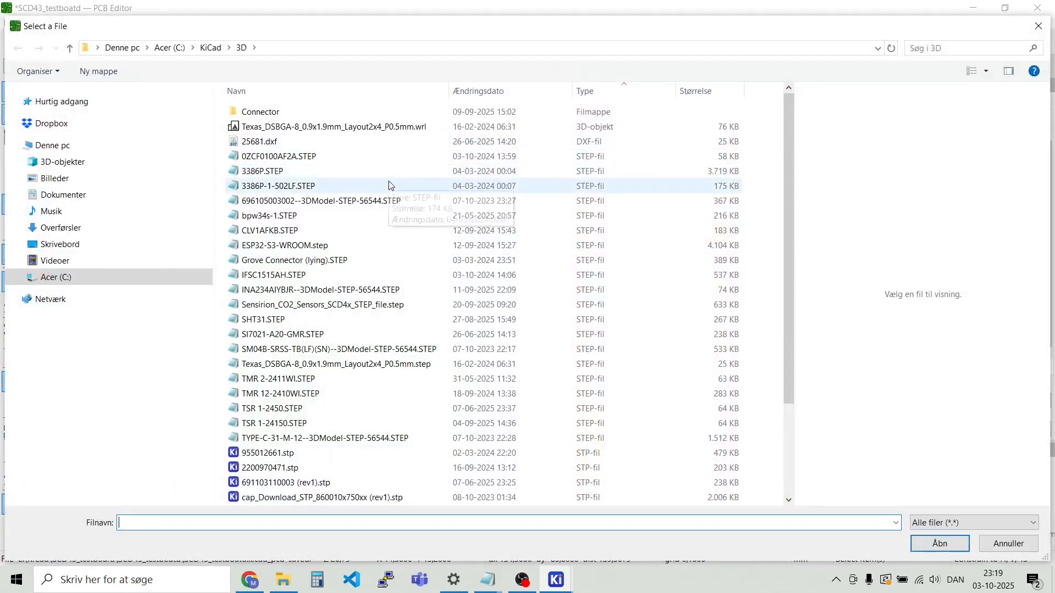
{"action": "scroll", "coordinate": [389, 161], "scroll_direction": "down", "scroll_amount": 1}
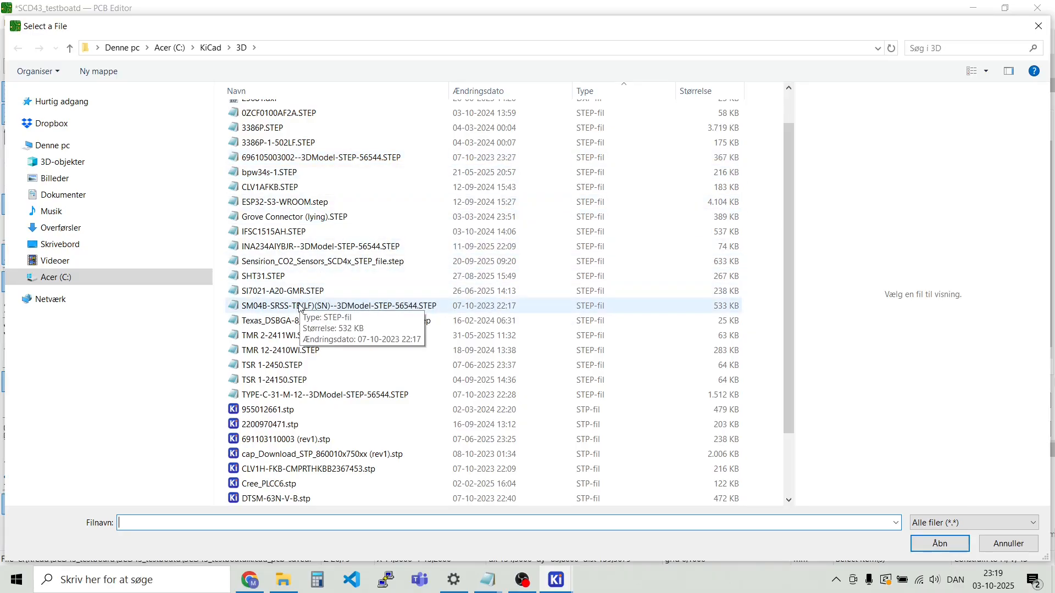
{"action": "left_click", "coordinate": [281, 280]}
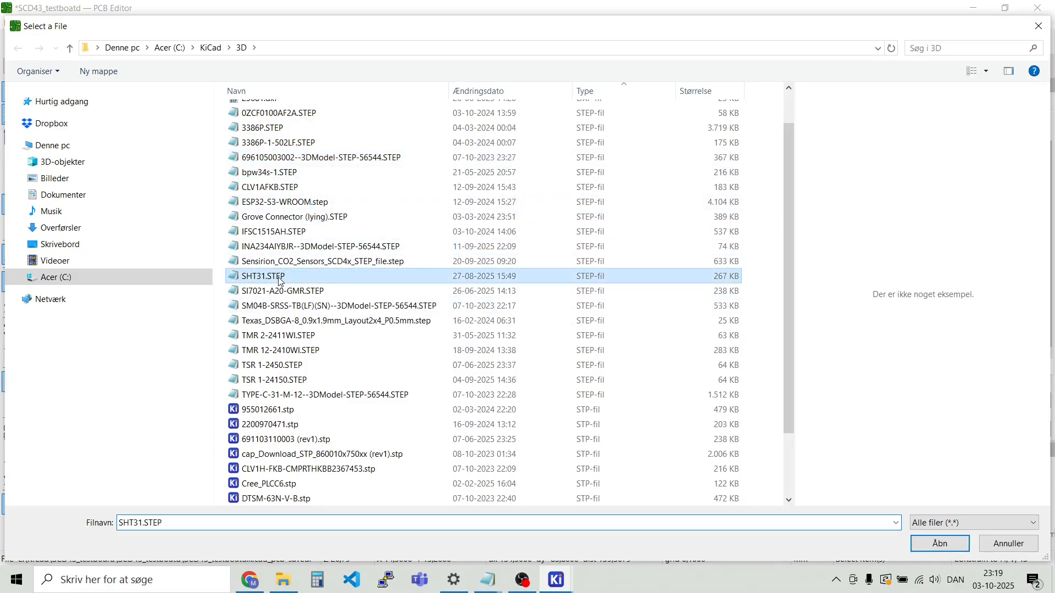
{"action": "left_click", "coordinate": [940, 544]}
Rotate U2's SHT31 model to 90° about the X axis so it sits upright on its pads, and apply the changes
{"action": "left_click_drag", "start_coordinate": [319, 444], "coordinate": [427, 394]}
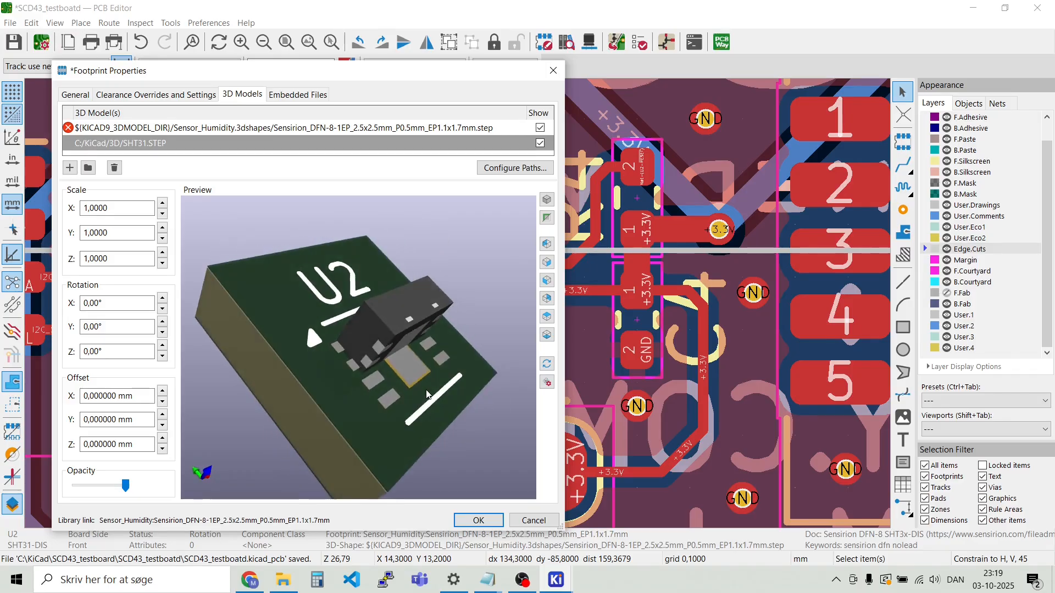
{"action": "left_click", "coordinate": [162, 311]}
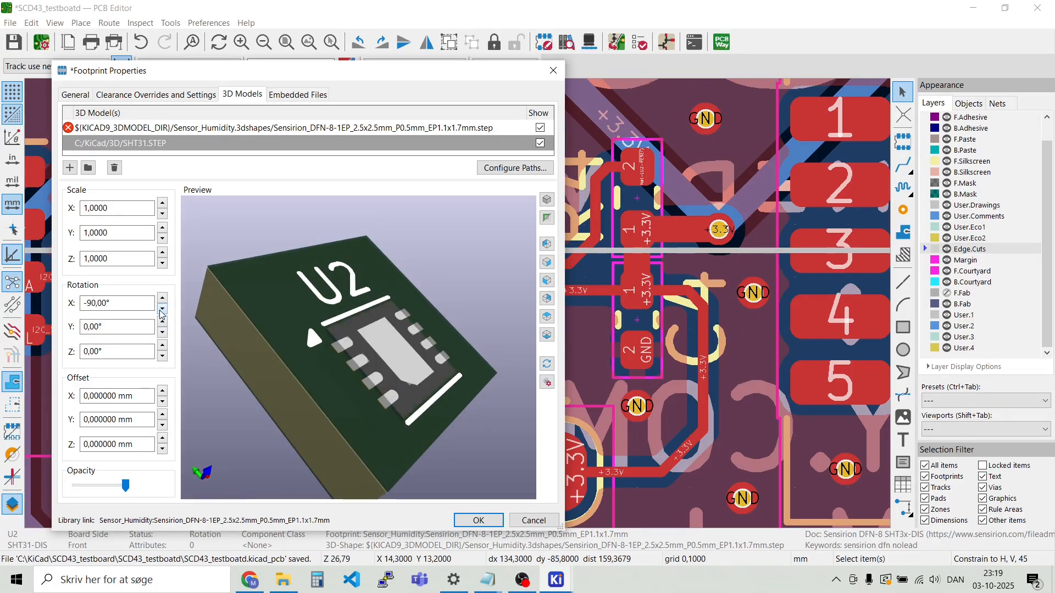
{"action": "double_click", "coordinate": [162, 300]}
{"action": "left_click_drag", "start_coordinate": [274, 381], "coordinate": [500, 367]}
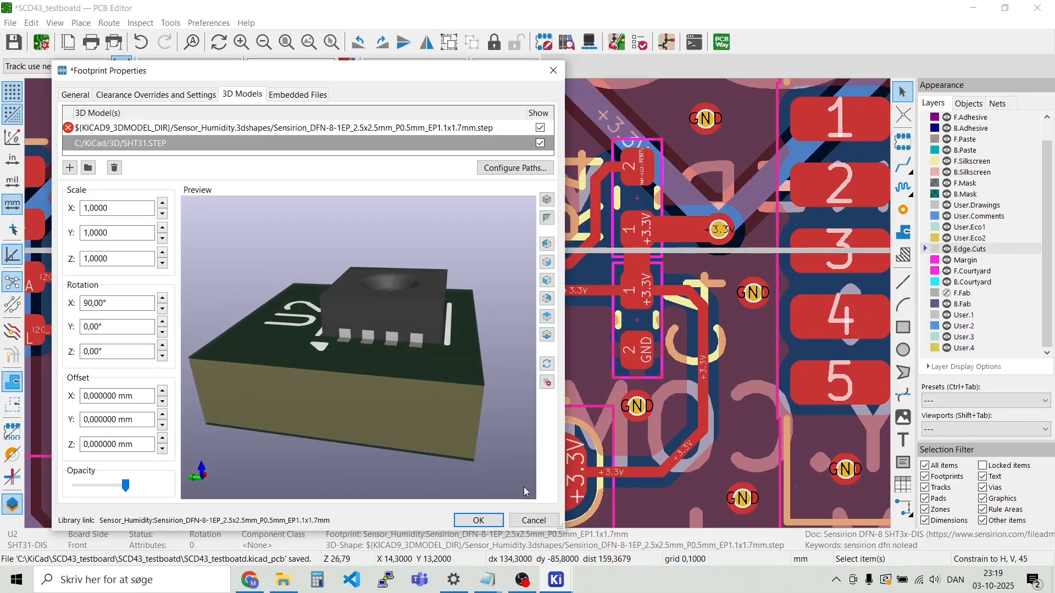
{"action": "left_click", "coordinate": [489, 521]}
{"action": "left_click", "coordinate": [754, 326]}
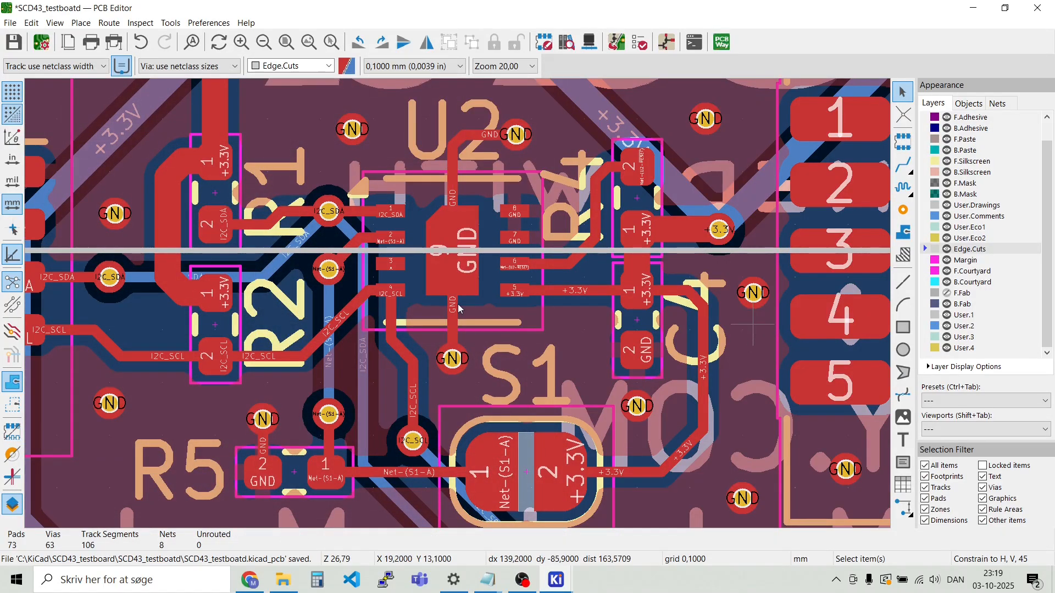
Add the 3D model Sensirion_CO2_Sensors_SCD4x_STEP_file.step from the KiCad 3D folder to U1's footprint
{"action": "scroll", "coordinate": [754, 325], "scroll_direction": "down", "scroll_amount": 3}
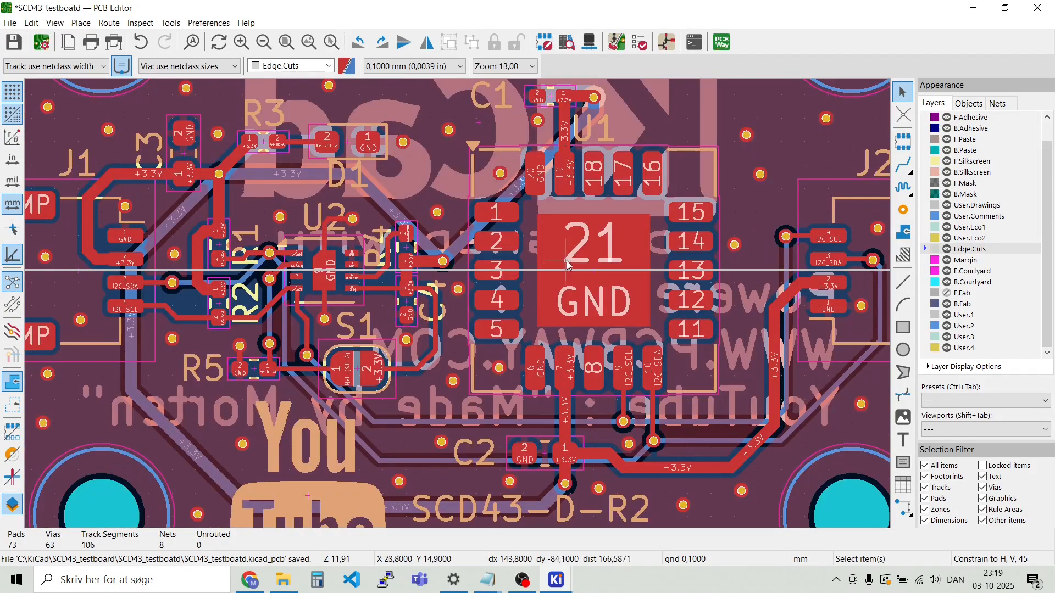
{"action": "double_click", "coordinate": [529, 289]}
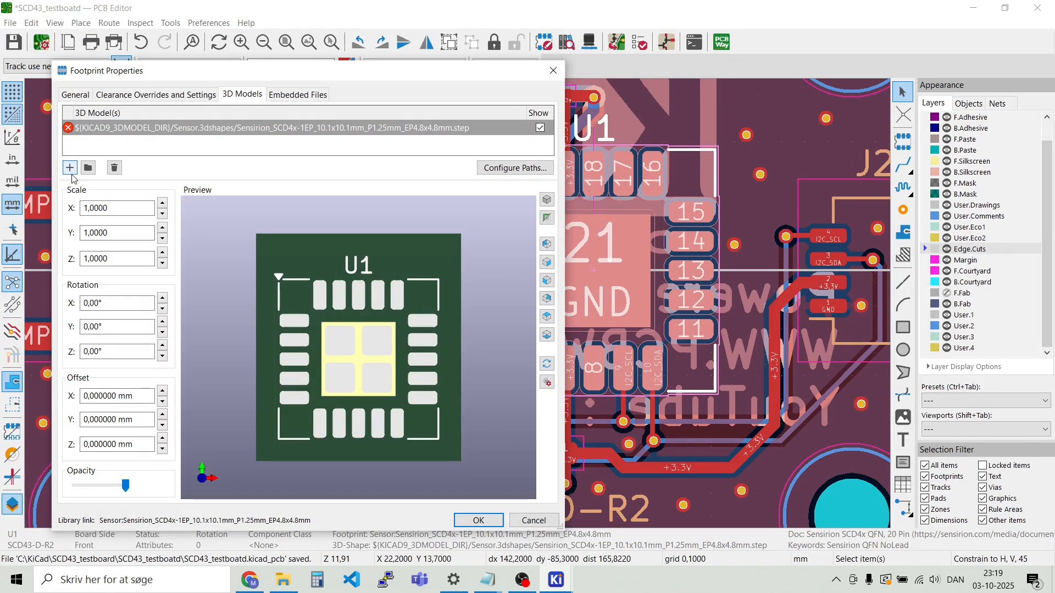
{"action": "left_click", "coordinate": [71, 169]}
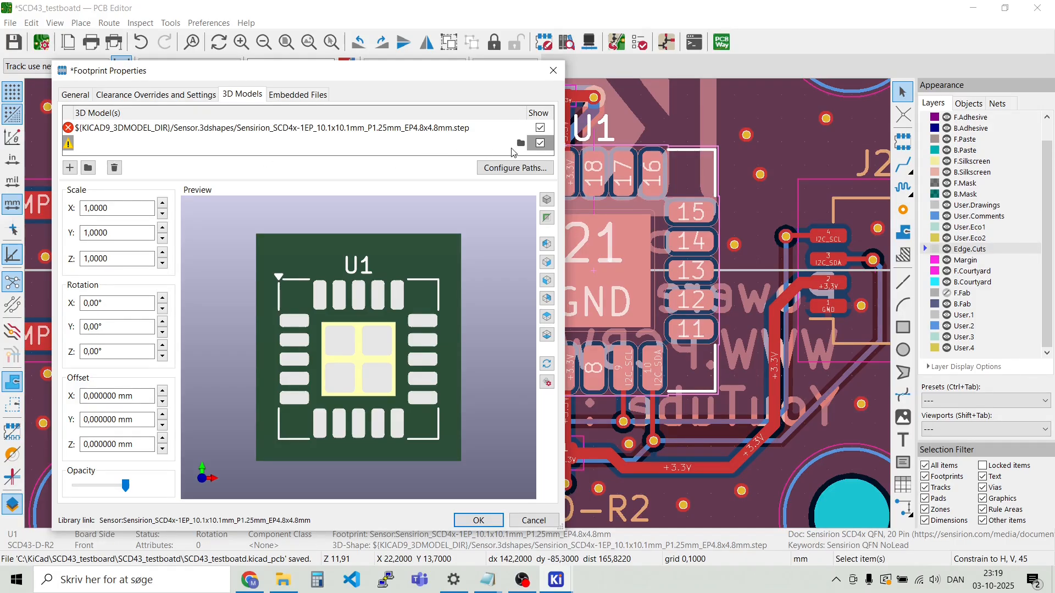
{"action": "left_click", "coordinate": [521, 144]}
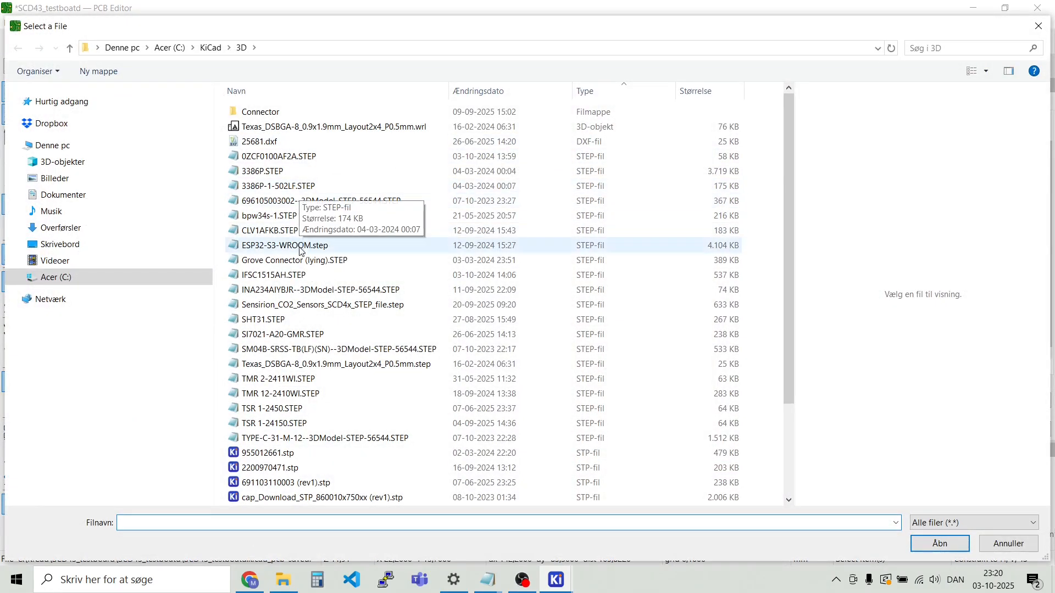
{"action": "scroll", "coordinate": [297, 322], "scroll_direction": "down", "scroll_amount": 1}
{"action": "scroll", "coordinate": [305, 319], "scroll_direction": "up", "scroll_amount": 1}
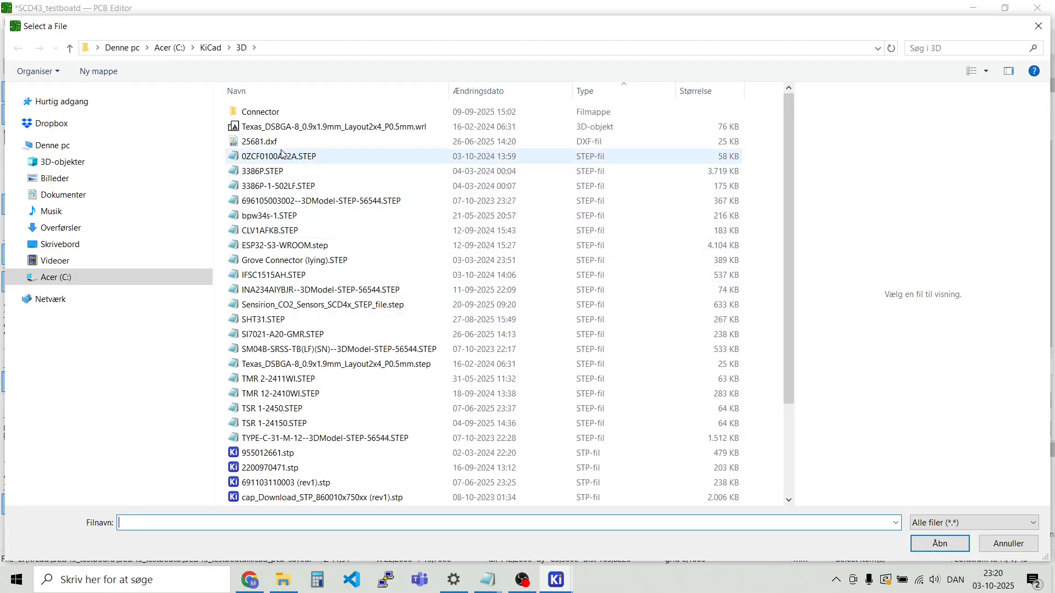
{"action": "left_click", "coordinate": [313, 309]}
{"action": "double_click", "coordinate": [311, 305]}
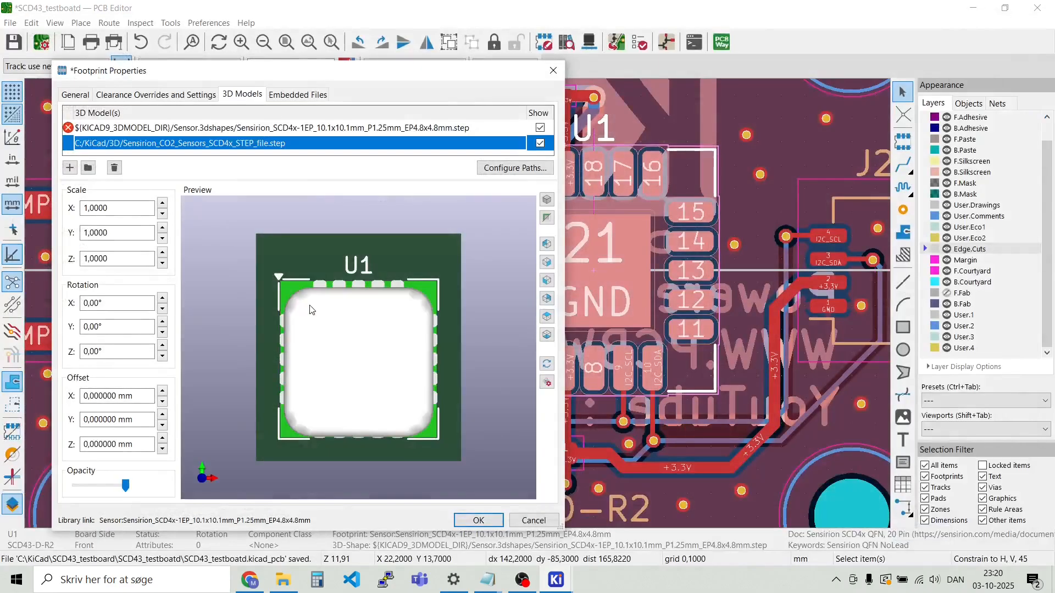
Try raising U1's sensor model by 1 mm in Z and check its height above the board
{"action": "left_click_drag", "start_coordinate": [348, 471], "coordinate": [259, 394]}
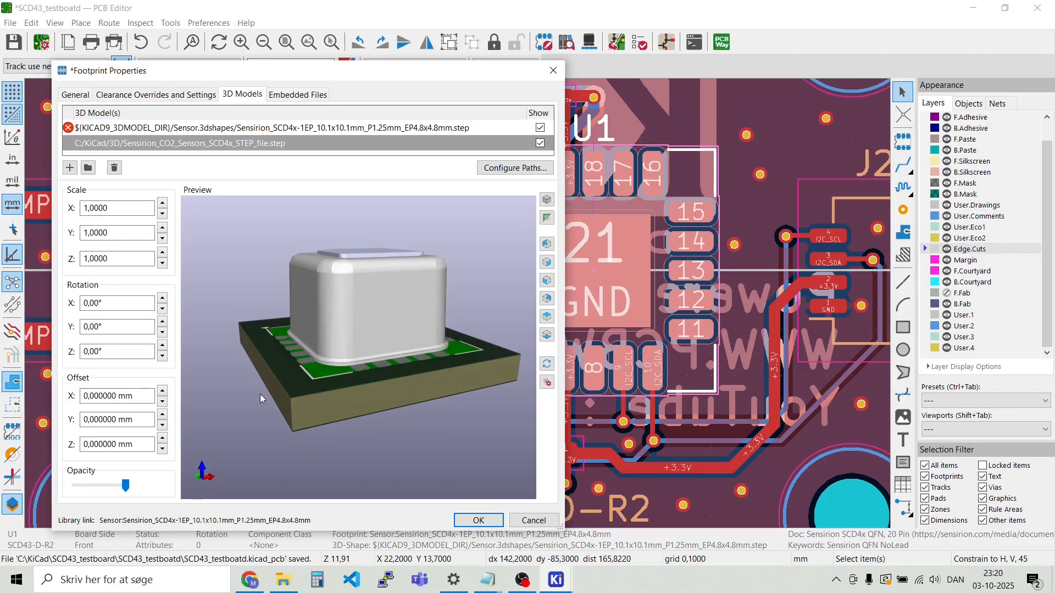
{"action": "left_click", "coordinate": [163, 416]}
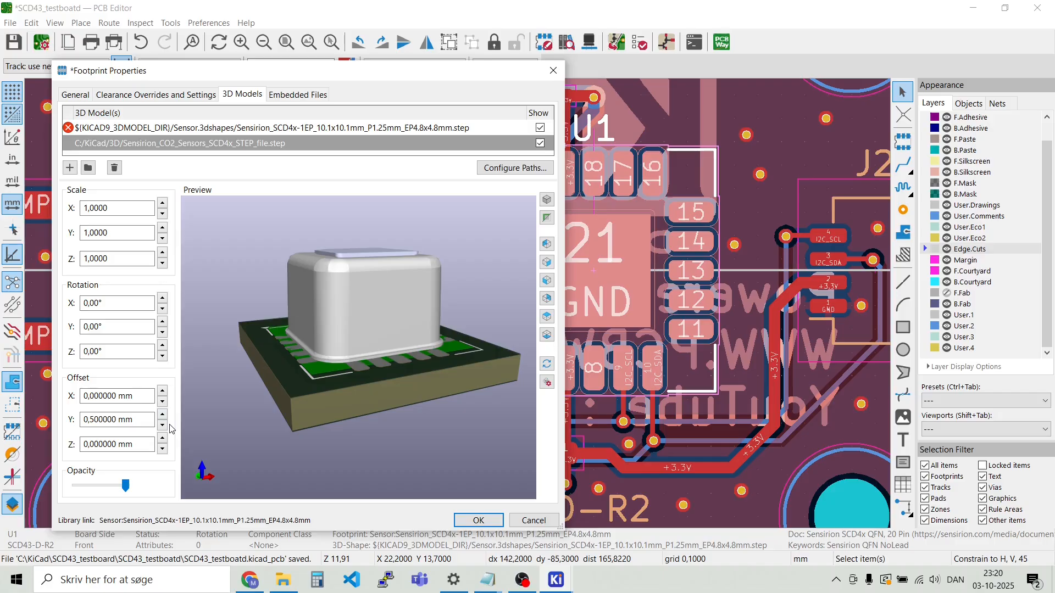
{"action": "left_click", "coordinate": [162, 425]}
{"action": "left_click", "coordinate": [163, 438]}
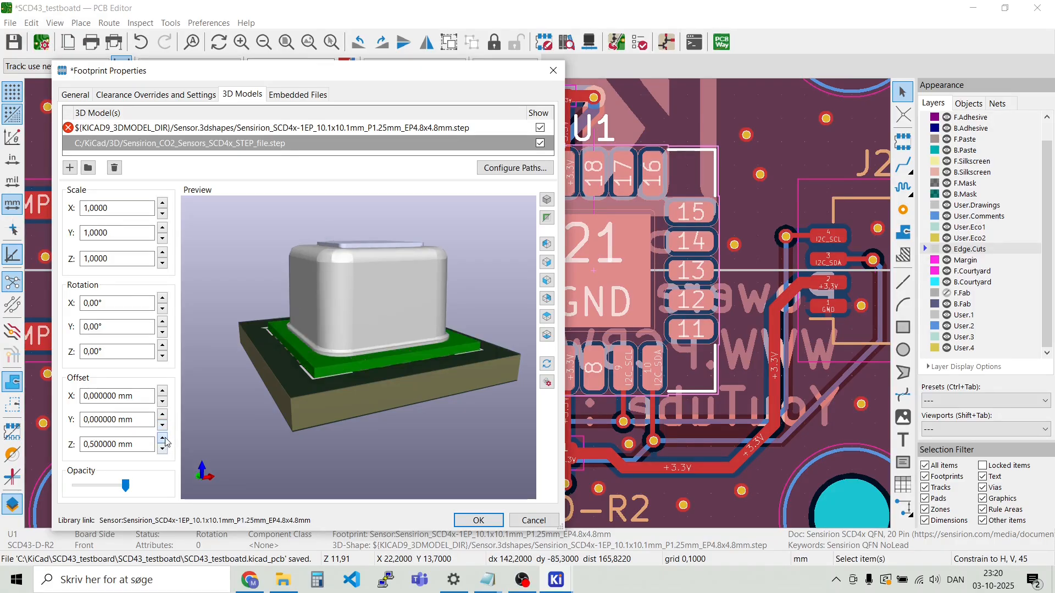
{"action": "left_click", "coordinate": [162, 438]}
{"action": "left_click_drag", "start_coordinate": [202, 445], "coordinate": [309, 423]}
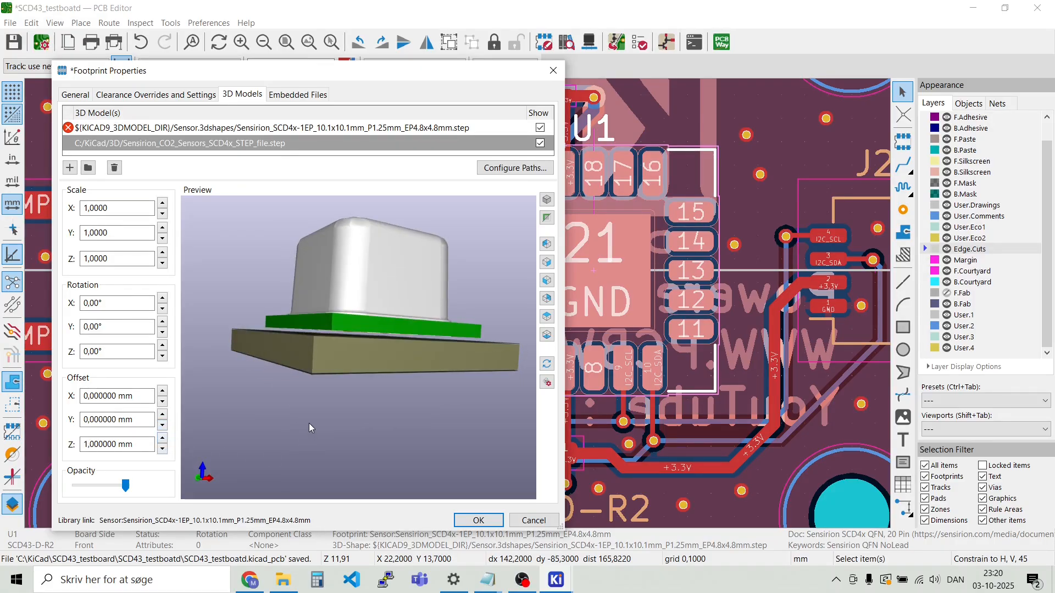
Set the Z offset of U1's sensor model to 0.8 mm, apply the footprint changes and save the board
{"action": "left_click", "coordinate": [138, 447]}
{"action": "key", "text": "BackSpace"}
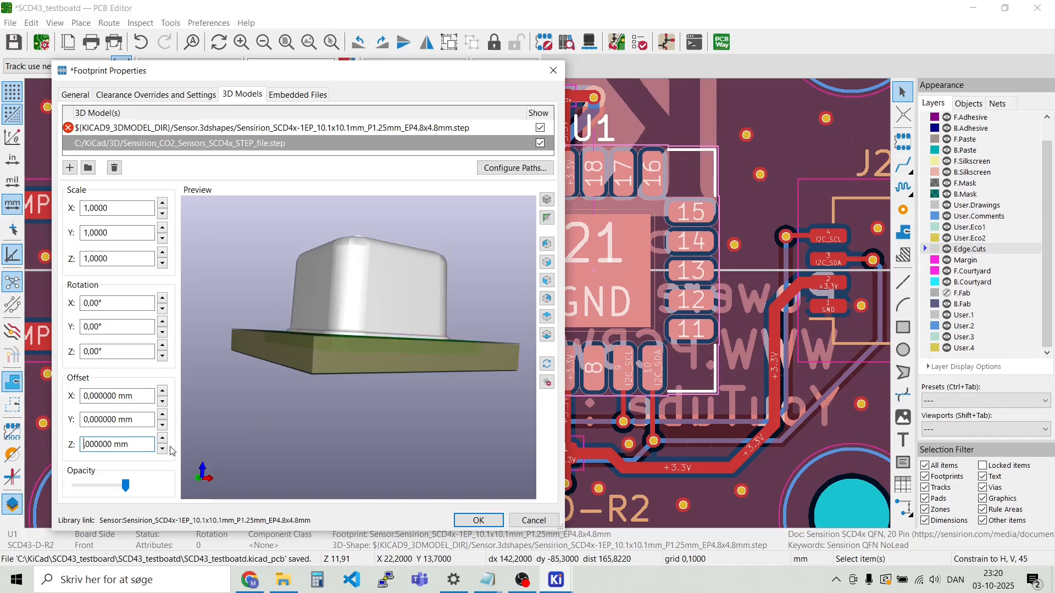
{"action": "type", "text": "8"}
{"action": "key", "text": "BackSpace"}
{"action": "type", "text": "0.9"}
{"action": "key", "text": "BackSpace"}
{"action": "type", "text": "8"}
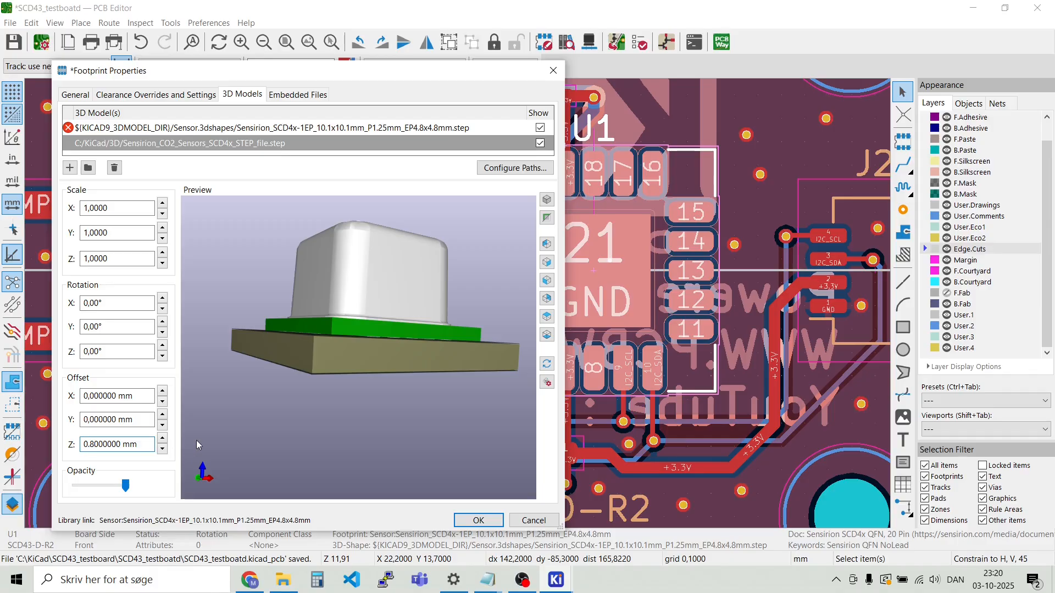
{"action": "left_click_drag", "start_coordinate": [276, 443], "coordinate": [313, 374]}
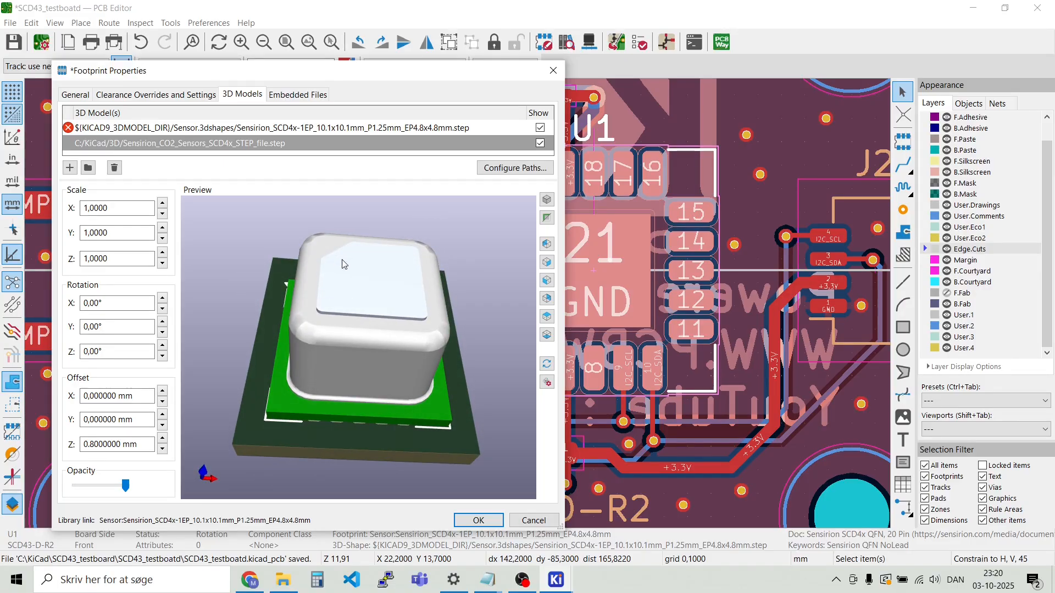
{"action": "left_click_drag", "start_coordinate": [365, 264], "coordinate": [273, 323]}
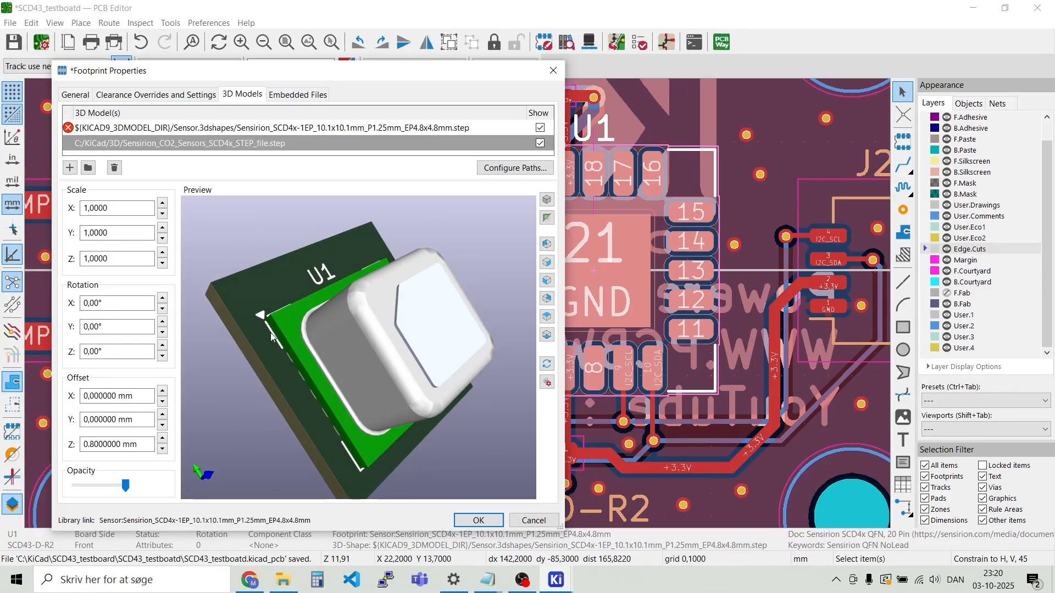
{"action": "left_click", "coordinate": [477, 520]}
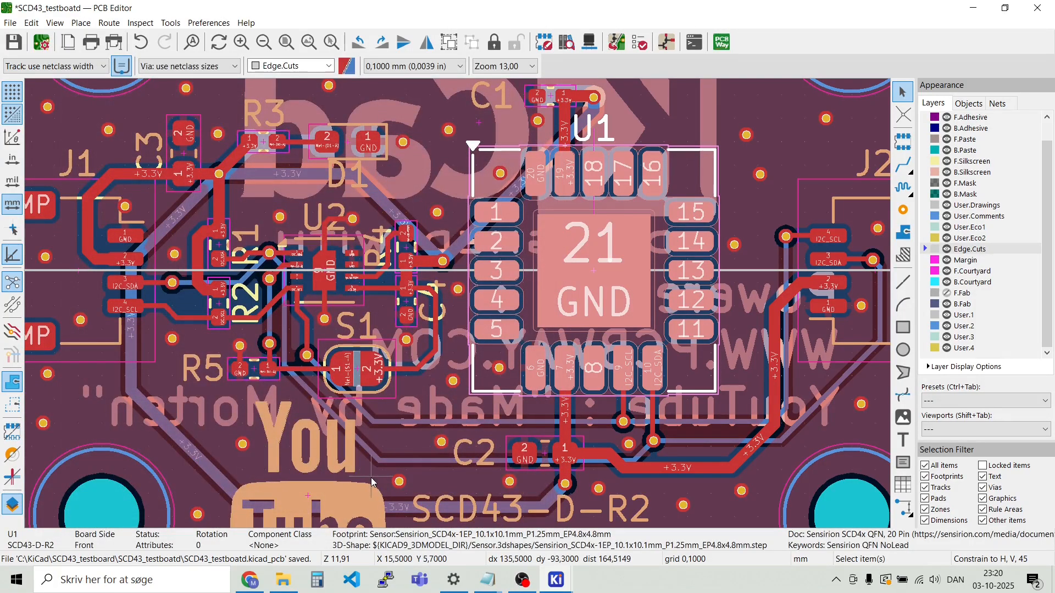
{"action": "key", "text": "Escape"}
{"action": "left_click", "coordinate": [9, 44]}
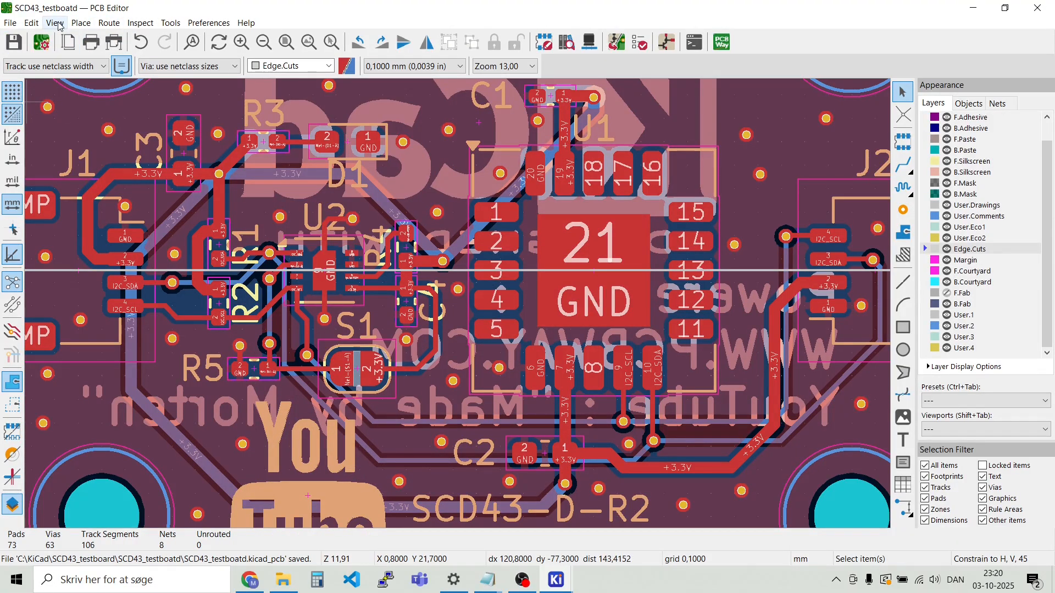
Open the 3D view of the board and examine the fit of the connector and sensor models from several angles
{"action": "left_click", "coordinate": [58, 26]}
{"action": "left_click", "coordinate": [88, 72]}
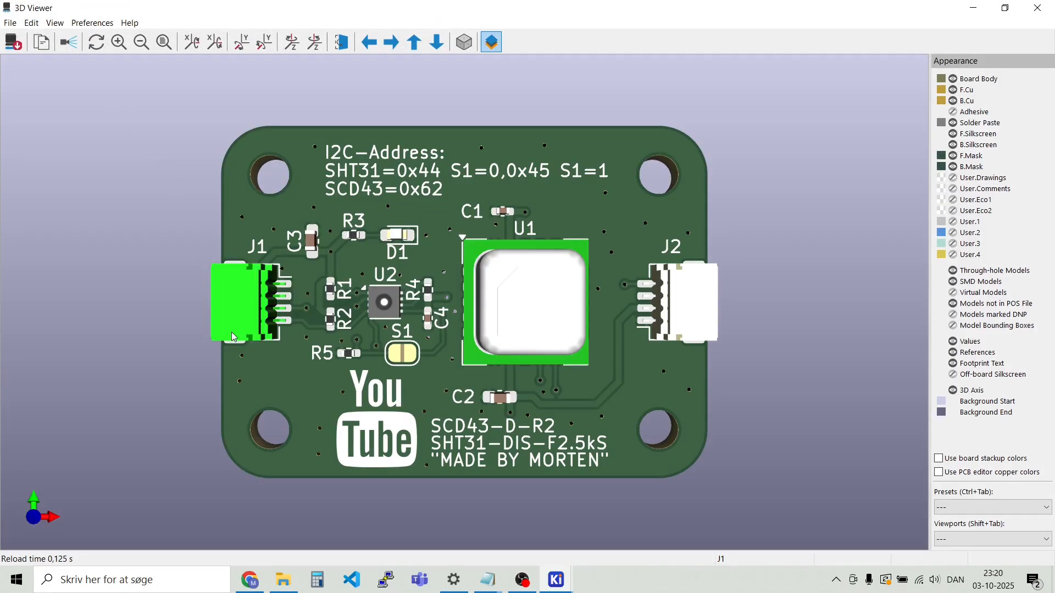
{"action": "left_click_drag", "start_coordinate": [515, 449], "coordinate": [544, 392]}
{"action": "left_click_drag", "start_coordinate": [431, 411], "coordinate": [362, 444]}
{"action": "left_click_drag", "start_coordinate": [335, 402], "coordinate": [396, 397]}
{"action": "left_click_drag", "start_coordinate": [640, 353], "coordinate": [583, 451]}
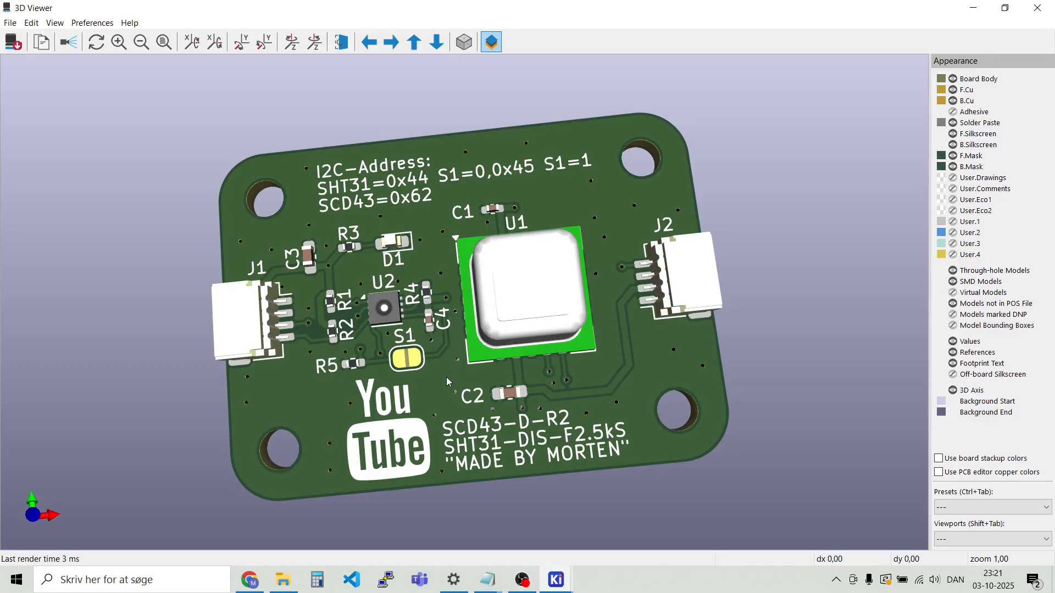
{"action": "left_click_drag", "start_coordinate": [449, 379], "coordinate": [390, 226]}
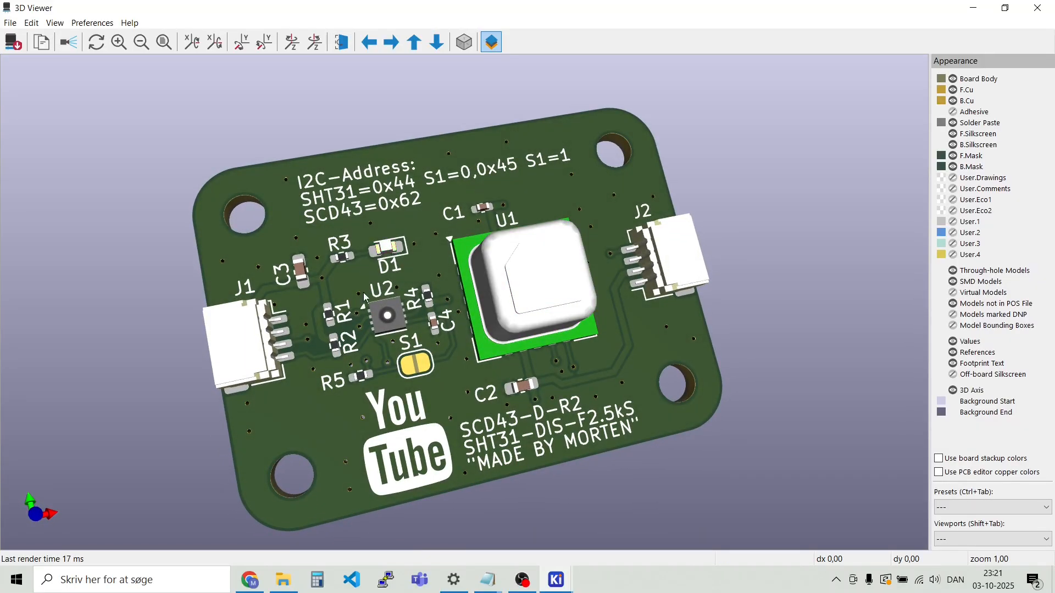
{"action": "left_click_drag", "start_coordinate": [677, 348], "coordinate": [629, 365]}
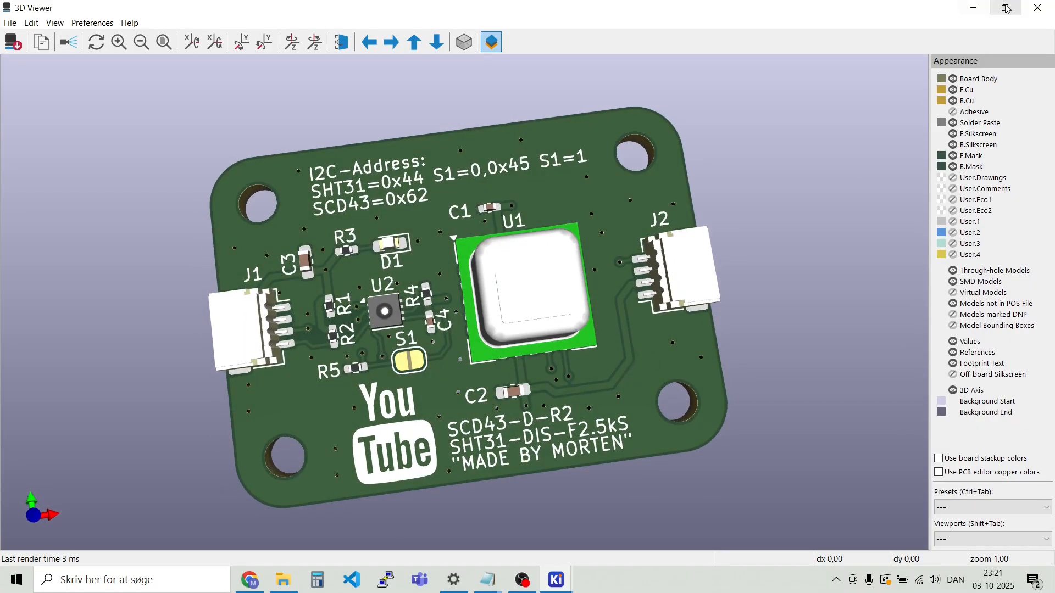
{"action": "left_click", "coordinate": [1037, 7]}
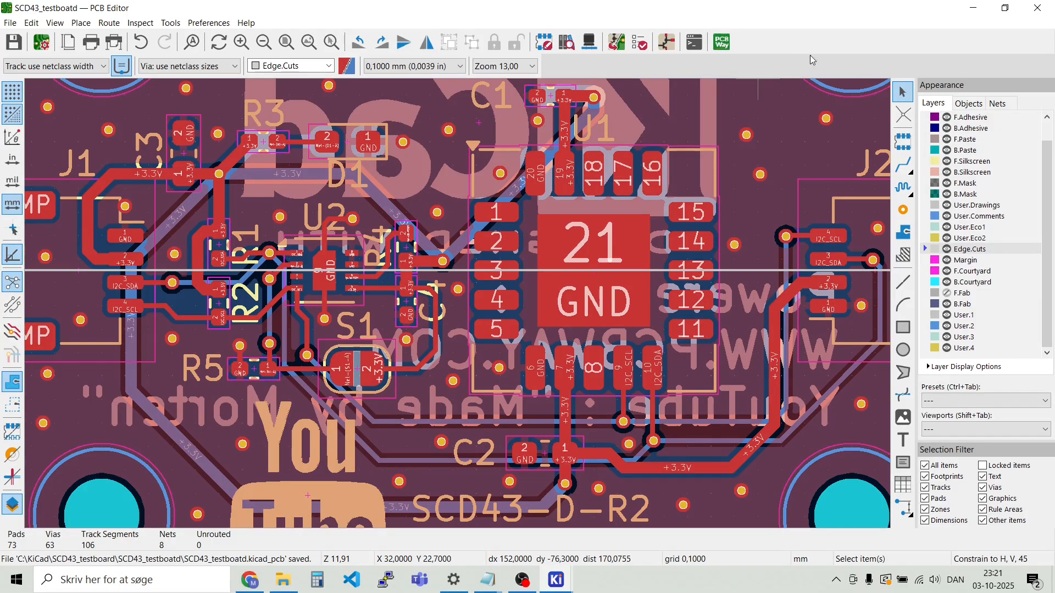
Send the board to PCBWay, review the fabrication options on the quote page, and return to the PCB Editor
{"action": "left_click", "coordinate": [724, 44]}
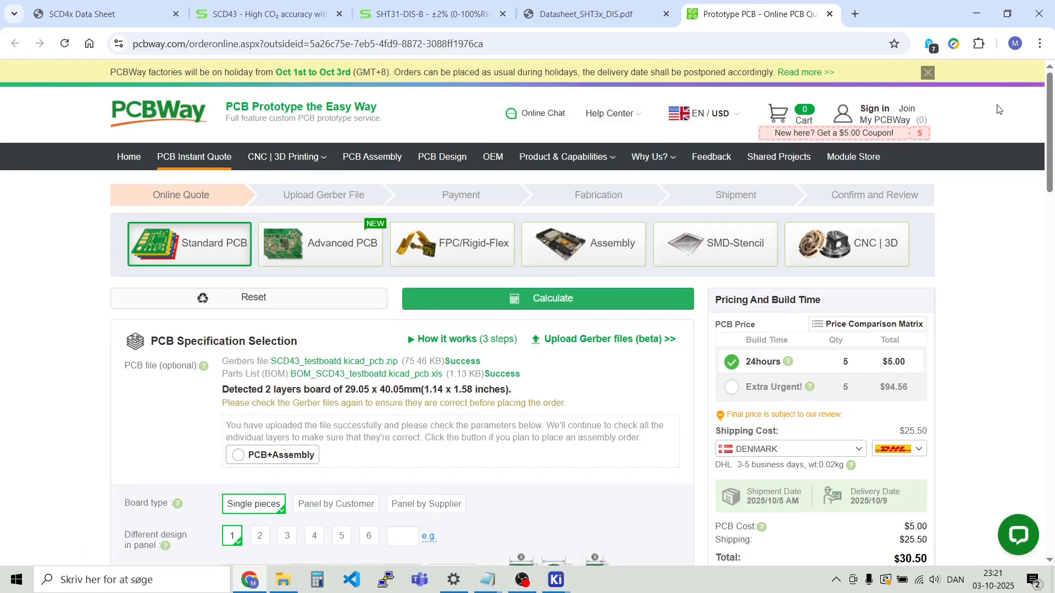
{"action": "mouse_move", "coordinate": [283, 159]}
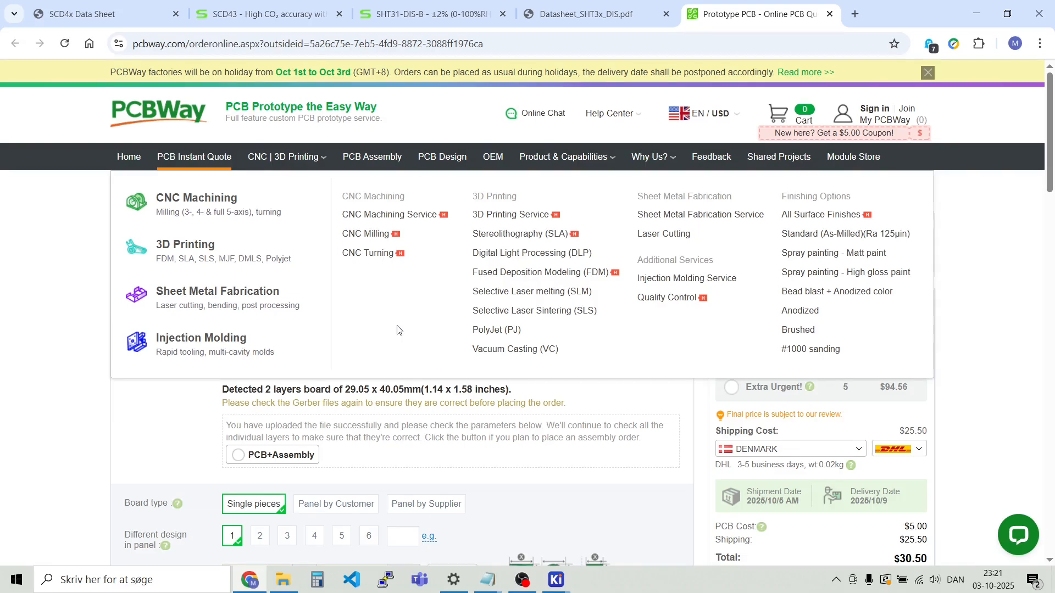
{"action": "scroll", "coordinate": [395, 333], "scroll_direction": "down", "scroll_amount": 4}
{"action": "scroll", "coordinate": [390, 331], "scroll_direction": "down", "scroll_amount": 5}
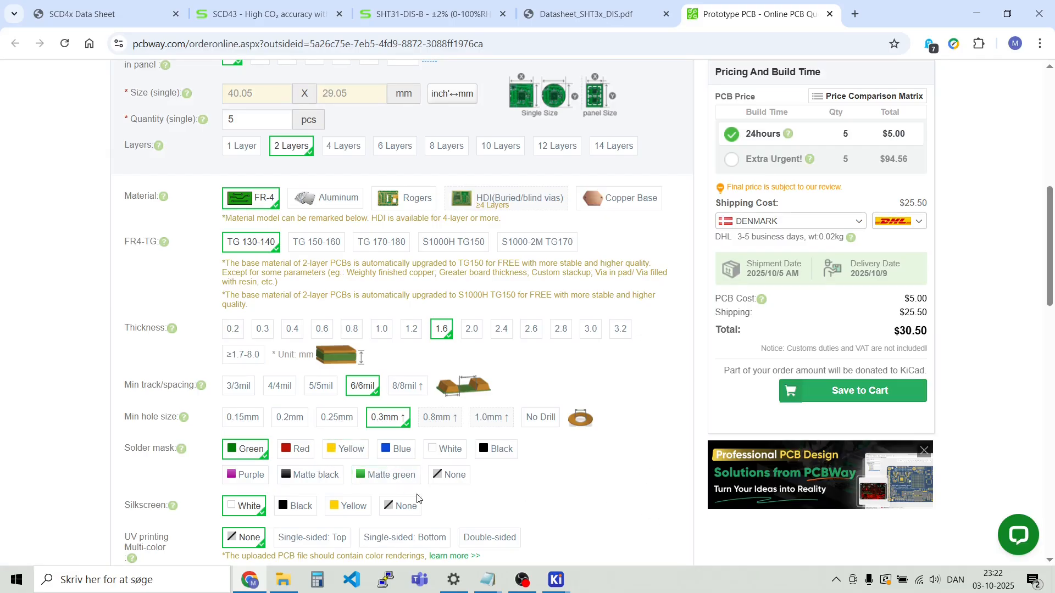
{"action": "scroll", "coordinate": [619, 499], "scroll_direction": "down", "scroll_amount": 4}
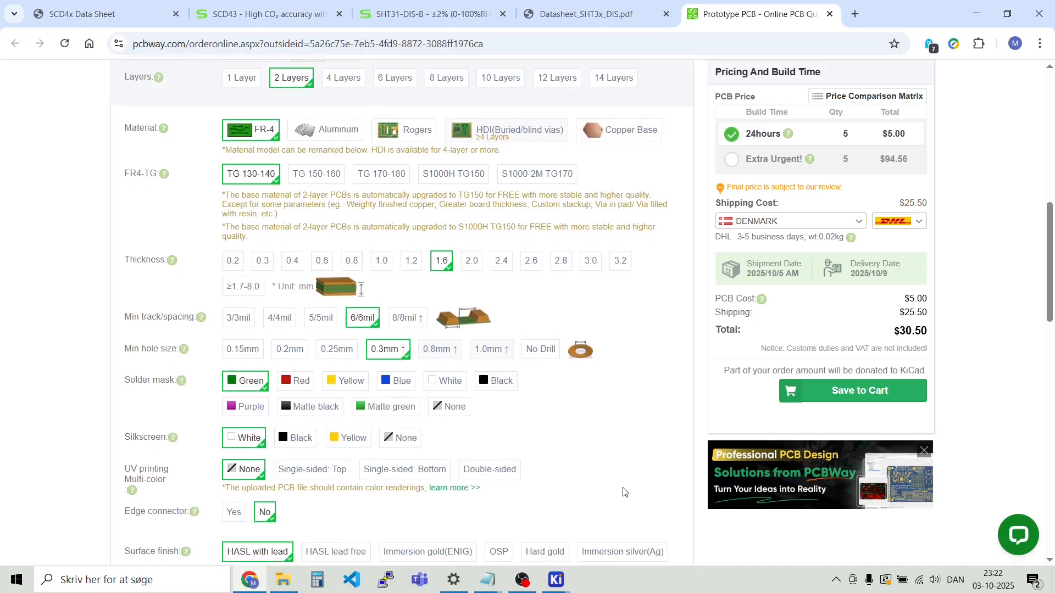
{"action": "scroll", "coordinate": [623, 496], "scroll_direction": "down", "scroll_amount": 3}
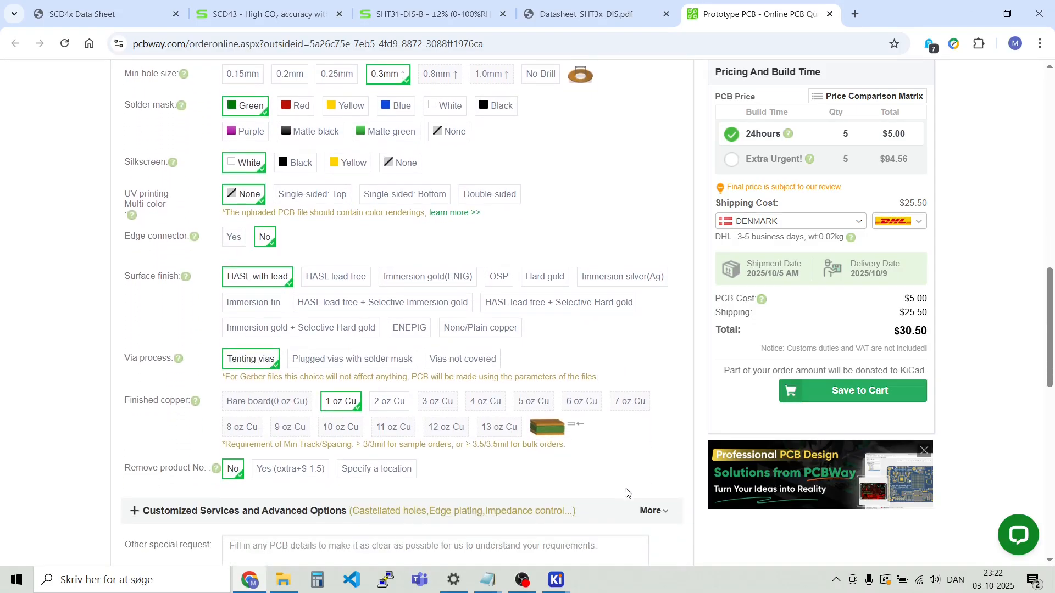
{"action": "scroll", "coordinate": [636, 485], "scroll_direction": "up", "scroll_amount": 8}
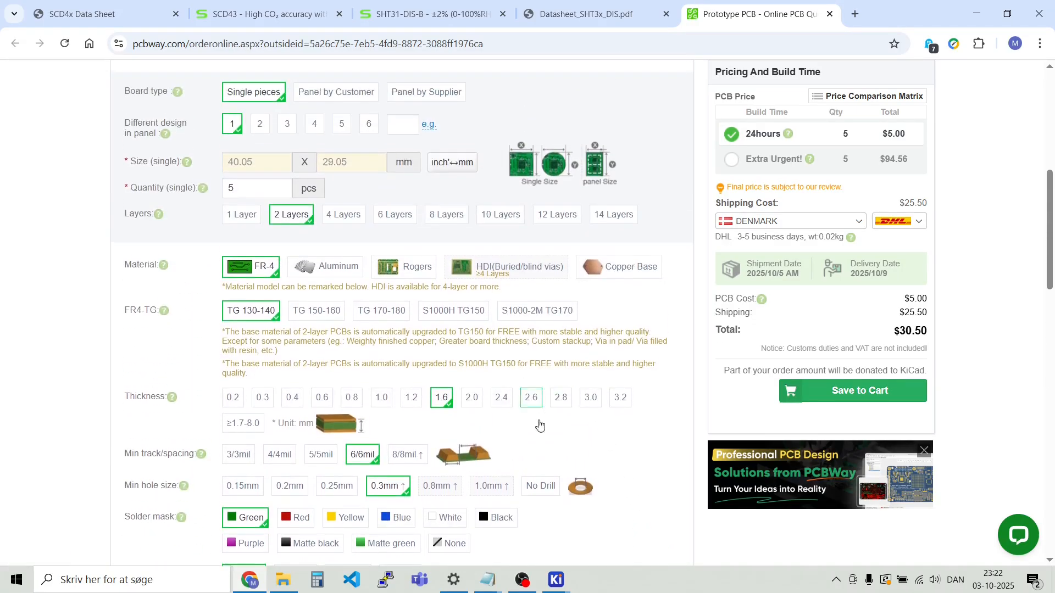
{"action": "mouse_move", "coordinate": [556, 580]}
{"action": "left_click", "coordinate": [684, 525]}
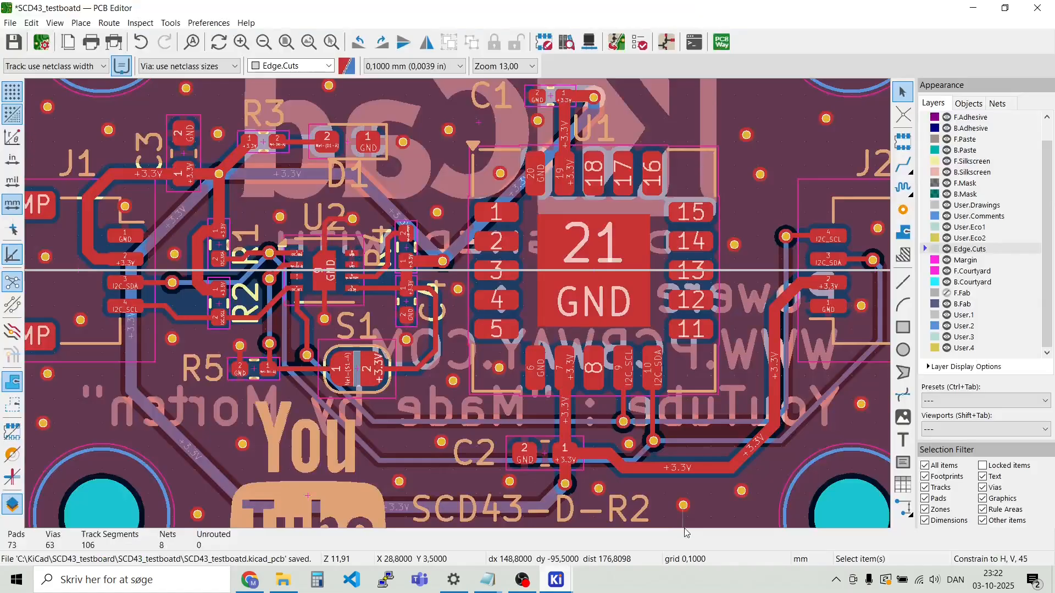
Reopen the board in 3D and examine both its component side and its flipped back side
{"action": "scroll", "coordinate": [341, 304], "scroll_direction": "down", "scroll_amount": 4}
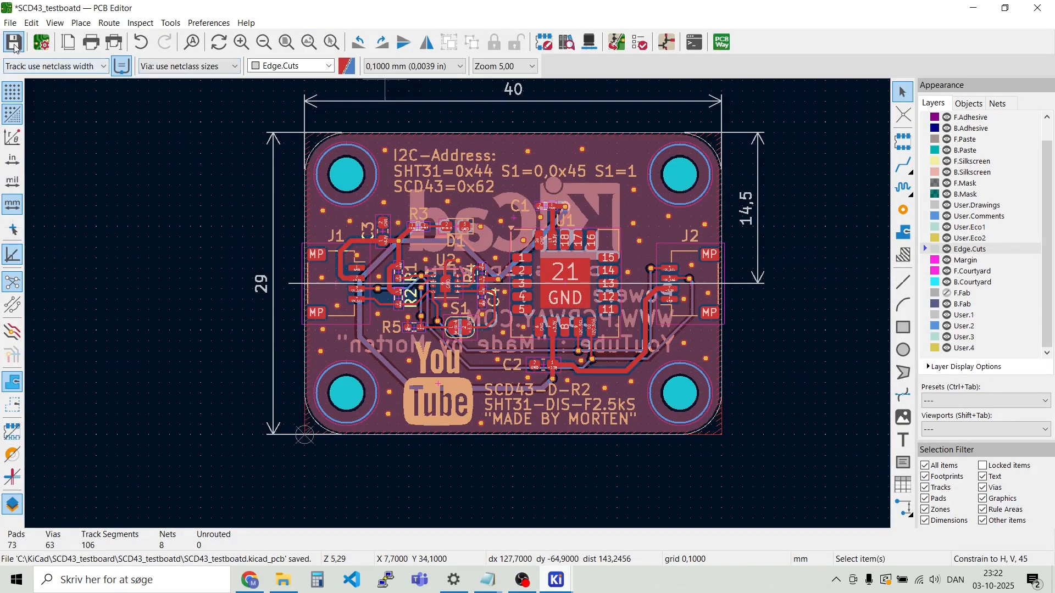
{"action": "left_click", "coordinate": [10, 23]}
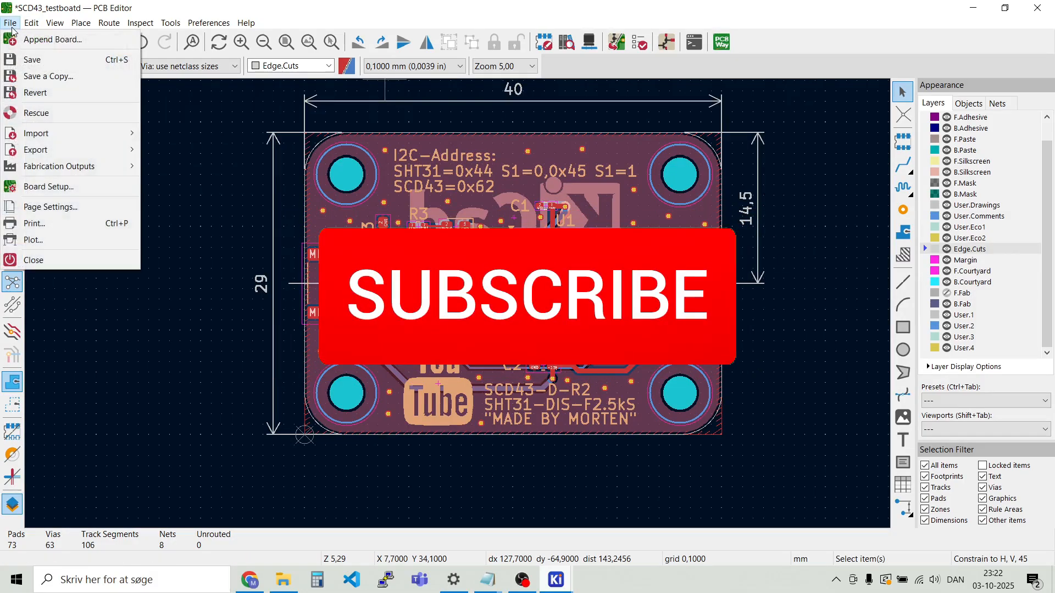
{"action": "mouse_move", "coordinate": [55, 22]}
{"action": "left_click", "coordinate": [71, 72]}
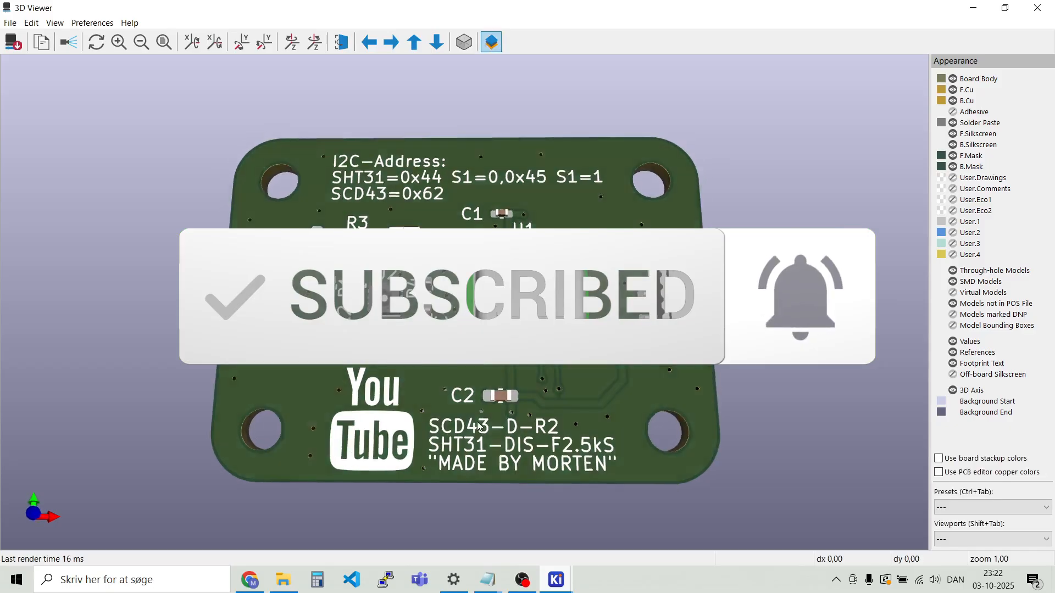
{"action": "left_click_drag", "start_coordinate": [458, 334], "coordinate": [695, 303]}
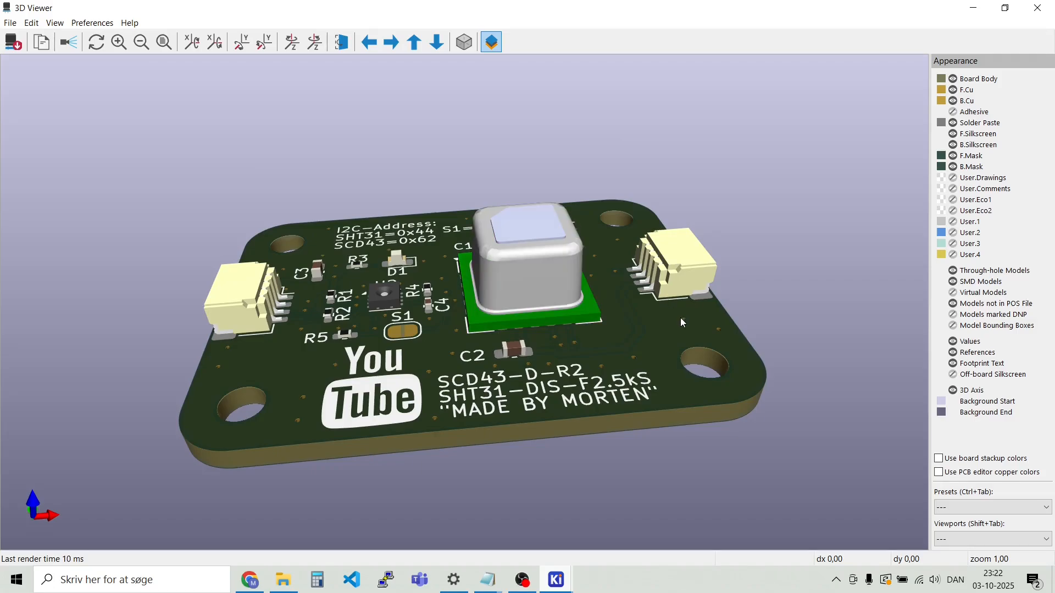
{"action": "left_click", "coordinate": [341, 44]}
{"action": "left_click_drag", "start_coordinate": [498, 288], "coordinate": [522, 453]}
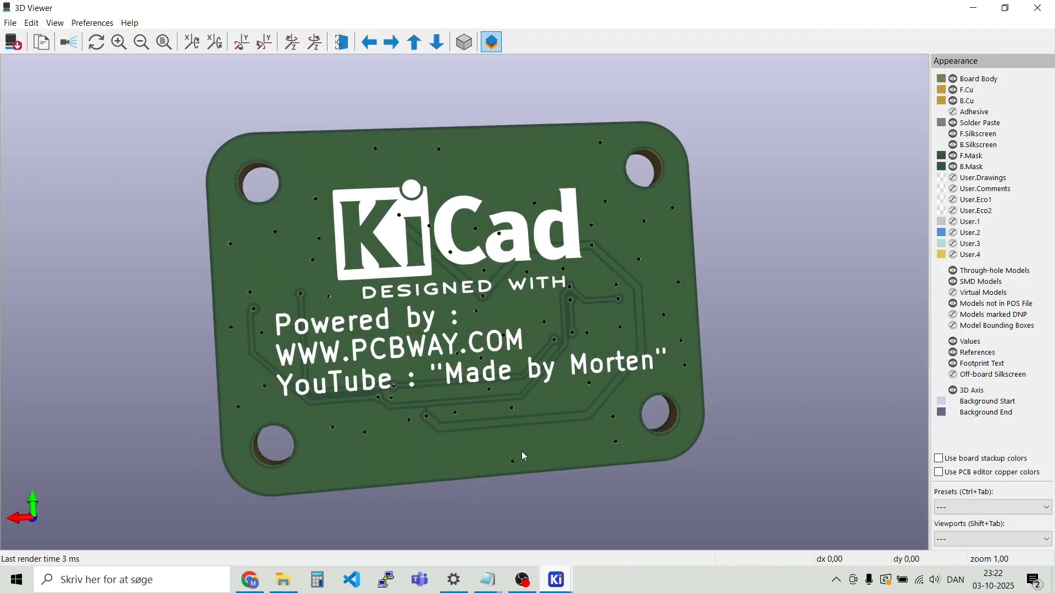
{"action": "left_click", "coordinate": [343, 46]}
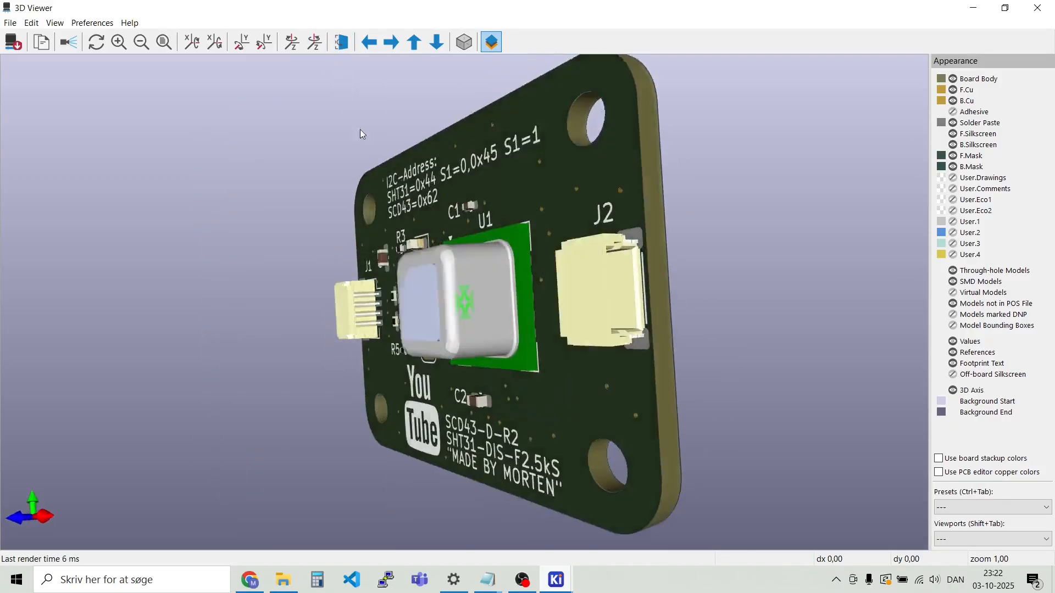
{"action": "left_click_drag", "start_coordinate": [381, 226], "coordinate": [275, 130]}
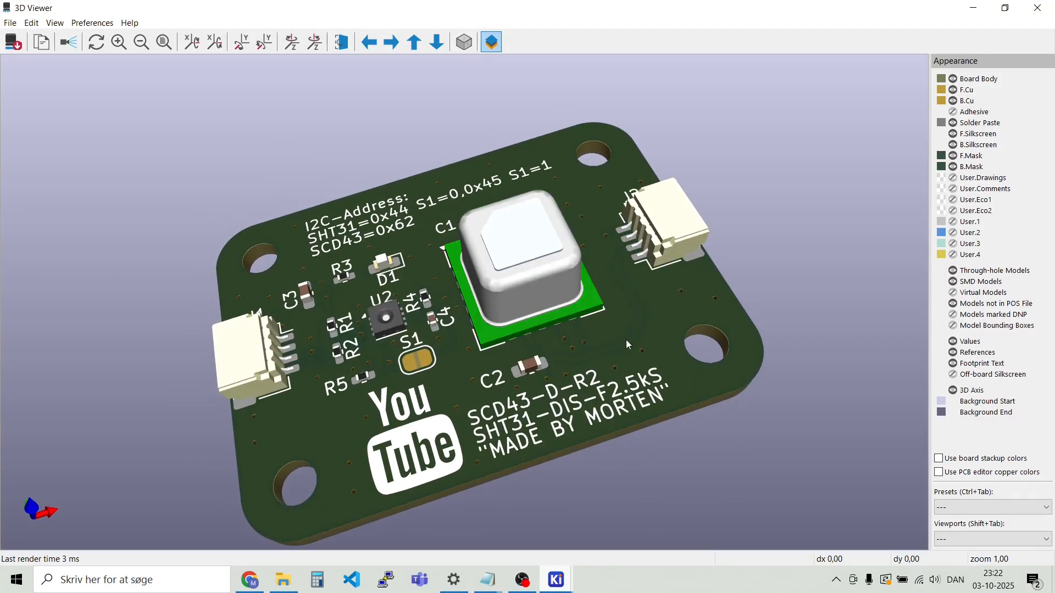